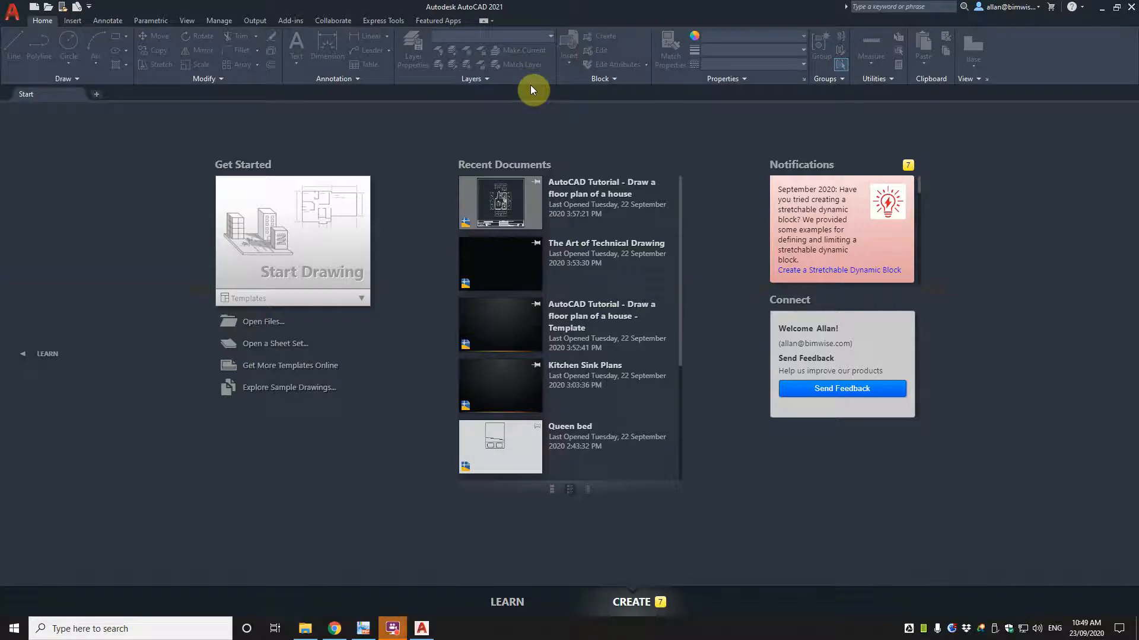
# - Look at the Learn page, and switch to PDF-XChange Viewer to review the house floor plan PDF
pyautogui.click(505, 601)
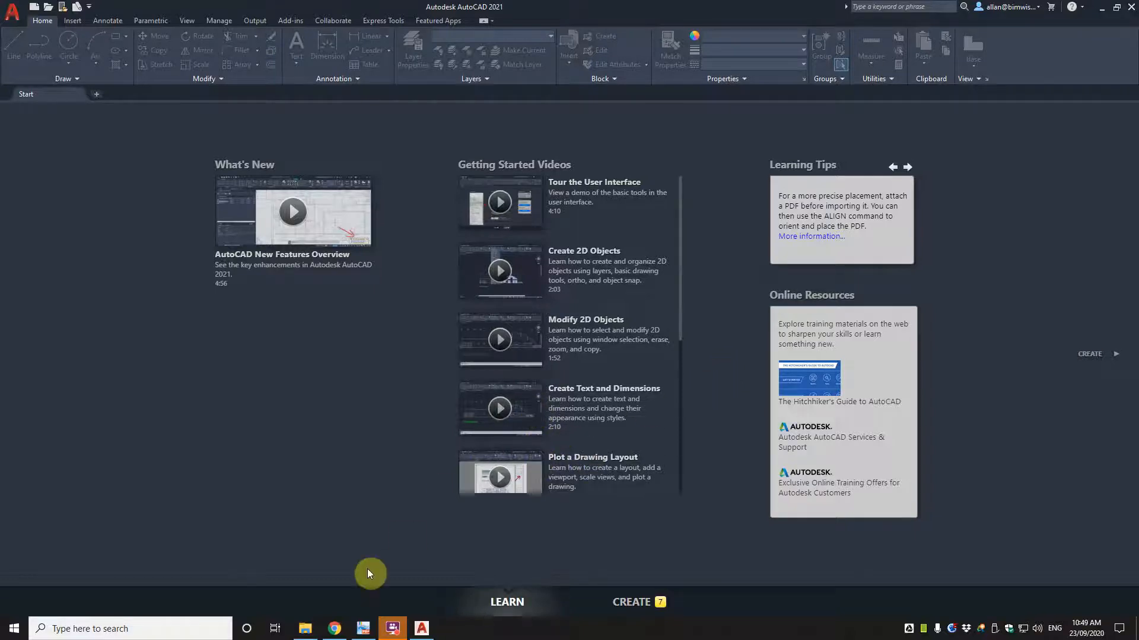
pyautogui.click(364, 630)
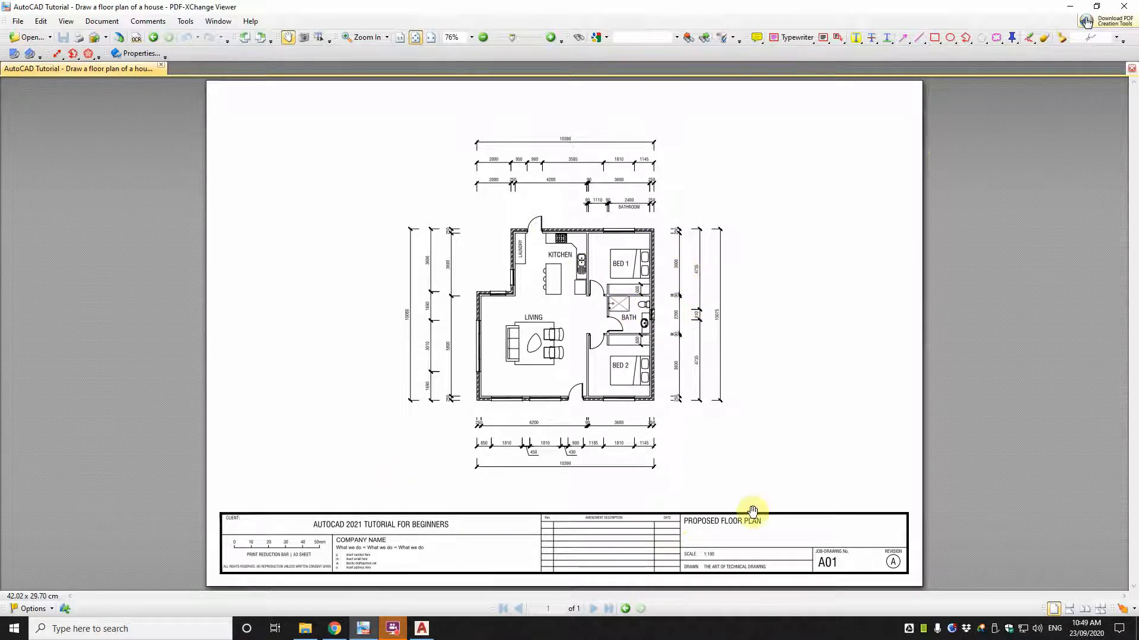
pyautogui.click(1133, 7)
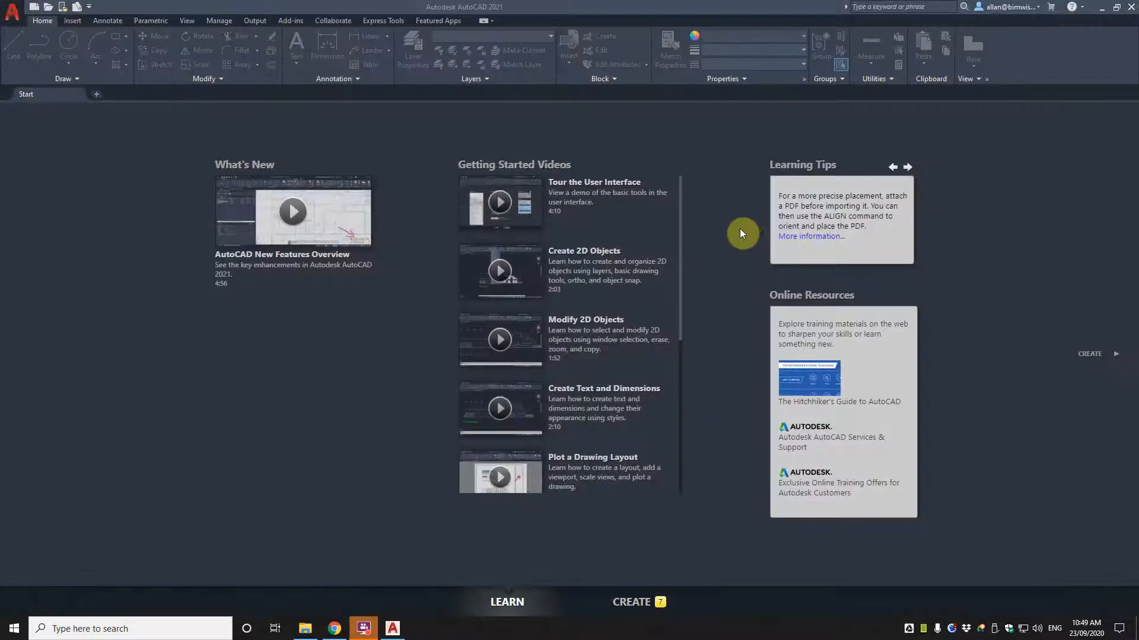
# - Open the drawing "The Art of Technical Drawing.dwg" and dismiss the proxy information notice
pyautogui.click(49, 12)
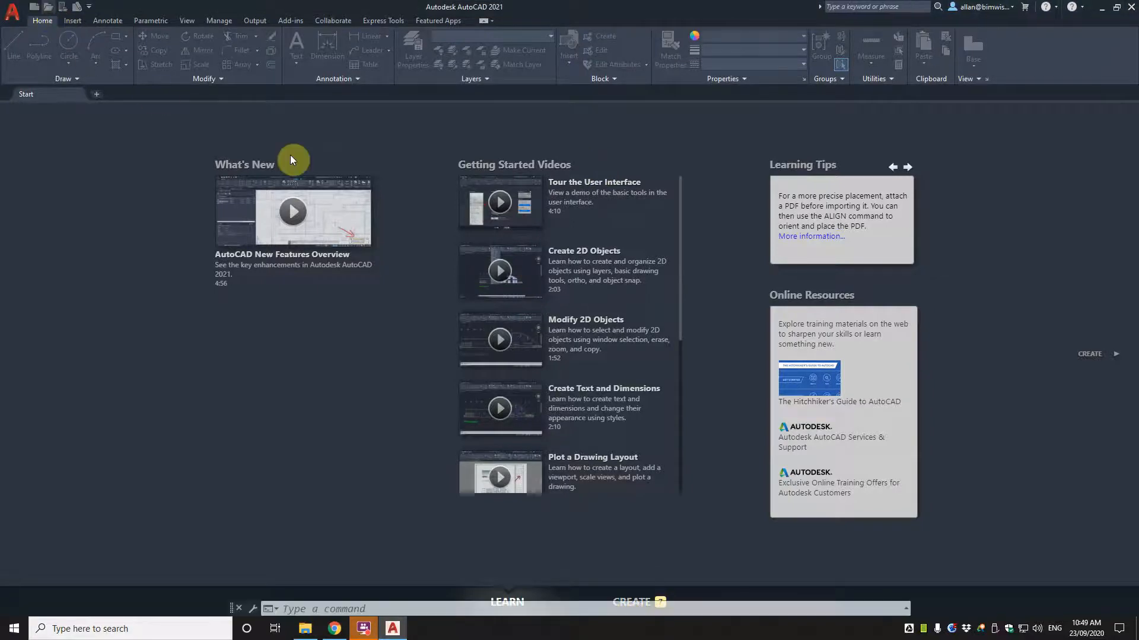
pyautogui.click(491, 272)
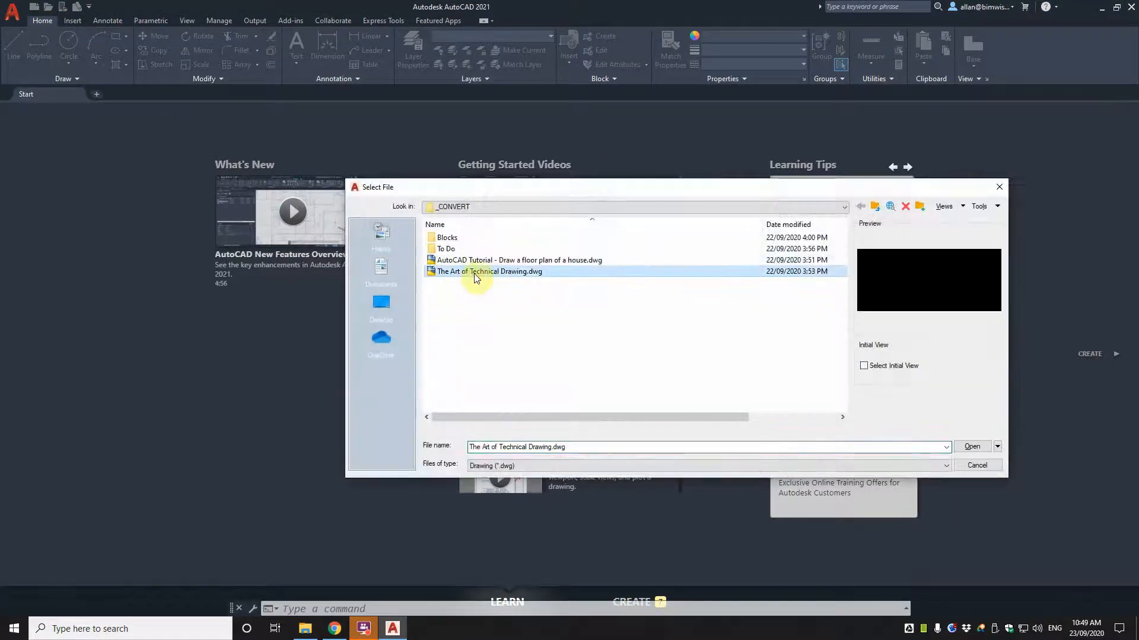
pyautogui.click(972, 447)
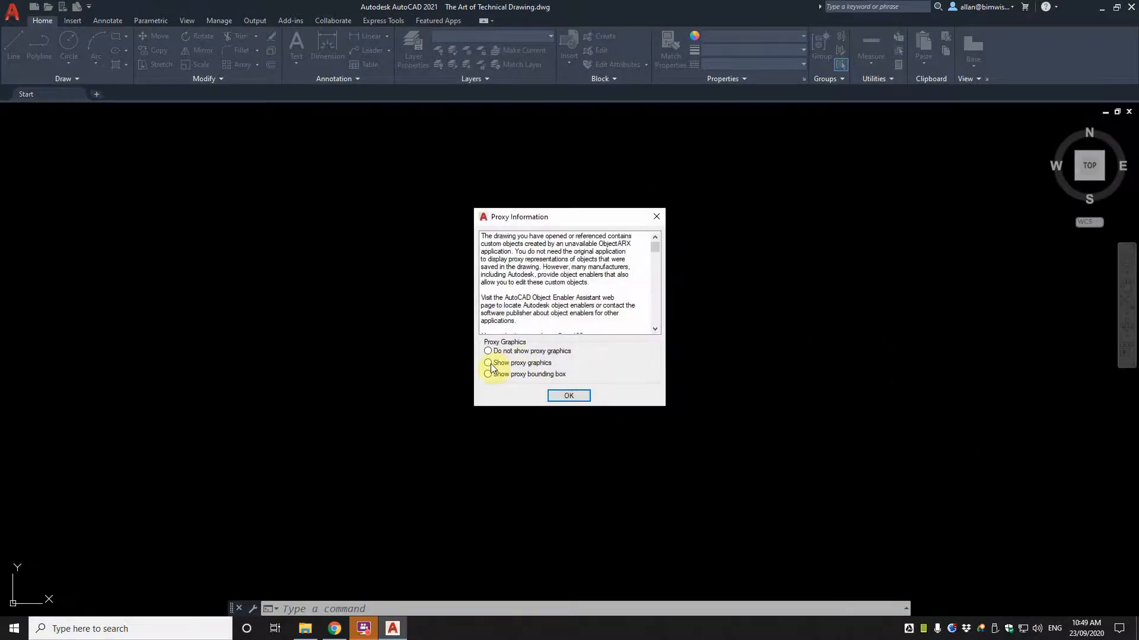
pyautogui.click(569, 397)
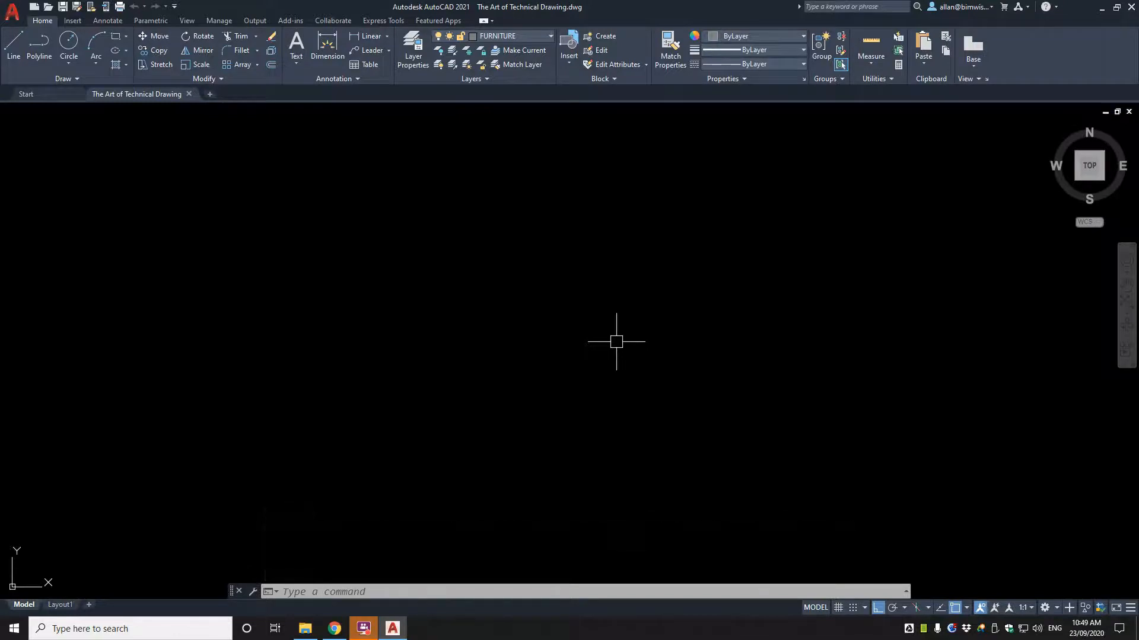
pyautogui.write('z')
pyautogui.press('Return')
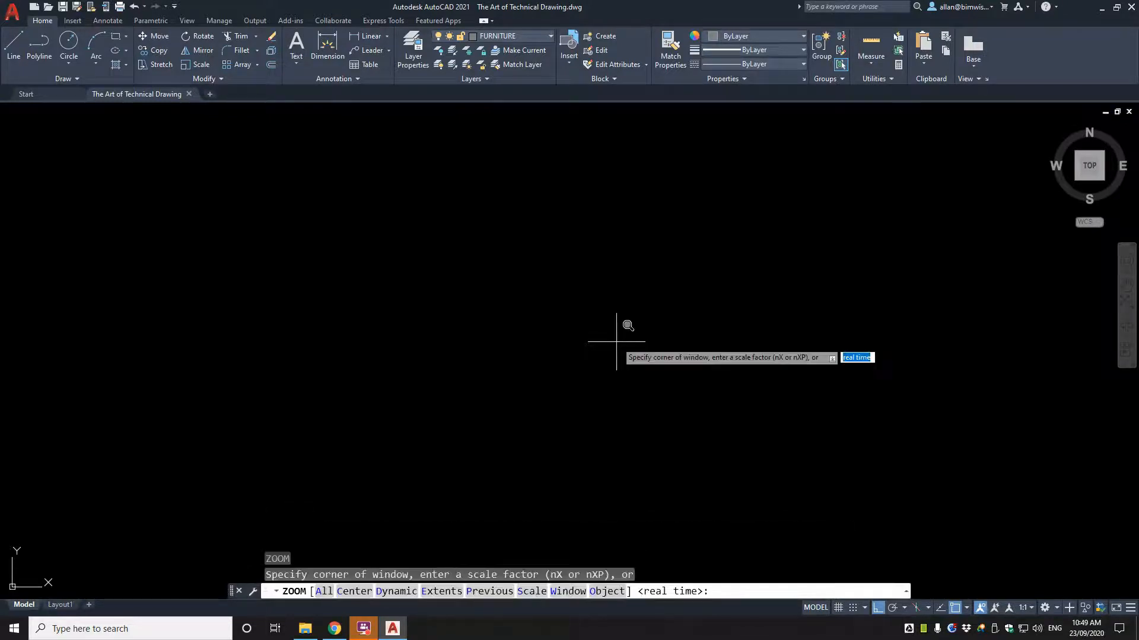
pyautogui.write('e')
pyautogui.press('Return')
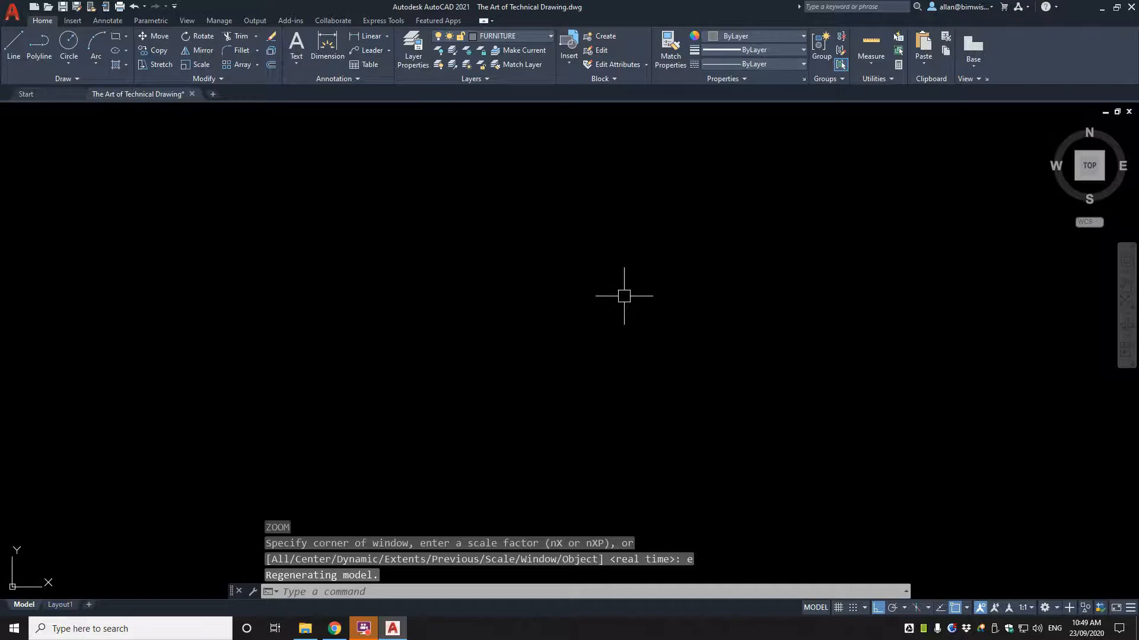
pyautogui.press('Escape')
pyautogui.press('Escape')
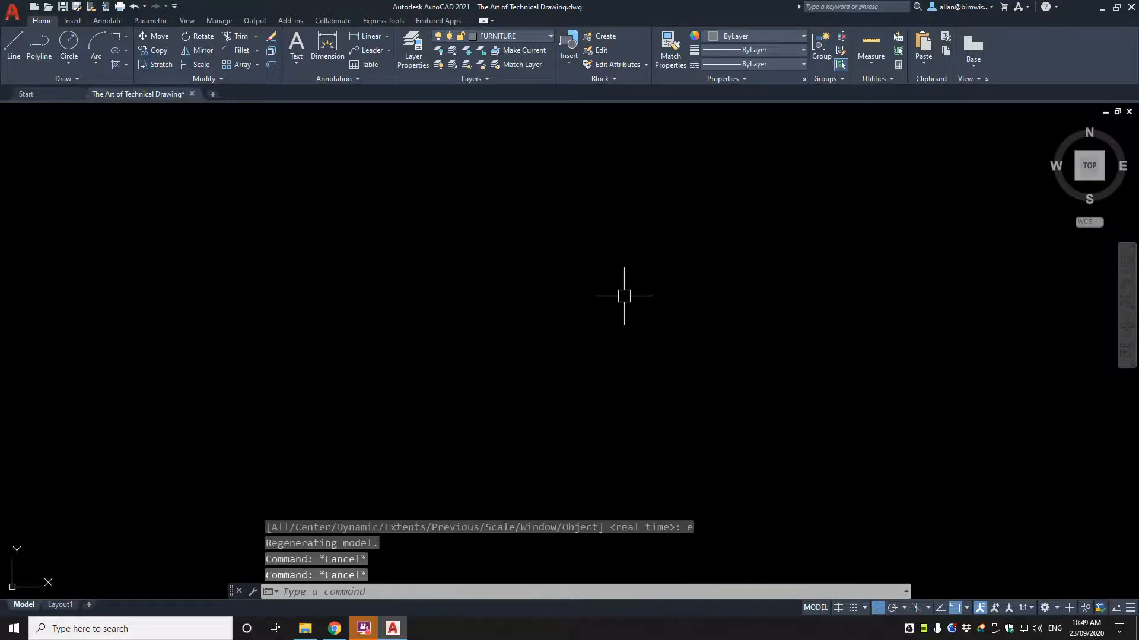
pyautogui.write('l')
pyautogui.press('Return')
pyautogui.write('0,0')
pyautogui.press('Return')
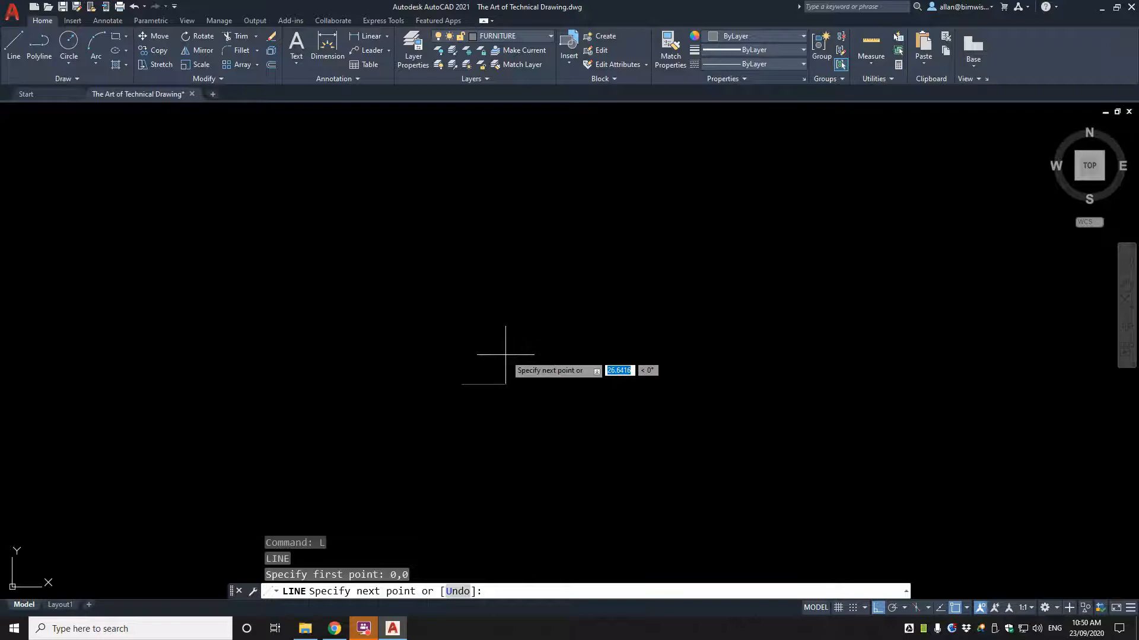
pyautogui.press('Escape')
pyautogui.press('Escape')
# - Draw a horizontal line starting at the origin 0,0
pyautogui.write('l')
pyautogui.press('Return')
pyautogui.write('0')
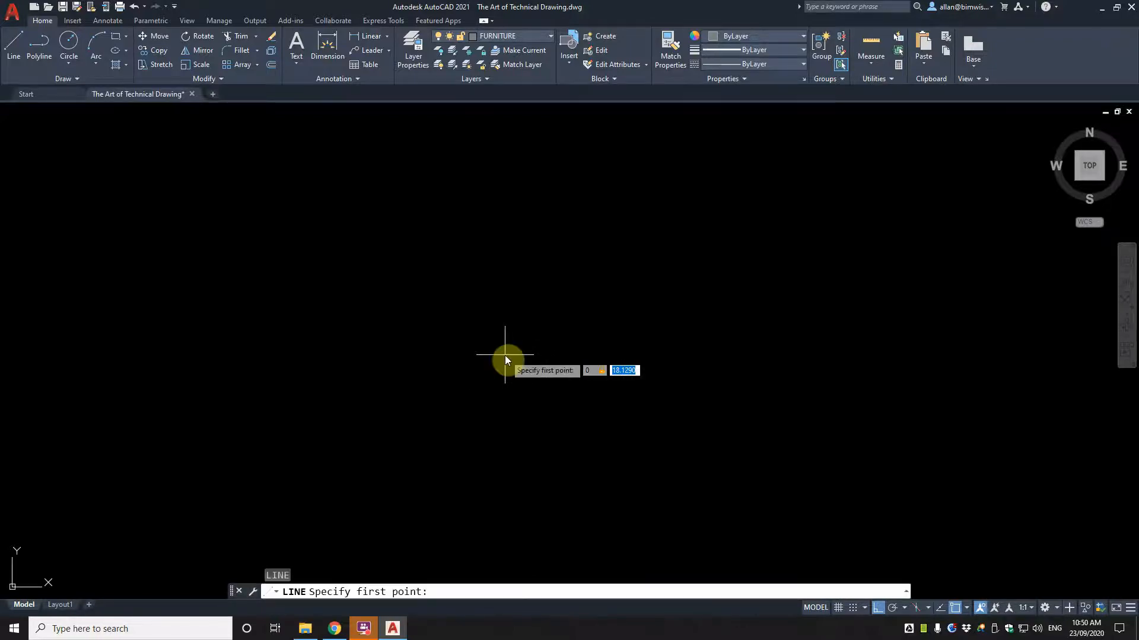
pyautogui.write(',0')
pyautogui.press('Return')
pyautogui.press('Return')
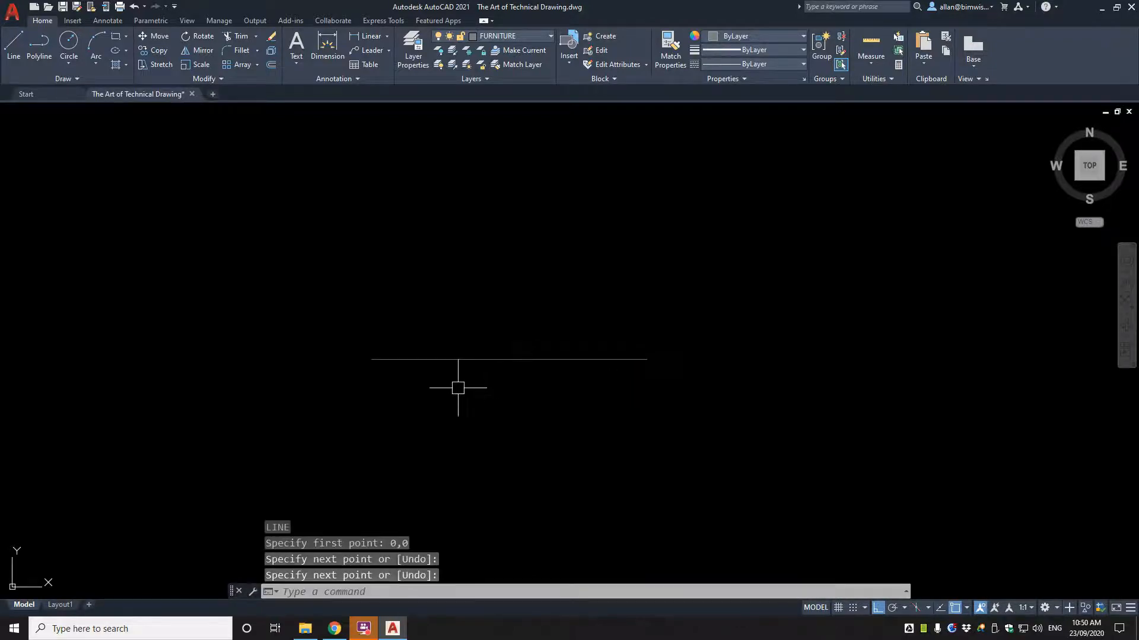
# - Erase the horizontal line that starts at the origin
pyautogui.scroll(3, 380, 359)
pyautogui.write('e')
pyautogui.press('Return')
pyautogui.click(481, 379)
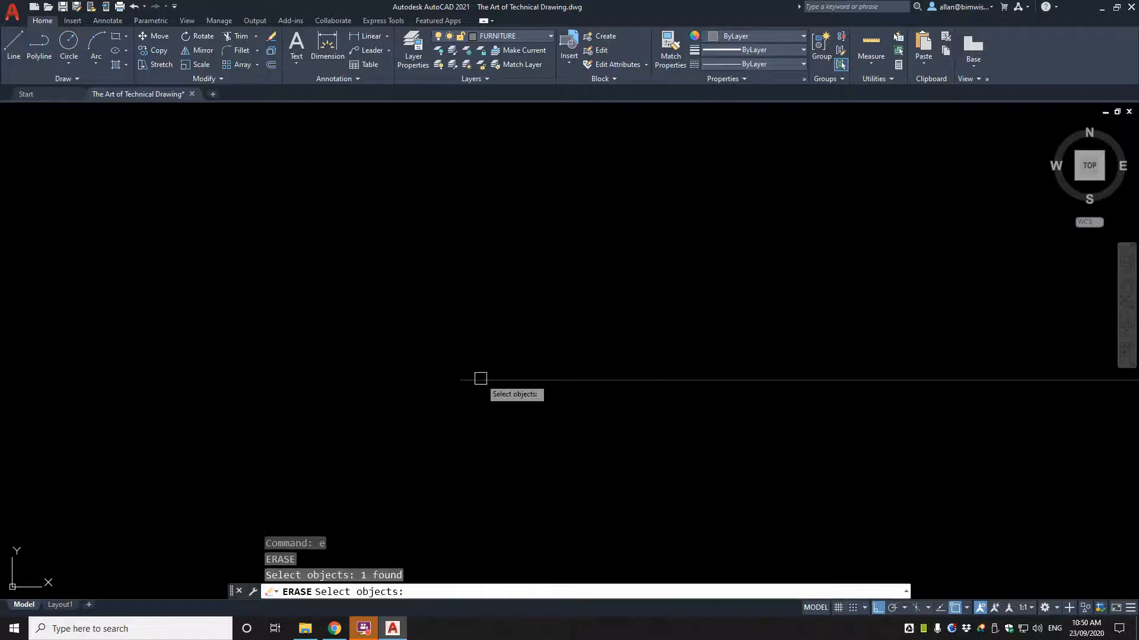
pyautogui.press('Return')
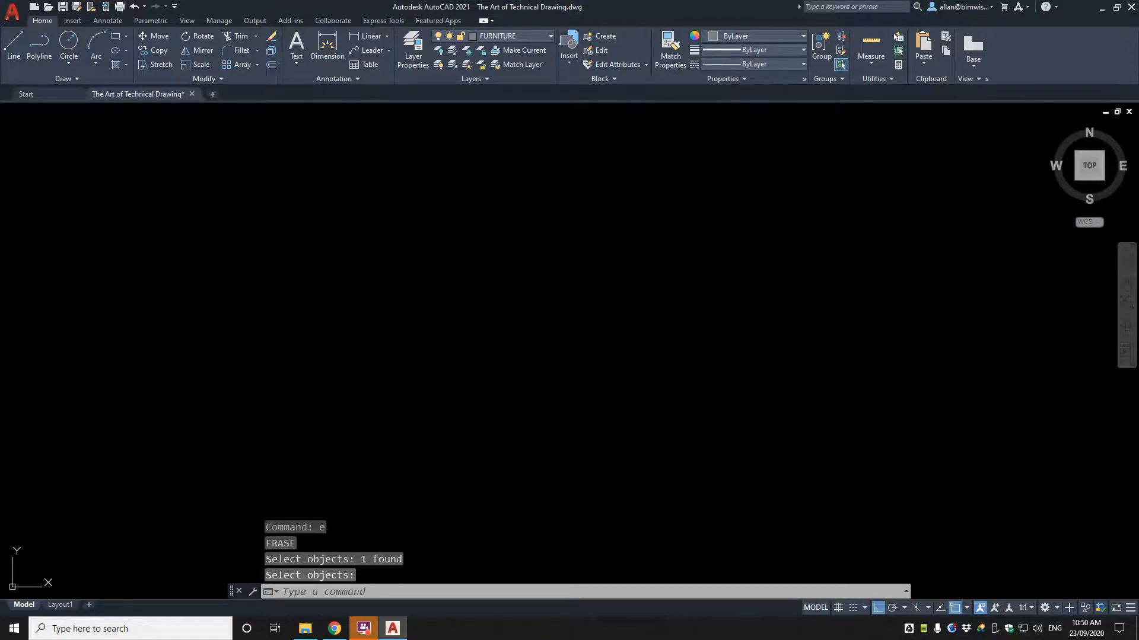
# - Make WALL - INTERNAL the current layer, and check the room dimensions in the floor plan PDF
pyautogui.write('LA')
pyautogui.press('Return')
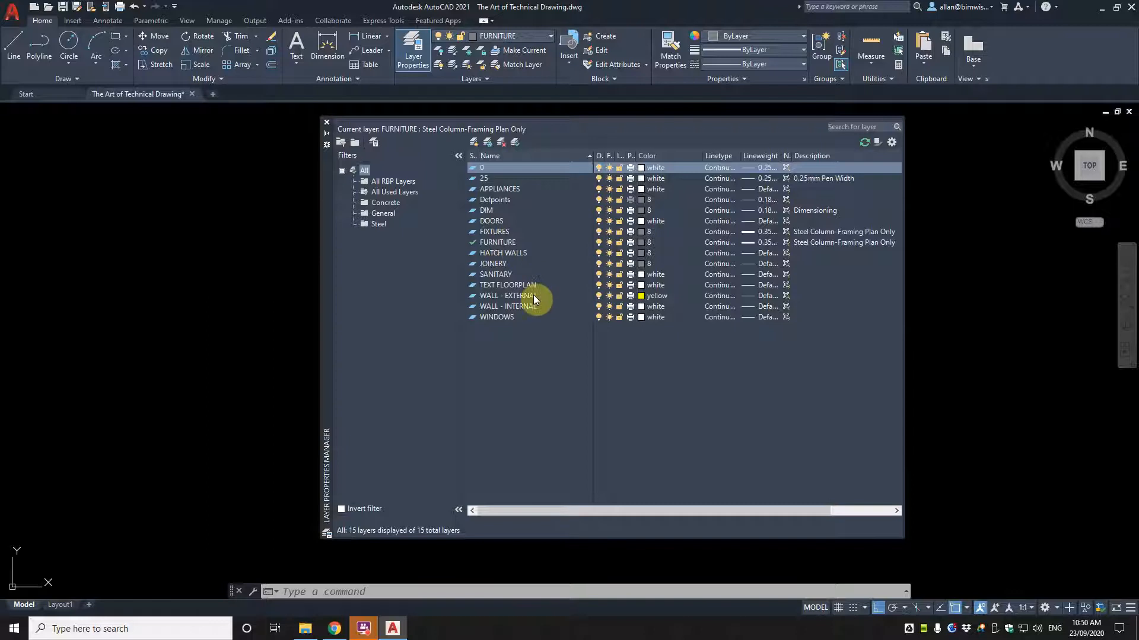
pyautogui.doubleClick(518, 306)
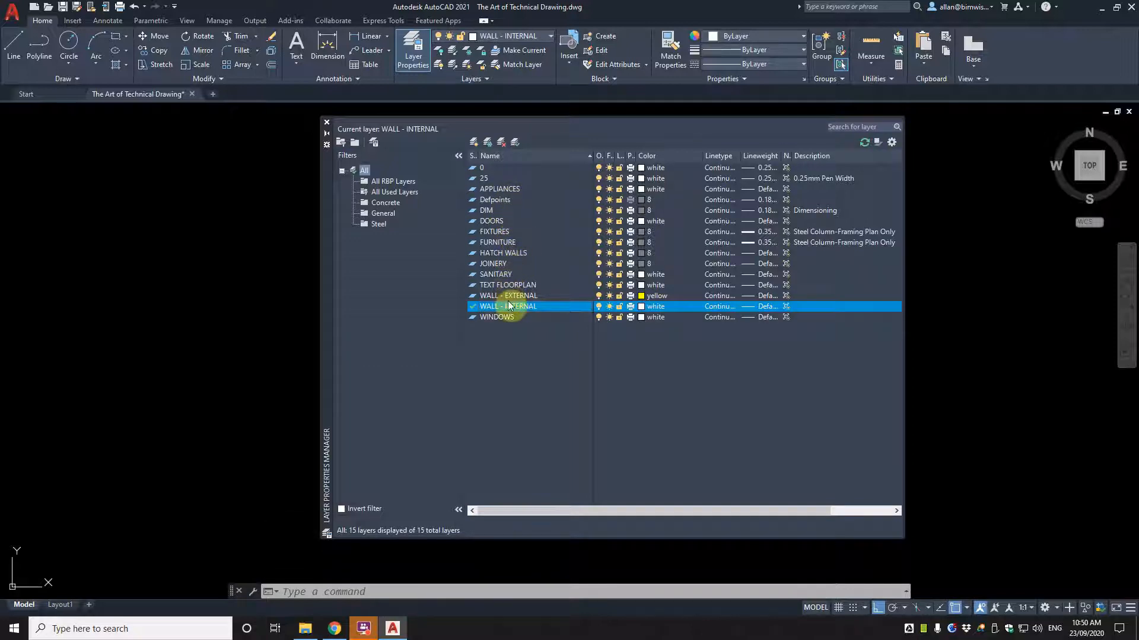
pyautogui.click(327, 125)
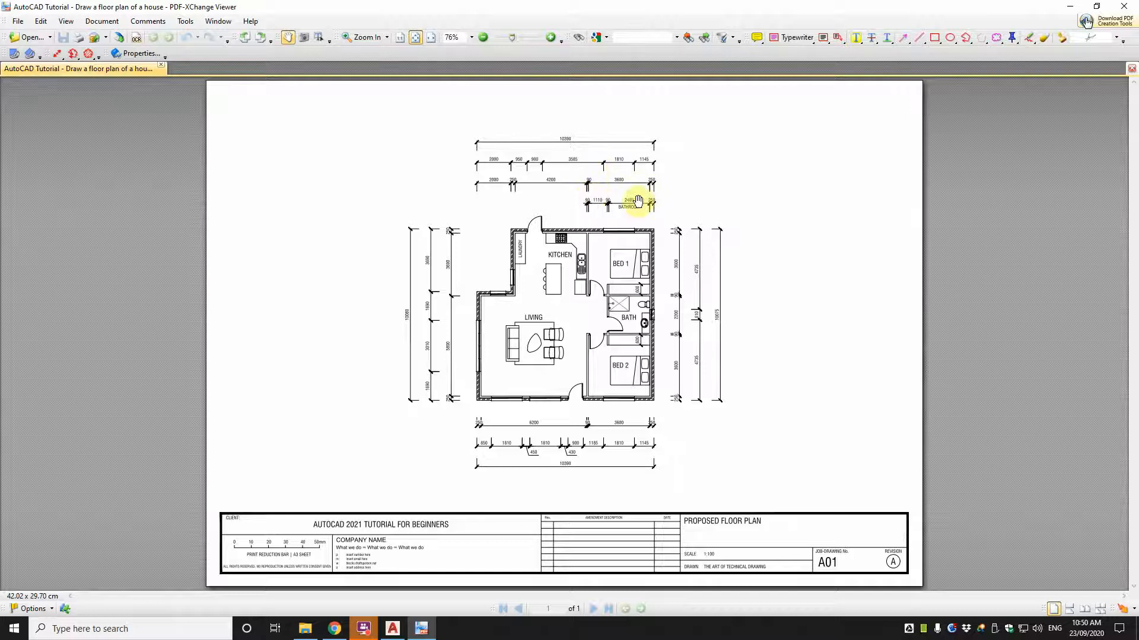
pyautogui.click(1124, 8)
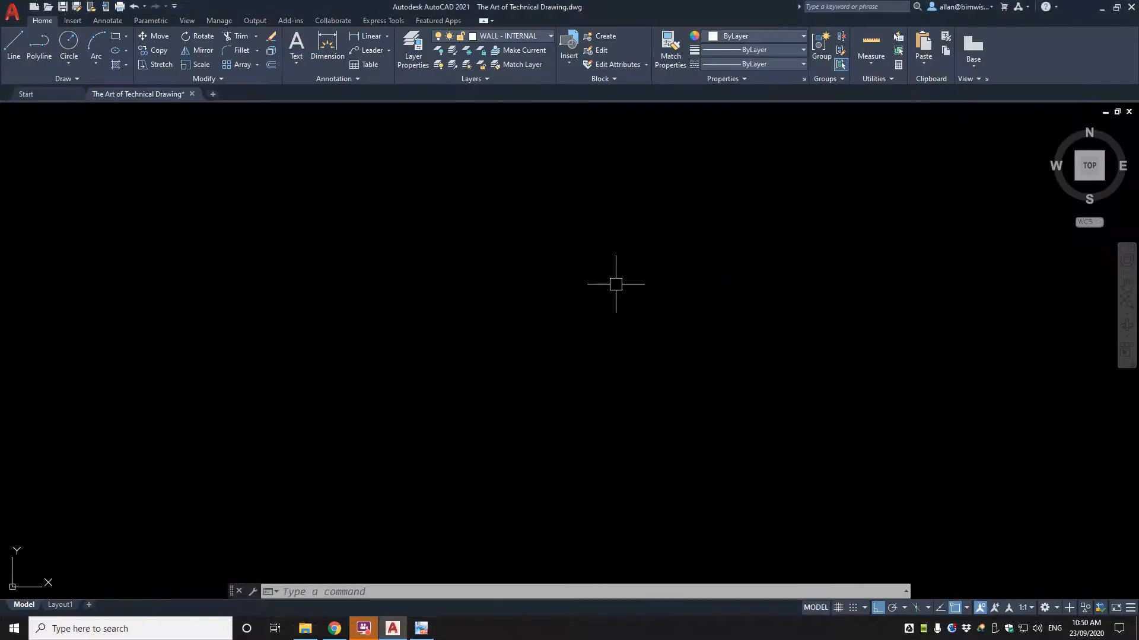
pyautogui.write('l')
pyautogui.press('Return')
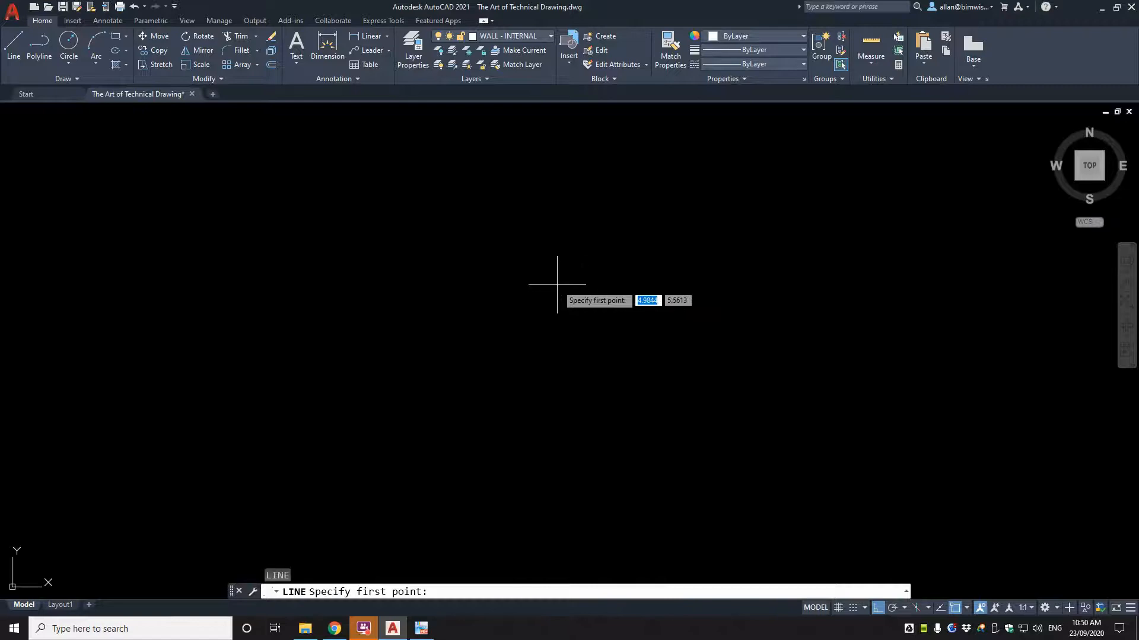
pyautogui.click(550, 281)
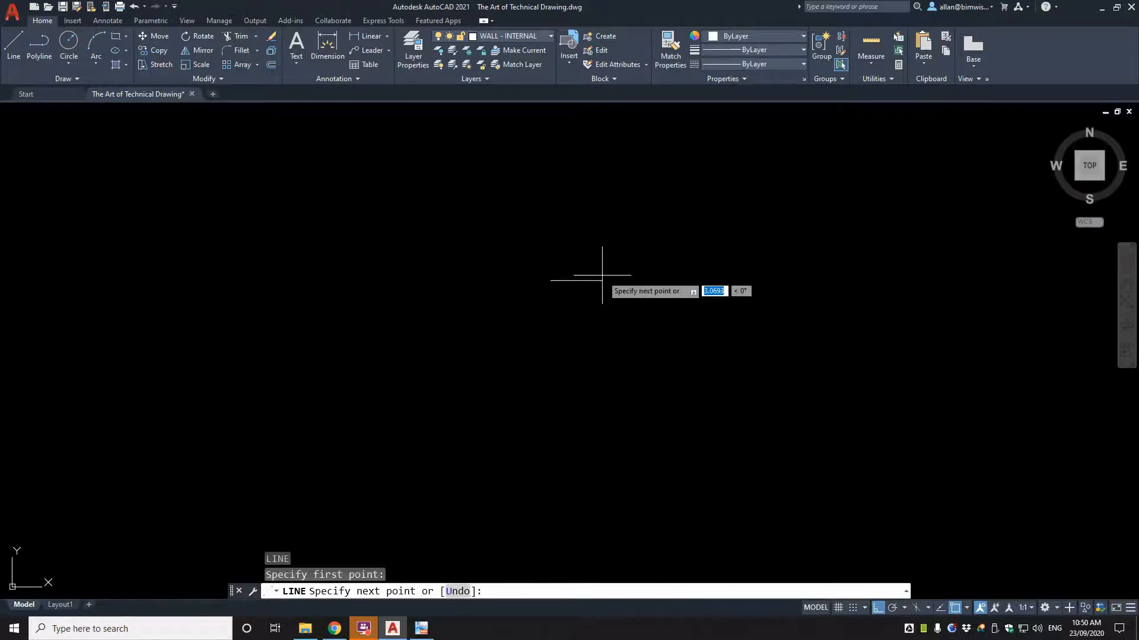
pyautogui.press('Escape')
# - Draw a horizontal line 3600 long with Ortho on, as the upper wall line of the bedroom
pyautogui.press('Return')
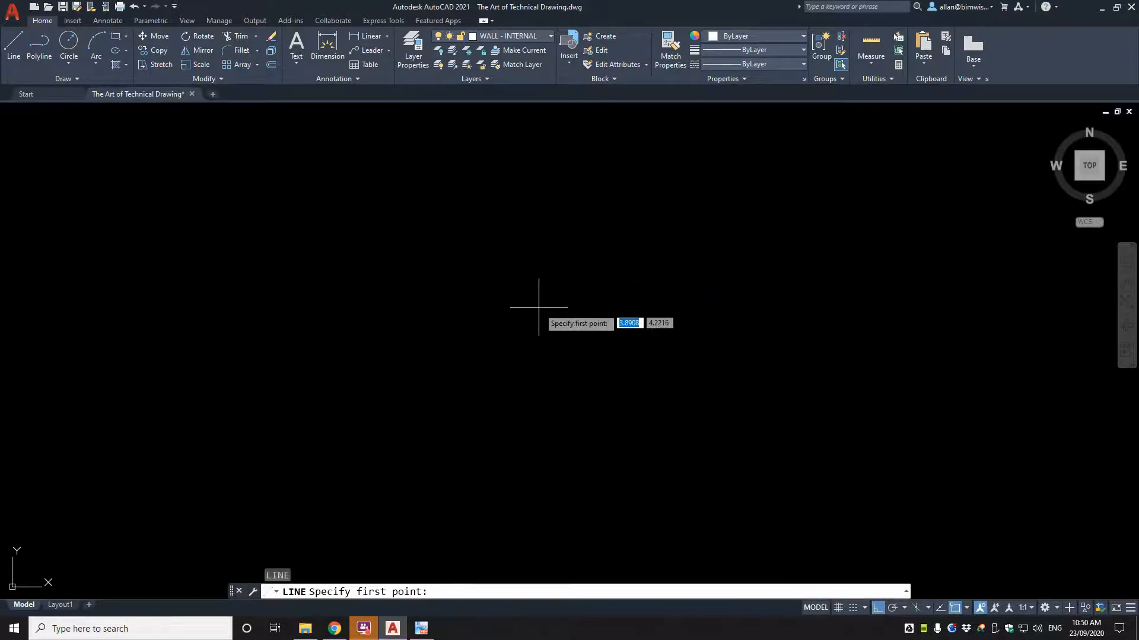
pyautogui.click(514, 323)
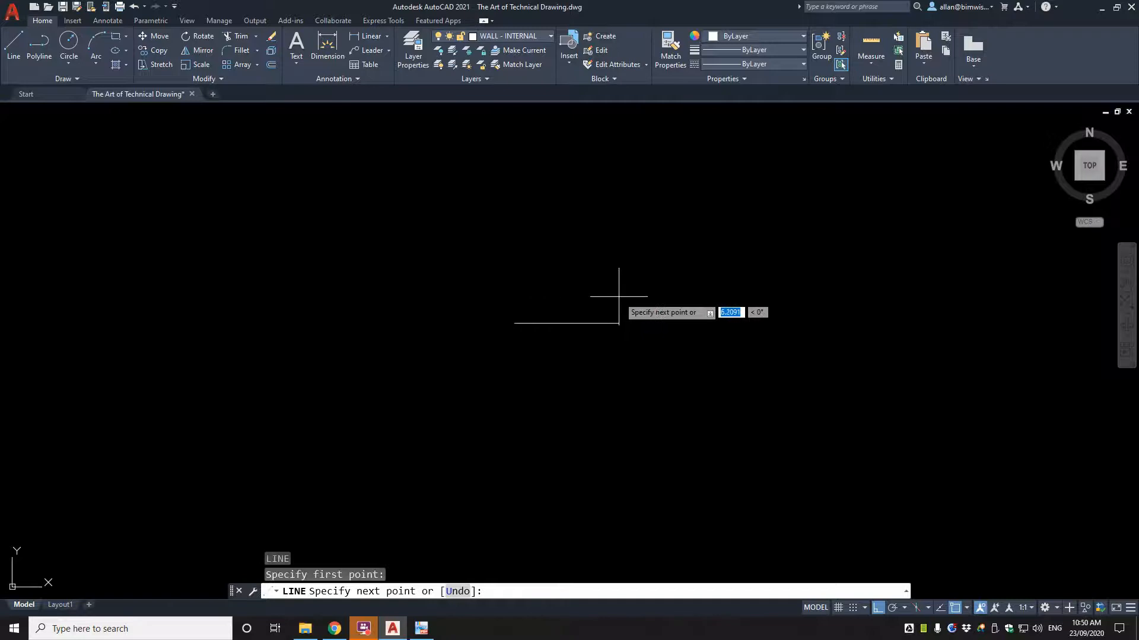
pyautogui.press('F8')
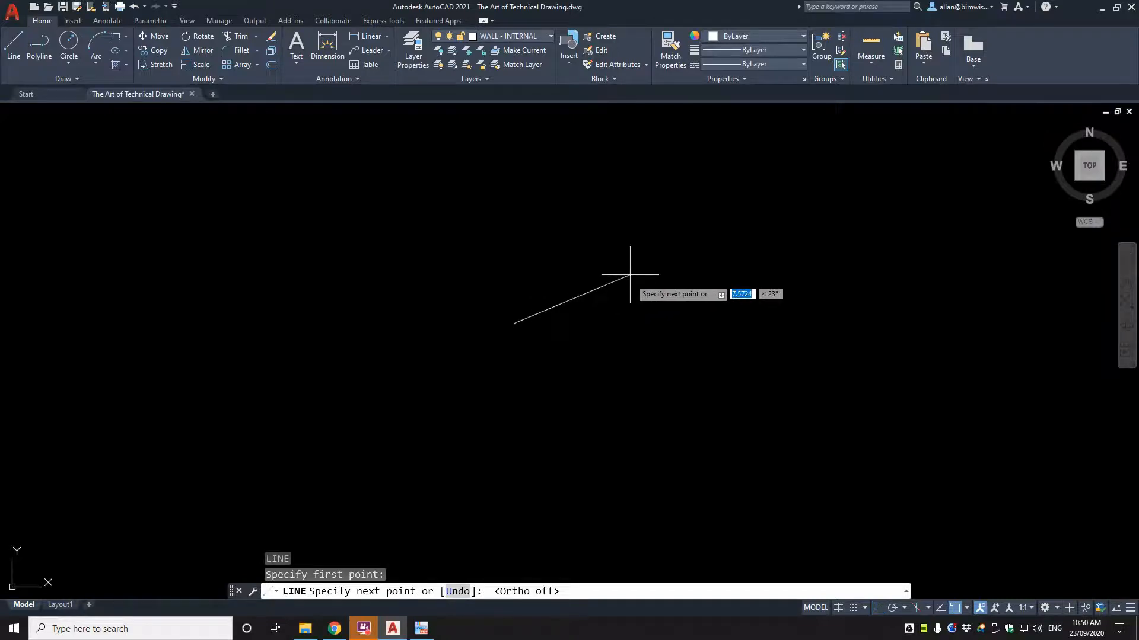
pyautogui.press('F8')
pyautogui.write('36')
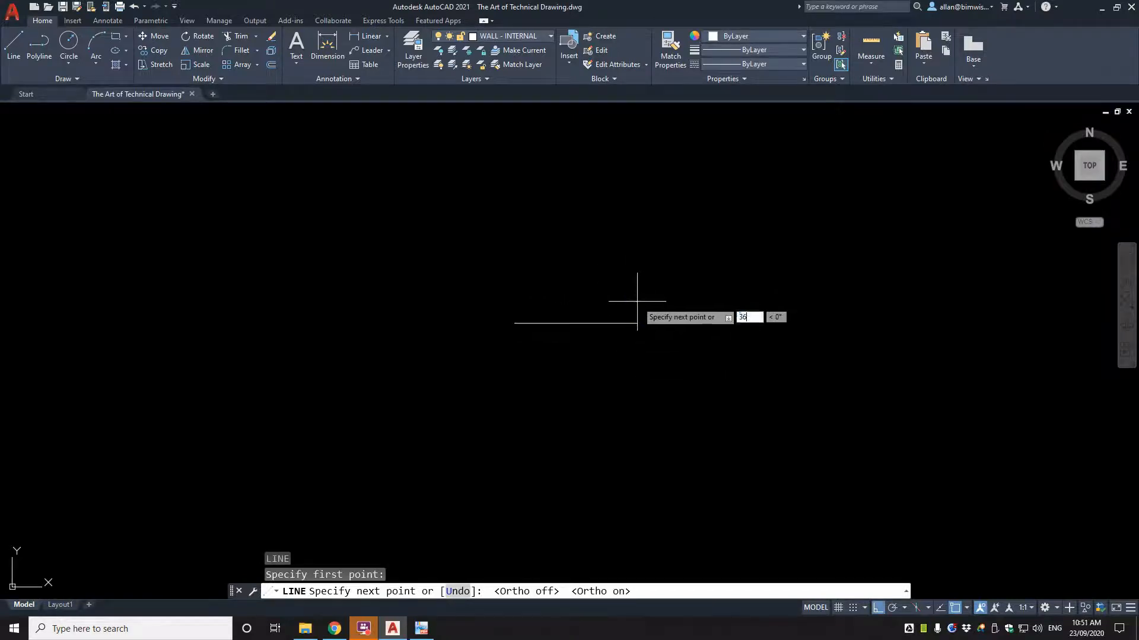
pyautogui.write('00')
pyautogui.press('Return')
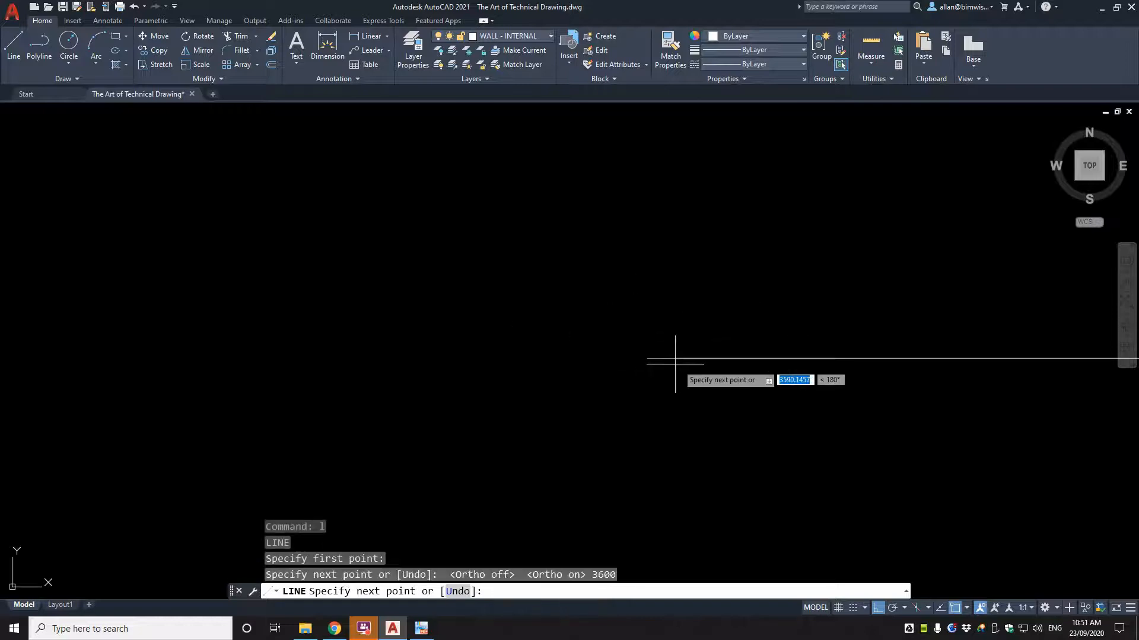
pyautogui.press('Escape')
# - Zoom to the drawing extents and check the wall line's length in its properties
pyautogui.write('z')
pyautogui.press('Return')
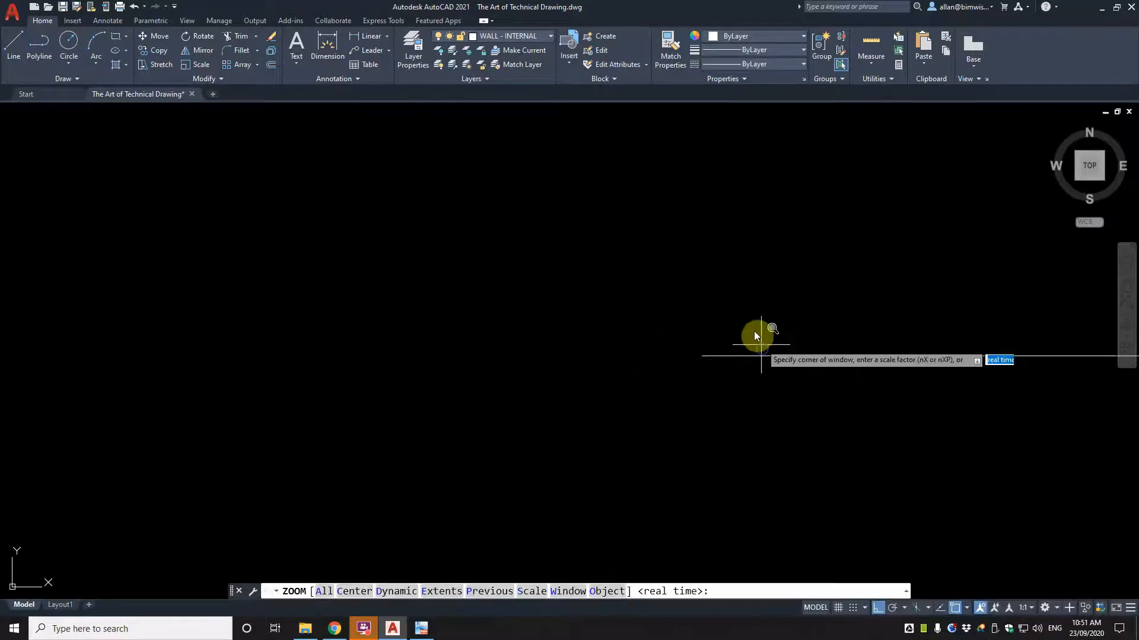
pyautogui.write('e')
pyautogui.press('Return')
pyautogui.click(746, 329)
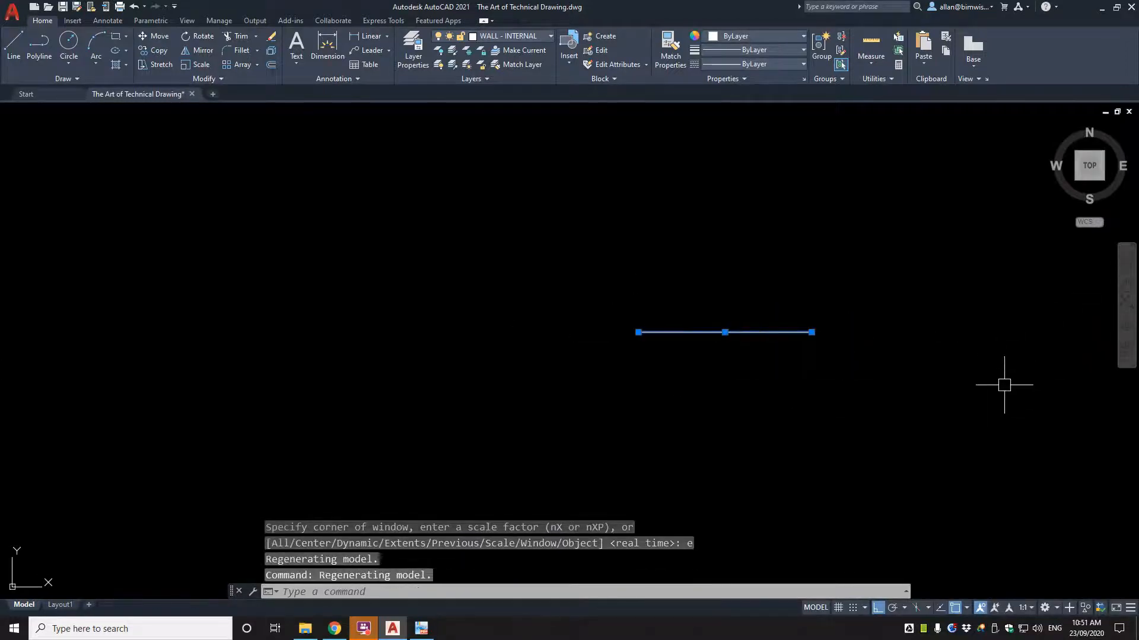
pyautogui.write('props')
pyautogui.press('Return')
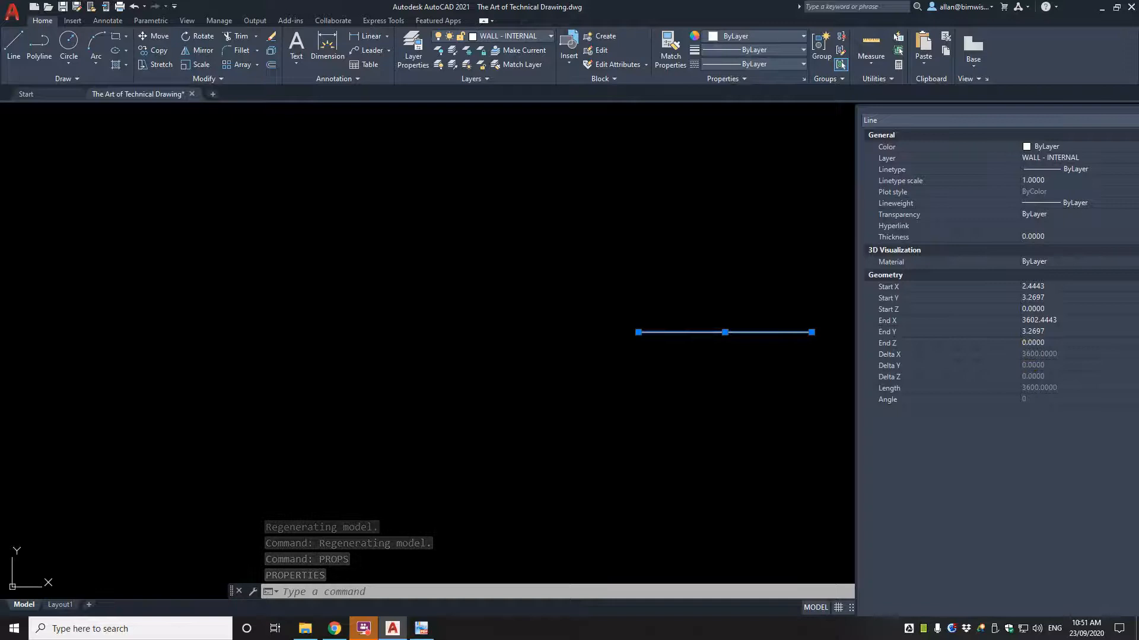
pyautogui.moveTo(1138, 364); pyautogui.dragTo(1137, 309)
pyautogui.press('Escape')
pyautogui.press('Escape')
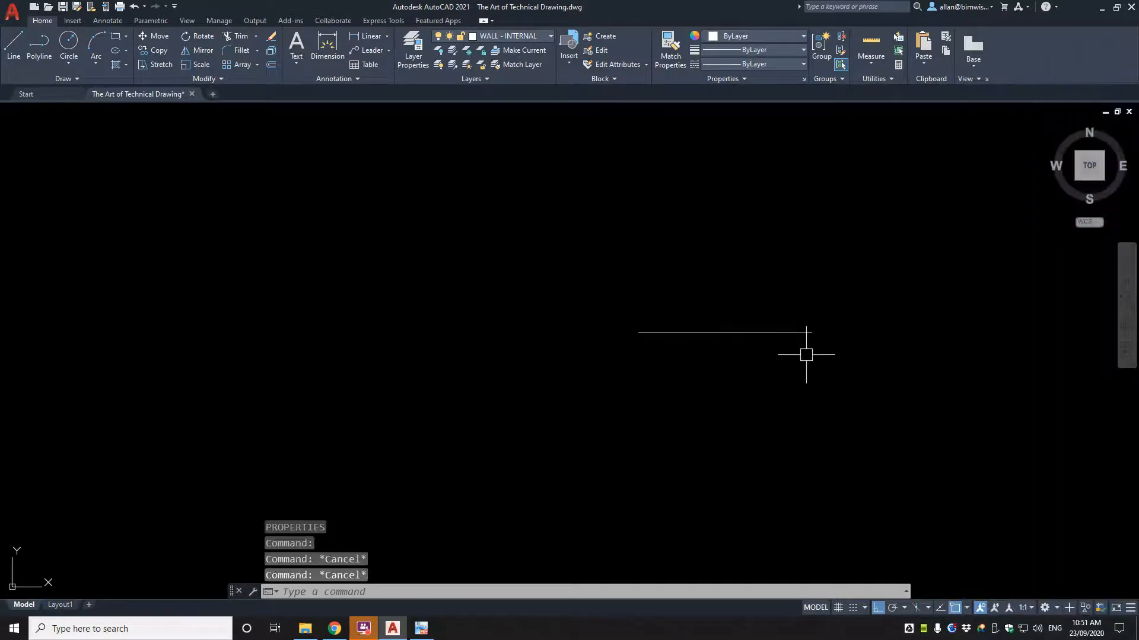
# - Complete the square room outline from the line's right end: 3600 down, 3600 left, and back up to the line's start
pyautogui.scroll(-2, 758, 336)
pyautogui.write('l')
pyautogui.press('Return')
pyautogui.click(784, 288)
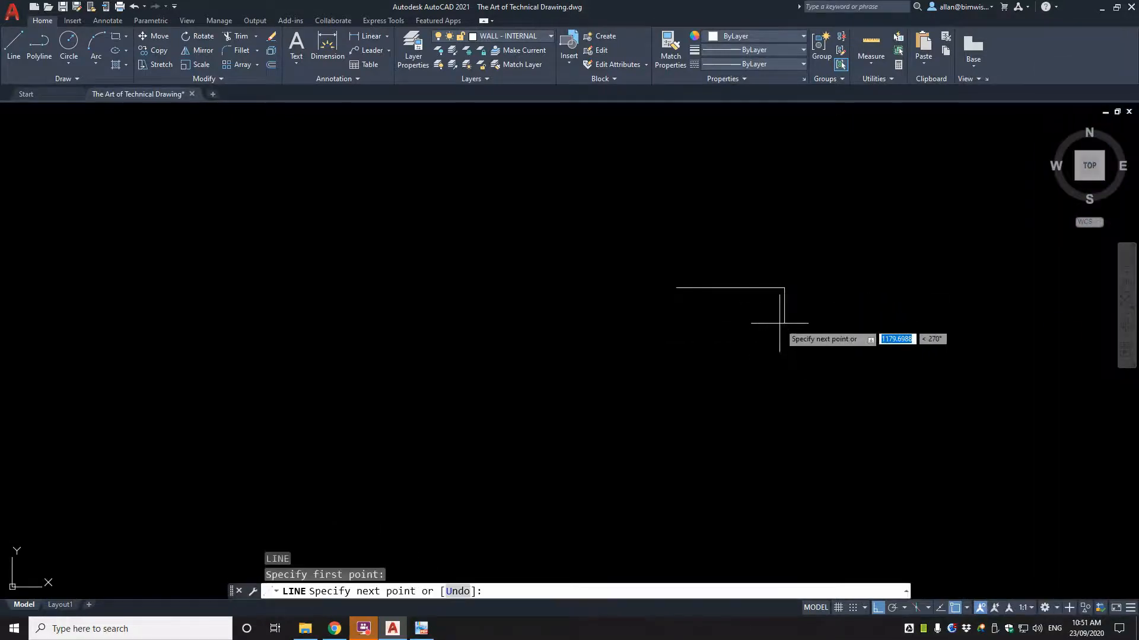
pyautogui.write('3600')
pyautogui.press('Return')
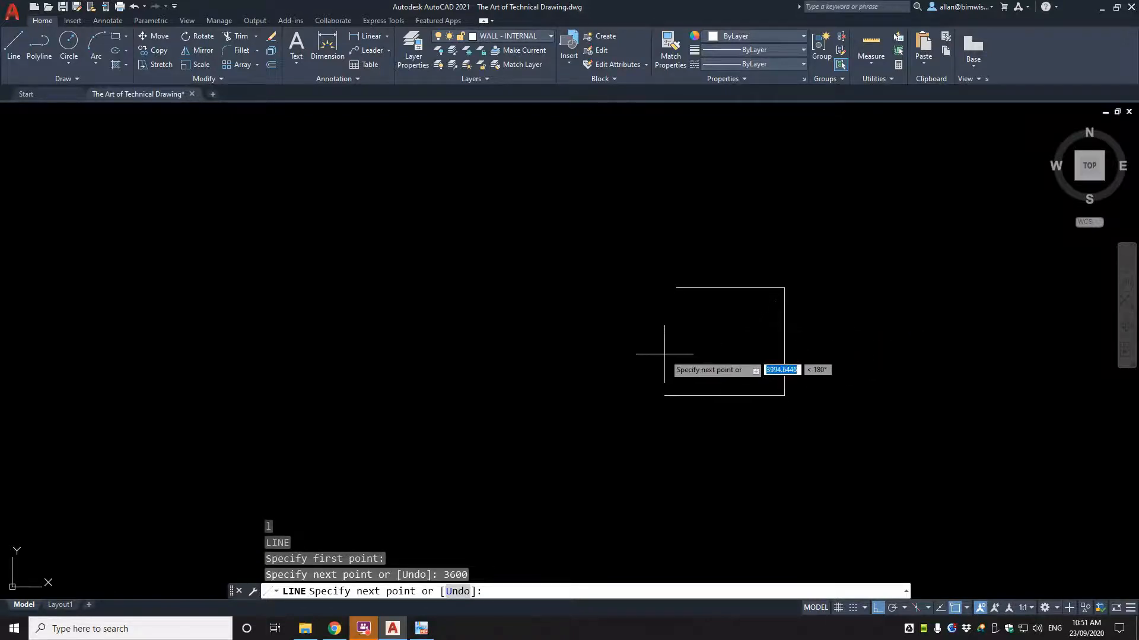
pyautogui.write('3600')
pyautogui.press('Return')
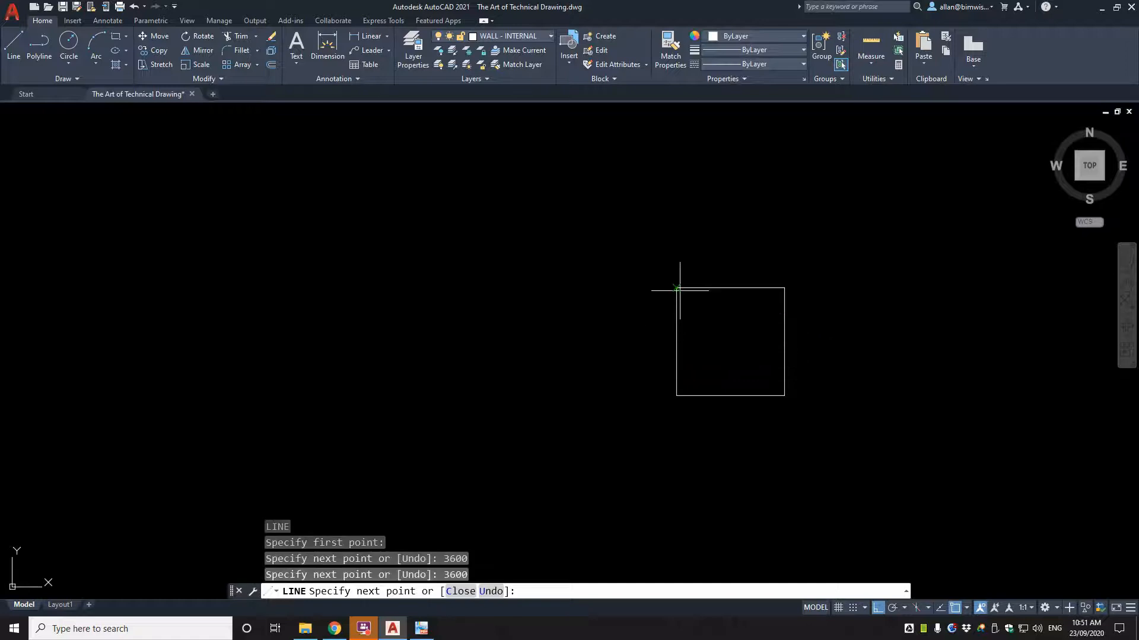
pyautogui.press('Escape')
pyautogui.press('Escape')
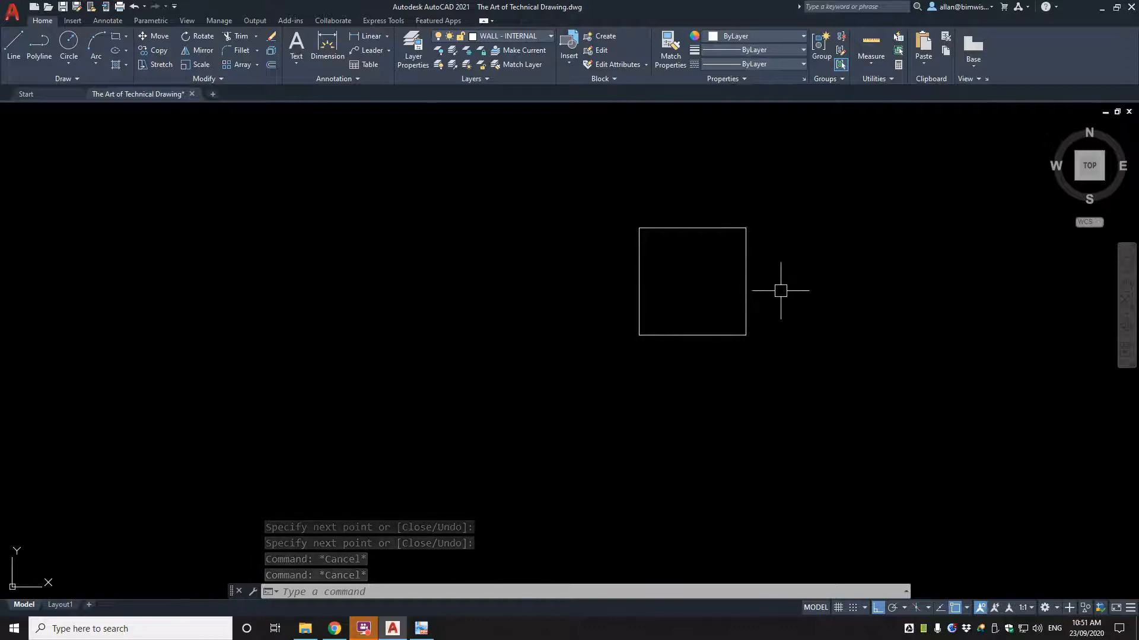
pyautogui.scroll(2, 752, 240)
pyautogui.moveTo(753, 240); pyautogui.dragTo(741, 276, button='middle')
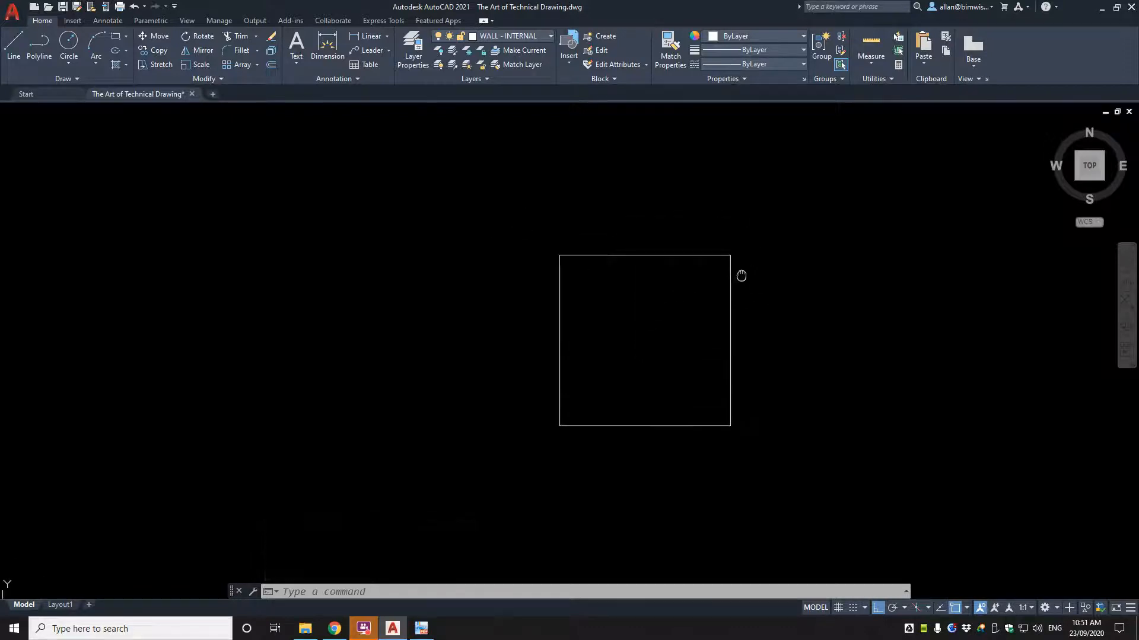
# - Offset the room's right and upper wall lines outward by 90
pyautogui.scroll(4, 741, 275)
pyautogui.write('o')
pyautogui.press('Return')
pyautogui.write('90')
pyautogui.press('Return')
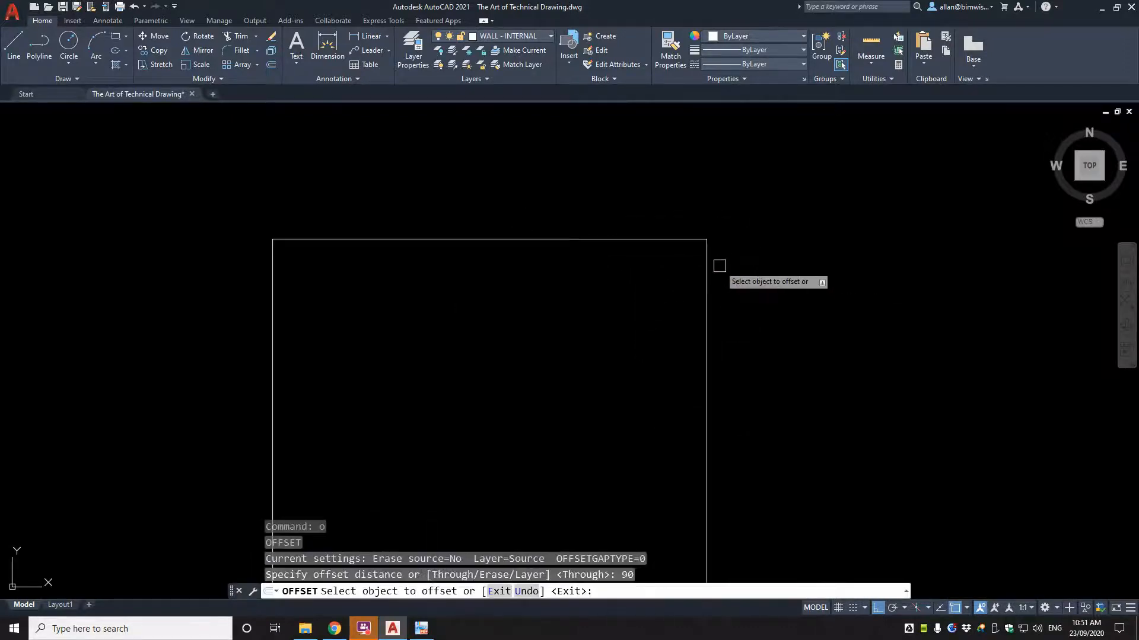
pyautogui.press('Escape')
pyautogui.press('Return')
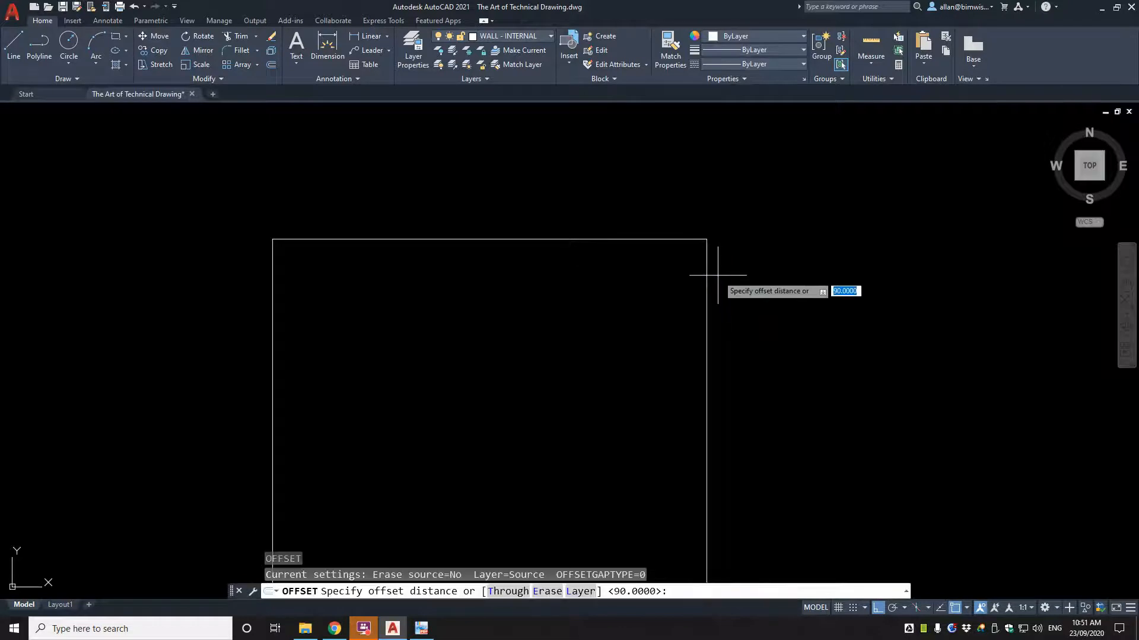
pyautogui.write('90')
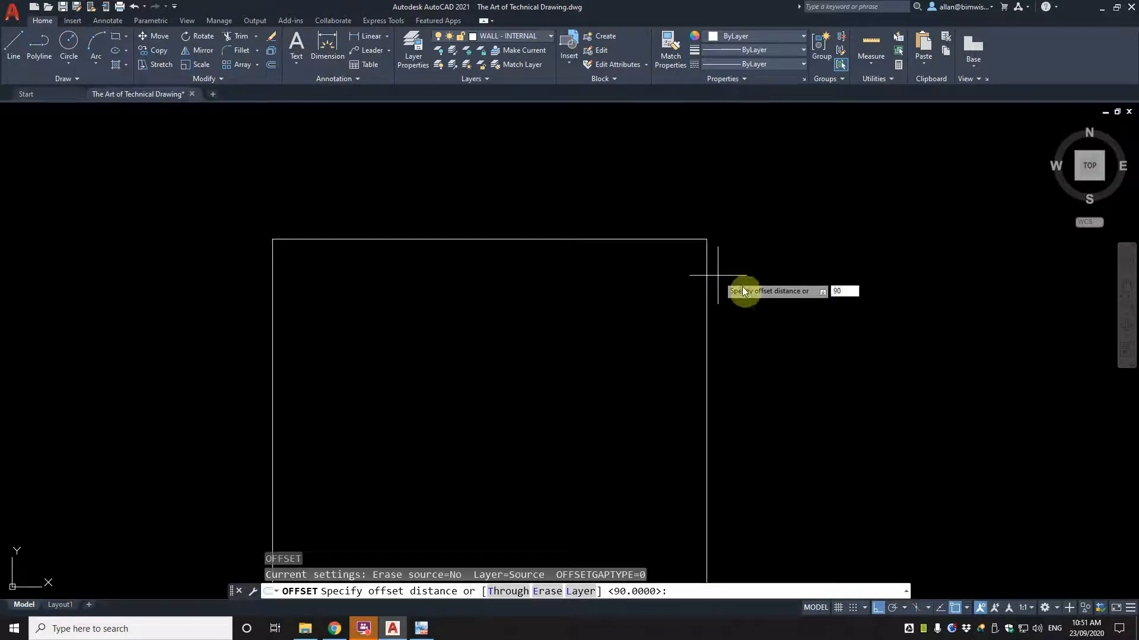
pyautogui.press('Return')
pyautogui.click(707, 282)
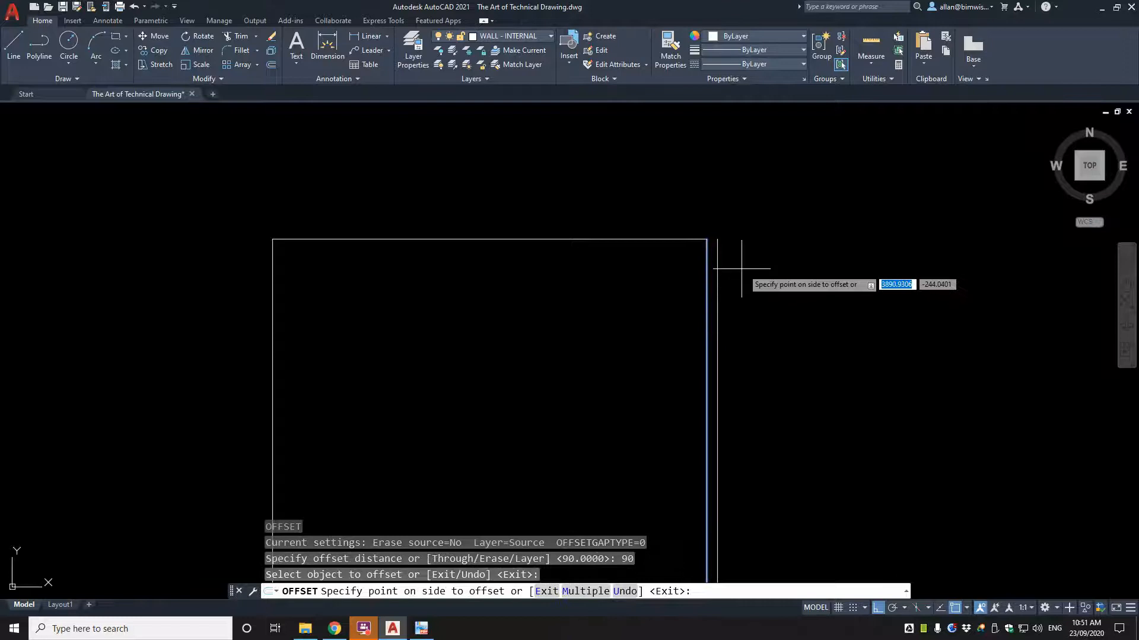
pyautogui.click(726, 255)
pyautogui.click(675, 237)
pyautogui.click(722, 225)
pyautogui.press('Return')
# - Fillet the two 90-offset lines with radius 0 so they meet at the room's upper-right outer corner
pyautogui.scroll(2, 723, 234)
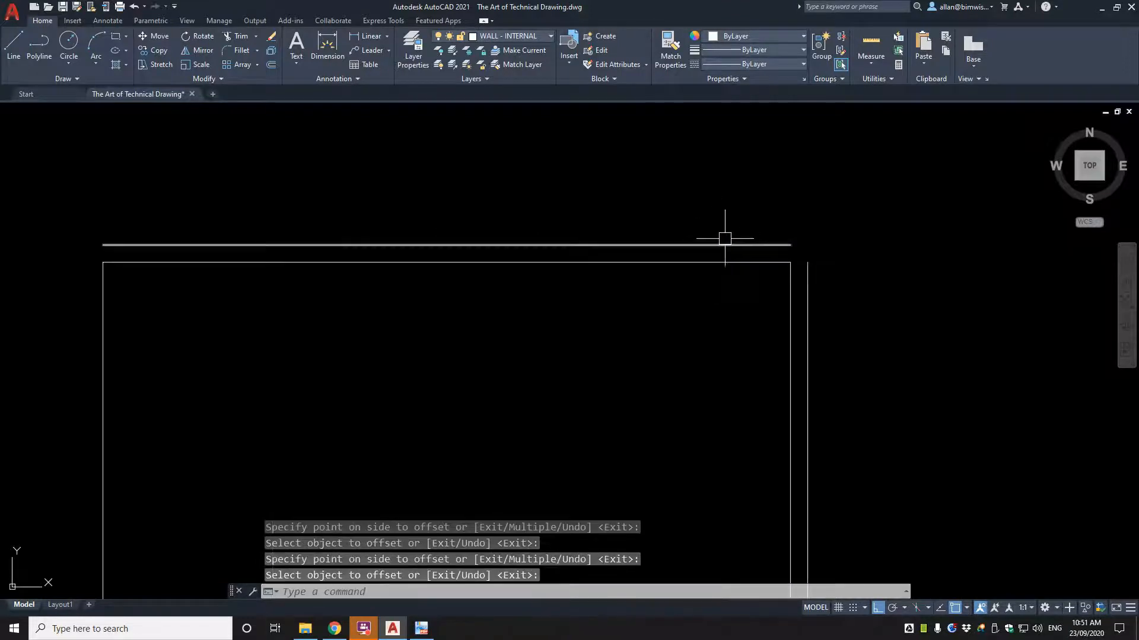
pyautogui.scroll(2, 809, 269)
pyautogui.moveTo(789, 273); pyautogui.dragTo(709, 276, button='middle')
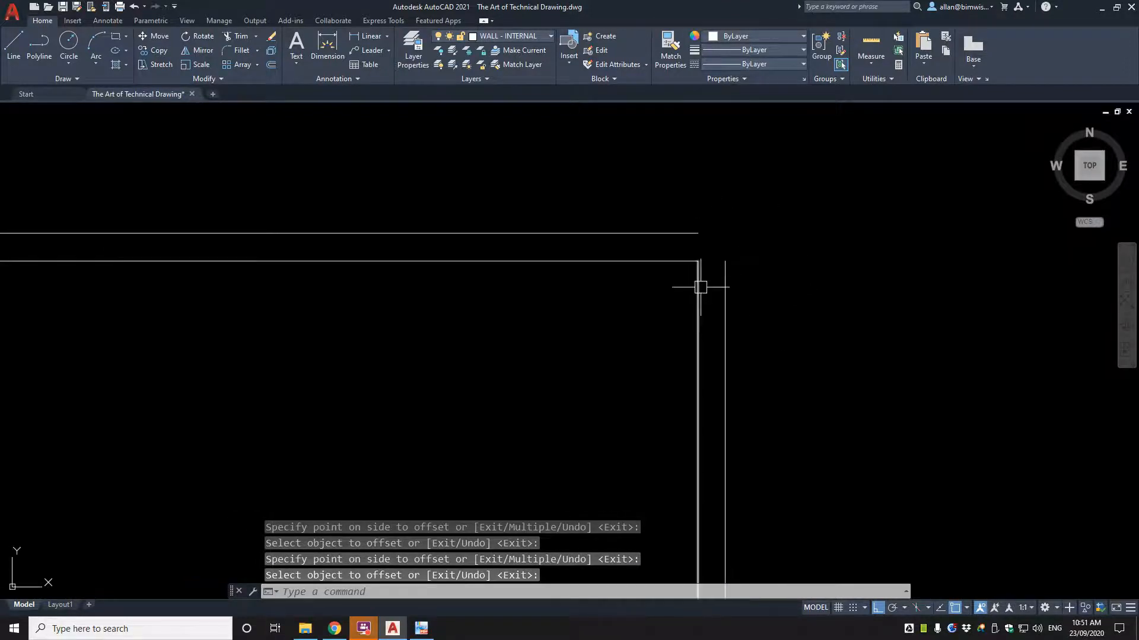
pyautogui.write('f')
pyautogui.press('Return')
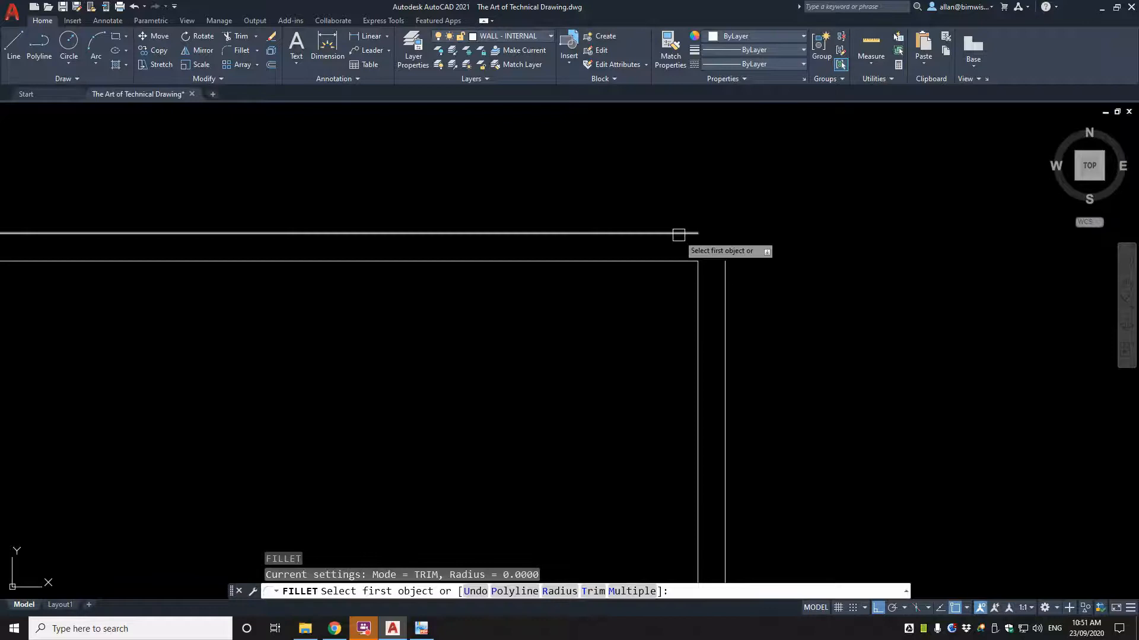
pyautogui.click(682, 233)
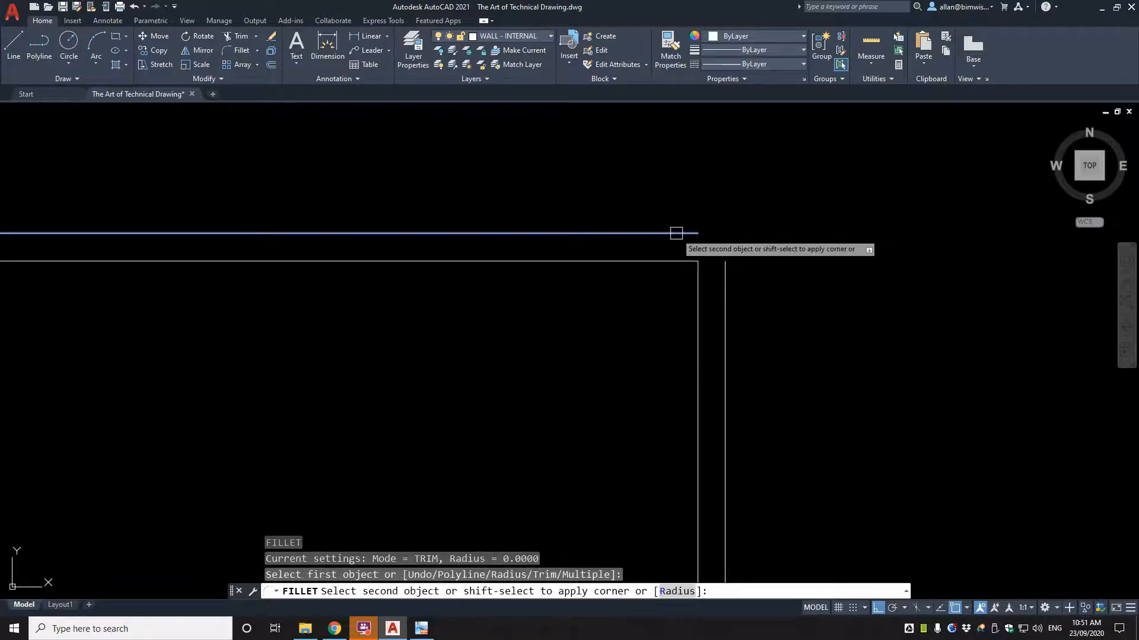
pyautogui.click(724, 284)
# - Offset the outer right and outer upper wall lines a further 50 outward for the cavity
pyautogui.scroll(-5, 749, 272)
pyautogui.scroll(4, 724, 236)
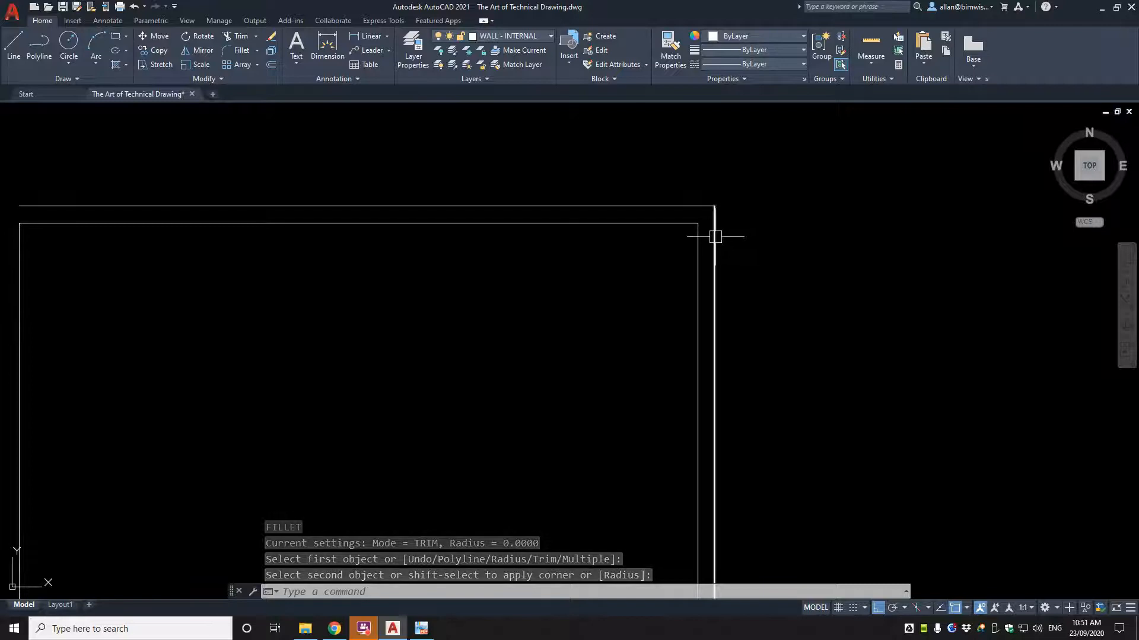
pyautogui.moveTo(708, 246); pyautogui.dragTo(703, 268, button='middle')
pyautogui.write('o')
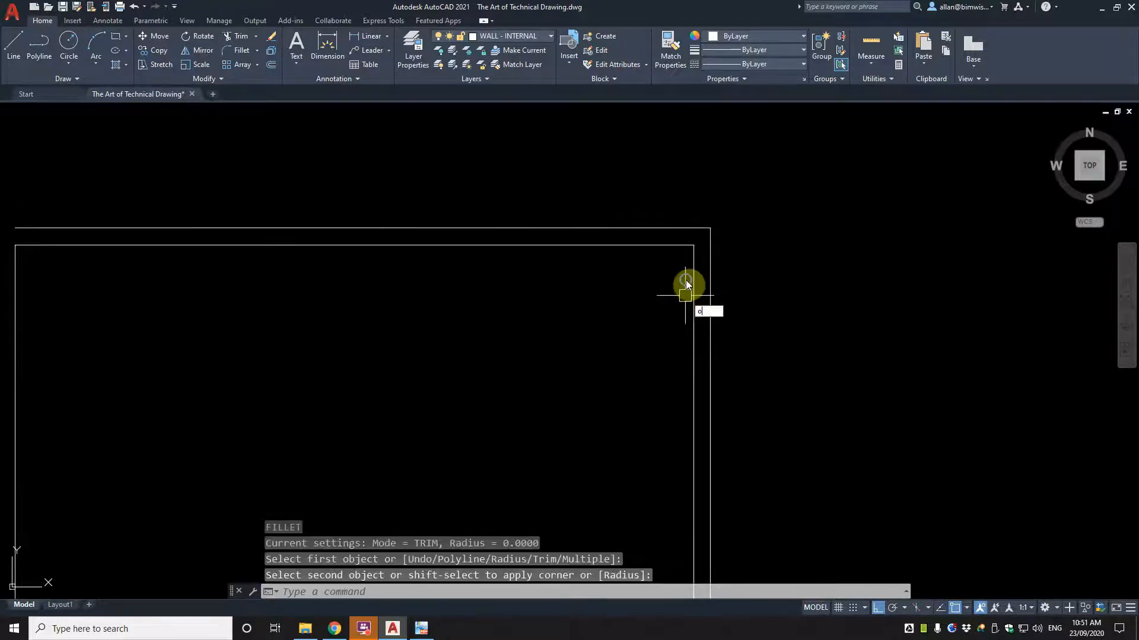
pyautogui.press('Return')
pyautogui.write('50')
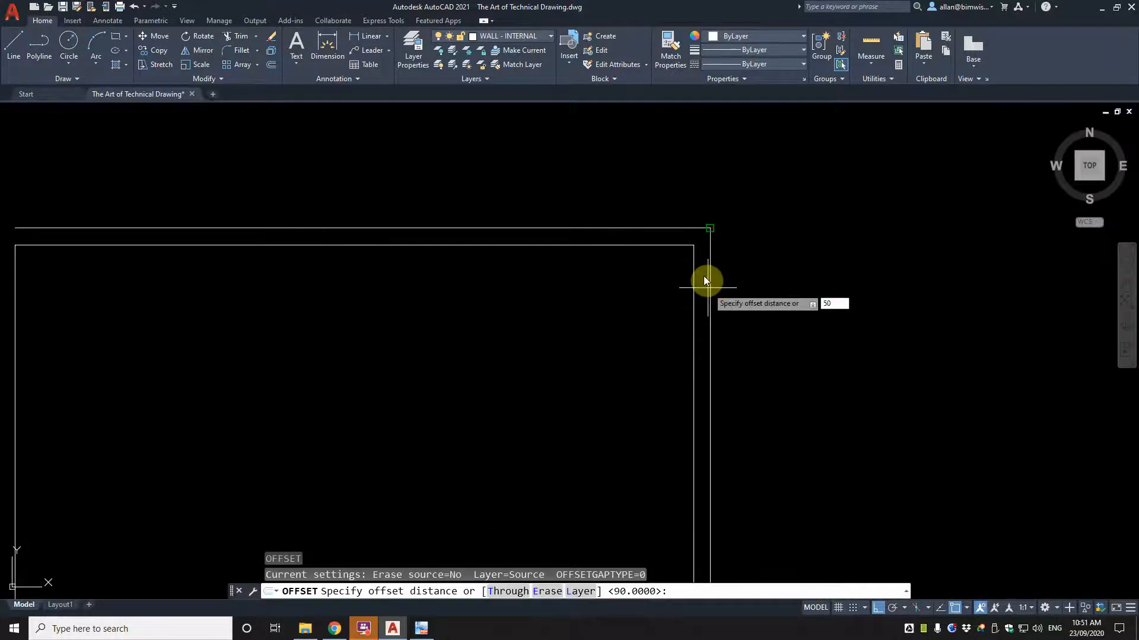
pyautogui.press('Escape')
pyautogui.press('Escape')
pyautogui.write('o')
pyautogui.press('Return')
pyautogui.press('Return')
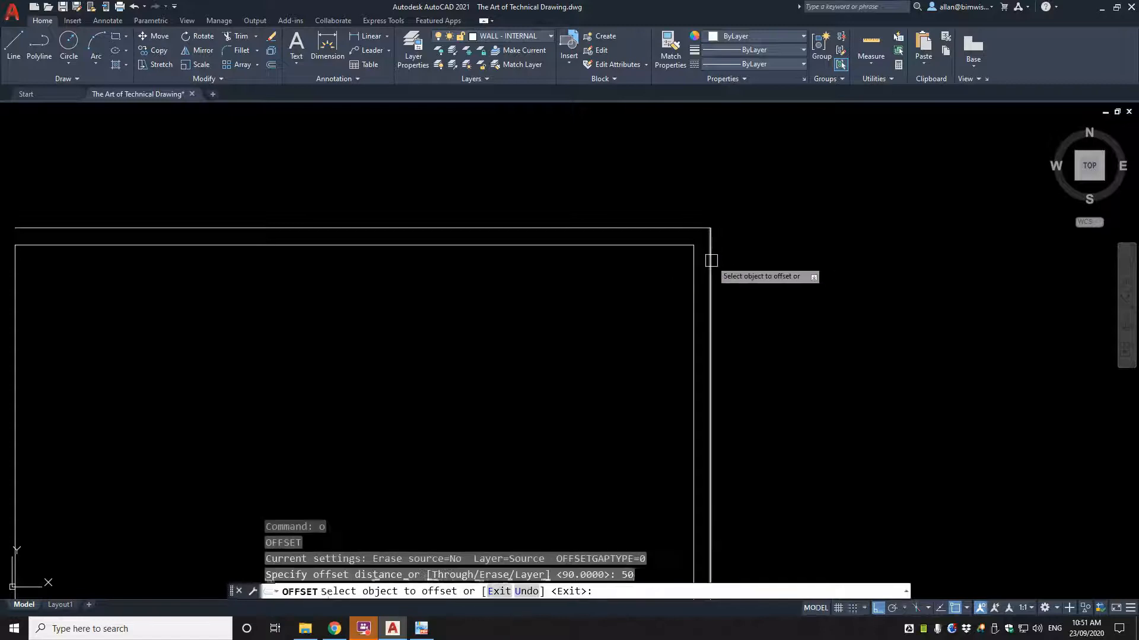
pyautogui.click(709, 257)
pyautogui.click(722, 254)
pyautogui.click(700, 227)
pyautogui.click(734, 217)
pyautogui.press('Escape')
# - Offset the outermost upper and right lines outward by 110 for the external brick skin
pyautogui.write('o')
pyautogui.press('Return')
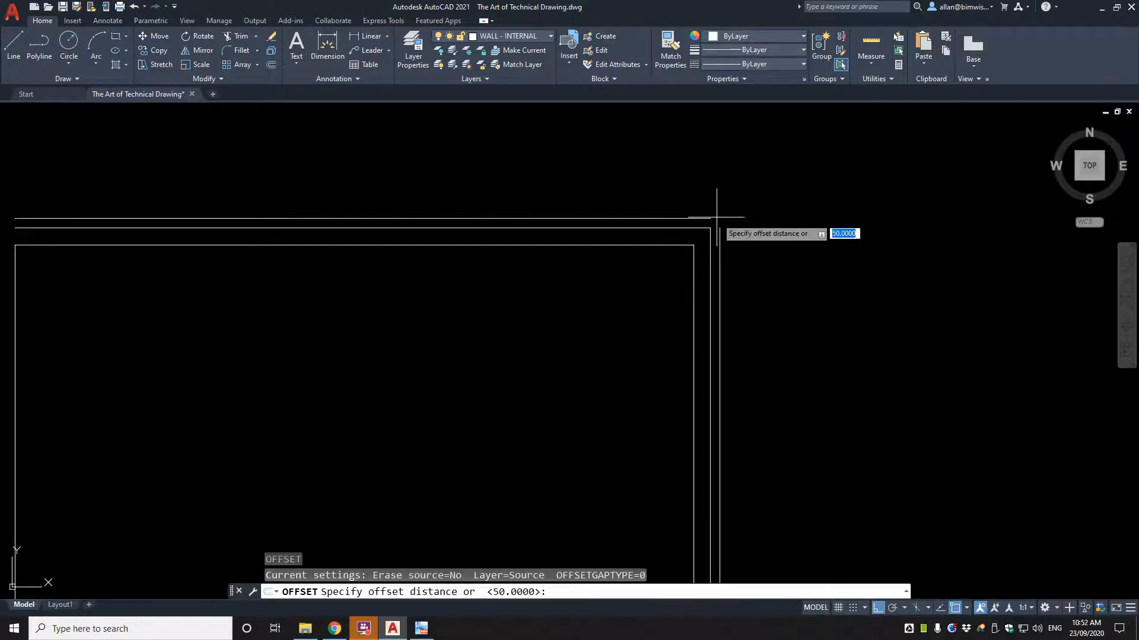
pyautogui.write('111')
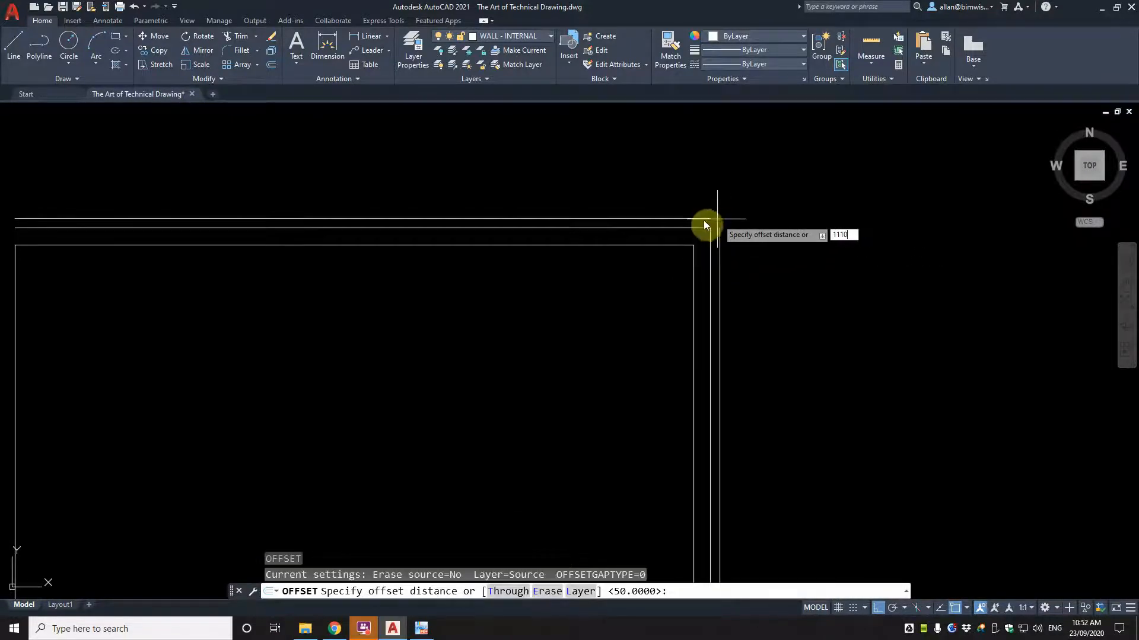
pyautogui.write('0')
pyautogui.press('Return')
pyautogui.click(696, 217)
pyautogui.click(699, 210)
pyautogui.click(720, 236)
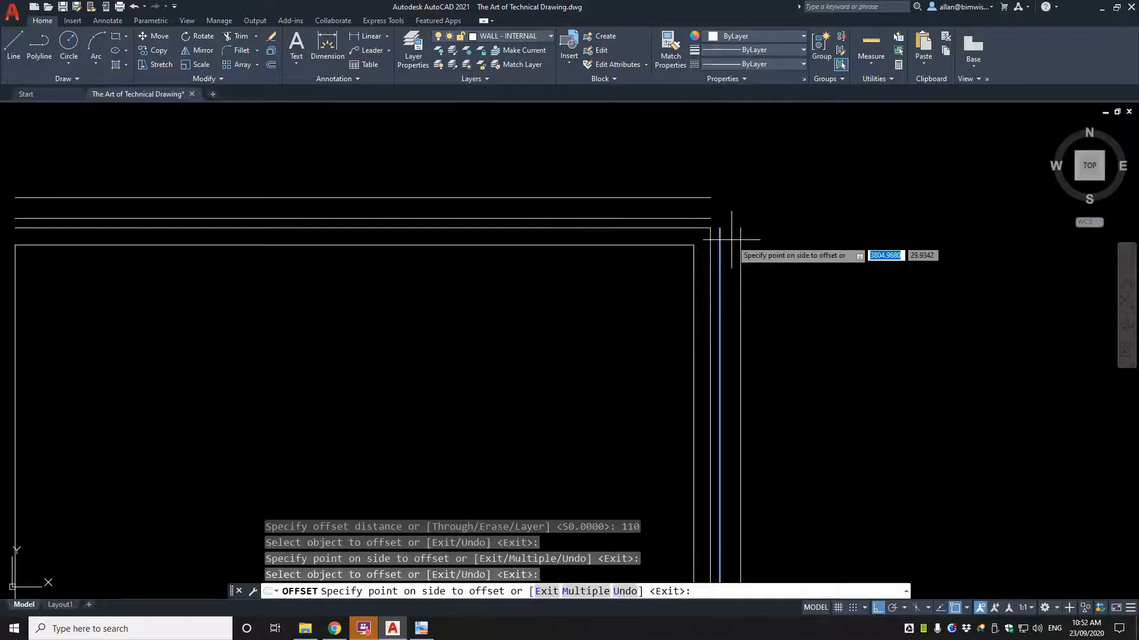
pyautogui.click(732, 239)
pyautogui.press('Return')
# - Fillet the two 50-offset cavity lines into a sharp upper-right corner
pyautogui.scroll(2, 729, 234)
pyautogui.scroll(2, 727, 233)
pyautogui.write('f')
pyautogui.press('Return')
pyautogui.click(706, 232)
pyautogui.click(656, 196)
# - Fillet the outermost upper and right lines, offset by 110, into a sharp corner
pyautogui.write('df')
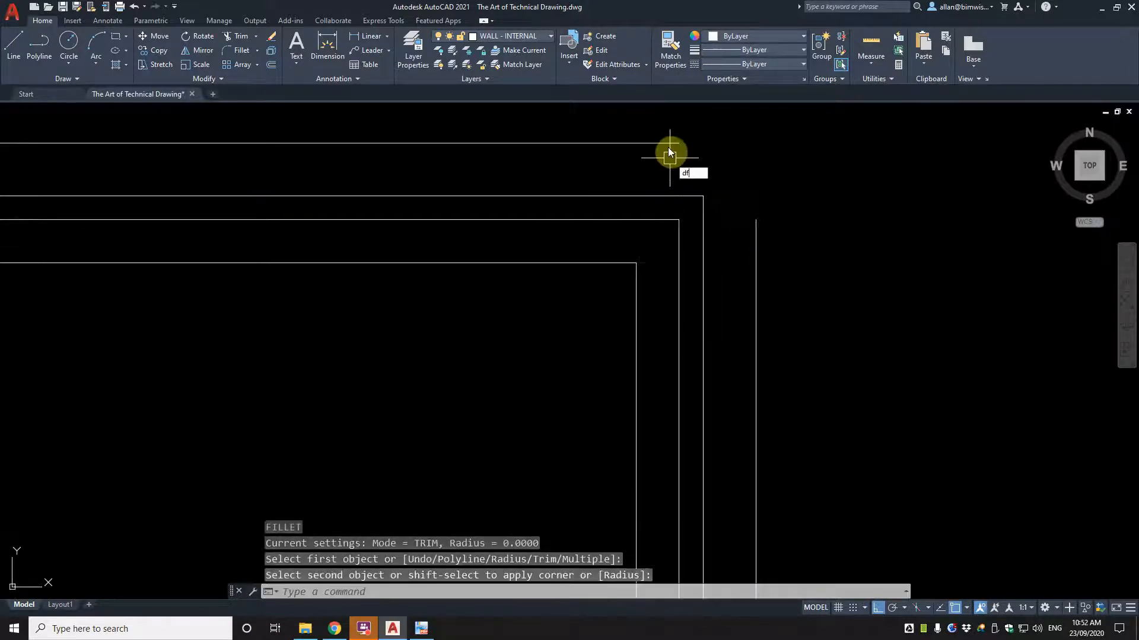
pyautogui.press('Return')
pyautogui.press('Escape')
pyautogui.write('f')
pyautogui.press('Return')
pyautogui.click(665, 143)
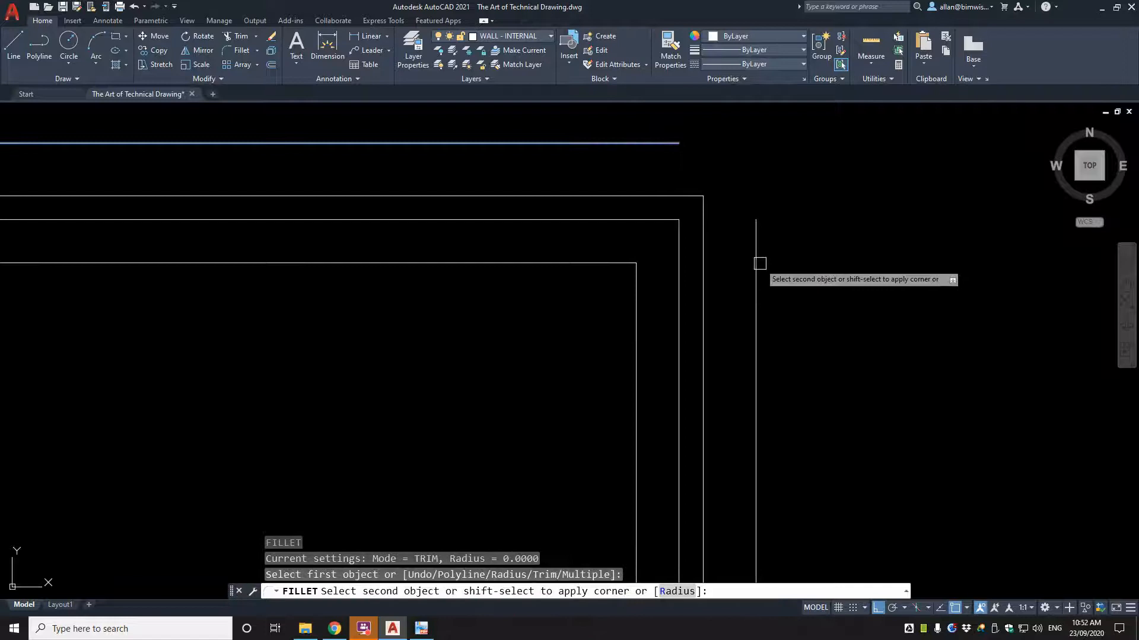
pyautogui.click(757, 256)
# - Move the outer two upper lines and outer two right lines to the WALL - EXTERNAL layer
pyautogui.scroll(-2, 758, 249)
pyautogui.click(773, 167)
pyautogui.click(716, 221)
pyautogui.scroll(-2, 724, 178)
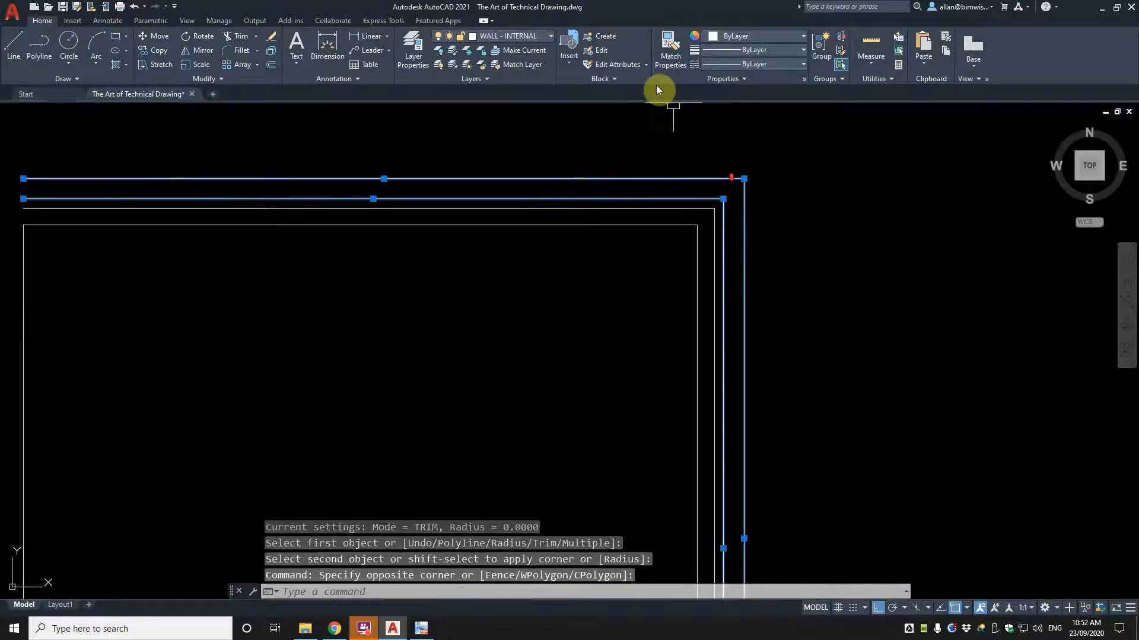
pyautogui.click(522, 37)
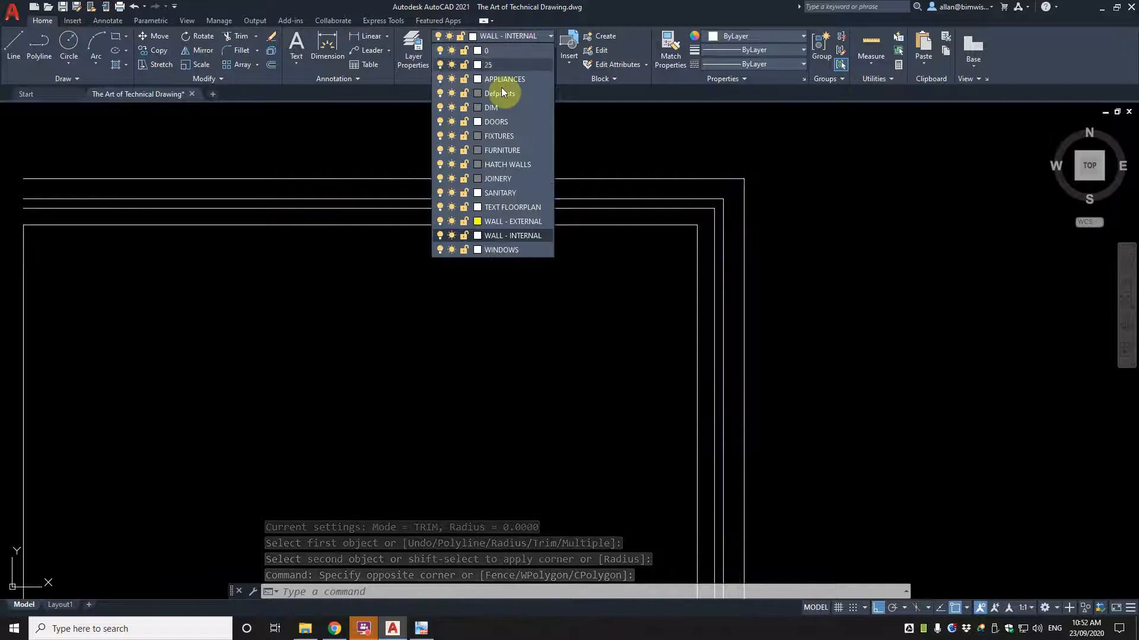
pyautogui.click(500, 222)
pyautogui.scroll(-5, 767, 237)
pyautogui.press('Escape')
pyautogui.scroll(5, 756, 226)
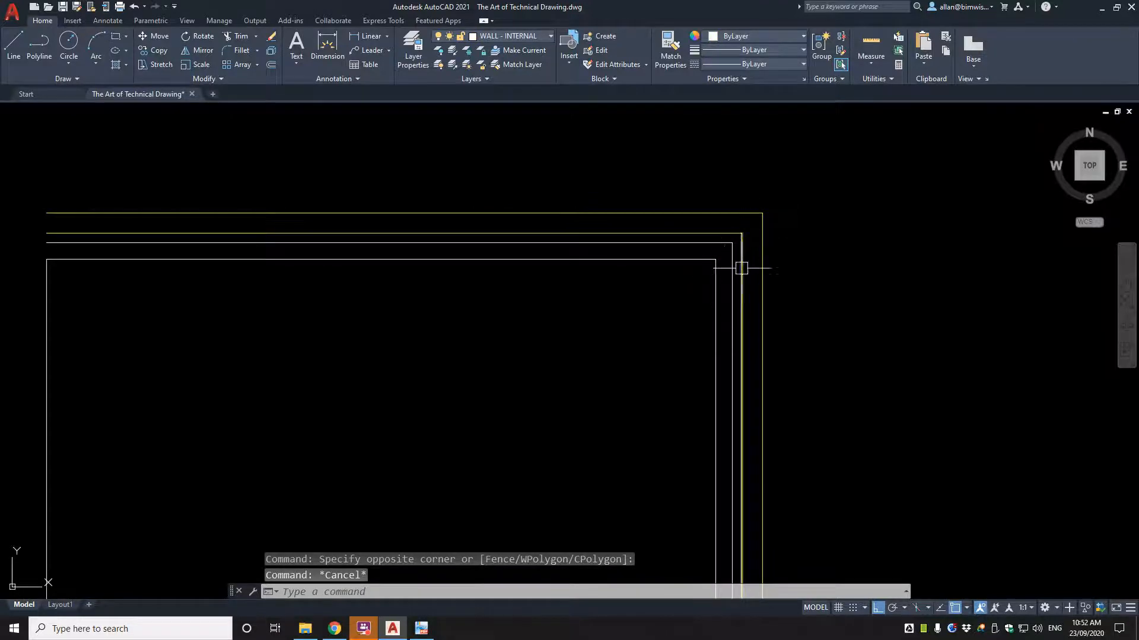
# - Offset the room's left wall line 90 to the left, outside the room
pyautogui.scroll(-4, 729, 279)
pyautogui.moveTo(733, 302); pyautogui.dragTo(615, 183, button='middle')
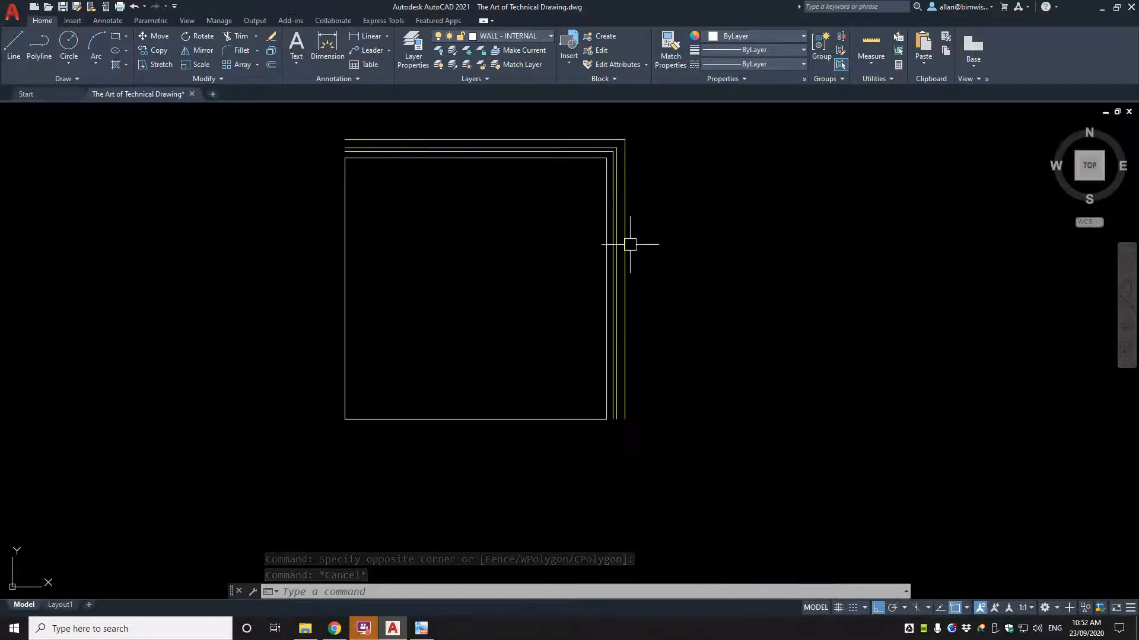
pyautogui.scroll(-6, 635, 234)
pyautogui.scroll(4, 616, 285)
pyautogui.moveTo(628, 262); pyautogui.dragTo(617, 380, button='middle')
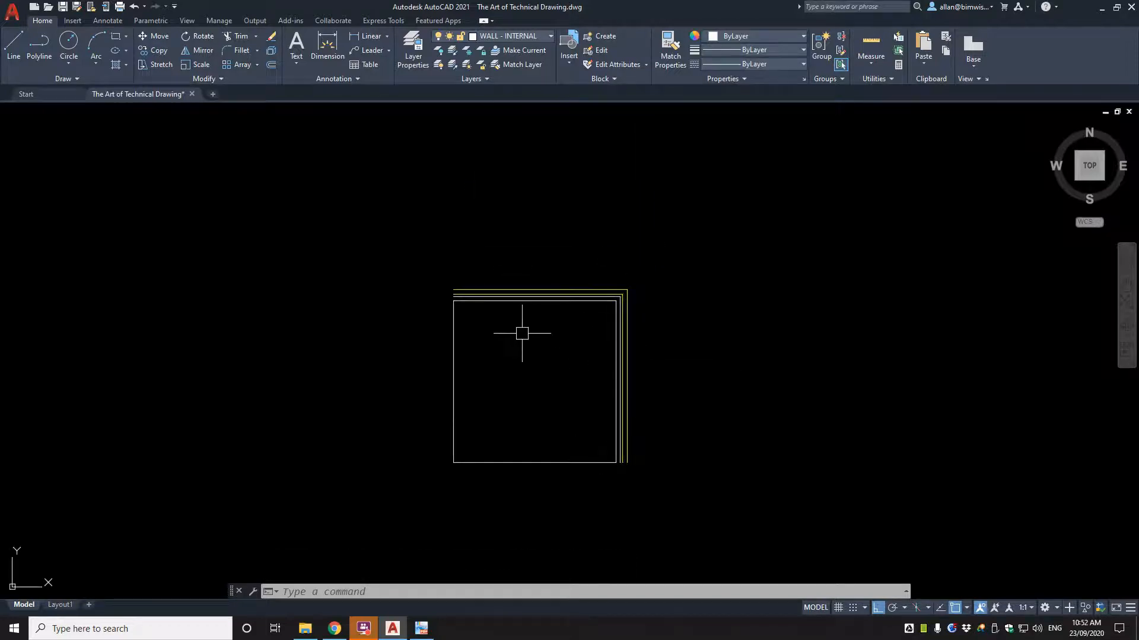
pyautogui.moveTo(522, 333); pyautogui.dragTo(581, 319, button='middle')
pyautogui.press('Return')
pyautogui.write('90')
pyautogui.press('Return')
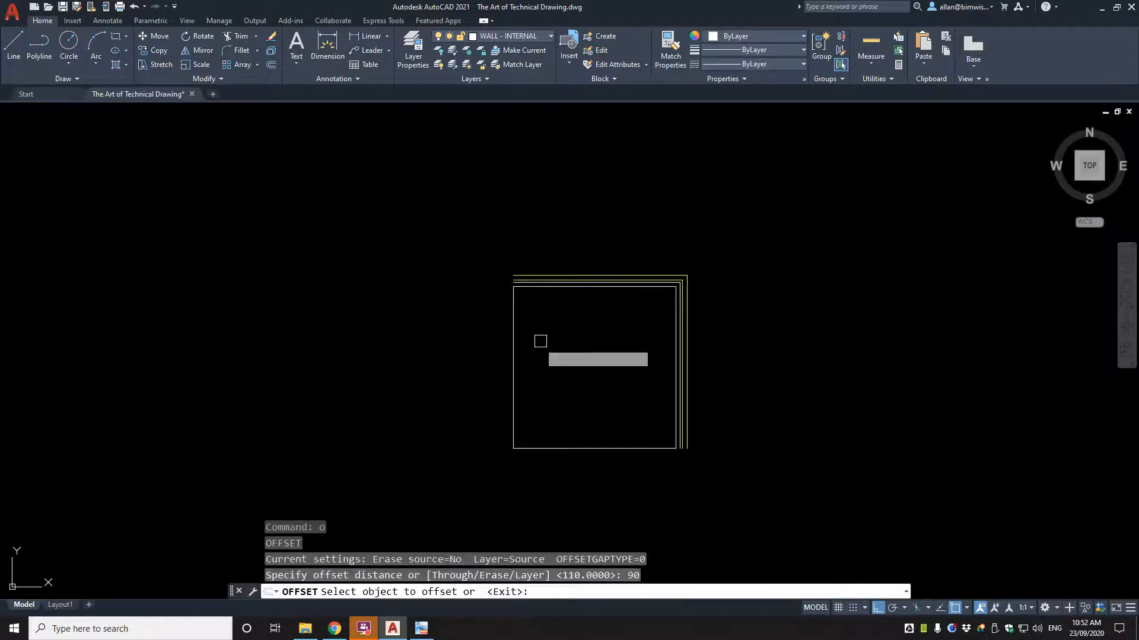
pyautogui.click(513, 356)
pyautogui.click(497, 356)
pyautogui.press('Return')
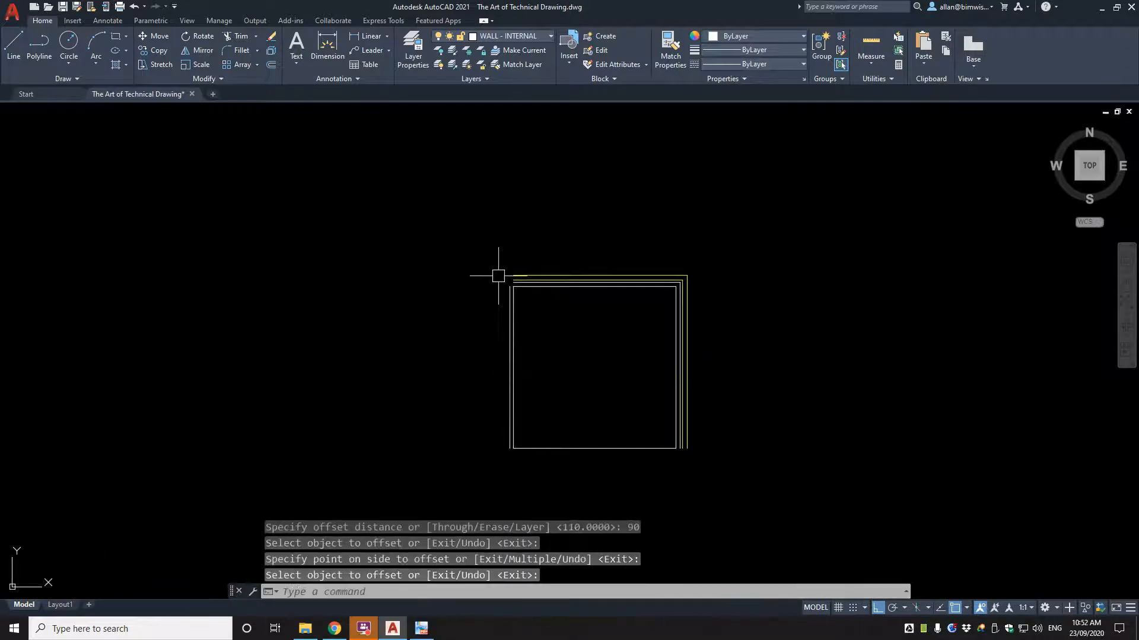
# - Stretch the left ends of the three outer upper wall lines horizontally left by nearly three room widths
pyautogui.moveTo(498, 275); pyautogui.dragTo(615, 292, button='middle')
pyautogui.scroll(4, 654, 303)
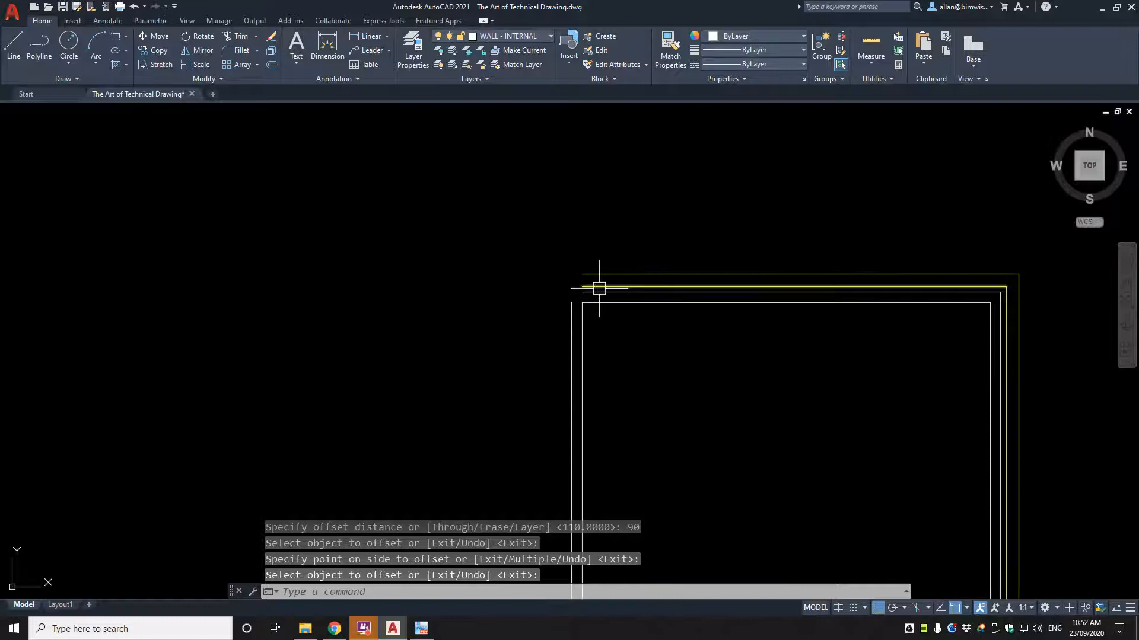
pyautogui.click(598, 292)
pyautogui.press('Escape')
pyautogui.scroll(5, 590, 282)
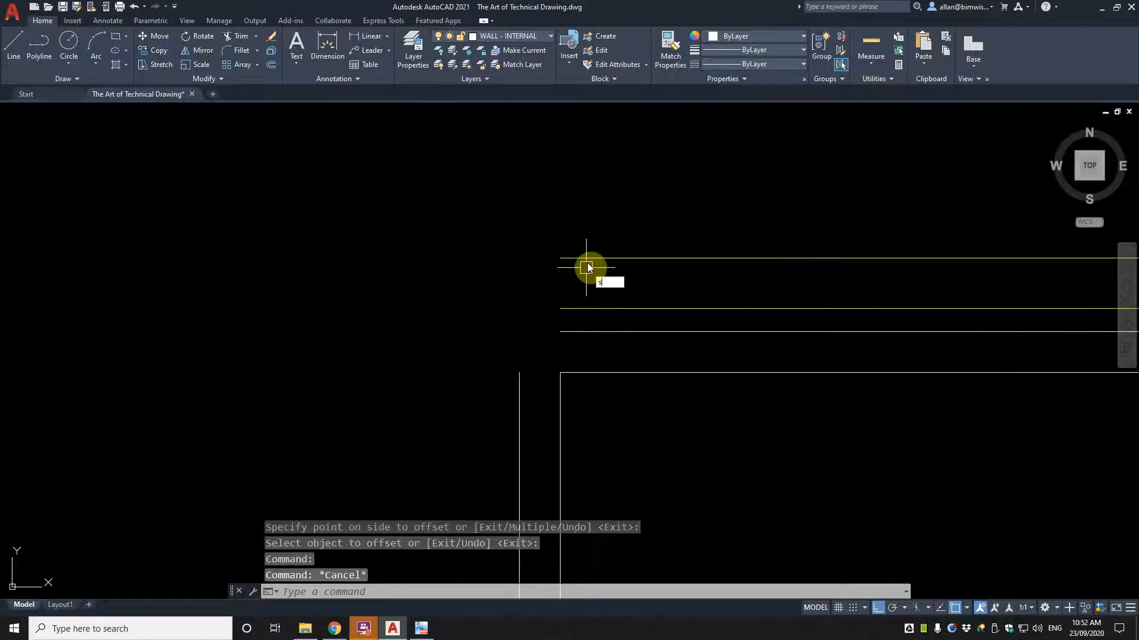
pyautogui.press('Escape')
pyautogui.press('Escape')
pyautogui.write('s')
pyautogui.press('Return')
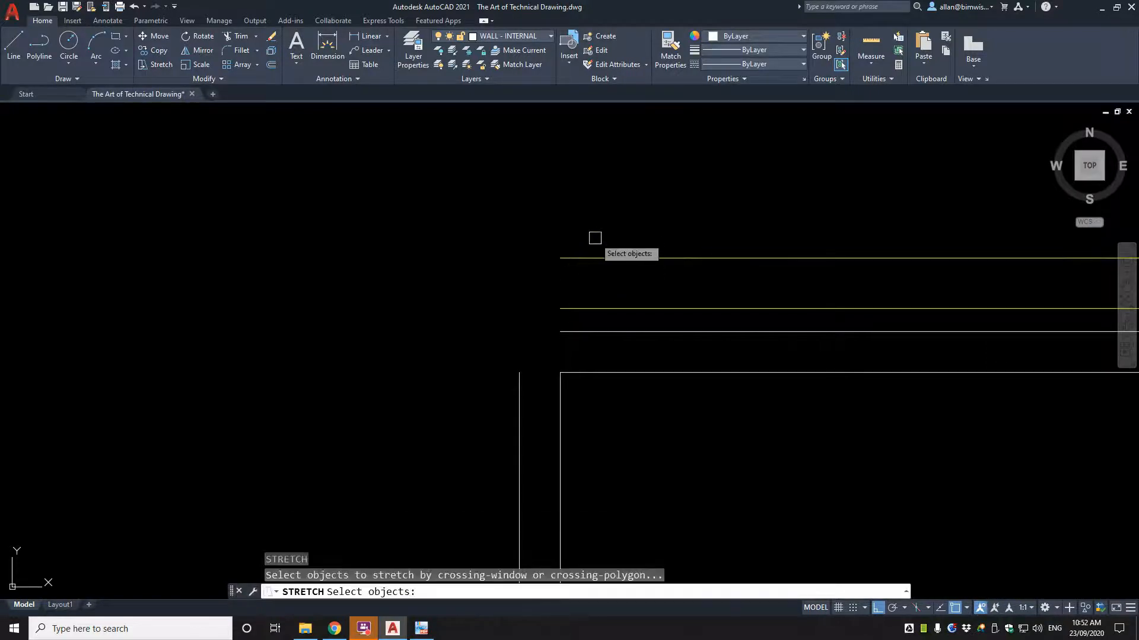
pyautogui.scroll(-2, 604, 221)
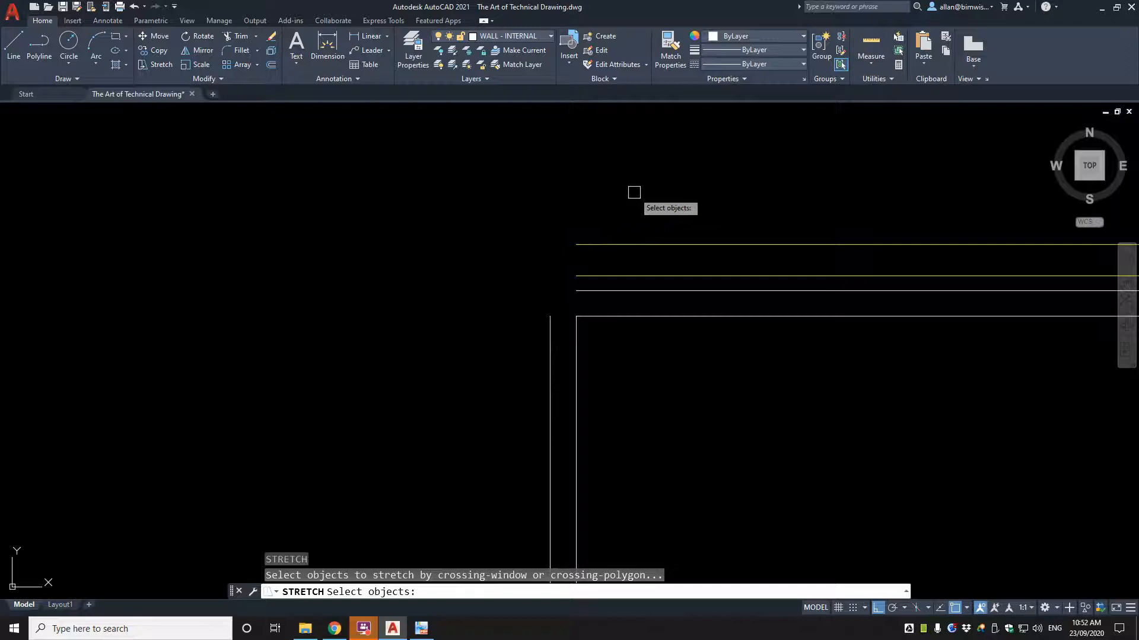
pyautogui.click(506, 302)
pyautogui.scroll(-3, 522, 260)
pyautogui.scroll(-3, 568, 241)
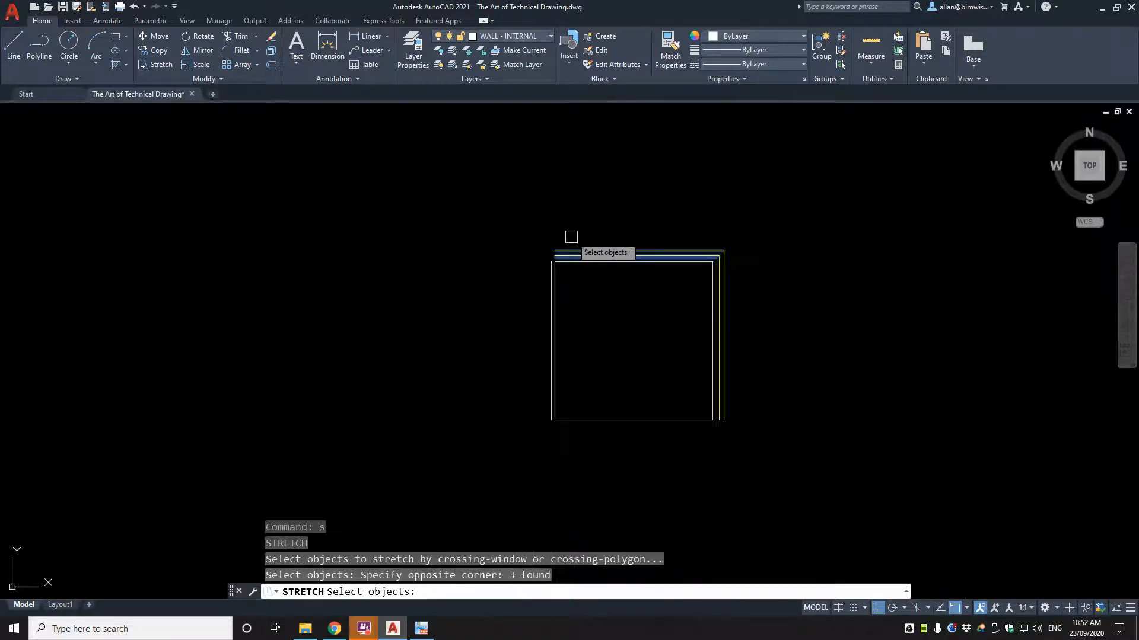
pyautogui.press('Return')
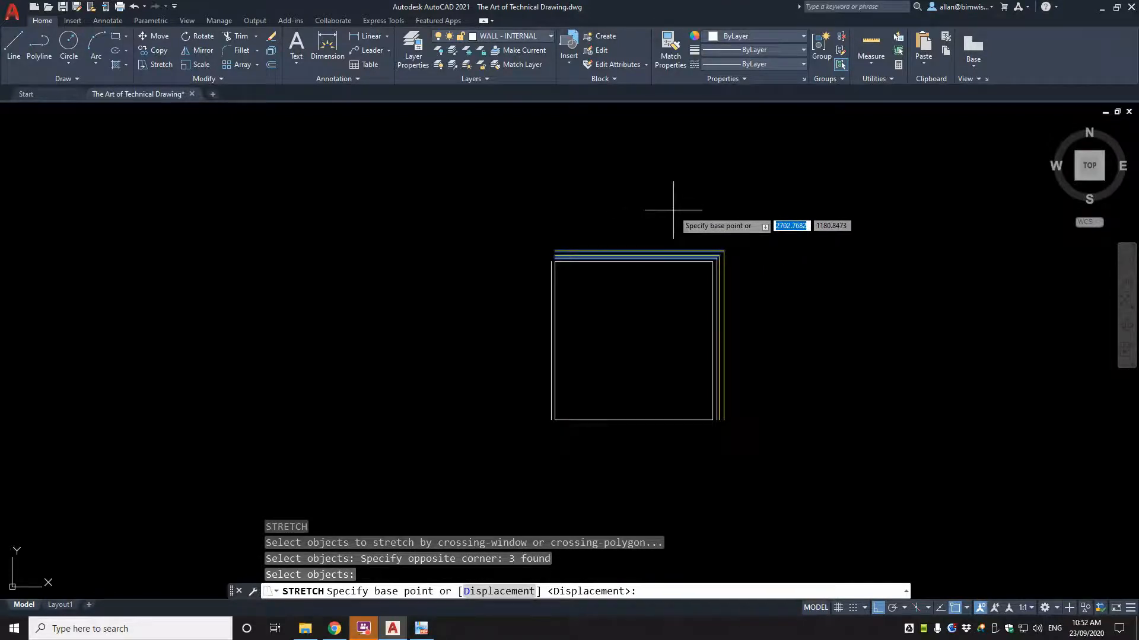
pyautogui.click(673, 210)
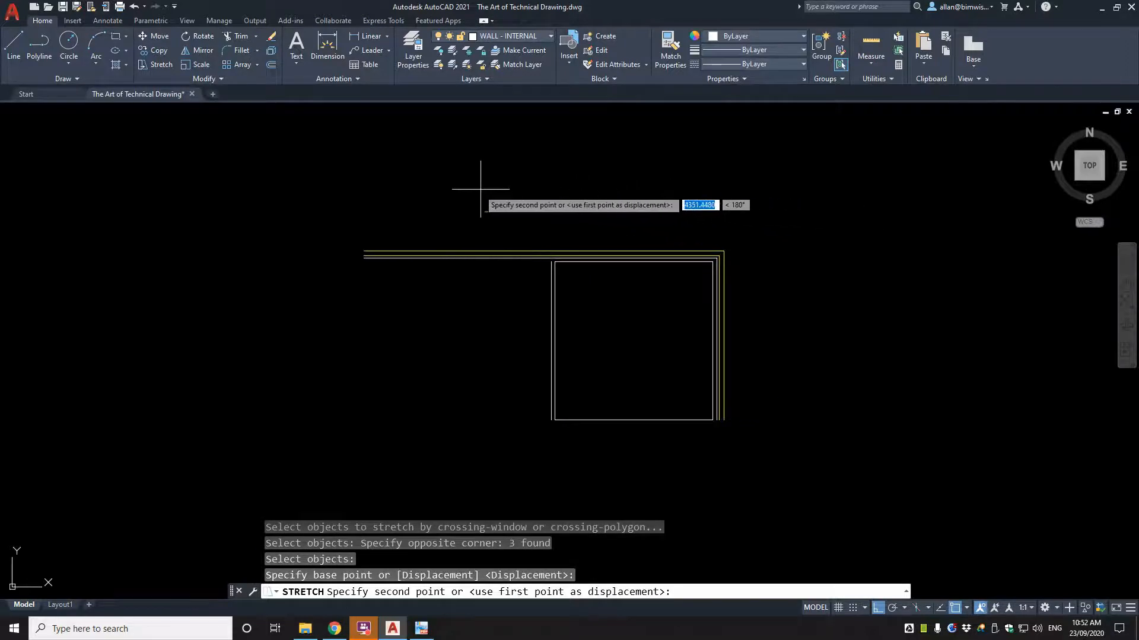
pyautogui.click(230, 187)
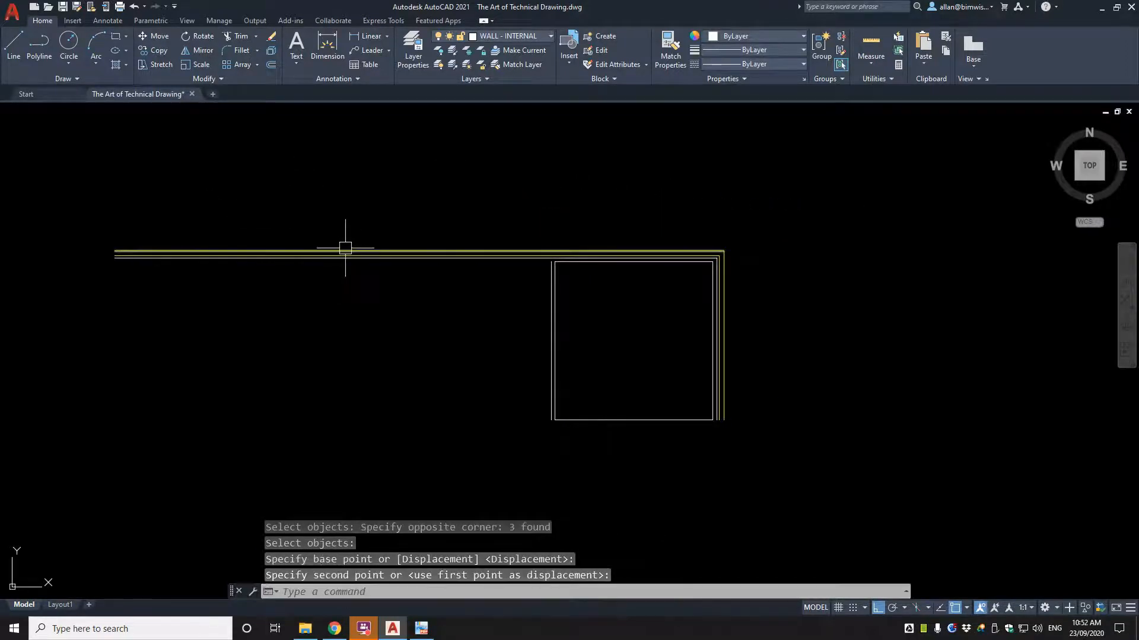
# - Offset the outer line of the bedroom's left wall 4200 to the left for the adjoining room's far side
pyautogui.moveTo(343, 247)
pyautogui.mouseDown(button='middle')
pyautogui.moveTo(596, 297)
pyautogui.moveTo(670, 295)
pyautogui.mouseUp(button='middle')
pyautogui.scroll(4, 597, 292)
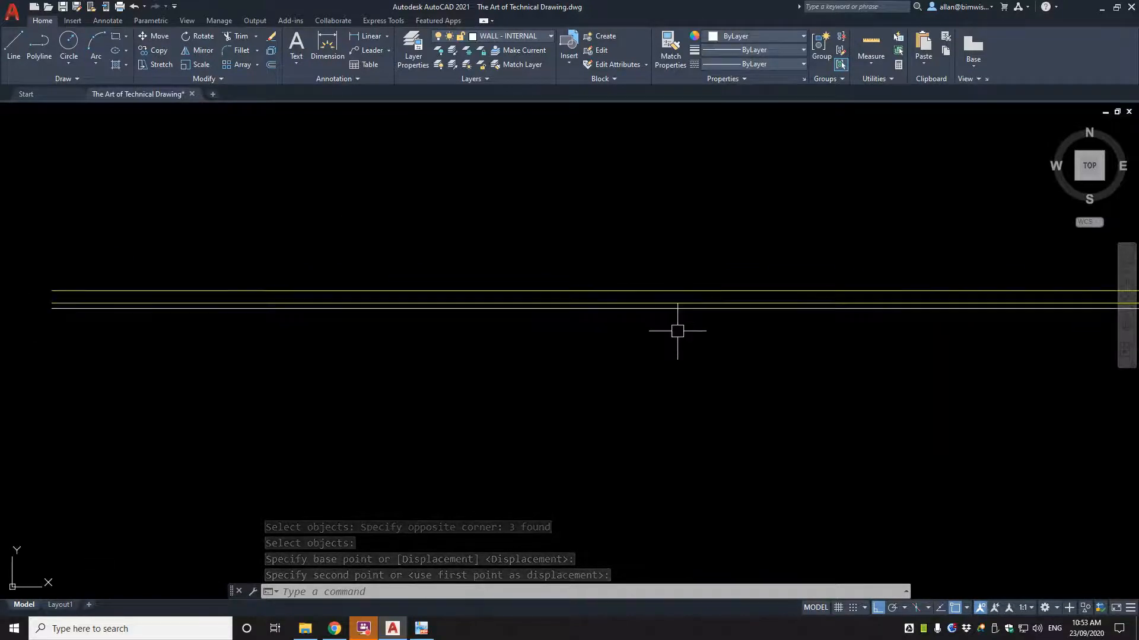
pyautogui.write('o')
pyautogui.press('Return')
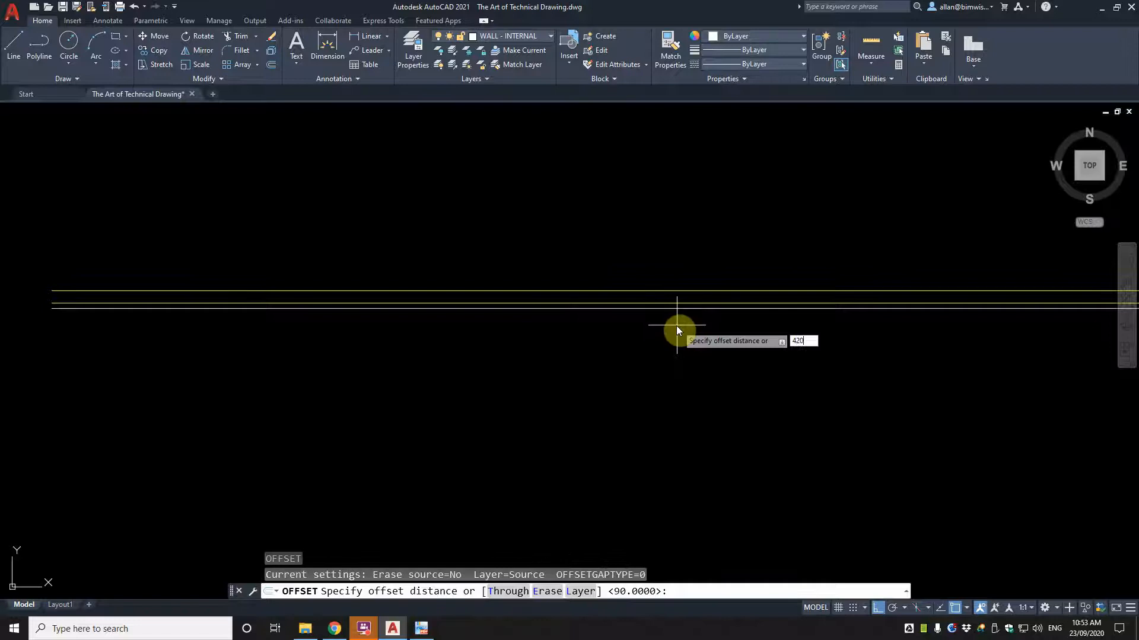
pyautogui.press('Escape')
pyautogui.write('o')
pyautogui.press('Return')
pyautogui.write('4')
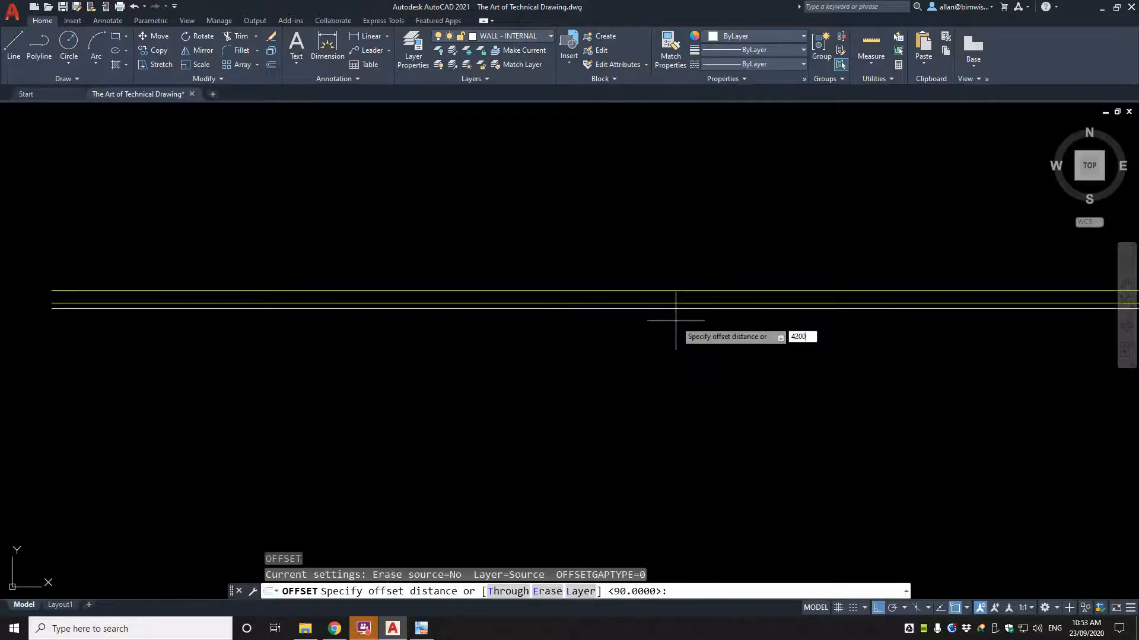
pyautogui.scroll(-3, 676, 321)
pyautogui.press('Return')
pyautogui.scroll(3, 883, 359)
pyautogui.click(810, 319)
pyautogui.click(754, 312)
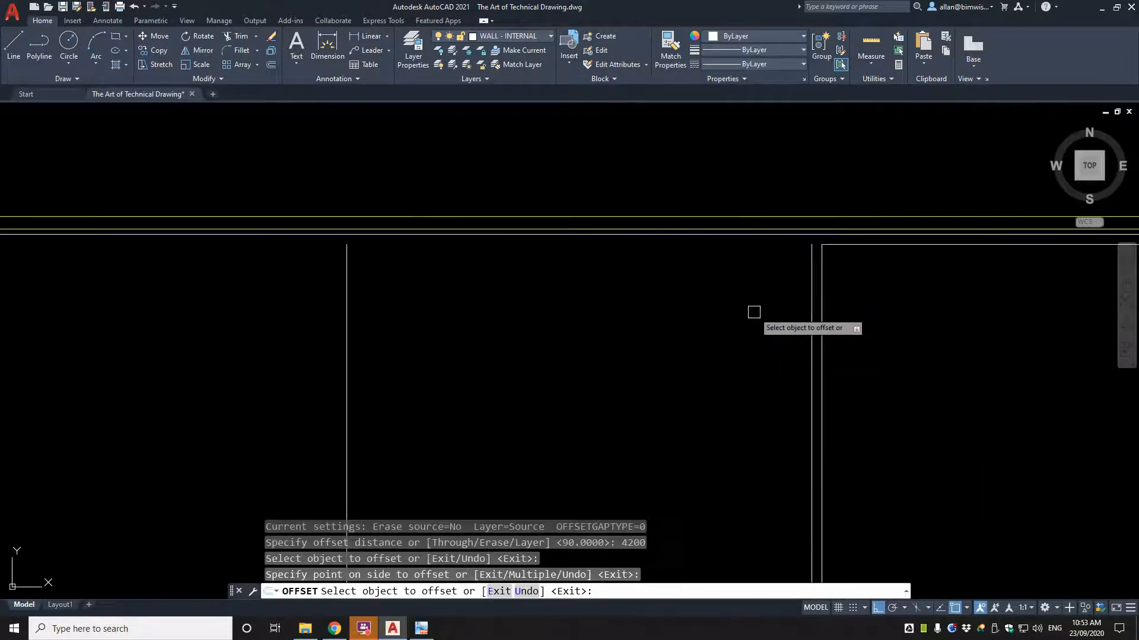
pyautogui.scroll(-3, 760, 309)
pyautogui.press('Return')
pyautogui.press('Escape')
pyautogui.write('c')
pyautogui.press('Return')
pyautogui.click(810, 281)
pyautogui.press('Return')
pyautogui.click(814, 294)
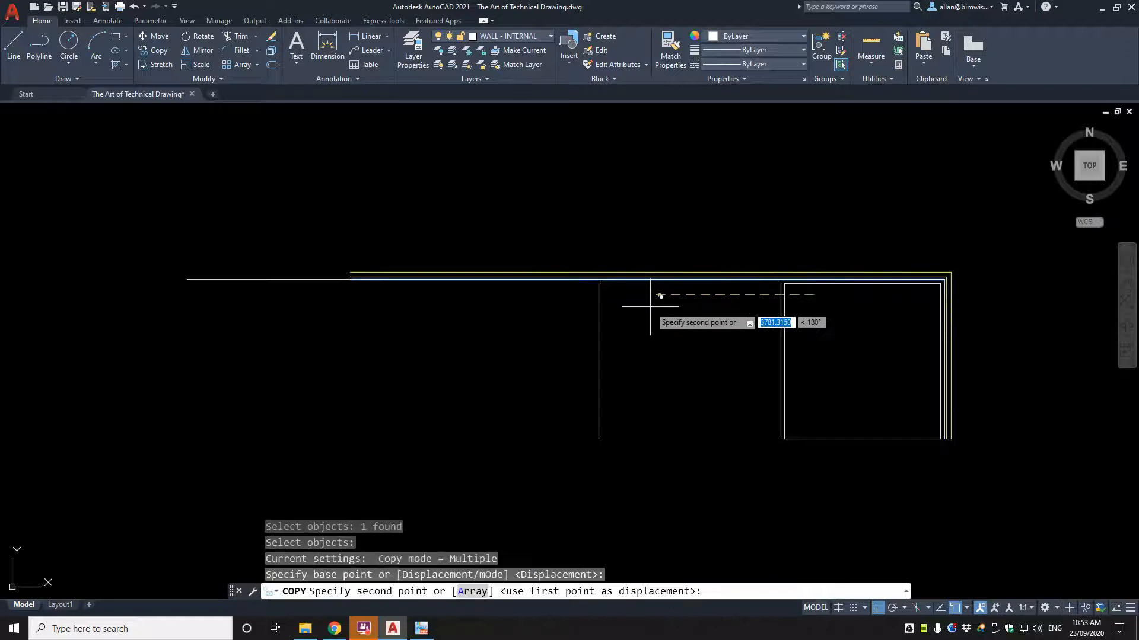
pyautogui.press('Escape')
# - Copy the bedroom's upper inner wall line horizontally left into the gap above the adjoining room
pyautogui.press('Return')
pyautogui.click(829, 285)
pyautogui.press('Return')
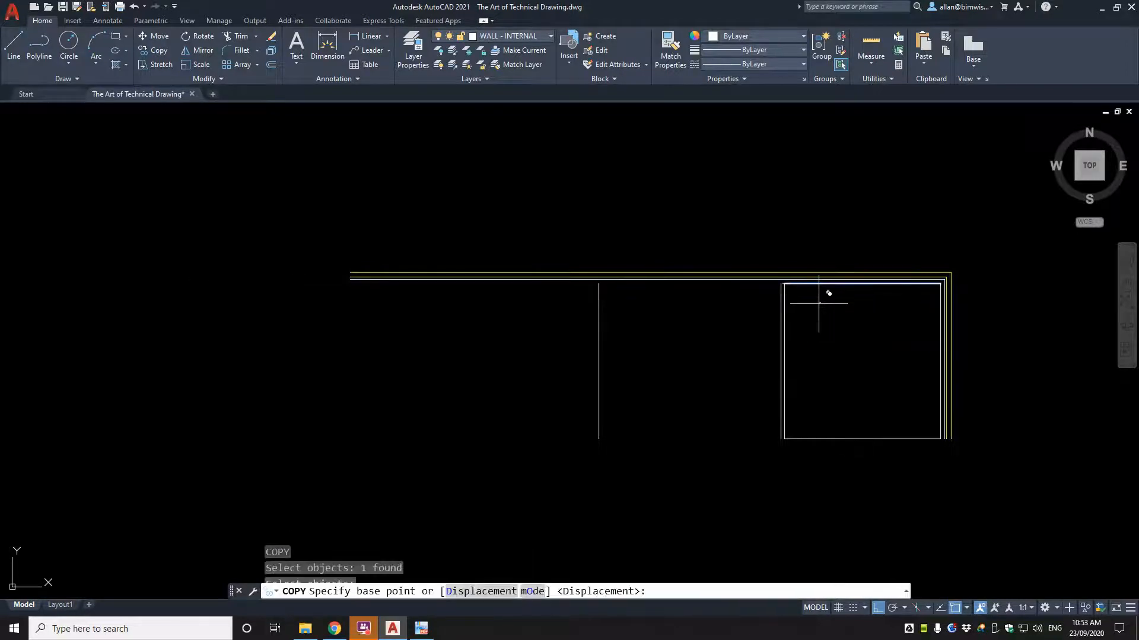
pyautogui.click(818, 304)
pyautogui.click(651, 297)
pyautogui.press('Escape')
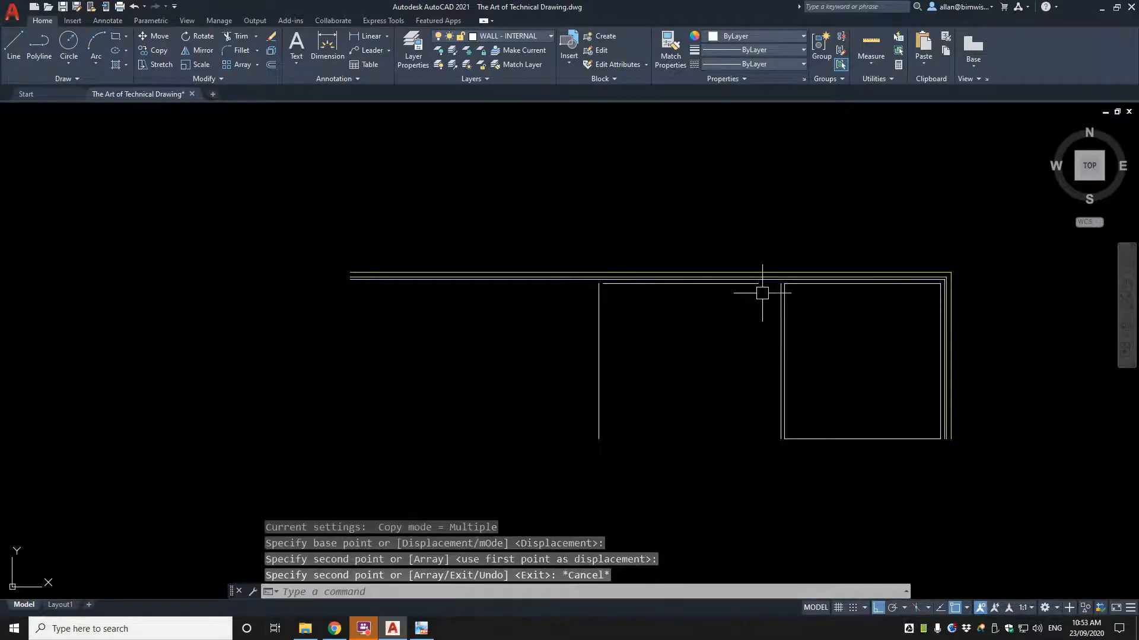
# - Fillet both ends of the copied upper line with the adjoining room's right and left wall lines into sharp corners
pyautogui.scroll(2, 762, 293)
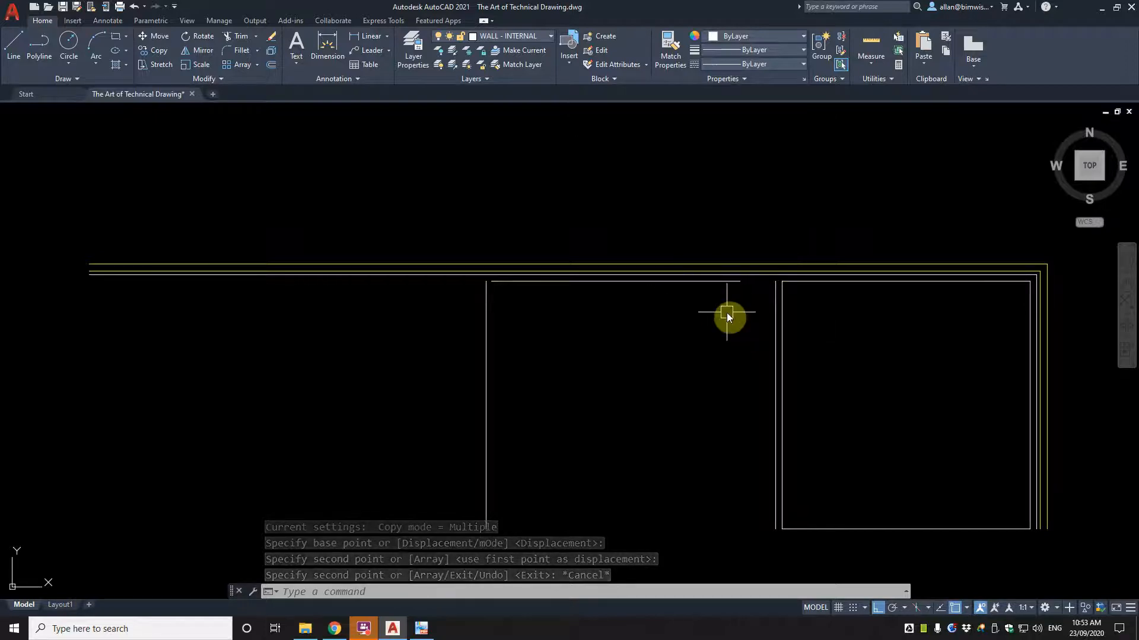
pyautogui.write('f')
pyautogui.press('Return')
pyautogui.click(714, 283)
pyautogui.click(769, 309)
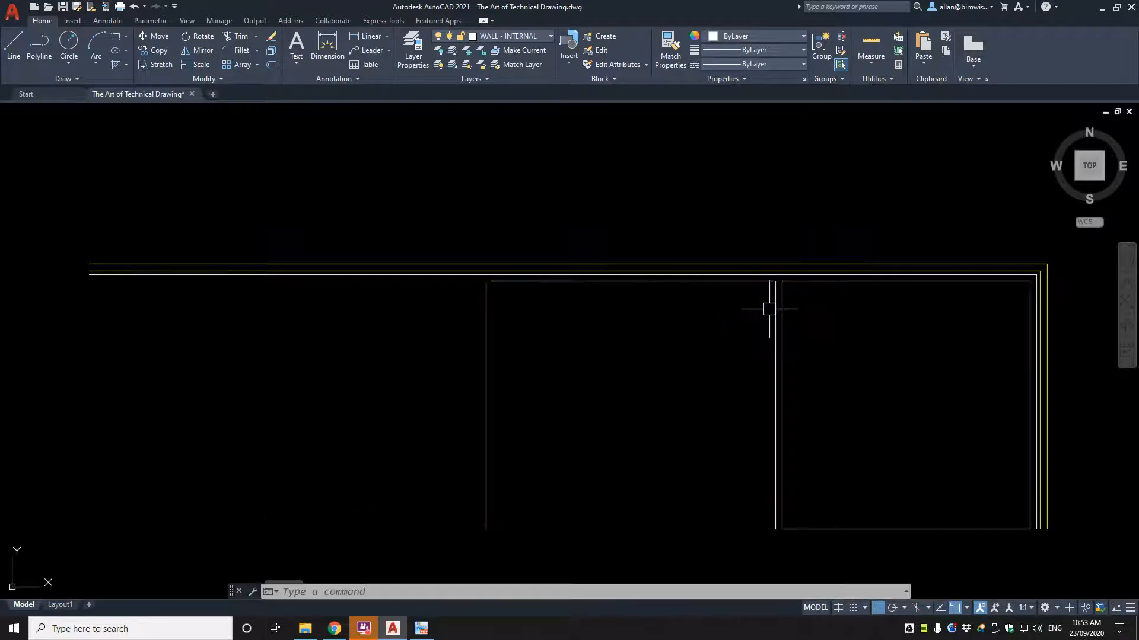
pyautogui.press('Return')
pyautogui.click(533, 283)
pyautogui.click(487, 300)
pyautogui.scroll(-4, 544, 320)
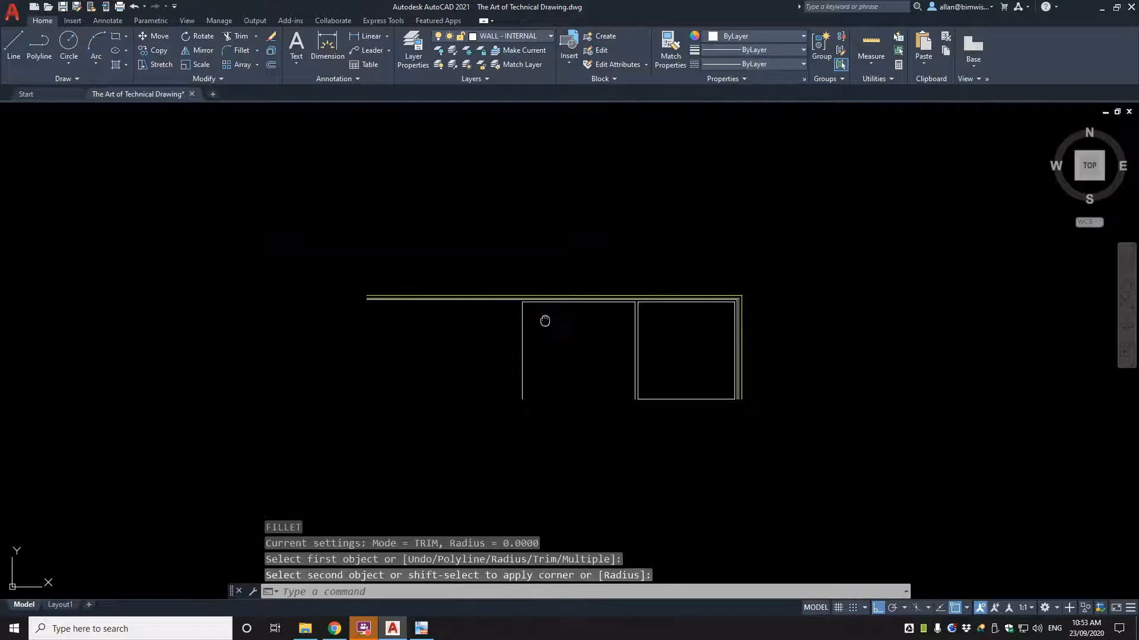
# - Offset the adjoining room's left wall line 90 to the left, outside the room
pyautogui.moveTo(545, 321); pyautogui.dragTo(599, 344, button='middle')
pyautogui.write('o')
pyautogui.press('Return')
pyautogui.write('90')
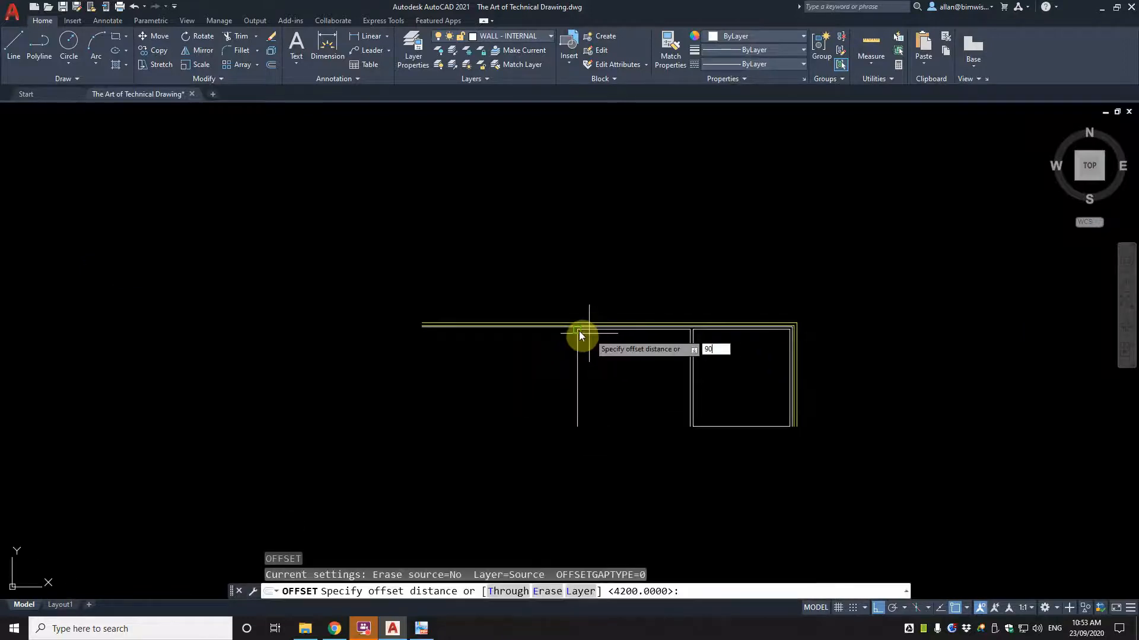
pyautogui.press('Return')
pyautogui.scroll(6, 572, 332)
pyautogui.click(575, 333)
pyautogui.click(548, 329)
pyautogui.press('Return')
# - Fillet the new left line with the innermost of the three outer upper wall lines into a sharp corner
pyautogui.scroll(4, 562, 308)
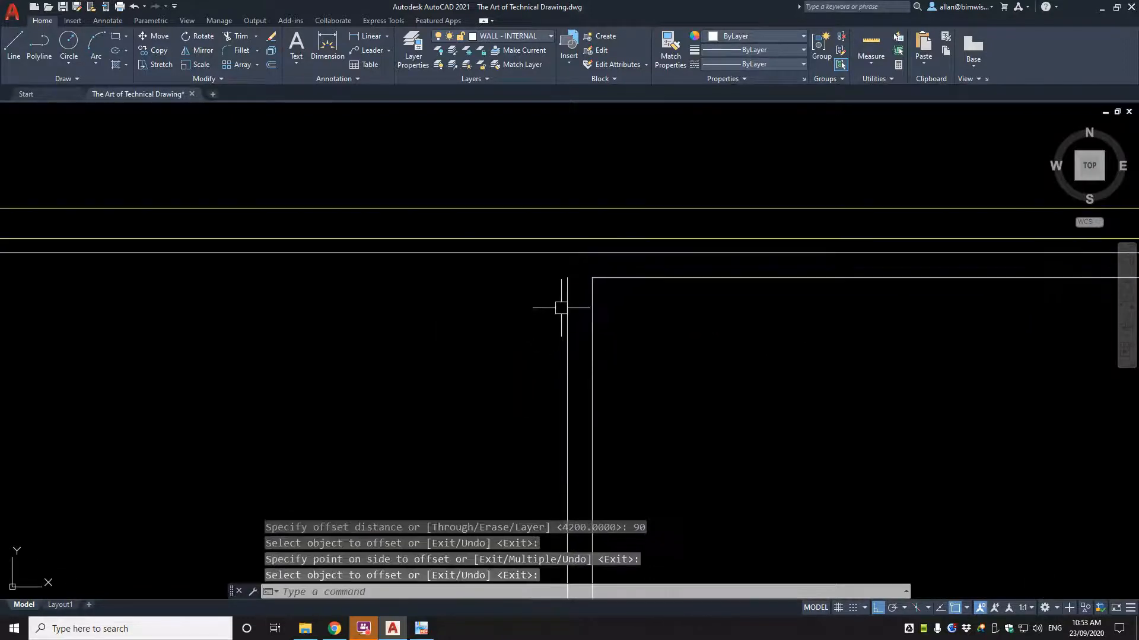
pyautogui.write('f')
pyautogui.press('Return')
pyautogui.click(567, 305)
pyautogui.click(585, 252)
pyautogui.scroll(-6, 587, 250)
pyautogui.press('Escape')
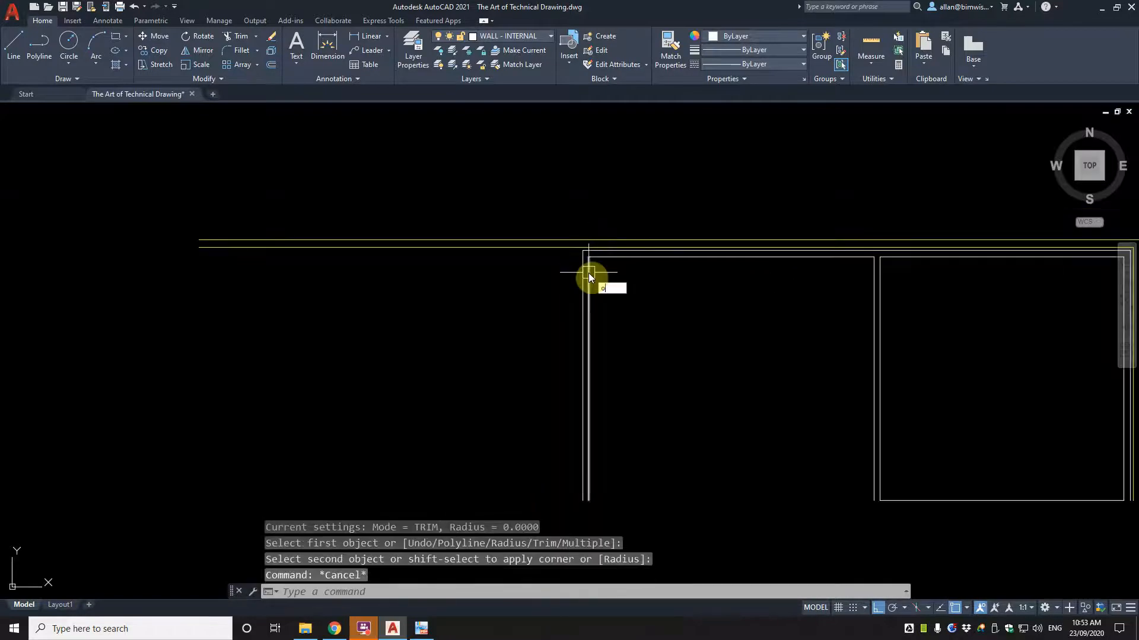
# - Offset the outermost left wall line of the adjoining room 50 to the left
pyautogui.write('o')
pyautogui.press('Return')
pyautogui.write('50')
pyautogui.press('Return')
pyautogui.scroll(3, 581, 267)
pyautogui.click(567, 264)
pyautogui.click(544, 261)
pyautogui.press('Escape')
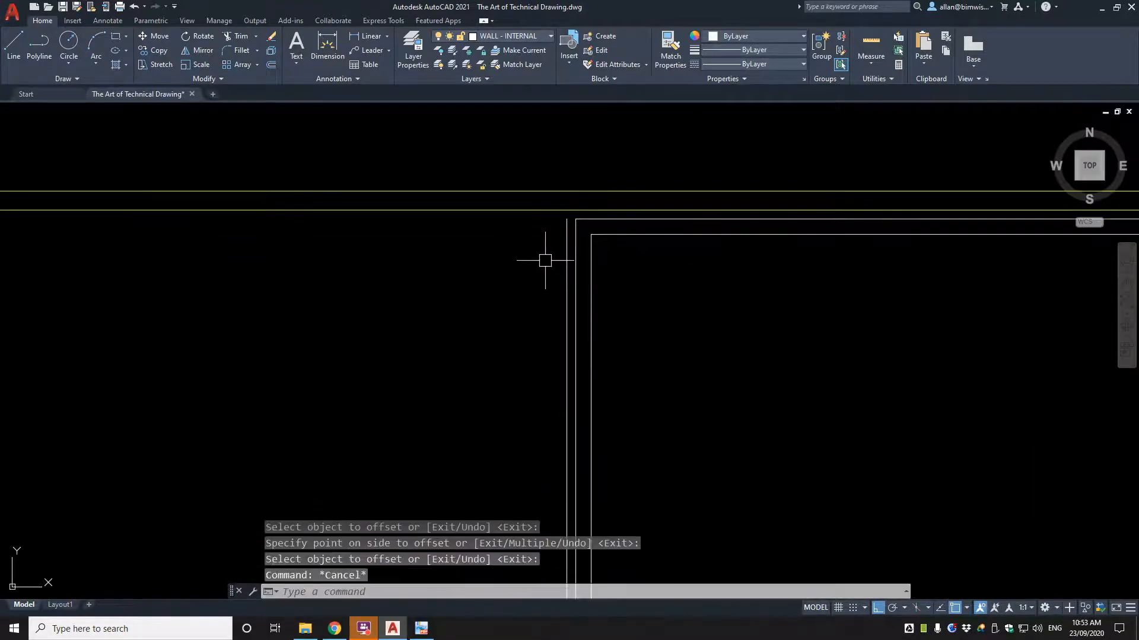
# - Offset the newest left wall line another 110 to the left
pyautogui.write('o')
pyautogui.press('Return')
pyautogui.write('110')
pyautogui.press('Return')
pyautogui.click(567, 247)
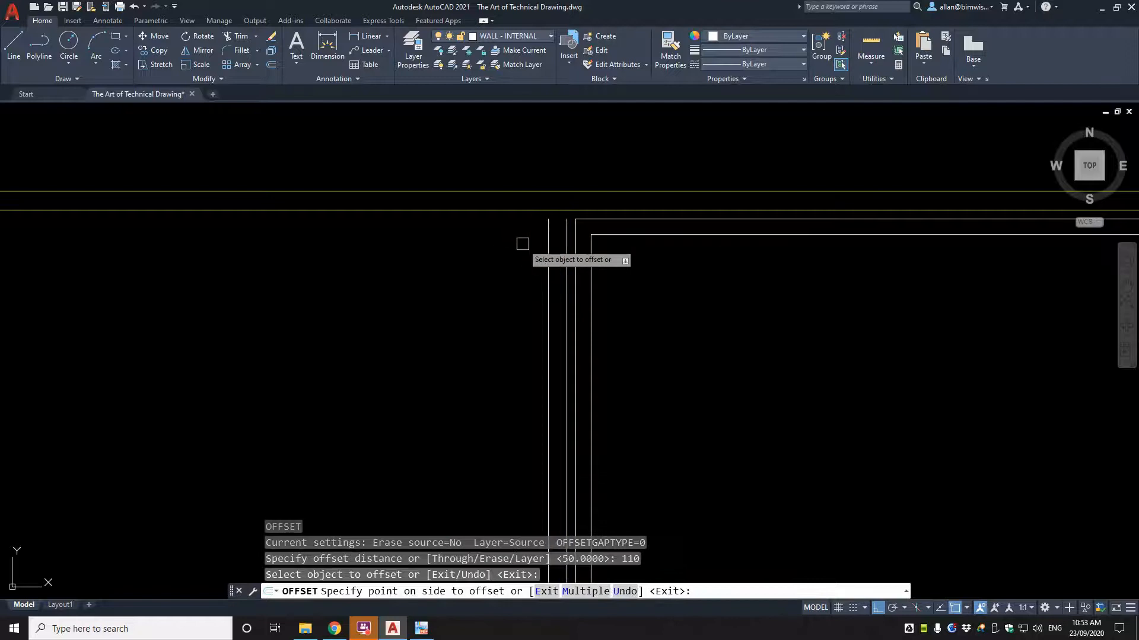
pyautogui.click(521, 247)
# - Fillet the two outermost left lines with the matching yellow external upper wall lines into sharp corners
pyautogui.scroll(4, 561, 226)
pyautogui.press('Escape')
pyautogui.write('f')
pyautogui.press('Return')
pyautogui.click(625, 183)
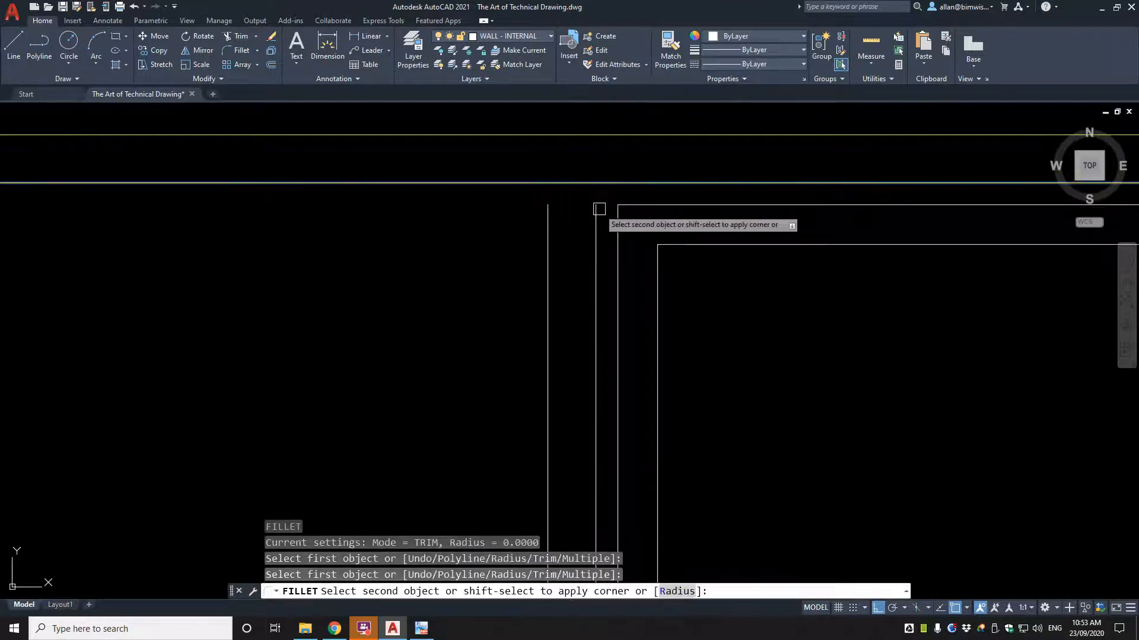
pyautogui.click(597, 208)
pyautogui.write('f')
pyautogui.press('BackSpace')
pyautogui.scroll(-5, 576, 196)
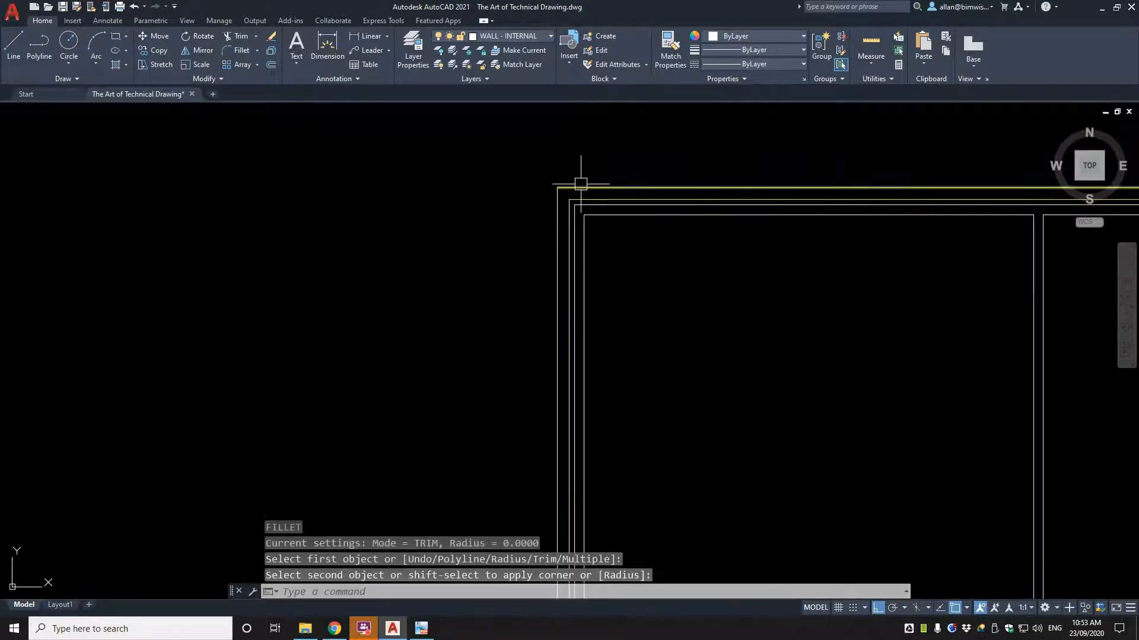
pyautogui.press('Escape')
pyautogui.press('Escape')
# - Match the properties of the yellow external upper wall line onto the two outermost left wall lines
pyautogui.scroll(5, 598, 187)
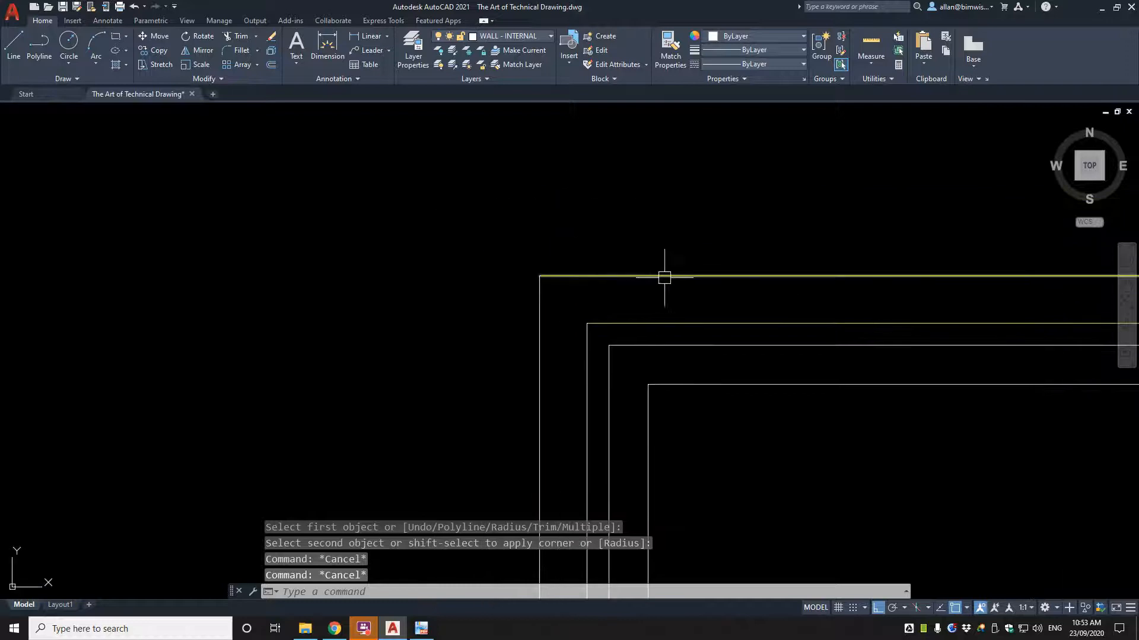
pyautogui.write('ma')
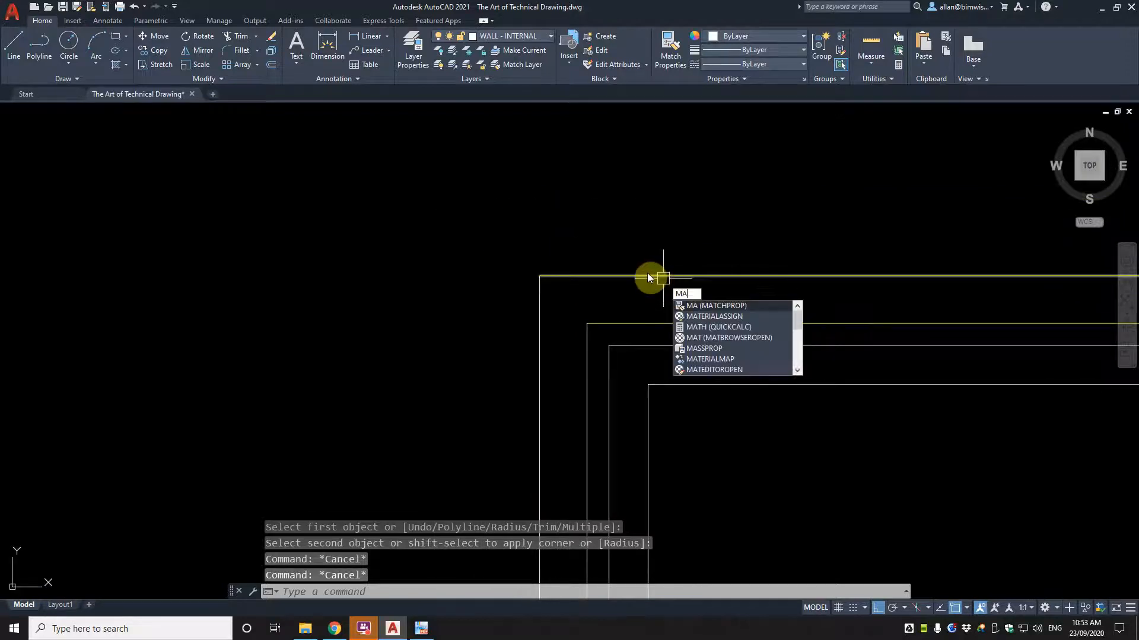
pyautogui.click(717, 308)
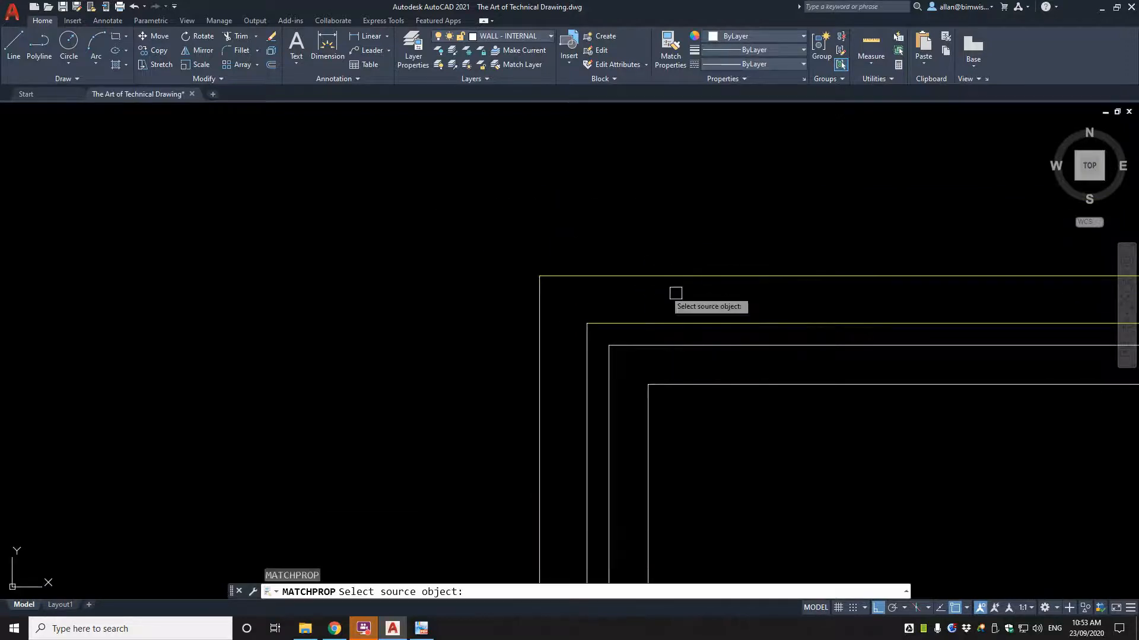
pyautogui.scroll(-4, 662, 287)
pyautogui.click(658, 284)
pyautogui.scroll(4, 654, 287)
pyautogui.scroll(-4, 635, 270)
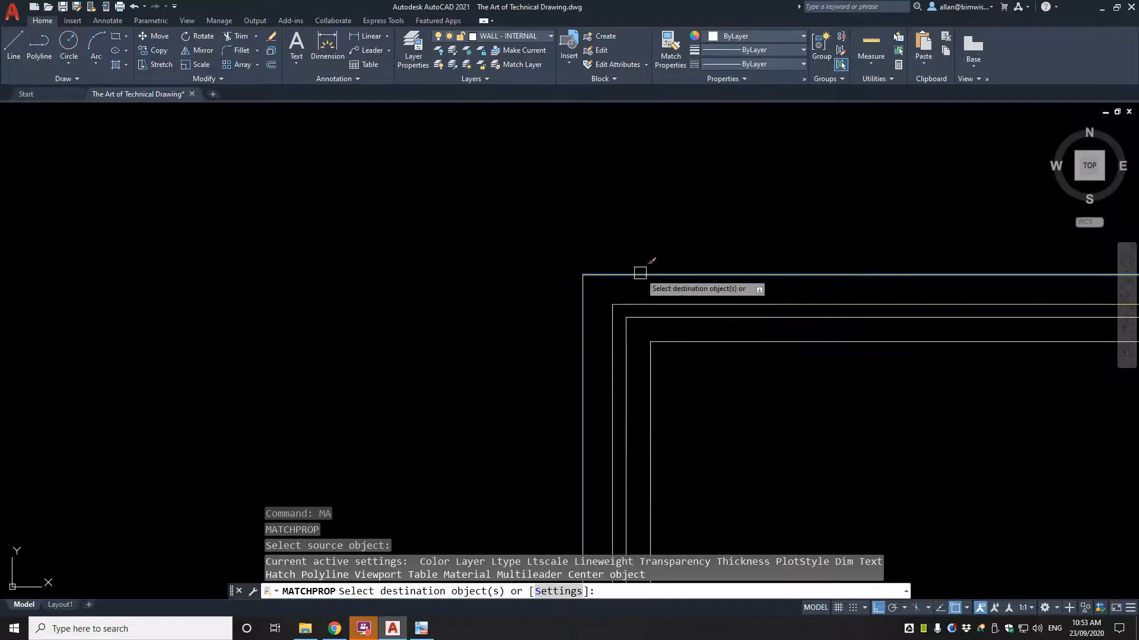
pyautogui.scroll(4, 619, 301)
pyautogui.click(578, 313)
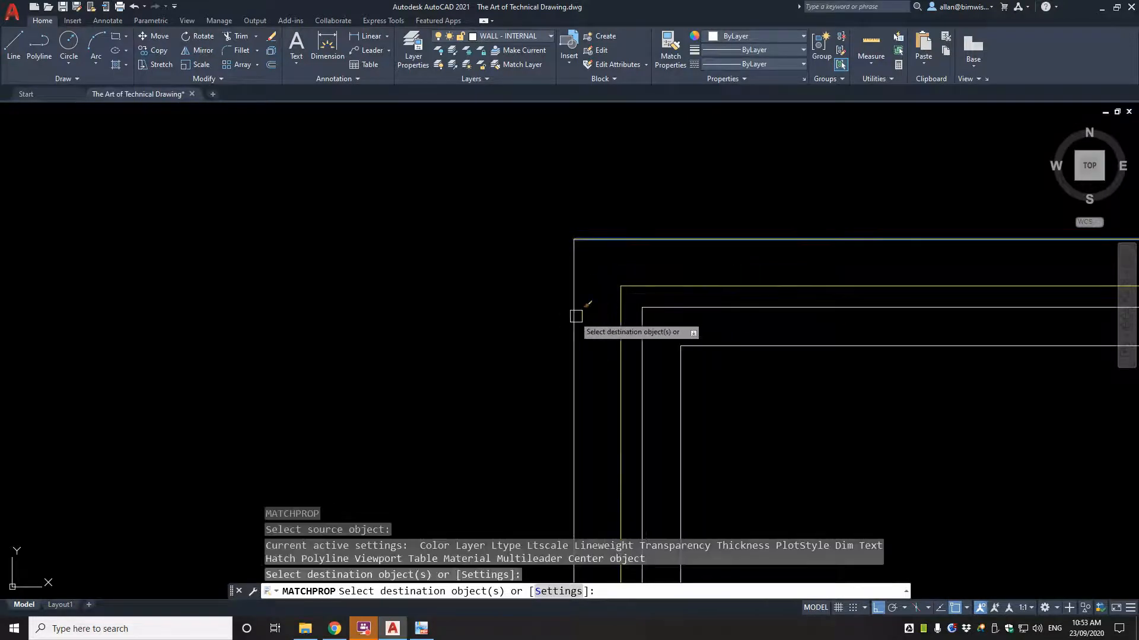
pyautogui.click(573, 315)
pyautogui.scroll(-4, 584, 309)
pyautogui.press('Return')
pyautogui.scroll(-3, 596, 279)
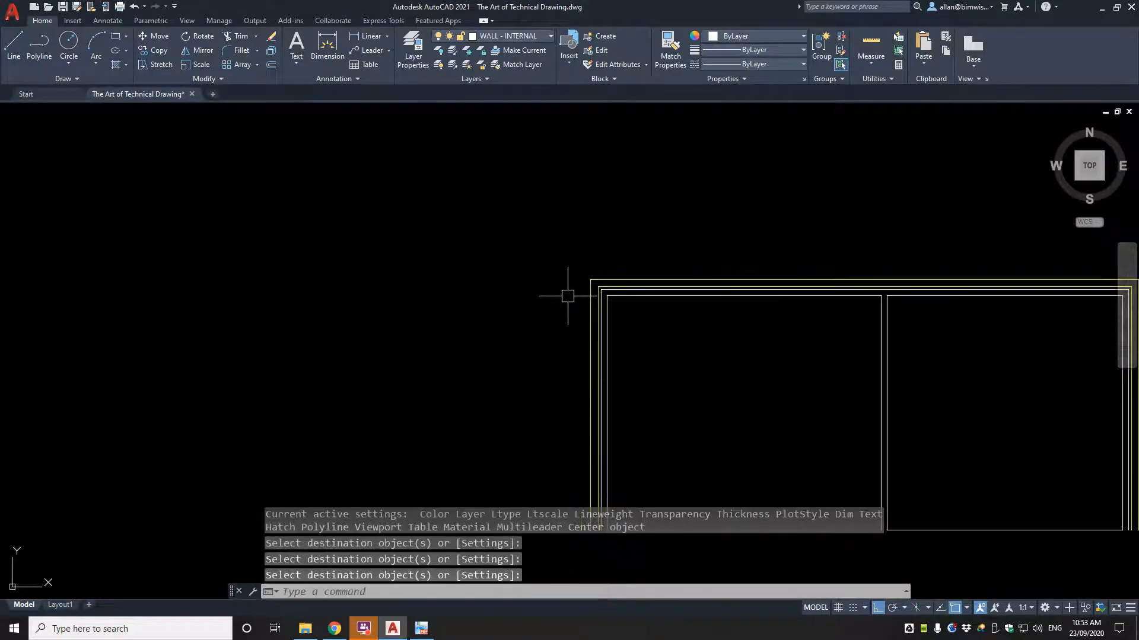
pyautogui.moveTo(669, 285); pyautogui.dragTo(396, 221, button='middle')
pyautogui.scroll(-5, 408, 225)
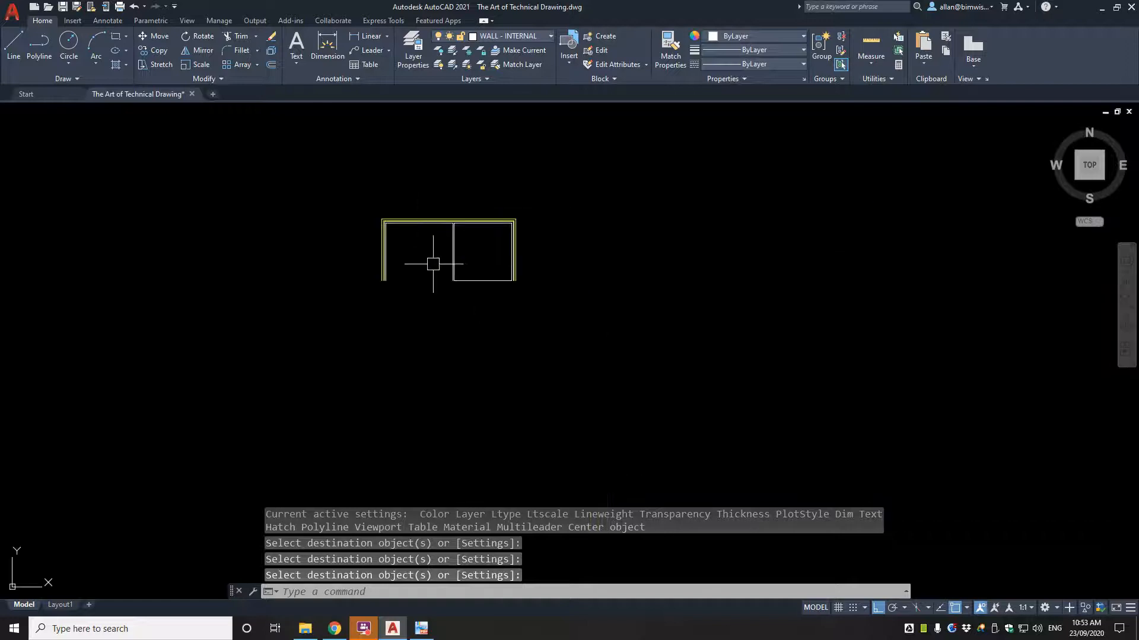
pyautogui.moveTo(434, 264); pyautogui.dragTo(593, 351, button='middle')
pyautogui.scroll(5, 566, 305)
pyautogui.moveTo(563, 308); pyautogui.dragTo(572, 272, button='middle')
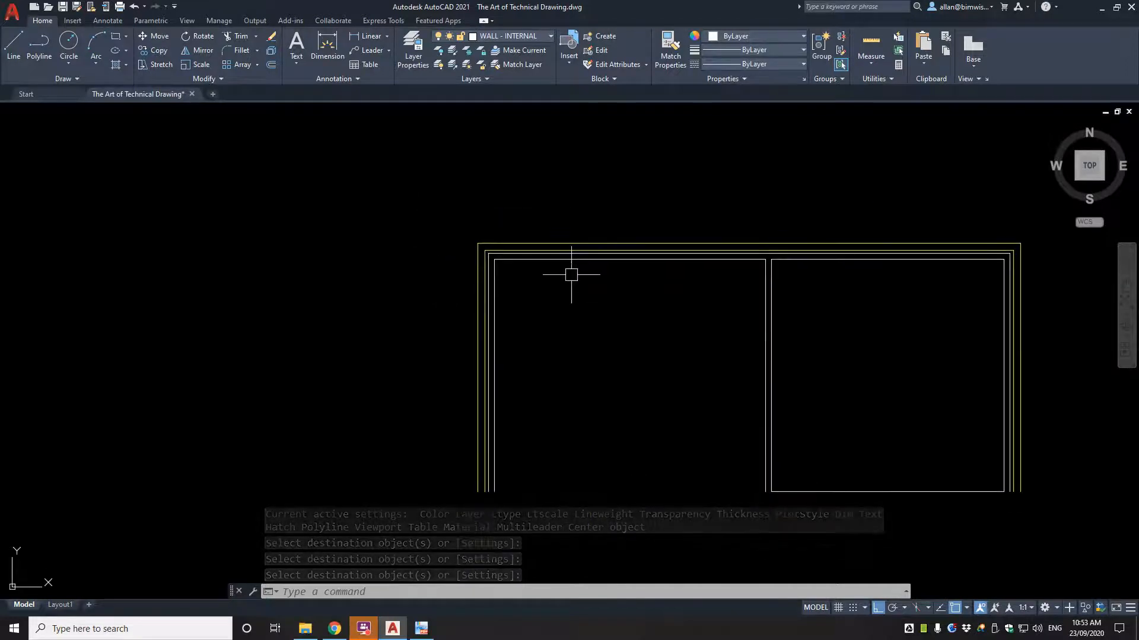
pyautogui.scroll(-4, 574, 275)
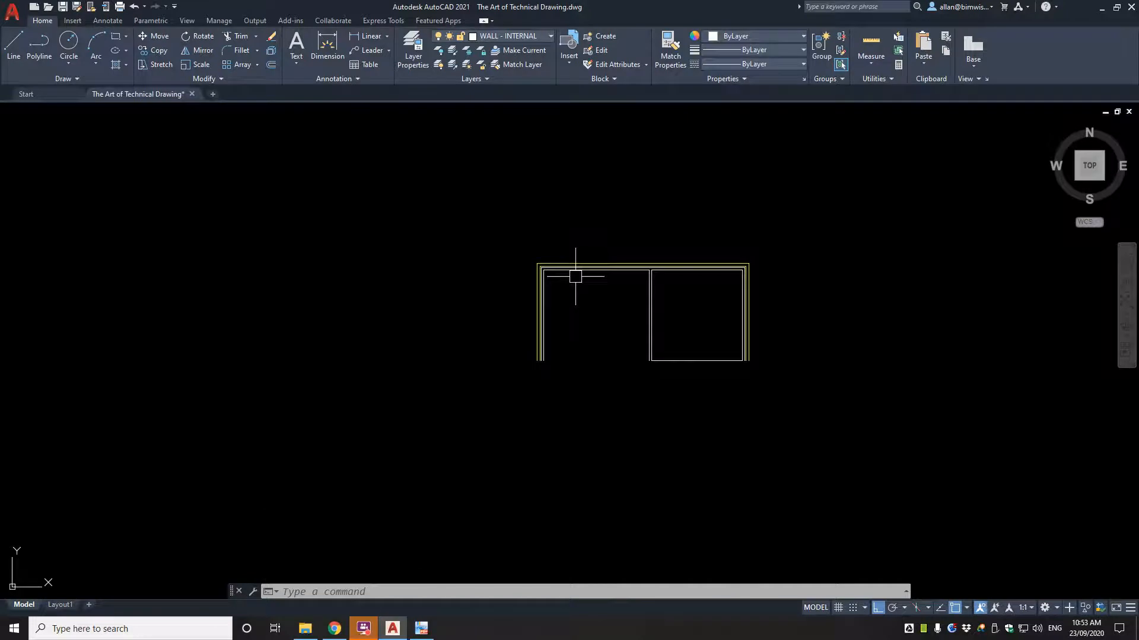
pyautogui.moveTo(766, 325); pyautogui.dragTo(539, 296, button='middle')
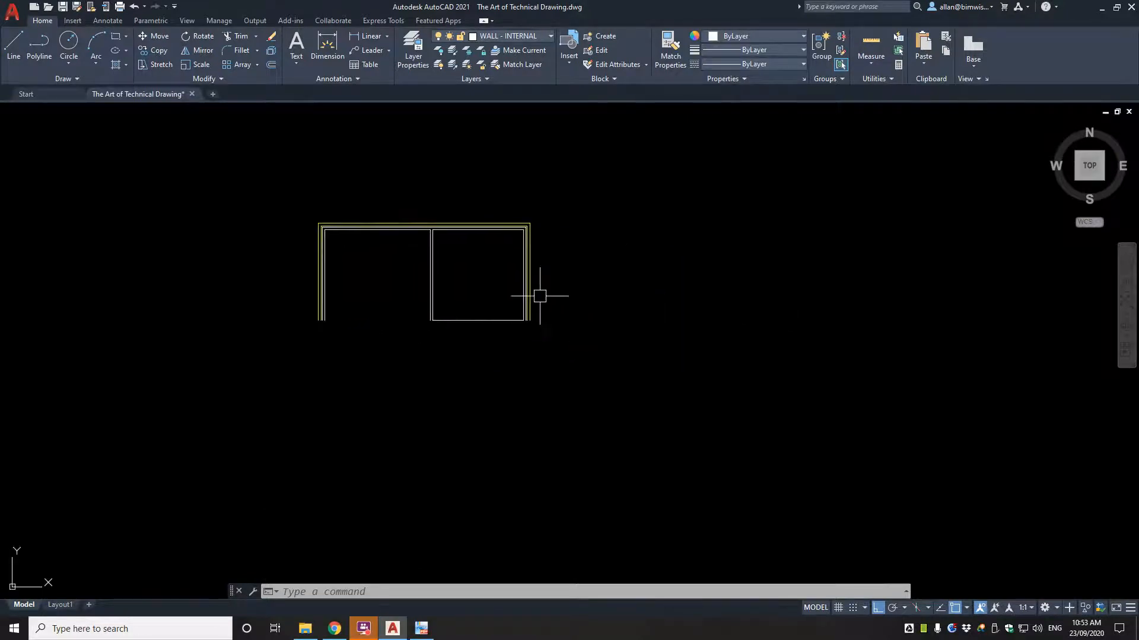
pyautogui.scroll(2, 520, 264)
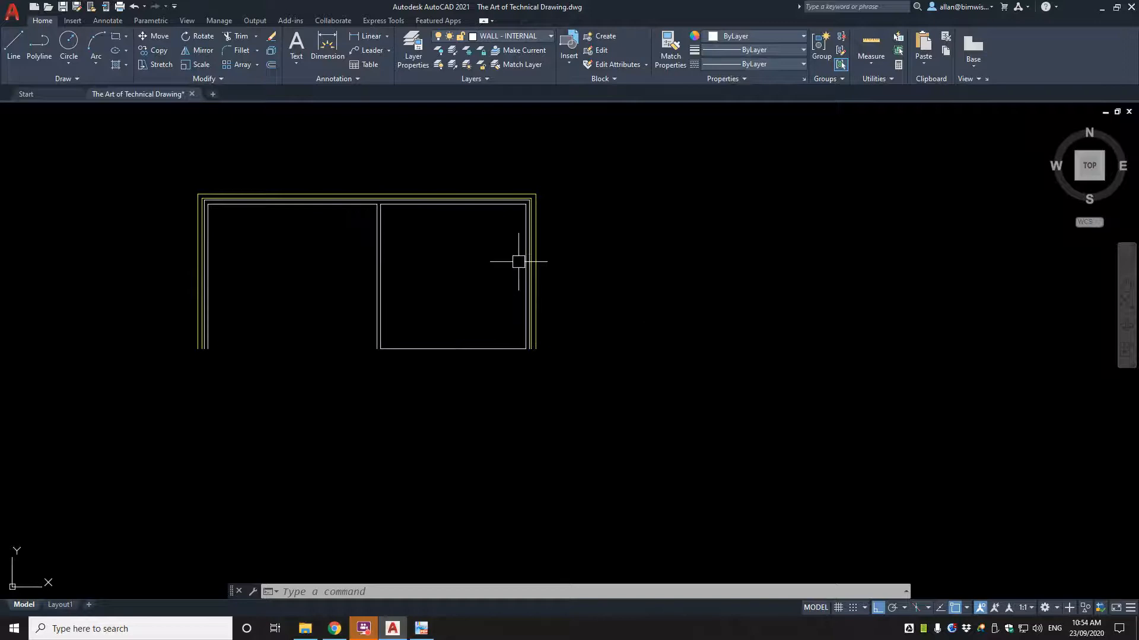
# - Offset the bedroom's lower wall line 90 downward, outside the room
pyautogui.scroll(-2, 516, 265)
pyautogui.write('o')
pyautogui.press('Return')
pyautogui.write('90')
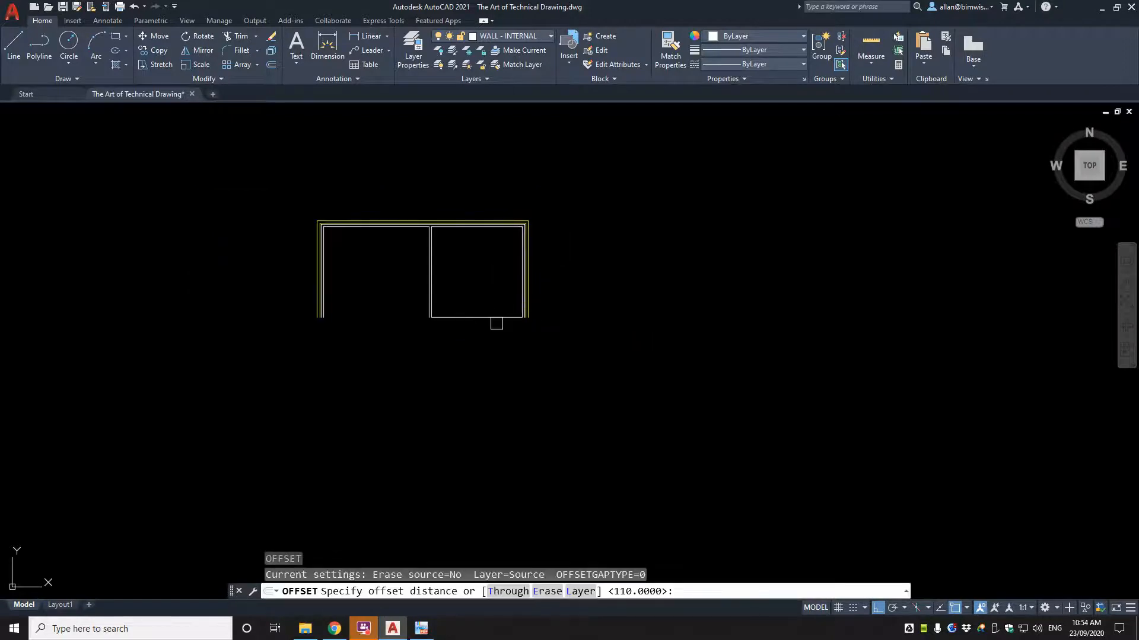
pyautogui.press('Return')
pyautogui.click(497, 317)
pyautogui.click(519, 325)
# - Stretch the lower ends of the three outer right wall lines straight down by about two bedroom heights
pyautogui.scroll(5, 523, 325)
pyautogui.write('s')
pyautogui.press('Return')
pyautogui.click(566, 277)
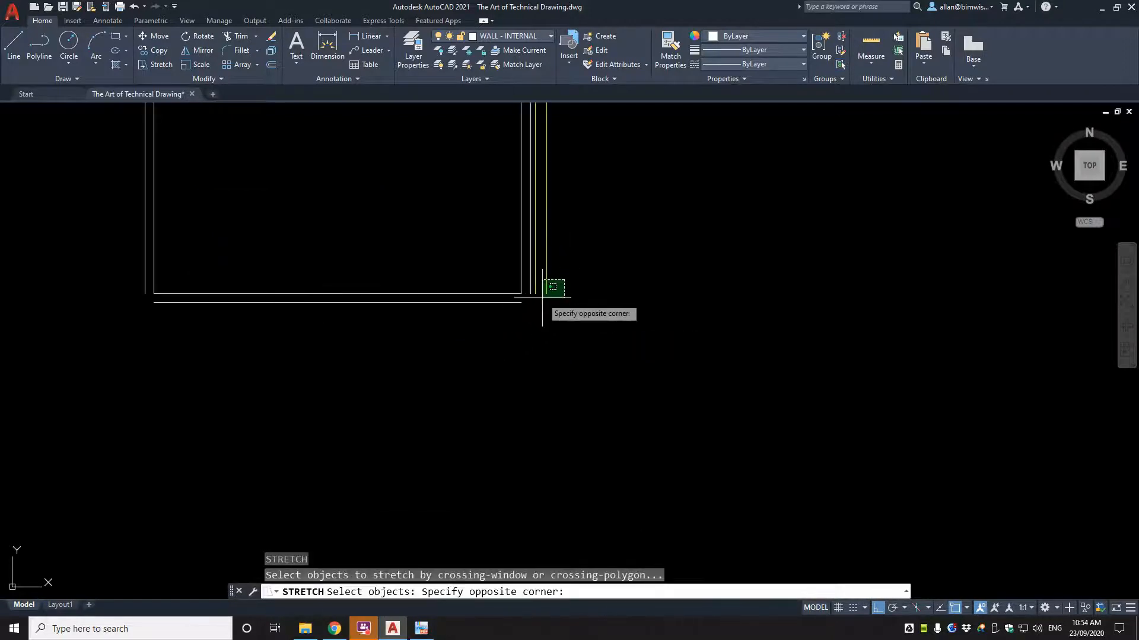
pyautogui.click(525, 311)
pyautogui.press('Return')
pyautogui.scroll(-5, 585, 272)
pyautogui.click(597, 265)
pyautogui.click(598, 465)
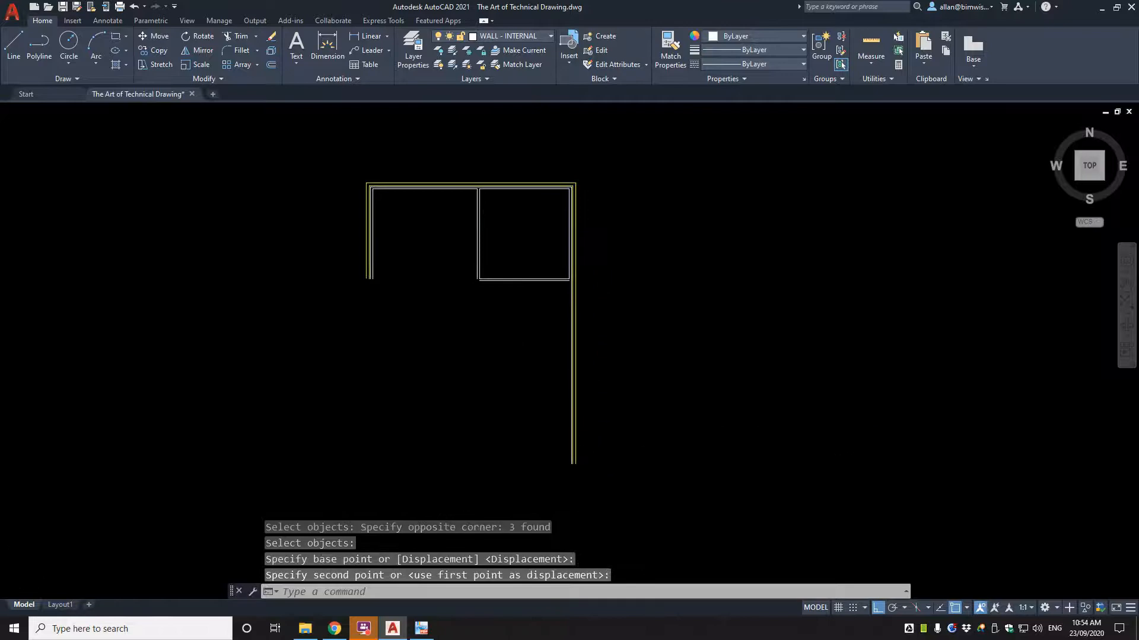
# - Copy the bedroom's inner right wall line straight down to the space below the bedroom
pyautogui.scroll(6, 581, 224)
pyautogui.scroll(-5, 590, 219)
pyautogui.write('co')
pyautogui.press('Return')
pyautogui.click(590, 203)
pyautogui.press('Return')
pyautogui.click(678, 169)
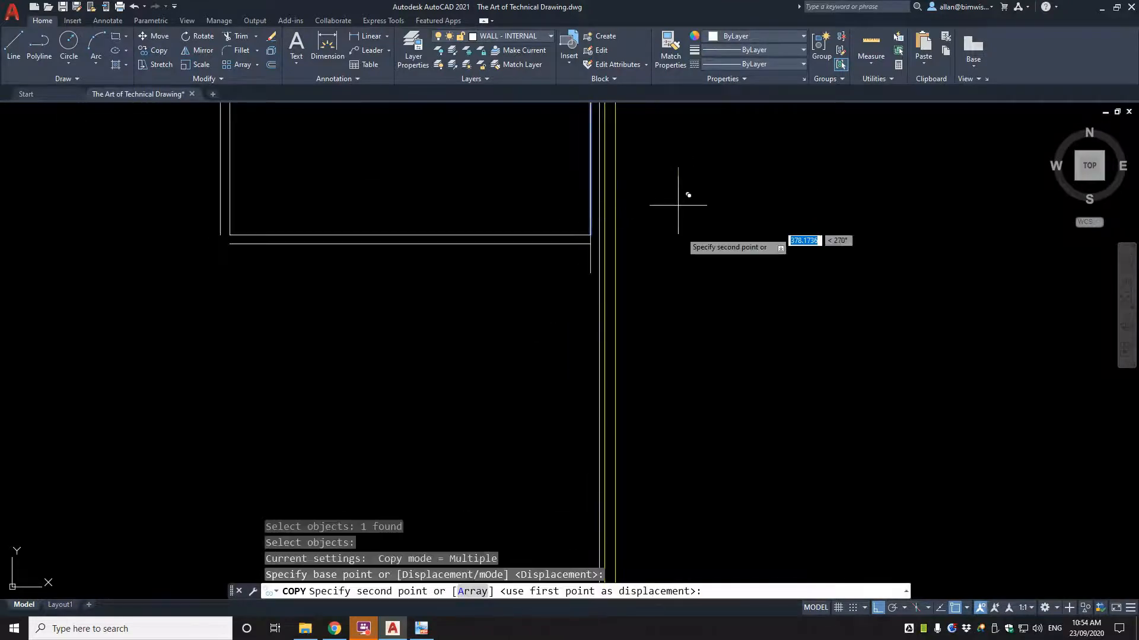
pyautogui.moveTo(675, 387); pyautogui.dragTo(678, 238, button='middle')
pyautogui.click(679, 375)
pyautogui.scroll(-5, 680, 375)
pyautogui.press('Escape')
# - Fillet the copied right line with the offset line beneath the bedroom into a sharp corner
pyautogui.scroll(5, 644, 310)
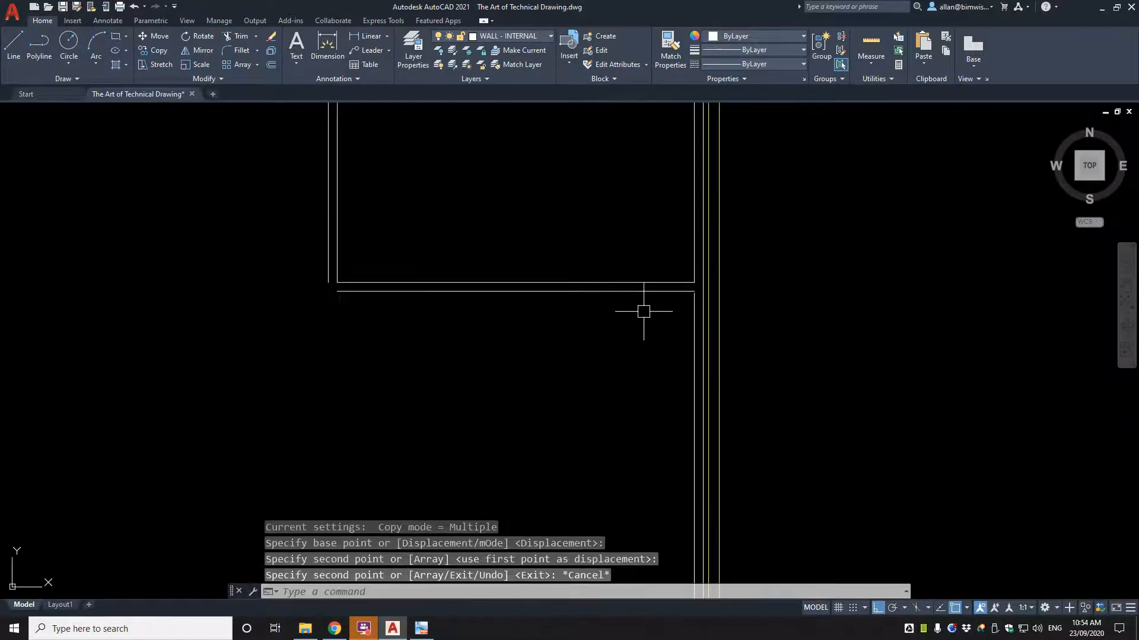
pyautogui.write('f')
pyautogui.press('Return')
pyautogui.click(666, 293)
pyautogui.press('Escape')
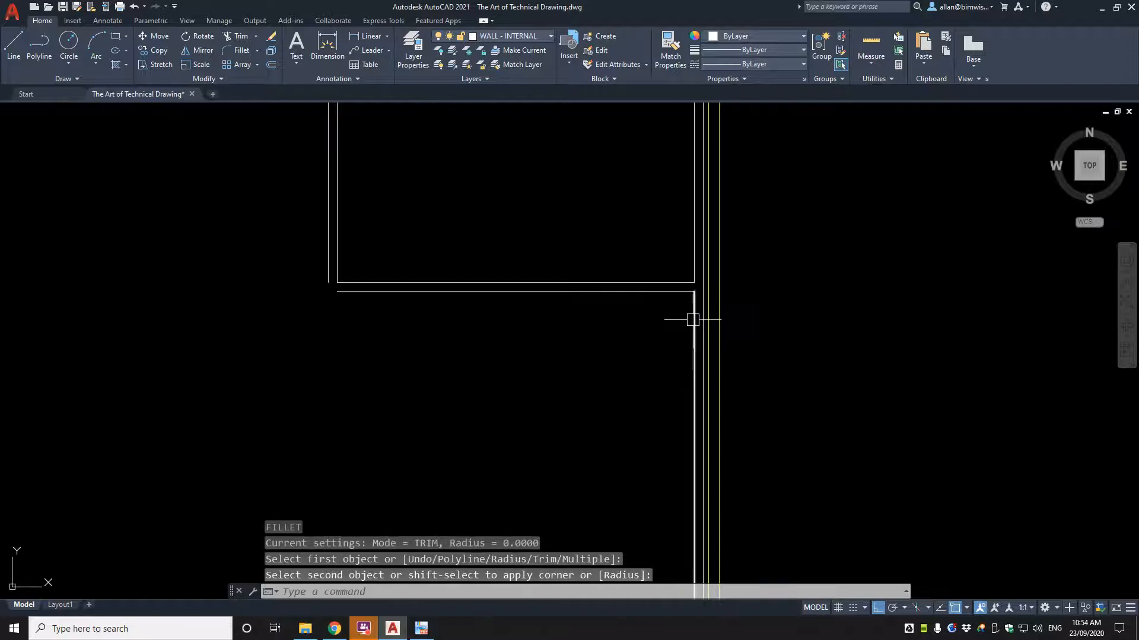
pyautogui.scroll(-3, 676, 315)
pyautogui.scroll(5, 659, 367)
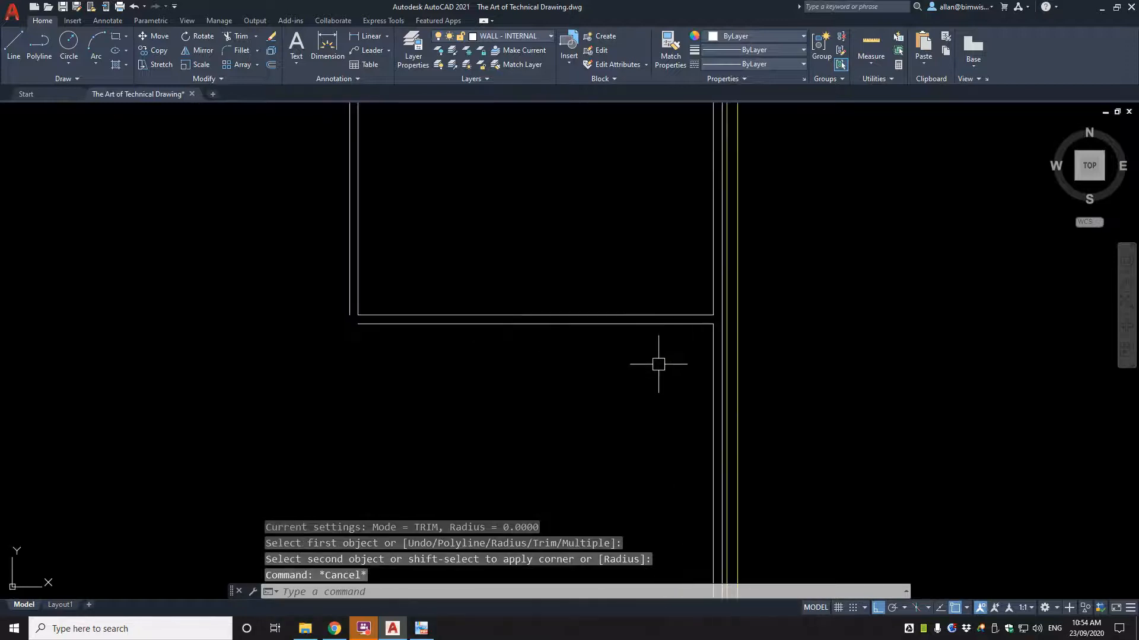
# - Offset the bedroom's lower inner wall line 600 upward, into the room
pyautogui.press('Escape')
pyautogui.press('Escape')
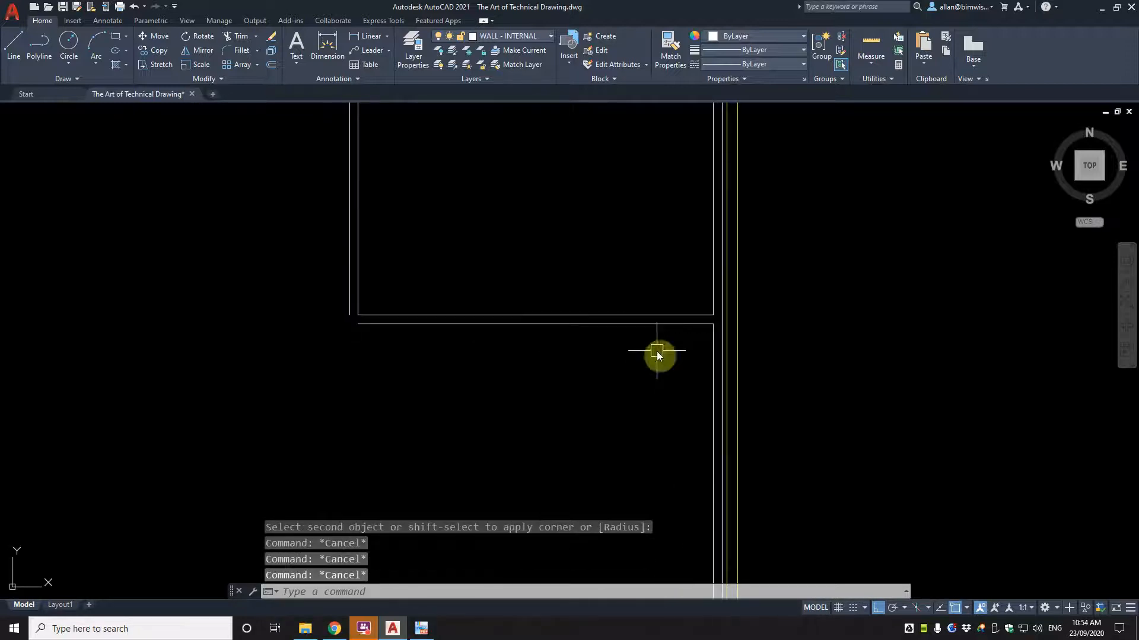
pyautogui.write('o')
pyautogui.press('Escape')
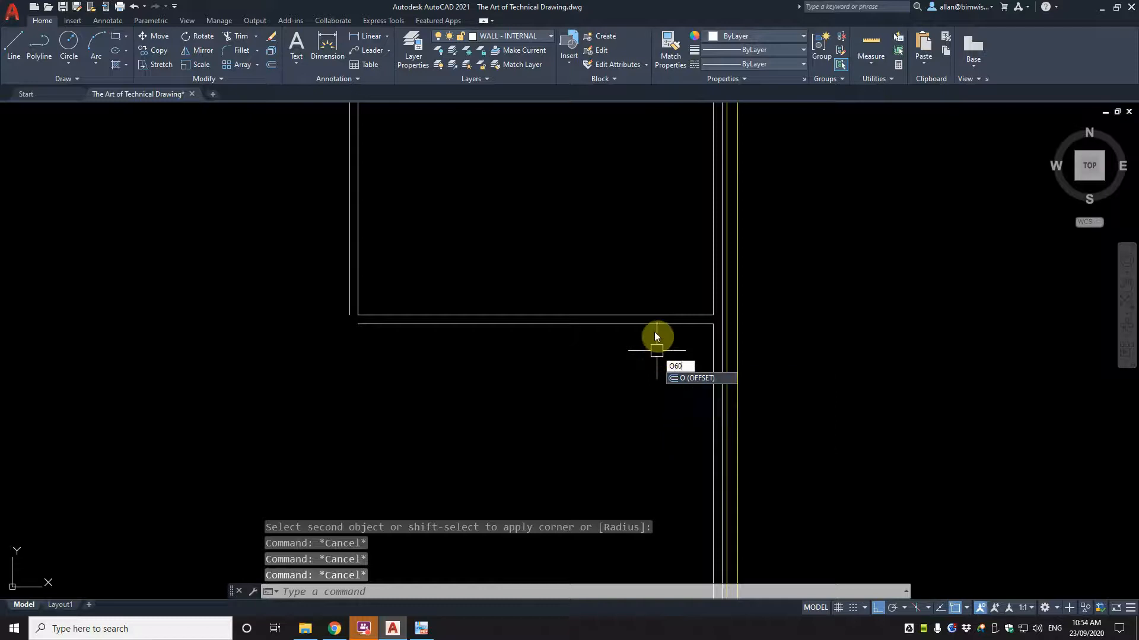
pyautogui.press('Escape')
pyautogui.write('o')
pyautogui.press('Return')
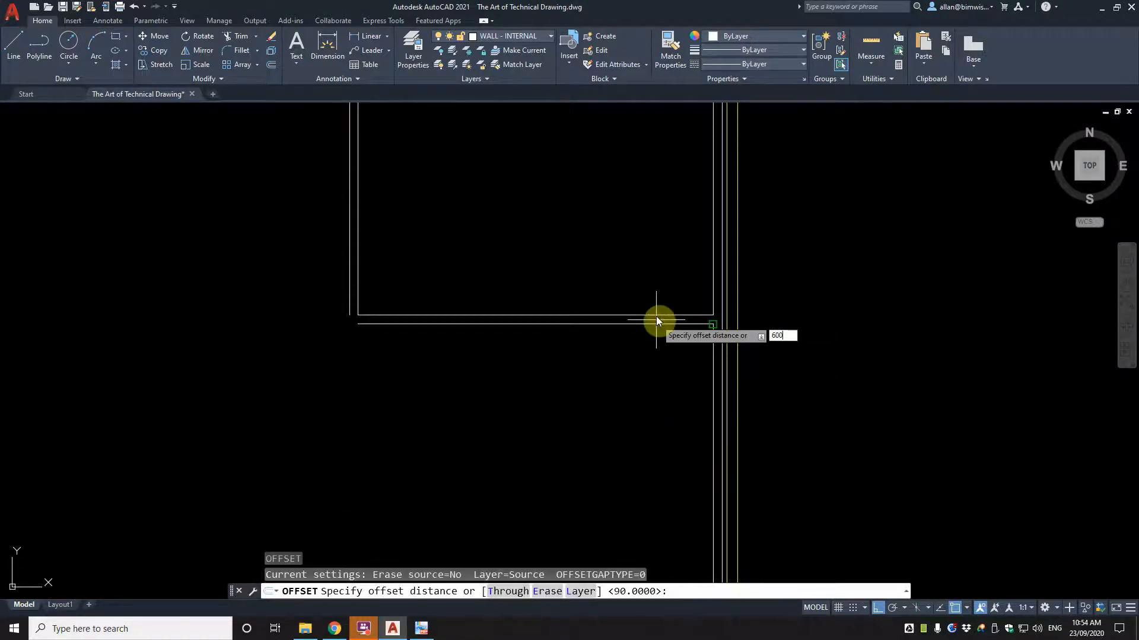
pyautogui.press('Return')
pyautogui.click(673, 315)
pyautogui.click(681, 272)
pyautogui.scroll(-2, 593, 240)
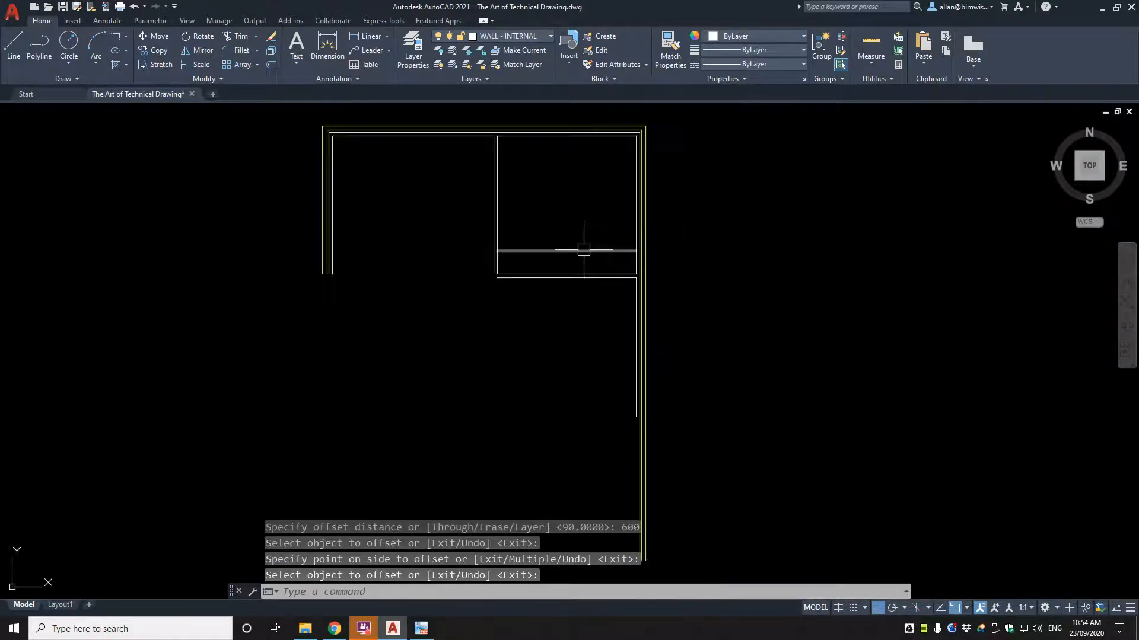
pyautogui.moveTo(584, 249); pyautogui.dragTo(584, 297, button='middle')
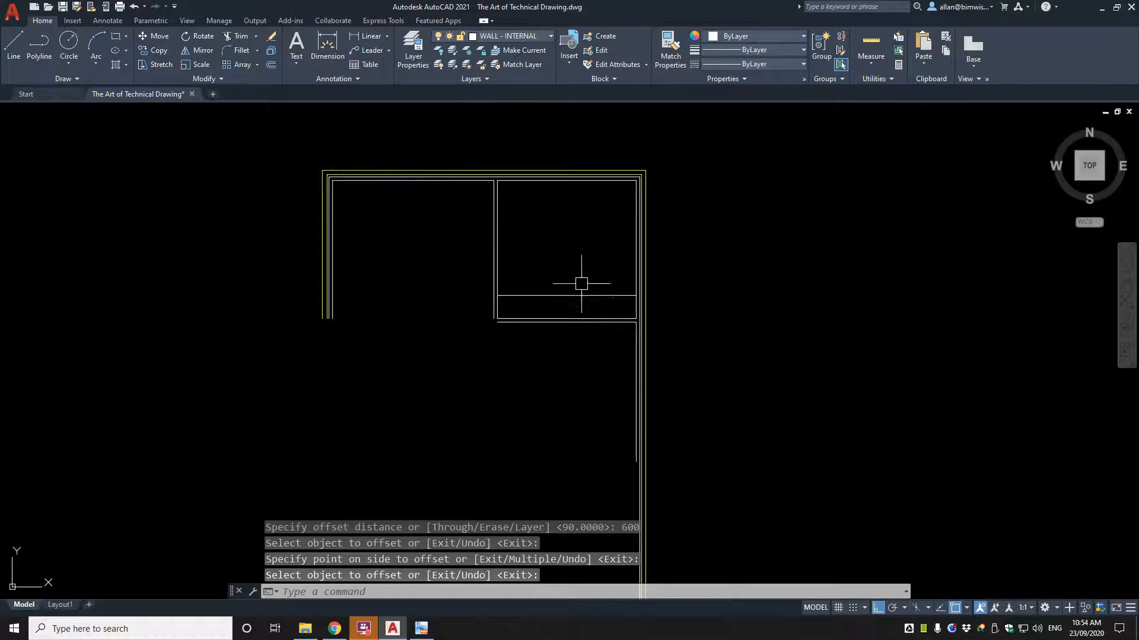
# - Offset the bedroom's inner left wall line 1110 to the right, into the room
pyautogui.press('Return')
pyautogui.press('Return')
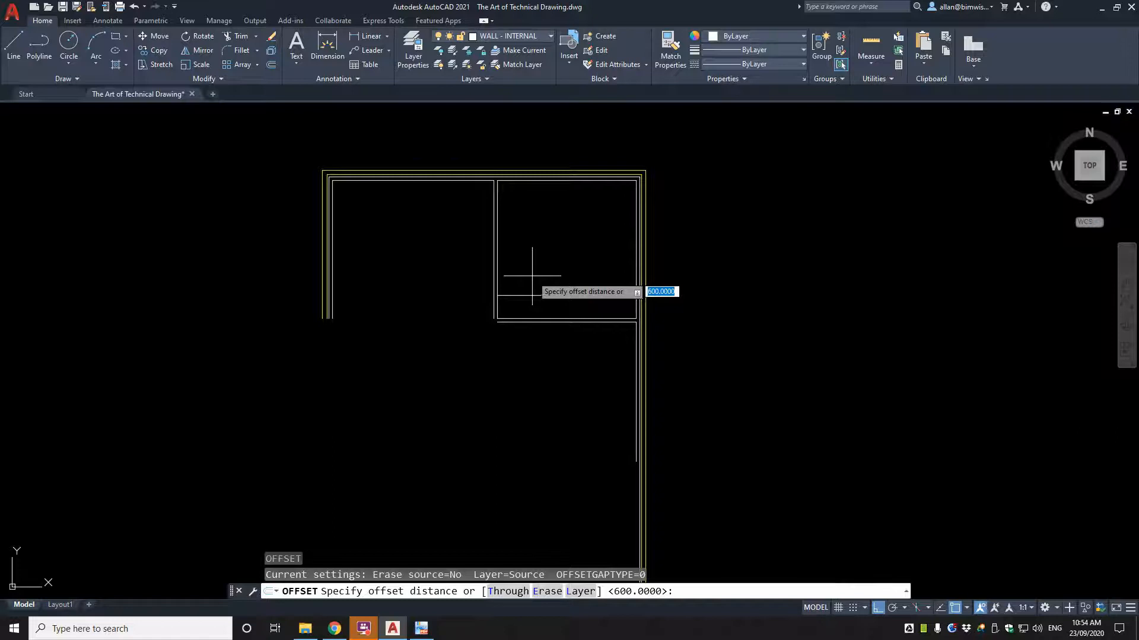
pyautogui.write('100')
pyautogui.press('Return')
pyautogui.scroll(6, 514, 280)
pyautogui.click(446, 302)
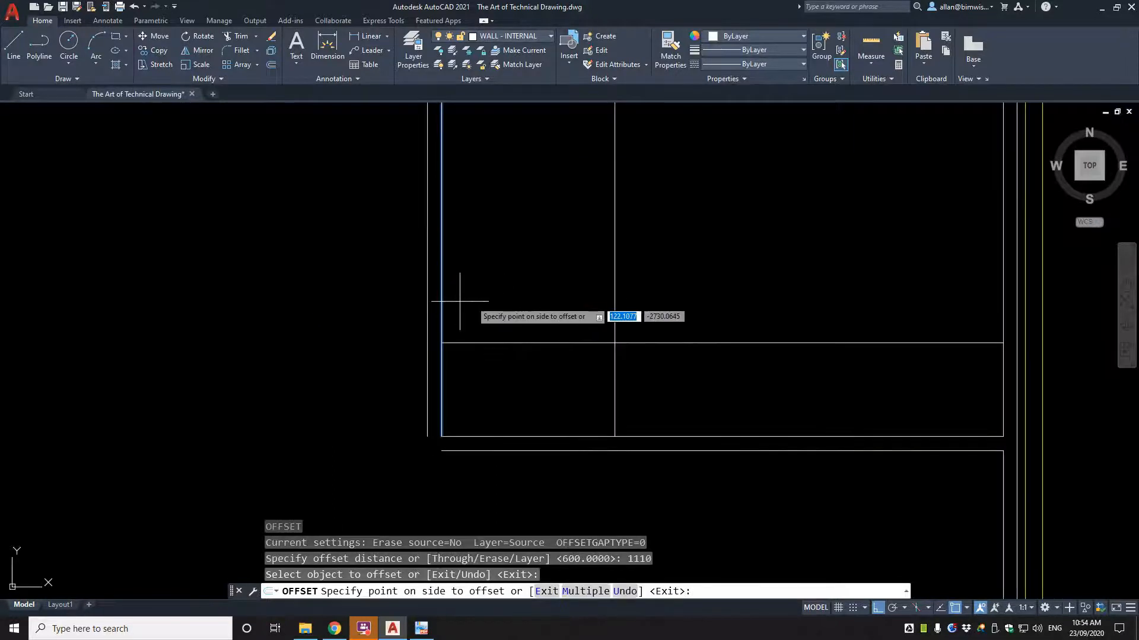
pyautogui.click(595, 299)
pyautogui.press('Escape')
# - Offset the new vertical line inside the bedroom 90 to the right
pyautogui.press('Return')
pyautogui.write('90')
pyautogui.press('Return')
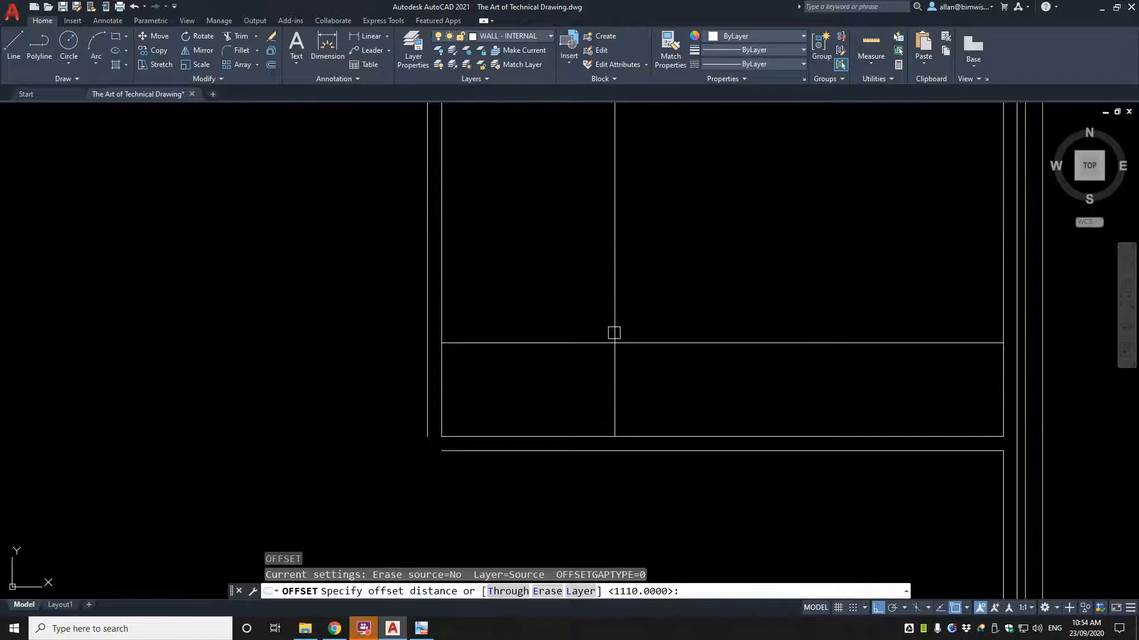
pyautogui.click(615, 333)
pyautogui.click(643, 376)
# - Fillet both vertical lines with the horizontal line inside the bedroom to close the top of a short nib wall
pyautogui.write('f')
pyautogui.press('Return')
pyautogui.click(617, 359)
pyautogui.scroll(4, 623, 347)
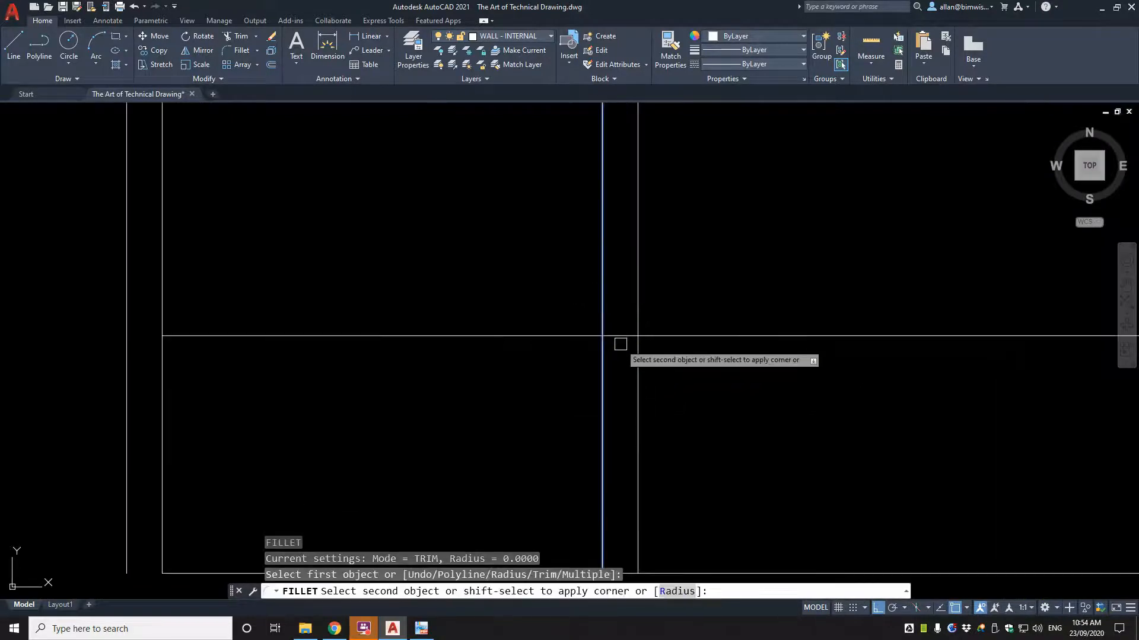
pyautogui.click(623, 339)
pyautogui.write('f')
pyautogui.press('Return')
pyautogui.click(637, 354)
pyautogui.click(626, 339)
pyautogui.scroll(-3, 644, 328)
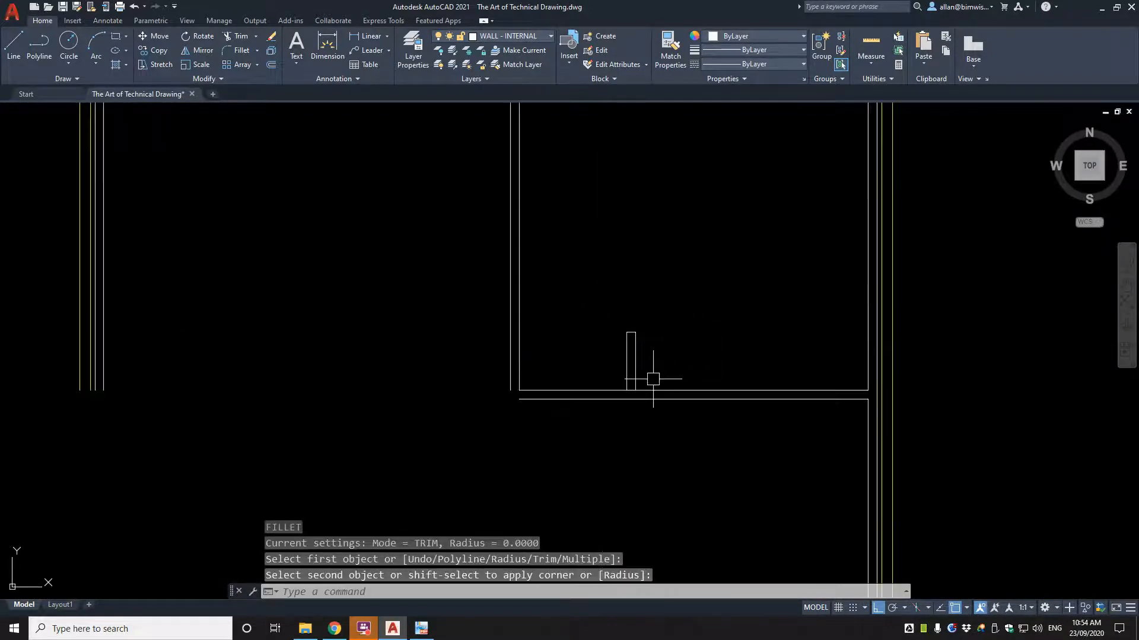
# - Try to trim the bedroom's lower wall line between the nib wall's two sides
pyautogui.press('Return')
pyautogui.scroll(2, 641, 377)
pyautogui.moveTo(650, 379)
pyautogui.mouseDown()
pyautogui.moveTo(619, 386)
pyautogui.moveTo(647, 386)
pyautogui.mouseUp()
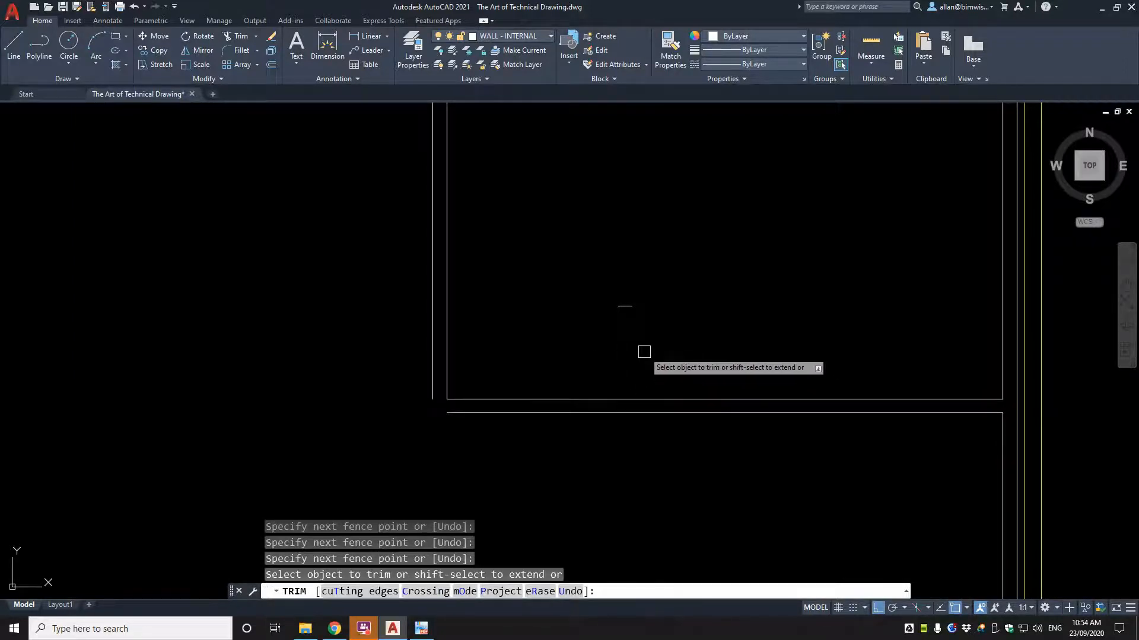
pyautogui.press('Return')
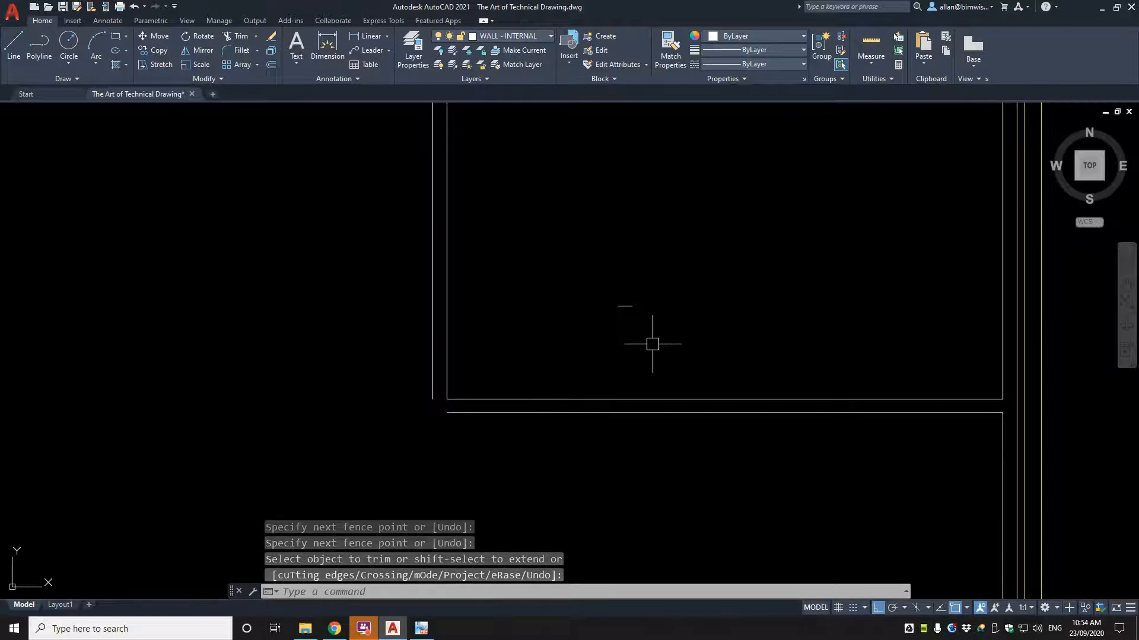
pyautogui.hotkey('ctrl', 'z')
# - Trim the bedroom's lower inner wall line between the two sides of the nib wall
pyautogui.scroll(3, 644, 356)
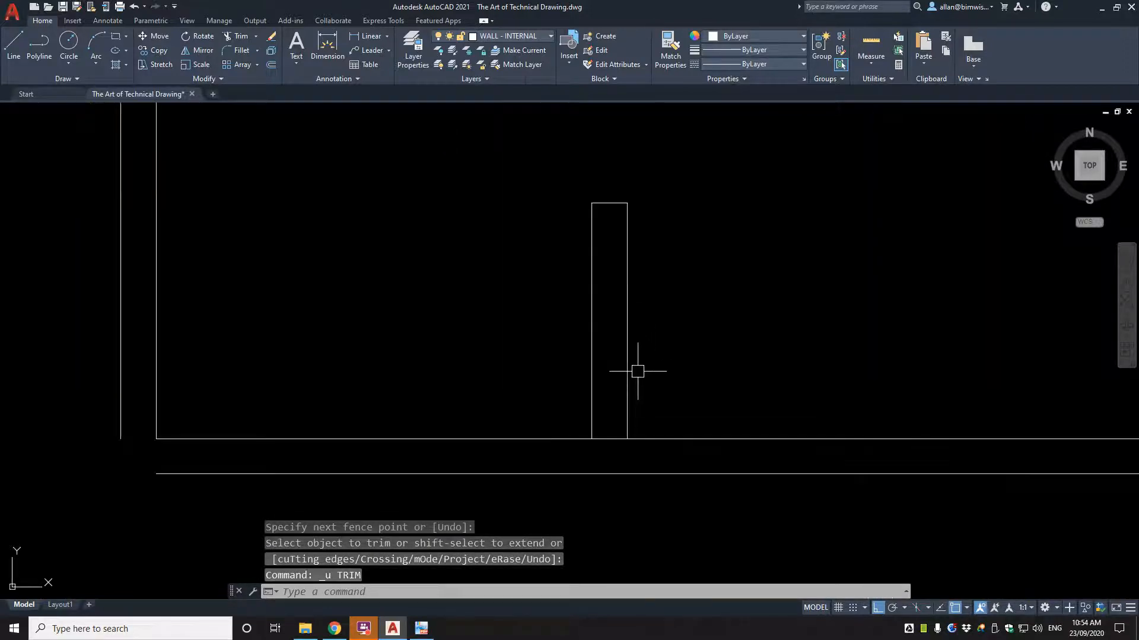
pyautogui.press('Return')
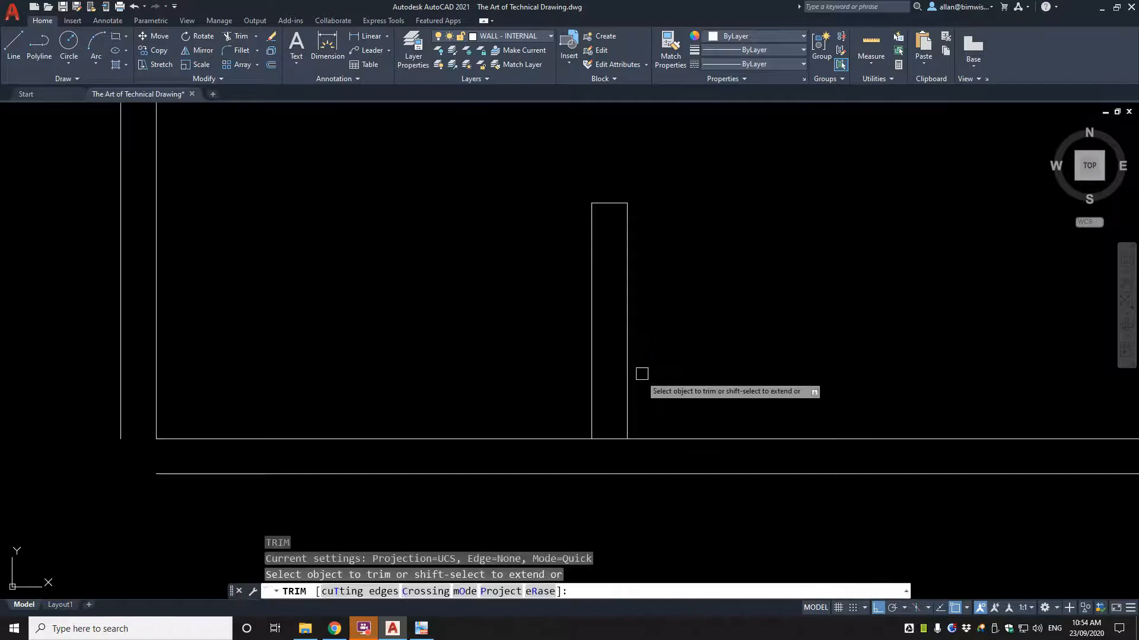
pyautogui.click(610, 439)
pyautogui.scroll(-2, 615, 453)
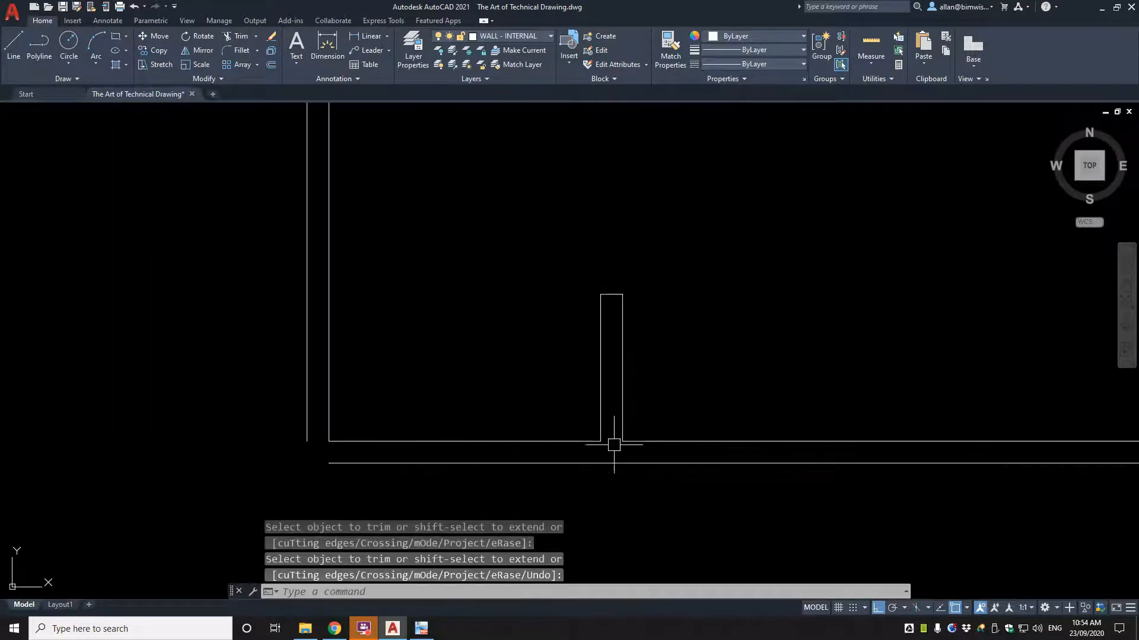
pyautogui.scroll(-4, 612, 441)
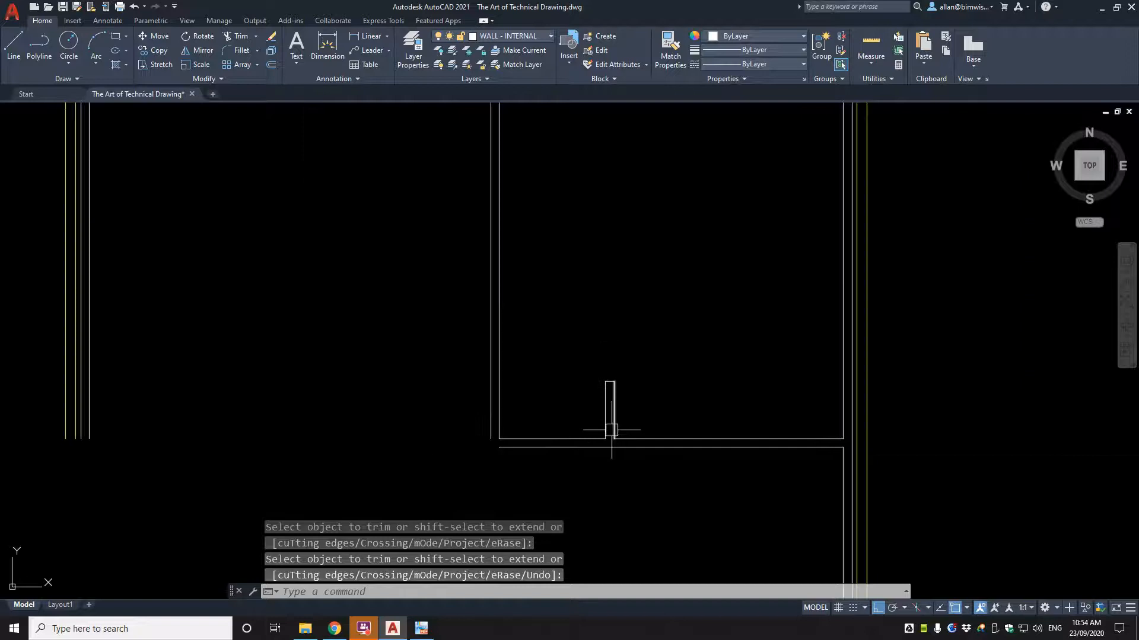
pyautogui.scroll(2, 610, 427)
pyautogui.scroll(4, 610, 427)
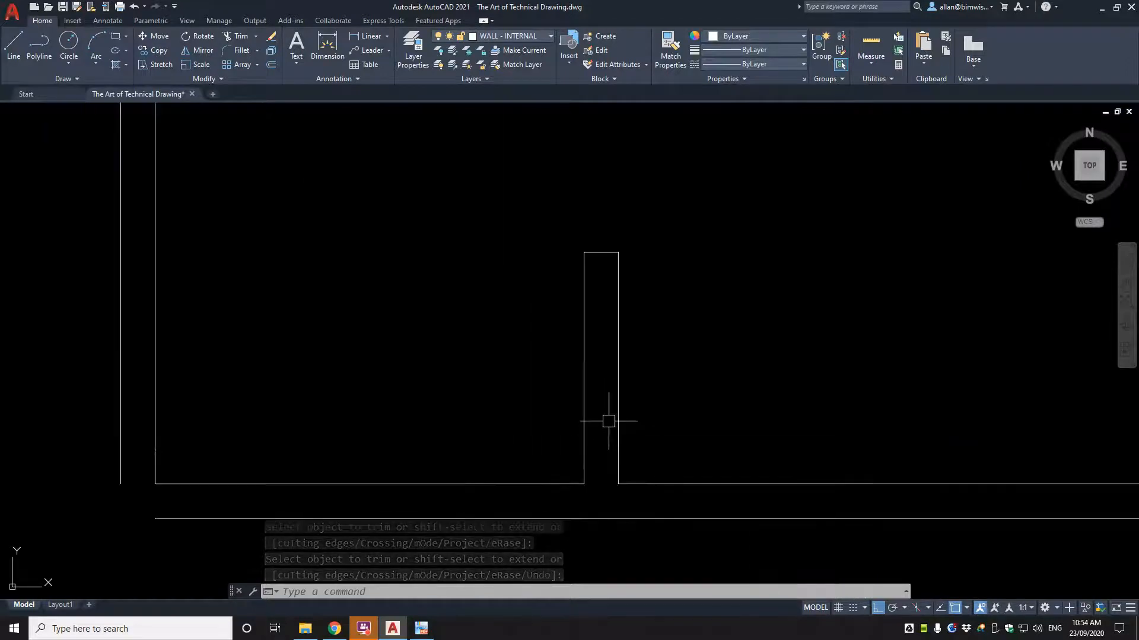
pyautogui.scroll(-3, 605, 419)
pyautogui.scroll(3, 606, 421)
pyautogui.scroll(-5, 603, 432)
pyautogui.scroll(5, 611, 445)
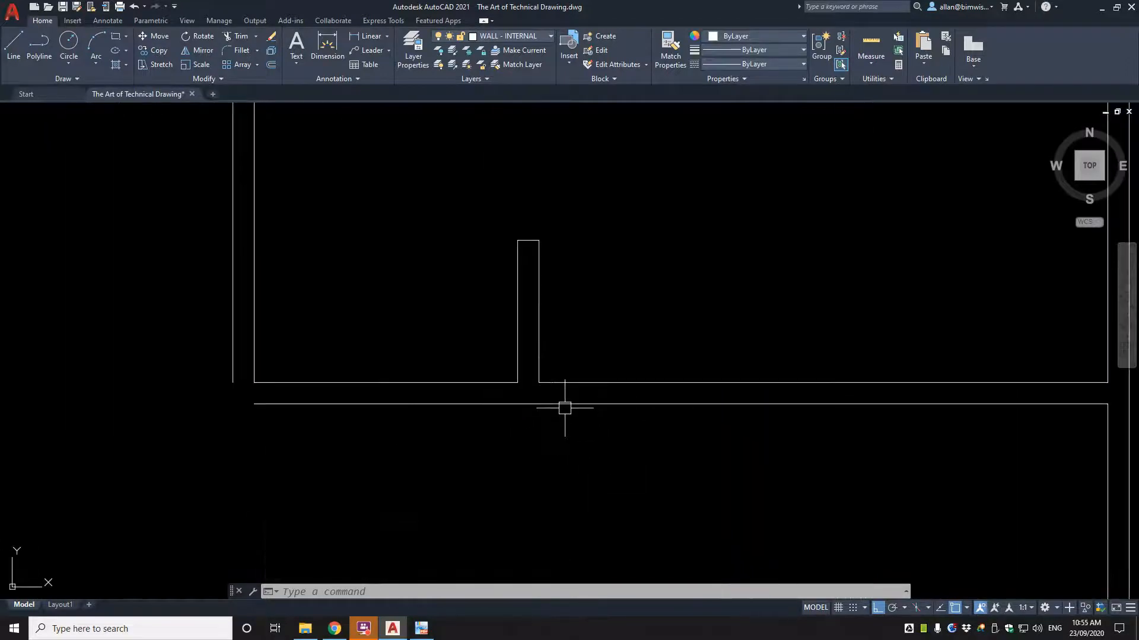
pyautogui.scroll(-7, 562, 401)
pyautogui.moveTo(539, 381); pyautogui.dragTo(541, 417, button='middle')
pyautogui.scroll(2, 541, 417)
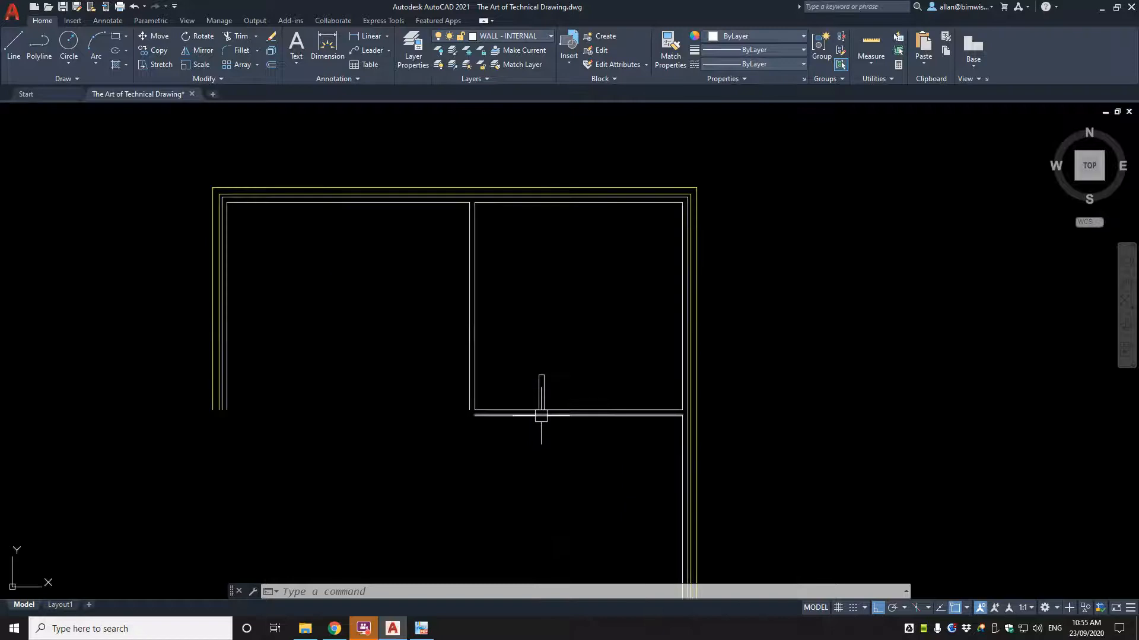
pyautogui.scroll(4, 541, 407)
pyautogui.scroll(-4, 541, 399)
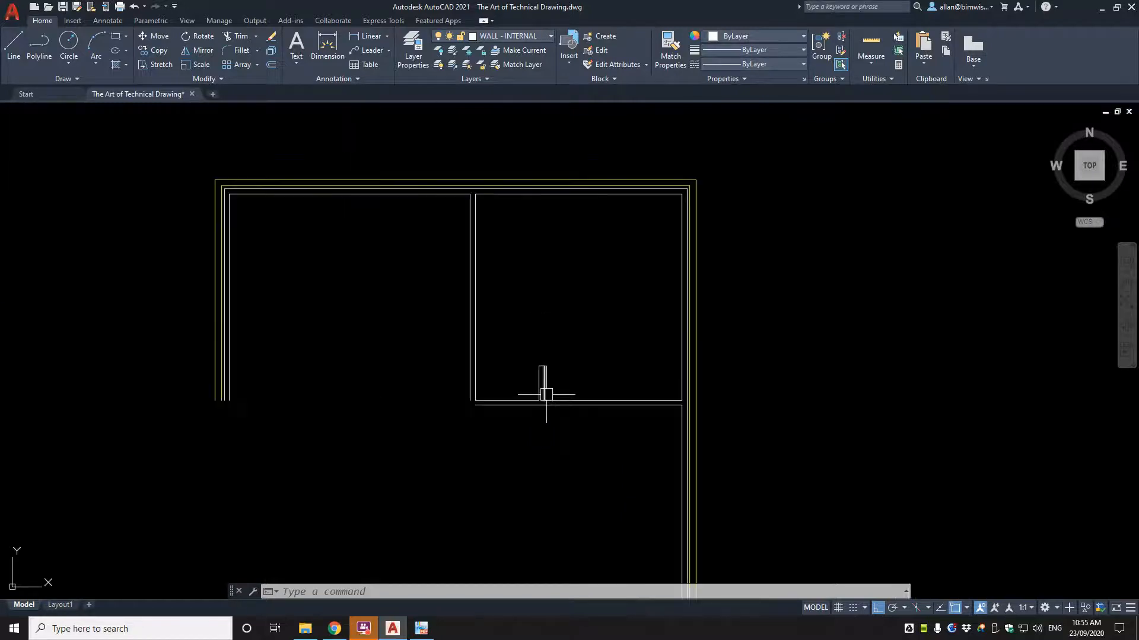
pyautogui.scroll(2, 541, 389)
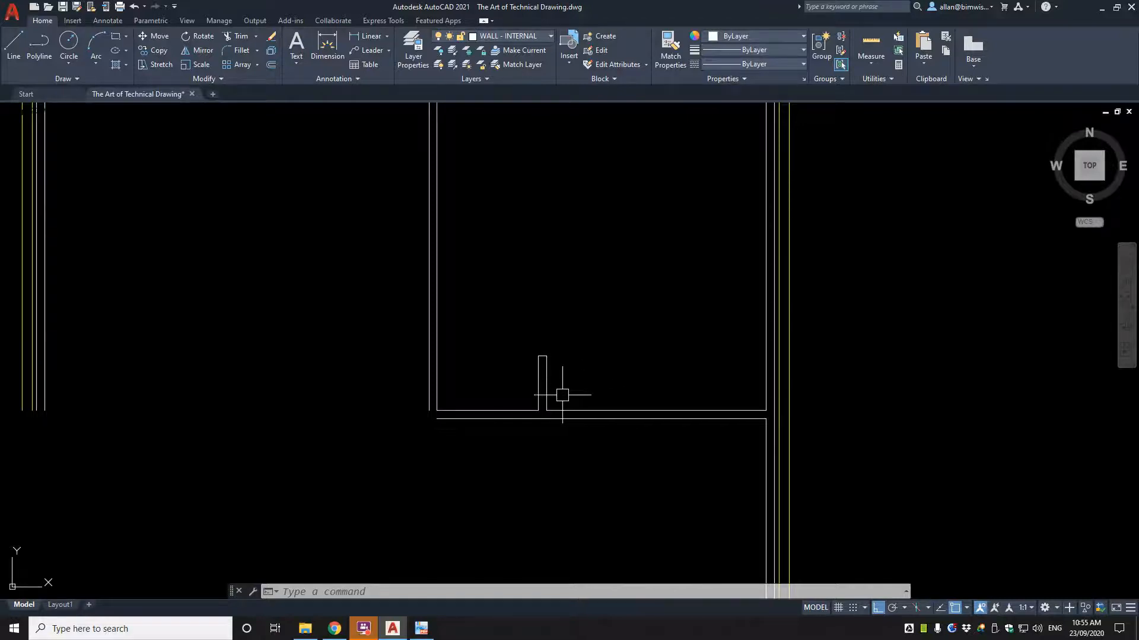
# - Set the Trim command's mode to Standard
pyautogui.press('Return')
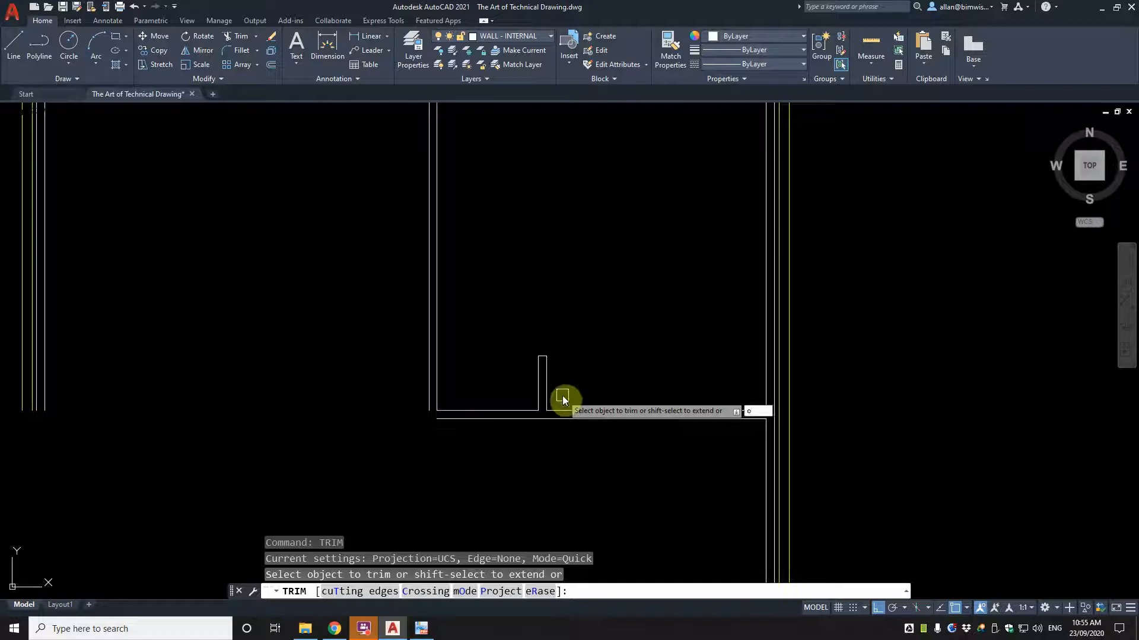
pyautogui.press('Escape')
pyautogui.press('Return')
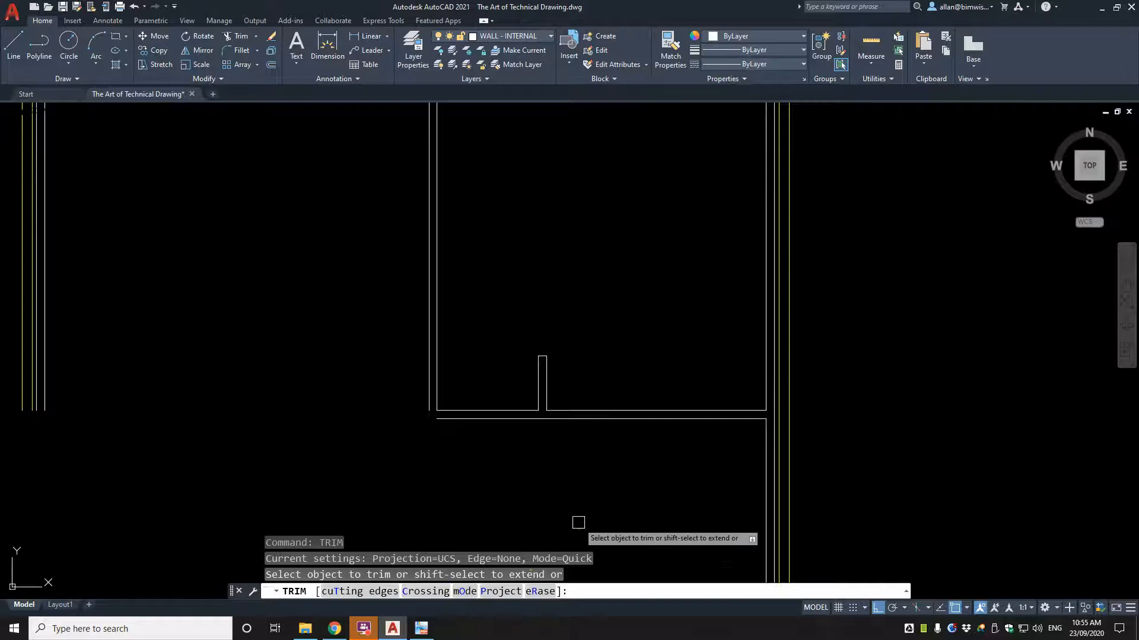
pyautogui.press('Return')
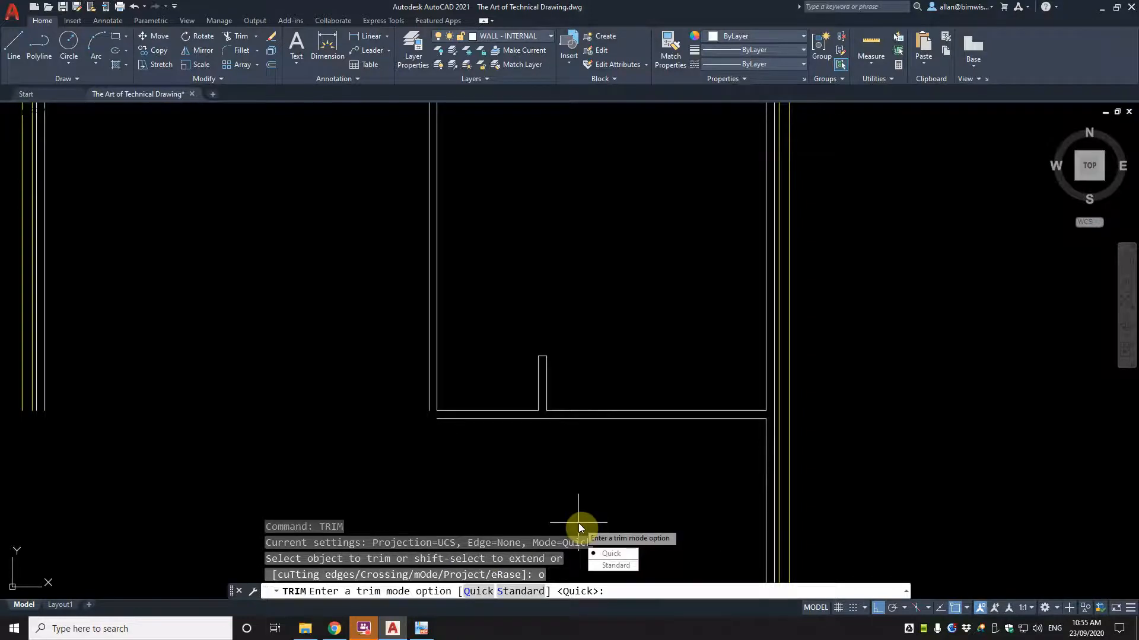
pyautogui.write('s')
pyautogui.press('Return')
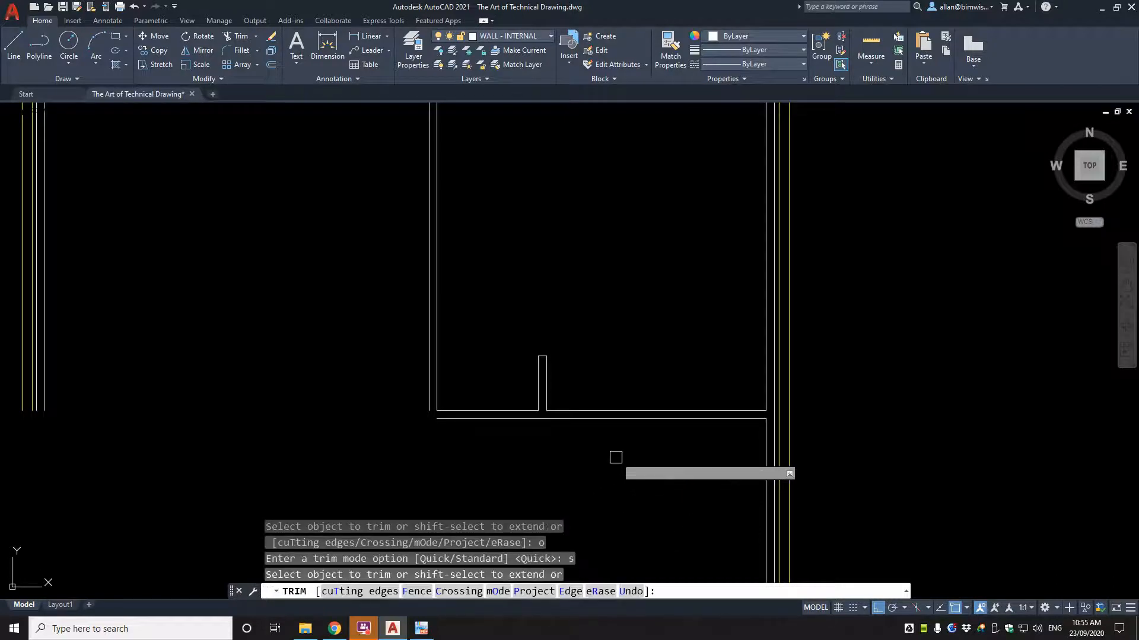
pyautogui.moveTo(628, 439)
pyautogui.mouseDown(button='middle')
pyautogui.moveTo(595, 294)
pyautogui.moveTo(573, 370)
pyautogui.mouseUp(button='middle')
pyautogui.scroll(-2, 594, 297)
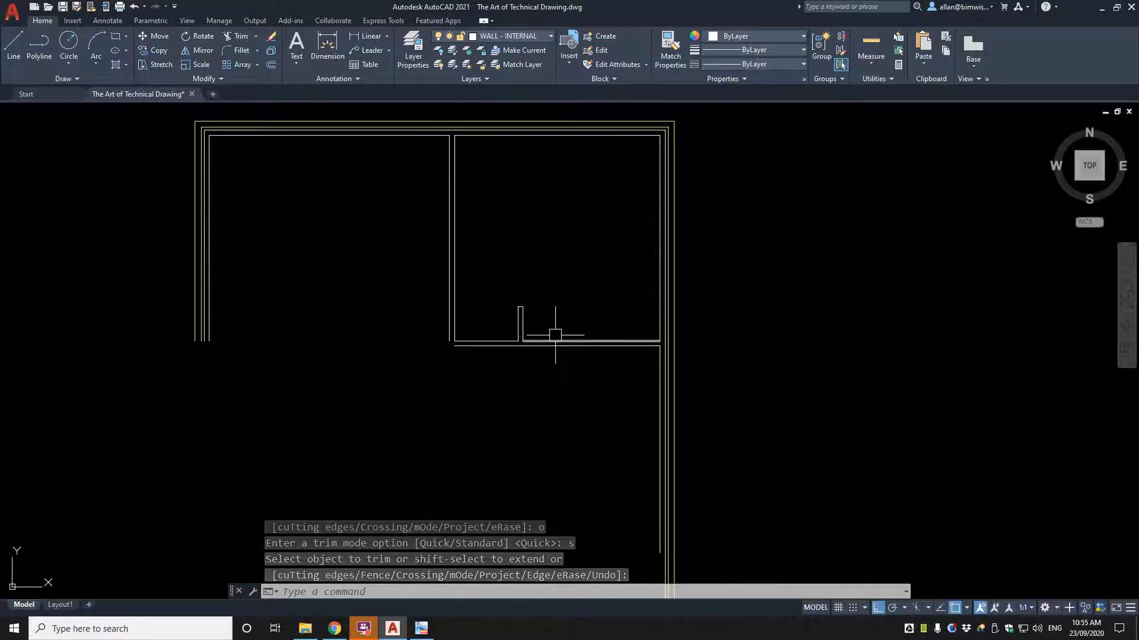
# - Copy the bedroom's lower wall line right of the nib wall straight up to the nib's top right corner
pyautogui.scroll(4, 553, 314)
pyautogui.click(511, 380)
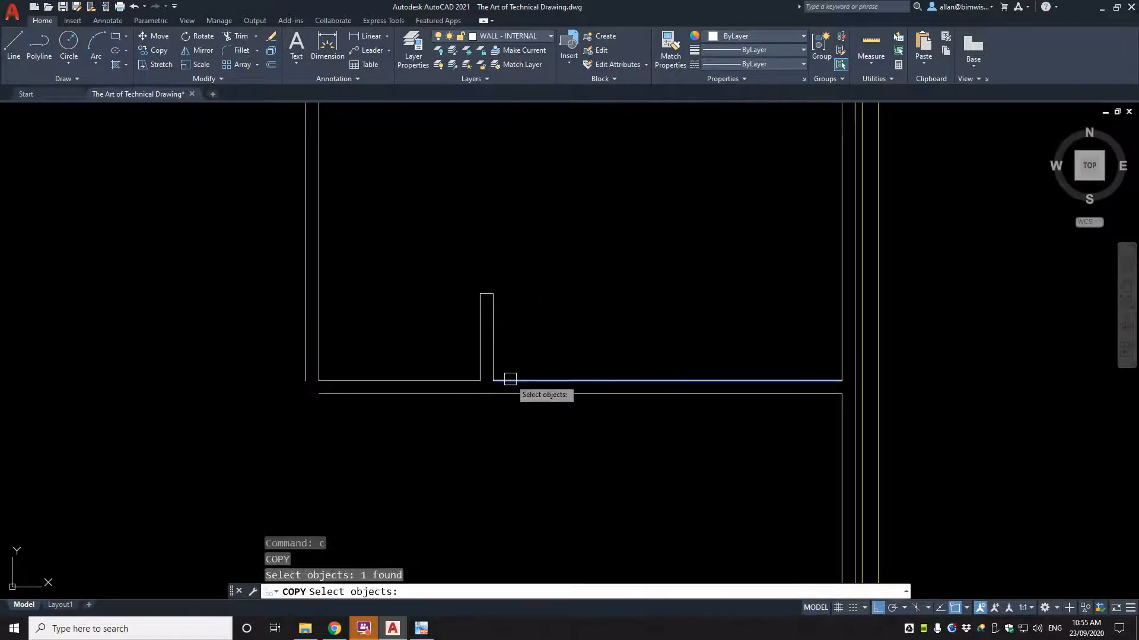
pyautogui.press('Return')
pyautogui.click(493, 380)
pyautogui.click(495, 299)
pyautogui.scroll(-6, 508, 300)
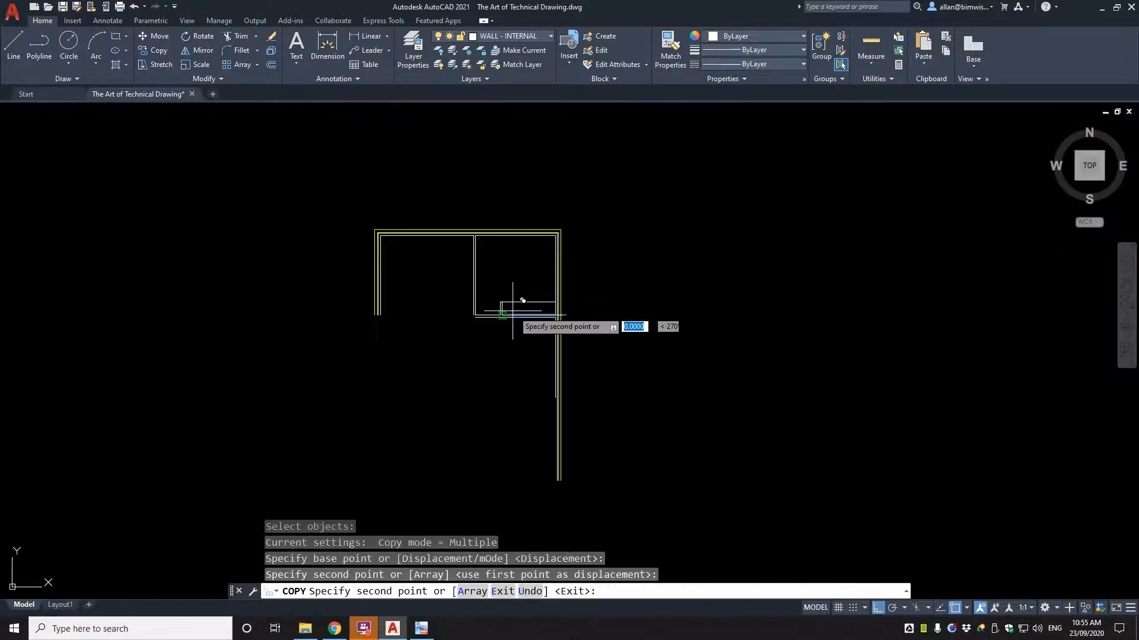
pyautogui.press('Escape')
# - Offset the wall line just beneath the bedroom 2200 downward
pyautogui.moveTo(526, 334); pyautogui.dragTo(641, 370, button='middle')
pyautogui.scroll(3, 641, 370)
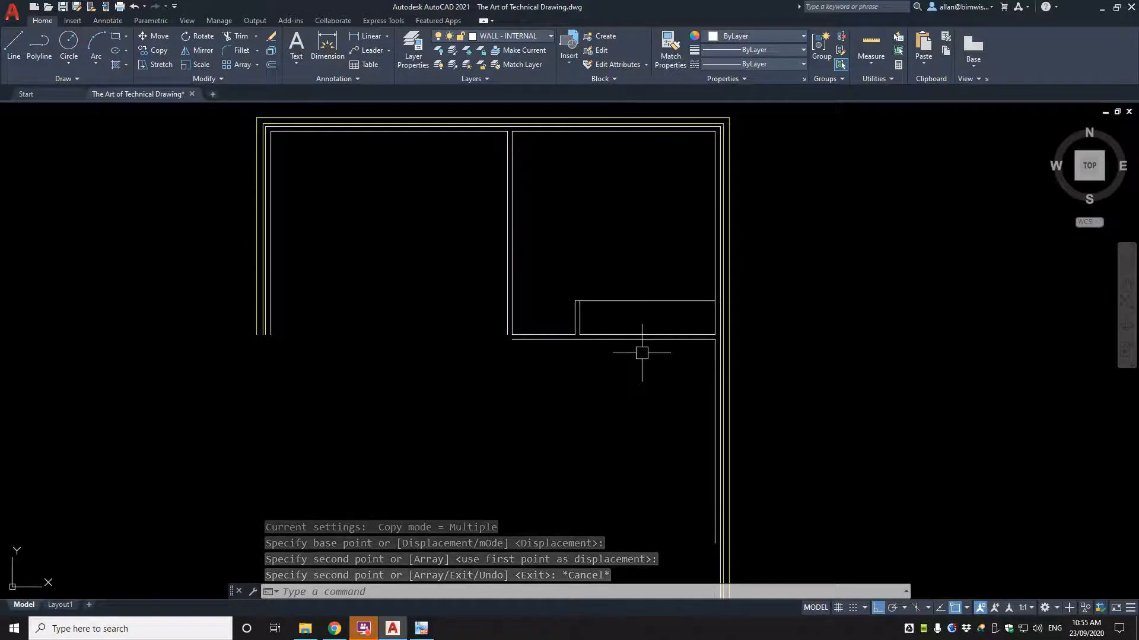
pyautogui.write('o')
pyautogui.press('Return')
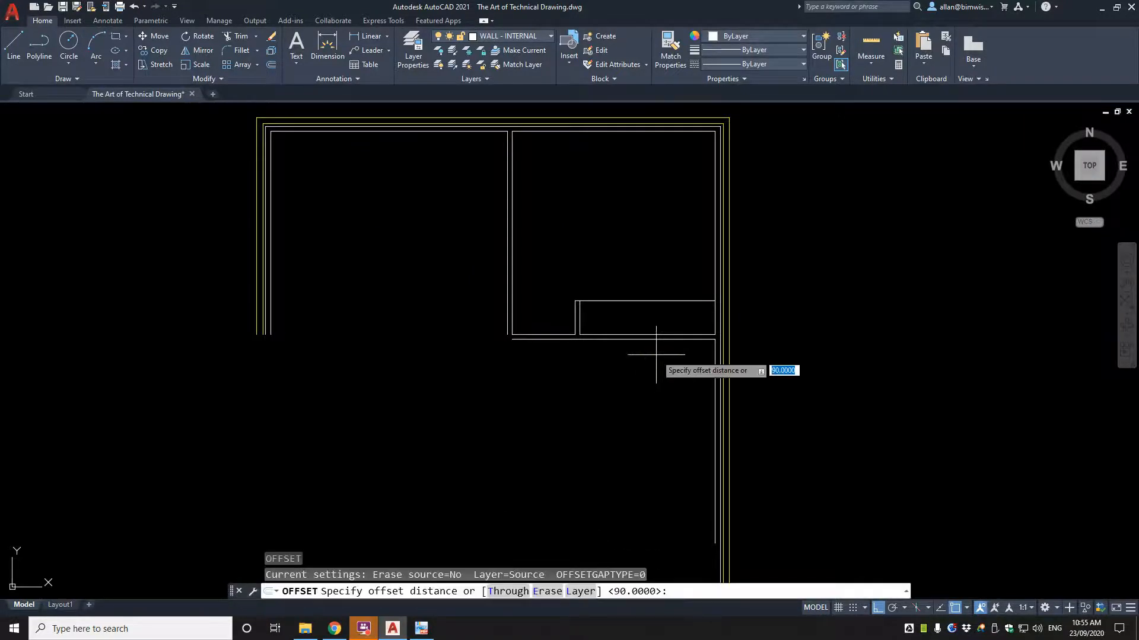
pyautogui.press('Return')
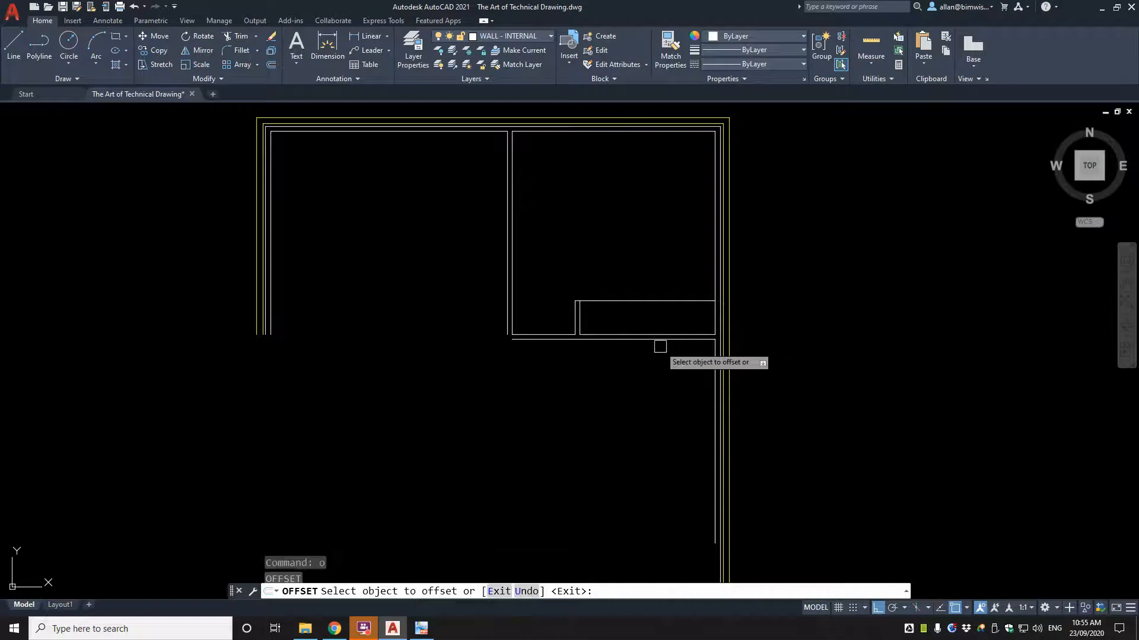
pyautogui.click(658, 340)
pyautogui.click(669, 375)
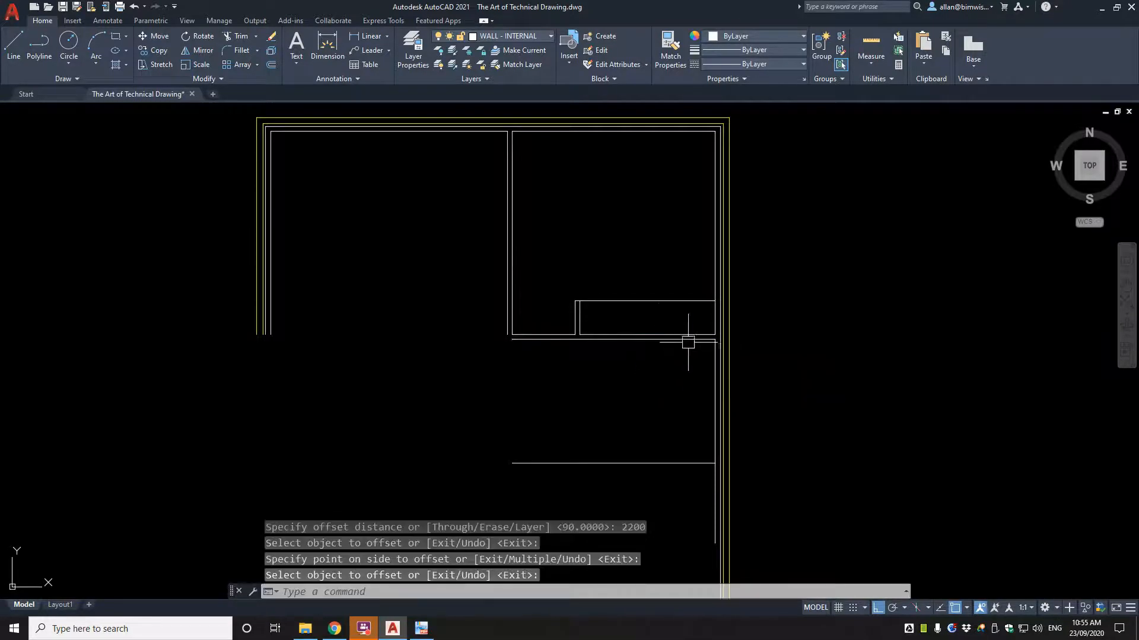
pyautogui.press('Return')
# - Check the properties of the wall line just beneath the bedroom and of the line offset below it
pyautogui.click(656, 339)
pyautogui.hotkey('ctrl', '1')
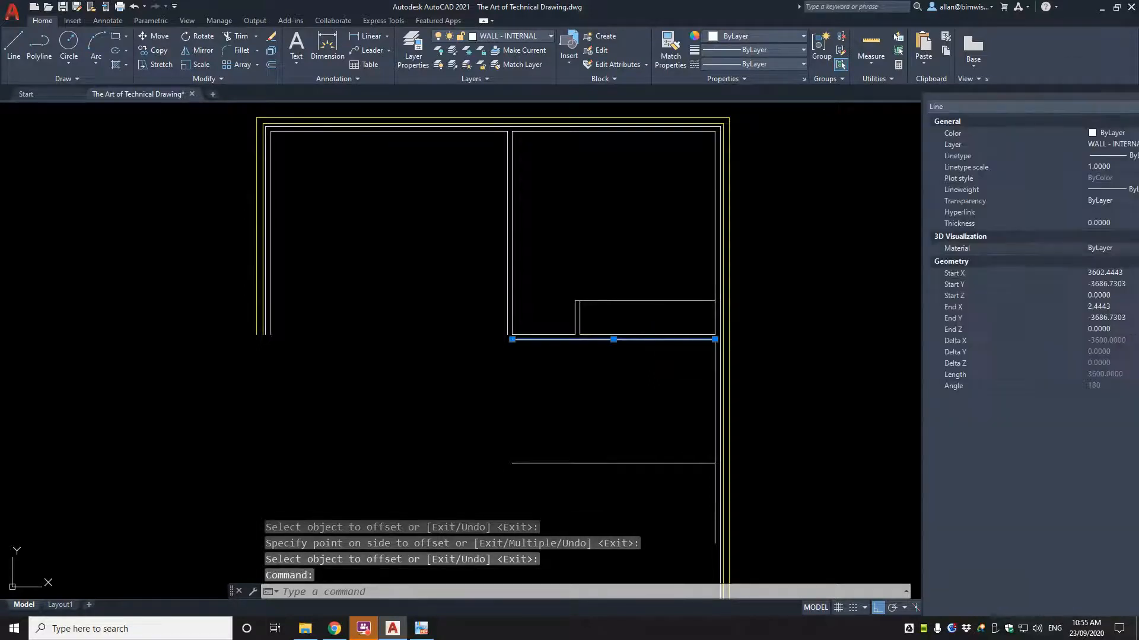
pyautogui.press('Escape')
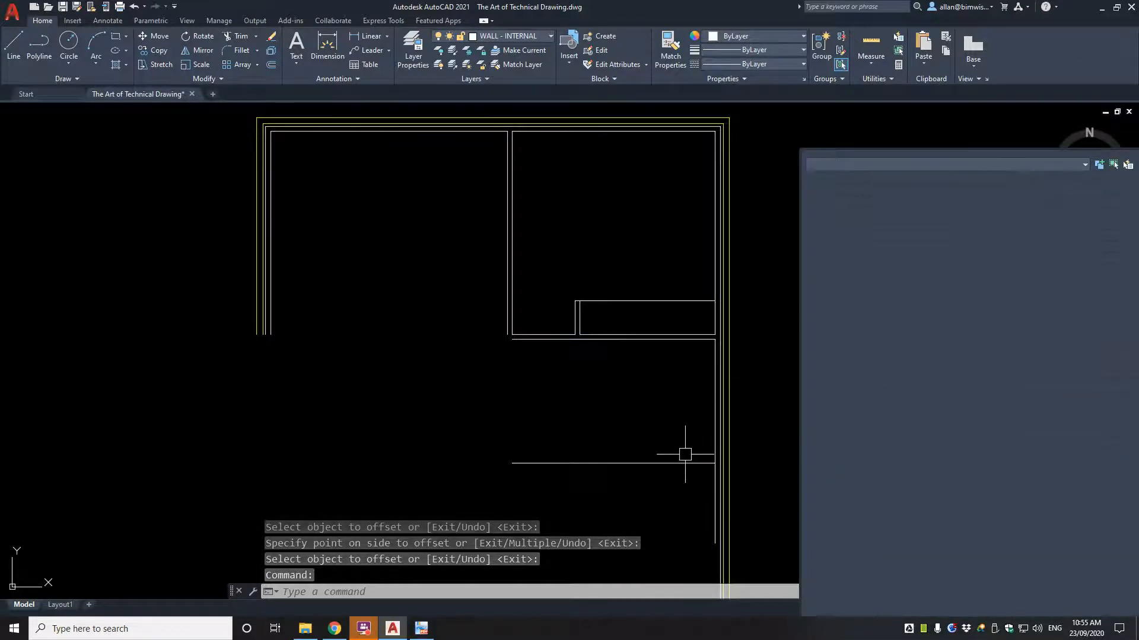
pyautogui.click(679, 463)
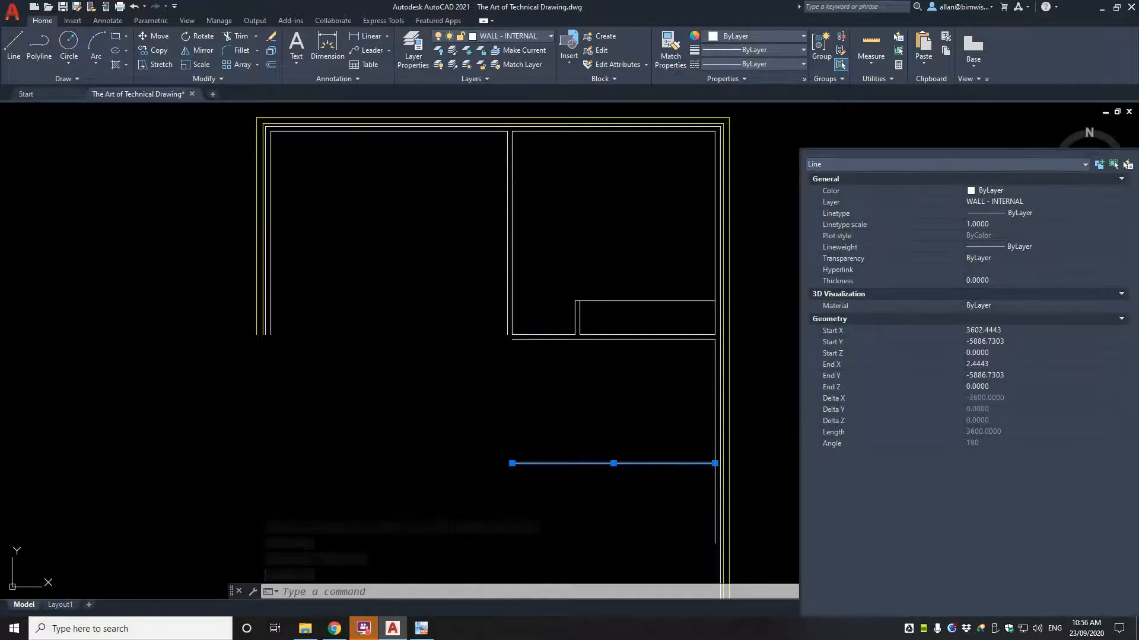
# - Offset the lower boundary line of the space beneath the bedroom 90 downward to form the internal wall
pyautogui.hotkey('ctrl', '1')
pyautogui.press('Escape')
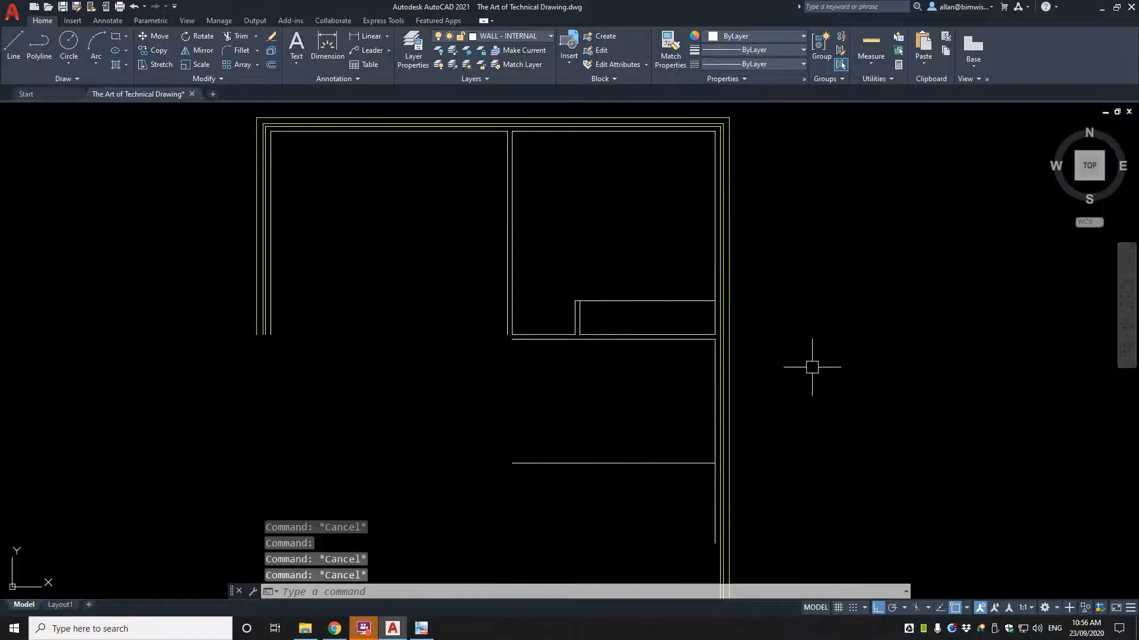
pyautogui.moveTo(763, 392); pyautogui.dragTo(781, 338, button='middle')
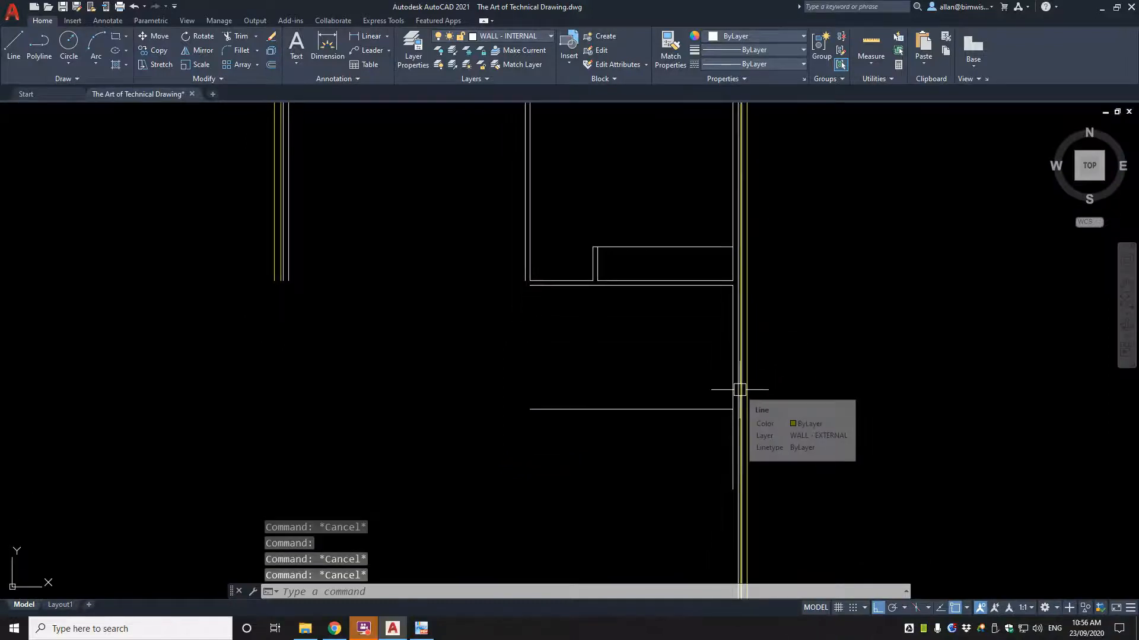
pyautogui.write('o')
pyautogui.press('Return')
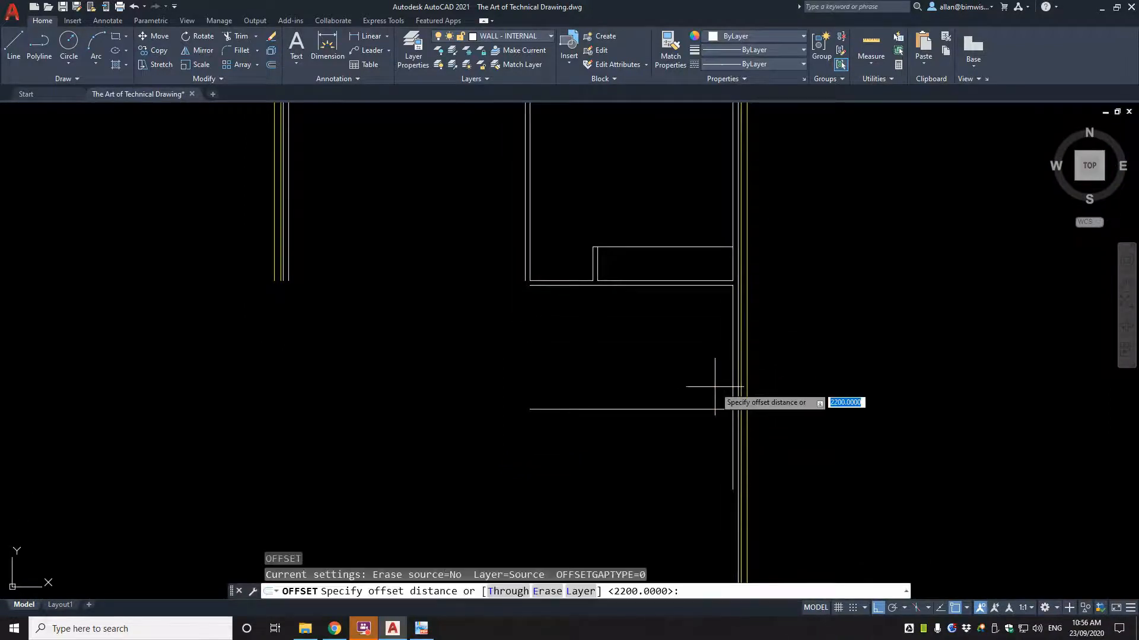
pyautogui.press('Return')
pyautogui.click(694, 410)
pyautogui.click(704, 430)
pyautogui.press('Return')
# - Trim the inner line of the right external wall between the two lines of the new internal wall
pyautogui.scroll(5, 724, 411)
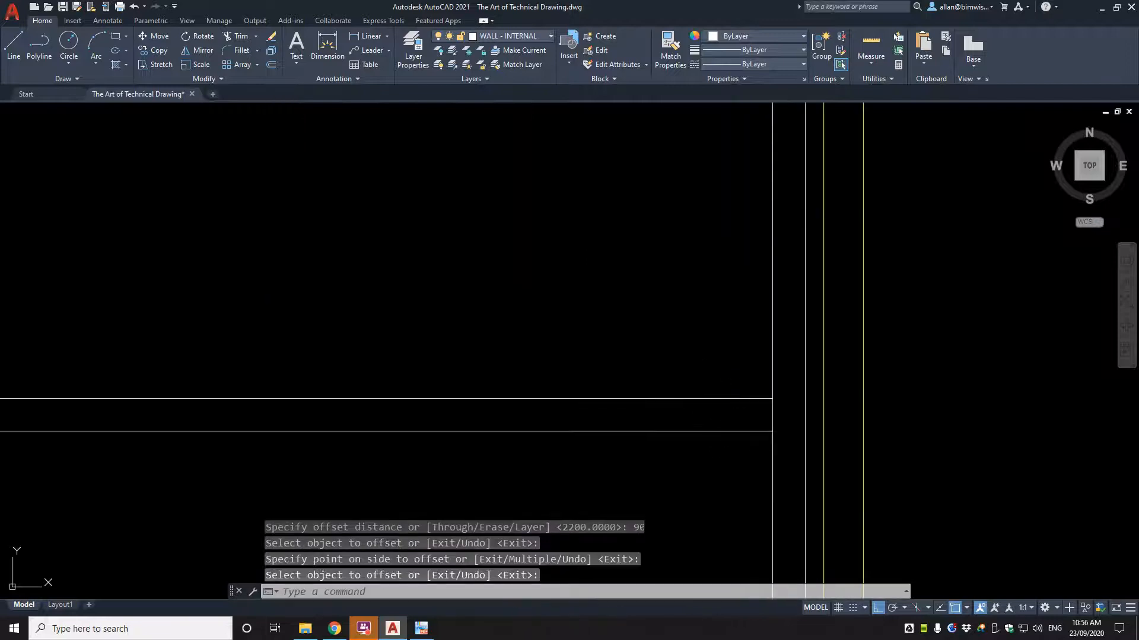
pyautogui.write('tr')
pyautogui.press('Return')
pyautogui.moveTo(762, 388); pyautogui.dragTo(753, 436)
pyautogui.press('Return')
pyautogui.click(771, 412)
pyautogui.press('Return')
pyautogui.scroll(-12, 729, 371)
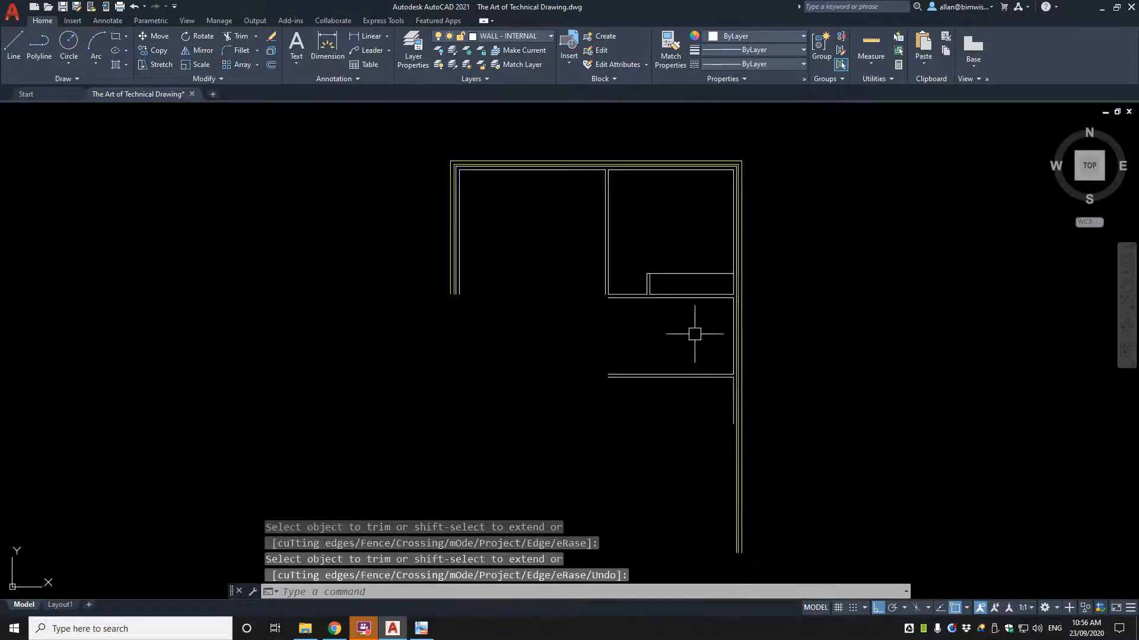
# - Copy the nib wall's two vertical lines straight down into the space beneath the bedroom
pyautogui.scroll(5, 693, 330)
pyautogui.scroll(-3, 744, 406)
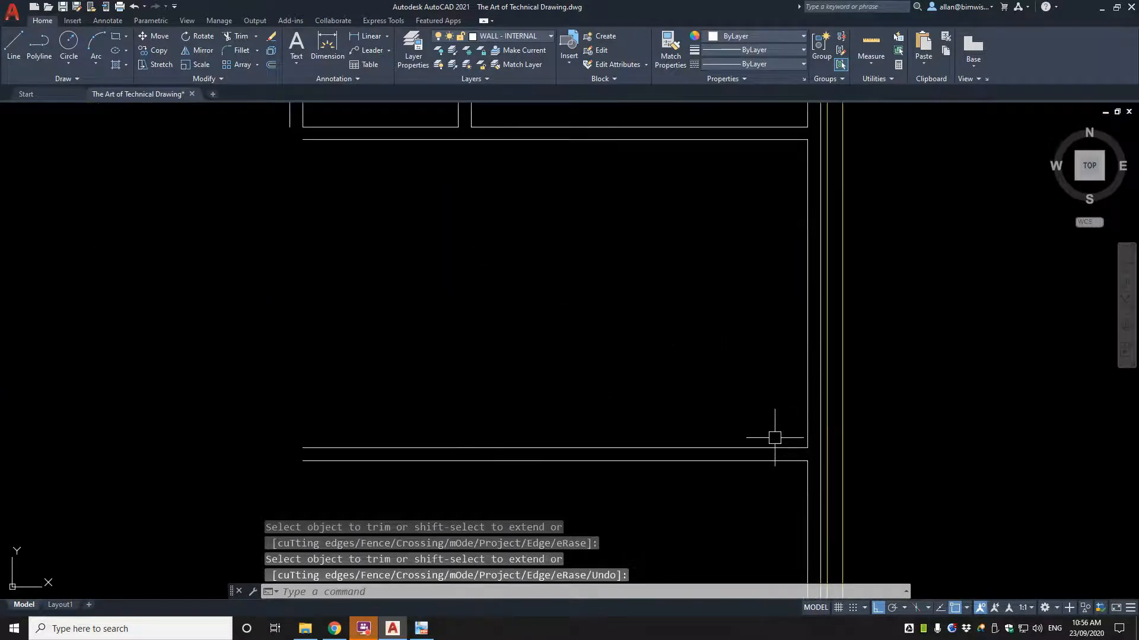
pyautogui.moveTo(753, 435); pyautogui.dragTo(783, 442, button='middle')
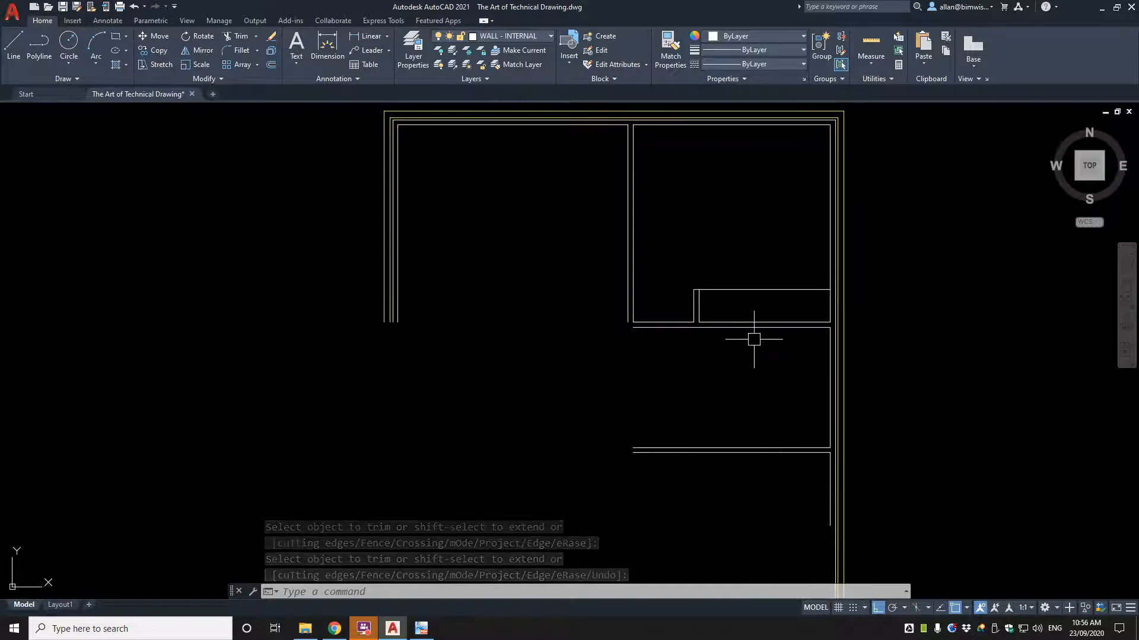
pyautogui.scroll(2, 755, 338)
pyautogui.write('co')
pyautogui.press('Return')
pyautogui.click(686, 288)
pyautogui.click(649, 292)
pyautogui.press('Return')
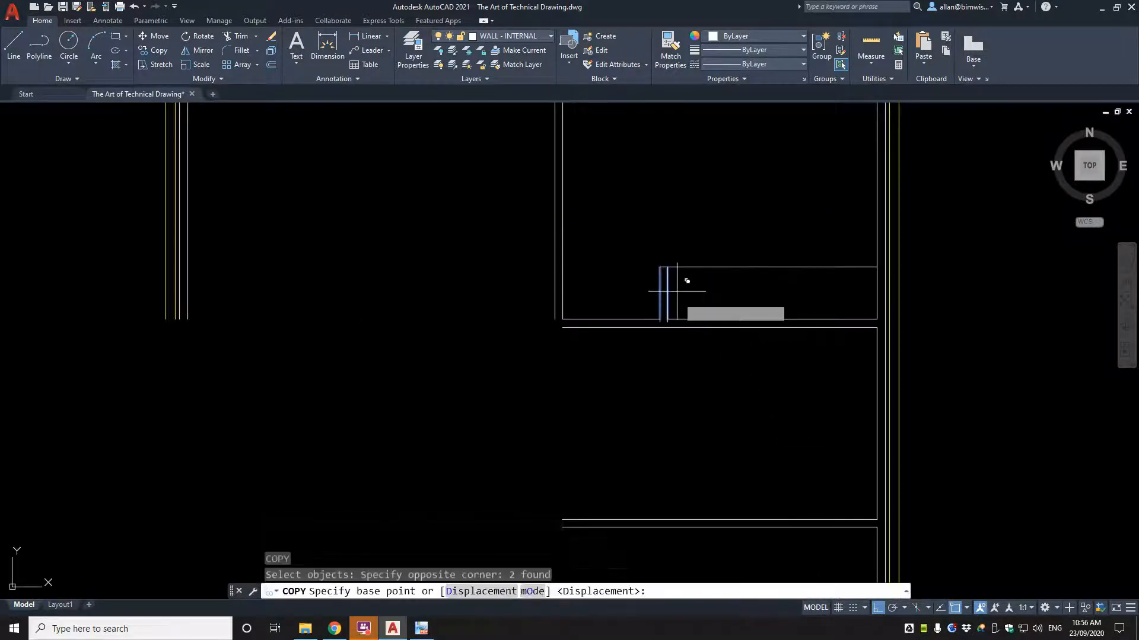
pyautogui.doubleClick(677, 288)
pyautogui.press('Return')
# - Extend the two copied wall lines up to the wall line just beneath the bedroom
pyautogui.write('ex')
pyautogui.press('Return')
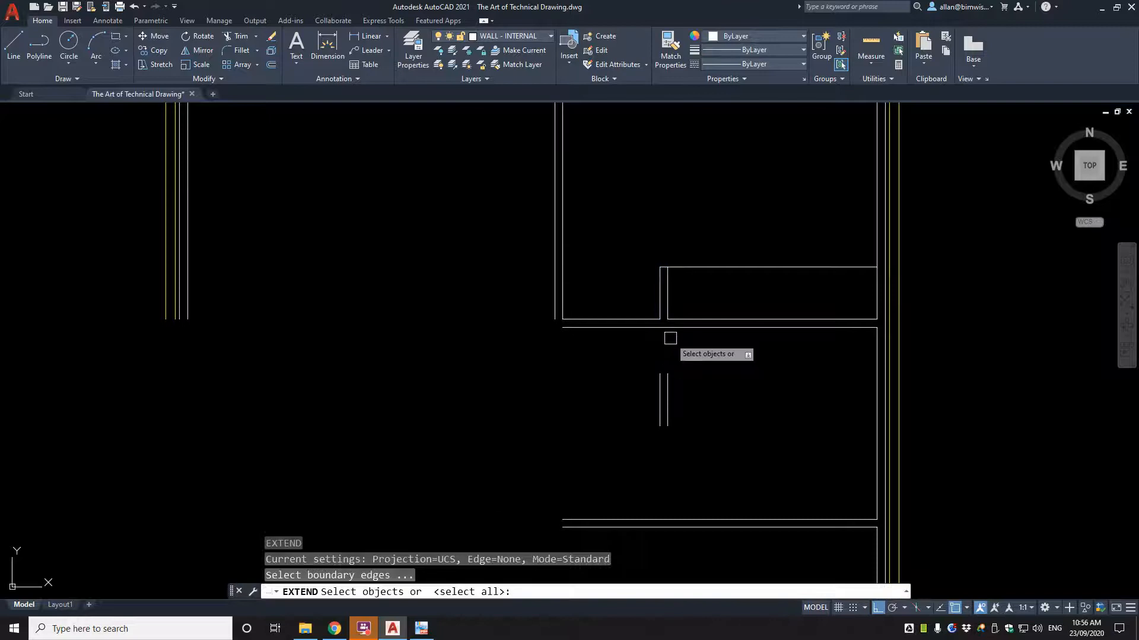
pyautogui.click(673, 327)
pyautogui.press('Return')
pyautogui.click(681, 367)
pyautogui.click(650, 391)
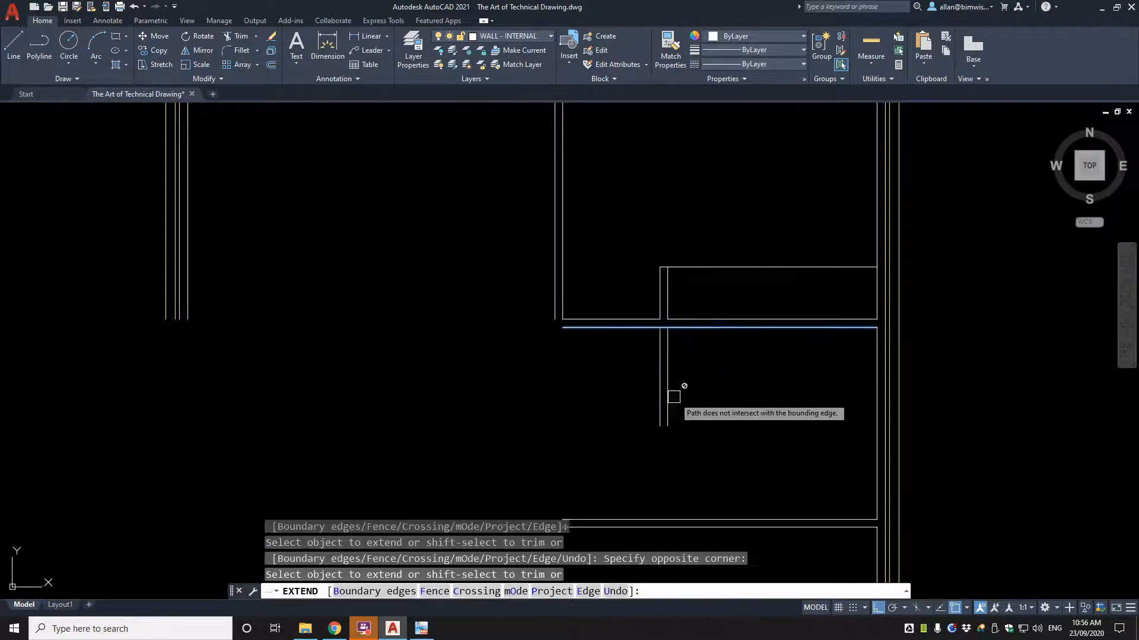
# - Try to extend the two copied wall lines down to the lower internal wall, and undo both extensions
pyautogui.write('ex')
pyautogui.press('Return')
pyautogui.click(663, 520)
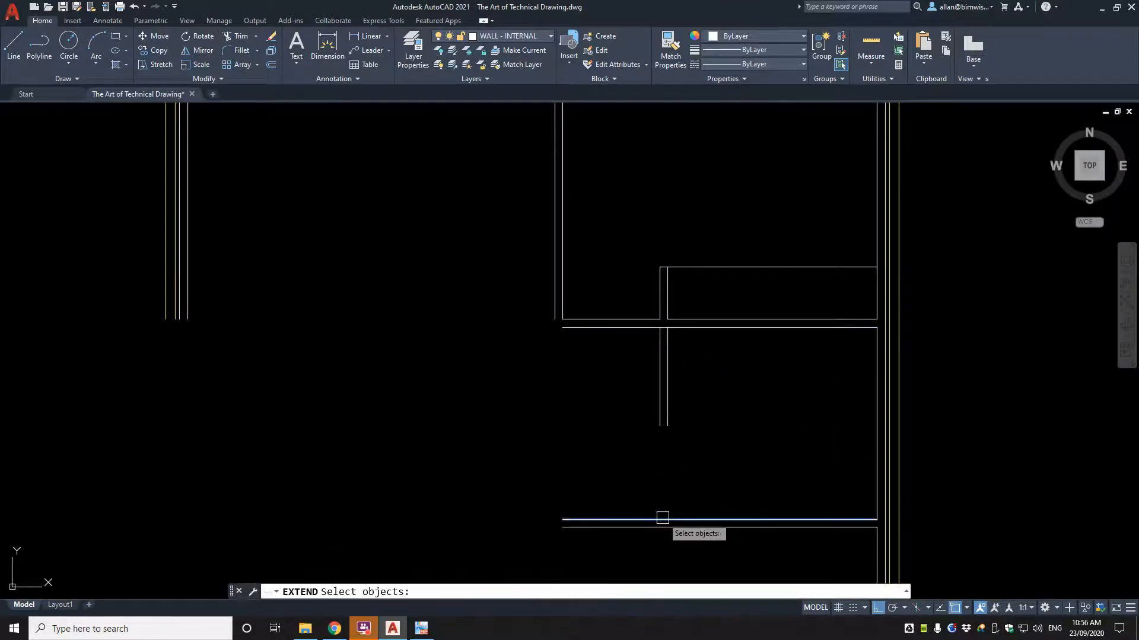
pyautogui.press('Return')
pyautogui.click(686, 435)
pyautogui.click(649, 415)
pyautogui.press('Return')
pyautogui.hotkey('ctrl', 'z')
pyautogui.hotkey('ctrl', 'z')
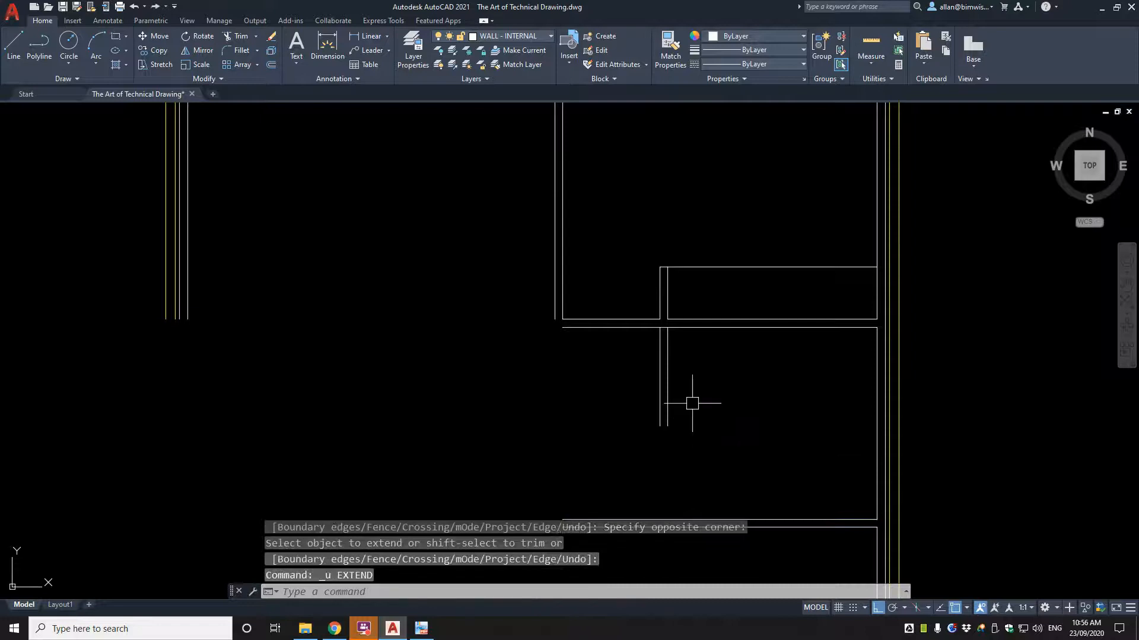
# - Extend the copied wall lines up to the bedroom wall once more and undo that extension
pyautogui.press('Return')
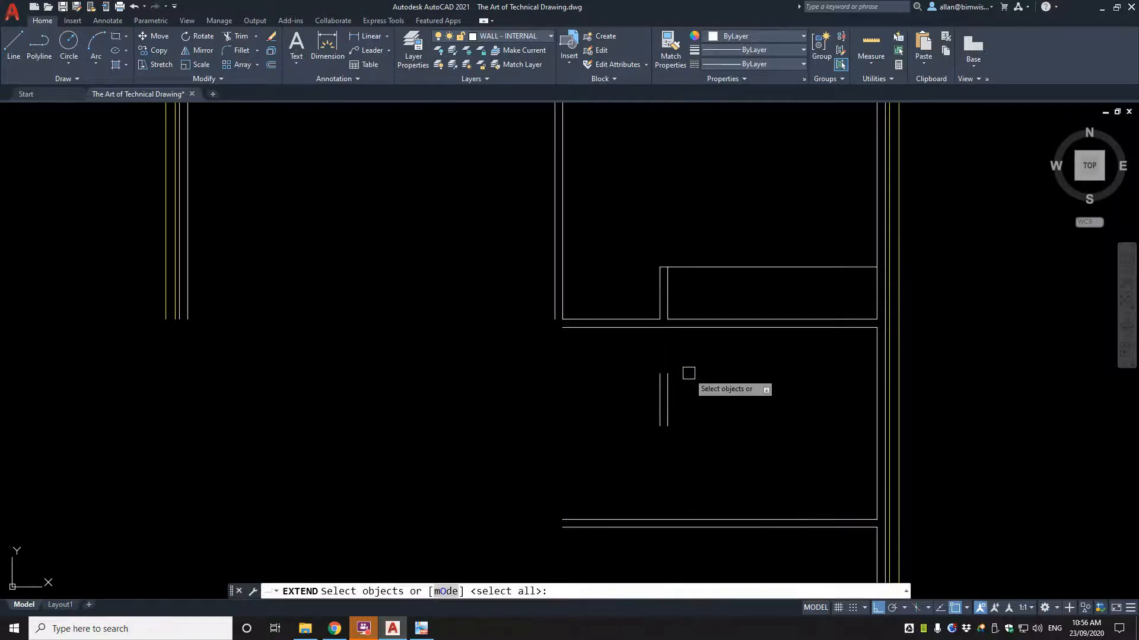
pyautogui.click(680, 328)
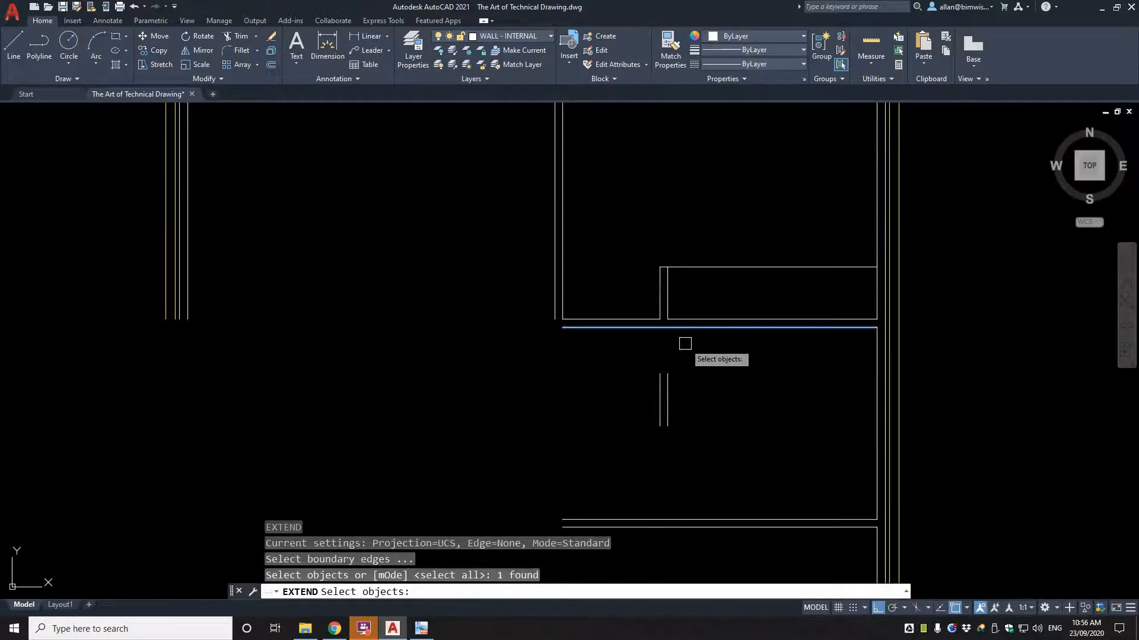
pyautogui.press('Return')
pyautogui.click(686, 371)
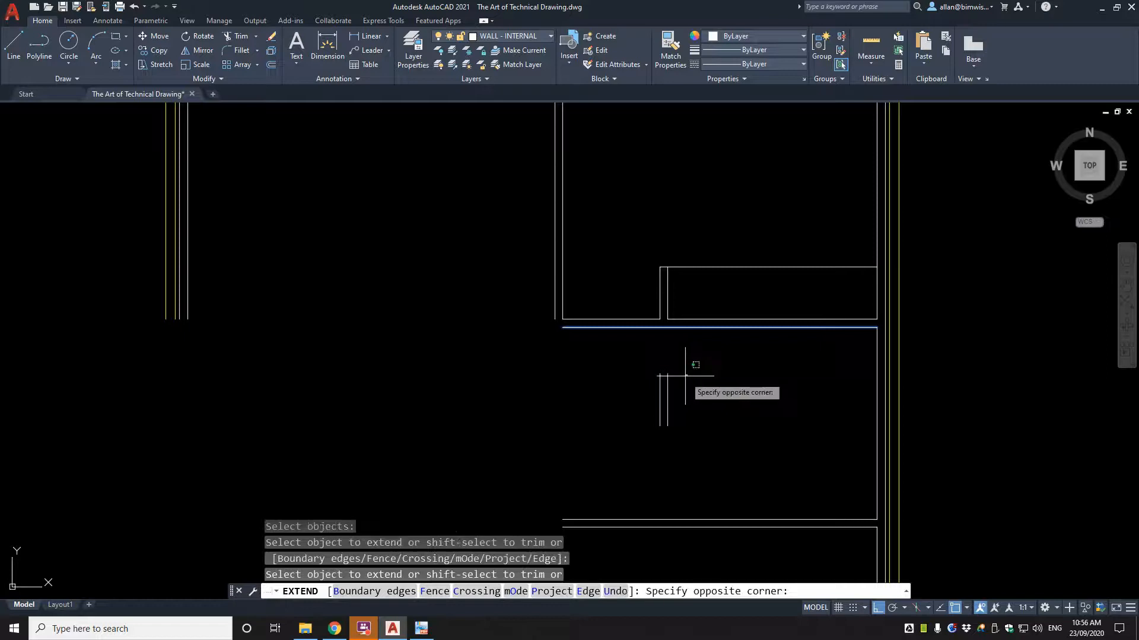
pyautogui.click(652, 393)
pyautogui.hotkey('ctrl', 'z')
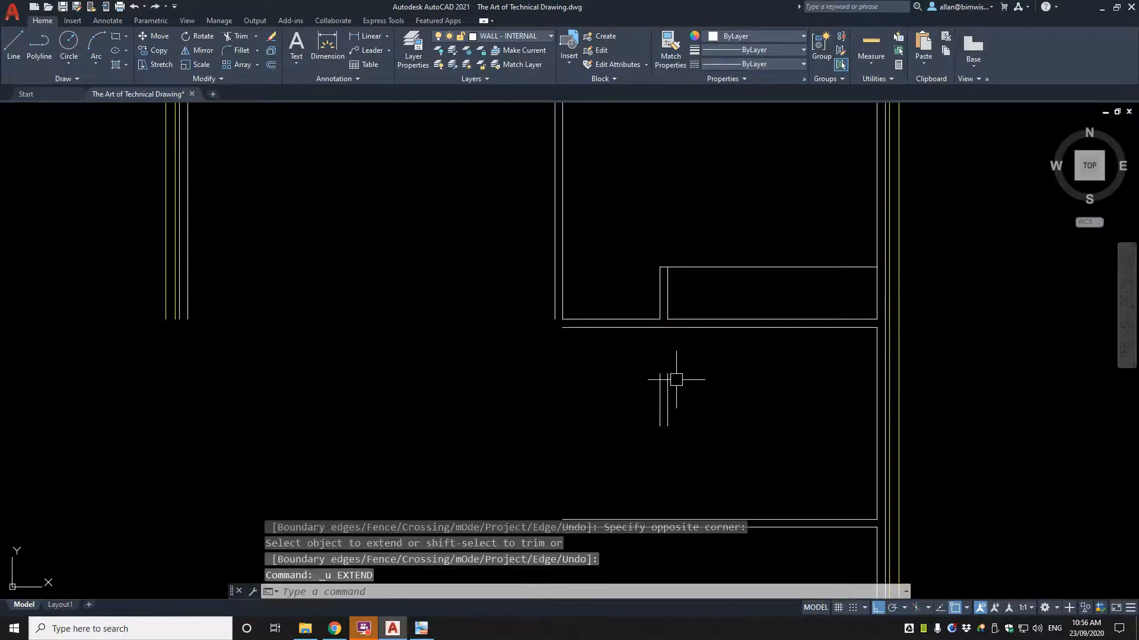
pyautogui.press('Escape')
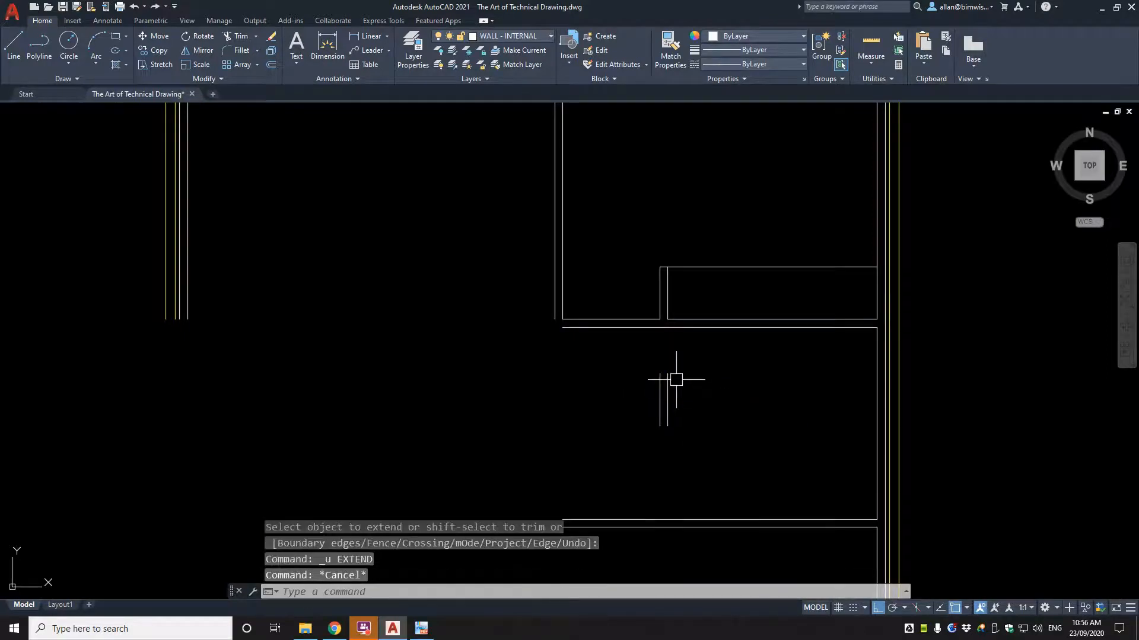
pyautogui.press('Escape')
# - Set the Extend command's mode to Quick
pyautogui.write('exten')
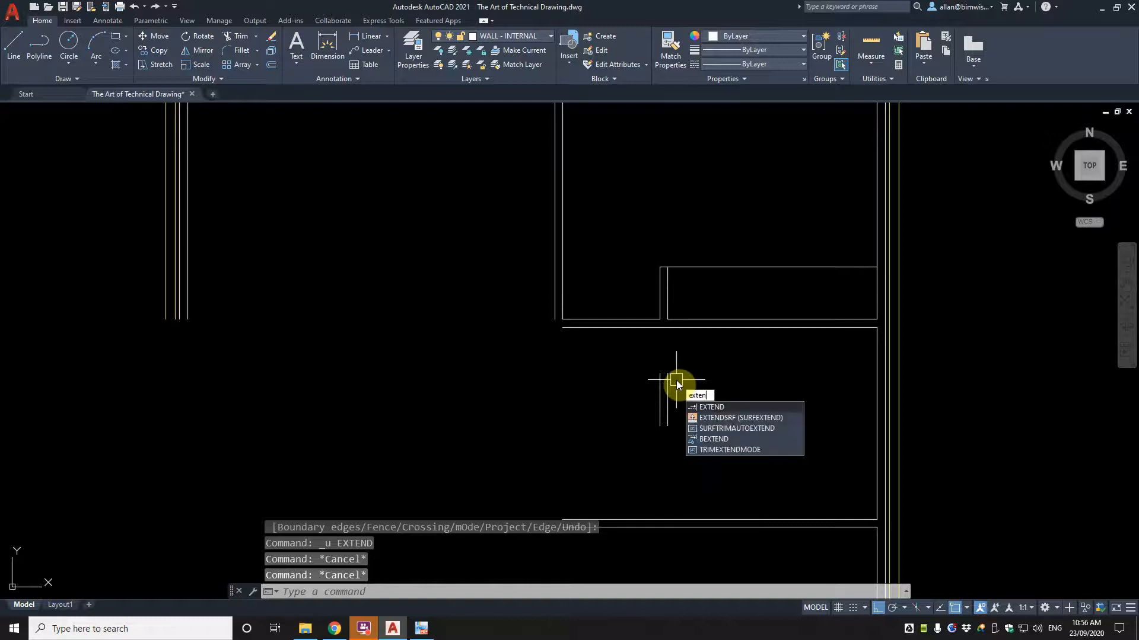
pyautogui.press('Return')
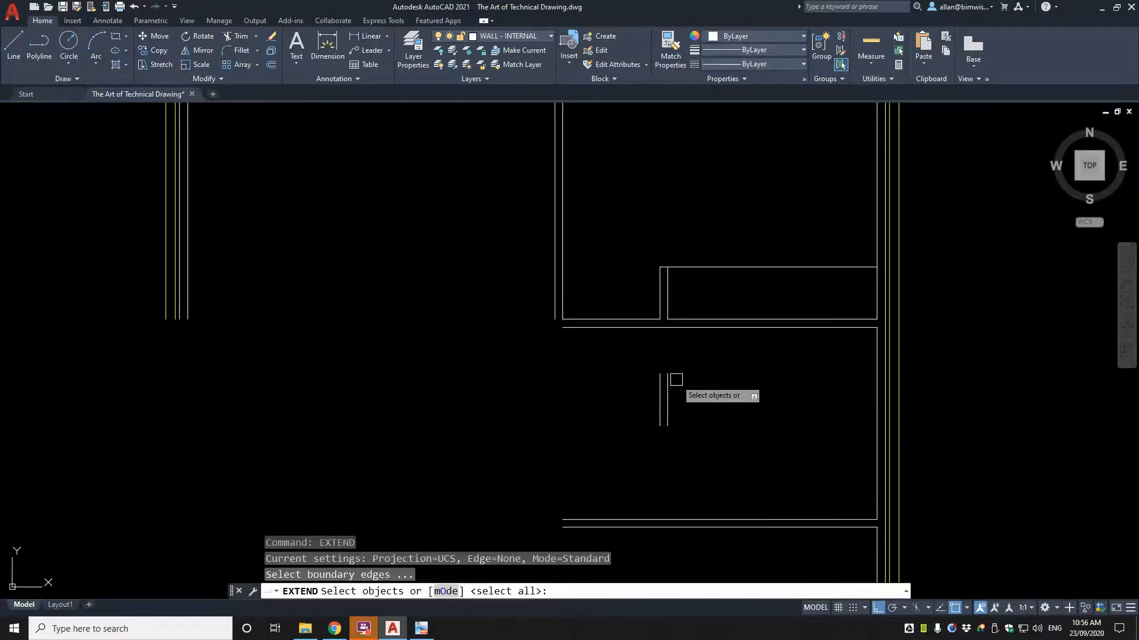
pyautogui.write('o')
pyautogui.press('Return')
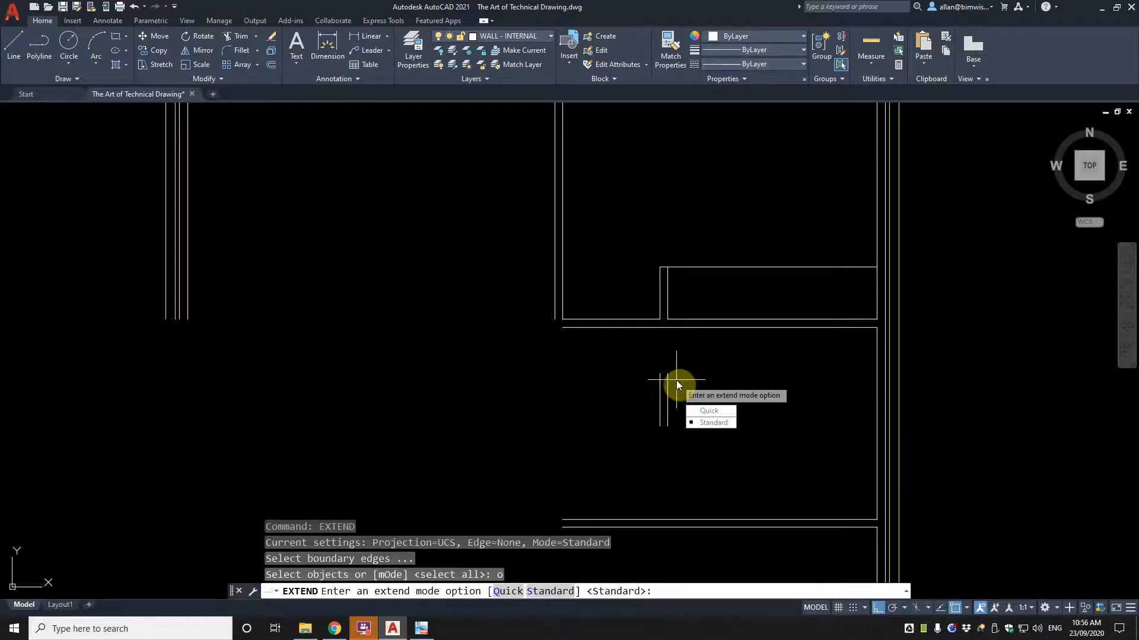
pyautogui.write('q')
pyautogui.press('Return')
pyautogui.press('Escape')
# - Extend the two copied wall lines up to the wall beneath the bedroom and down to the lower internal wall
pyautogui.write('ex')
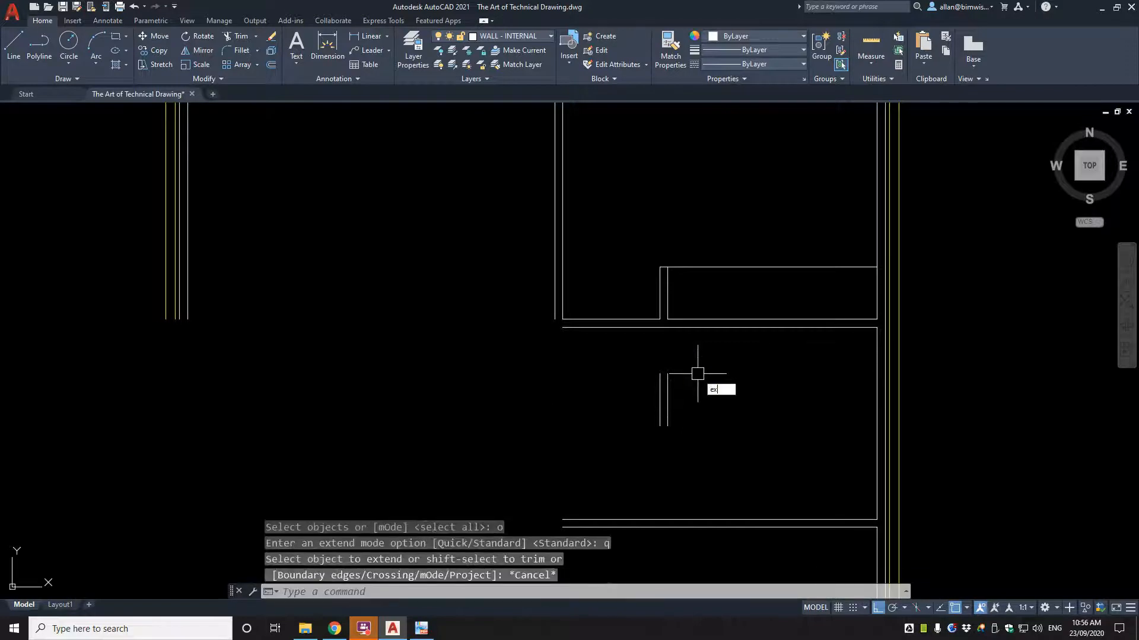
pyautogui.press('Escape')
pyautogui.press('Escape')
pyautogui.write('ex')
pyautogui.press('Return')
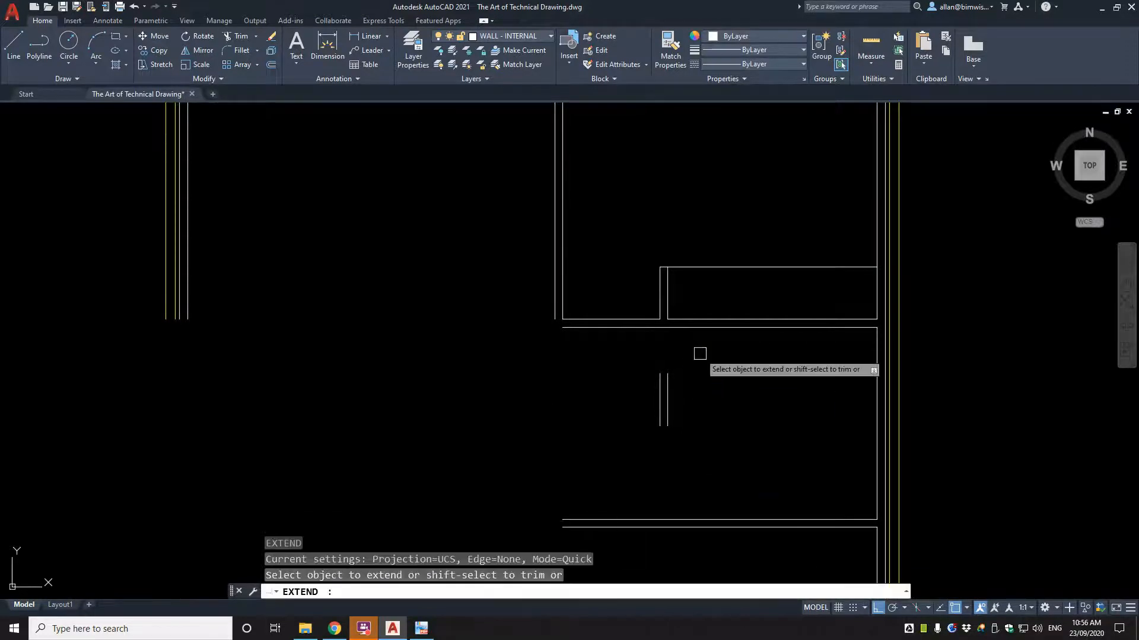
pyautogui.click(666, 371)
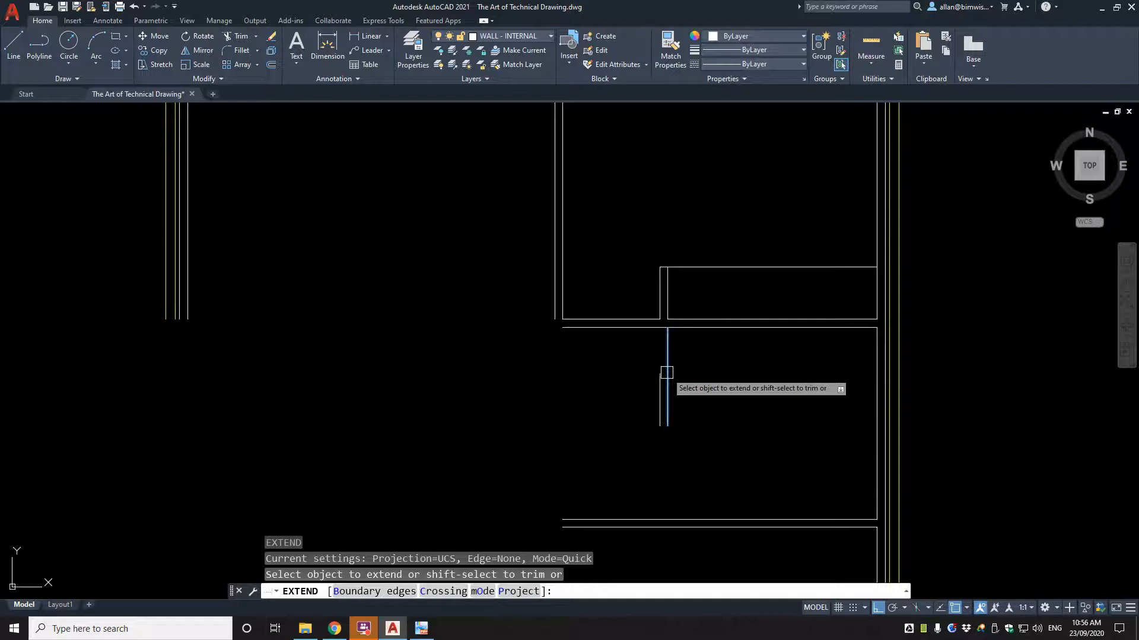
pyautogui.click(668, 411)
pyautogui.press('Return')
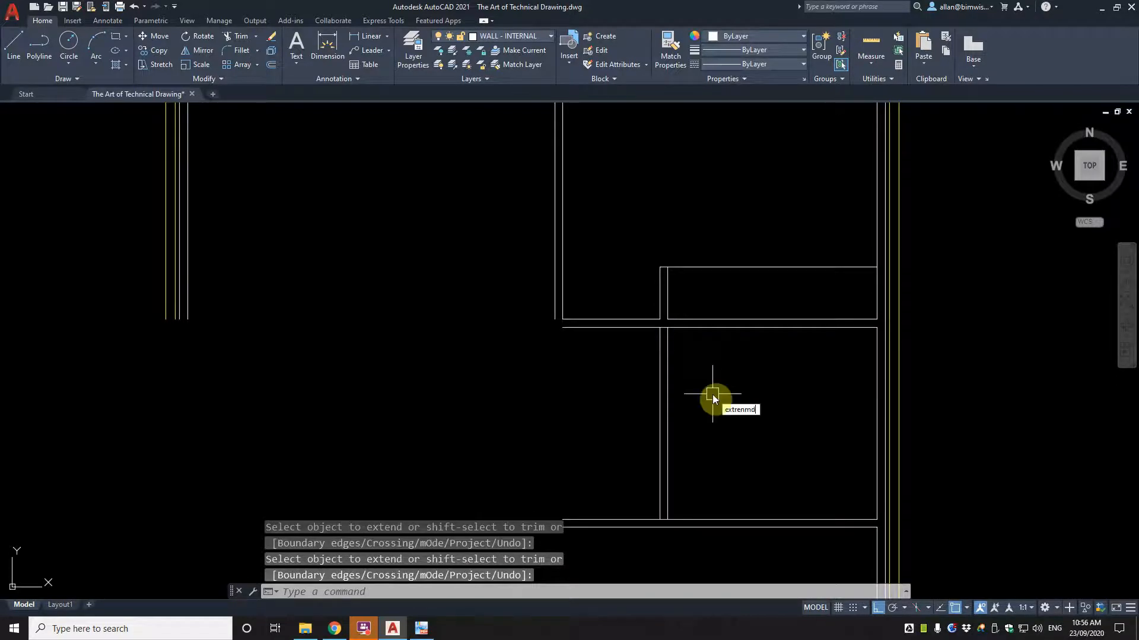
# - Set the Extend command's mode back to Standard
pyautogui.write('extrenmd')
pyautogui.press('Return')
pyautogui.press('Escape')
pyautogui.write('exten')
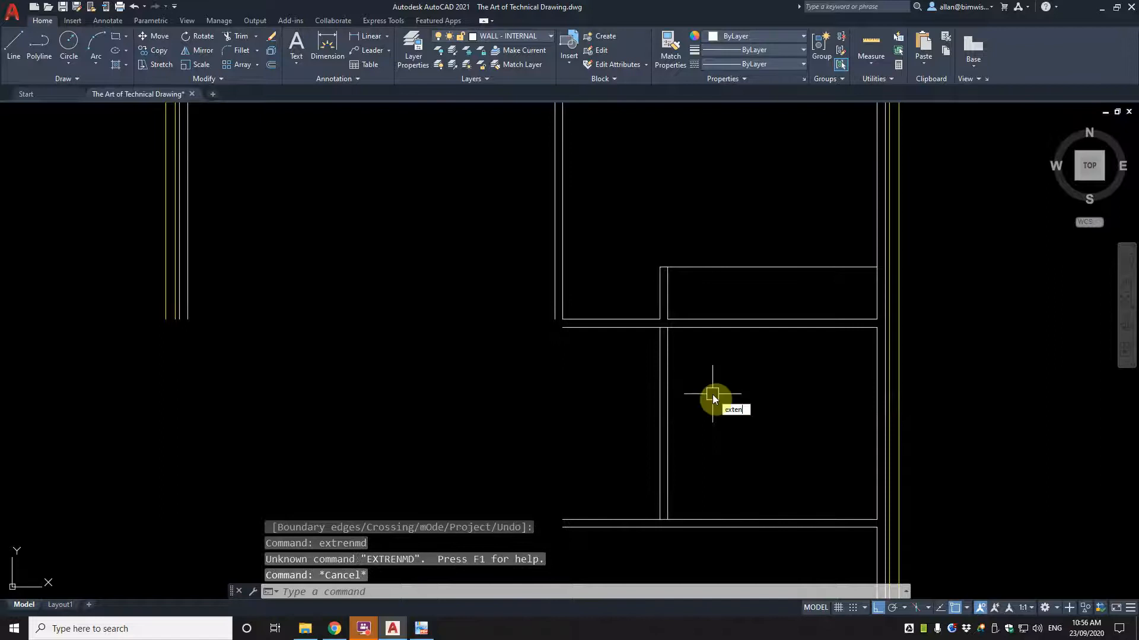
pyautogui.write('d')
pyautogui.press('Return')
pyautogui.write('o')
pyautogui.press('Return')
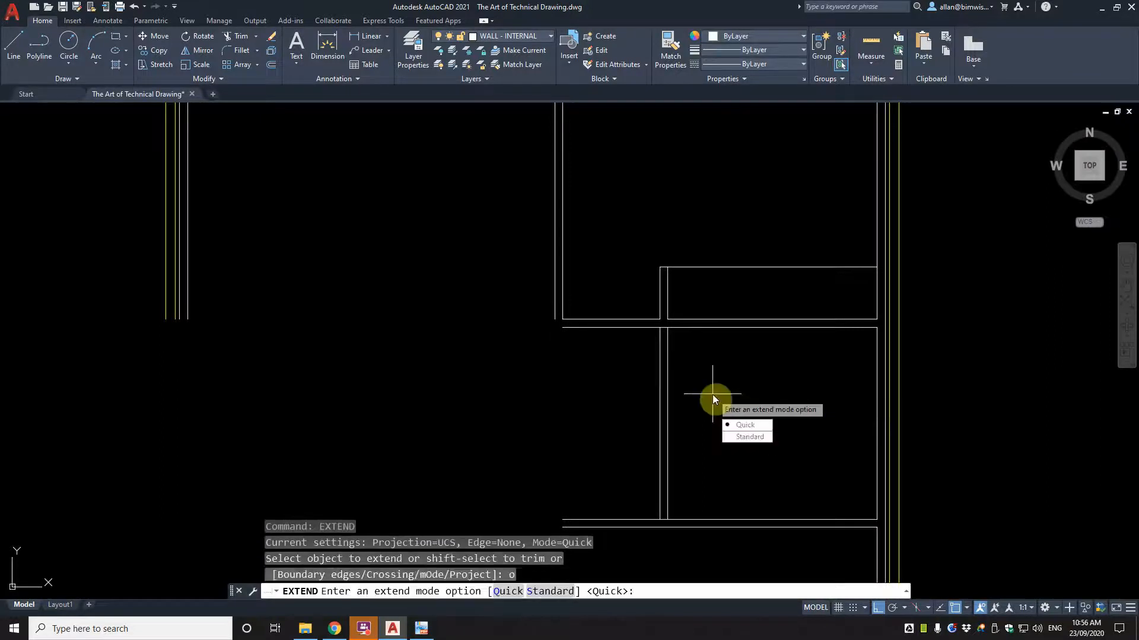
pyautogui.write('s')
pyautogui.press('Return')
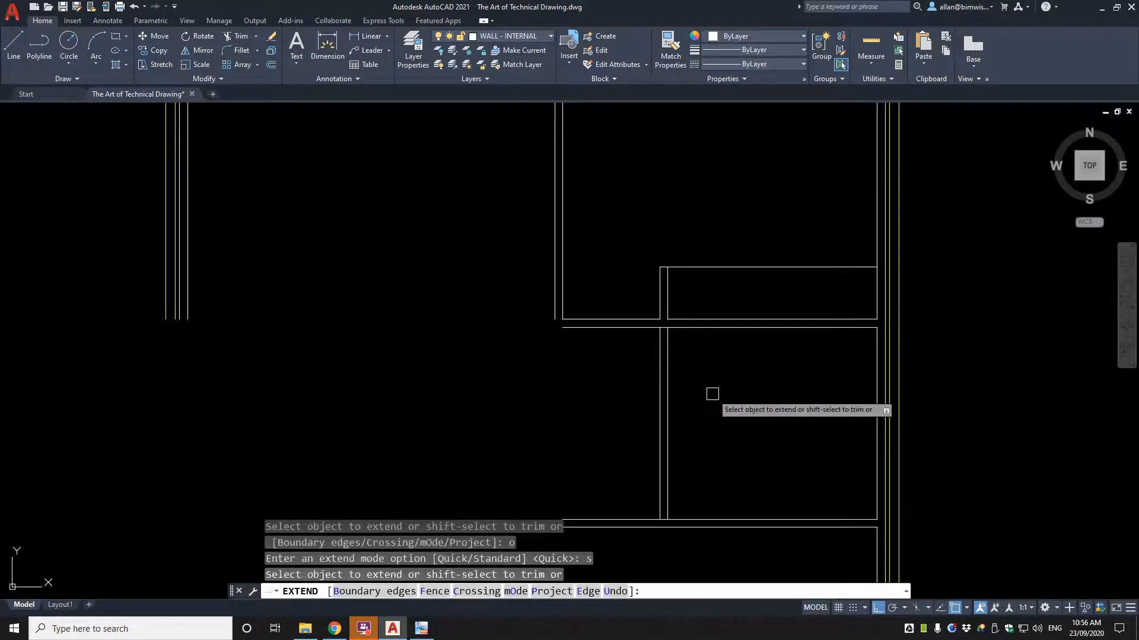
pyautogui.press('Escape')
# - Trim the wall line just beneath the bedroom between the two extended vertical wall lines
pyautogui.press('Return')
pyautogui.click(706, 364)
pyautogui.click(648, 354)
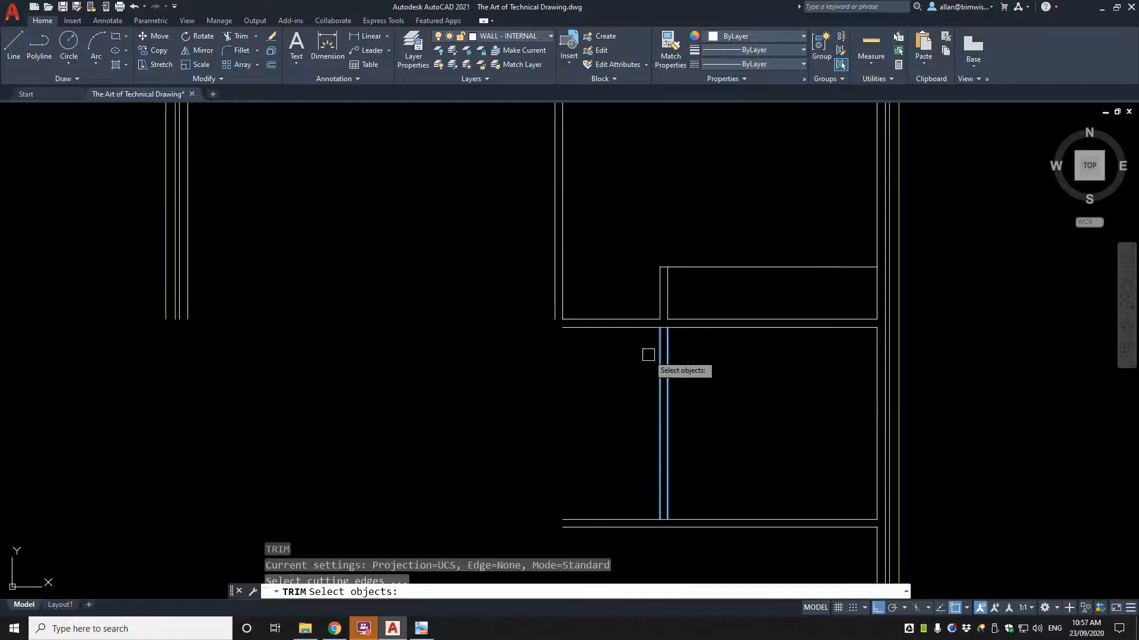
pyautogui.press('Return')
pyautogui.scroll(4, 658, 335)
pyautogui.click(679, 309)
# - Trim the lower internal wall's upper line between the two vertical wall lines
pyautogui.scroll(-4, 678, 313)
pyautogui.moveTo(679, 318); pyautogui.dragTo(662, 236, button='middle')
pyautogui.scroll(4, 663, 399)
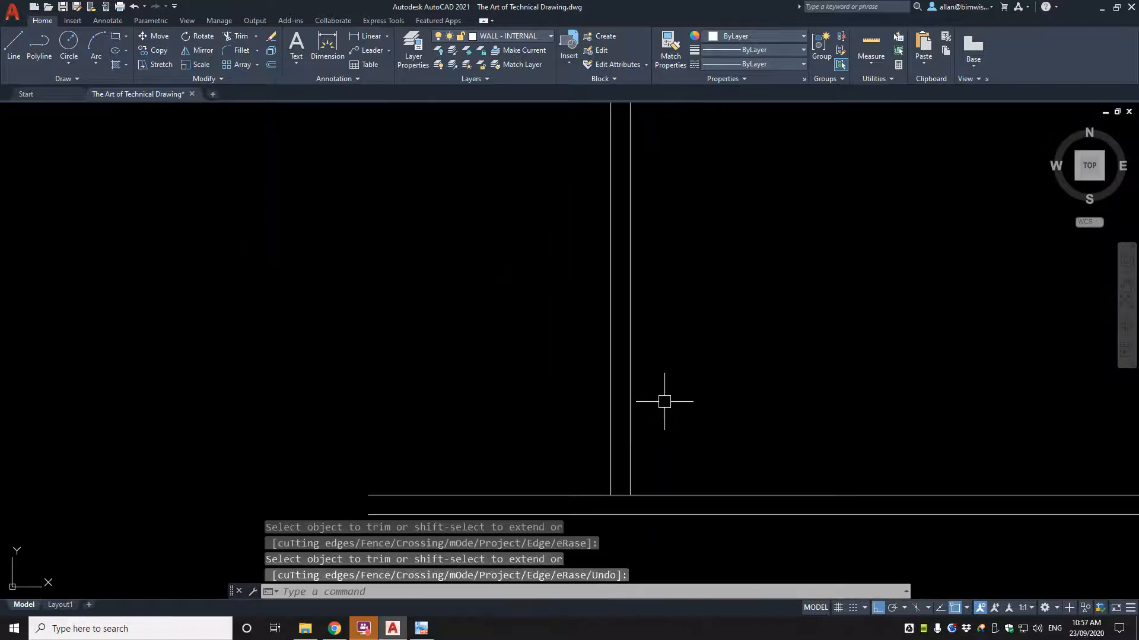
pyautogui.press('Return')
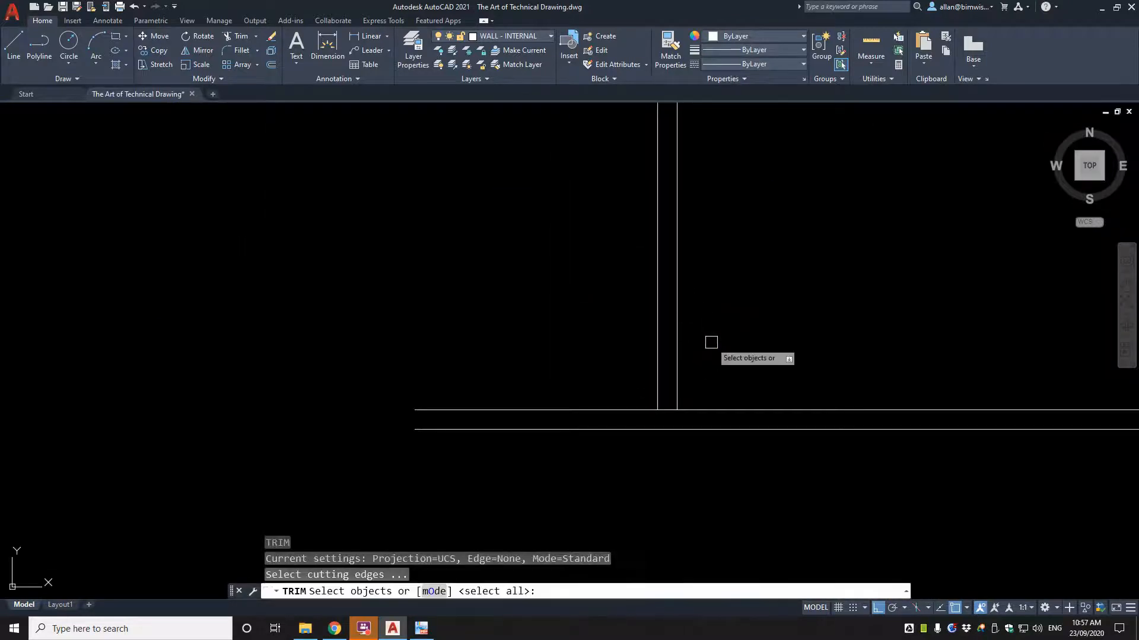
pyautogui.click(711, 341)
pyautogui.click(633, 350)
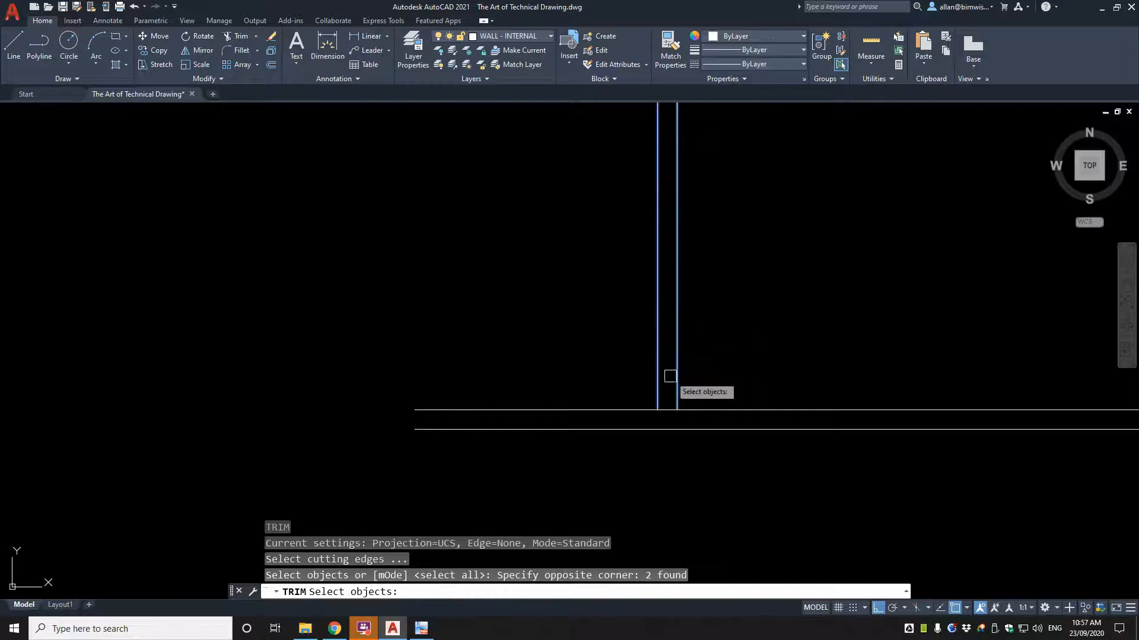
pyautogui.press('Return')
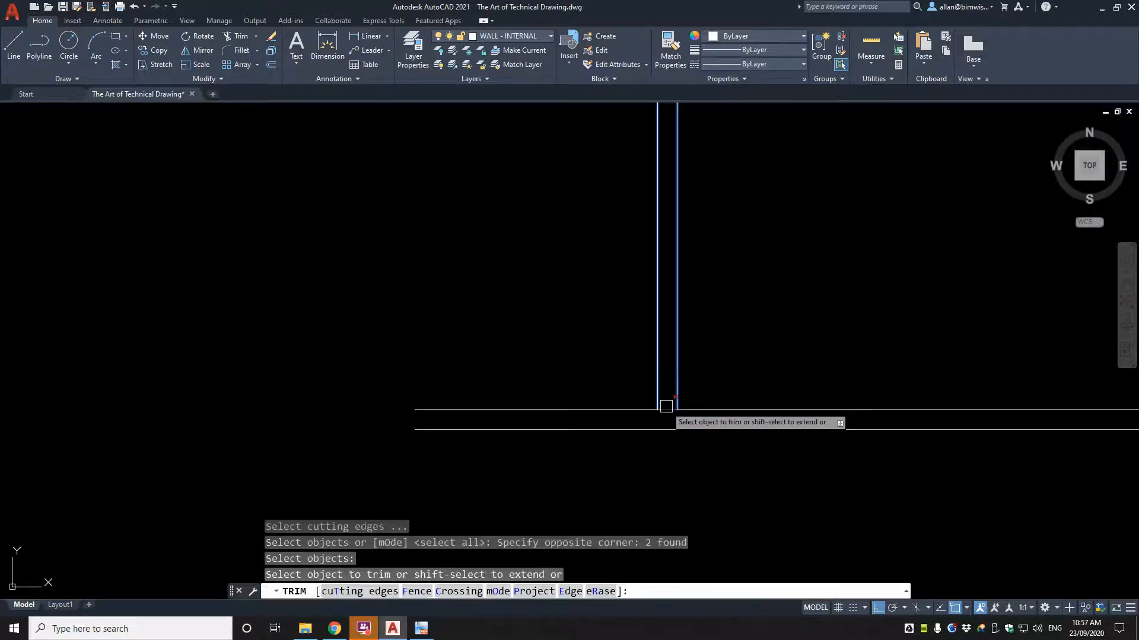
pyautogui.click(667, 410)
pyautogui.press('Return')
pyautogui.scroll(-8, 675, 377)
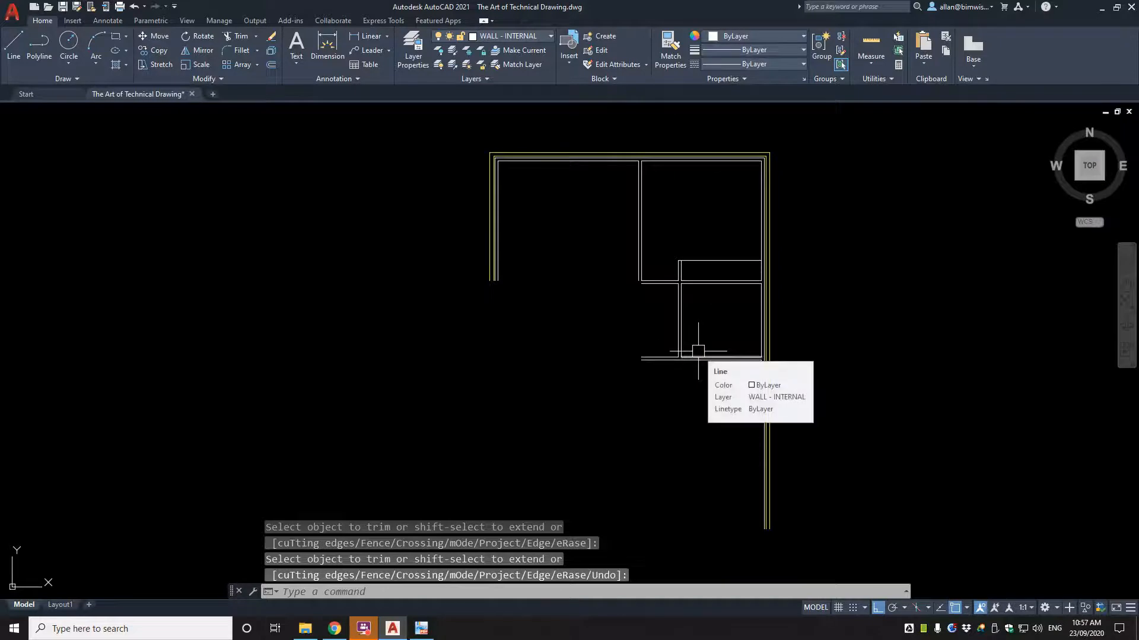
pyautogui.scroll(5, 719, 312)
pyautogui.scroll(-5, 779, 281)
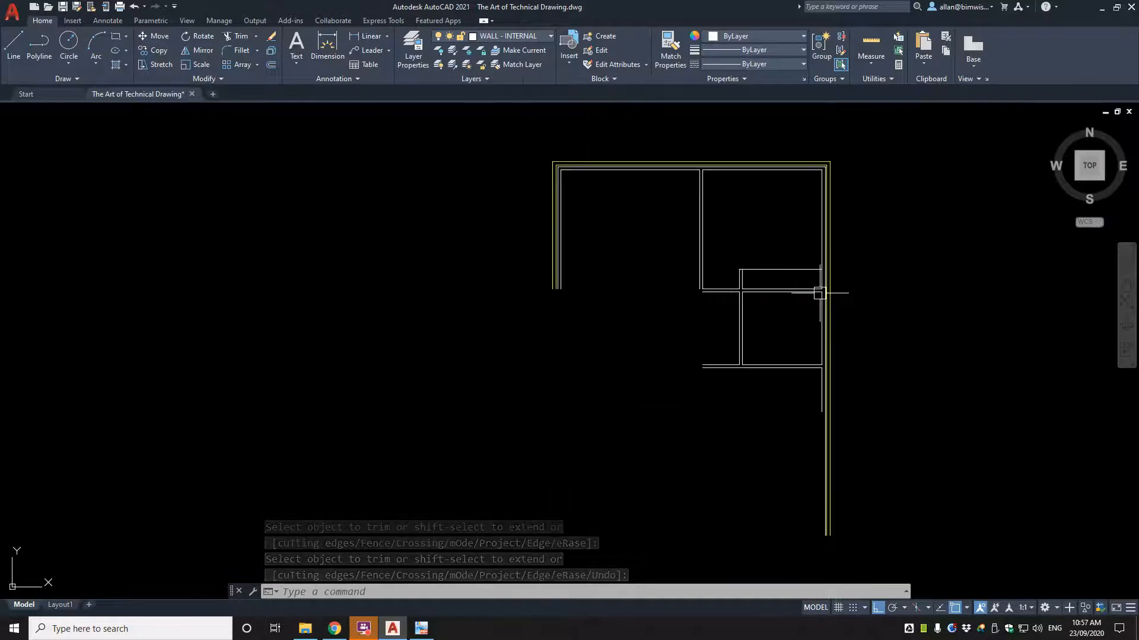
pyautogui.scroll(4, 819, 293)
pyautogui.press('Escape')
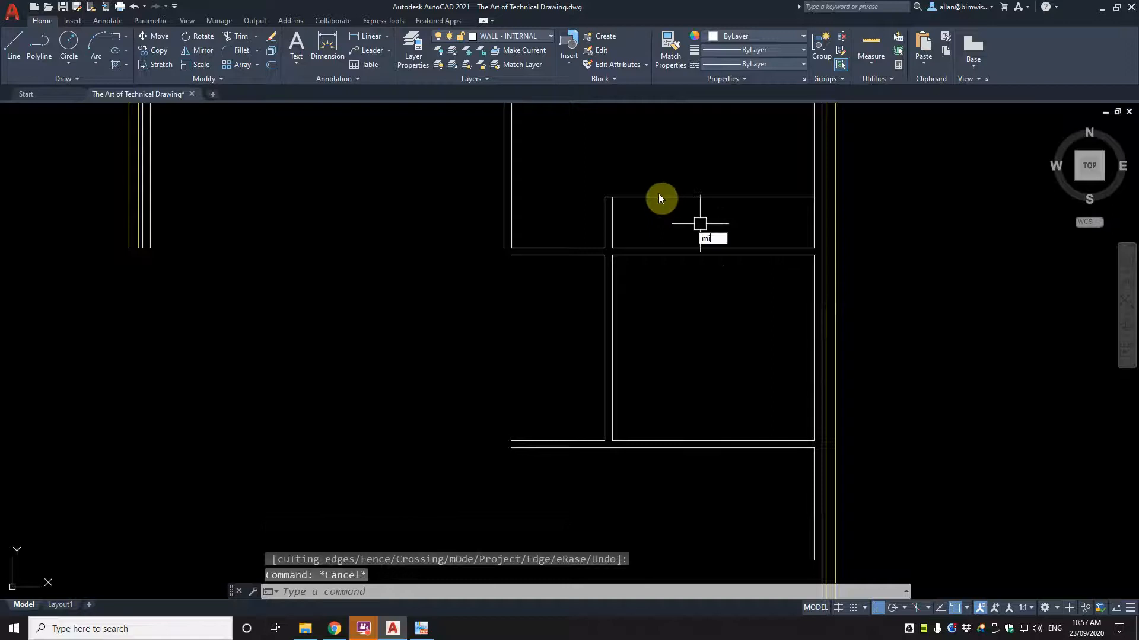
pyautogui.press('Escape')
pyautogui.press('Escape')
pyautogui.write('mi')
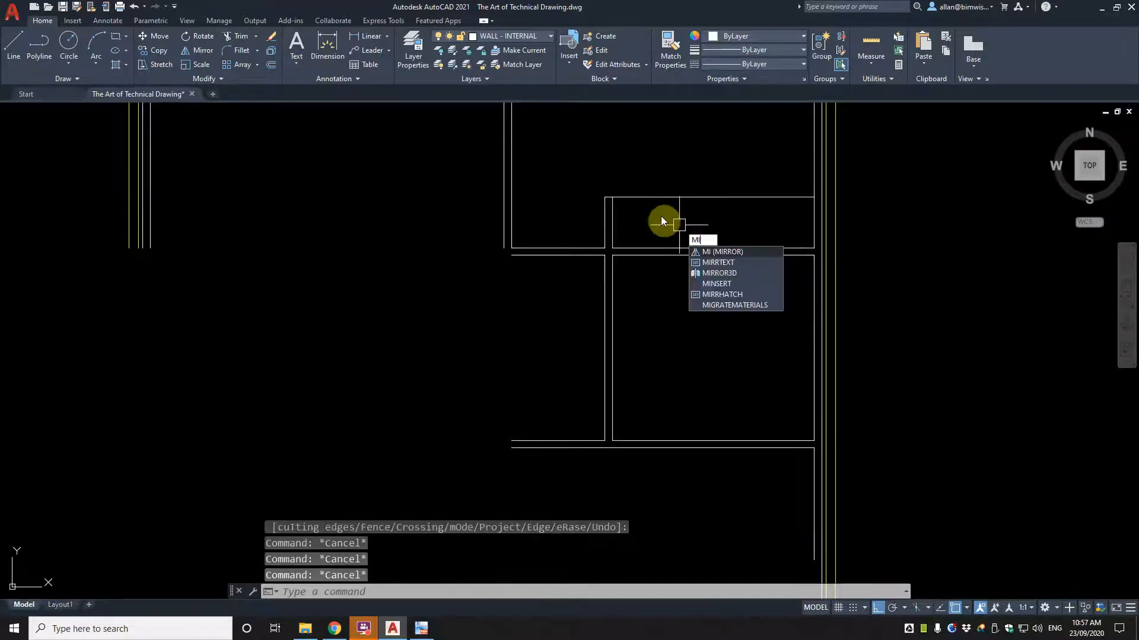
pyautogui.click(718, 253)
pyautogui.click(588, 211)
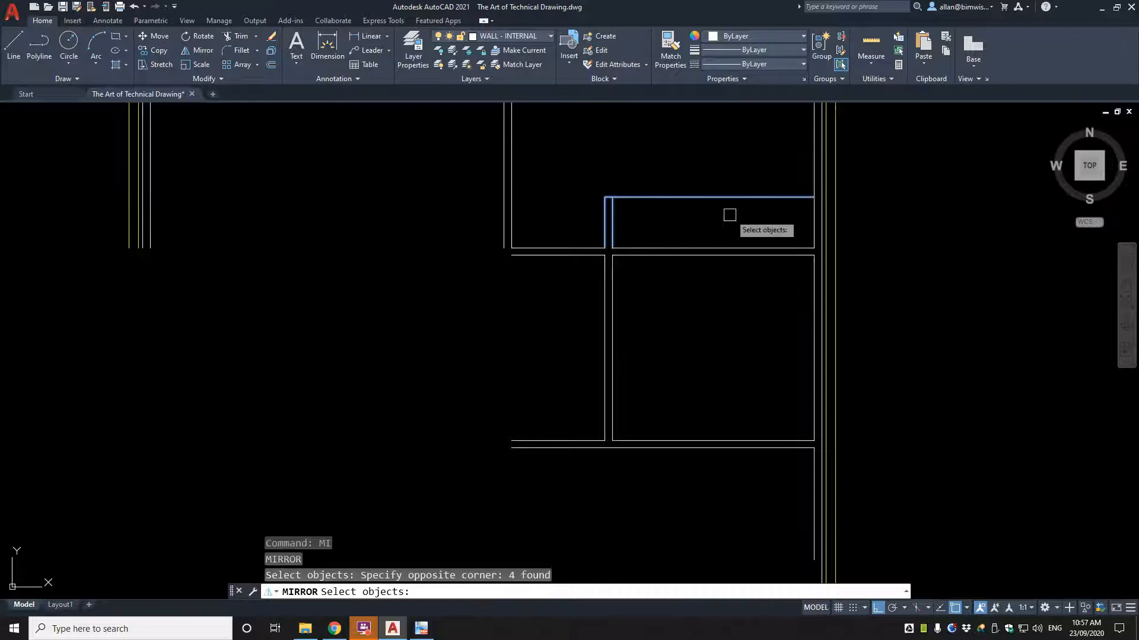
pyautogui.press('Return')
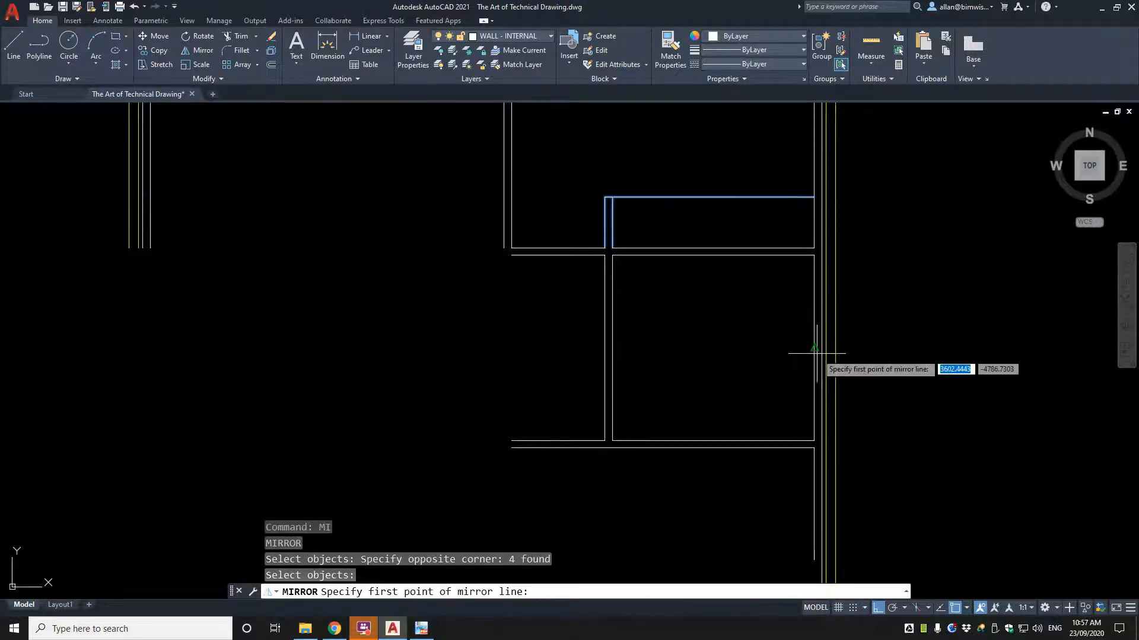
pyautogui.scroll(5, 818, 350)
pyautogui.scroll(-5, 803, 340)
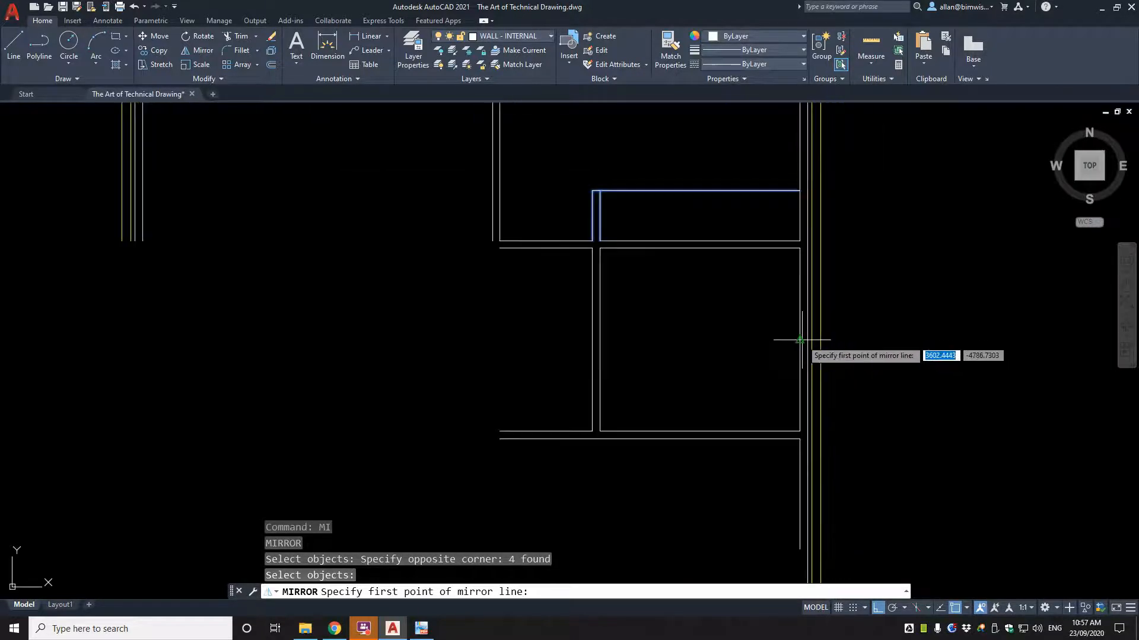
pyautogui.click(800, 340)
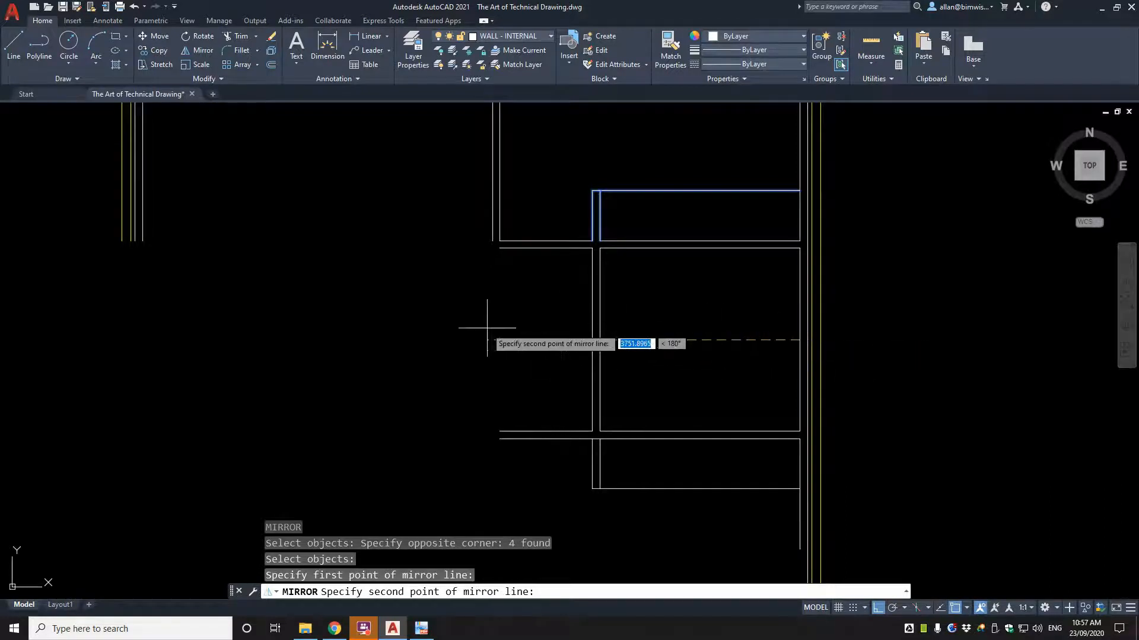
pyautogui.click(424, 336)
pyautogui.scroll(5, 615, 472)
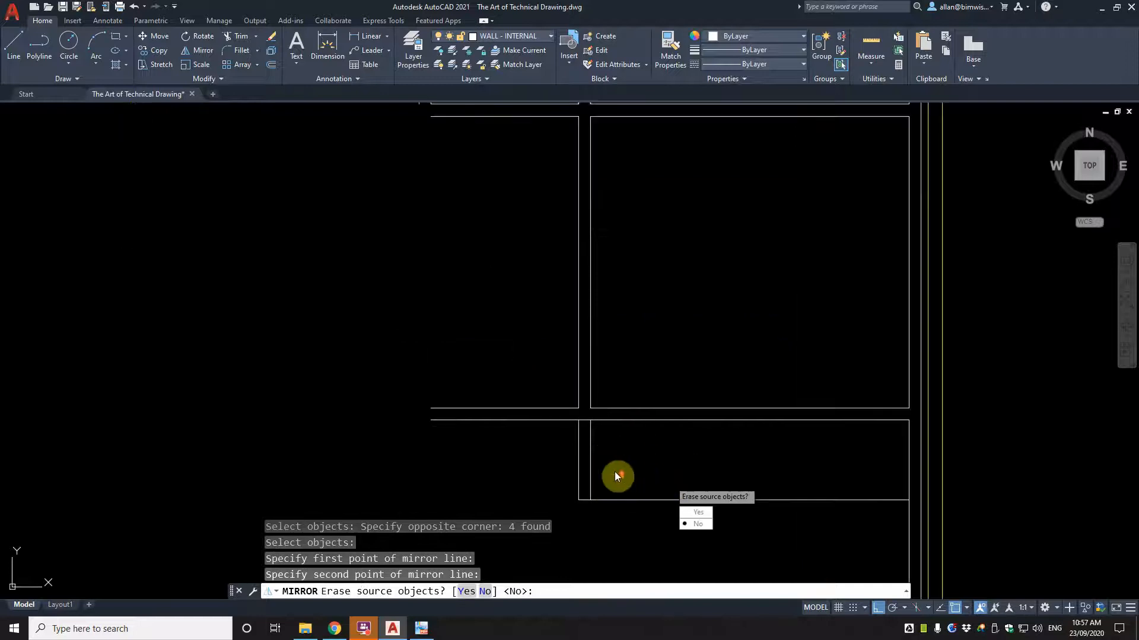
pyautogui.press('Escape')
# - Mirror the short partition stub and its horizontal line below the lower internal wall, about the midpoint of the room's east wall, keeping the originals
pyautogui.scroll(-8, 596, 246)
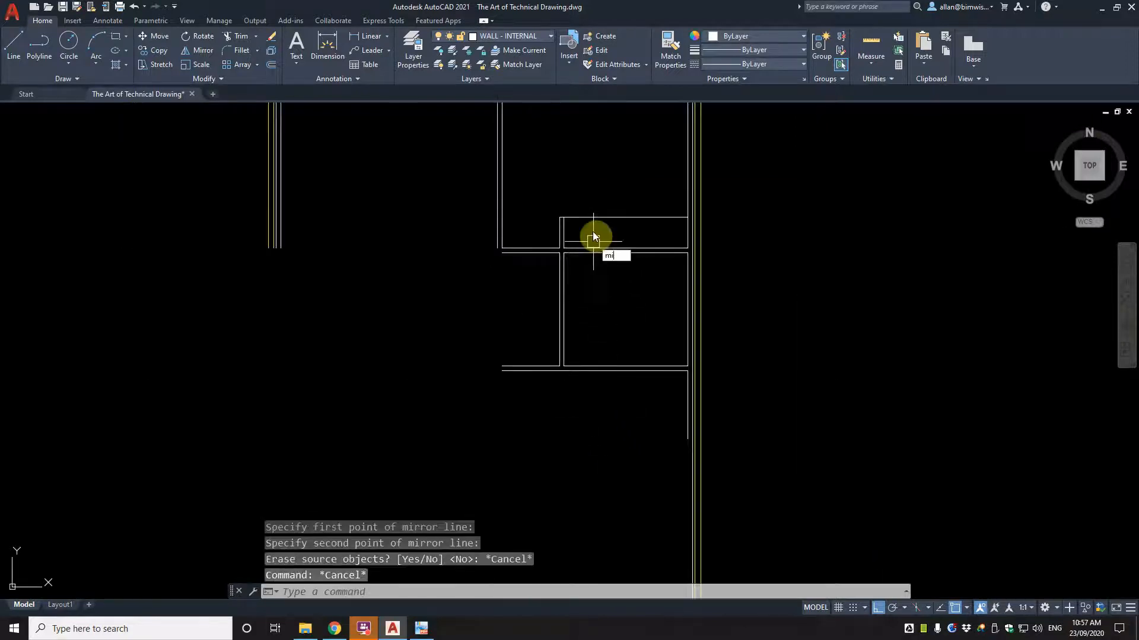
pyautogui.press('Return')
pyautogui.click(595, 200)
pyautogui.click(556, 227)
pyautogui.press('Return')
pyautogui.click(688, 310)
pyautogui.click(497, 295)
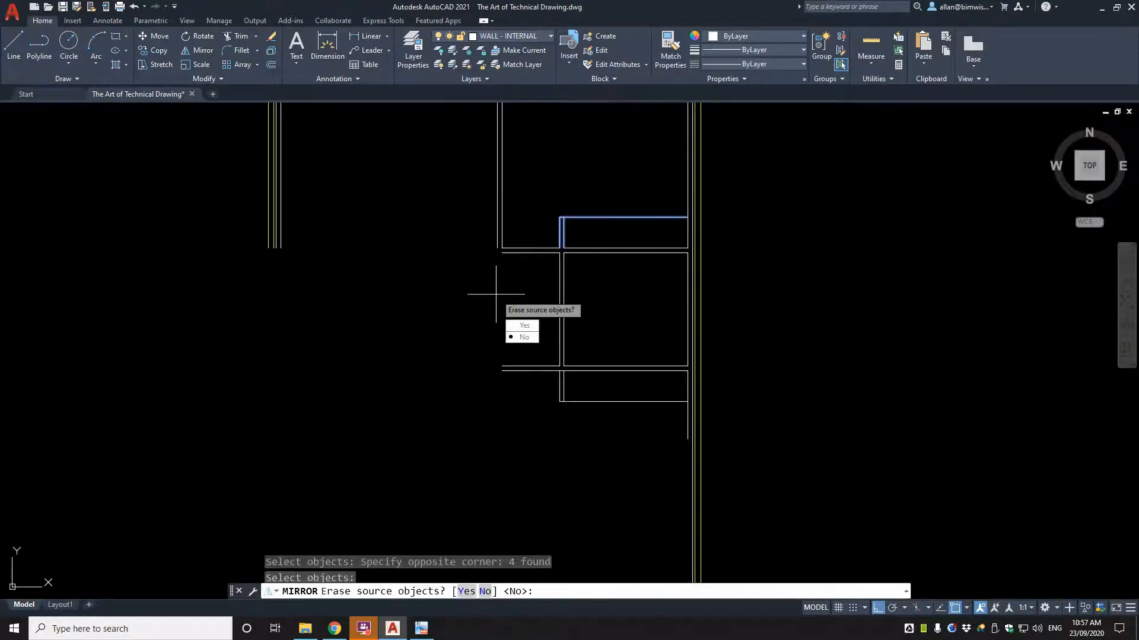
pyautogui.press('Return')
# - Trim the lower internal wall's lower line between the two mirrored partition lines
pyautogui.scroll(5, 566, 380)
pyautogui.press('Return')
pyautogui.click(558, 363)
pyautogui.click(526, 369)
pyautogui.press('Return')
pyautogui.scroll(5, 538, 349)
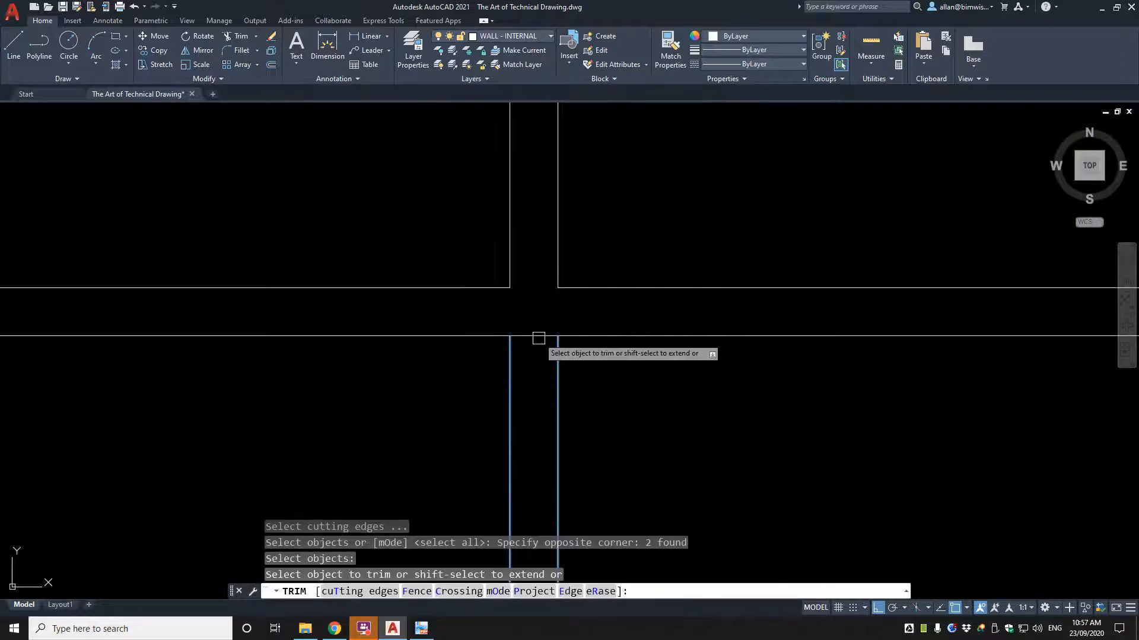
pyautogui.click(539, 337)
pyautogui.scroll(-14, 541, 329)
pyautogui.press('Return')
# - Offset the mirrored horizontal line beneath the lower internal wall 3600 downwards
pyautogui.scroll(4, 618, 338)
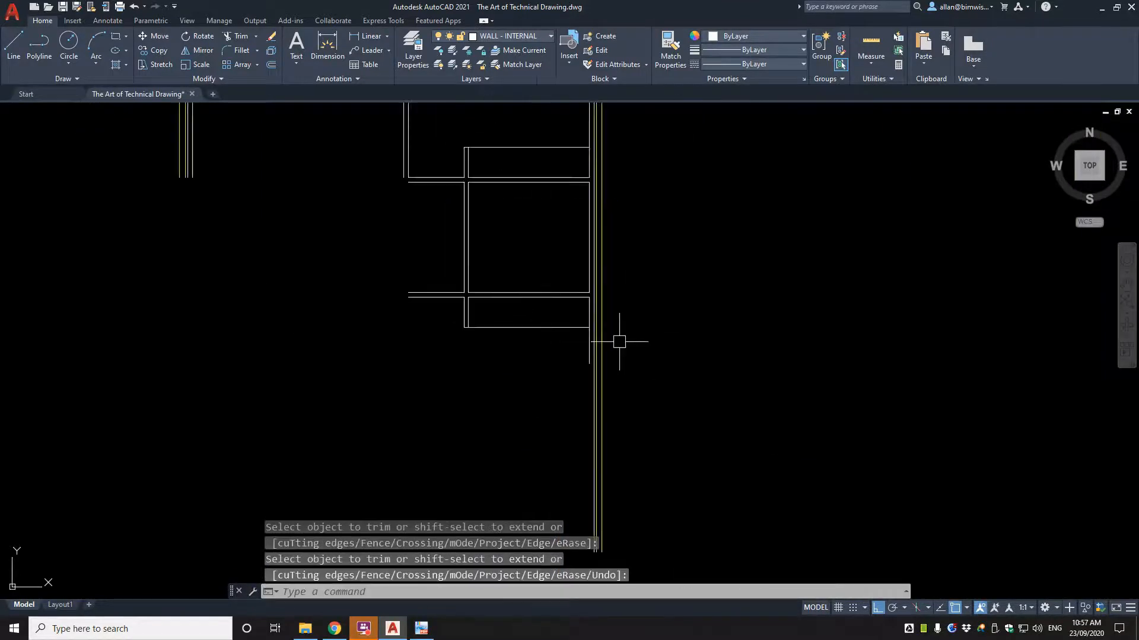
pyautogui.moveTo(617, 338); pyautogui.dragTo(736, 329, button='middle')
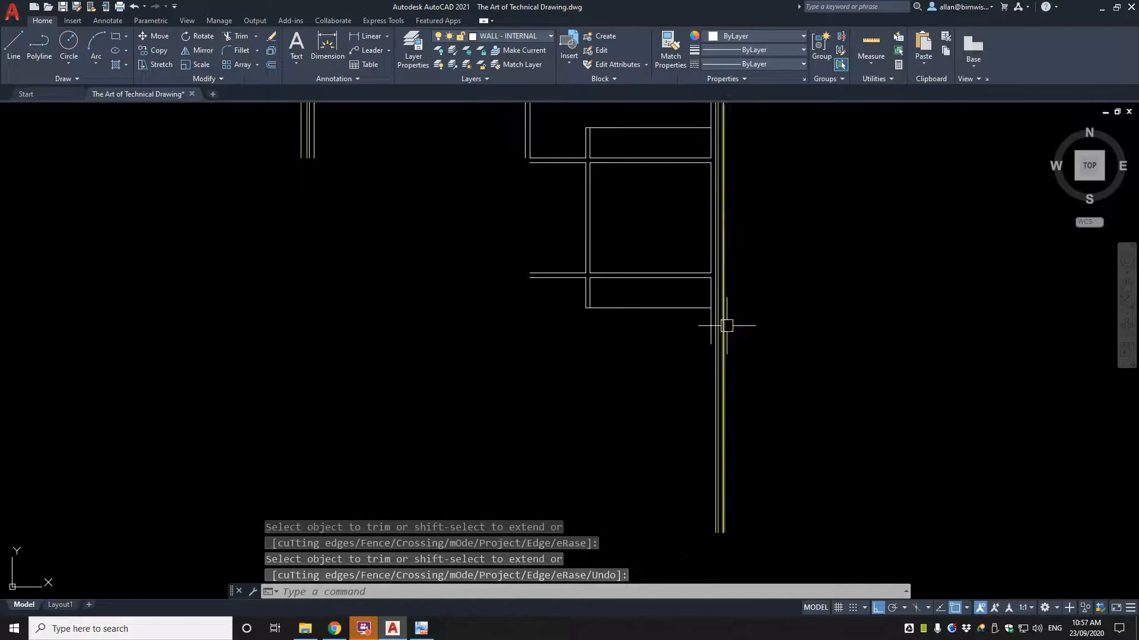
pyautogui.write('o')
pyautogui.press('Return')
pyautogui.write('3600')
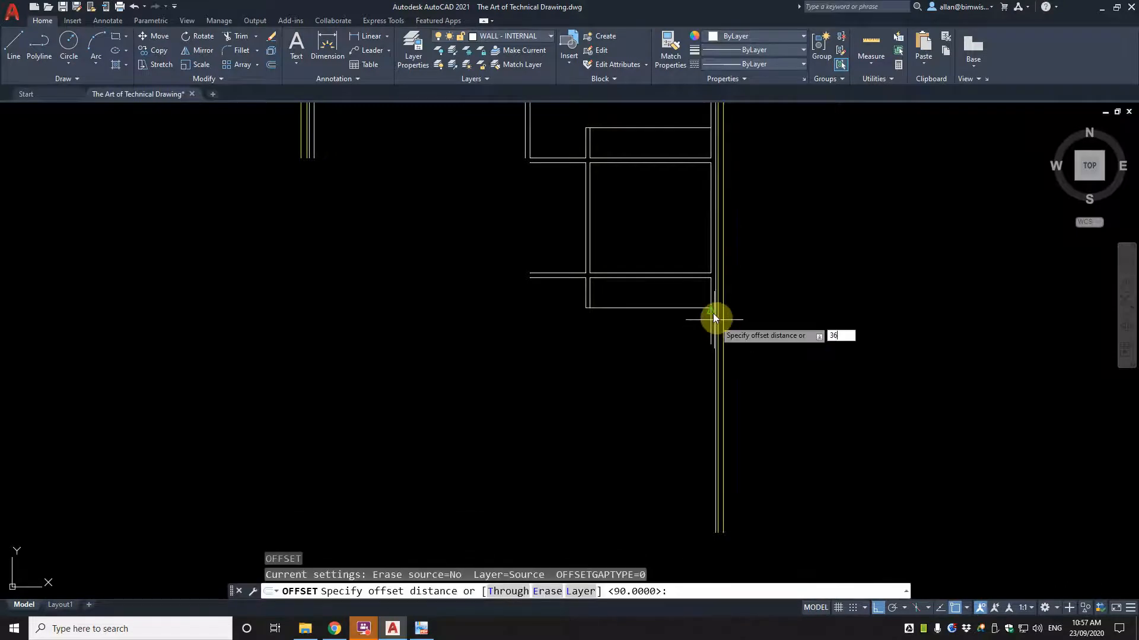
pyautogui.press('Return')
pyautogui.click(694, 308)
pyautogui.click(704, 379)
pyautogui.press('Return')
pyautogui.press('Escape')
pyautogui.press('Escape')
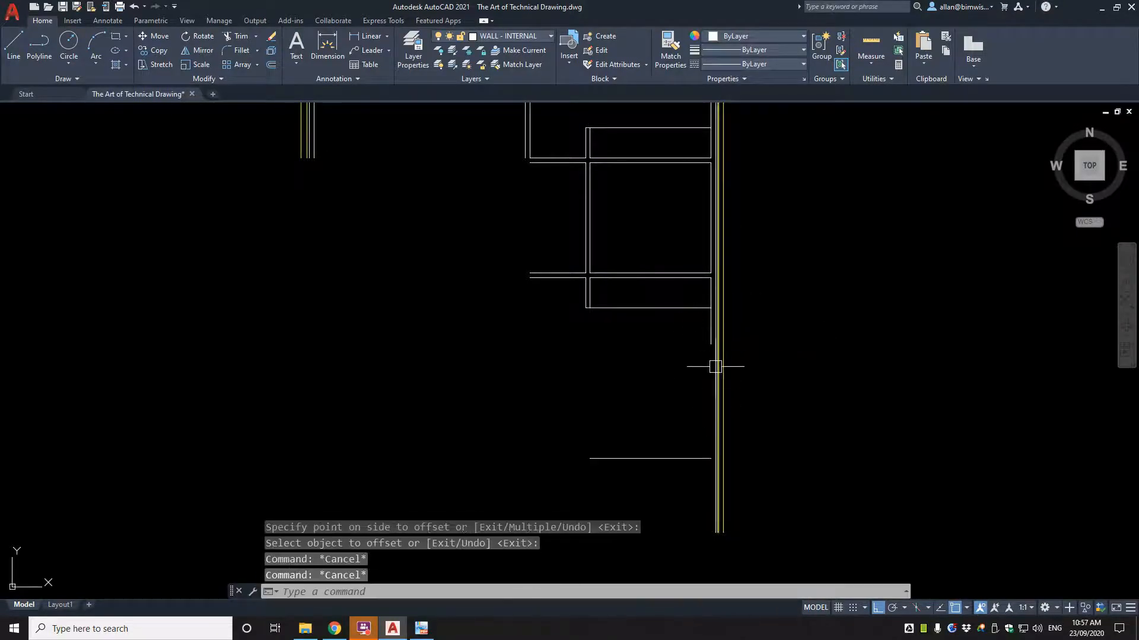
# - Mirror the four top external wall lines to the lower end of the plan across a horizontal axis near mid-height, keeping the originals
pyautogui.scroll(-3, 728, 216)
pyautogui.scroll(5, 719, 214)
pyautogui.scroll(-2, 697, 214)
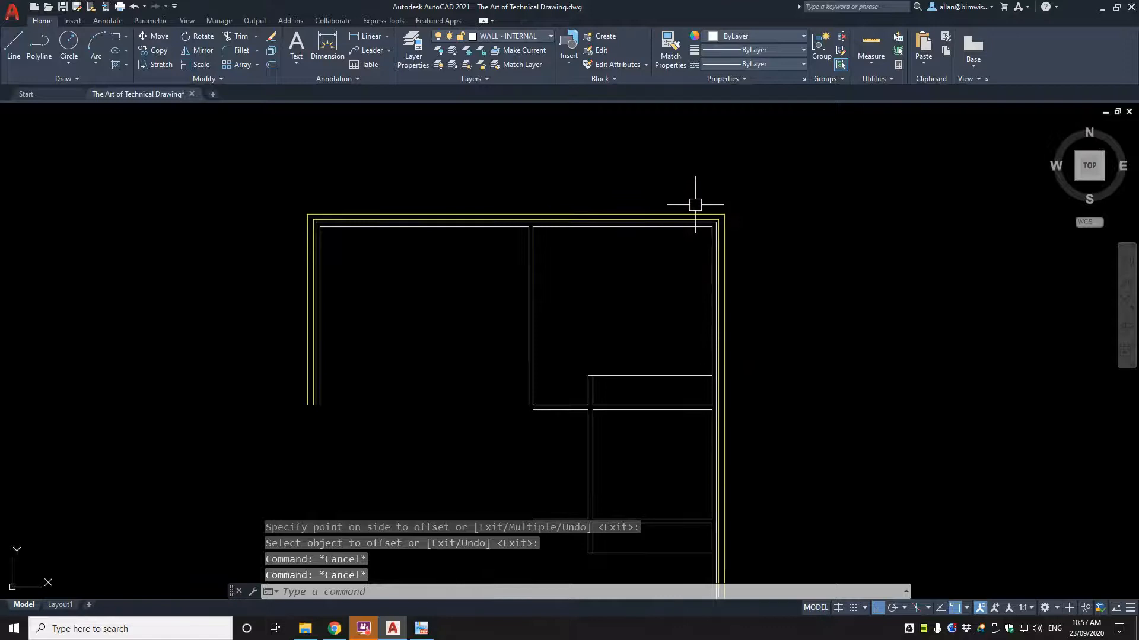
pyautogui.press('Escape')
pyautogui.write('mi')
pyautogui.press('Return')
pyautogui.click(694, 204)
pyautogui.click(640, 257)
pyautogui.scroll(-4, 658, 255)
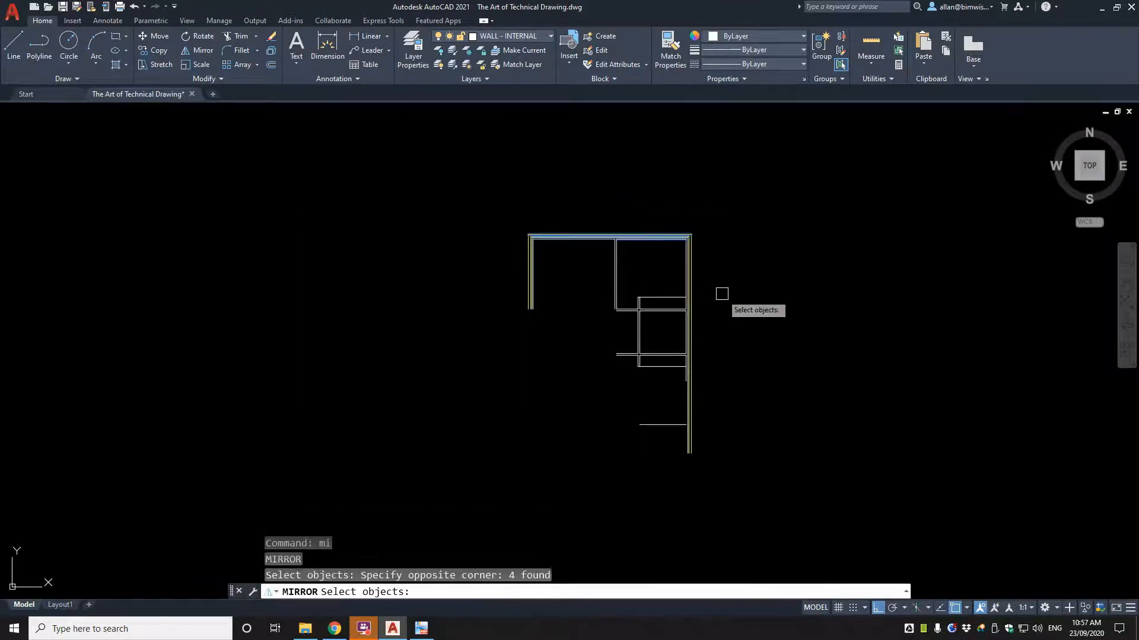
pyautogui.press('Return')
pyautogui.press('Return')
pyautogui.click(734, 342)
pyautogui.click(540, 347)
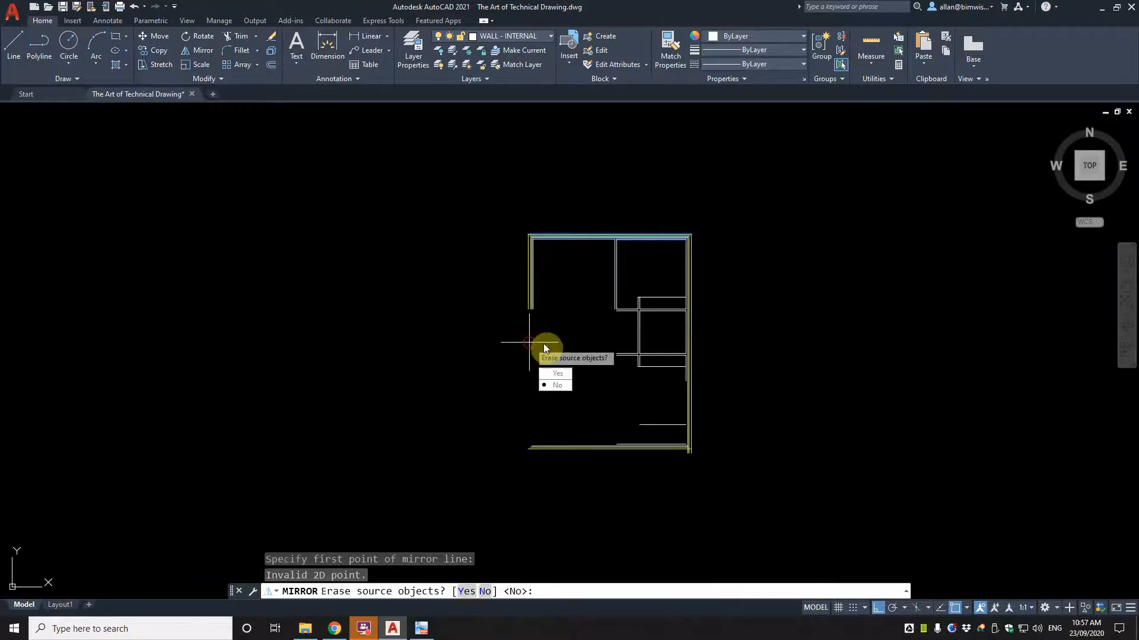
pyautogui.press('Return')
pyautogui.scroll(5, 688, 442)
pyautogui.moveTo(748, 447); pyautogui.dragTo(741, 302, button='middle')
pyautogui.press('Escape')
pyautogui.scroll(2, 806, 377)
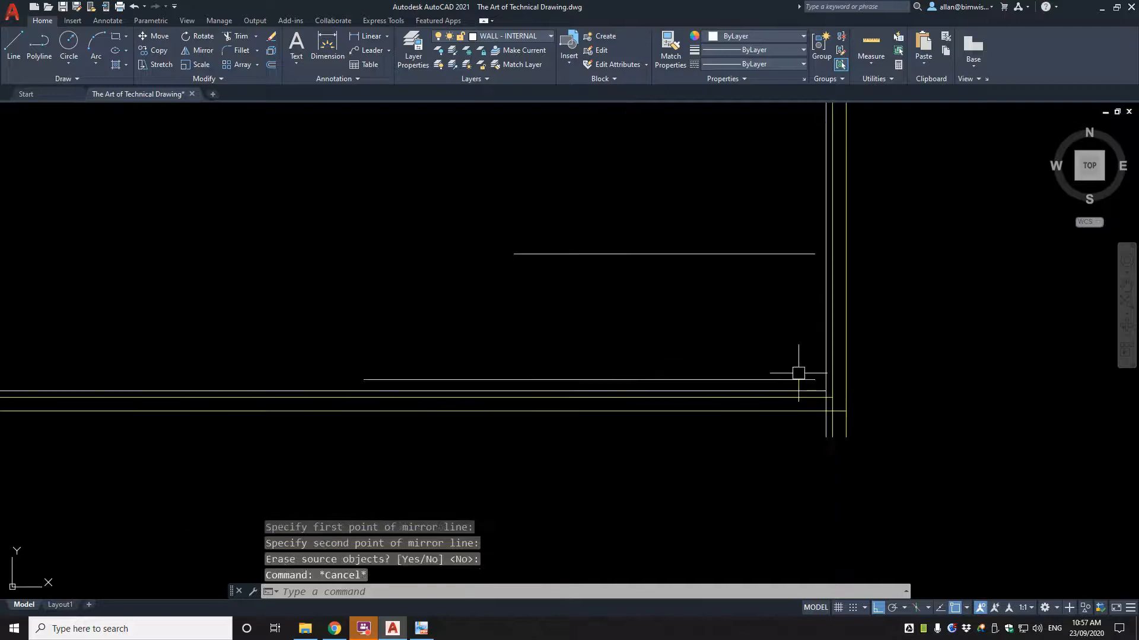
pyautogui.scroll(-2, 787, 391)
pyautogui.write('m')
pyautogui.press('Return')
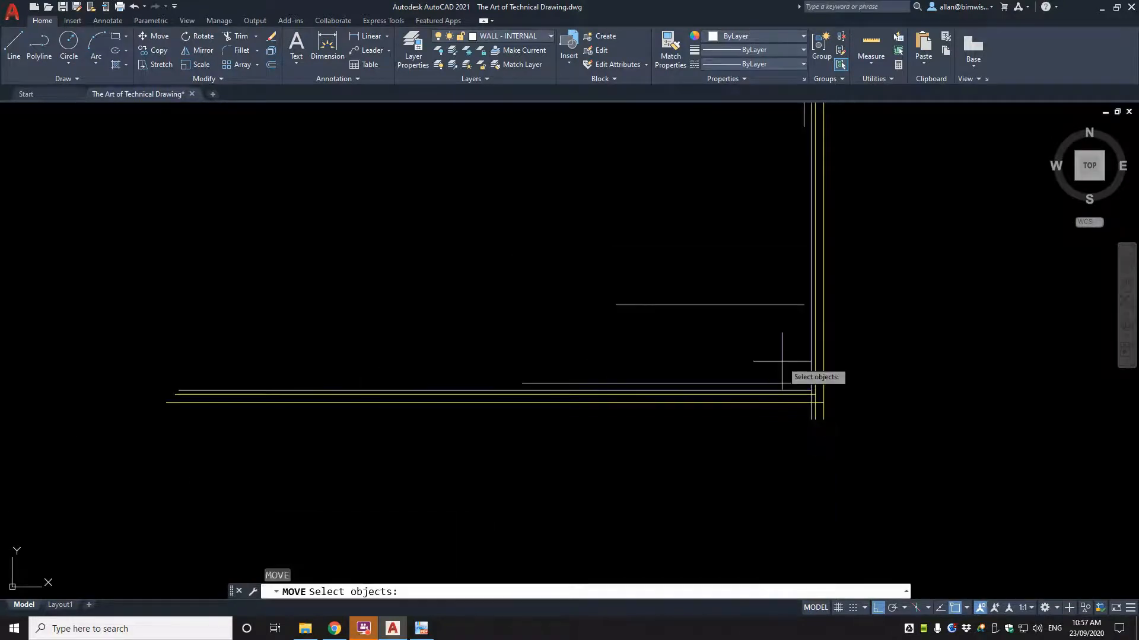
pyautogui.click(781, 359)
pyautogui.click(736, 417)
pyautogui.scroll(2, 800, 389)
pyautogui.press('Return')
pyautogui.click(808, 380)
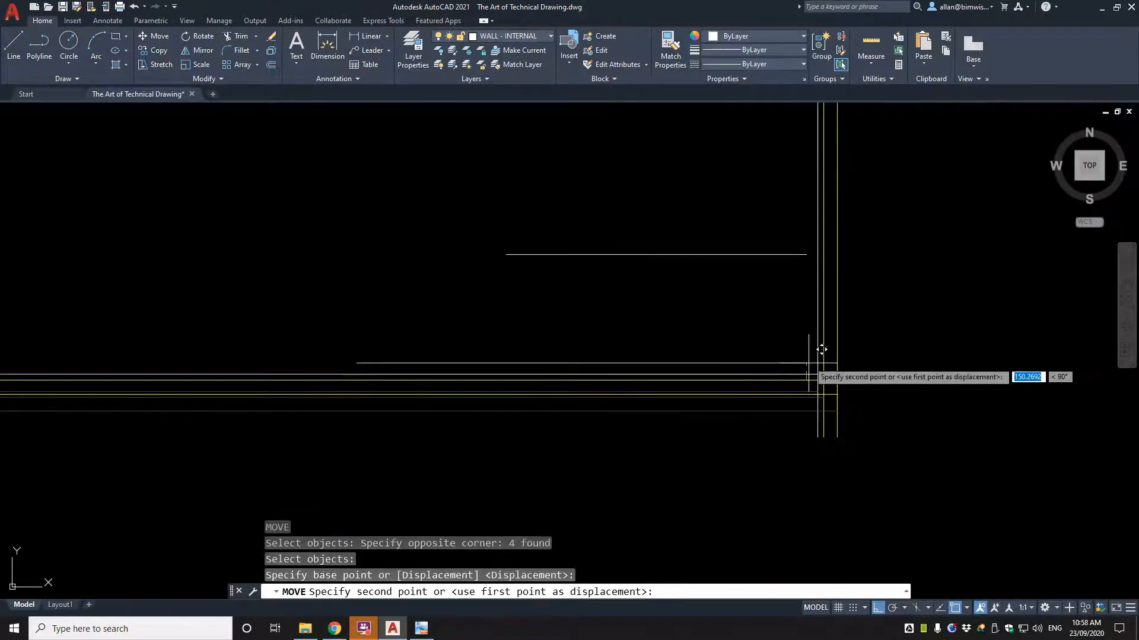
pyautogui.keyDown('shift'); pyautogui.rightClick(813, 368); pyautogui.keyUp('shift')
pyautogui.click(858, 269)
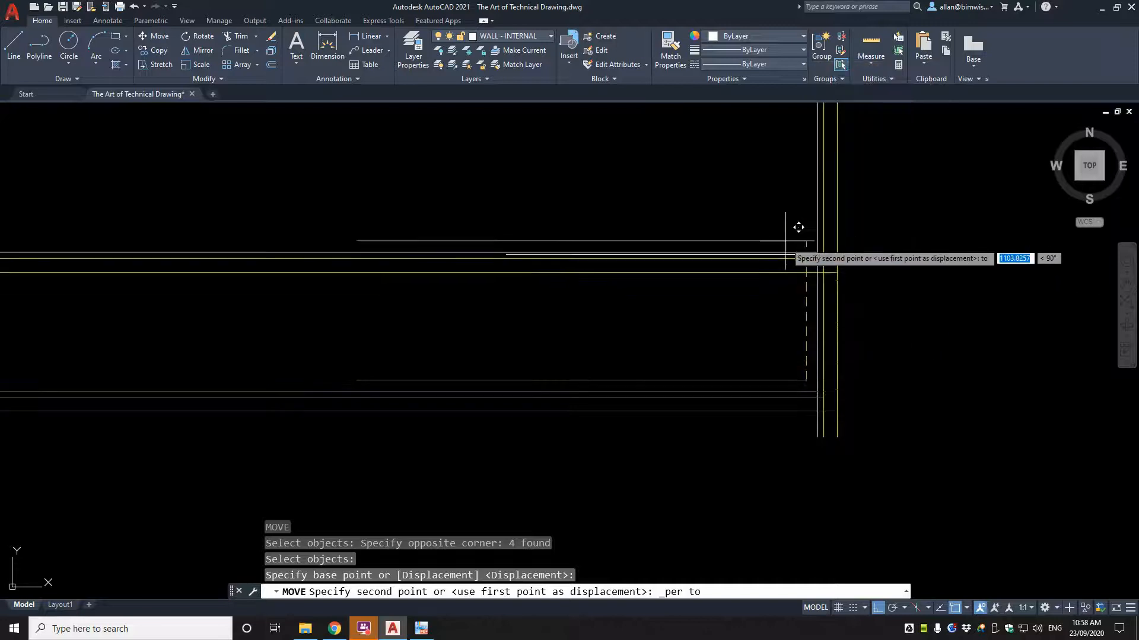
pyautogui.press('Escape')
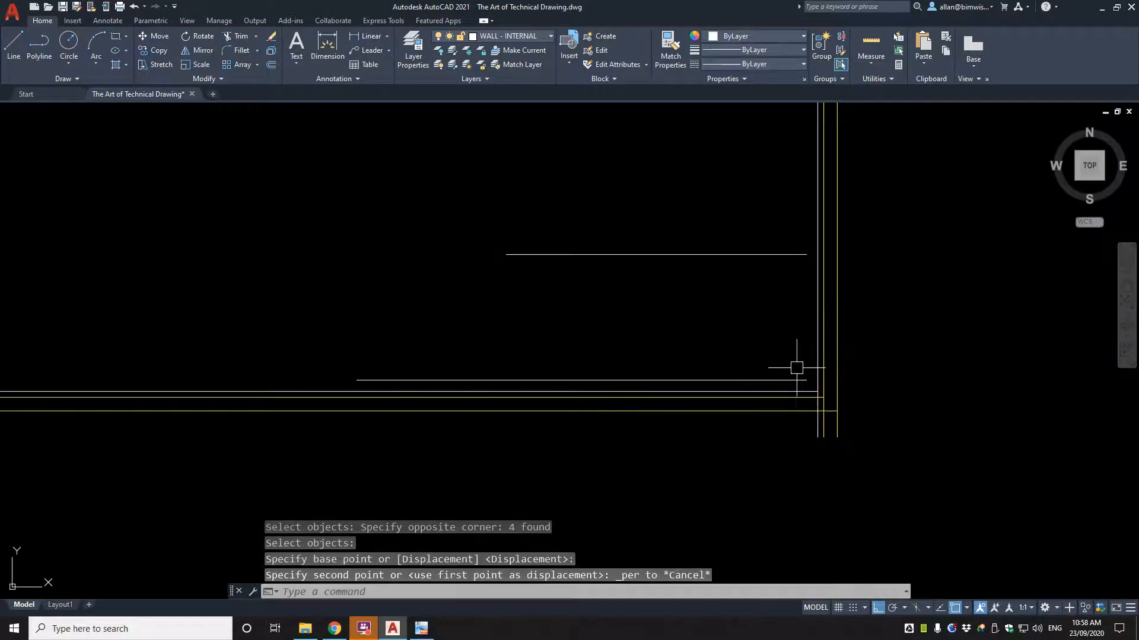
# - Move the four mirrored wall lines straight up, aligning their inner line with the 3600 offset line using a Perpendicular snap
pyautogui.write('m')
pyautogui.press('Return')
pyautogui.click(795, 349)
pyautogui.click(750, 426)
pyautogui.press('Return')
pyautogui.click(802, 386)
pyautogui.keyDown('shift'); pyautogui.rightClick(800, 369); pyautogui.keyUp('shift')
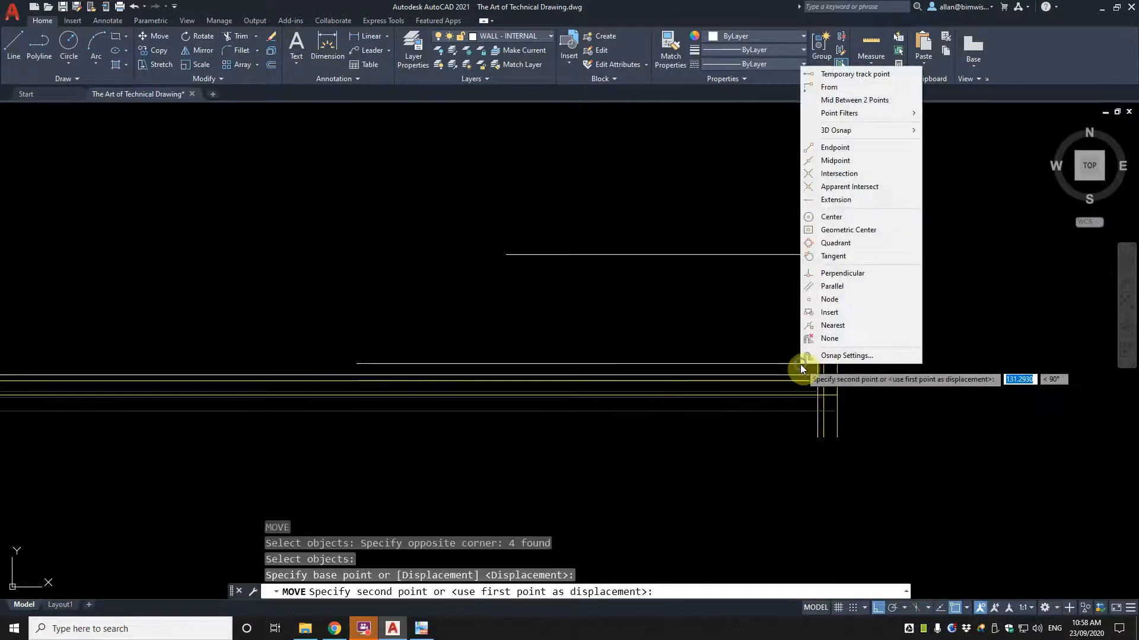
pyautogui.click(824, 274)
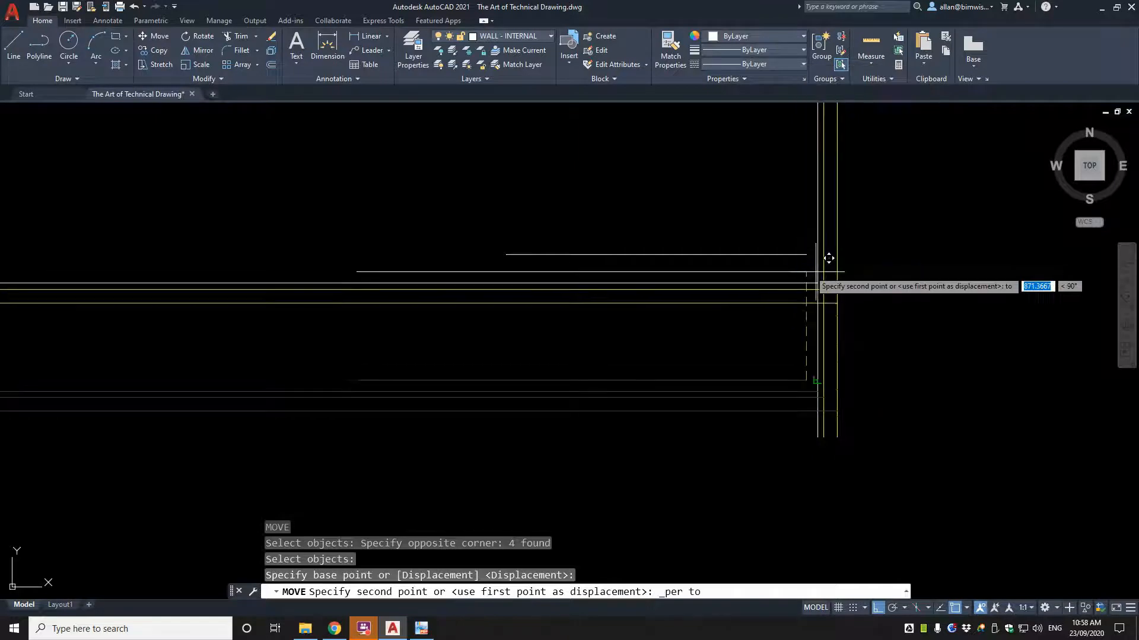
pyautogui.click(793, 246)
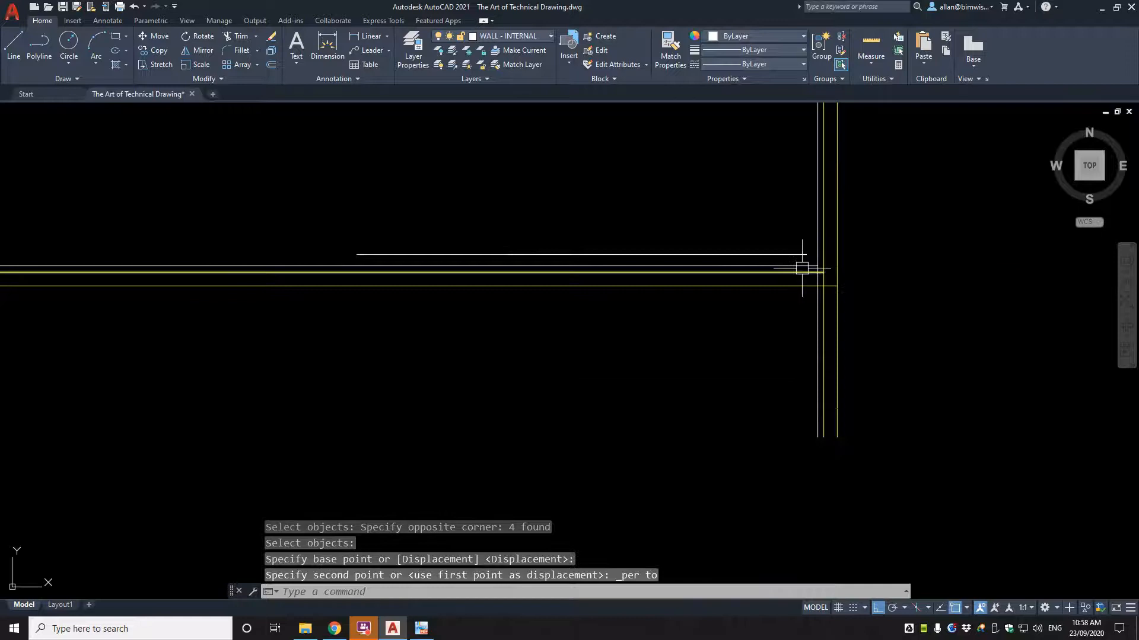
# - Erase the longer of the two overlapping inner lines of the lower external wall
pyautogui.press('Return')
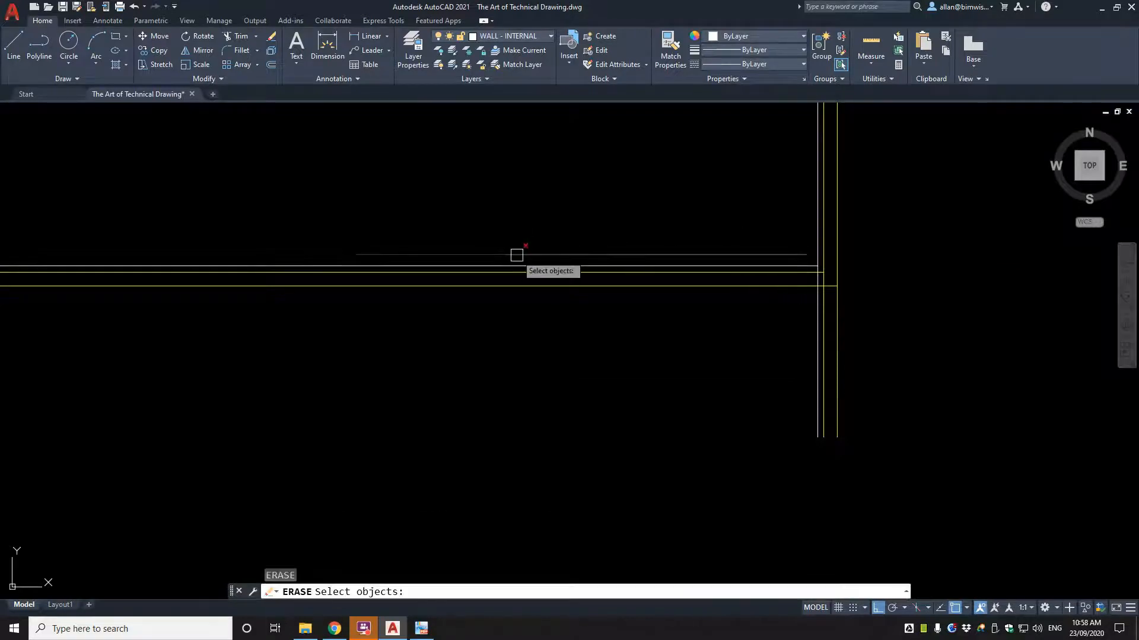
pyautogui.click(549, 254)
pyautogui.scroll(-2, 785, 242)
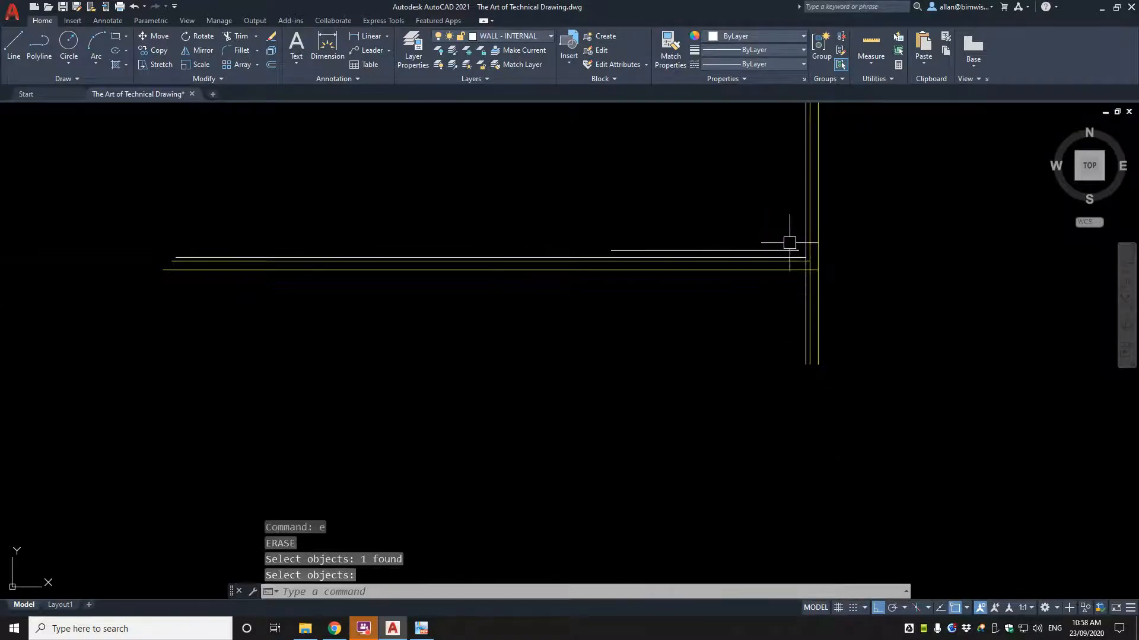
# - Fillet the matching east and lower external wall lines with zero radius to form square corners
pyautogui.moveTo(803, 254); pyautogui.dragTo(767, 503, button='middle')
pyautogui.write('f')
pyautogui.press('Return')
pyautogui.click(762, 317)
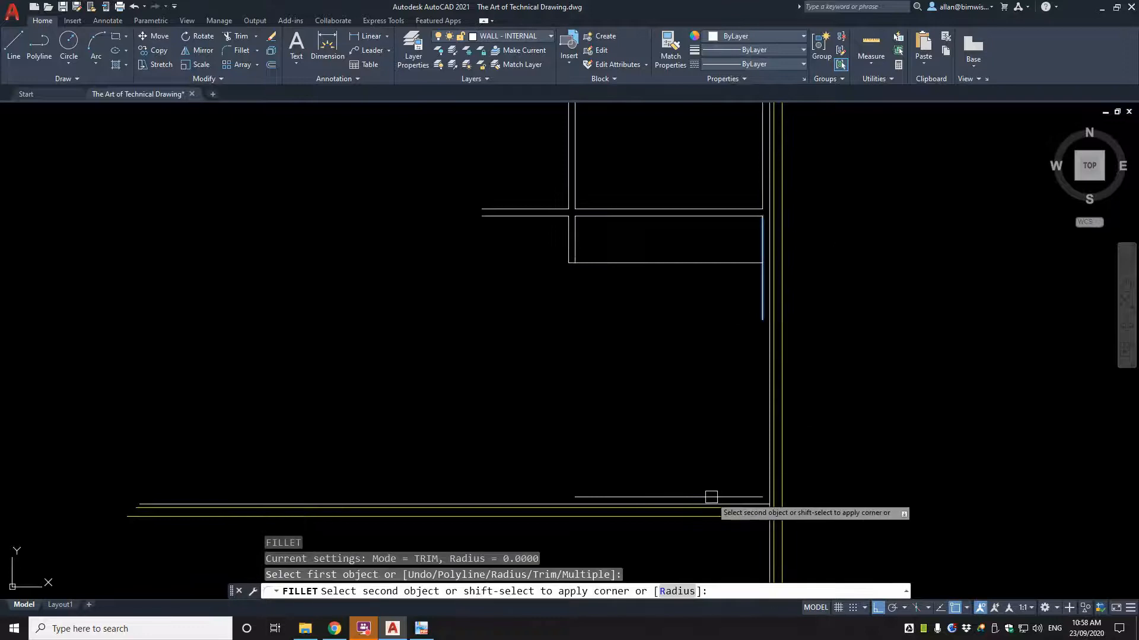
pyautogui.click(714, 496)
pyautogui.scroll(3, 765, 502)
pyautogui.write('f')
pyautogui.press('Return')
pyautogui.click(775, 492)
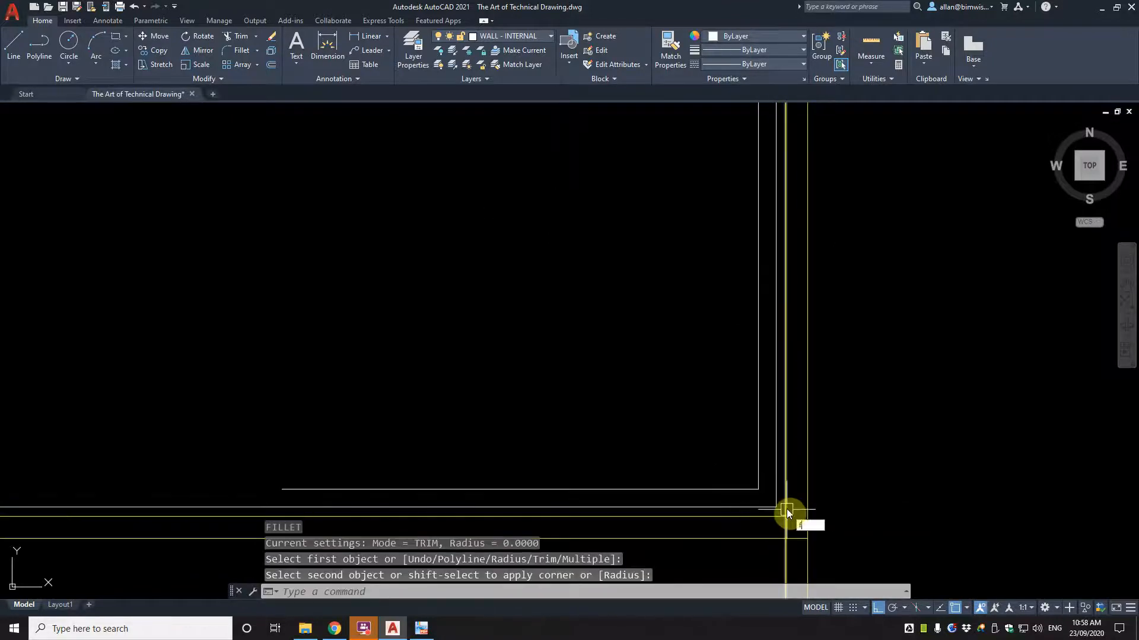
pyautogui.click(770, 508)
# - Stretch the free end of the lower external wall's inner line westwards, well past the west external wall
pyautogui.scroll(-5, 788, 538)
pyautogui.moveTo(771, 525); pyautogui.dragTo(815, 435, button='middle')
pyautogui.write('s')
pyautogui.press('Return')
pyautogui.click(739, 419)
pyautogui.click(684, 468)
pyautogui.press('Return')
pyautogui.click(740, 395)
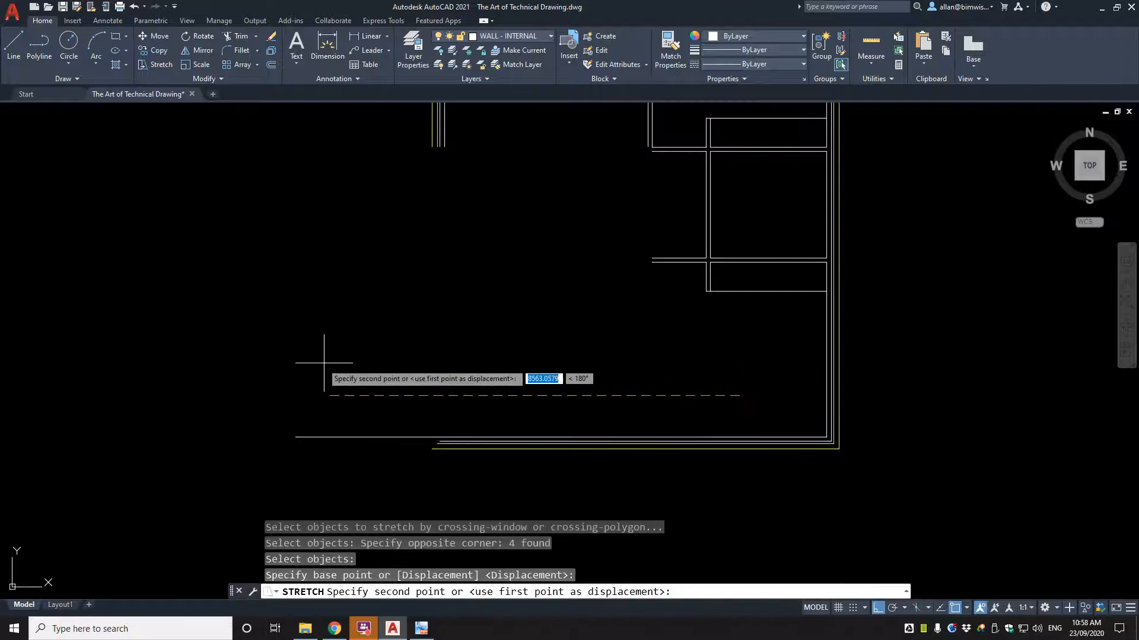
pyautogui.click(306, 362)
# - Stretch the west ends of the lower external wall's three outer lines beyond the end of its inner line
pyautogui.press('Return')
pyautogui.click(447, 422)
pyautogui.click(399, 466)
pyautogui.press('Return')
pyautogui.click(527, 362)
pyautogui.click(262, 341)
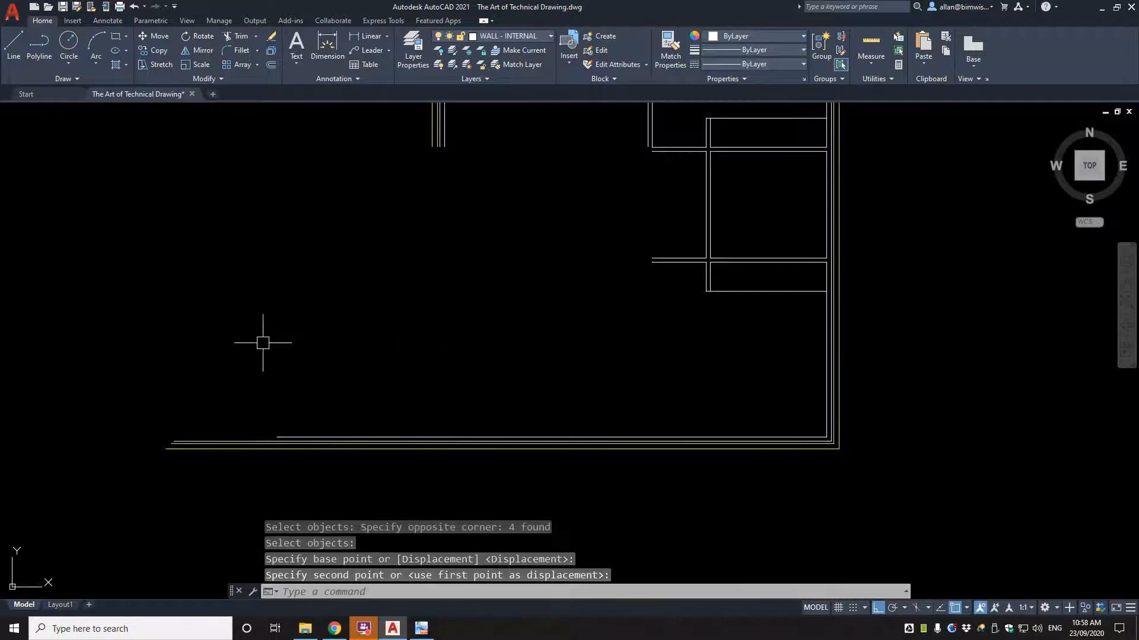
# - Offset the inner line of the east external wall 3600 westwards into the lower room
pyautogui.moveTo(324, 391); pyautogui.dragTo(504, 418, button='middle')
pyautogui.scroll(-6, 525, 381)
pyautogui.scroll(2, 588, 390)
pyautogui.scroll(2, 631, 381)
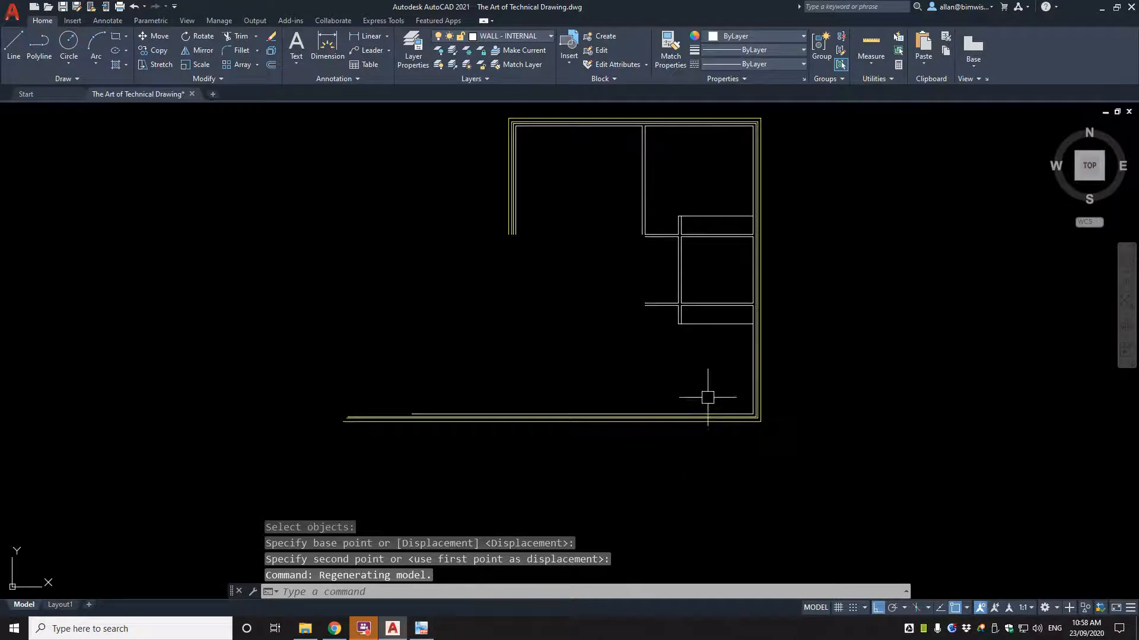
pyautogui.press('Escape')
pyautogui.write('o')
pyautogui.press('Return')
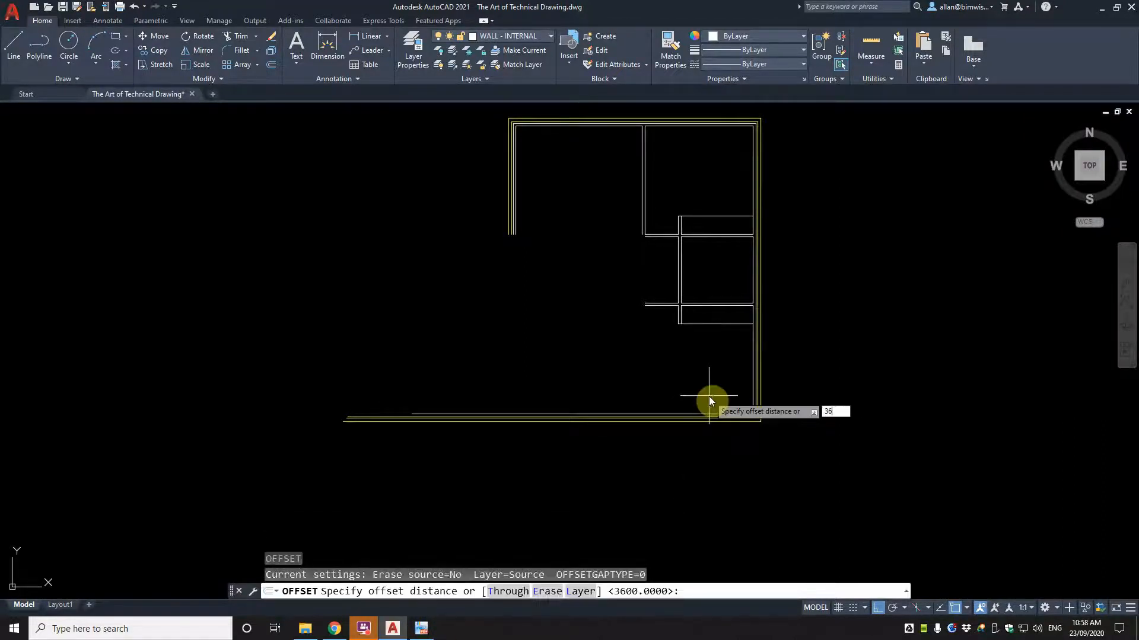
pyautogui.press('Return')
pyautogui.scroll(2, 742, 387)
pyautogui.click(777, 382)
pyautogui.click(627, 343)
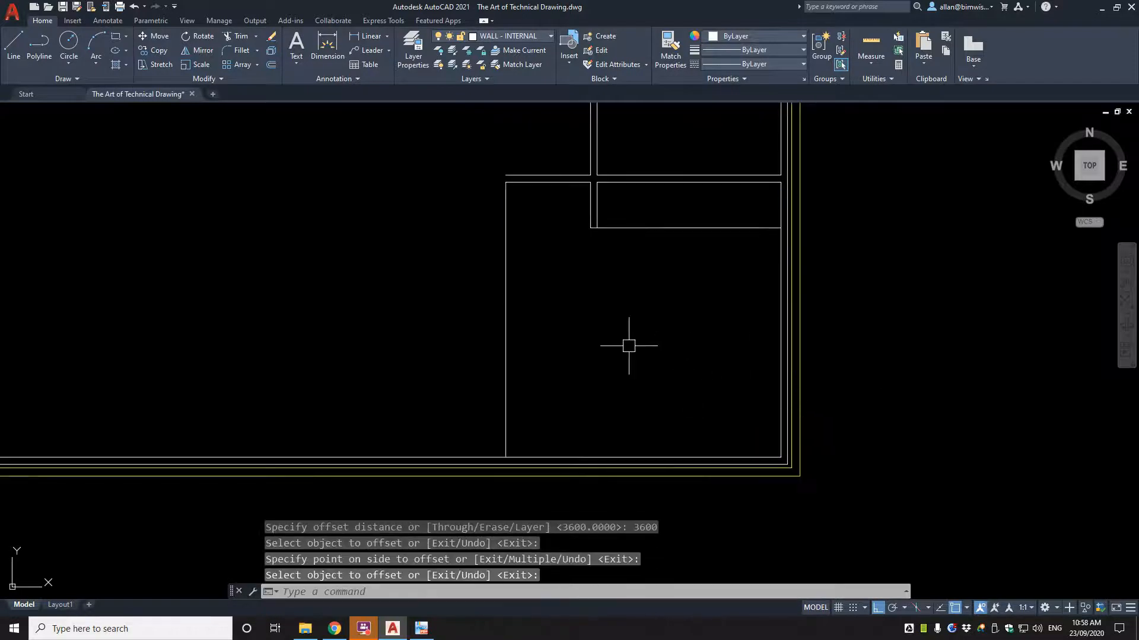
pyautogui.press('Escape')
pyautogui.write('p')
pyautogui.press('Return')
pyautogui.rightClick(533, 321)
pyautogui.press('Escape')
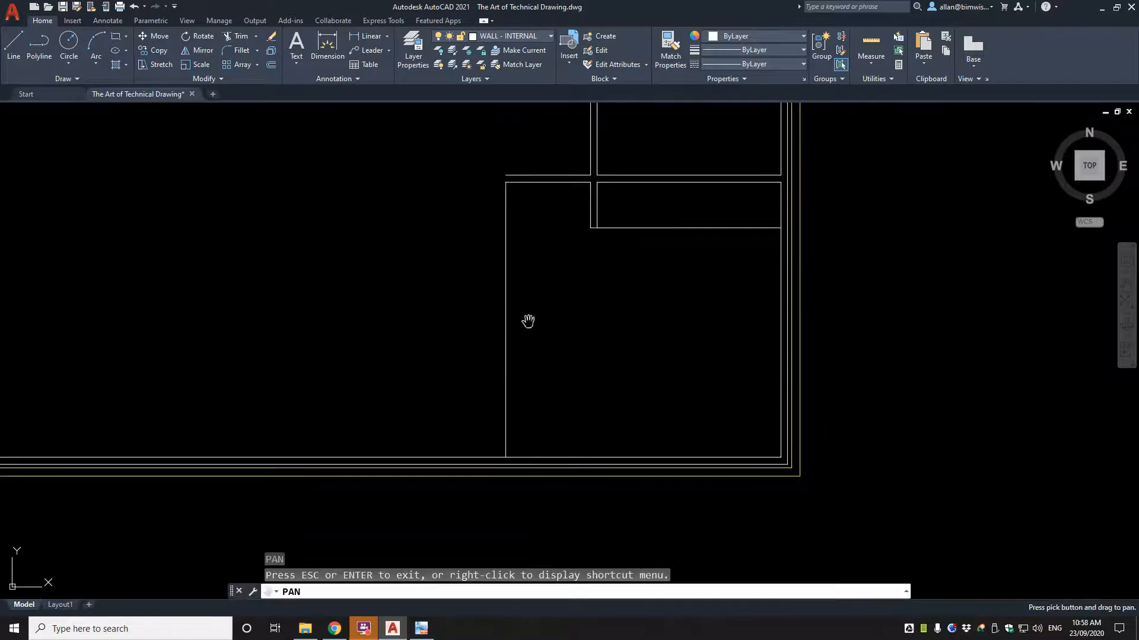
# - Offset the lower room's new west wall line 90 westwards to give the internal wall its thickness
pyautogui.press('Escape')
pyautogui.write('o')
pyautogui.press('Return')
pyautogui.write('90')
pyautogui.press('Return')
pyautogui.click(505, 321)
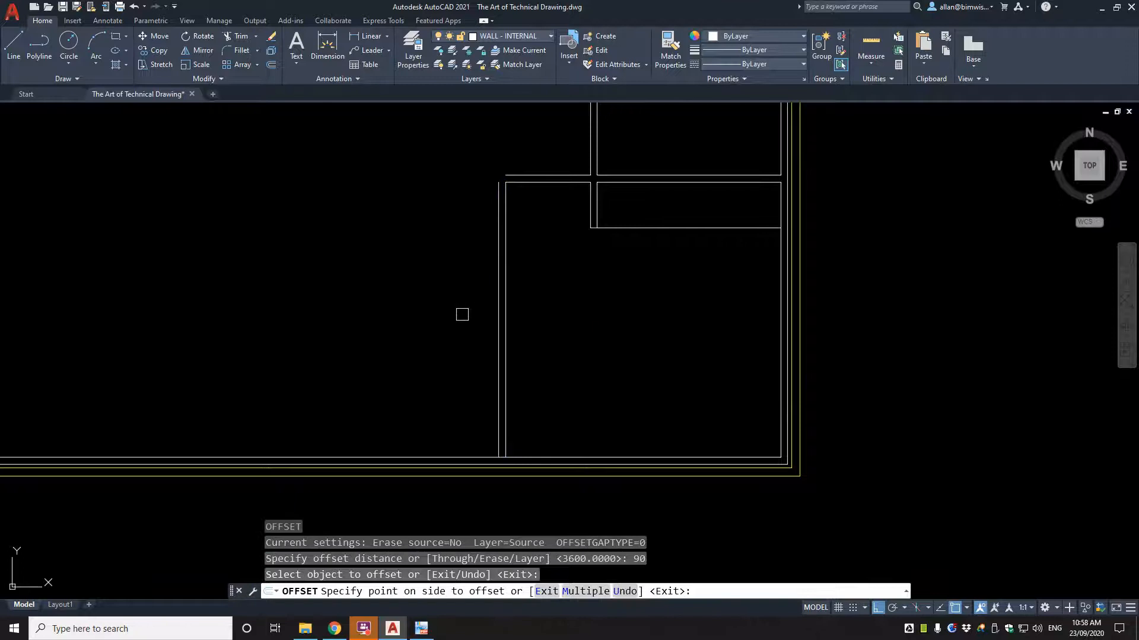
pyautogui.click(462, 315)
# - Fillet the lower room's outer west wall line with the upper line of its north wall to close the corner
pyautogui.scroll(4, 503, 168)
pyautogui.write('f')
pyautogui.press('Return')
pyautogui.click(467, 235)
pyautogui.click(509, 196)
pyautogui.click(509, 204)
pyautogui.scroll(-4, 507, 279)
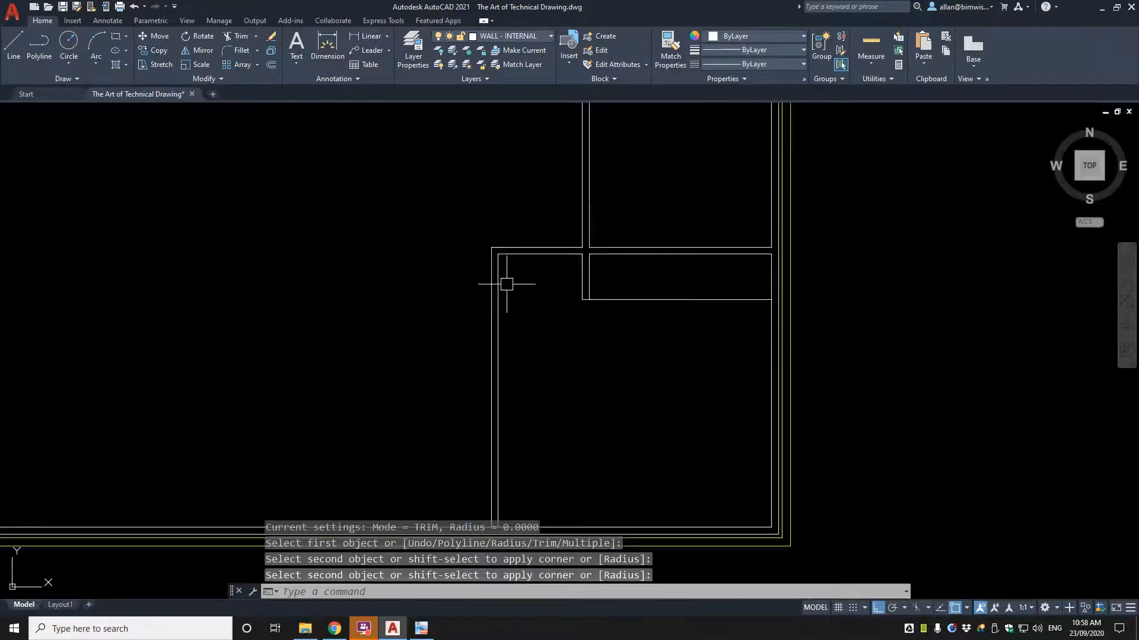
# - Trim the lower external wall's inner line between the two lines of the lower room's west wall
pyautogui.moveTo(510, 505); pyautogui.dragTo(612, 306, button='middle')
pyautogui.write('tr')
pyautogui.press('Return')
pyautogui.scroll(3, 615, 314)
pyautogui.click(613, 312)
pyautogui.click(494, 334)
pyautogui.press('Return')
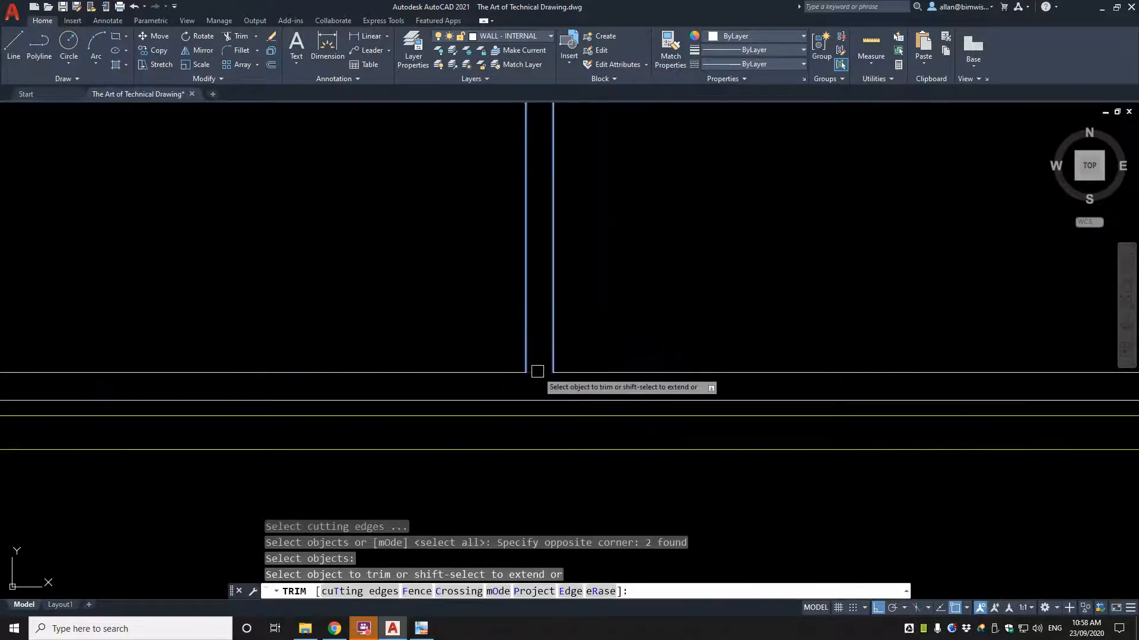
pyautogui.click(537, 373)
# - Fillet the upper room's outer west wall line with the lower line of its south wall to close the corner
pyautogui.scroll(-4, 553, 341)
pyautogui.scroll(-2, 570, 300)
pyautogui.moveTo(615, 244); pyautogui.dragTo(717, 371, button='middle')
pyautogui.scroll(6, 687, 298)
pyautogui.write('f')
pyautogui.press('Return')
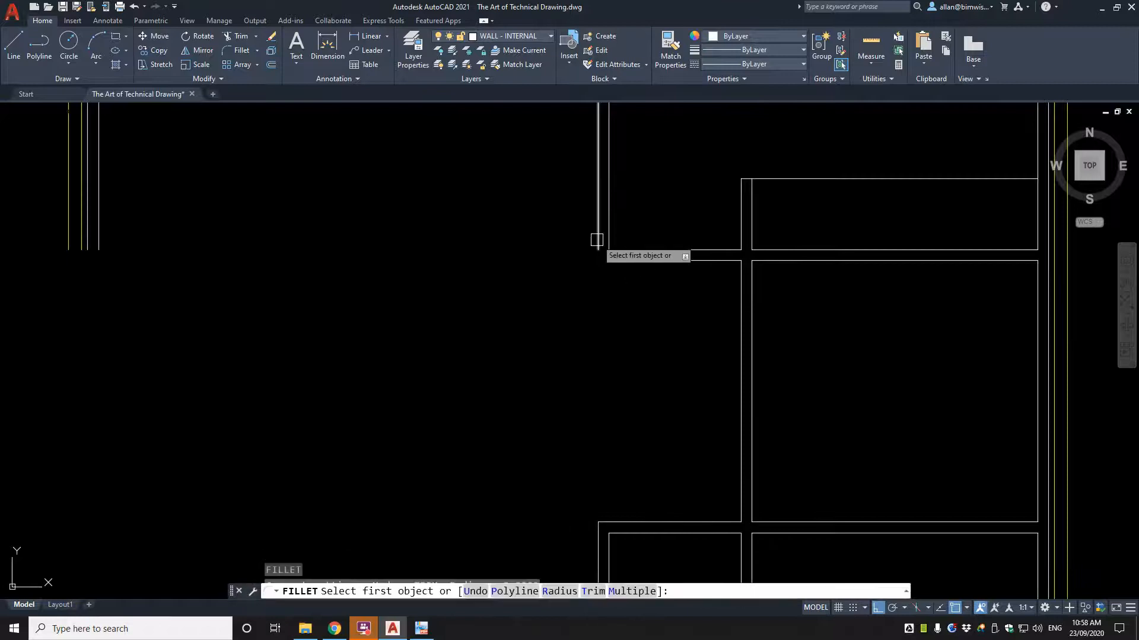
pyautogui.click(598, 242)
pyautogui.click(618, 261)
pyautogui.scroll(-5, 649, 297)
pyautogui.scroll(4, 767, 310)
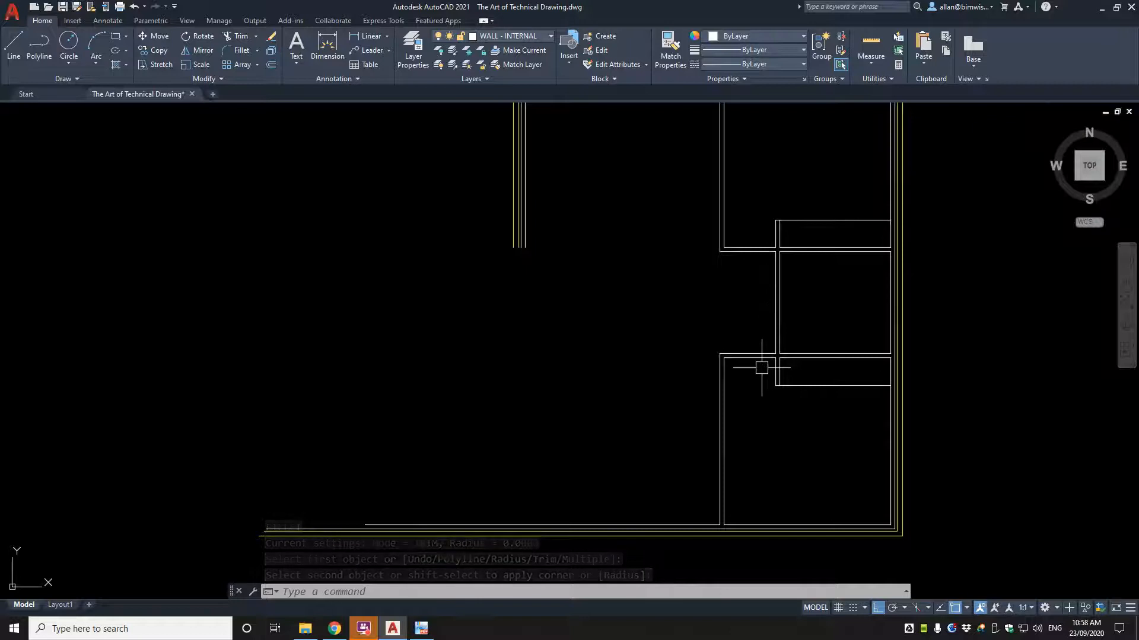
# - Offset the west line of the lower room's internal wall 6200 westwards
pyautogui.write('o')
pyautogui.press('Return')
pyautogui.write('6200')
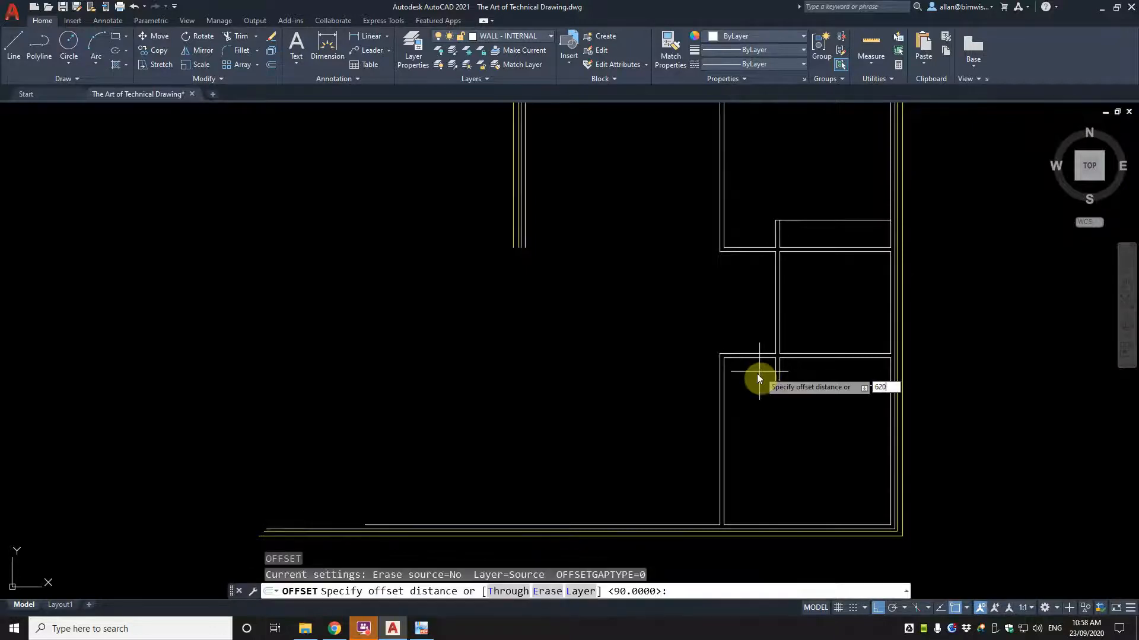
pyautogui.press('Return')
pyautogui.click(720, 416)
pyautogui.click(617, 407)
pyautogui.press('Return')
pyautogui.scroll(-2, 618, 407)
pyautogui.moveTo(617, 407); pyautogui.dragTo(724, 338, button='middle')
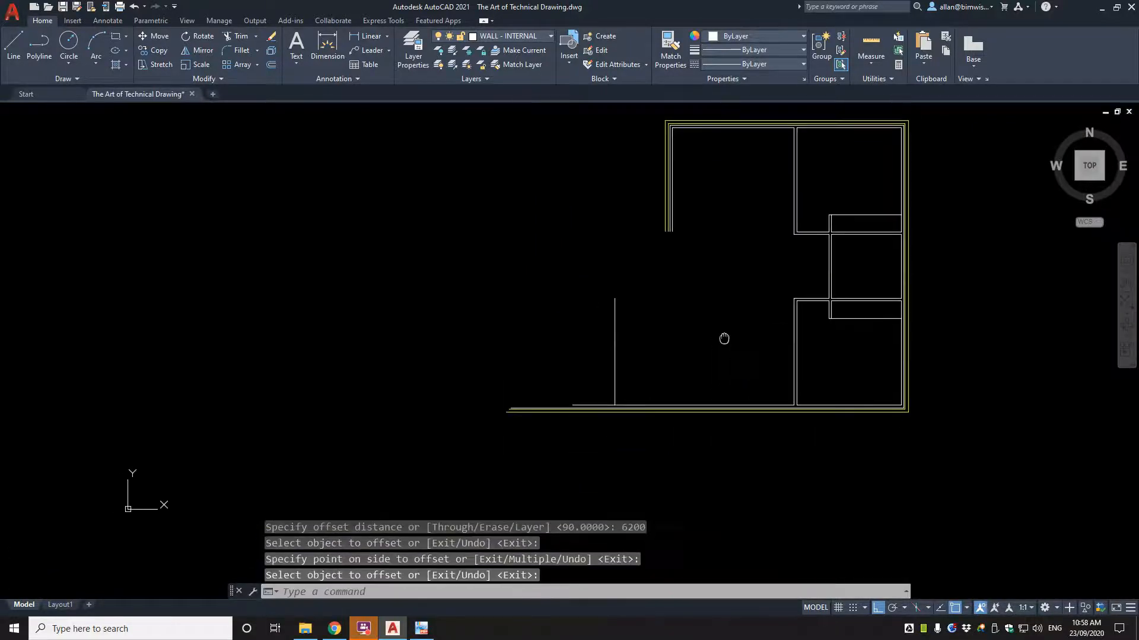
# - Try to copy the upper west external wall's four lines to the lower end of the 6200 offset line
pyautogui.write('co')
pyautogui.press('Return')
pyautogui.click(705, 194)
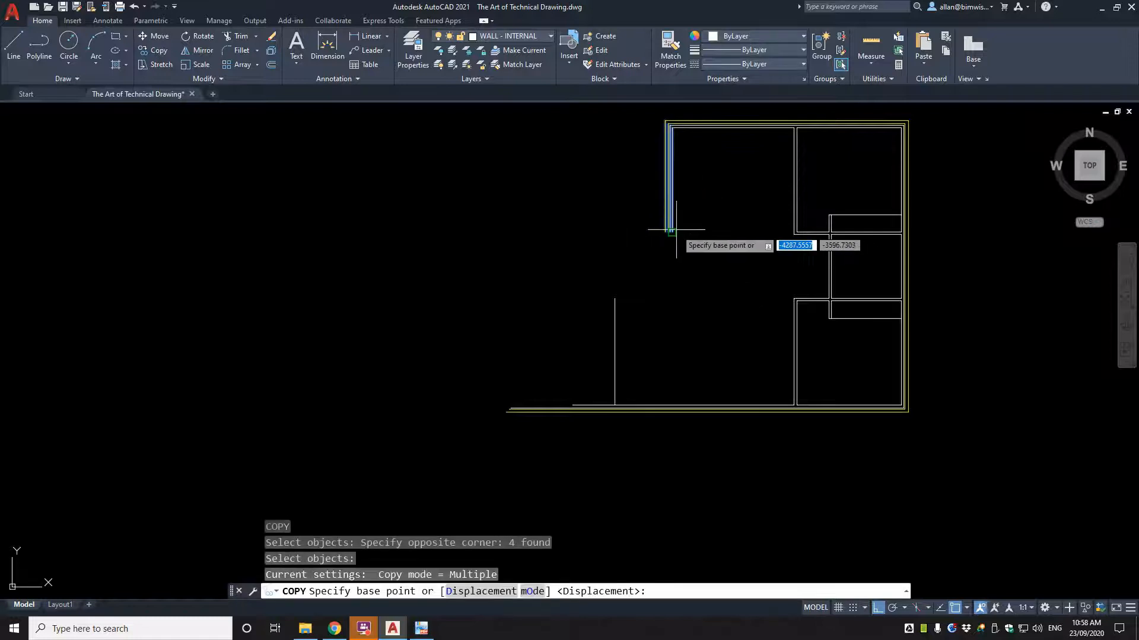
pyautogui.scroll(4, 676, 229)
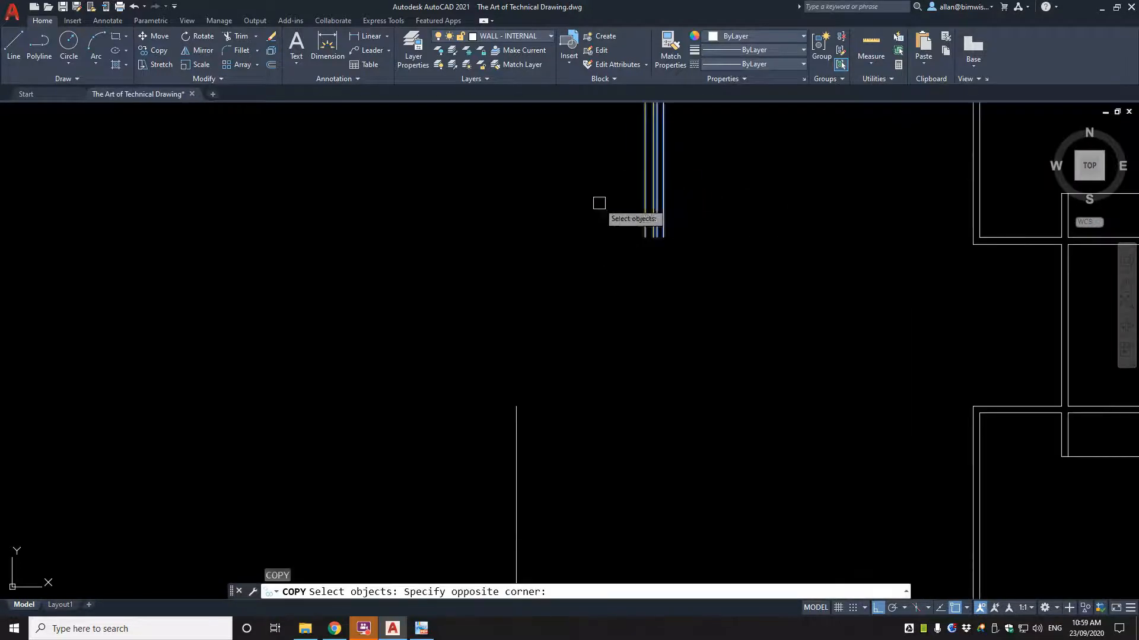
pyautogui.click(655, 235)
pyautogui.press('Return')
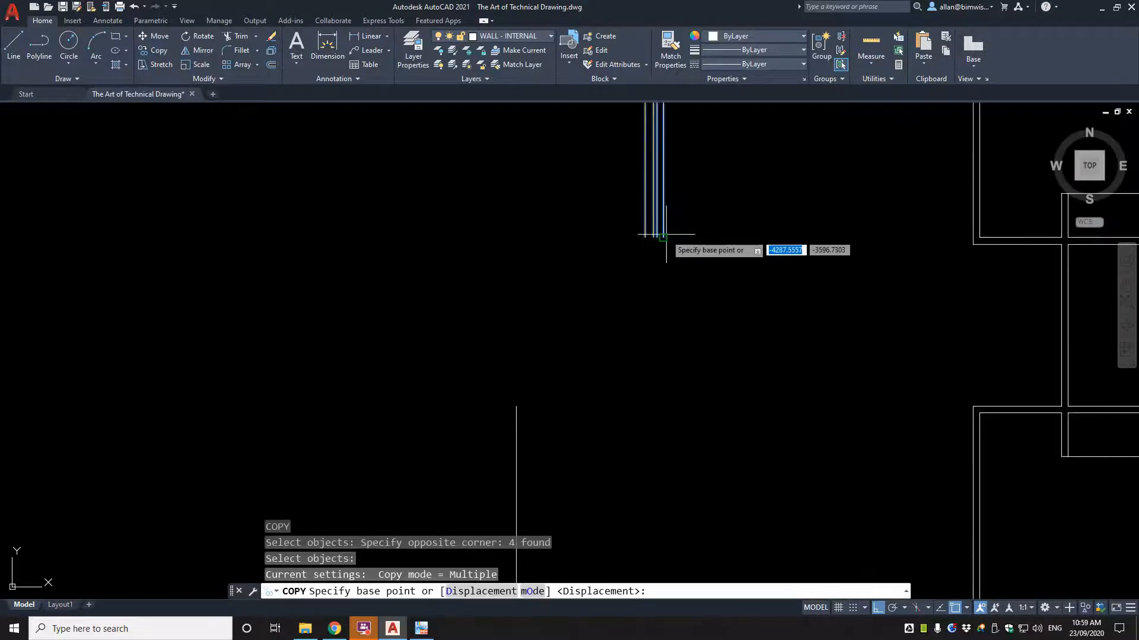
pyautogui.click(663, 237)
pyautogui.scroll(-5, 666, 235)
pyautogui.scroll(5, 603, 381)
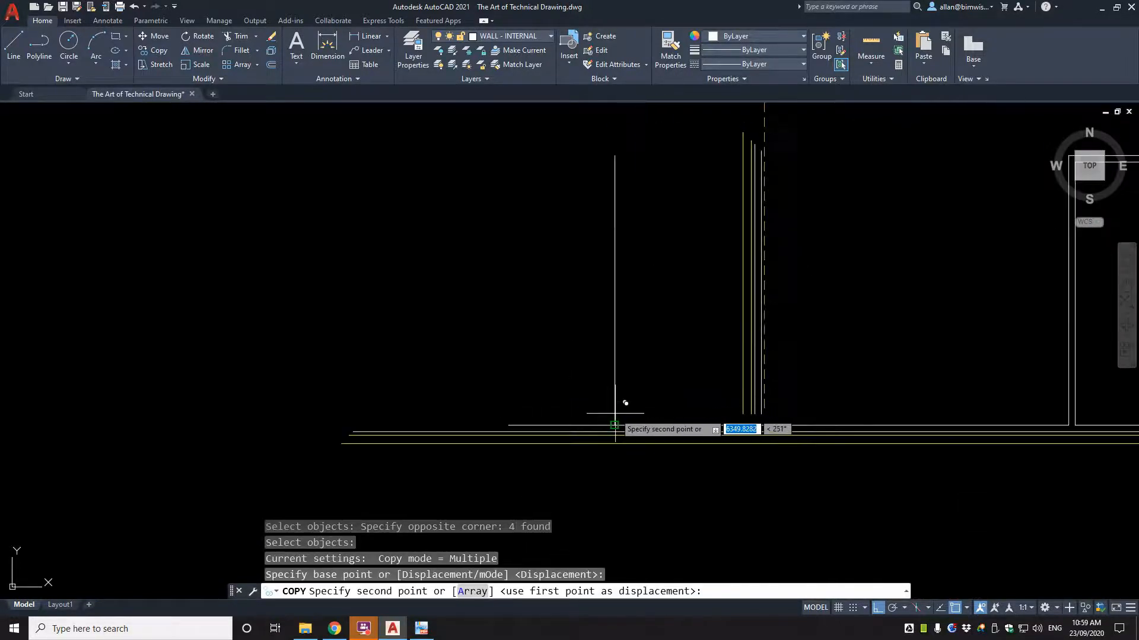
pyautogui.click(615, 425)
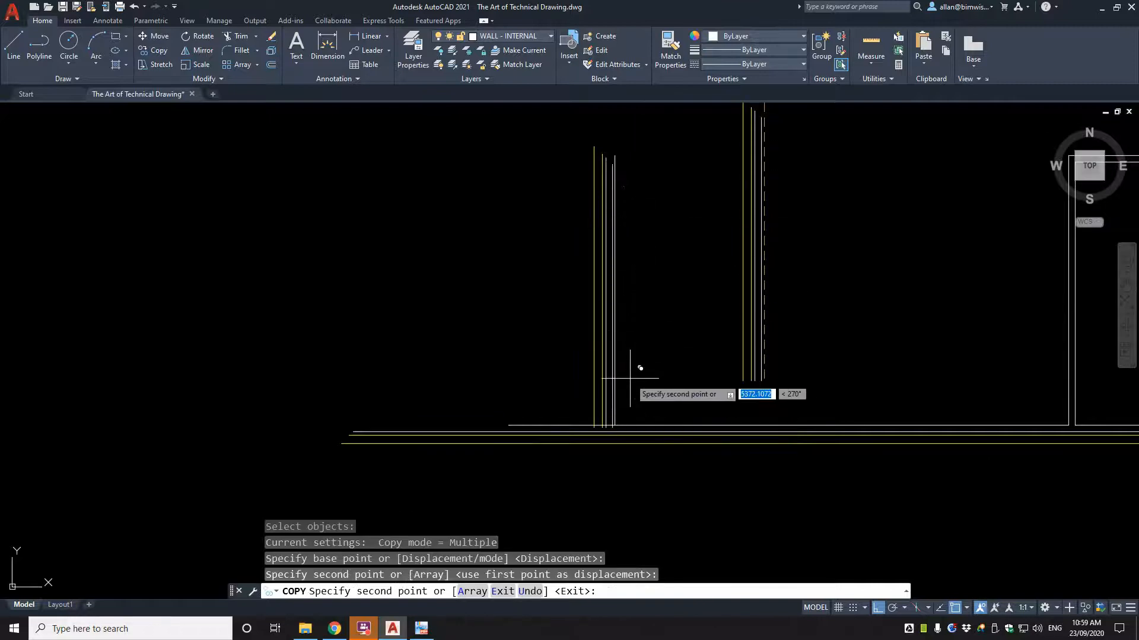
pyautogui.scroll(6, 601, 442)
pyautogui.scroll(-3, 685, 326)
pyautogui.press('Escape')
pyautogui.scroll(3, 668, 318)
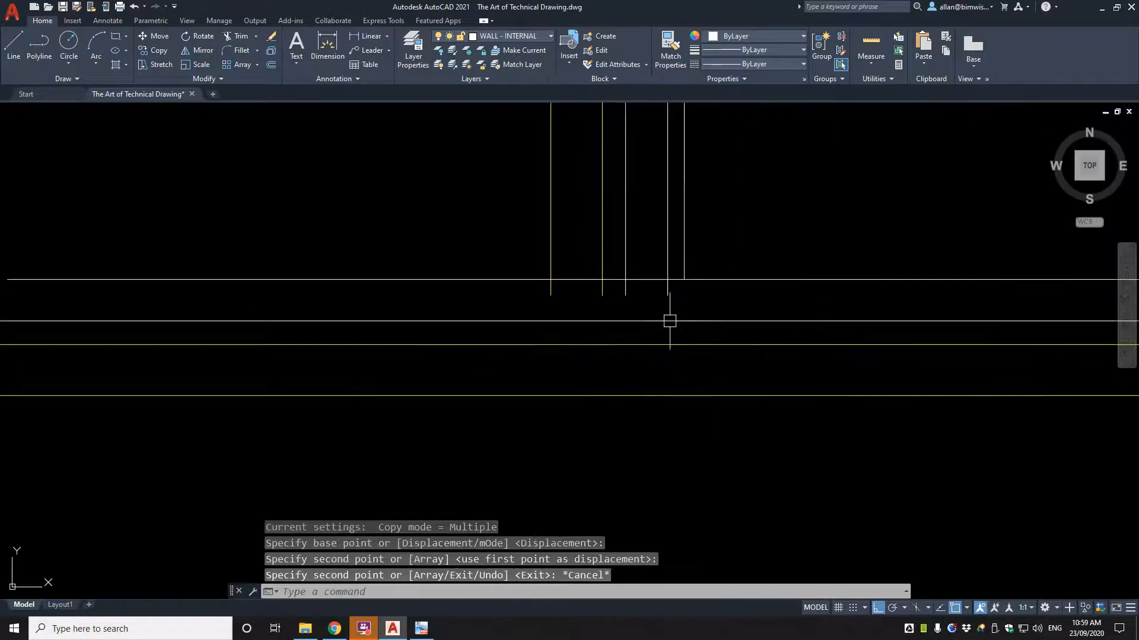
# - Undo the last copy of the west external wall lines
pyautogui.scroll(-3, 681, 294)
pyautogui.hotkey('ctrl', 'z')
pyautogui.hotkey('ctrl', 'z')
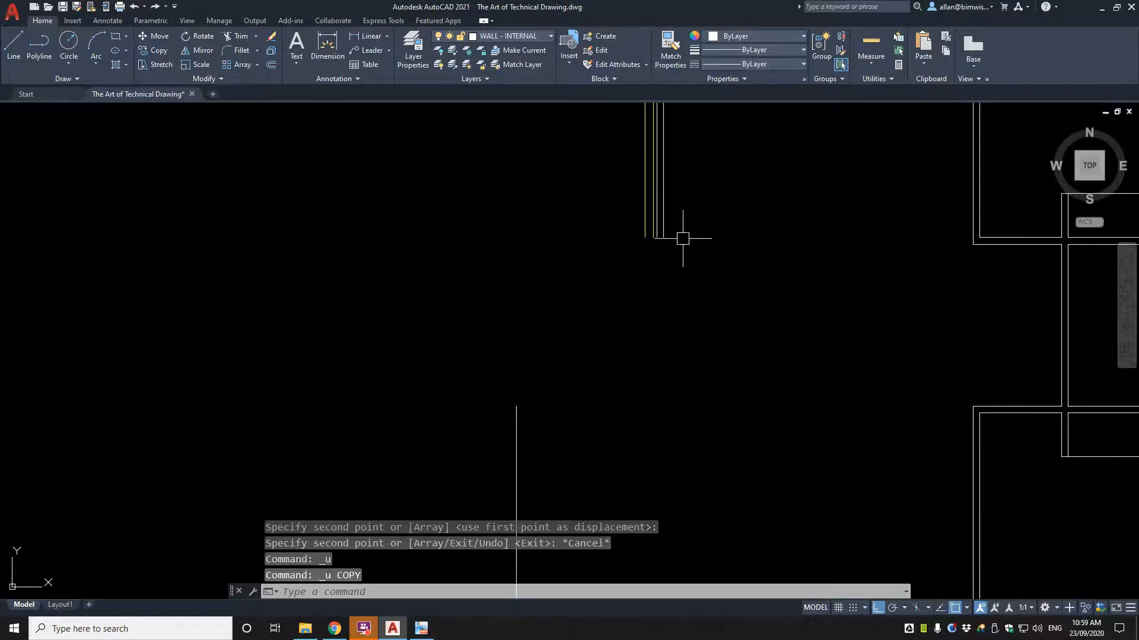
# - Copy the upper west external wall's four lines from the inner line's lower end to the 6200 offset line's lower end
pyautogui.press('space')
pyautogui.click(684, 201)
pyautogui.click(593, 171)
pyautogui.press('space')
pyautogui.click(667, 237)
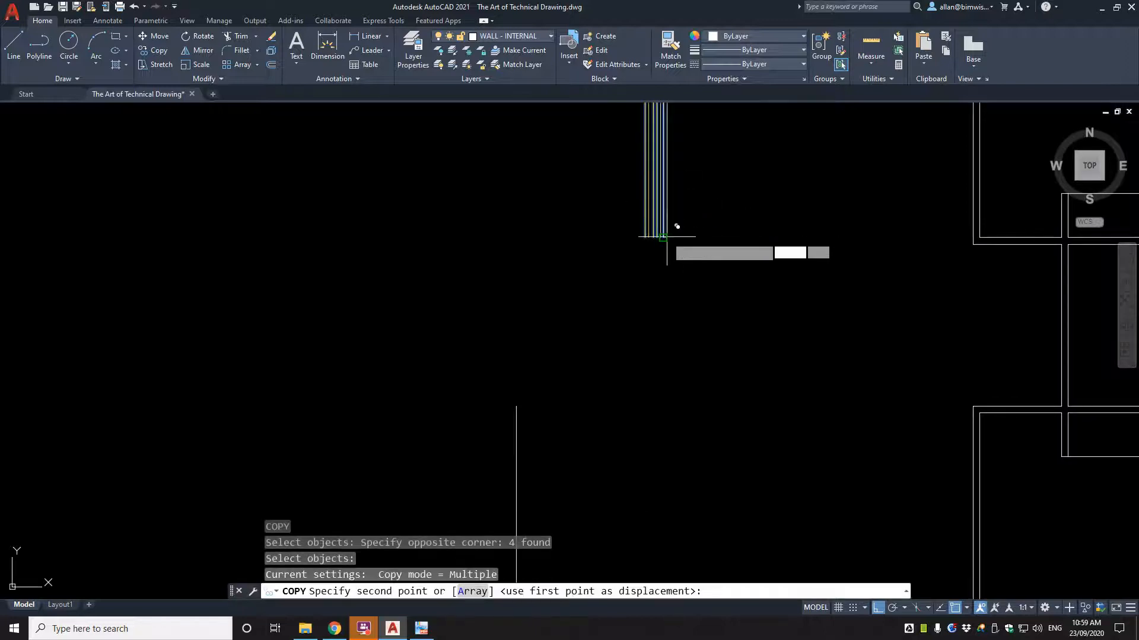
pyautogui.scroll(-5, 652, 350)
pyautogui.scroll(5, 600, 439)
pyautogui.click(593, 454)
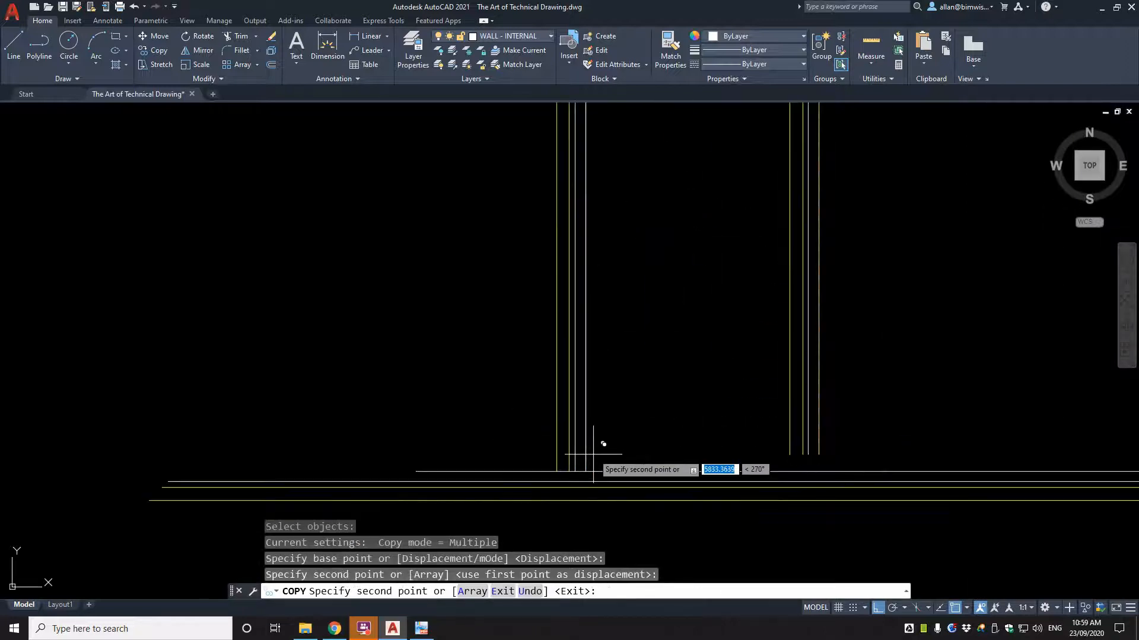
pyautogui.press('Escape')
# - Erase the 6200 offset guide line overlapping the copied external wall's inner line
pyautogui.scroll(-2, 589, 420)
pyautogui.scroll(5, 600, 168)
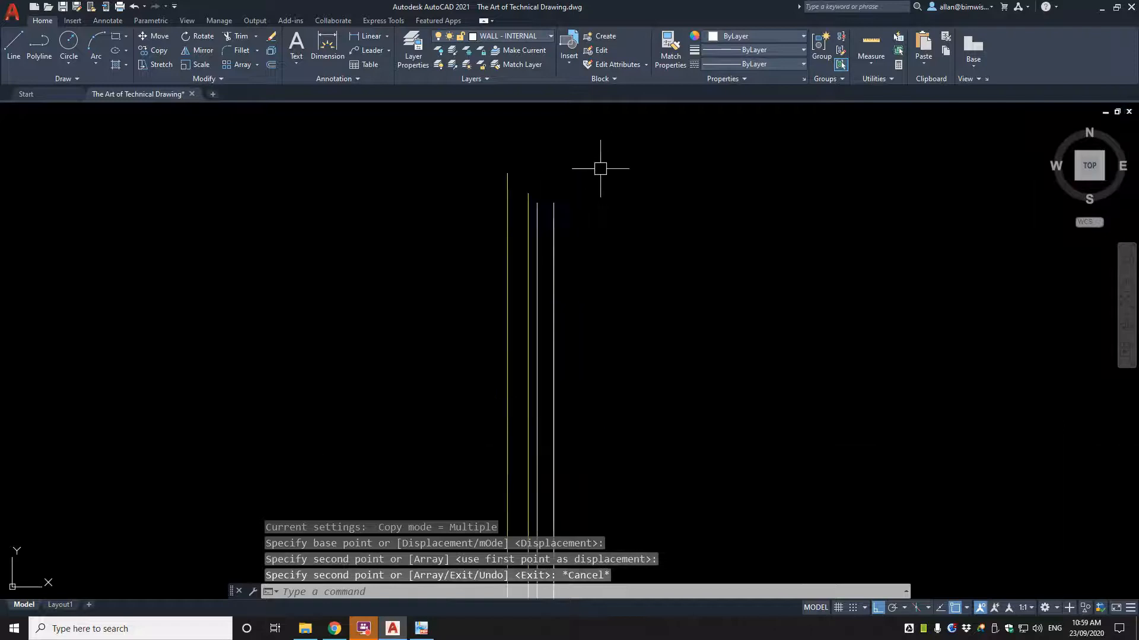
pyautogui.scroll(5, 554, 242)
pyautogui.write('e')
pyautogui.press('space')
pyautogui.click(542, 224)
pyautogui.scroll(-6, 578, 214)
pyautogui.press('space')
pyautogui.press('space')
pyautogui.scroll(-6, 620, 203)
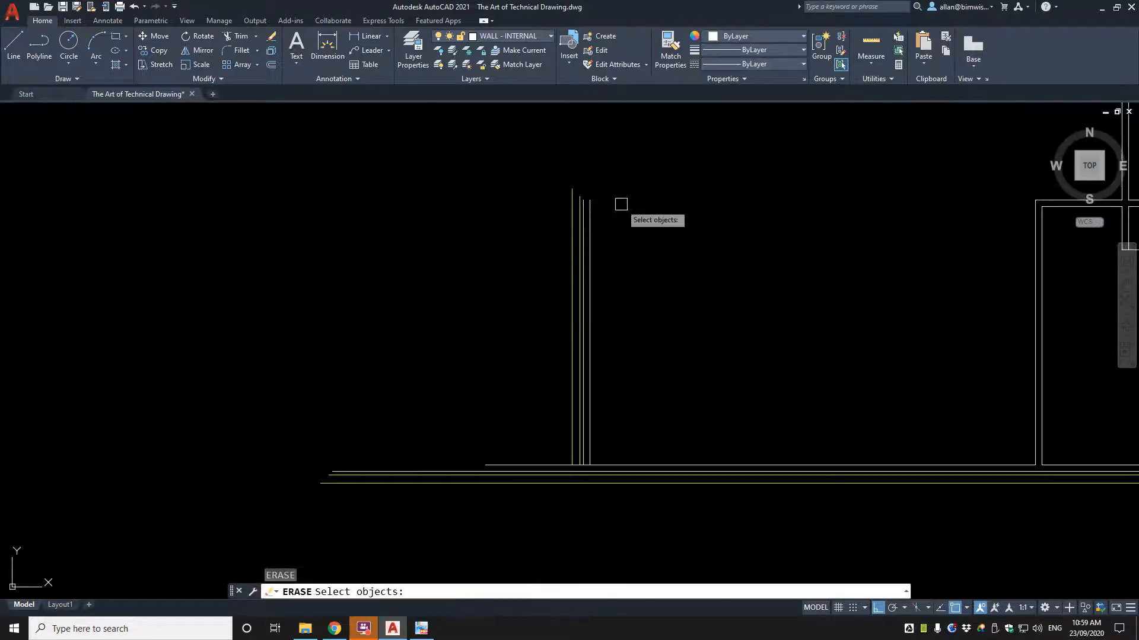
pyautogui.press('Escape')
# - Fillet the four copied west wall lines with the matching lower external wall lines at zero radius to form the southwest corner
pyautogui.scroll(6, 613, 282)
pyautogui.write('f')
pyautogui.press('space')
pyautogui.click(593, 366)
pyautogui.click(606, 382)
pyautogui.scroll(4, 592, 382)
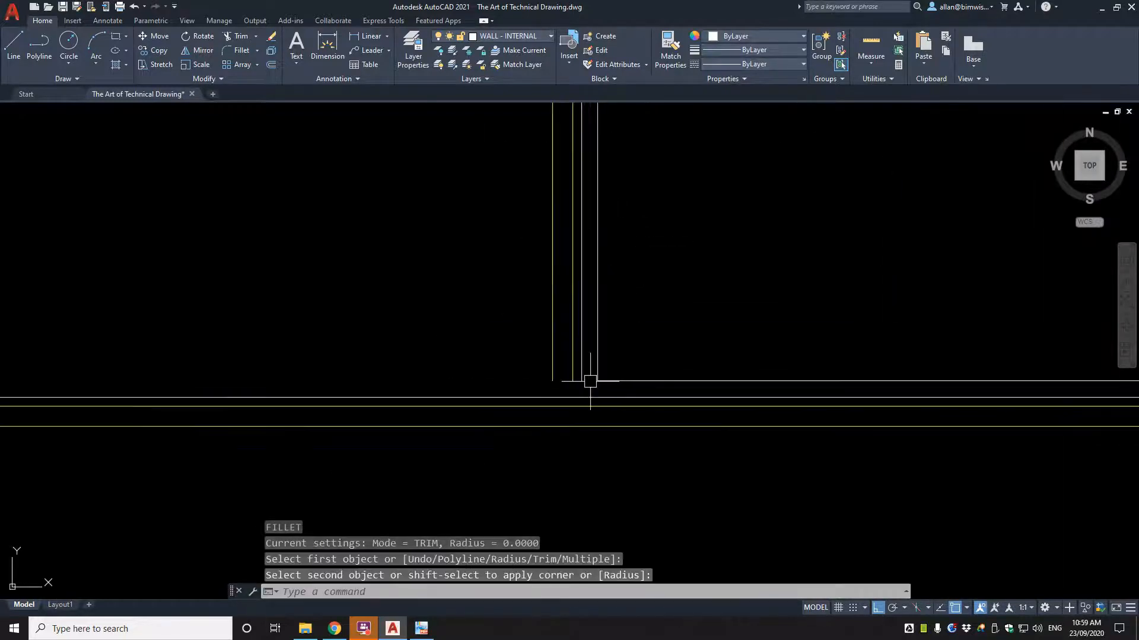
pyautogui.press('space')
pyautogui.click(577, 379)
pyautogui.click(600, 407)
pyautogui.press('space')
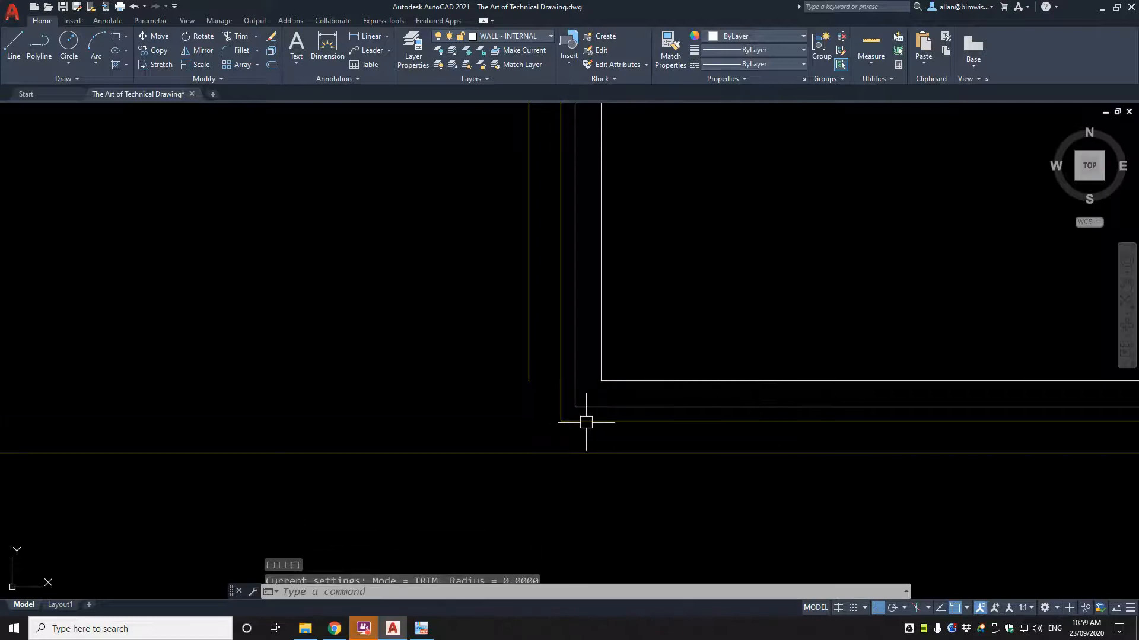
pyautogui.click(527, 373)
pyautogui.click(569, 452)
pyautogui.scroll(-6, 591, 391)
pyautogui.moveTo(591, 391); pyautogui.dragTo(578, 437, button='middle')
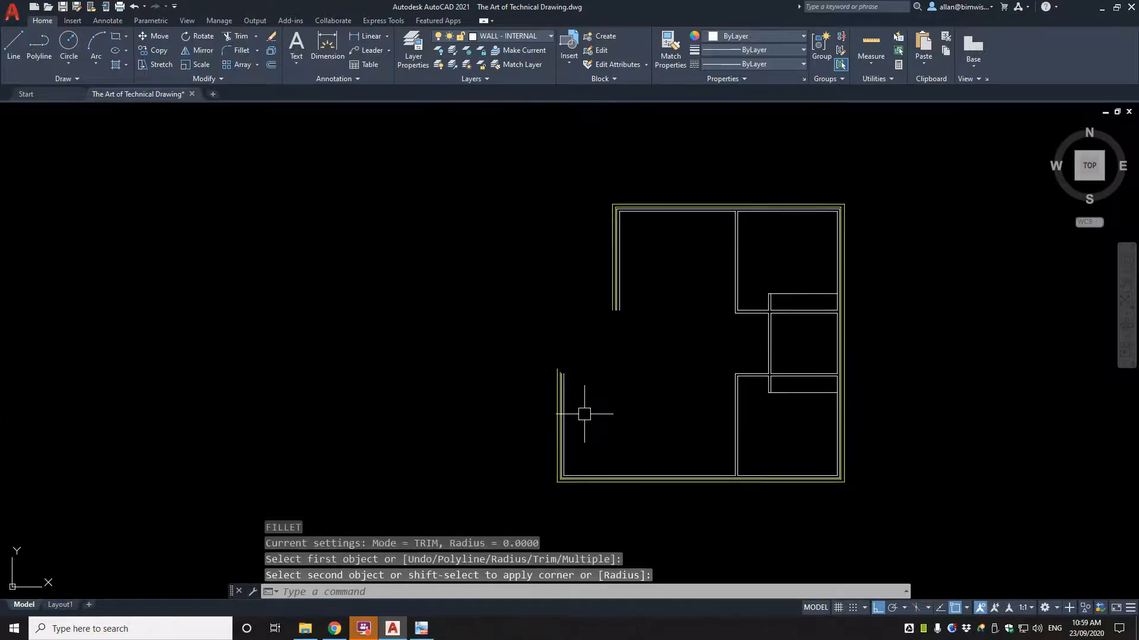
# - Offset the lower external wall's inner line 5890 northwards
pyautogui.press('Escape')
pyautogui.press('Escape')
pyautogui.write('o')
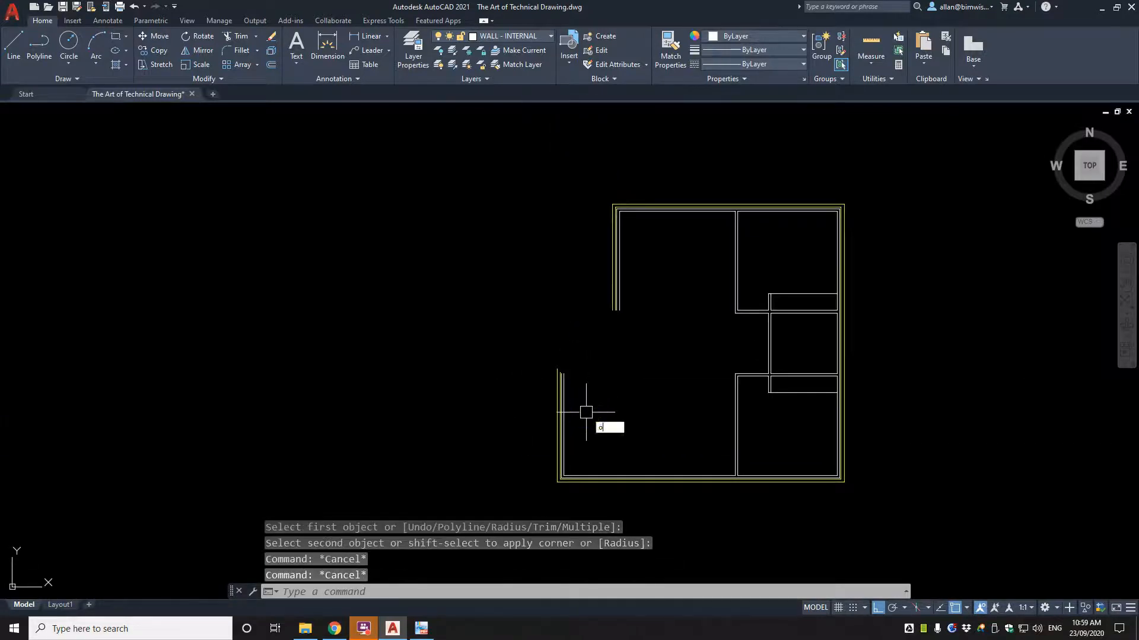
pyautogui.press('space')
pyautogui.write('5890')
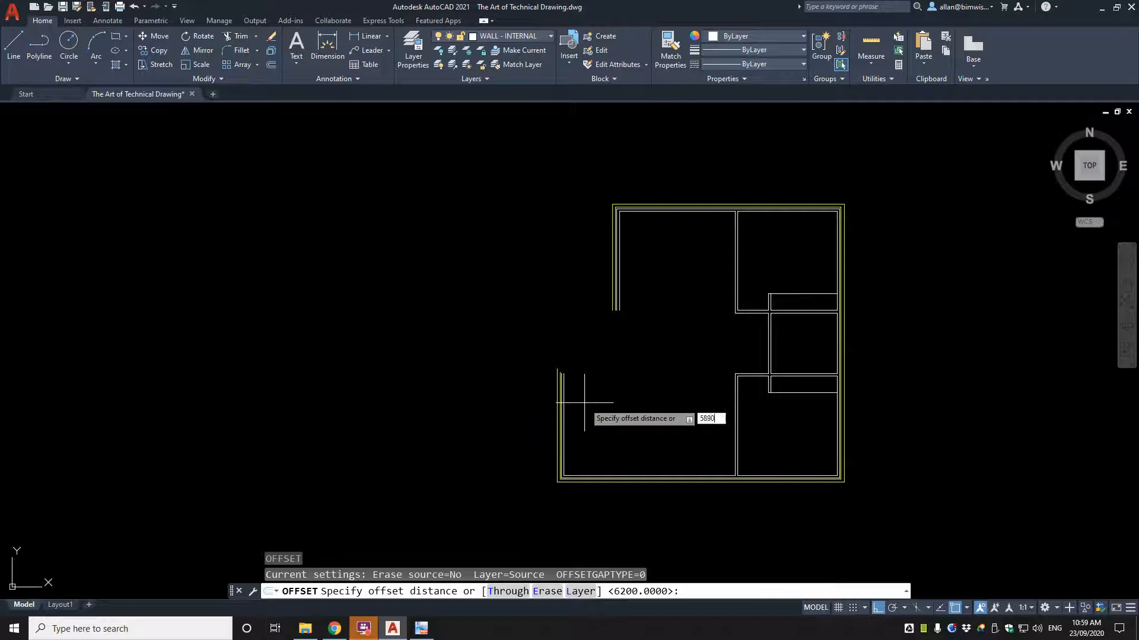
pyautogui.press('Return')
pyautogui.scroll(4, 586, 457)
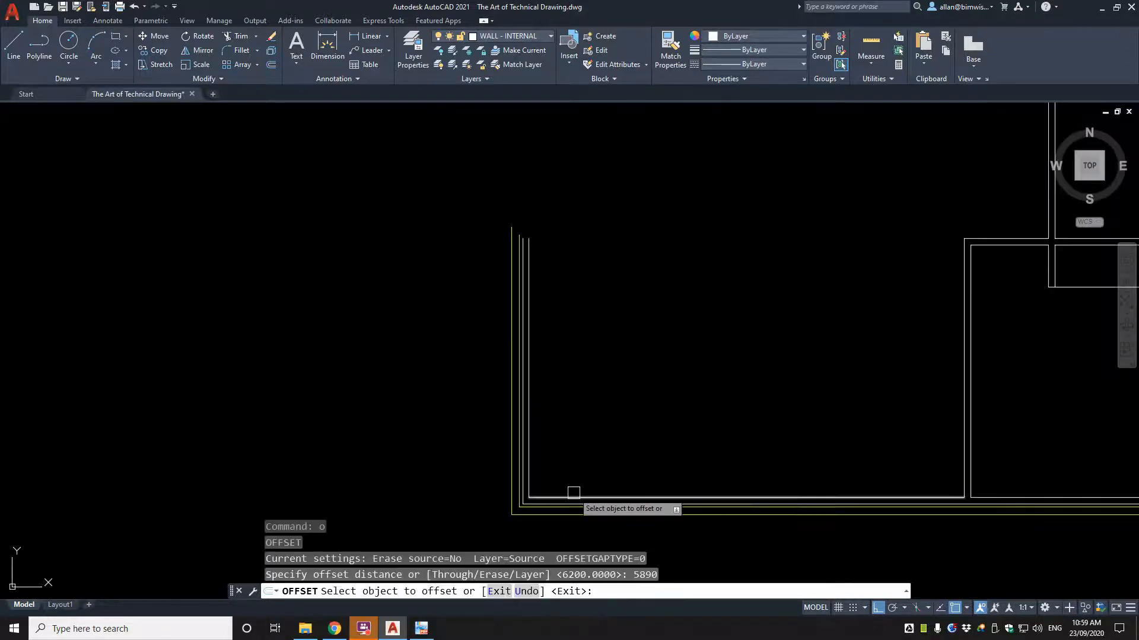
pyautogui.click(587, 498)
pyautogui.click(590, 428)
pyautogui.scroll(-8, 591, 426)
pyautogui.press('space')
pyautogui.scroll(2, 606, 395)
pyautogui.moveTo(600, 386); pyautogui.dragTo(649, 366, button='middle')
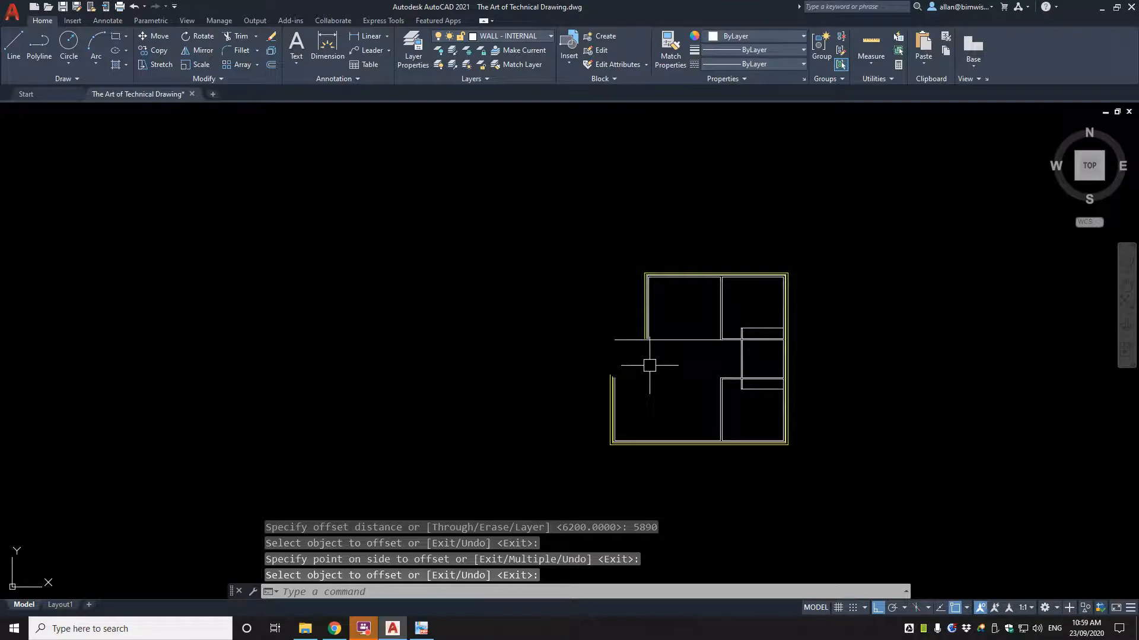
# - Copy the north external wall's four lines from the inner northeast corner to the west end of the 5890 offset line
pyautogui.scroll(6, 655, 280)
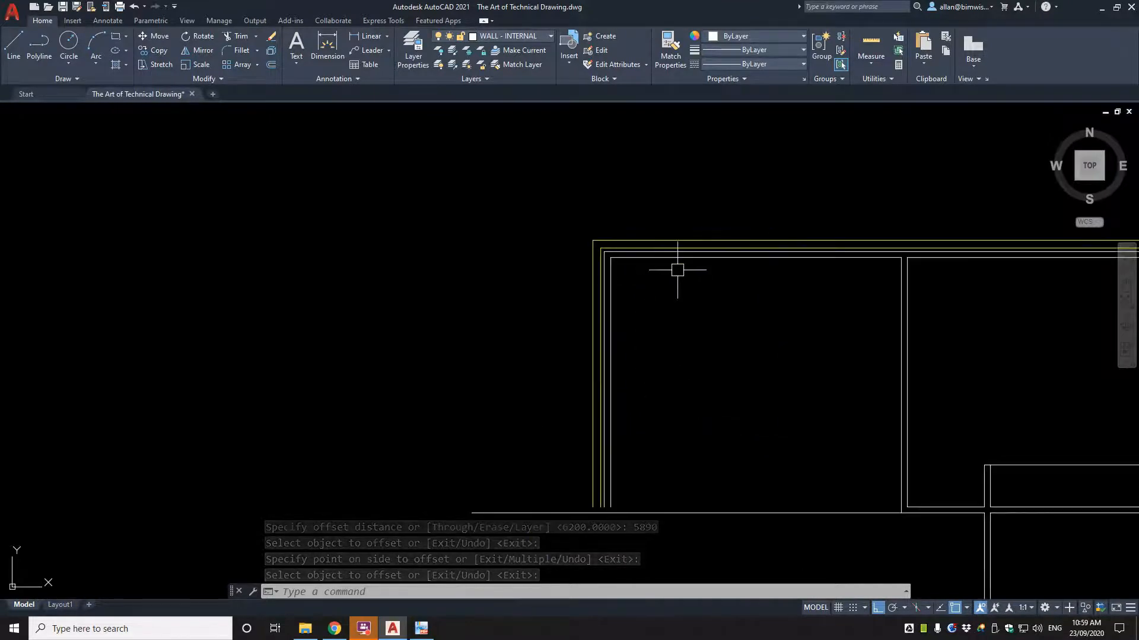
pyautogui.scroll(-6, 695, 261)
pyautogui.scroll(6, 782, 251)
pyautogui.write('c')
pyautogui.press('space')
pyautogui.click(807, 254)
pyautogui.click(785, 307)
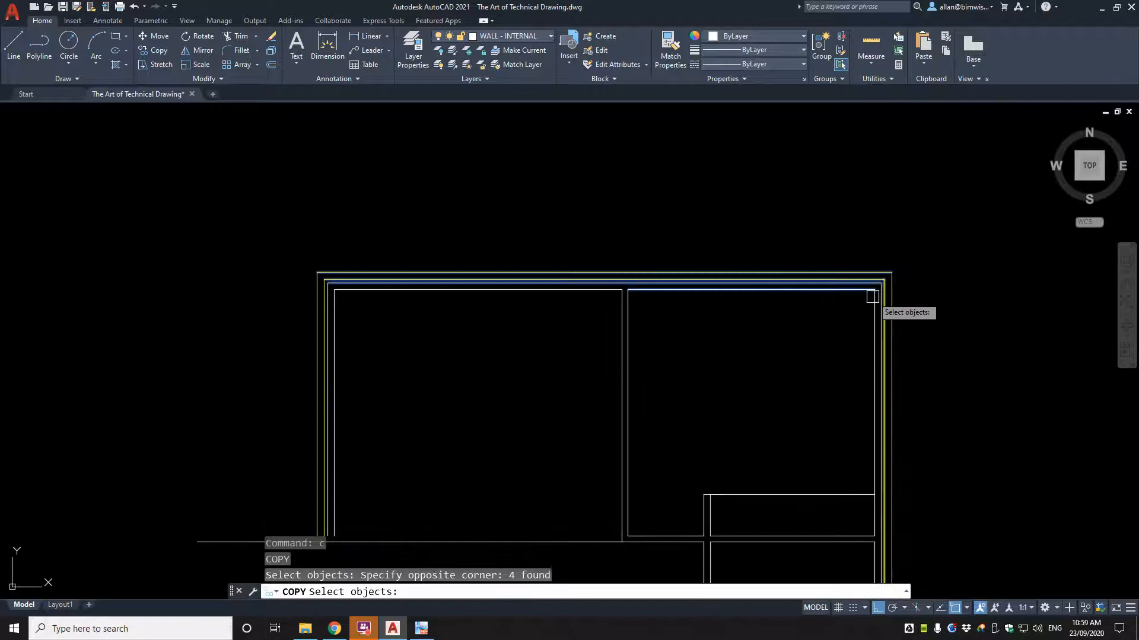
pyautogui.press('space')
pyautogui.click(877, 290)
pyautogui.scroll(-4, 852, 298)
pyautogui.scroll(8, 753, 338)
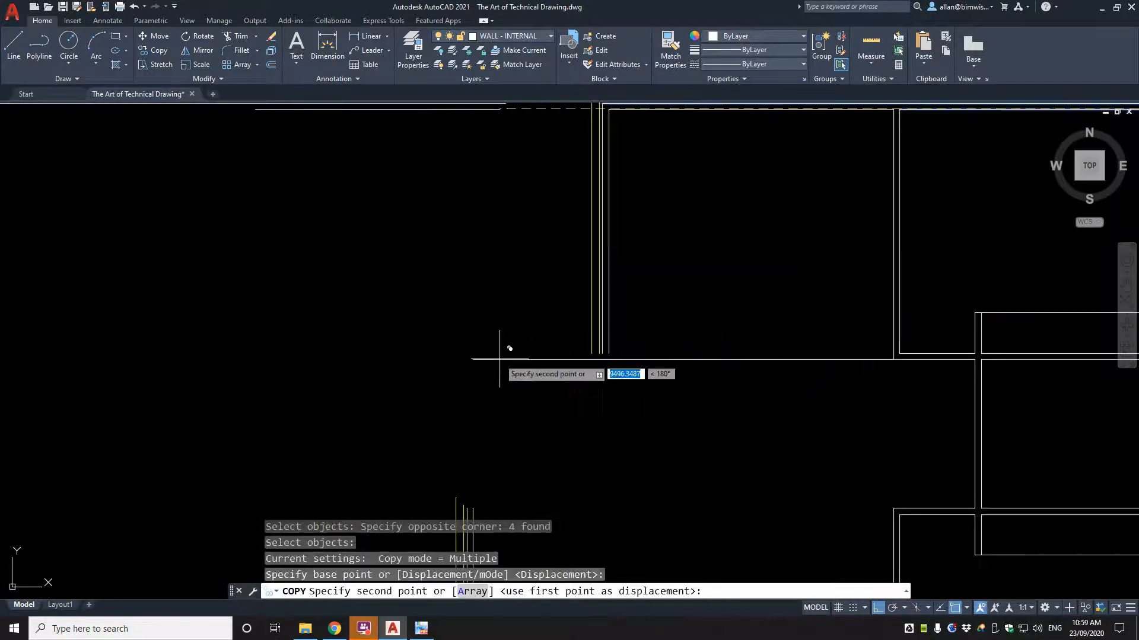
pyautogui.click(474, 360)
pyautogui.press('Escape')
# - Erase the 5890 offset guide line running across the middle of the plan
pyautogui.write('e')
pyautogui.press('space')
pyautogui.click(656, 360)
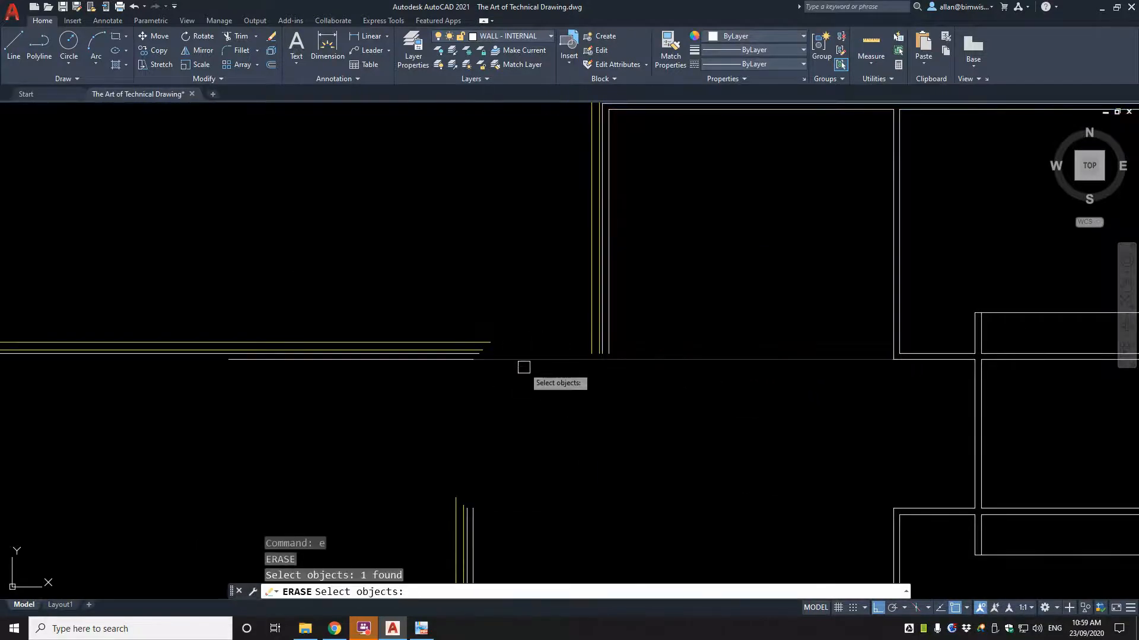
pyautogui.press('space')
pyautogui.scroll(-3, 499, 366)
pyautogui.scroll(3, 486, 355)
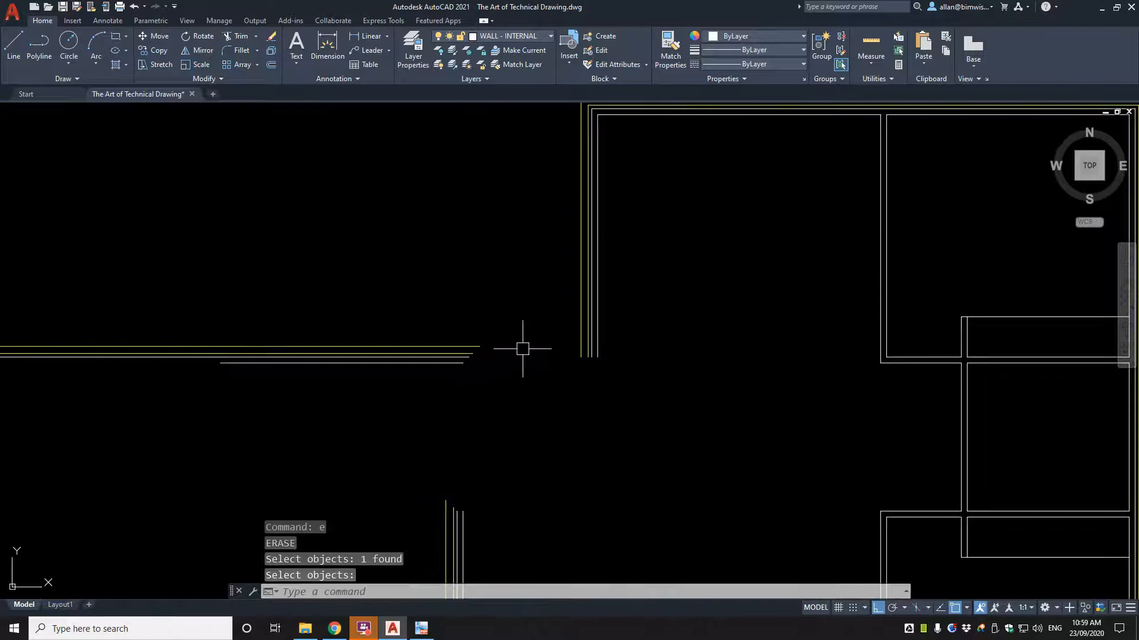
# - Fillet the two outermost copied horizontal wall lines with the matching upper west external wall lines at zero radius
pyautogui.press('space')
pyautogui.click(468, 344)
pyautogui.click(573, 320)
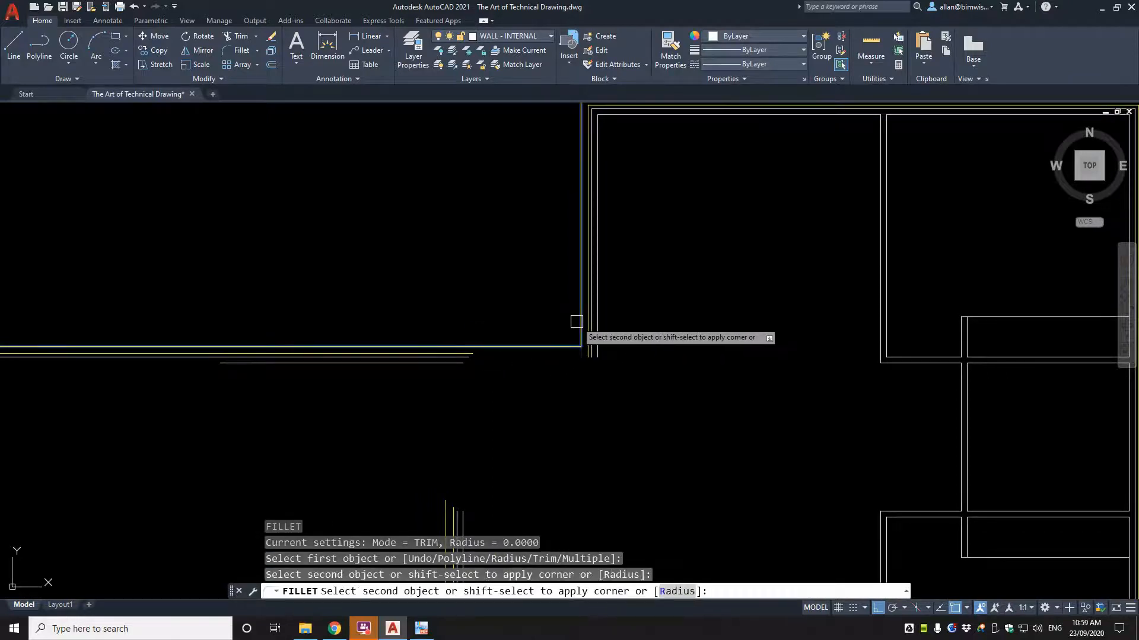
pyautogui.click(577, 324)
pyautogui.scroll(5, 583, 330)
pyautogui.press('space')
pyautogui.click(605, 332)
pyautogui.scroll(-3, 369, 394)
pyautogui.scroll(3, 369, 394)
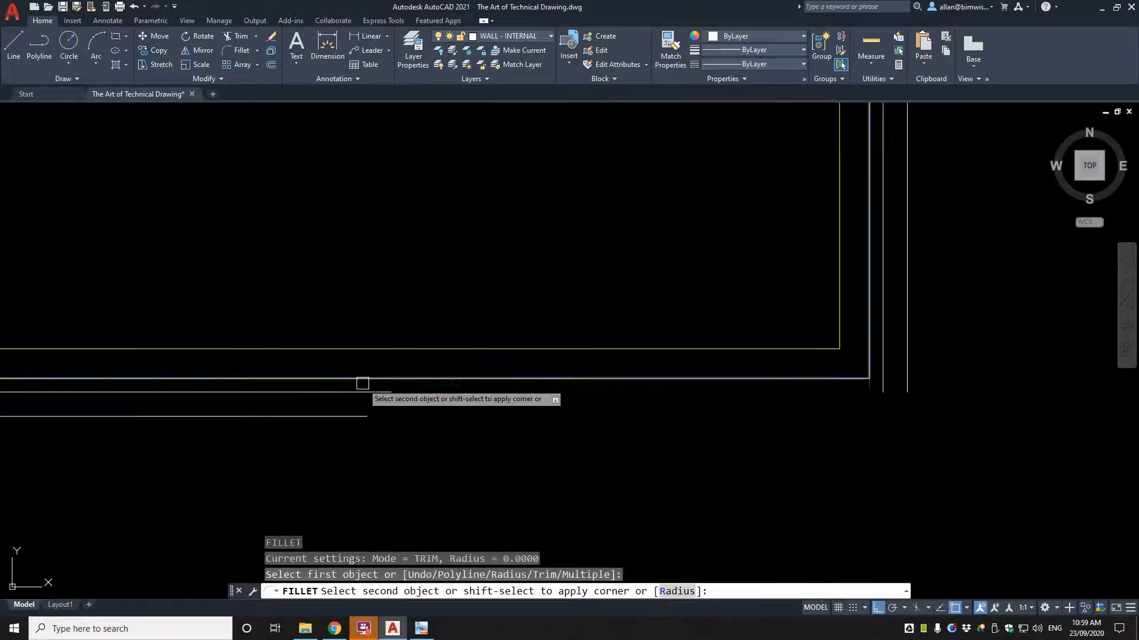
pyautogui.click(370, 392)
# - Fillet the two innermost copied horizontal wall lines with the matching upper west external wall lines to complete the corner
pyautogui.press('space')
pyautogui.click(370, 393)
pyautogui.click(882, 356)
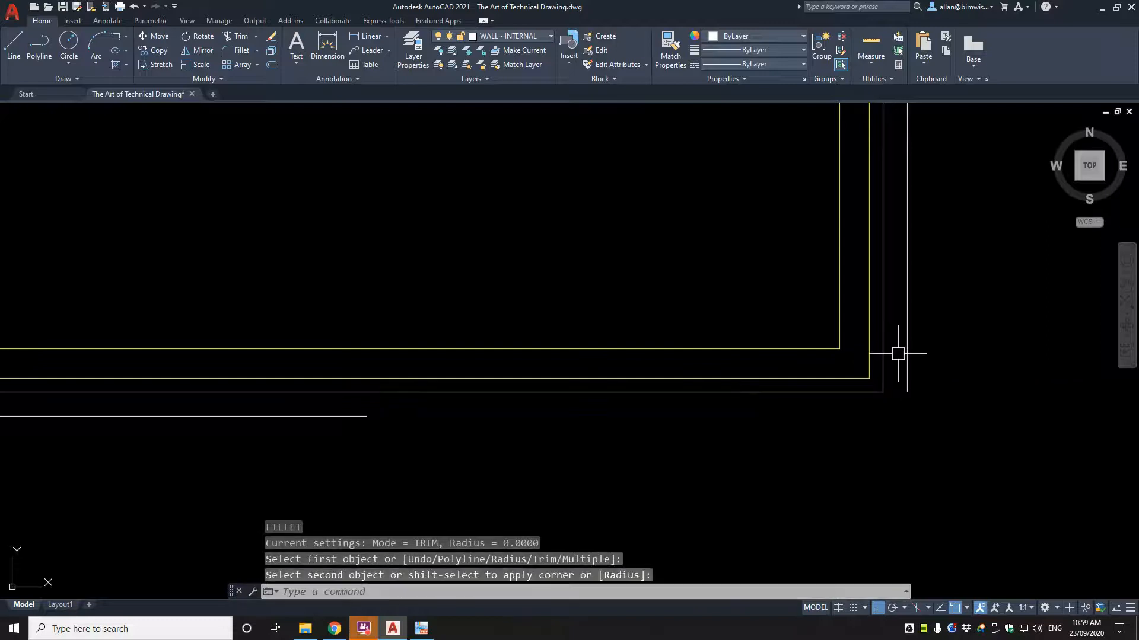
pyautogui.press('space')
pyautogui.click(907, 356)
pyautogui.click(356, 416)
pyautogui.scroll(-3, 408, 431)
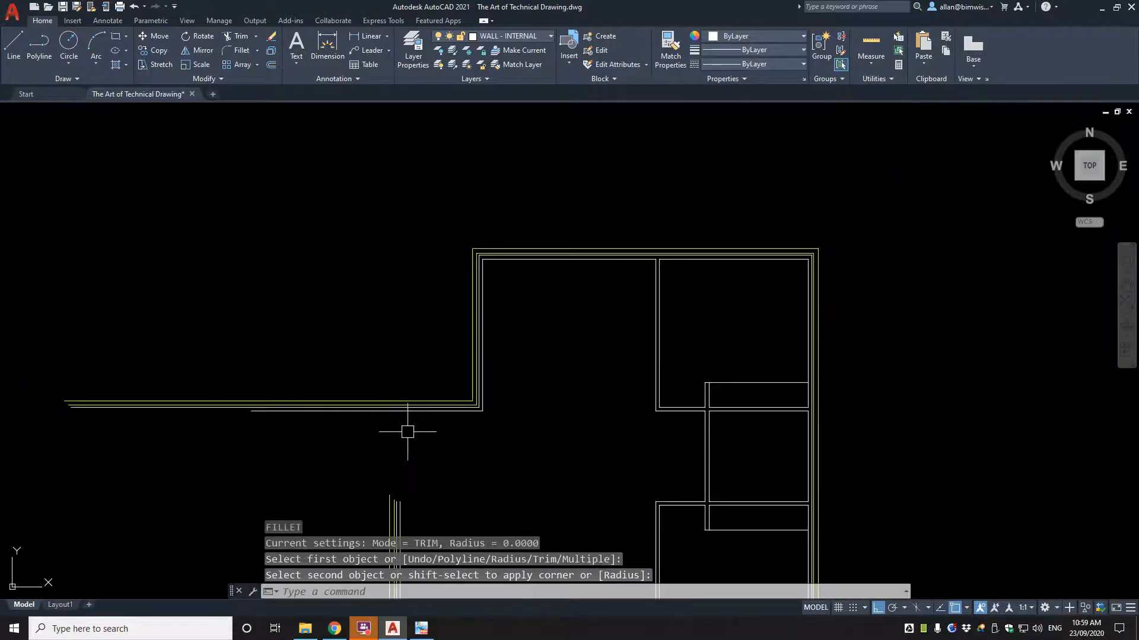
pyautogui.press('space')
pyautogui.click(396, 507)
pyautogui.press('Escape')
pyautogui.moveTo(428, 445); pyautogui.dragTo(480, 325, button='middle')
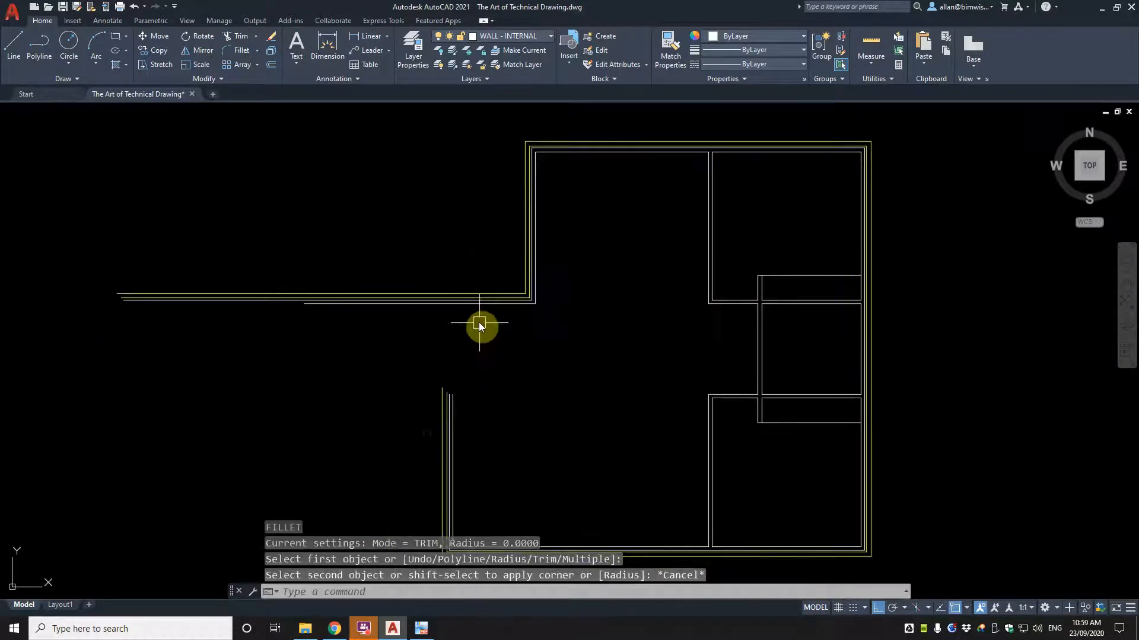
# - Extend the four lower west external wall lines north to the horizontal wall lines at the step in the plan
pyautogui.write('ex')
pyautogui.click(478, 282)
pyautogui.click(460, 350)
pyautogui.press('space')
pyautogui.click(461, 380)
pyautogui.click(432, 415)
pyautogui.press('space')
# - Fillet the two innermost lower west wall lines with the matching inner horizontal wall lines at zero radius
pyautogui.scroll(6, 449, 300)
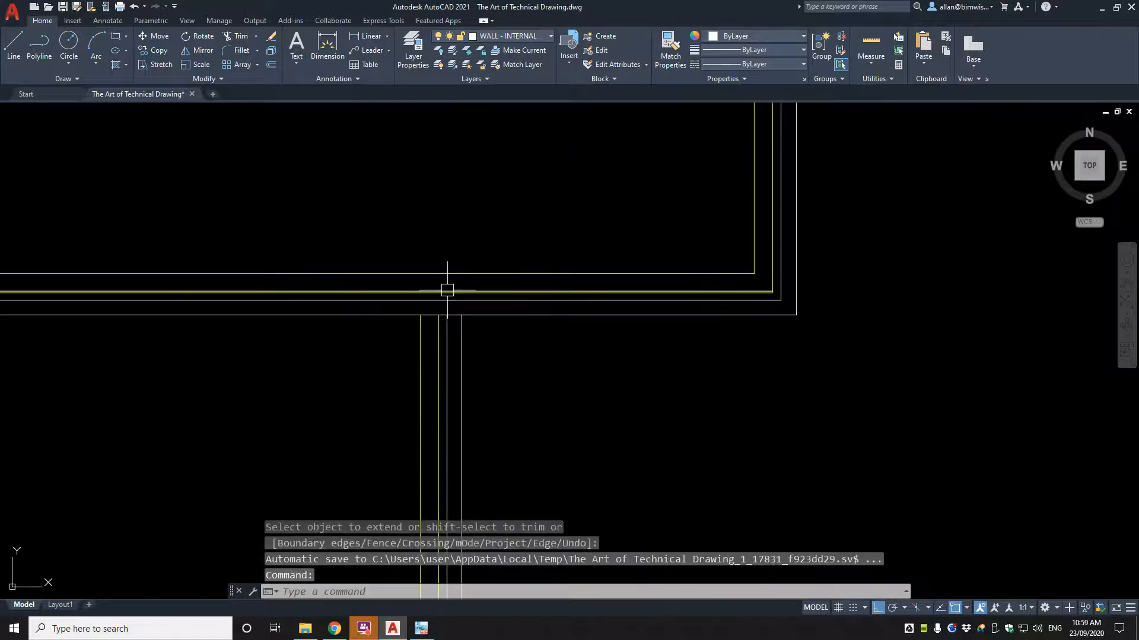
pyautogui.scroll(4, 478, 327)
pyautogui.write('f')
pyautogui.click(410, 304)
pyautogui.click(441, 277)
pyautogui.press('space')
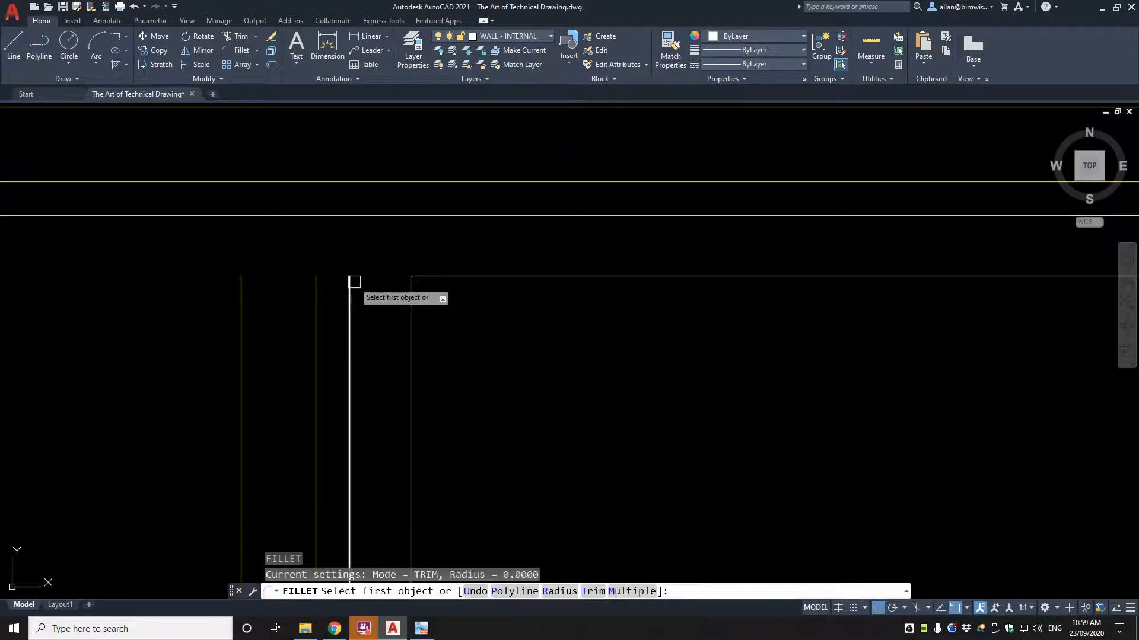
pyautogui.click(353, 282)
pyautogui.click(404, 220)
# - Fillet the two outermost lower west wall lines with the matching outer horizontal wall lines to close the west corner
pyautogui.scroll(-6, 356, 251)
pyautogui.press('space')
pyautogui.click(344, 262)
pyautogui.click(369, 232)
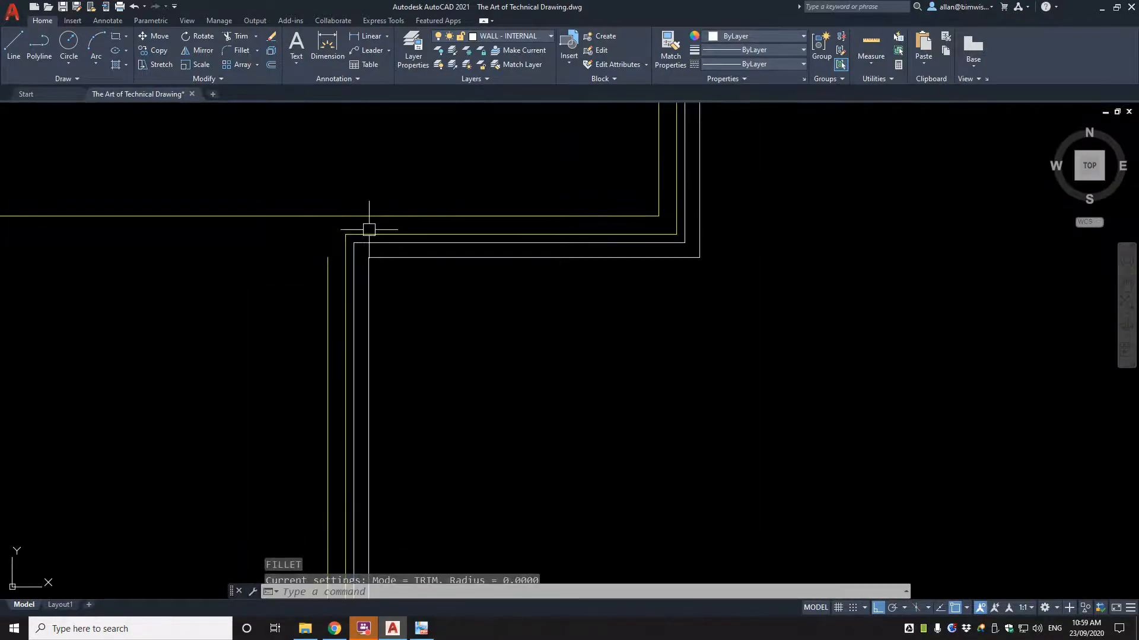
pyautogui.press('space')
pyautogui.click(326, 264)
pyautogui.click(350, 217)
# - Examine the whole wall outline and check it against the reference floor plan in PDF-XChange Viewer
pyautogui.scroll(-6, 381, 234)
pyautogui.moveTo(421, 250); pyautogui.dragTo(473, 318, button='middle')
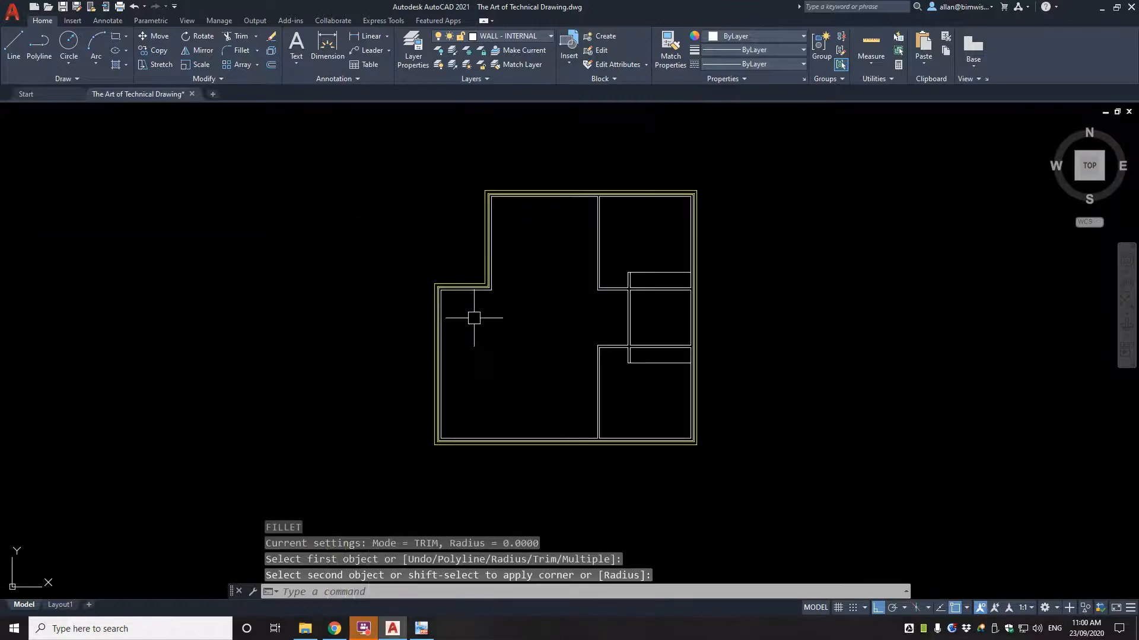
pyautogui.scroll(5, 473, 318)
pyautogui.scroll(-7, 560, 350)
pyautogui.moveTo(564, 364); pyautogui.dragTo(725, 345, button='middle')
pyautogui.scroll(2, 725, 346)
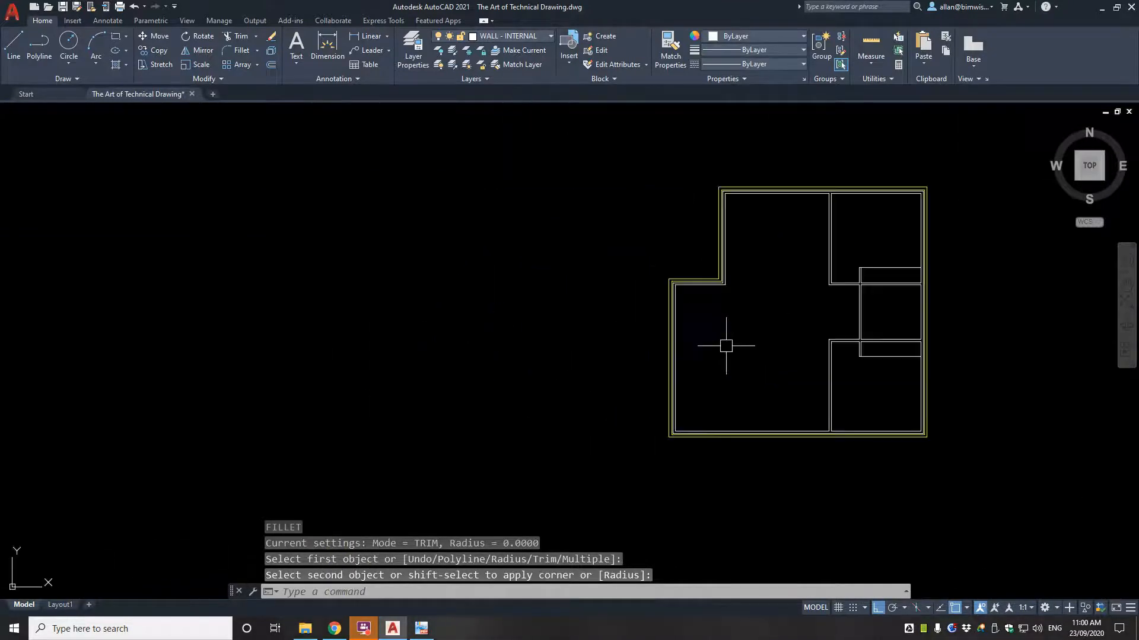
pyautogui.scroll(2, 726, 346)
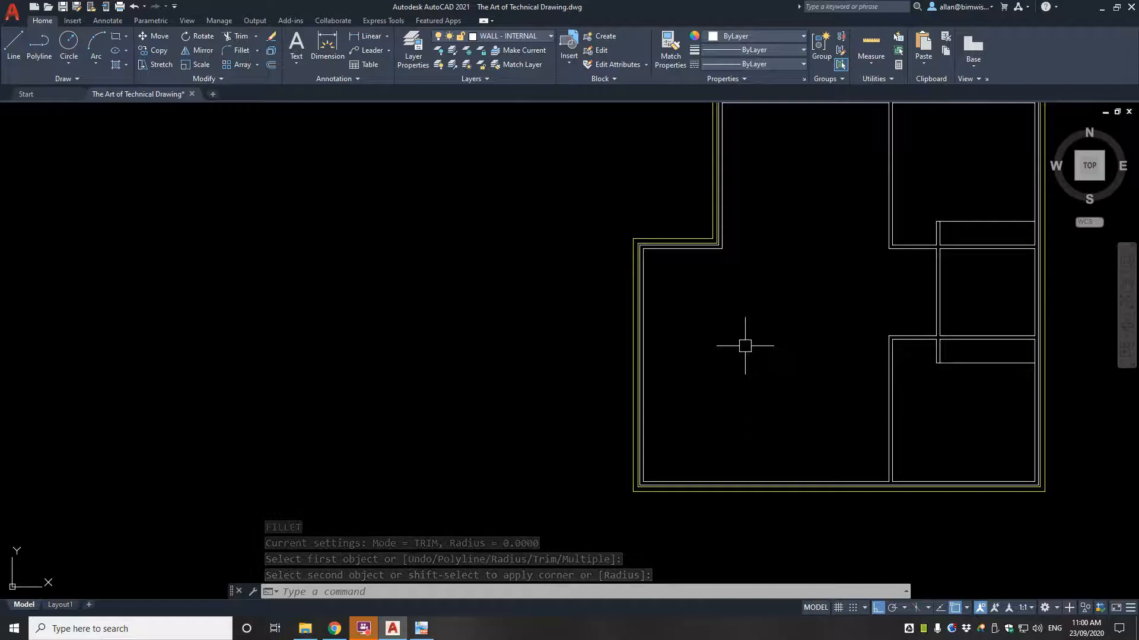
pyautogui.scroll(-5, 746, 341)
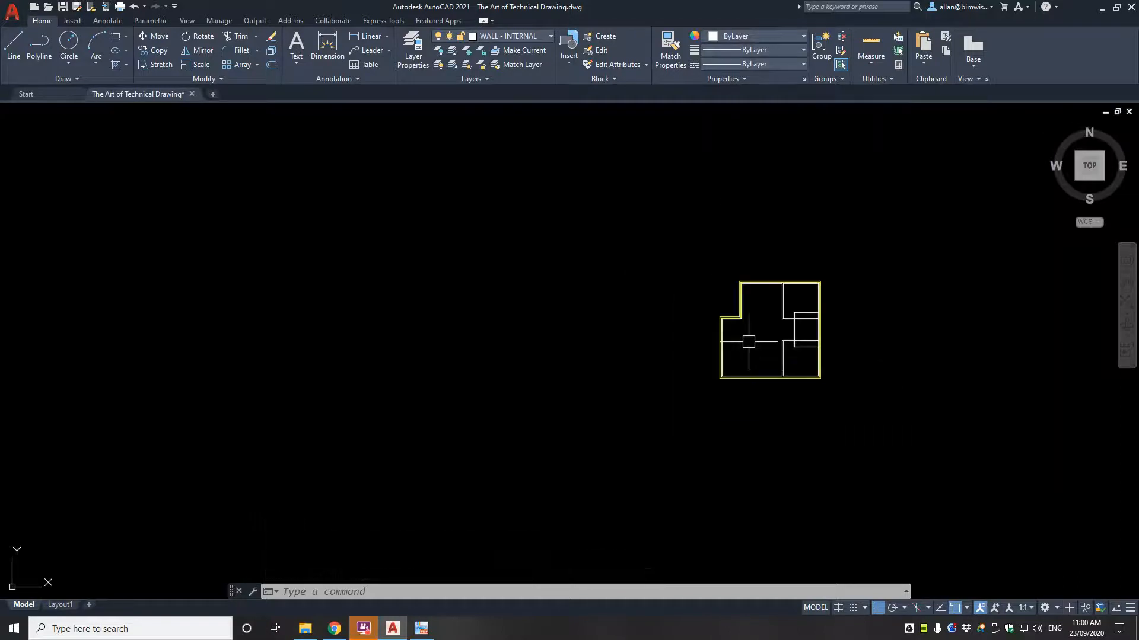
pyautogui.scroll(3, 745, 326)
pyautogui.click(410, 633)
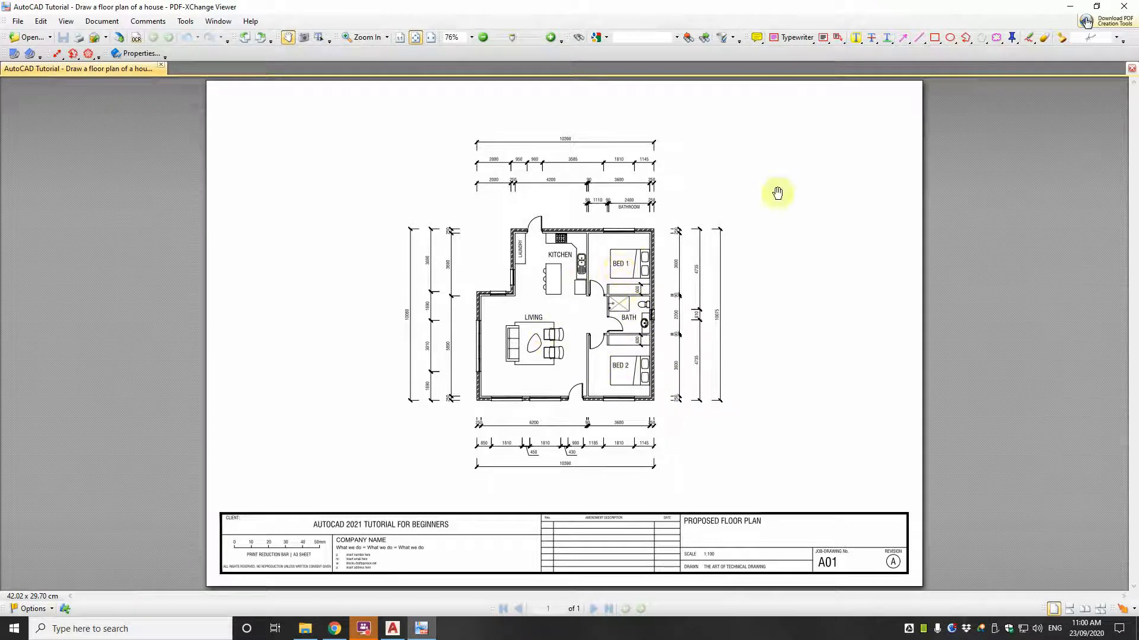
pyautogui.click(1070, 7)
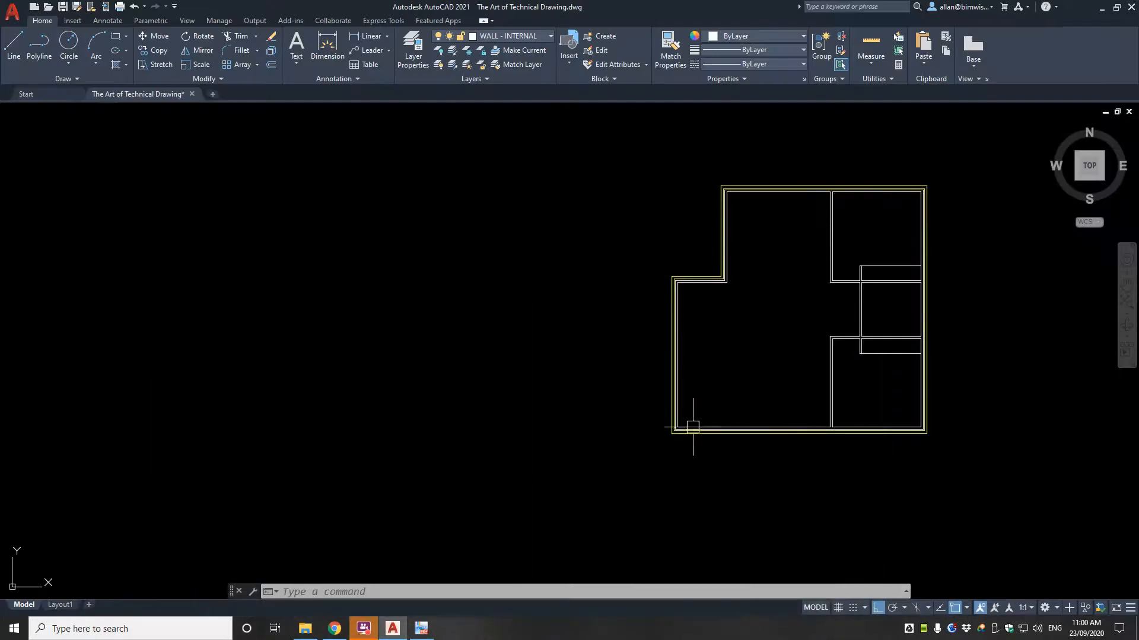
pyautogui.moveTo(828, 289); pyautogui.dragTo(721, 307, button='middle')
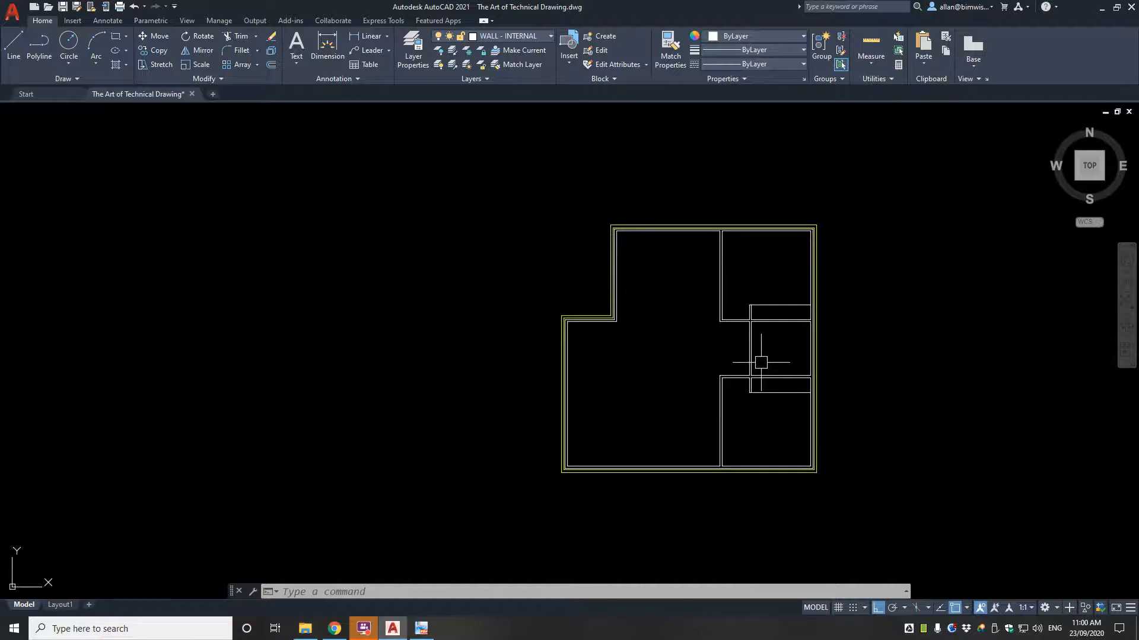
# - Switch to Chrome and look through the free CAD blocks under Editors Picks on blocks.draftsperson.net
pyautogui.click(335, 628)
pyautogui.scroll(10, 301, 453)
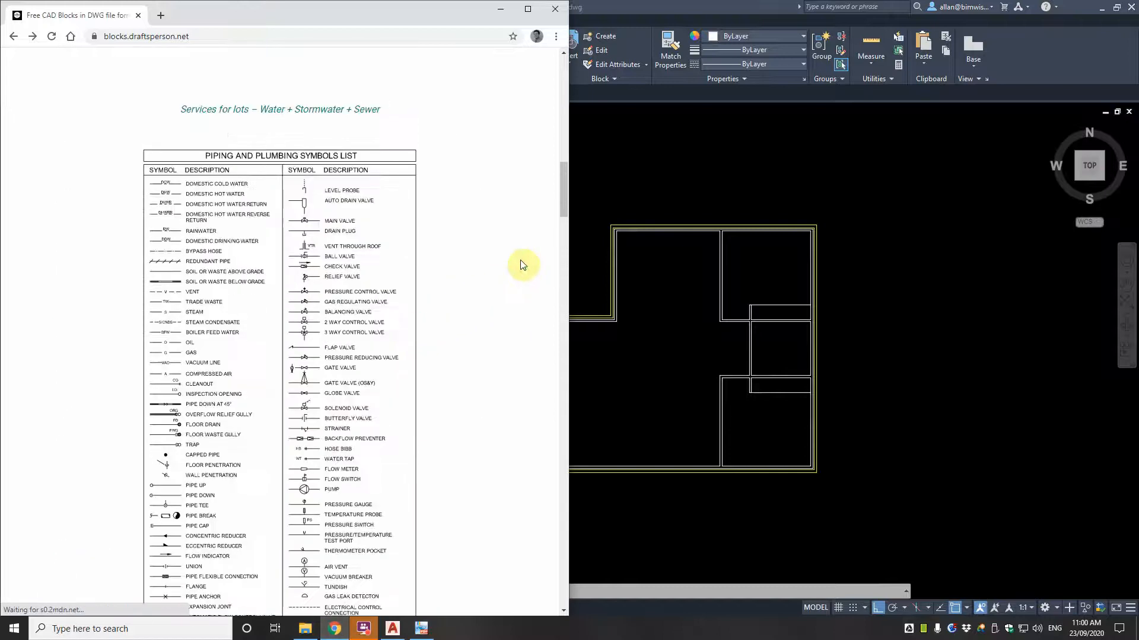
pyautogui.scroll(16, 524, 258)
pyautogui.scroll(-1, 564, 111)
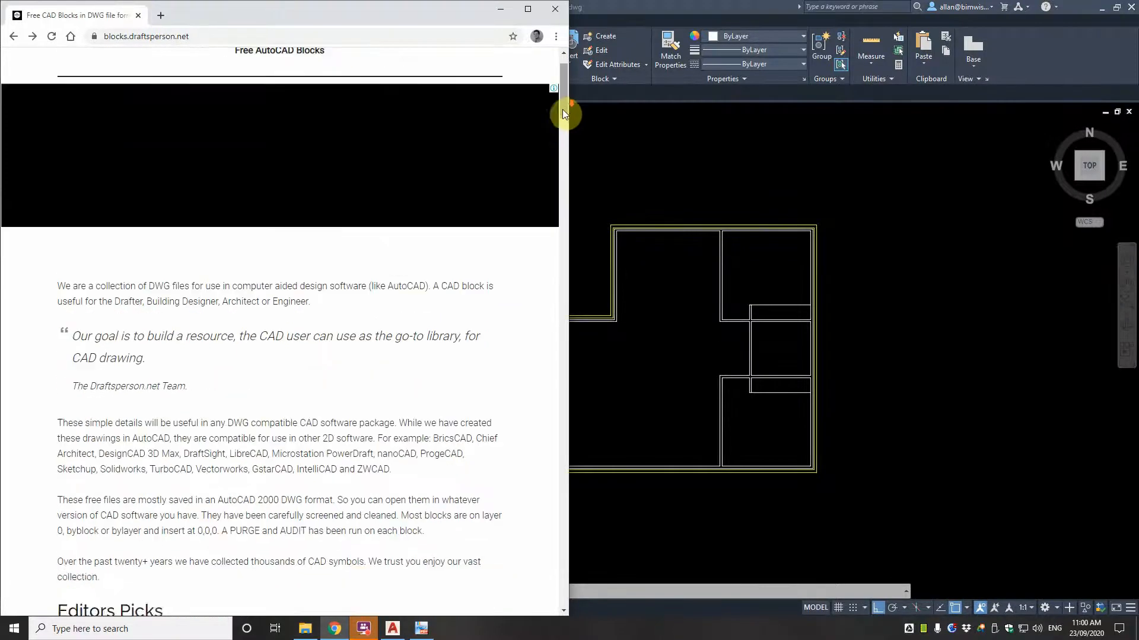
pyautogui.scroll(-5, 520, 158)
pyautogui.scroll(4, 424, 237)
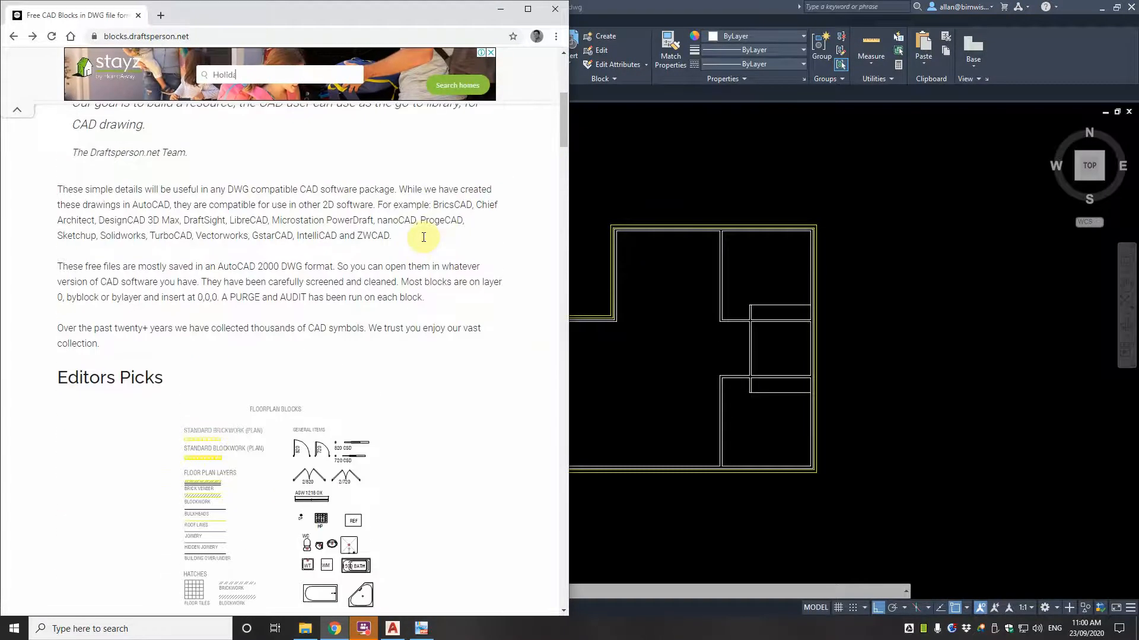
pyautogui.scroll(1, 424, 240)
pyautogui.scroll(-3, 423, 240)
pyautogui.scroll(-2, 423, 238)
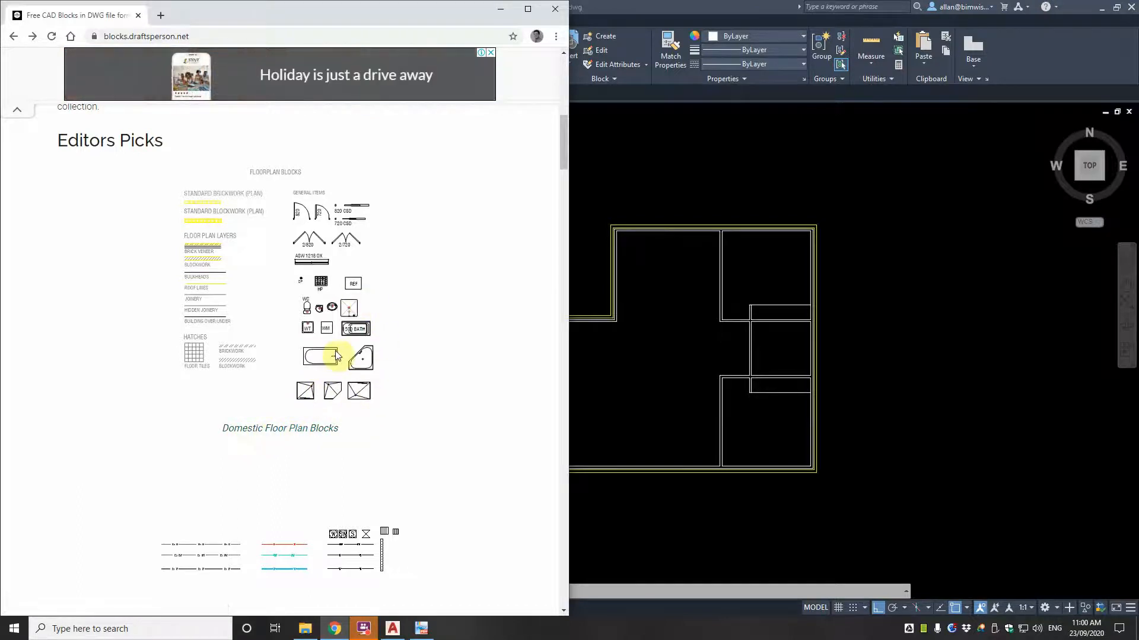
# - Search the block site for kitchen sinks and open the Kitchen Sink Plans page, dismissing the advertisement
pyautogui.scroll(-8, 336, 357)
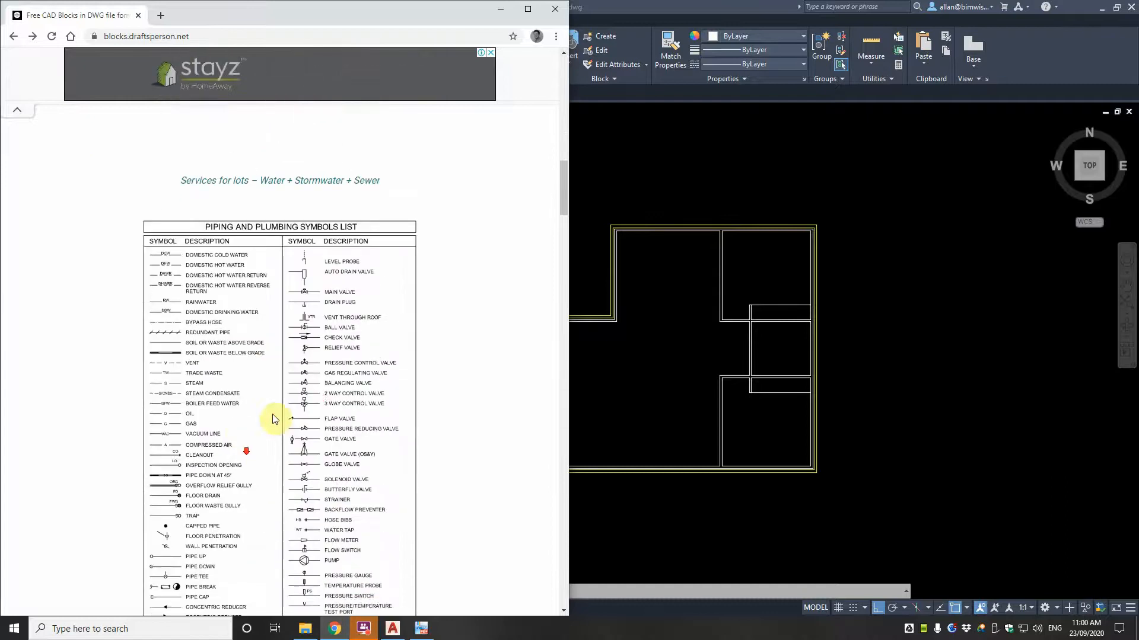
pyautogui.scroll(-15, 272, 419)
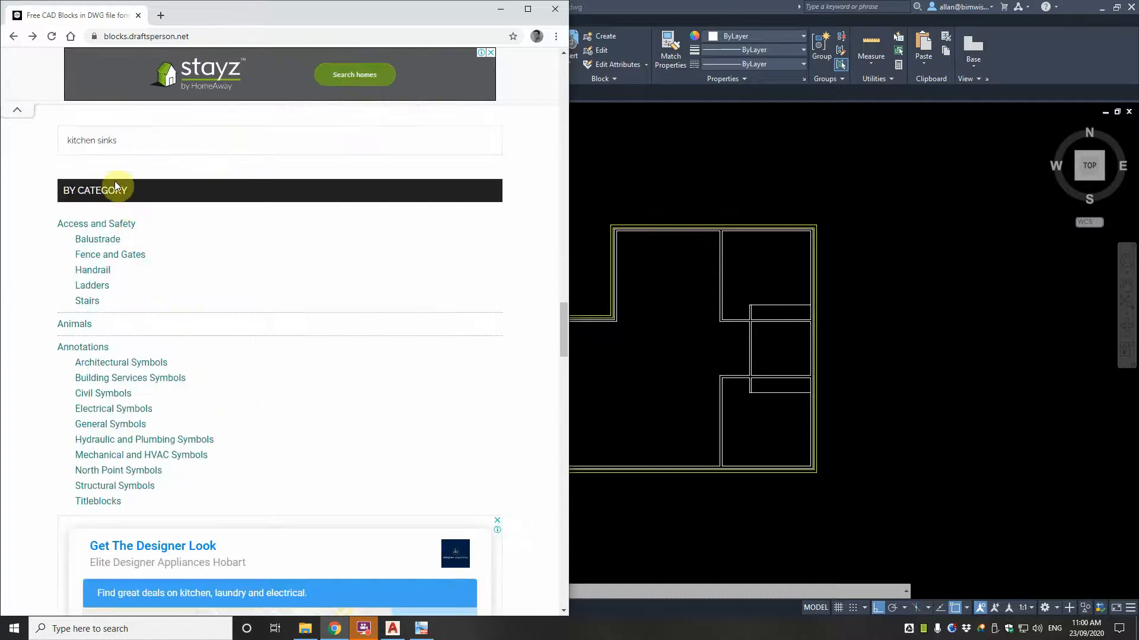
pyautogui.click(133, 143)
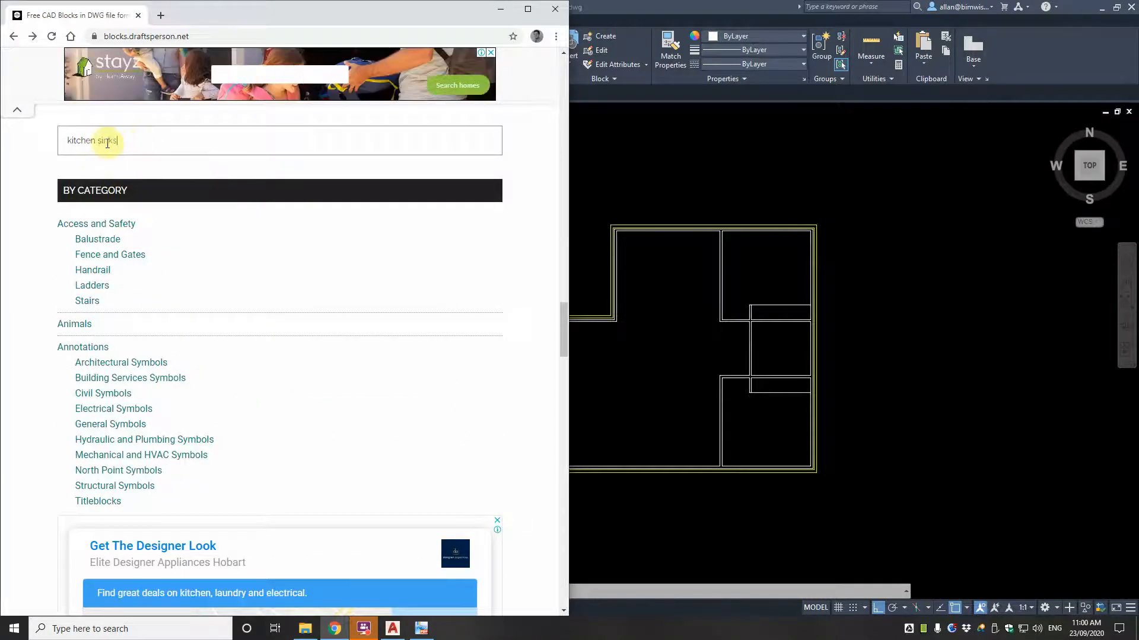
pyautogui.press('Return')
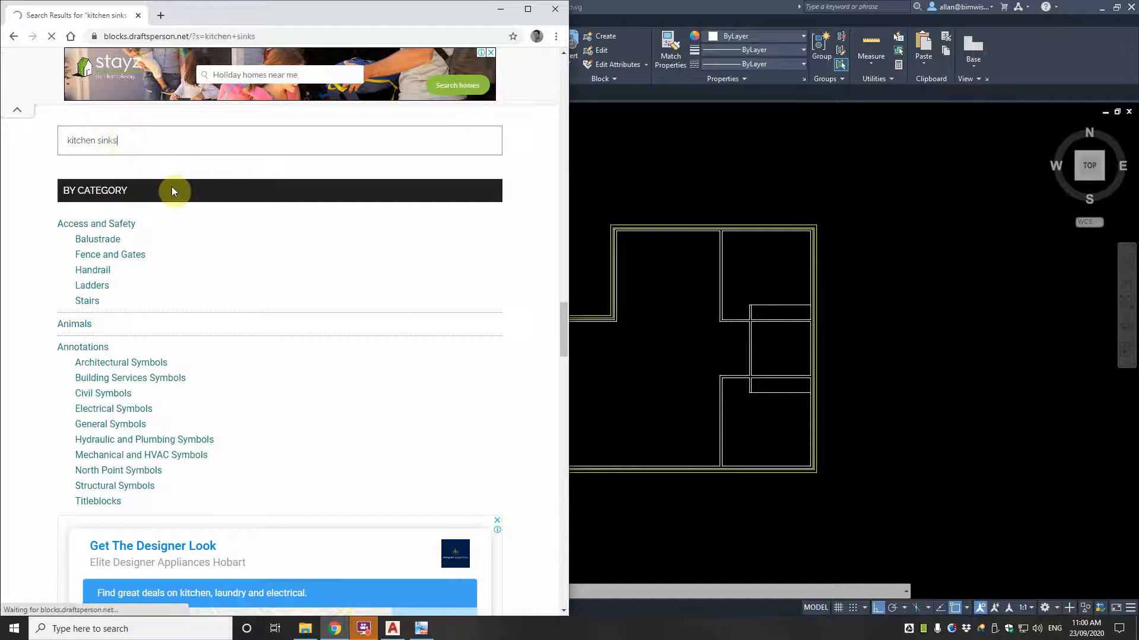
pyautogui.scroll(-3, 163, 368)
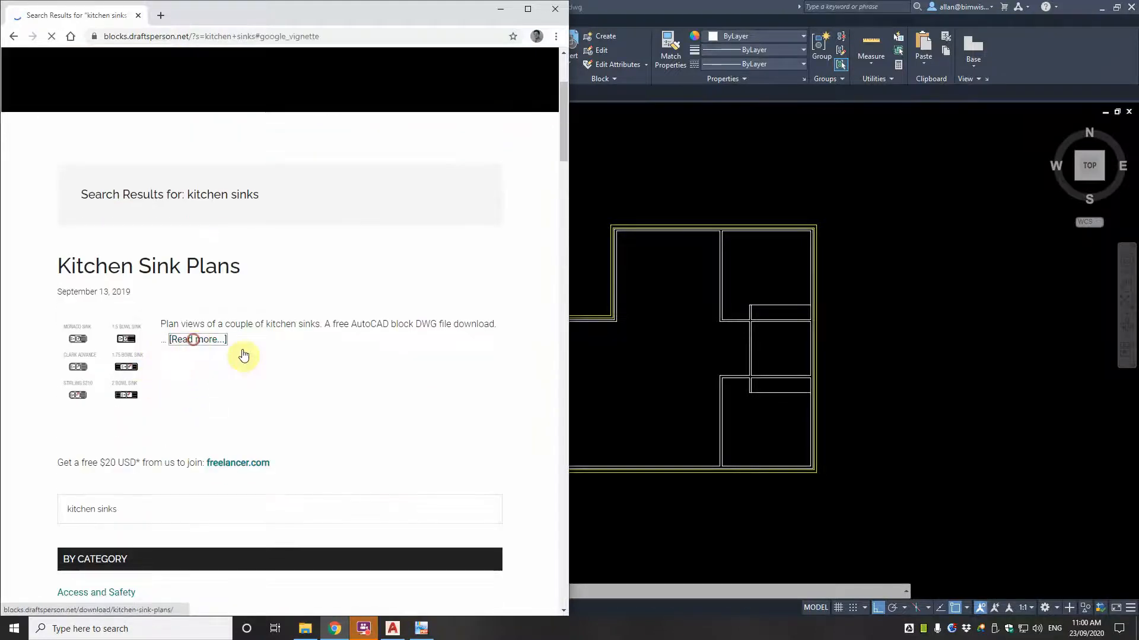
pyautogui.click(224, 341)
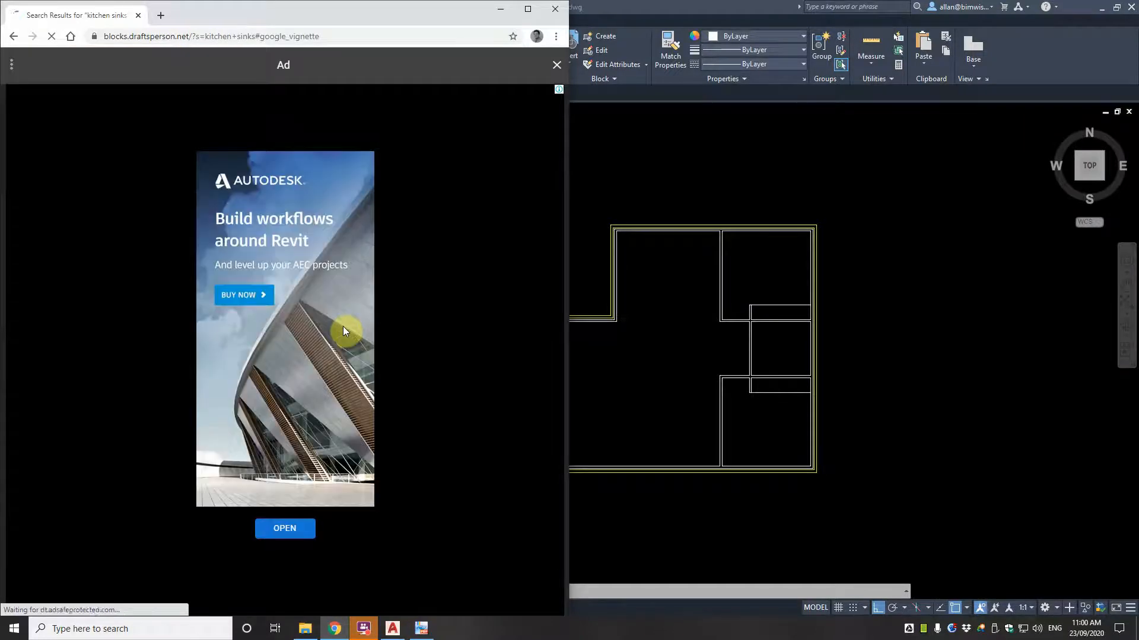
pyautogui.click(556, 65)
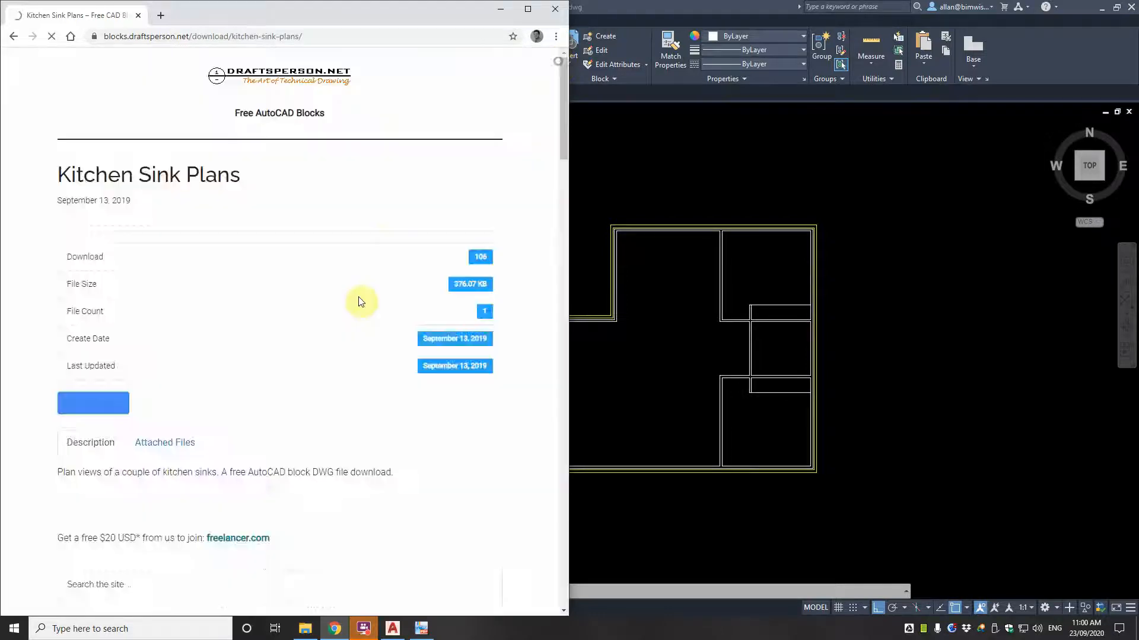
# - Download the Kitchen Sink Plans DWG file from its page and put the browser away
pyautogui.scroll(-5, 270, 149)
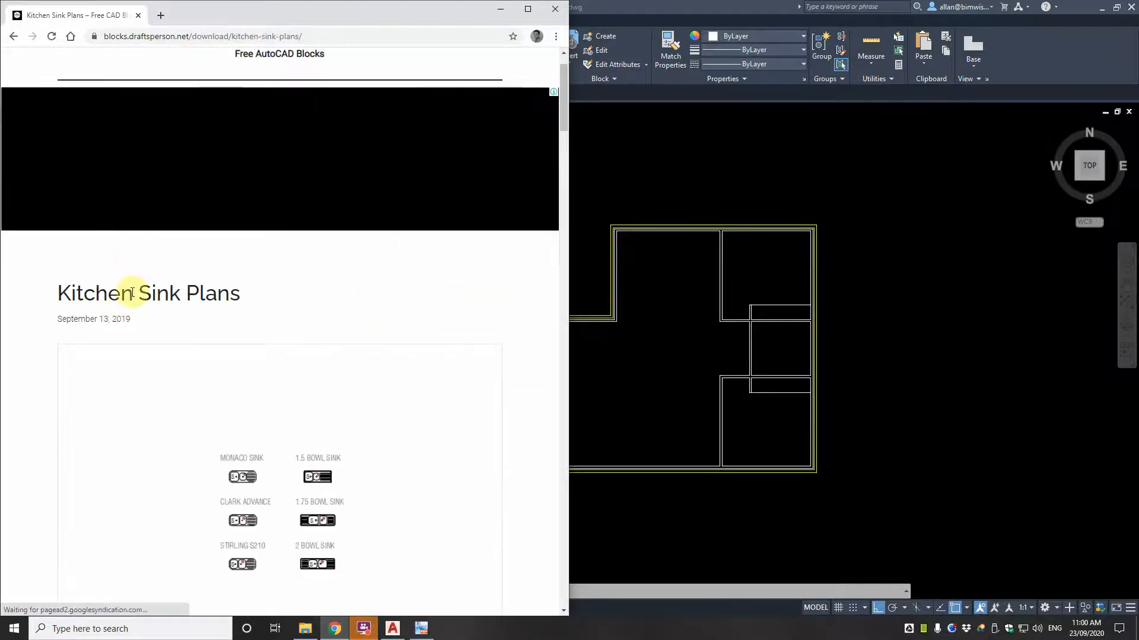
pyautogui.scroll(-5, 198, 228)
pyautogui.scroll(3, 371, 177)
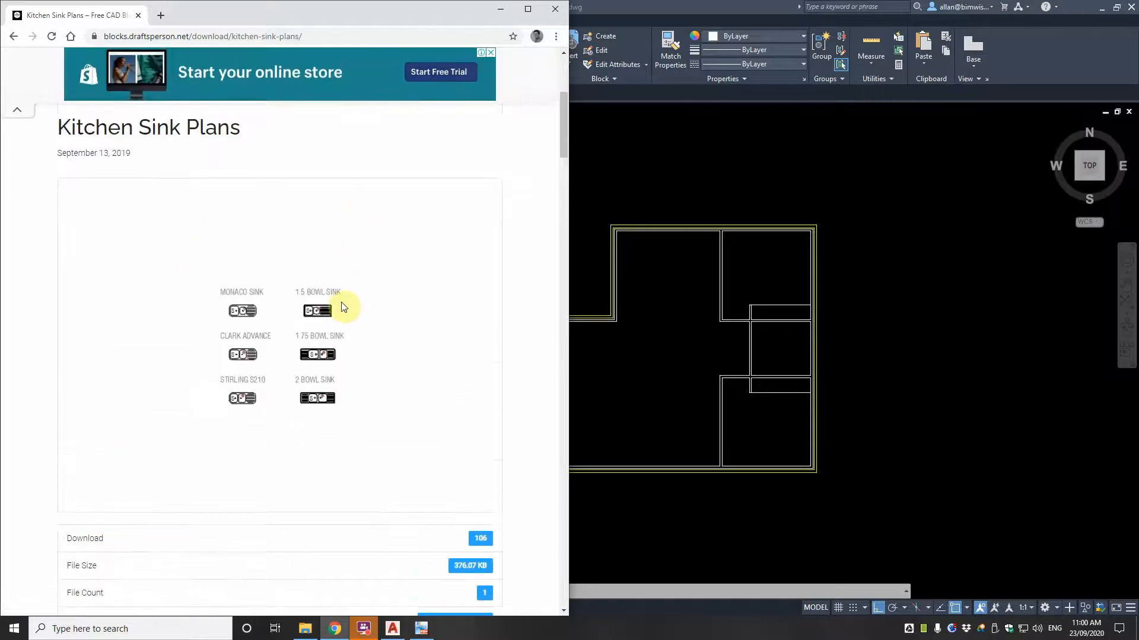
pyautogui.scroll(-3, 275, 287)
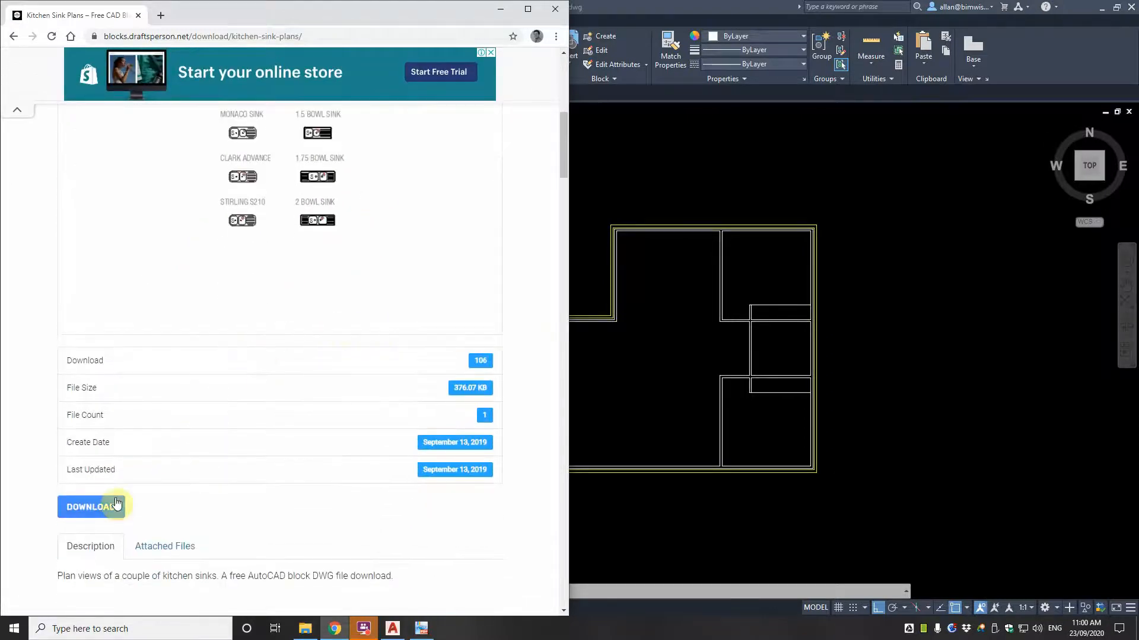
pyautogui.click(116, 504)
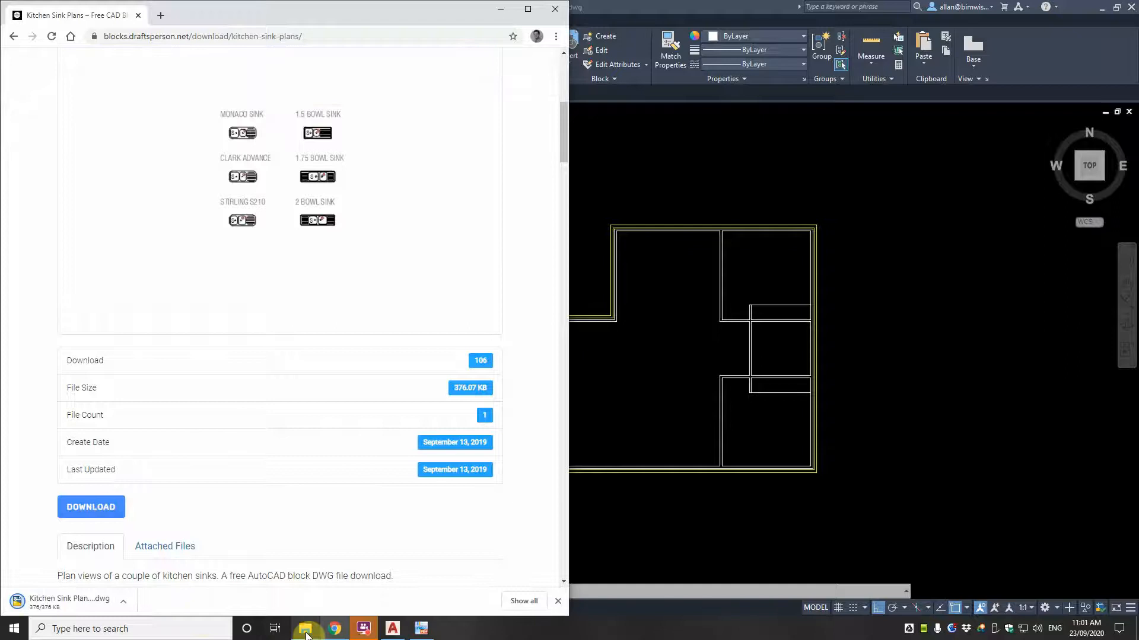
pyautogui.click(501, 10)
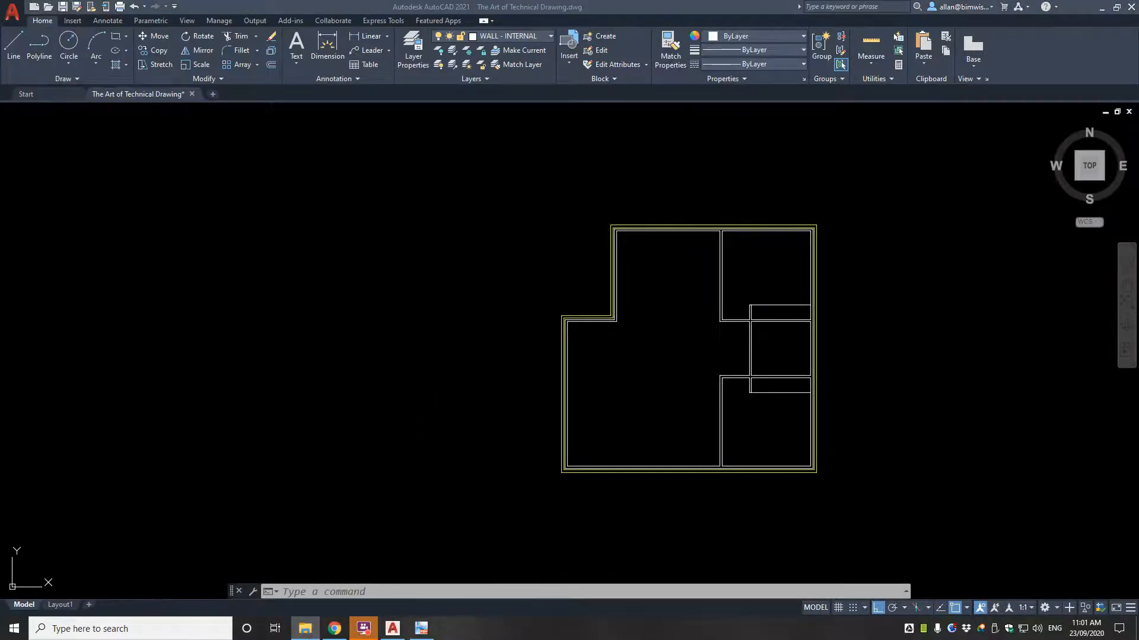
# - Bring up the Blocks folder in File Explorer, place it beside the plan and select 820 DOOR.dwg
pyautogui.click(305, 629)
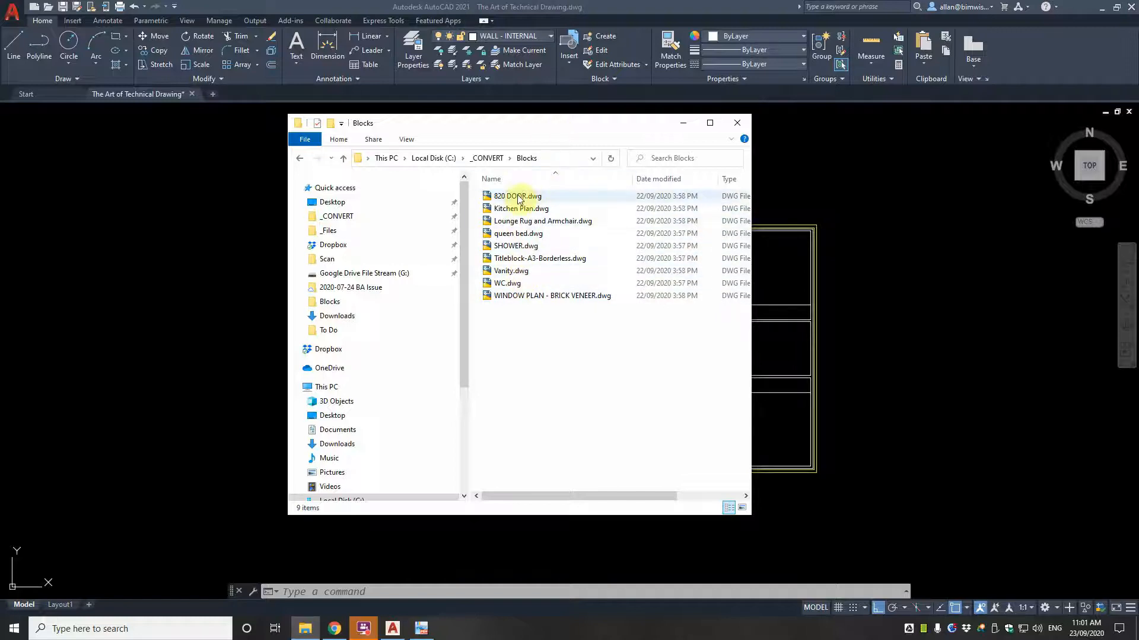
pyautogui.moveTo(532, 126); pyautogui.dragTo(916, 184)
pyautogui.click(897, 256)
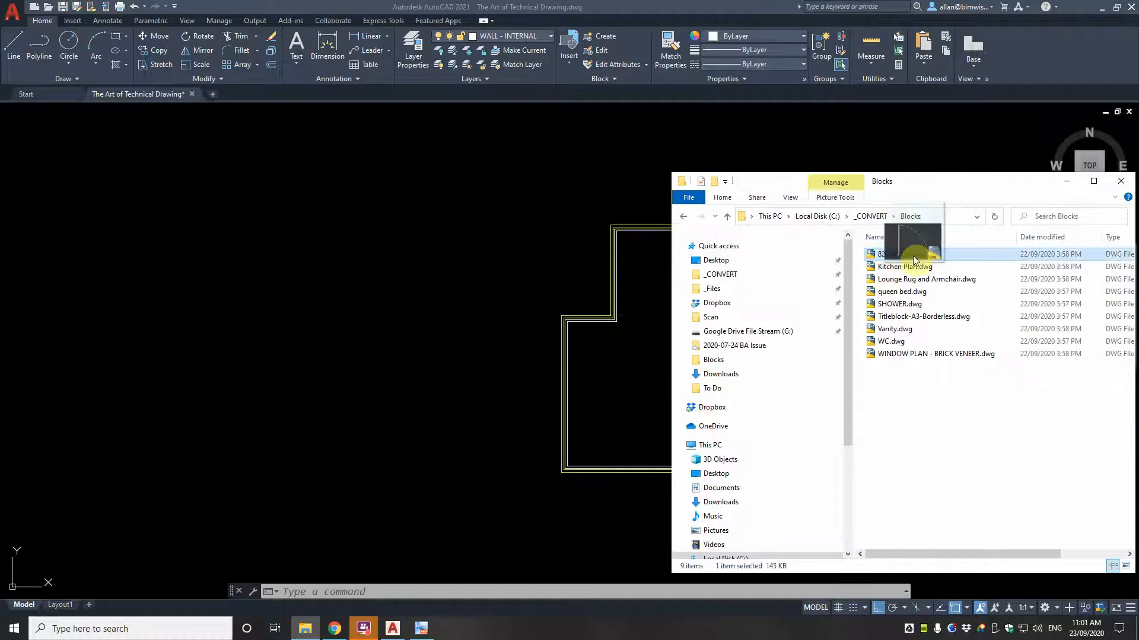
pyautogui.click(596, 274)
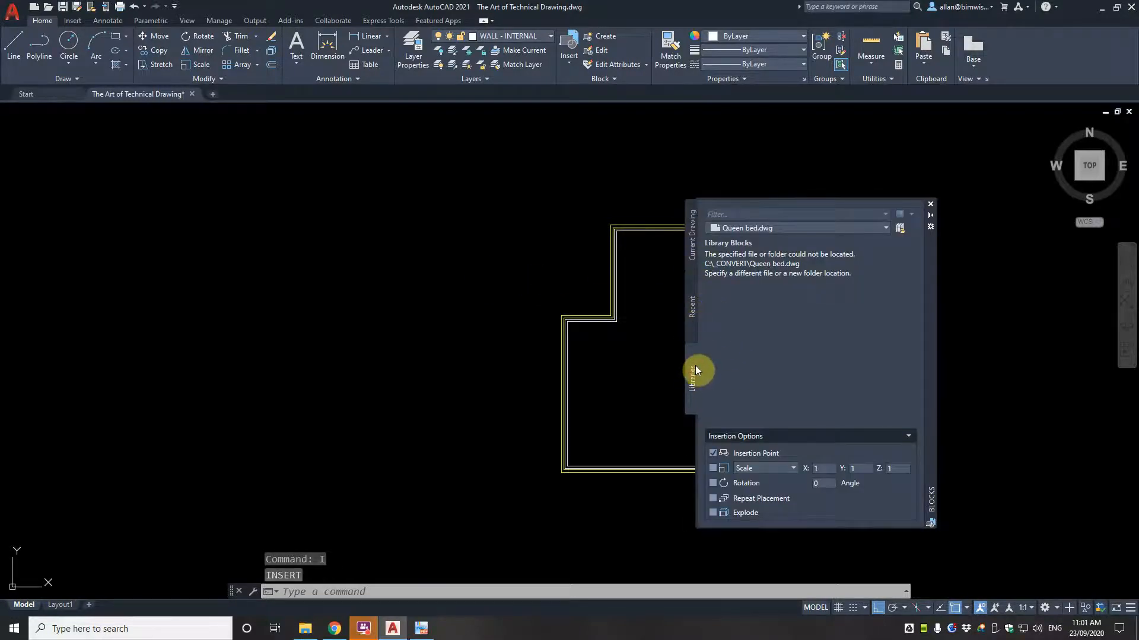
pyautogui.click(900, 229)
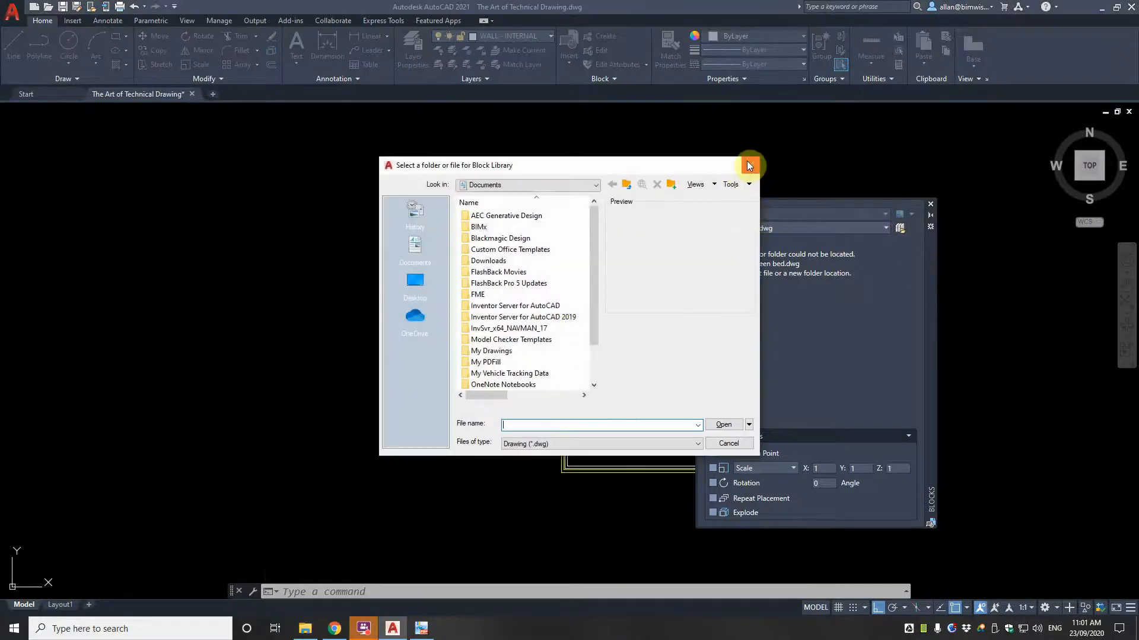
pyautogui.click(749, 165)
pyautogui.click(899, 228)
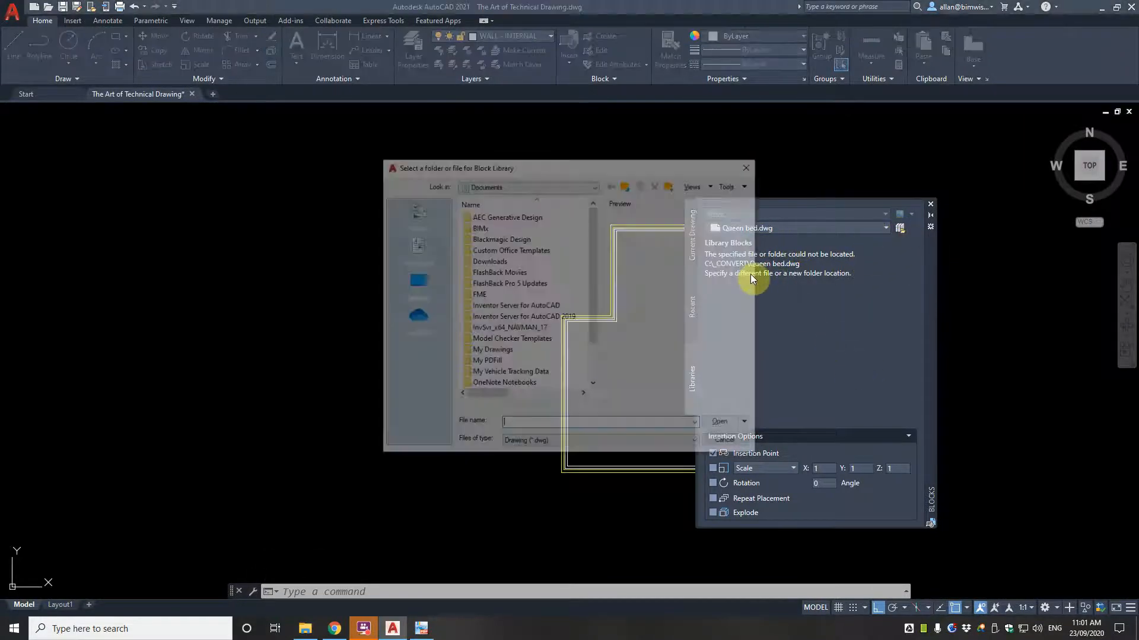
pyautogui.click(749, 166)
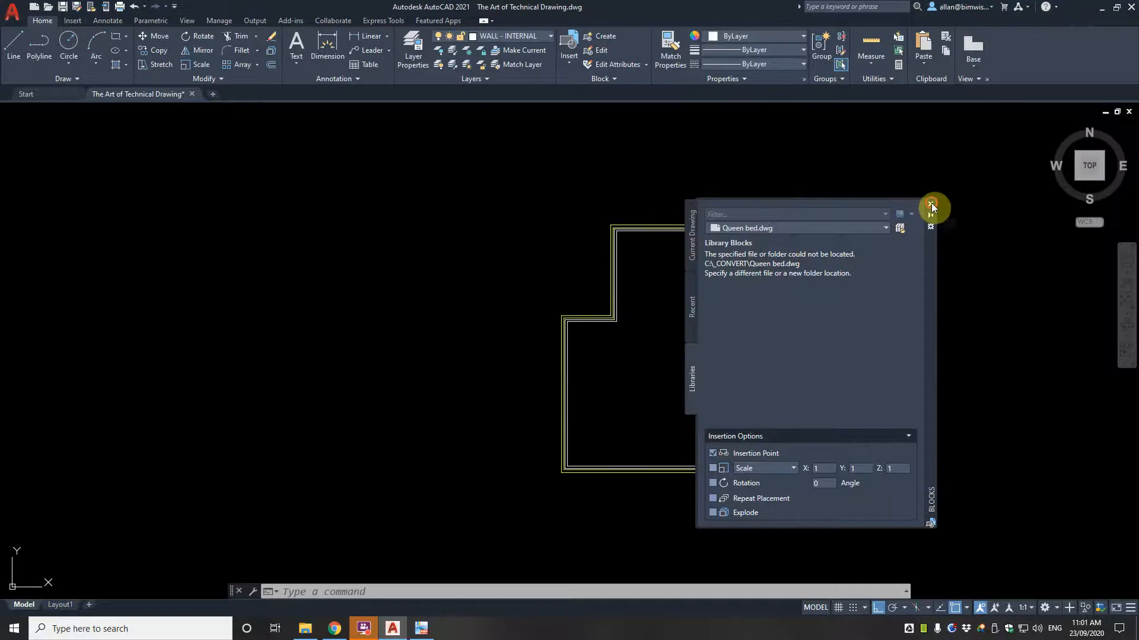
pyautogui.click(929, 203)
# - Insert 820 DOOR.dwg from the Blocks folder into the plan's large lower room at scale 1 and rotation 0
pyautogui.click(300, 627)
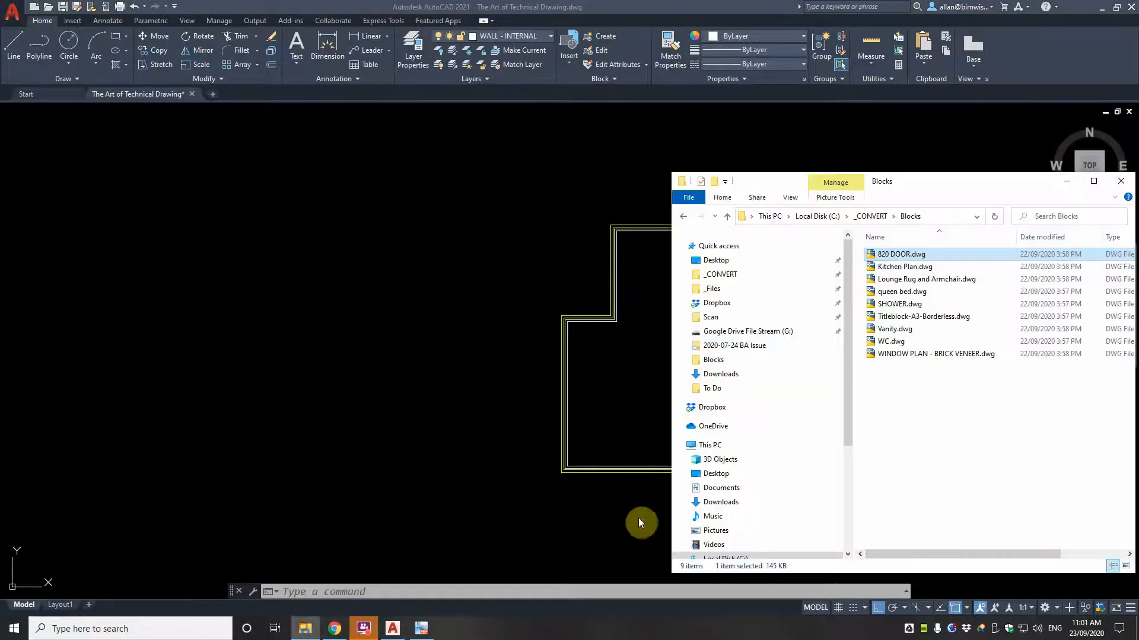
pyautogui.click(905, 256)
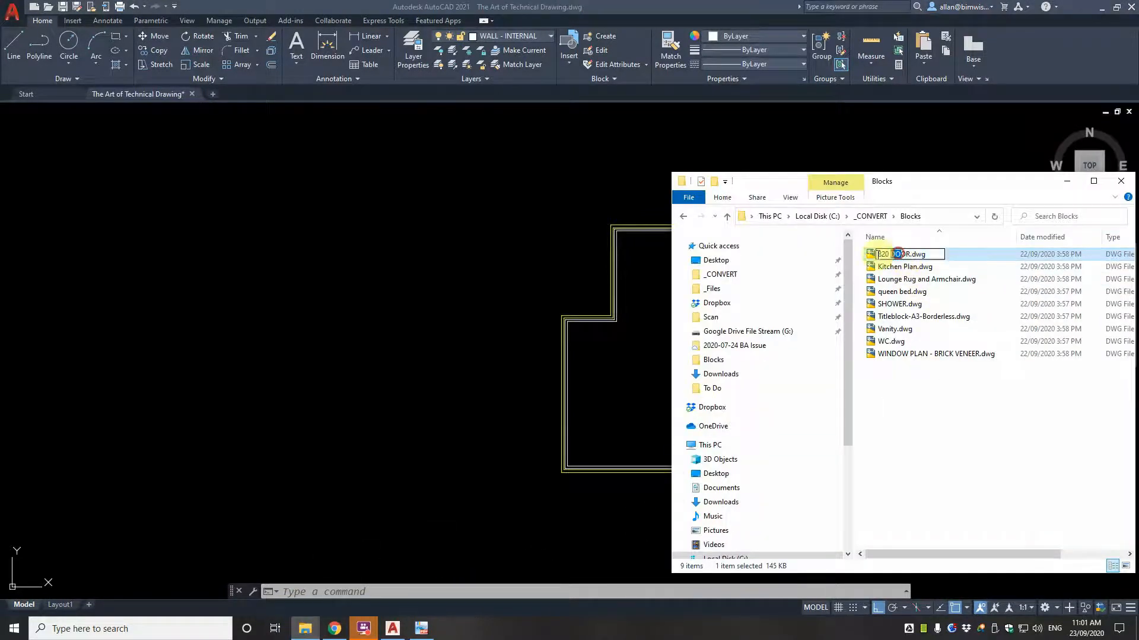
pyautogui.moveTo(889, 254); pyautogui.dragTo(611, 392)
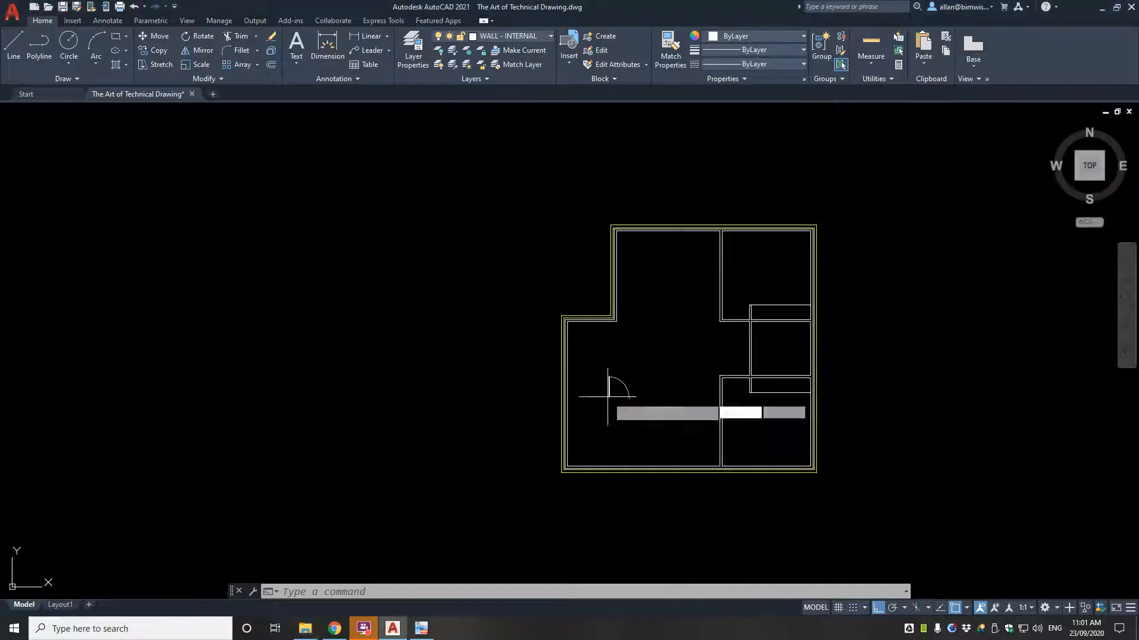
pyautogui.scroll(4, 647, 429)
pyautogui.click(662, 438)
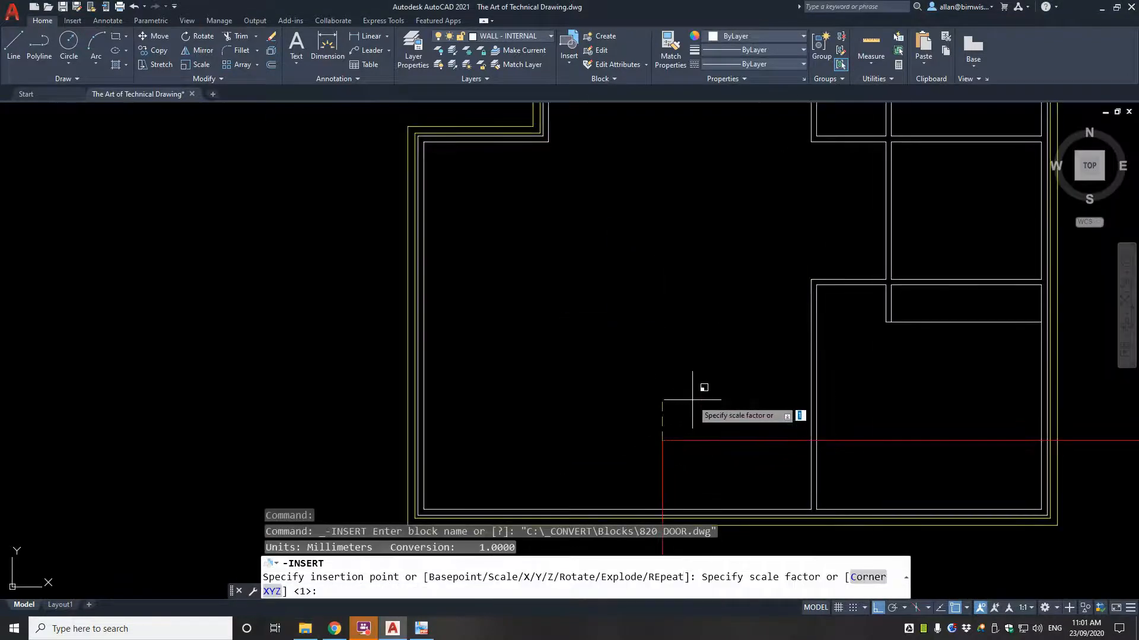
pyautogui.press('Return')
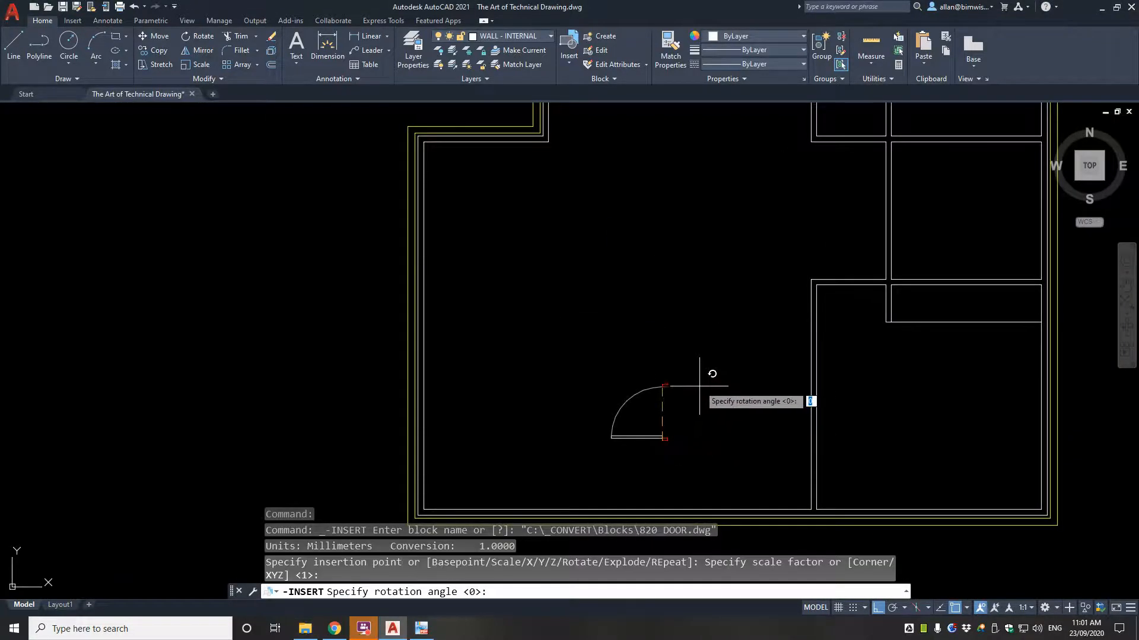
pyautogui.click(714, 386)
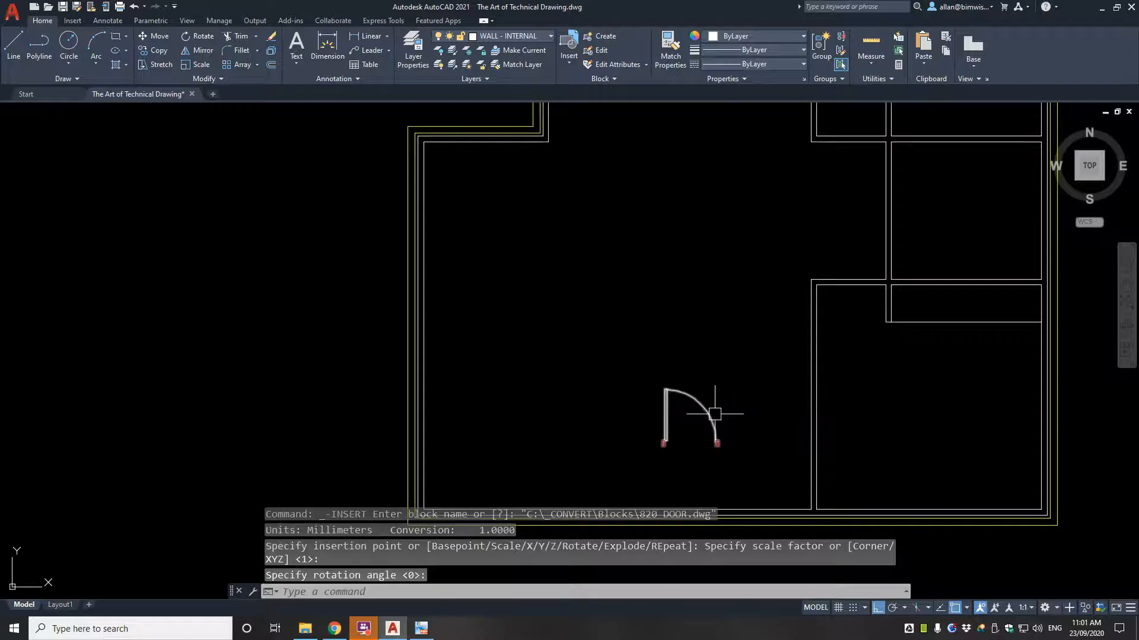
# - Put the inserted door block on the DOORS layer and clear the selection
pyautogui.click(712, 413)
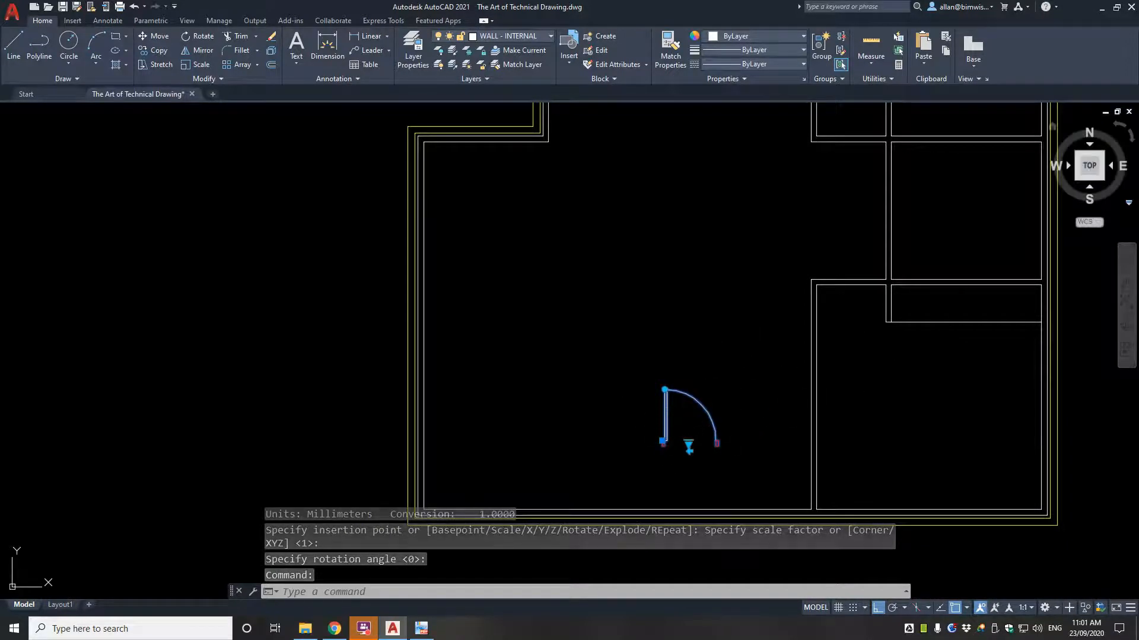
pyautogui.click(510, 34)
pyautogui.click(504, 121)
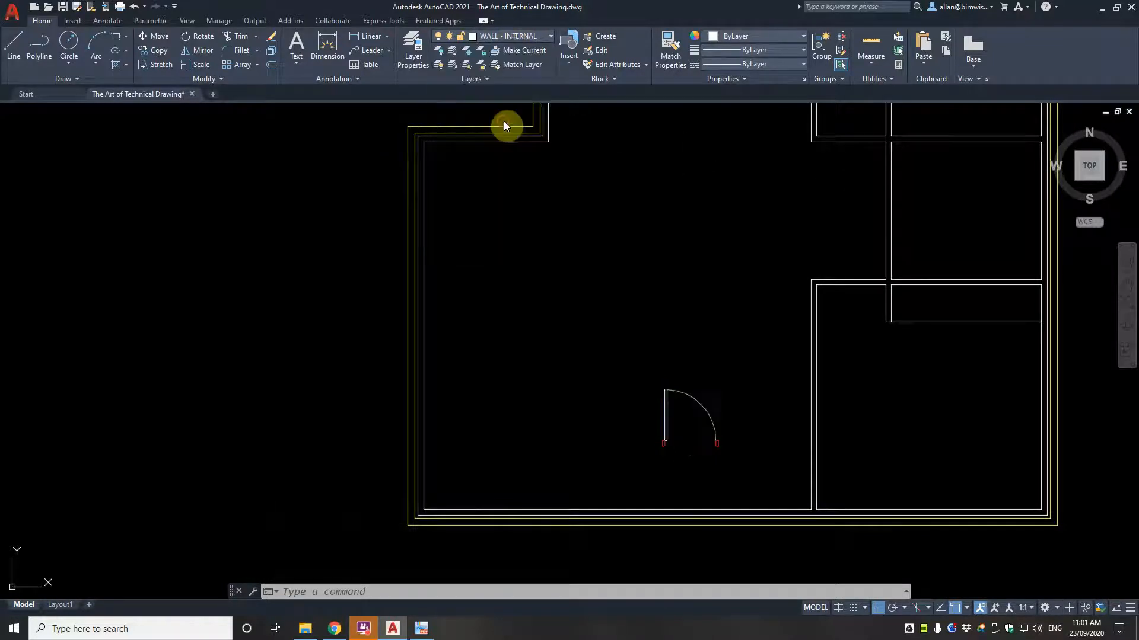
pyautogui.scroll(8, 706, 445)
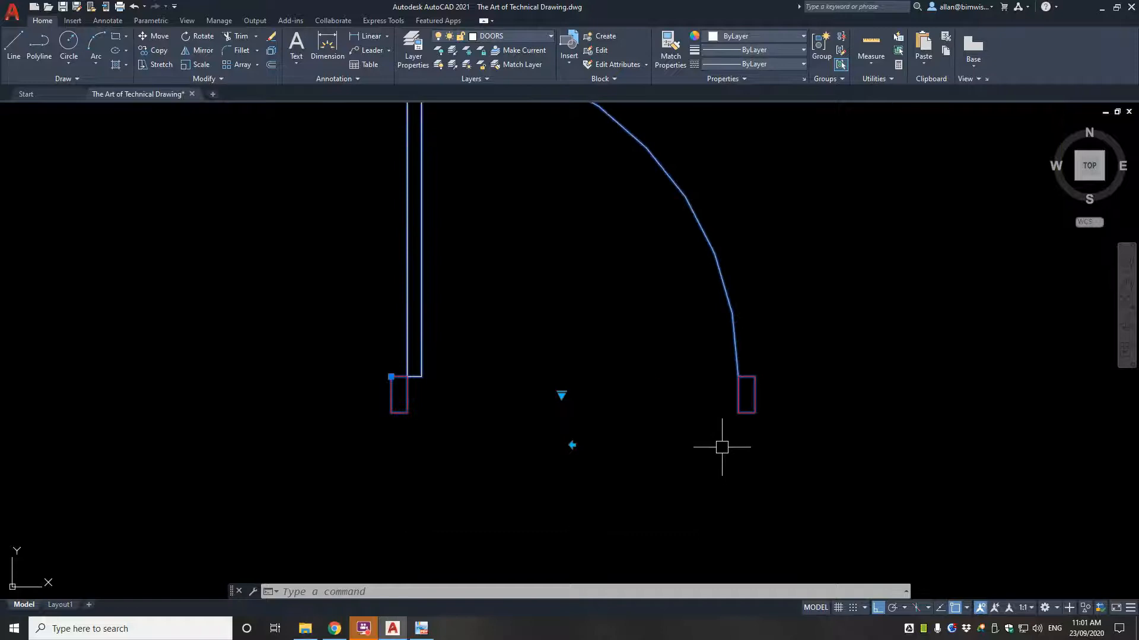
pyautogui.scroll(-5, 721, 447)
pyautogui.press('Escape')
pyautogui.scroll(4, 623, 427)
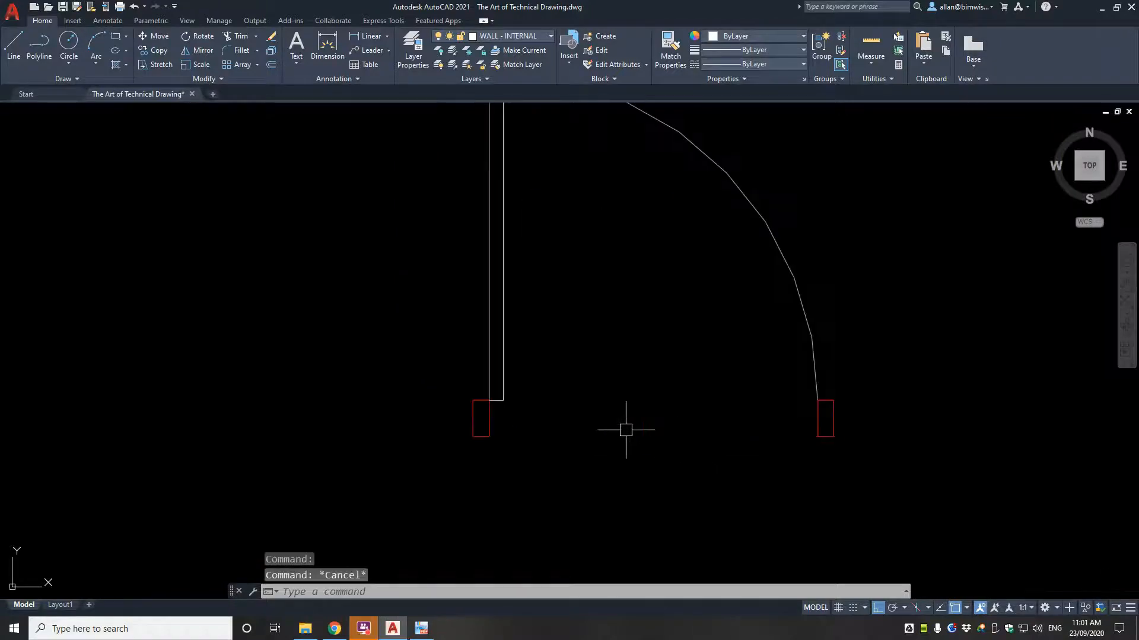
pyautogui.scroll(-2, 534, 427)
pyautogui.scroll(2, 501, 411)
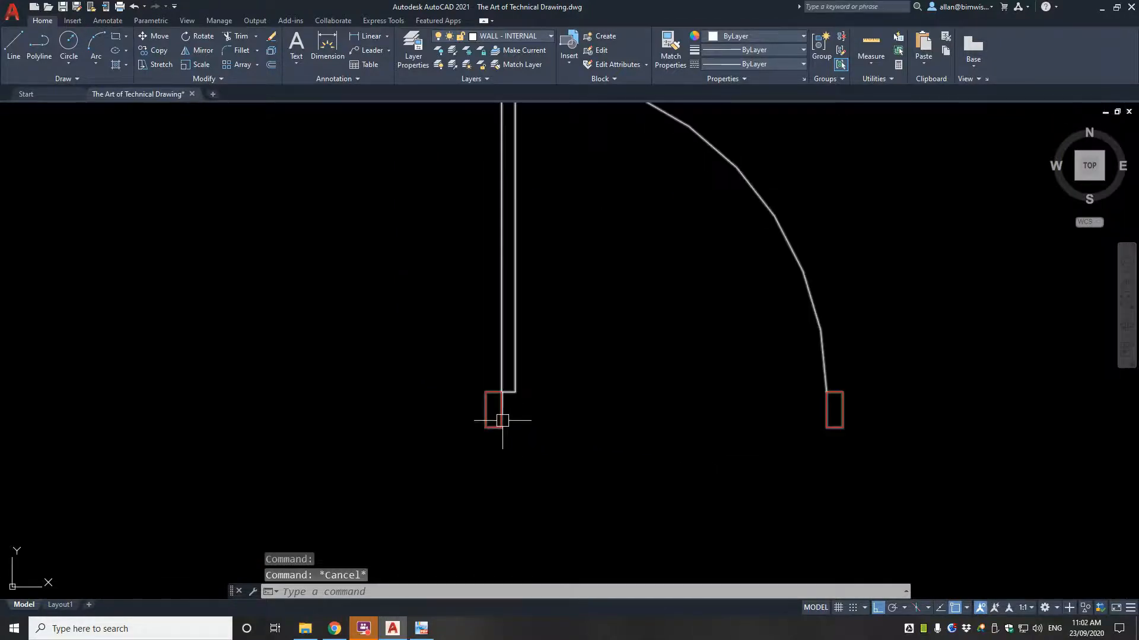
pyautogui.scroll(-2, 503, 421)
pyautogui.doubleClick(503, 418)
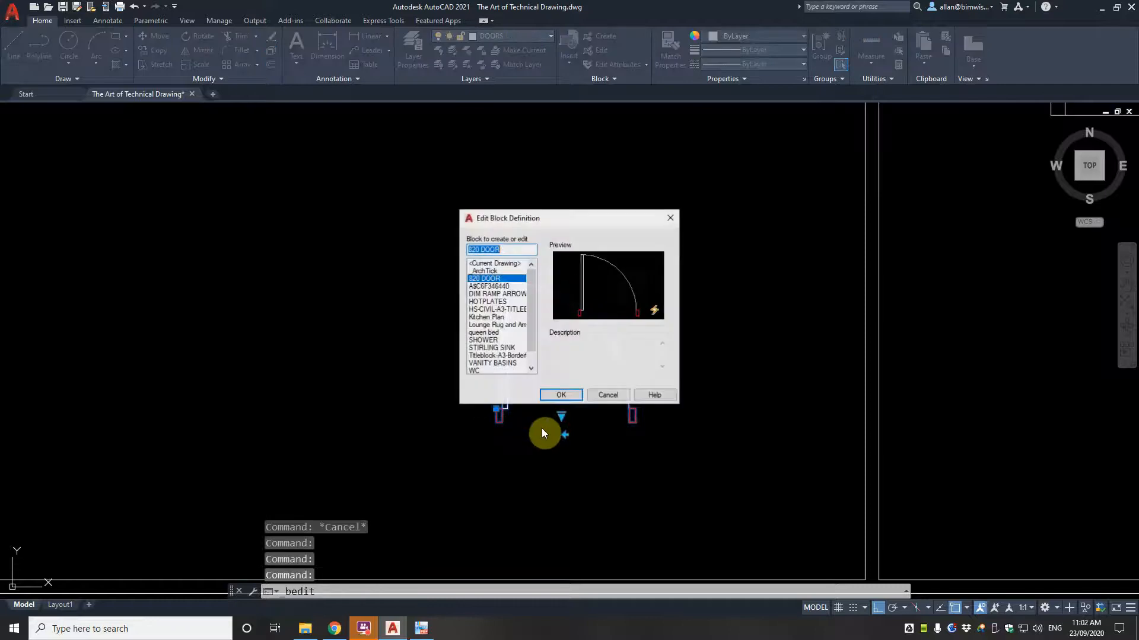
pyautogui.click(605, 393)
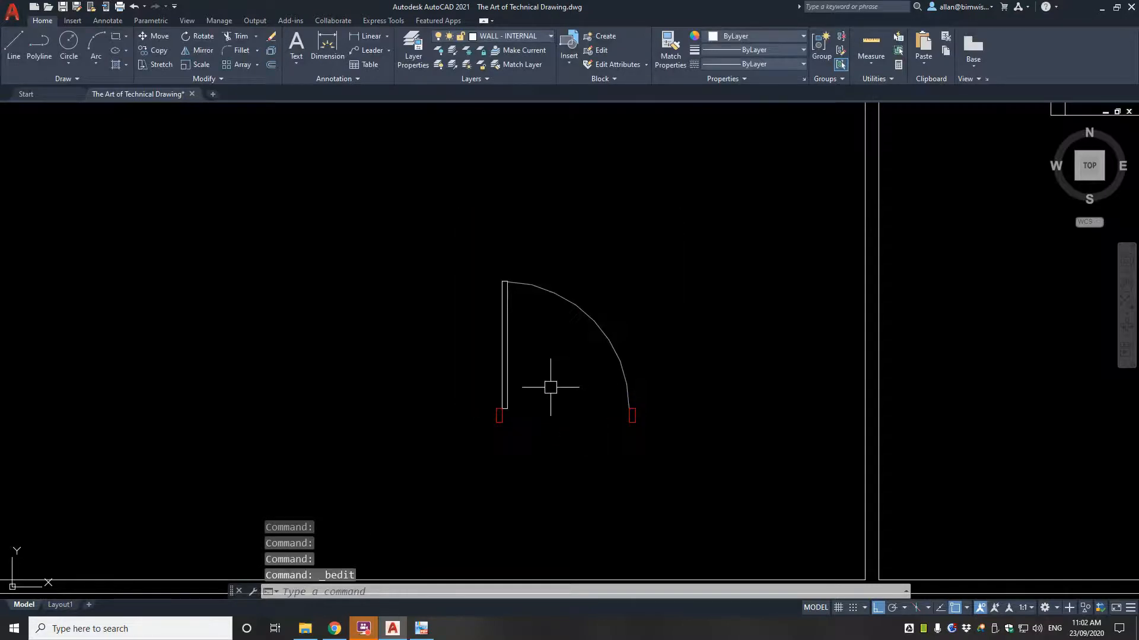
# - Open the 820 DOOR block for in-place editing with REFEDIT, accepting the creation of a new block definition
pyautogui.write('refedit')
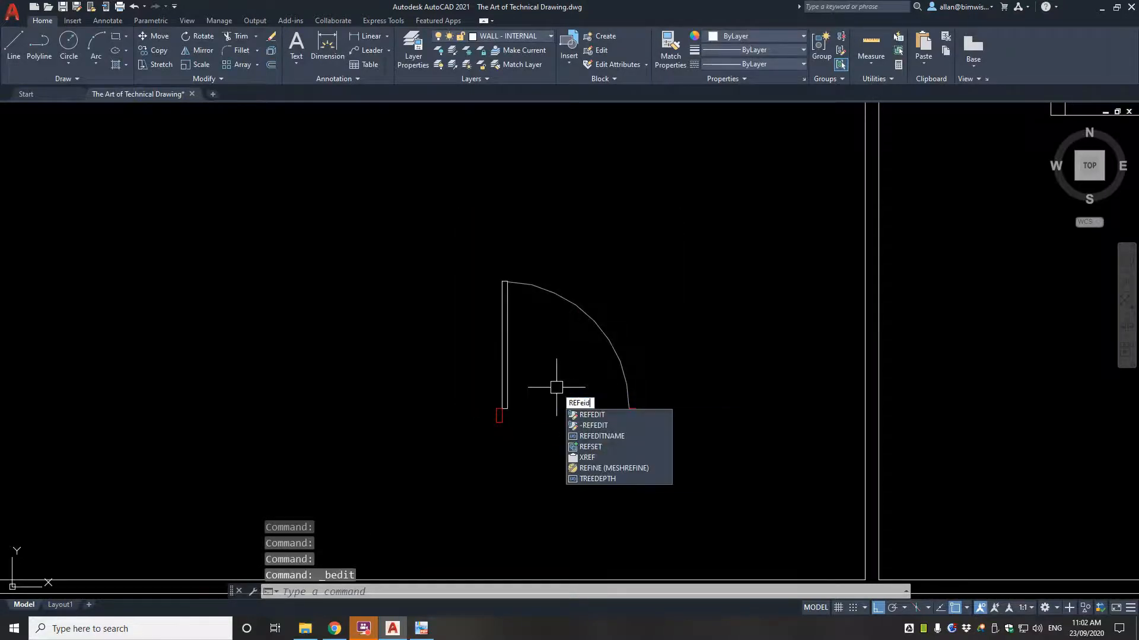
pyautogui.press('Return')
pyautogui.click(507, 385)
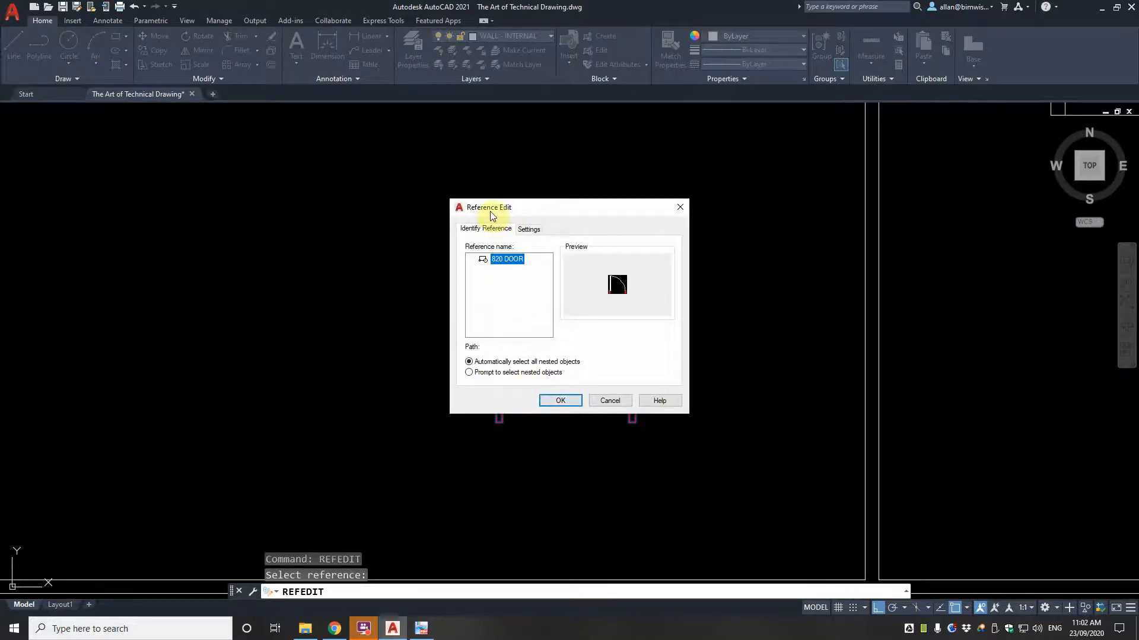
pyautogui.click(560, 402)
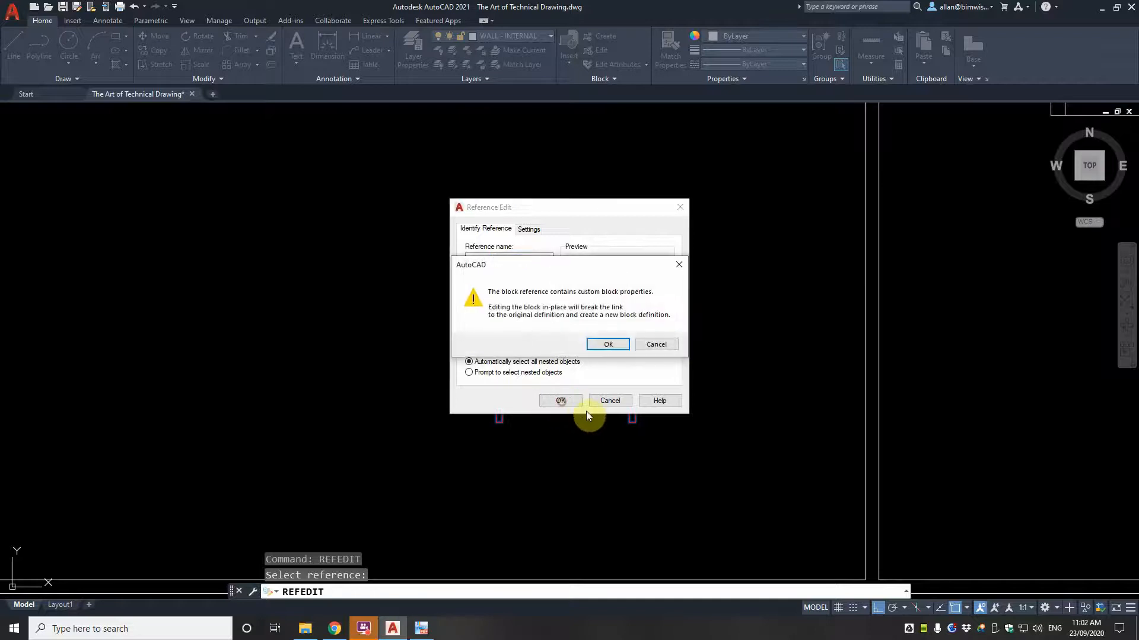
pyautogui.click(609, 344)
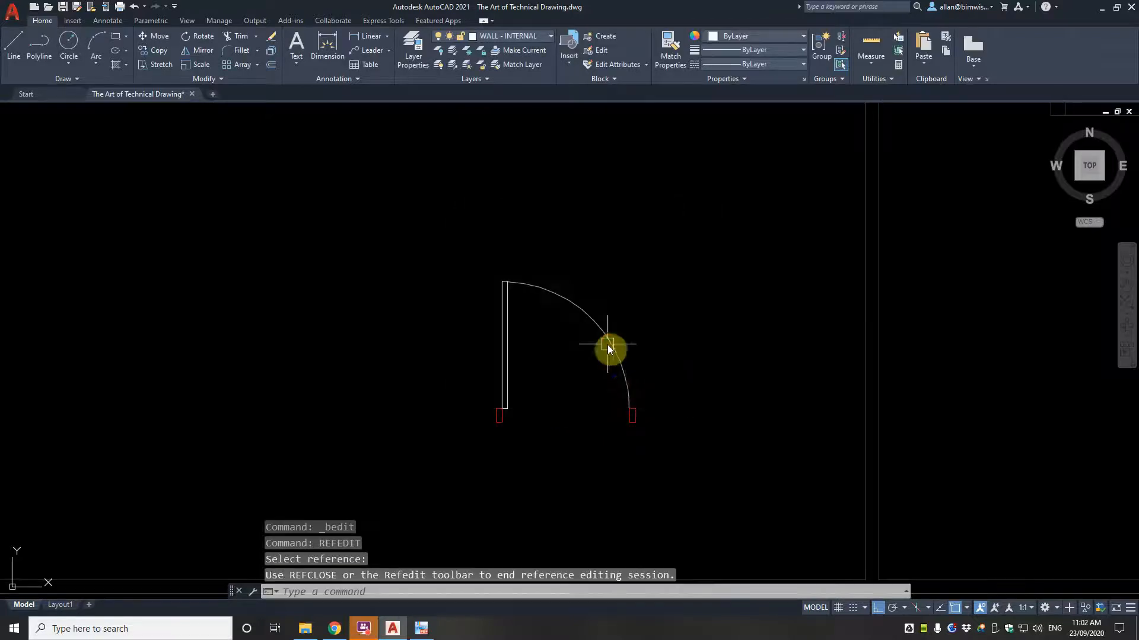
# - Examine the properties of the door jambs, leaf and swing arc one after another, mainly their colors and layer
pyautogui.click(632, 420)
pyautogui.hotkey('ctrl', '1')
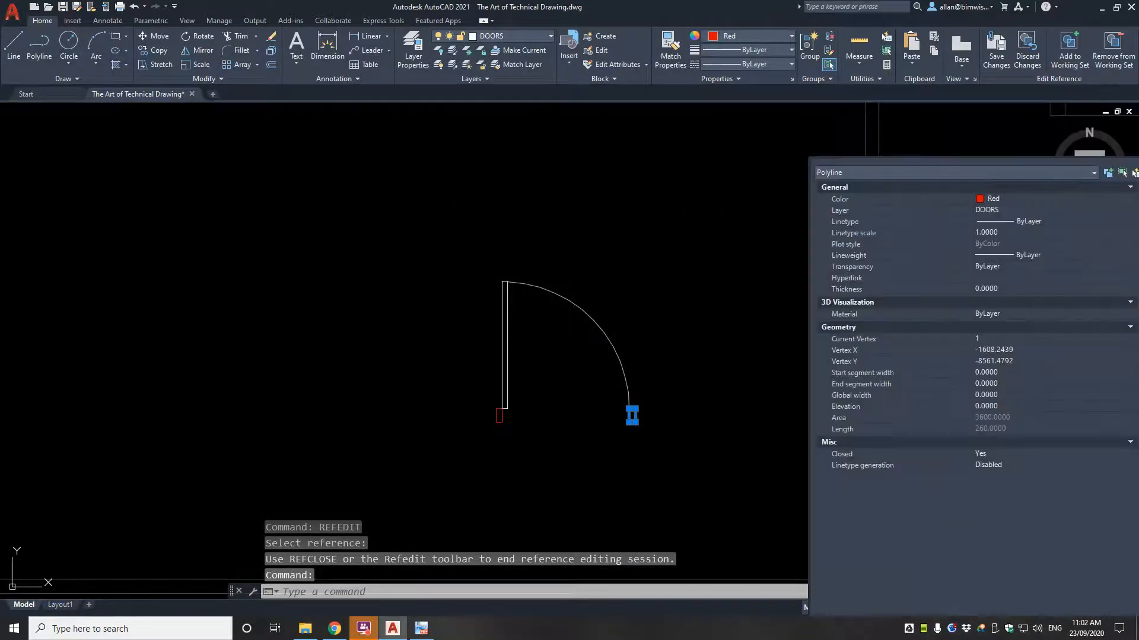
pyautogui.click(498, 415)
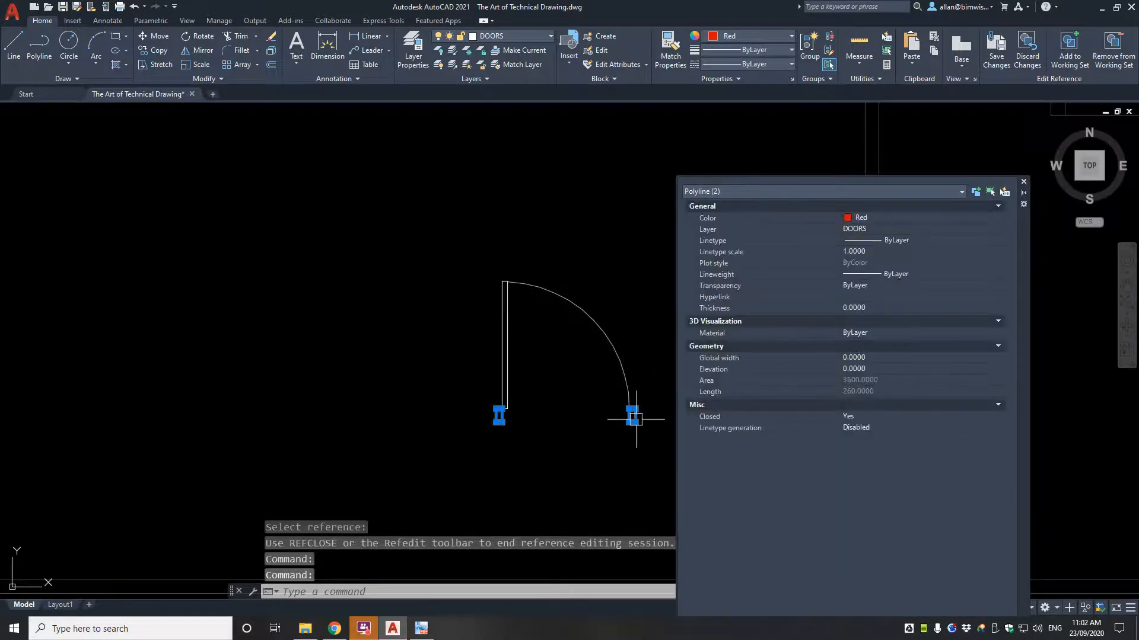
pyautogui.click(510, 333)
pyautogui.press('Escape')
pyautogui.press('Escape')
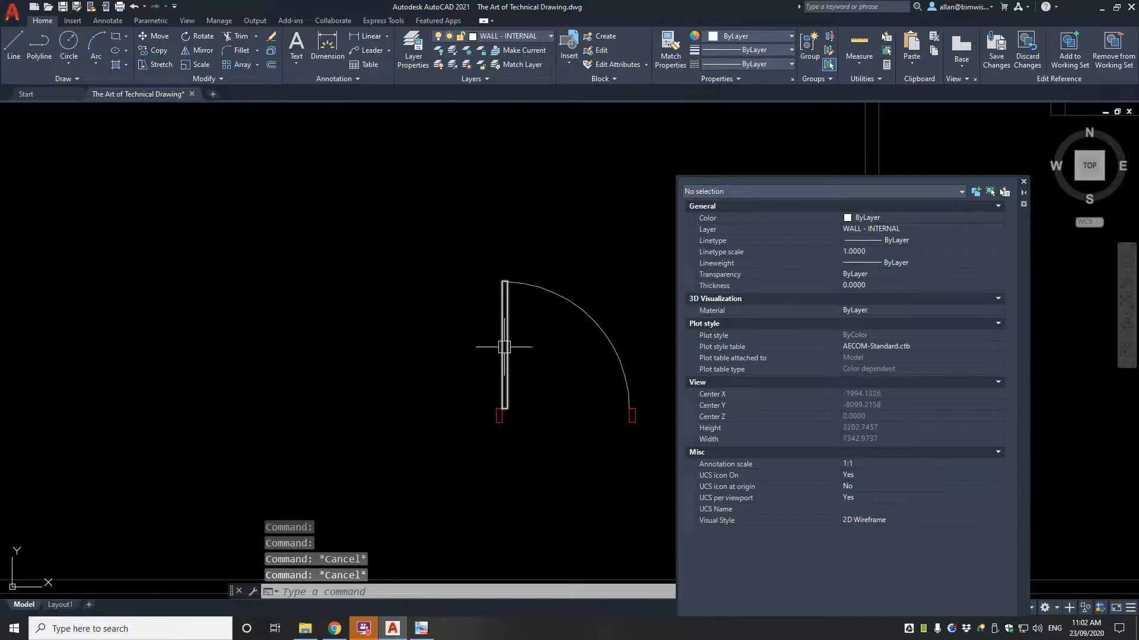
pyautogui.click(502, 346)
pyautogui.press('Escape')
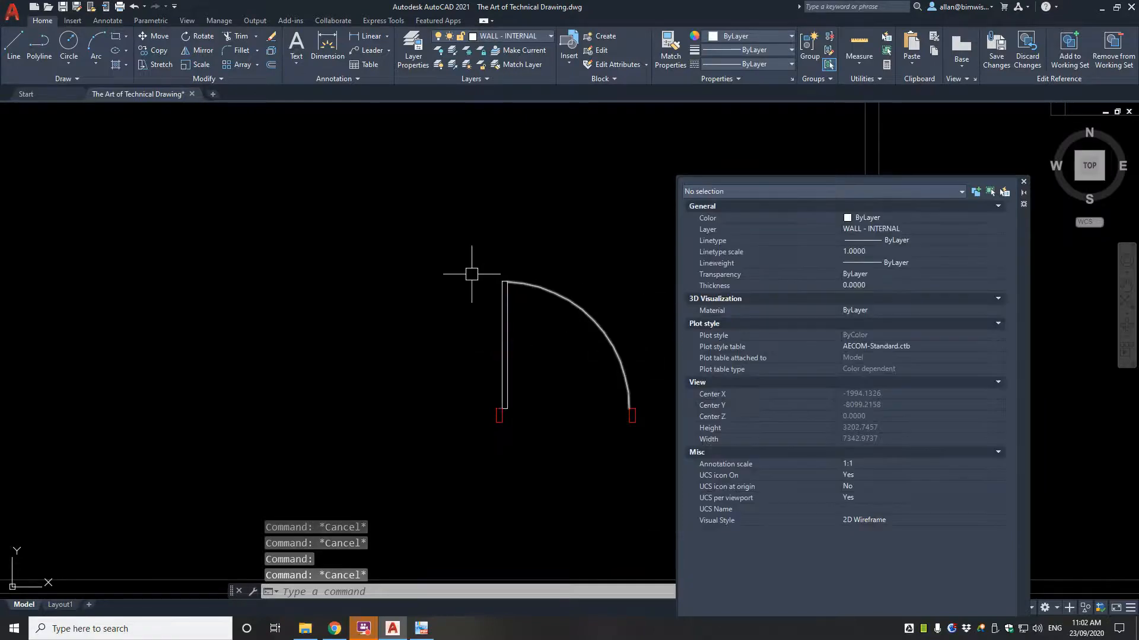
pyautogui.click(557, 288)
pyautogui.press('Escape')
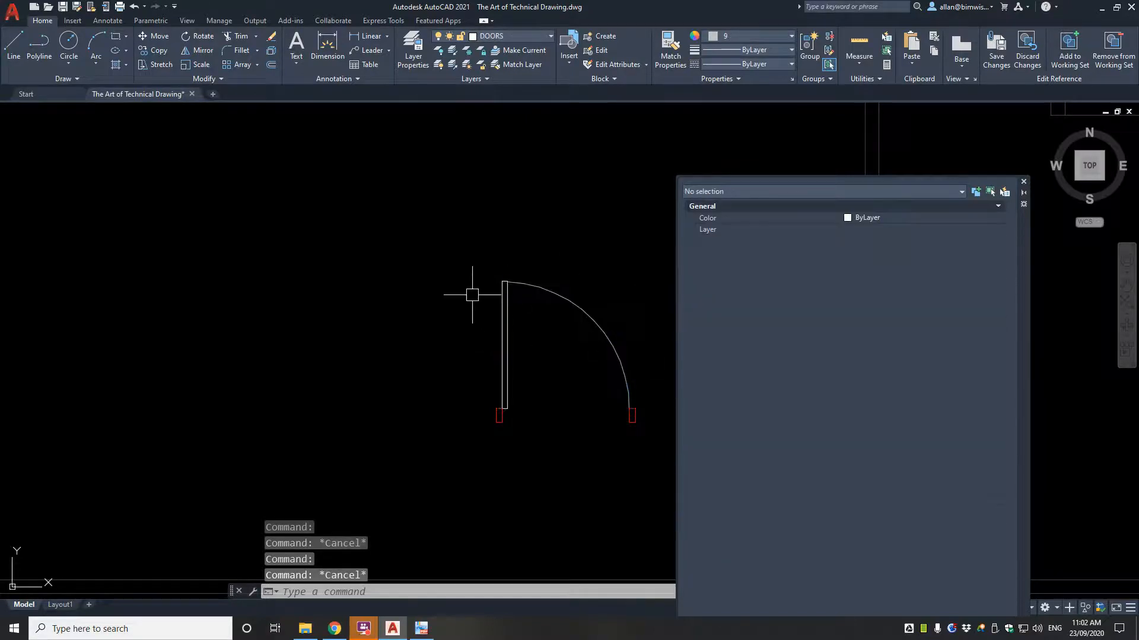
# - Set all the door block's parts to layer 0 and color ByBlock
pyautogui.click(459, 261)
pyautogui.click(643, 457)
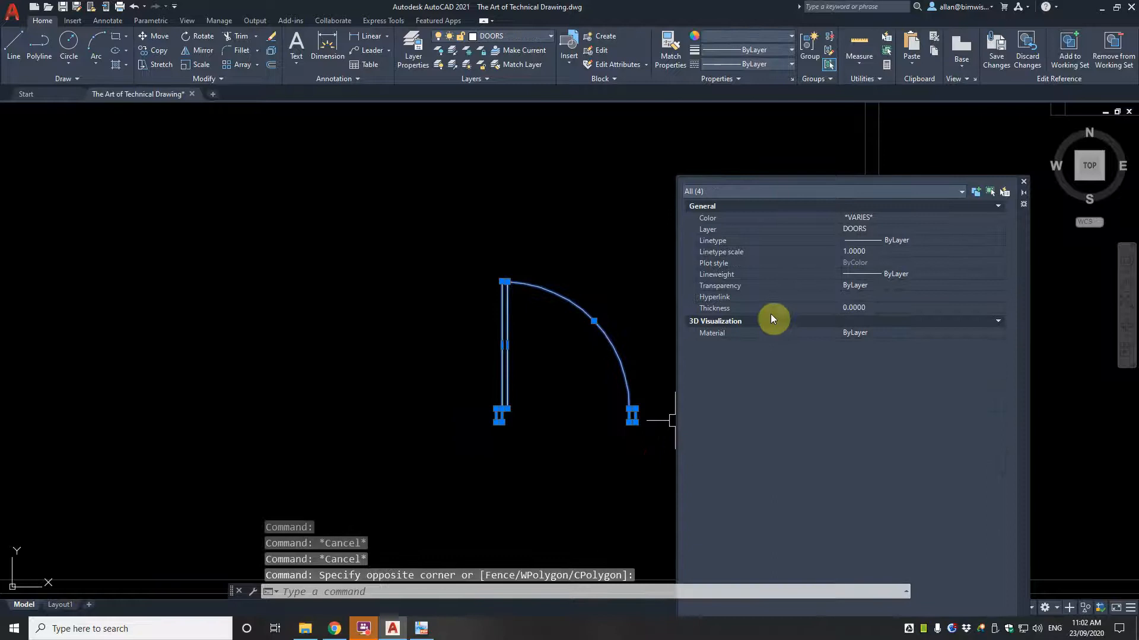
pyautogui.click(874, 229)
pyautogui.click(874, 229)
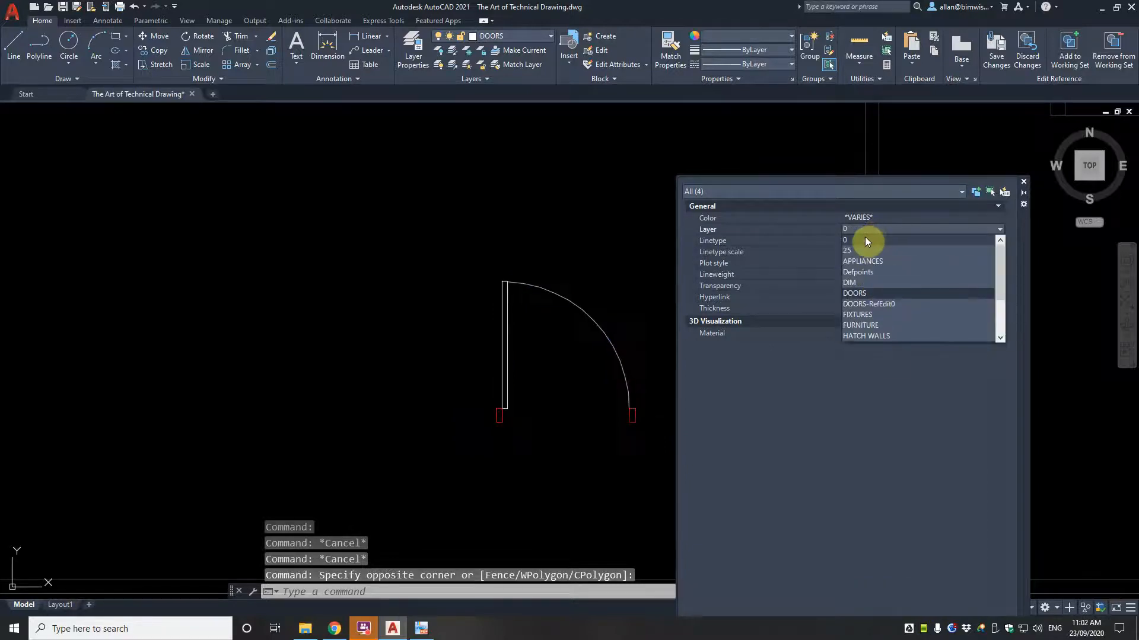
pyautogui.click(864, 240)
pyautogui.click(876, 218)
pyautogui.click(876, 219)
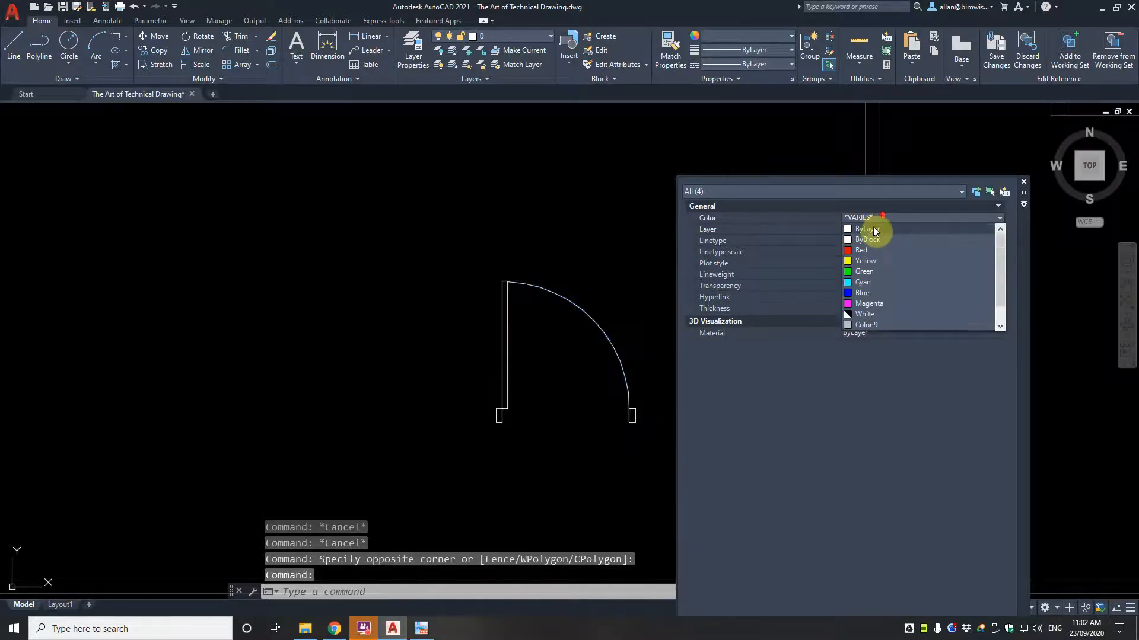
pyautogui.click(869, 239)
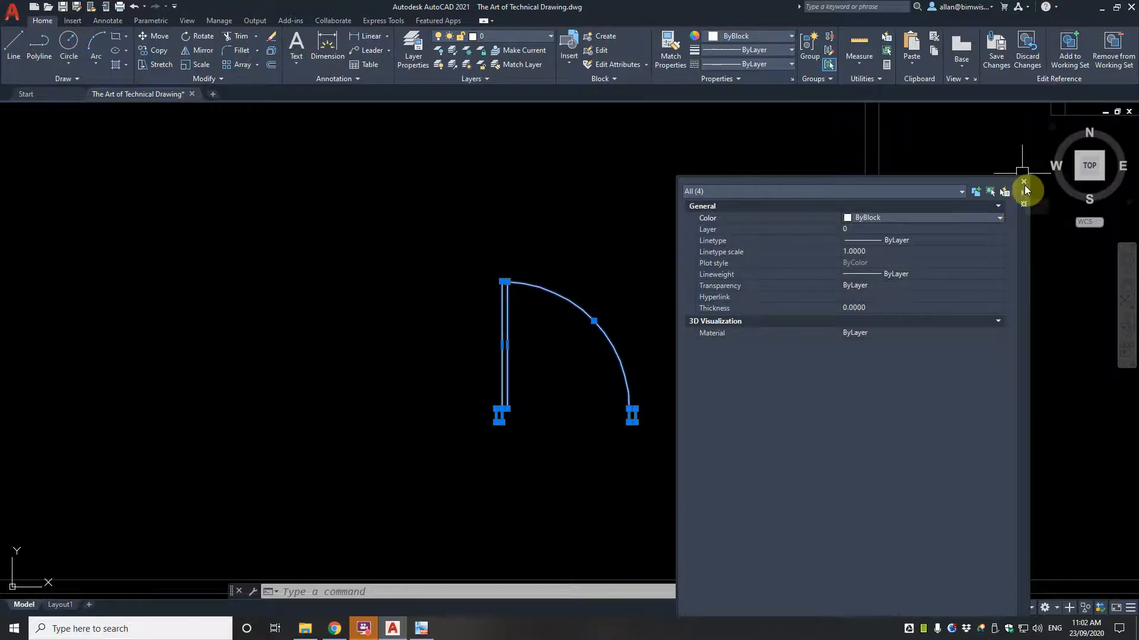
# - Save the in-place edits back to the door block and move the Properties palette out of the way
pyautogui.click(1001, 60)
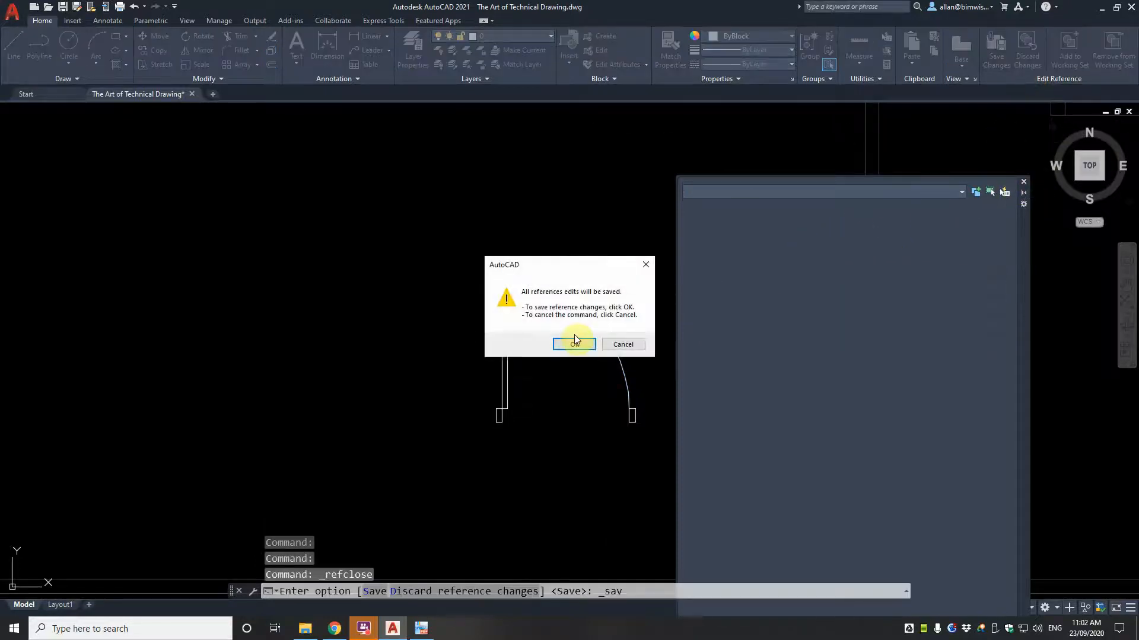
pyautogui.click(581, 340)
pyautogui.moveTo(1023, 325); pyautogui.dragTo(1138, 267)
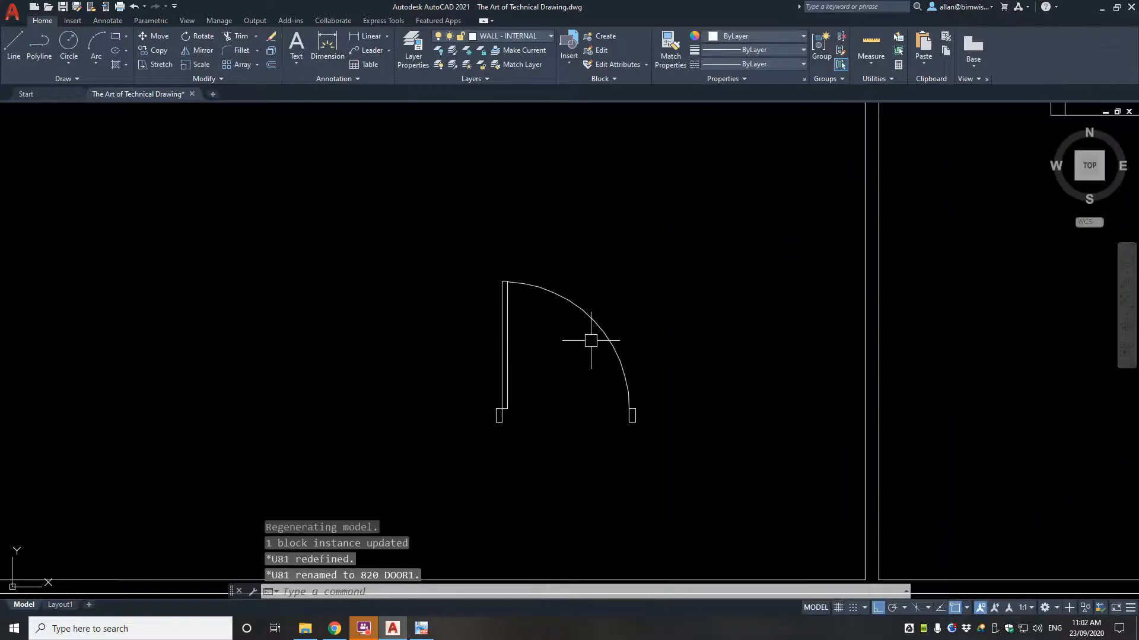
# - Set the door block's color to Red in its properties
pyautogui.scroll(-4, 707, 314)
pyautogui.click(669, 326)
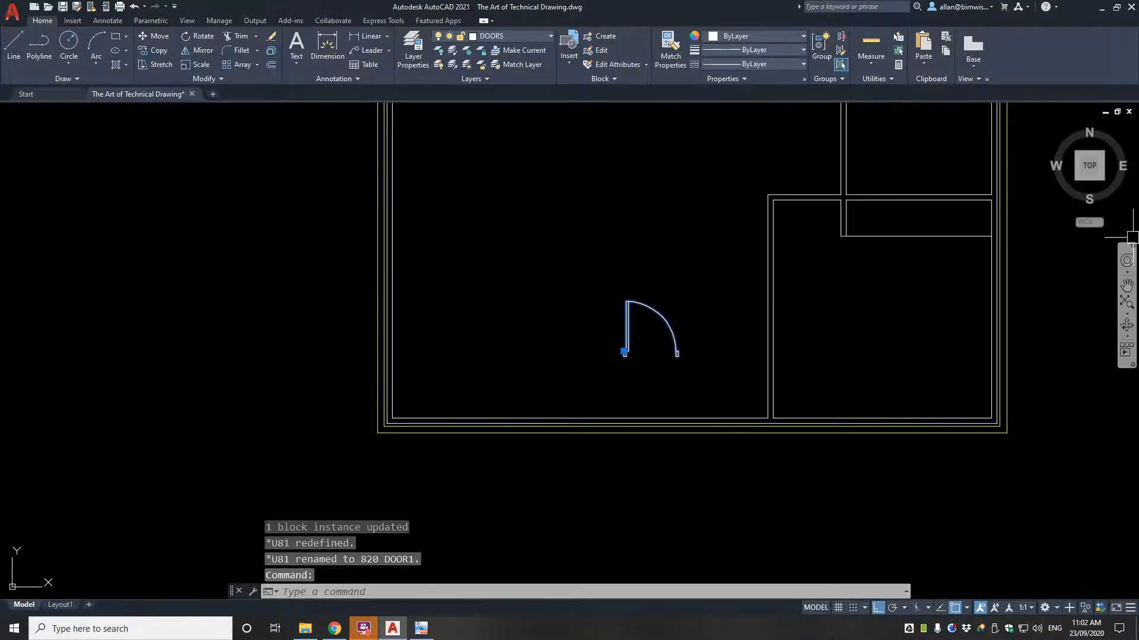
pyautogui.moveTo(1131, 237)
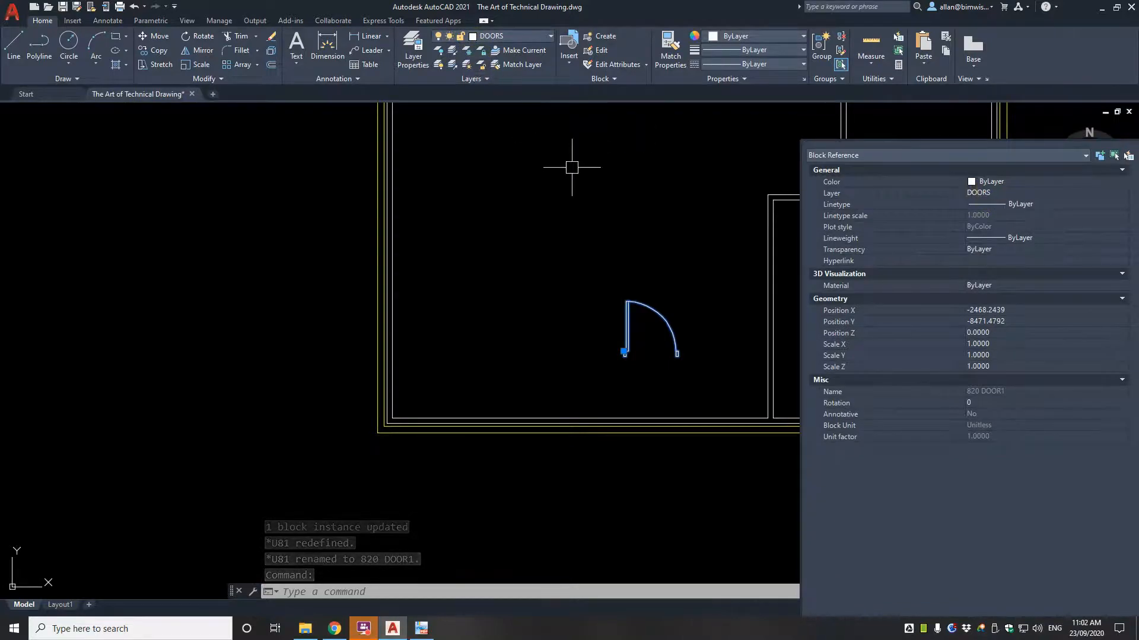
pyautogui.click(997, 182)
pyautogui.click(998, 181)
pyautogui.click(994, 215)
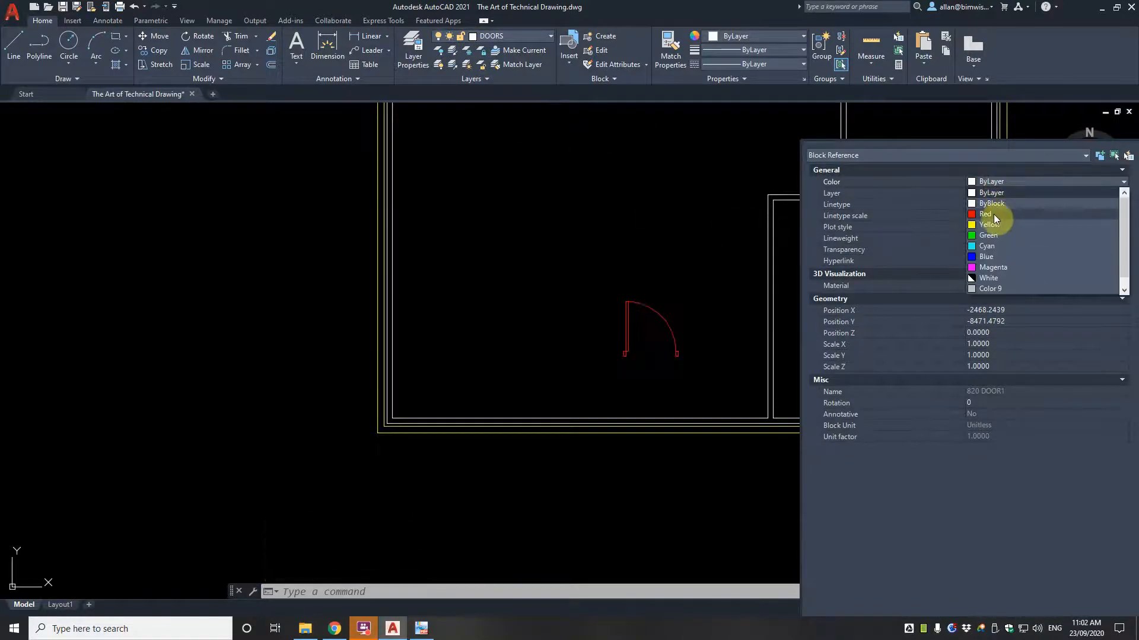
# - Set the door block's color to ByBlock, return it to ByLayer and clear the selection
pyautogui.click(1006, 186)
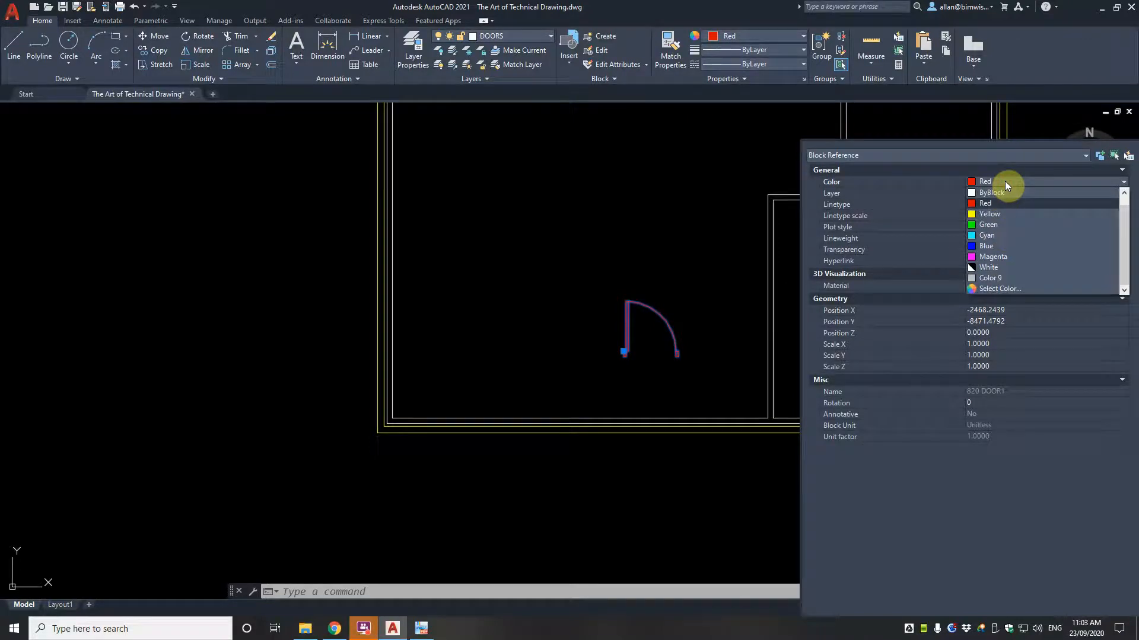
pyautogui.click(995, 190)
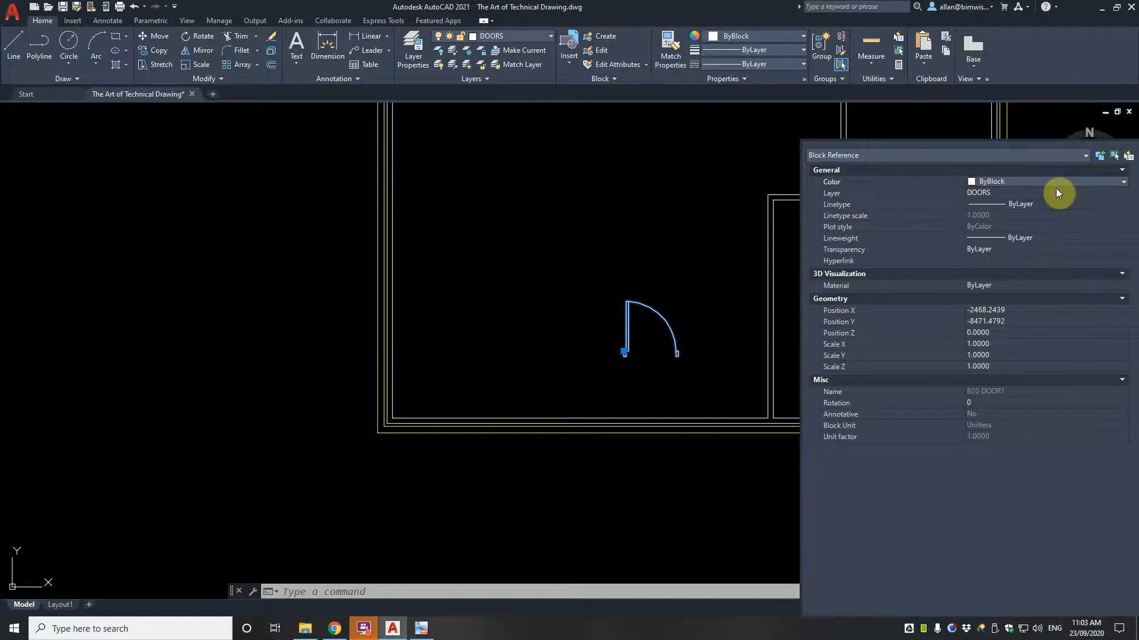
pyautogui.click(1033, 179)
pyautogui.click(1009, 193)
pyautogui.click(711, 267)
pyautogui.press('Escape')
pyautogui.press('Escape')
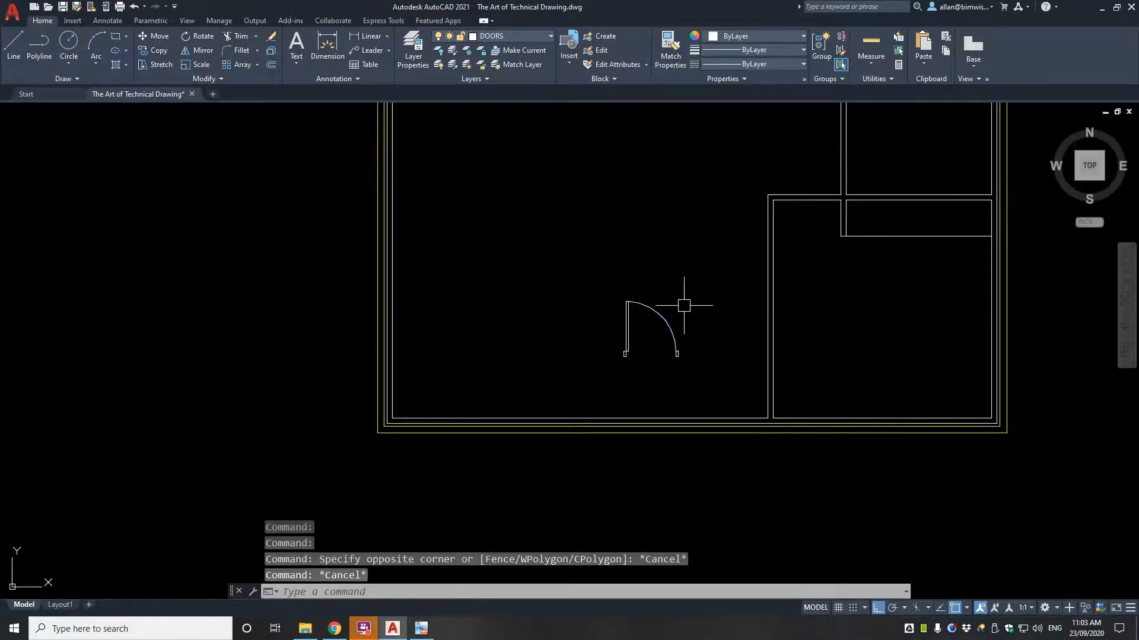
# - Mirror the door block about a vertical line through its swing, keeping the original door
pyautogui.press('Escape')
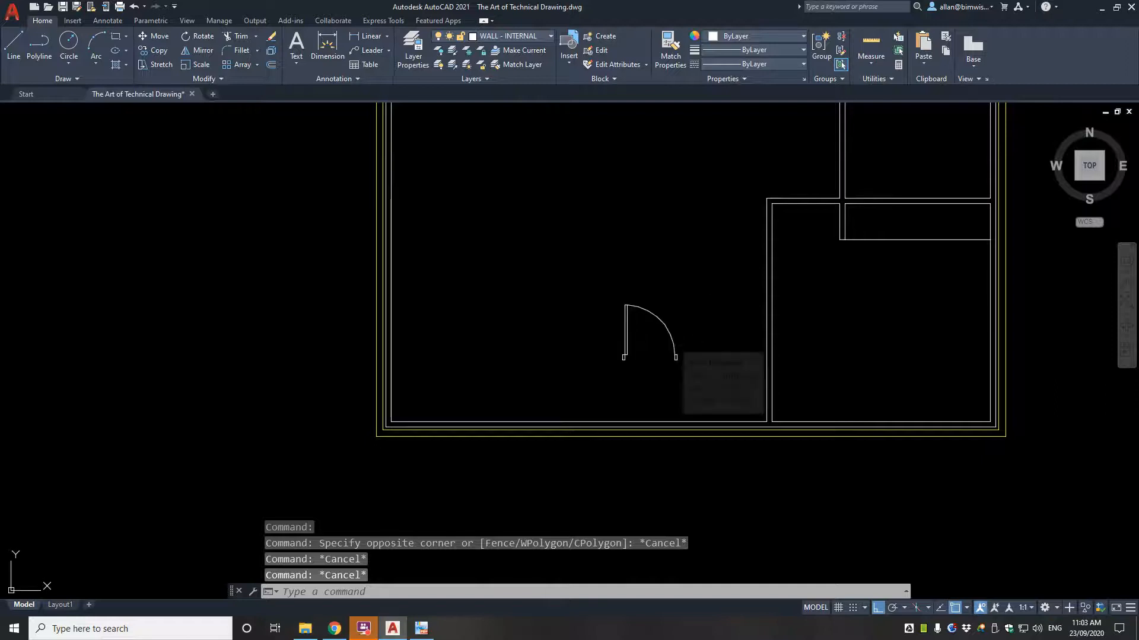
pyautogui.moveTo(673, 342); pyautogui.dragTo(650, 378, button='middle')
pyautogui.moveTo(654, 377)
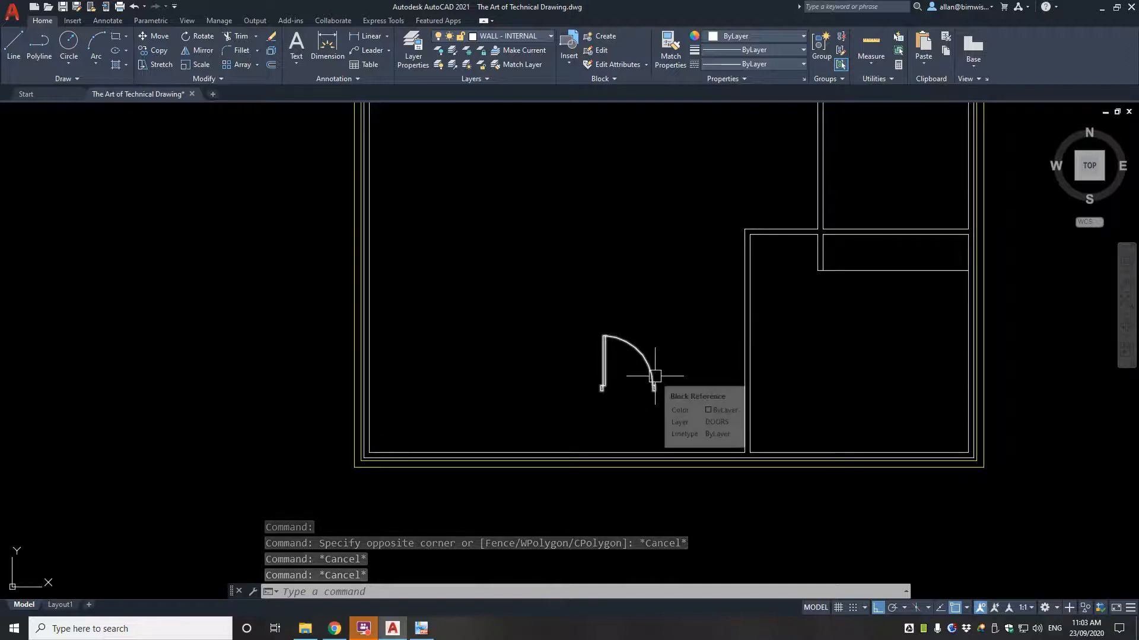
pyautogui.write('mi')
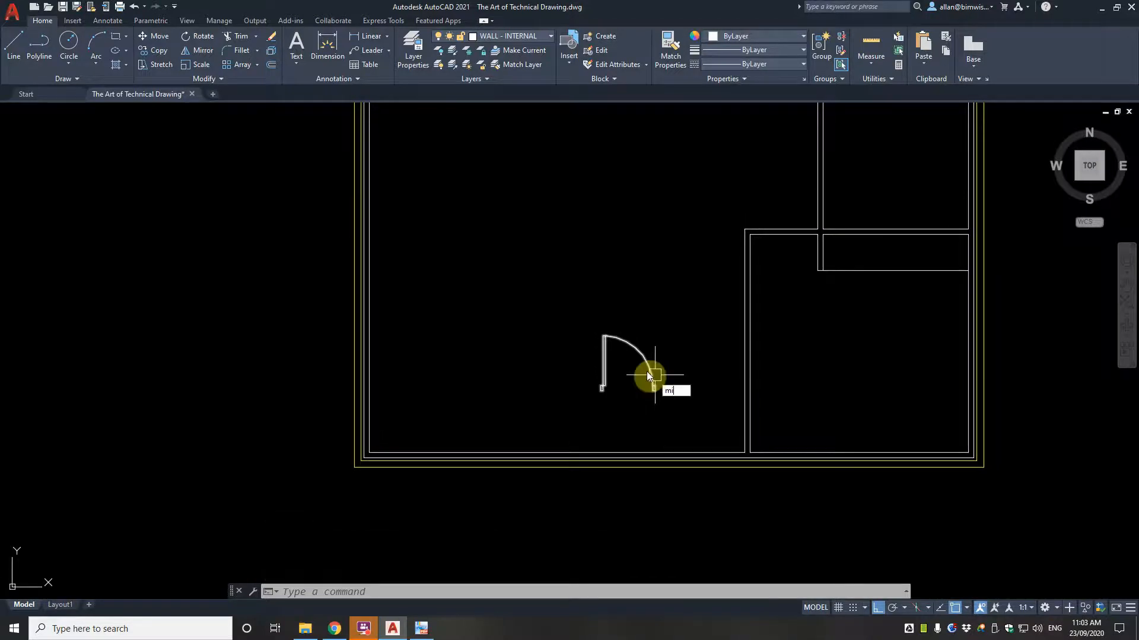
pyautogui.press('Return')
pyautogui.click(652, 371)
pyautogui.press('Return')
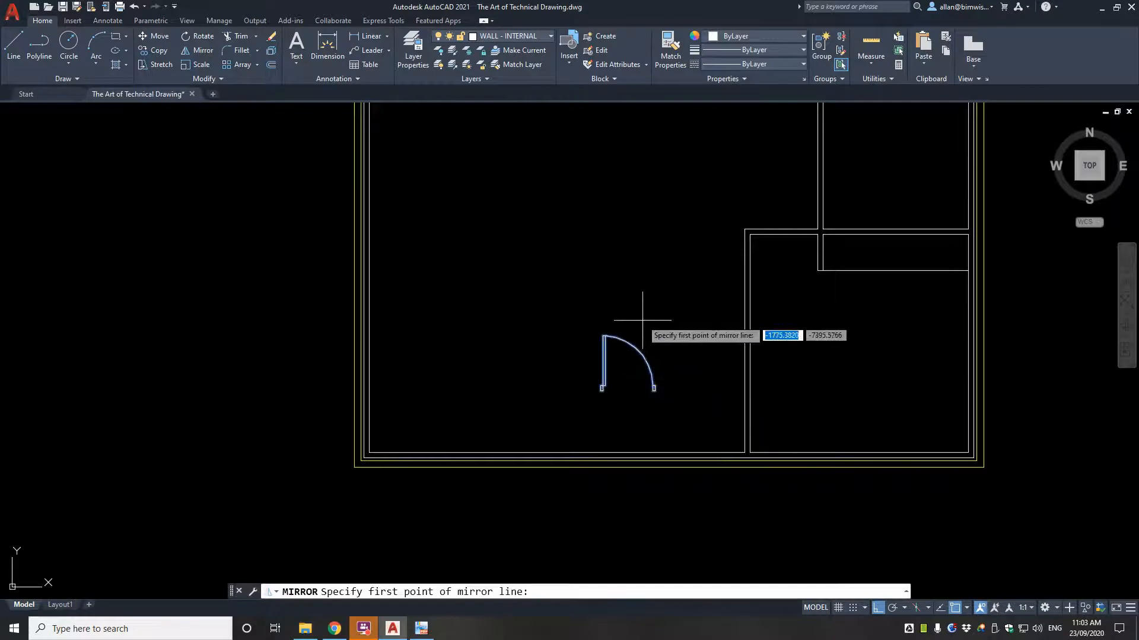
pyautogui.click(641, 337)
pyautogui.click(640, 396)
pyautogui.press('Return')
# - Erase the original door, leaving only its mirrored copy
pyautogui.write('e')
pyautogui.press('Return')
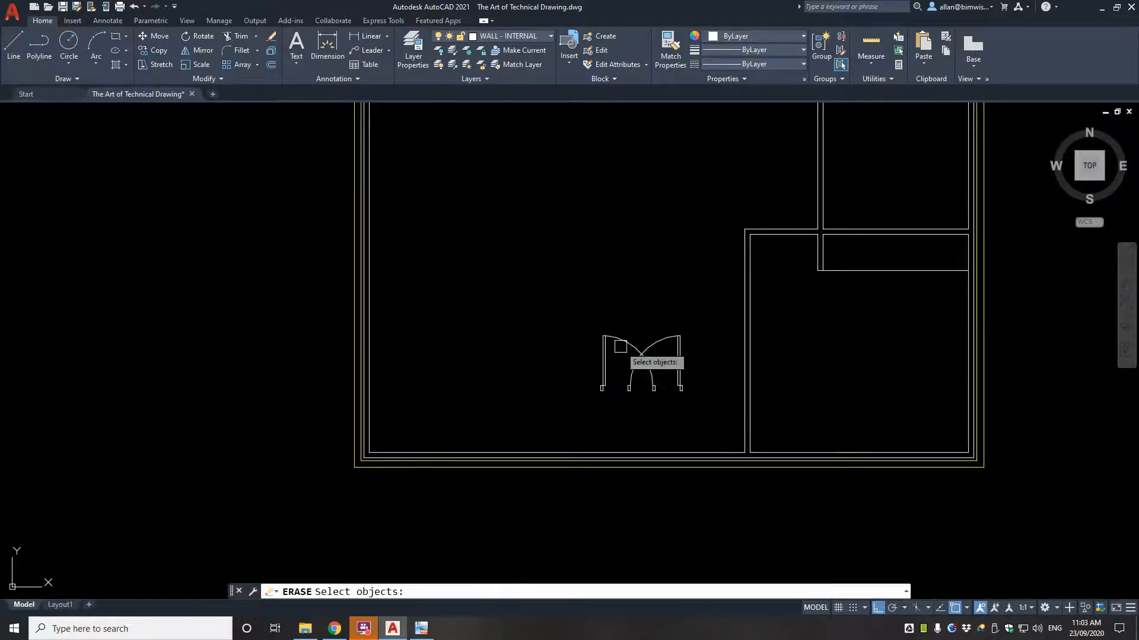
pyautogui.click(620, 344)
pyautogui.press('Return')
# - Mirror the remaining door about a vertical line in the open space to its left, keeping the source door
pyautogui.write('mi')
pyautogui.press('Return')
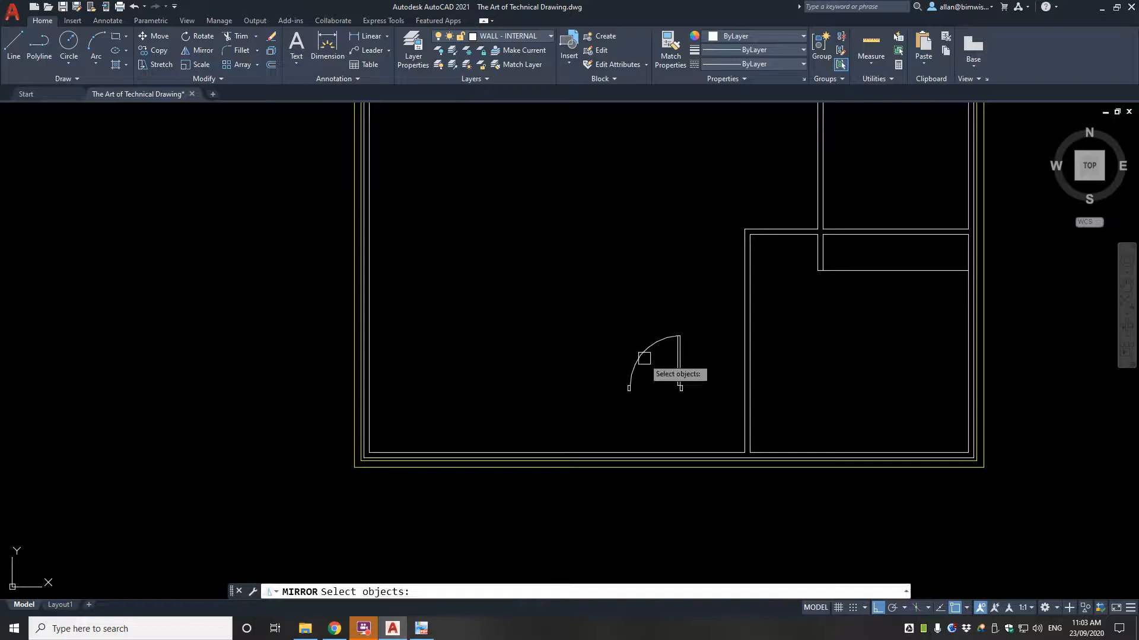
pyautogui.click(648, 325)
pyautogui.press('Return')
pyautogui.click(587, 259)
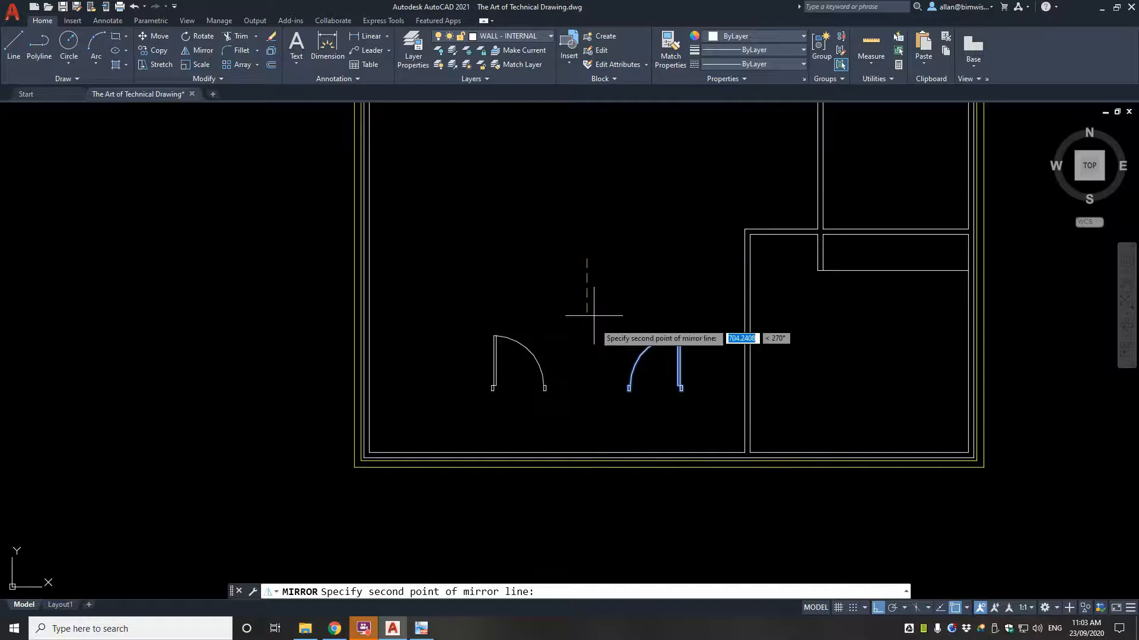
pyautogui.click(592, 527)
pyautogui.press('Return')
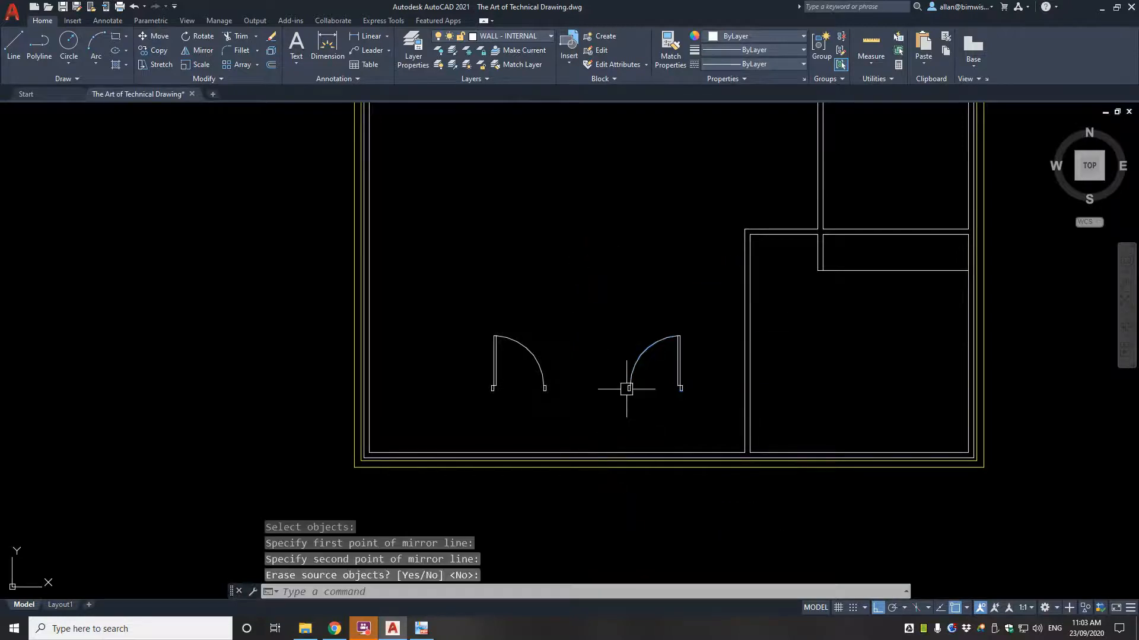
# - Mirror both doors about a horizontal line above them, keeping the source doors
pyautogui.press('Return')
pyautogui.press('Return')
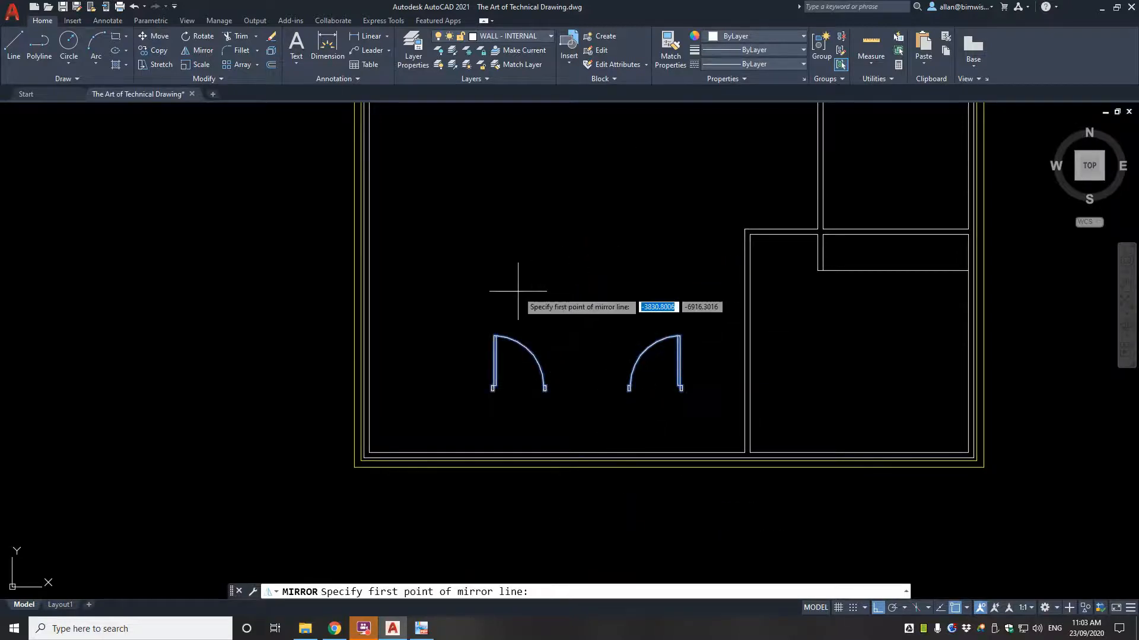
pyautogui.click(522, 287)
pyautogui.click(845, 294)
pyautogui.press('Return')
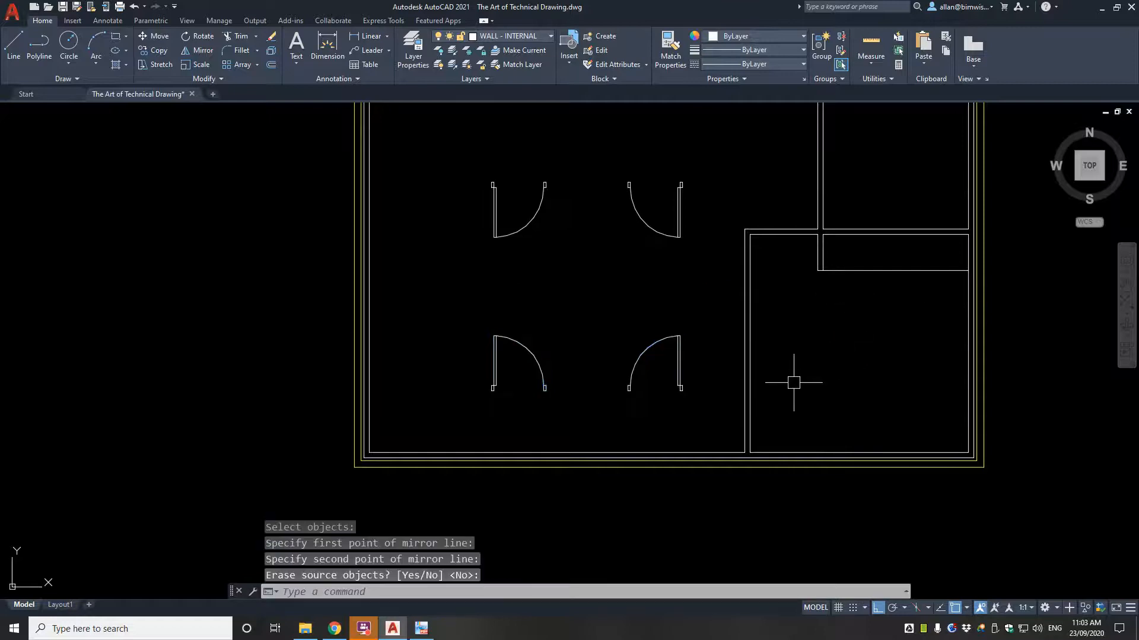
# - Move the lower right-hand door by its frame into the corner where the internal wall meets the lower external wall
pyautogui.write('m')
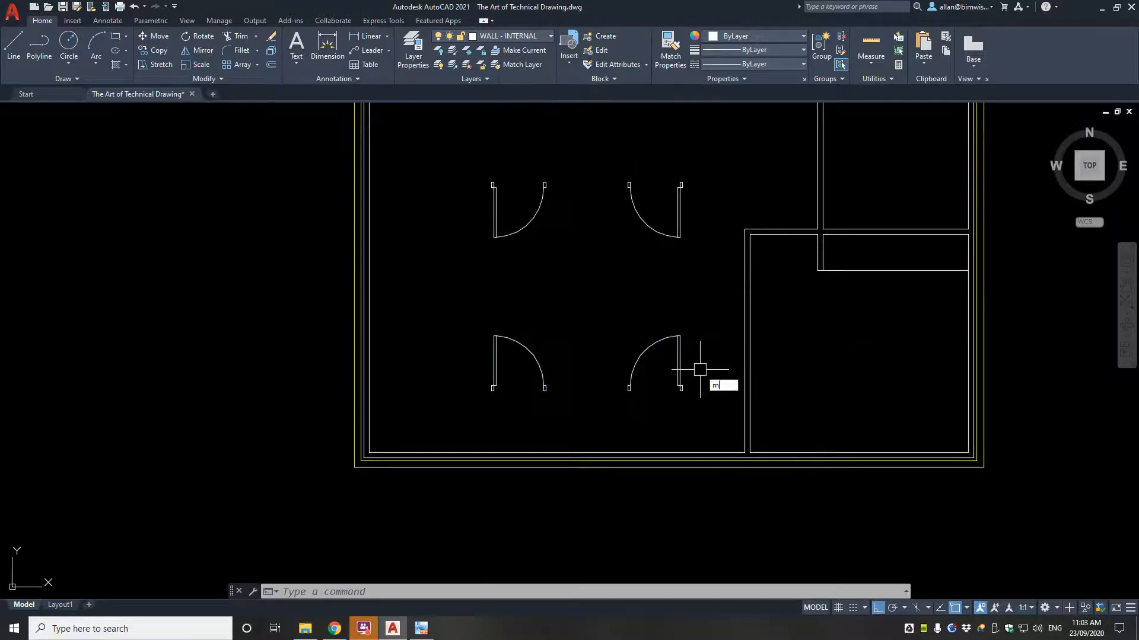
pyautogui.press('Return')
pyautogui.click(680, 367)
pyautogui.scroll(4, 691, 379)
pyautogui.press('Return')
pyautogui.click(660, 357)
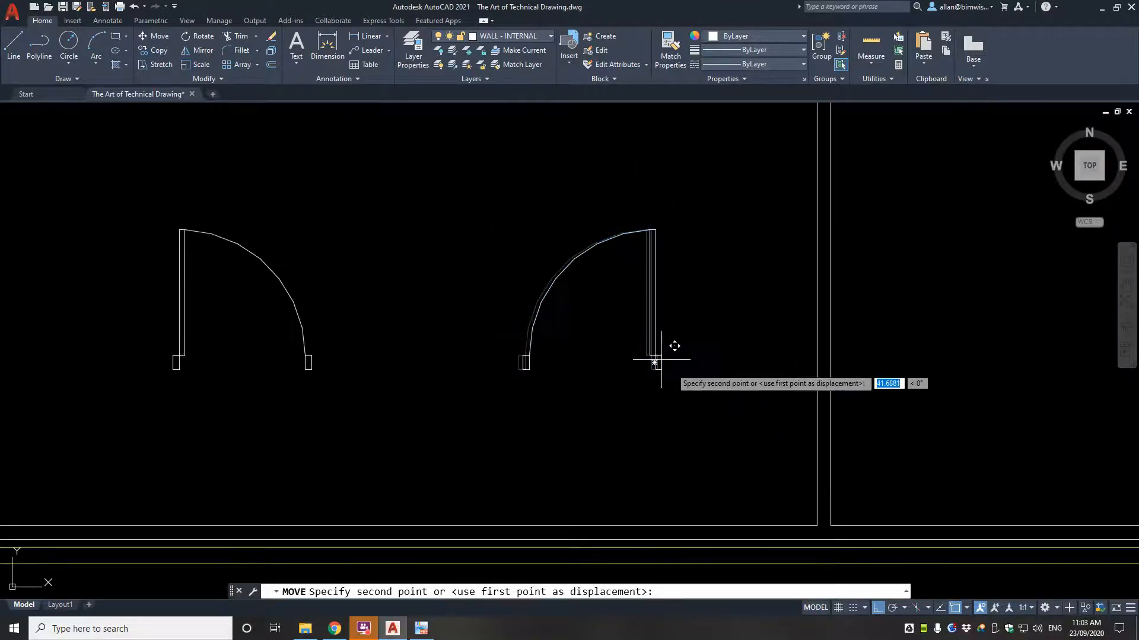
pyautogui.scroll(-2, 795, 482)
pyautogui.scroll(3, 765, 469)
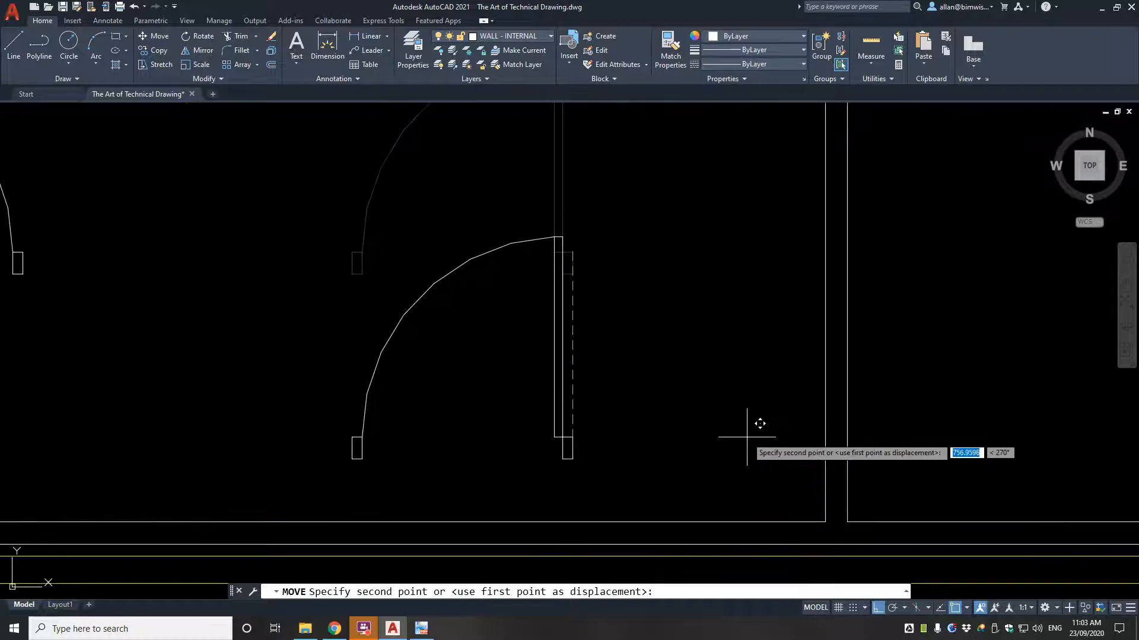
pyautogui.click(807, 503)
# - Move the corner door 200 units to the left, away from the internal wall
pyautogui.press('Return')
pyautogui.click(807, 503)
pyautogui.press('Return')
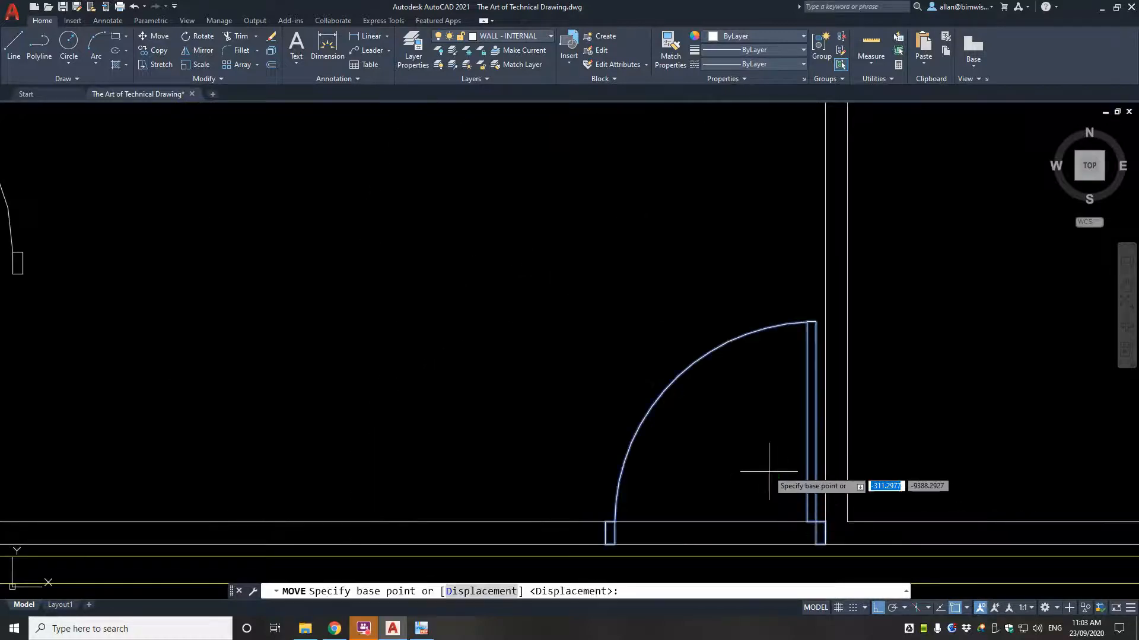
pyautogui.click(766, 467)
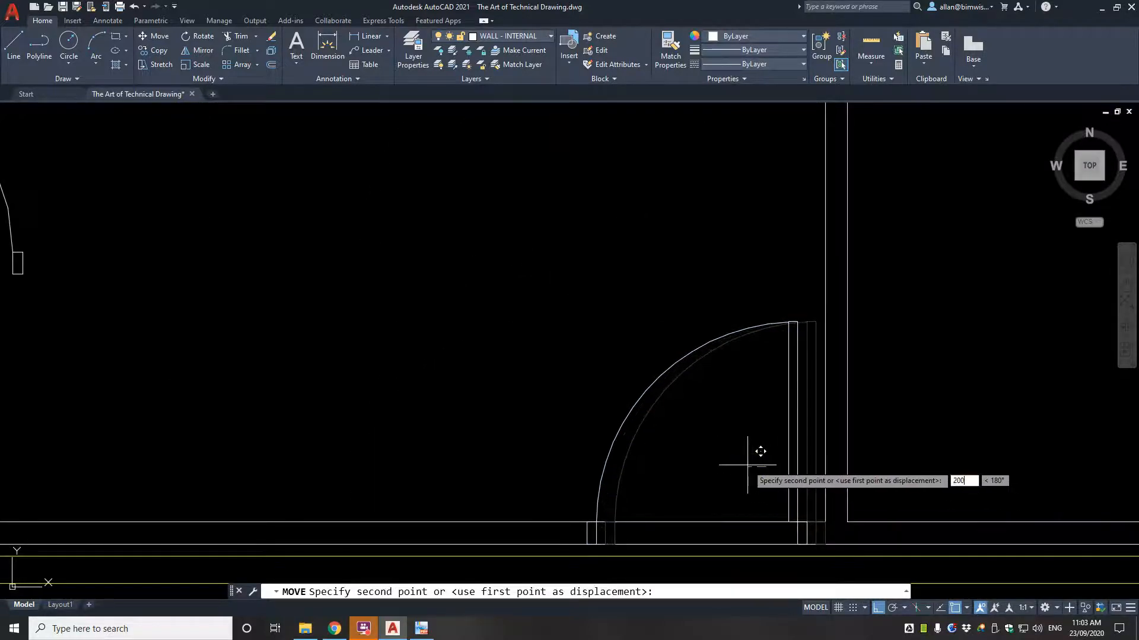
pyautogui.press('Return')
# - Draw a vertical line along the outer side of the right door frame across the external wall, trimming it at the outermost wall line
pyautogui.moveTo(806, 548); pyautogui.dragTo(818, 293, button='middle')
pyautogui.scroll(2, 817, 293)
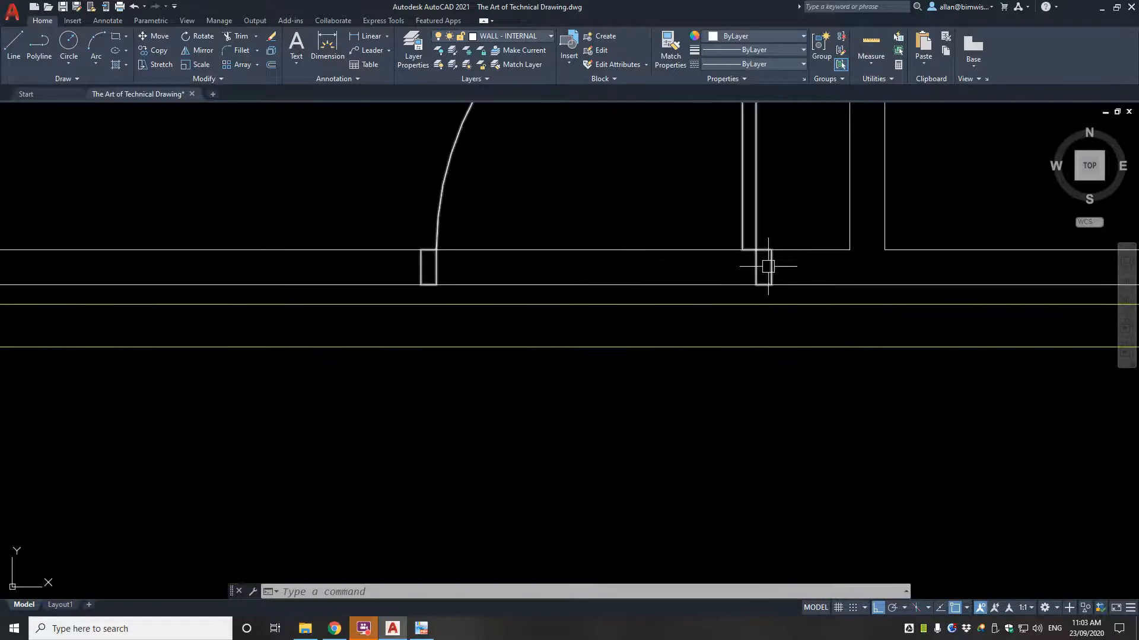
pyautogui.press('l')
pyautogui.press('Return')
pyautogui.click(771, 284)
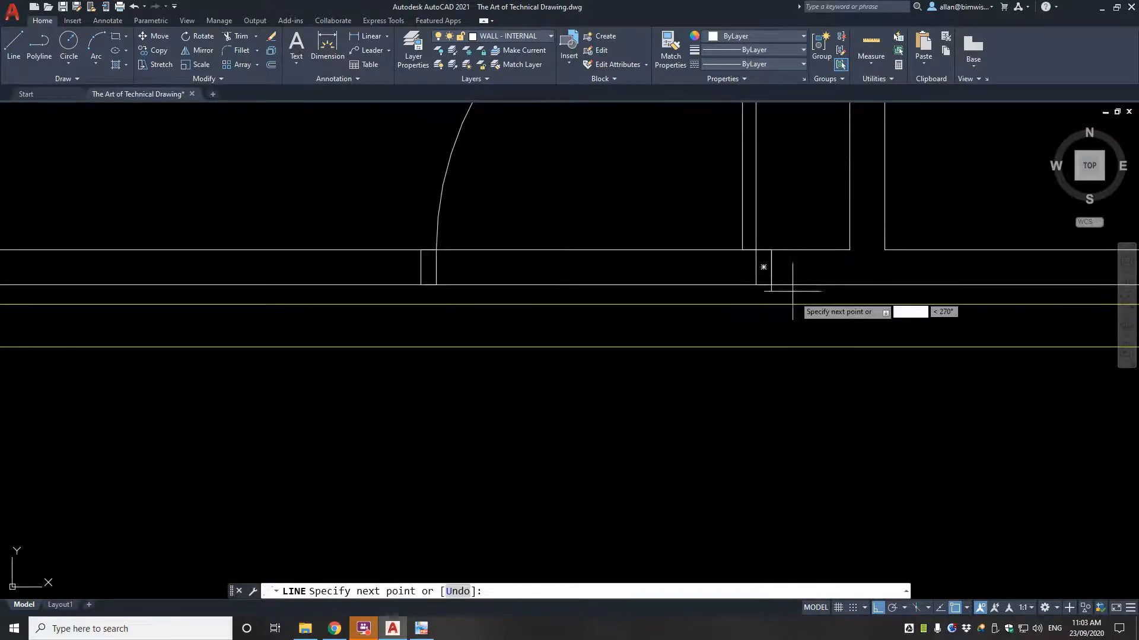
pyautogui.click(797, 407)
pyautogui.press('Escape')
pyautogui.write('tr')
pyautogui.press('Return')
pyautogui.click(771, 367)
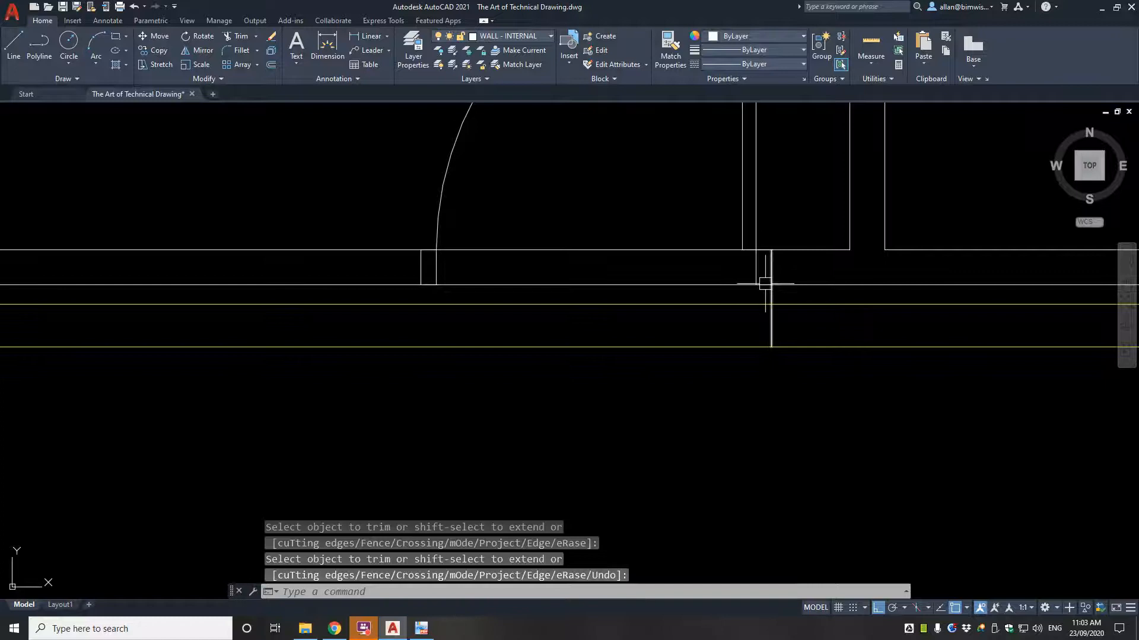
pyautogui.press('Escape')
pyautogui.write('m')
pyautogui.press('Return')
pyautogui.scroll(2, 764, 264)
pyautogui.click(770, 266)
pyautogui.press('Return')
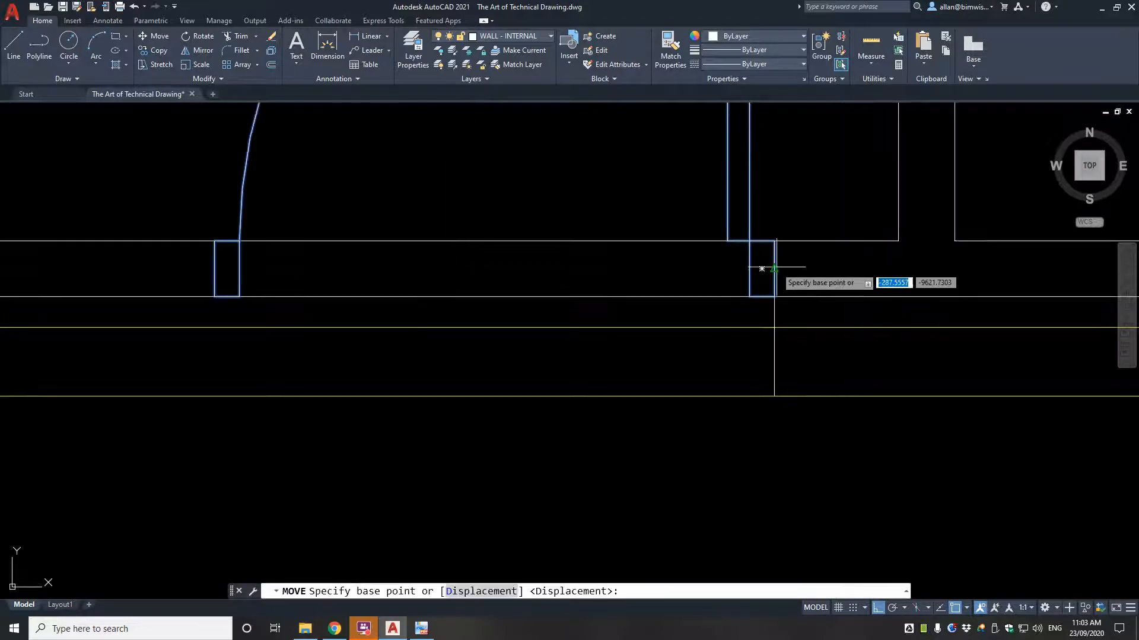
pyautogui.scroll(-2, 775, 268)
pyautogui.scroll(2, 764, 267)
pyautogui.press('Escape')
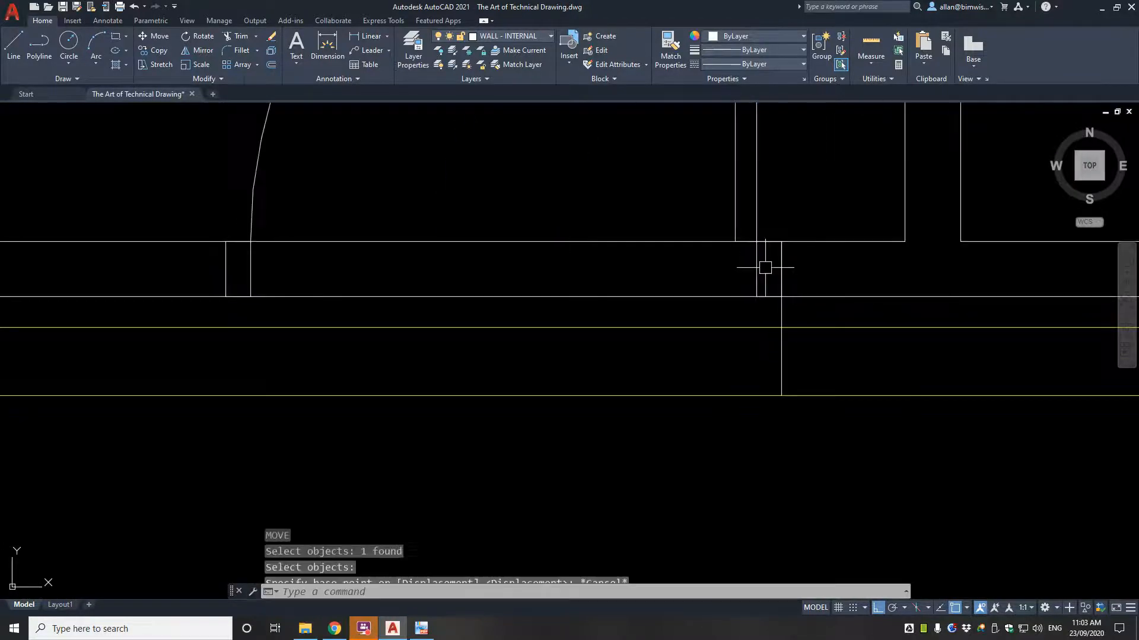
# - Move the door from its right frame's side midpoint to the vertical line's midpoint, centring the frame in the wall thickness
pyautogui.press('Return')
pyautogui.click(753, 267)
pyautogui.press('Return')
pyautogui.click(782, 267)
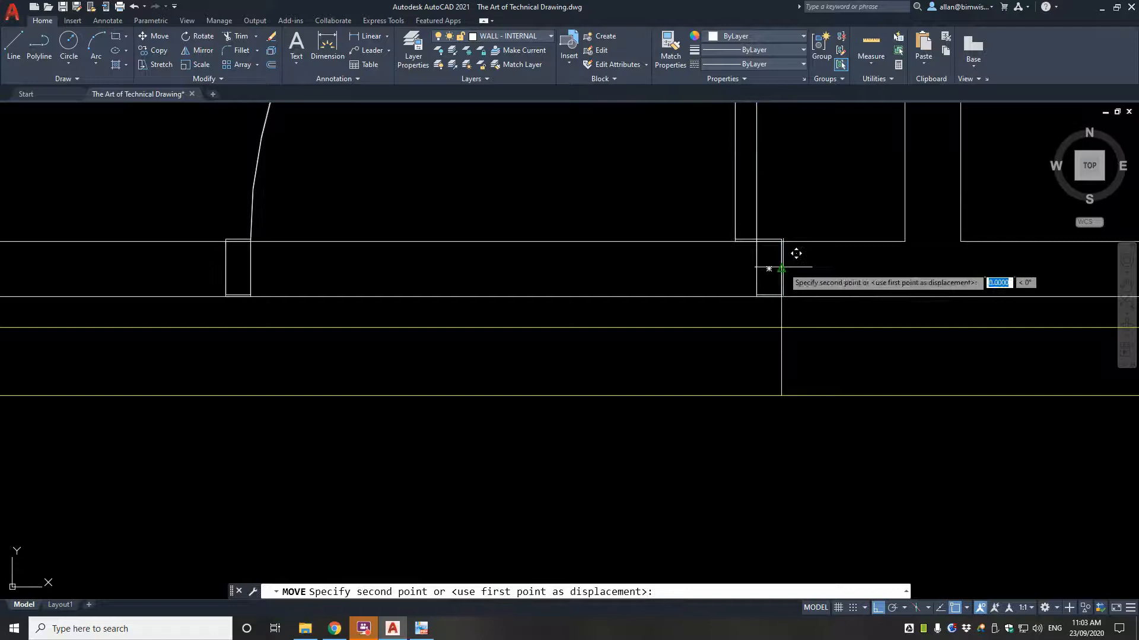
pyautogui.click(785, 318)
pyautogui.scroll(2, 790, 286)
pyautogui.write('e')
pyautogui.press('Return')
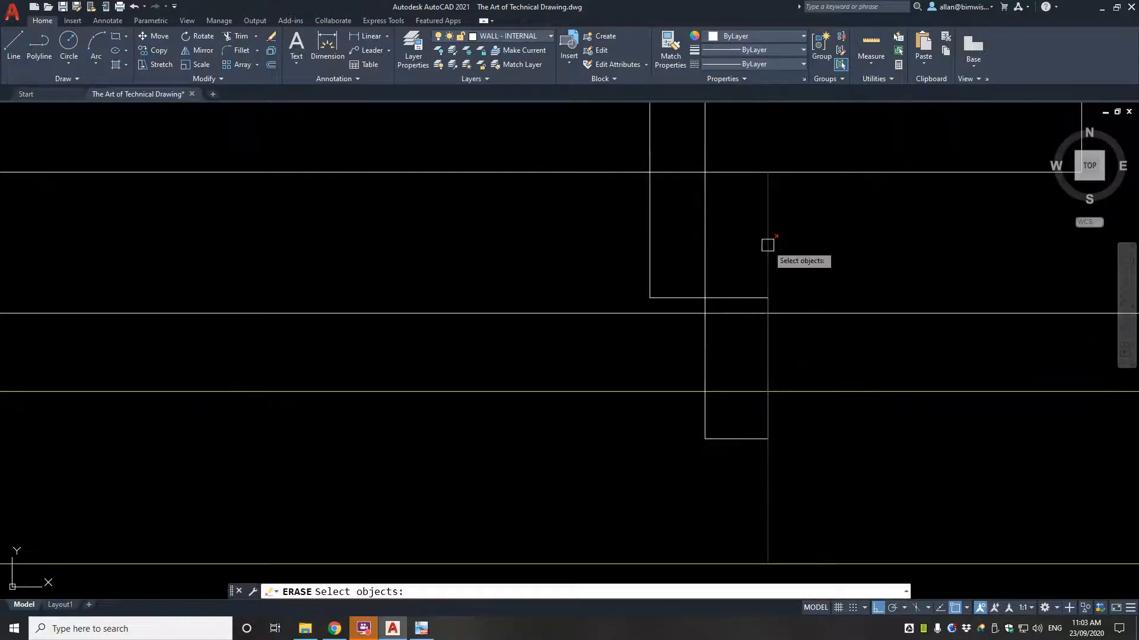
pyautogui.scroll(-3, 767, 244)
pyautogui.press('Escape')
pyautogui.write('e')
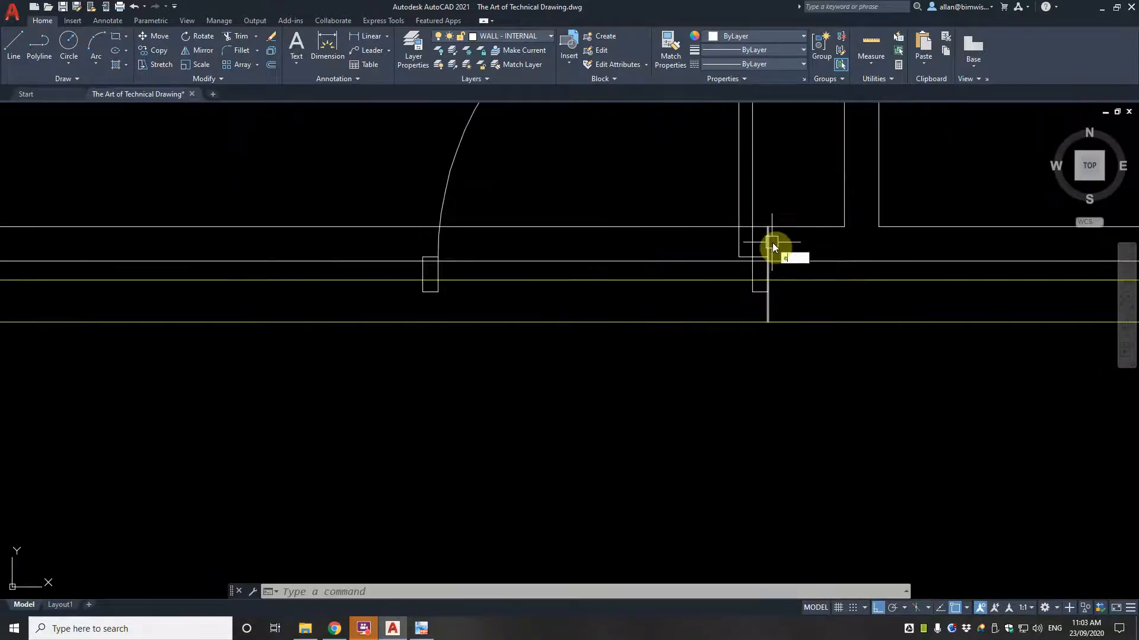
pyautogui.press('Return')
pyautogui.click(771, 241)
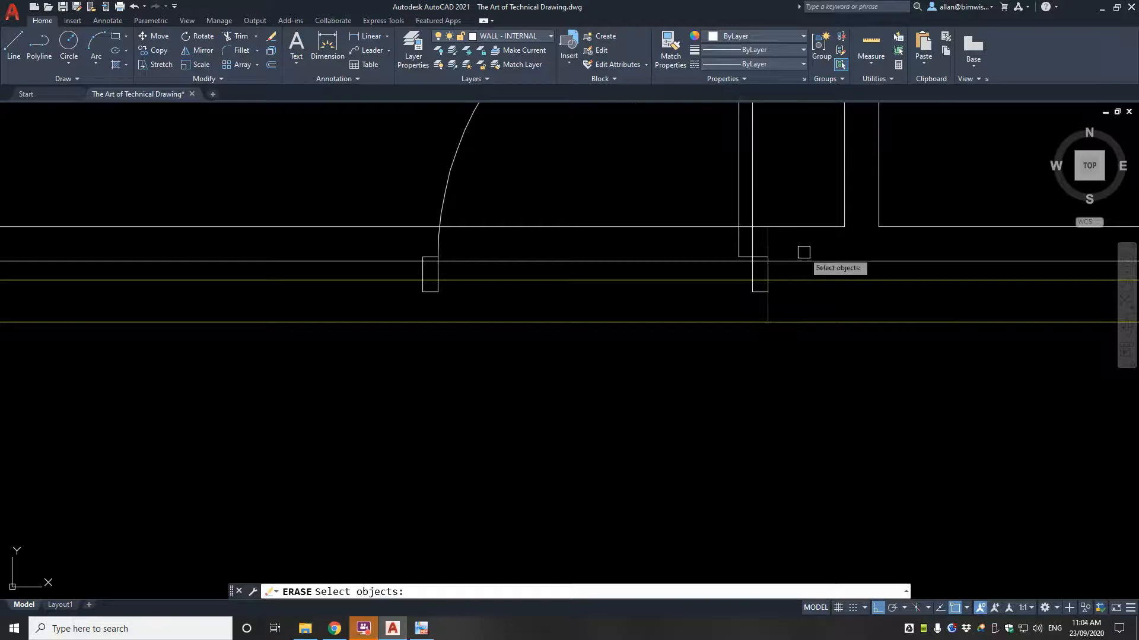
pyautogui.press('Escape')
# - Match the vertical jamb line's properties to those of the inner wall line
pyautogui.scroll(2, 786, 230)
pyautogui.write('ma')
pyautogui.press('Return')
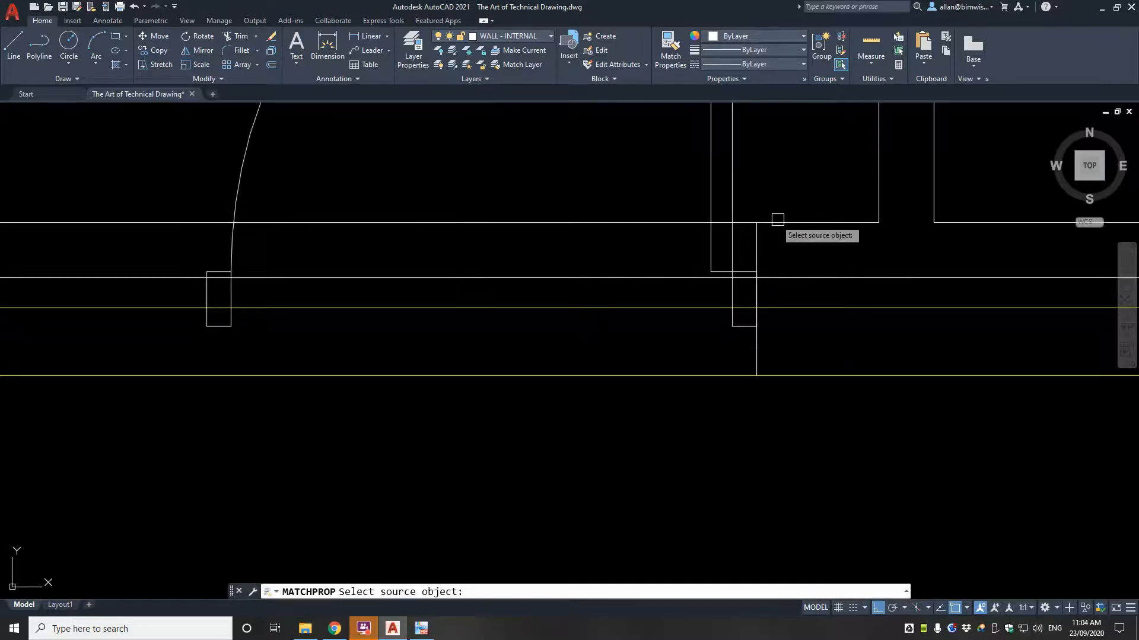
pyautogui.click(778, 222)
pyautogui.click(756, 232)
pyautogui.press('Return')
pyautogui.write('f')
pyautogui.press('Return')
pyautogui.press('Escape')
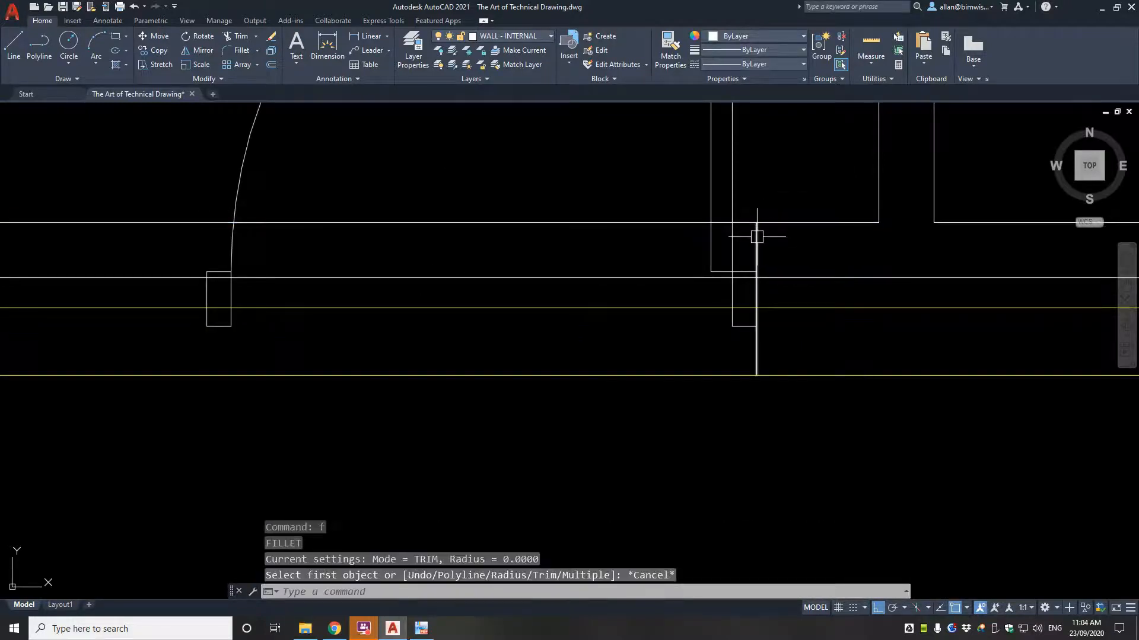
# - Copy the vertical jamb line 900 units left to the outer corner of the opposite door frame
pyautogui.write('co')
pyautogui.press('Return')
pyautogui.click(757, 285)
pyautogui.press('Return')
pyautogui.click(746, 298)
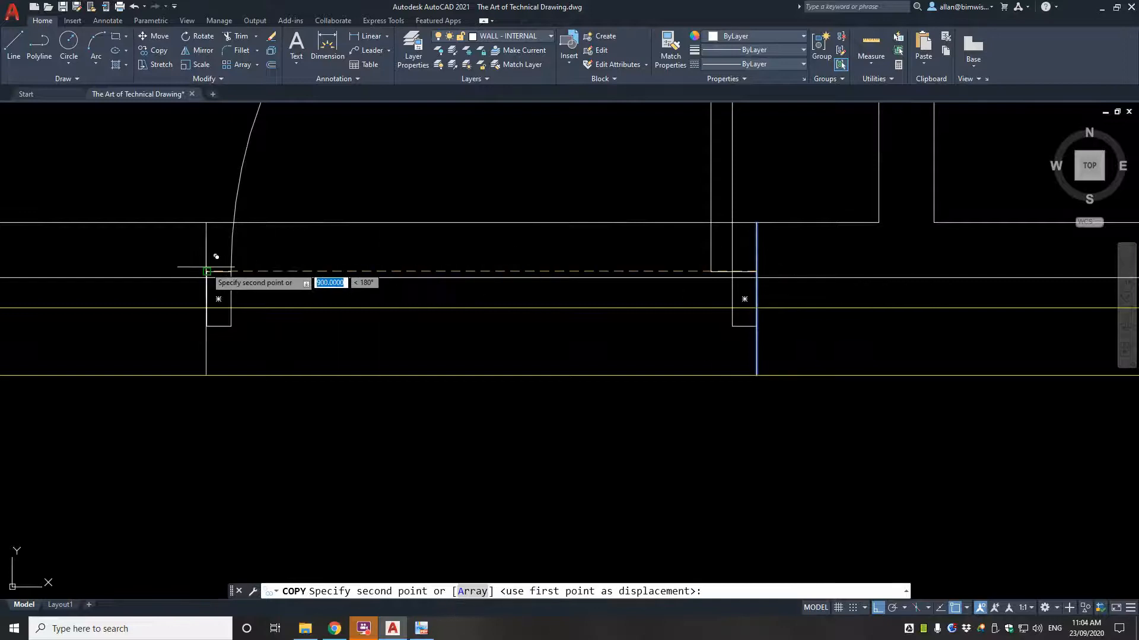
pyautogui.click(203, 248)
pyautogui.press('Escape')
# - Trim both jamb lines where they cross the wall cavity, using the two cavity lines as cutting edges
pyautogui.write('tr')
pyautogui.press('Return')
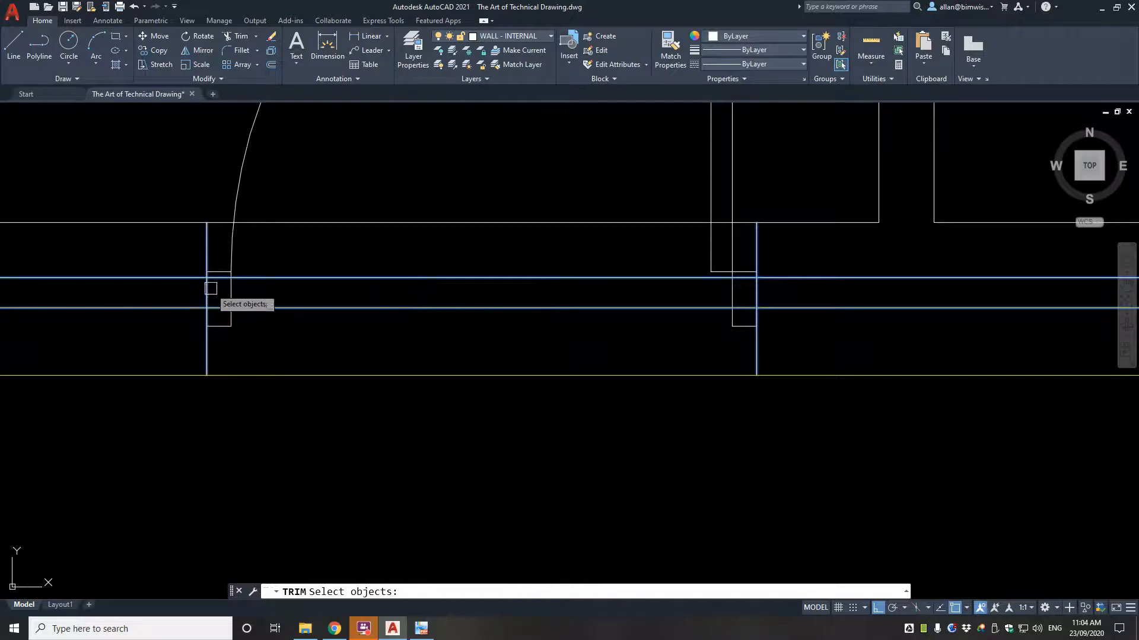
pyautogui.press('Return')
pyautogui.click(755, 289)
pyautogui.press('Return')
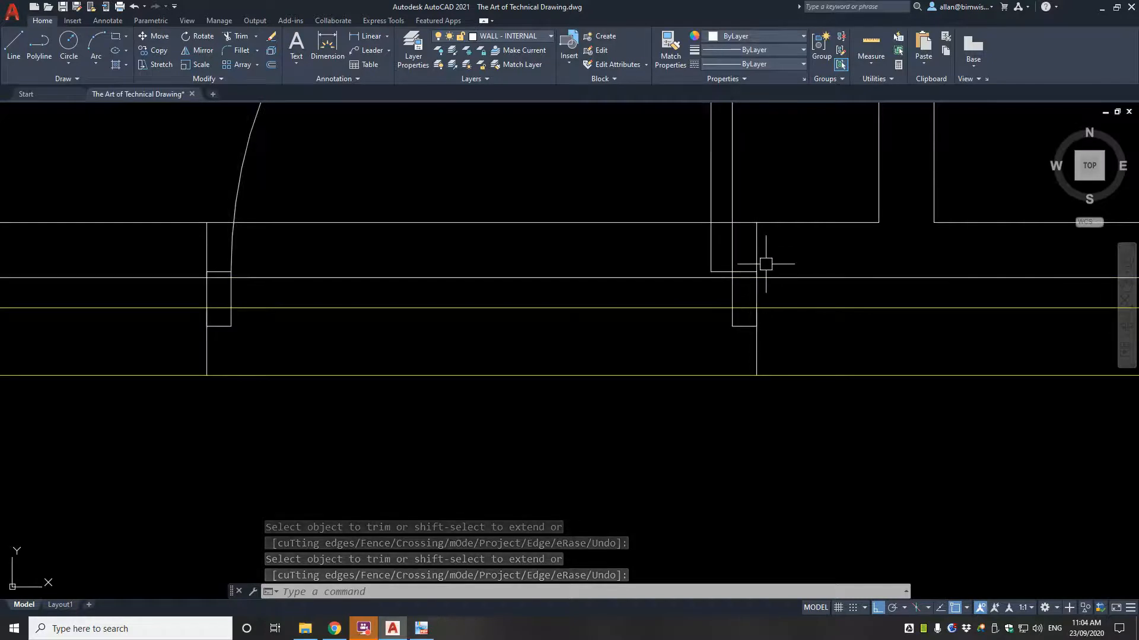
# - Trim the inner leaf's two wall lines across the door opening, using the upper jamb lines as cutting edges
pyautogui.scroll(-3, 758, 249)
pyautogui.scroll(2, 756, 242)
pyautogui.press('Return')
pyautogui.click(755, 242)
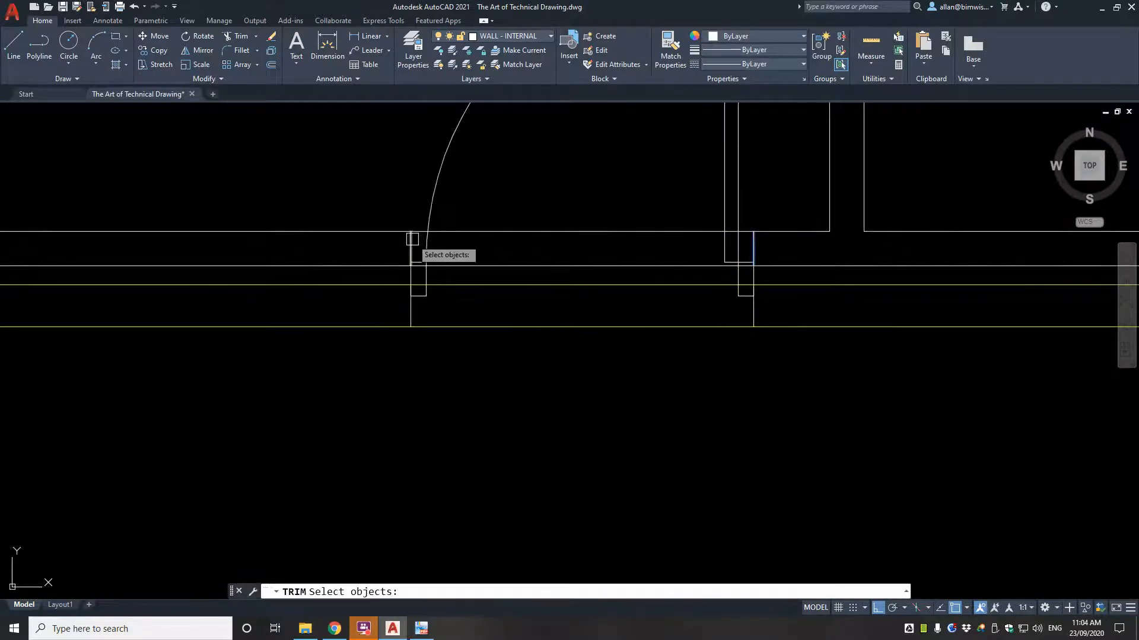
pyautogui.click(411, 241)
pyautogui.press('Return')
pyautogui.click(489, 232)
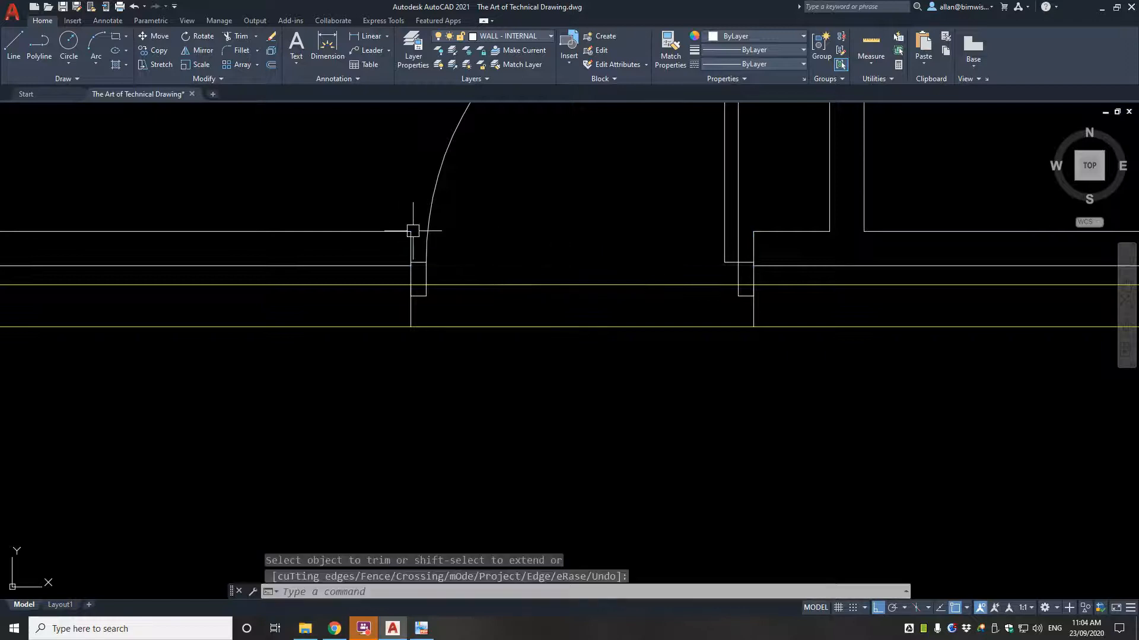
pyautogui.press('Return')
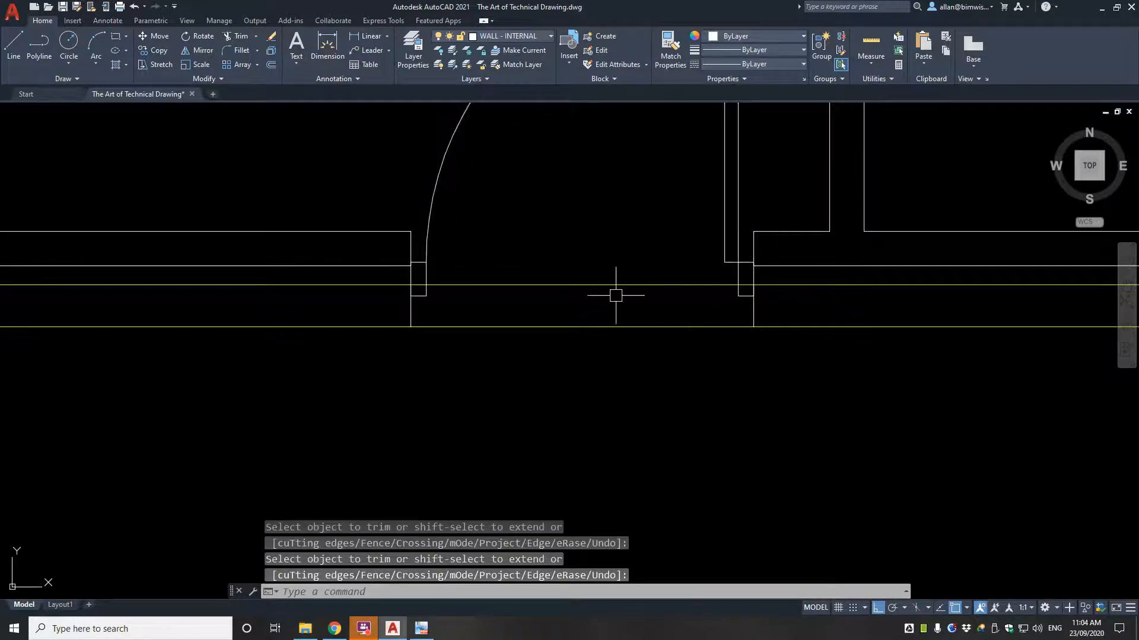
pyautogui.press('Return')
pyautogui.press('Escape')
pyautogui.press('Escape')
# - Match the properties of the yellow outer leaf line onto both lower jamb lines
pyautogui.write('m')
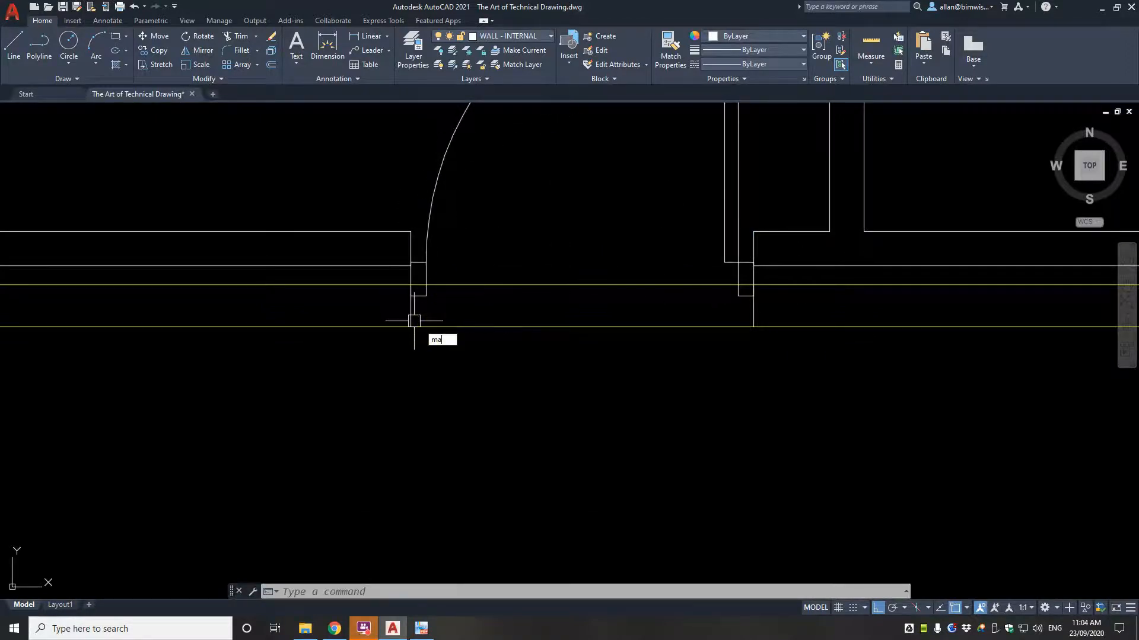
pyautogui.write('a')
pyautogui.press('Return')
pyautogui.click(414, 321)
pyautogui.press('Escape')
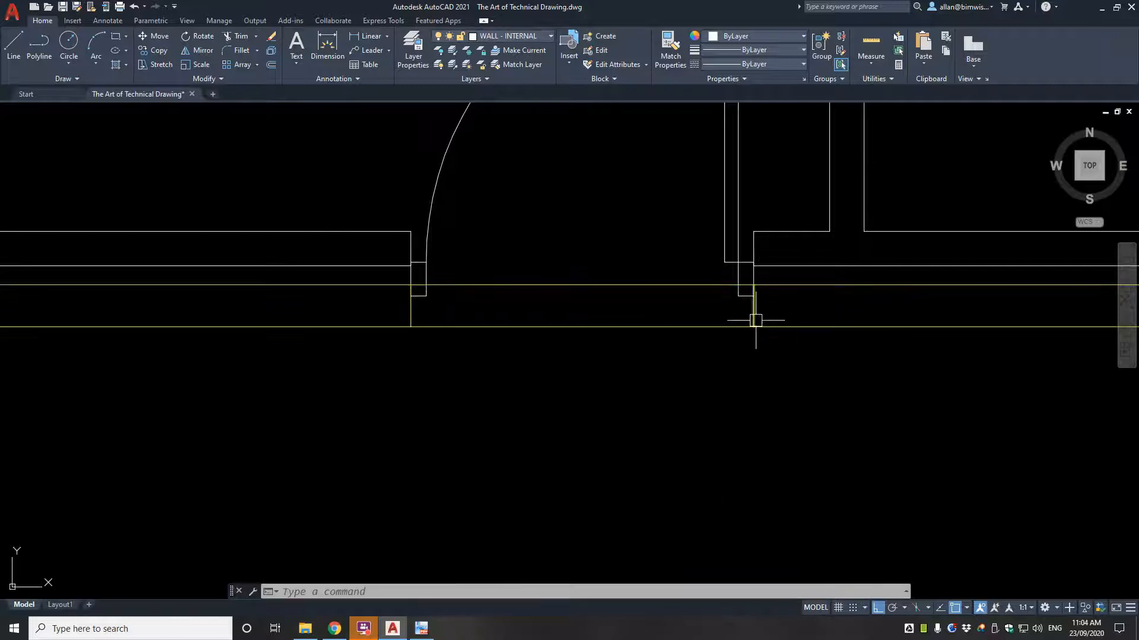
# - Trim the outer leaf's two yellow wall lines across the door opening, using the lower jamb lines as cutting edges
pyautogui.write('tr')
pyautogui.press('Return')
pyautogui.click(756, 317)
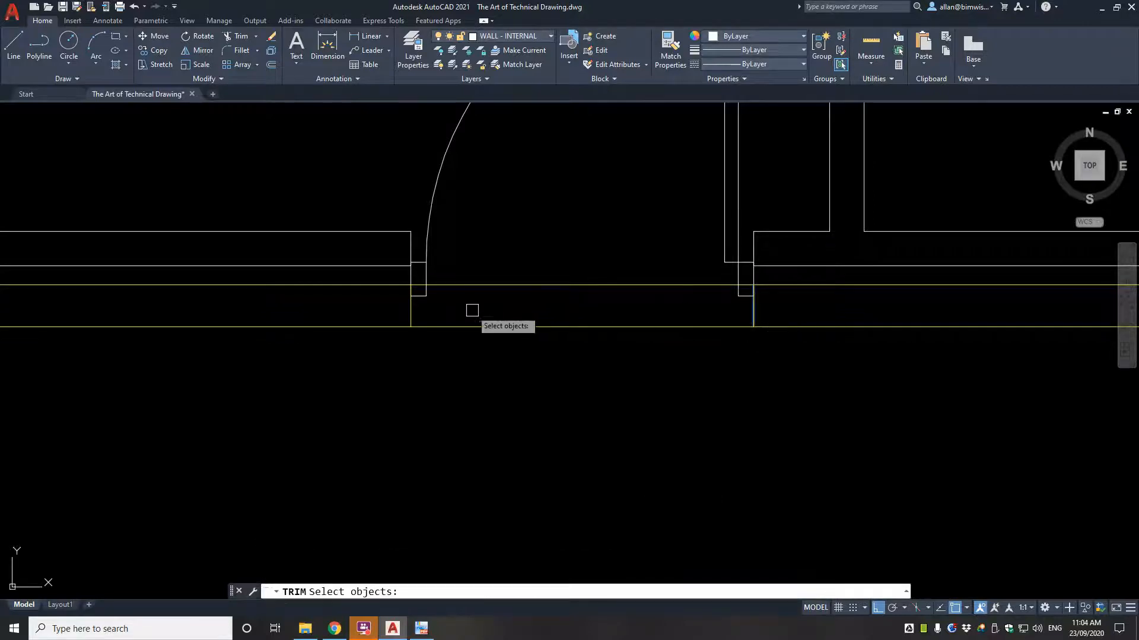
pyautogui.click(402, 311)
pyautogui.press('Return')
pyautogui.click(463, 326)
pyautogui.click(480, 284)
pyautogui.press('Return')
pyautogui.scroll(-8, 505, 283)
pyautogui.moveTo(517, 288); pyautogui.dragTo(604, 408, button='middle')
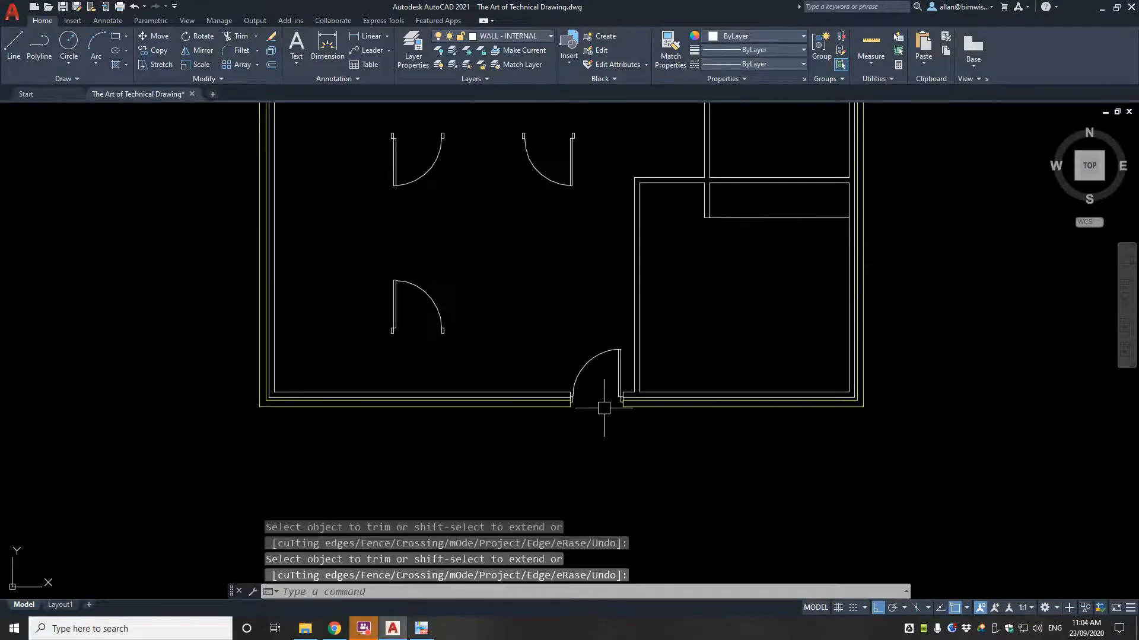
pyautogui.scroll(-4, 604, 408)
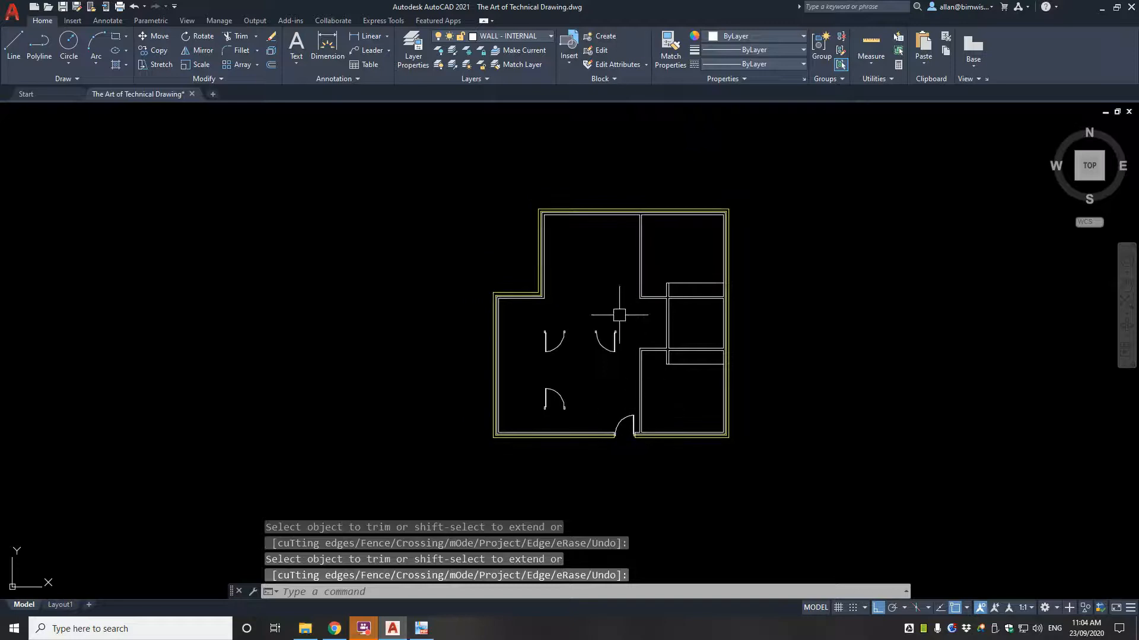
# - Erase the three spare door variants inside the floor plan, keeping the door placed in the bottom wall
pyautogui.scroll(2, 609, 366)
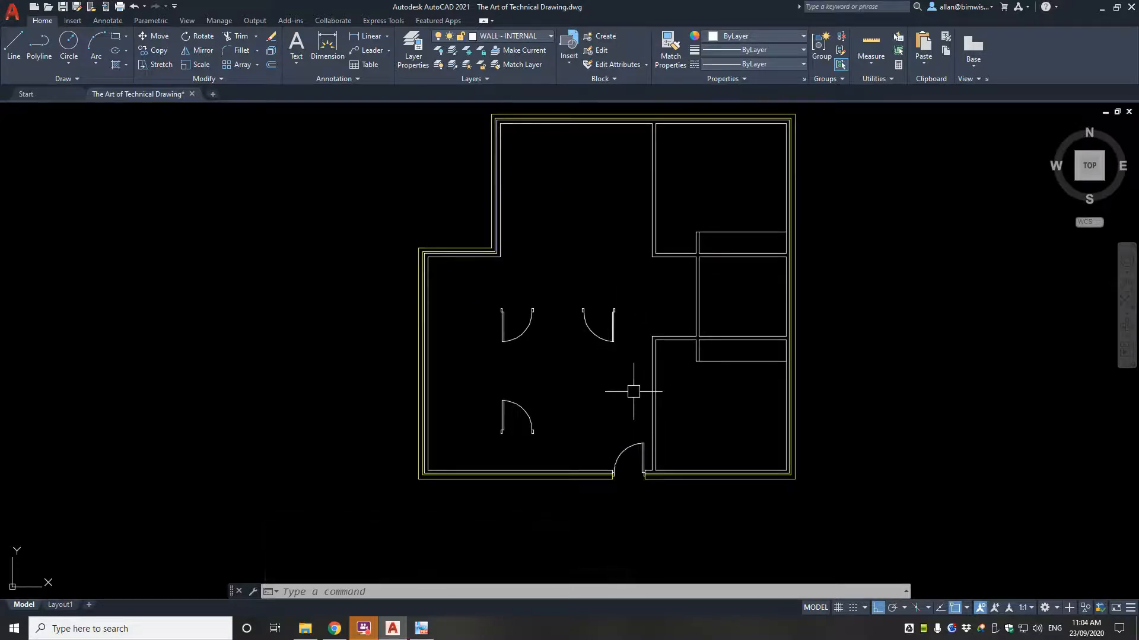
pyautogui.press('Return')
pyautogui.click(603, 291)
pyautogui.click(480, 424)
pyautogui.press('Return')
pyautogui.write('co')
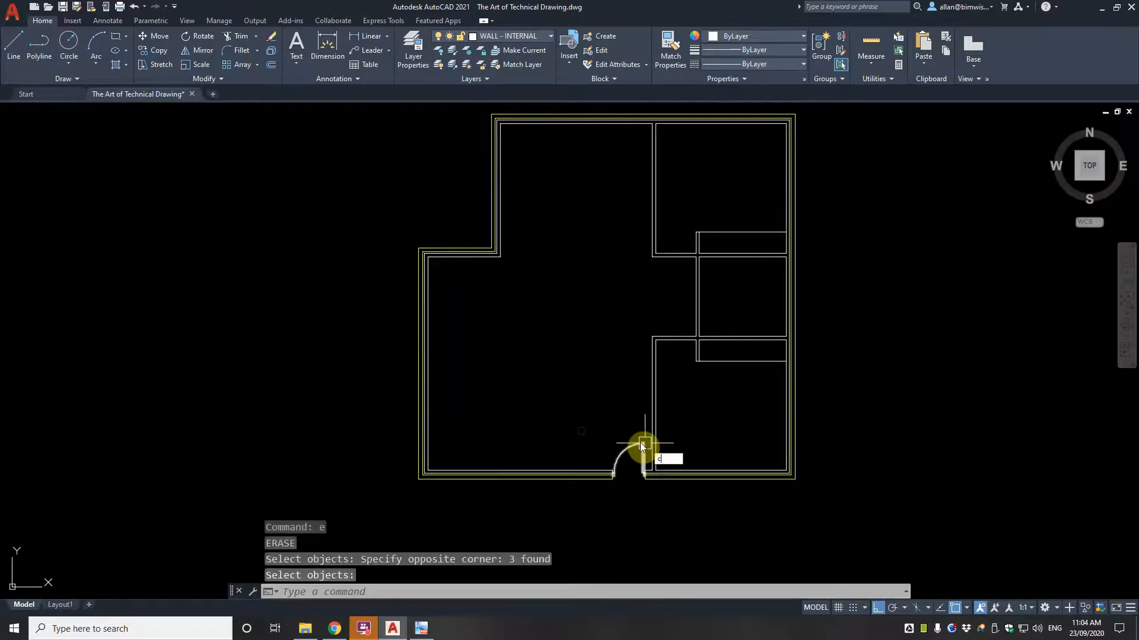
pyautogui.press('Return')
pyautogui.click(645, 455)
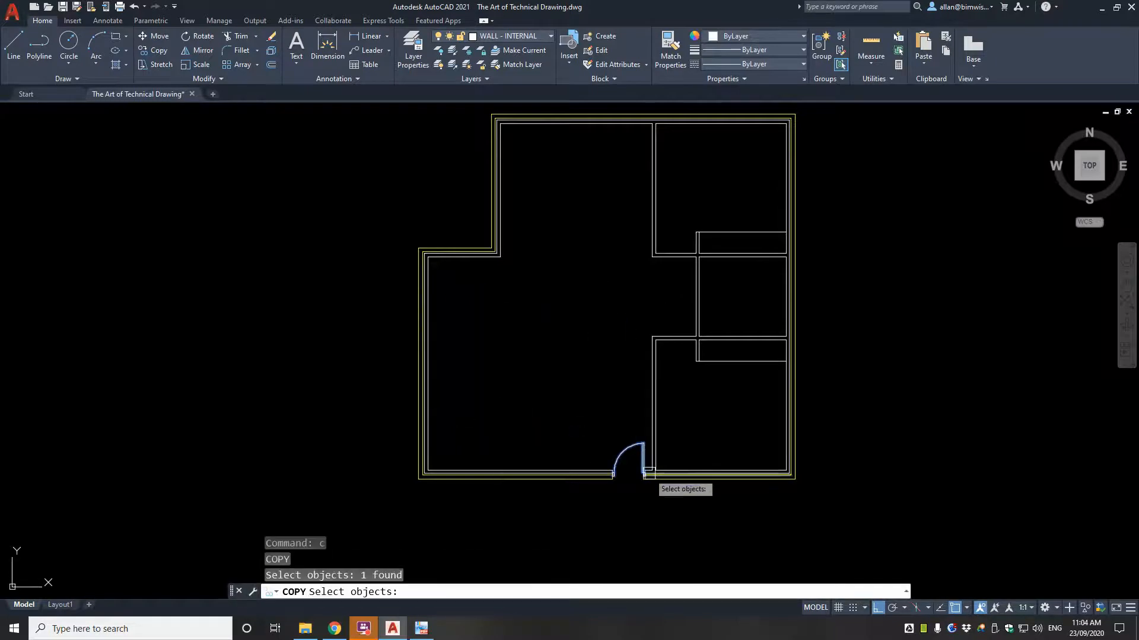
pyautogui.scroll(5, 648, 472)
pyautogui.press('Return')
pyautogui.press('Escape')
pyautogui.press('Return')
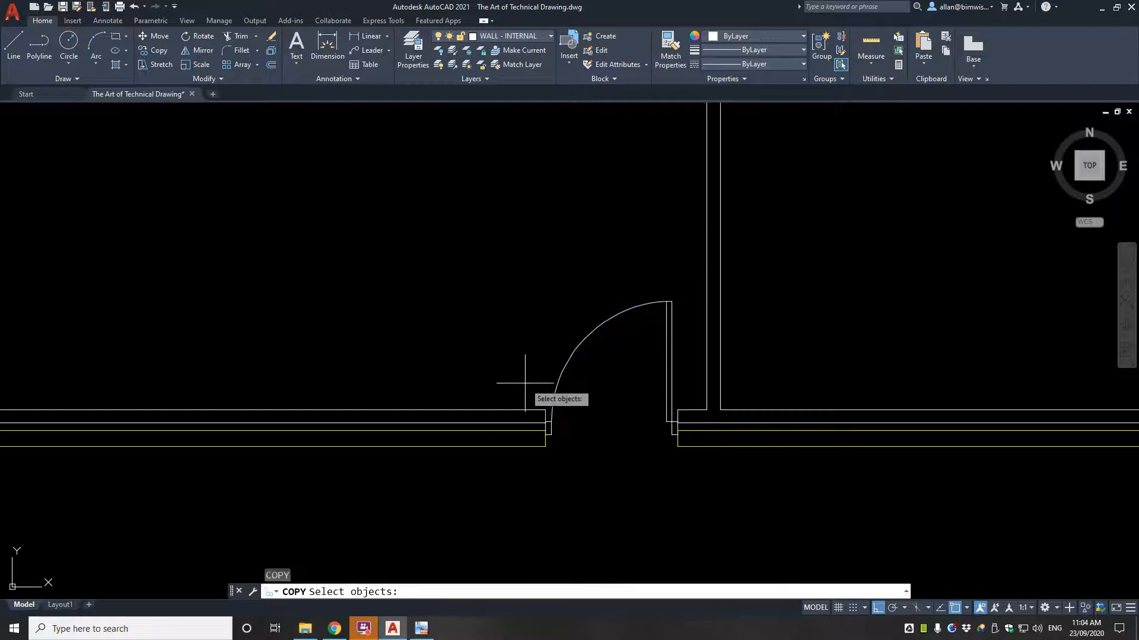
pyautogui.click(524, 383)
pyautogui.click(692, 467)
pyautogui.click(664, 388)
pyautogui.scroll(-5, 647, 395)
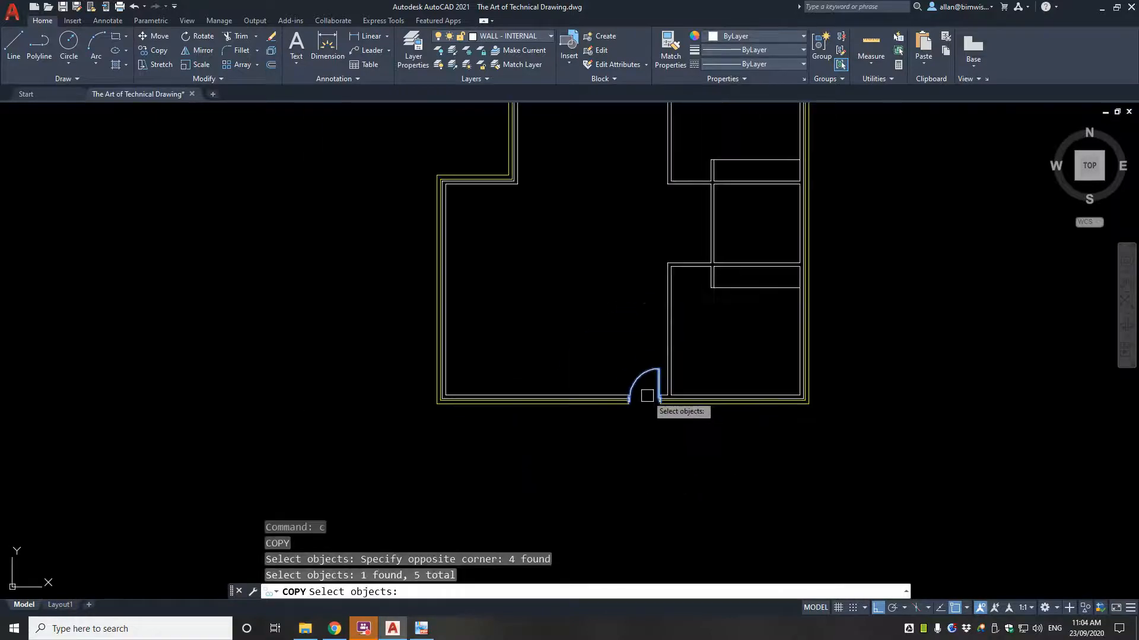
pyautogui.press('Return')
pyautogui.click(642, 396)
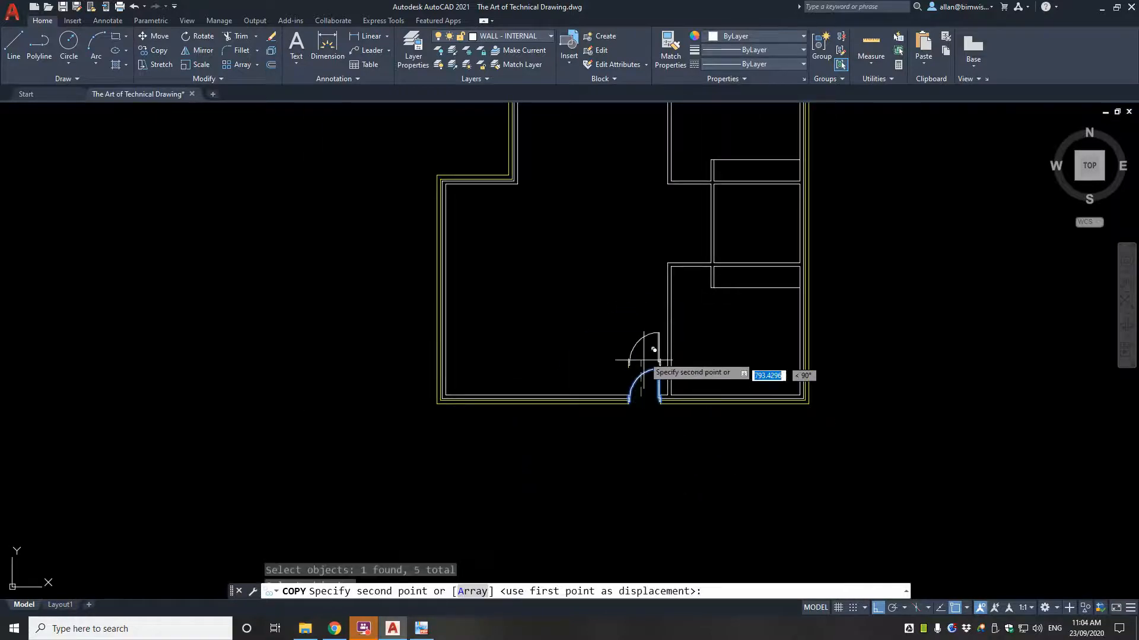
pyautogui.press('Escape')
# - Copy the bottom-wall door from its opening's upper-left wall corner to the upper room's inner top-left corner
pyautogui.scroll(5, 652, 366)
pyautogui.write('c')
pyautogui.press('Return')
pyautogui.click(609, 410)
pyautogui.scroll(6, 598, 437)
pyautogui.press('Return')
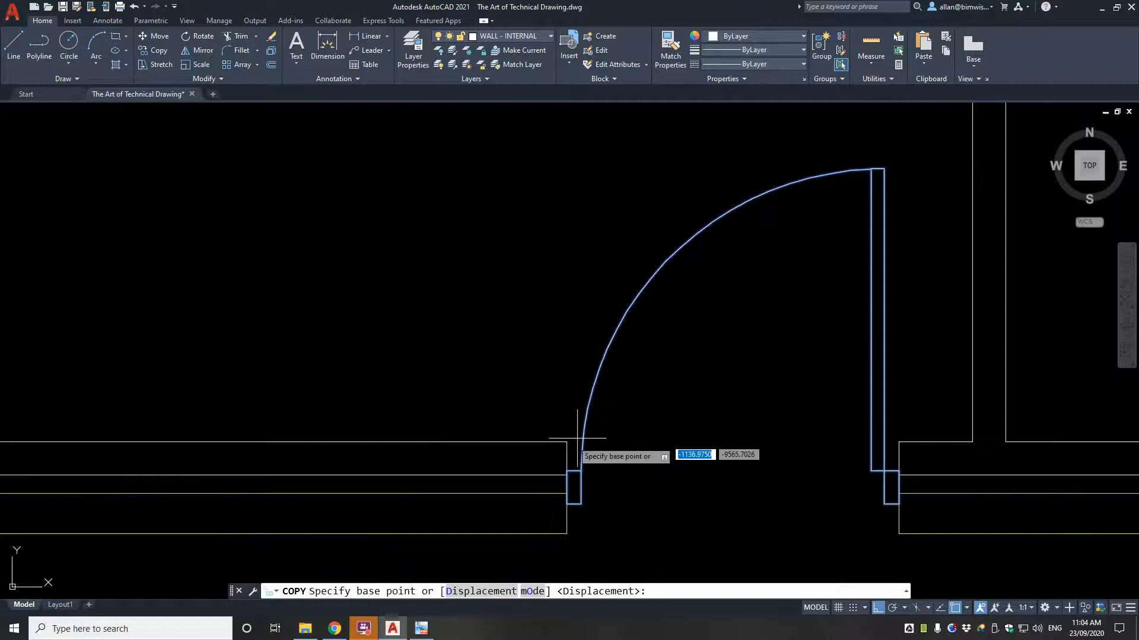
pyautogui.click(566, 442)
pyautogui.scroll(-12, 567, 428)
pyautogui.moveTo(567, 305); pyautogui.dragTo(611, 393, button='middle')
pyautogui.scroll(6, 570, 266)
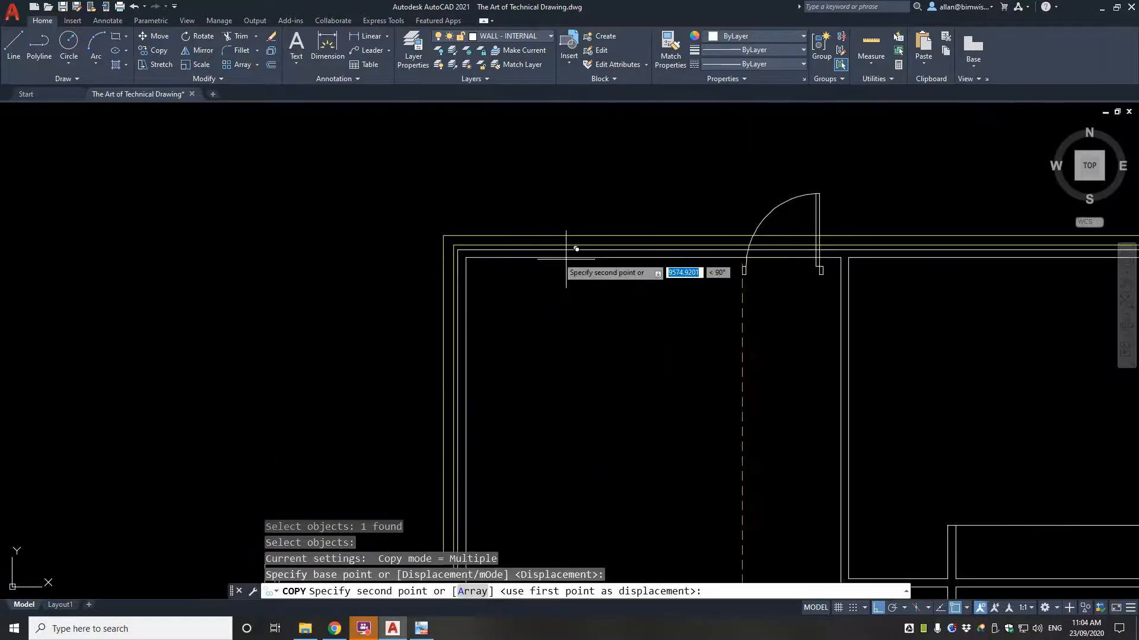
pyautogui.click(465, 259)
pyautogui.press('Escape')
# - Move the copied door up by its frame's lower-left corner onto the room's inner corner, aligning the frame with the inner leaf
pyautogui.scroll(6, 471, 266)
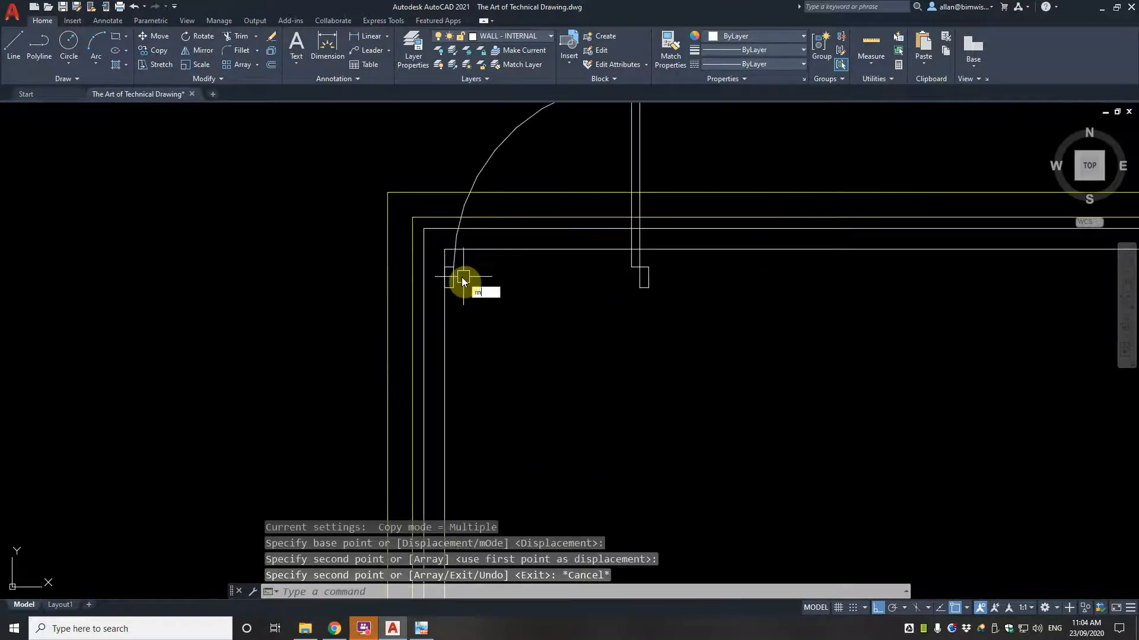
pyautogui.write('m')
pyautogui.press('Return')
pyautogui.click(449, 276)
pyautogui.press('Return')
pyautogui.click(444, 287)
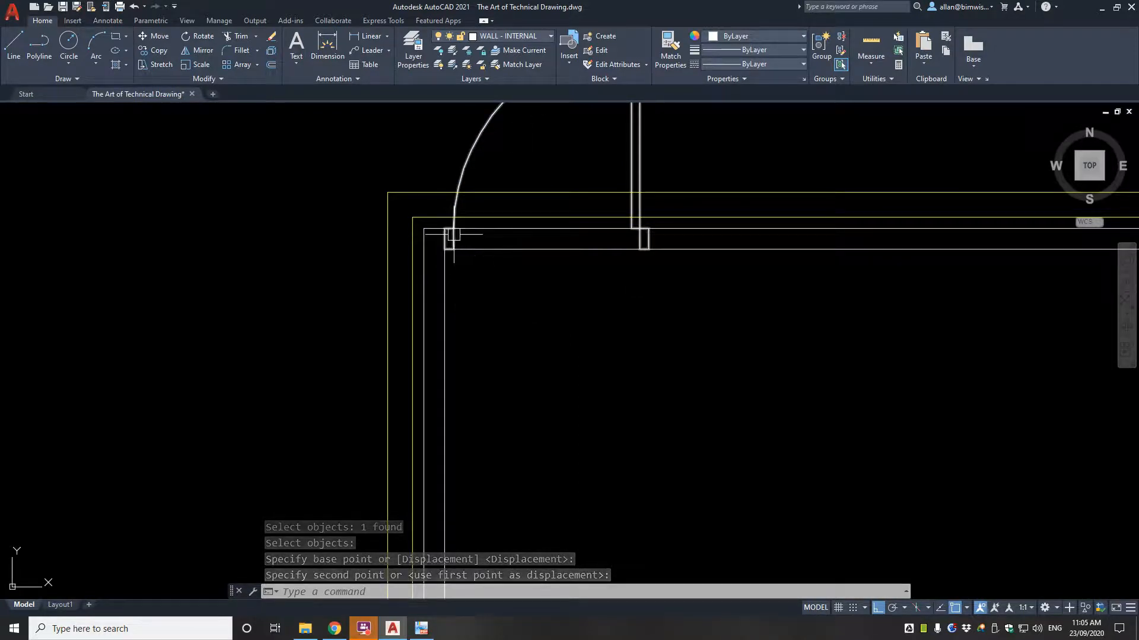
pyautogui.click(453, 234)
# - Offset the left outer wall line 950 units to the right, into the upper room
pyautogui.scroll(-4, 463, 273)
pyautogui.scroll(4, 480, 296)
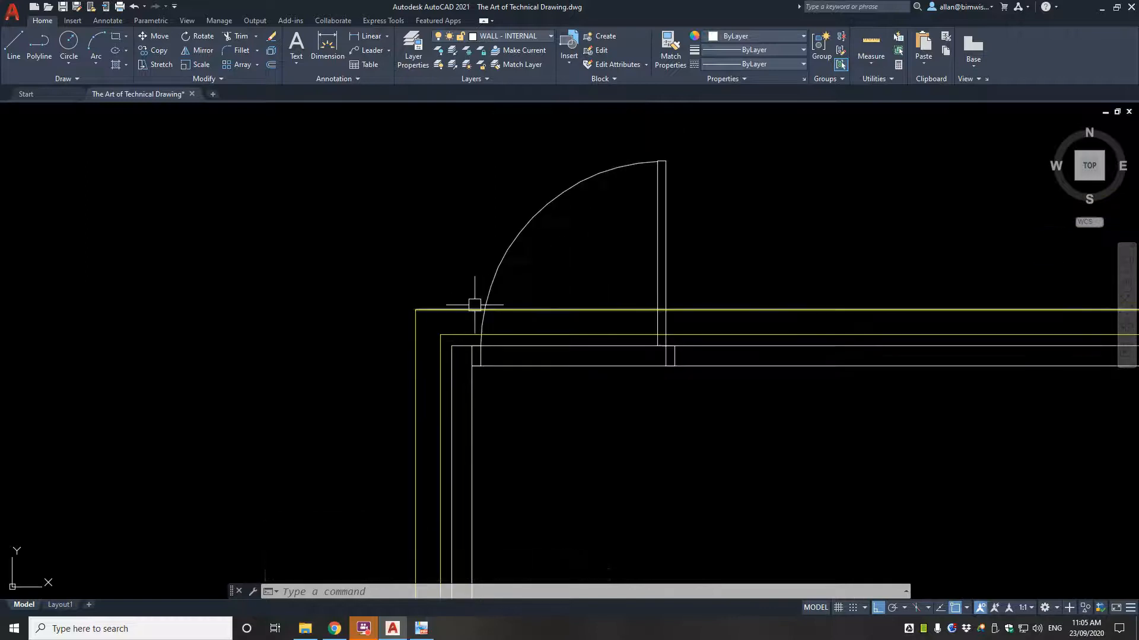
pyautogui.write('o')
pyautogui.press('Return')
pyautogui.write('950')
pyautogui.press('Return')
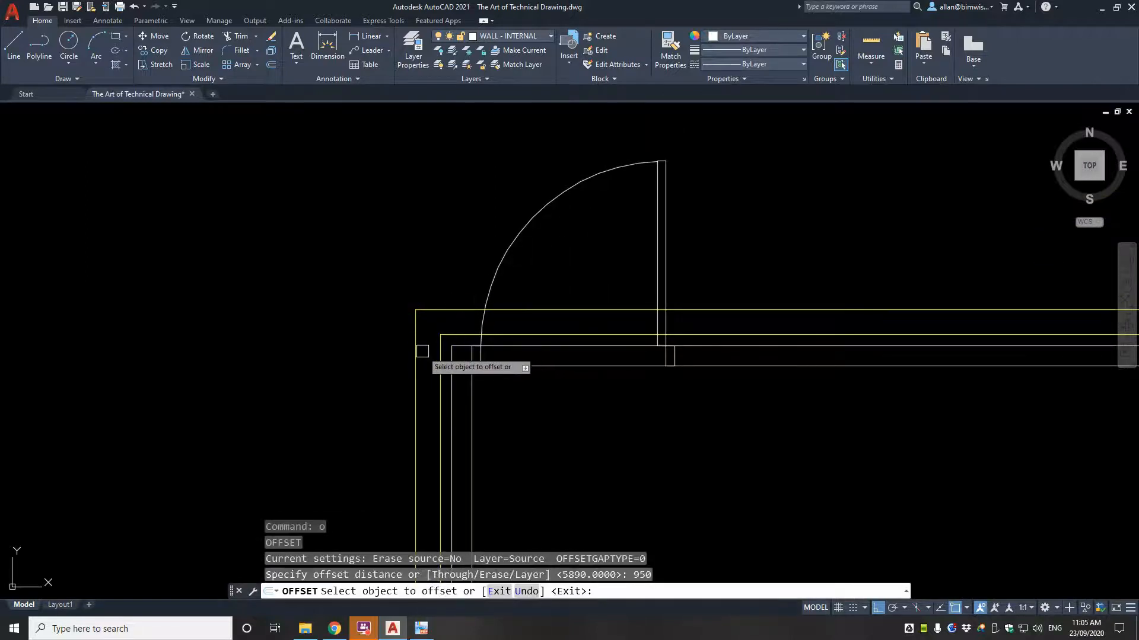
pyautogui.click(422, 351)
pyautogui.click(667, 356)
pyautogui.press('Escape')
pyautogui.press('Escape')
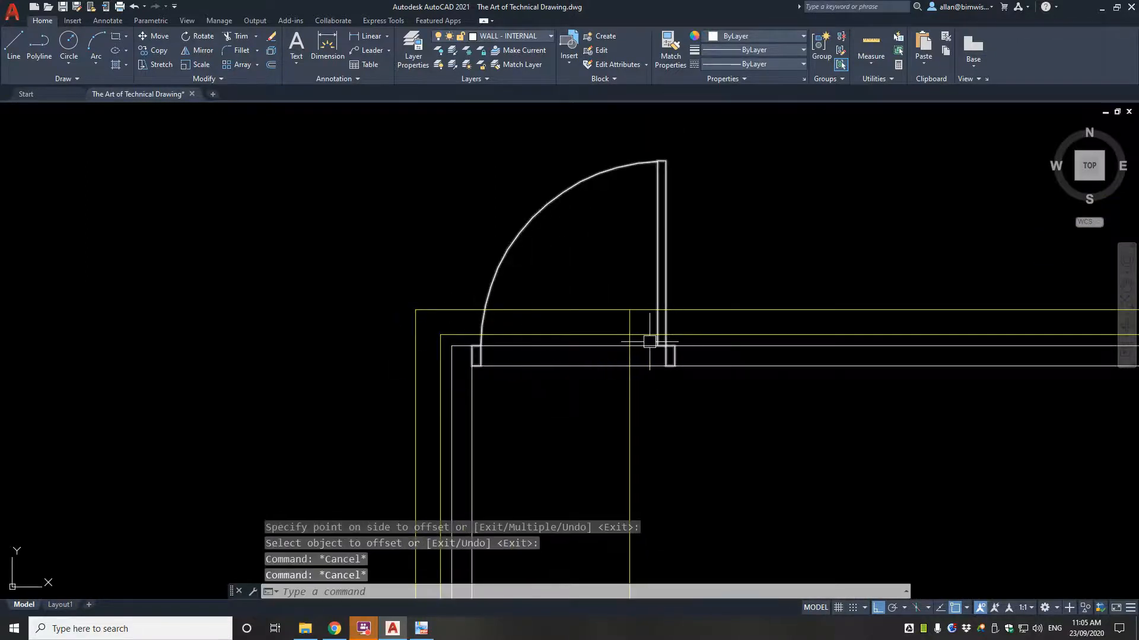
# - Move the door by its frame's lower-left corner to where the offset line meets the inner wall face
pyautogui.write('m')
pyautogui.press('Return')
pyautogui.click(485, 294)
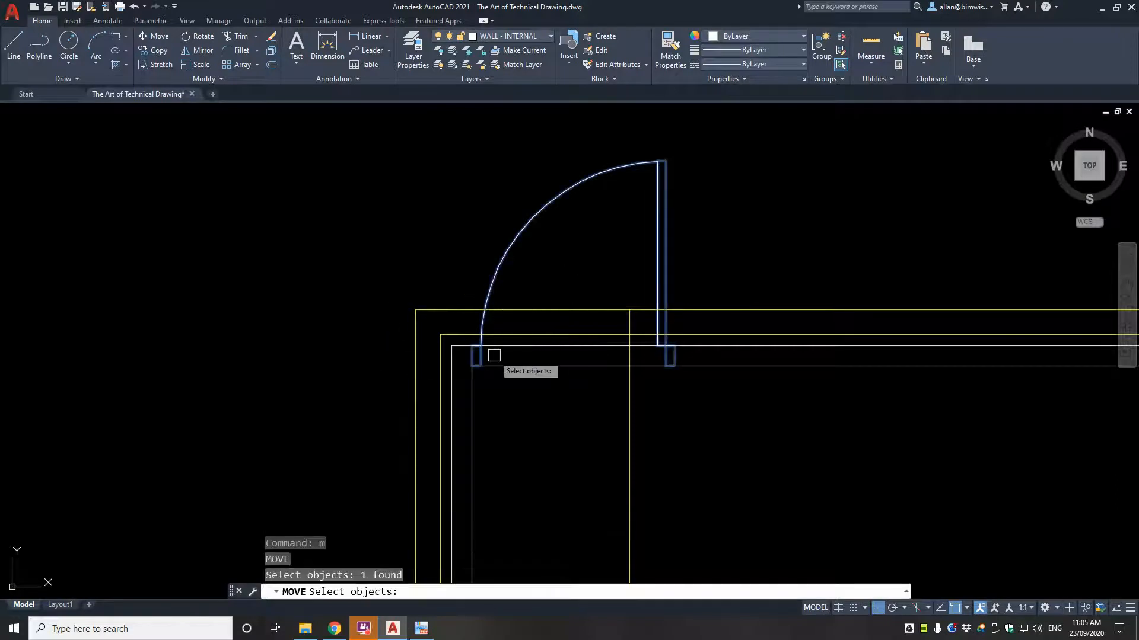
pyautogui.press('Return')
pyautogui.click(473, 366)
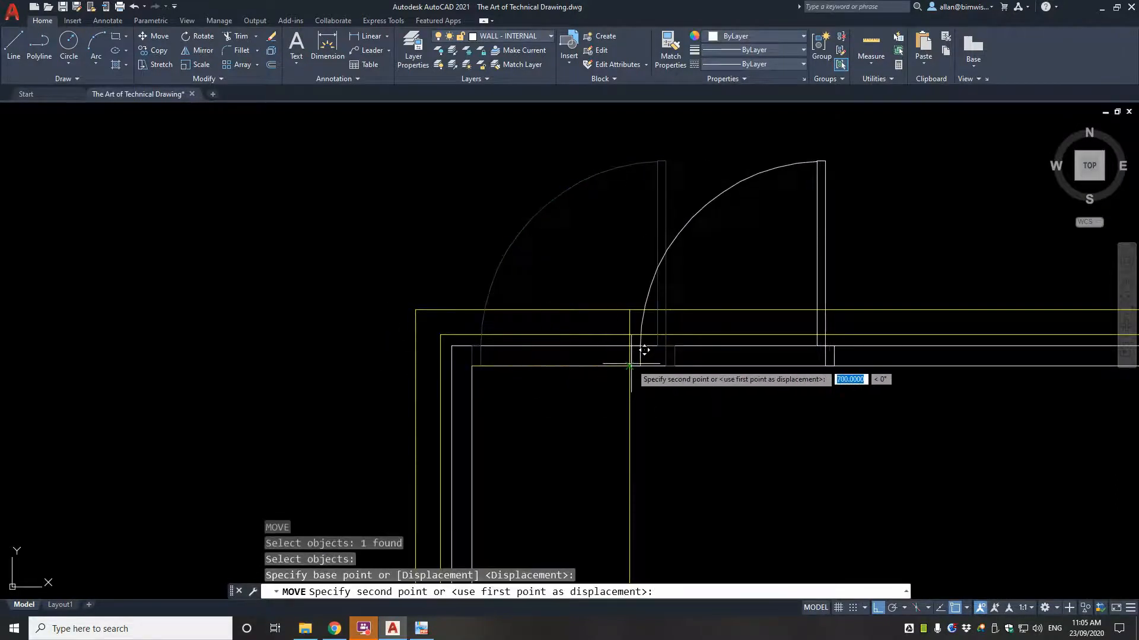
pyautogui.click(629, 366)
# - Copy the vertical offset line to the outer edge of the opposite door frame
pyautogui.write('c')
pyautogui.press('Return')
pyautogui.click(631, 384)
pyautogui.press('Return')
pyautogui.click(630, 362)
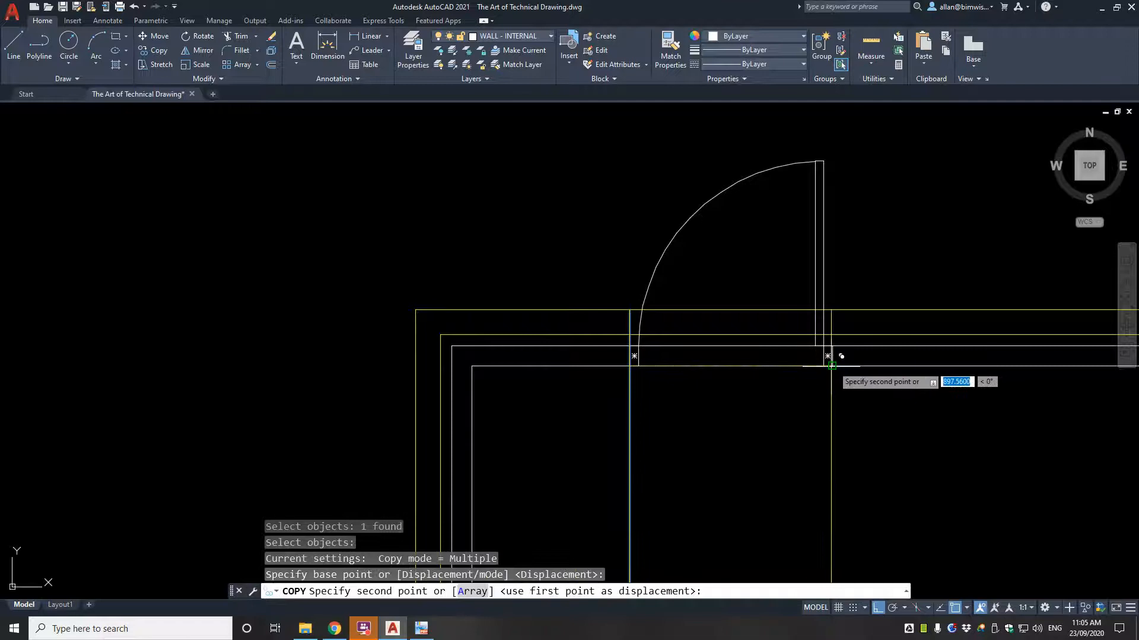
pyautogui.click(832, 363)
pyautogui.press('Escape')
# - Trim the outer leaf's two lines across the opening and both vertical lines below the leaf, using all four as cutting edges
pyautogui.write('tr')
pyautogui.press('Return')
pyautogui.scroll(4, 848, 310)
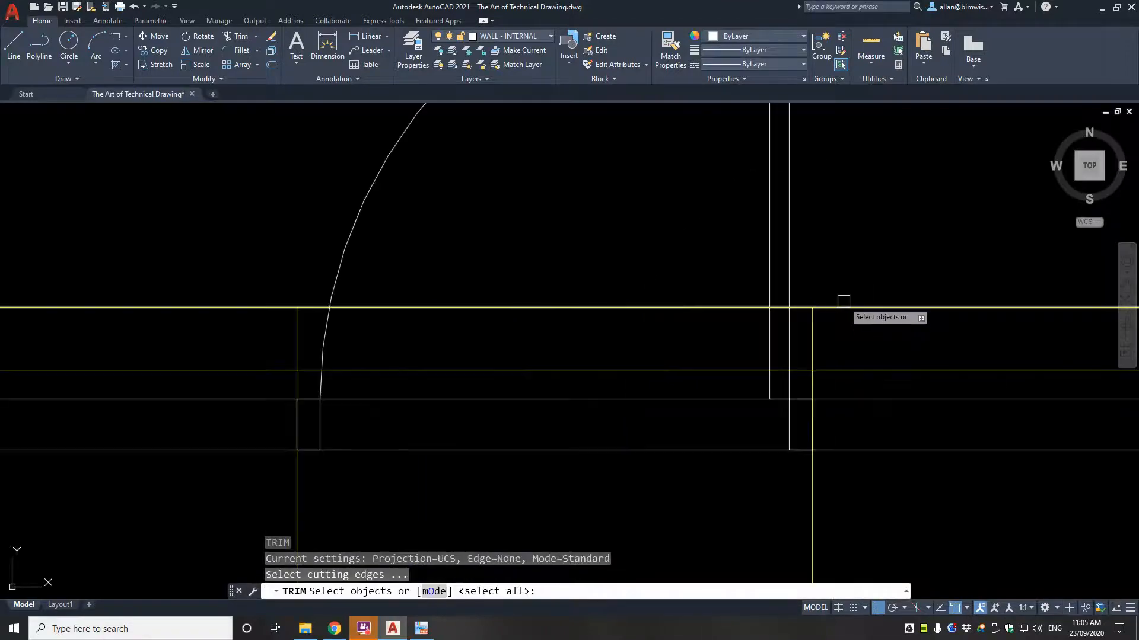
pyautogui.click(841, 302)
pyautogui.click(814, 356)
pyautogui.click(298, 350)
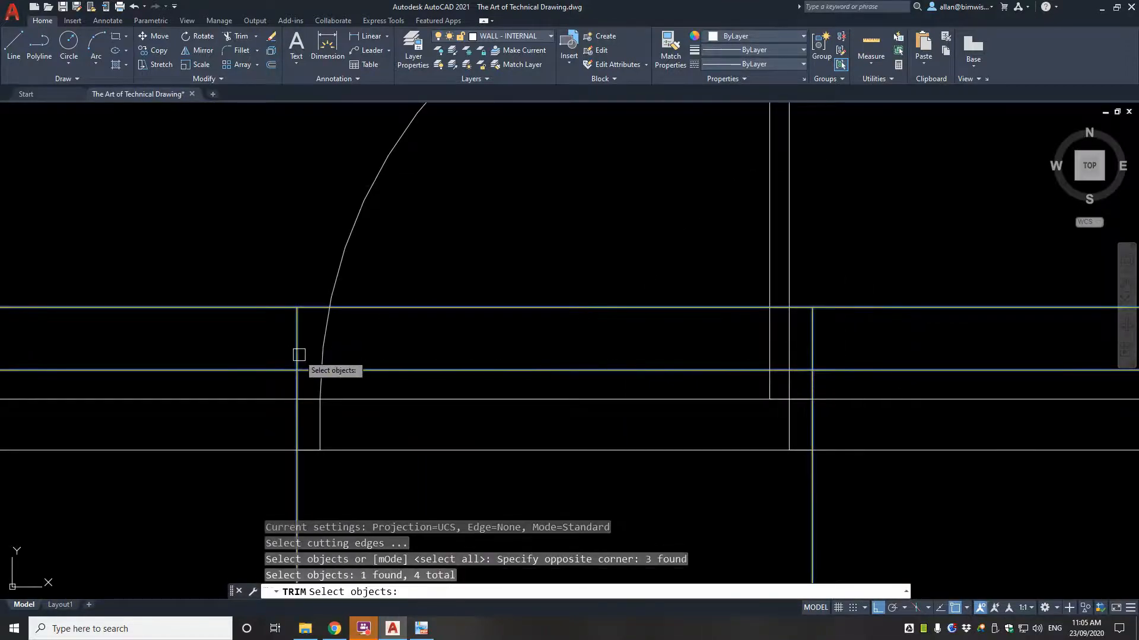
pyautogui.press('Return')
pyautogui.click(368, 308)
pyautogui.click(374, 371)
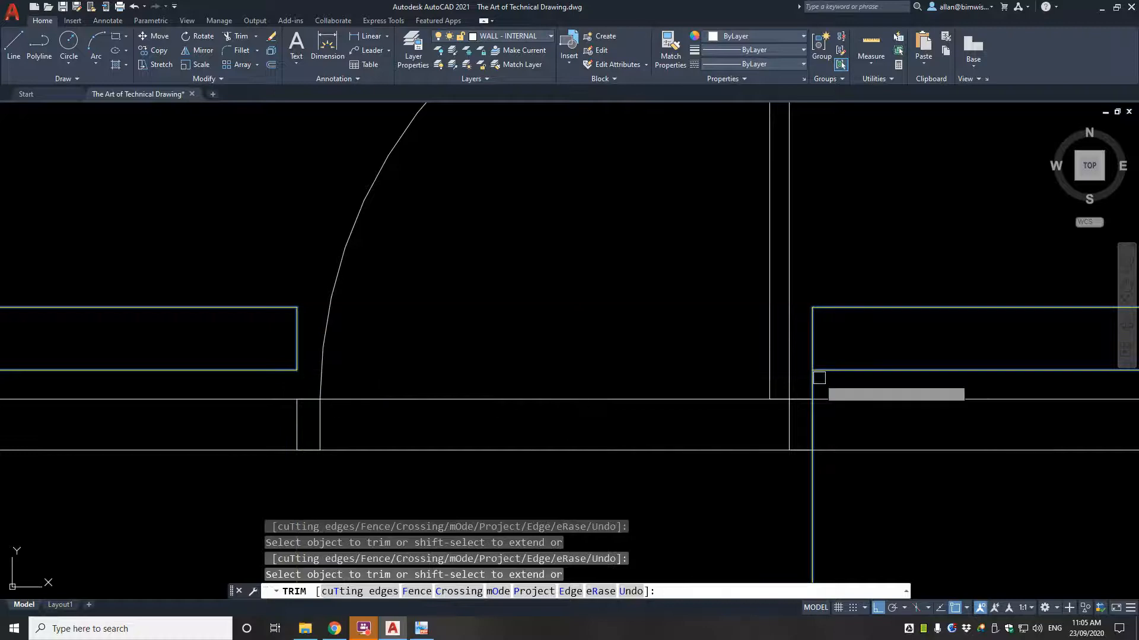
pyautogui.click(818, 376)
pyautogui.press('Return')
# - Copy both outer-leaf jamb lines straight down so they start at the inner leaf's upper line
pyautogui.write('c')
pyautogui.press('Return')
pyautogui.click(813, 338)
pyautogui.click(297, 331)
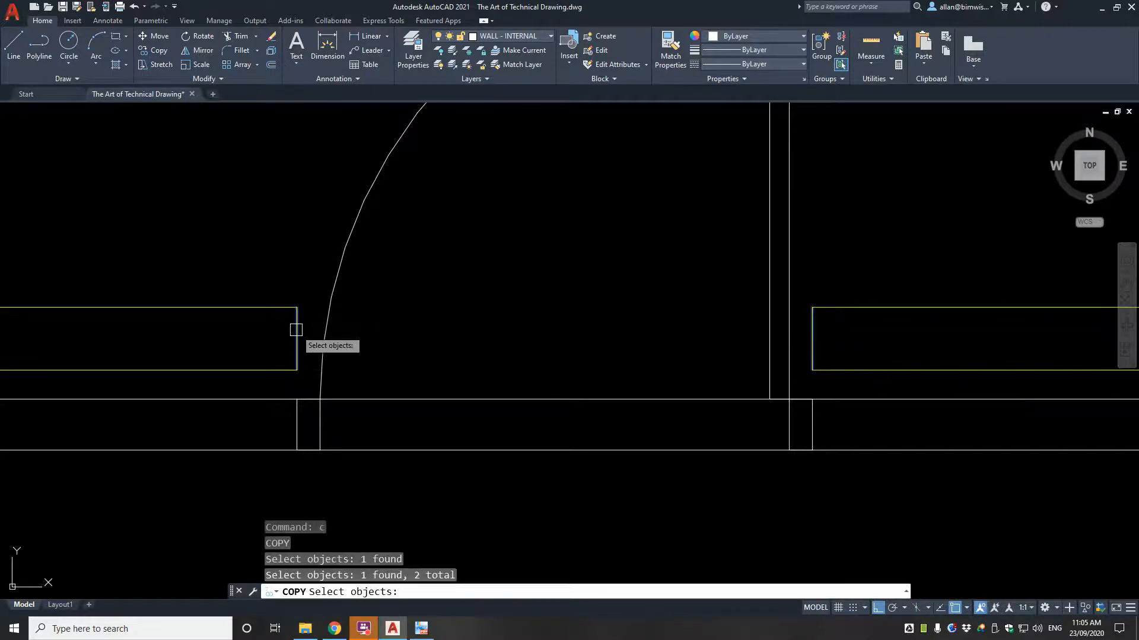
pyautogui.press('Return')
pyautogui.click(297, 307)
pyautogui.click(297, 399)
pyautogui.press('Escape')
pyautogui.scroll(-3, 300, 433)
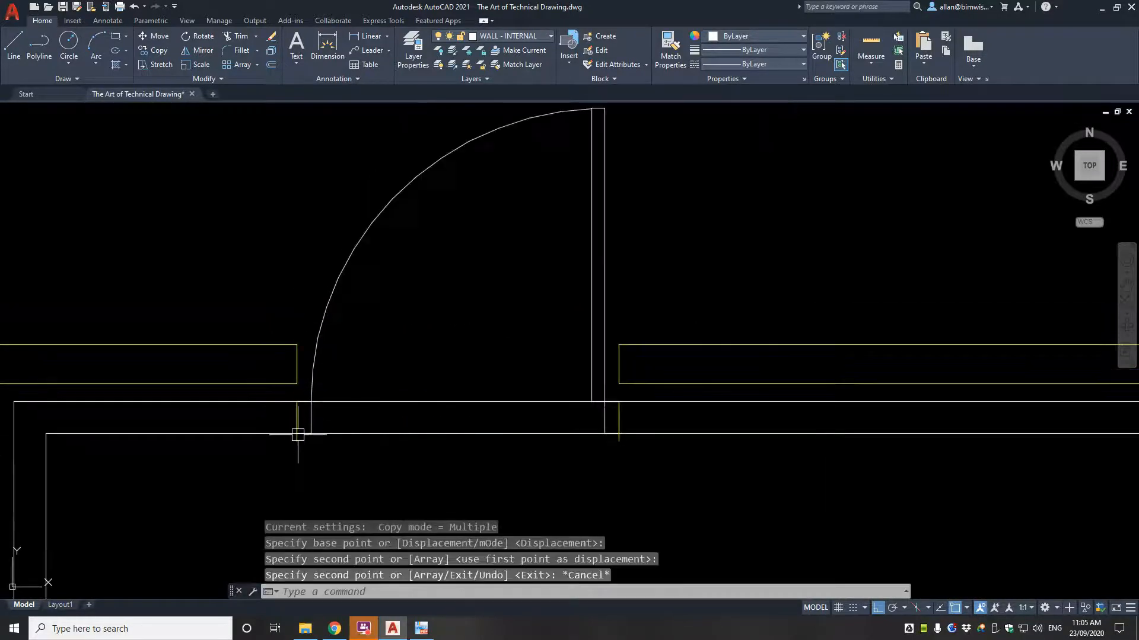
# - Match the properties of the white inner leaf line onto both copied jamb lines
pyautogui.scroll(3, 299, 427)
pyautogui.write('ma')
pyautogui.press('Return')
pyautogui.click(298, 385)
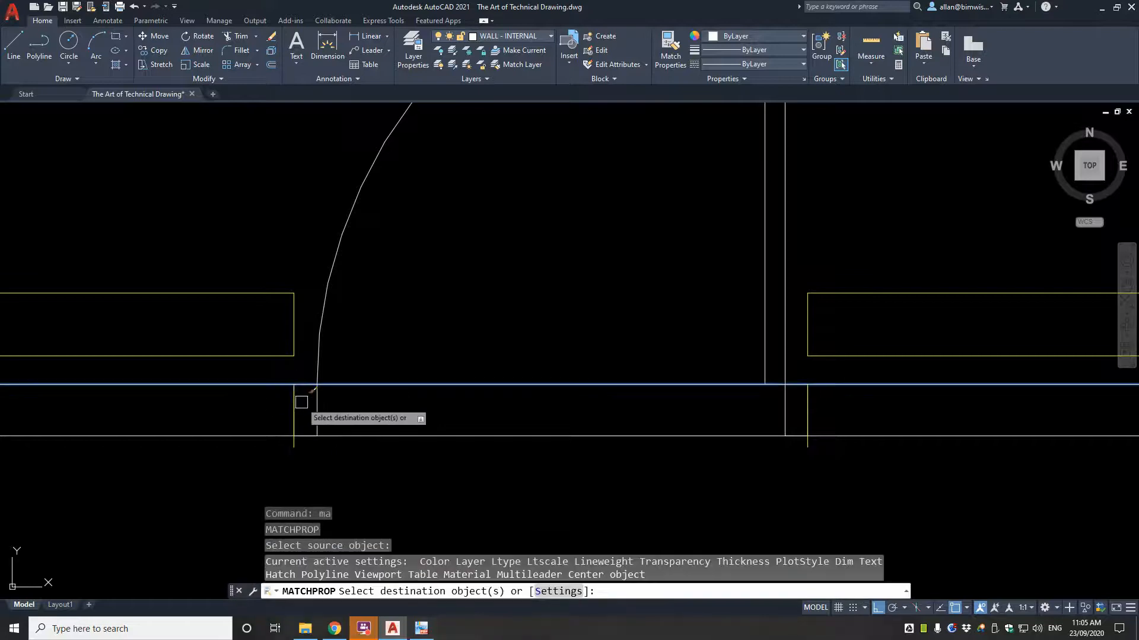
pyautogui.click(808, 409)
pyautogui.press('Return')
# - Trim the inner leaf's two lines across the opening, using the white jamb lines as cutting edges
pyautogui.write('tr')
pyautogui.press('Return')
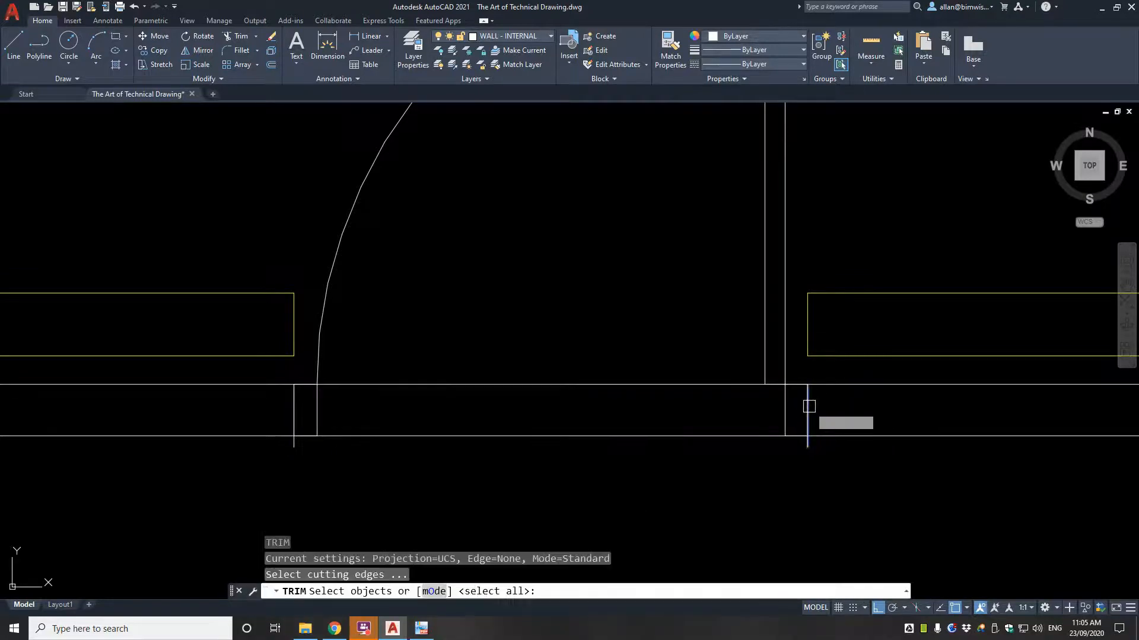
pyautogui.click(808, 403)
pyautogui.click(293, 396)
pyautogui.press('Return')
pyautogui.click(350, 386)
pyautogui.click(366, 436)
pyautogui.click(364, 437)
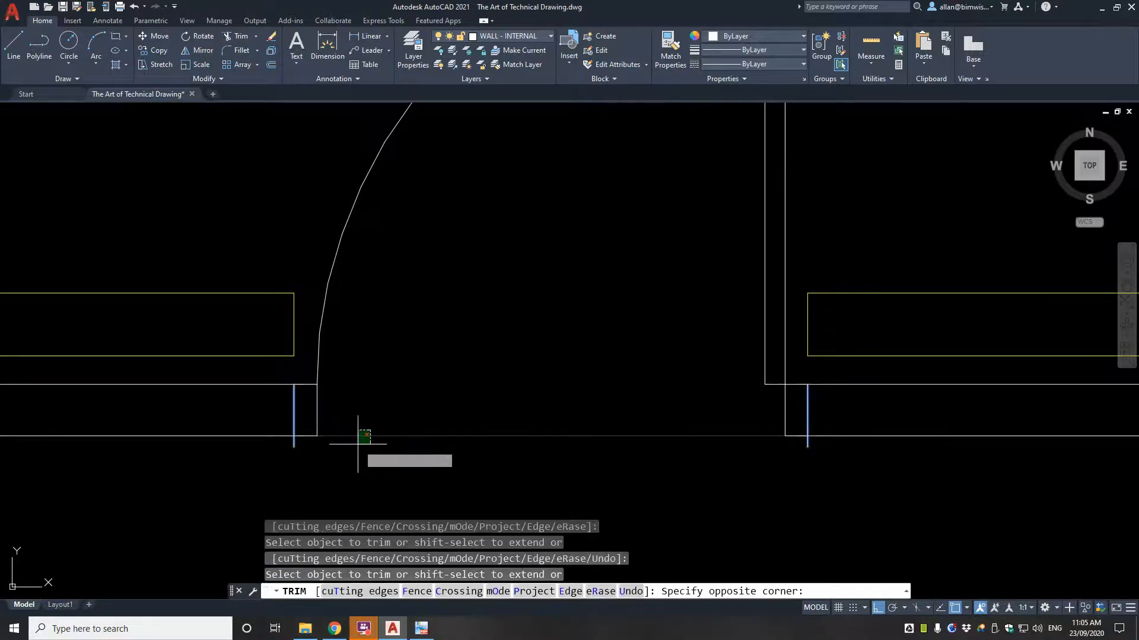
pyautogui.click(347, 442)
pyautogui.press('Return')
# - Trim the jamb line ends that overhang the inner wall face, using the inner leaf's lower lines as cutting edges
pyautogui.write('tr')
pyautogui.press('Return')
pyautogui.click(837, 435)
pyautogui.press('Return')
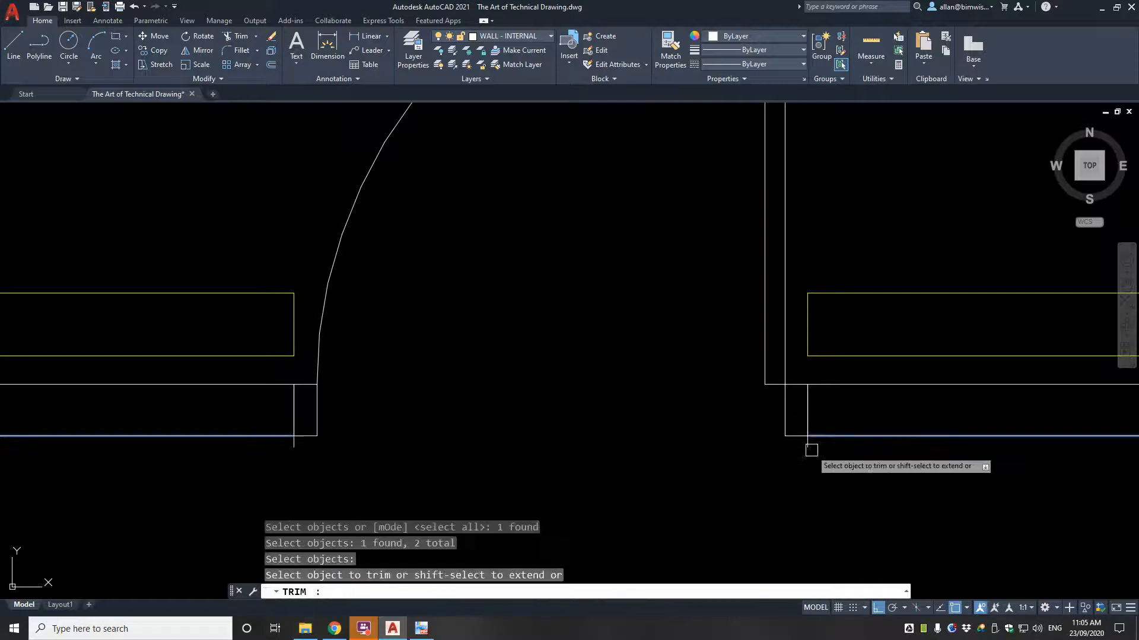
pyautogui.click(810, 449)
pyautogui.click(296, 450)
pyautogui.scroll(-6, 313, 442)
pyautogui.press('Return')
# - Move the door from its frame's side midpoint to the Mid Between 2 Points of the wall's outer and inner faces, with ortho off
pyautogui.moveTo(401, 397); pyautogui.dragTo(554, 267, button='middle')
pyautogui.scroll(3, 530, 302)
pyautogui.scroll(3, 473, 287)
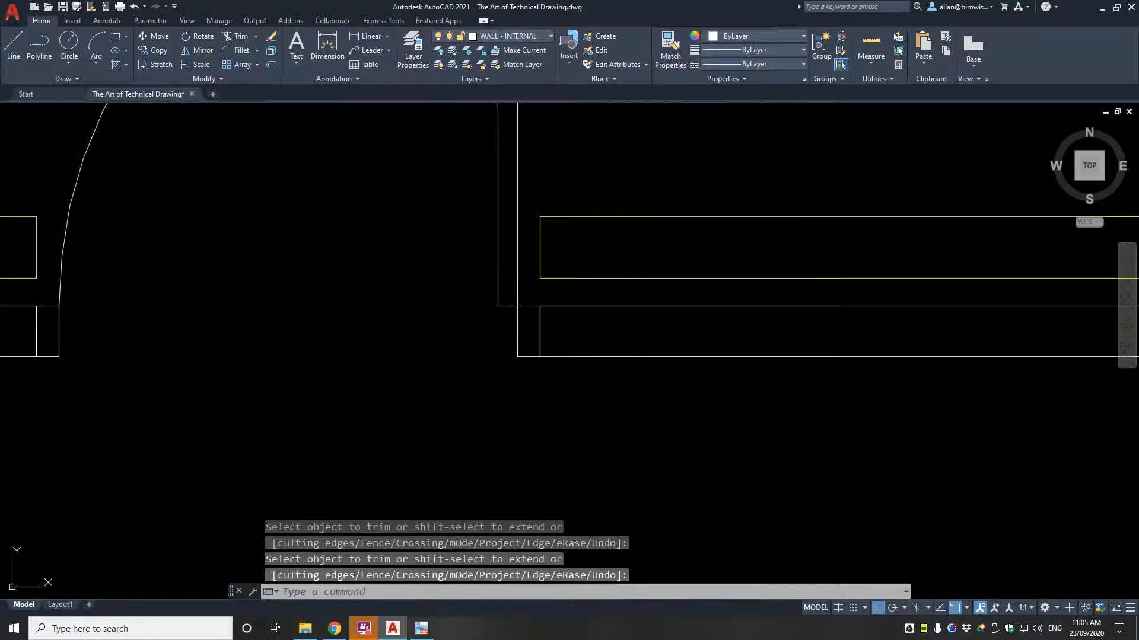
pyautogui.write('m')
pyautogui.press('Return')
pyautogui.click(520, 319)
pyautogui.press('Return')
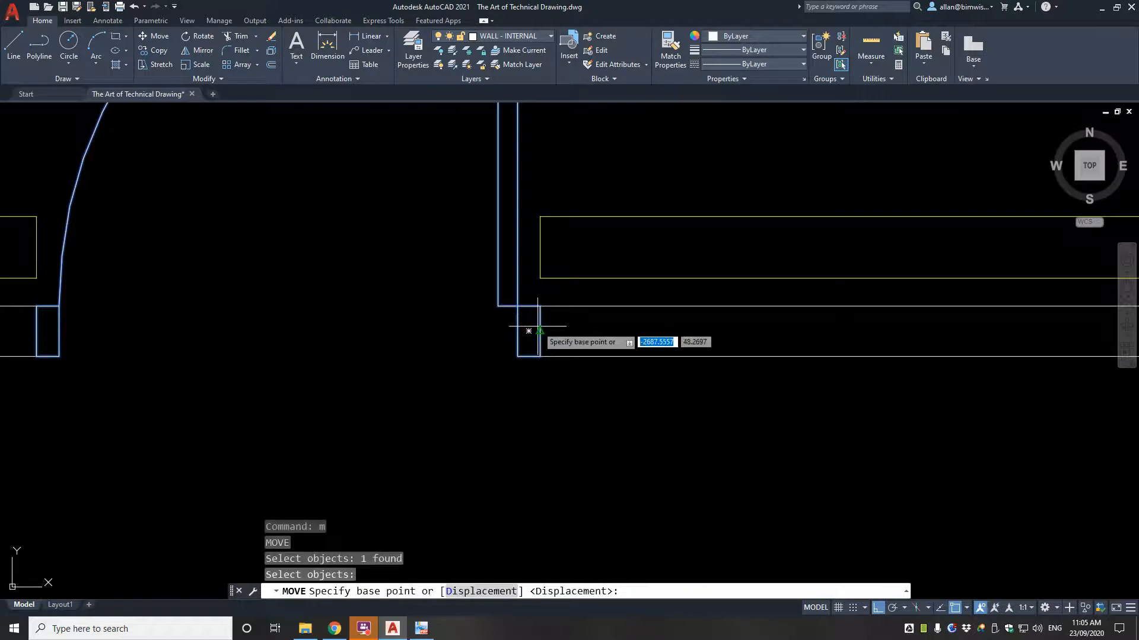
pyautogui.click(538, 327)
pyautogui.press('F8')
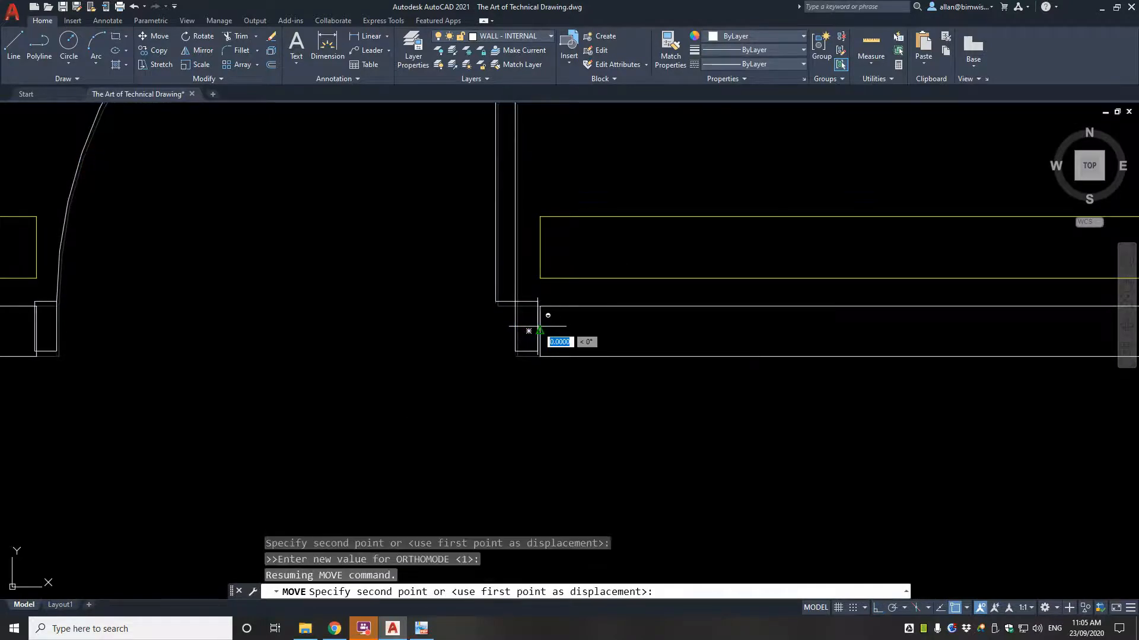
pyautogui.keyDown('shift'); pyautogui.rightClick(540, 326); pyautogui.keyUp('shift')
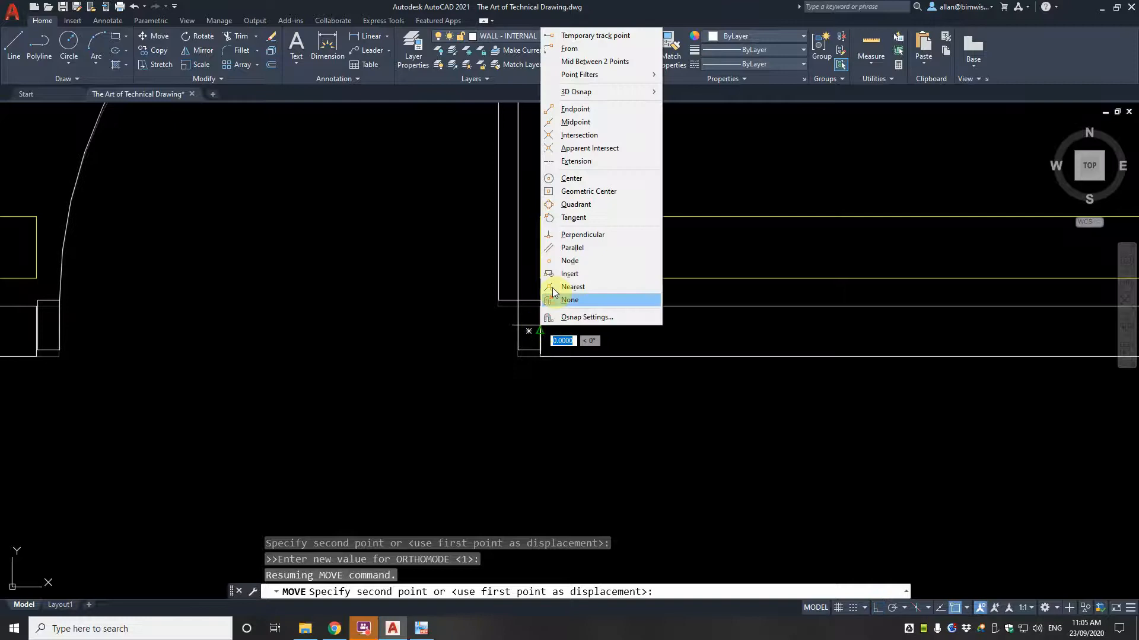
pyautogui.click(587, 62)
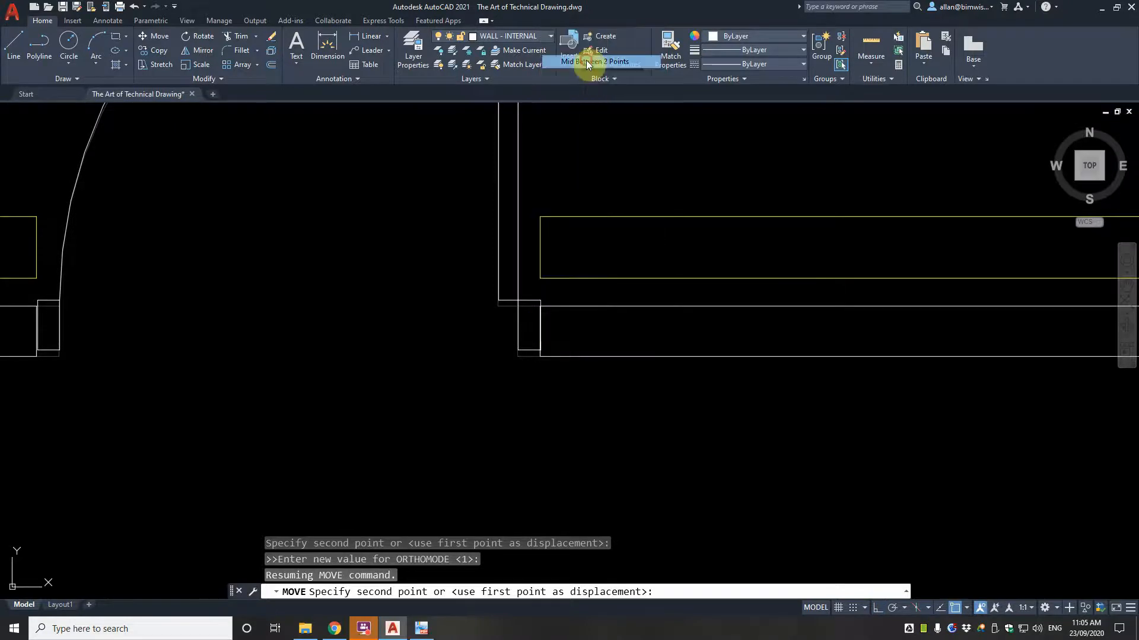
pyautogui.click(541, 217)
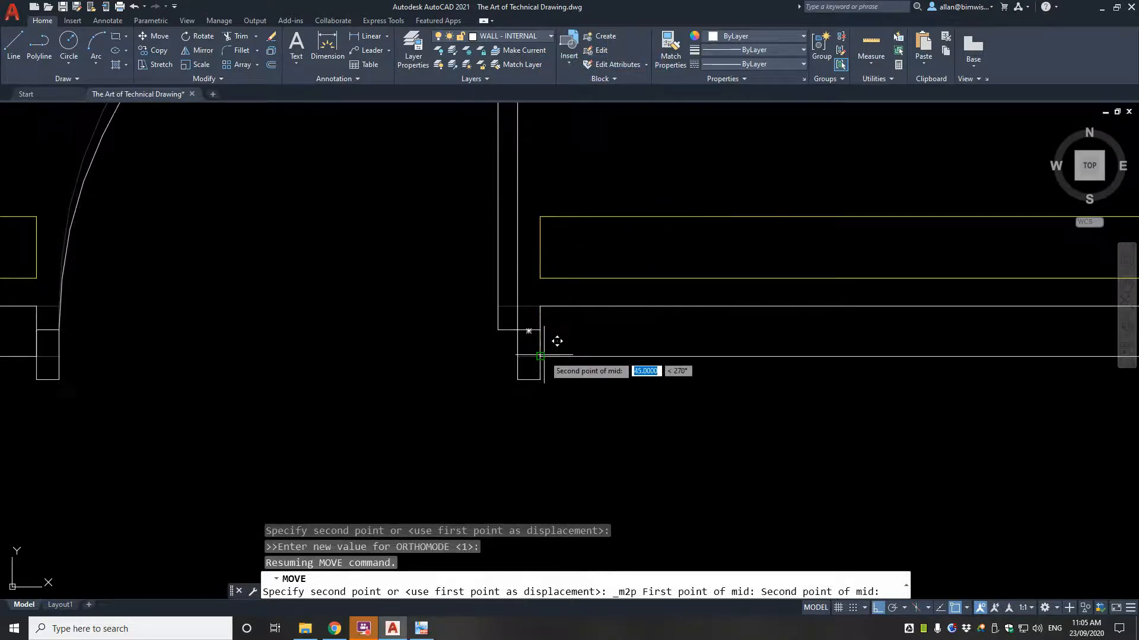
pyautogui.click(555, 316)
pyautogui.scroll(-6, 525, 292)
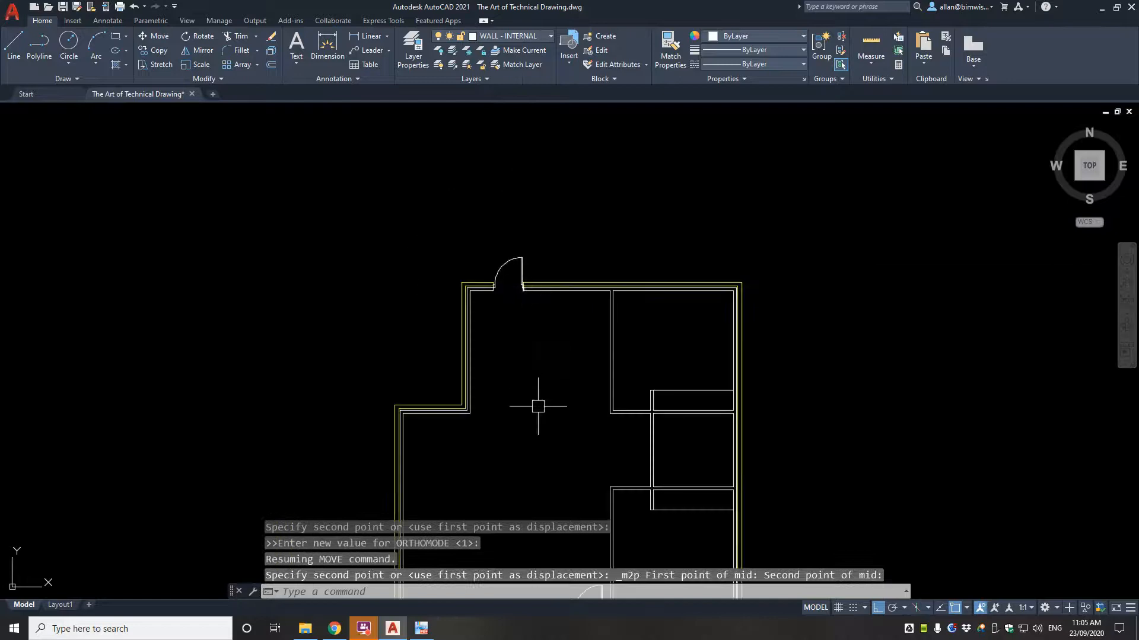
# - Insert Kitchen Plan.dwg from the Blocks folder at the kitchen's upper inner wall corner, with scale 1 and rotation 0
pyautogui.scroll(4, 534, 402)
pyautogui.scroll(-3, 544, 267)
pyautogui.scroll(-3, 585, 243)
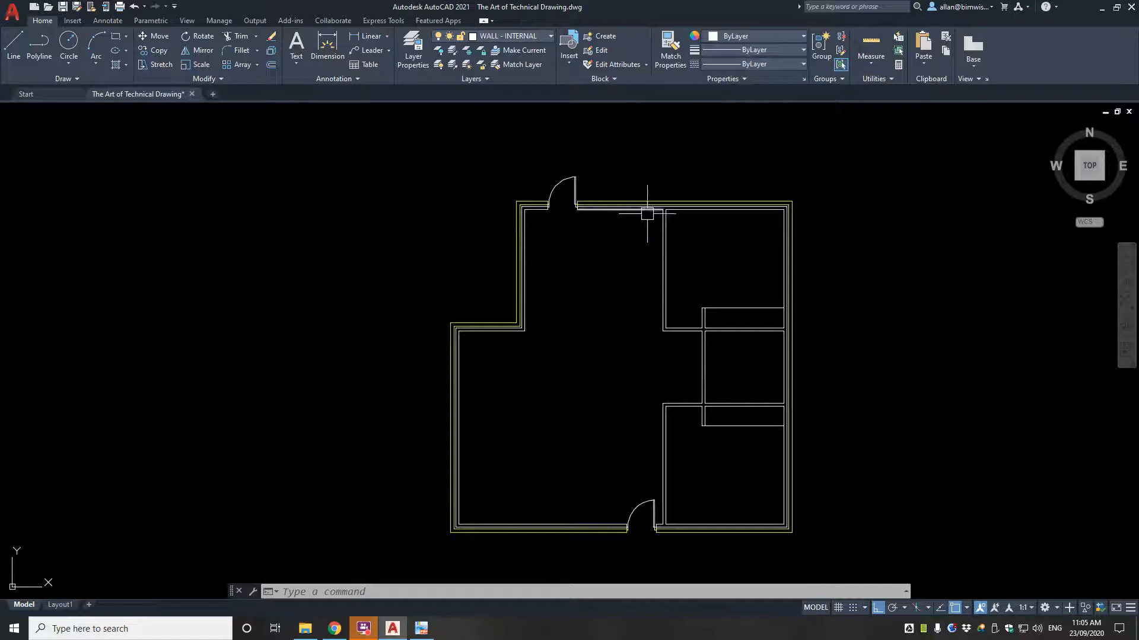
pyautogui.click(305, 628)
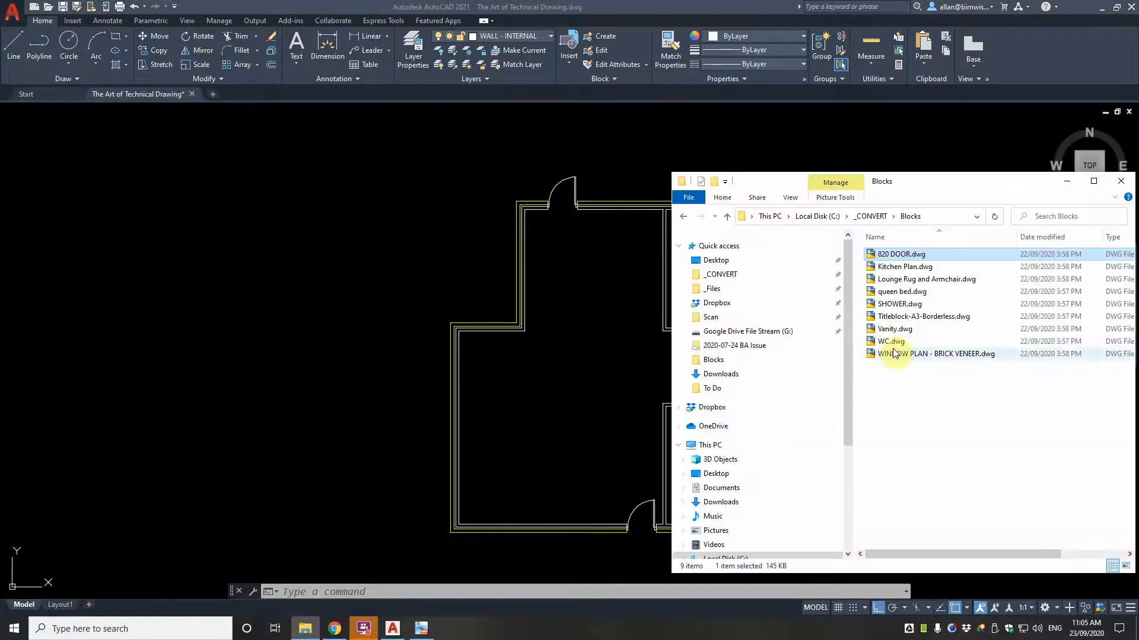
pyautogui.moveTo(901, 267)
pyautogui.mouseDown()
pyautogui.moveTo(883, 279)
pyautogui.moveTo(498, 314)
pyautogui.mouseUp()
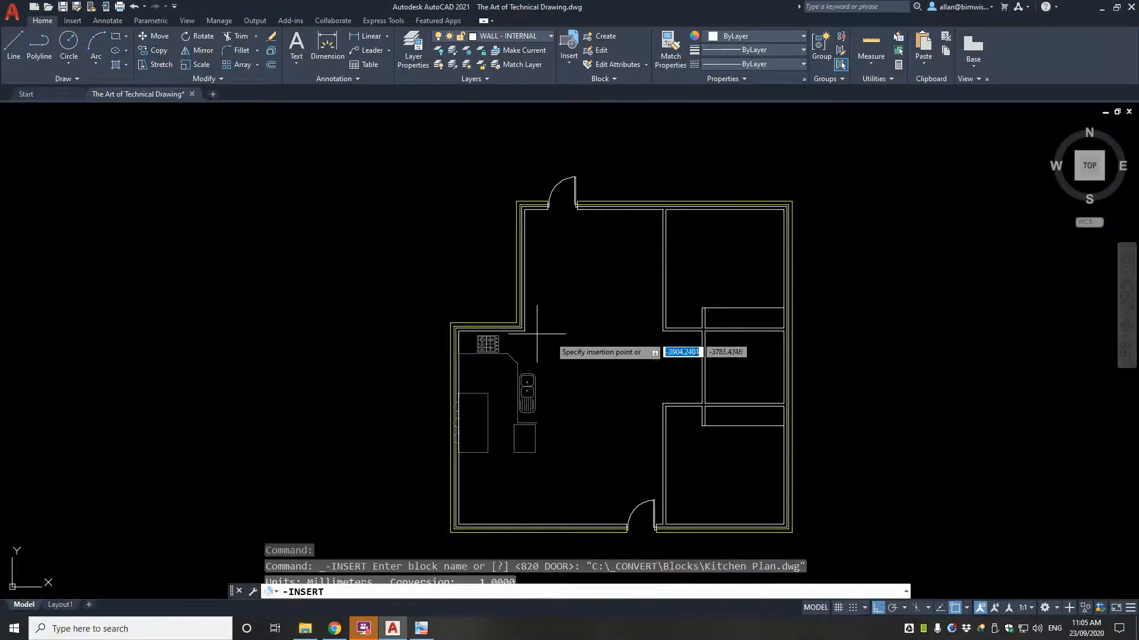
pyautogui.click(666, 207)
pyautogui.press('Return')
pyautogui.press('Return')
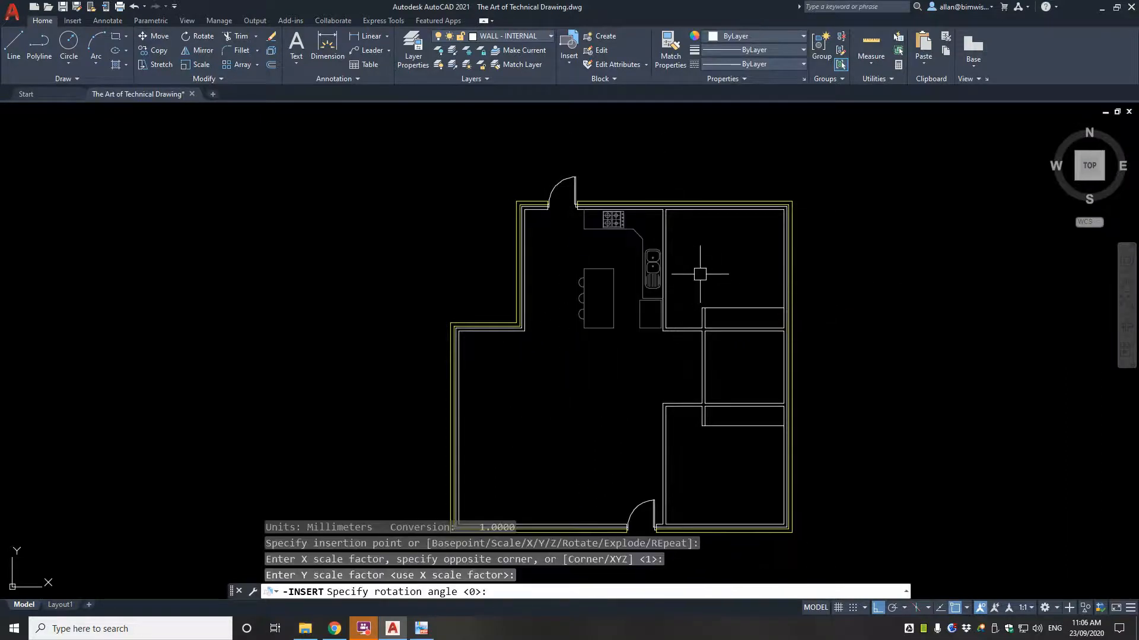
pyautogui.press('Return')
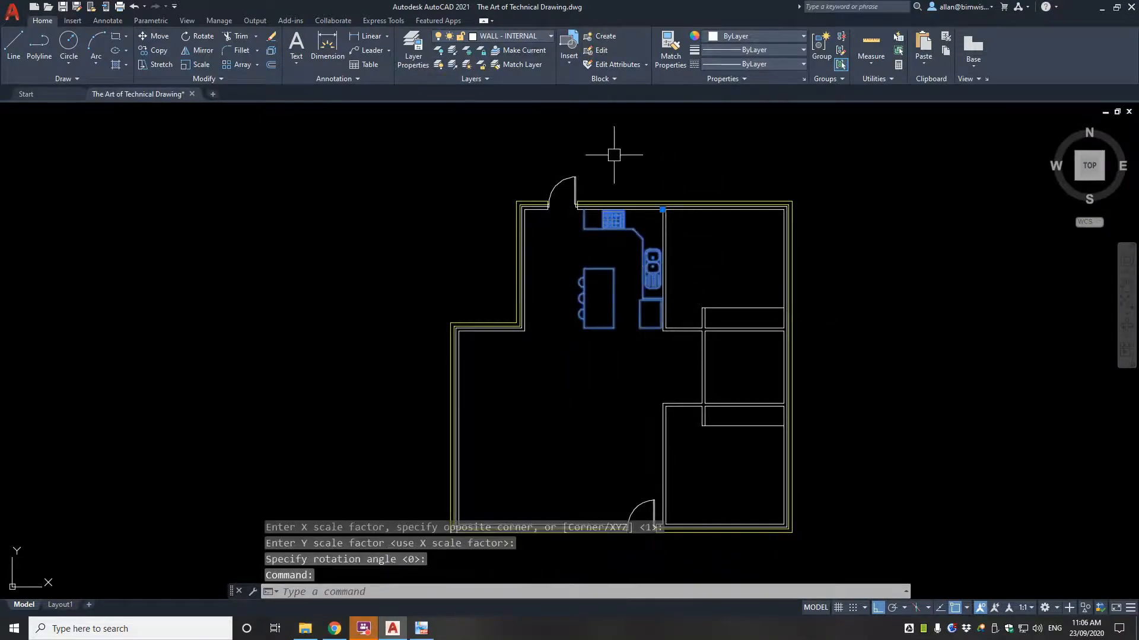
# - Assign the inserted kitchen block to the FIXTURES layer
pyautogui.scroll(5, 679, 227)
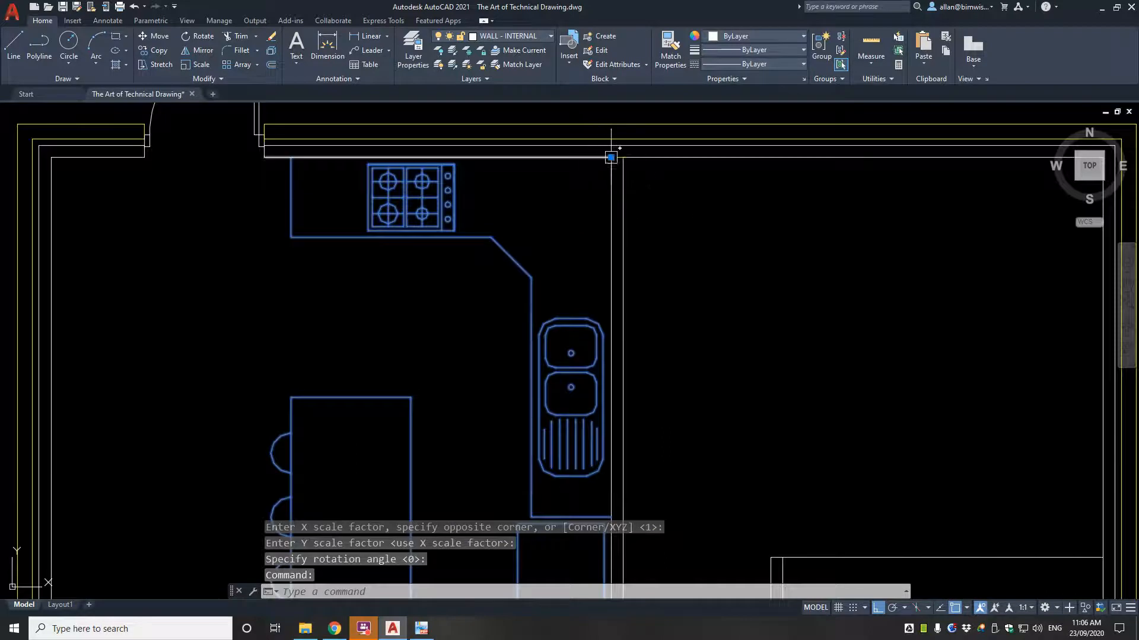
pyautogui.click(523, 35)
pyautogui.click(524, 35)
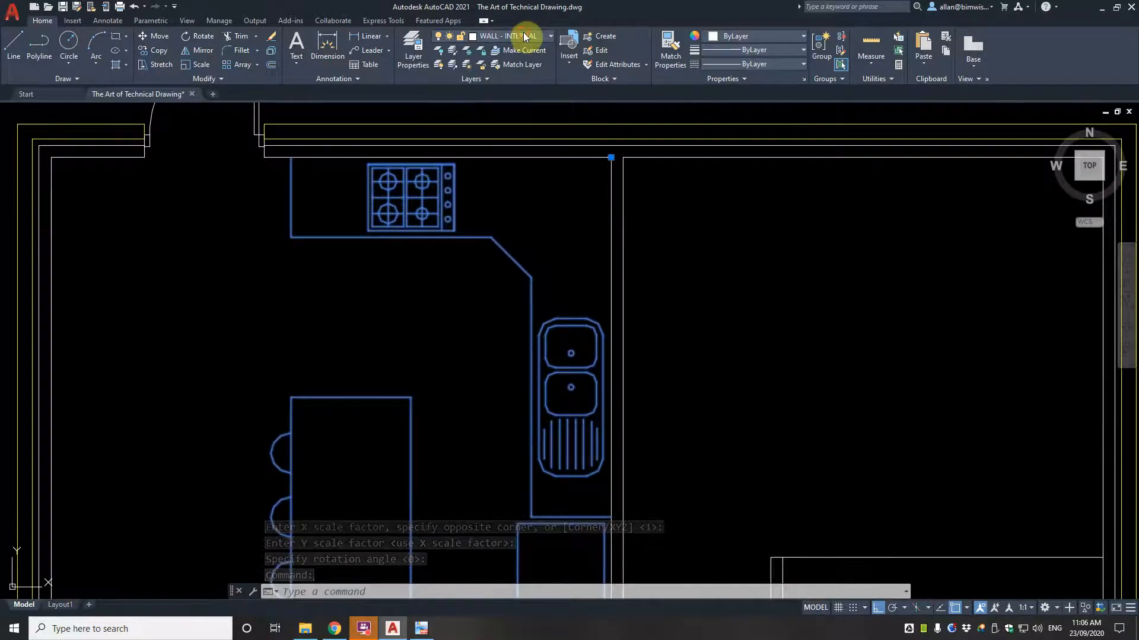
pyautogui.click(523, 35)
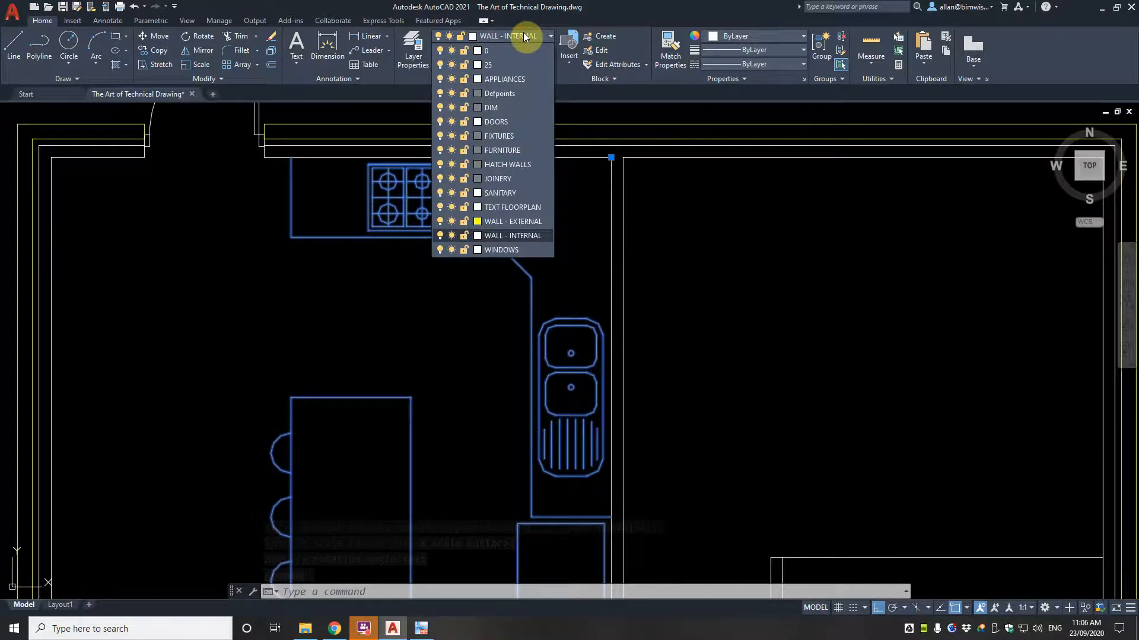
pyautogui.click(506, 149)
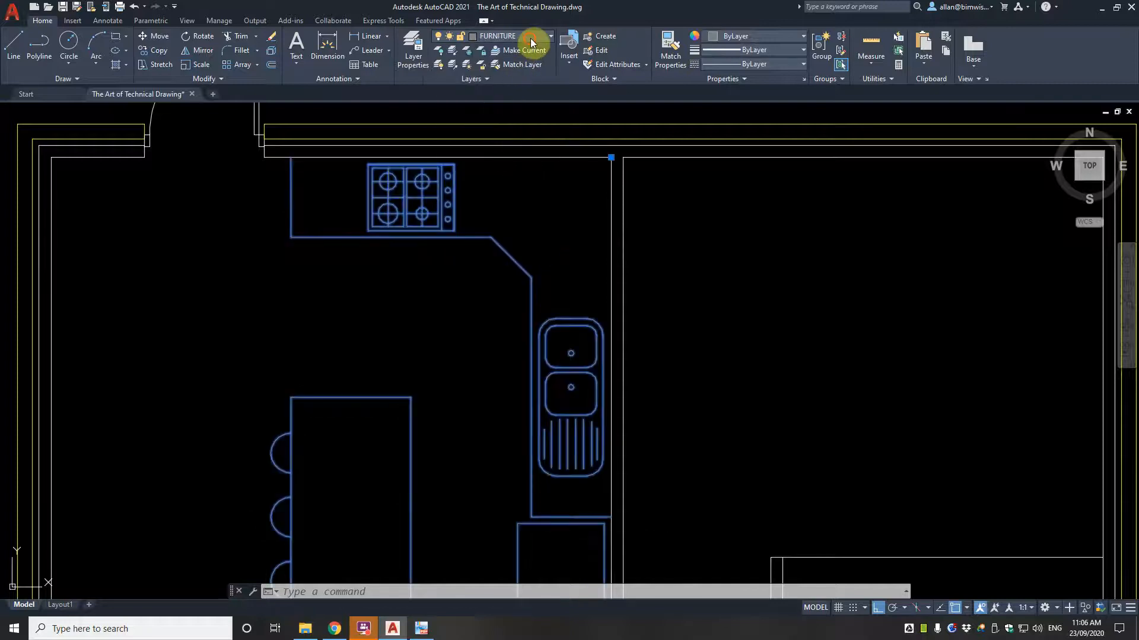
pyautogui.click(530, 37)
pyautogui.click(517, 137)
pyautogui.scroll(-5, 712, 272)
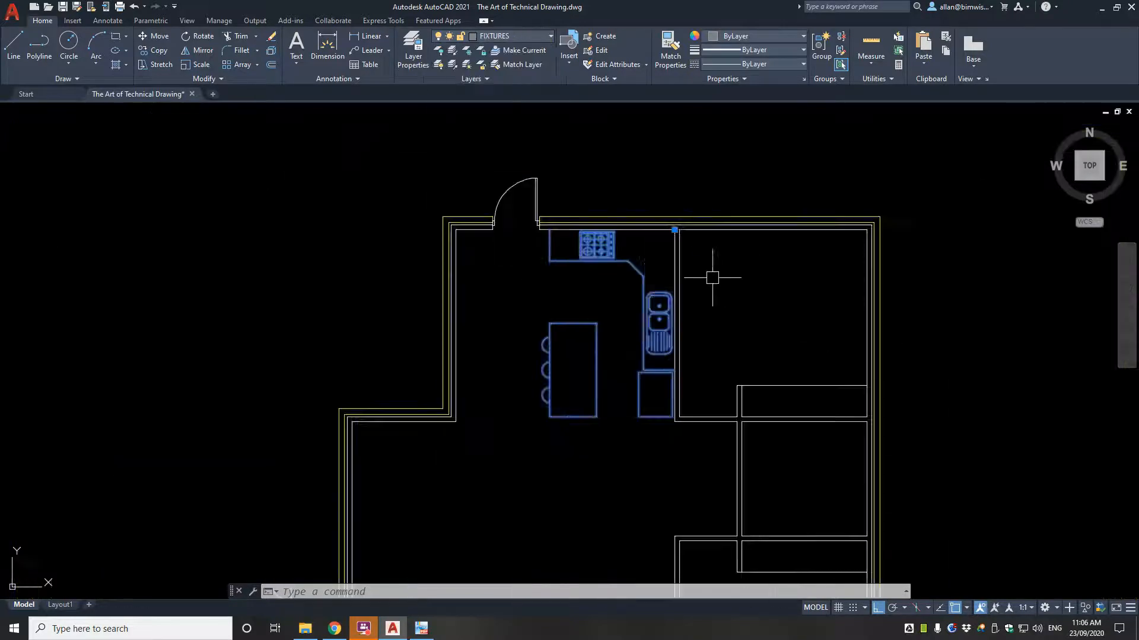
pyautogui.scroll(5, 642, 297)
pyautogui.scroll(-5, 641, 296)
pyautogui.press('Escape')
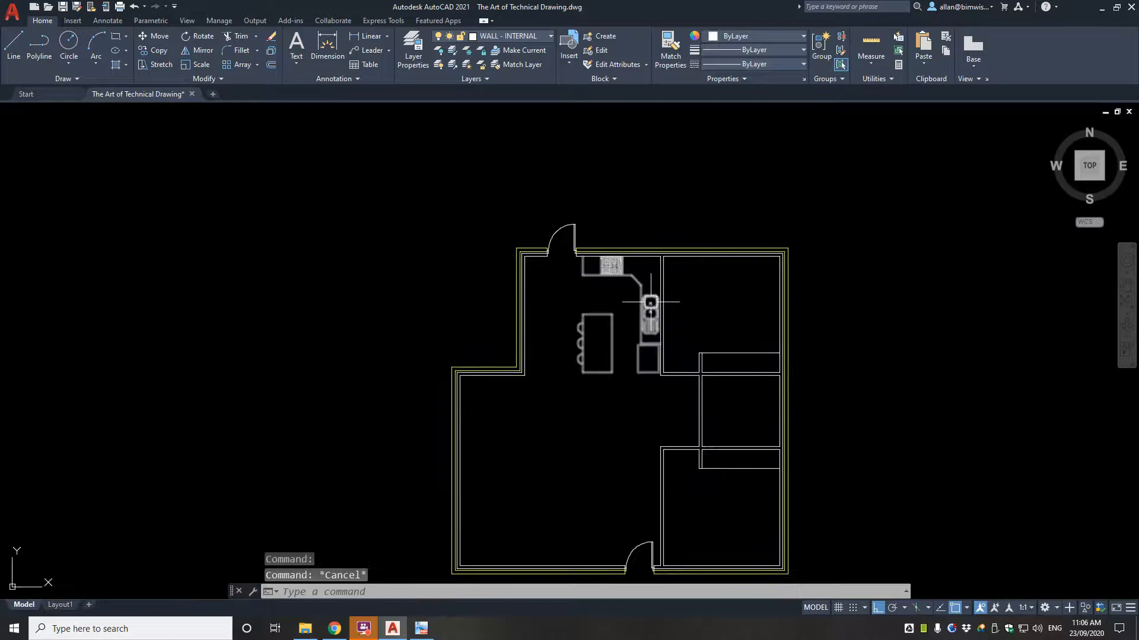
# - Offset the vertical inner wall line opposite the kitchen bench 600 mm into the room
pyautogui.moveTo(633, 331); pyautogui.dragTo(725, 373, button='middle')
pyautogui.scroll(4, 700, 350)
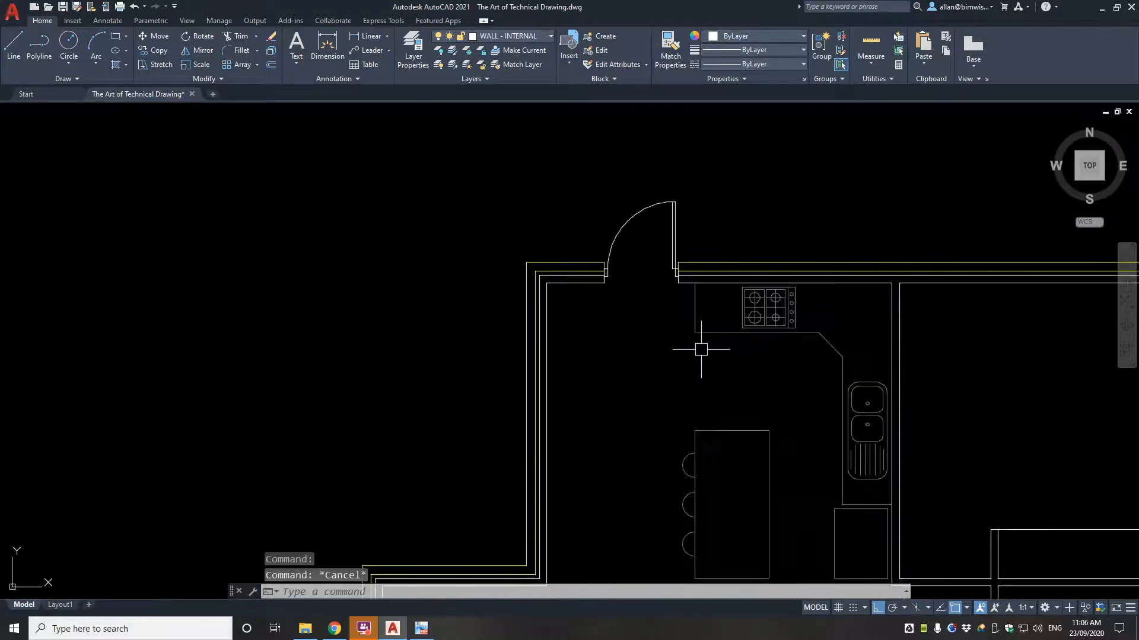
pyautogui.scroll(2, 696, 351)
pyautogui.scroll(2, 681, 349)
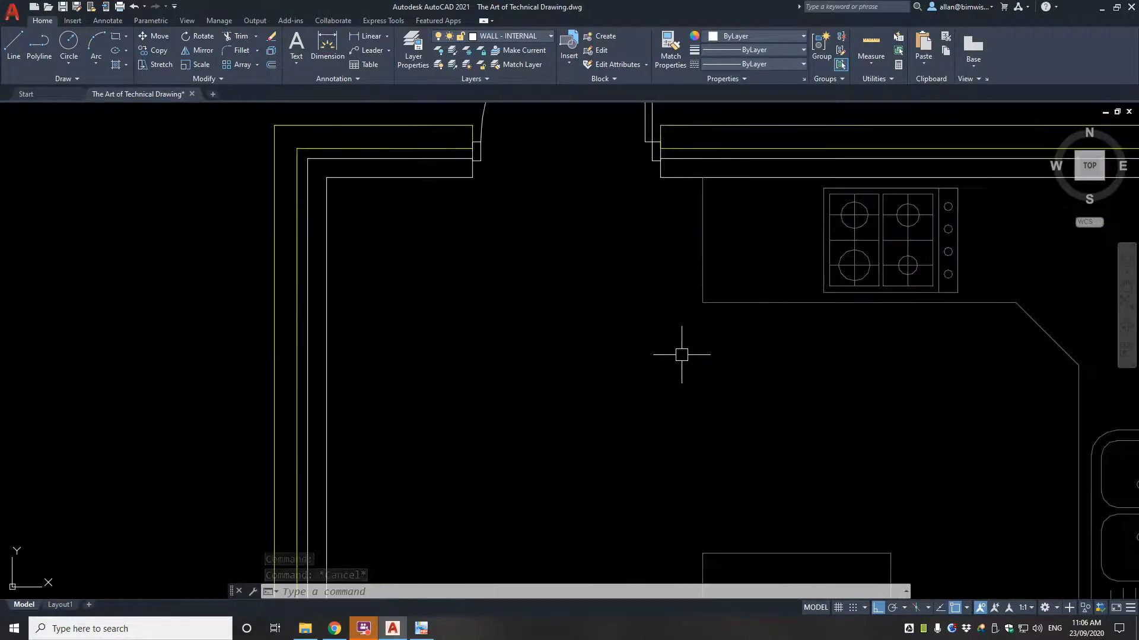
pyautogui.write('o')
pyautogui.press('Return')
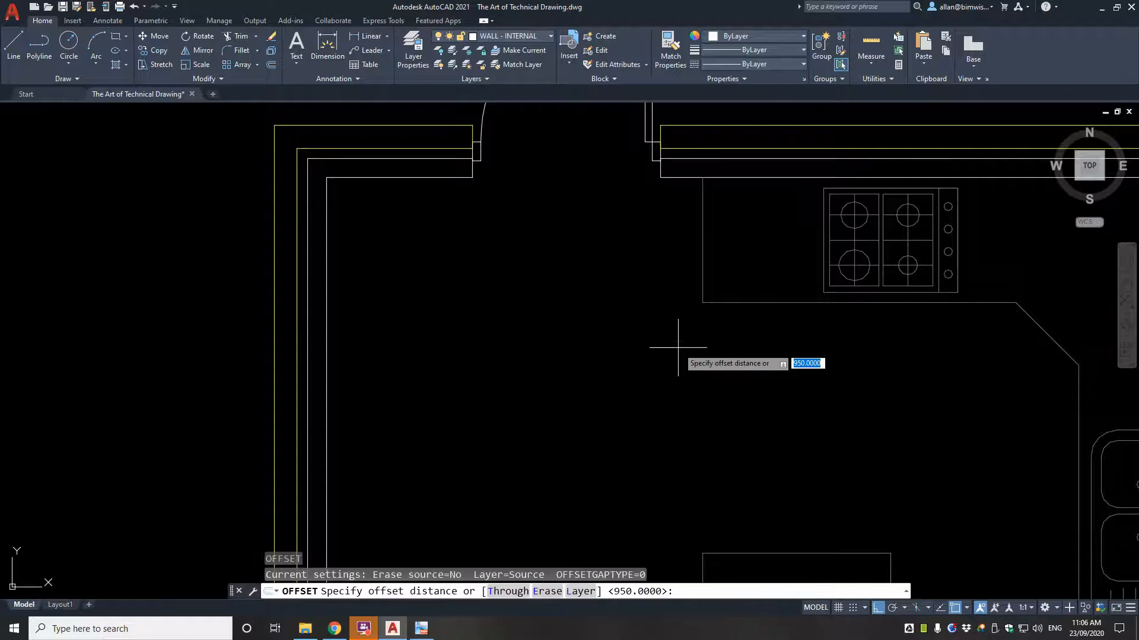
pyautogui.write('60')
pyautogui.press('Return')
pyautogui.click(327, 233)
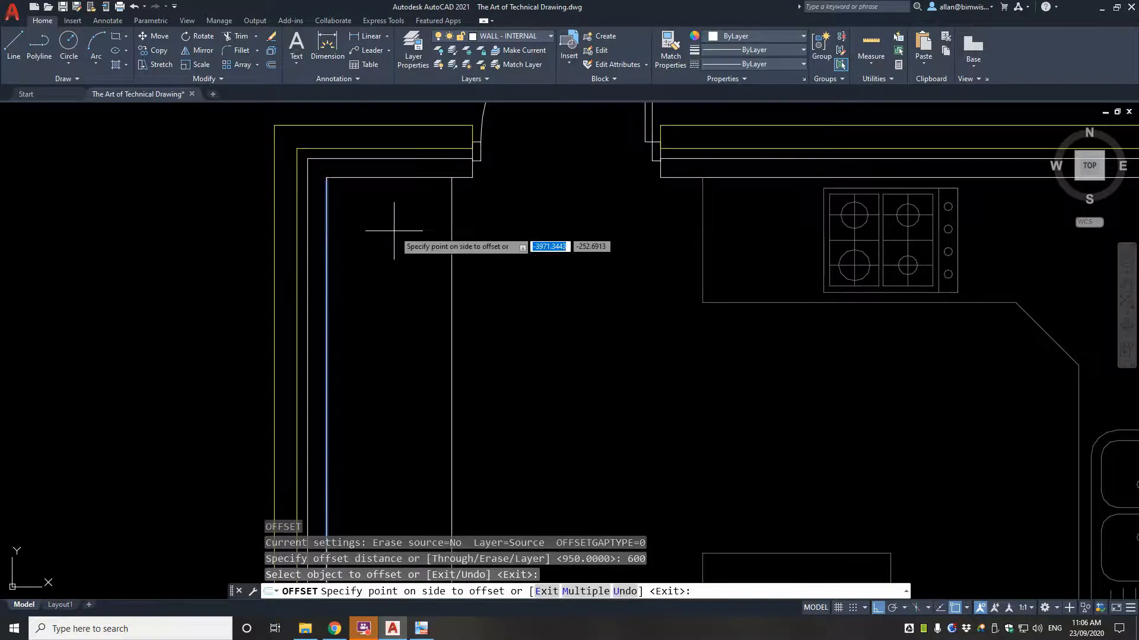
pyautogui.click(427, 229)
pyautogui.press('Escape')
pyautogui.press('Escape')
# - Try to offset the short inner wall line beside the upper door 1200 mm into the room, and discard it
pyautogui.scroll(-5, 427, 229)
pyautogui.write('o')
pyautogui.press('Return')
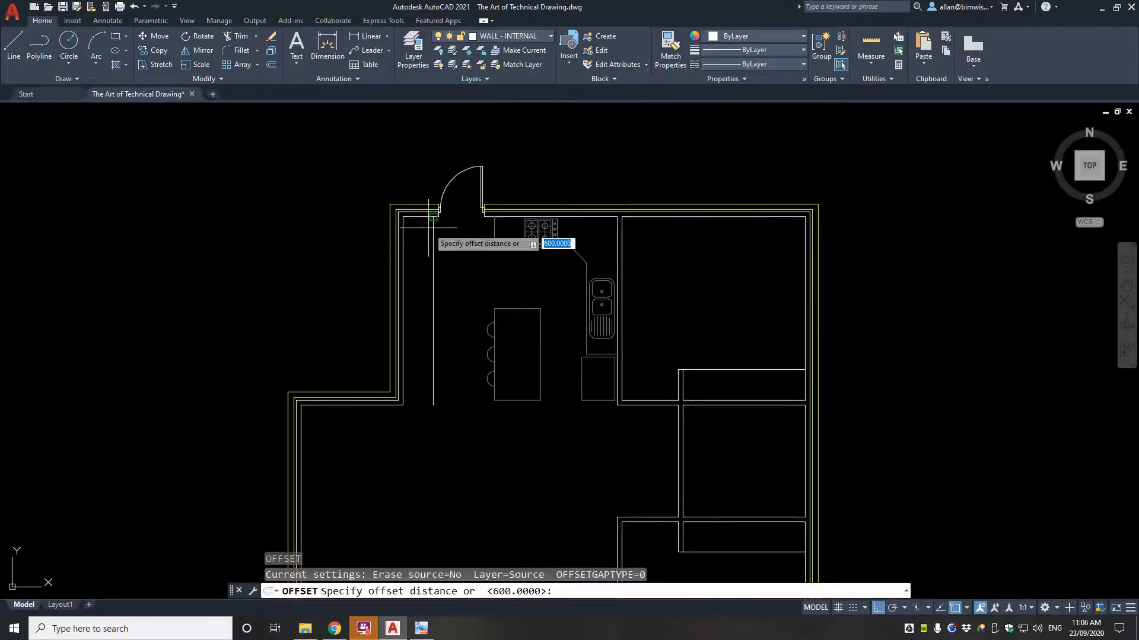
pyautogui.write('1200')
pyautogui.press('Return')
pyautogui.click(430, 223)
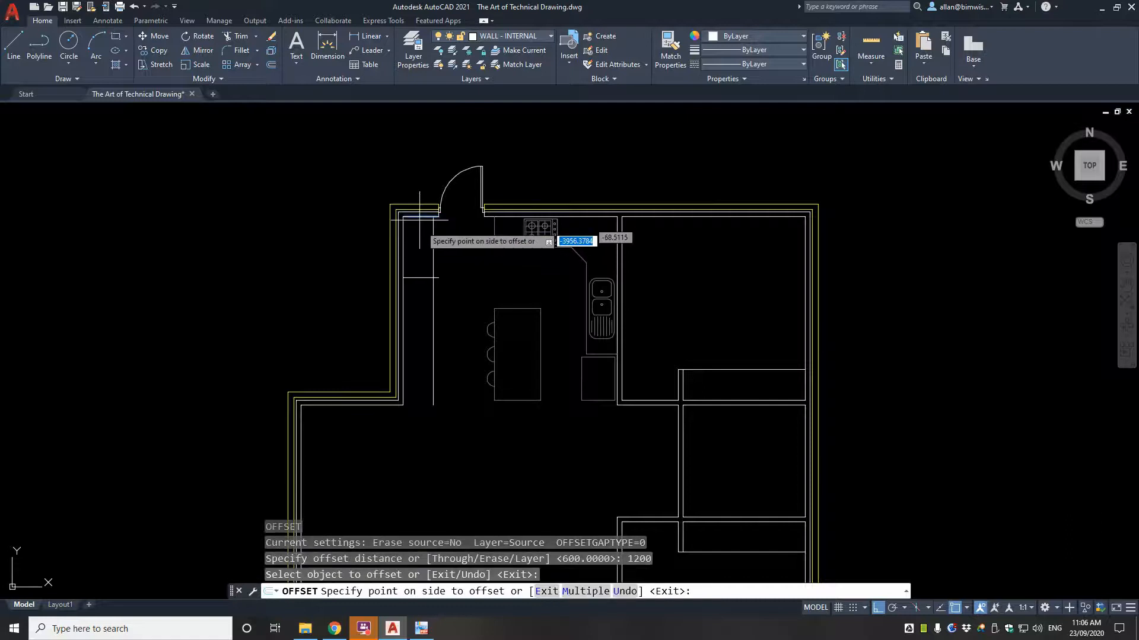
pyautogui.click(436, 261)
pyautogui.press('Escape')
pyautogui.press('Escape')
pyautogui.write('e')
pyautogui.press('Return')
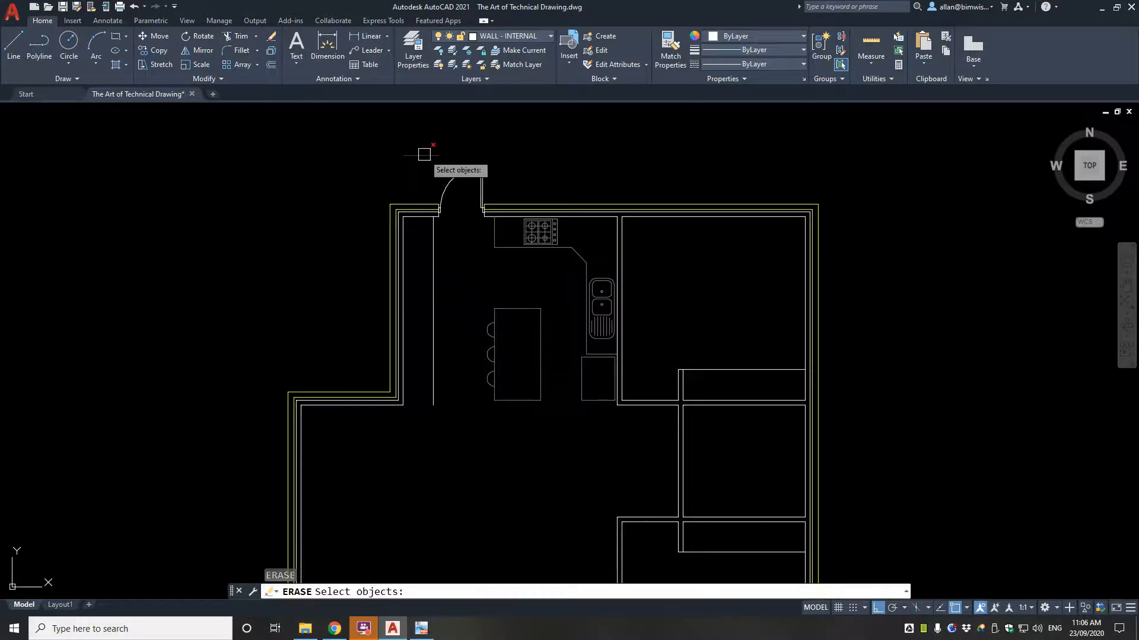
pyautogui.click(426, 156)
pyautogui.press('Return')
# - Offset the short inner wall line beside the upper door 1800 mm down into the room
pyautogui.write('o')
pyautogui.press('Return')
pyautogui.write('1800')
pyautogui.press('Return')
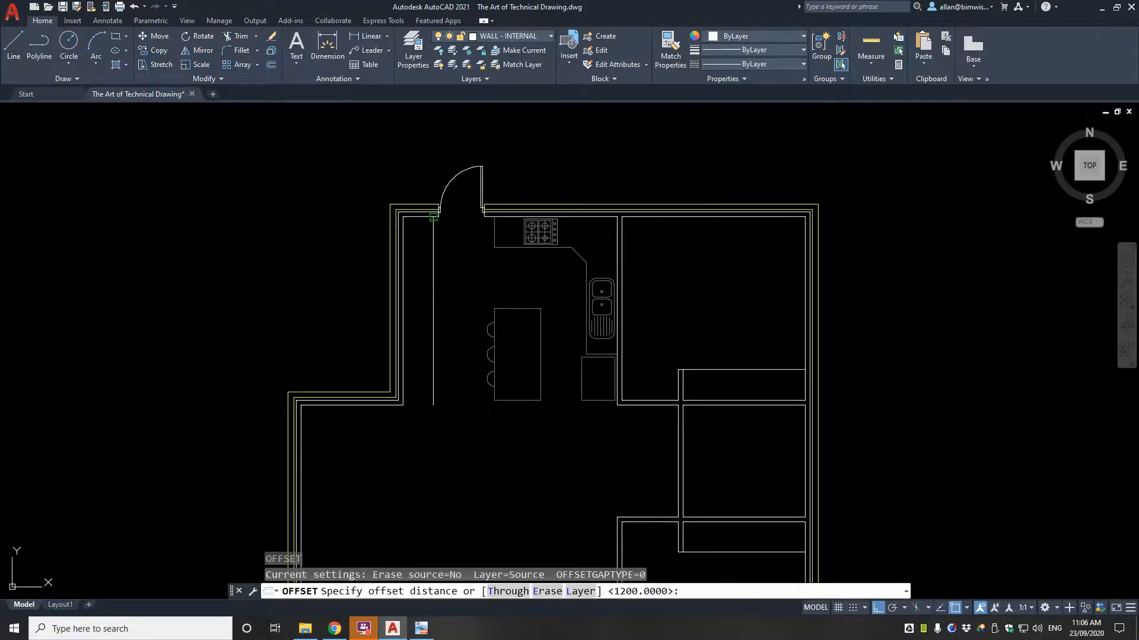
pyautogui.scroll(4, 422, 222)
pyautogui.click(419, 211)
pyautogui.click(433, 252)
pyautogui.scroll(-4, 433, 252)
pyautogui.press('Return')
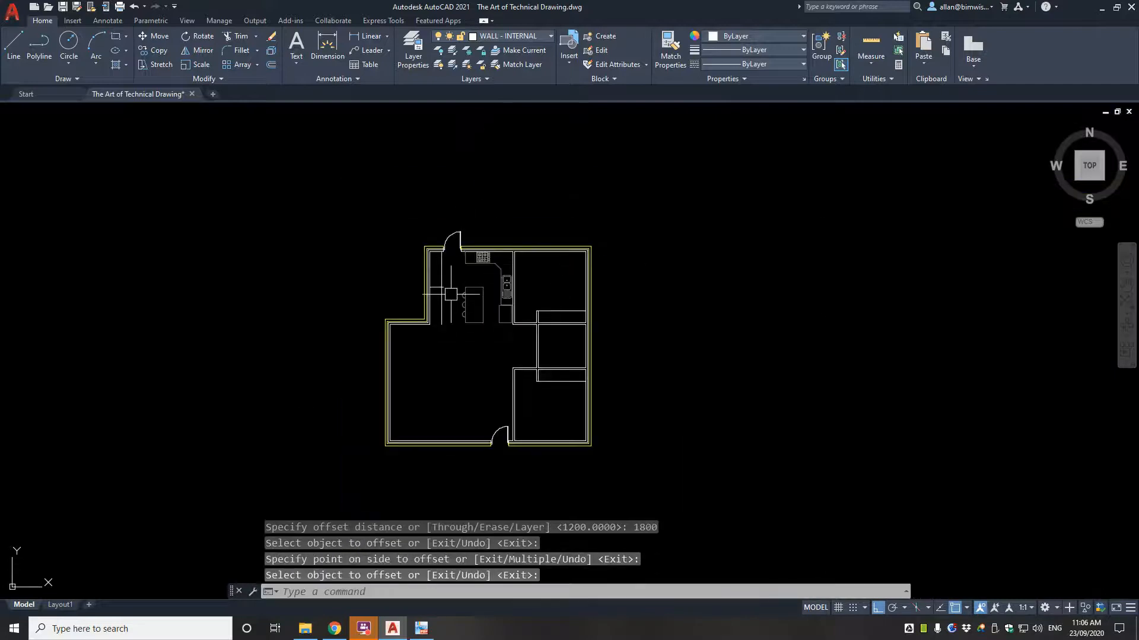
# - Fillet the two offset lines with radius 0 to form the square outer corner of the side bench
pyautogui.write('f')
pyautogui.press('Return')
pyautogui.click(436, 273)
pyautogui.click(426, 287)
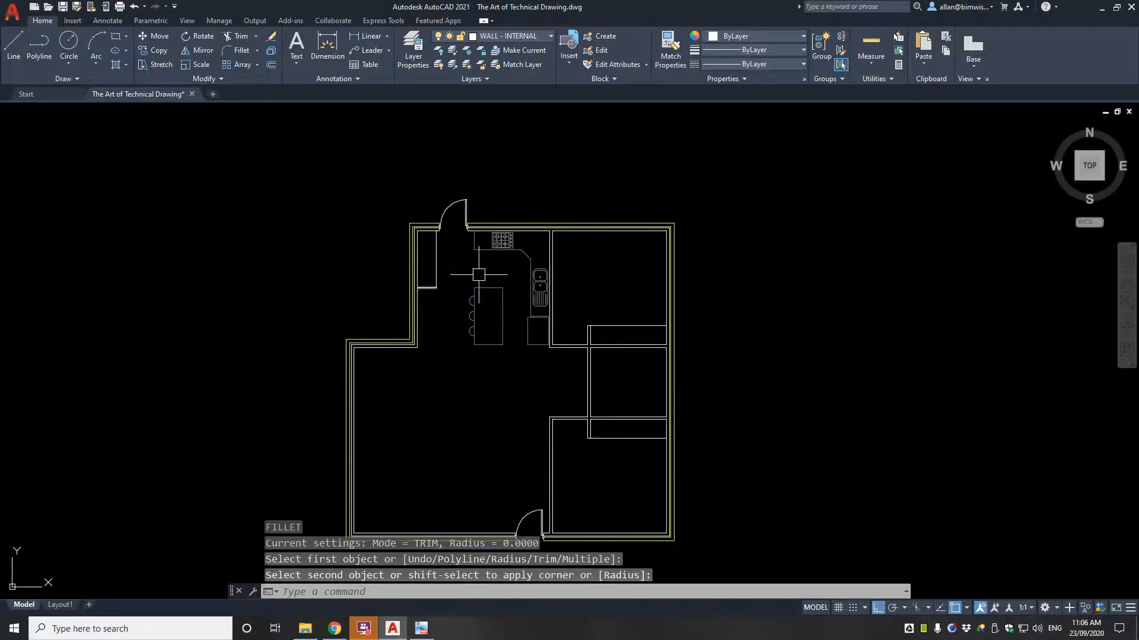
pyautogui.press('Escape')
# - Match the kitchen block's properties onto both side bench lines and check their layer
pyautogui.write('ma')
pyautogui.press('Return')
pyautogui.click(520, 251)
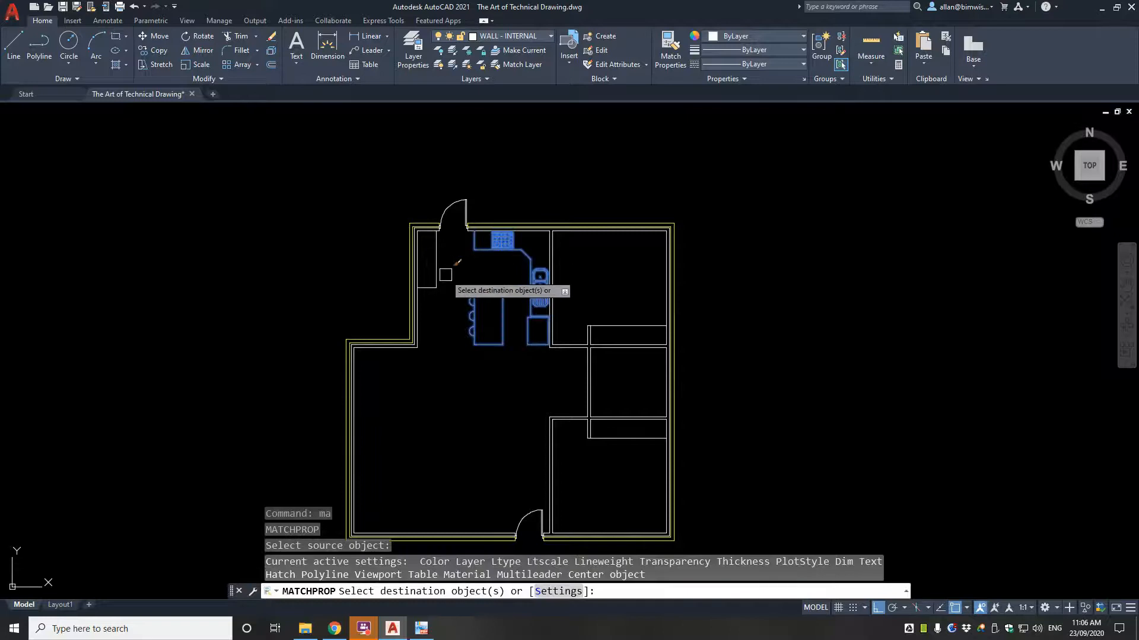
pyautogui.click(436, 275)
pyautogui.click(428, 286)
pyautogui.press('Escape')
pyautogui.click(429, 264)
pyautogui.click(440, 269)
pyautogui.click(433, 277)
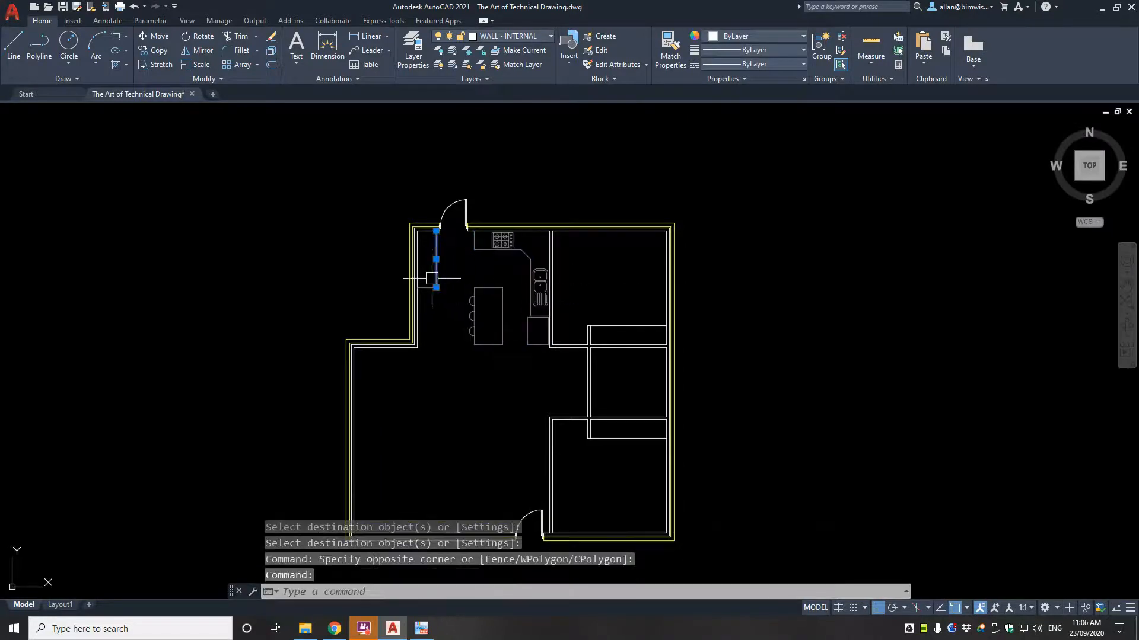
pyautogui.click(431, 286)
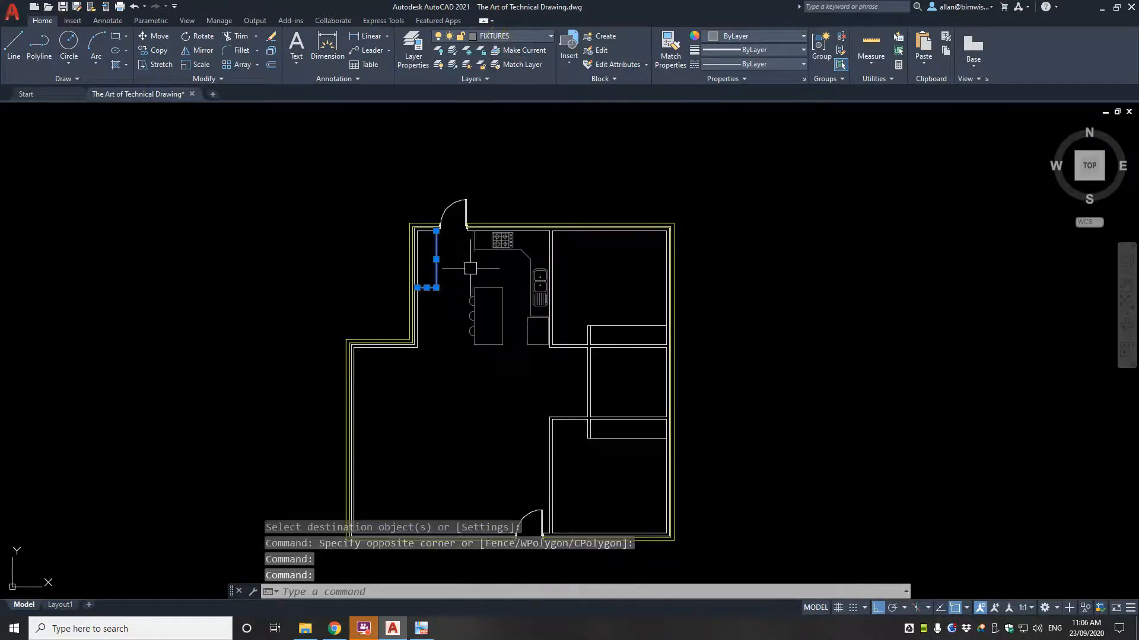
pyautogui.press('Escape')
pyautogui.press('Escape')
# - Insert Lounge Rug and Armchair.dwg from the Blocks folder into the large living area, with scale 1 and rotation 0
pyautogui.scroll(-2, 471, 268)
pyautogui.scroll(4, 521, 228)
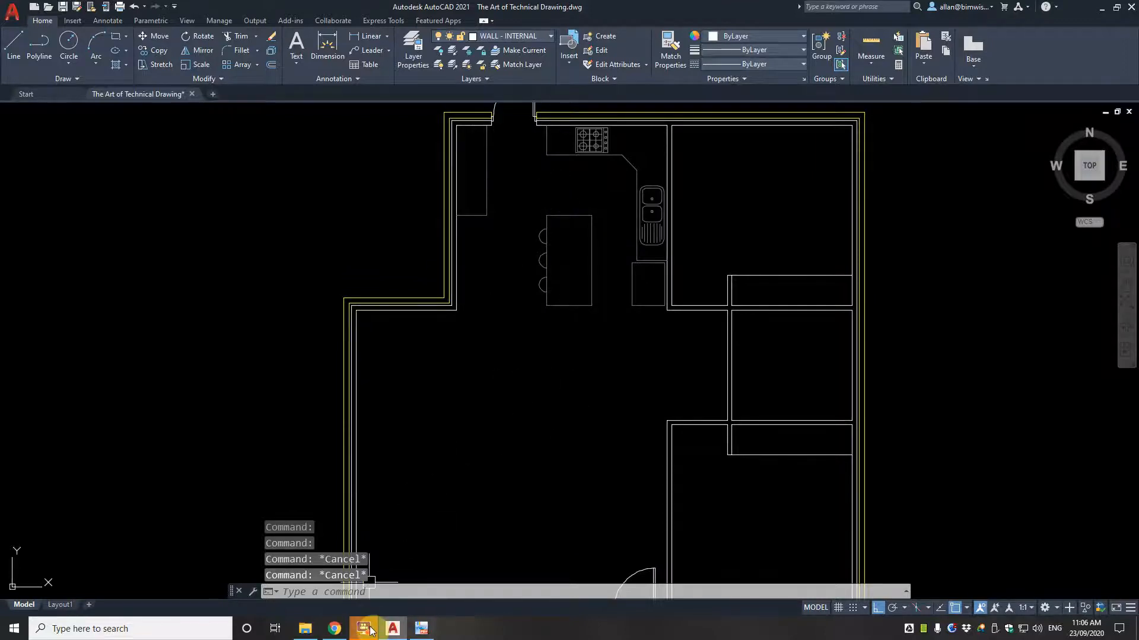
pyautogui.click(337, 629)
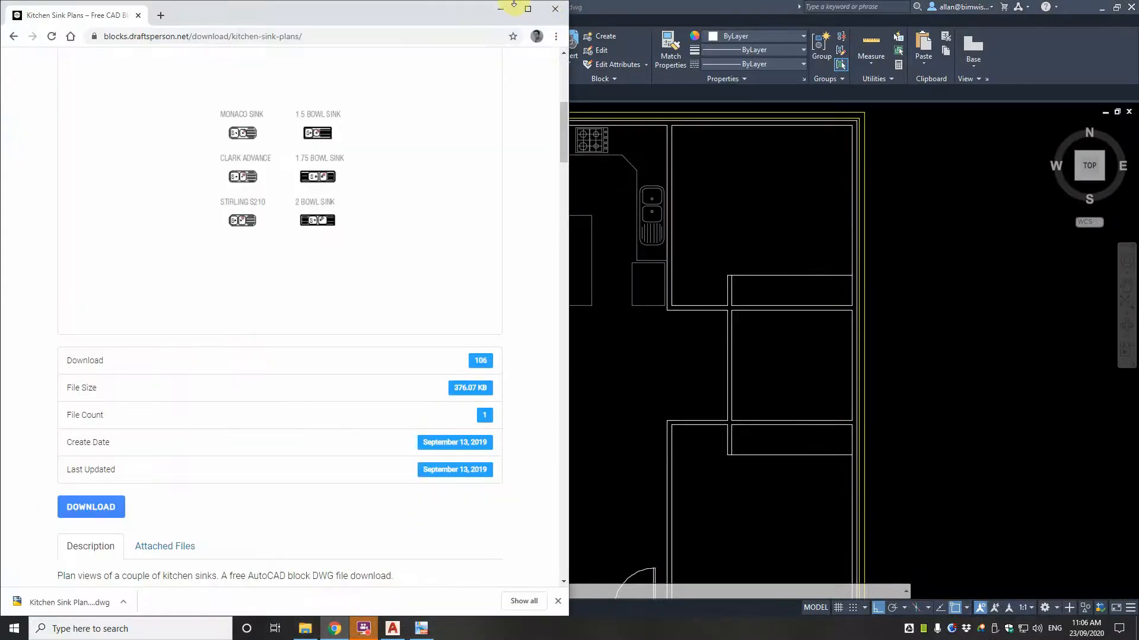
pyautogui.click(501, 7)
pyautogui.click(305, 628)
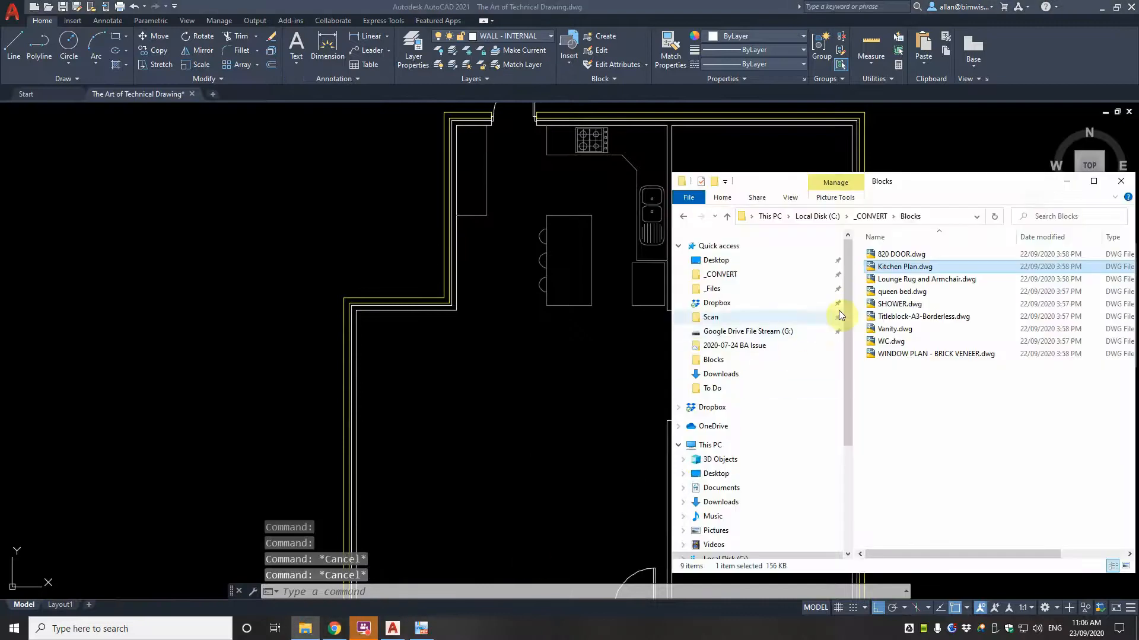
pyautogui.click(899, 281)
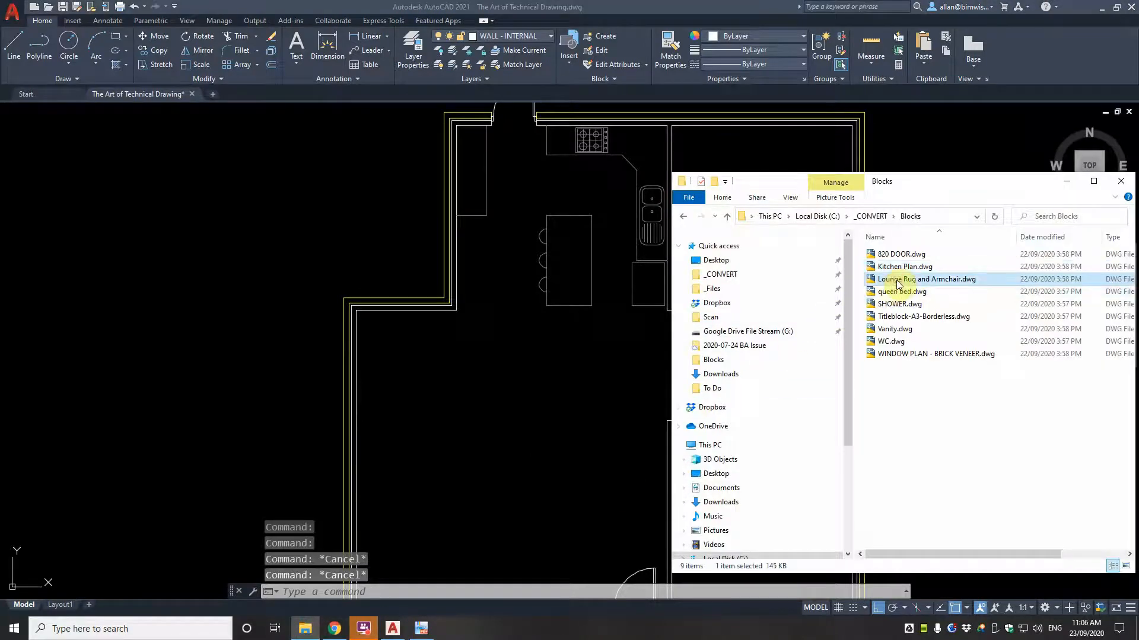
pyautogui.moveTo(897, 283); pyautogui.dragTo(534, 462)
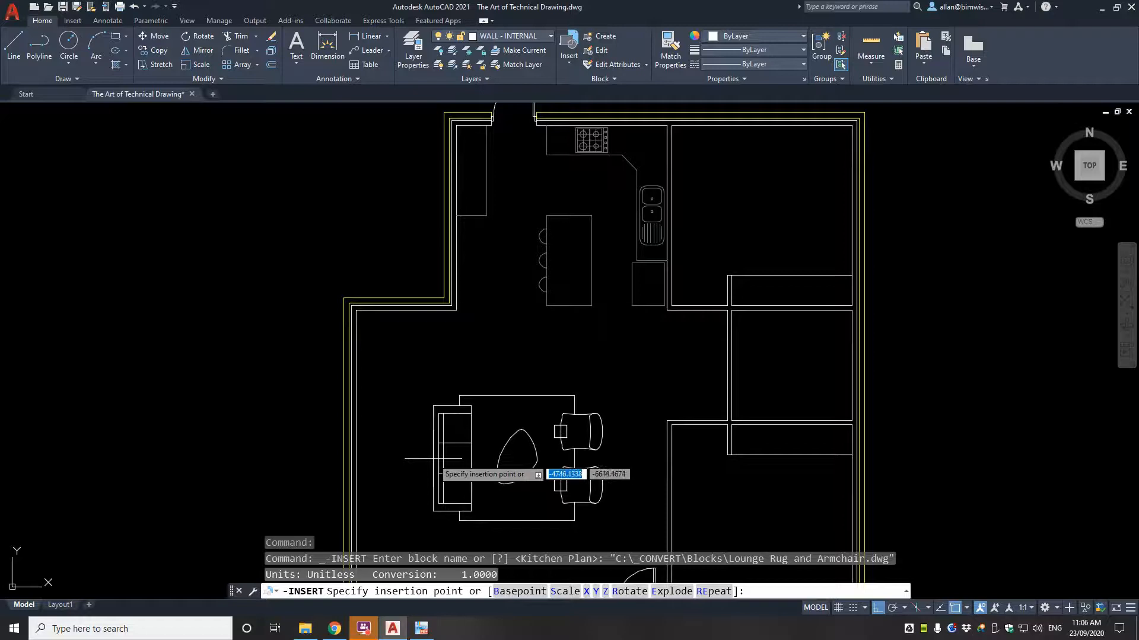
pyautogui.click(433, 458)
pyautogui.press('Return')
pyautogui.press('Return')
pyautogui.press('Return')
pyautogui.scroll(-2, 530, 426)
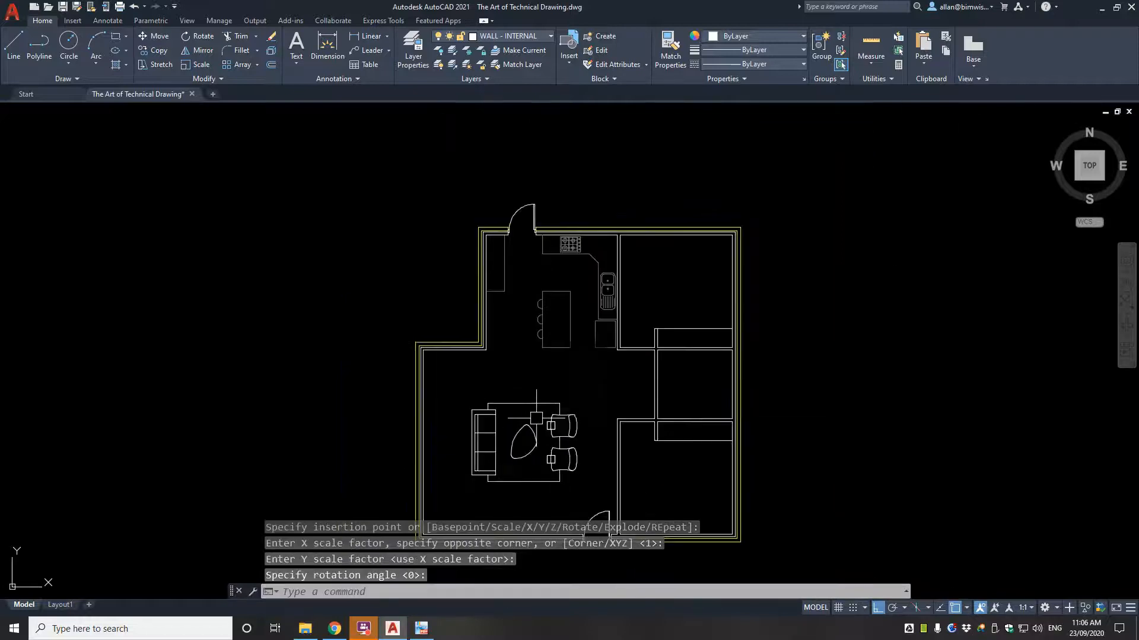
# - Assign the inserted lounge, rug and armchair block to the FURNITURE layer
pyautogui.click(530, 426)
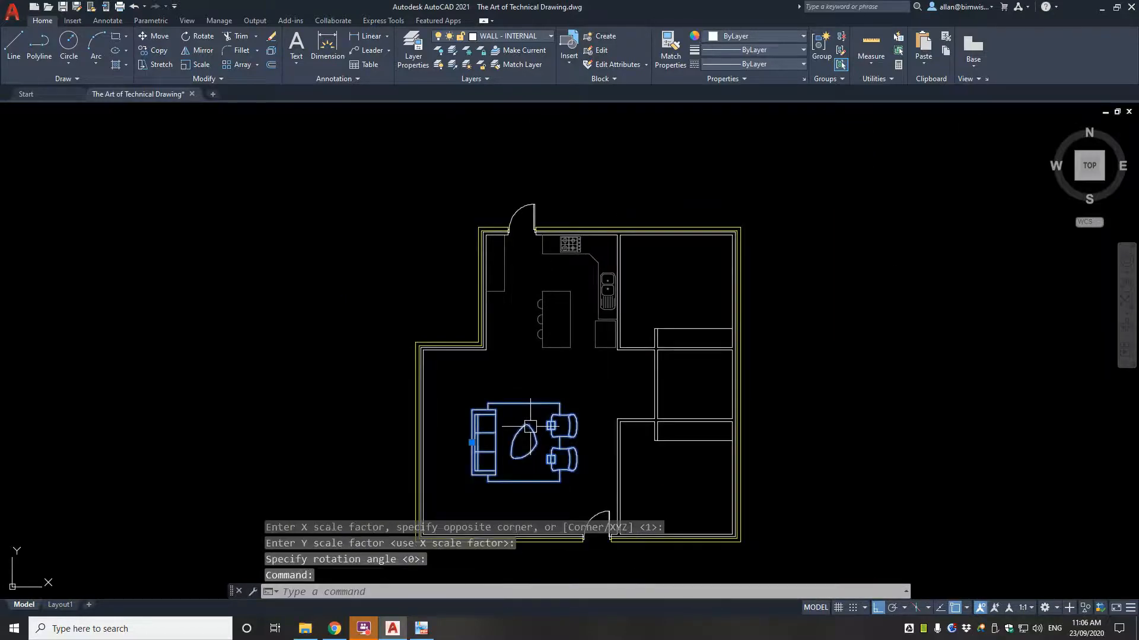
pyautogui.click(517, 35)
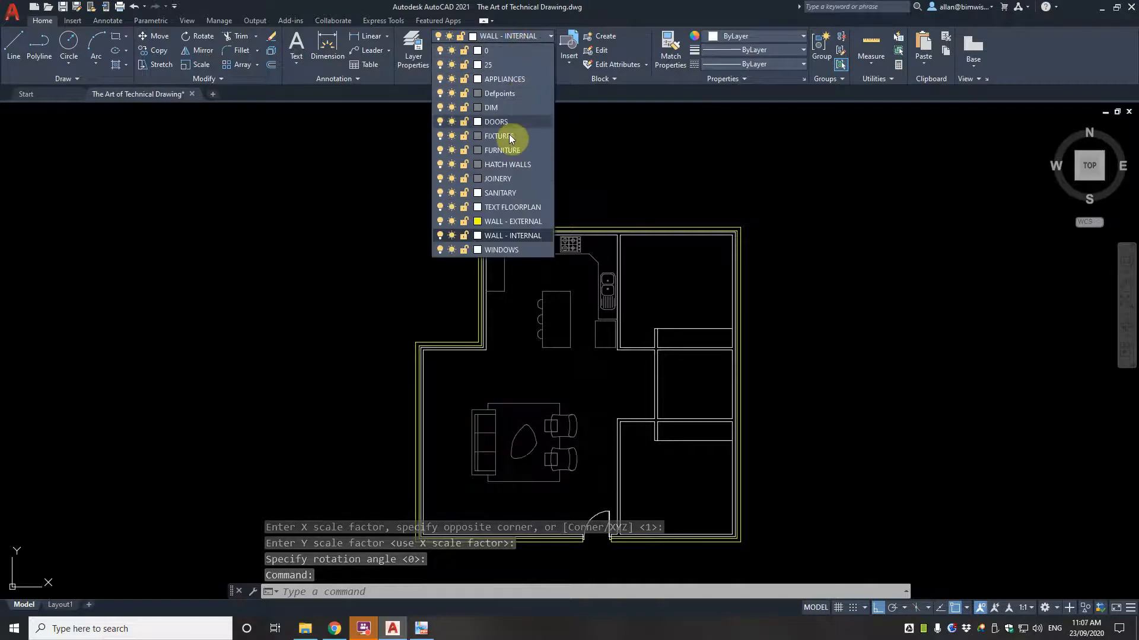
pyautogui.click(504, 150)
pyautogui.press('Escape')
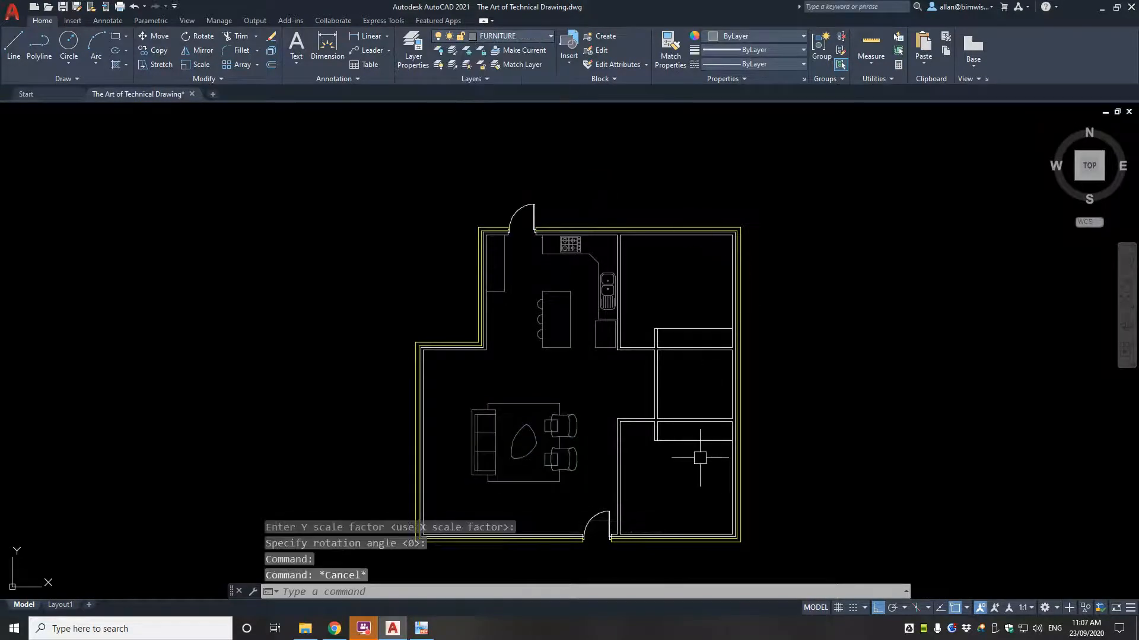
# - Copy the lower entrance door into the open space of the lower-right room
pyautogui.moveTo(700, 458); pyautogui.dragTo(648, 328, button='middle')
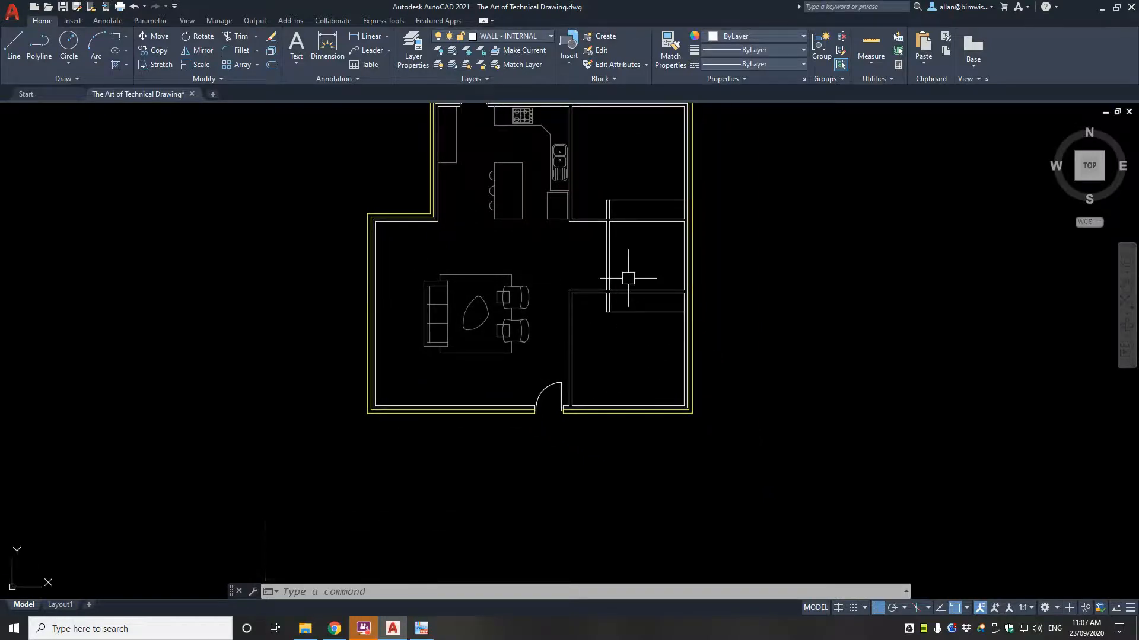
pyautogui.scroll(2, 559, 401)
pyautogui.write('co')
pyautogui.press('Return')
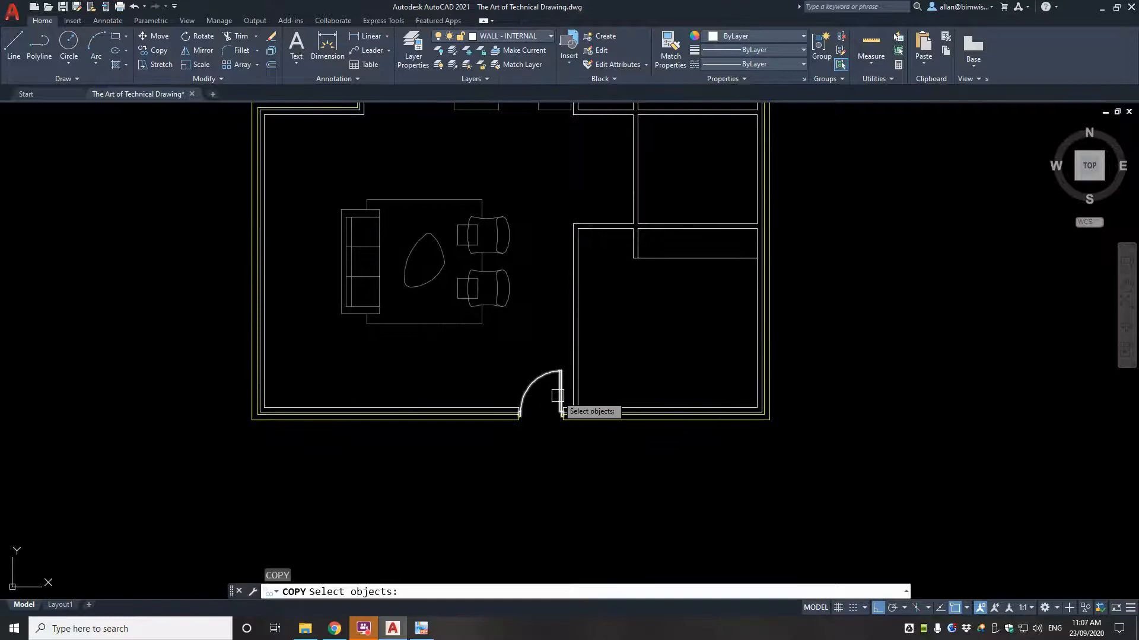
pyautogui.click(560, 396)
pyautogui.press('Return')
pyautogui.click(560, 392)
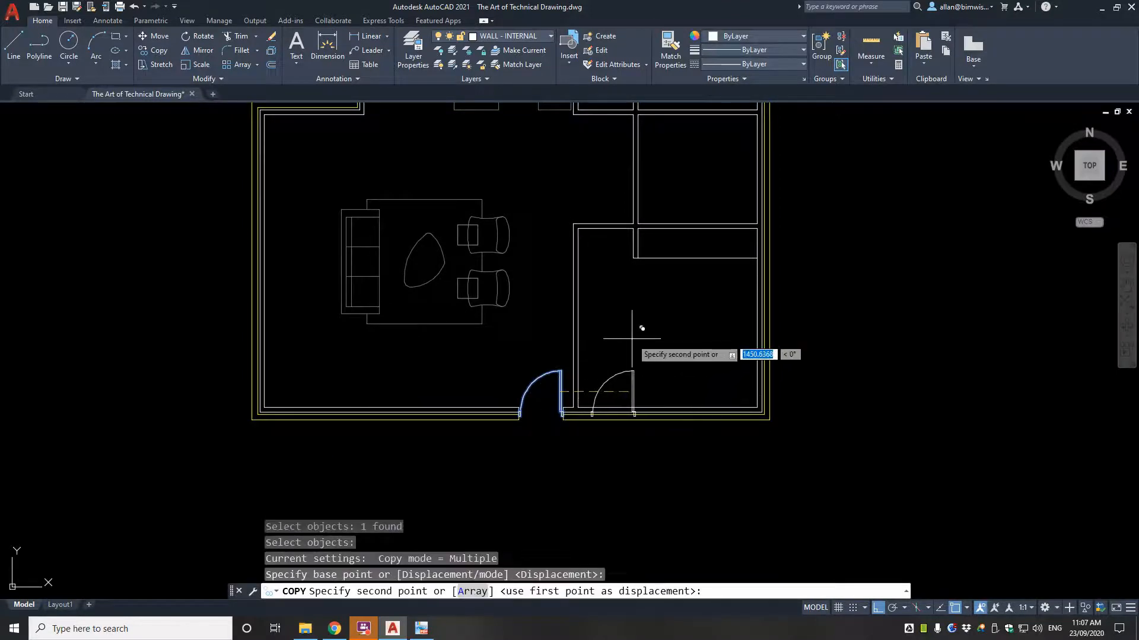
pyautogui.press('F8')
pyautogui.click(639, 296)
pyautogui.press('Escape')
pyautogui.press('Escape')
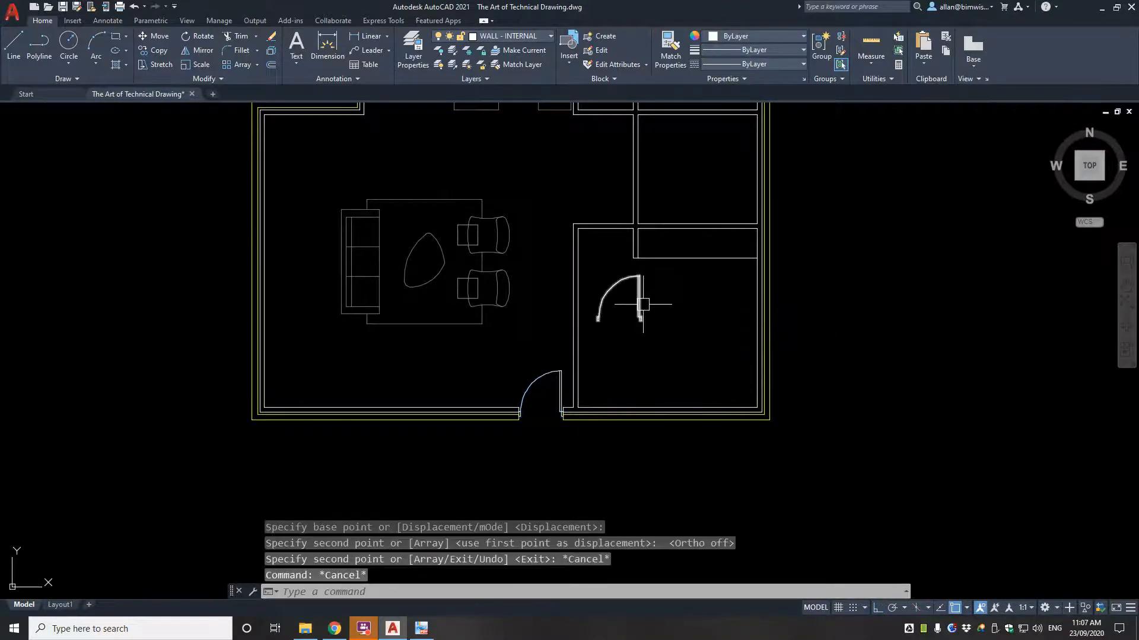
pyautogui.write('mi')
pyautogui.press('Return')
pyautogui.click(642, 303)
pyautogui.press('Return')
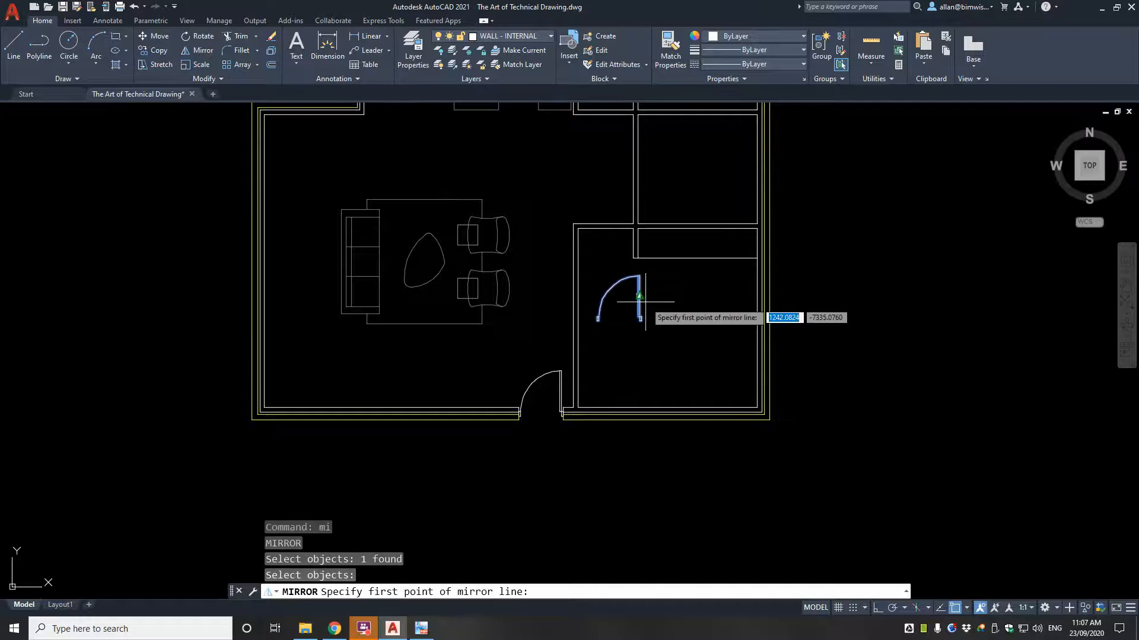
pyautogui.press('Escape')
pyautogui.press('Escape')
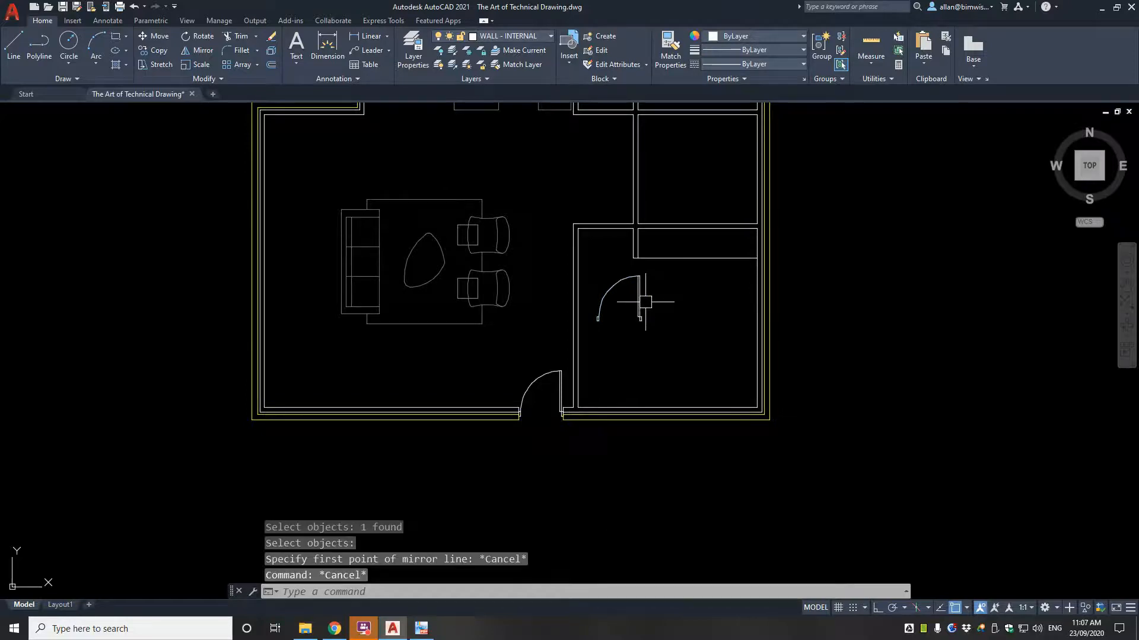
# - Mirror the copied door in the lower-right room about a vertical line just beside it, keeping the source
pyautogui.write('mi')
pyautogui.press('Return')
pyautogui.click(643, 301)
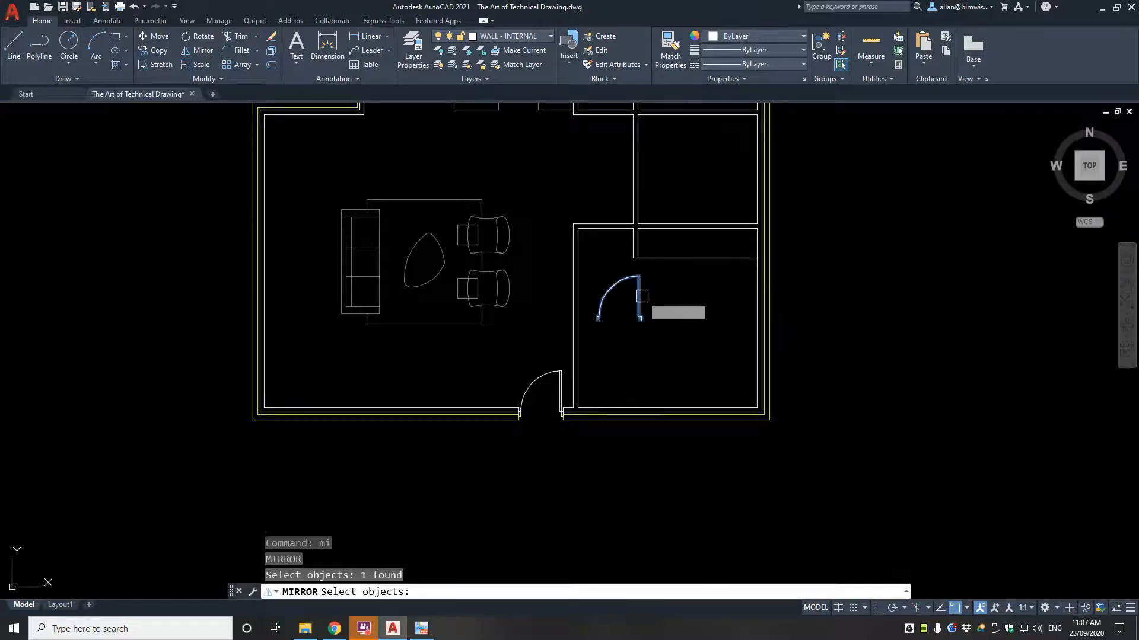
pyautogui.press('Return')
pyautogui.click(656, 285)
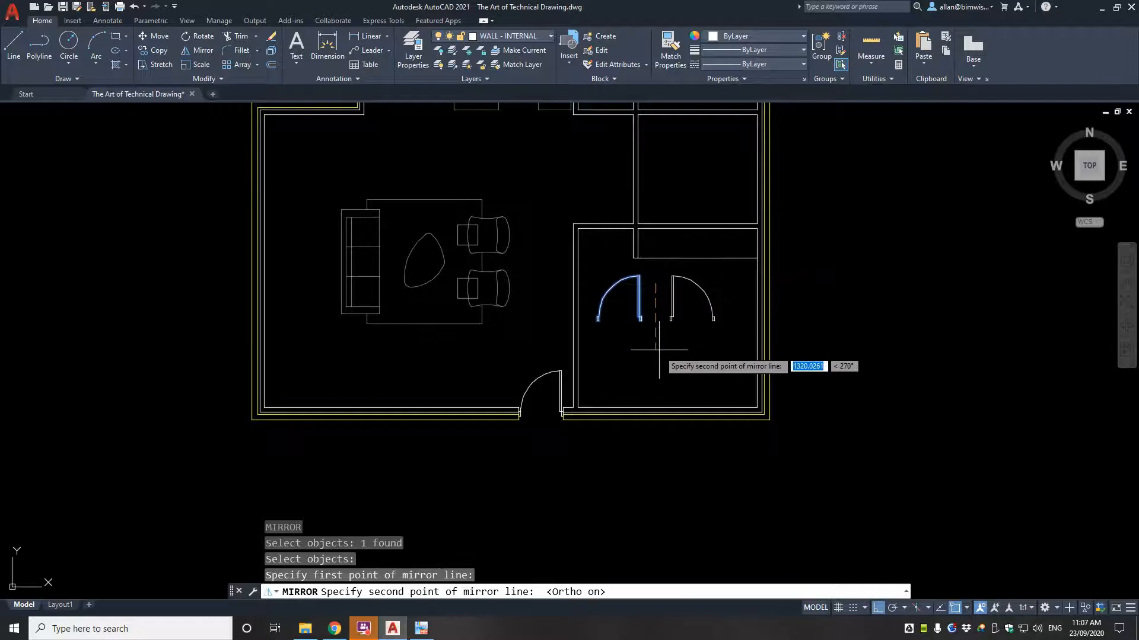
pyautogui.click(650, 330)
pyautogui.press('Return')
# - Erase the unmirrored door copy in the lower-right room
pyautogui.write('e')
pyautogui.press('Return')
pyautogui.click(640, 304)
pyautogui.press('Return')
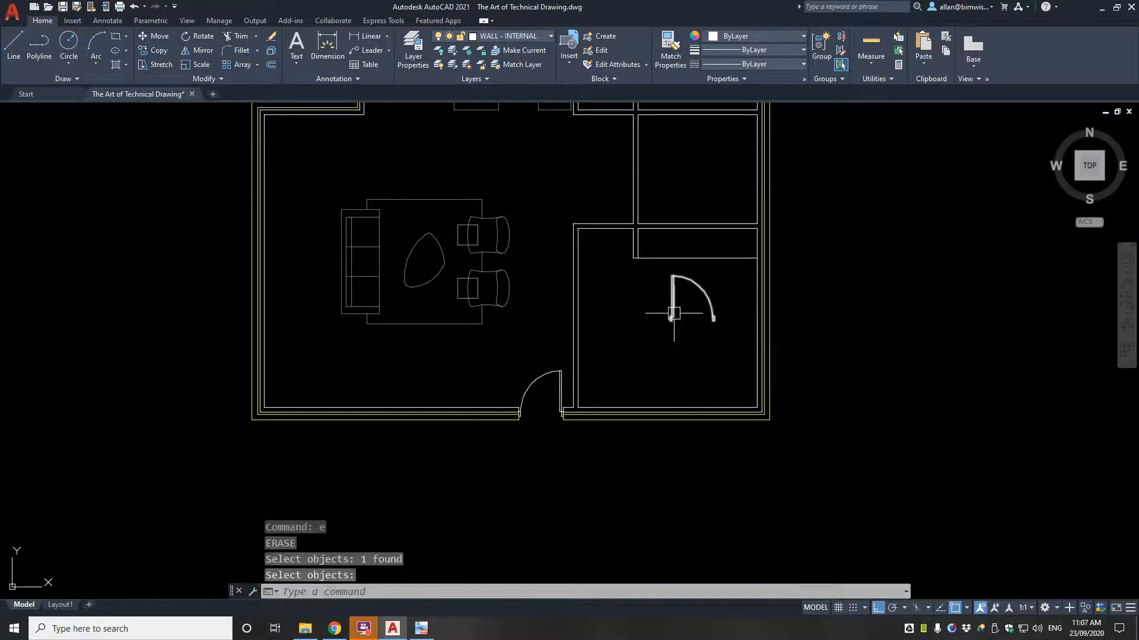
# - Copy the mirrored door by its hinge-side jamb corner to the lower-left inner corner of the upper-right room
pyautogui.write('c')
pyautogui.press('Return')
pyautogui.click(674, 314)
pyautogui.scroll(3, 673, 315)
pyautogui.press('Return')
pyautogui.click(658, 319)
pyautogui.scroll(-1, 657, 318)
pyautogui.moveTo(655, 318); pyautogui.dragTo(727, 503, button='middle')
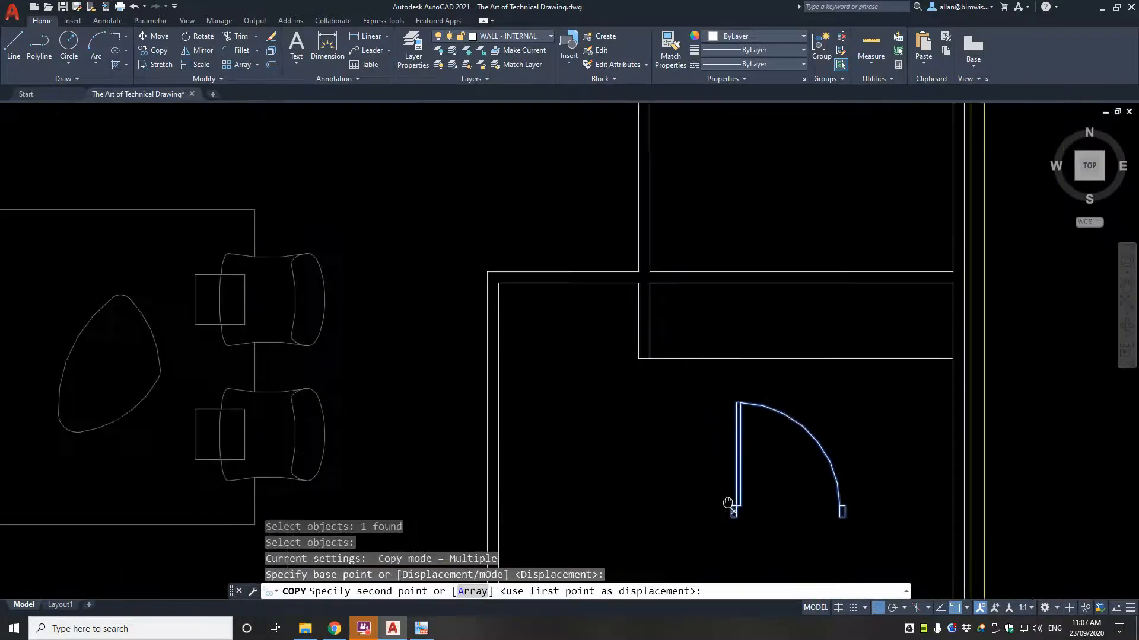
pyautogui.scroll(-2, 609, 265)
pyautogui.moveTo(608, 264); pyautogui.dragTo(704, 475, button='middle')
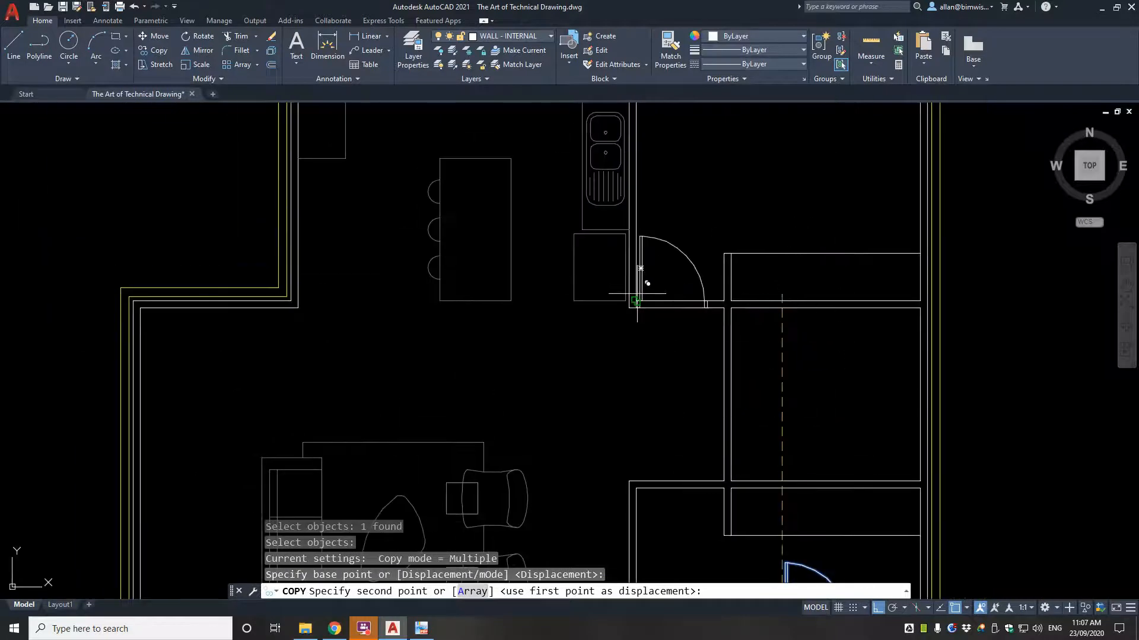
pyautogui.click(637, 295)
pyautogui.press('Escape')
# - Move the upper-right room's door 100 units horizontally away from the wall corner
pyautogui.write('m')
pyautogui.press('Return')
pyautogui.click(678, 243)
pyautogui.press('Return')
pyautogui.click(686, 223)
pyautogui.write('1')
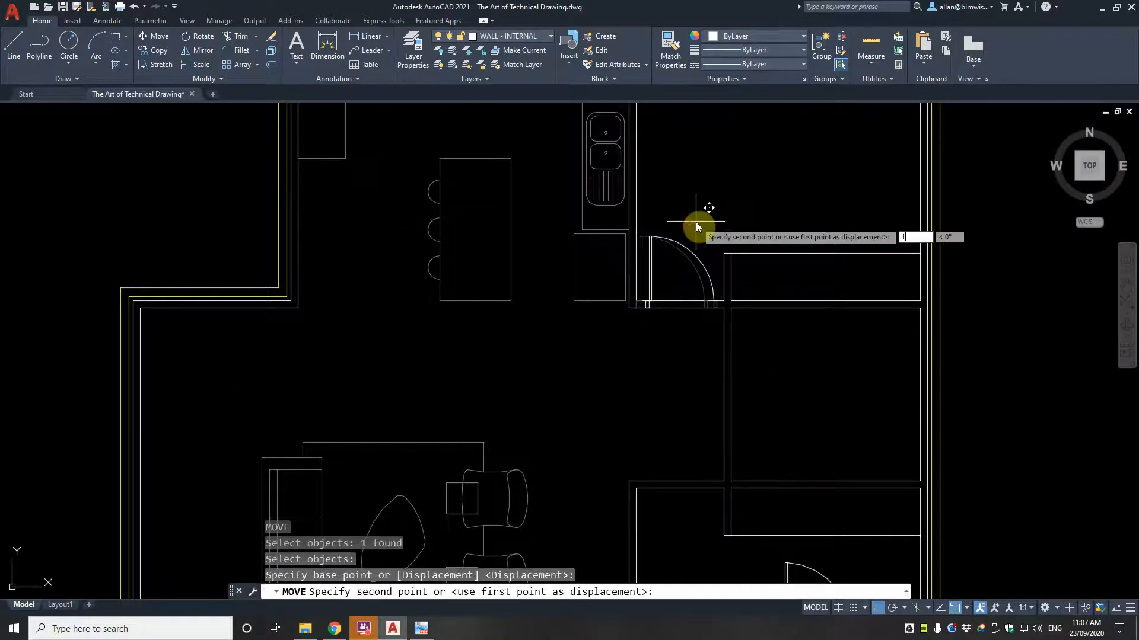
pyautogui.write('00')
pyautogui.press('Return')
# - Trim both wall lines between the jambs of the upper-right room's door to cut its opening
pyautogui.scroll(5, 689, 236)
pyautogui.write('tr')
pyautogui.press('Return')
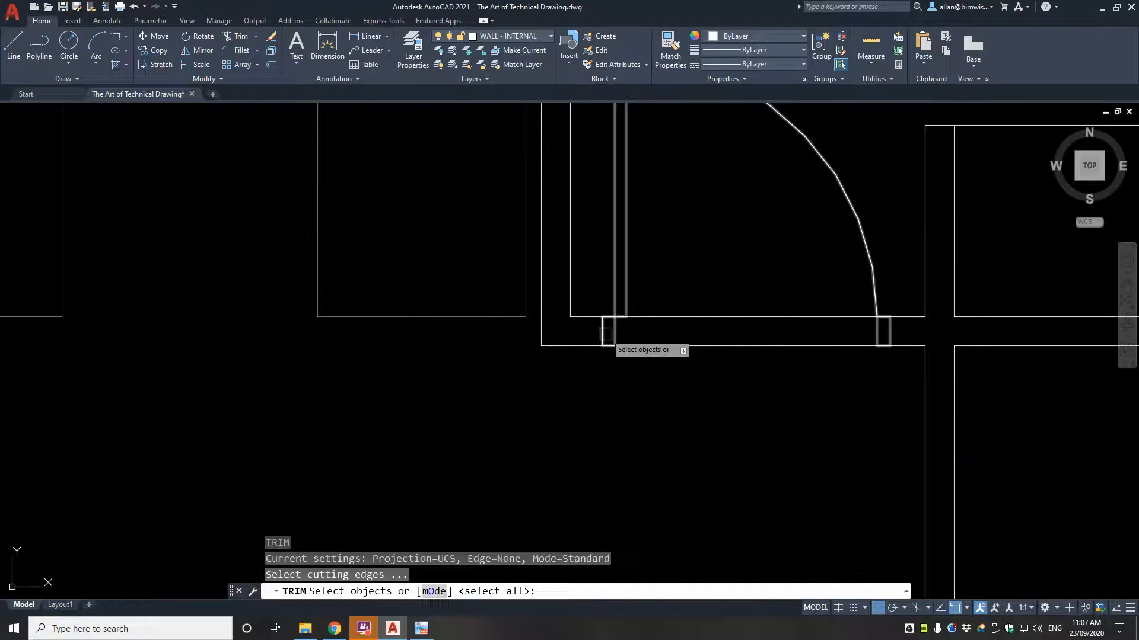
pyautogui.click(606, 334)
pyautogui.click(889, 329)
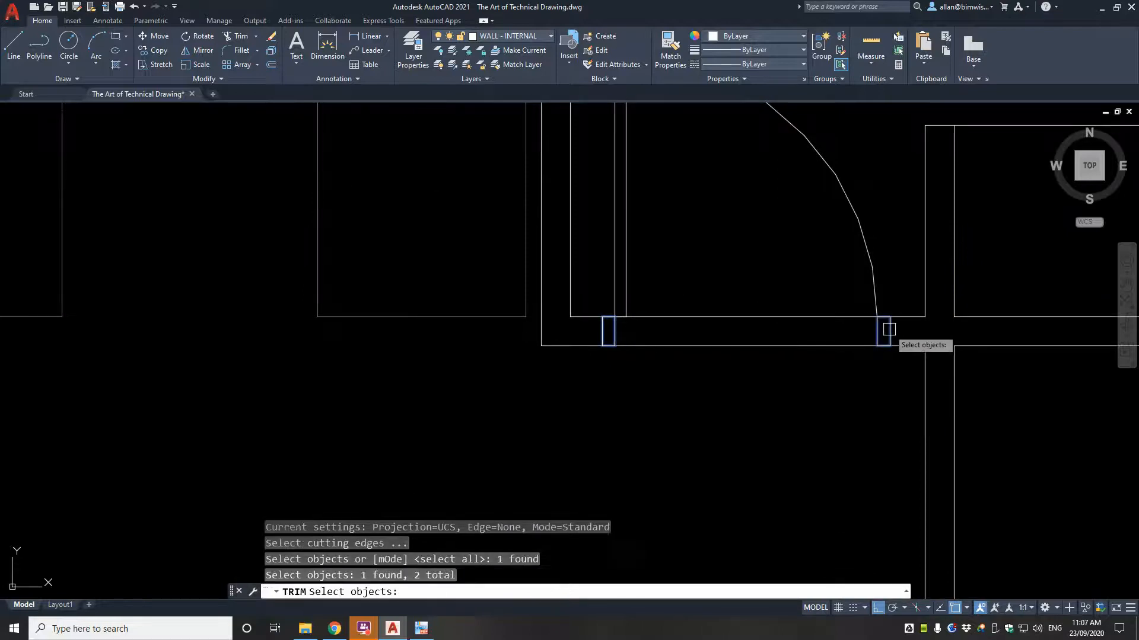
pyautogui.press('Return')
pyautogui.click(821, 317)
pyautogui.click(817, 347)
pyautogui.scroll(-5, 816, 346)
pyautogui.press('Return')
pyautogui.moveTo(818, 330); pyautogui.dragTo(740, 286, button='middle')
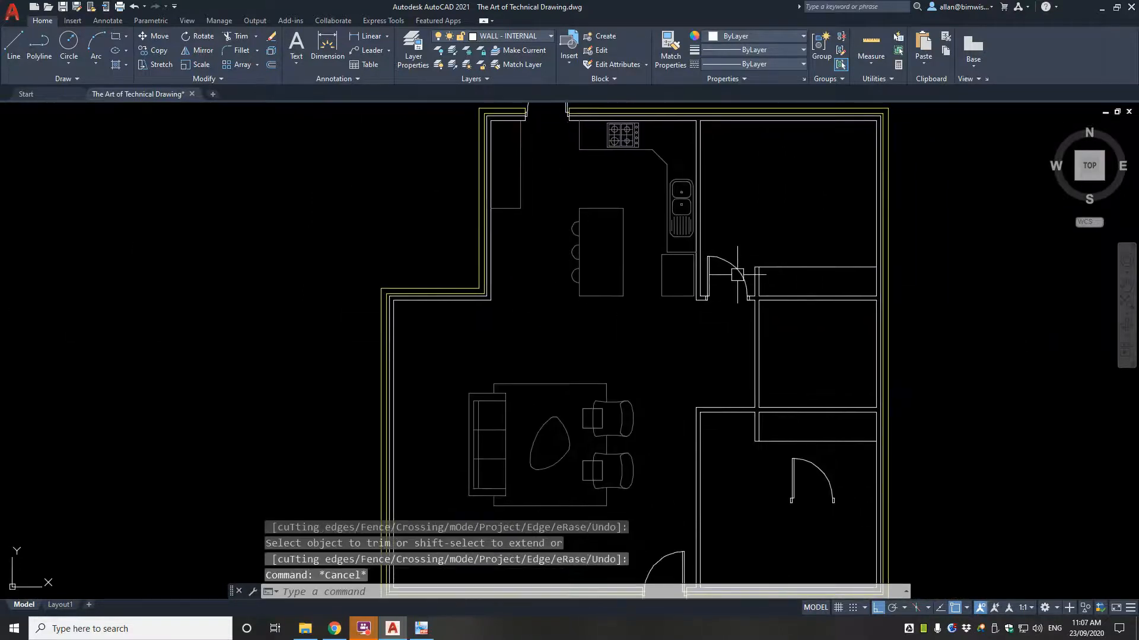
pyautogui.write('c')
pyautogui.press('Return')
pyautogui.click(736, 279)
pyautogui.press('Return')
pyautogui.click(746, 342)
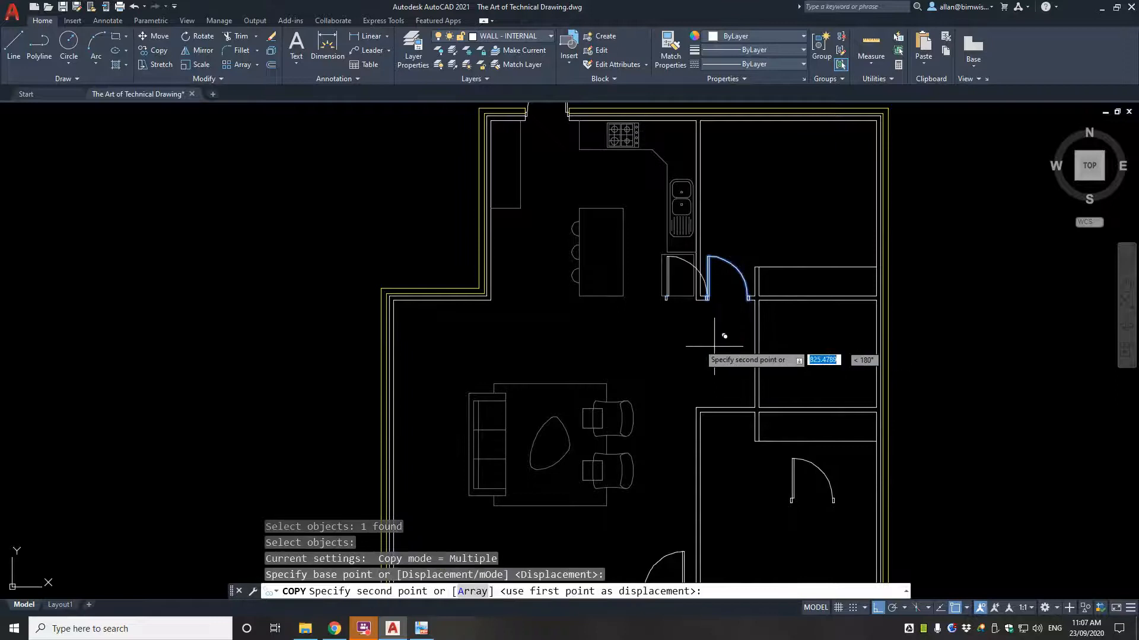
pyautogui.press('Escape')
pyautogui.press('Escape')
# - Mirror the upper-right room's door about the horizontal midline of the hallway onto the lower-right room's wall, keeping the source
pyautogui.write('mi')
pyautogui.press('Return')
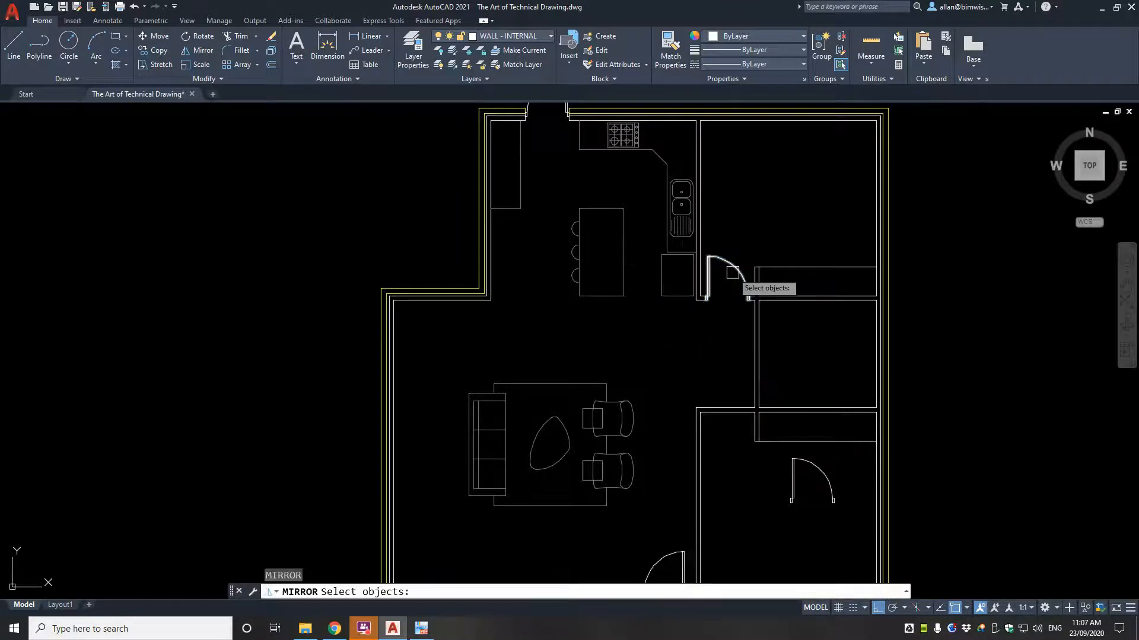
pyautogui.click(733, 270)
pyautogui.press('Return')
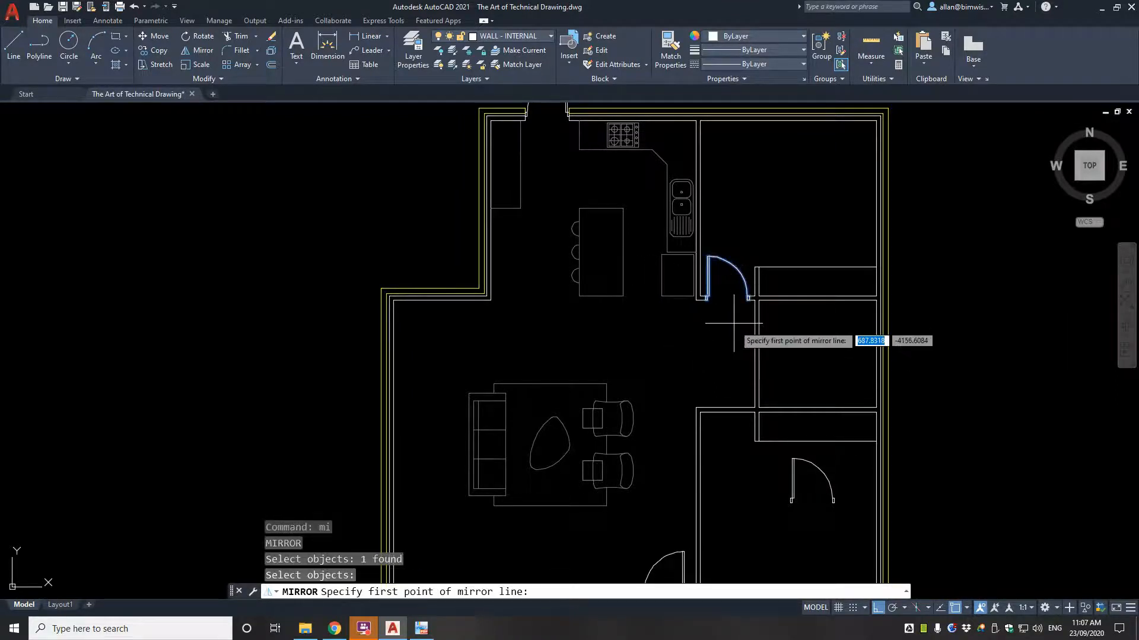
pyautogui.click(752, 354)
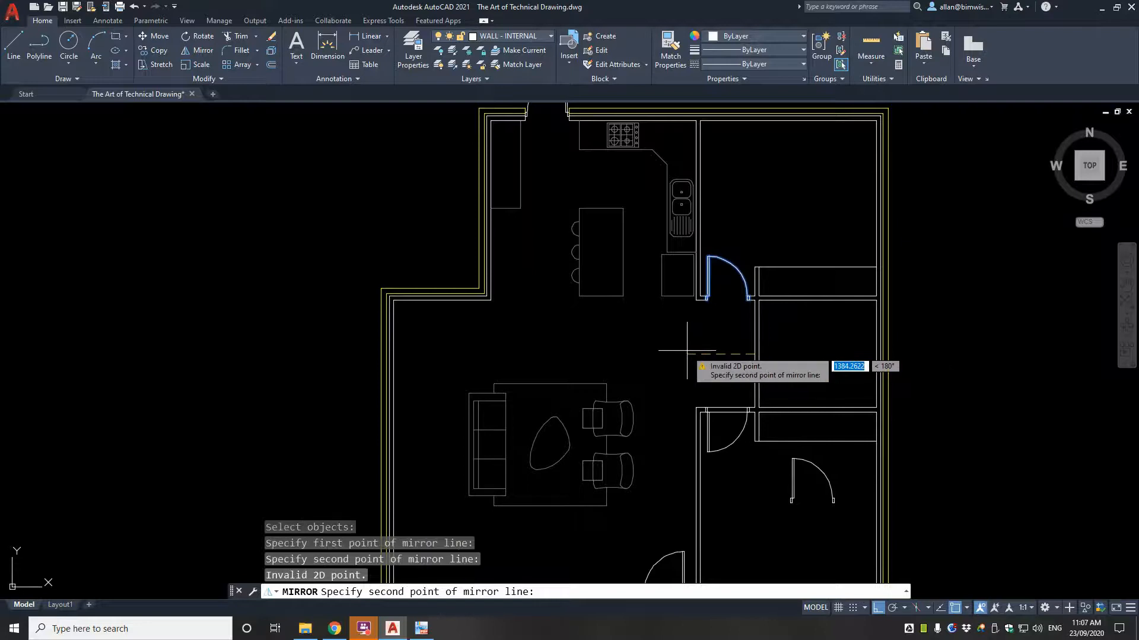
pyautogui.click(688, 352)
pyautogui.press('Return')
# - Trim both wall lines between the jambs of the lower-right room's door to cut its opening
pyautogui.scroll(6, 741, 461)
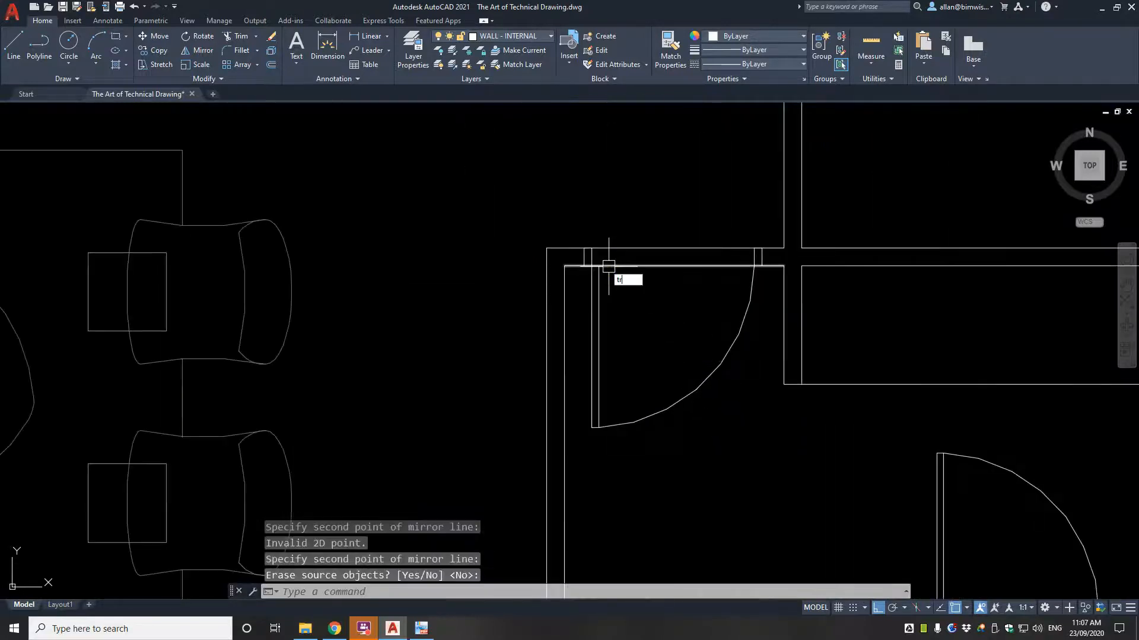
pyautogui.press('Return')
pyautogui.scroll(2, 590, 256)
pyautogui.click(596, 255)
pyautogui.click(864, 255)
pyautogui.press('Return')
pyautogui.click(798, 272)
pyautogui.click(795, 237)
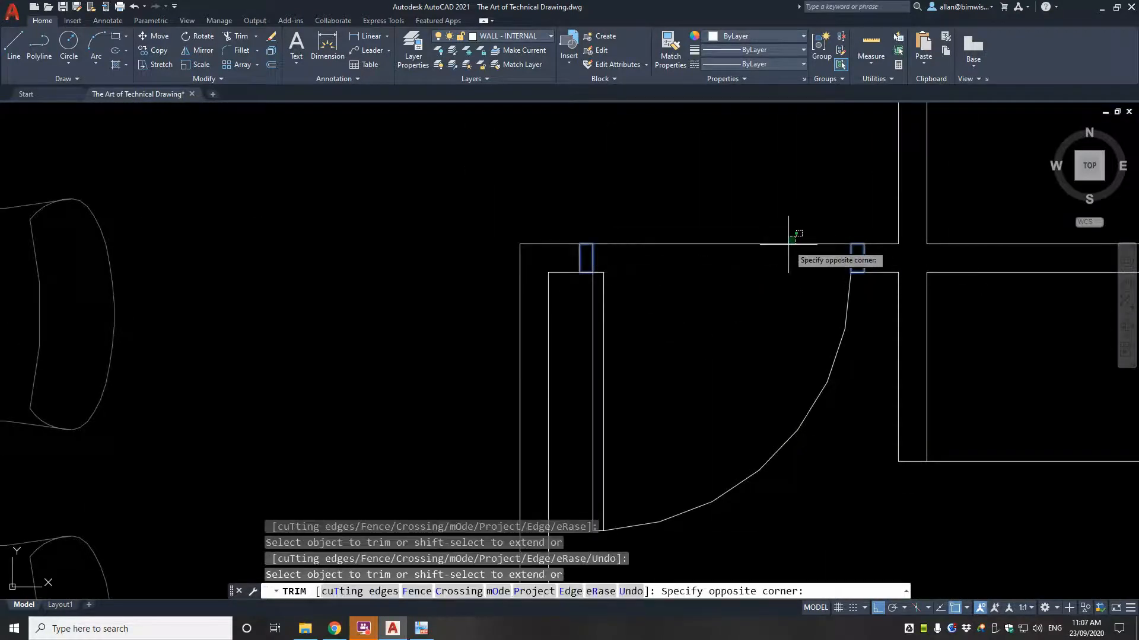
pyautogui.click(788, 244)
pyautogui.scroll(-5, 789, 244)
pyautogui.press('Escape')
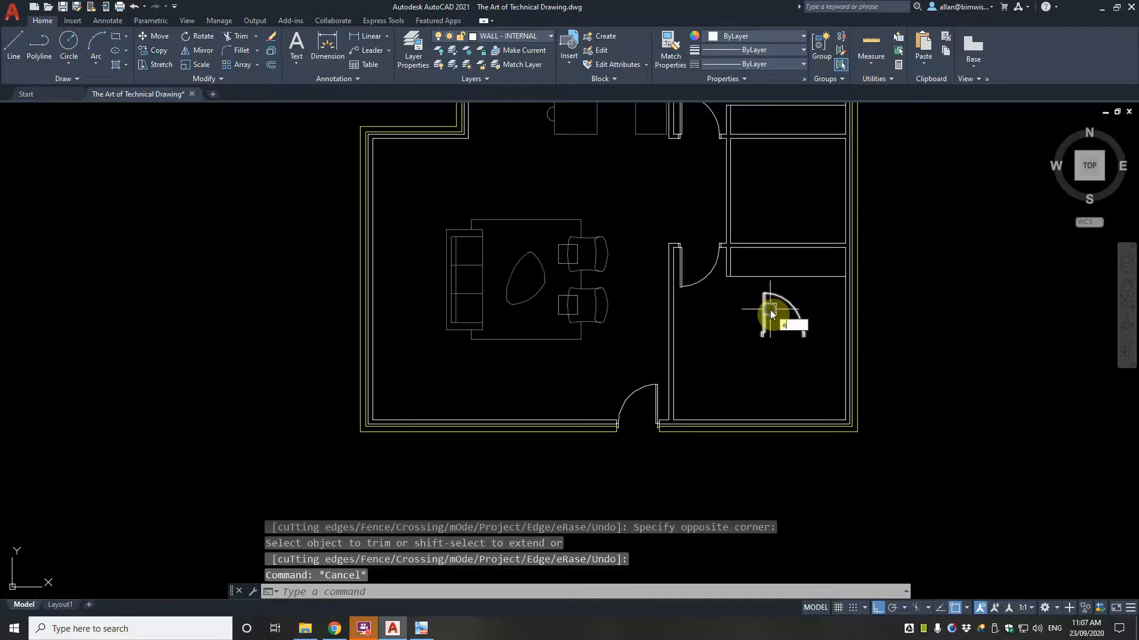
pyautogui.press('Return')
pyautogui.press('Escape')
pyautogui.press('Escape')
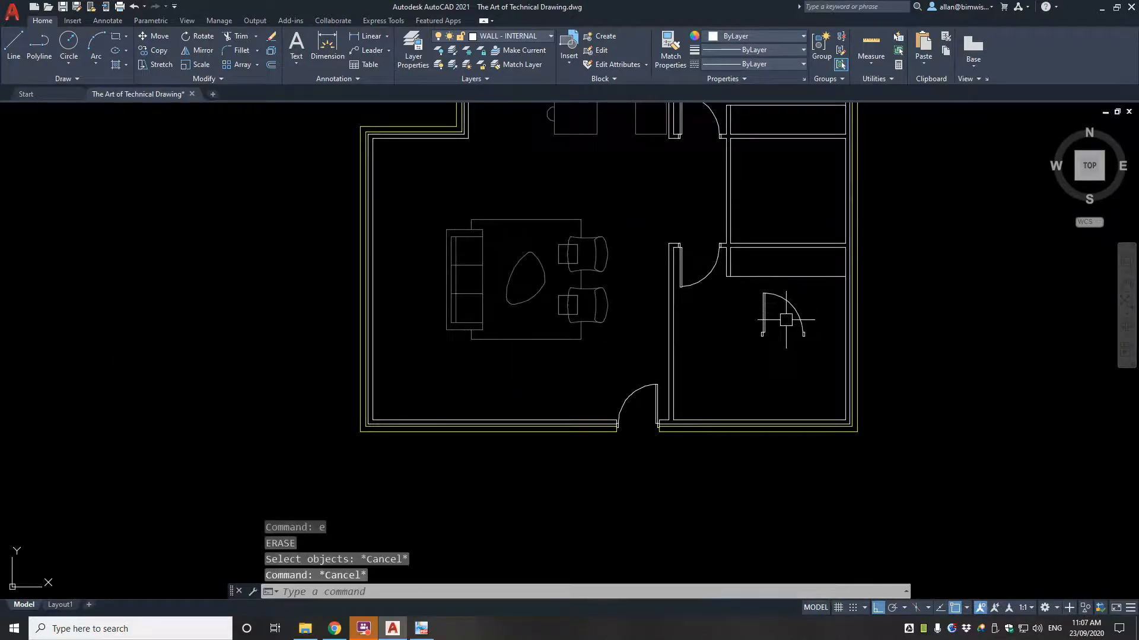
# - Rotate the spare door in the lower-right room a quarter turn counterclockwise
pyautogui.press('Return')
pyautogui.click(767, 317)
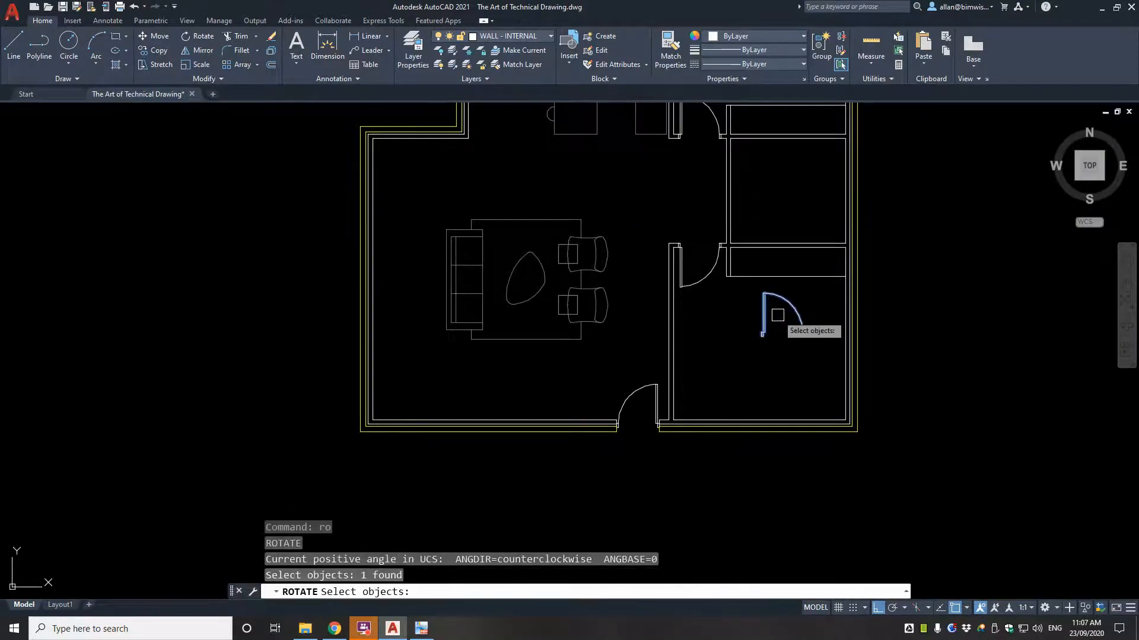
pyautogui.press('Return')
pyautogui.click(780, 321)
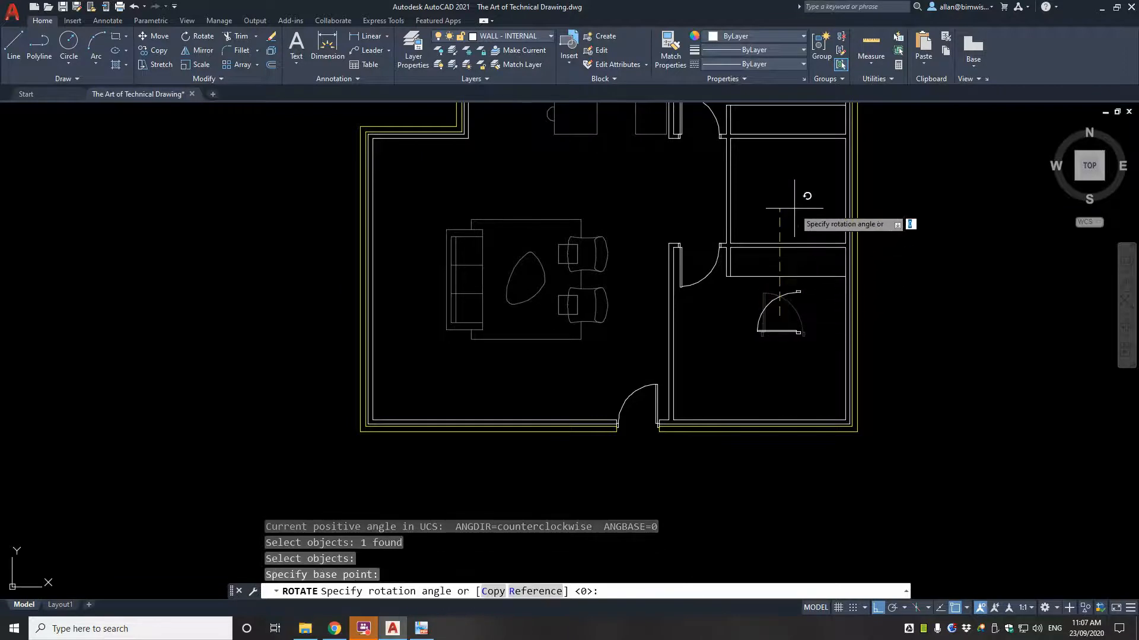
pyautogui.click(794, 208)
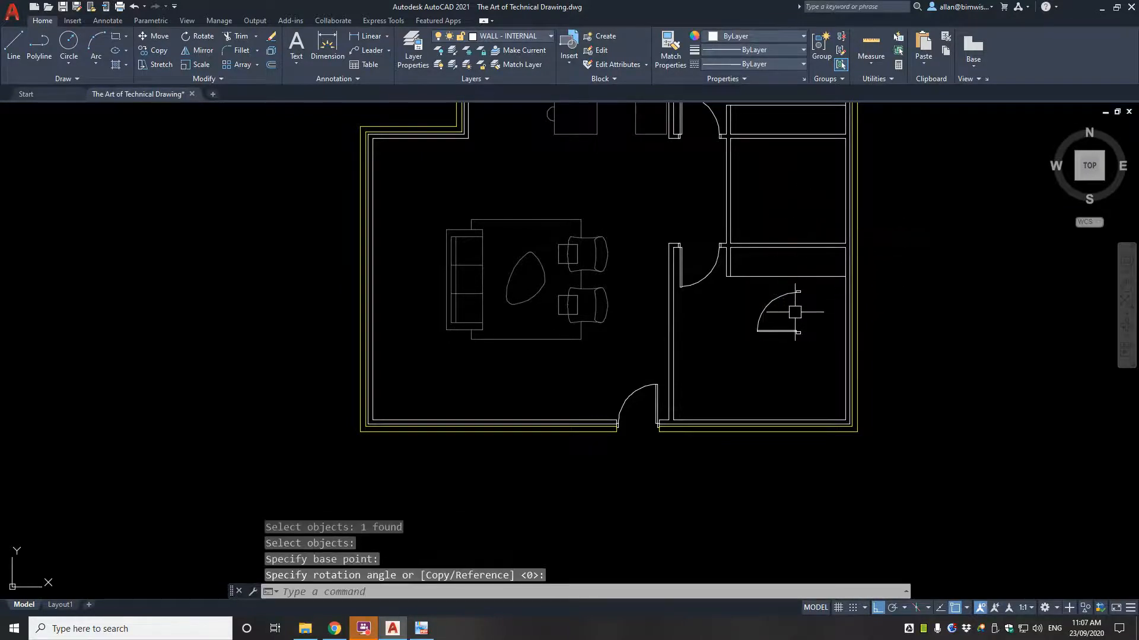
# - Mirror the rotated spare door about a vertical line beside it and erase the source door
pyautogui.press('Return')
pyautogui.click(782, 296)
pyautogui.press('Return')
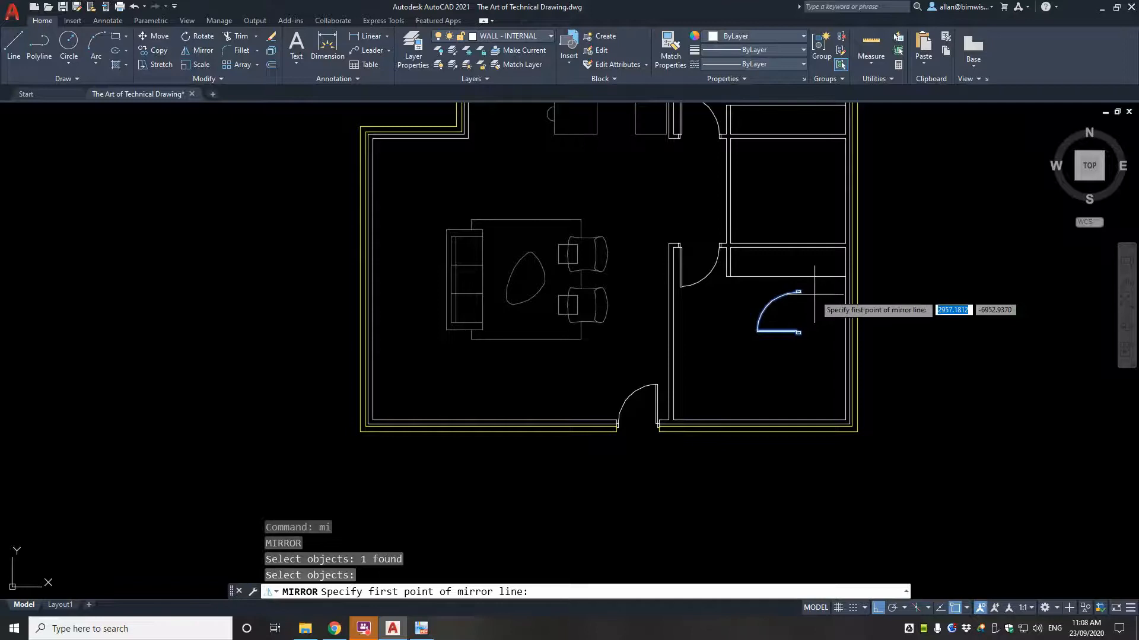
pyautogui.click(815, 292)
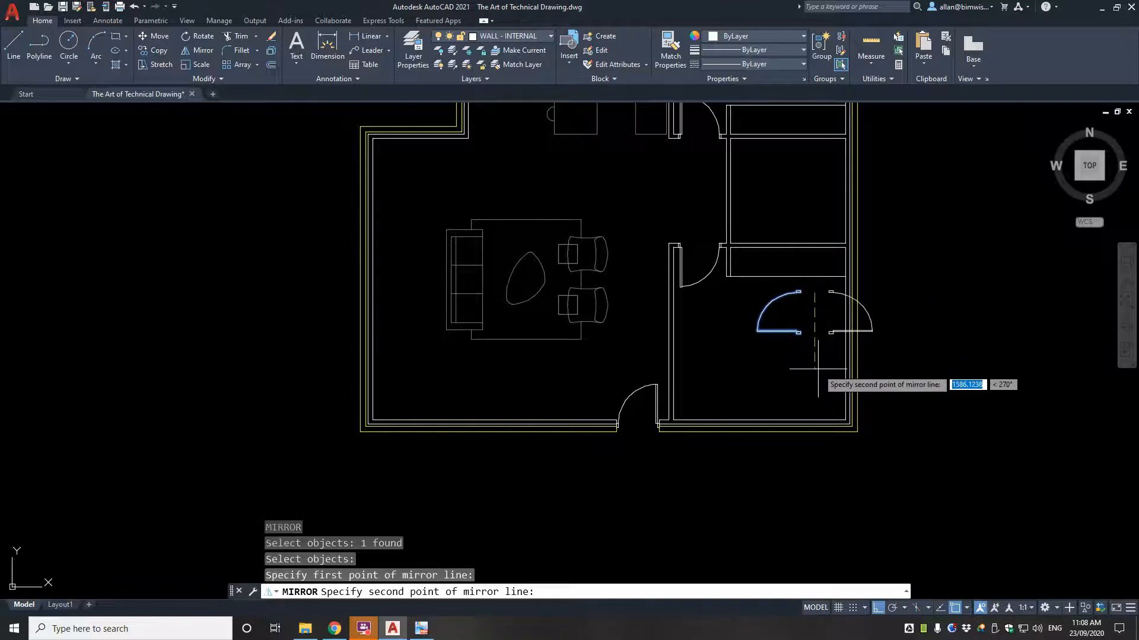
pyautogui.click(819, 379)
pyautogui.press('Return')
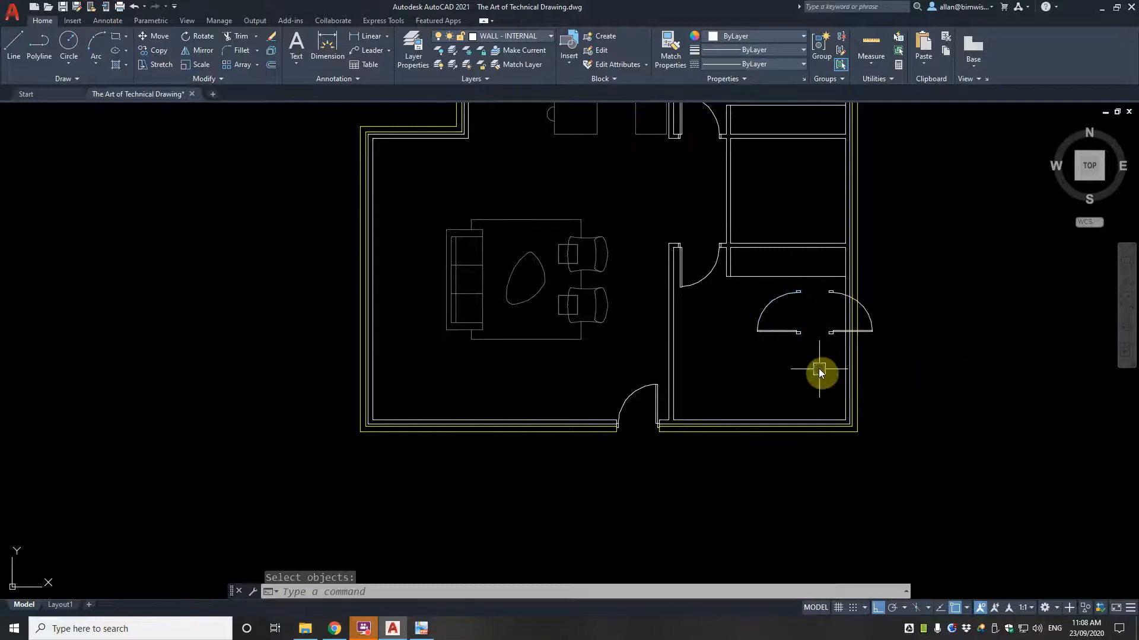
pyautogui.write('e')
pyautogui.press('Return')
pyautogui.click(797, 334)
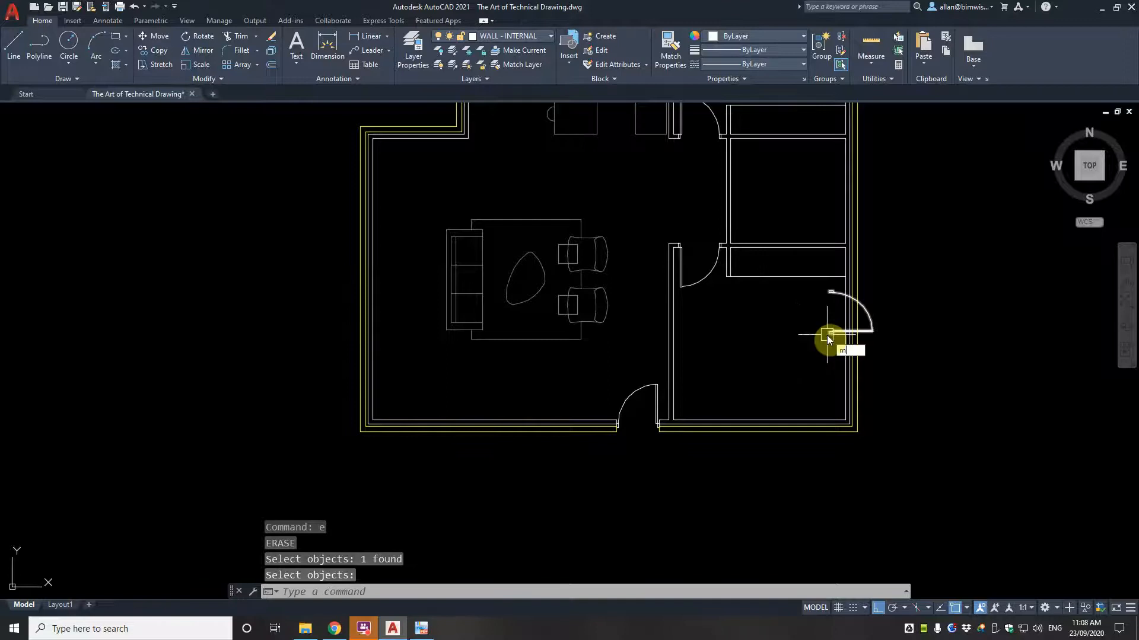
# - Move the mirrored spare door by its jamb corner into the middle room's hallway wall, at the lower end
pyautogui.press('Return')
pyautogui.click(828, 333)
pyautogui.scroll(6, 828, 336)
pyautogui.press('Return')
pyautogui.click(824, 312)
pyautogui.scroll(-8, 818, 314)
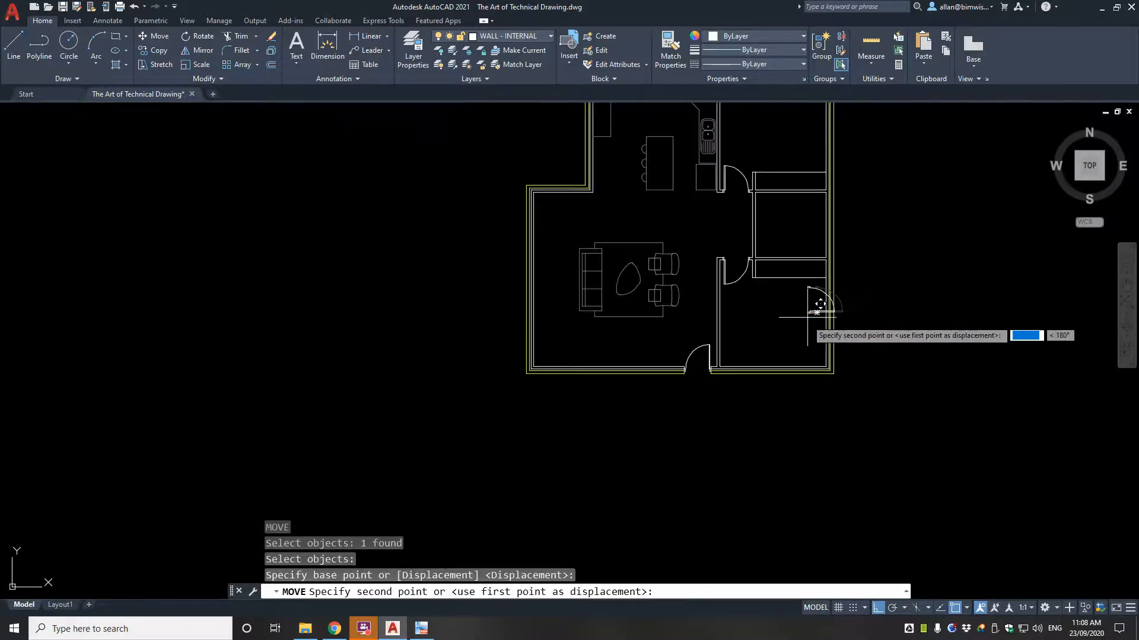
pyautogui.moveTo(808, 316); pyautogui.dragTo(830, 382, button='middle')
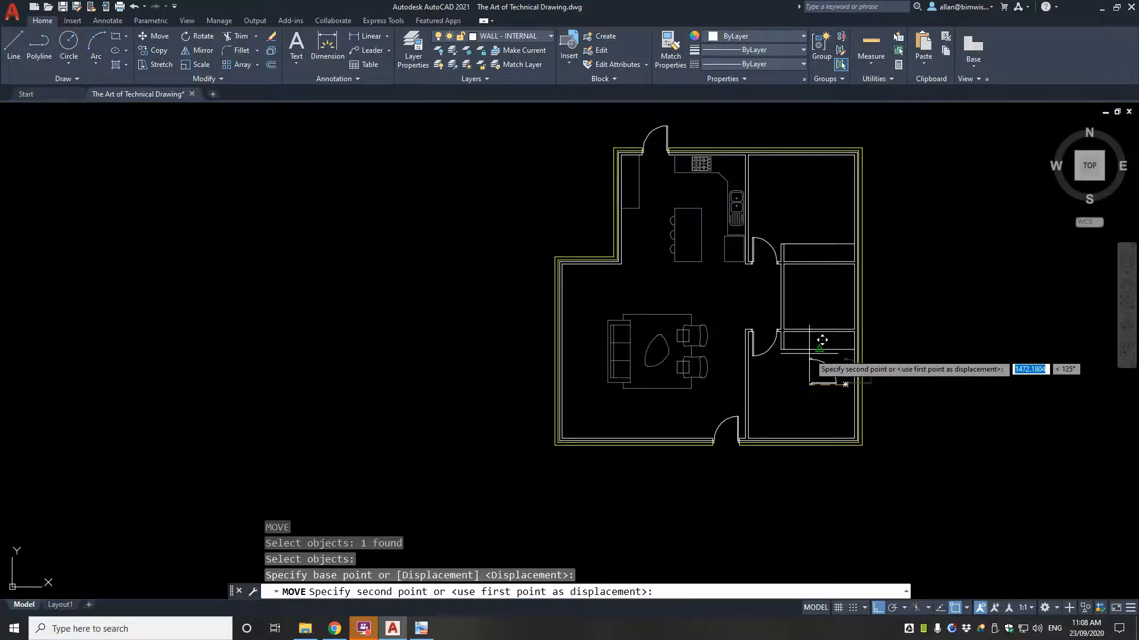
pyautogui.scroll(3, 822, 340)
pyautogui.click(773, 319)
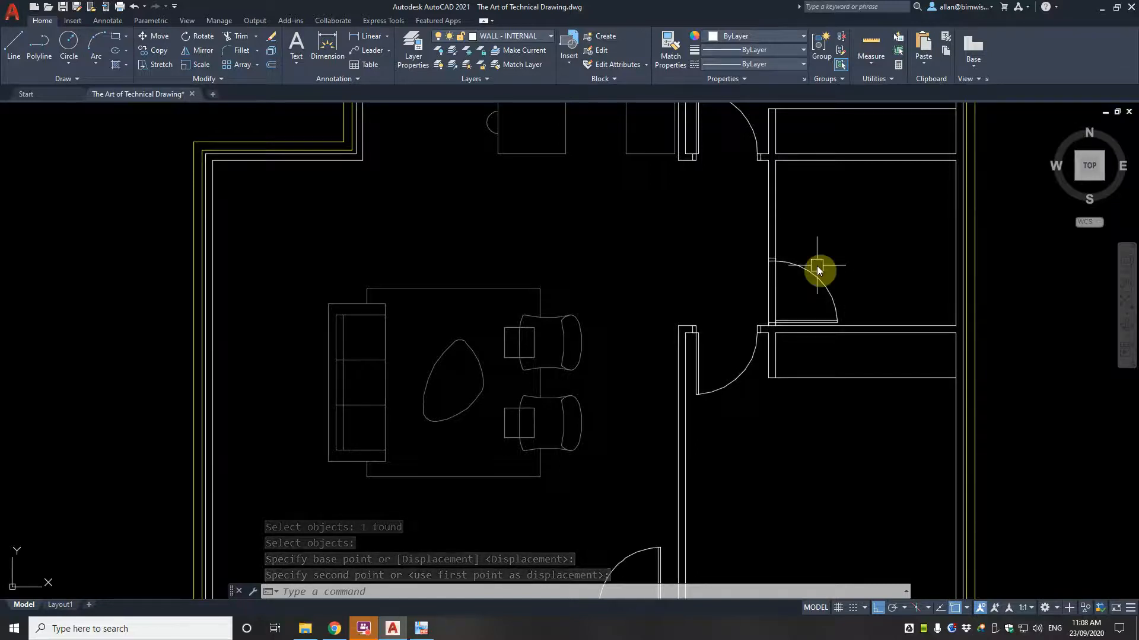
# - Review the System and User Preferences settings in the Options dialog and cancel it
pyautogui.write('optio')
pyautogui.press('Return')
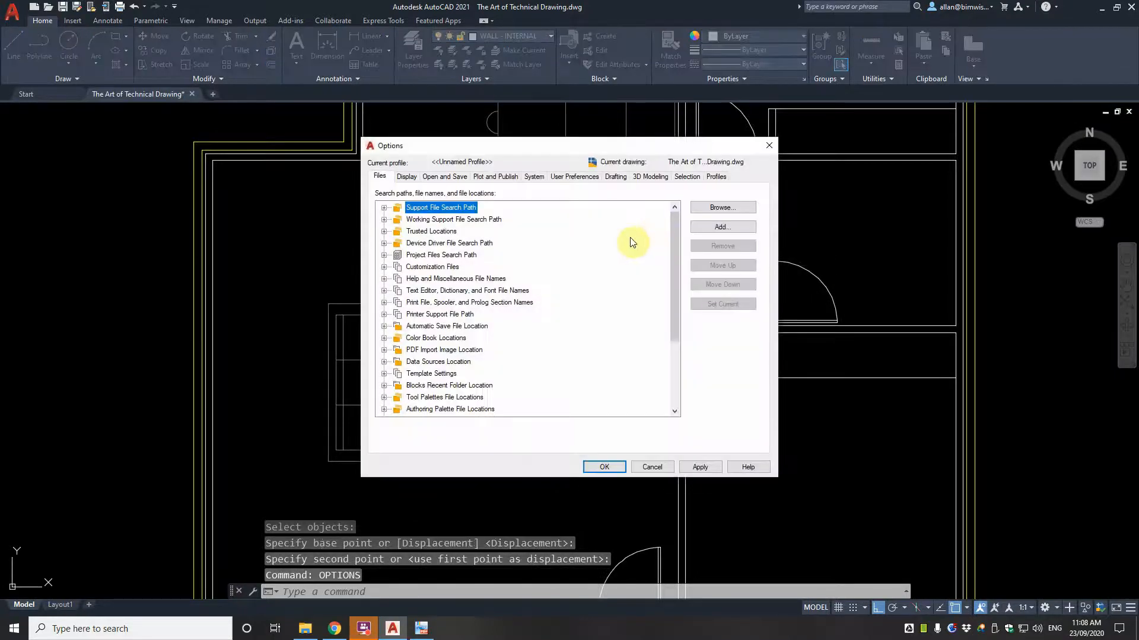
pyautogui.click(534, 177)
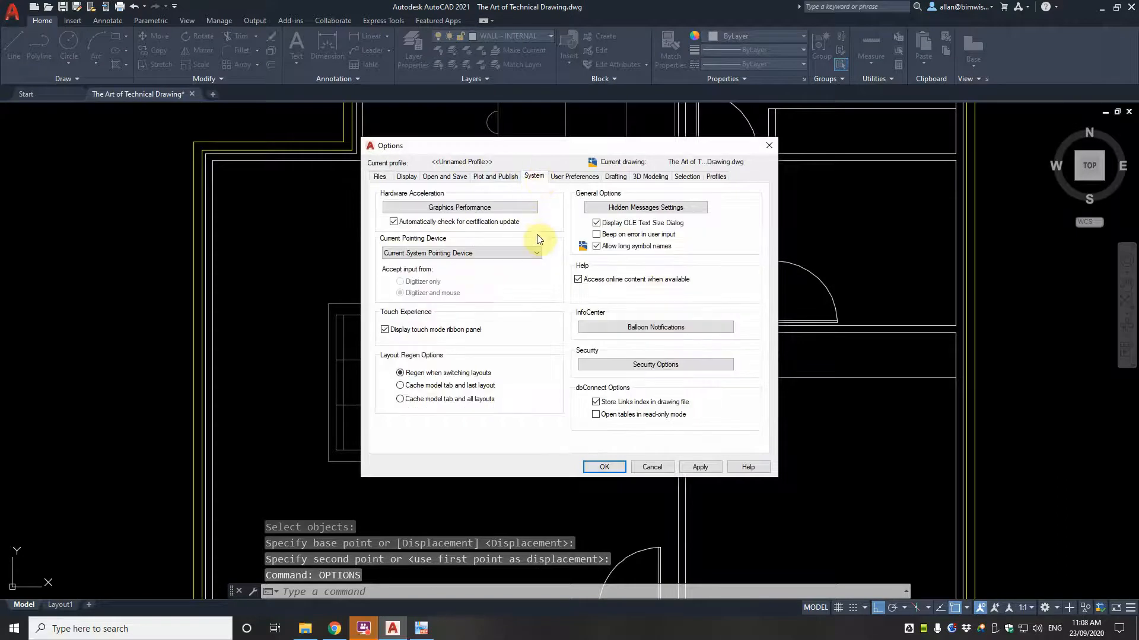
pyautogui.click(482, 250)
pyautogui.click(482, 251)
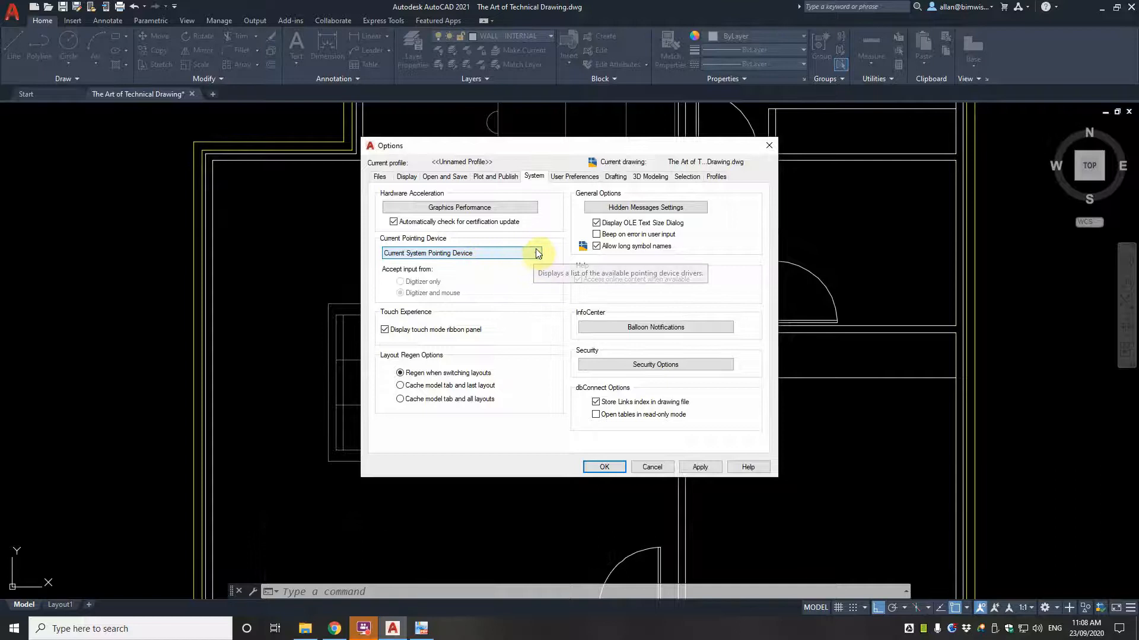
pyautogui.click(574, 177)
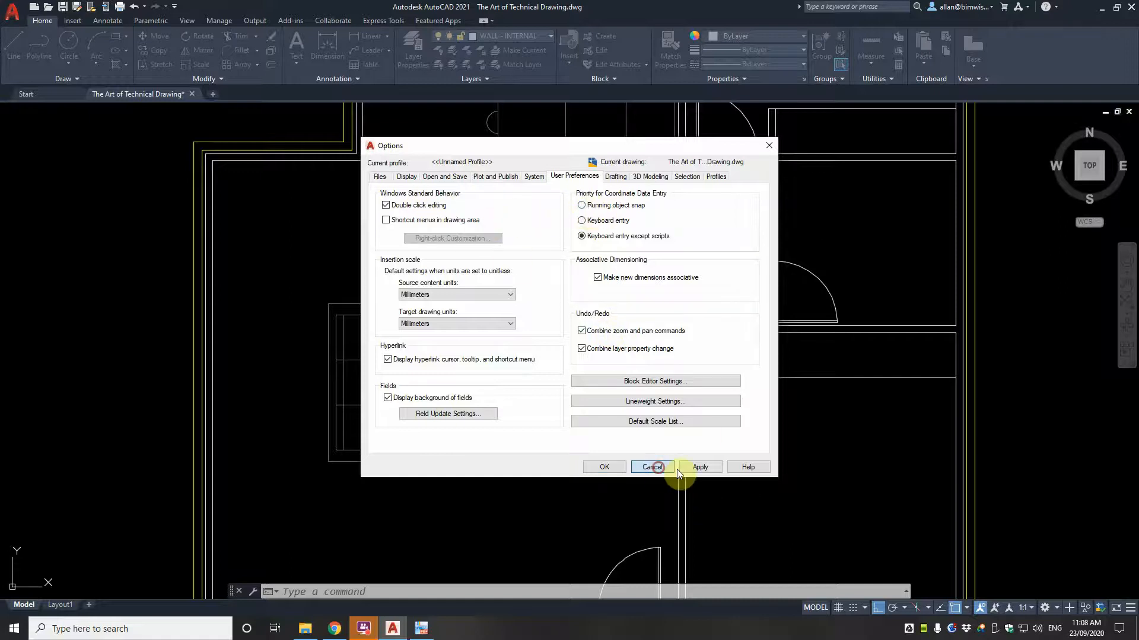
pyautogui.click(658, 467)
# - Move the middle room's door 100 mm up along the hallway wall, away from the lower corner
pyautogui.press('Return')
pyautogui.click(805, 274)
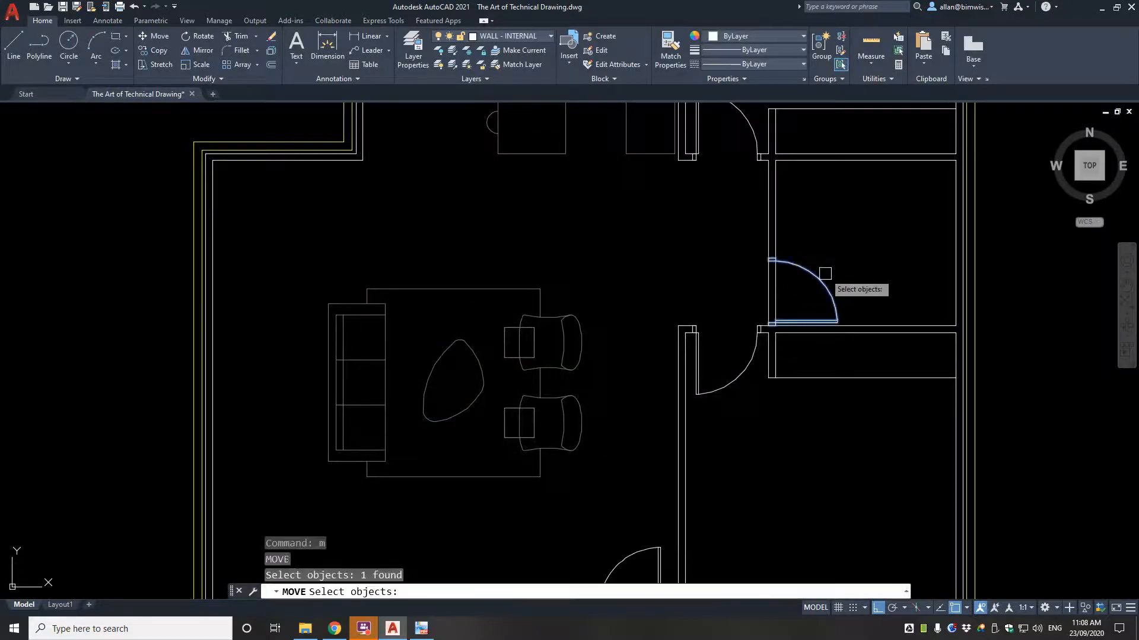
pyautogui.press('Return')
pyautogui.click(837, 248)
pyautogui.write('100')
pyautogui.press('Return')
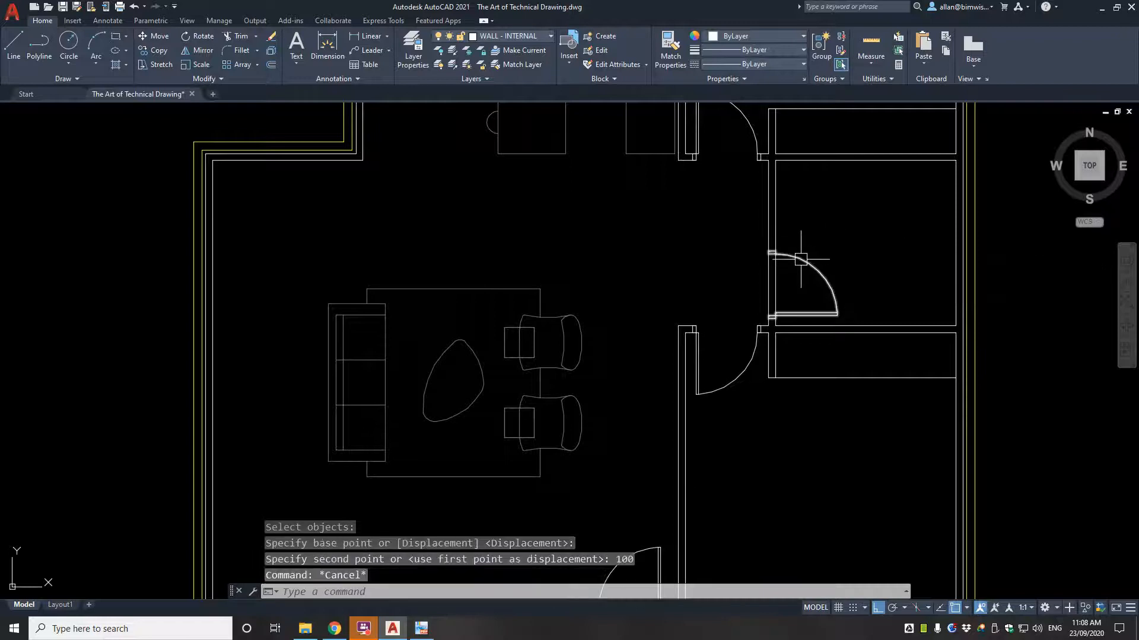
# - Trim both hallway wall lines between the jambs of the middle room's door to cut its opening
pyautogui.write('tr')
pyautogui.press('Return')
pyautogui.scroll(5, 768, 247)
pyautogui.click(768, 247)
pyautogui.scroll(-2, 768, 276)
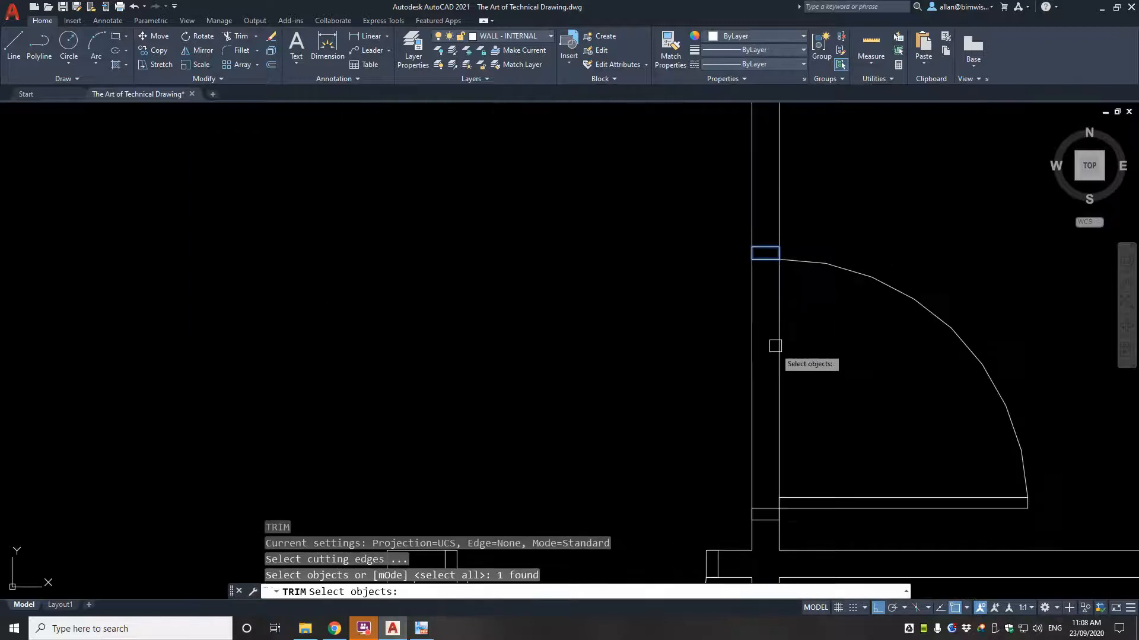
pyautogui.click(768, 509)
pyautogui.press('Return')
pyautogui.click(753, 458)
pyautogui.click(780, 430)
pyautogui.press('Return')
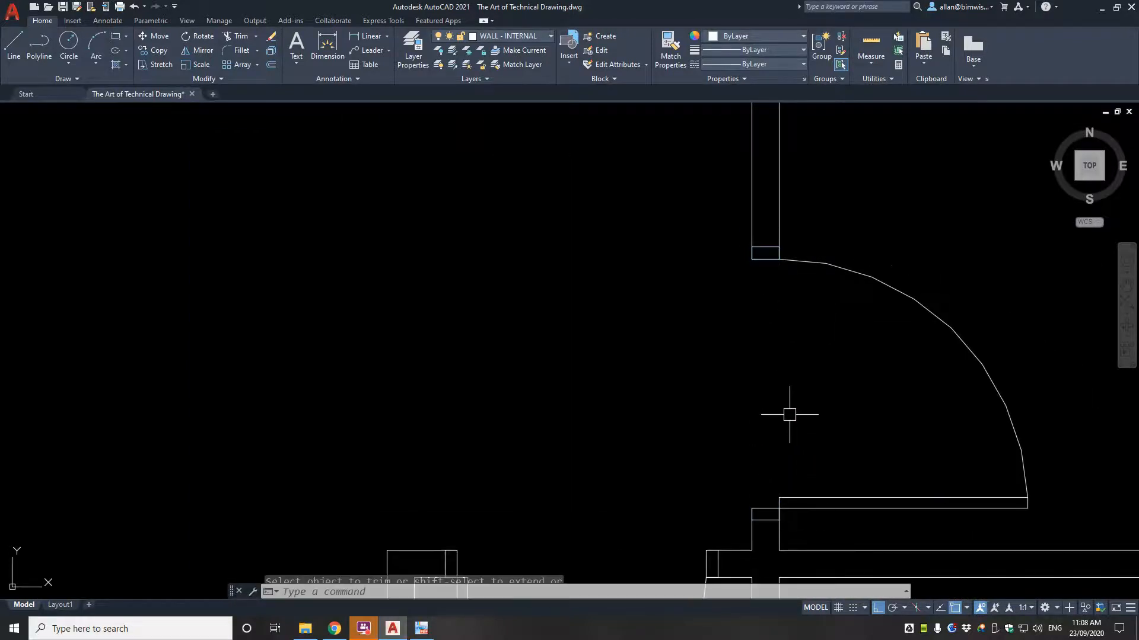
pyautogui.scroll(-6, 804, 393)
pyautogui.click(813, 375)
pyautogui.scroll(4, 813, 375)
pyautogui.scroll(-2, 810, 373)
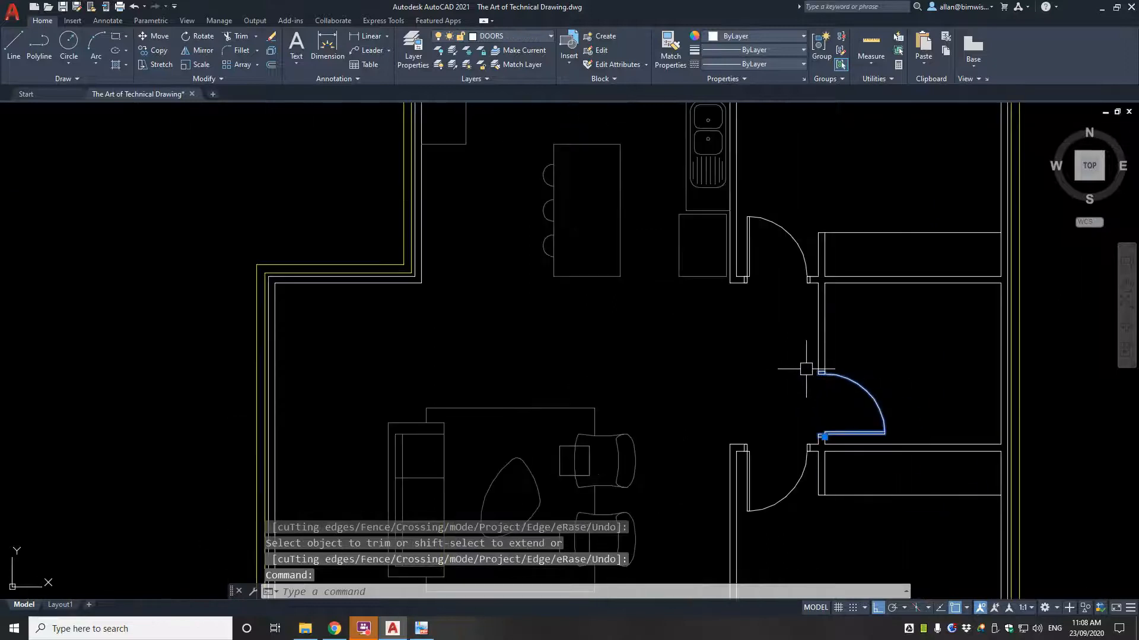
pyautogui.scroll(2, 821, 409)
pyautogui.scroll(-2, 839, 389)
pyautogui.scroll(-5, 848, 403)
pyautogui.press('Escape')
pyautogui.press('Escape')
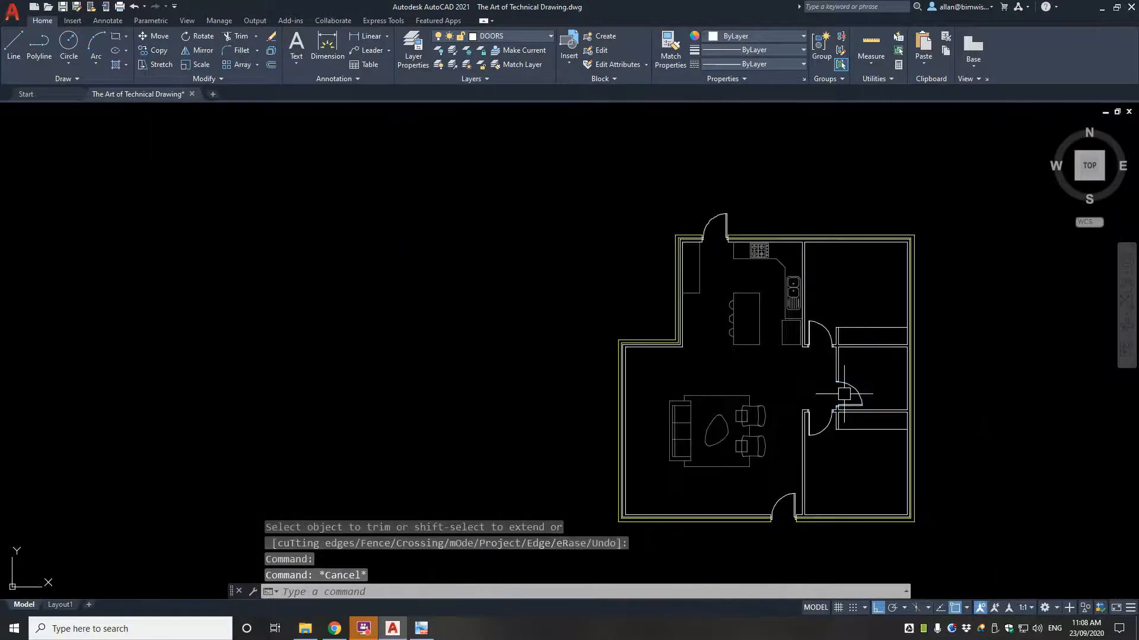
pyautogui.scroll(7, 850, 389)
pyautogui.scroll(-4, 850, 389)
pyautogui.scroll(1, 830, 403)
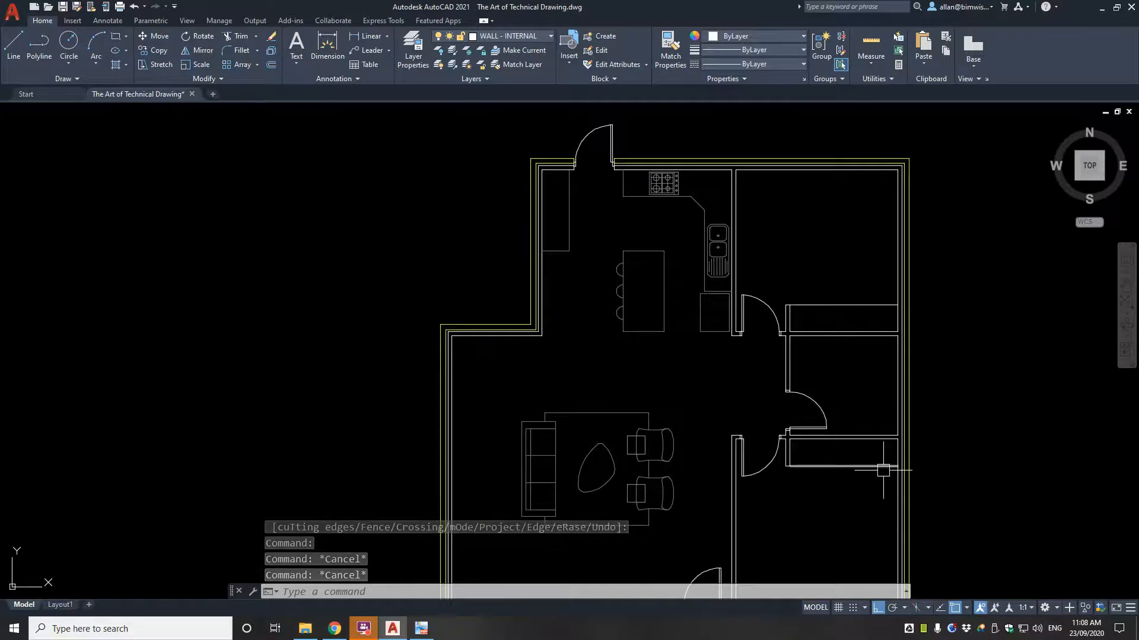
# - Insert the queen bed.dwg block from the Blocks folder into the lower-right room at scale 1 and rotation 0
pyautogui.moveTo(883, 470); pyautogui.dragTo(803, 351, button='middle')
pyautogui.click(305, 629)
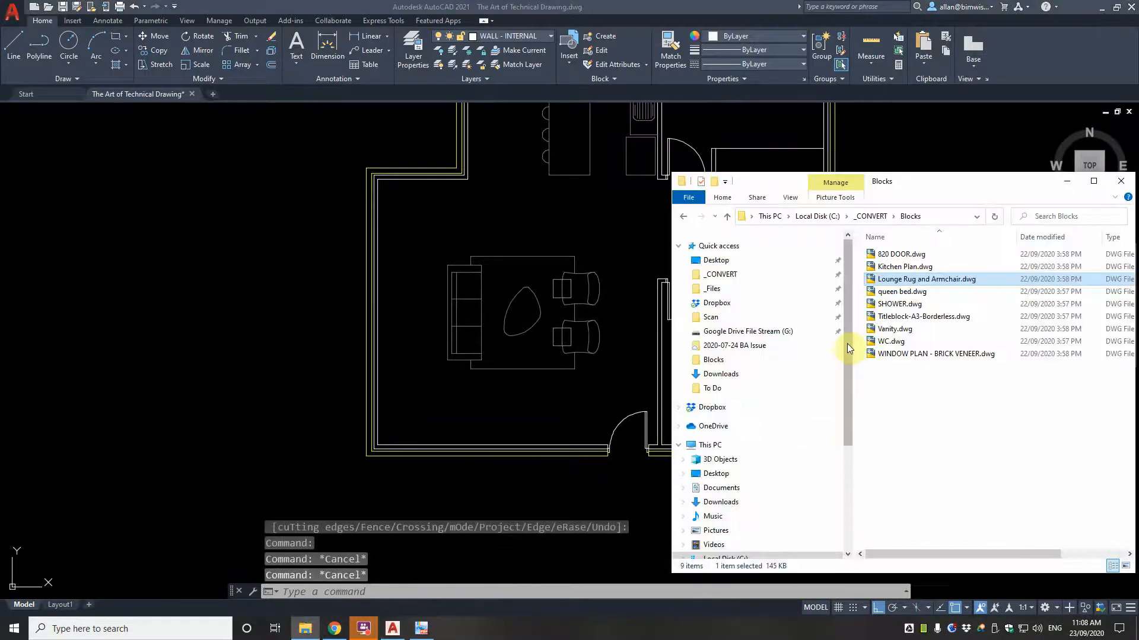
pyautogui.moveTo(893, 293); pyautogui.dragTo(893, 296)
pyautogui.moveTo(584, 298); pyautogui.dragTo(596, 322)
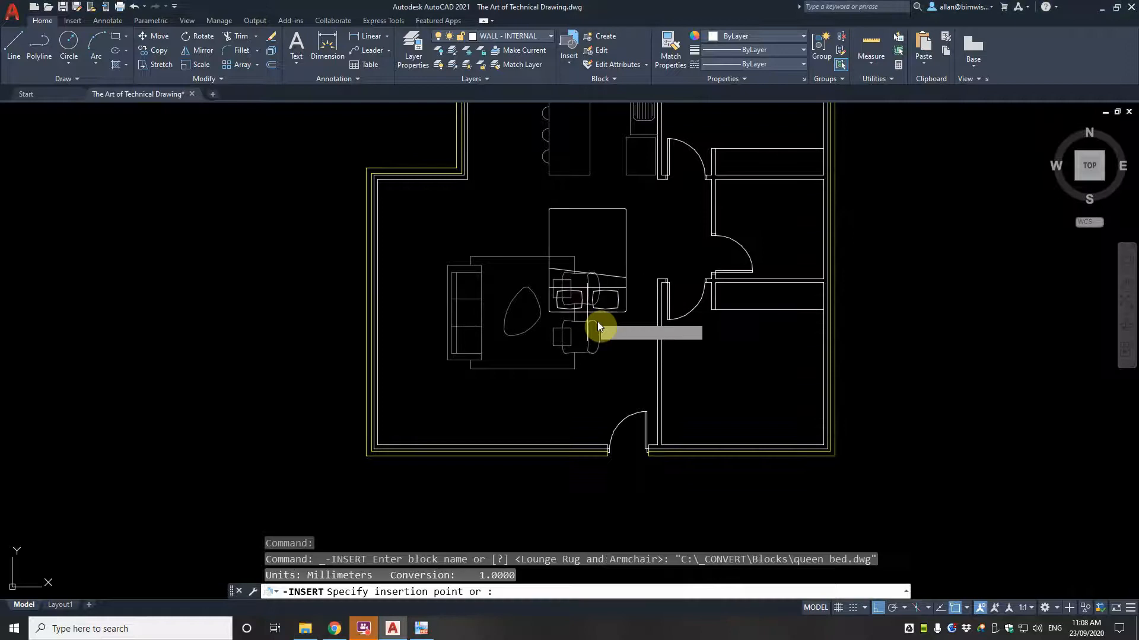
pyautogui.press('Return')
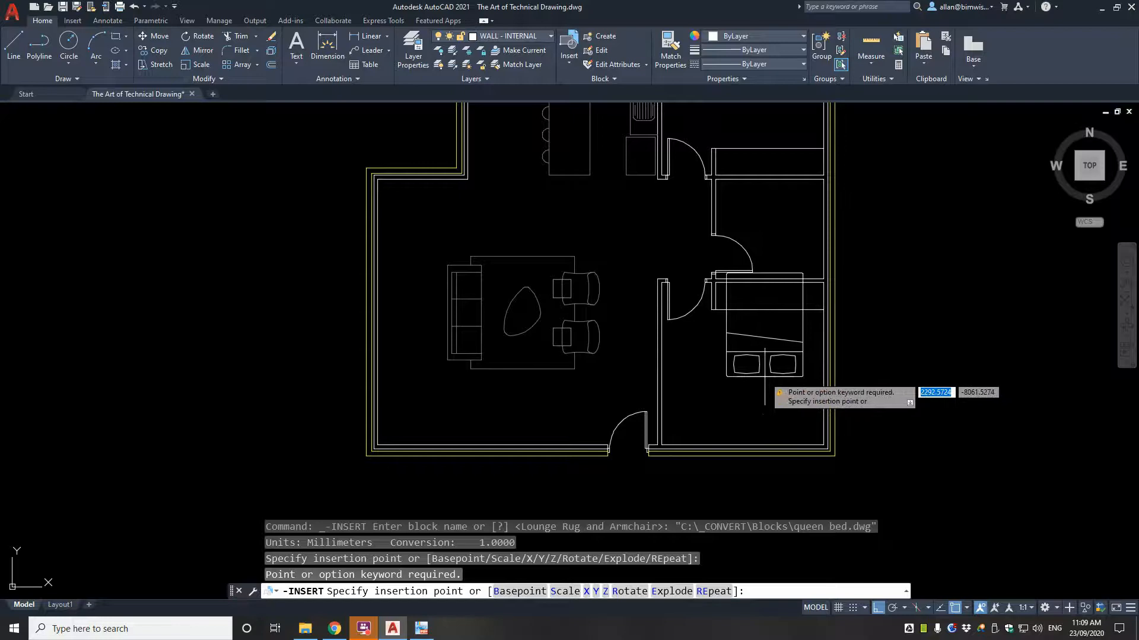
pyautogui.press('Return')
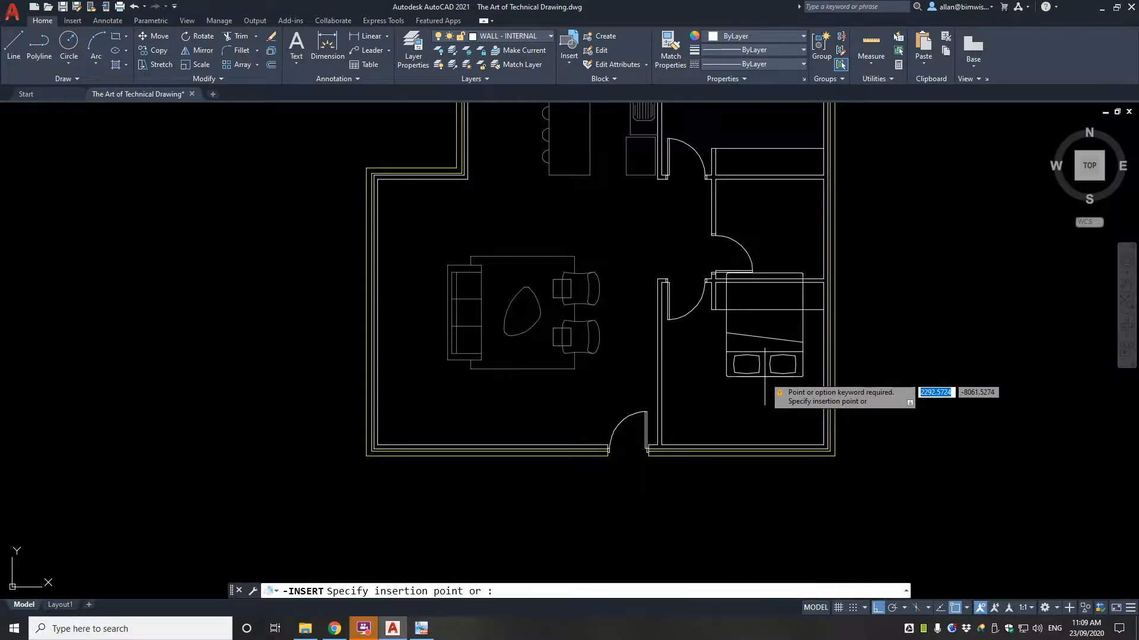
pyautogui.press('Return')
pyautogui.press('Return')
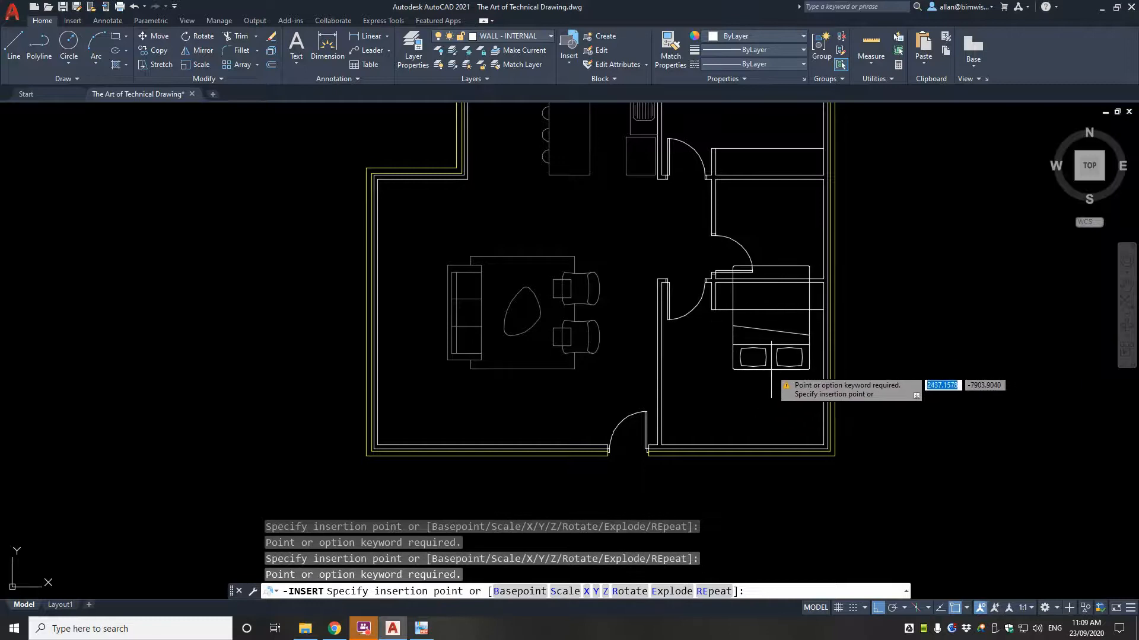
pyautogui.click(835, 455)
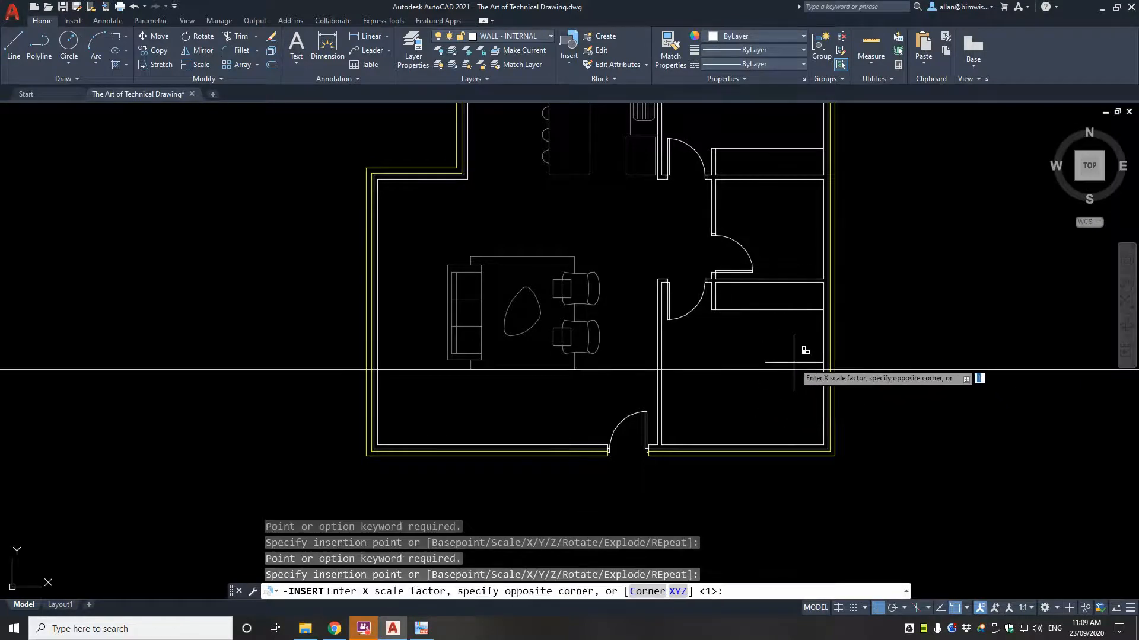
pyautogui.press('Return')
pyautogui.press('Return')
pyautogui.press('Return')
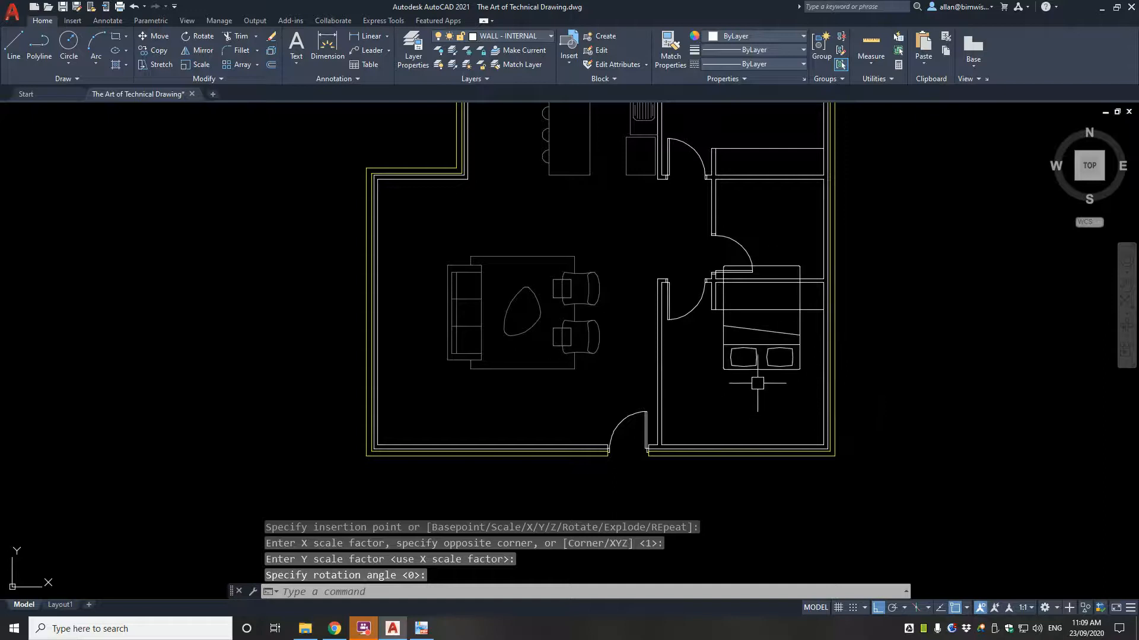
# - Rotate the queen bed 90 degrees counterclockwise about the midpoint of its head end
pyautogui.write('r')
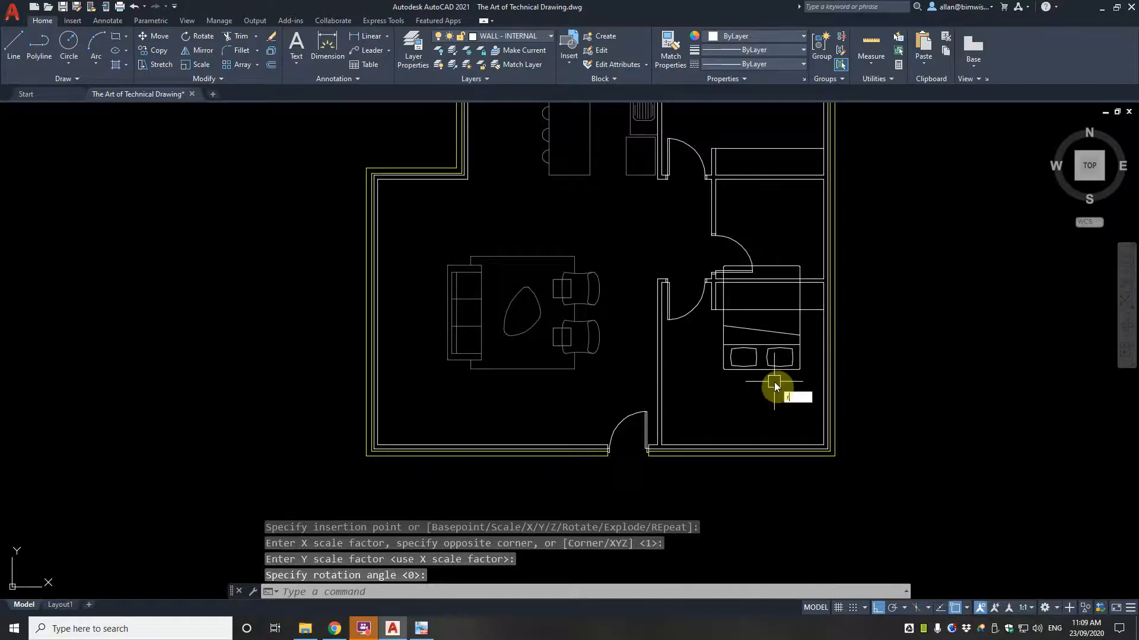
pyautogui.write('o')
pyautogui.press('Return')
pyautogui.click(765, 374)
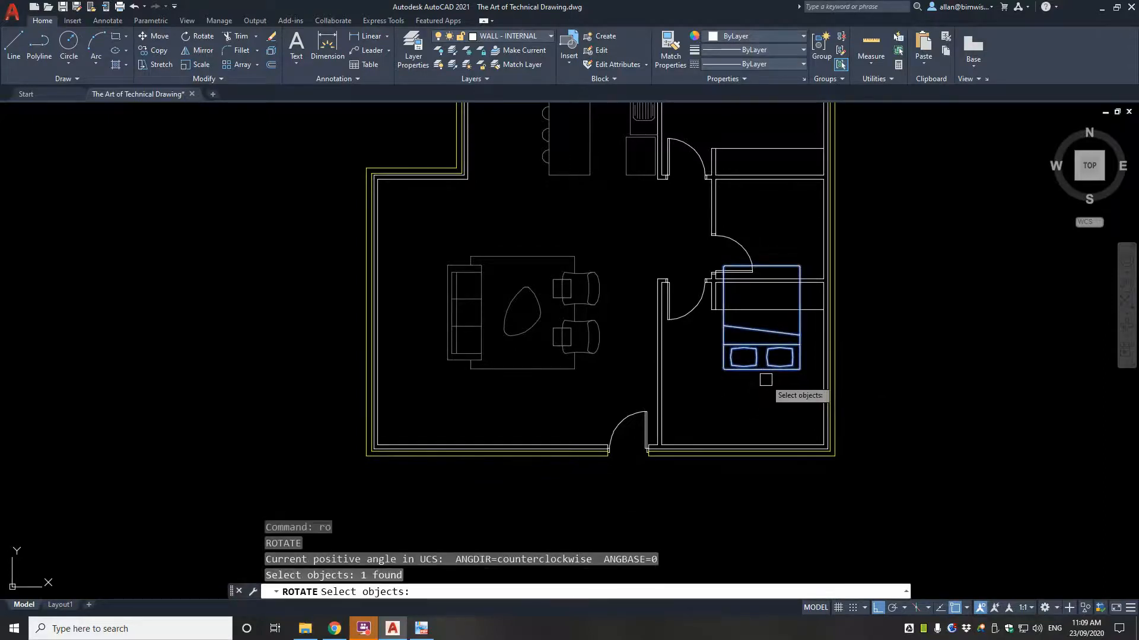
pyautogui.press('Return')
pyautogui.click(762, 370)
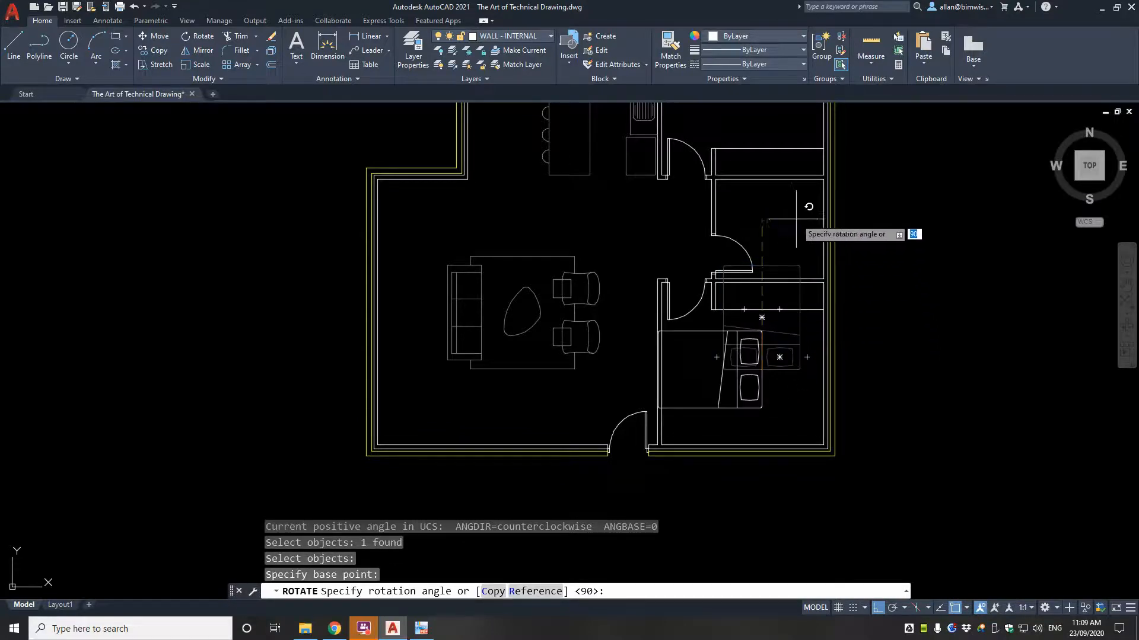
pyautogui.write('90')
pyautogui.press('Return')
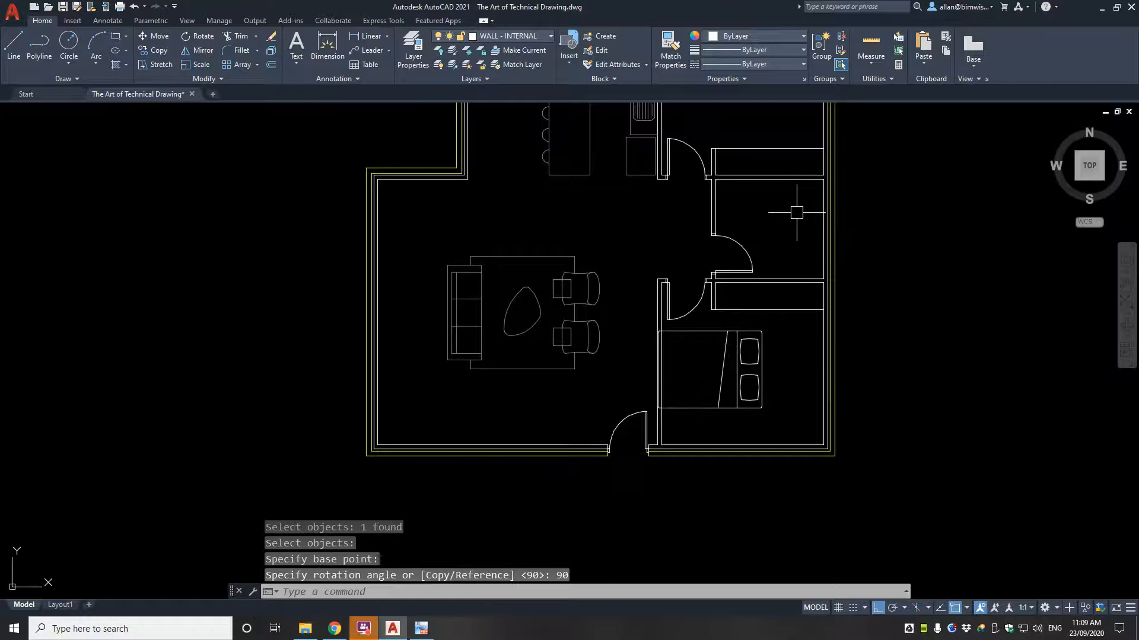
# - Move the bed by its head-end midpoint onto the room's east wall, centred midway between the wardrobe and the south wall
pyautogui.write('m')
pyautogui.press('Return')
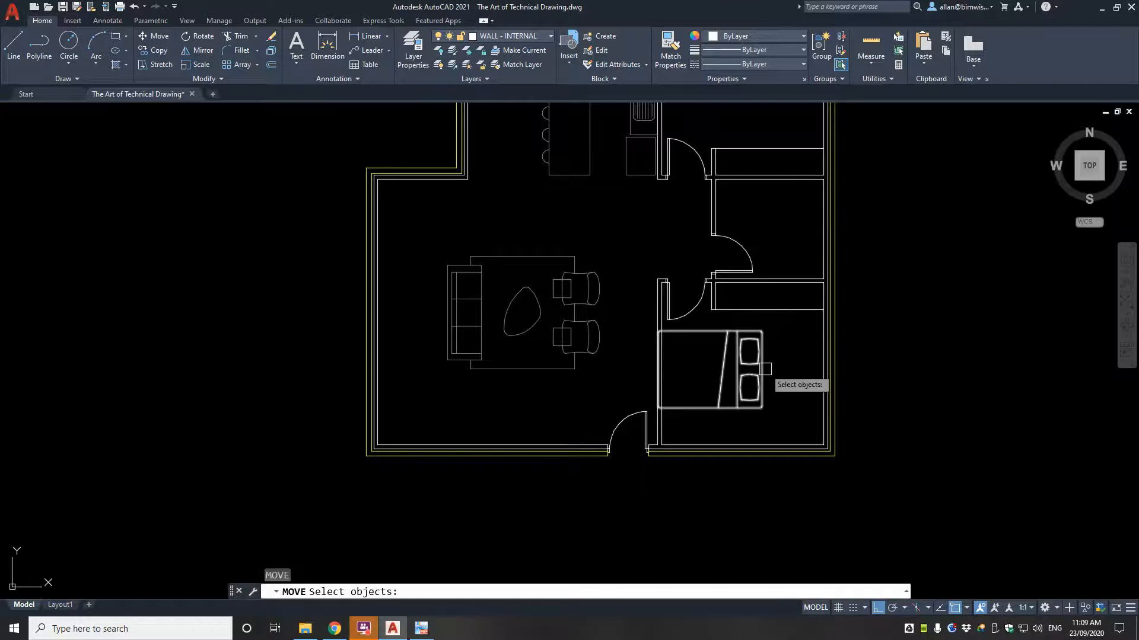
pyautogui.click(761, 379)
pyautogui.press('Return')
pyautogui.click(762, 370)
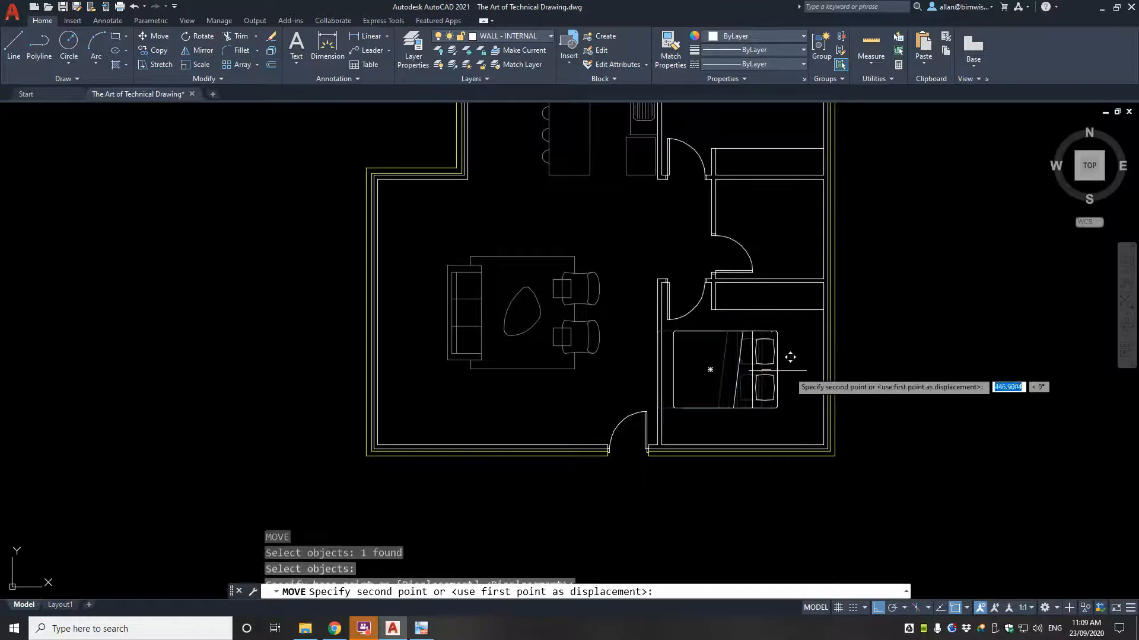
pyautogui.keyDown('shift'); pyautogui.rightClick(833, 359); pyautogui.keyUp('shift')
pyautogui.click(887, 110)
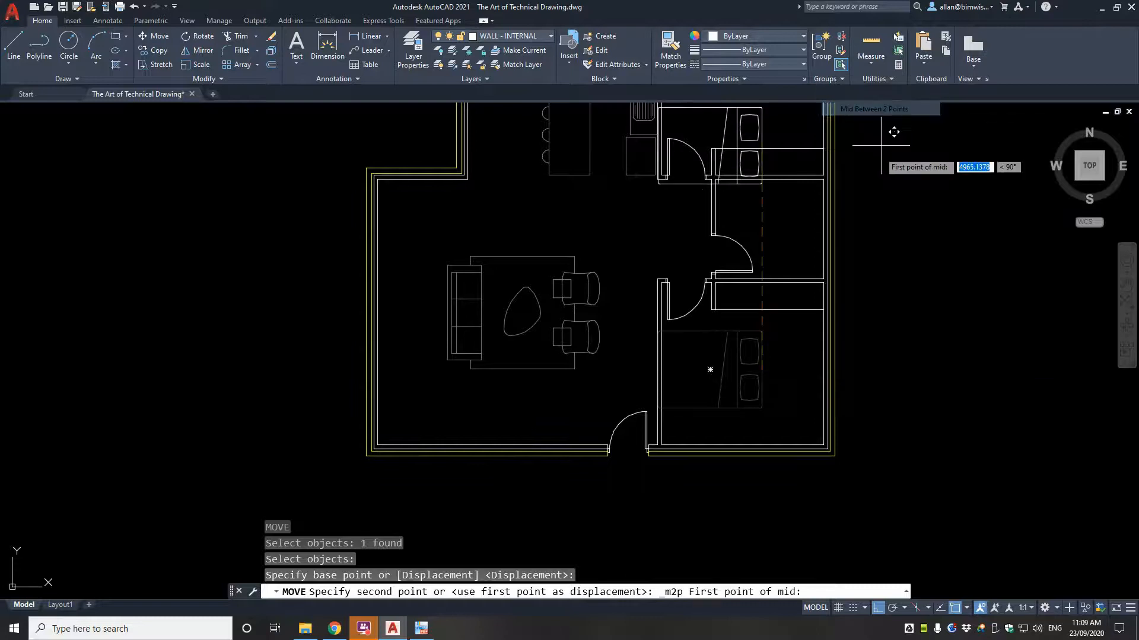
pyautogui.click(821, 320)
pyautogui.click(819, 437)
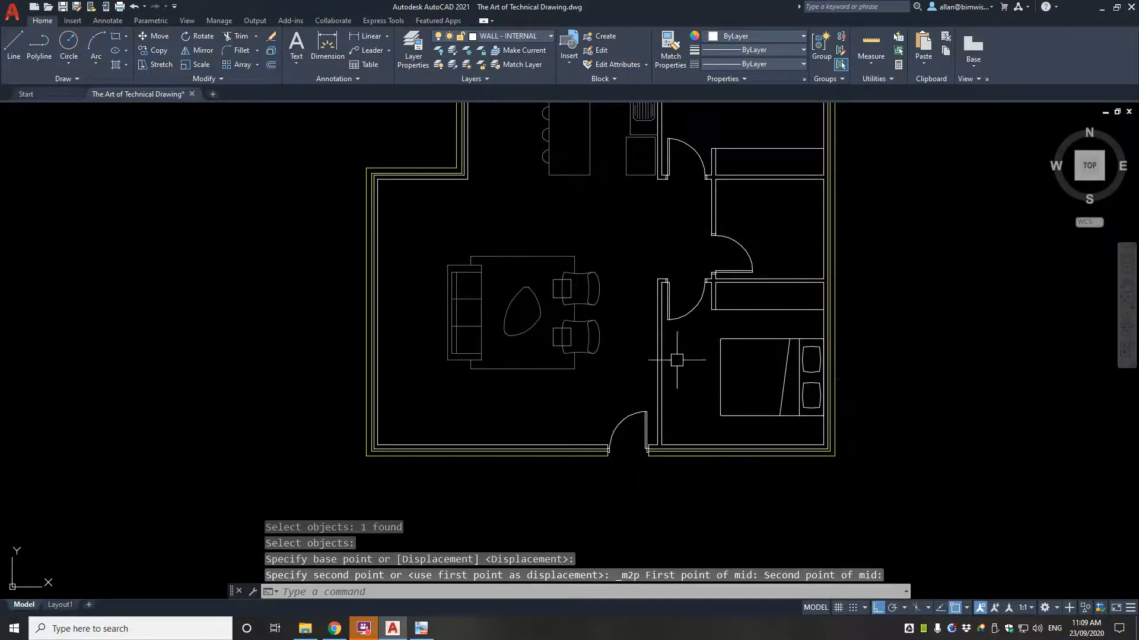
# - Match the bed's properties to the lounge furniture block so it takes the FURNITURE layer
pyautogui.click(578, 319)
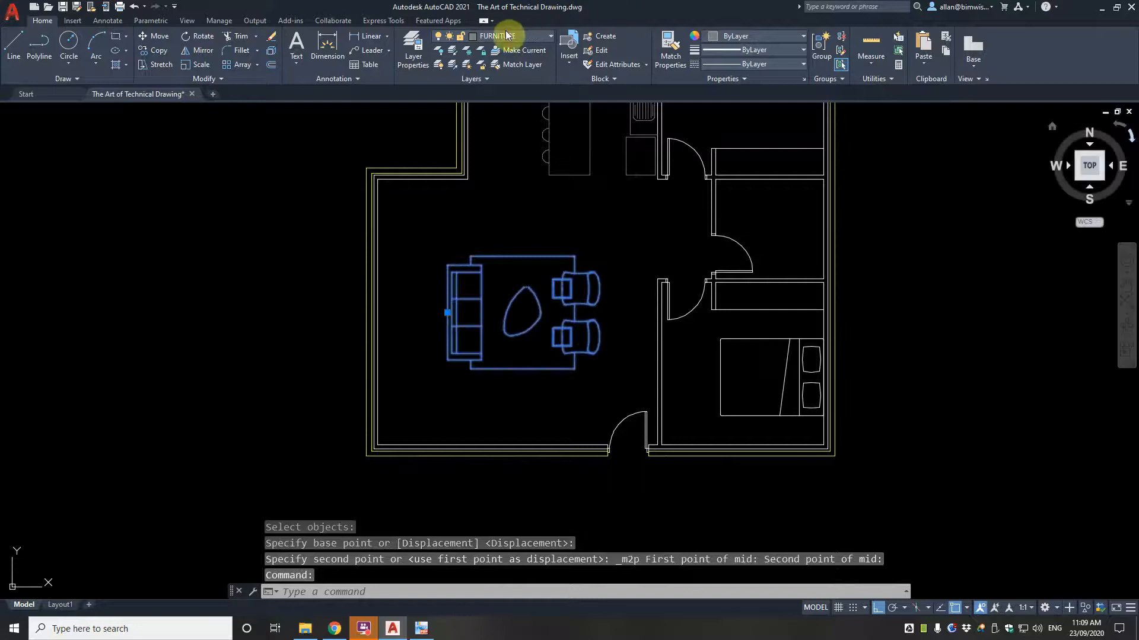
pyautogui.press('Escape')
pyautogui.press('Escape')
pyautogui.write('a')
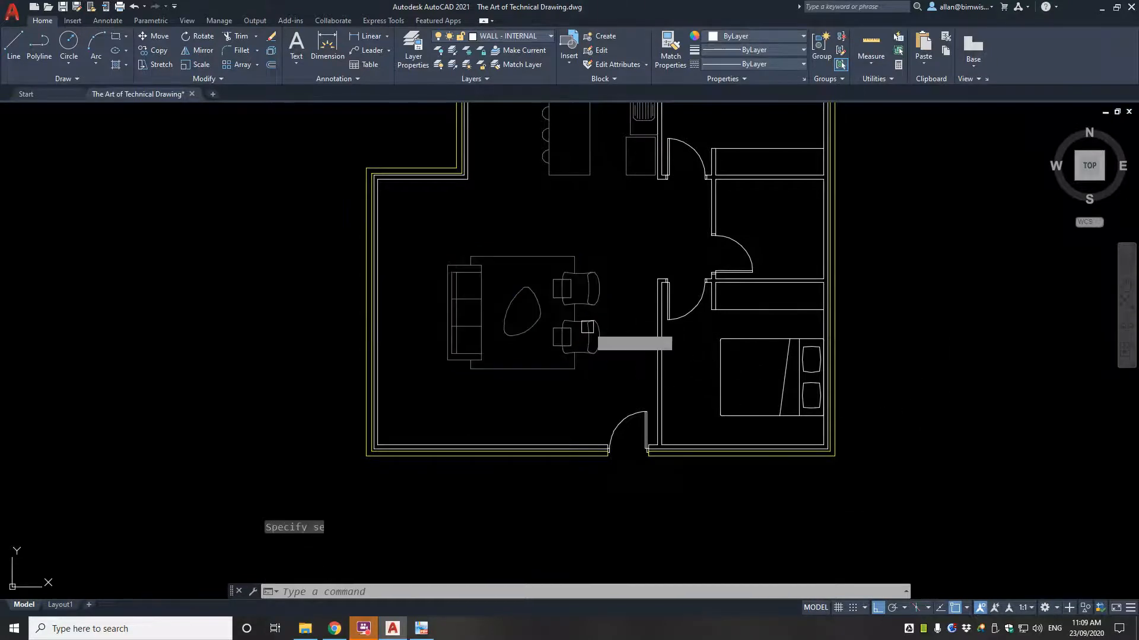
pyautogui.press('Return')
pyautogui.click(584, 335)
pyautogui.click(793, 356)
pyautogui.press('Escape')
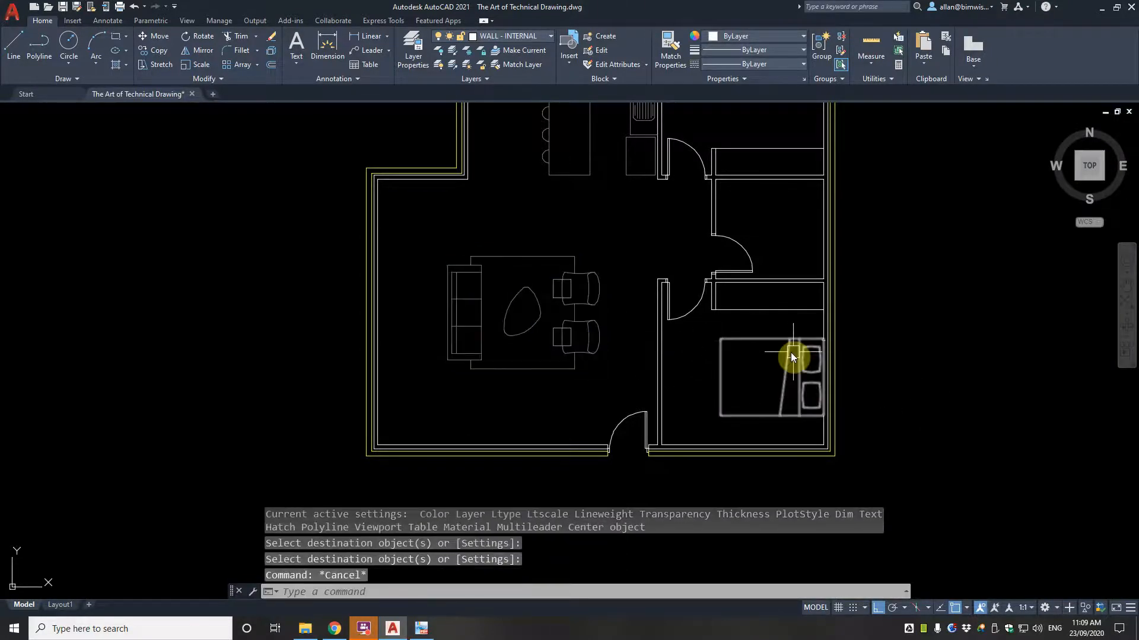
pyautogui.press('Escape')
# - Mirror the bed into the upper-right room about a horizontal line through the middle room's centre, keeping the source bed
pyautogui.write('mi')
pyautogui.press('Return')
pyautogui.click(795, 375)
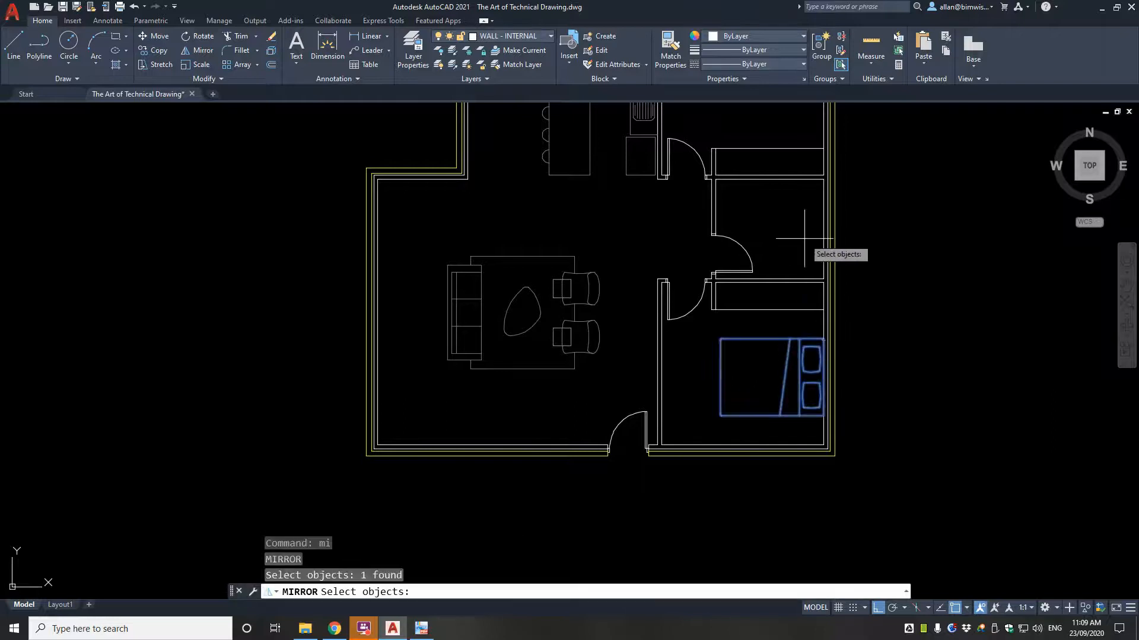
pyautogui.press('Return')
pyautogui.click(818, 229)
pyautogui.click(660, 216)
pyautogui.press('Return')
# - Insert the SHOWER.dwg block from the Blocks folder into the middle room, above the door, at scale 1 and rotation 0
pyautogui.scroll(-5, 742, 273)
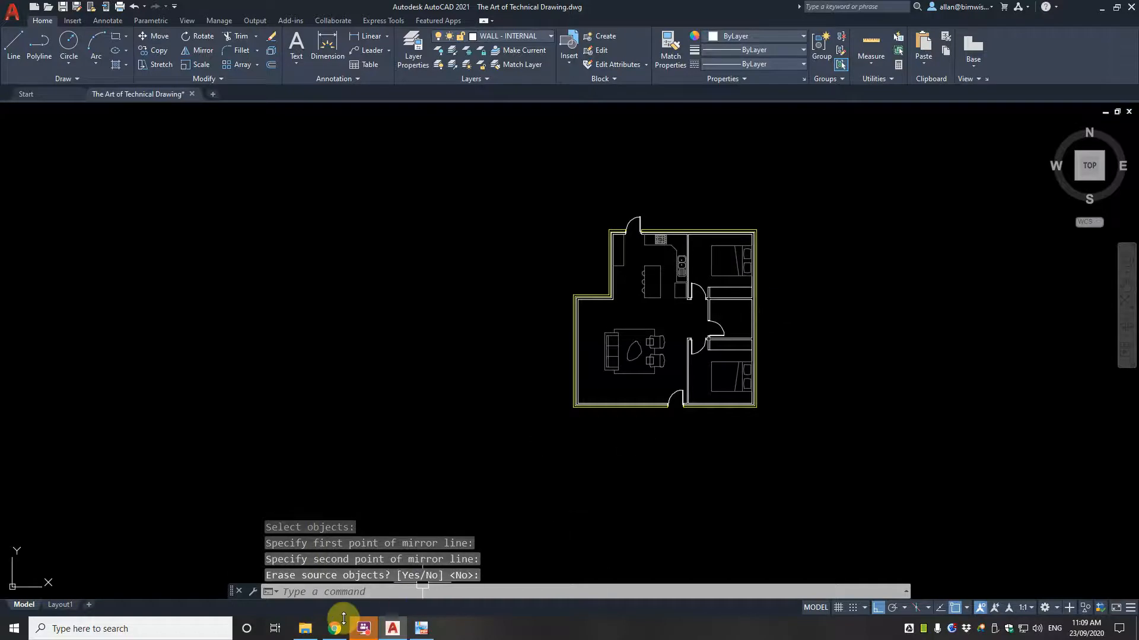
pyautogui.click(305, 628)
pyautogui.click(899, 303)
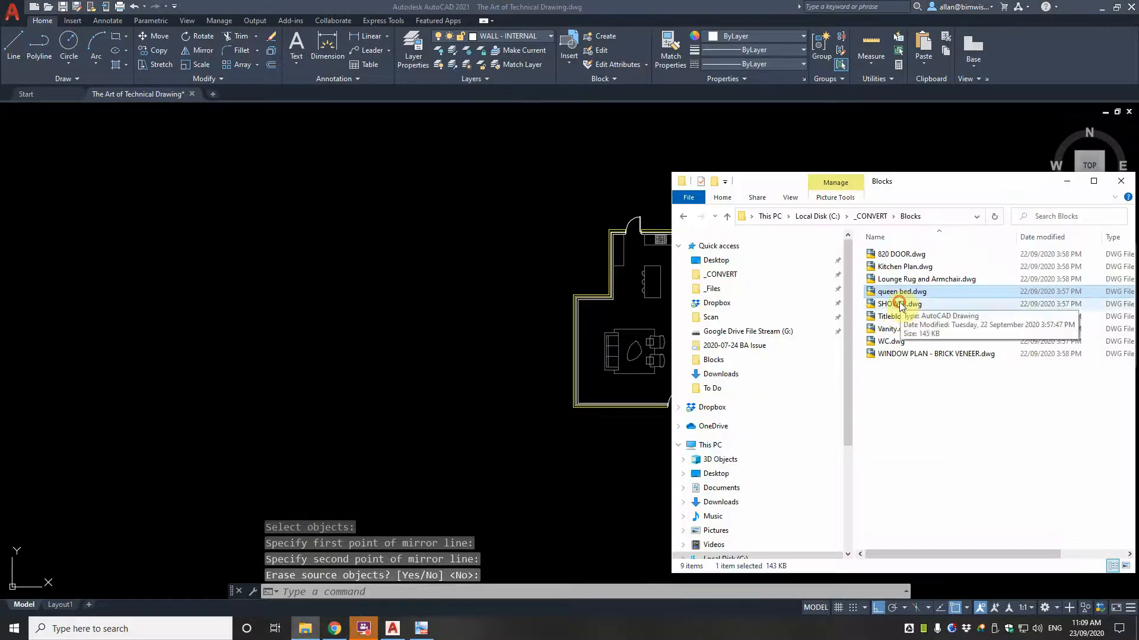
pyautogui.moveTo(596, 314); pyautogui.dragTo(698, 331)
pyautogui.scroll(5, 712, 326)
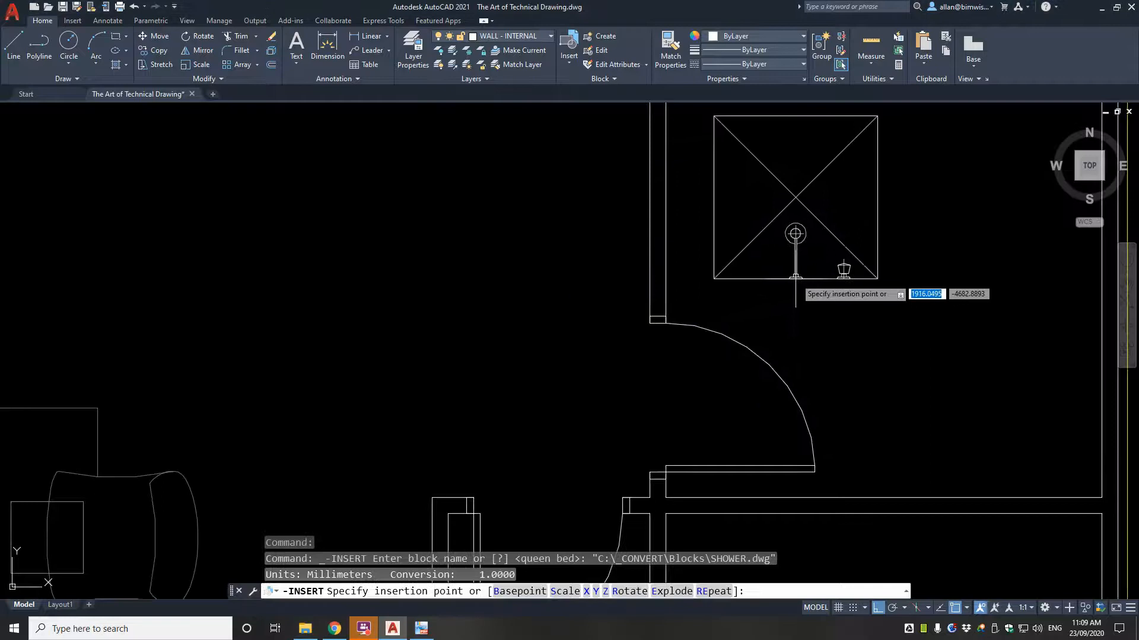
pyautogui.click(814, 277)
pyautogui.press('Return')
pyautogui.press('Return')
# - Put the inserted shower block on the FIXTURES layer
pyautogui.scroll(-7, 868, 293)
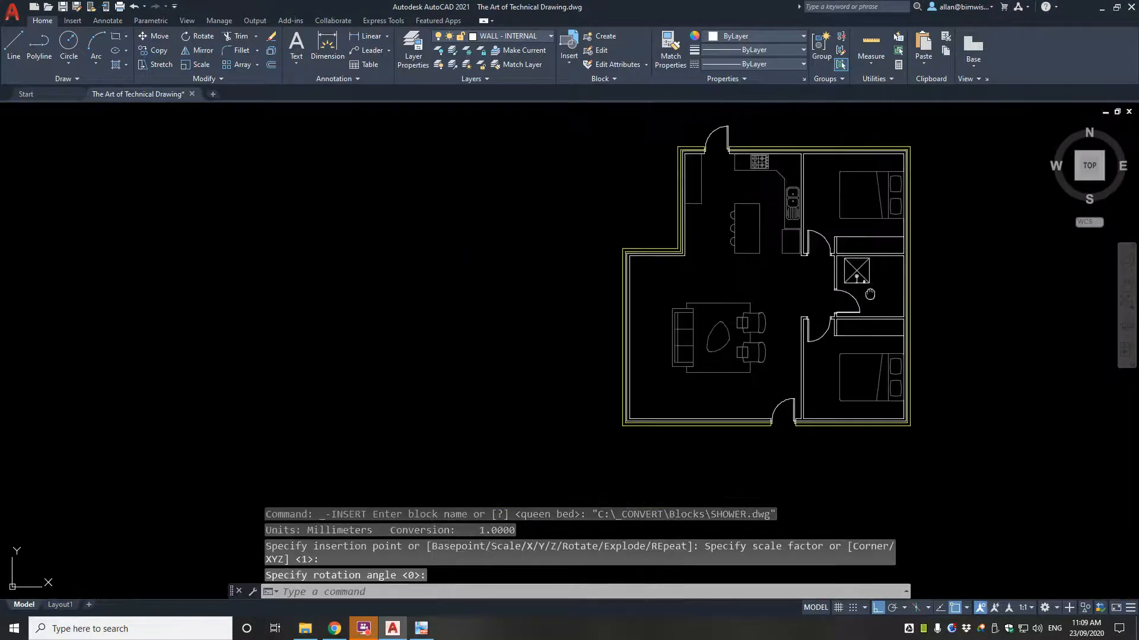
pyautogui.scroll(2, 870, 295)
pyautogui.moveTo(869, 294); pyautogui.dragTo(820, 332, button='middle')
pyautogui.click(807, 307)
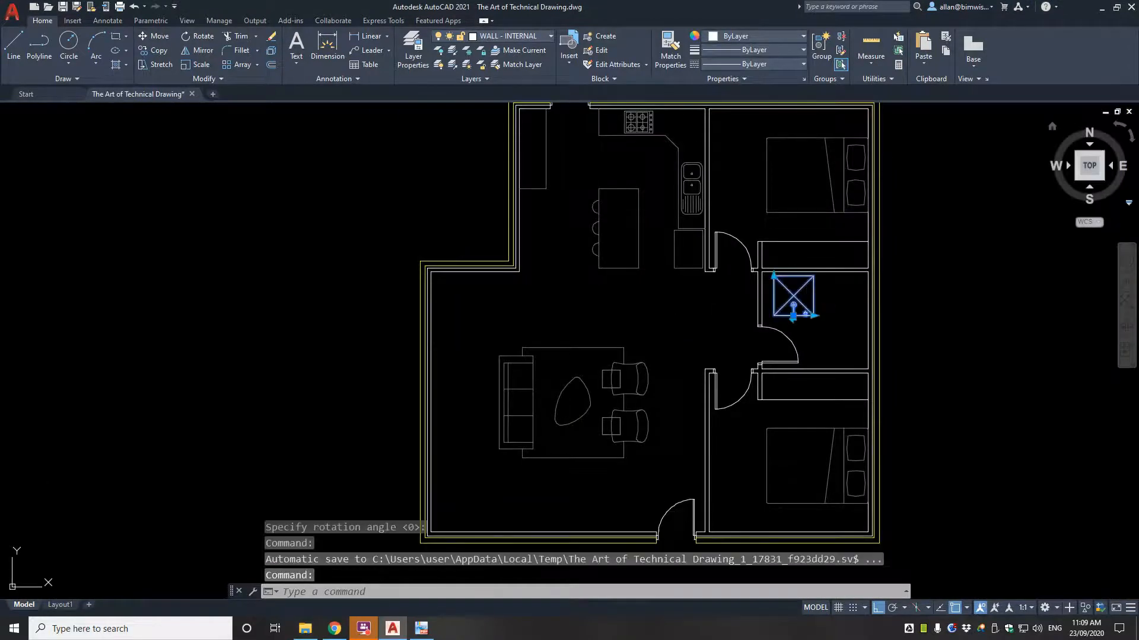
pyautogui.click(522, 36)
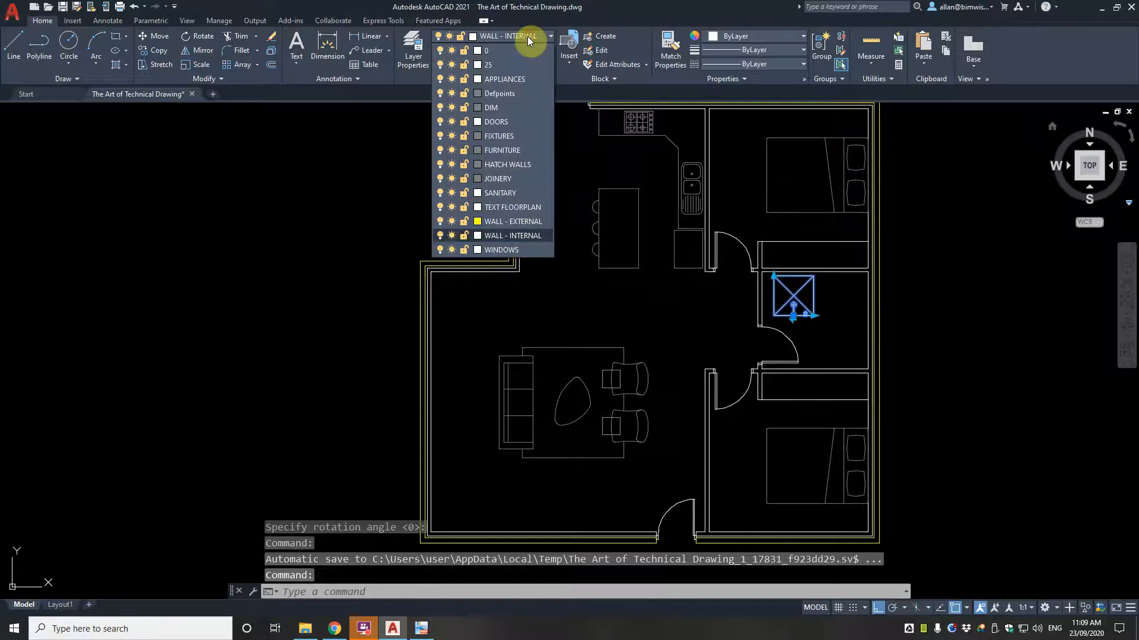
pyautogui.click(512, 136)
pyautogui.scroll(6, 825, 304)
pyautogui.scroll(-6, 838, 271)
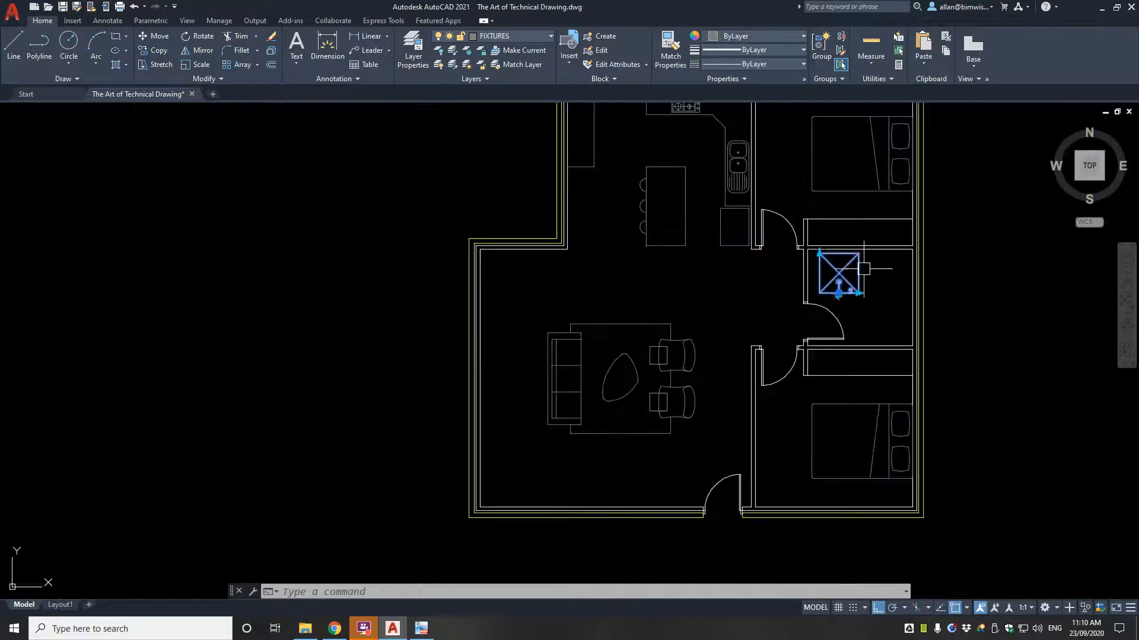
pyautogui.press('Escape')
pyautogui.press('Escape')
pyautogui.scroll(3, 862, 274)
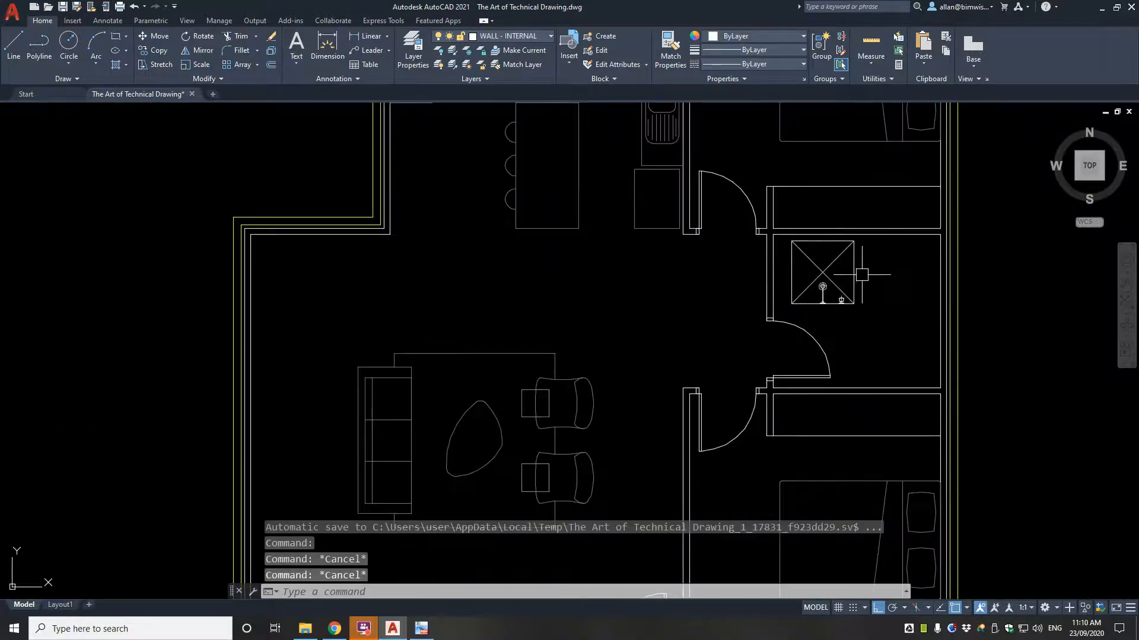
# - Check the bathroom layout in the reference PDF floor plan, and rotate the shower block to 270° so its fittings are on the west side
pyautogui.click(421, 627)
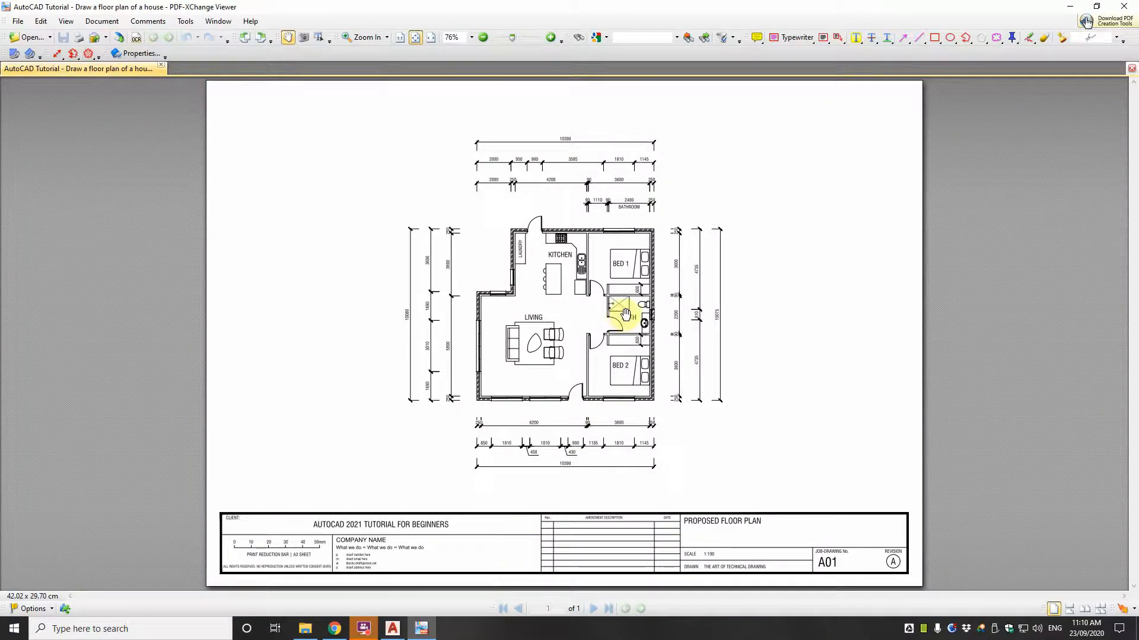
pyautogui.click(551, 37)
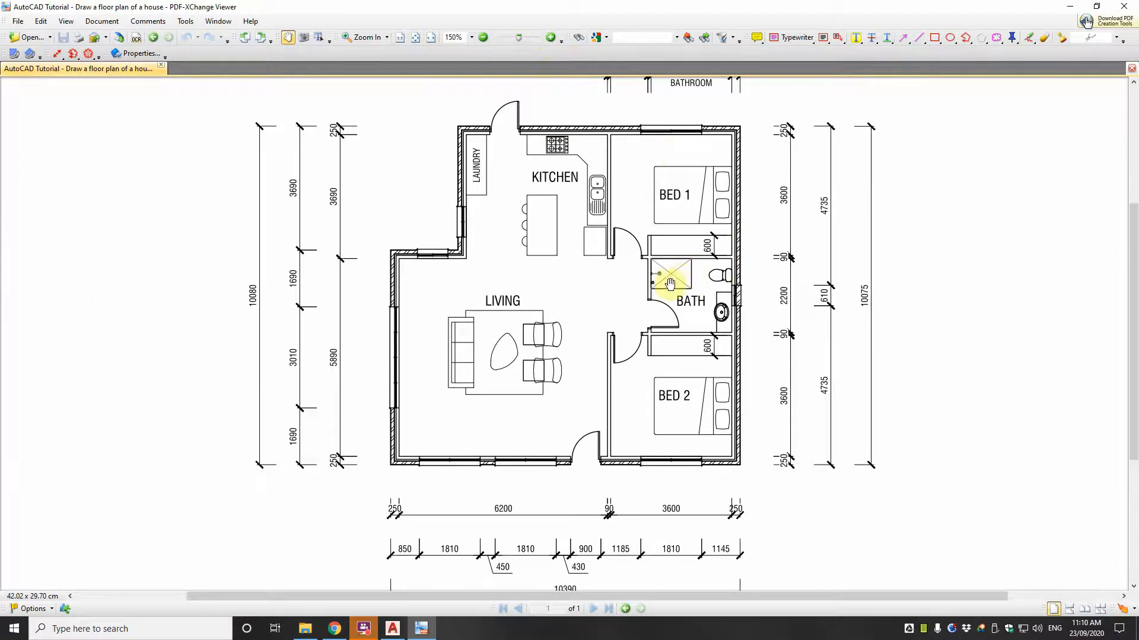
pyautogui.click(1070, 6)
pyautogui.write('ro')
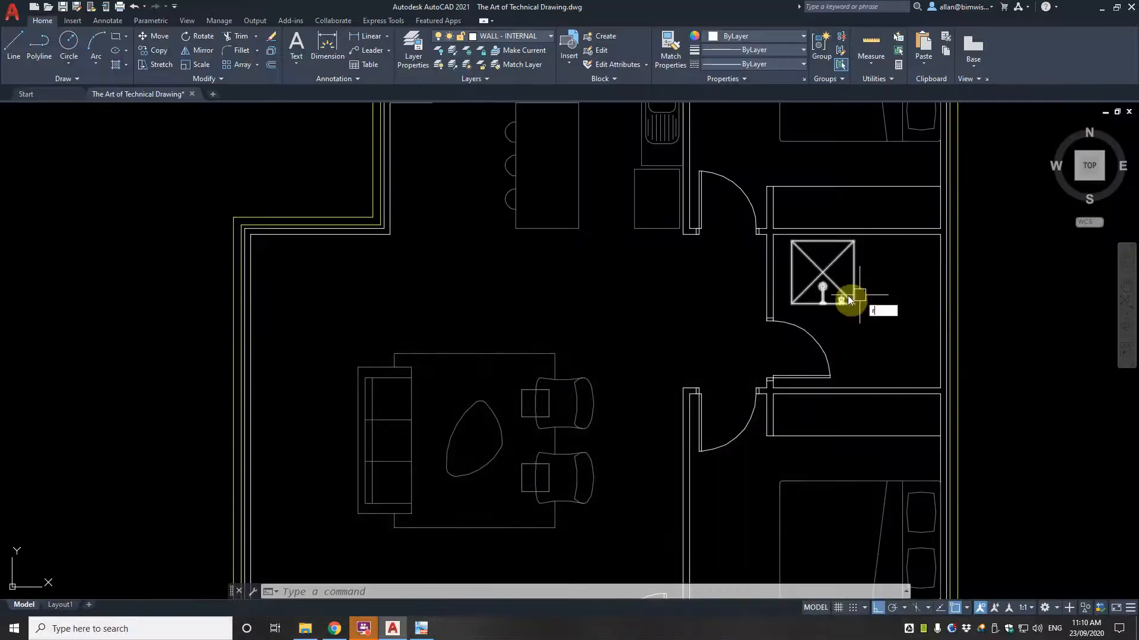
pyautogui.press('space')
pyautogui.click(837, 288)
pyautogui.press('space')
pyautogui.click(854, 282)
pyautogui.click(869, 315)
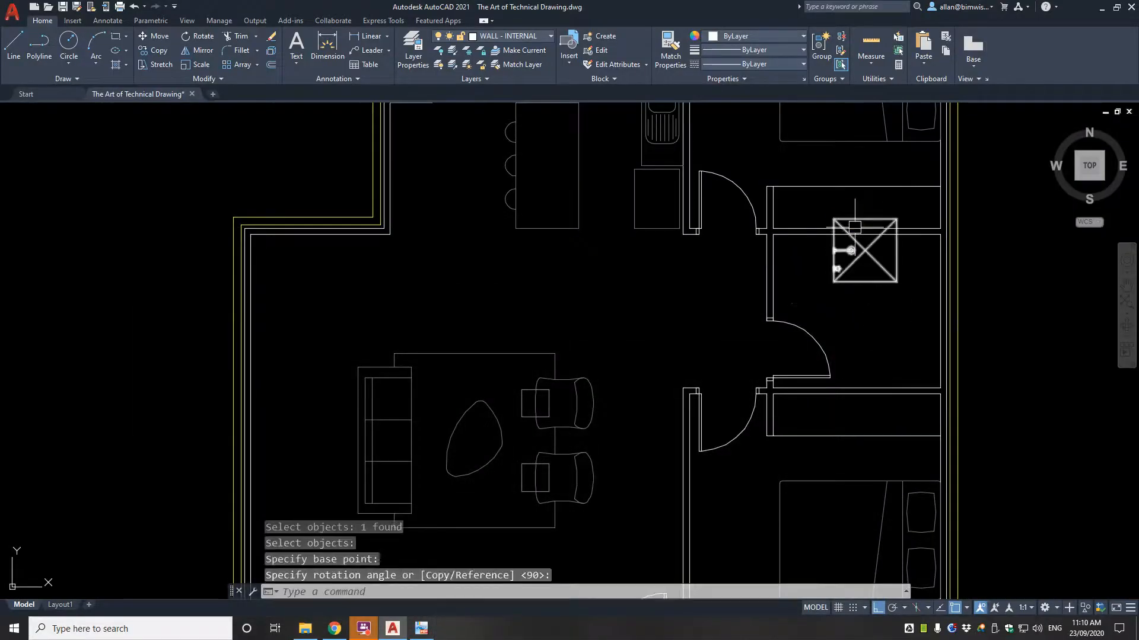
# - Move the shower by its north-west corner into the bathroom's north-west inner corner
pyautogui.write('m')
pyautogui.press('space')
pyautogui.click(853, 220)
pyautogui.press('space')
pyautogui.click(833, 219)
pyautogui.click(774, 234)
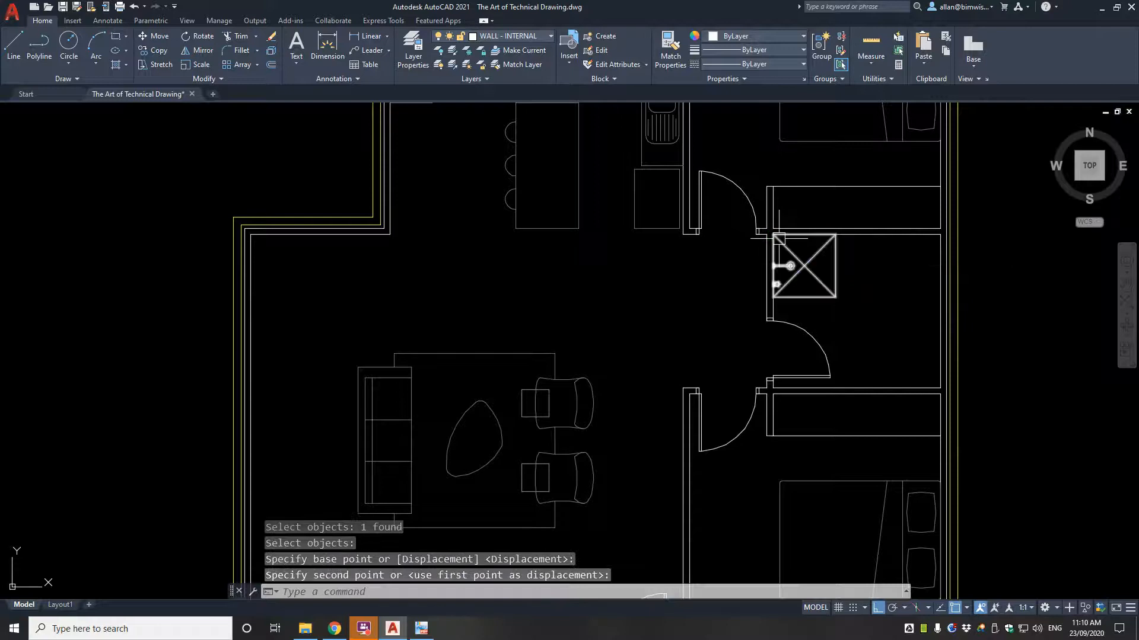
# - Try stretching the shower freehand eastward and southward, and undo the southward stretch
pyautogui.click(835, 270)
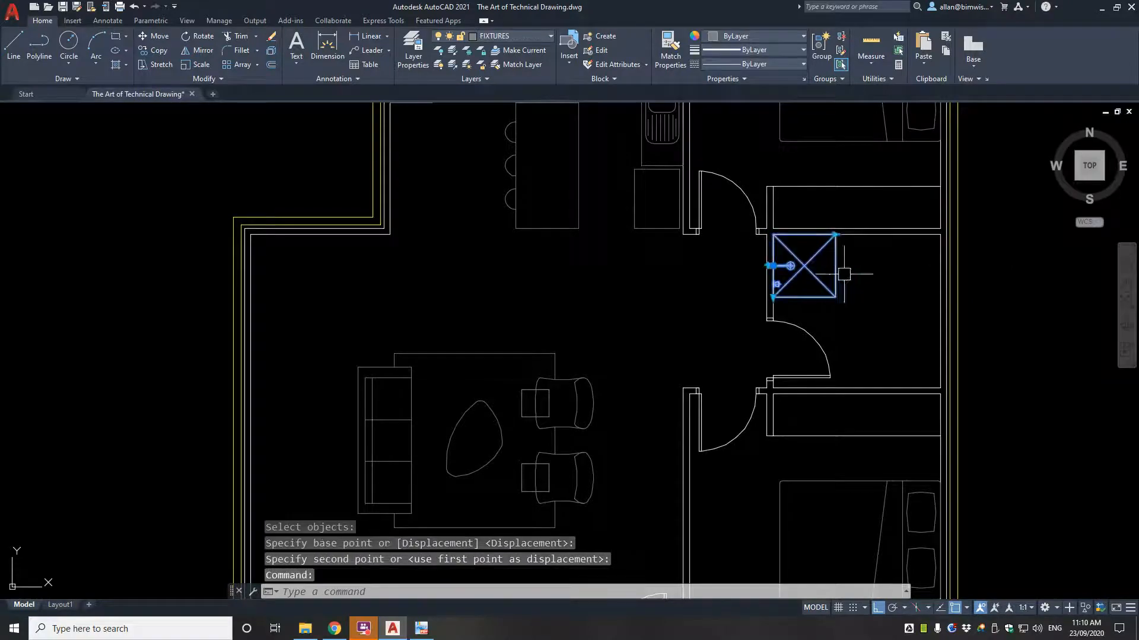
pyautogui.click(835, 235)
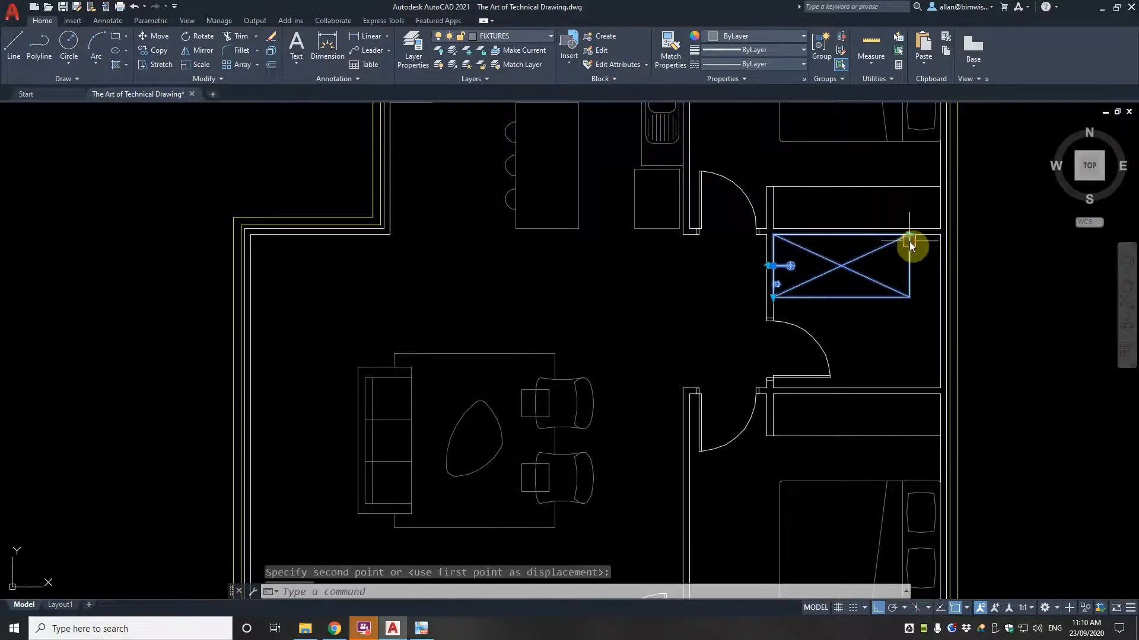
pyautogui.scroll(4, 914, 228)
pyautogui.press('Escape')
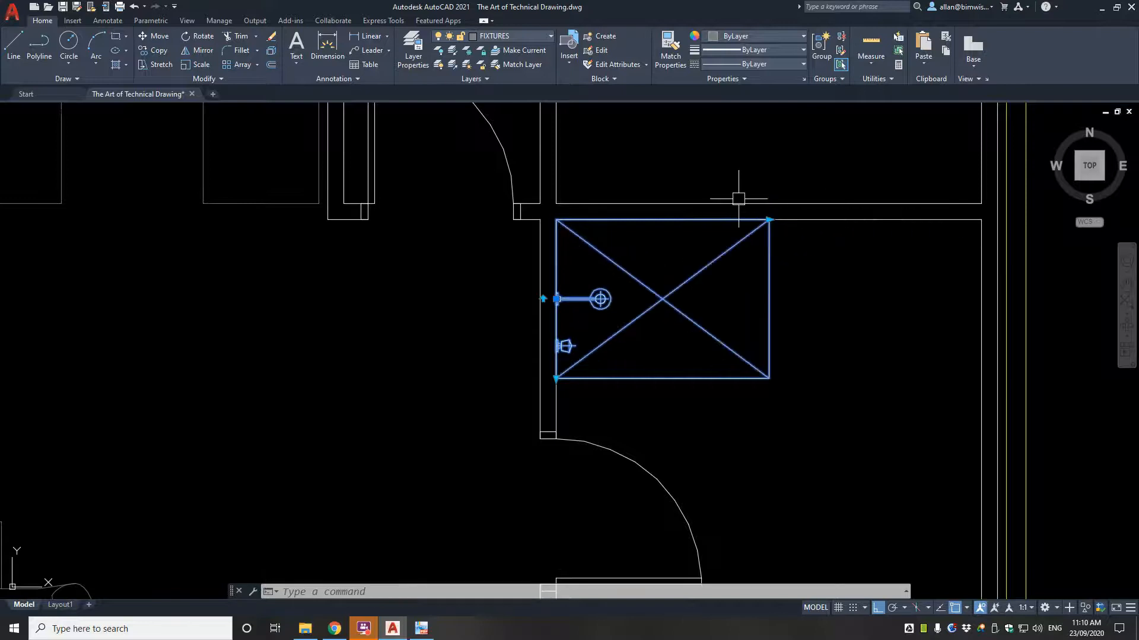
pyautogui.click(552, 380)
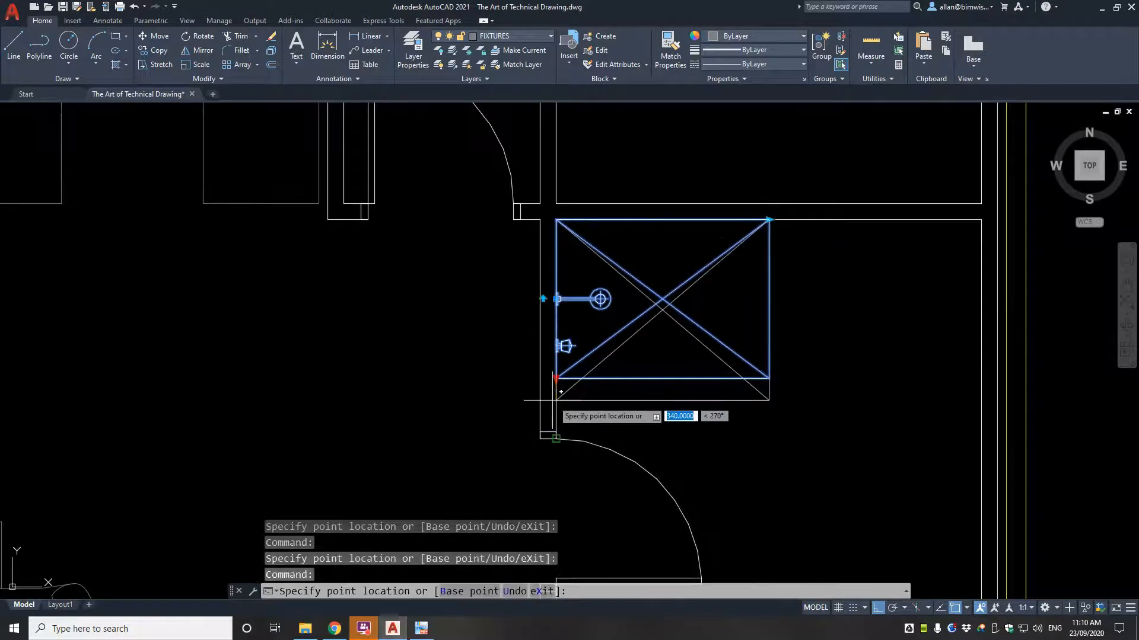
pyautogui.click(724, 397)
pyautogui.hotkey('ctrl', 'z')
pyautogui.press('Escape')
pyautogui.press('Escape')
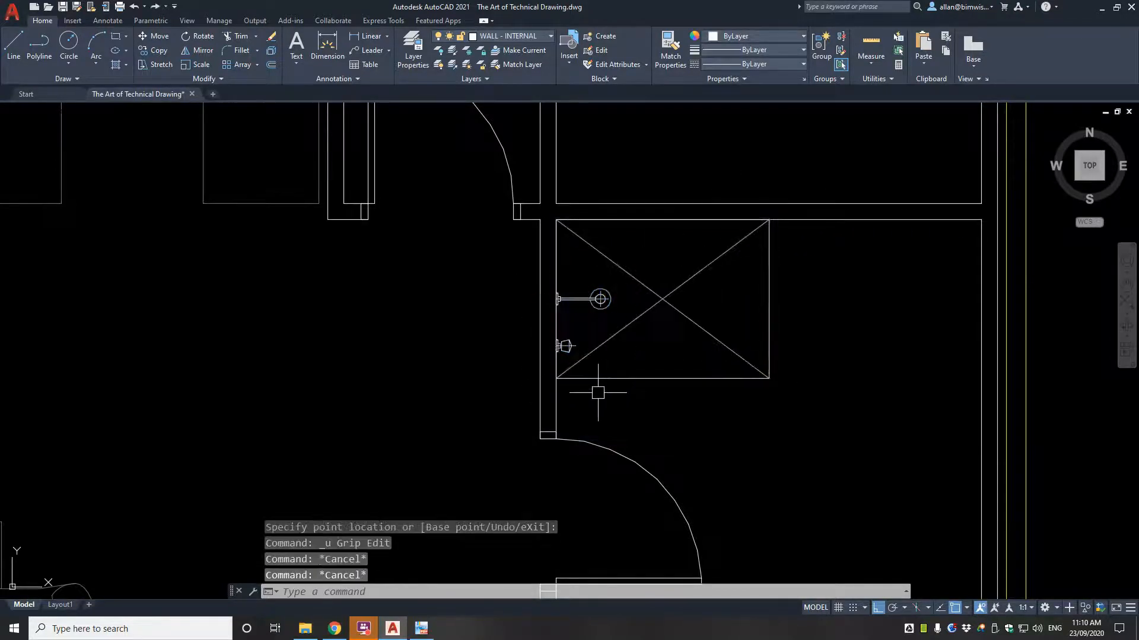
# - Offset the inner face of the bathroom's west wall 1200 mm eastward as a guide line
pyautogui.write('o')
pyautogui.press('Return')
pyautogui.write('1200')
pyautogui.press('Return')
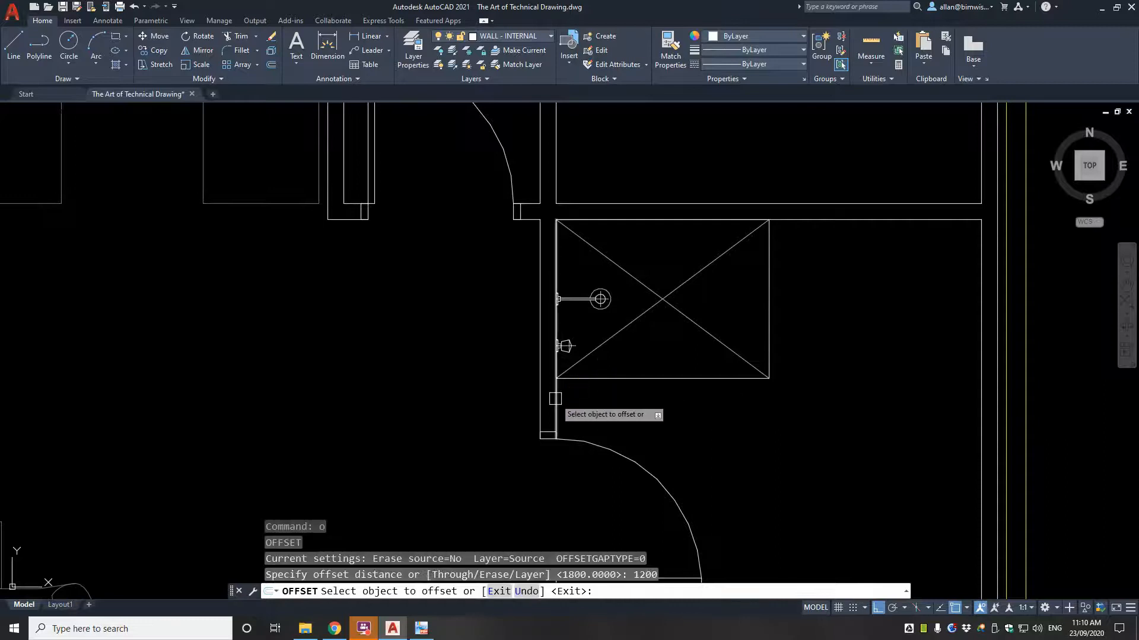
pyautogui.click(556, 399)
pyautogui.click(736, 397)
pyautogui.press('Return')
# - Stretch the shower's east edge to the 1200 mm guide line
pyautogui.click(764, 357)
pyautogui.scroll(4, 765, 228)
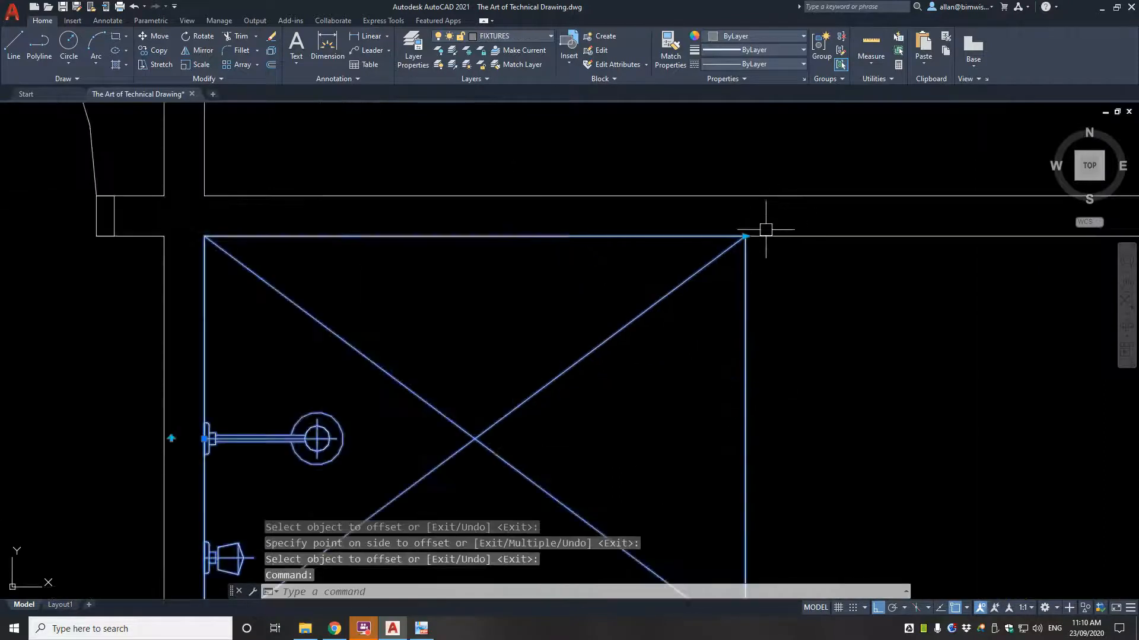
pyautogui.click(745, 237)
pyautogui.scroll(-6, 673, 225)
pyautogui.scroll(4, 676, 222)
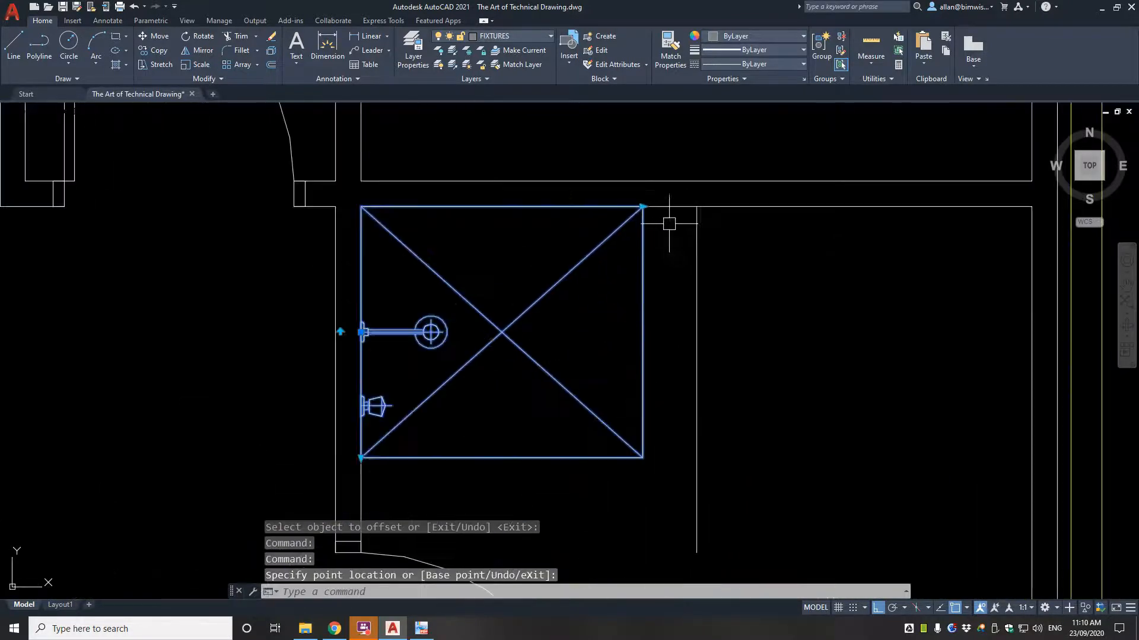
pyautogui.click(696, 207)
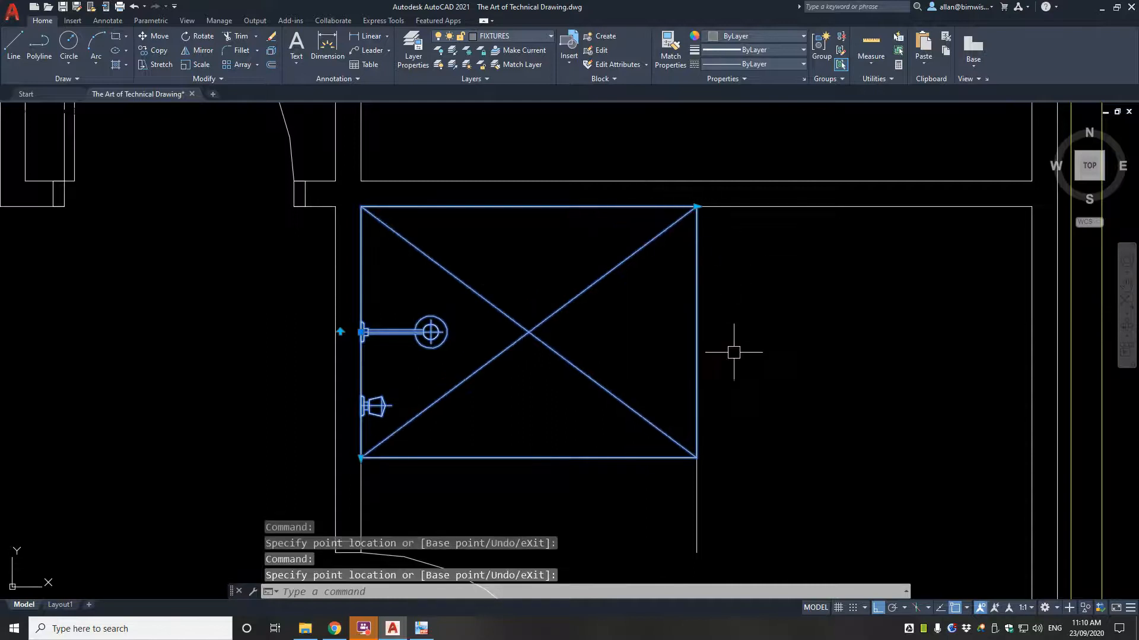
pyautogui.press('Escape')
pyautogui.press('Escape')
# - Erase the offset guide line along the shower's east edge
pyautogui.write('e')
pyautogui.press('Return')
pyautogui.click(698, 486)
pyautogui.scroll(-8, 660, 356)
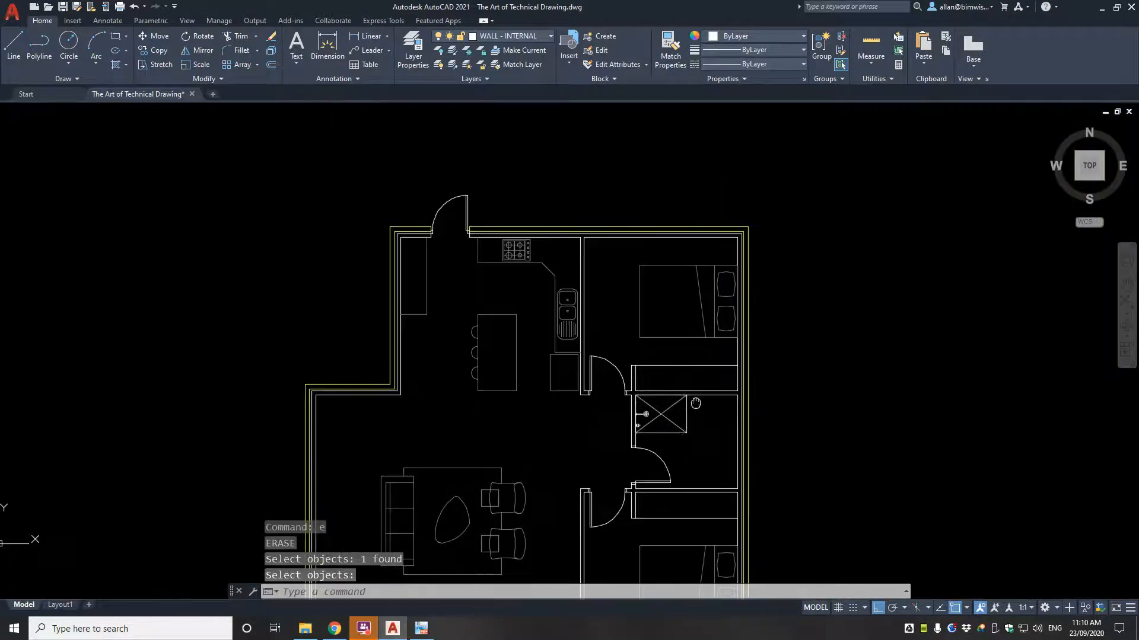
# - Insert the Vanity.dwg block from the Blocks folder at the bathroom's south-east inner corner, at scale 1 and rotation 0
pyautogui.click(306, 628)
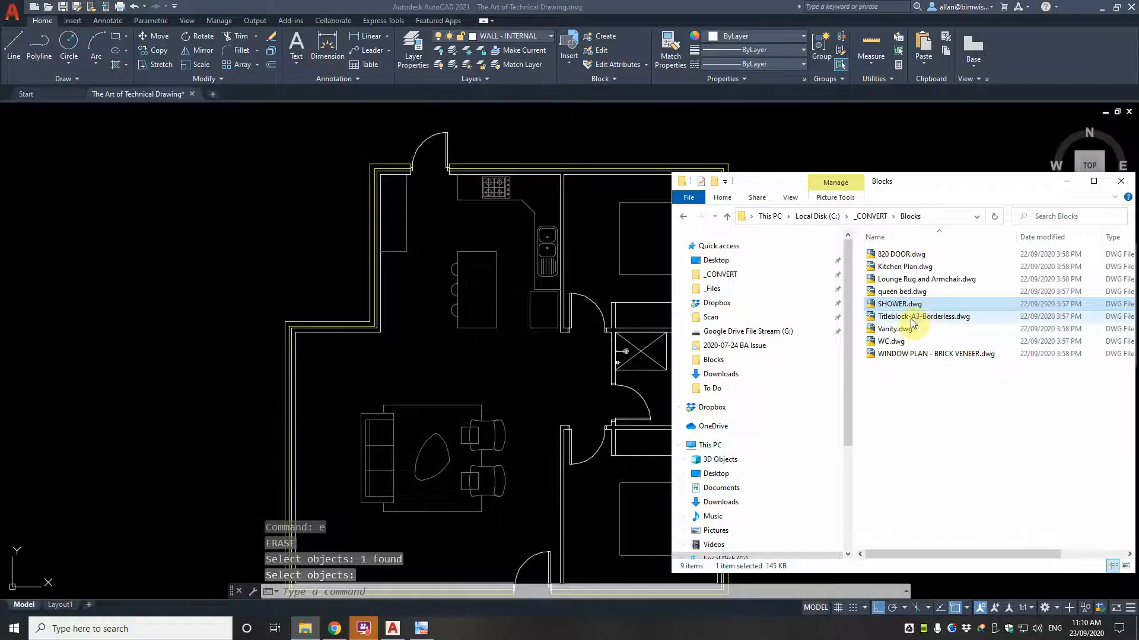
pyautogui.moveTo(895, 328)
pyautogui.mouseDown()
pyautogui.moveTo(589, 350)
pyautogui.moveTo(660, 370)
pyautogui.mouseUp()
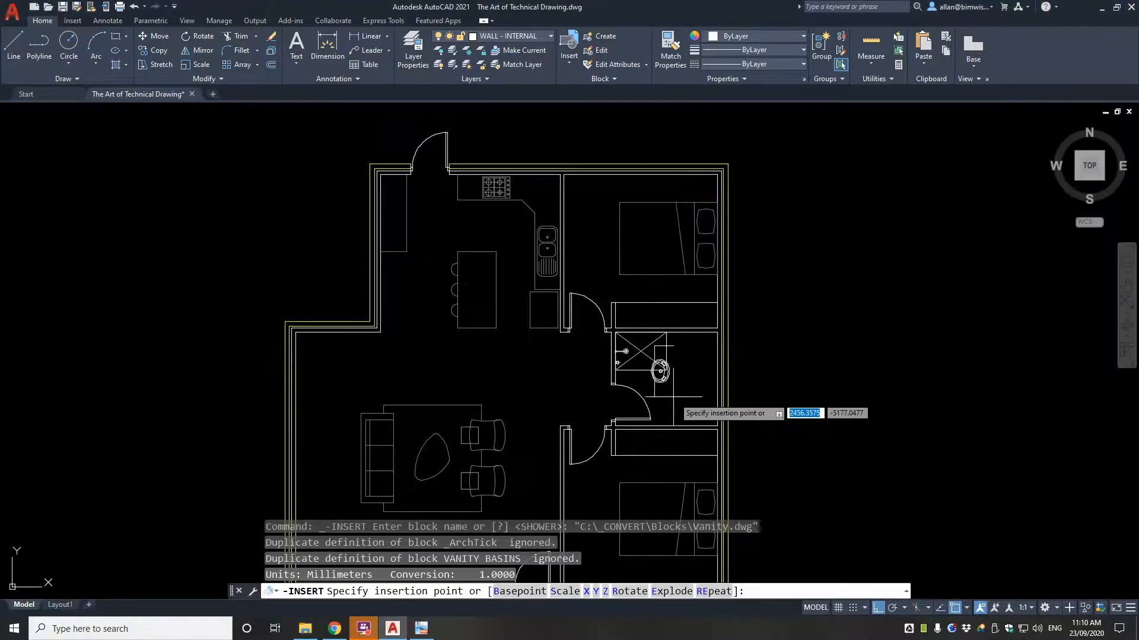
pyautogui.click(718, 425)
pyautogui.press('Return')
pyautogui.press('Return')
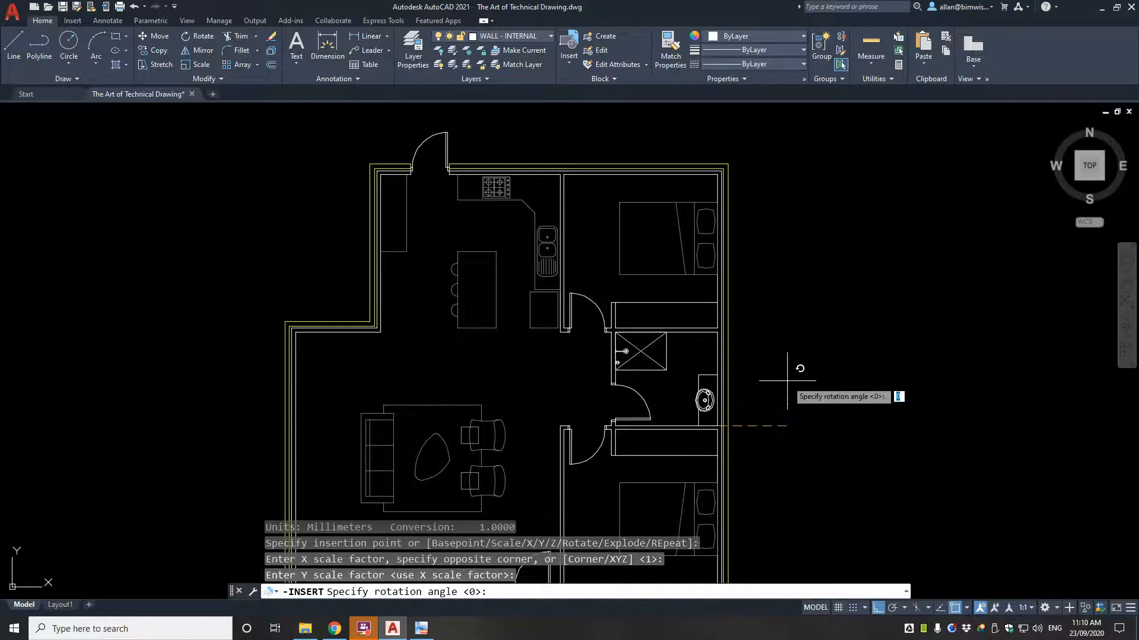
pyautogui.press('Return')
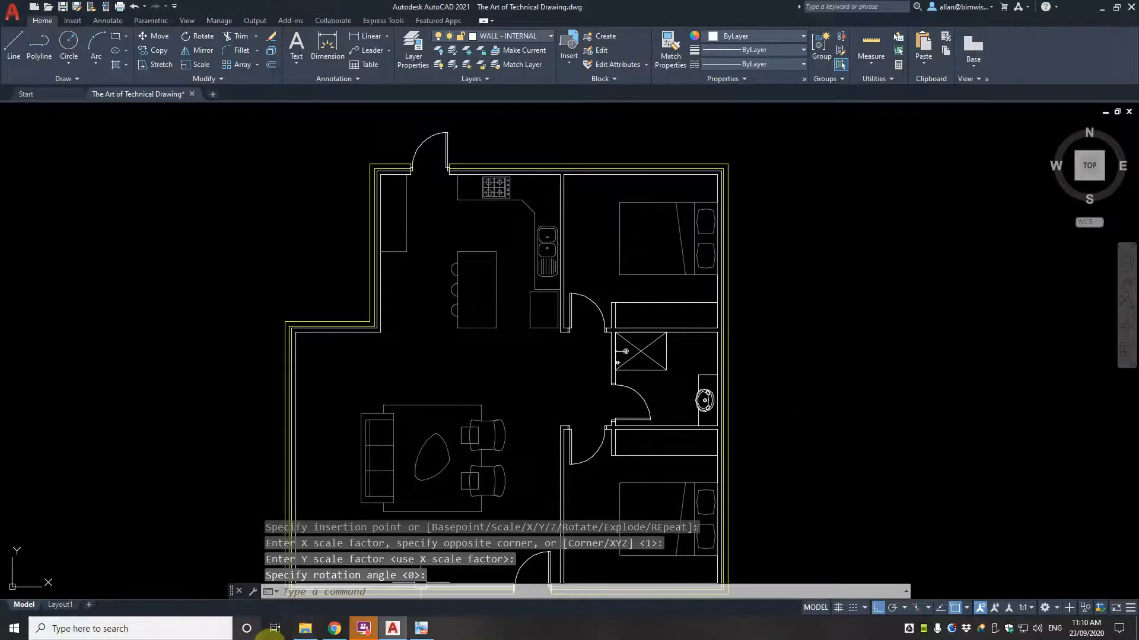
# - Insert the WC.dwg block from the Blocks folder between the shower and the east wall, at scale 1 and rotation 0
pyautogui.click(305, 629)
pyautogui.moveTo(890, 342); pyautogui.dragTo(710, 338)
pyautogui.scroll(5, 710, 341)
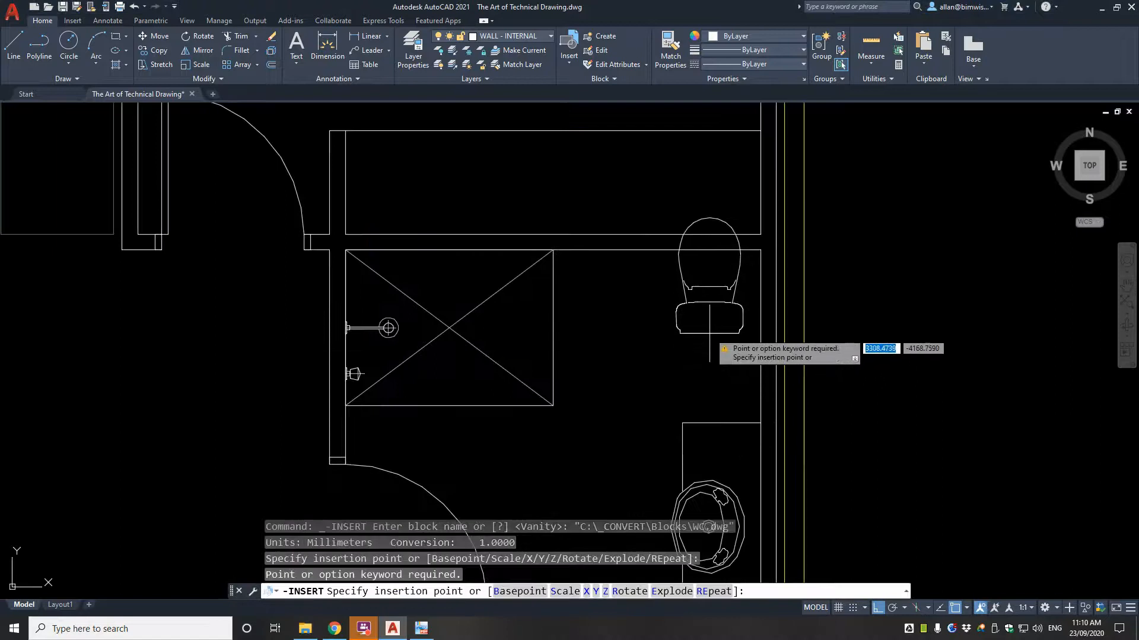
pyautogui.press('shift')
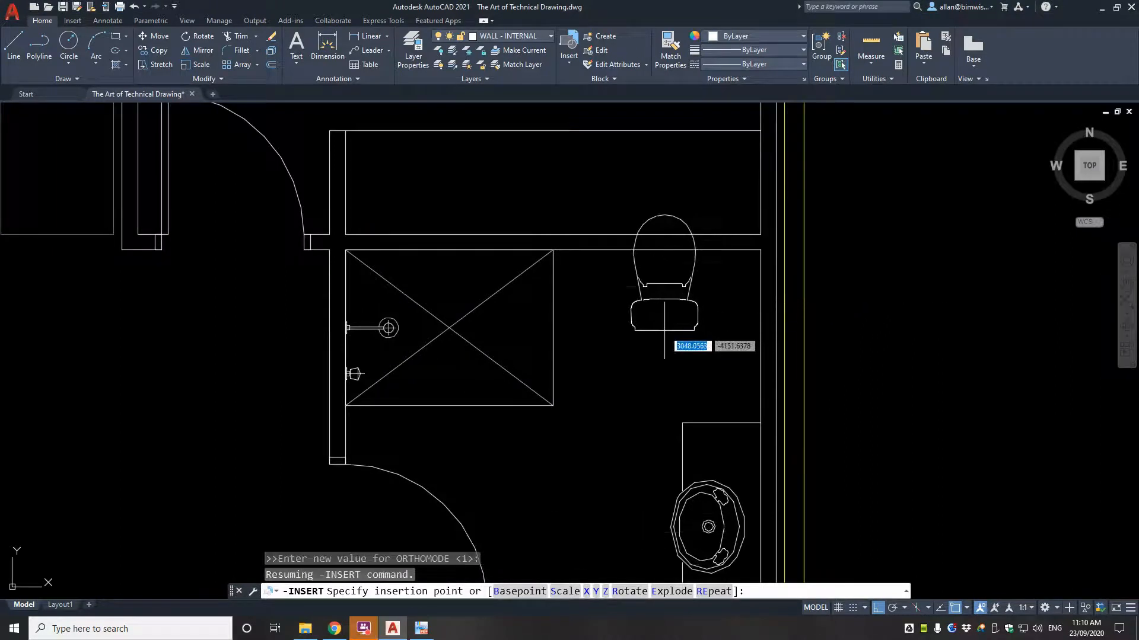
pyautogui.click(698, 330)
pyautogui.press('Return')
pyautogui.click(725, 344)
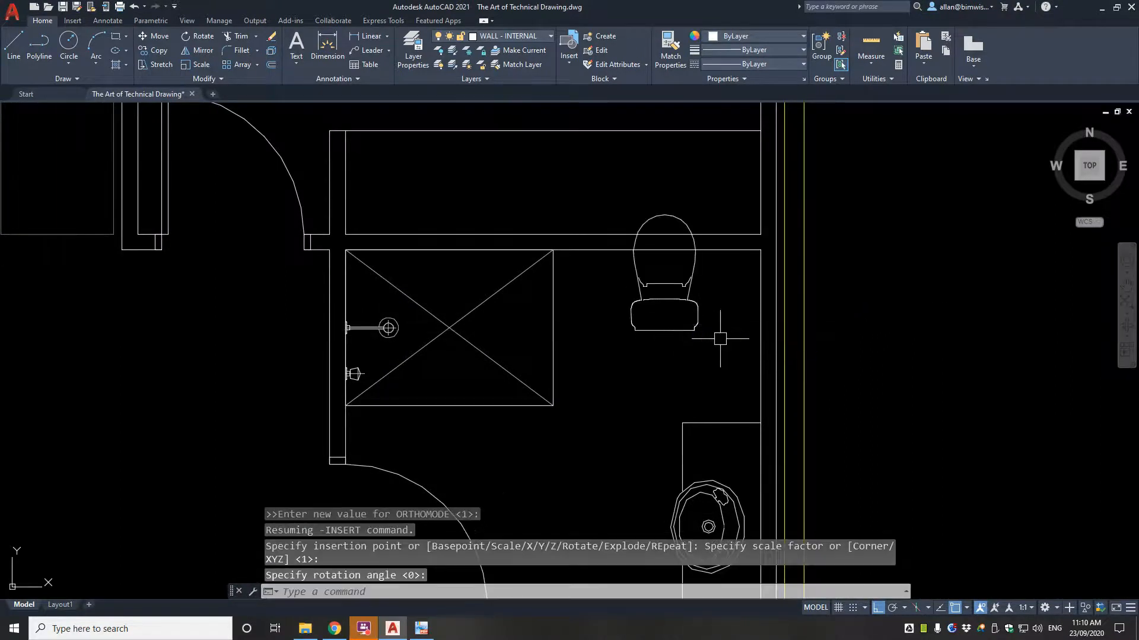
# - Rotate the WC 90° counterclockwise about the midpoint of its cistern's back edge so the bowl faces west
pyautogui.write('r')
pyautogui.press('Return')
pyautogui.click(691, 329)
pyautogui.press('Return')
pyautogui.click(665, 330)
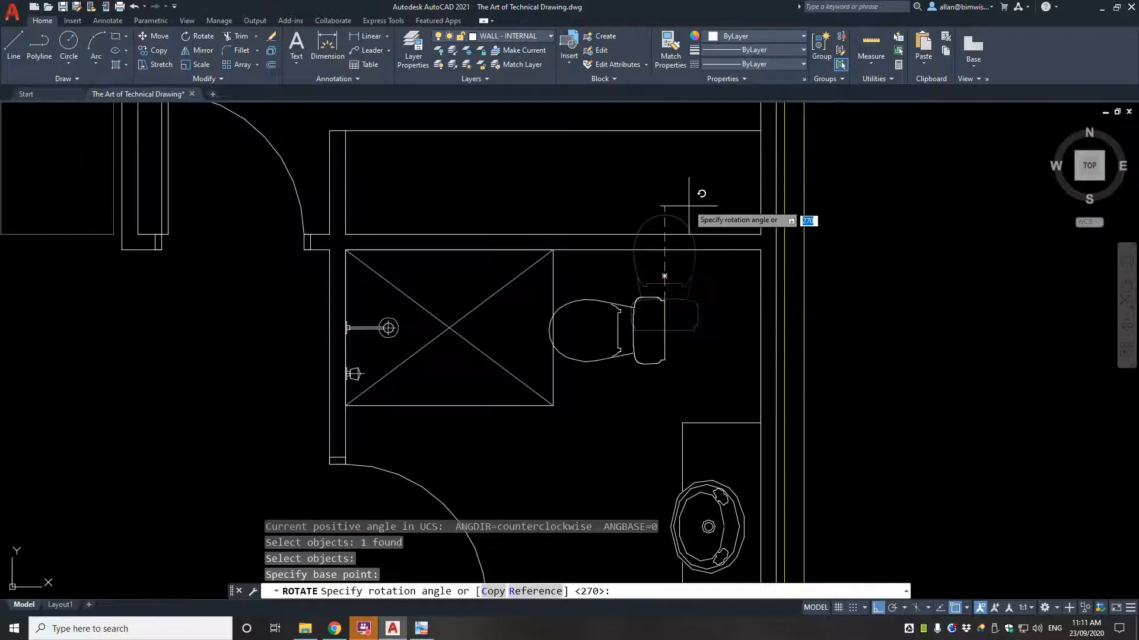
pyautogui.press('Return')
# - Move the WC by the midpoint of its cistern's back edge to the bathroom's north-east inner corner
pyautogui.click(667, 324)
pyautogui.press('Return')
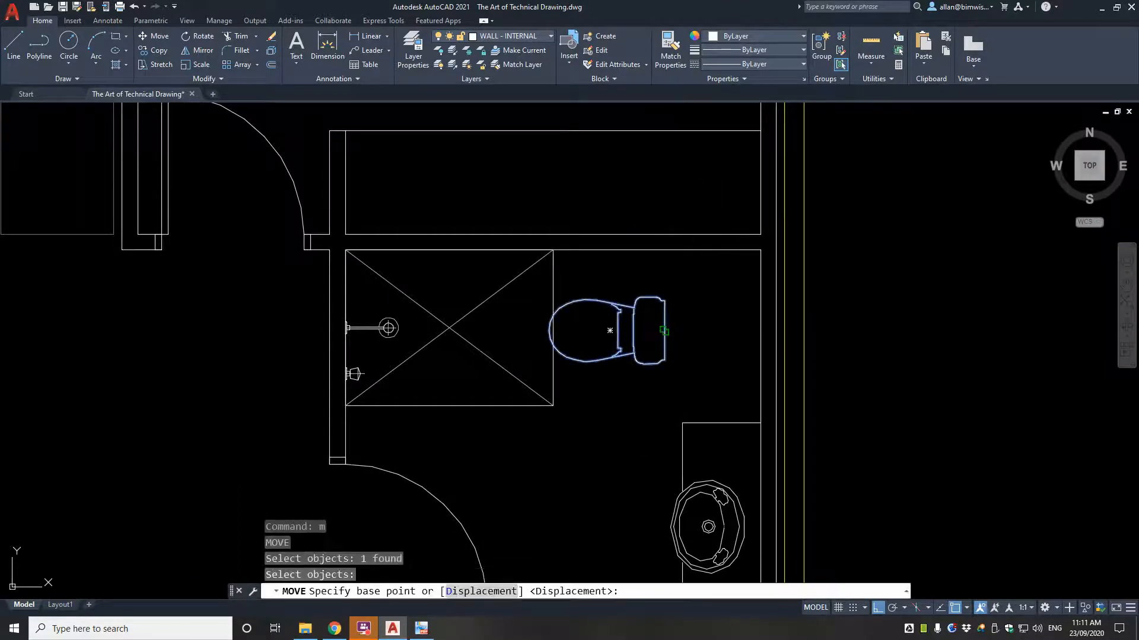
pyautogui.click(665, 330)
pyautogui.keyDown('shift'); pyautogui.rightClick(667, 326); pyautogui.keyUp('shift')
pyautogui.press('Escape')
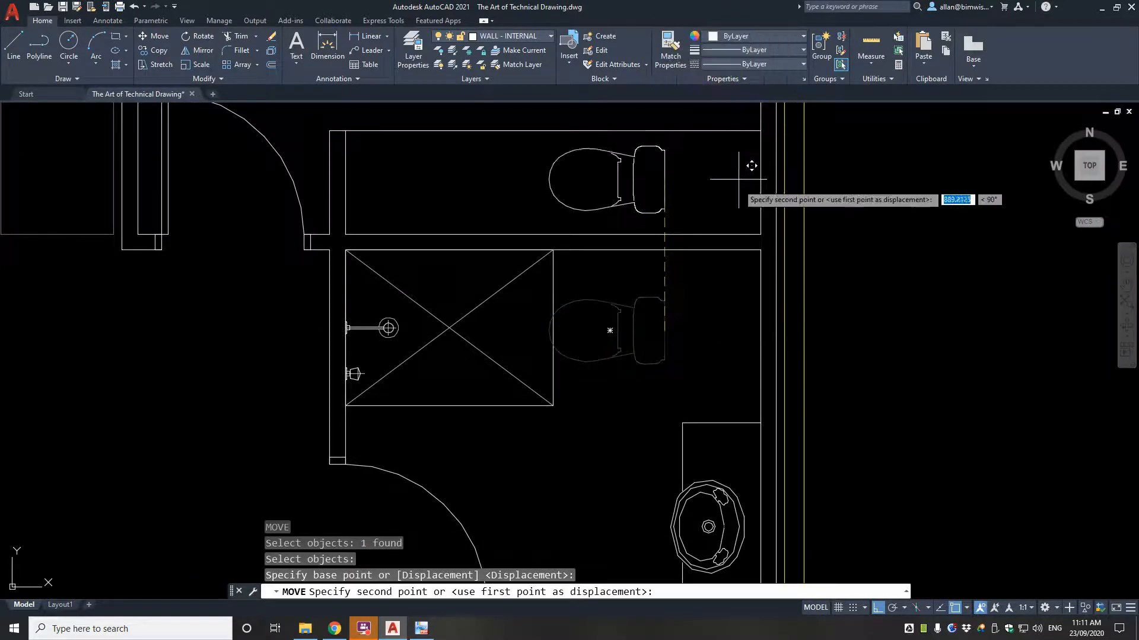
pyautogui.click(755, 249)
# - Move the WC 450 mm south along the bathroom's east wall
pyautogui.press('Return')
pyautogui.click(730, 265)
pyautogui.press('Return')
pyautogui.click(843, 252)
pyautogui.write('450')
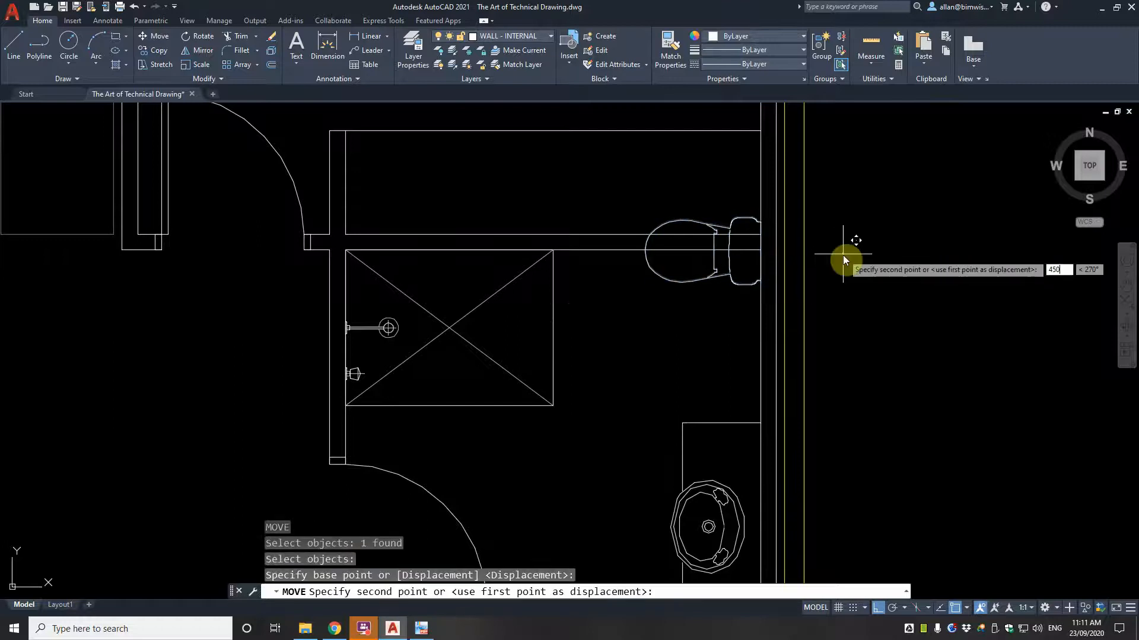
pyautogui.press('Return')
pyautogui.scroll(-6, 851, 269)
pyautogui.press('Escape')
pyautogui.press('Escape')
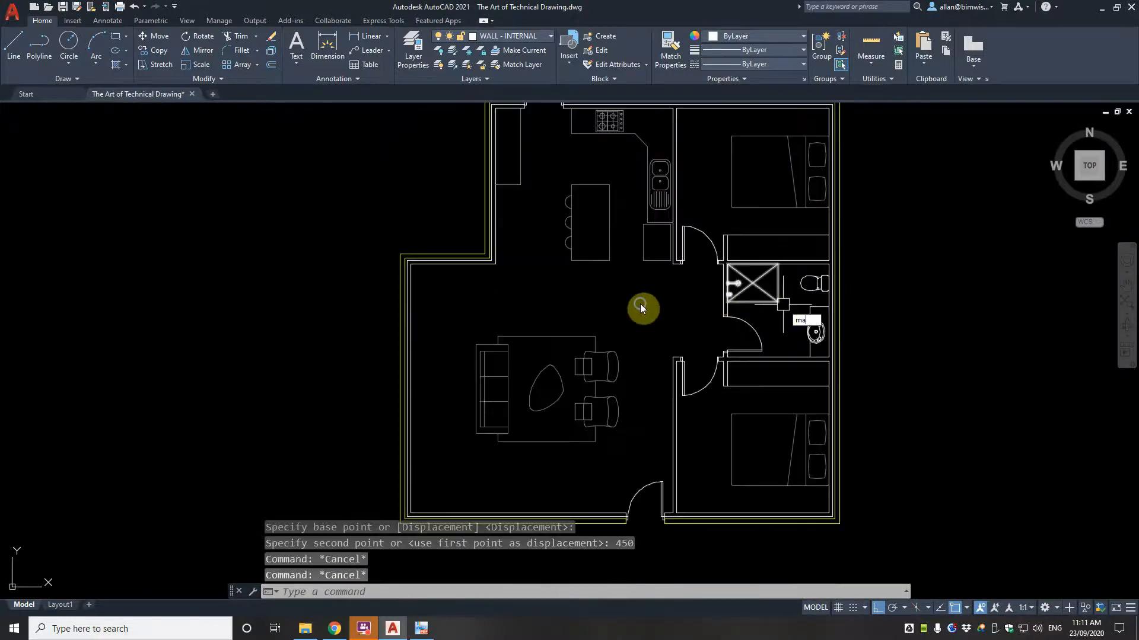
# - Match the bathroom fixtures' properties to the kitchen block, including the WC
pyautogui.write('ma')
pyautogui.press('Return')
pyautogui.click(652, 231)
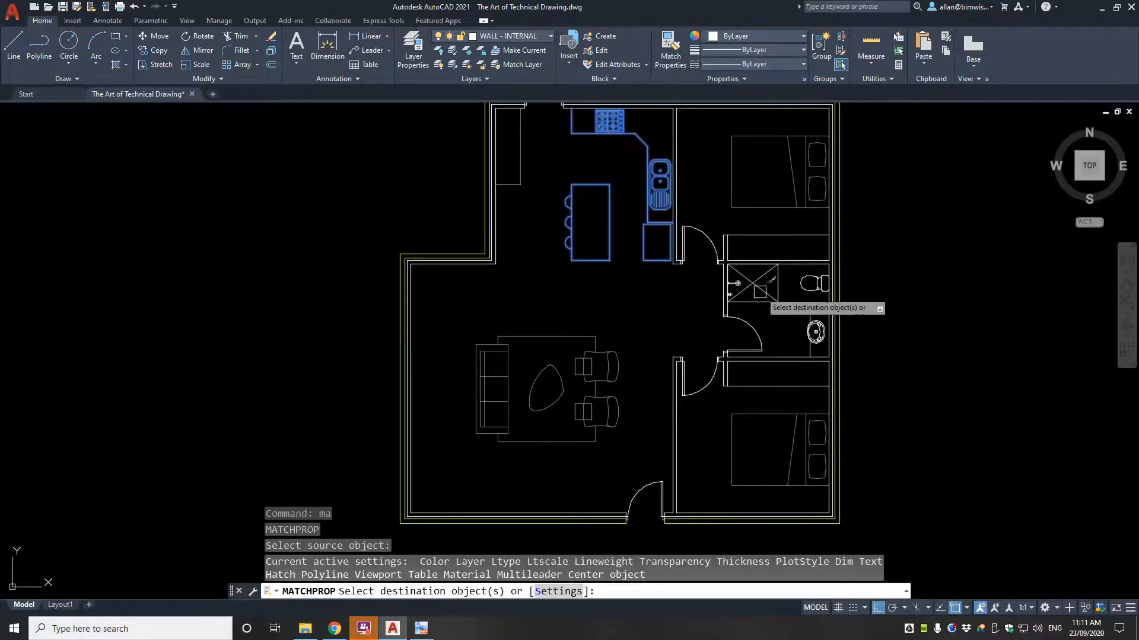
pyautogui.click(819, 290)
pyautogui.press('Return')
pyautogui.scroll(6, 825, 286)
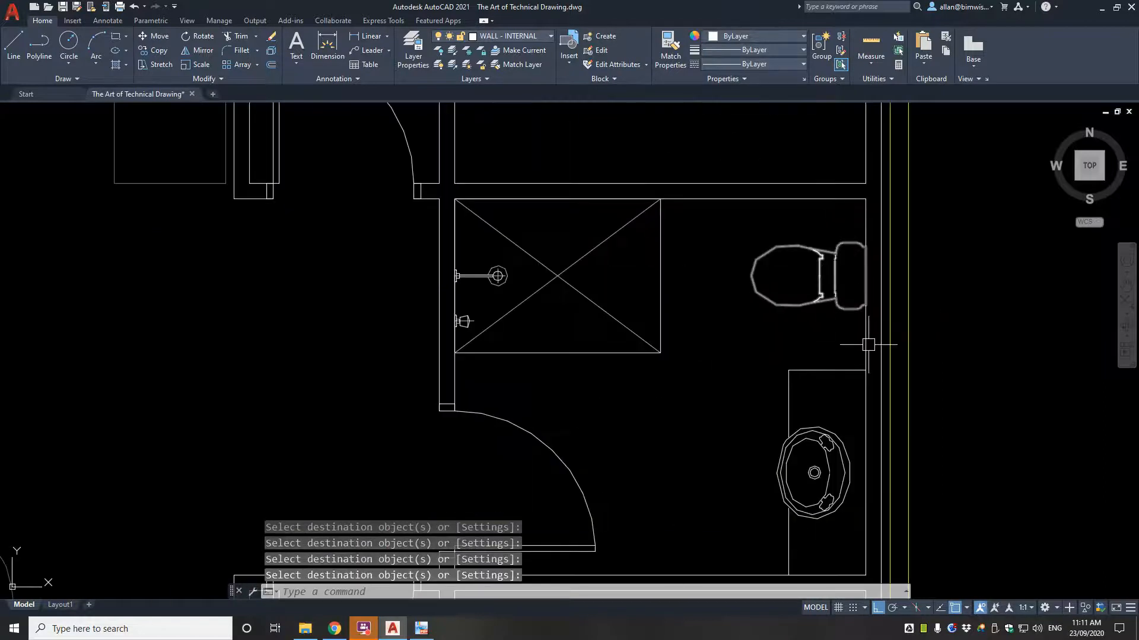
pyautogui.scroll(4, 768, 300)
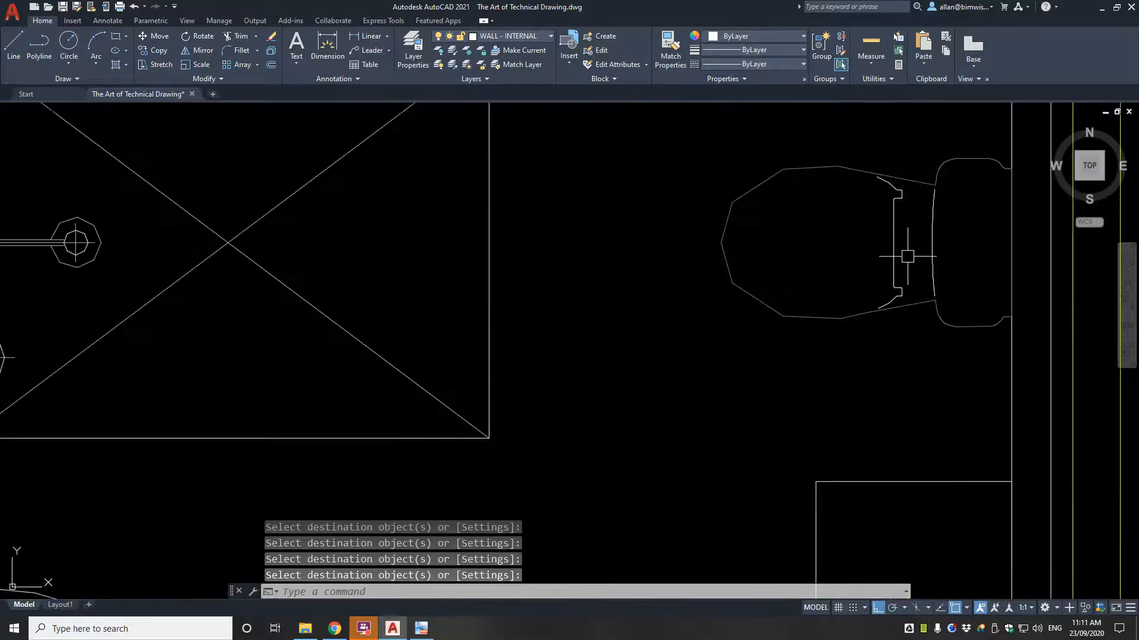
# - Open the WC block's definition, inspect the properties of its seat hinge line, and return to the drawing
pyautogui.scroll(-4, 907, 257)
pyautogui.doubleClick(811, 302)
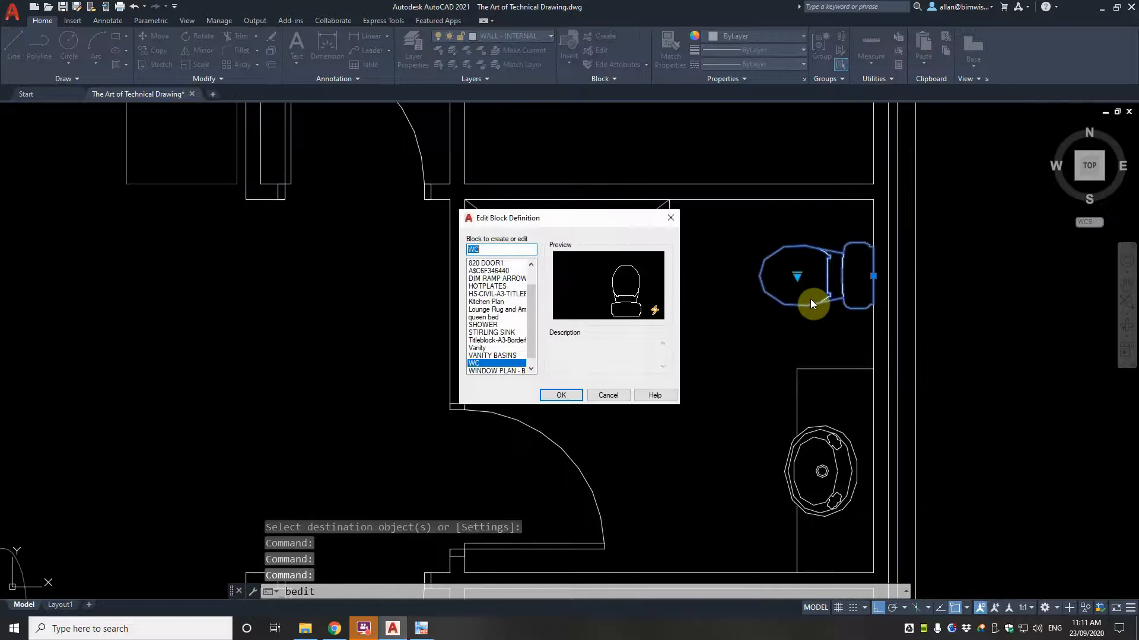
pyautogui.click(571, 395)
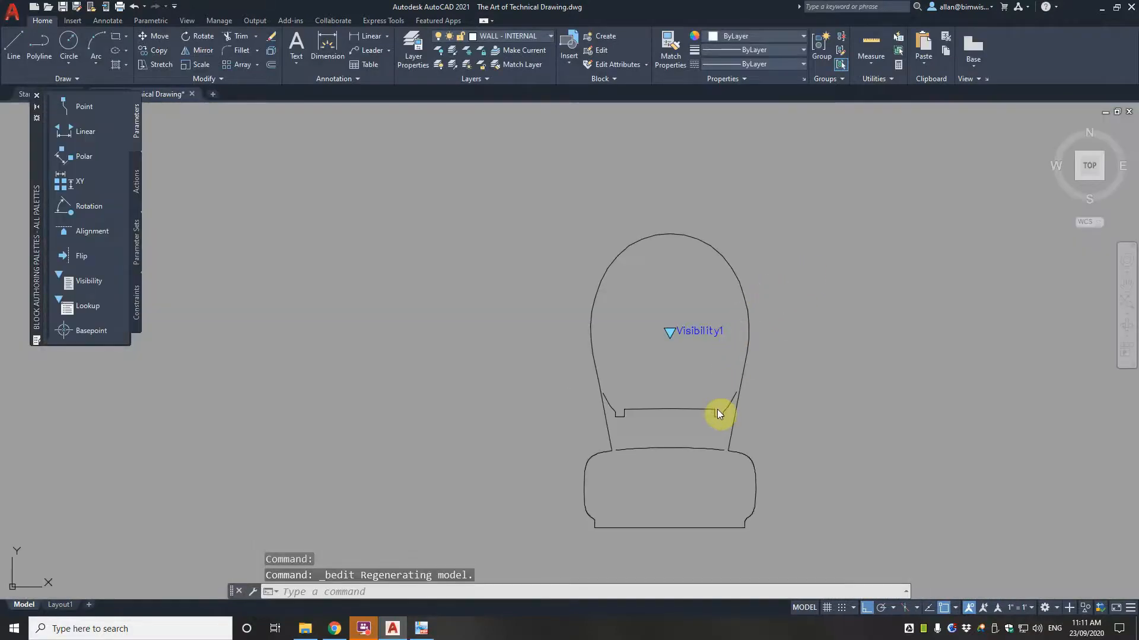
pyautogui.click(697, 410)
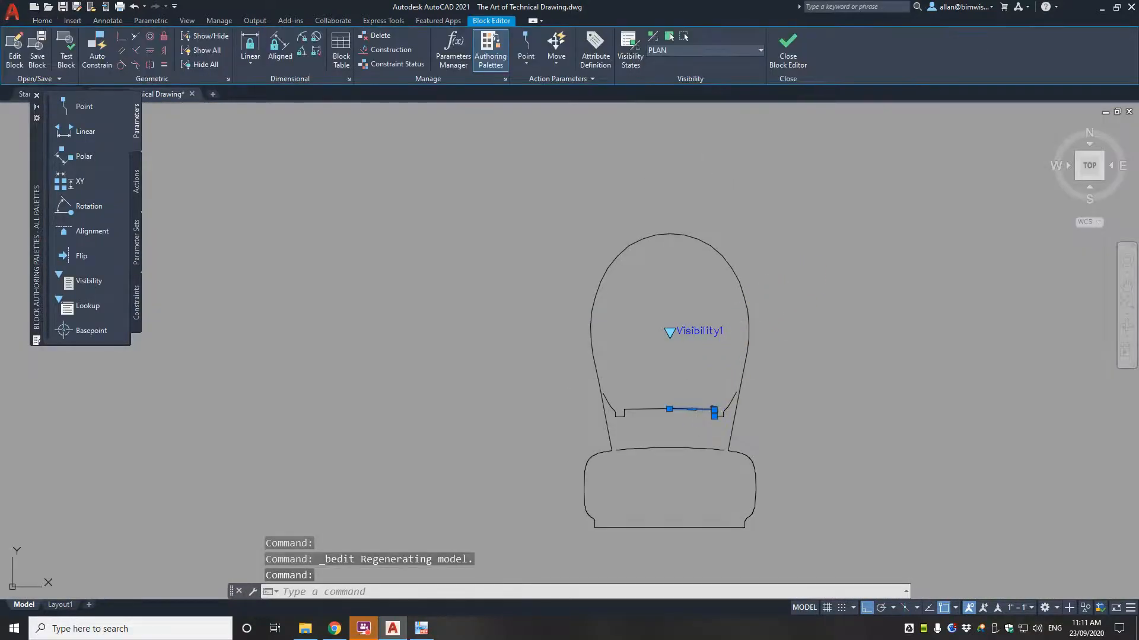
pyautogui.moveTo(1136, 300)
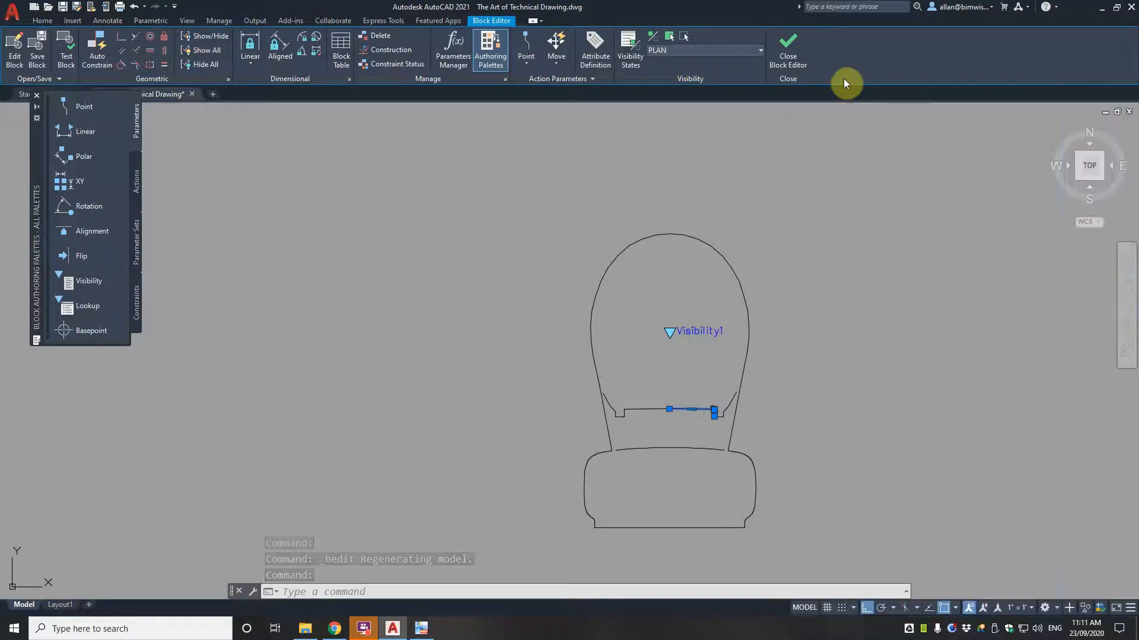
pyautogui.click(789, 53)
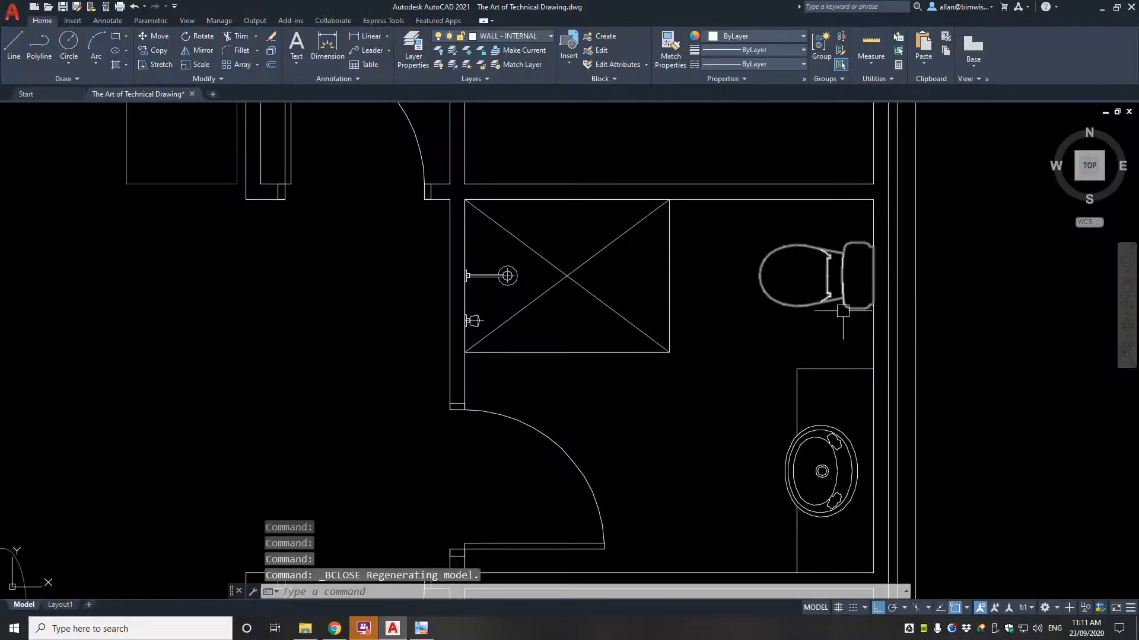
# - Load the FIXBLOCK.LSP routine from the AutoLISP folder with APPLOAD
pyautogui.moveTo(842, 311); pyautogui.dragTo(726, 331, button='middle')
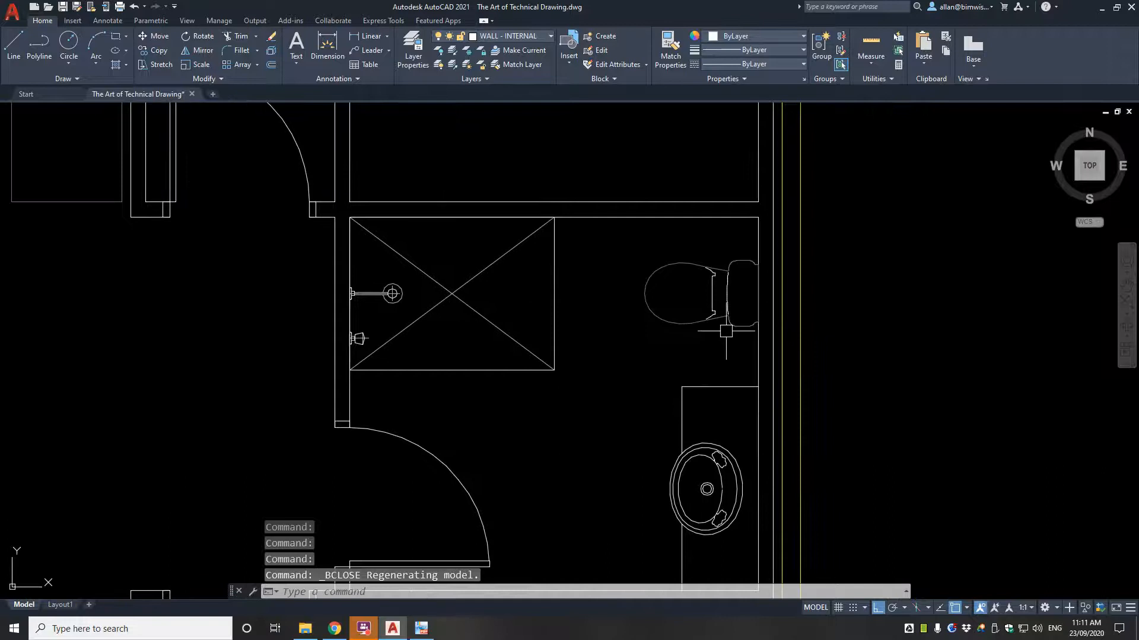
pyautogui.write('appl')
pyautogui.press('Return')
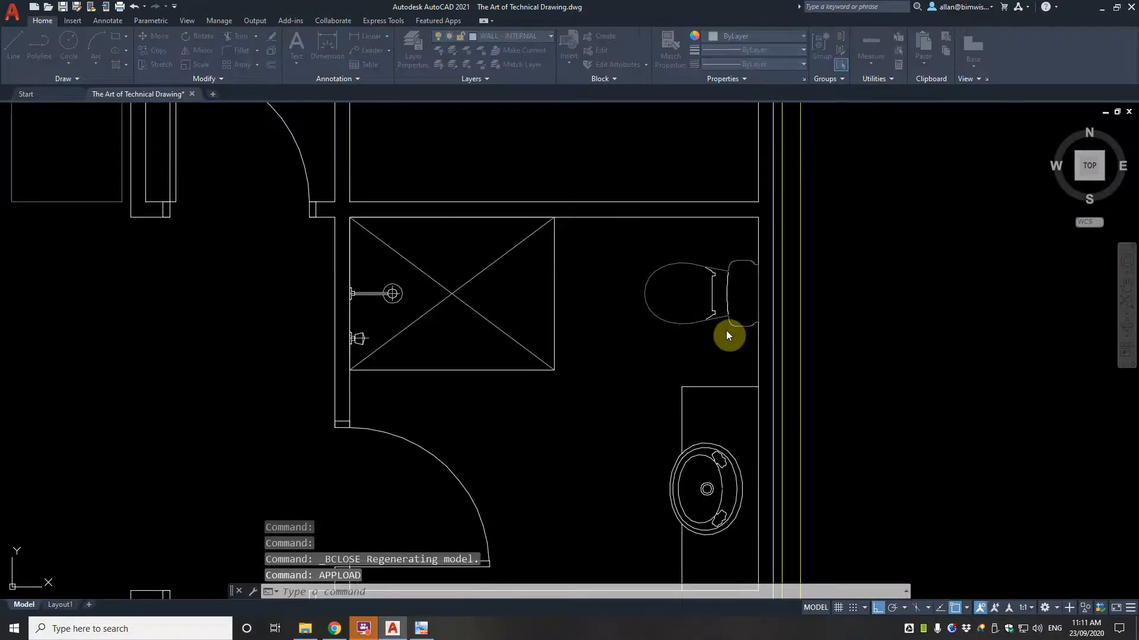
pyautogui.click(479, 224)
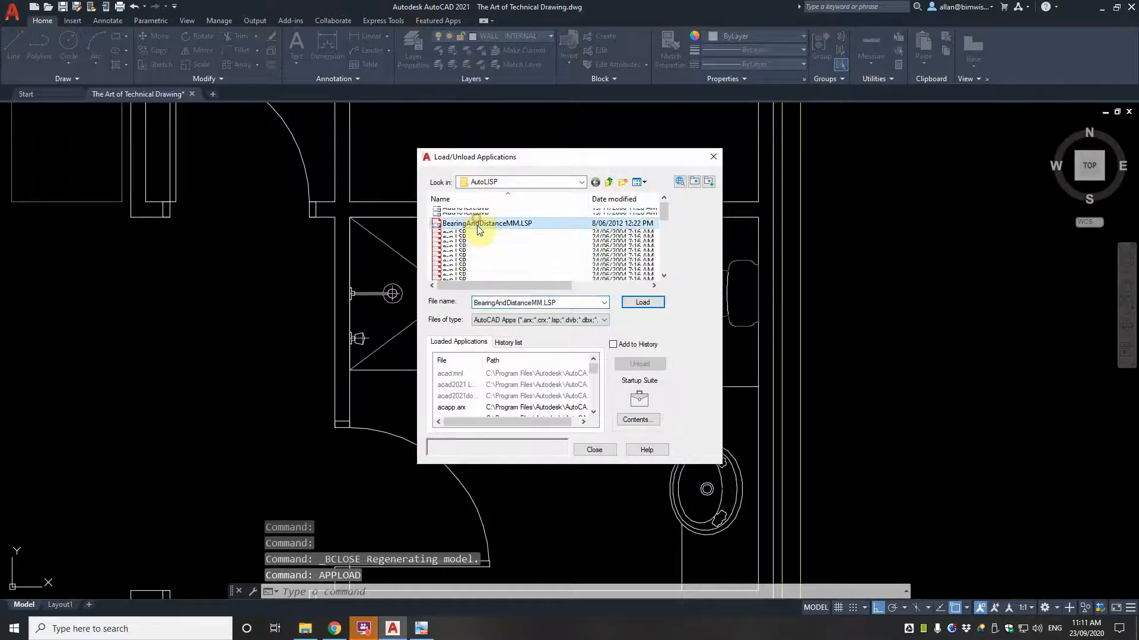
pyautogui.press('f')
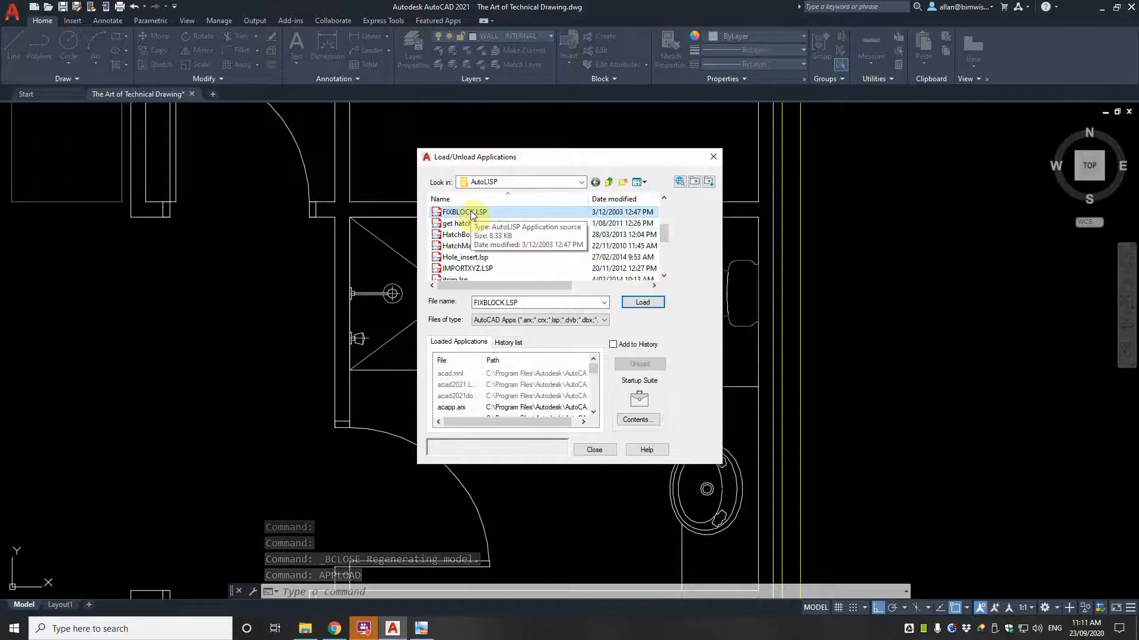
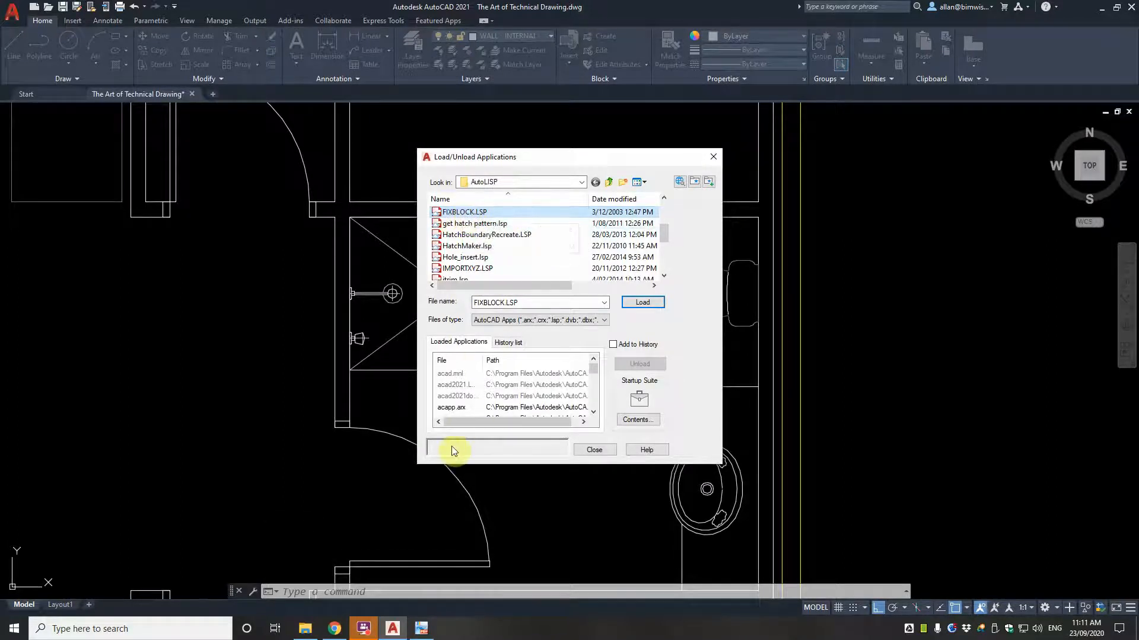
pyautogui.click(596, 450)
# - Run FIXBLOCK on the WC, the shower and the vanity blocks in the bathroom
pyautogui.write('fixblock')
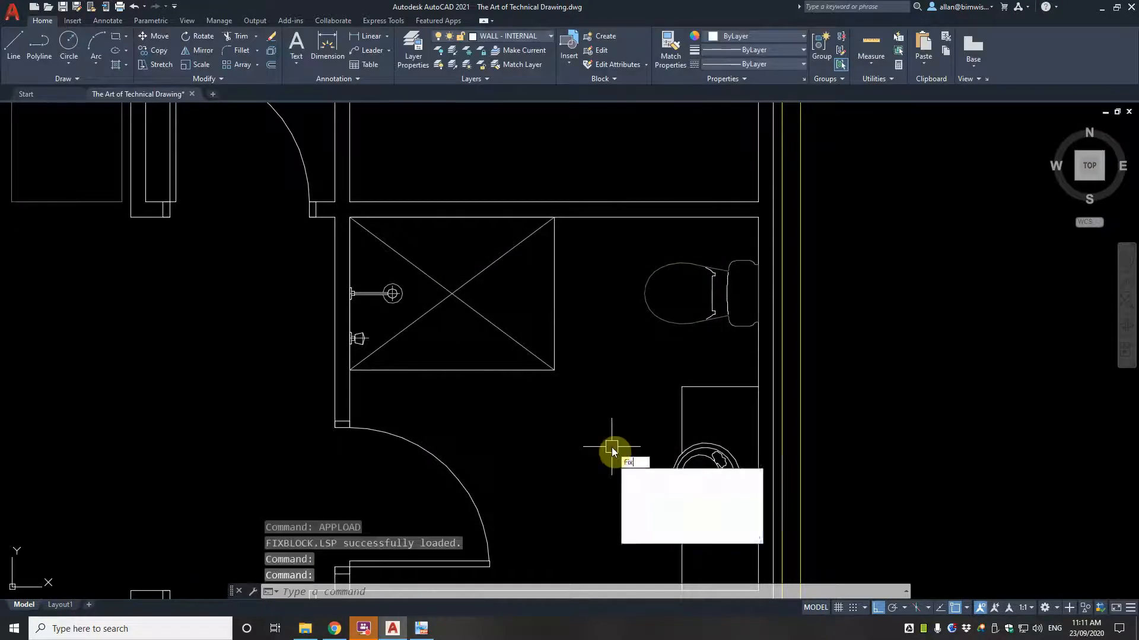
pyautogui.press('Return')
pyautogui.click(674, 324)
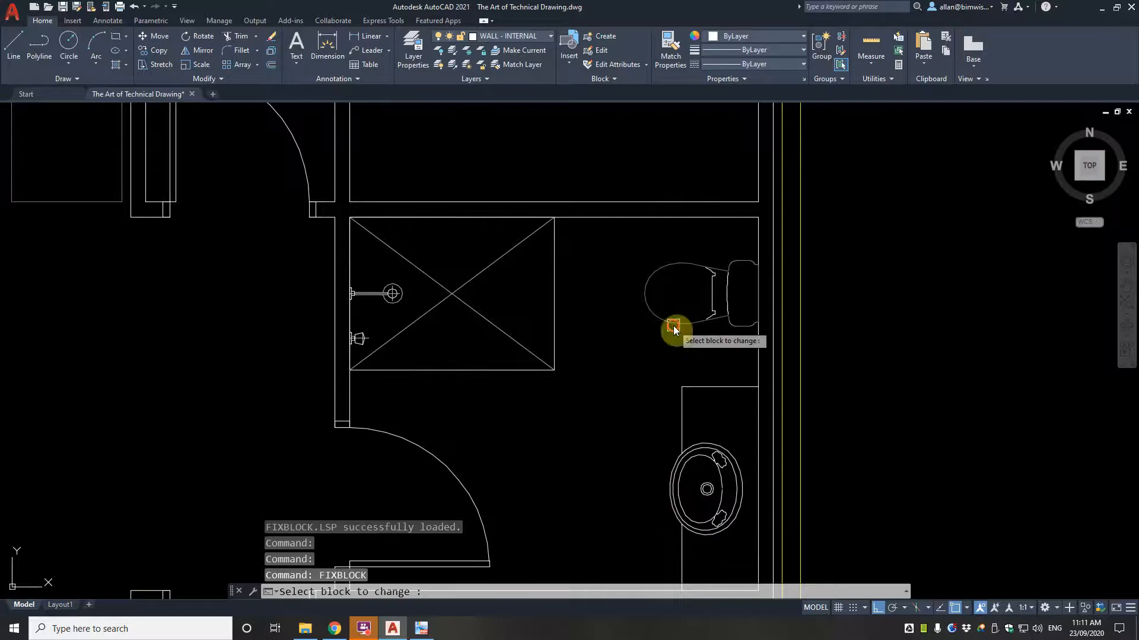
pyautogui.press('Return')
pyautogui.click(556, 347)
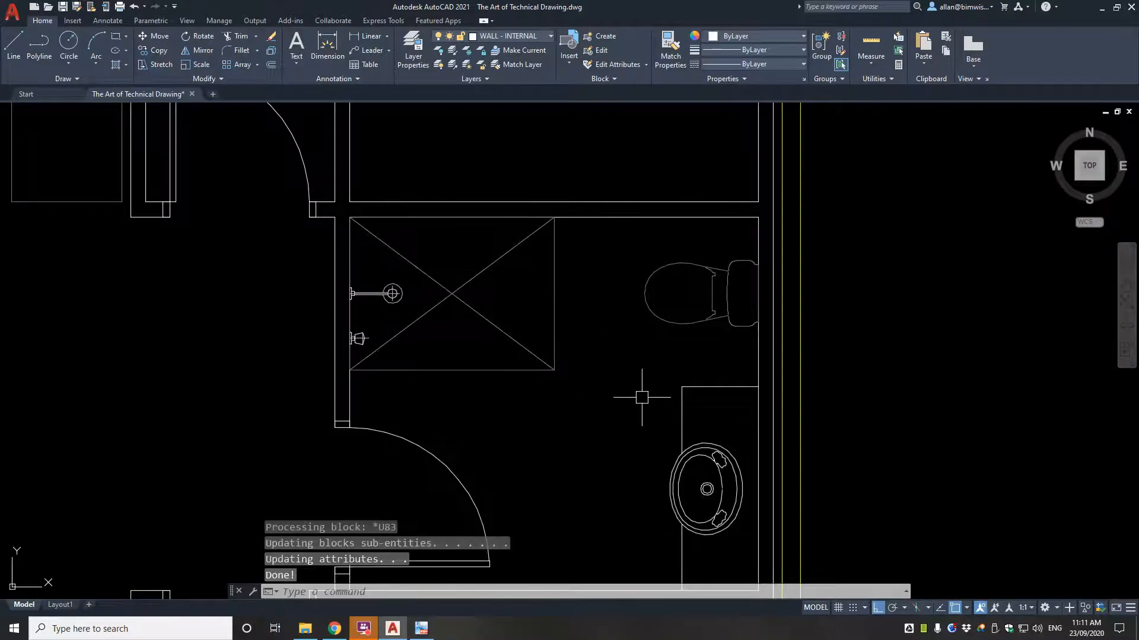
pyautogui.press('Return')
pyautogui.click(687, 427)
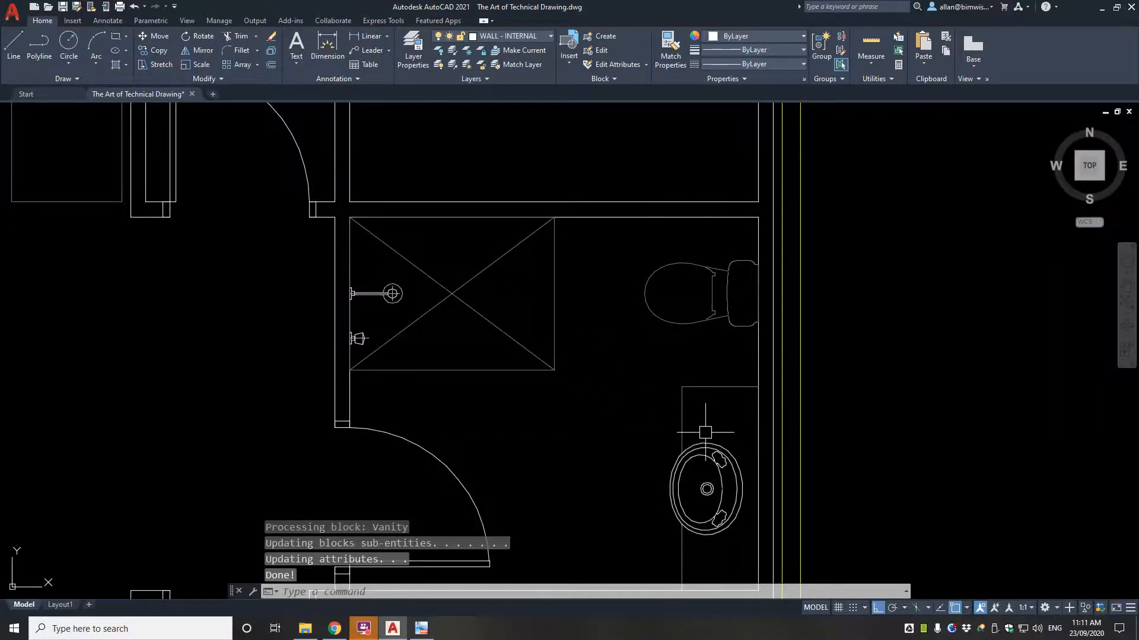
pyautogui.scroll(-2, 705, 432)
pyautogui.press('Return')
pyautogui.press('Escape')
pyautogui.scroll(2, 723, 479)
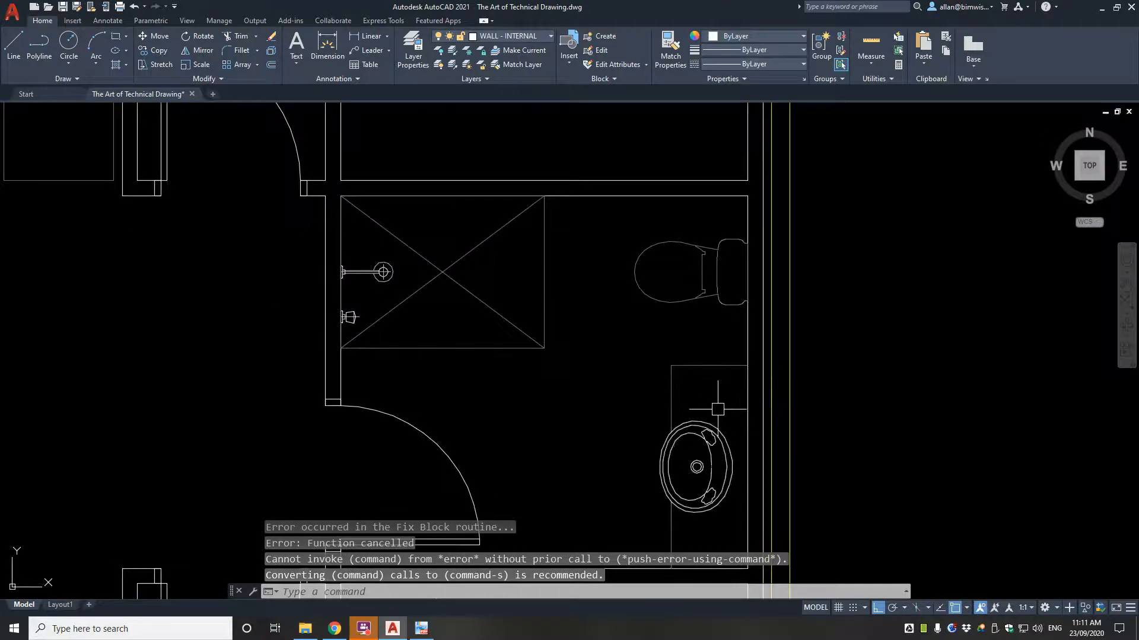
pyautogui.press('Escape')
pyautogui.press('Escape')
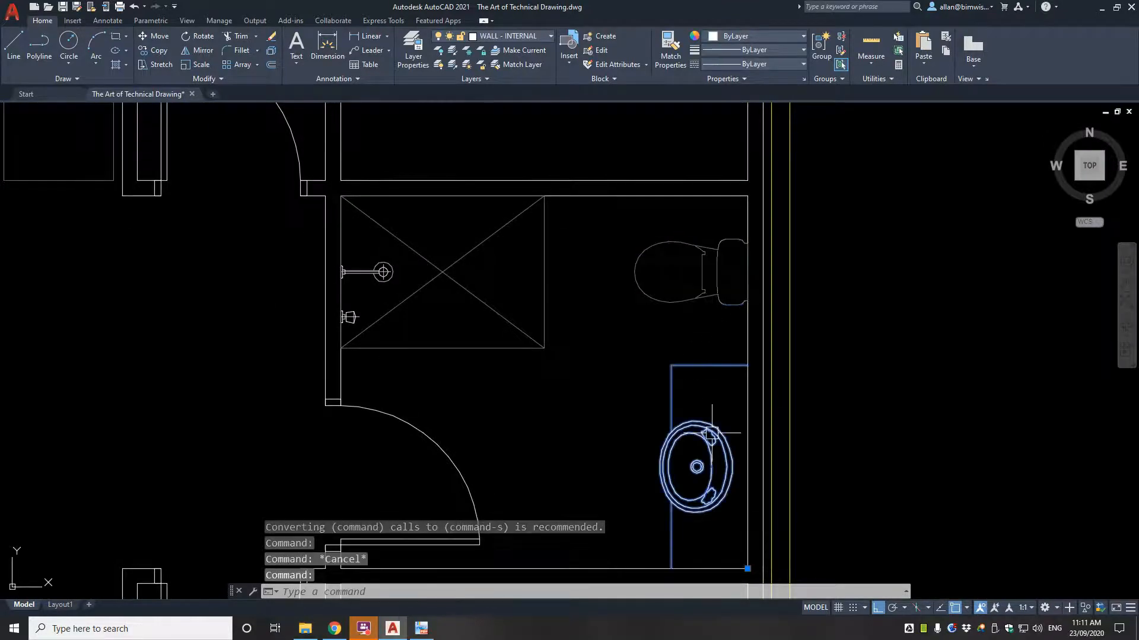
# - Run FIXBLOCK on the basin nested inside the vanity block's definition and close the block editor
pyautogui.doubleClick(716, 433)
pyautogui.click(560, 393)
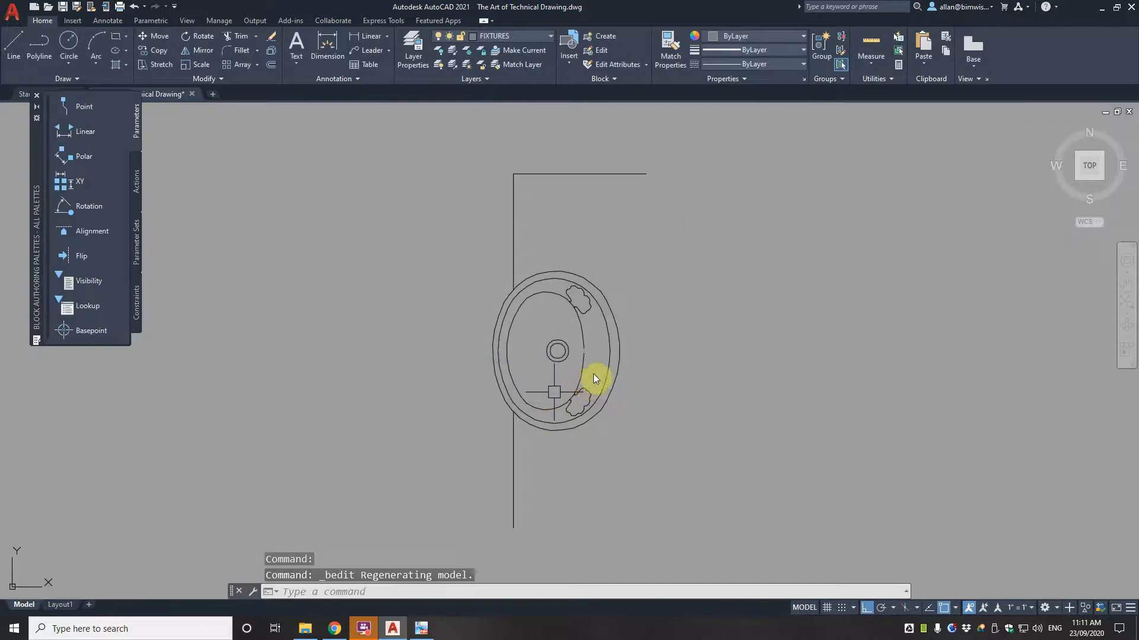
pyautogui.write('fixblock')
pyautogui.press('Return')
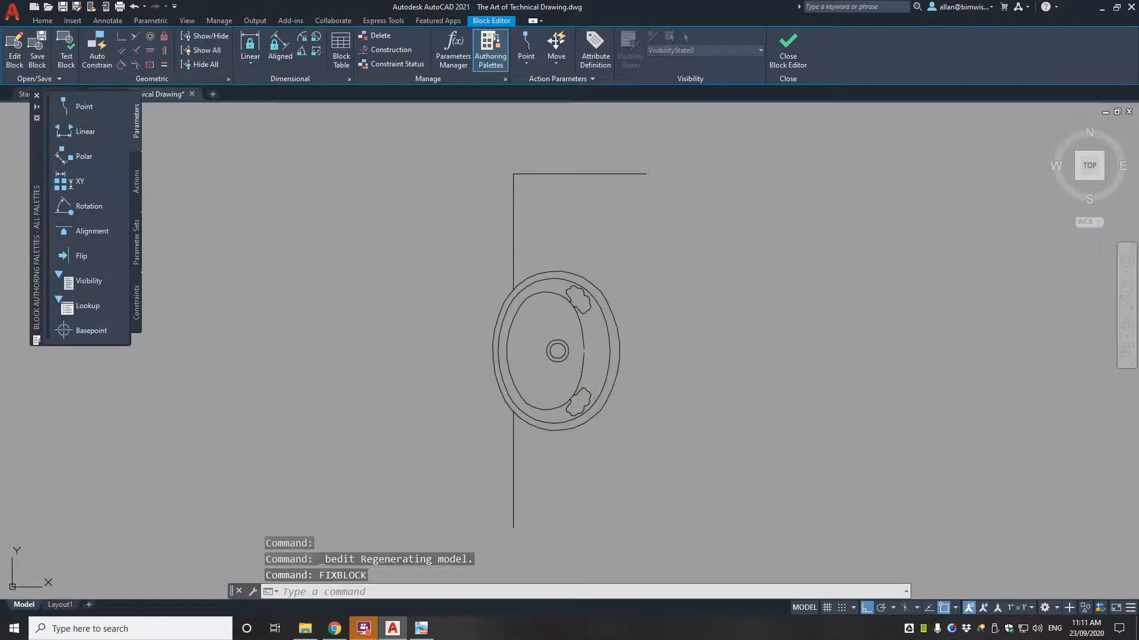
pyautogui.click(592, 376)
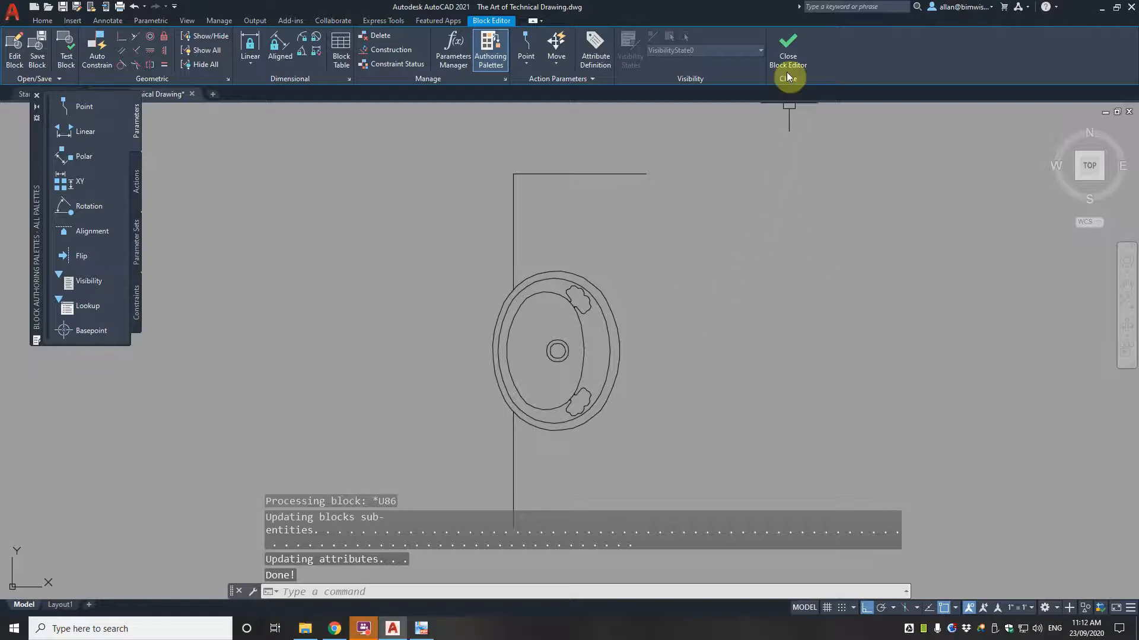
pyautogui.click(787, 47)
pyautogui.click(660, 325)
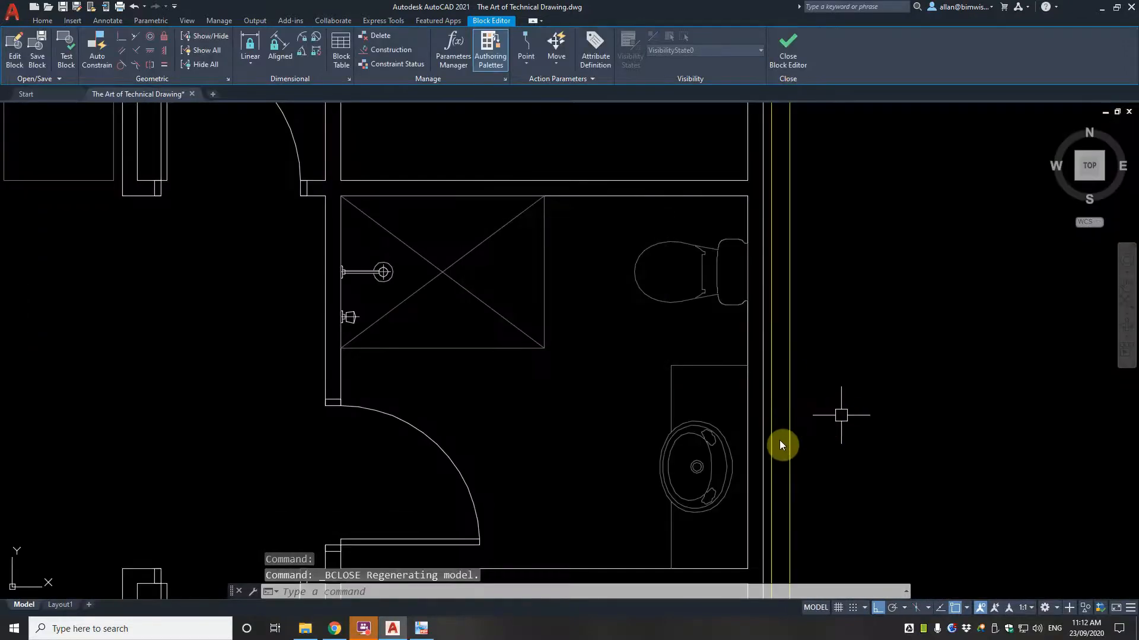
# - Open the shower block's definition and run FIXBLOCK on its nested shower fittings
pyautogui.doubleClick(427, 275)
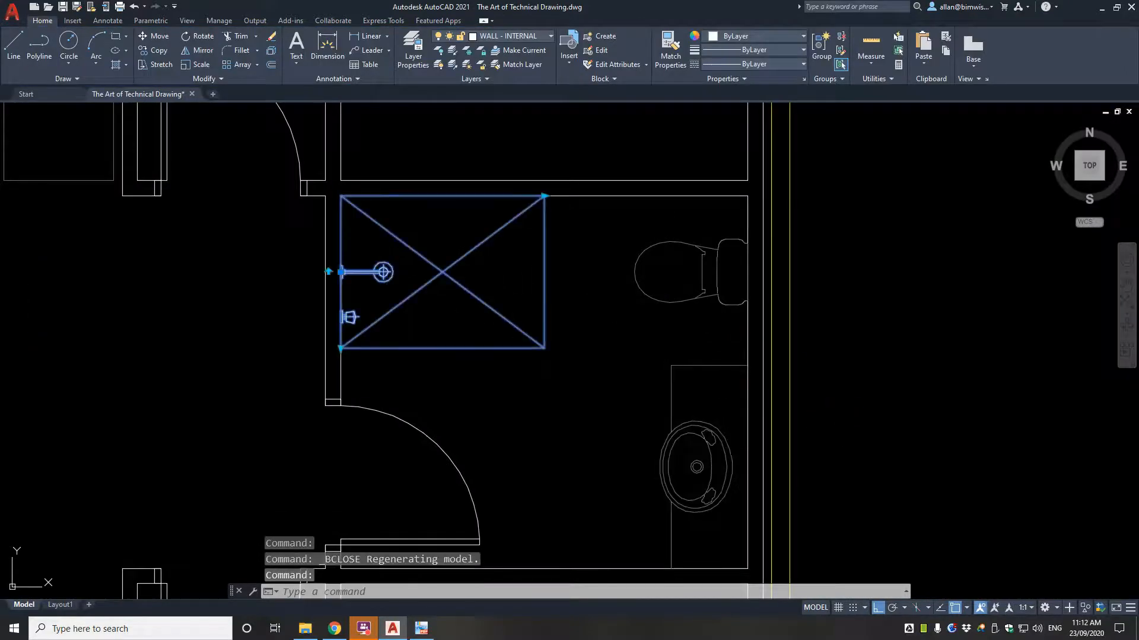
pyautogui.click(560, 395)
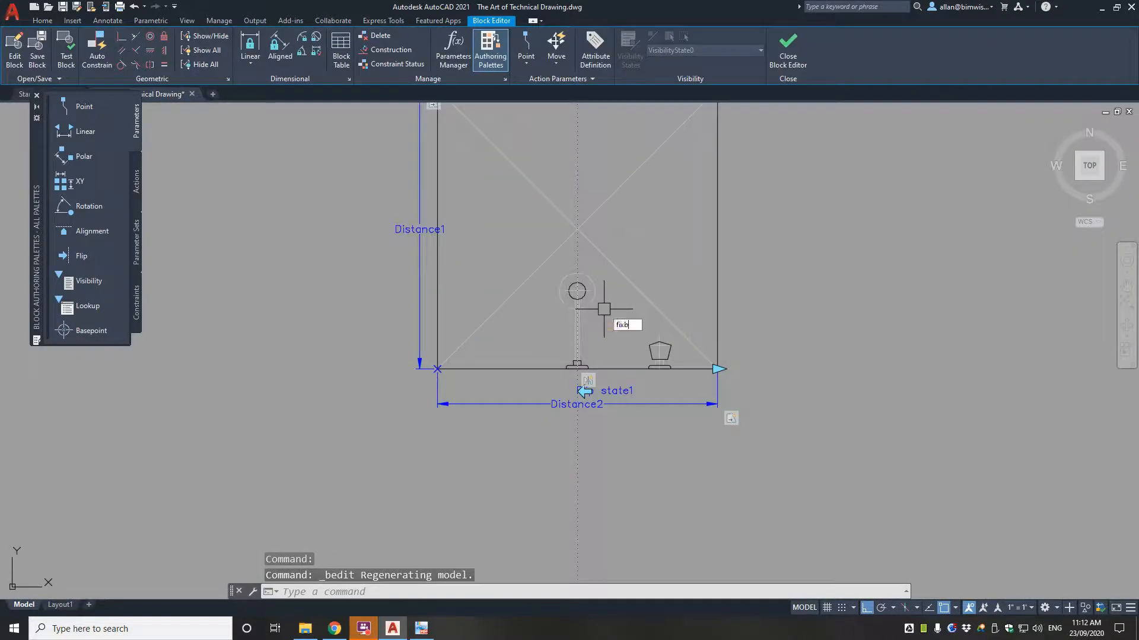
pyautogui.press('Return')
pyautogui.click(641, 330)
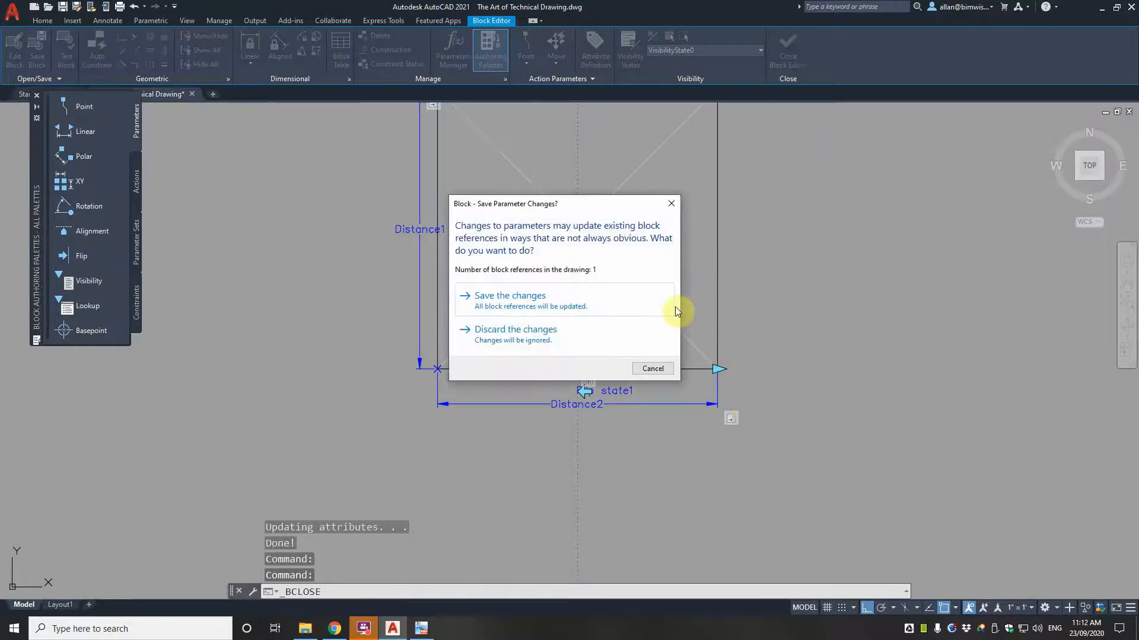
# - Make the shower block's two diagonal lines match the colour of its other geometry, and save the block changes
pyautogui.click(653, 369)
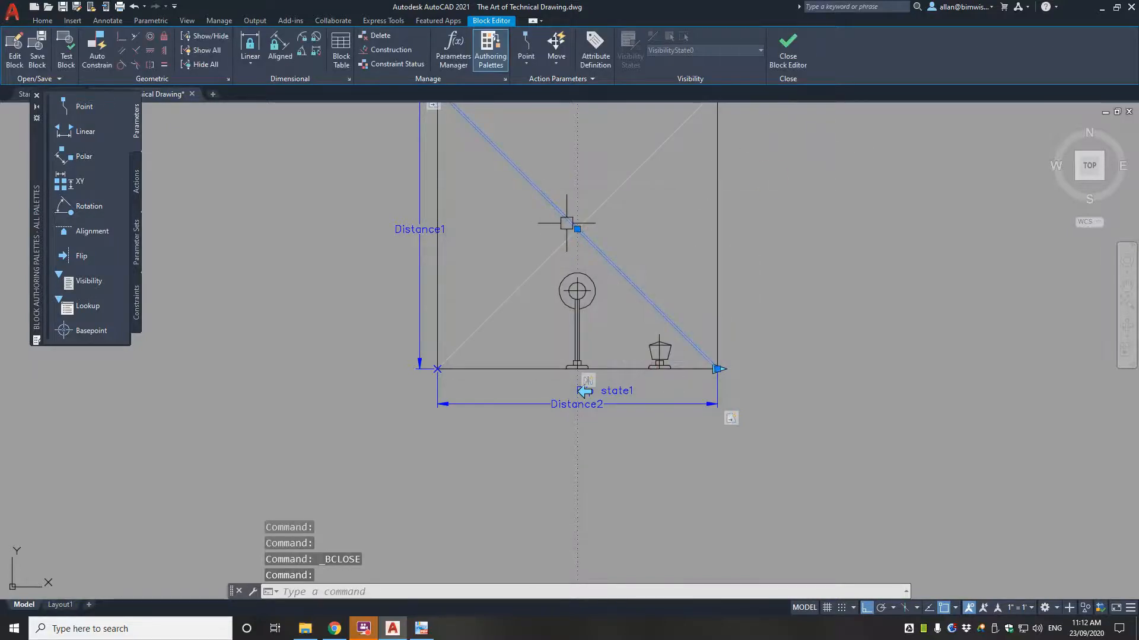
pyautogui.press('Escape')
pyautogui.press('Escape')
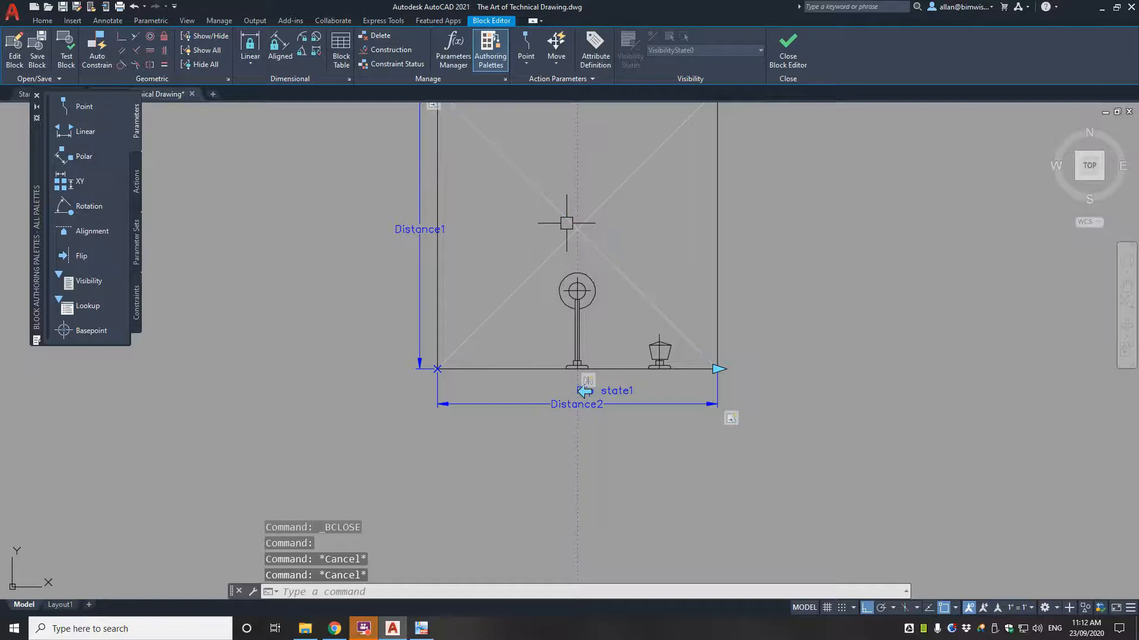
pyautogui.click(541, 196)
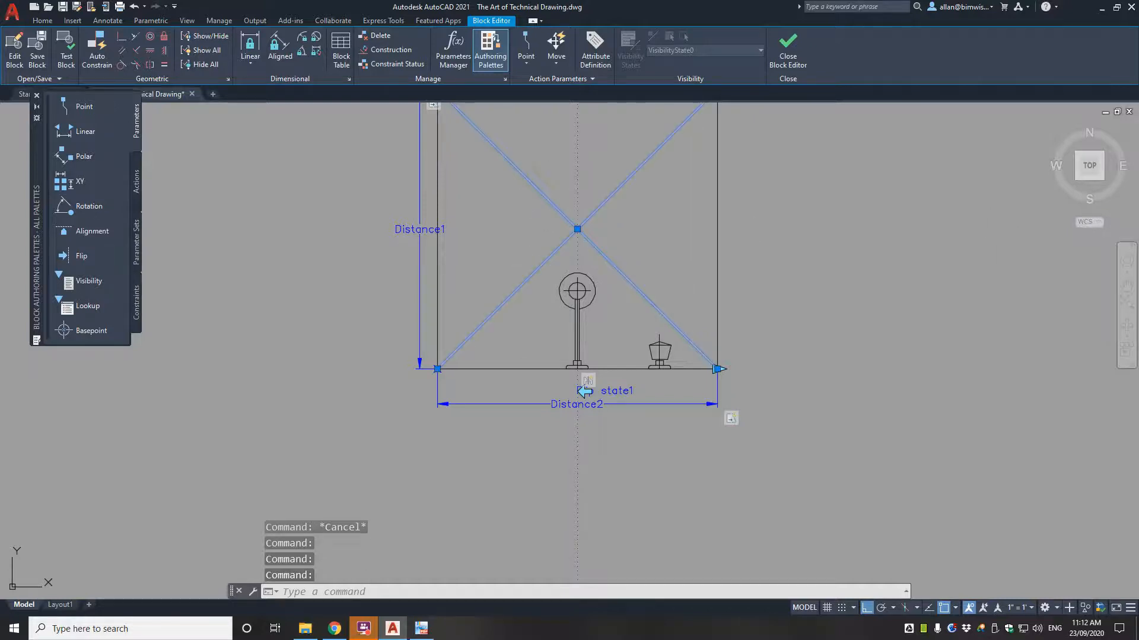
pyautogui.press('Escape')
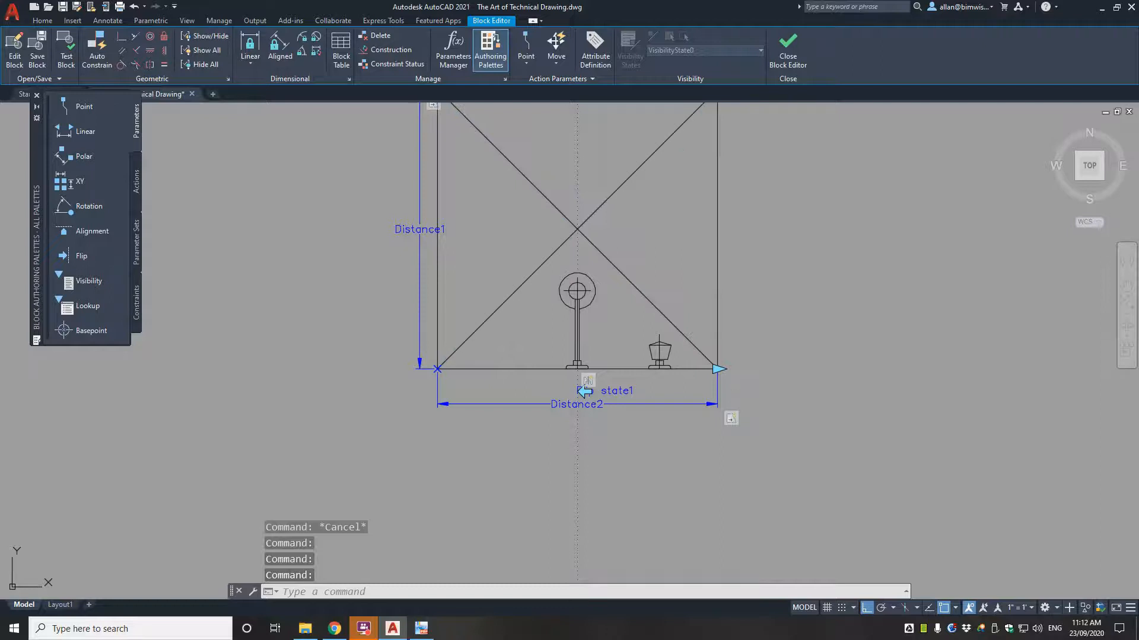
pyautogui.click(681, 332)
pyautogui.click(787, 62)
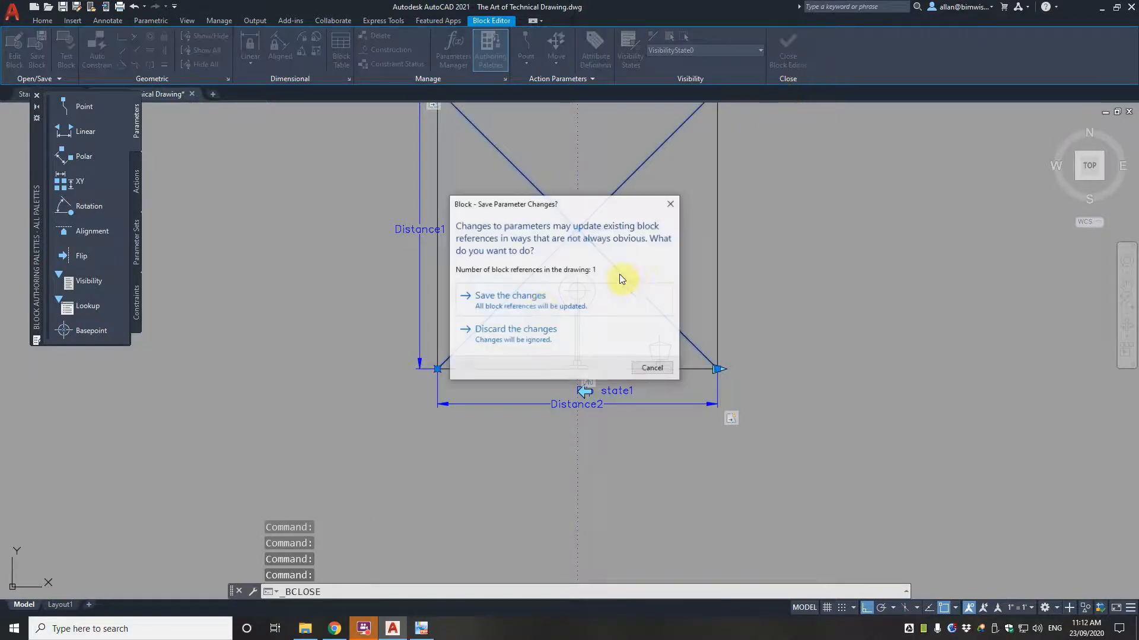
pyautogui.click(539, 302)
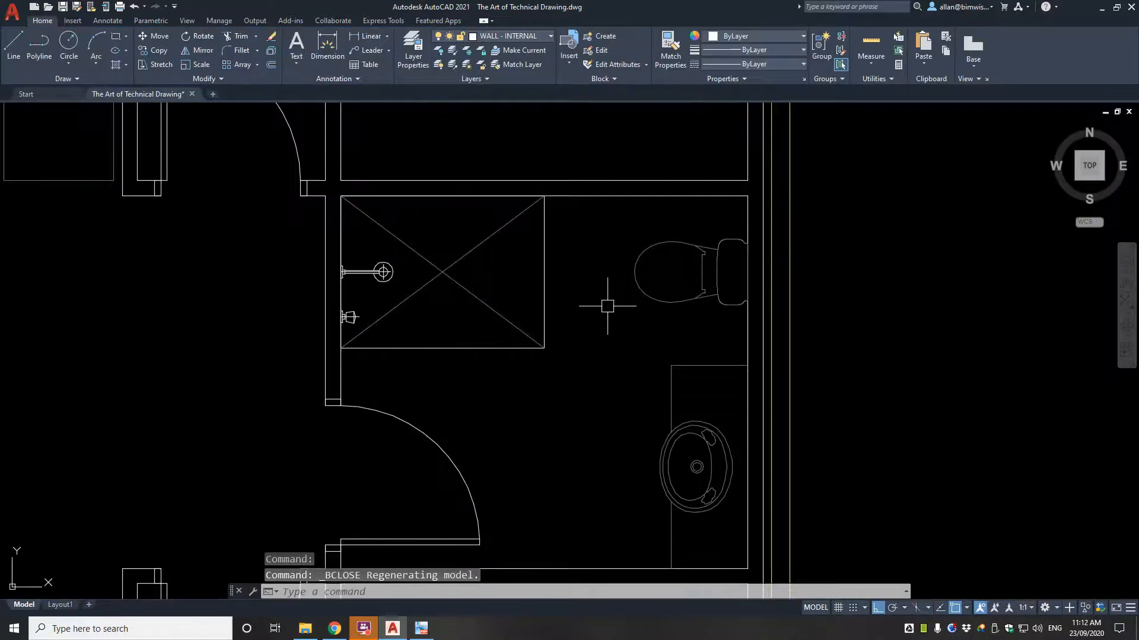
# - Run FIXBLOCK again on the shower block in the bathroom
pyautogui.write('fixblock')
pyautogui.press('Return')
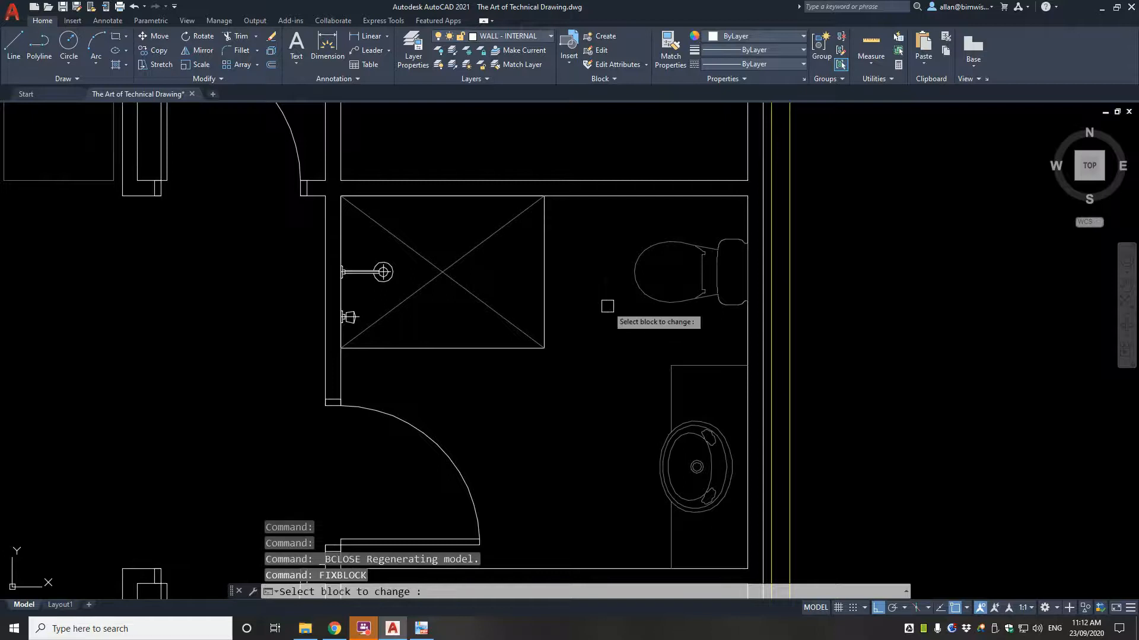
pyautogui.click(534, 307)
pyautogui.scroll(-2, 591, 283)
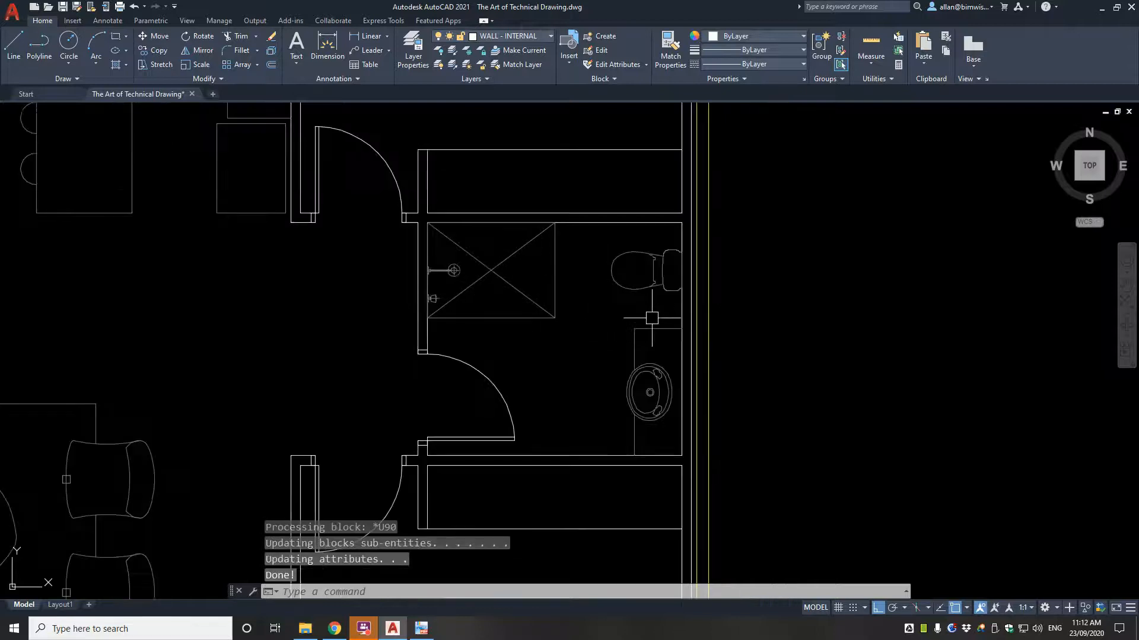
# - Compare the whole floor plan with the reference drawing in PDF-XChange Viewer, and return to AutoCAD
pyautogui.scroll(-5, 652, 319)
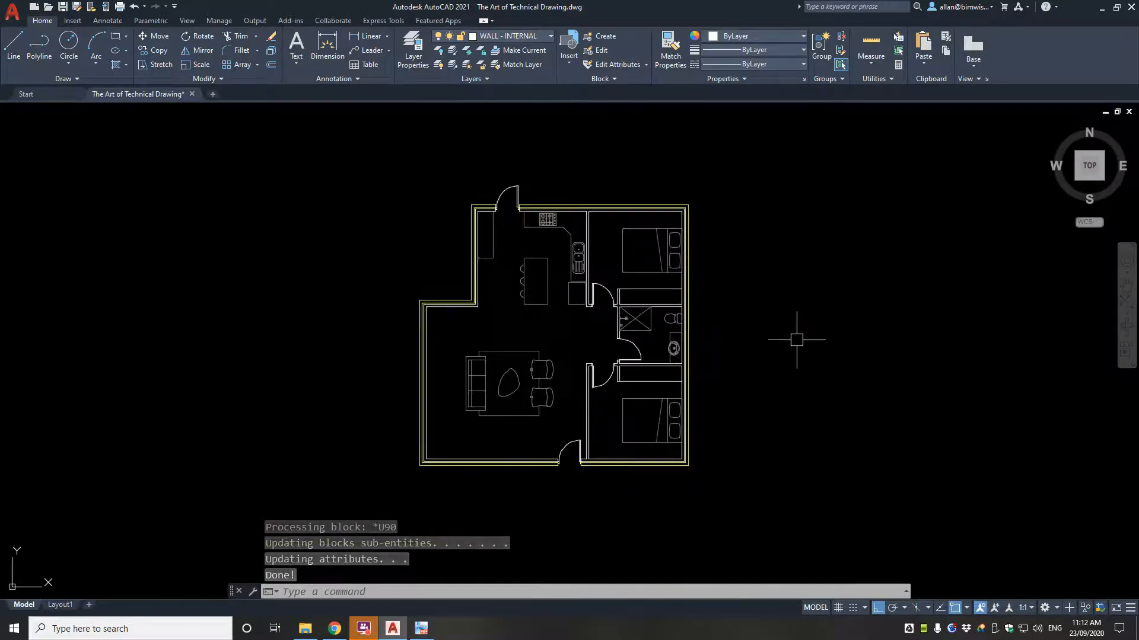
pyautogui.click(422, 629)
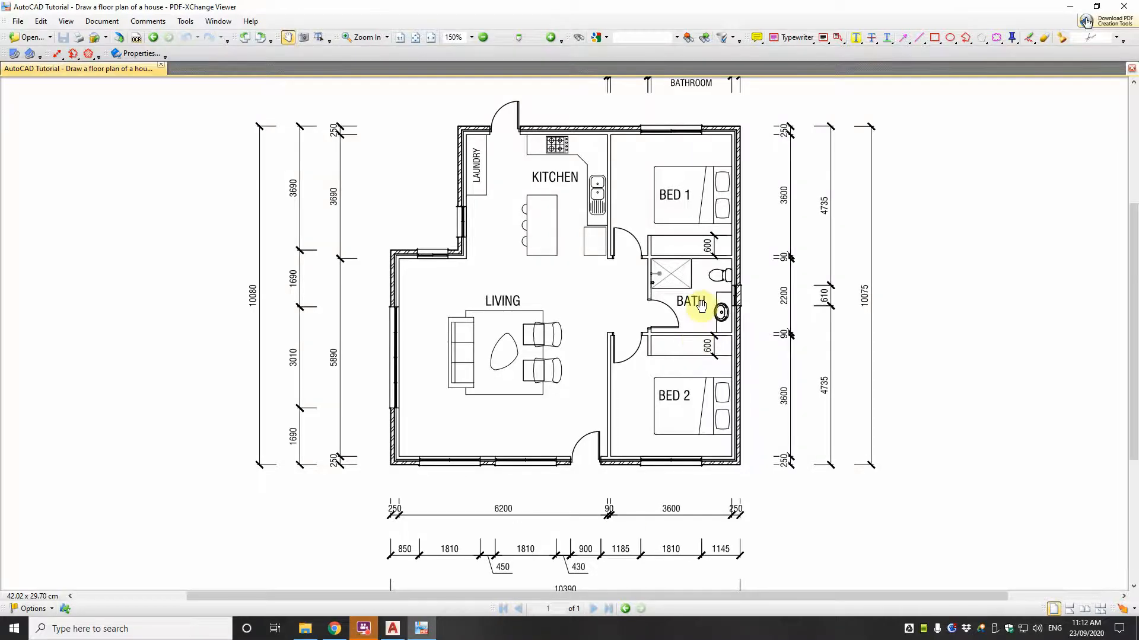
pyautogui.scroll(2, 698, 330)
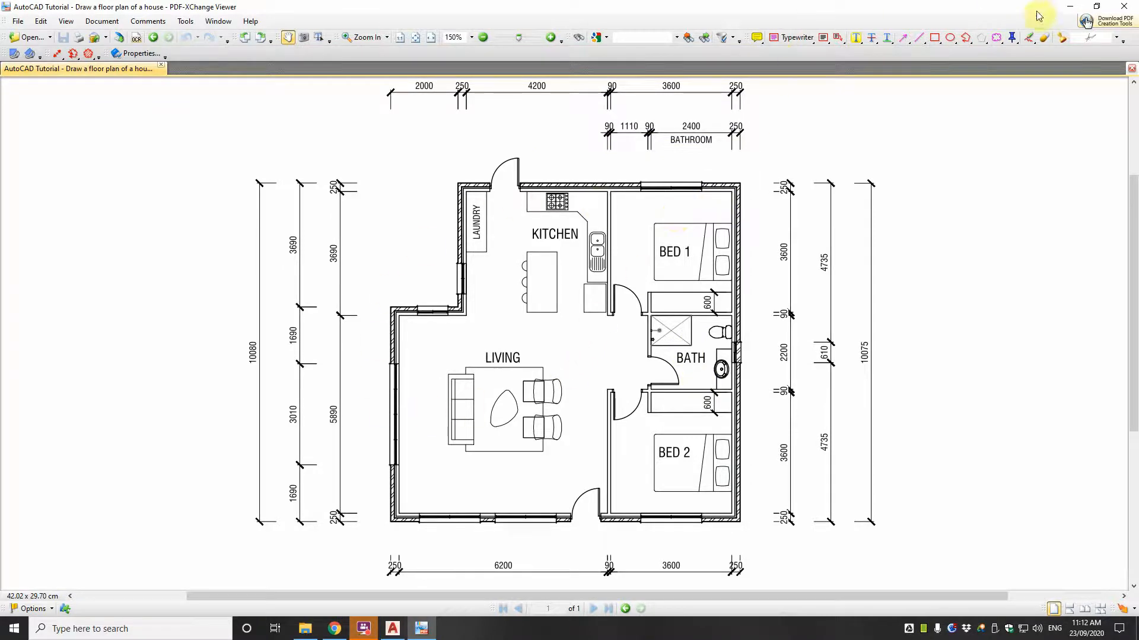
pyautogui.click(1067, 5)
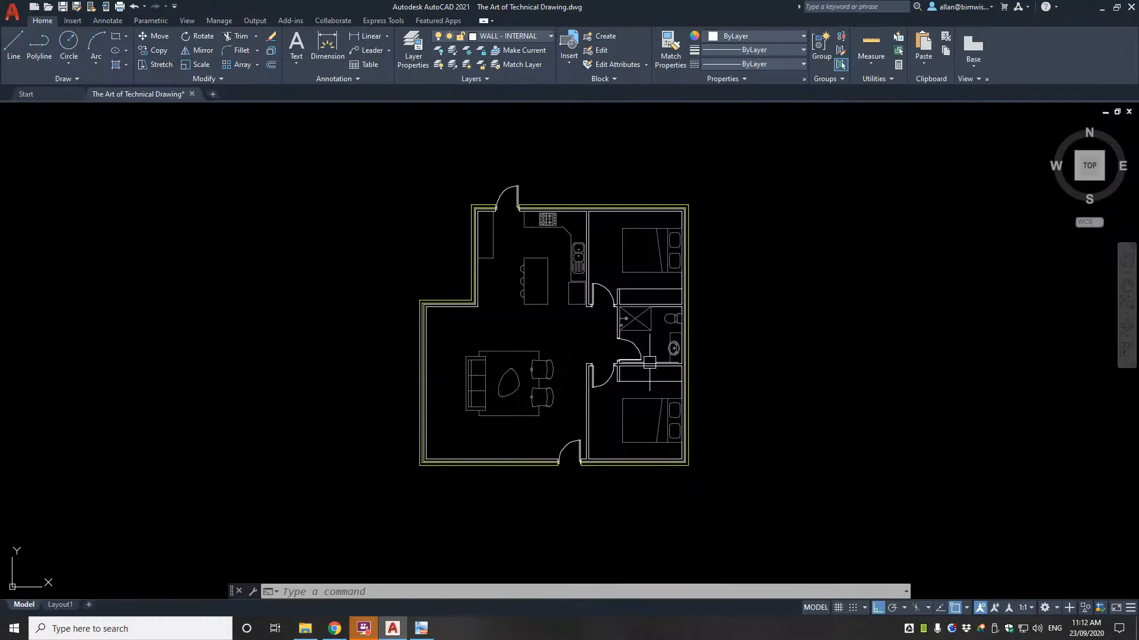
# - Check the window locations and dimensions along the outer walls on the reference drawing in PDF-XChange Viewer, and return to AutoCAD
pyautogui.click(421, 628)
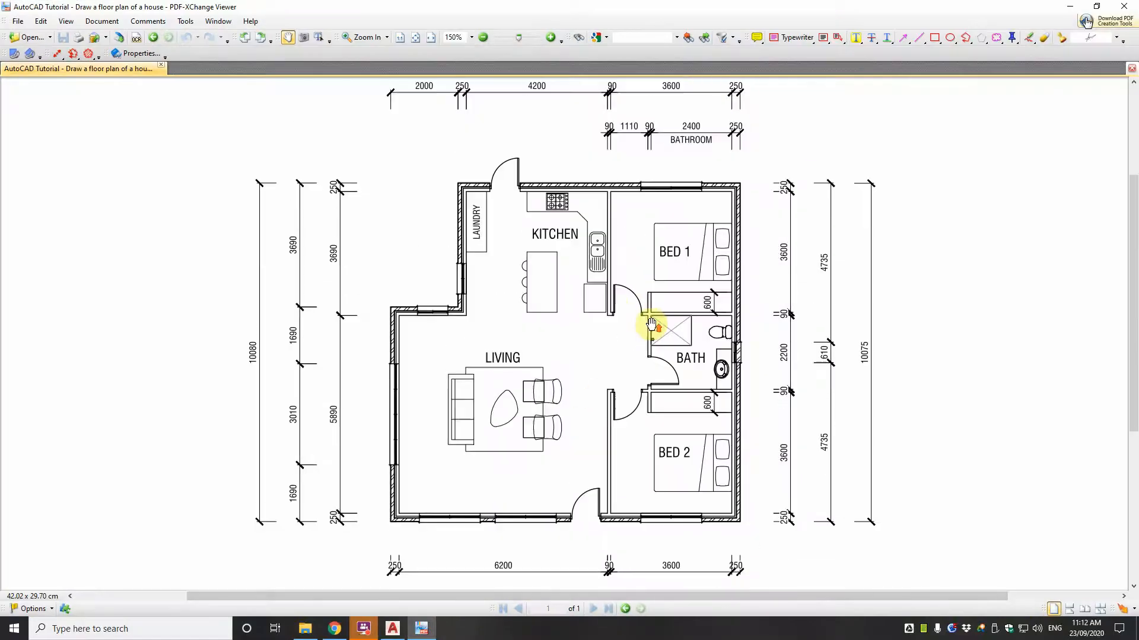
pyautogui.scroll(4, 653, 323)
pyautogui.scroll(-5, 608, 326)
pyautogui.scroll(3, 614, 343)
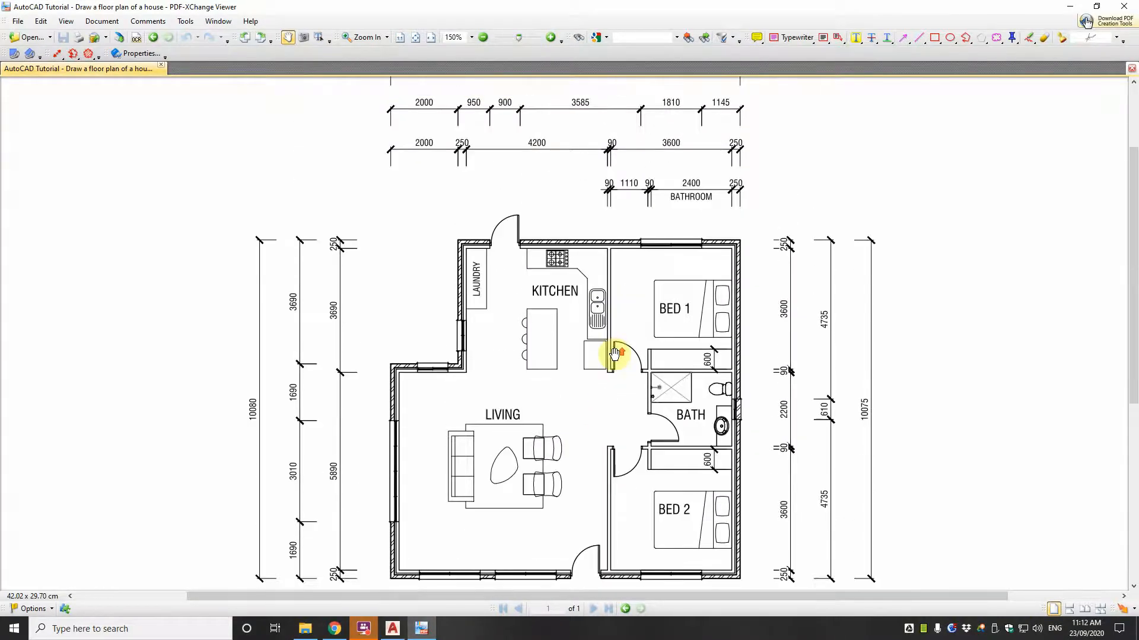
pyautogui.click(1072, 7)
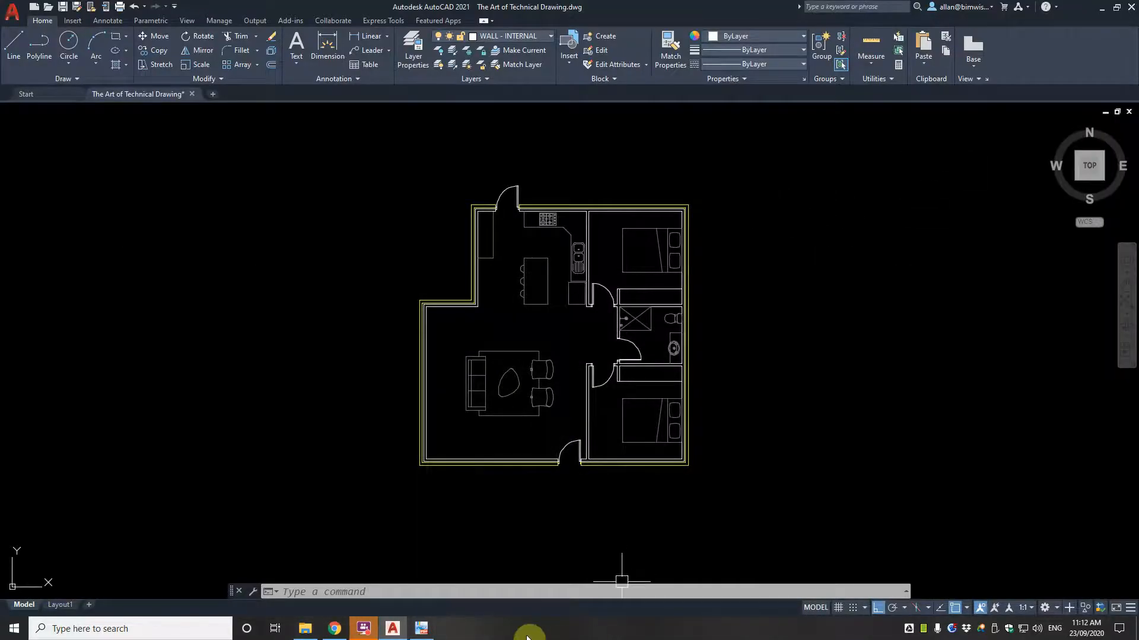
pyautogui.click(423, 629)
pyautogui.scroll(-2, 717, 328)
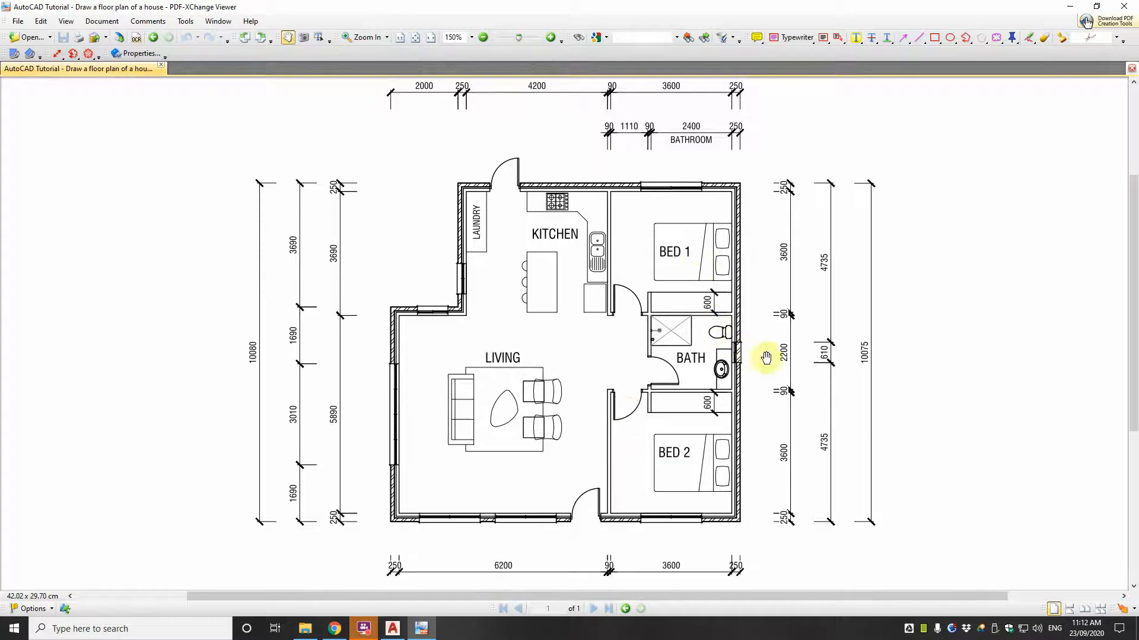
pyautogui.scroll(-2, 665, 525)
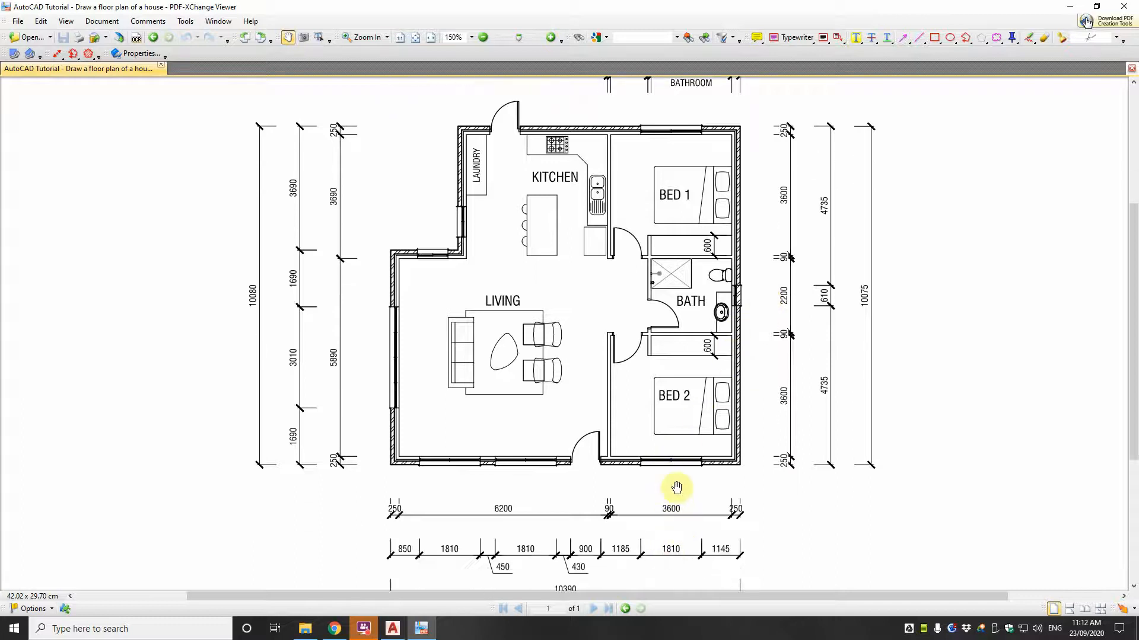
pyautogui.click(1072, 7)
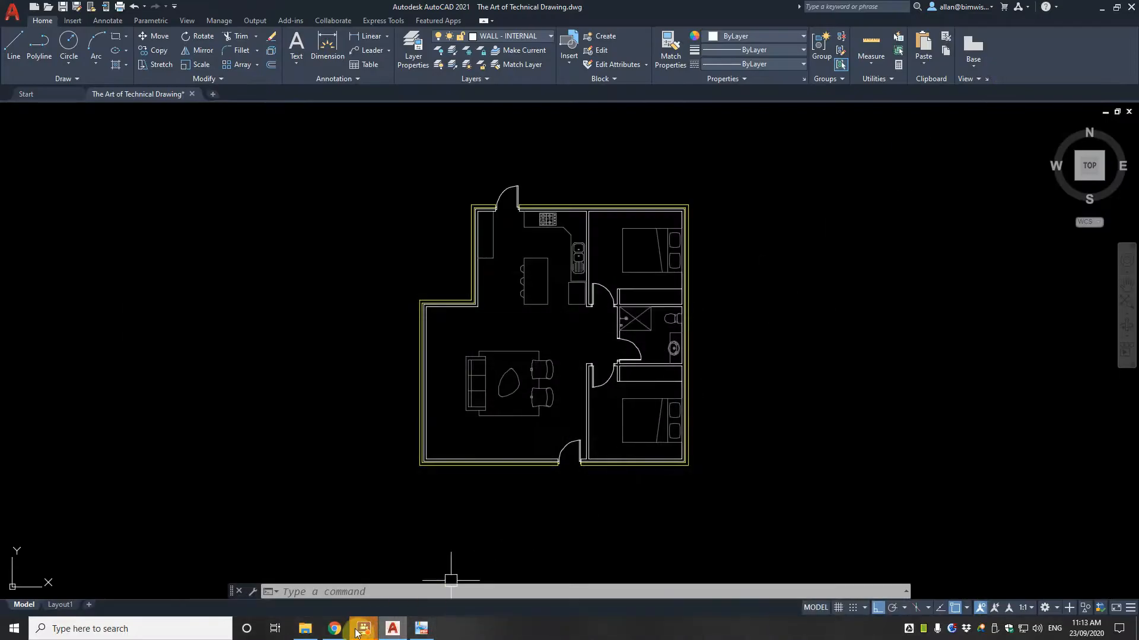
# - Insert WINDOW PLAN - BRICK VENEER.dwg from the Blocks folder just below the Bed 2 bed, at scale 1 and rotation 0
pyautogui.click(306, 630)
pyautogui.click(912, 355)
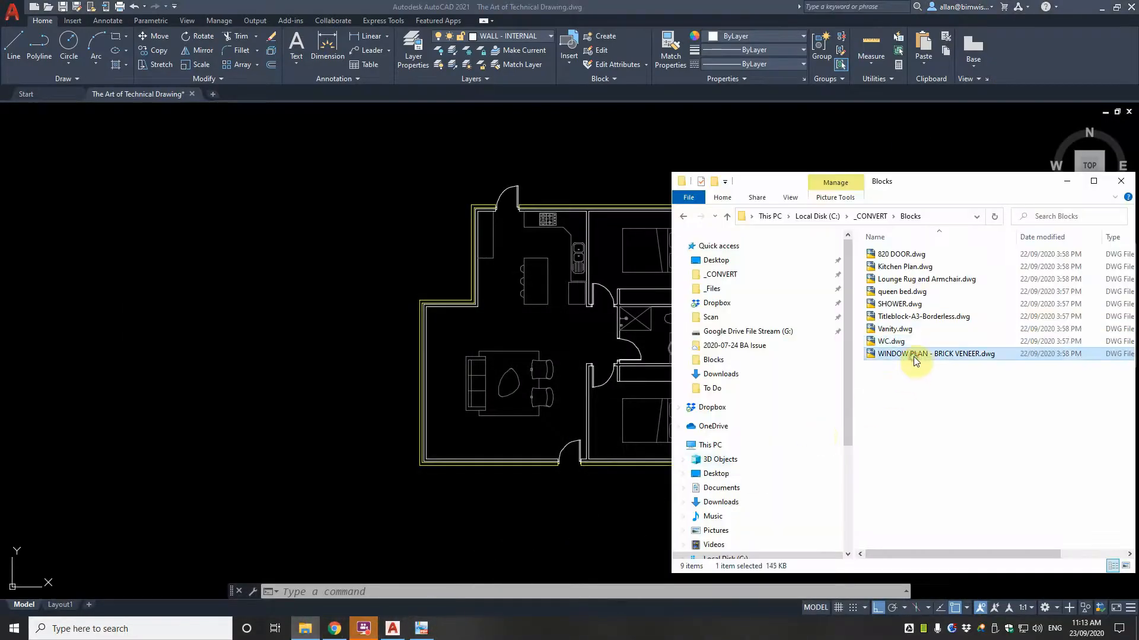
pyautogui.moveTo(913, 357); pyautogui.dragTo(343, 322)
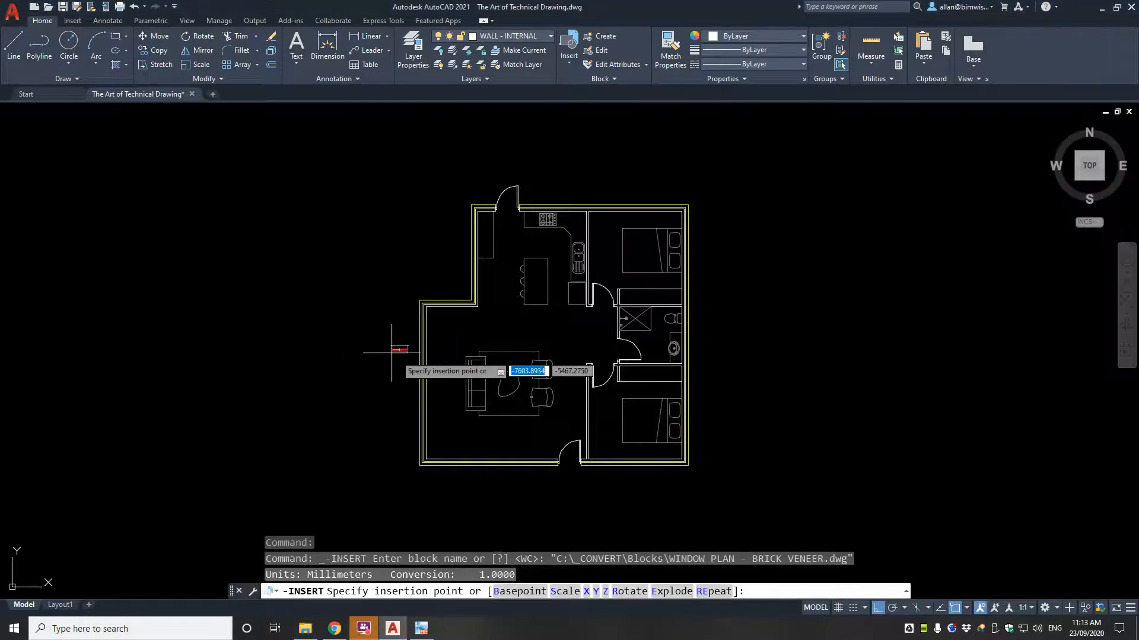
pyautogui.scroll(6, 656, 455)
pyautogui.click(531, 437)
pyautogui.press('Return')
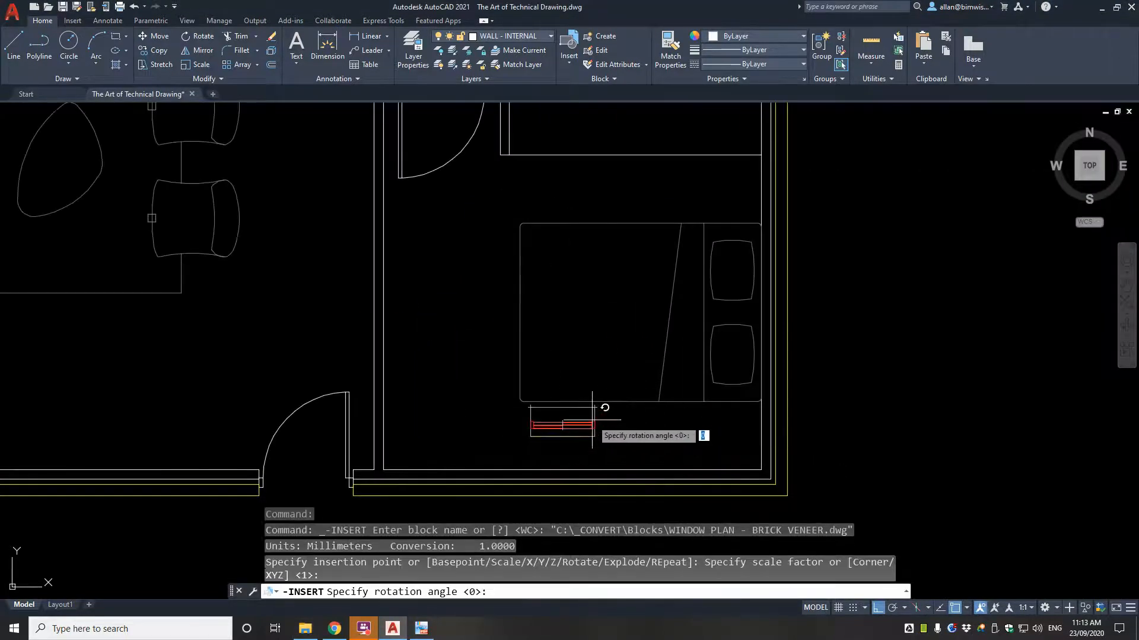
pyautogui.press('Return')
pyautogui.press('Escape')
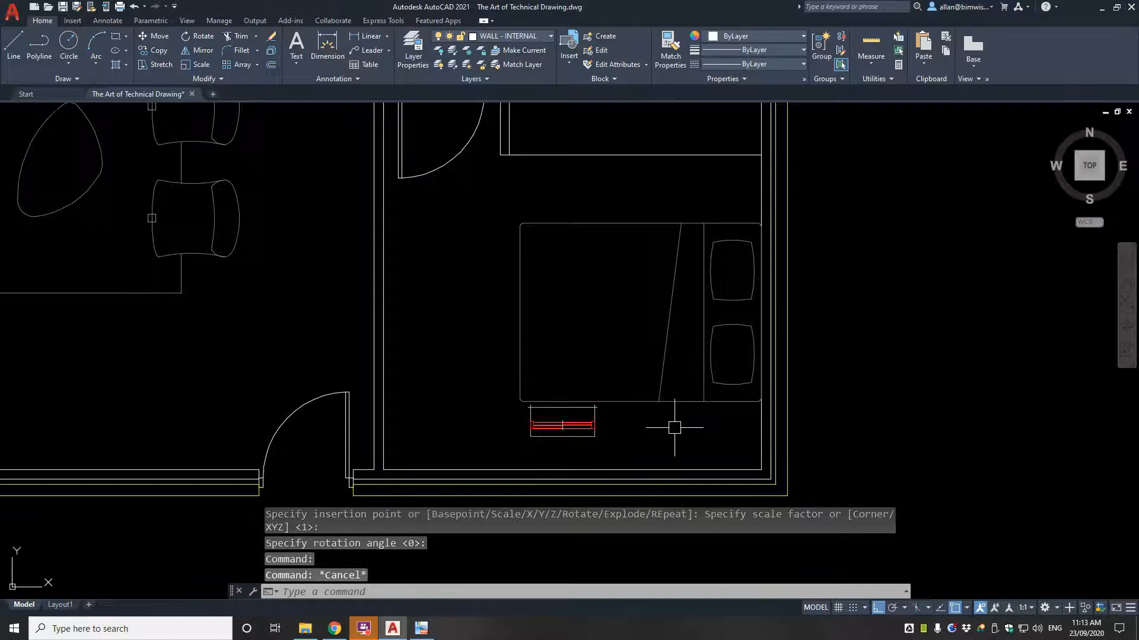
# - Run FIXBLOCK on the inserted window block and assign the block to the WINDOWS layer
pyautogui.press('Return')
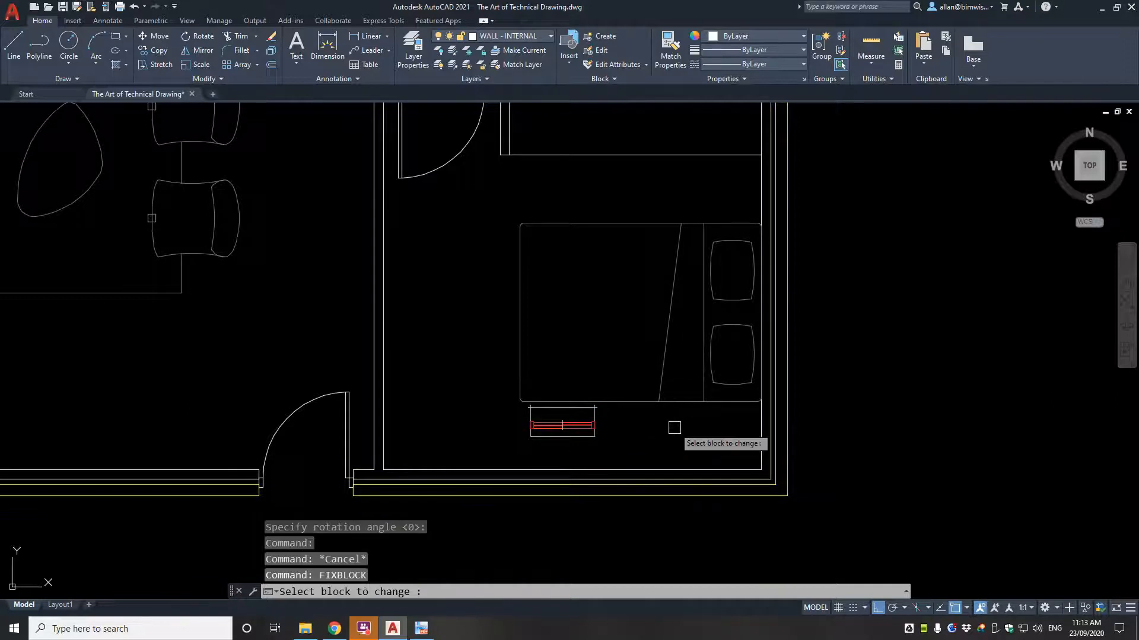
pyautogui.click(569, 425)
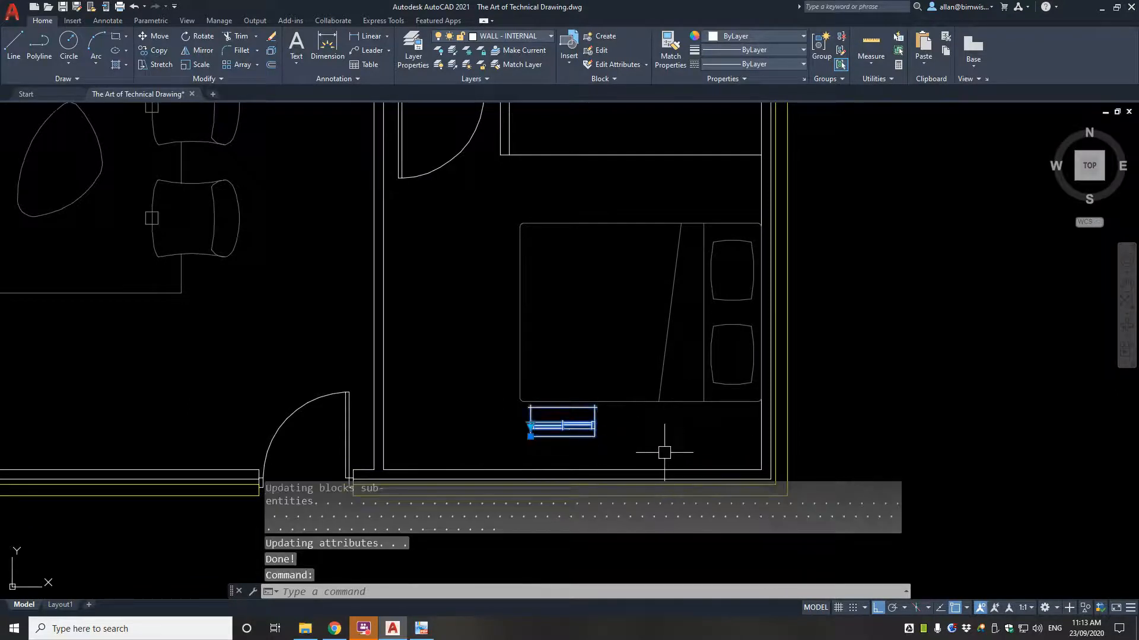
pyautogui.click(530, 37)
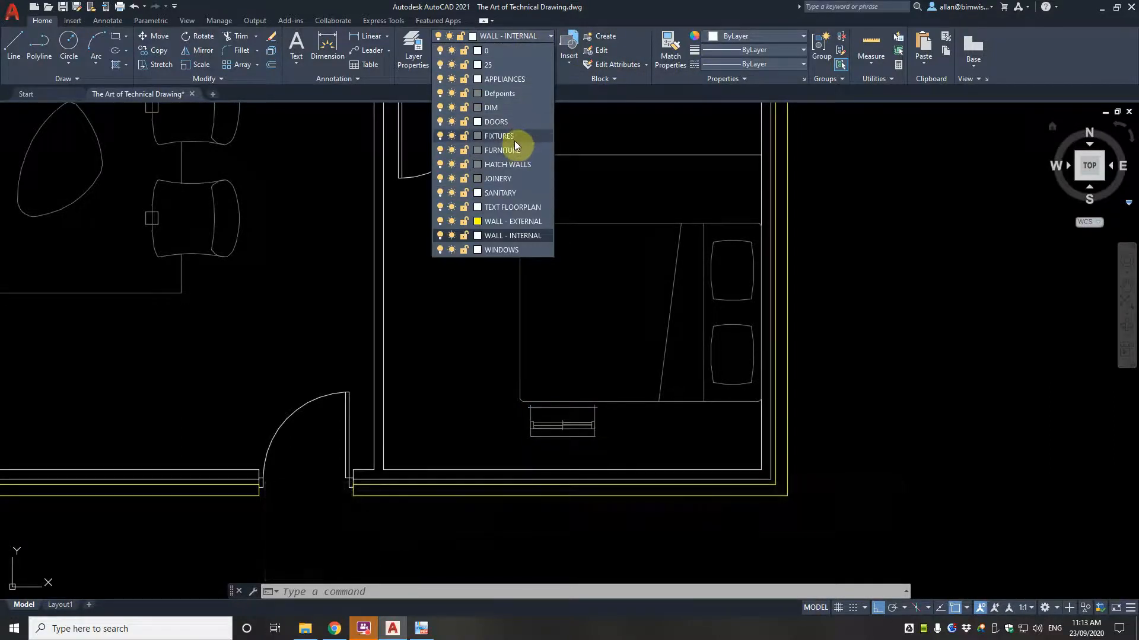
pyautogui.click(502, 249)
pyautogui.moveTo(572, 534); pyautogui.dragTo(639, 391, button='middle')
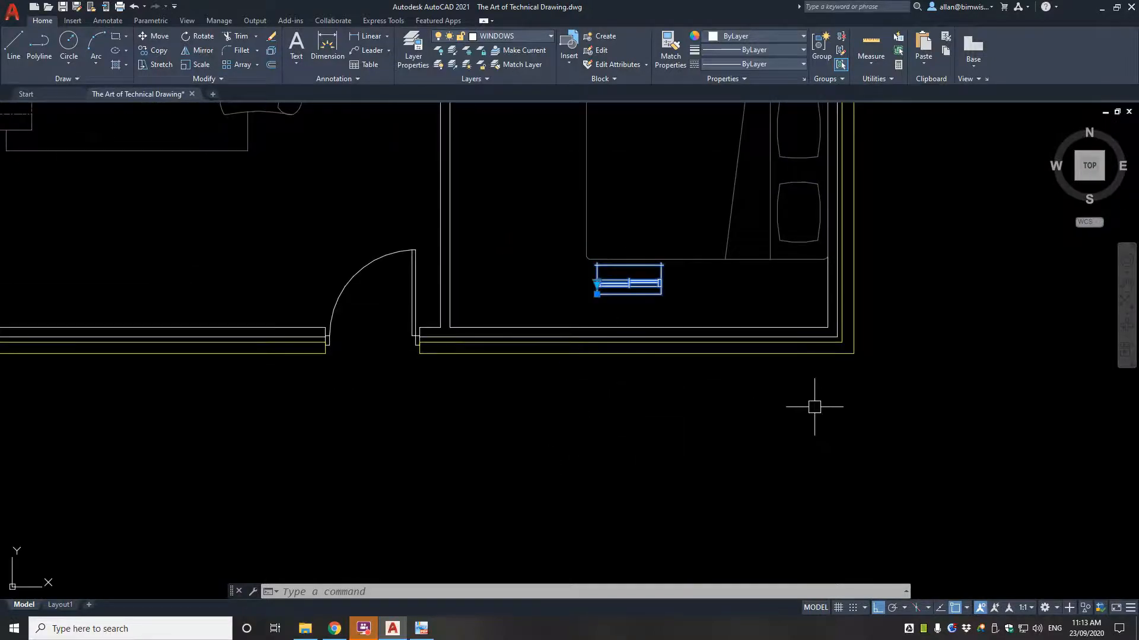
# - View the window block's list of available widths without choosing one
pyautogui.click(597, 284)
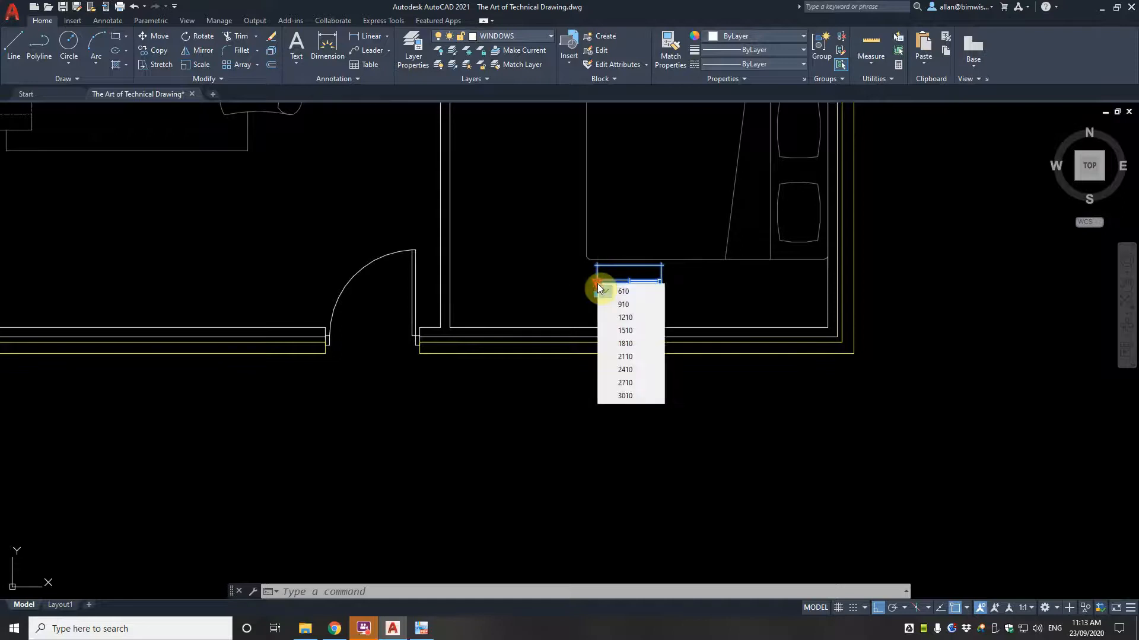
pyautogui.click(754, 277)
pyautogui.click(678, 294)
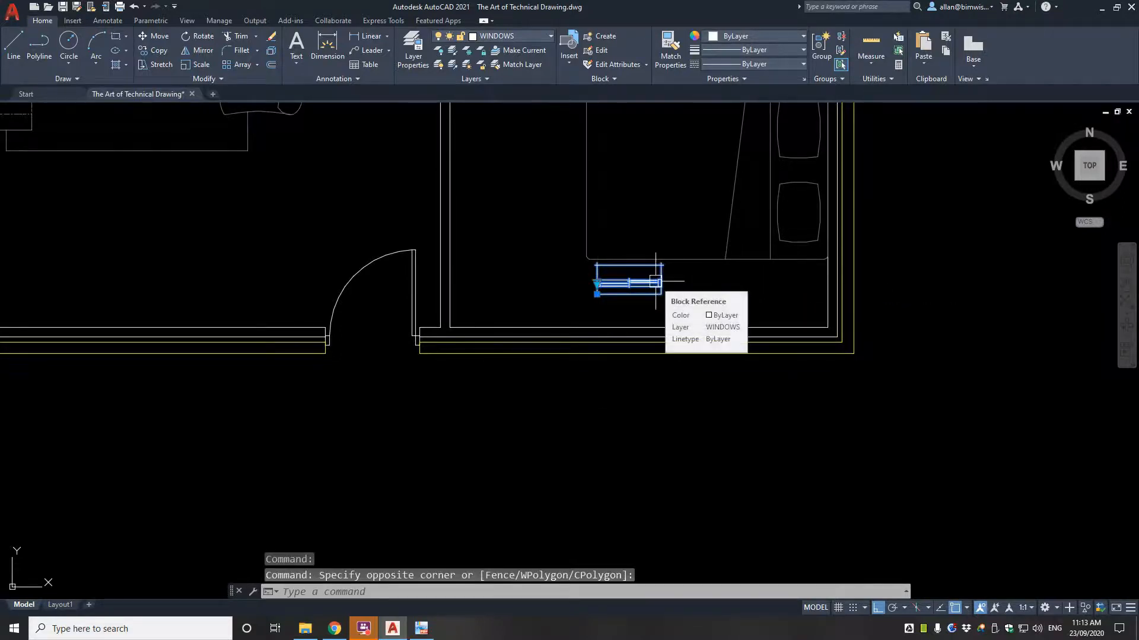
# - Switch to Chrome, view the Domestic Floor Plan Blocks page on blocks.draftsperson.net, and return to AutoCAD
pyautogui.click(336, 628)
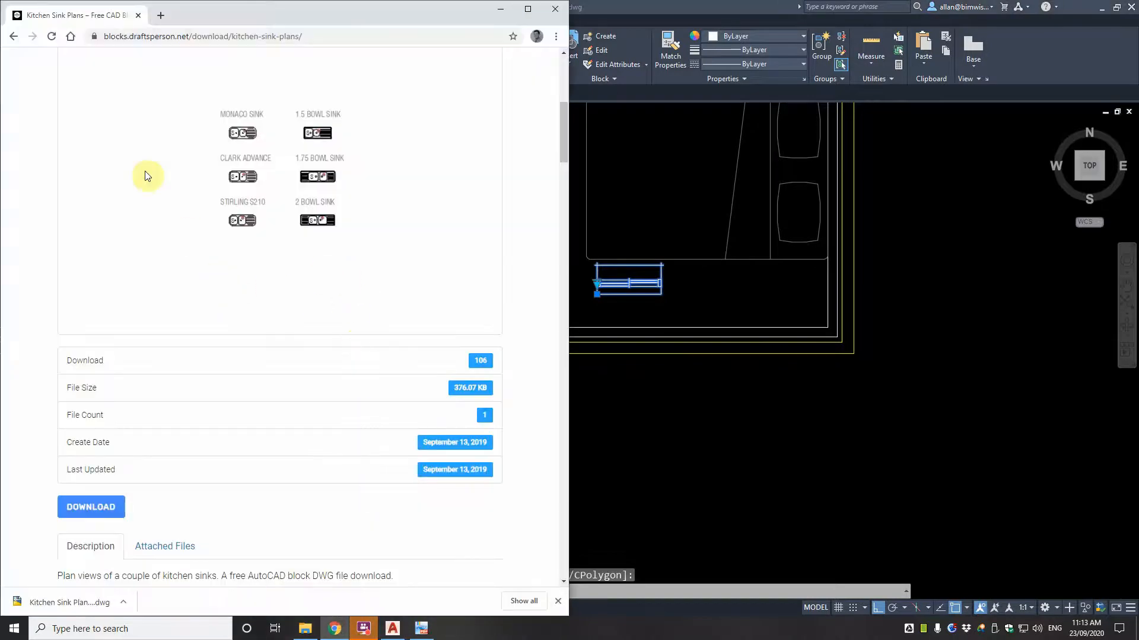
pyautogui.click(12, 38)
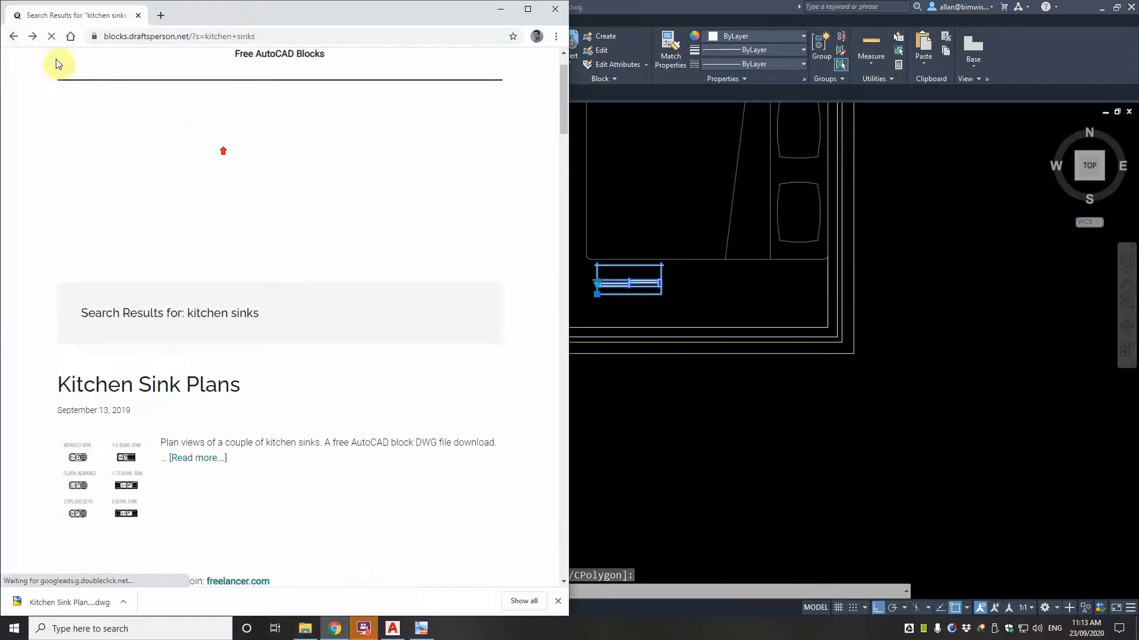
pyautogui.click(13, 37)
pyautogui.scroll(5, 149, 121)
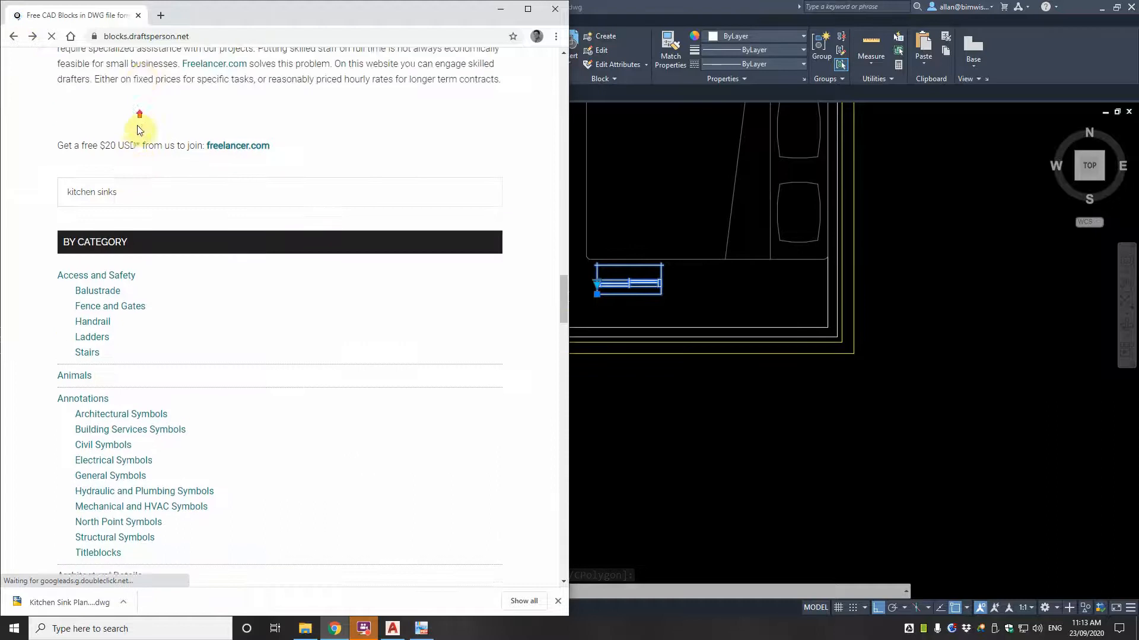
pyautogui.scroll(20, 180, 162)
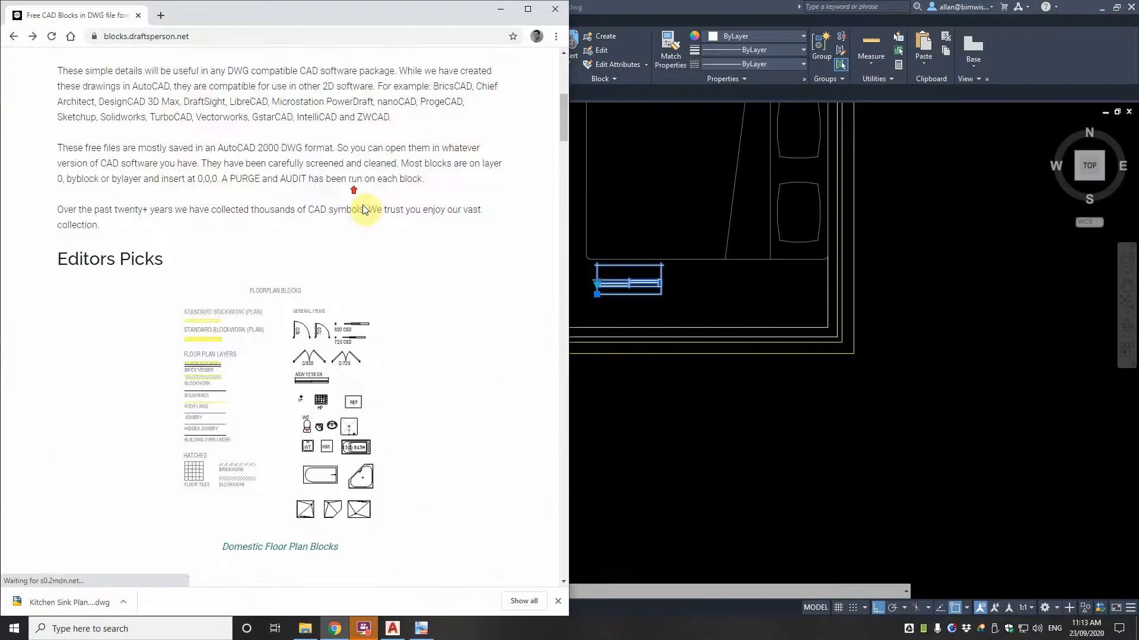
pyautogui.click(295, 548)
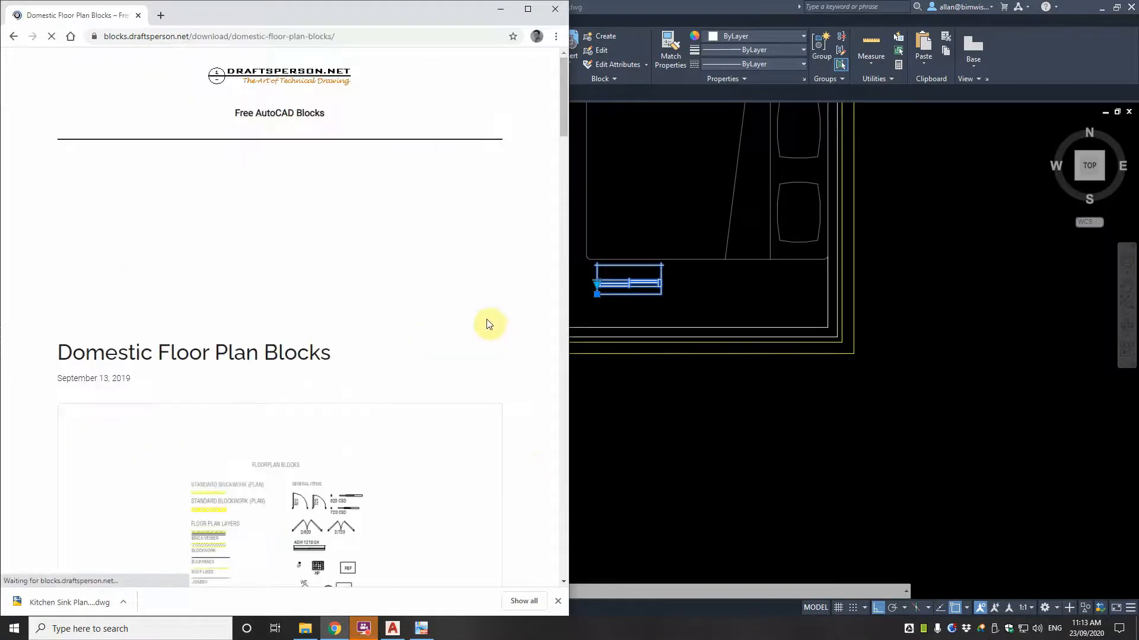
pyautogui.scroll(-15, 469, 332)
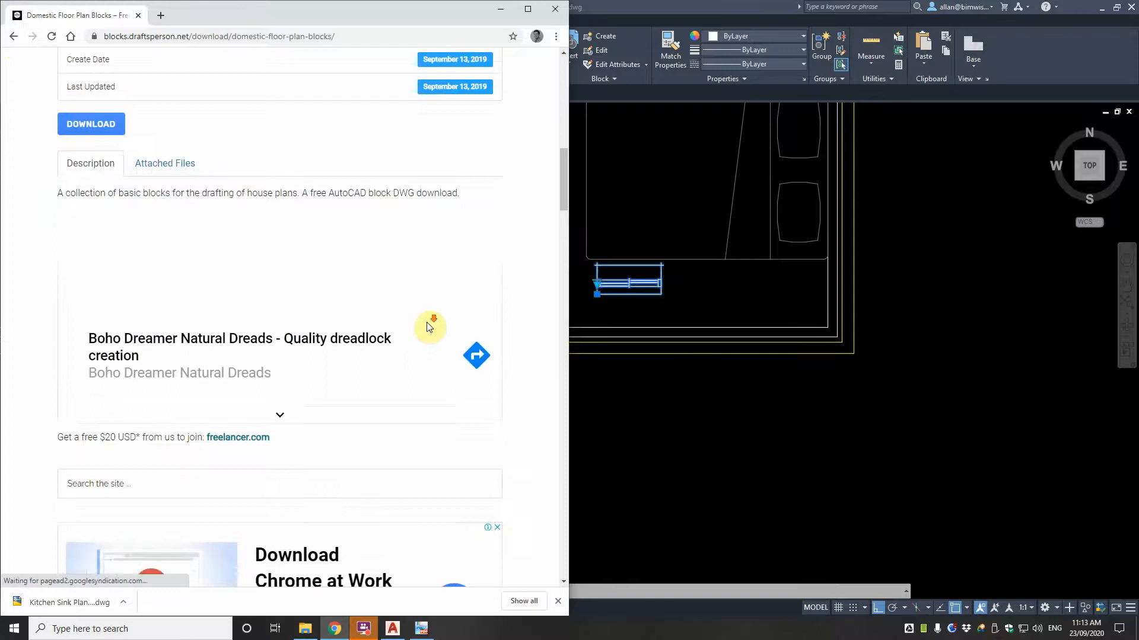
pyautogui.scroll(10, 431, 326)
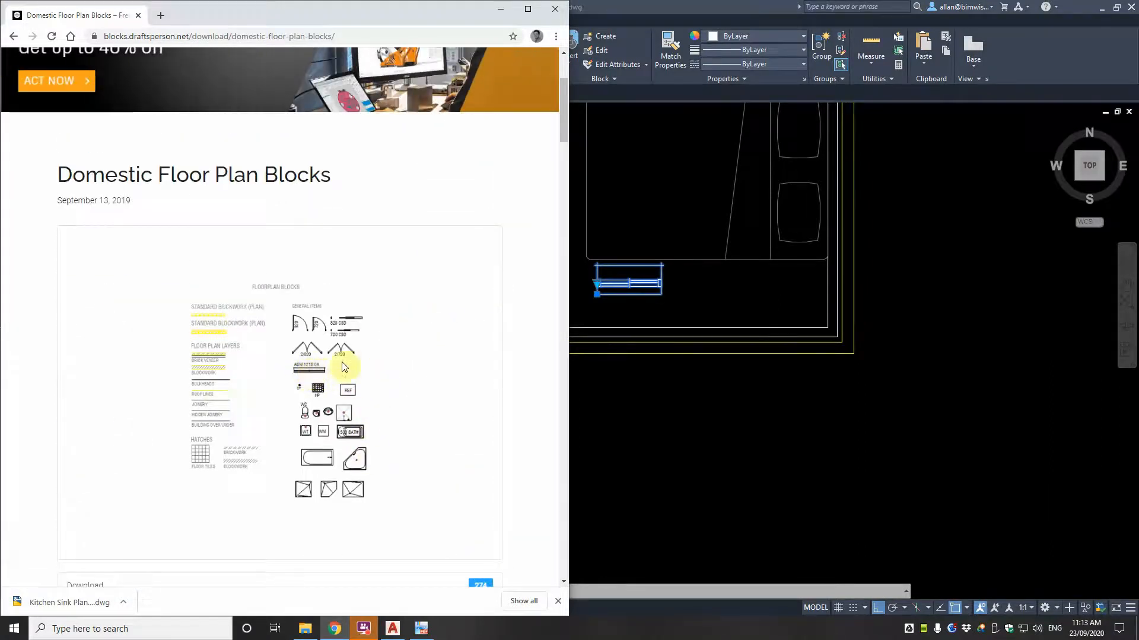
pyautogui.click(501, 14)
# - Set the window block's width to 1810 and deselect the block
pyautogui.click(597, 283)
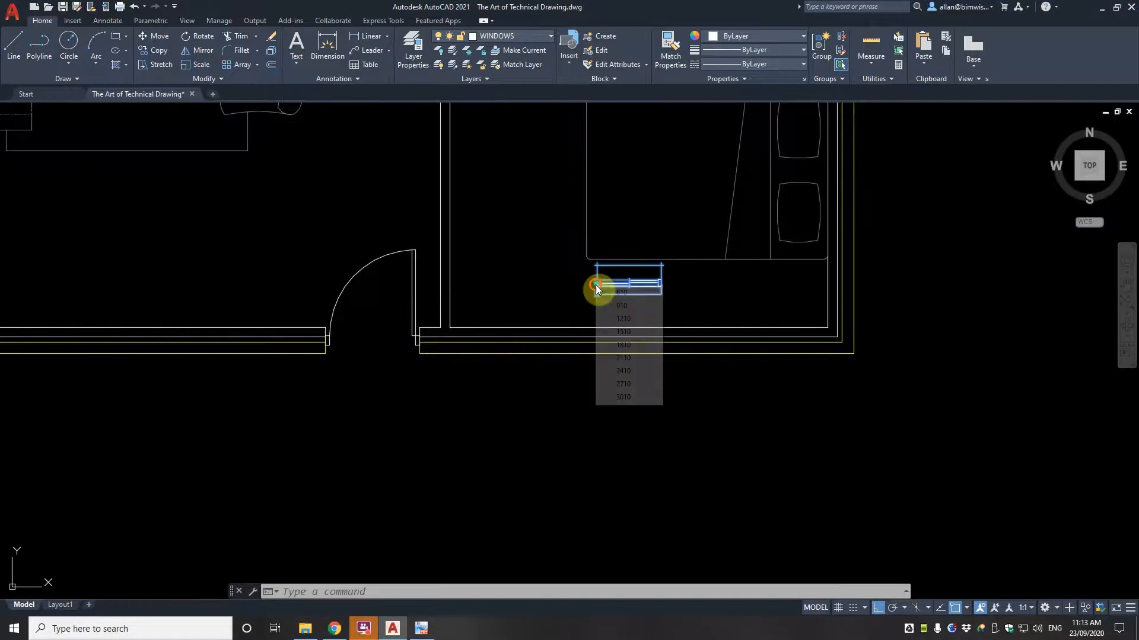
pyautogui.click(622, 345)
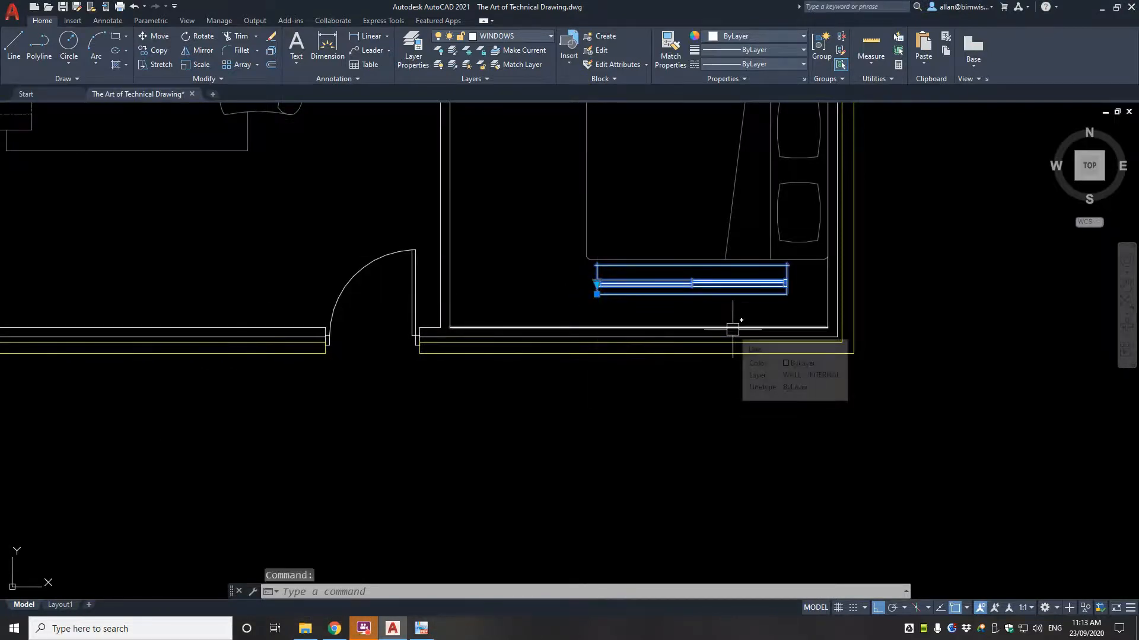
pyautogui.press('Escape')
pyautogui.press('Escape')
pyautogui.write('mi')
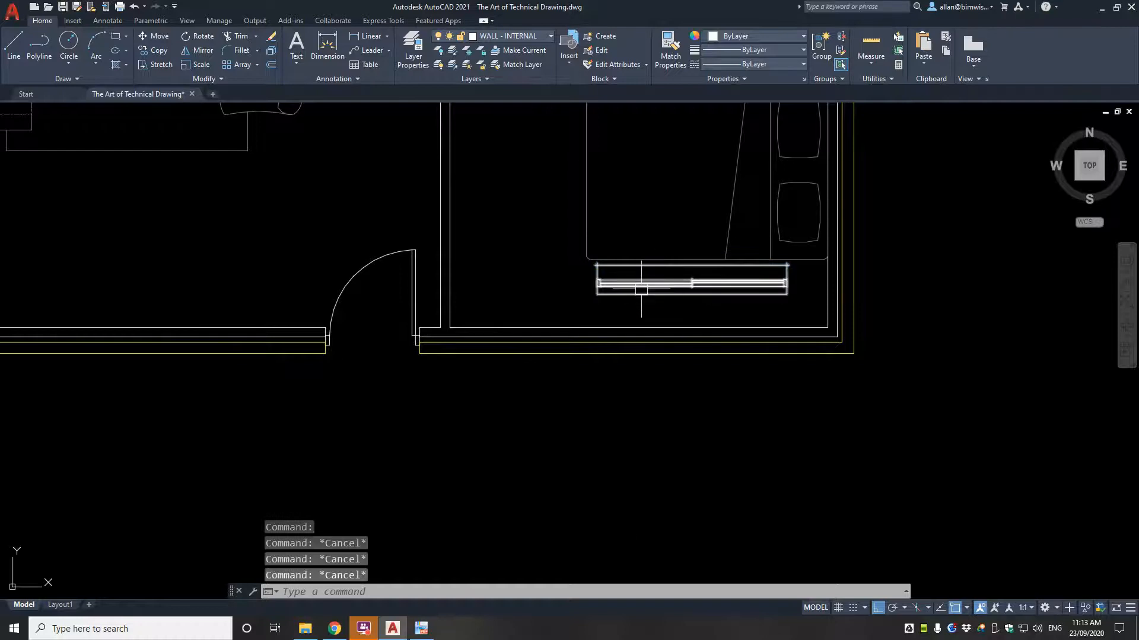
pyautogui.press('Return')
pyautogui.press('Escape')
pyautogui.press('Escape')
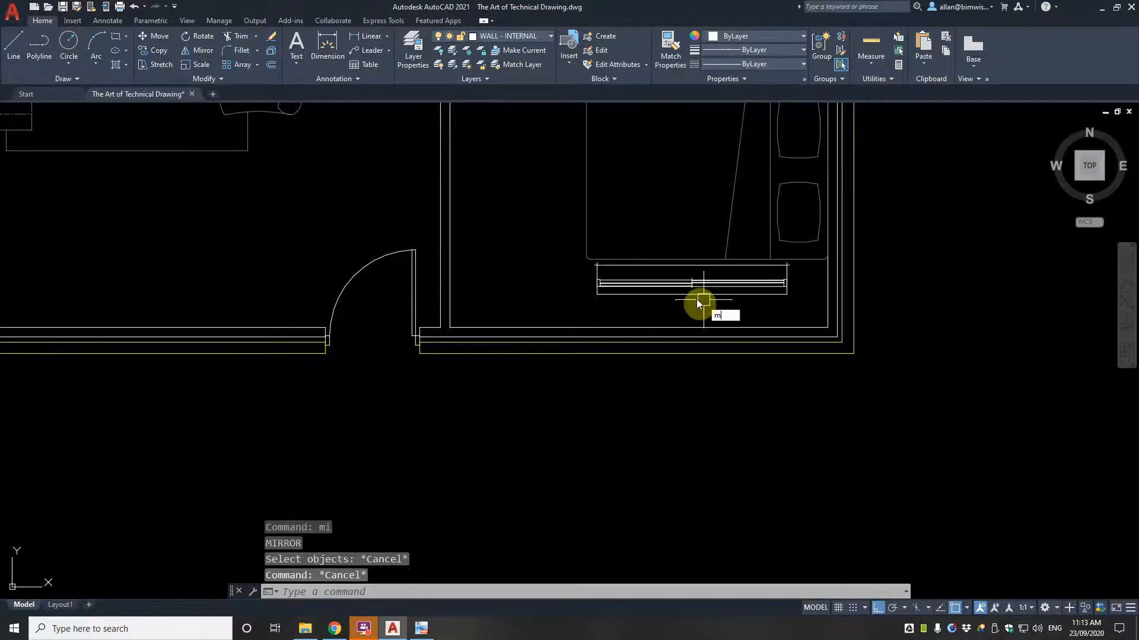
# - Move the window by the midpoint of its lower edge into Bed 1's upper outer wall, centred on the room
pyautogui.write('m')
pyautogui.press('Return')
pyautogui.click(700, 296)
pyautogui.press('Return')
pyautogui.click(692, 293)
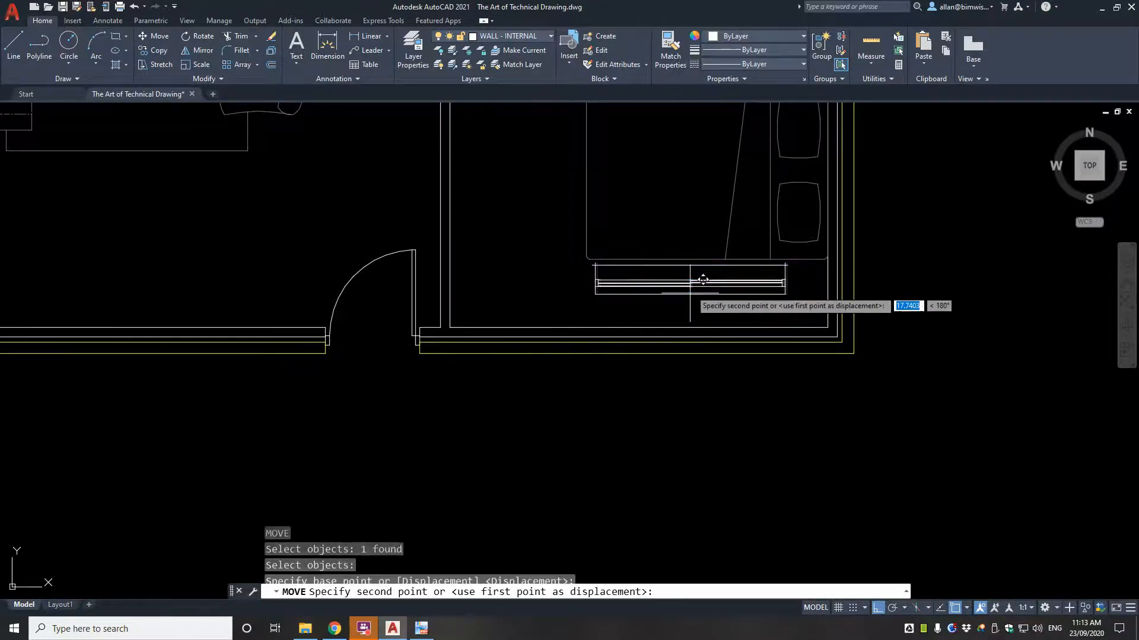
pyautogui.scroll(-5, 686, 279)
pyautogui.scroll(5, 676, 273)
pyautogui.press('Escape')
pyautogui.press('Escape')
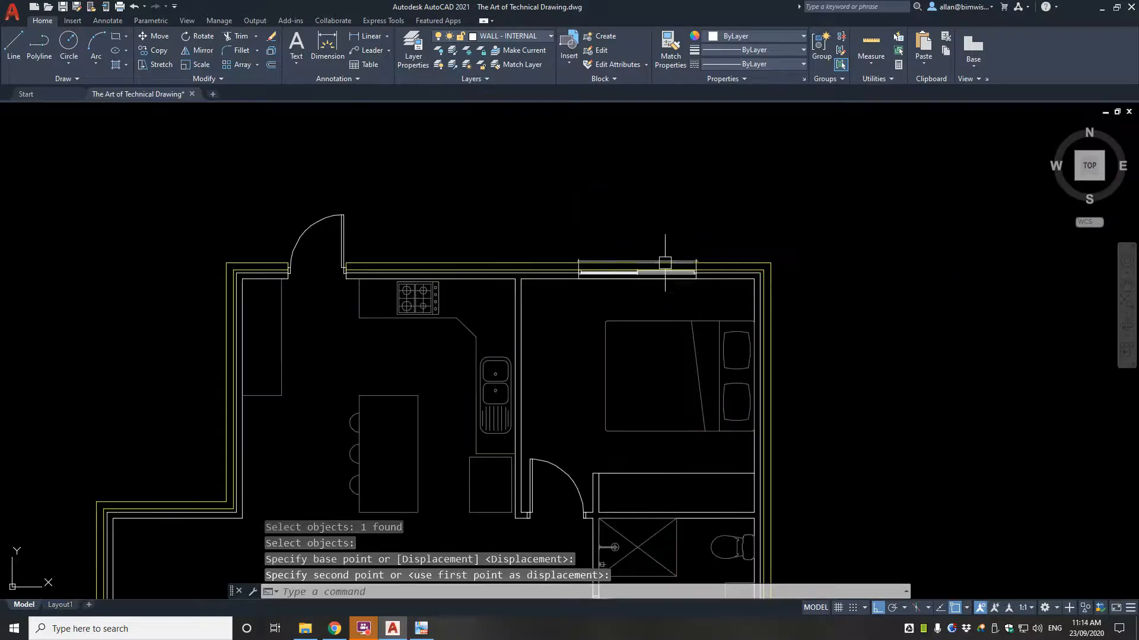
# - Try to mirror the Bed 1 window to the Bed 2 outer wall about a horizontal line through the right outer wall's midpoint
pyautogui.scroll(3, 718, 249)
pyautogui.press('Return')
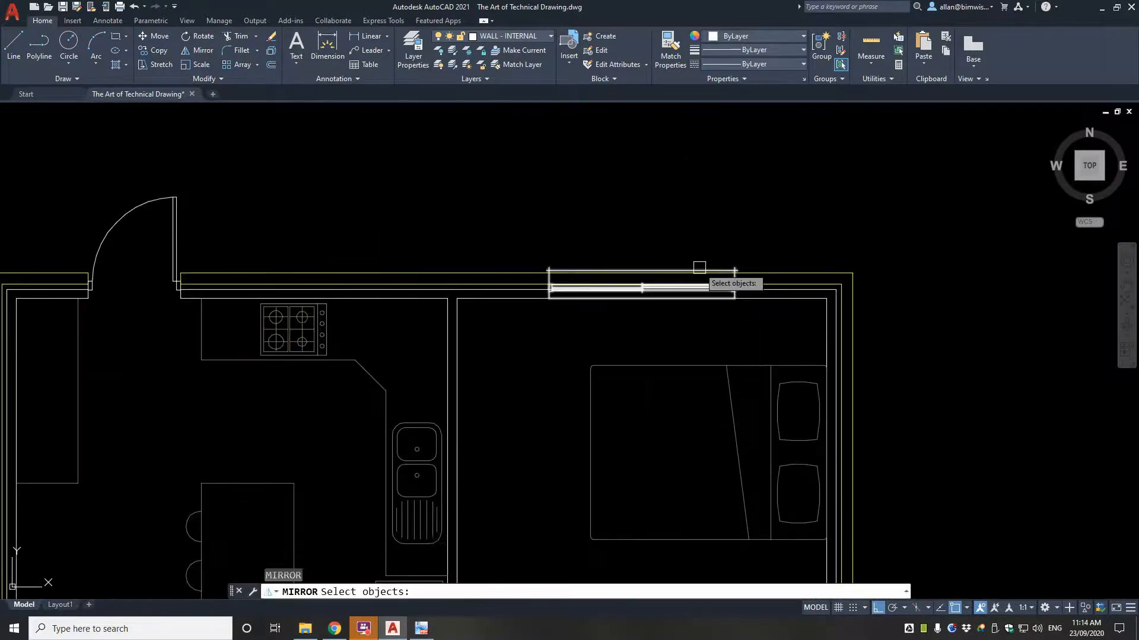
pyautogui.click(712, 288)
pyautogui.scroll(-6, 723, 267)
pyautogui.press('Return')
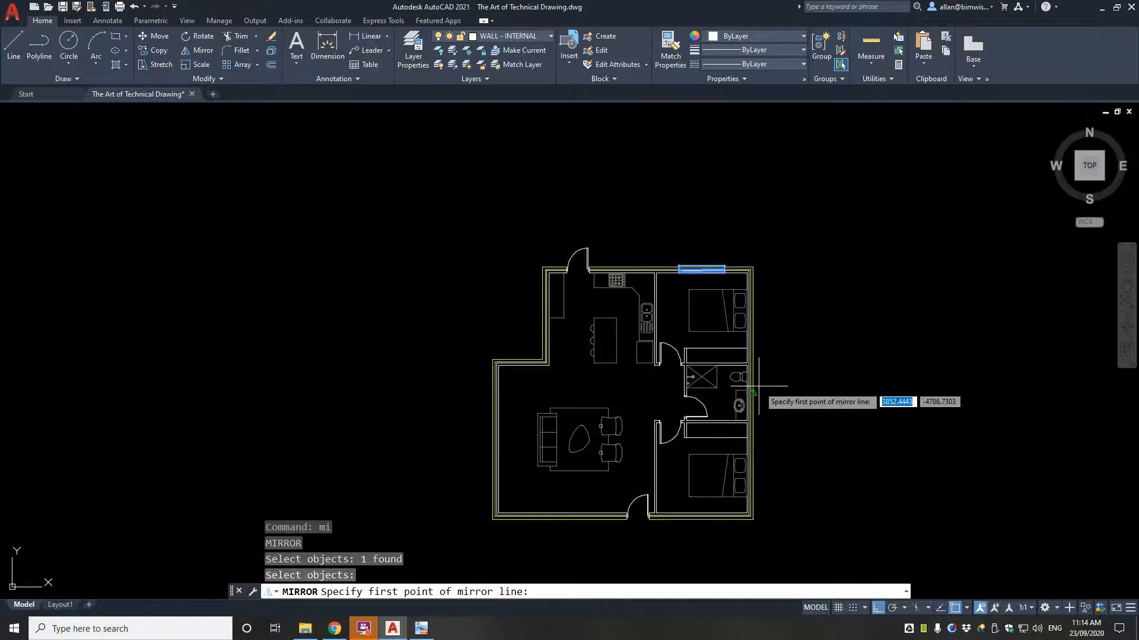
pyautogui.click(750, 393)
pyautogui.click(617, 393)
pyautogui.scroll(5, 700, 523)
pyautogui.scroll(3, 554, 478)
pyautogui.write('tr')
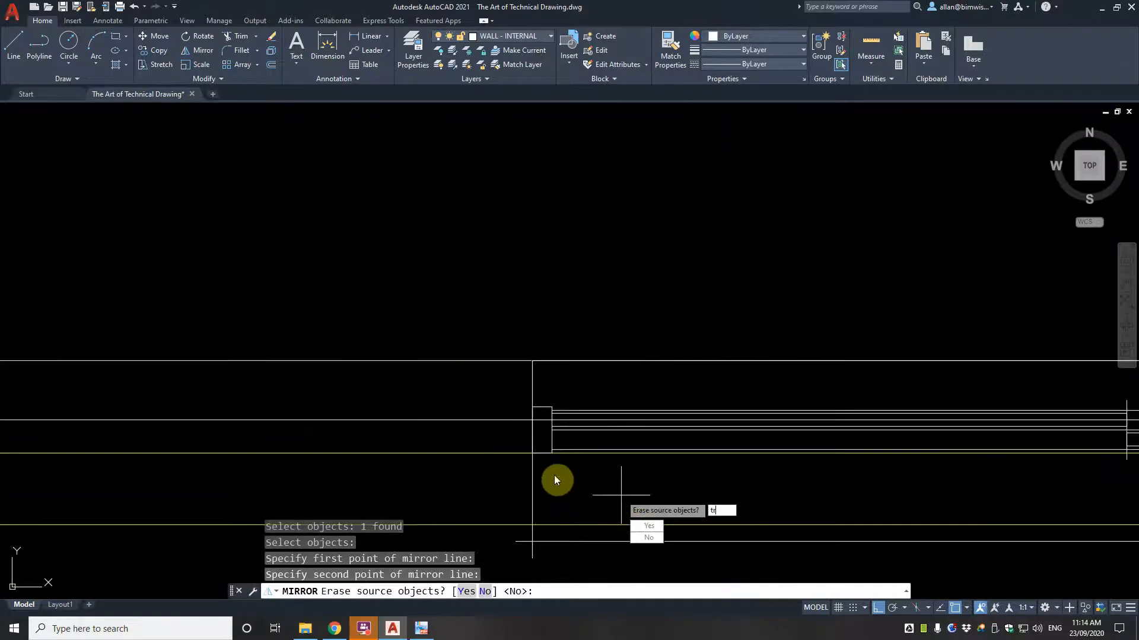
pyautogui.press('Return')
pyautogui.press('Escape')
pyautogui.press('Escape')
pyautogui.scroll(3, 564, 472)
pyautogui.scroll(-8, 587, 467)
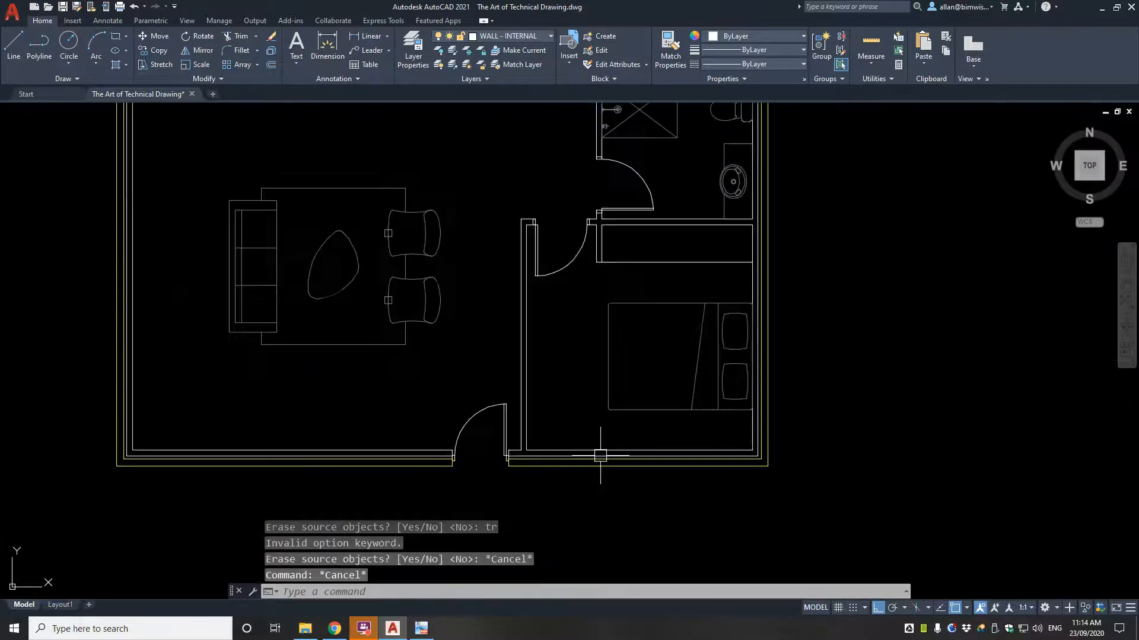
pyautogui.press('Escape')
# - Retry mirroring the Bed 1 window about a horizontal line from the right outer wall, and erase the copy created in Bed 2's wall
pyautogui.press('Return')
pyautogui.scroll(-2, 673, 257)
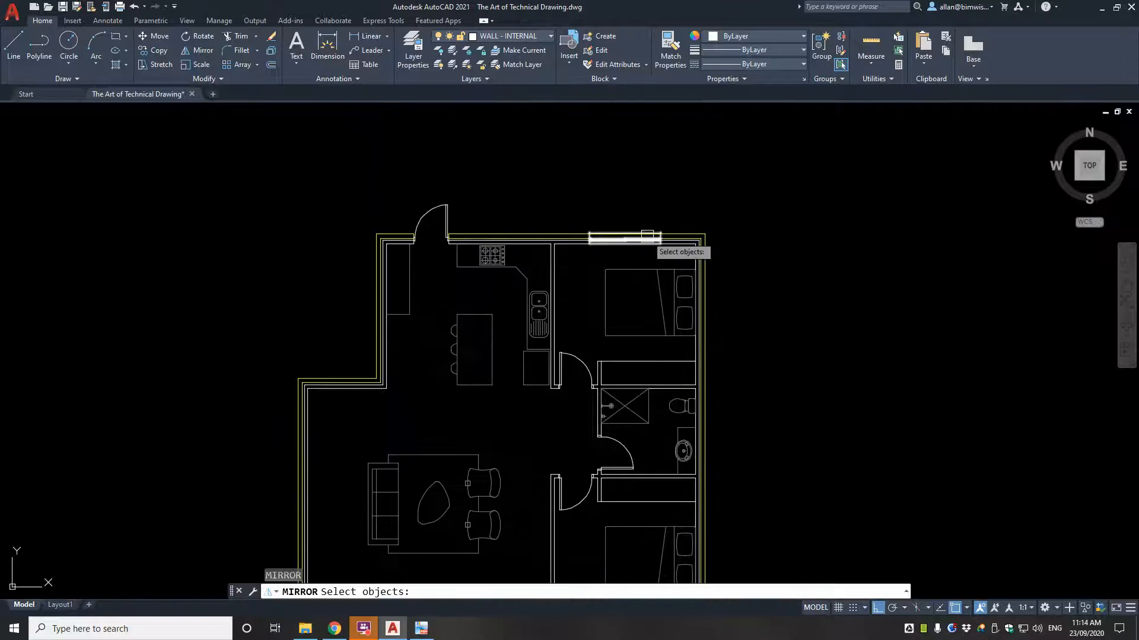
pyautogui.click(652, 238)
pyautogui.scroll(2, 715, 309)
pyautogui.press('Return')
pyautogui.click(700, 286)
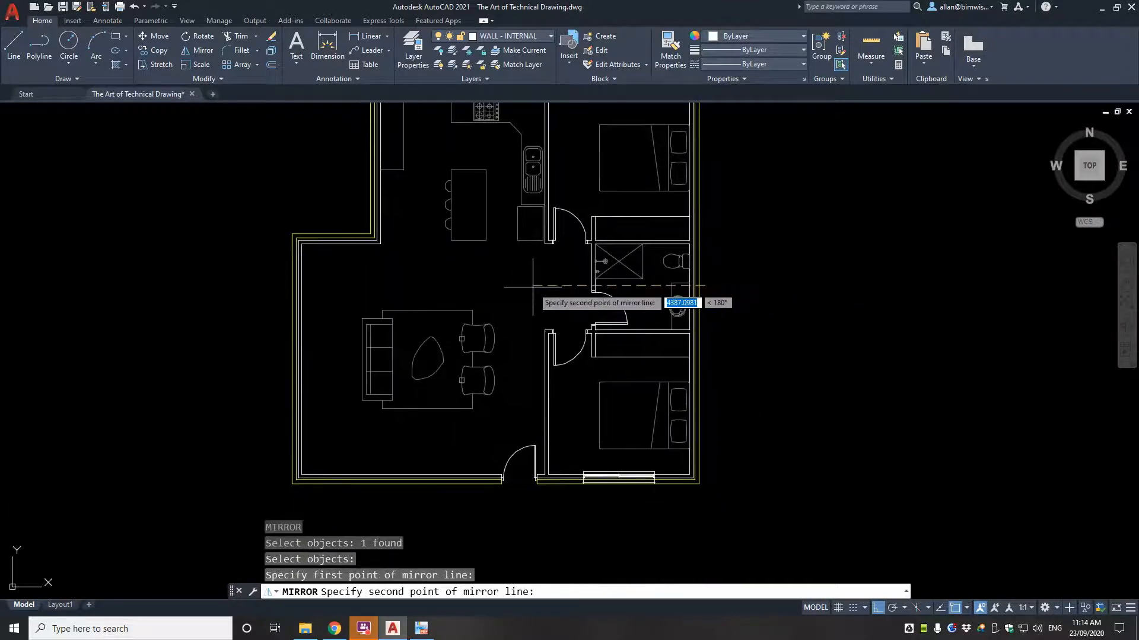
pyautogui.click(537, 286)
pyautogui.press('Return')
pyautogui.scroll(3, 617, 467)
pyautogui.scroll(1, 638, 455)
pyautogui.press('Return')
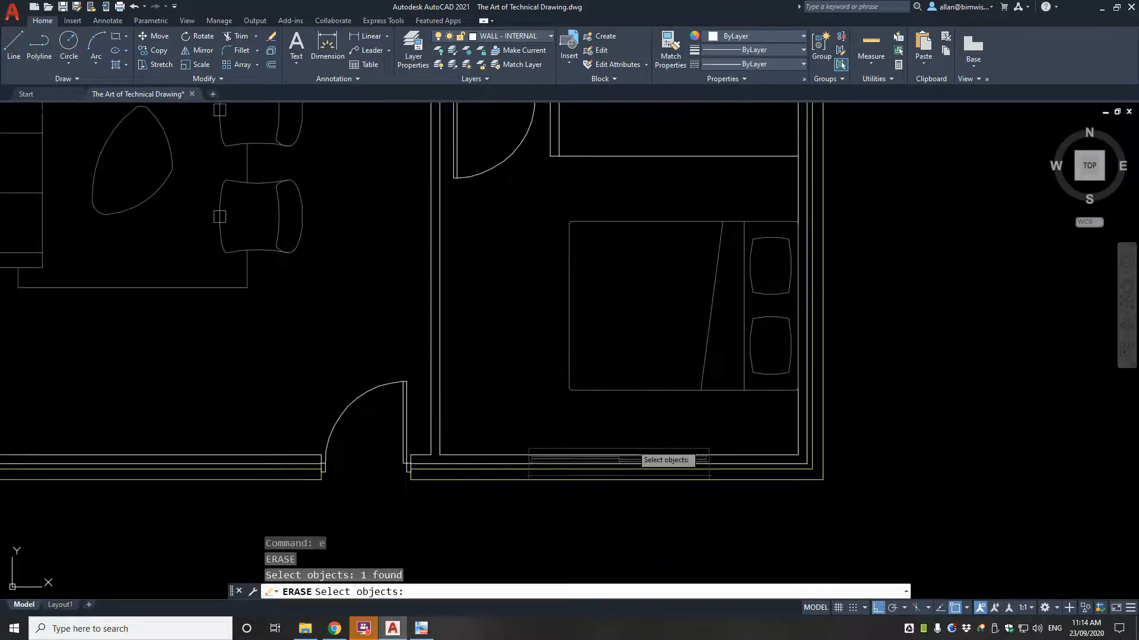
# - Mirror the Bed 1 window into Bed 2's lower outer wall about a horizontal line at the plan's mid-height, keeping the original
pyautogui.scroll(-5, 638, 456)
pyautogui.click(656, 224)
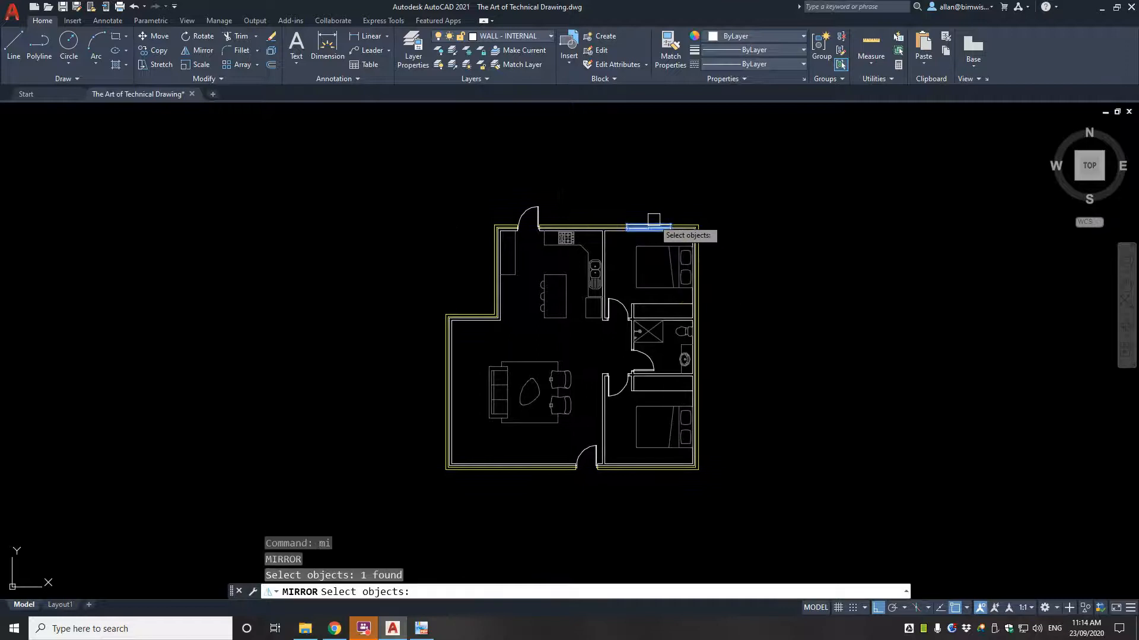
pyautogui.scroll(3, 711, 350)
pyautogui.press('Return')
pyautogui.click(642, 307)
pyautogui.scroll(-7, 501, 335)
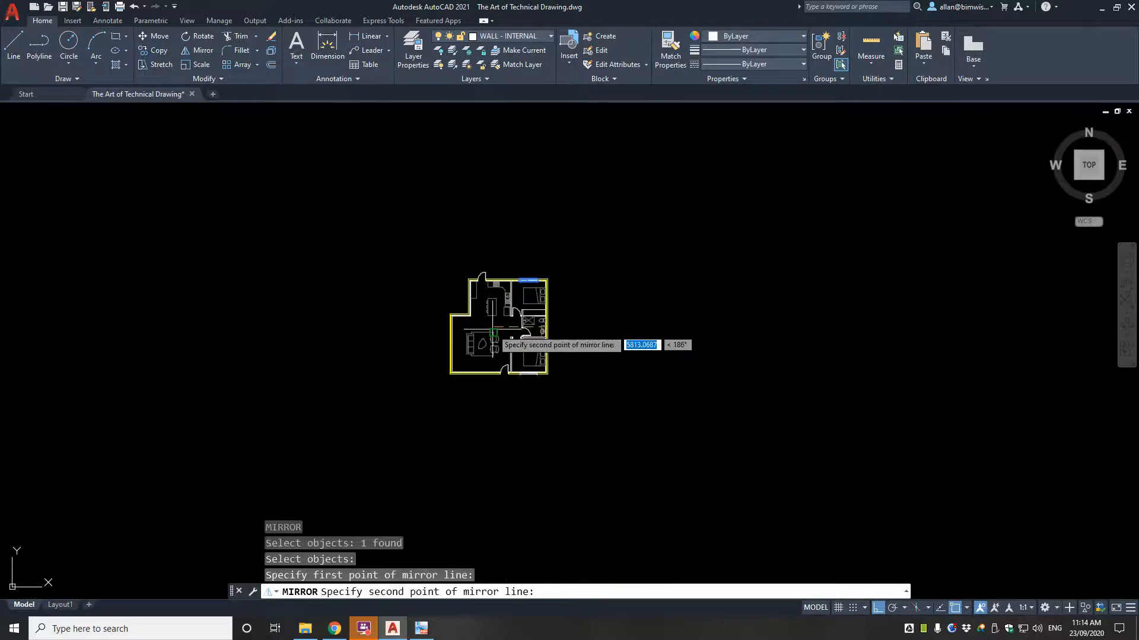
pyautogui.scroll(7, 504, 333)
pyautogui.click(504, 323)
pyautogui.press('Return')
# - Trim the Bed 2 outer wall lines between the window's two end lines
pyautogui.scroll(-5, 508, 329)
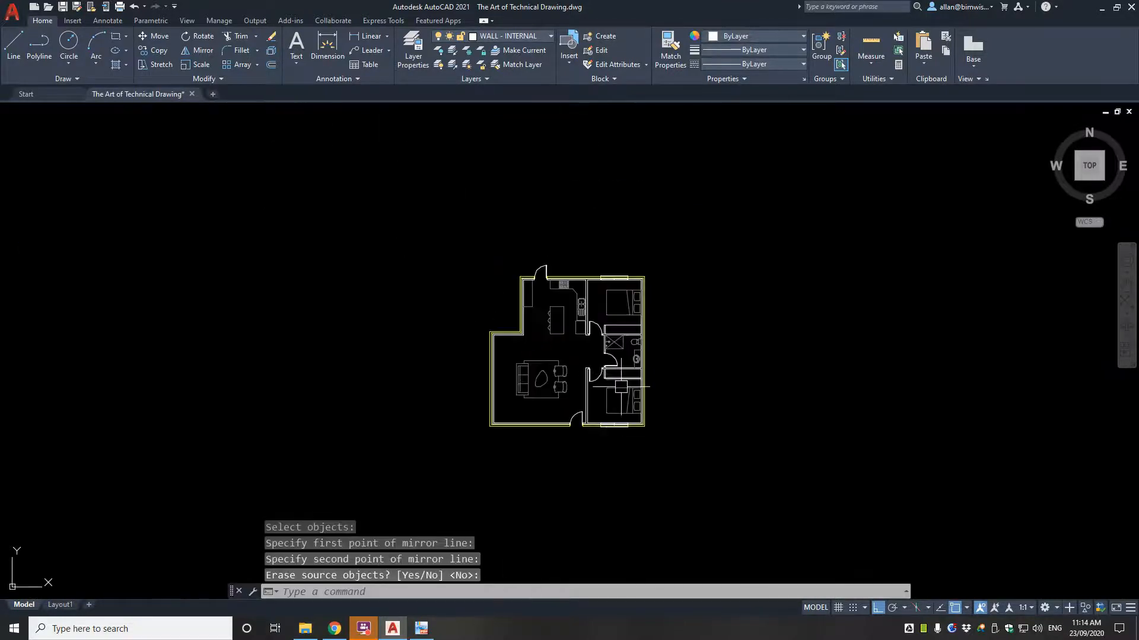
pyautogui.scroll(10, 585, 371)
pyautogui.write('tr')
pyautogui.press('Return')
pyautogui.click(484, 336)
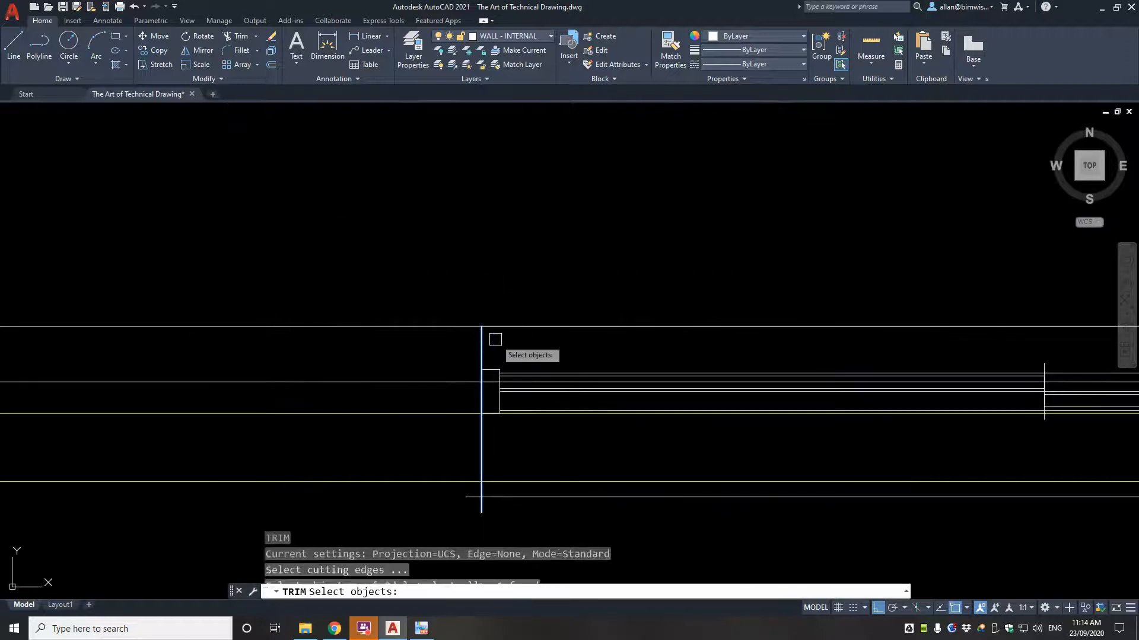
pyautogui.scroll(-5, 527, 341)
pyautogui.click(790, 369)
pyautogui.press('Return')
pyautogui.click(753, 337)
pyautogui.click(711, 408)
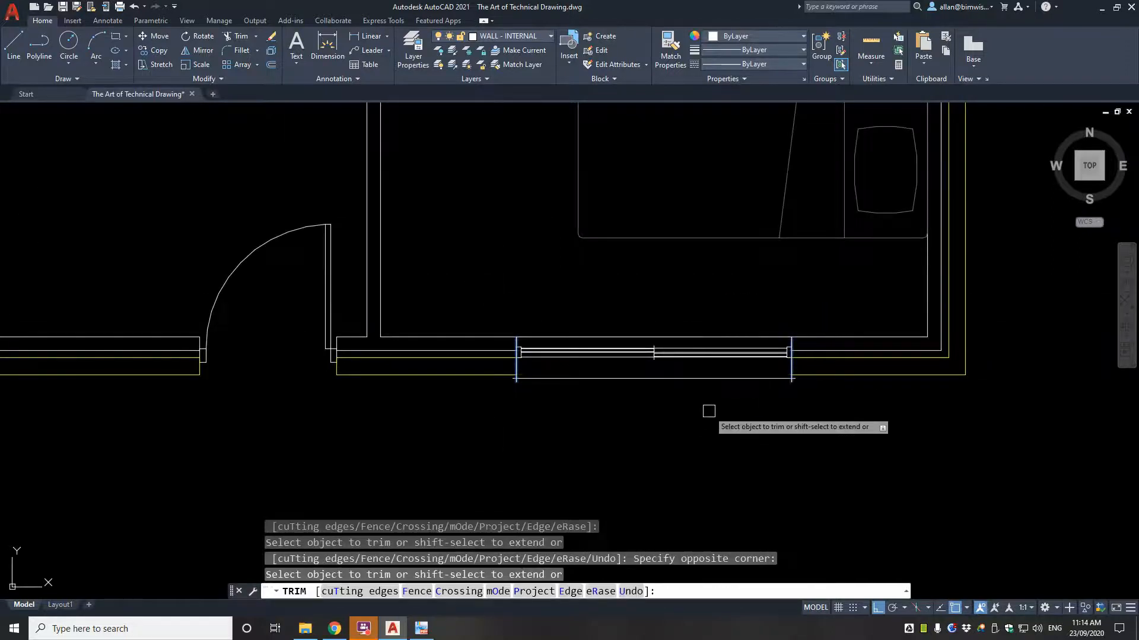
pyautogui.scroll(-7, 719, 393)
pyautogui.press('Return')
# - Trim the Bed 1 outer wall lines between both ends of its window
pyautogui.moveTo(743, 184); pyautogui.dragTo(738, 350, button='middle')
pyautogui.scroll(6, 728, 325)
pyautogui.scroll(3, 714, 303)
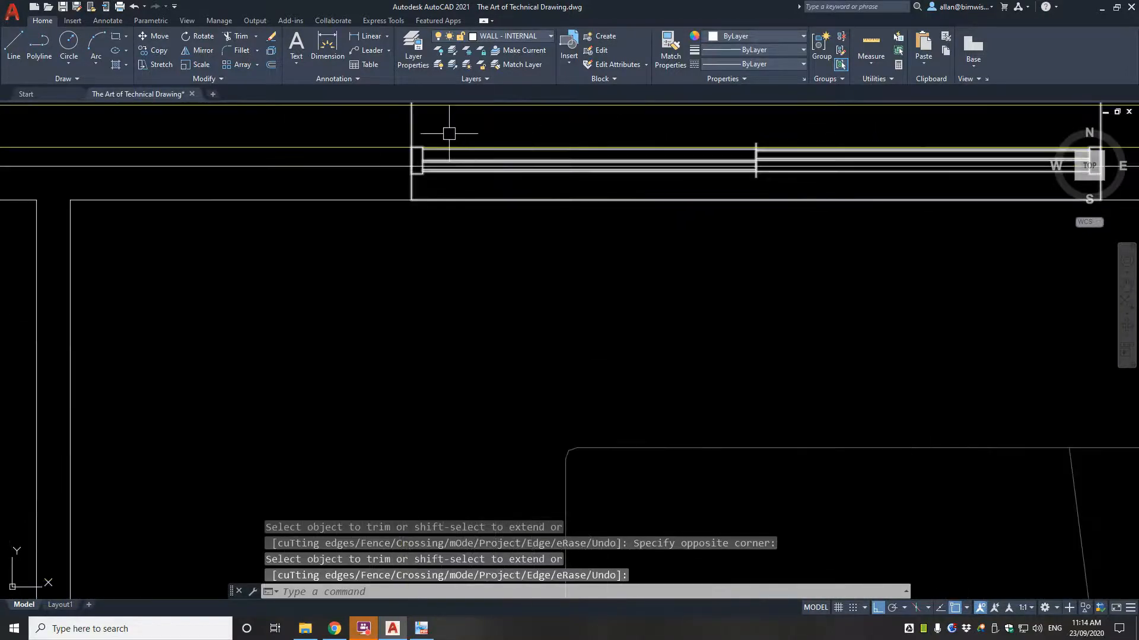
pyautogui.scroll(3, 396, 195)
pyautogui.write('tr')
pyautogui.press('Return')
pyautogui.click(403, 196)
pyautogui.scroll(-6, 458, 192)
pyautogui.scroll(4, 699, 184)
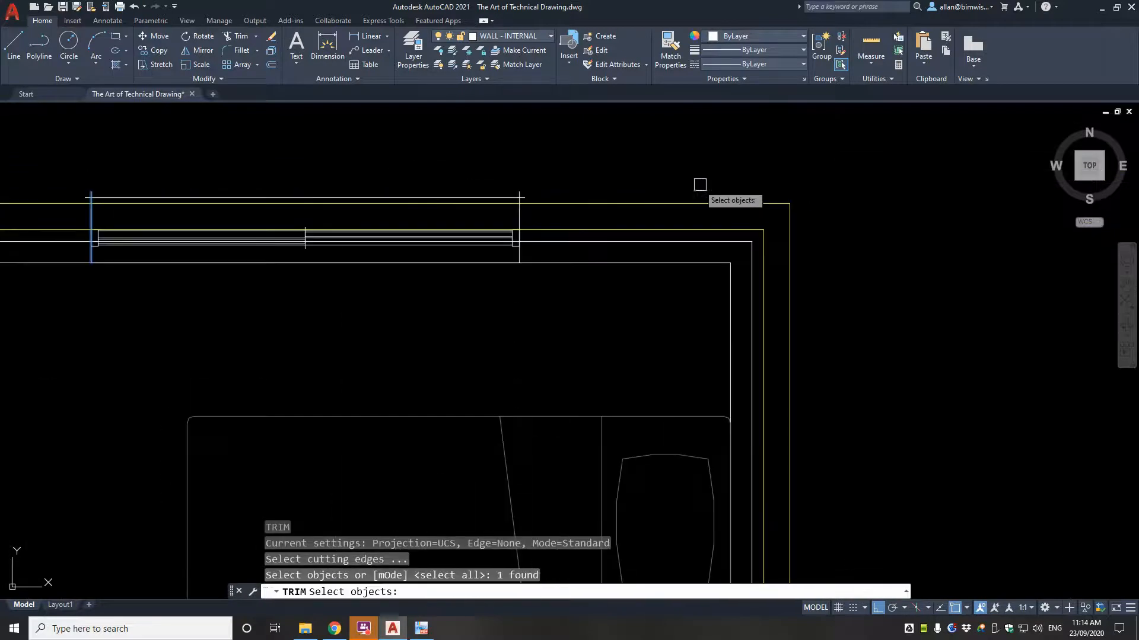
pyautogui.click(524, 212)
pyautogui.press('Return')
pyautogui.click(490, 166)
pyautogui.click(457, 267)
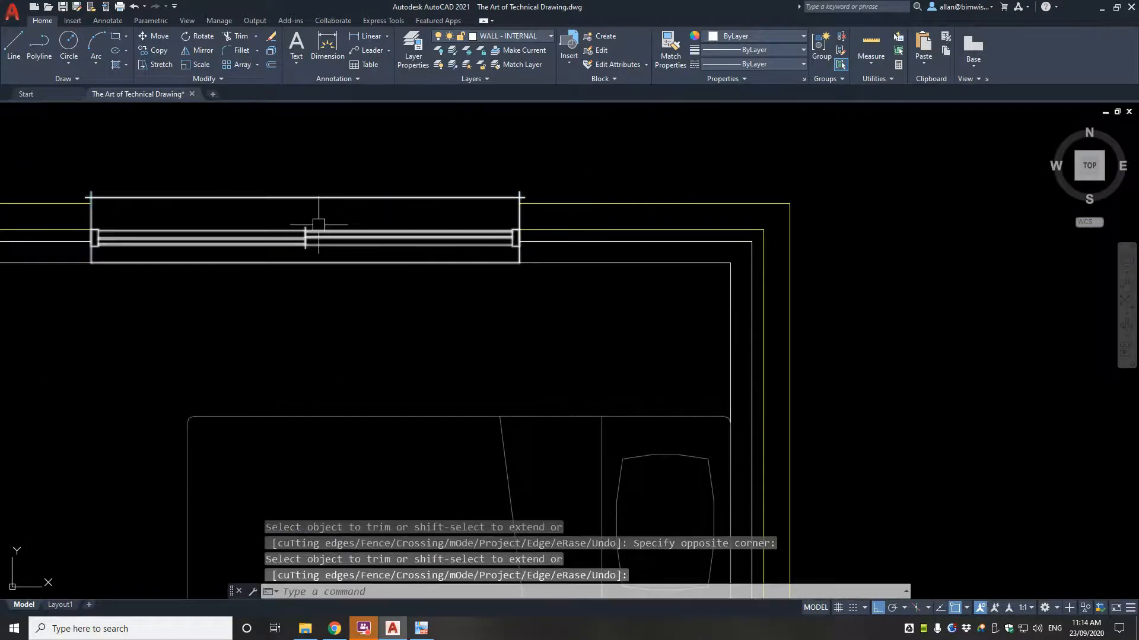
# - Copy the Bed 1 window to the empty space outside the plan, beyond the right outer wall
pyautogui.moveTo(84, 238); pyautogui.dragTo(389, 279, button='middle')
pyautogui.scroll(4, 380, 278)
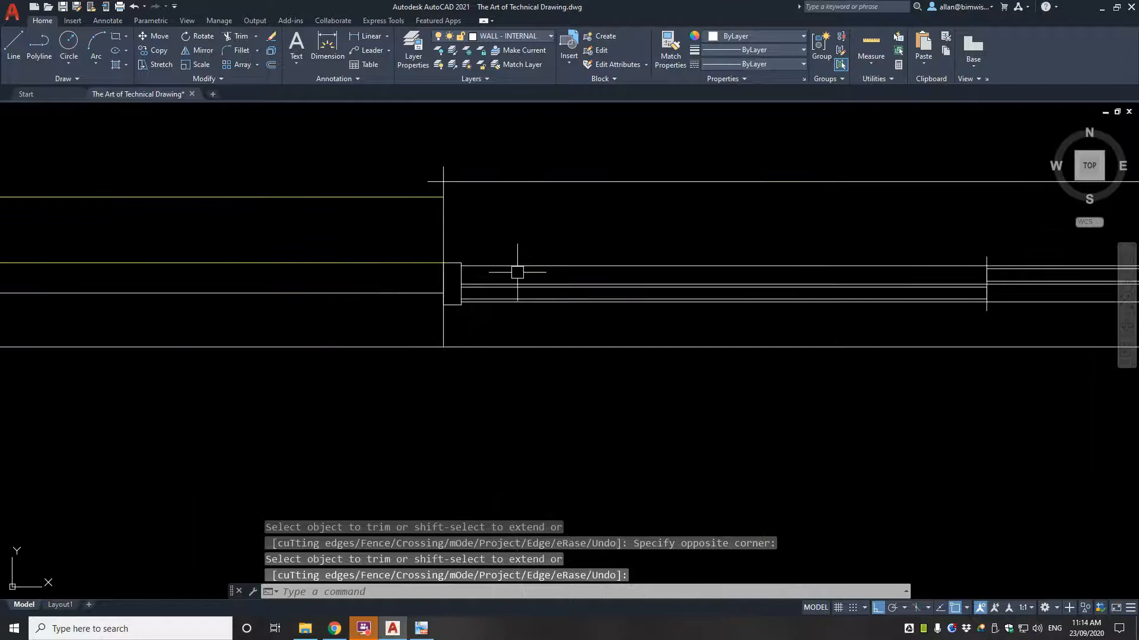
pyautogui.scroll(-6, 516, 272)
pyautogui.scroll(4, 752, 266)
pyautogui.scroll(-6, 781, 294)
pyautogui.scroll(-5, 780, 293)
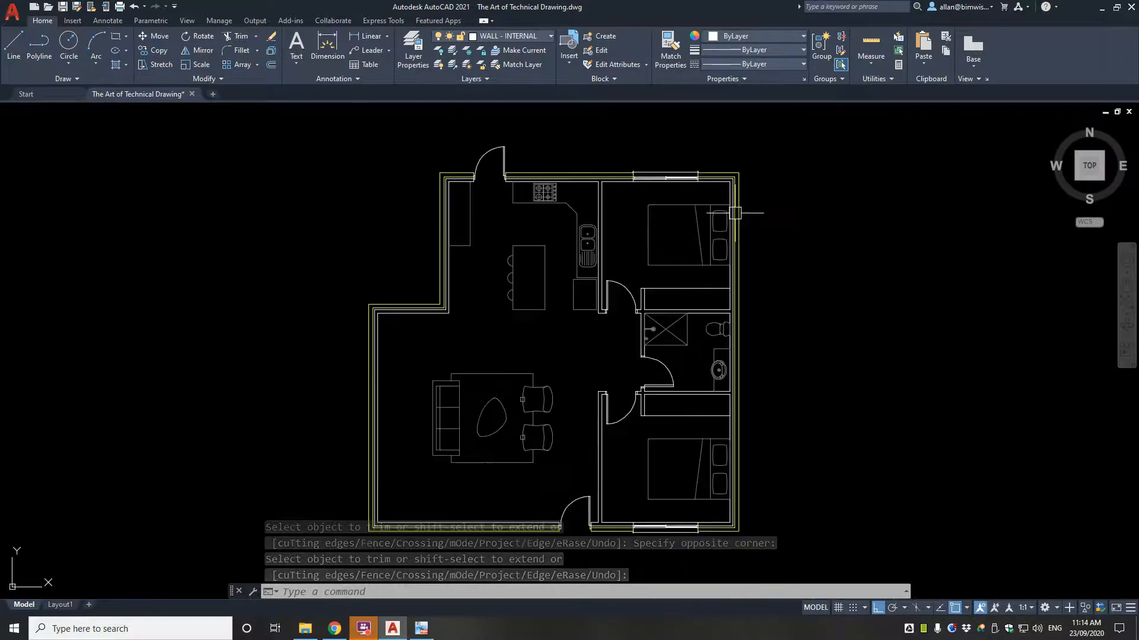
pyautogui.write('c')
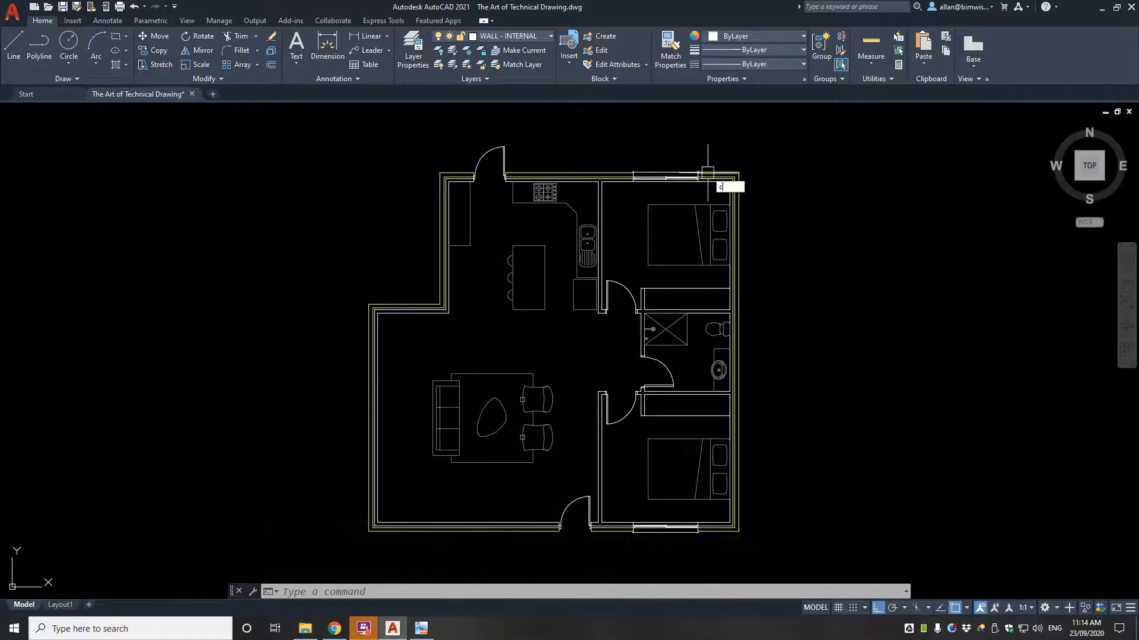
pyautogui.write('o')
pyautogui.press('space')
pyautogui.click(669, 173)
pyautogui.press('space')
pyautogui.click(676, 174)
pyautogui.click(842, 181)
pyautogui.press('Escape')
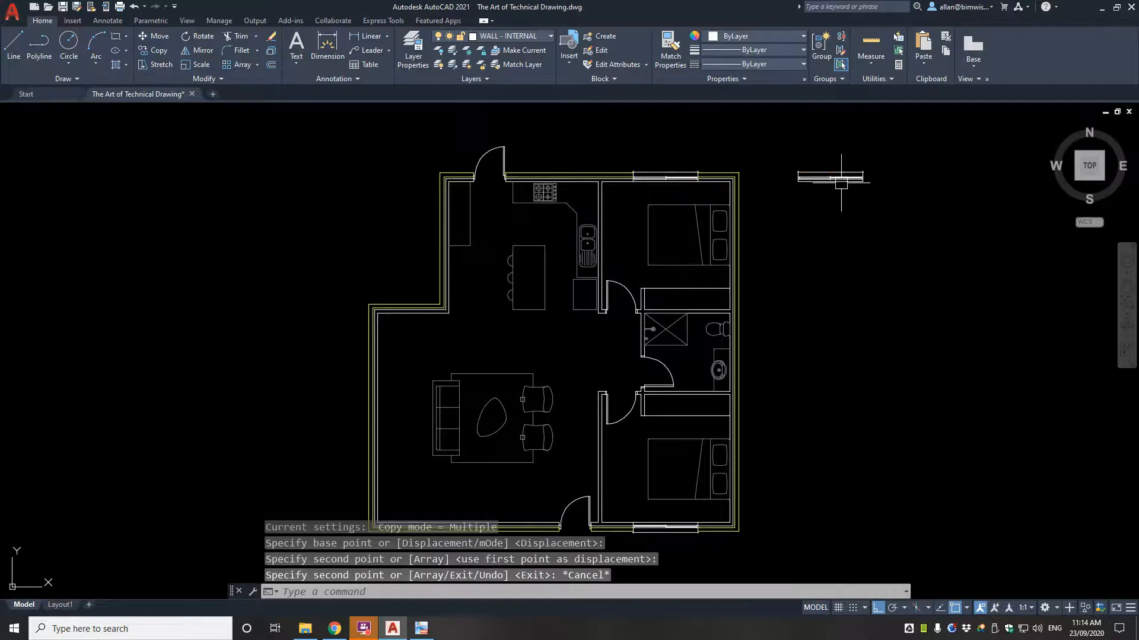
# - Rotate the copied window 90 degrees clockwise so it runs parallel to the right outer wall
pyautogui.press('space')
pyautogui.click(841, 177)
pyautogui.press('space')
pyautogui.click(848, 184)
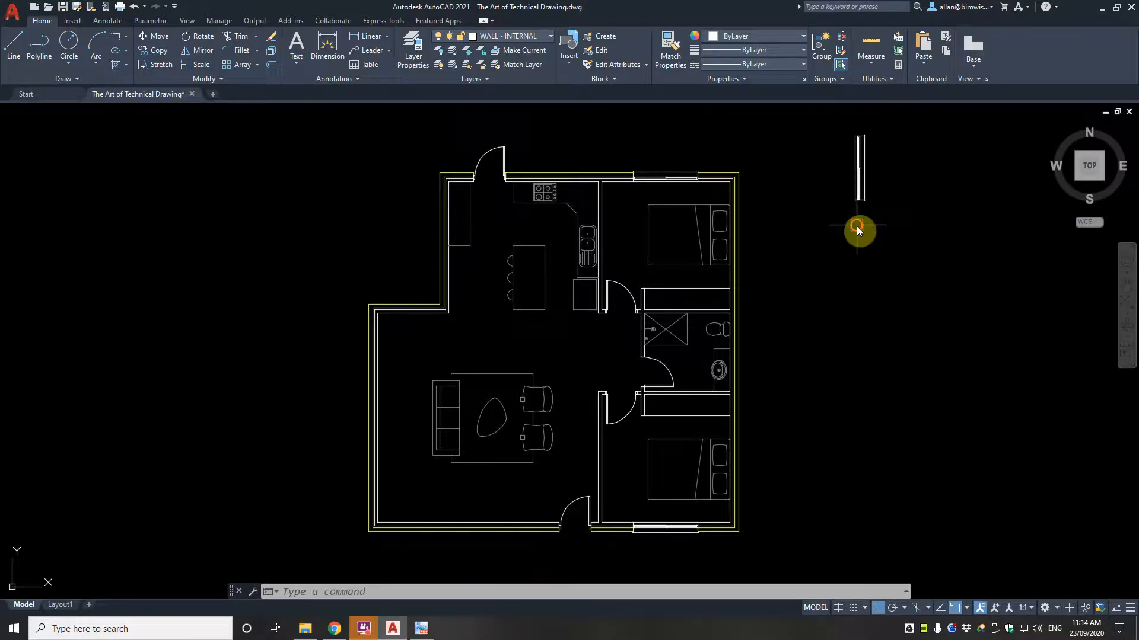
# - Move the rotated window by its inner edge's midpoint onto the midpoint of the bathroom's outer wall
pyautogui.write('m')
pyautogui.press('space')
pyautogui.click(854, 172)
pyautogui.press('space')
pyautogui.scroll(2, 853, 170)
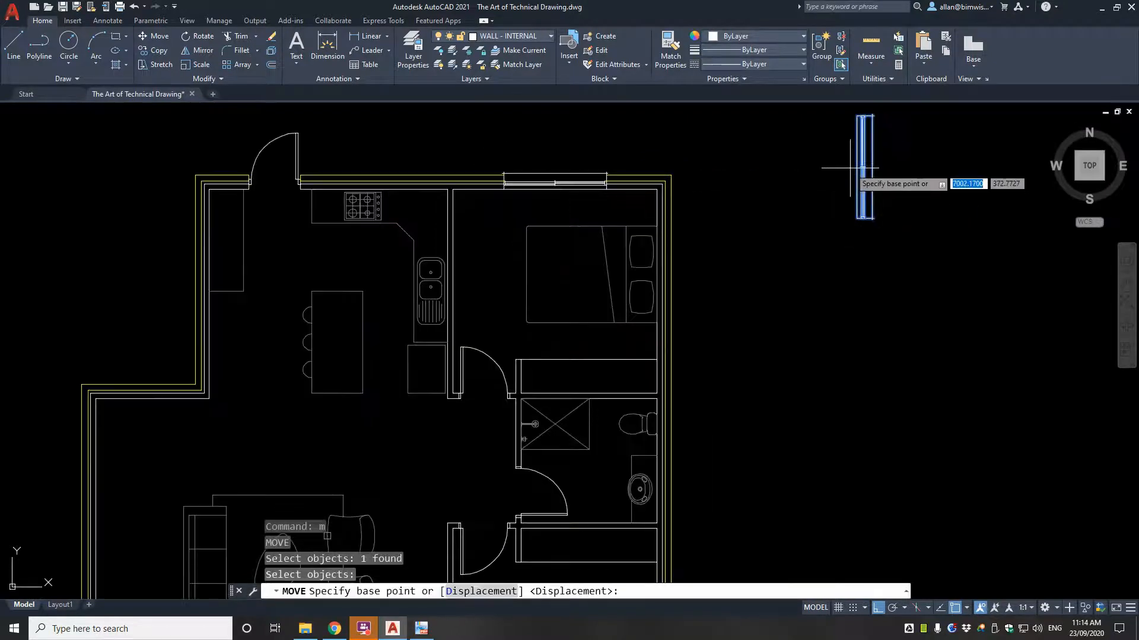
pyautogui.click(856, 167)
pyautogui.scroll(-4, 840, 225)
pyautogui.scroll(5, 793, 326)
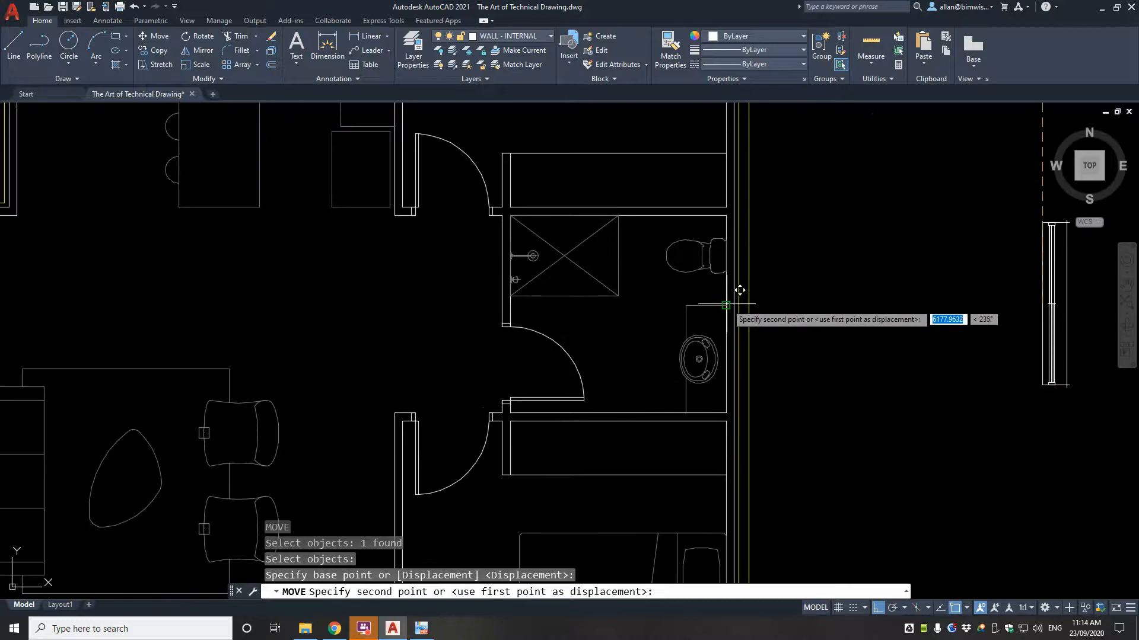
pyautogui.click(743, 291)
# - Set the bathroom window's width to 610 and deselect it
pyautogui.click(736, 240)
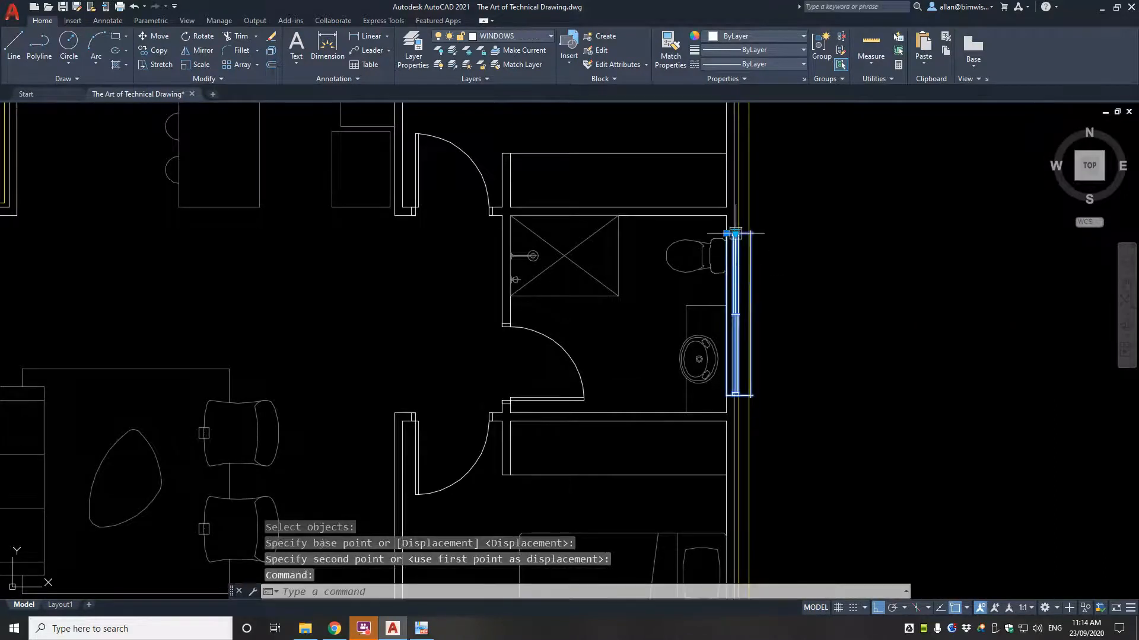
pyautogui.click(735, 233)
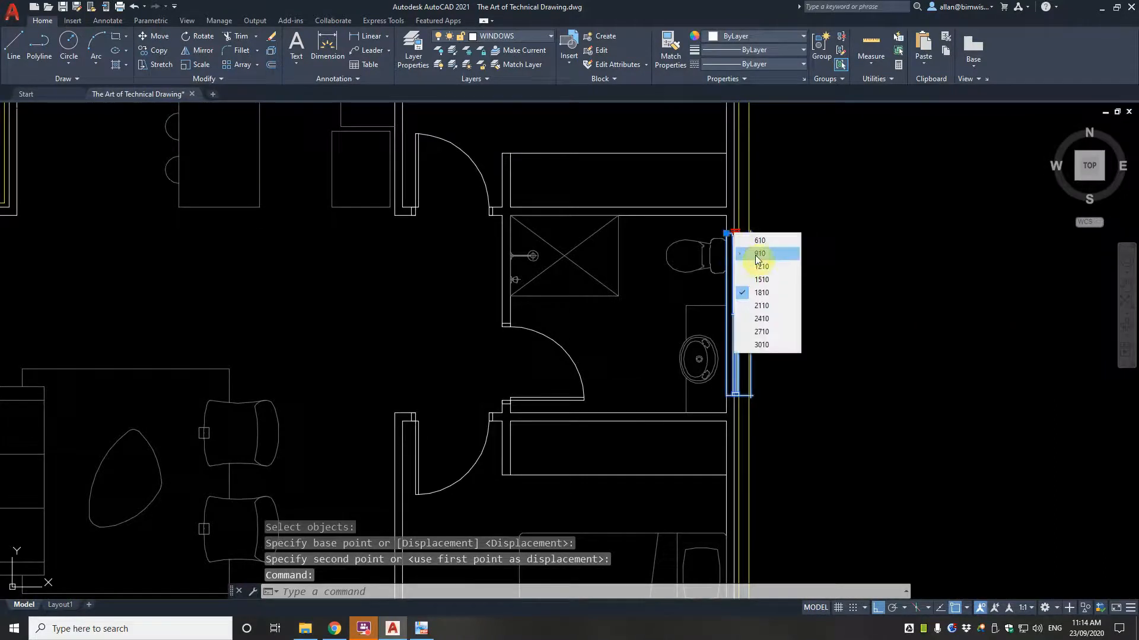
pyautogui.click(760, 240)
pyautogui.press('Escape')
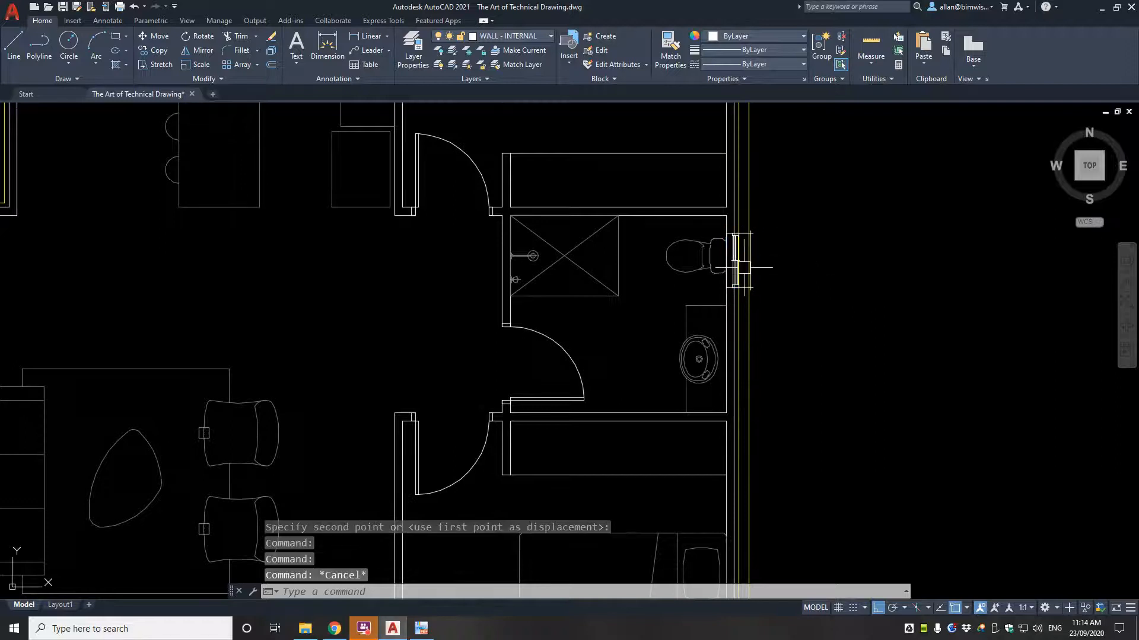
# - Move the narrowed bathroom window by its inner edge's midpoint to re-centre it on the bathroom's outer wall
pyautogui.write('m')
pyautogui.press('Return')
pyautogui.click(738, 267)
pyautogui.scroll(3, 739, 267)
pyautogui.press('Return')
pyautogui.click(722, 261)
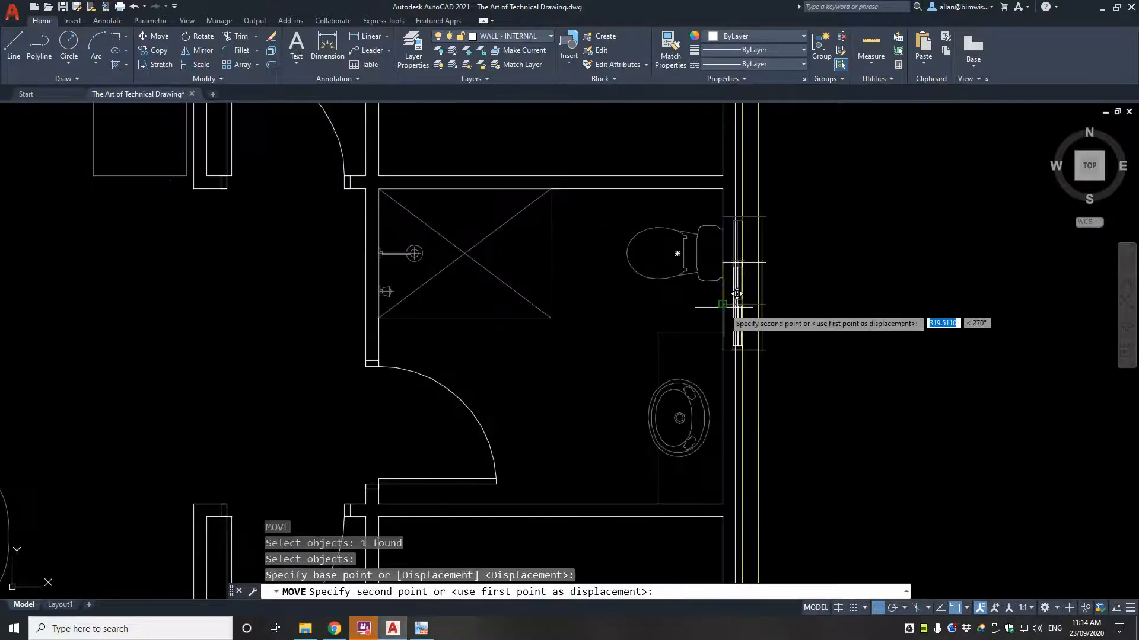
pyautogui.click(733, 325)
# - Trim the outer wall lines between the two ends of the bathroom window
pyautogui.scroll(-4, 783, 322)
pyautogui.scroll(4, 783, 322)
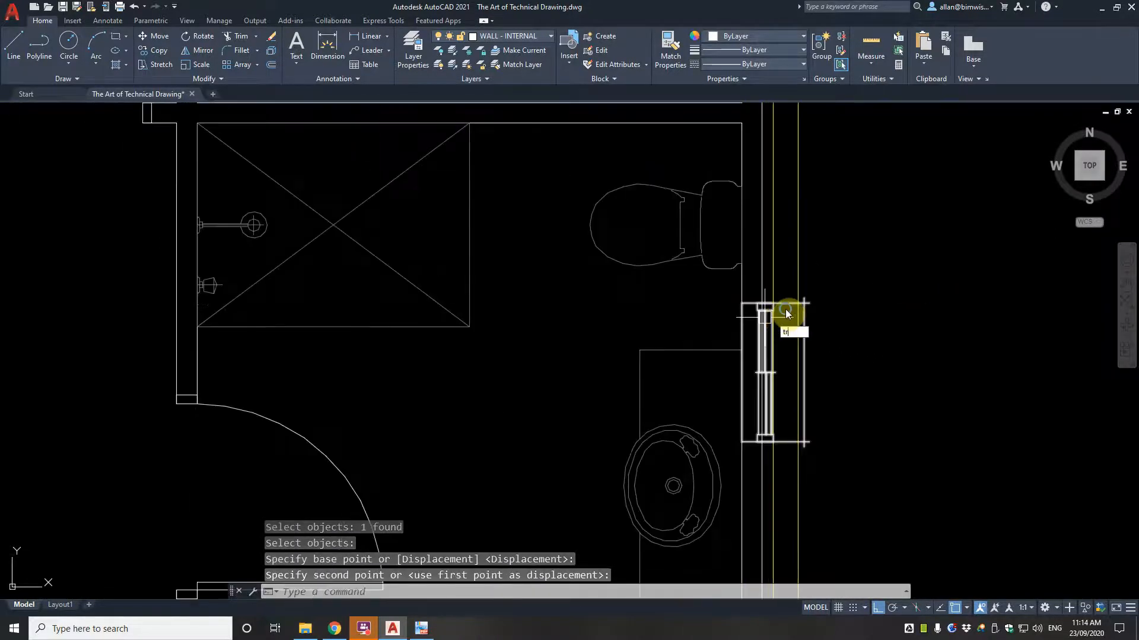
pyautogui.write('tr')
pyautogui.press('Return')
pyautogui.click(804, 303)
pyautogui.click(804, 441)
pyautogui.scroll(2, 795, 412)
pyautogui.press('Return')
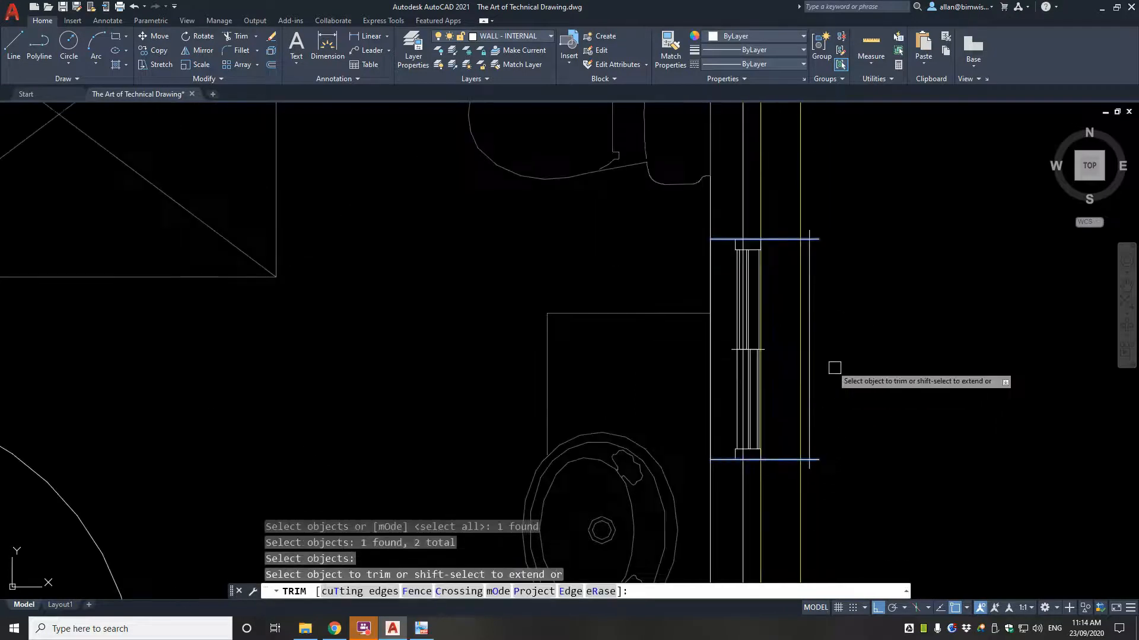
pyautogui.click(801, 296)
pyautogui.click(790, 290)
pyautogui.click(728, 289)
pyautogui.click(694, 288)
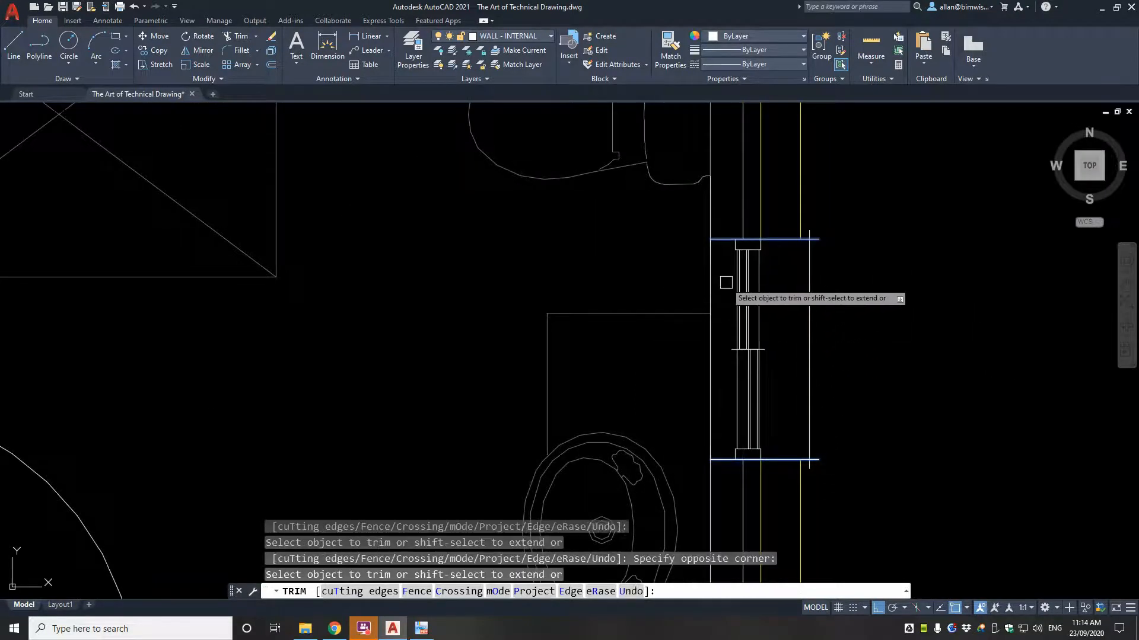
# - Check the trimmed wall segments above and below the bathroom window by selecting them and viewing the opening up close
pyautogui.scroll(-4, 741, 279)
pyautogui.click(746, 189)
pyautogui.click(737, 191)
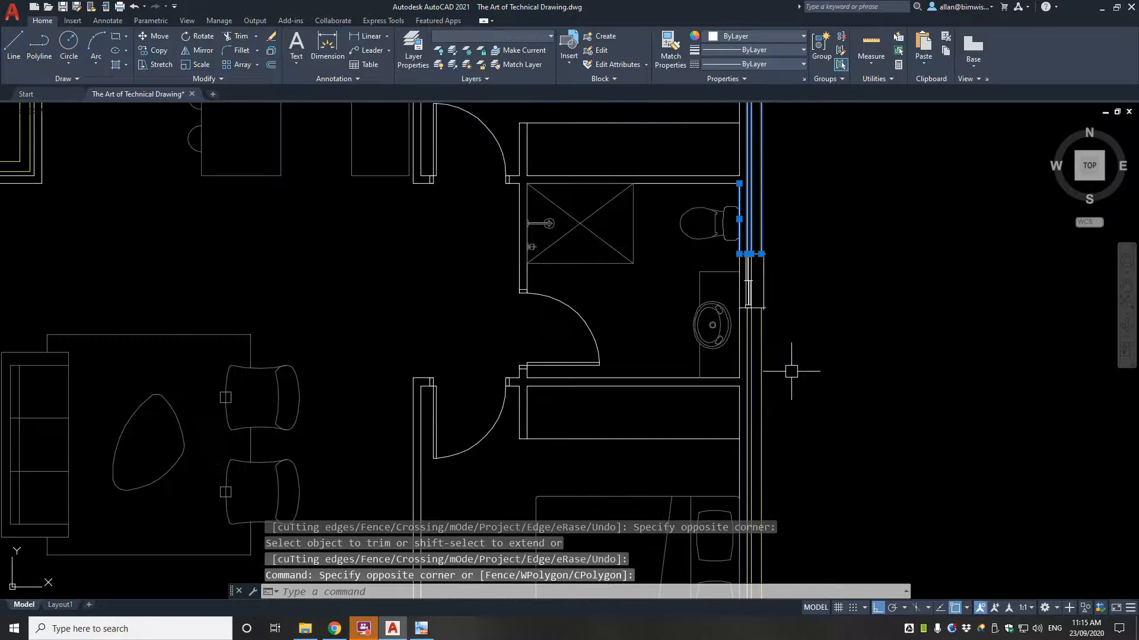
pyautogui.press('Escape')
pyautogui.click(790, 374)
pyautogui.click(736, 377)
pyautogui.press('Escape')
pyautogui.press('Escape')
pyautogui.scroll(5, 766, 291)
pyautogui.scroll(5, 738, 208)
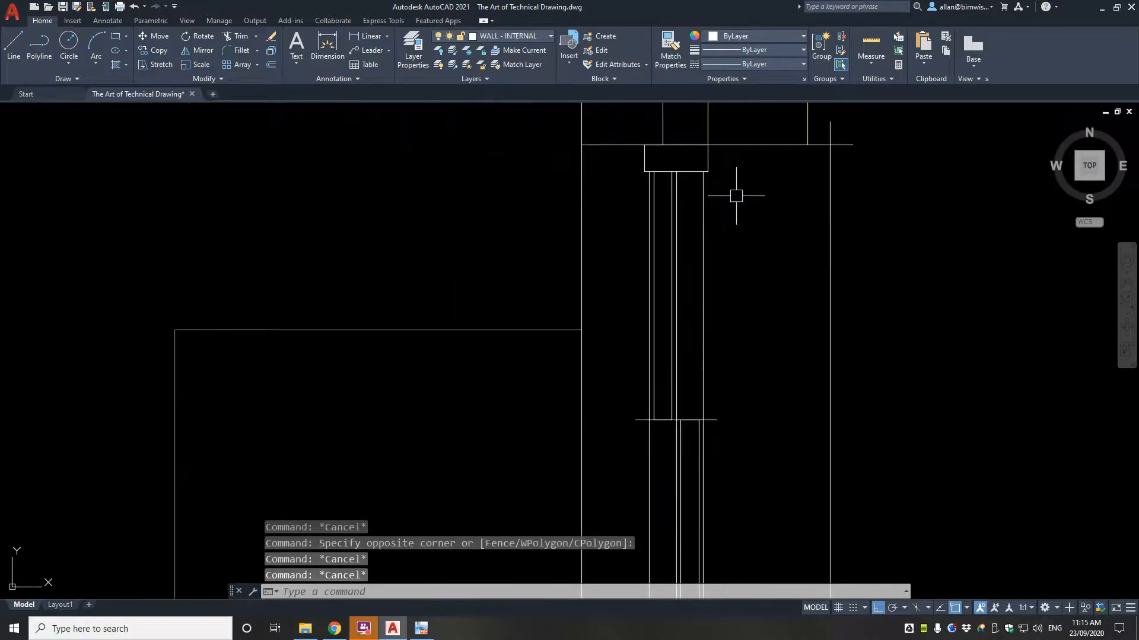
pyautogui.scroll(-10, 737, 199)
# - Copy the Bed 2 window horizontally into the living room's lower outer wall, left of the entrance door
pyautogui.moveTo(737, 241); pyautogui.dragTo(961, 273, button='middle')
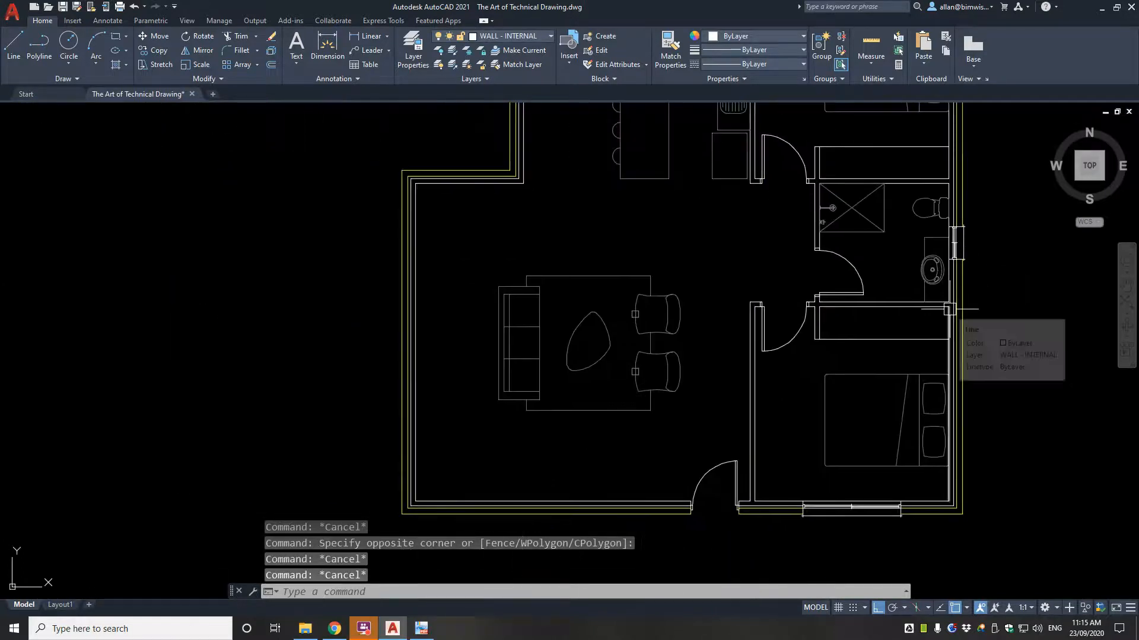
pyautogui.click(859, 500)
pyautogui.write('co')
pyautogui.press('Return')
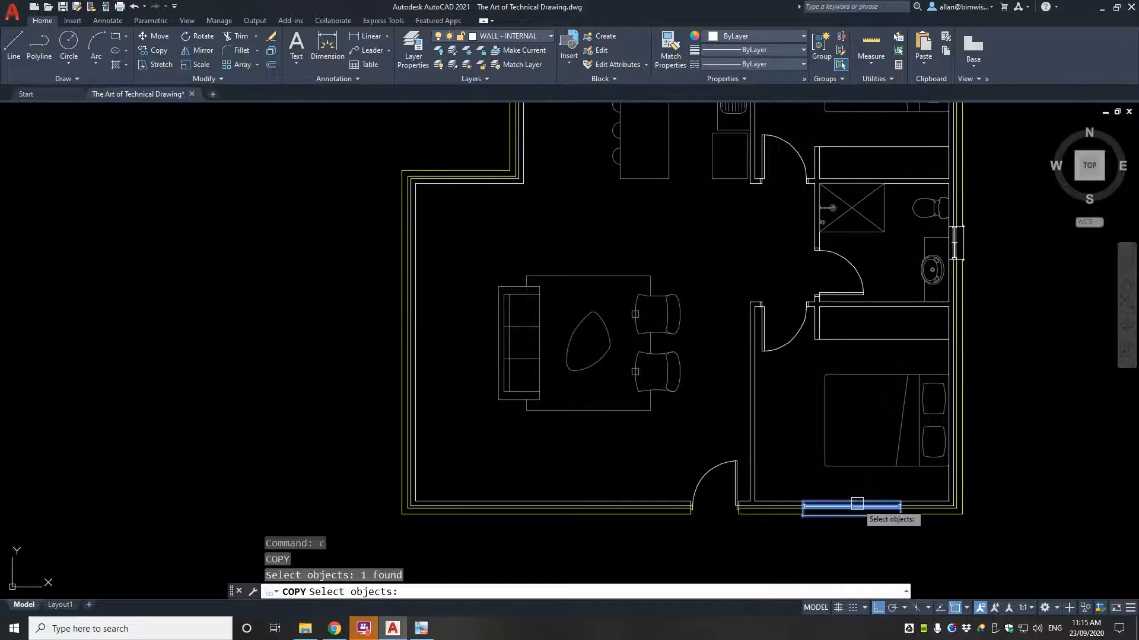
pyautogui.click(859, 501)
pyautogui.click(530, 501)
pyautogui.press('Escape')
pyautogui.press('Escape')
# - Offset the living room's left outermost wall line inward by 850 as a guide for the window
pyautogui.moveTo(523, 466); pyautogui.dragTo(654, 361, button='middle')
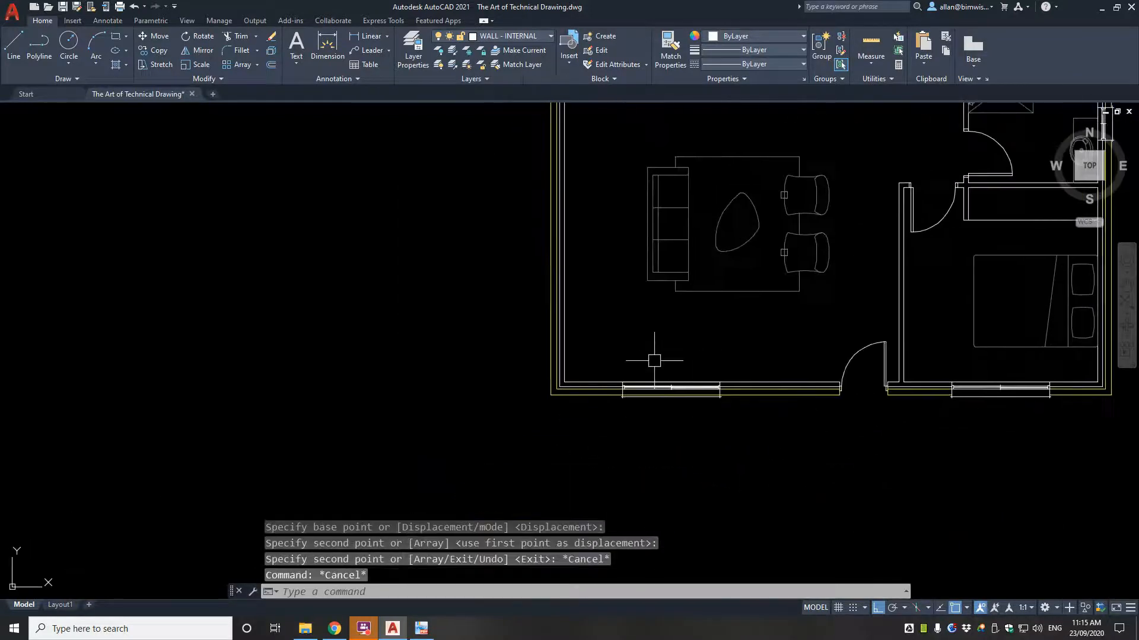
pyautogui.press('Return')
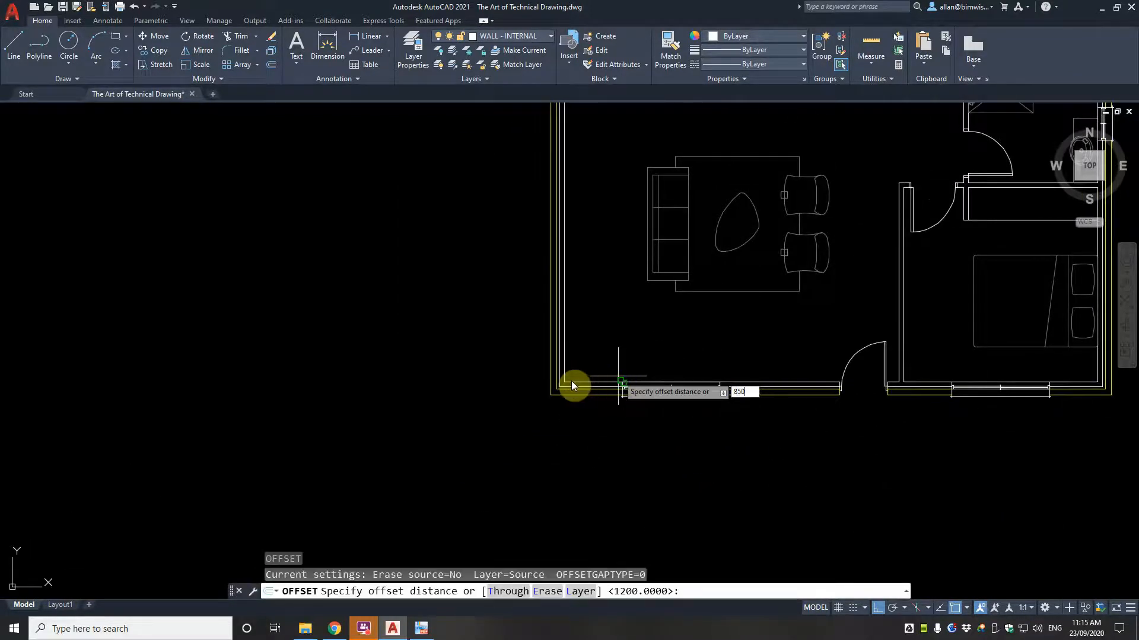
pyautogui.press('Return')
pyautogui.scroll(4, 552, 377)
pyautogui.click(549, 376)
pyautogui.click(672, 366)
pyautogui.press('Escape')
pyautogui.press('Escape')
# - Move the living room window so its left end meets the offset guide line, and erase the guide
pyautogui.write('m')
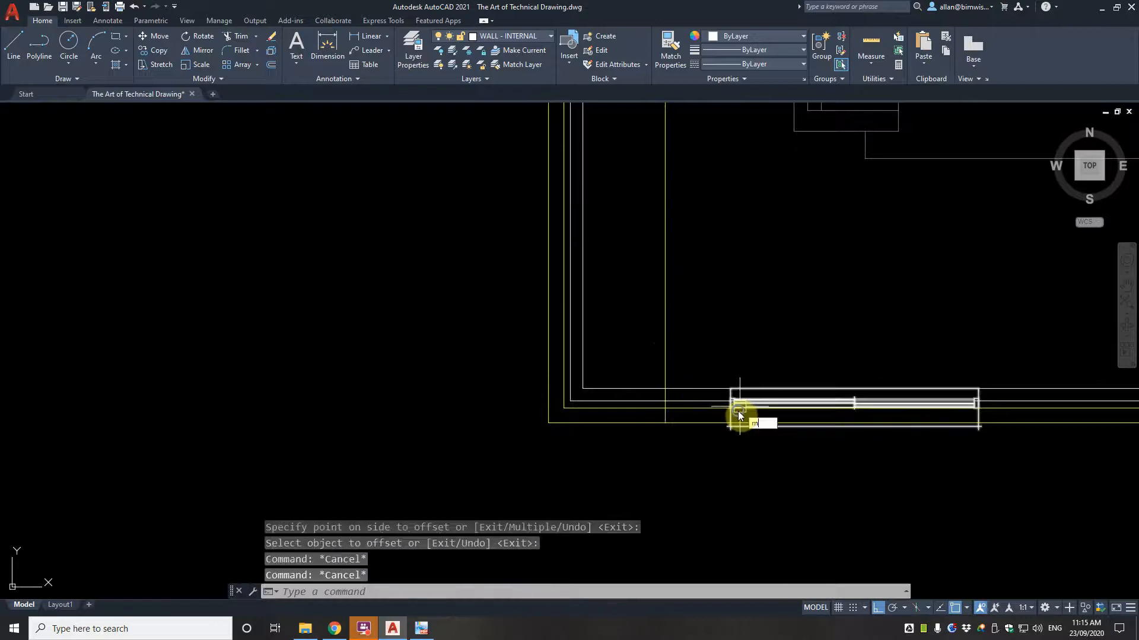
pyautogui.press('Return')
pyautogui.click(739, 403)
pyautogui.press('Return')
pyautogui.click(738, 402)
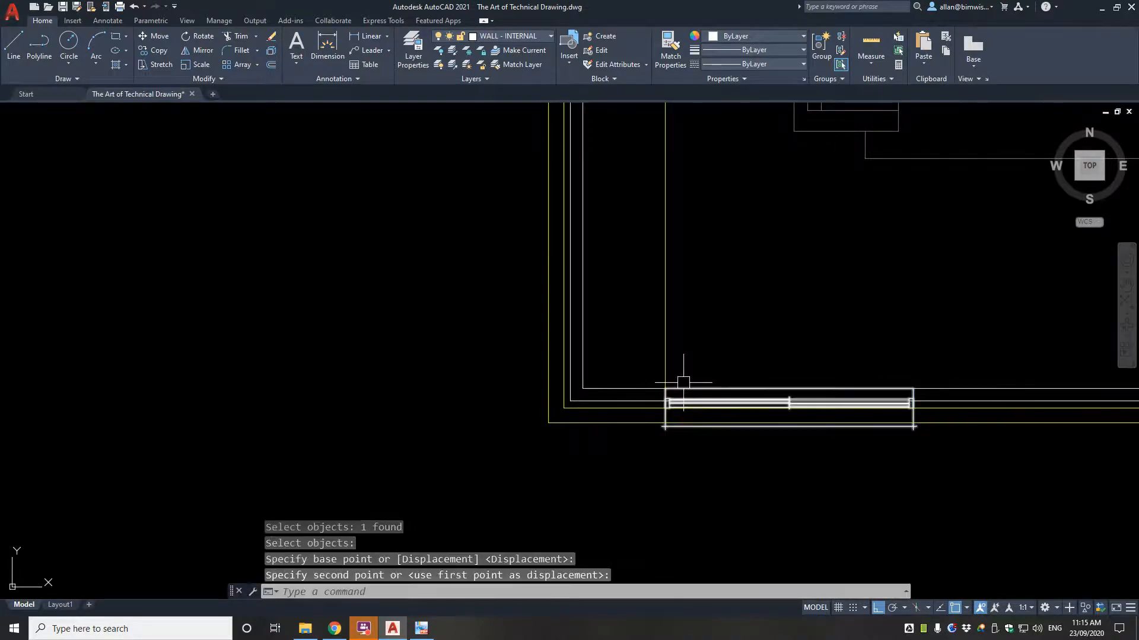
pyautogui.write('e')
pyautogui.press('Return')
pyautogui.click(665, 363)
pyautogui.press('Return')
pyautogui.click(725, 399)
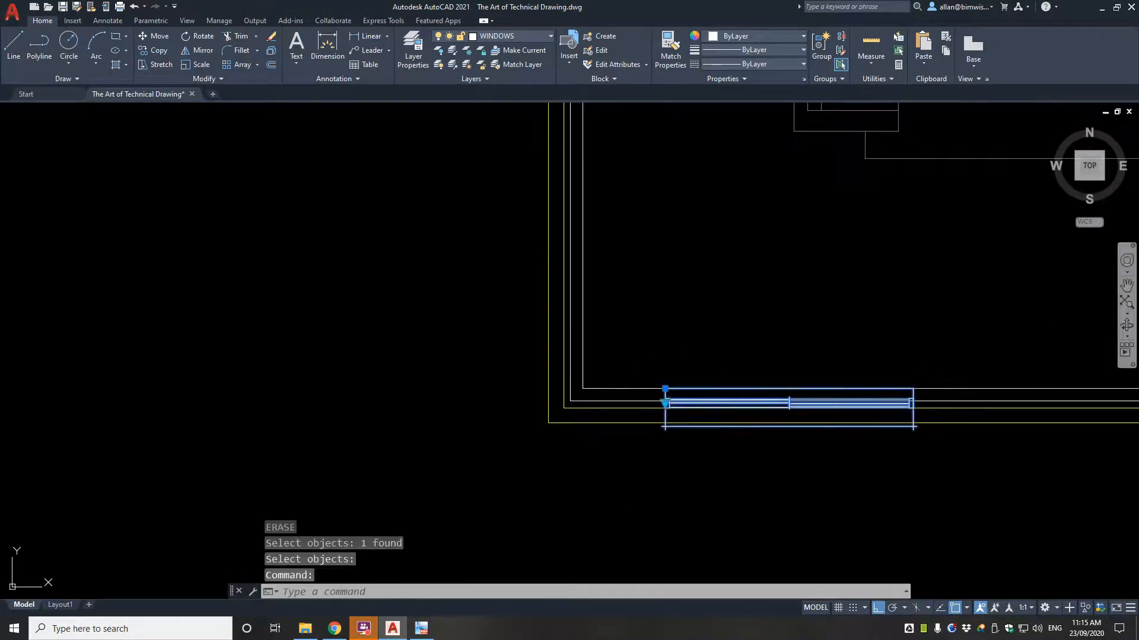
pyautogui.click(664, 403)
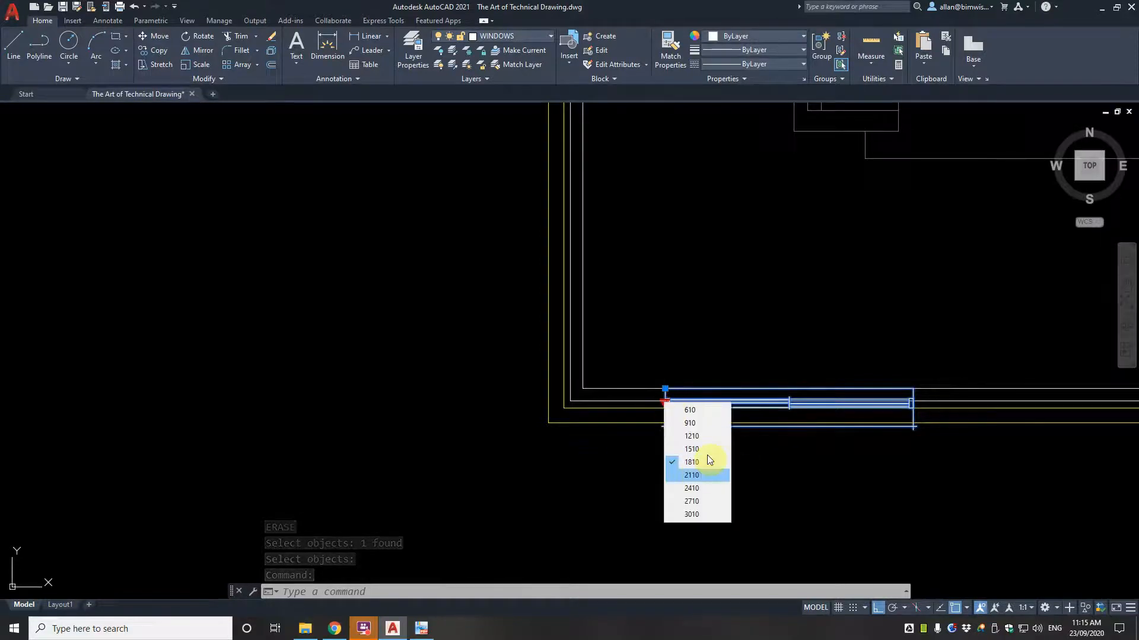
pyautogui.press('Escape')
pyautogui.press('Escape')
# - Start copying the living room window for another position along the lower outer wall
pyautogui.moveTo(755, 330); pyautogui.dragTo(550, 312, button='middle')
pyautogui.write('co')
pyautogui.press('Return')
pyautogui.click(553, 331)
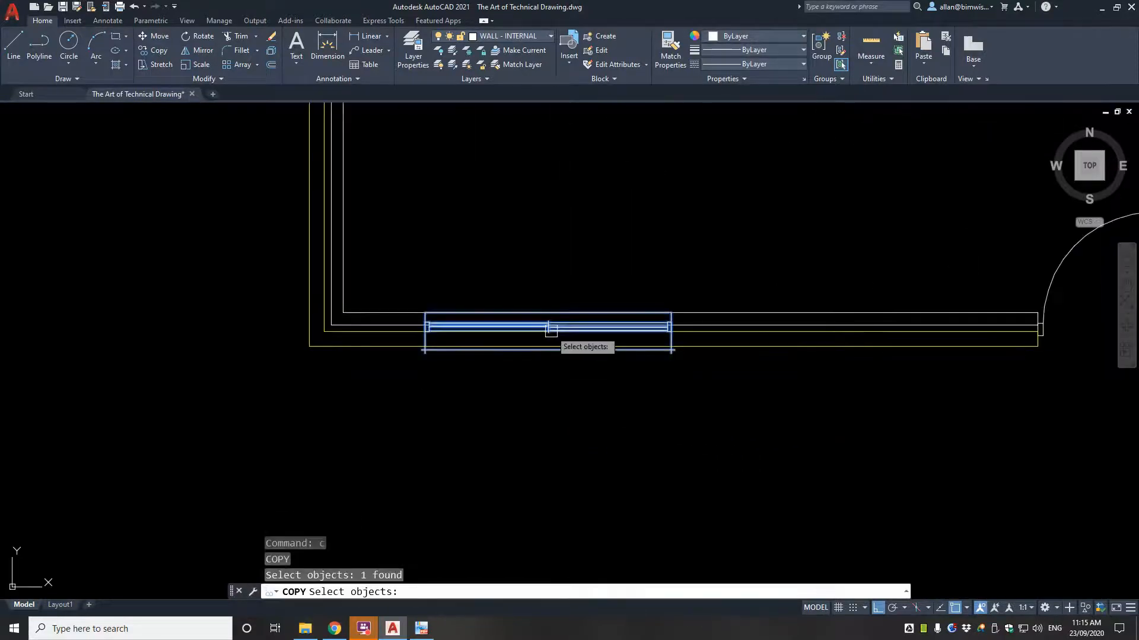
# - Copy the living room's south window 1810 to the right along the same wall
pyautogui.press('Return')
pyautogui.click(558, 252)
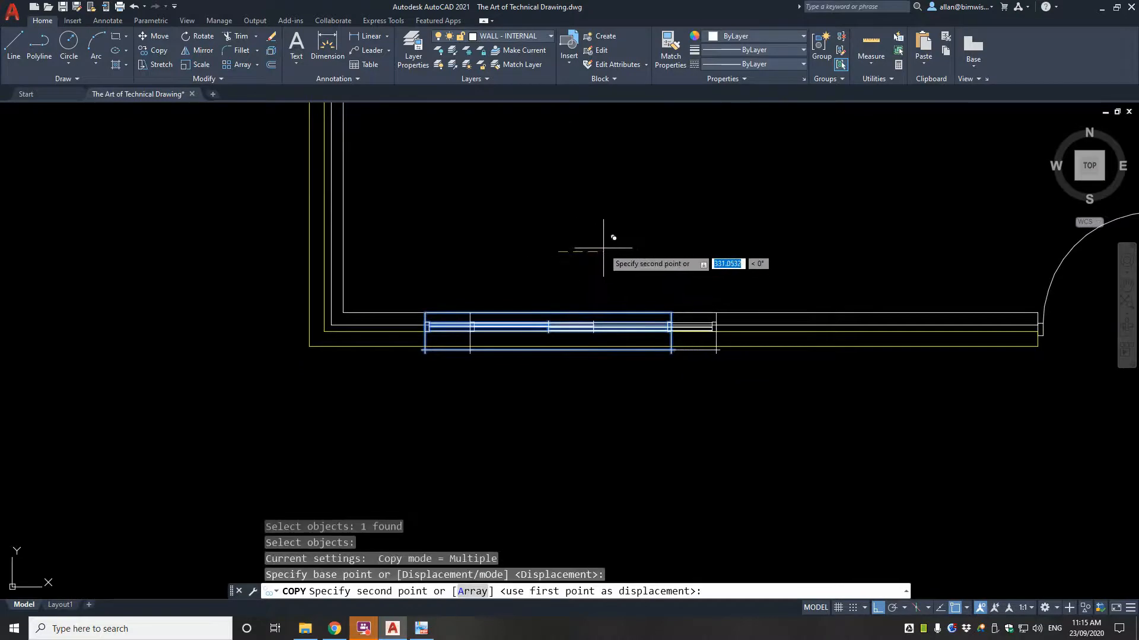
pyautogui.write('184')
pyautogui.press('Return')
pyautogui.press('Escape')
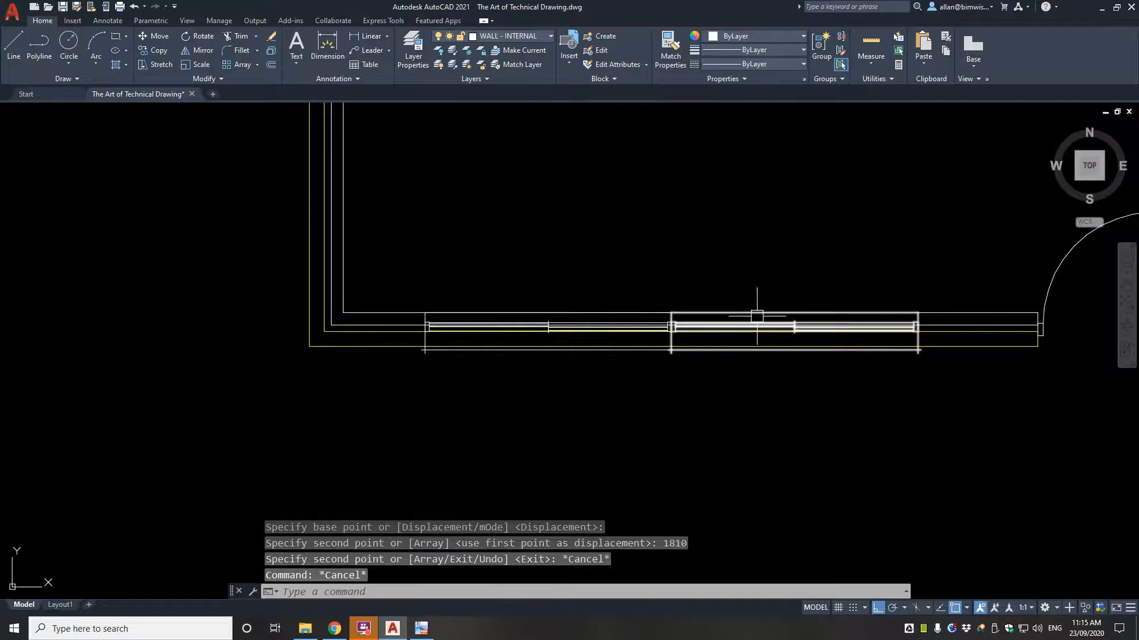
pyautogui.write('m')
pyautogui.press('Return')
pyautogui.click(747, 313)
pyautogui.press('Return')
pyautogui.click(706, 264)
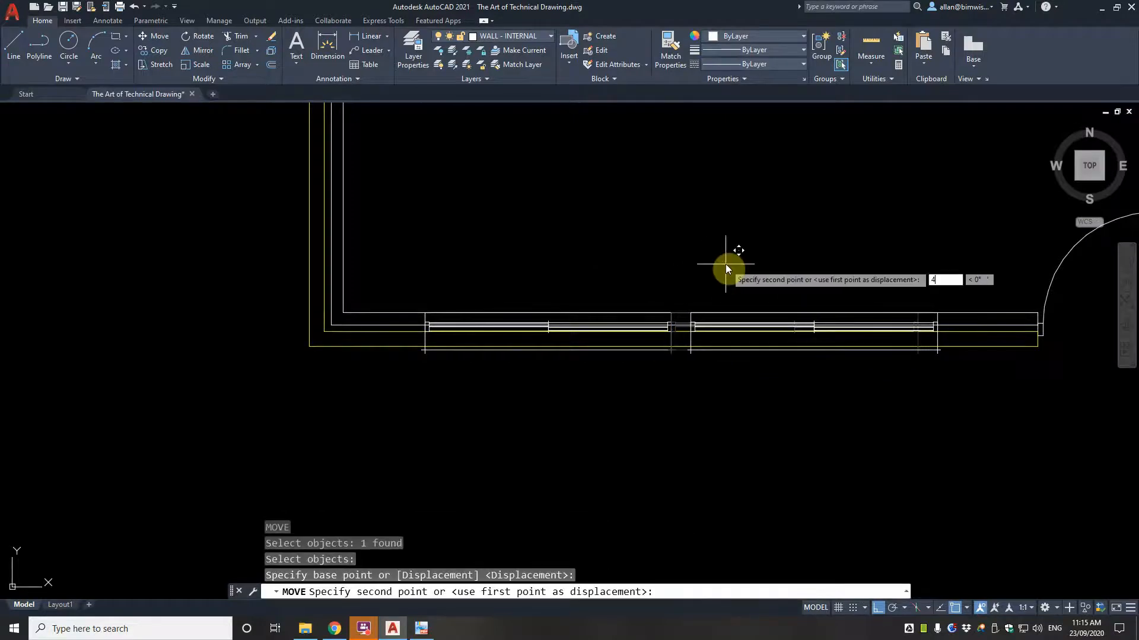
pyautogui.press('Return')
# - Move the copied south window 450 to the right, leaving a gap between the two windows
pyautogui.press('Return')
pyautogui.click(706, 312)
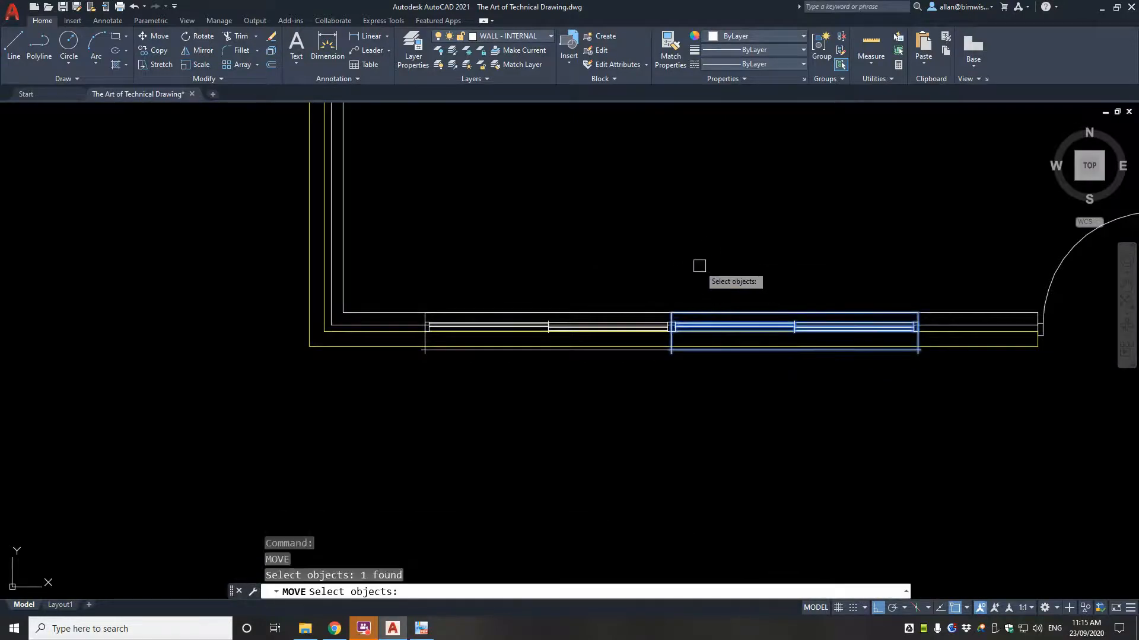
pyautogui.press('Return')
pyautogui.click(693, 261)
pyautogui.write('450')
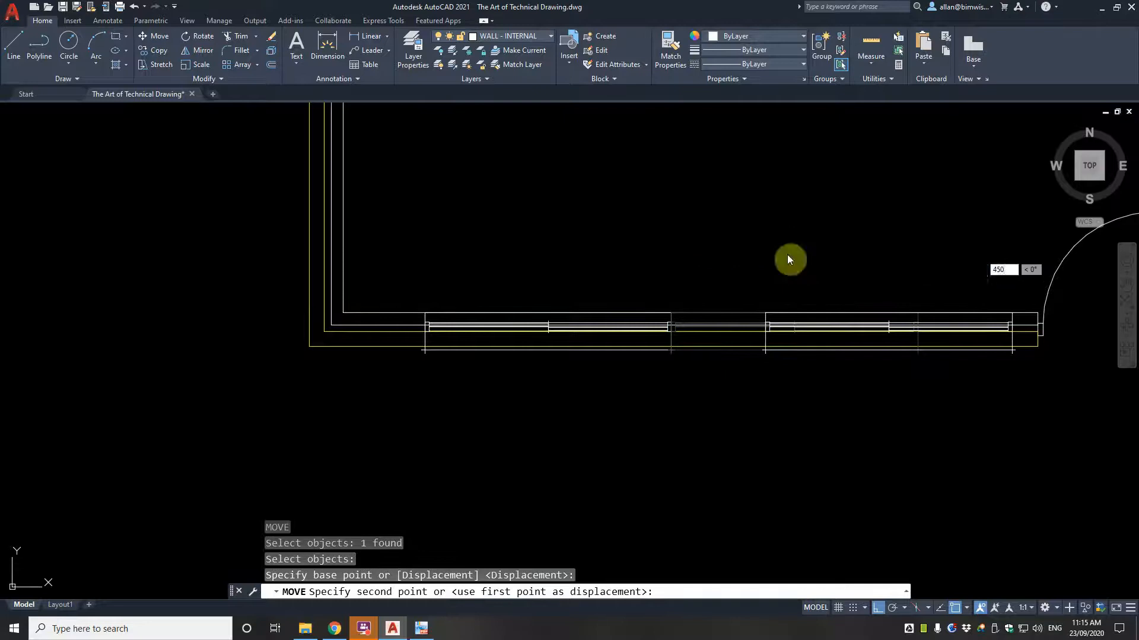
pyautogui.press('Return')
pyautogui.press('Escape')
# - Trim the south wall lines inside both living room windows, using the windows' end lines as cutting edges
pyautogui.scroll(5, 992, 354)
pyautogui.write('tr')
pyautogui.press('Return')
pyautogui.click(954, 315)
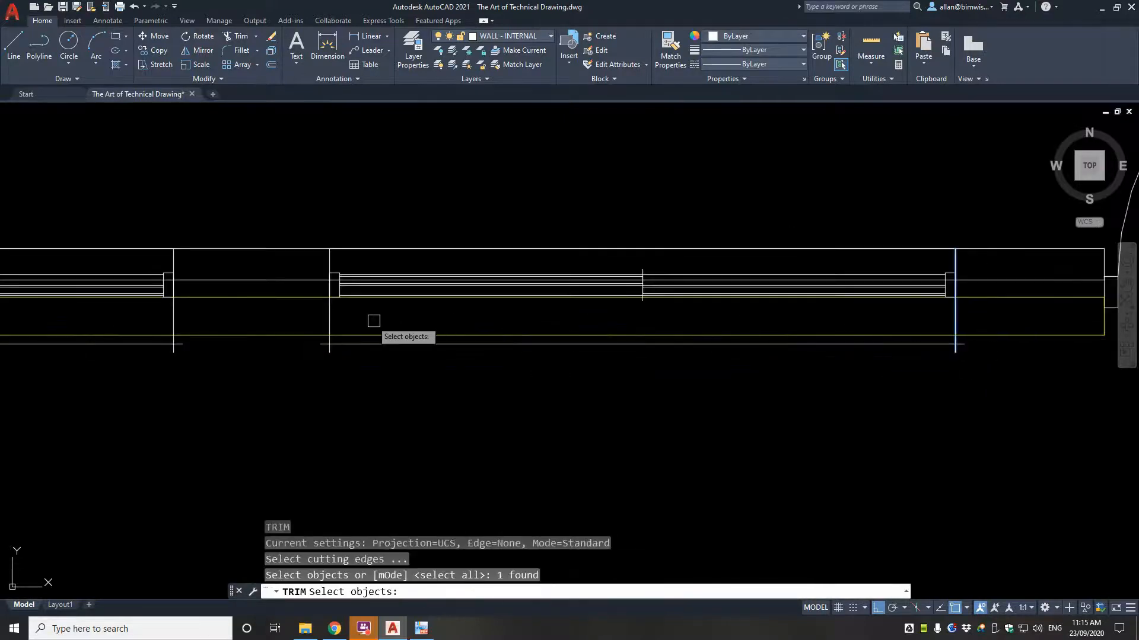
pyautogui.click(330, 316)
pyautogui.scroll(2, 597, 314)
pyautogui.click(536, 325)
pyautogui.scroll(-4, 528, 325)
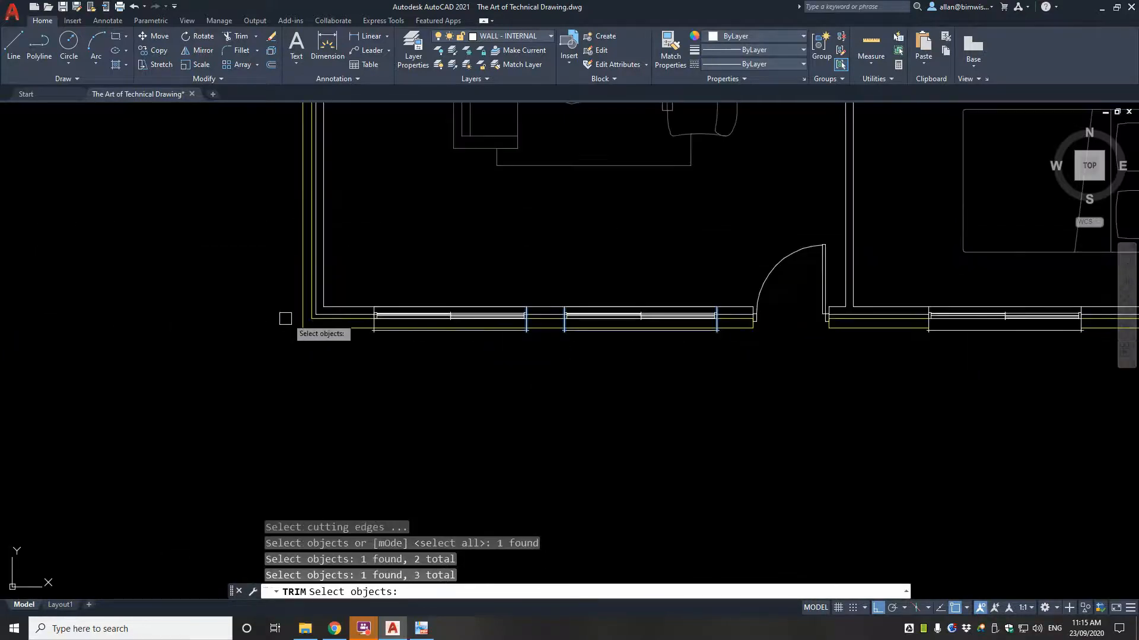
pyautogui.scroll(3, 372, 316)
pyautogui.click(389, 324)
pyautogui.press('Return')
pyautogui.click(610, 223)
pyautogui.click(619, 390)
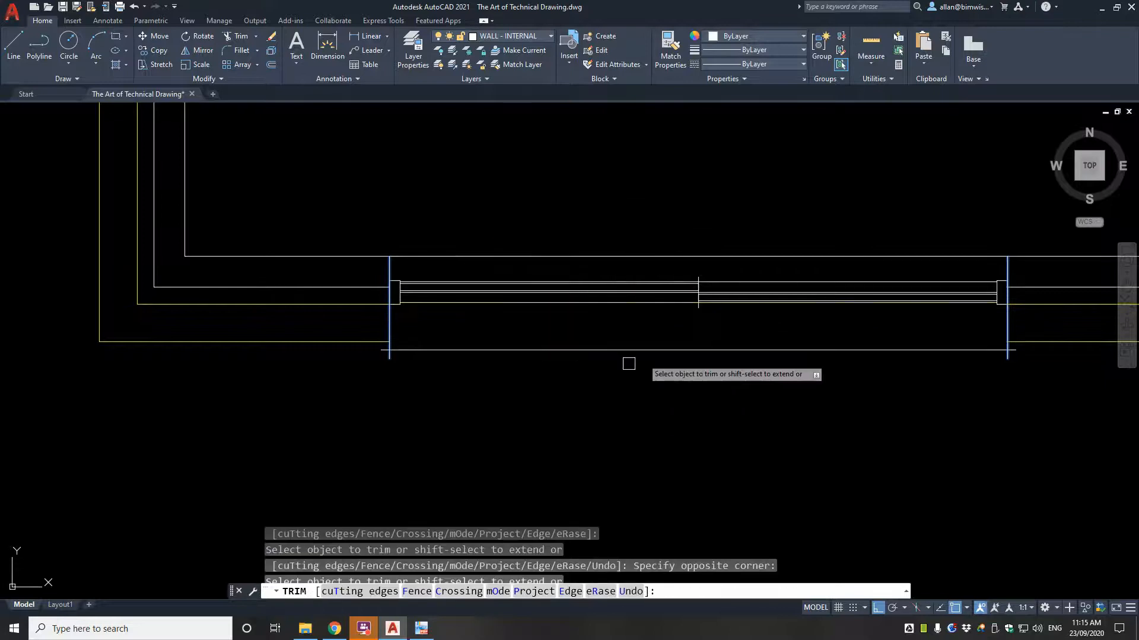
pyautogui.scroll(-2, 691, 342)
pyautogui.click(981, 290)
pyautogui.click(952, 381)
pyautogui.press('Return')
# - Copy the westernmost south window to the empty space just outside the building's southwest corner
pyautogui.scroll(-1, 938, 363)
pyautogui.moveTo(934, 362); pyautogui.dragTo(638, 377, button='middle')
pyautogui.scroll(-2, 637, 377)
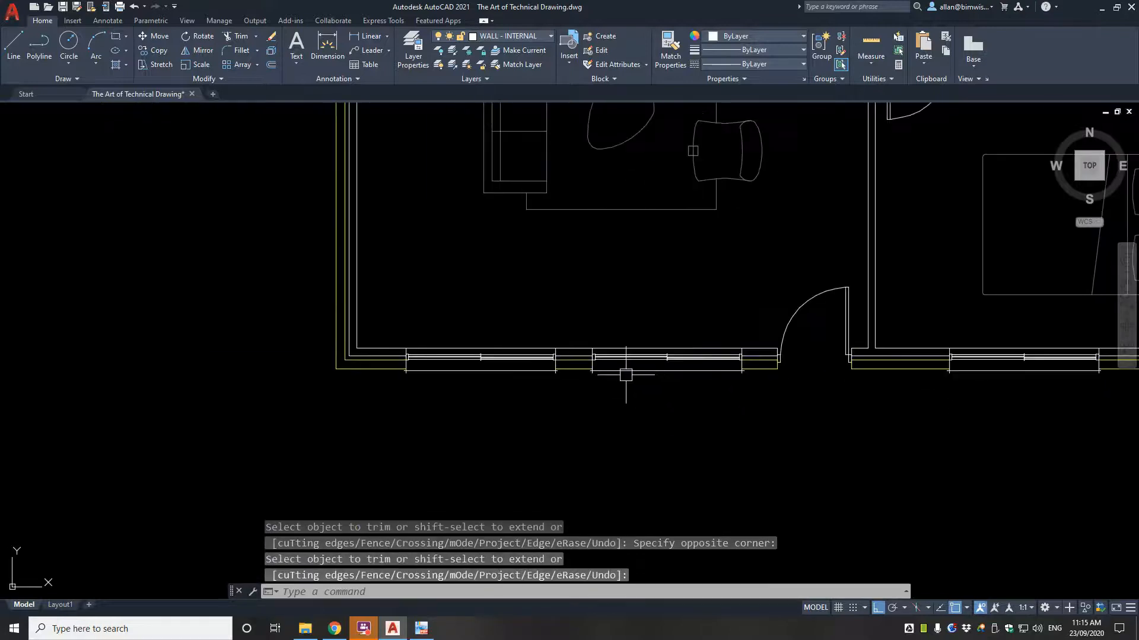
pyautogui.write('co')
pyautogui.press('Return')
pyautogui.scroll(-3, 516, 356)
pyautogui.click(506, 353)
pyautogui.press('Return')
pyautogui.click(520, 352)
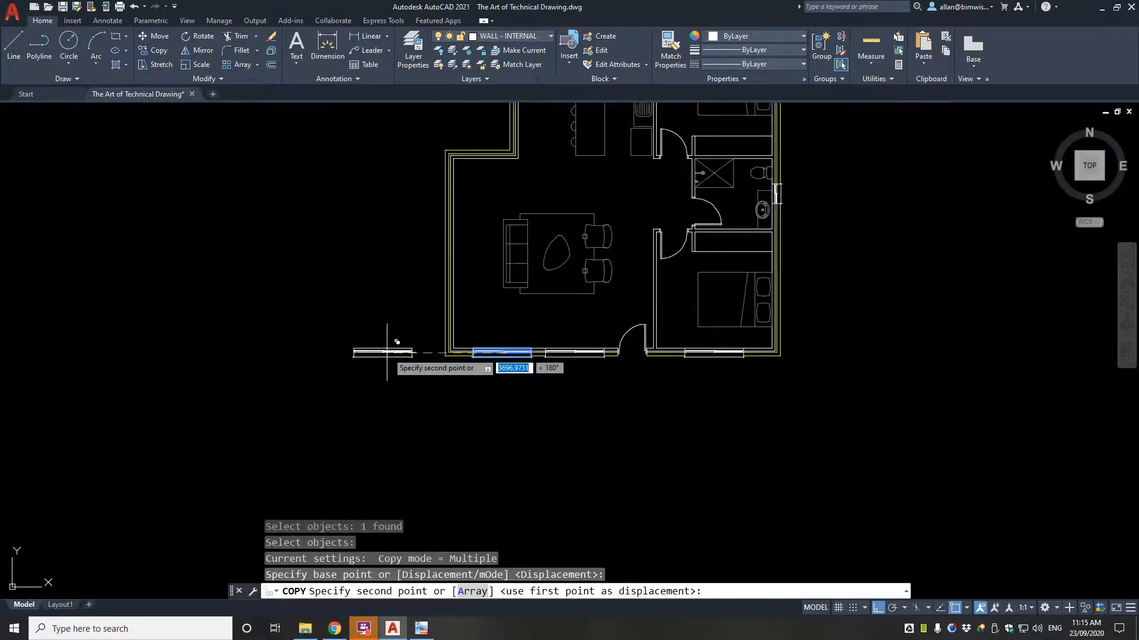
pyautogui.click(405, 355)
pyautogui.press('Escape')
# - Rotate the window copy outside the building 90° clockwise so it stands vertically
pyautogui.write('ro')
pyautogui.press('Return')
pyautogui.click(393, 352)
pyautogui.press('Return')
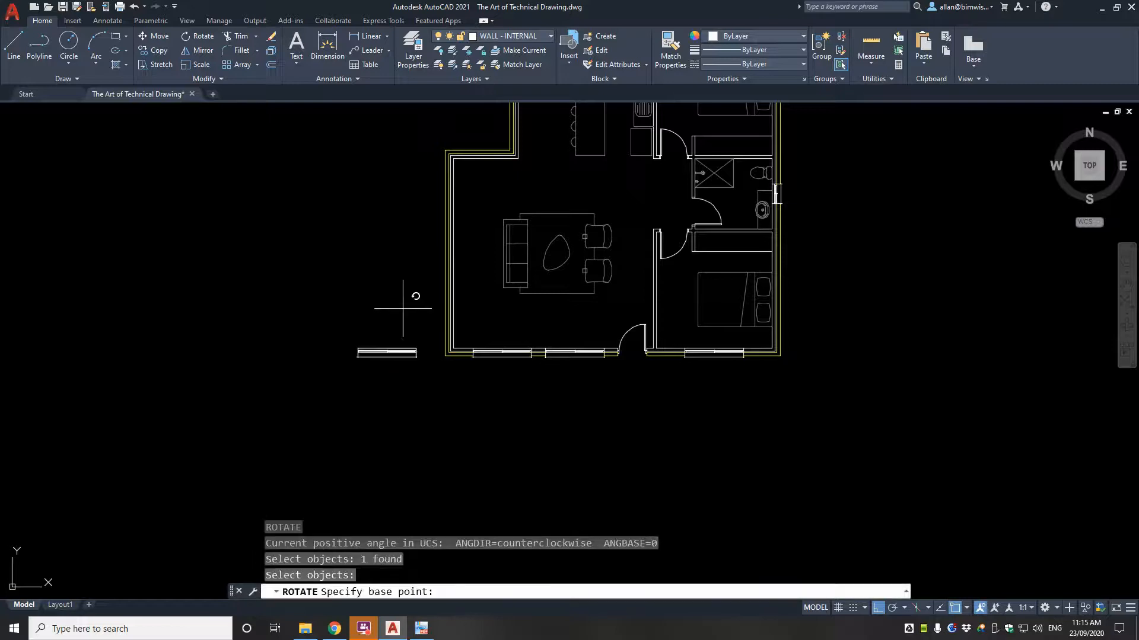
pyautogui.click(403, 309)
pyautogui.click(411, 325)
pyautogui.write('m')
pyautogui.press('Return')
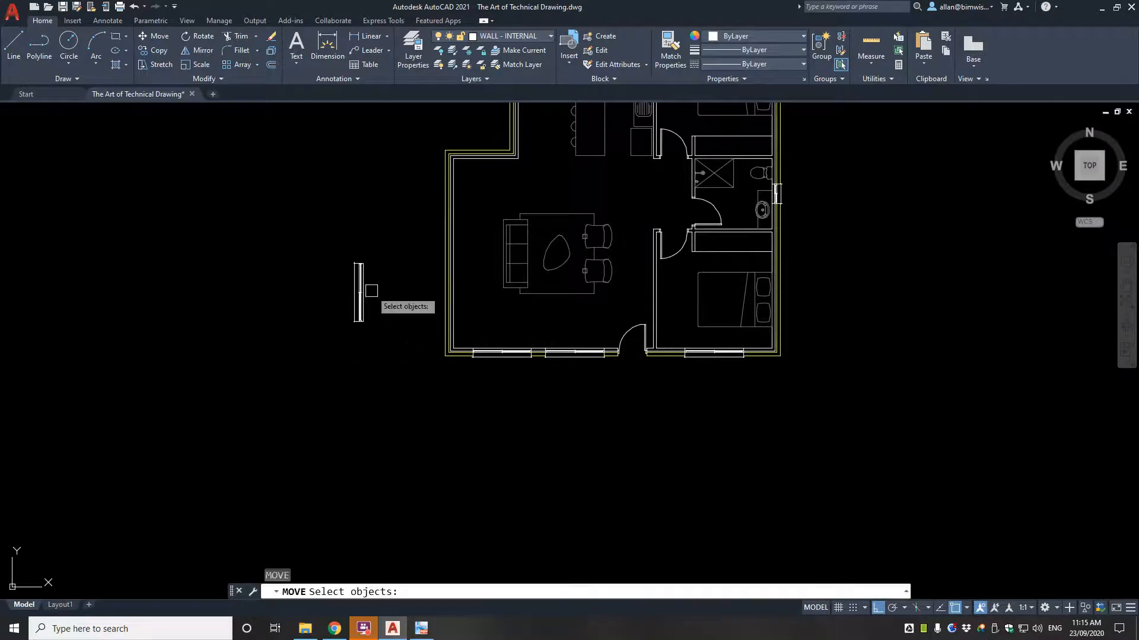
pyautogui.press('Escape')
# - Check the west window's width on the PDF plan and set the rotated window's width to 2410
pyautogui.click(359, 291)
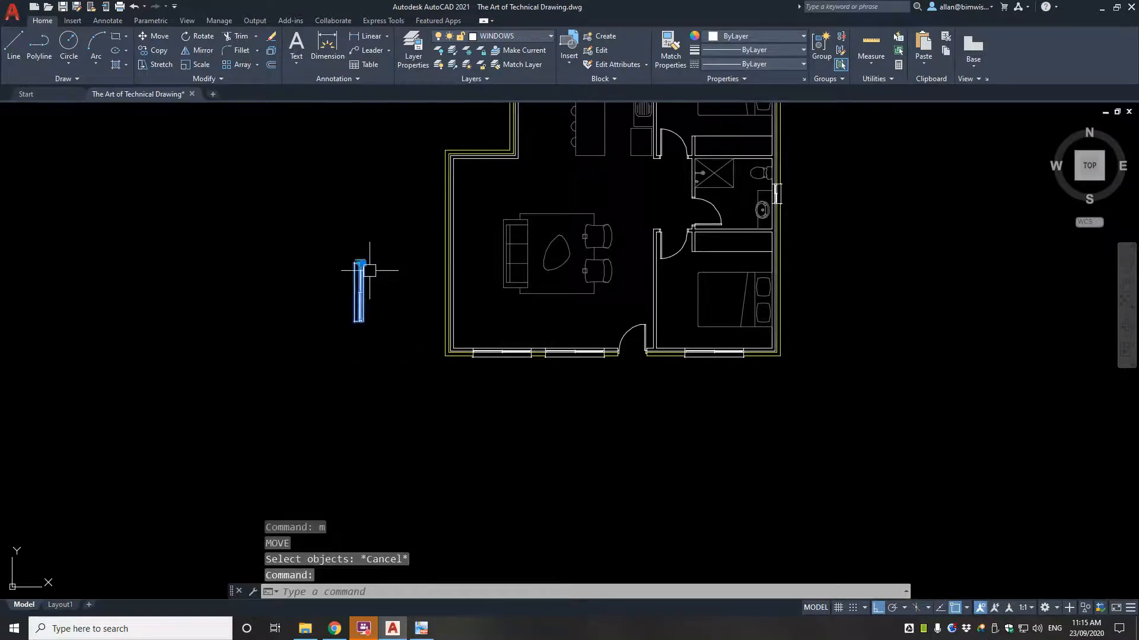
pyautogui.click(424, 628)
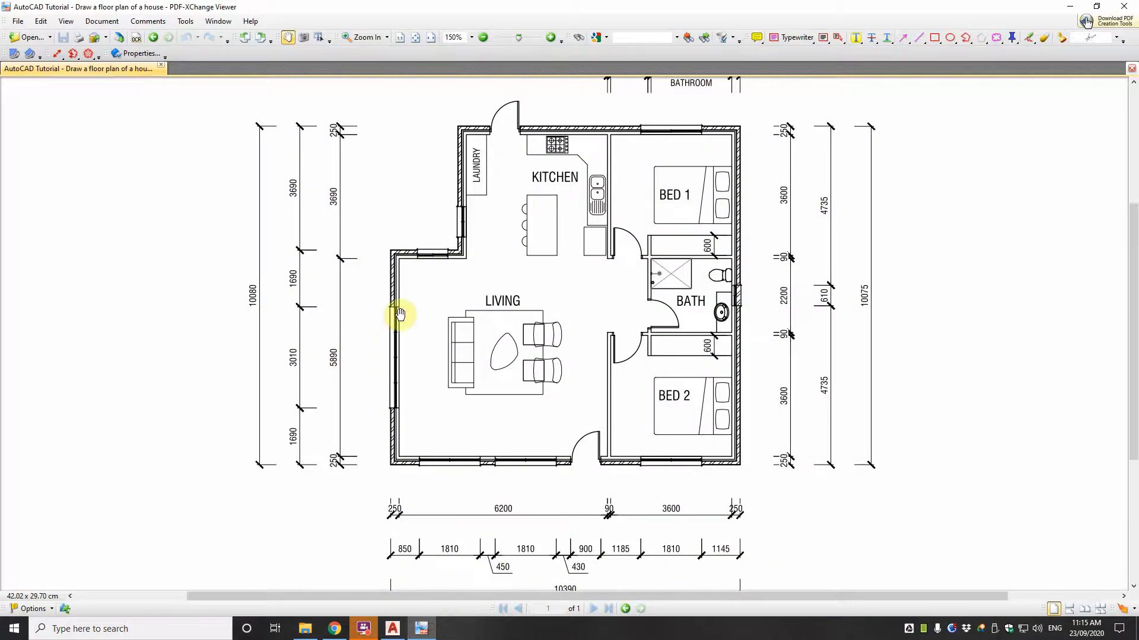
pyautogui.click(1069, 7)
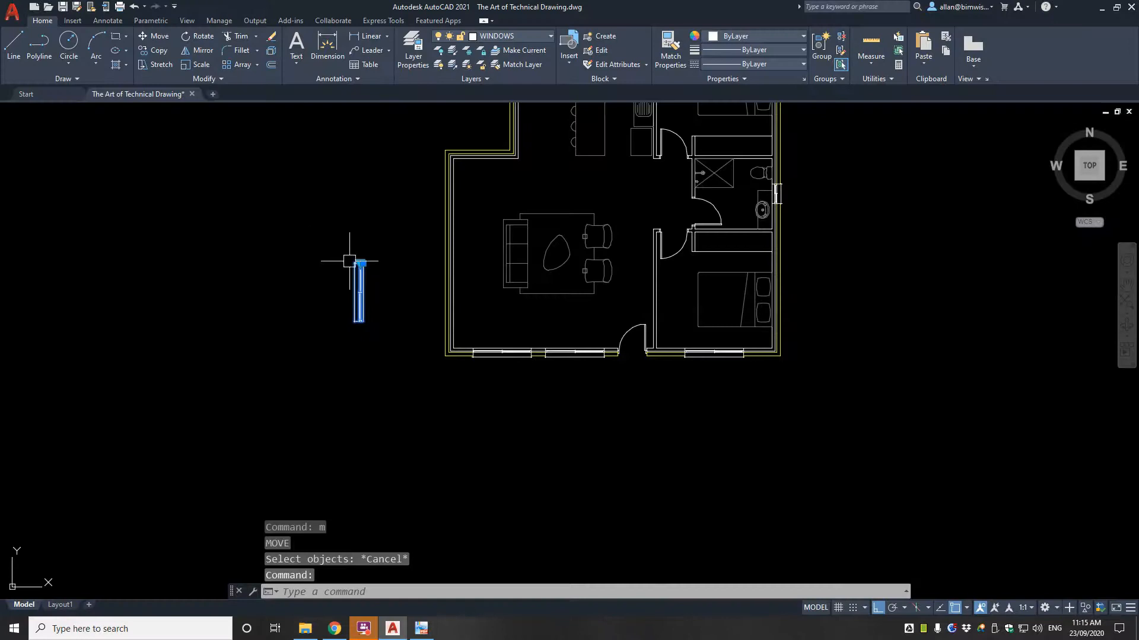
pyautogui.scroll(5, 357, 261)
pyautogui.click(360, 272)
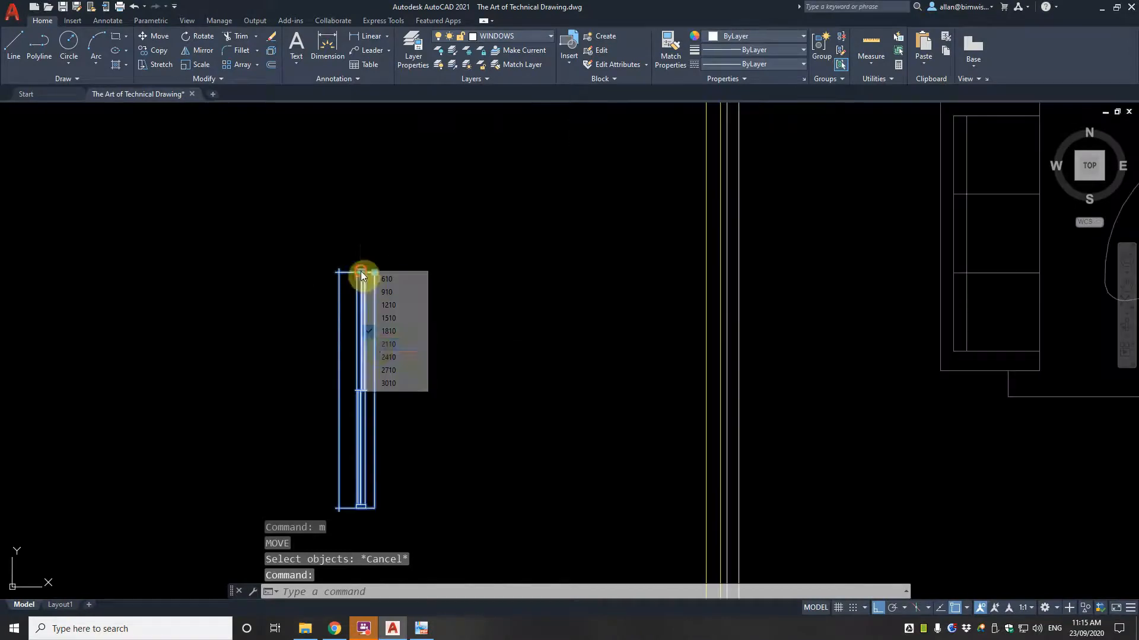
pyautogui.click(396, 357)
pyautogui.scroll(-4, 399, 353)
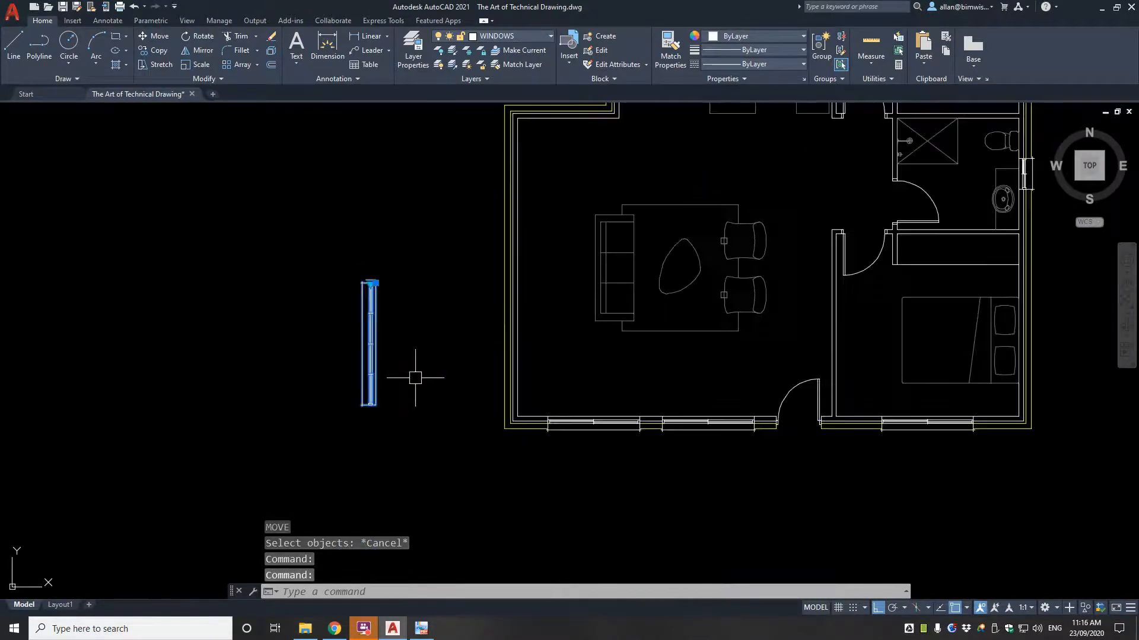
# - Check the west window's position along the living room wall on the PDF plan in PDF-XChange Viewer
pyautogui.scroll(2, 358, 258)
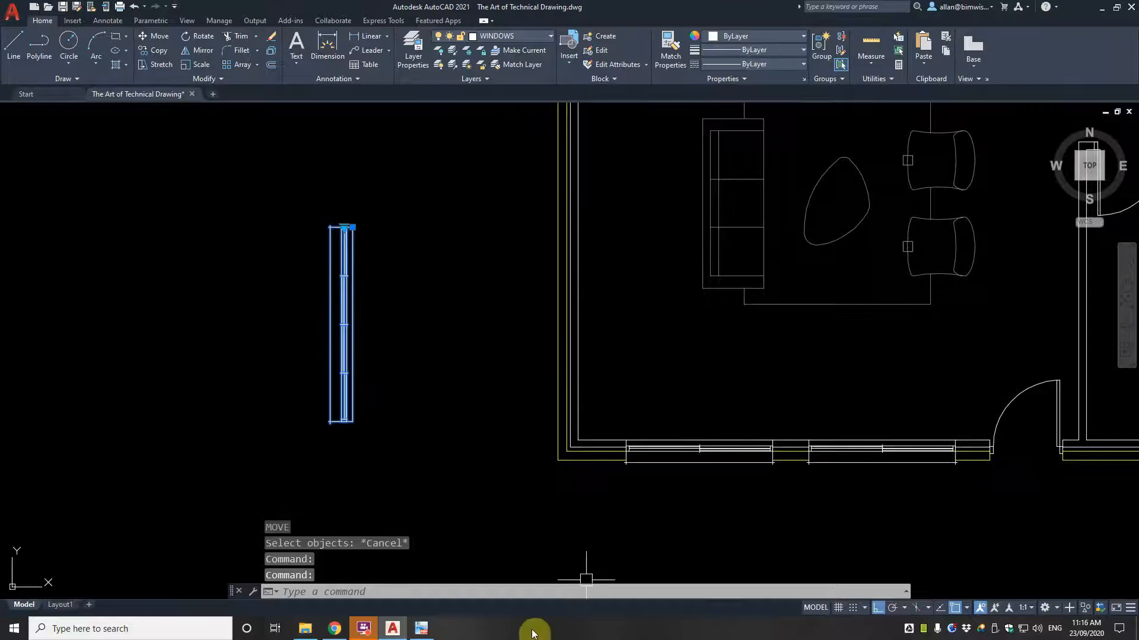
pyautogui.click(437, 631)
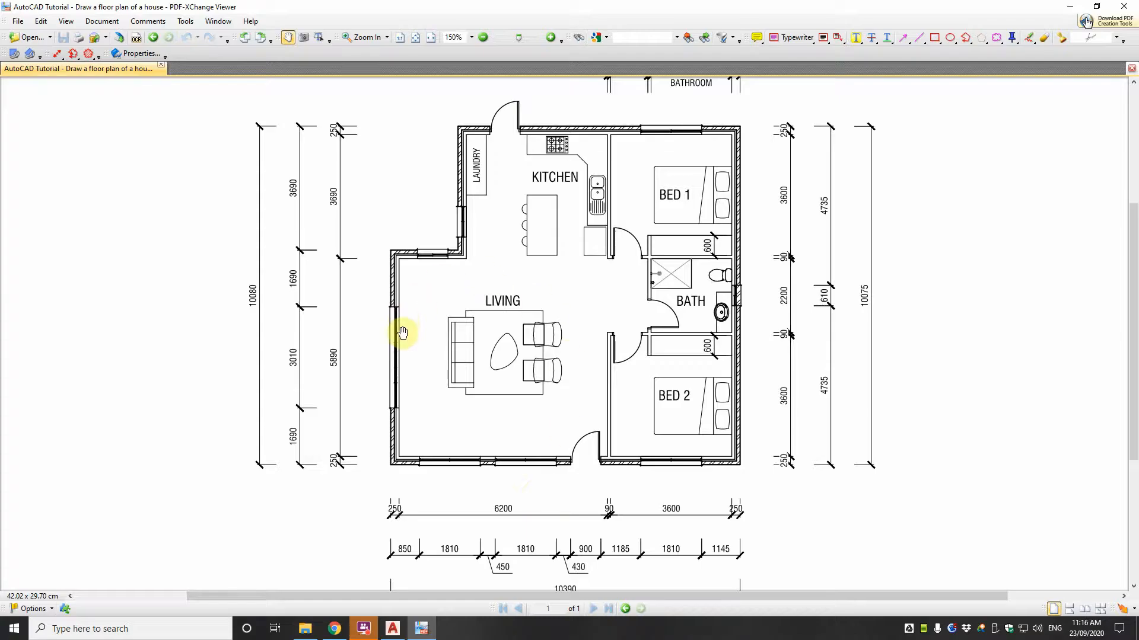
pyautogui.click(1073, 8)
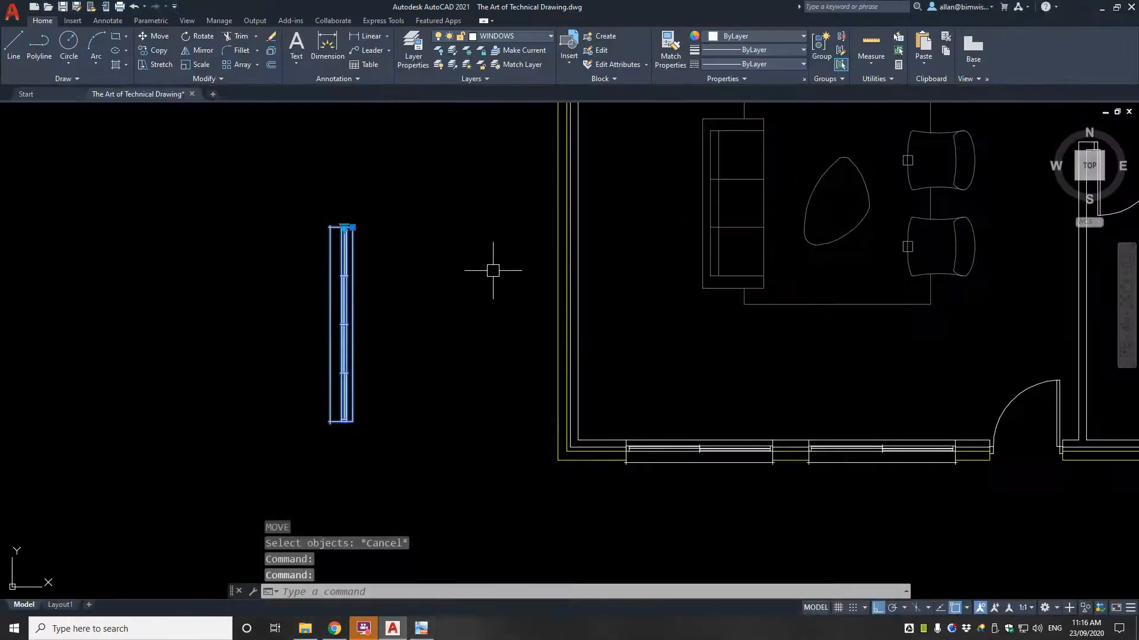
# - Move the rotated window from the middle of its inner edge onto the living room's west wall
pyautogui.press('Escape')
pyautogui.scroll(-2, 450, 267)
pyautogui.write('m')
pyautogui.press('space')
pyautogui.click(395, 285)
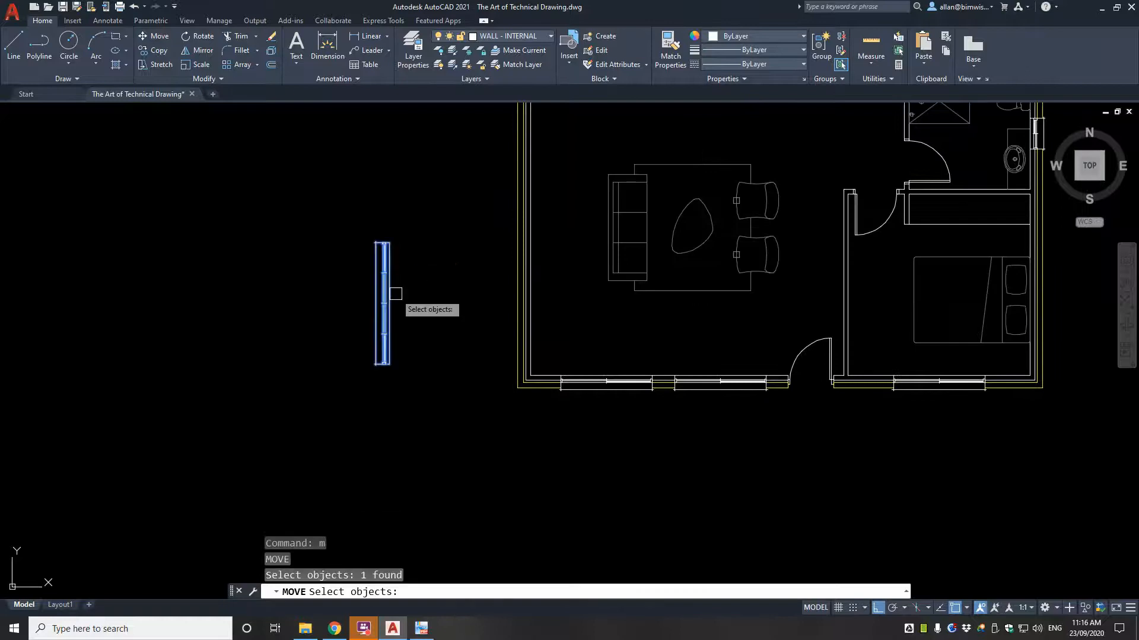
pyautogui.press('space')
pyautogui.click(392, 302)
pyautogui.click(531, 299)
pyautogui.scroll(-2, 565, 309)
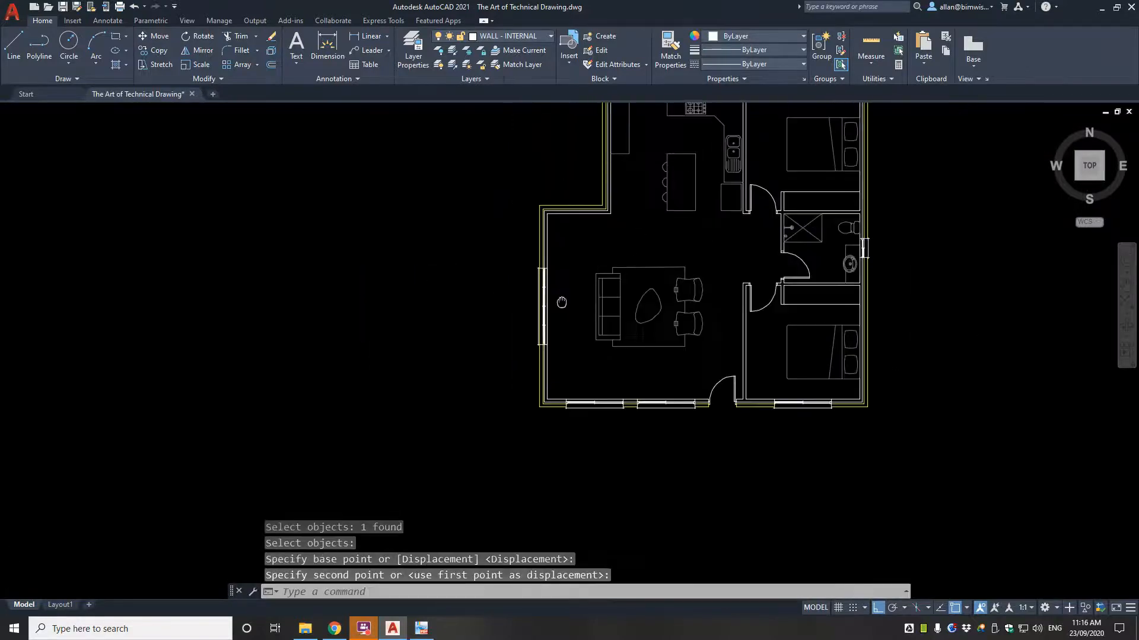
# - Check the west window against the PDF plan again and set its width to 2710
pyautogui.click(420, 627)
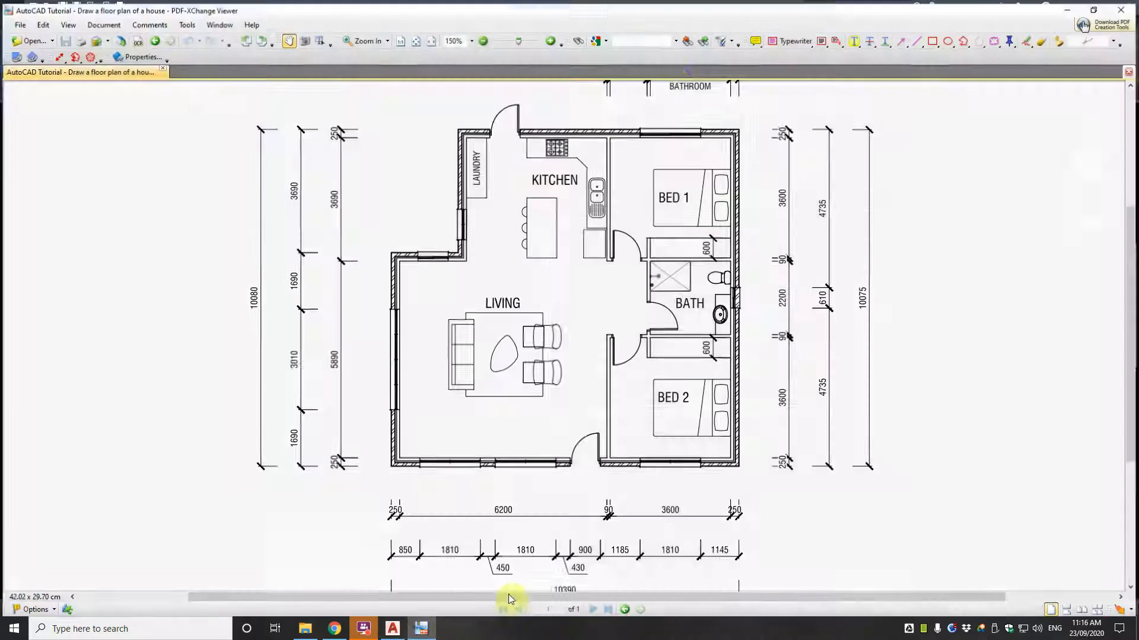
pyautogui.moveTo(723, 8)
pyautogui.mouseDown()
pyautogui.moveTo(855, 89)
pyautogui.moveTo(1071, 50)
pyautogui.moveTo(1026, 56)
pyautogui.mouseUp()
pyautogui.click(543, 299)
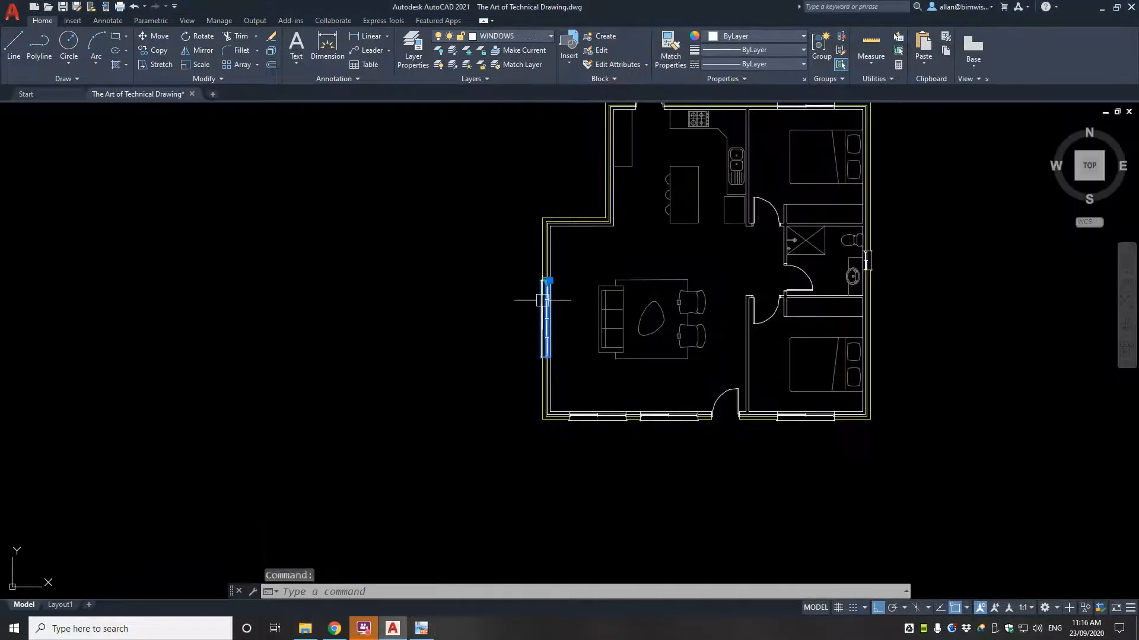
pyautogui.scroll(6, 546, 281)
pyautogui.click(549, 277)
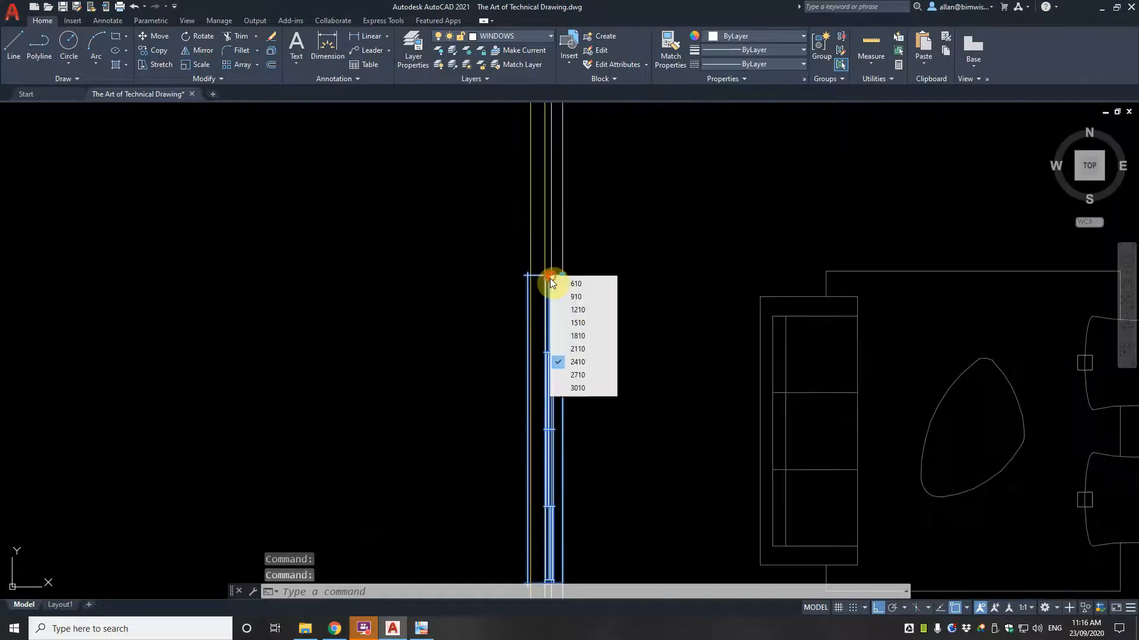
pyautogui.click(578, 376)
pyautogui.scroll(-6, 593, 332)
pyautogui.scroll(6, 611, 332)
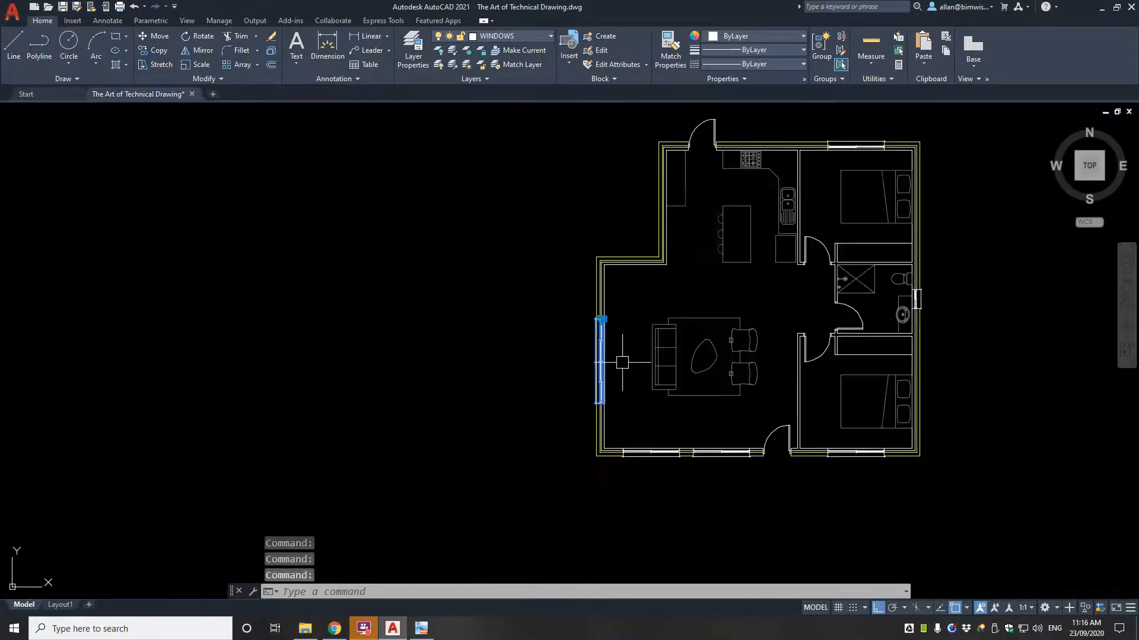
pyautogui.press('Escape')
# - Move the resized window straight left, clear of the living room's west wall
pyautogui.scroll(-3, 598, 311)
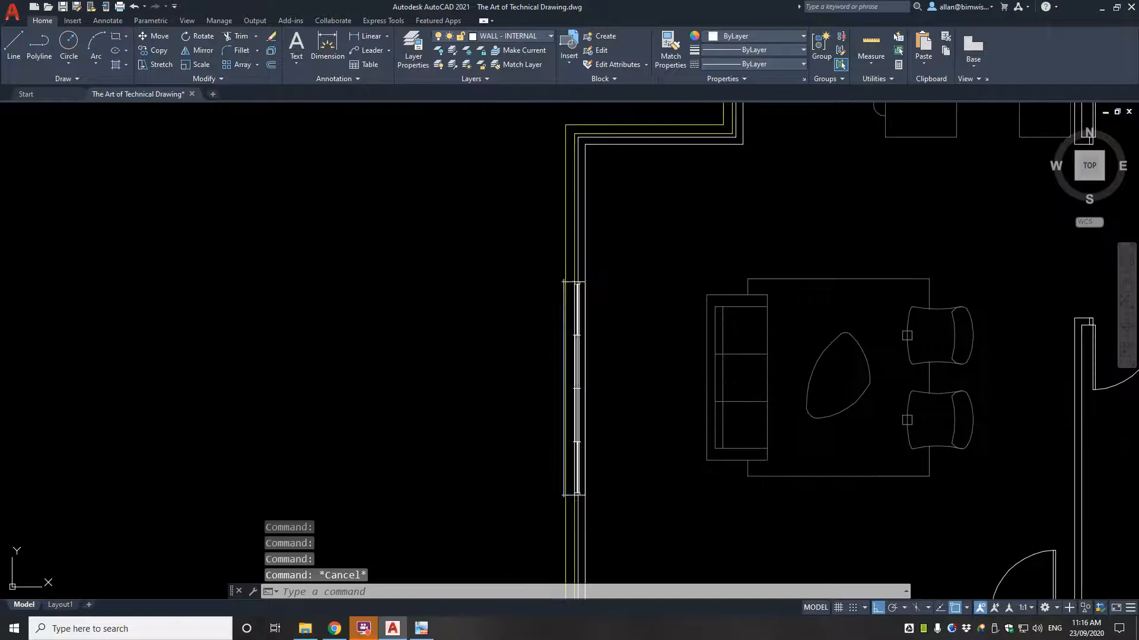
pyautogui.click(588, 317)
pyautogui.press('Escape')
pyautogui.write('m')
pyautogui.press('space')
pyautogui.click(575, 338)
pyautogui.press('space')
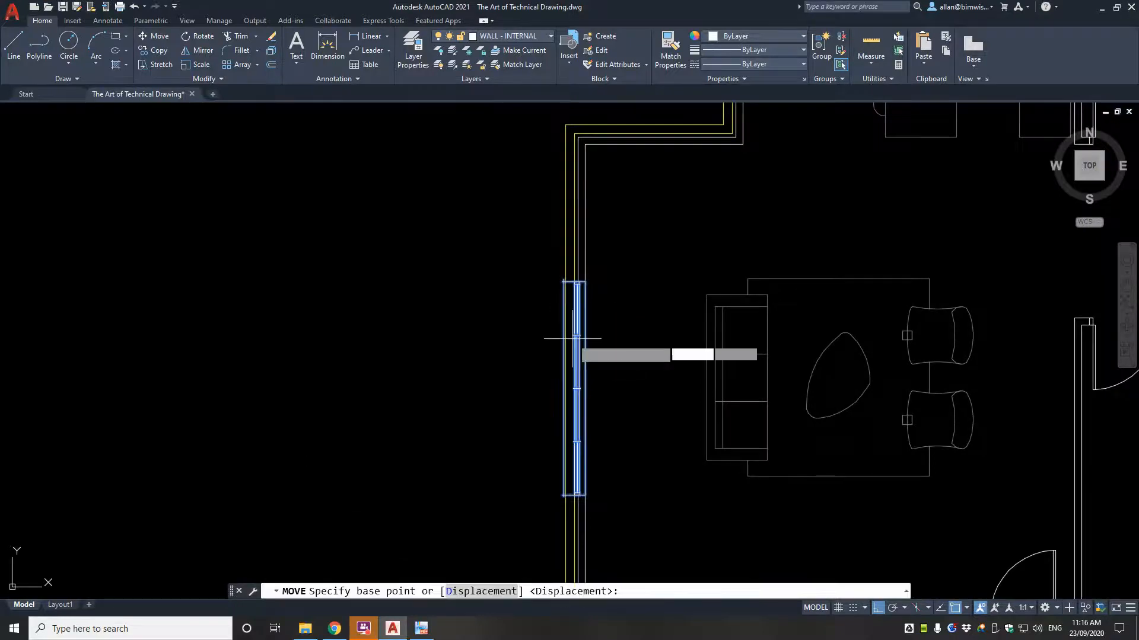
pyautogui.click(574, 338)
pyautogui.click(434, 347)
# - Move the window by its inner edge's midpoint to the midpoint of the west wall's inner line
pyautogui.press('space')
pyautogui.click(446, 352)
pyautogui.press('space')
pyautogui.click(446, 352)
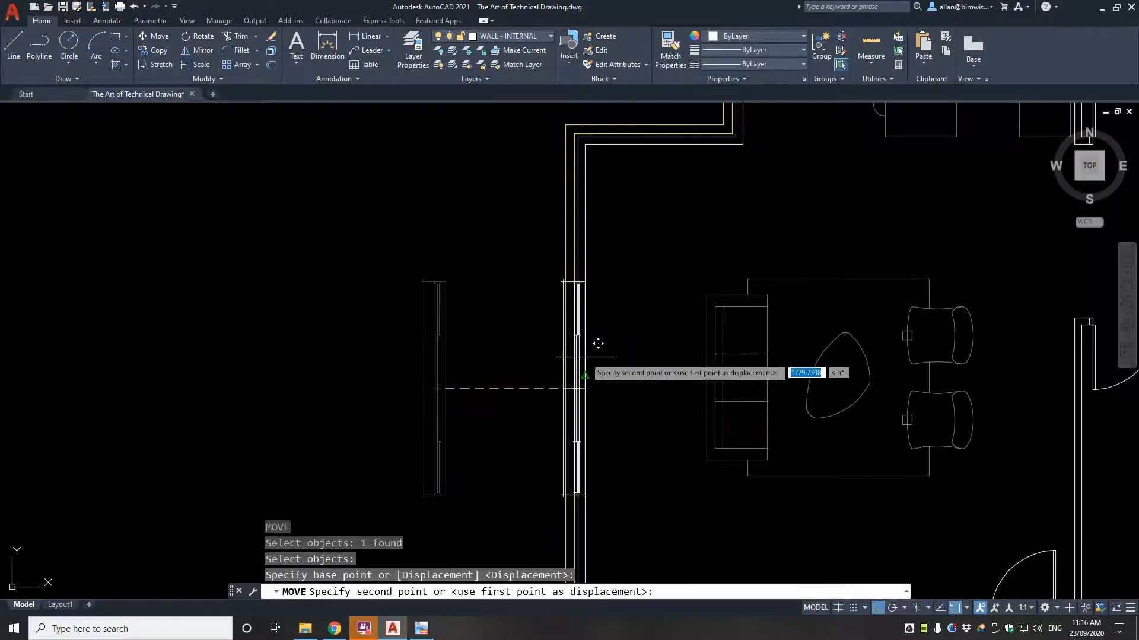
pyautogui.click(585, 348)
pyautogui.press('Escape')
# - Trim the west wall lines inside the window opening, using the window's two end lines as cutting edges
pyautogui.scroll(5, 556, 225)
pyautogui.write('tr')
pyautogui.press('space')
pyautogui.click(551, 215)
pyautogui.scroll(-5, 551, 215)
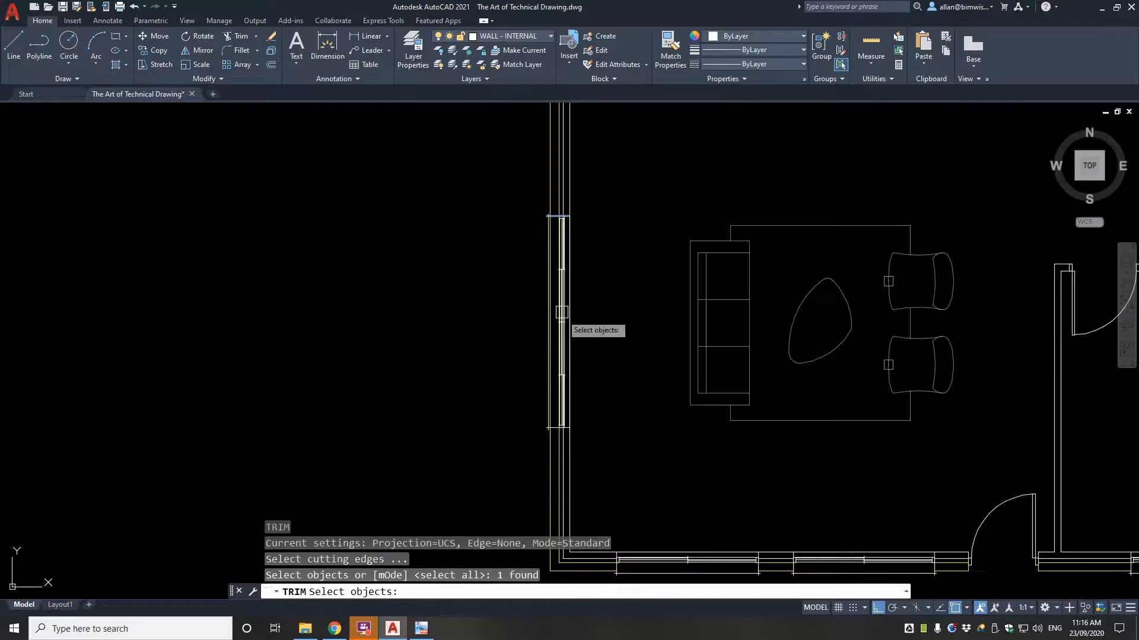
pyautogui.scroll(3, 549, 356)
pyautogui.click(557, 499)
pyautogui.press('space')
pyautogui.click(549, 481)
pyautogui.scroll(4, 573, 480)
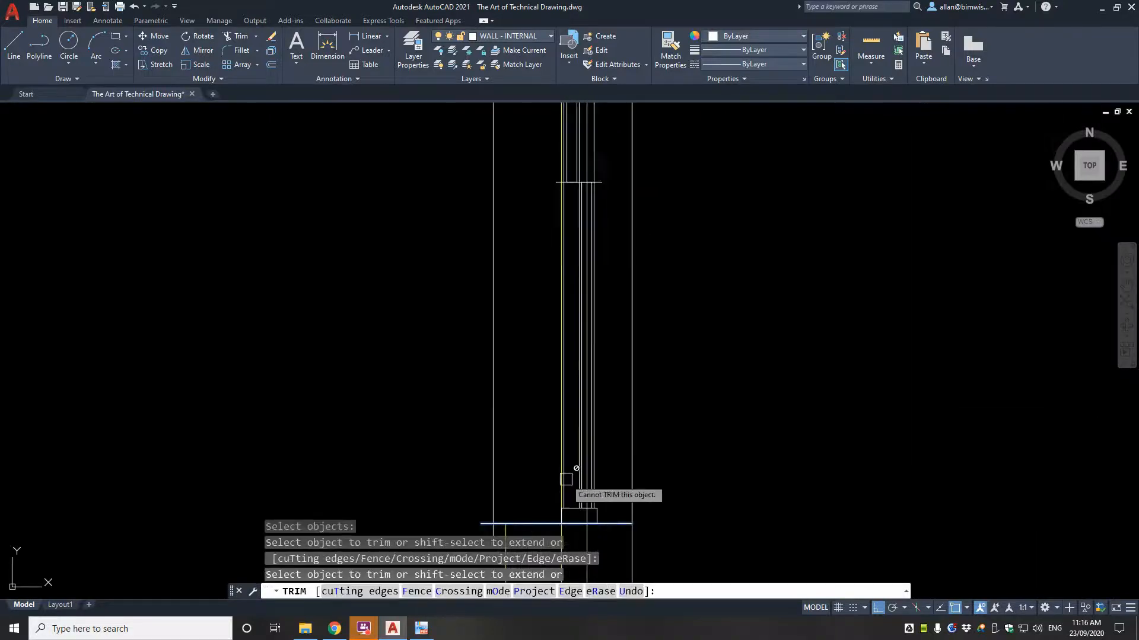
pyautogui.click(559, 480)
pyautogui.click(698, 399)
pyautogui.click(519, 396)
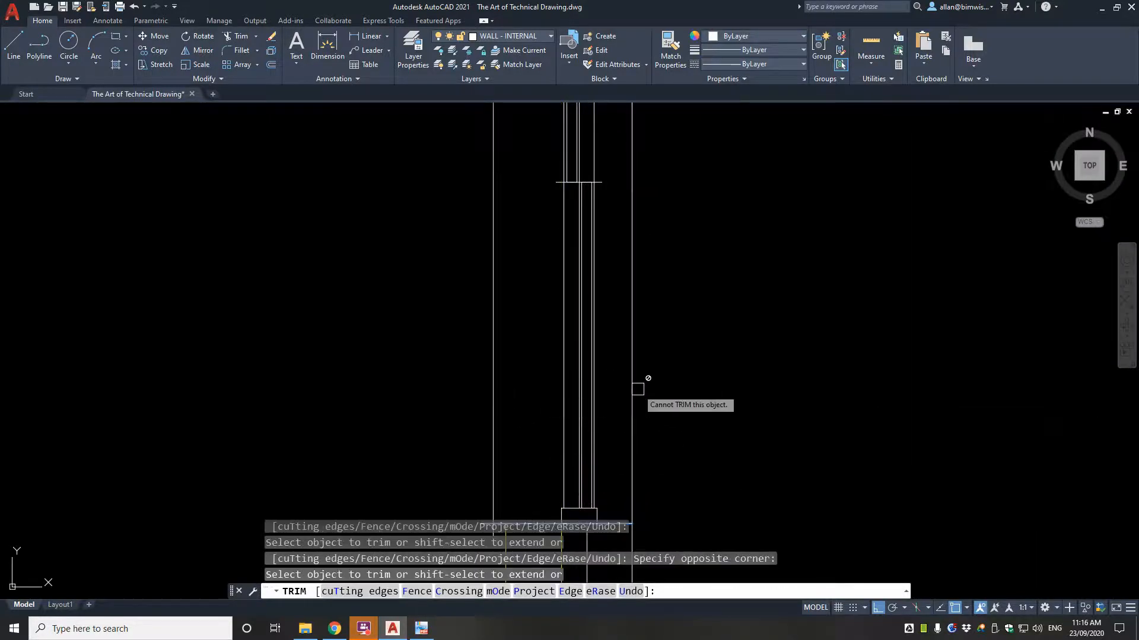
pyautogui.scroll(-5, 638, 388)
pyautogui.click(690, 449)
pyautogui.scroll(-5, 611, 471)
pyautogui.press('Escape')
pyautogui.press('Escape')
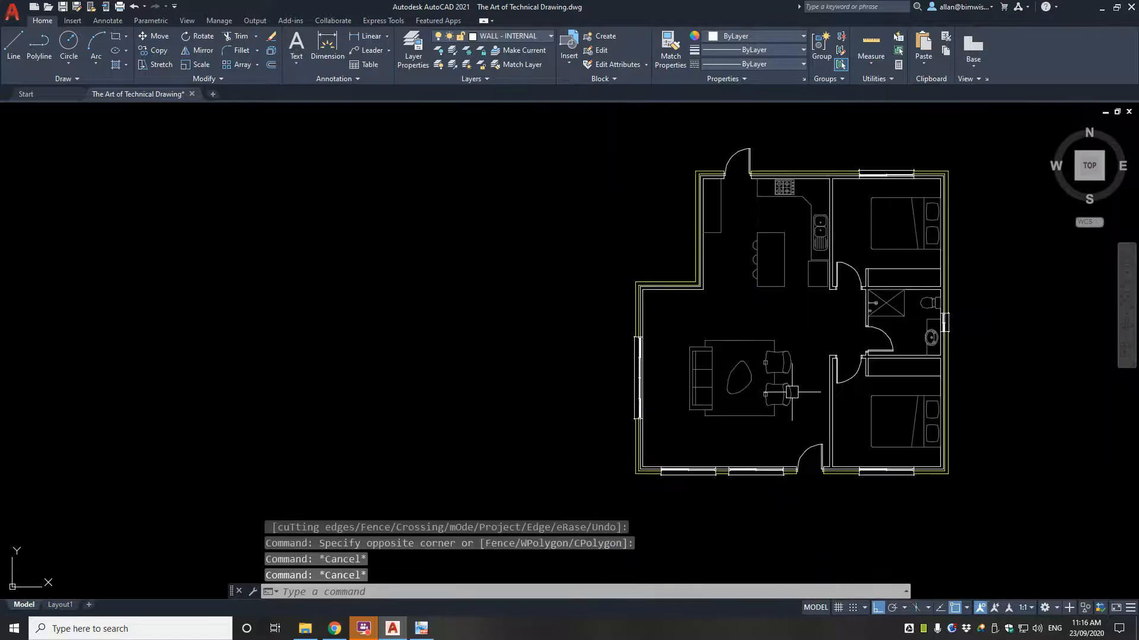
# - Consult the PDF plan in PDF-XChange Viewer for the remaining windows, and return to the AutoCAD drawing
pyautogui.moveTo(1138, 36); pyautogui.dragTo(861, 1)
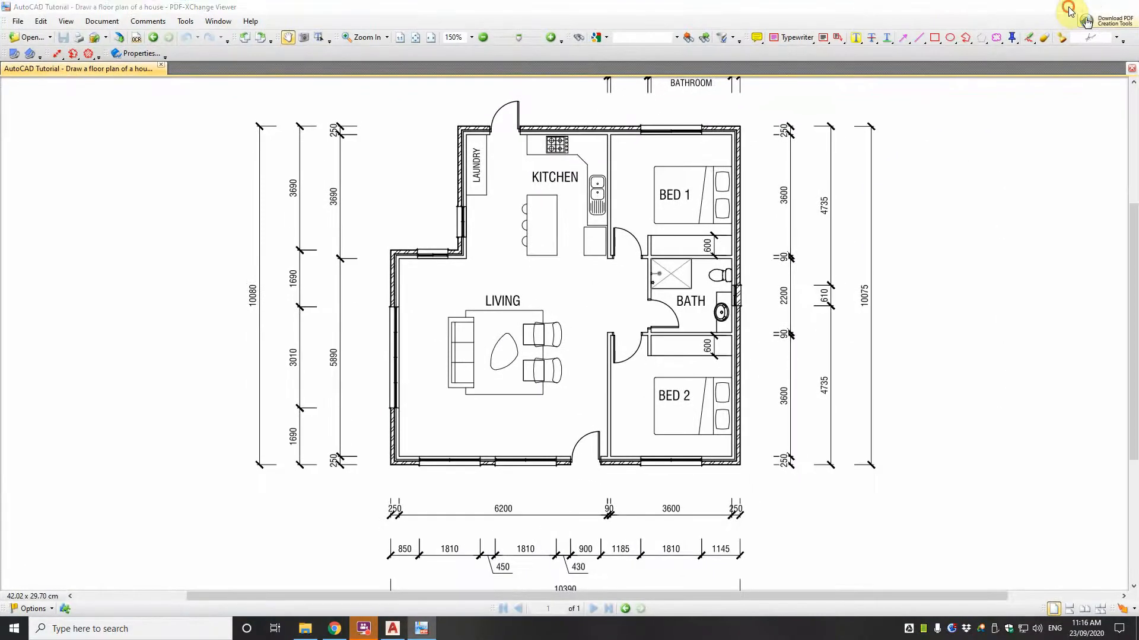
pyautogui.click(1069, 8)
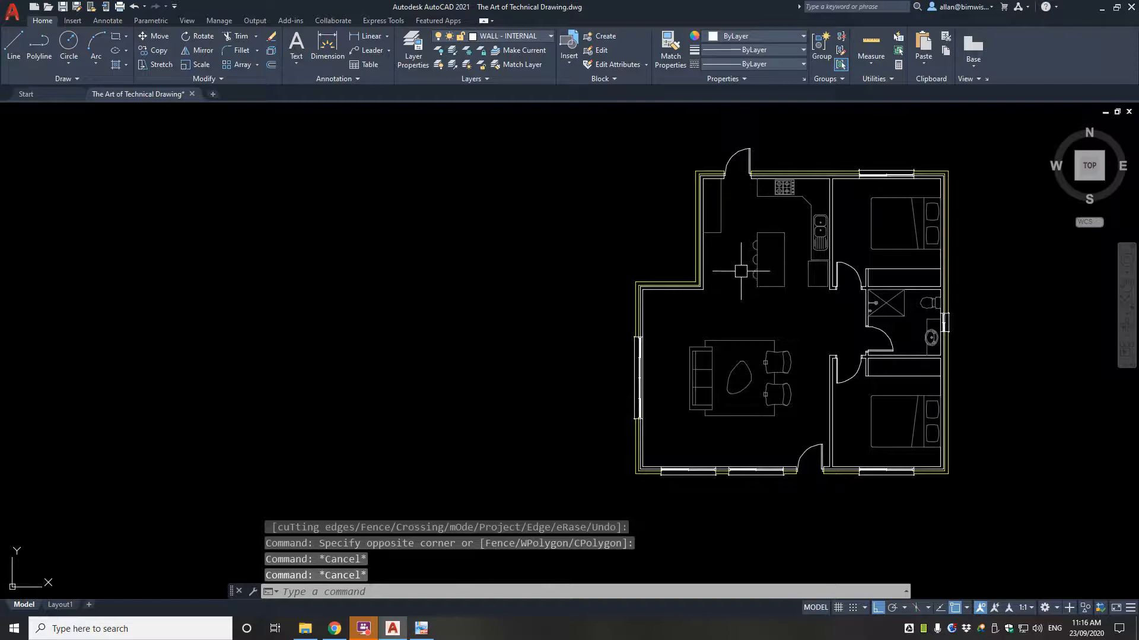
# - Copy the north bedroom window to the empty area outside the recess, above the living room's short north wall
pyautogui.scroll(2, 705, 314)
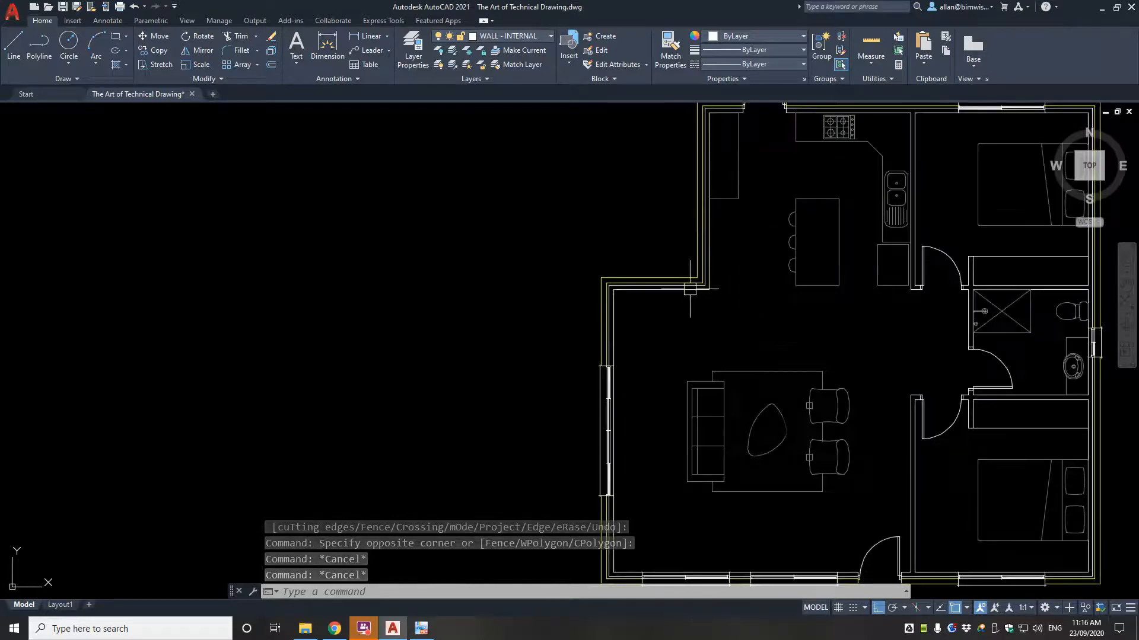
pyautogui.scroll(-2, 685, 465)
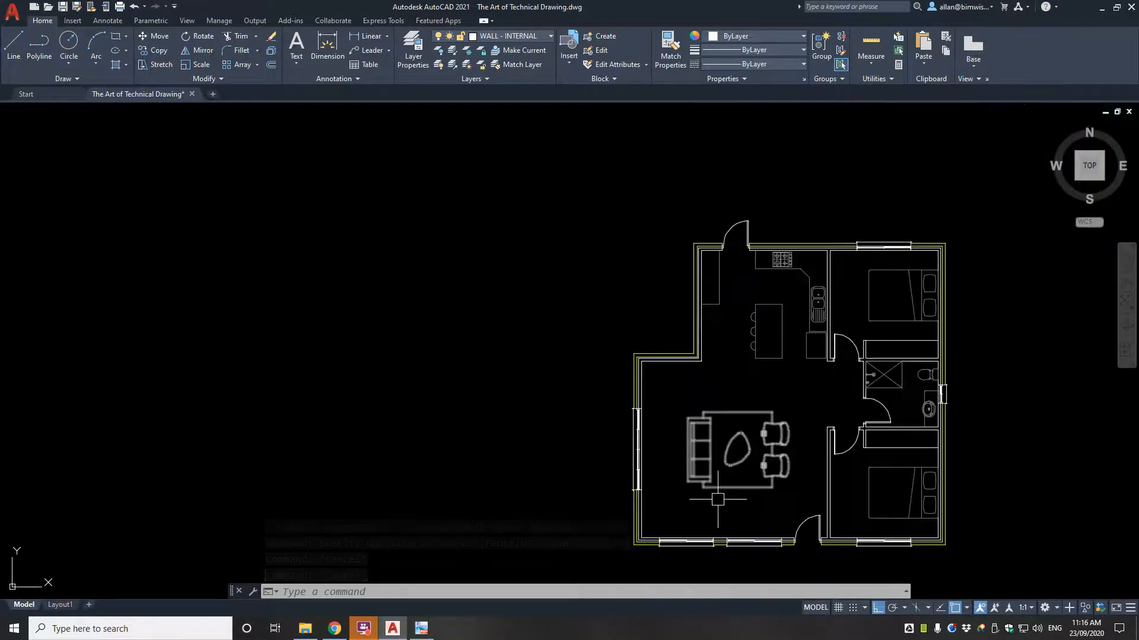
pyautogui.write('co')
pyautogui.press('Return')
pyautogui.click(882, 245)
pyautogui.scroll(3, 901, 259)
pyautogui.press('Return')
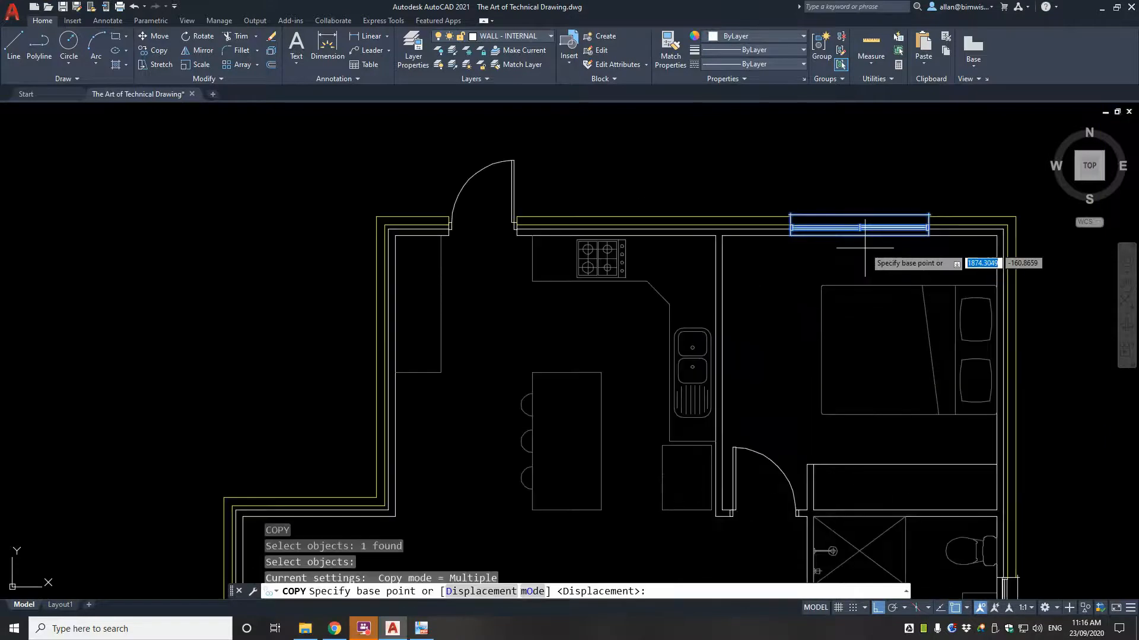
pyautogui.click(887, 226)
pyautogui.scroll(-3, 731, 250)
pyautogui.press('F8')
pyautogui.click(535, 315)
pyautogui.press('Escape')
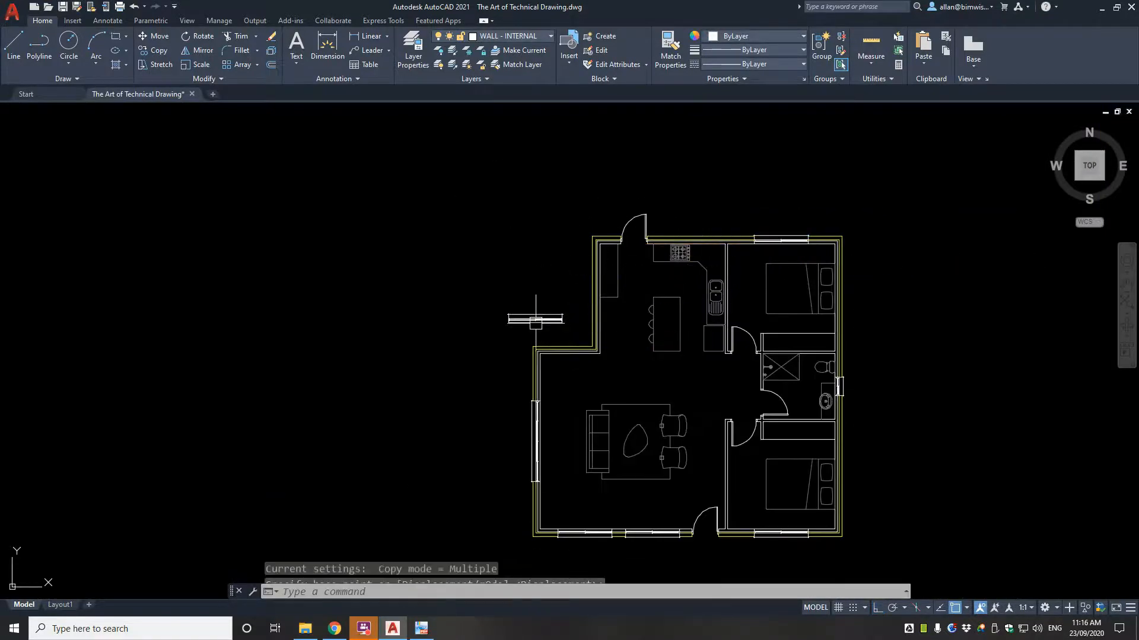
# - Set the copied window's width to 1210, trying 910 along the way
pyautogui.click(530, 319)
pyautogui.scroll(4, 507, 317)
pyautogui.click(508, 326)
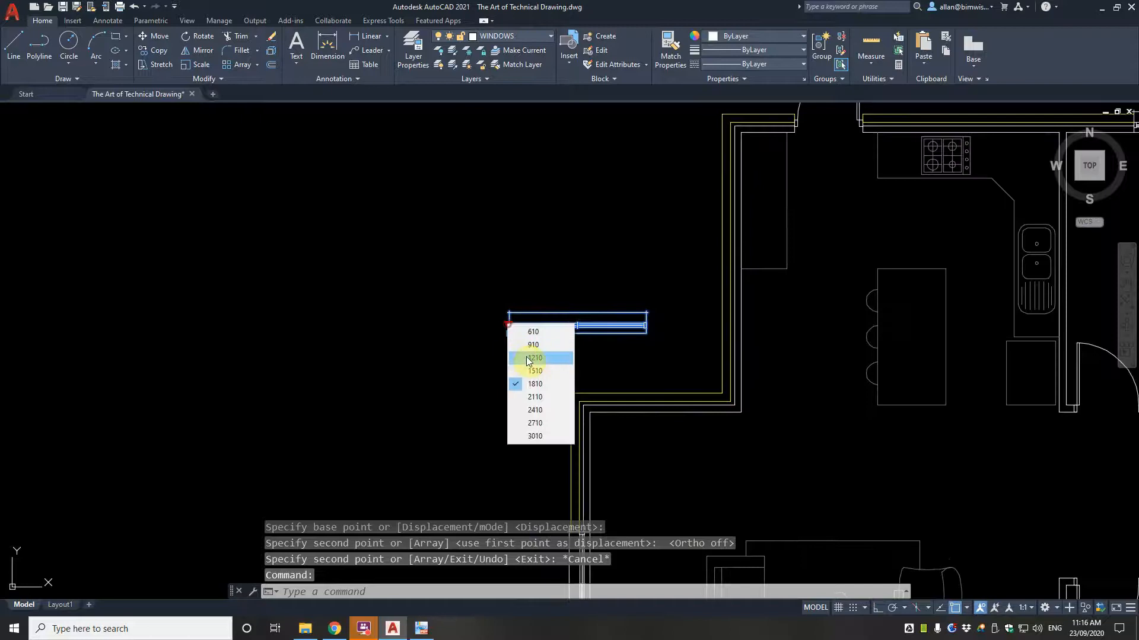
pyautogui.click(533, 358)
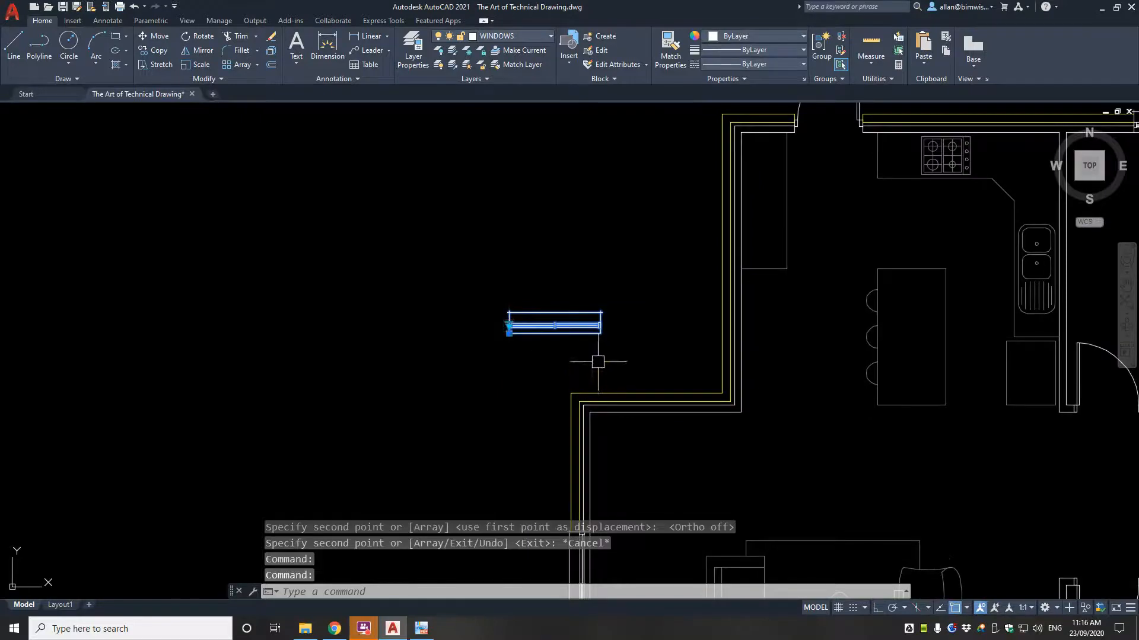
pyautogui.click(509, 326)
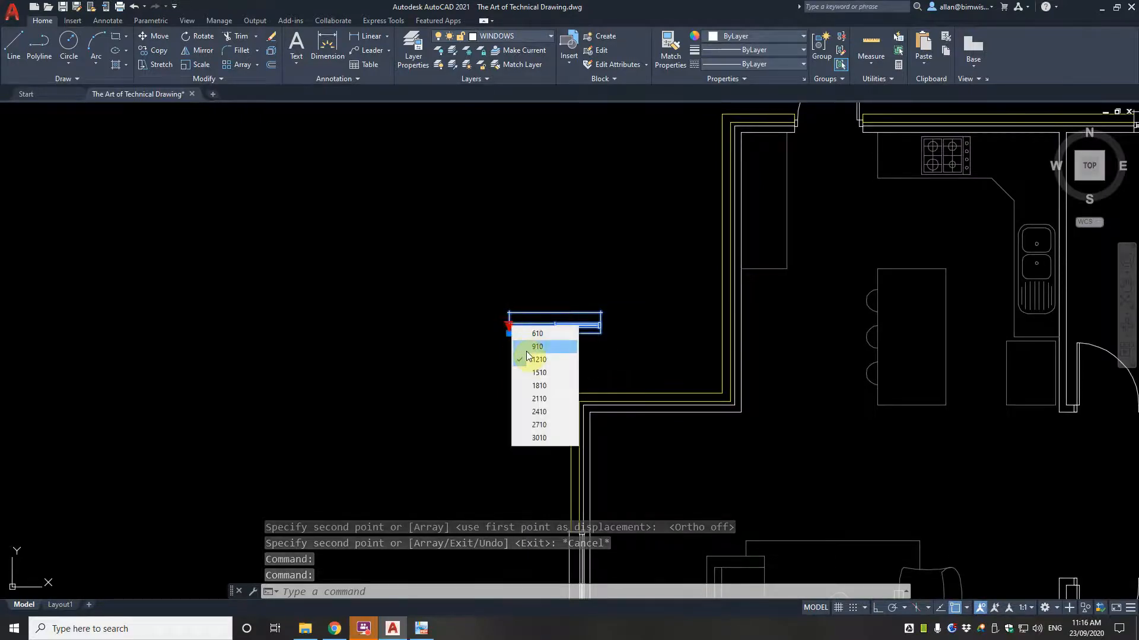
pyautogui.click(529, 349)
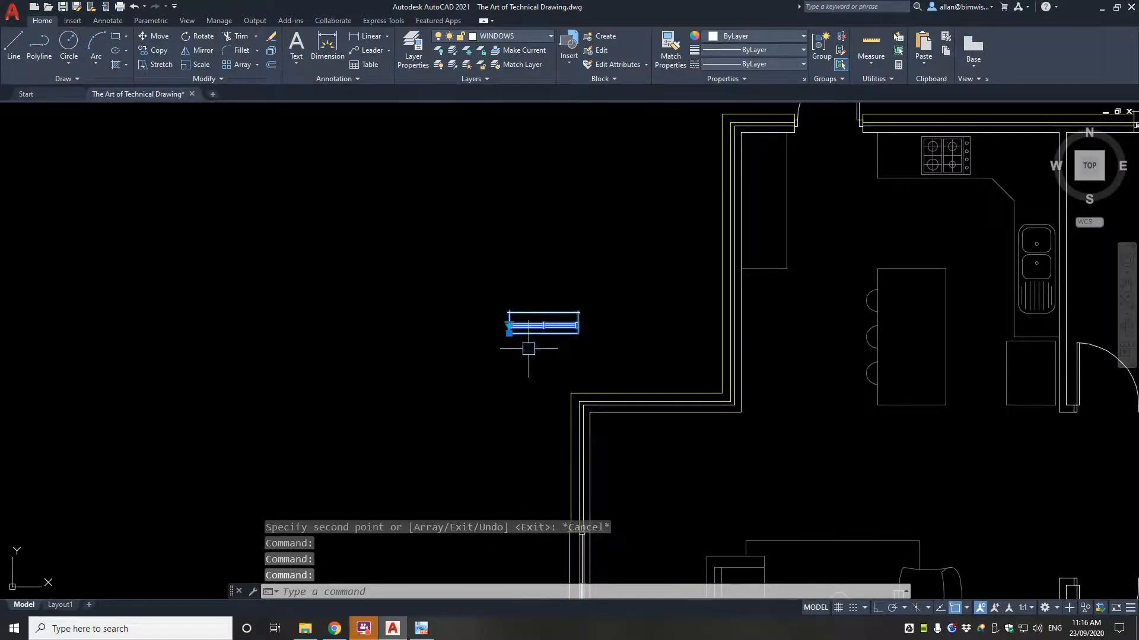
pyautogui.click(508, 326)
pyautogui.click(556, 358)
pyautogui.press('Escape')
pyautogui.press('Escape')
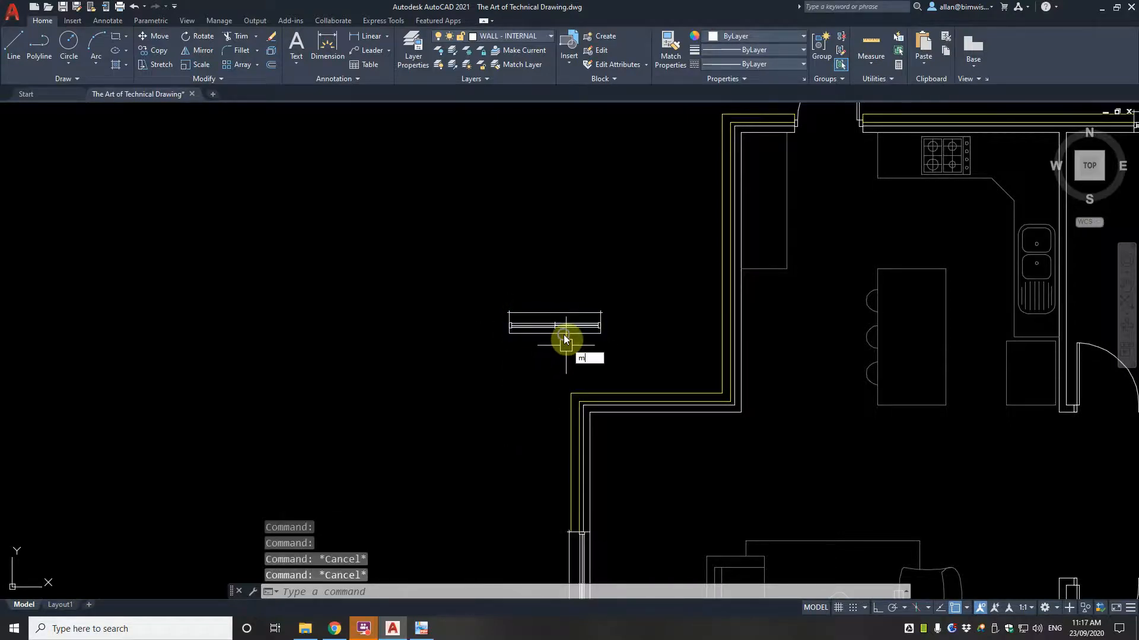
# - Move the 1210 window into the living room's short north wall, centred on the wall's inner line
pyautogui.write('m')
pyautogui.press('Return')
pyautogui.click(560, 326)
pyautogui.press('Return')
pyautogui.click(550, 331)
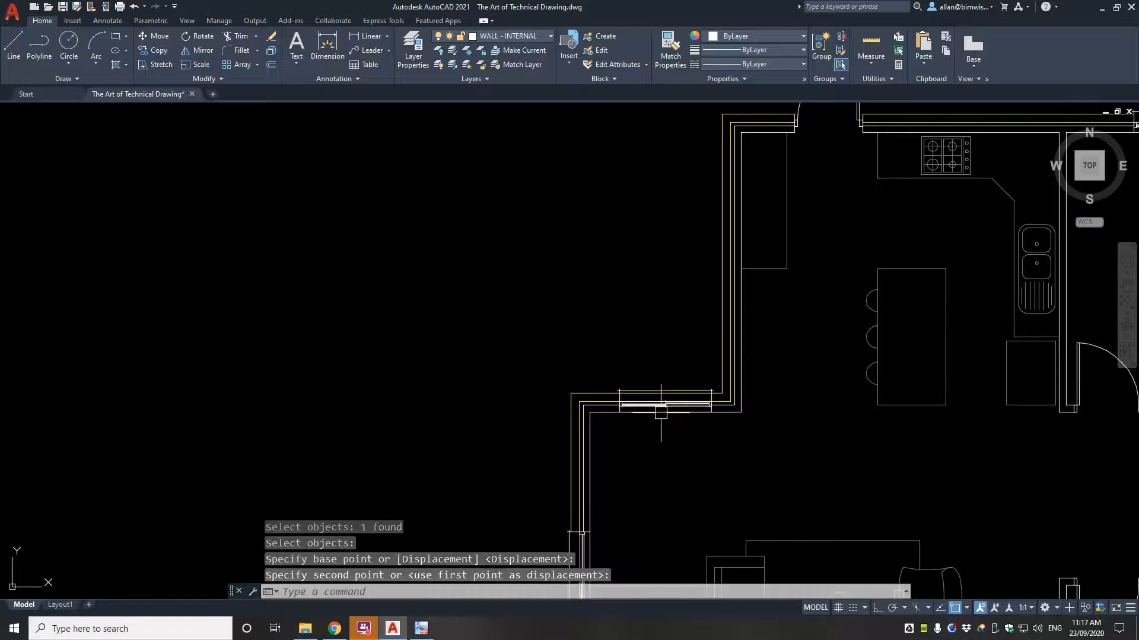
# - Move the 1210 window off the short north wall and back onto the midpoint of the wall's inner line
pyautogui.scroll(3, 661, 412)
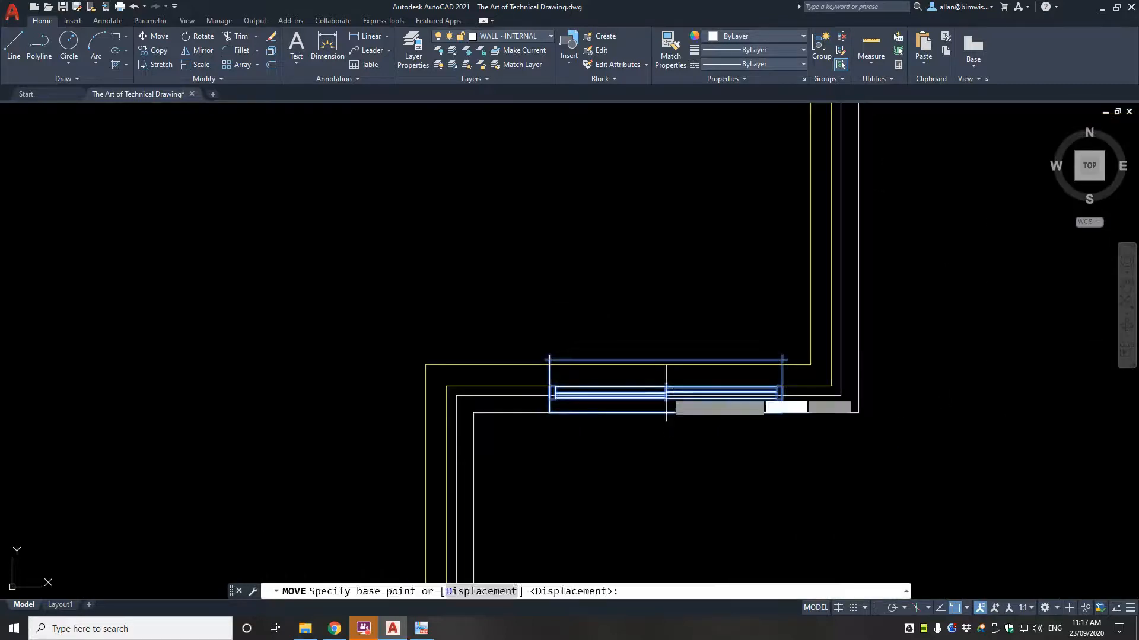
pyautogui.click(663, 404)
pyautogui.click(655, 370)
pyautogui.press('Return')
pyautogui.click(652, 379)
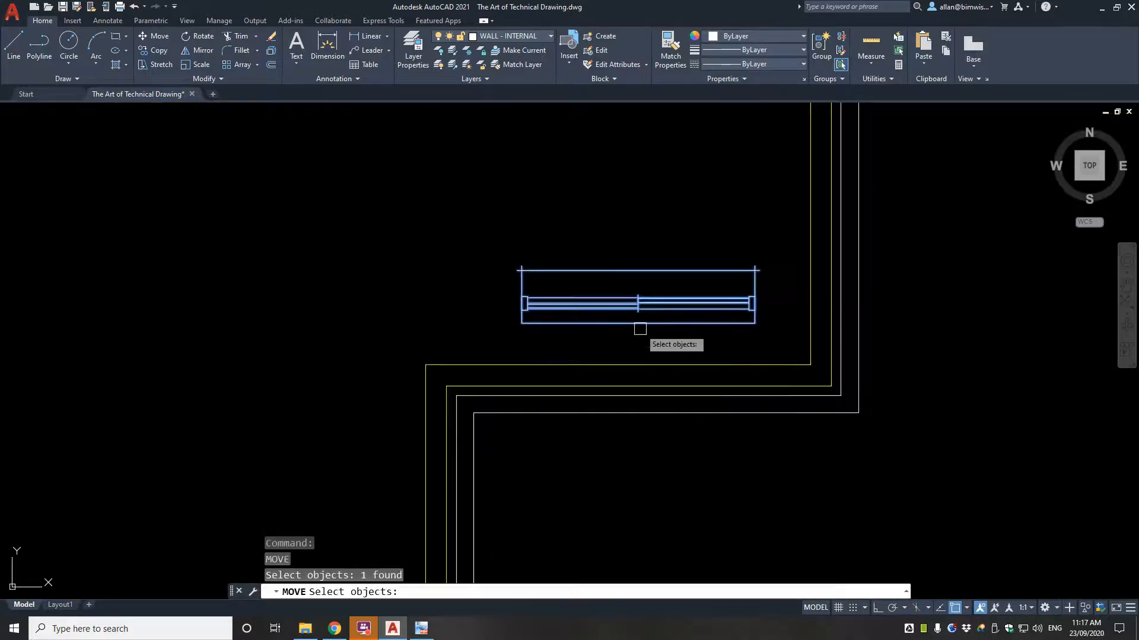
pyautogui.press('Return')
pyautogui.click(639, 305)
pyautogui.click(652, 394)
pyautogui.scroll(-4, 649, 383)
pyautogui.press('Escape')
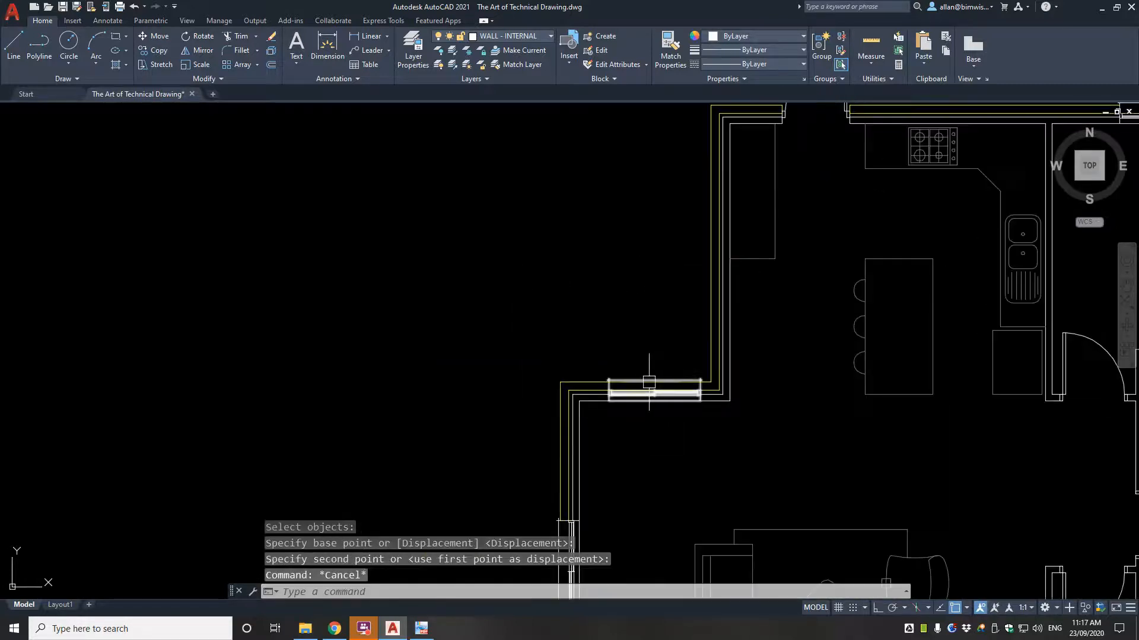
# - Copy the 1210 window from the short north wall to the empty area just above it
pyautogui.write('co')
pyautogui.press('Return')
pyautogui.click(652, 392)
pyautogui.press('Return')
pyautogui.click(655, 390)
pyautogui.click(638, 323)
pyautogui.press('Escape')
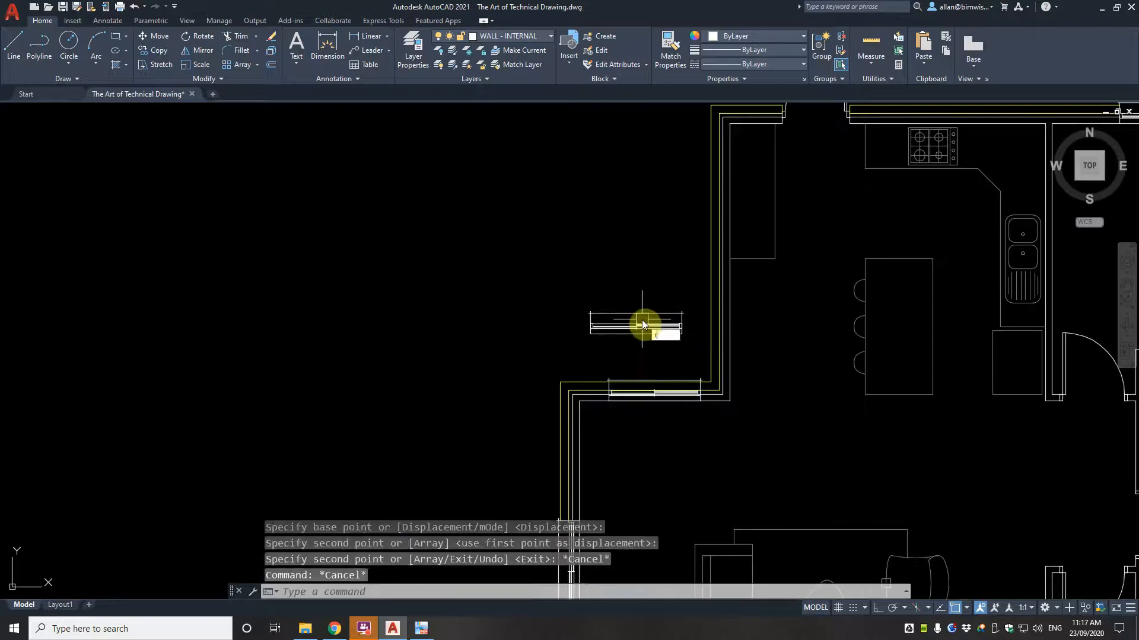
# - Rotate the copied 1210 window 90° counterclockwise so it runs vertically, with its sill facing west
pyautogui.rightClick(641, 323)
pyautogui.press('Escape')
pyautogui.press('Escape')
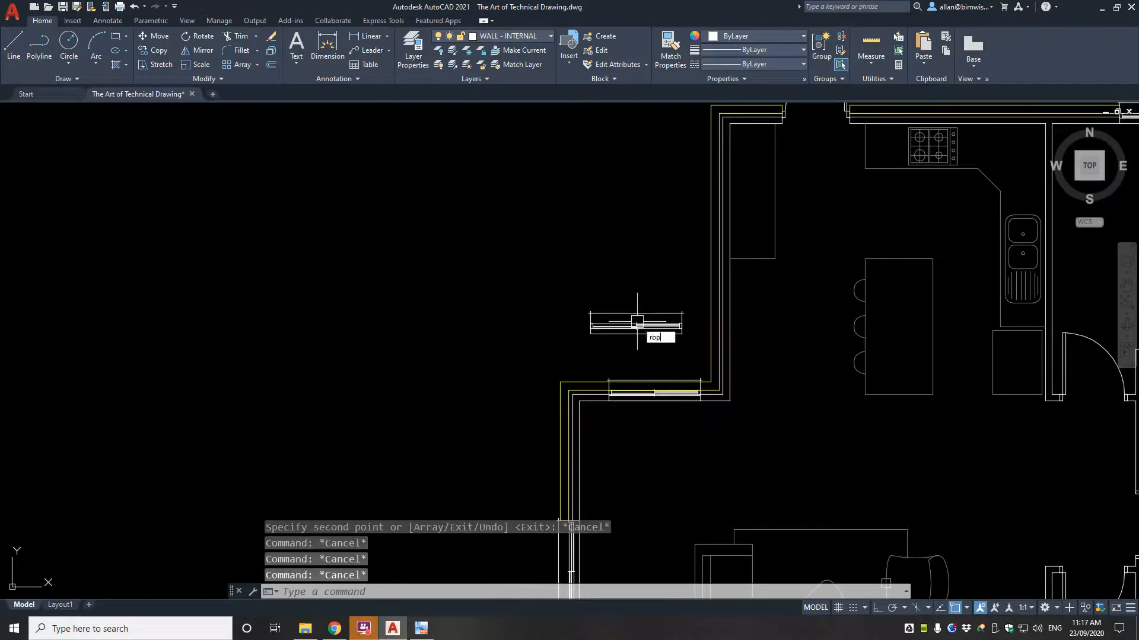
pyautogui.press('Escape')
pyautogui.write('ro')
pyautogui.press('Return')
pyautogui.click(630, 325)
pyautogui.press('Return')
pyautogui.click(655, 325)
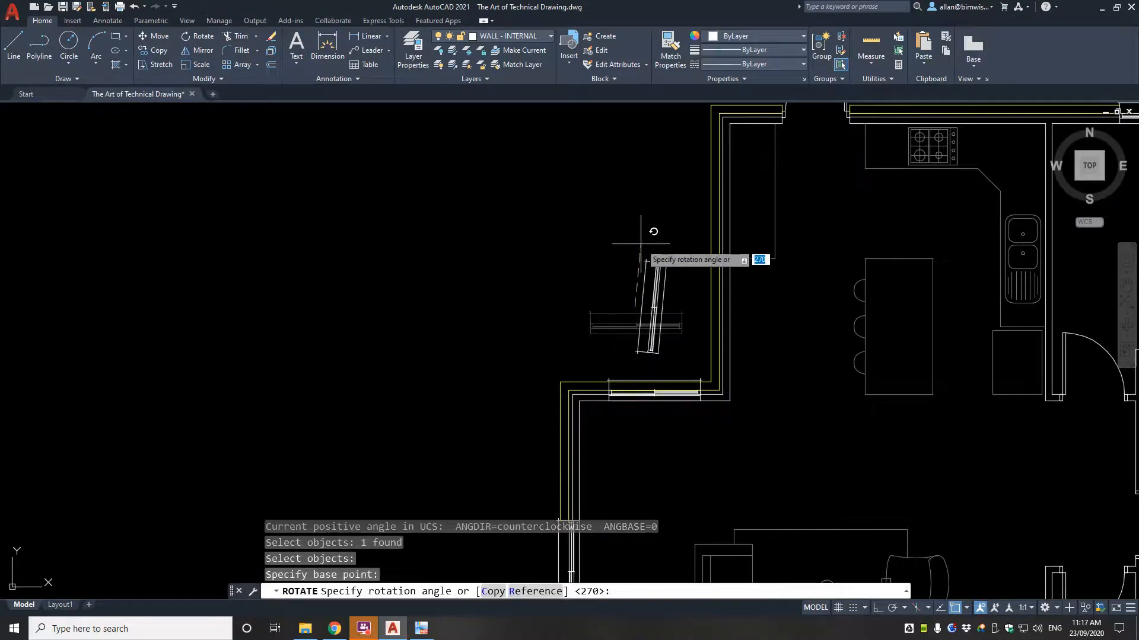
pyautogui.press('F8')
pyautogui.click(643, 217)
pyautogui.press('Return')
pyautogui.press('Escape')
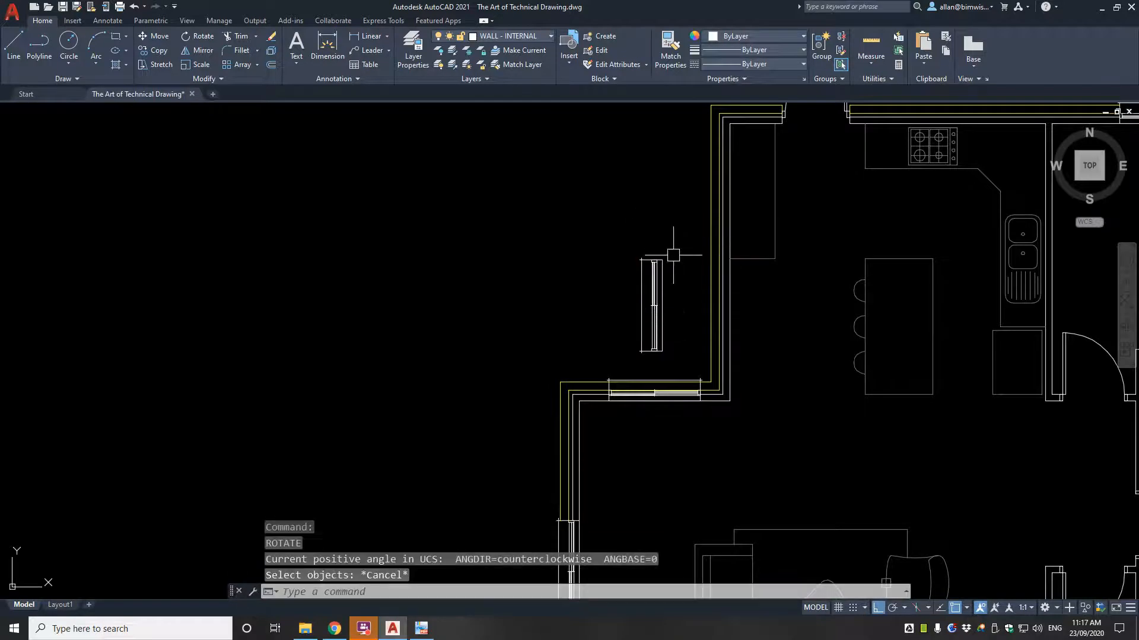
# - Move the vertical window by its inner edge's midpoint onto the inner corner of the kitchen's west wall
pyautogui.write('m')
pyautogui.press('Return')
pyautogui.click(653, 314)
pyautogui.press('Return')
pyautogui.click(657, 306)
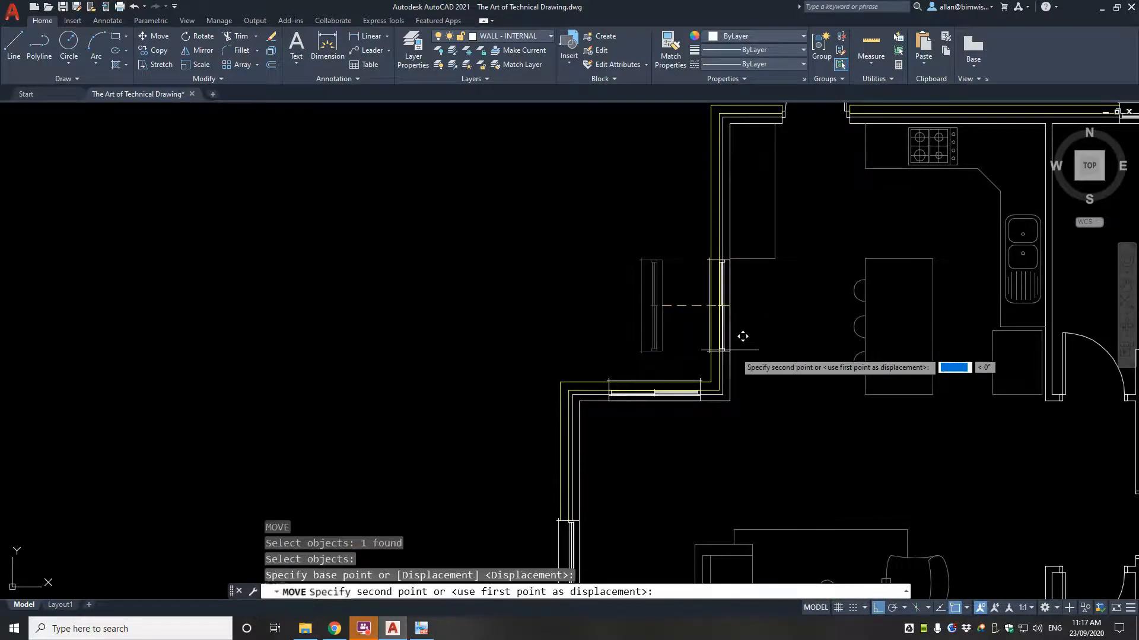
pyautogui.click(731, 402)
pyautogui.press('Escape')
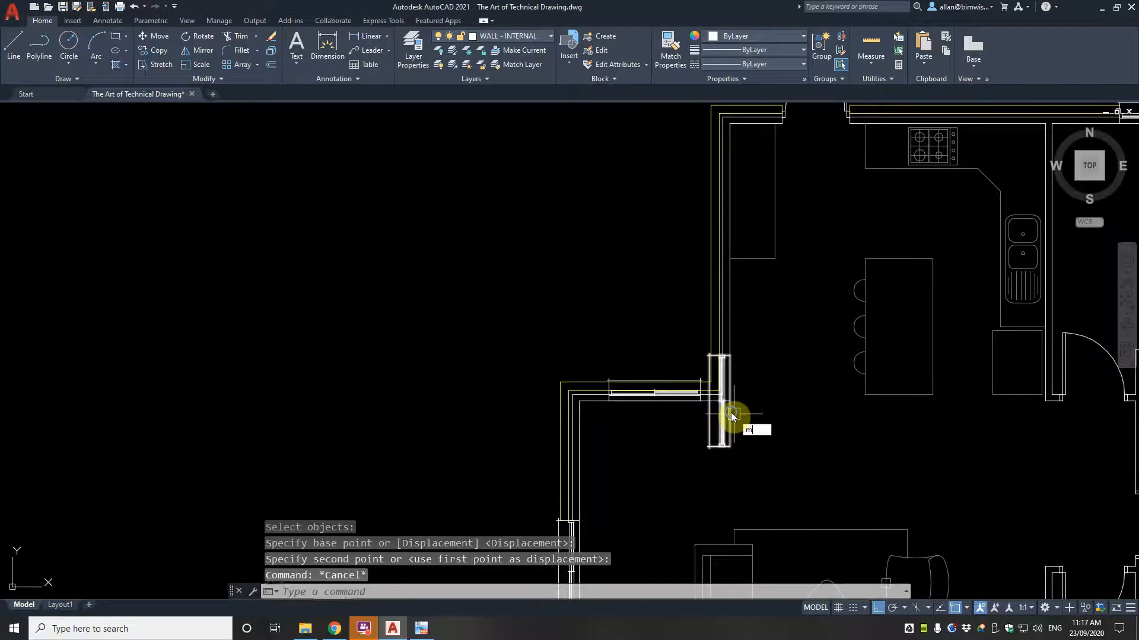
# - Move the vertical window straight up along the kitchen's west wall, clear of the recess corner
pyautogui.press('Return')
pyautogui.click(733, 414)
pyautogui.press('Return')
pyautogui.click(755, 433)
pyautogui.click(758, 345)
# - Move the vertical window by its lower inner corner to the inner corner where the kitchen and living room walls meet
pyautogui.press('Return')
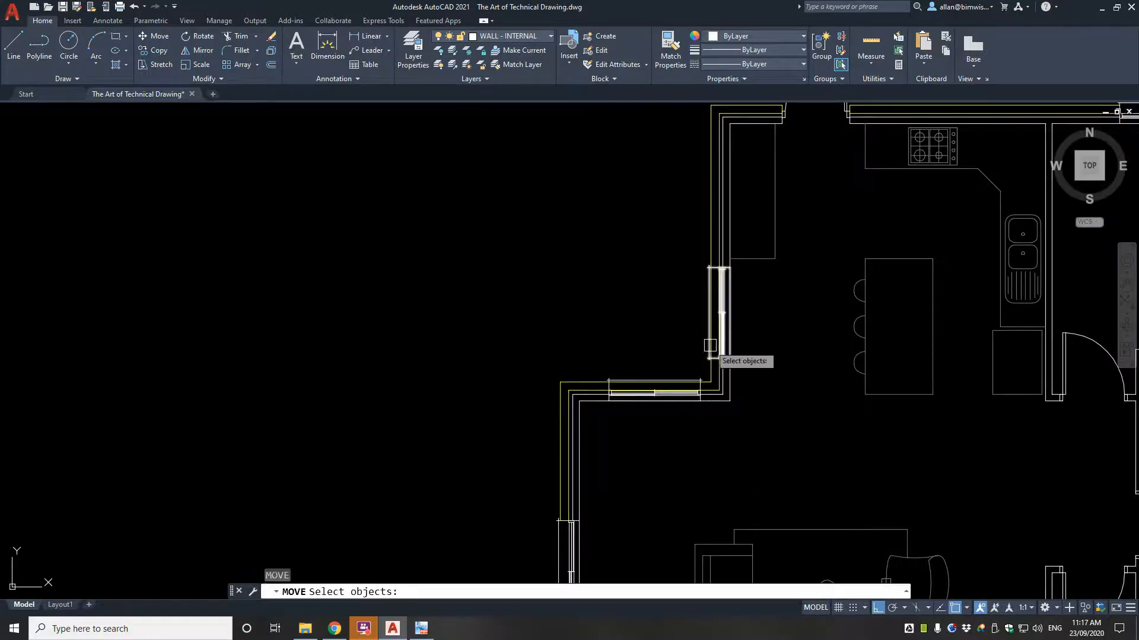
pyautogui.click(710, 345)
pyautogui.scroll(4, 714, 353)
pyautogui.press('Return')
pyautogui.click(718, 356)
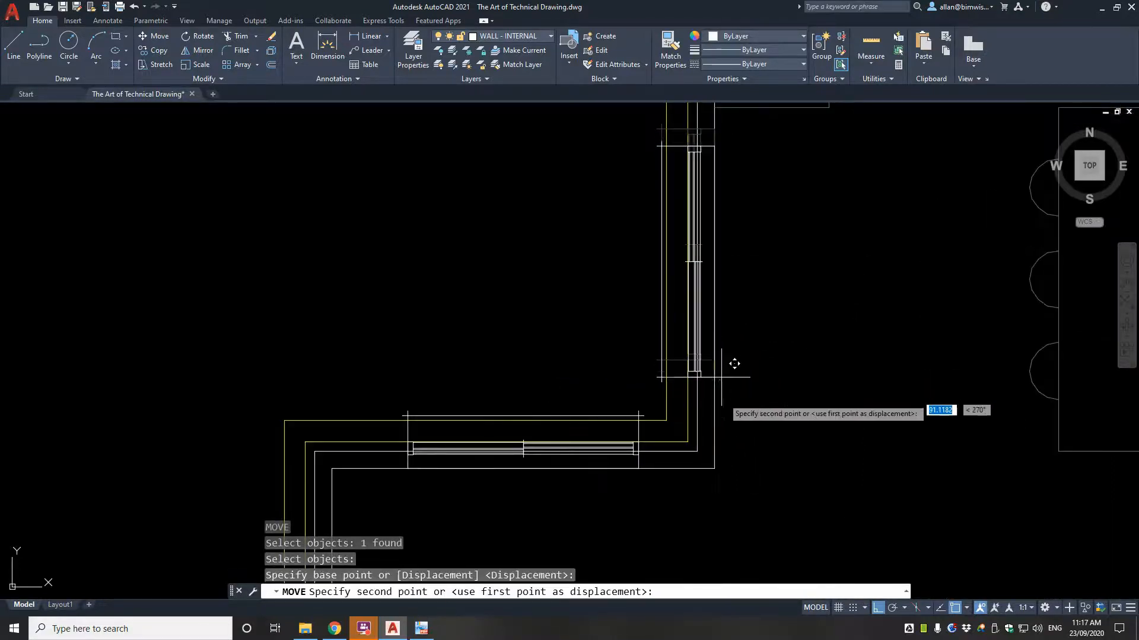
pyautogui.click(716, 464)
pyautogui.press('Return')
pyautogui.click(694, 356)
pyautogui.press('Return')
pyautogui.click(761, 415)
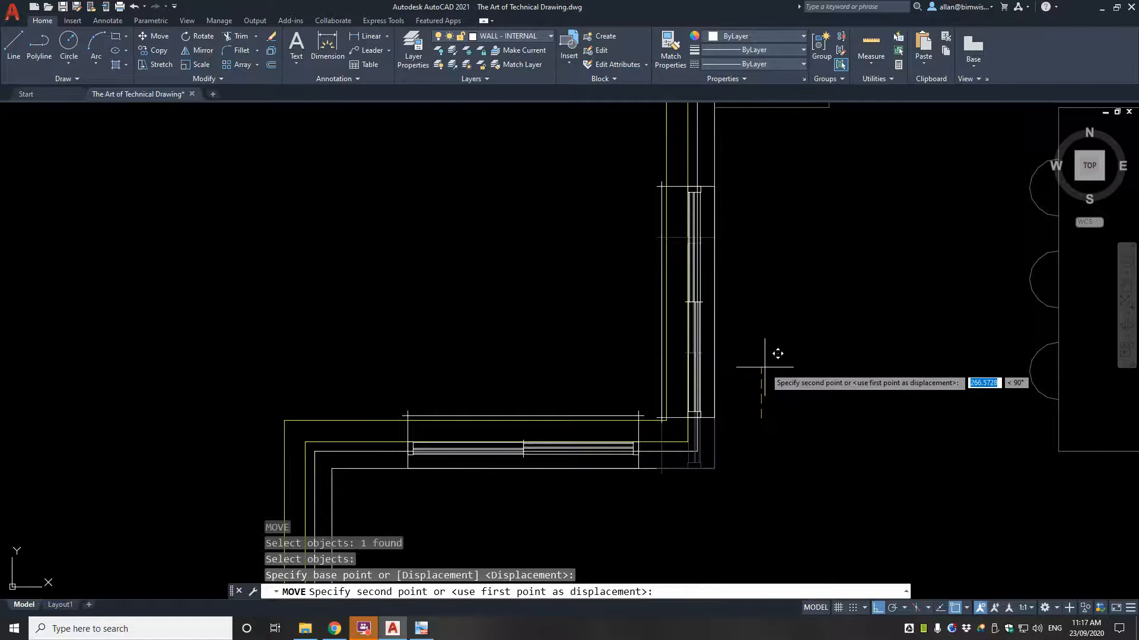
pyautogui.press('Escape')
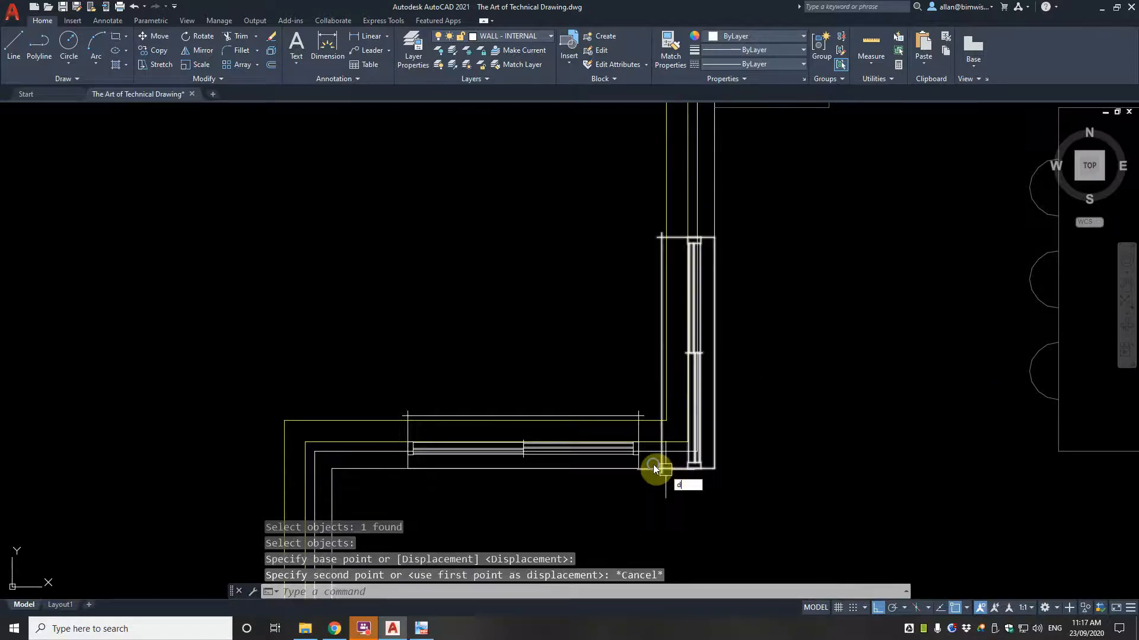
# - Measure the distance from the horizontal window's east end to the inner wall corner
pyautogui.write('di')
pyautogui.press('Return')
pyautogui.click(639, 468)
pyautogui.click(713, 467)
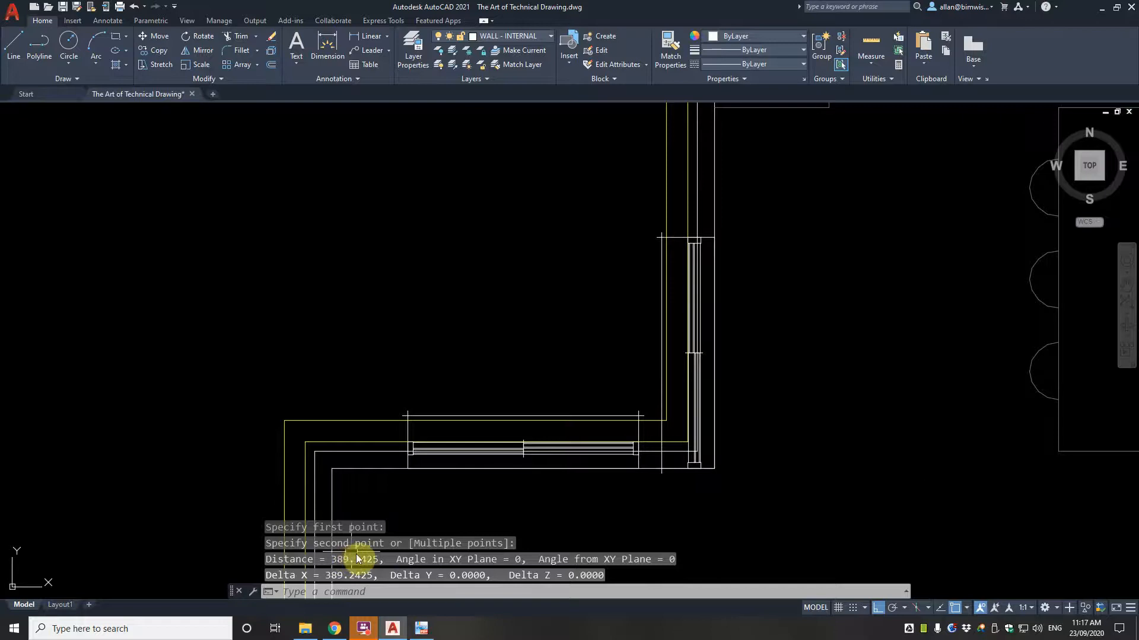
pyautogui.scroll(-3, 652, 404)
pyautogui.scroll(1, 652, 403)
pyautogui.scroll(-1, 655, 389)
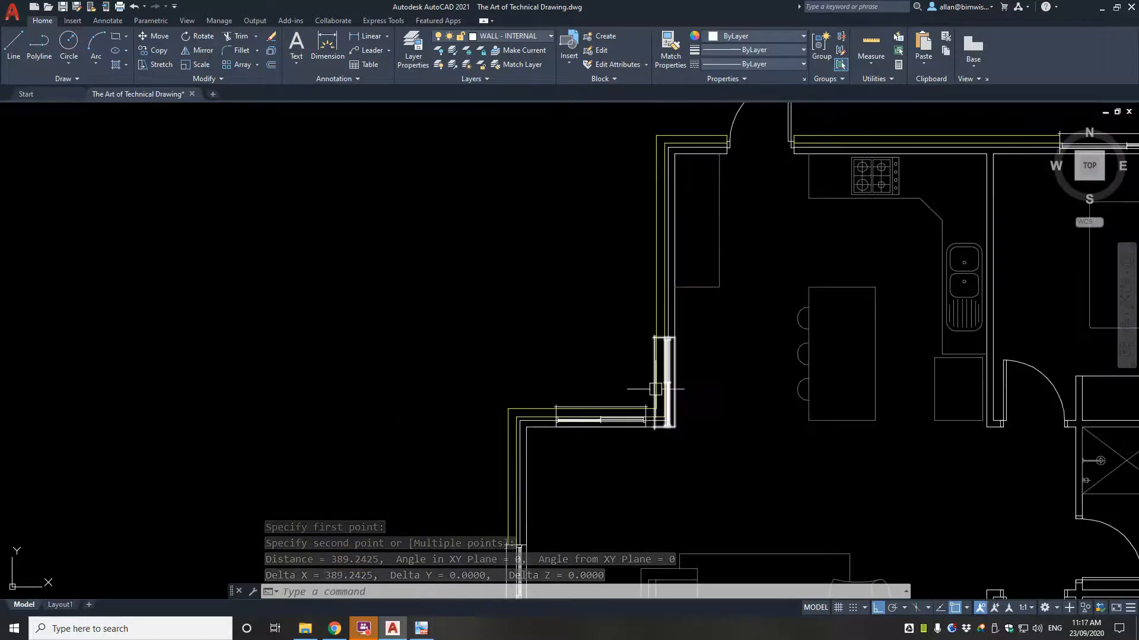
# - Move the vertical window 450 straight up along the kitchen's west wall
pyautogui.write('m')
pyautogui.press('Return')
pyautogui.click(666, 388)
pyautogui.press('Return')
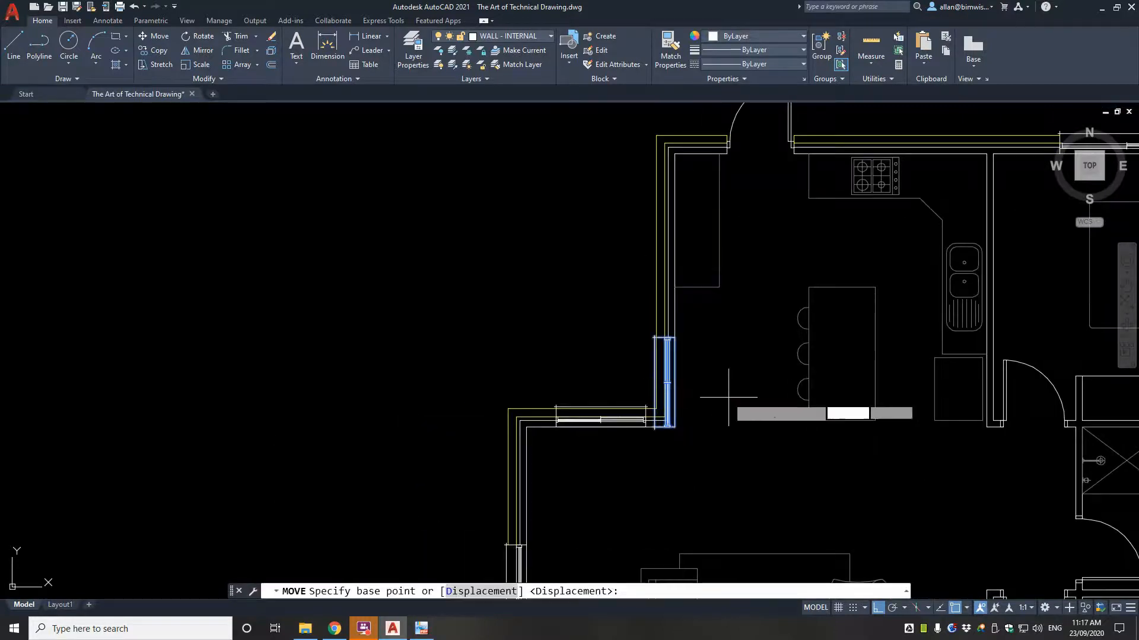
pyautogui.click(728, 397)
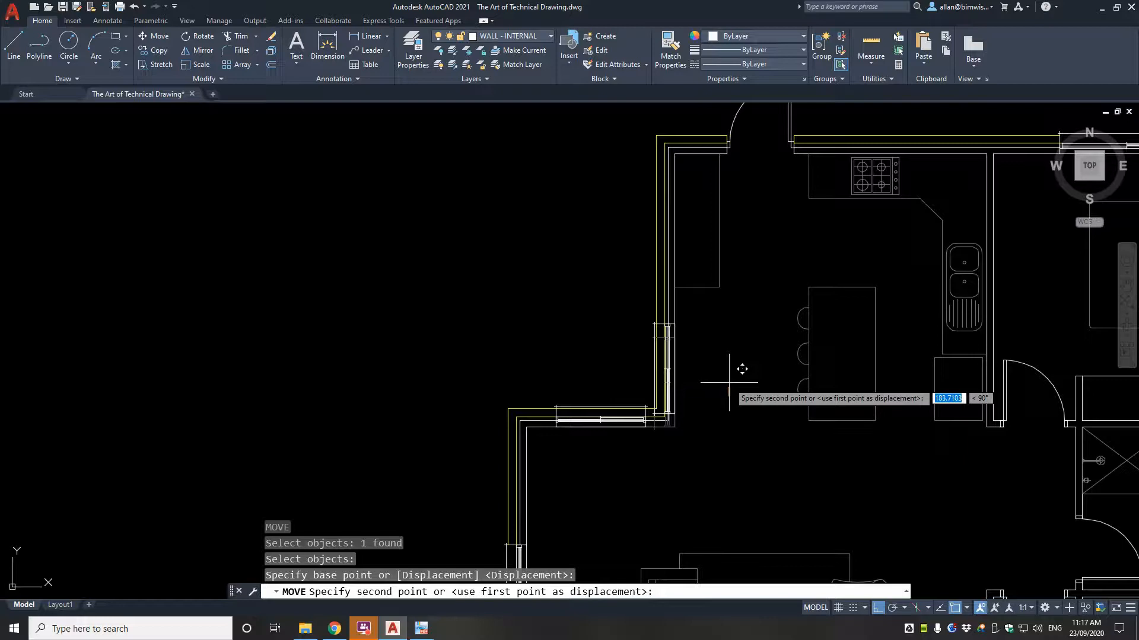
pyautogui.write('450')
pyautogui.press('Return')
# - Move the horizontal window by its lower east corner to the inner wall corner
pyautogui.scroll(4, 672, 411)
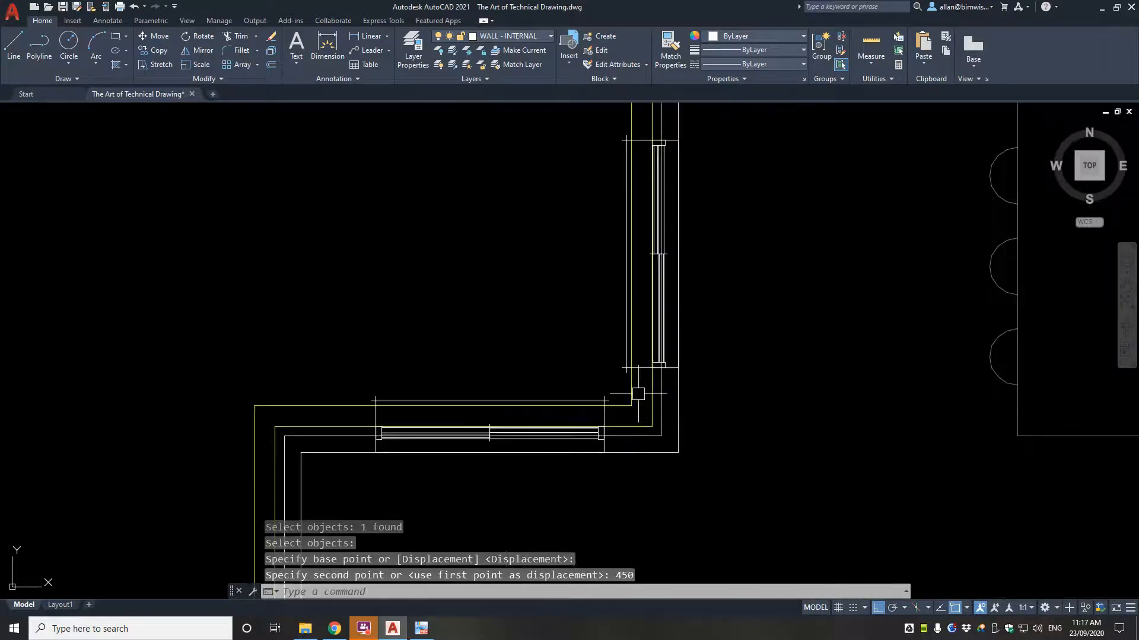
pyautogui.press('Return')
pyautogui.click(607, 395)
pyautogui.press('Return')
pyautogui.click(604, 453)
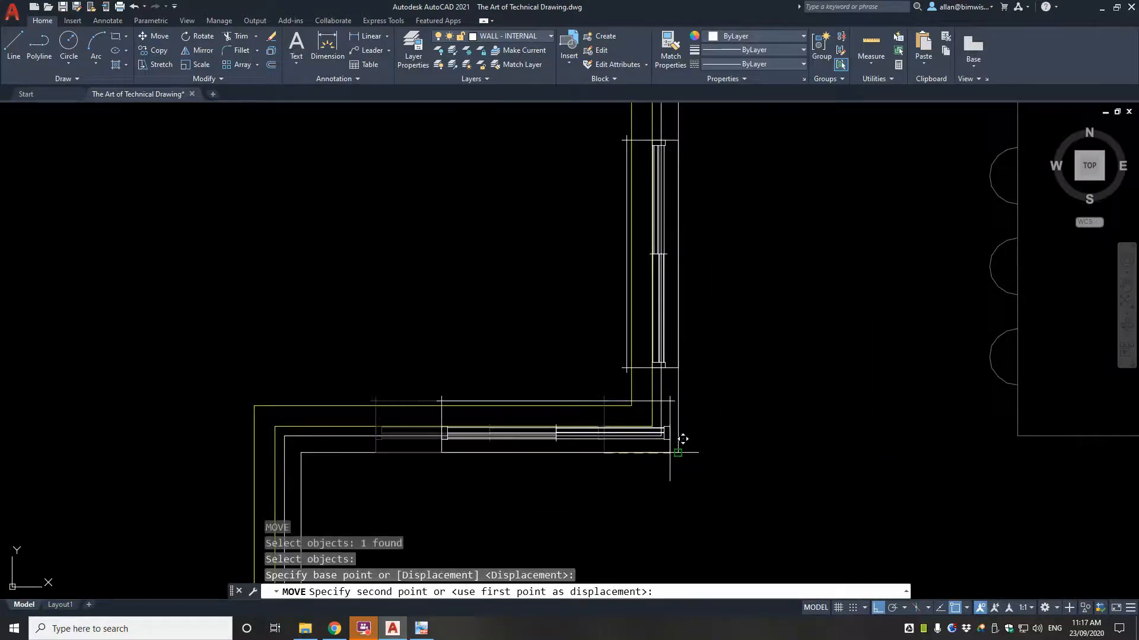
pyautogui.click(677, 452)
# - Move the horizontal window 450 straight west along the living room's short north wall
pyautogui.press('Return')
pyautogui.click(675, 401)
pyautogui.press('Return')
pyautogui.click(765, 407)
pyautogui.write('450')
pyautogui.press('Return')
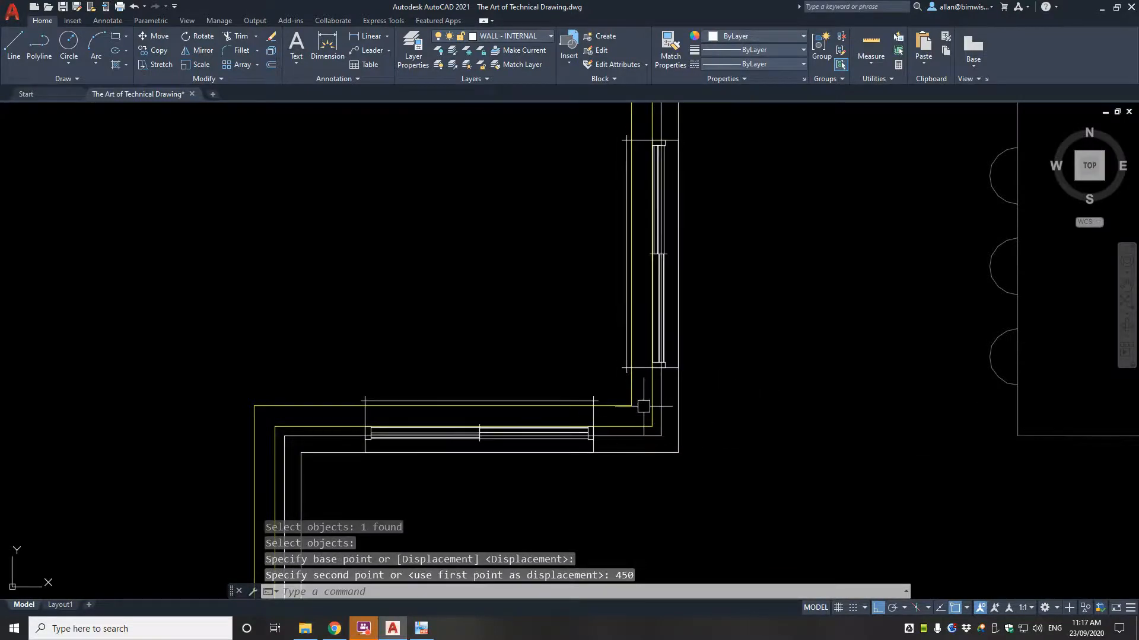
# - Trim the kitchen's west wall lines inside the vertical window opening, using the window's two end lines as cutting edges
pyautogui.scroll(2, 623, 371)
pyautogui.press('Escape')
pyautogui.write('tr')
pyautogui.press('Return')
pyautogui.click(641, 368)
pyautogui.moveTo(638, 202); pyautogui.dragTo(643, 306, button='middle')
pyautogui.click(641, 112)
pyautogui.press('Return')
pyautogui.click(745, 173)
pyautogui.click(559, 216)
pyautogui.scroll(-2, 563, 215)
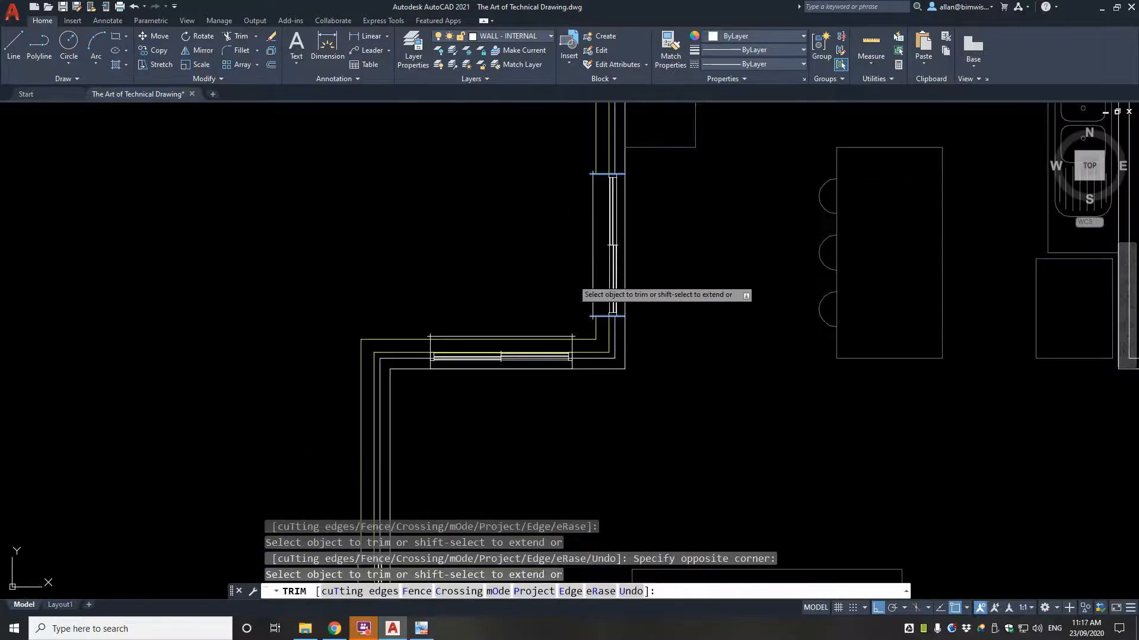
pyautogui.scroll(3, 545, 351)
pyautogui.press('Return')
# - Trim the short north wall lines inside the horizontal window opening, using the window's two end lines as cutting edges
pyautogui.press('Return')
pyautogui.click(656, 321)
pyautogui.scroll(-2, 553, 318)
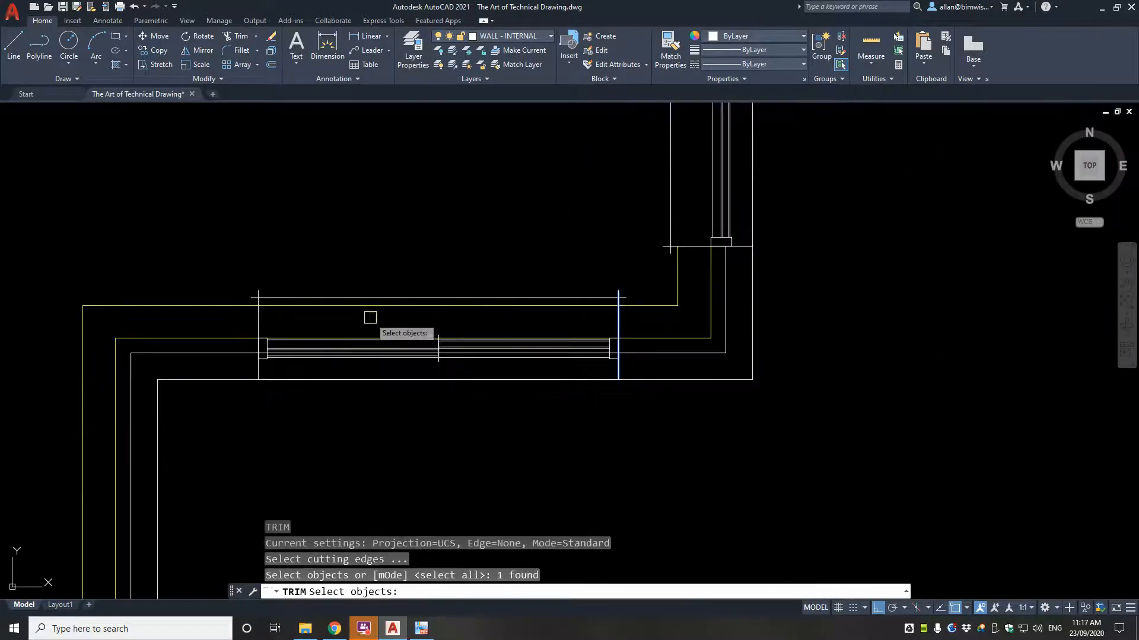
pyautogui.click(262, 319)
pyautogui.press('Return')
pyautogui.click(336, 284)
pyautogui.click(323, 407)
pyautogui.press('Return')
pyautogui.scroll(-6, 423, 303)
pyautogui.scroll(-2, 481, 345)
pyautogui.moveTo(494, 308); pyautogui.dragTo(578, 464, button='middle')
pyautogui.scroll(-2, 595, 432)
pyautogui.moveTo(596, 422); pyautogui.dragTo(560, 323, button='middle')
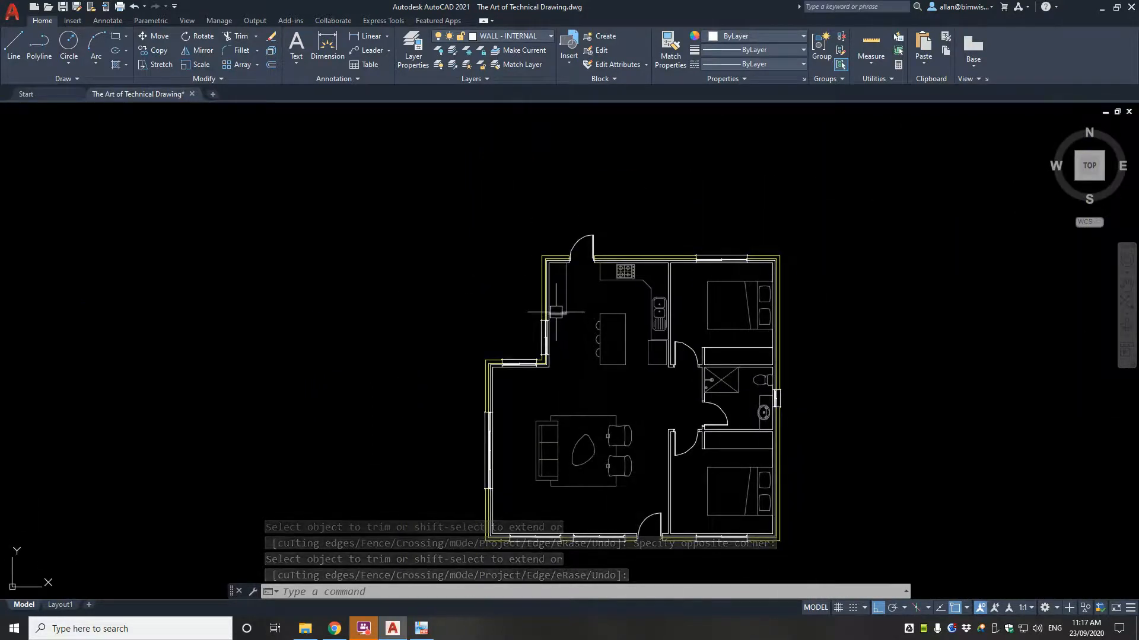
# - Switch to the PDF plan in PDF-XChange Viewer and review the floor plan's windows and dimensions
pyautogui.click(421, 629)
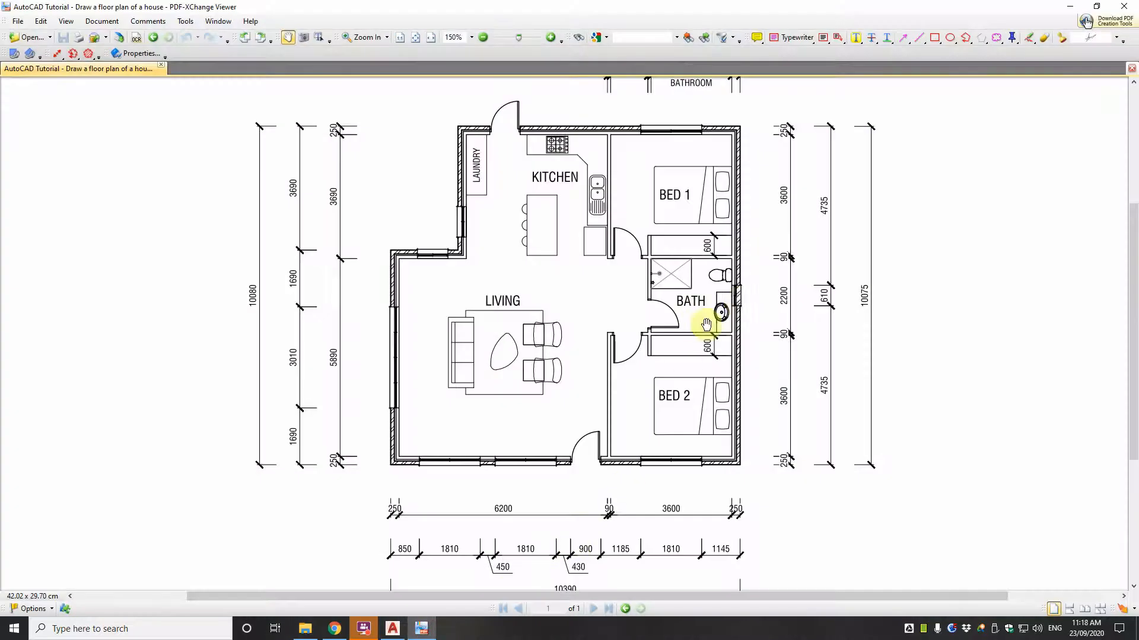
pyautogui.scroll(2, 706, 324)
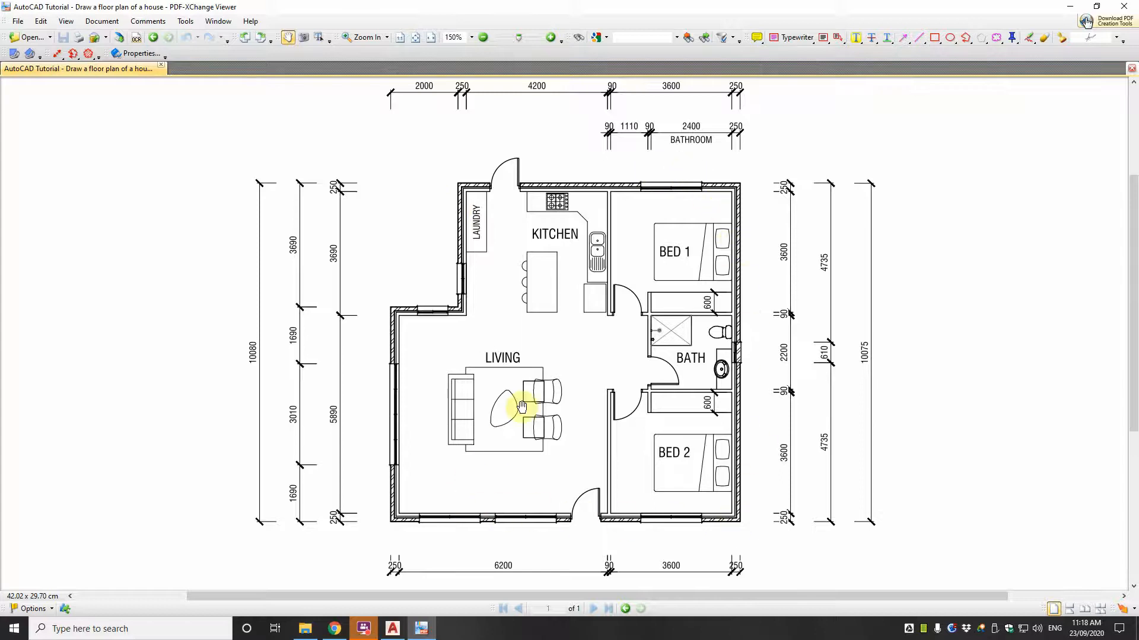
# - Switch from the reference PDF back to the house floor plan drawing in AutoCAD
pyautogui.click(1071, 8)
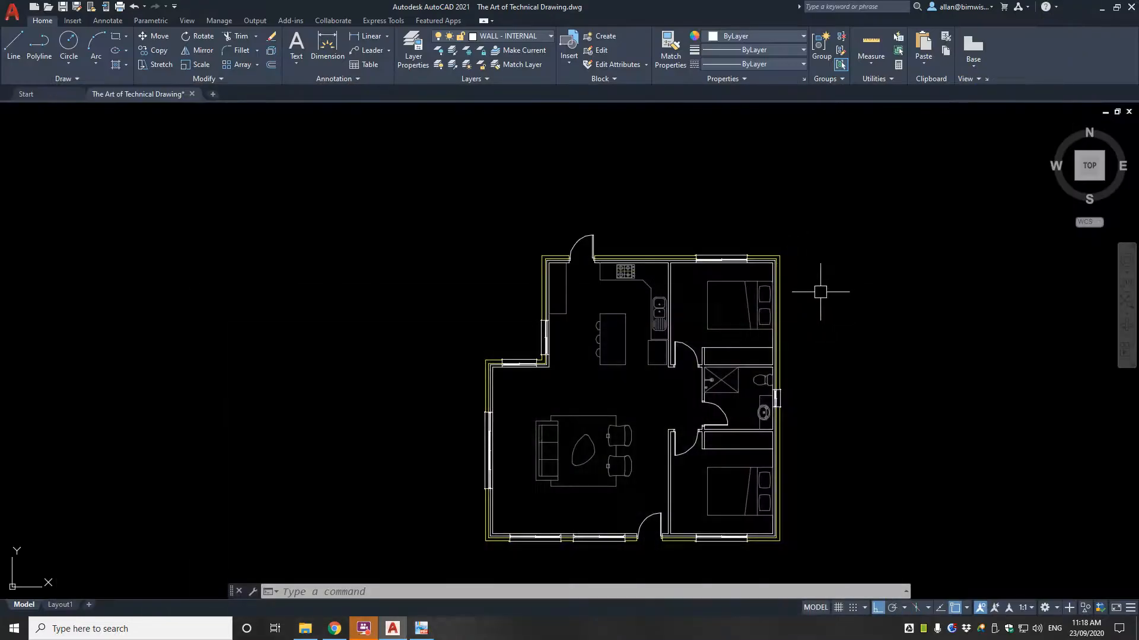
pyautogui.scroll(2, 821, 292)
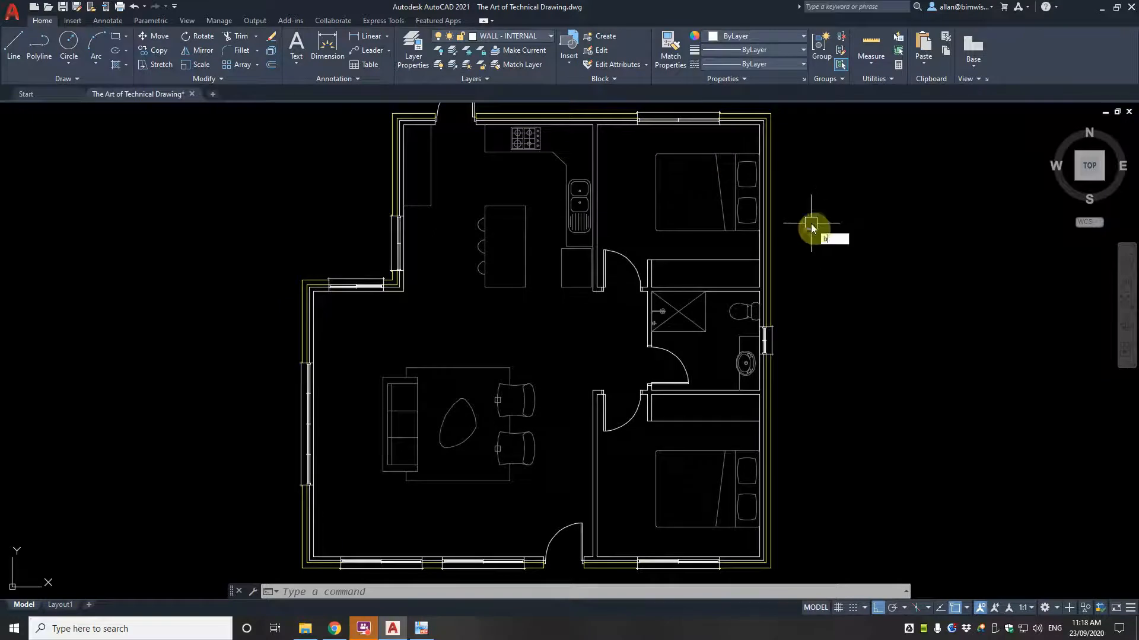
pyautogui.write('h')
pyautogui.press('Return')
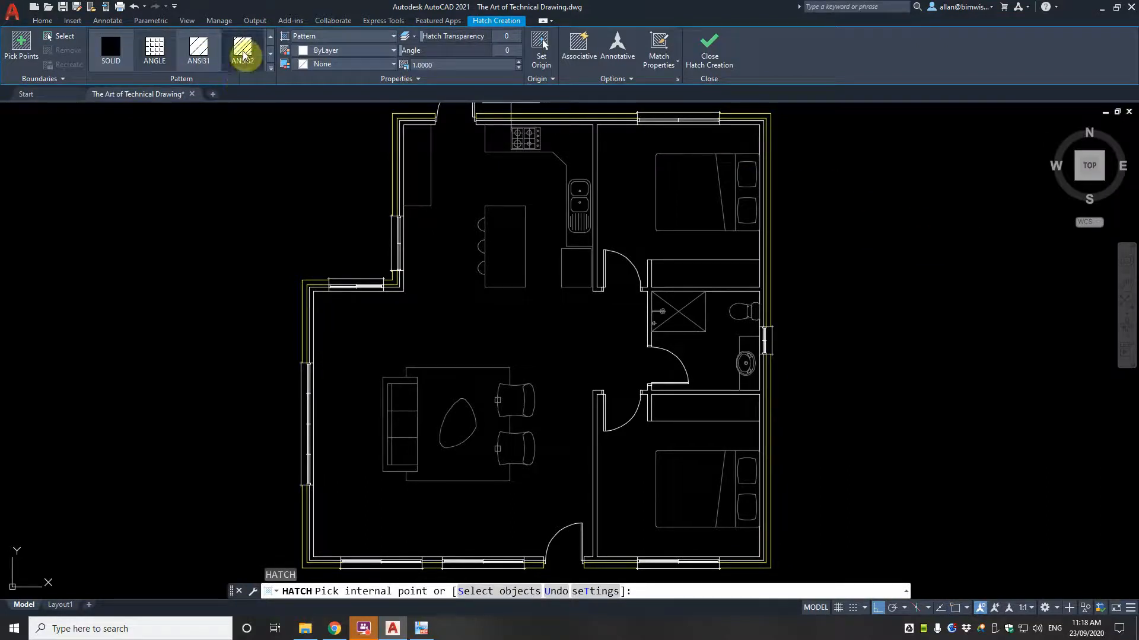
pyautogui.click(240, 66)
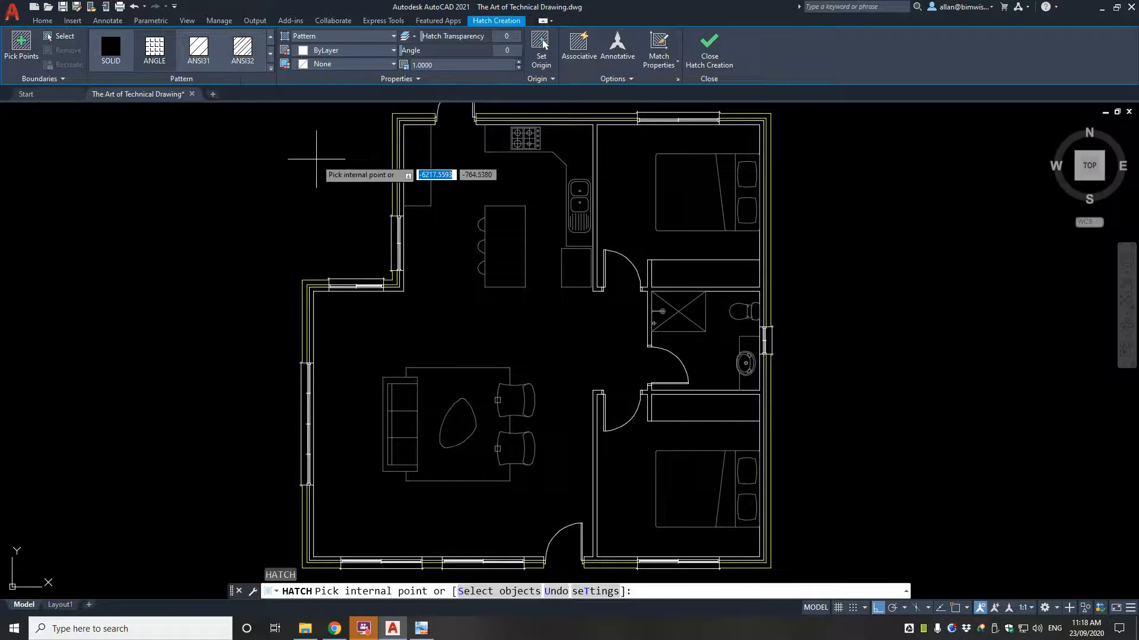
pyautogui.press('Escape')
# - Hatch the outer leaf of the kitchen's west wall, the north wall and the east wall with the ANSI32 pattern, skipping the openings
pyautogui.press('Return')
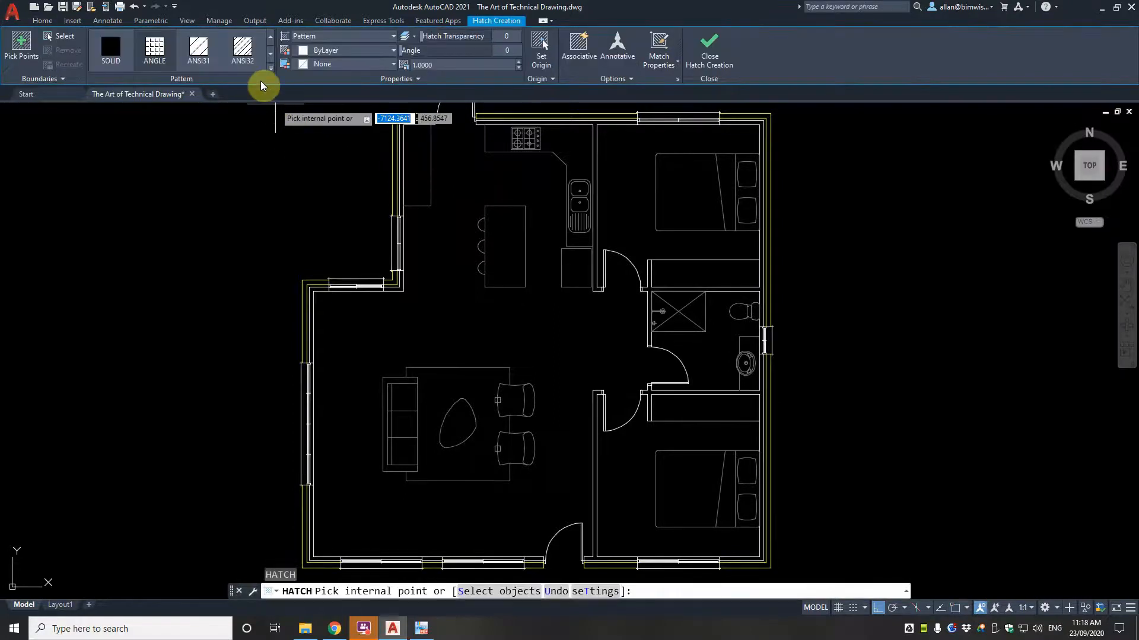
pyautogui.click(245, 50)
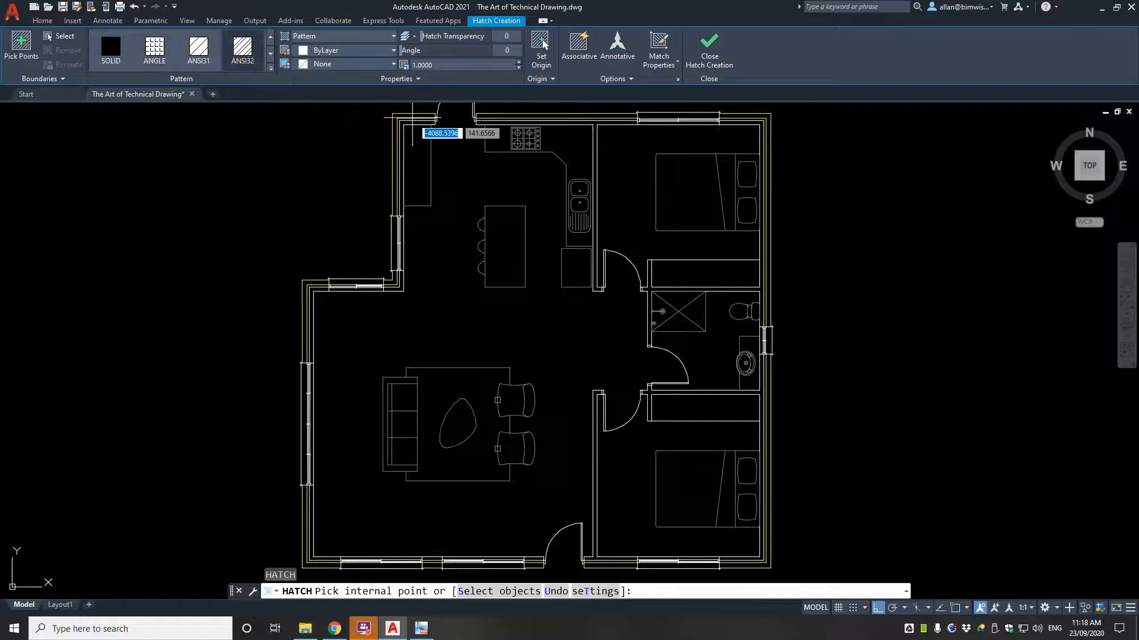
pyautogui.click(462, 113)
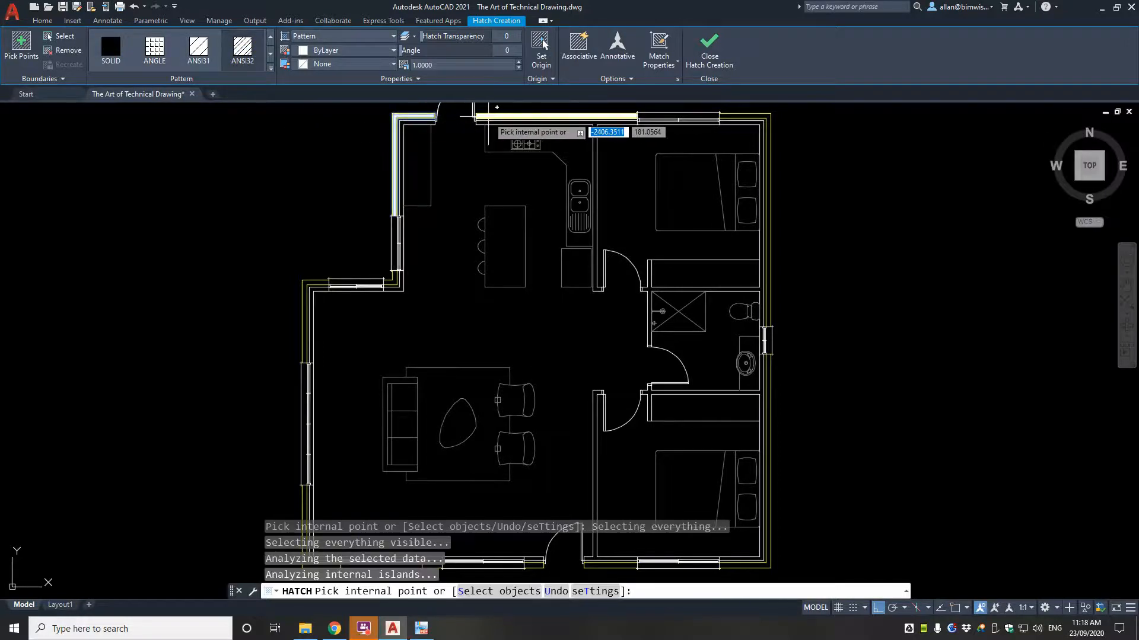
pyautogui.click(488, 116)
pyautogui.click(742, 115)
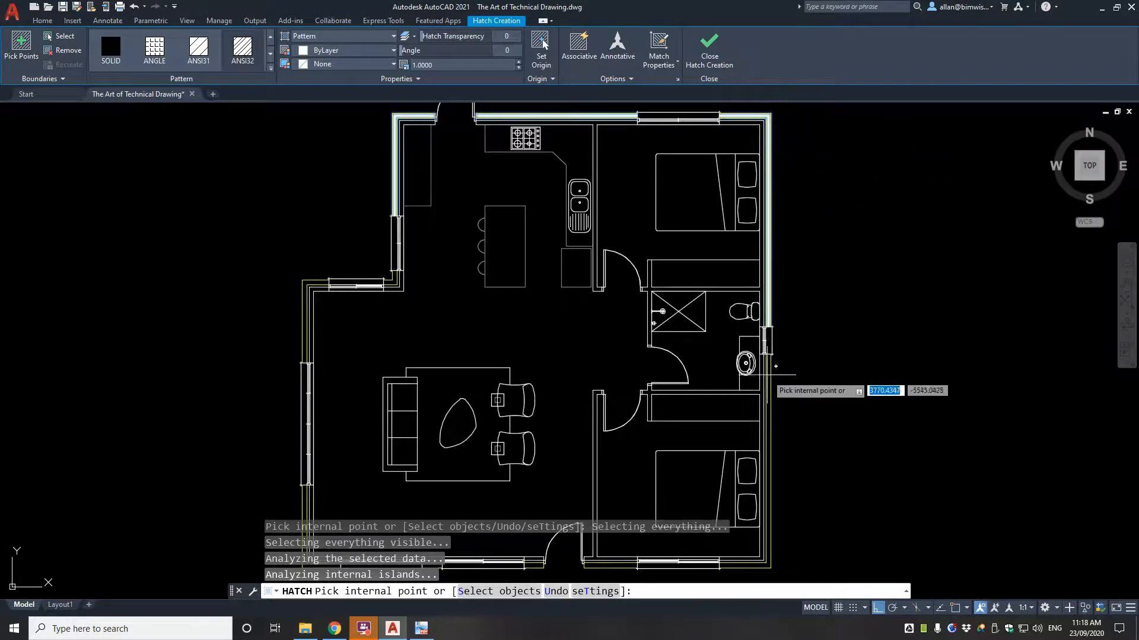
pyautogui.click(769, 372)
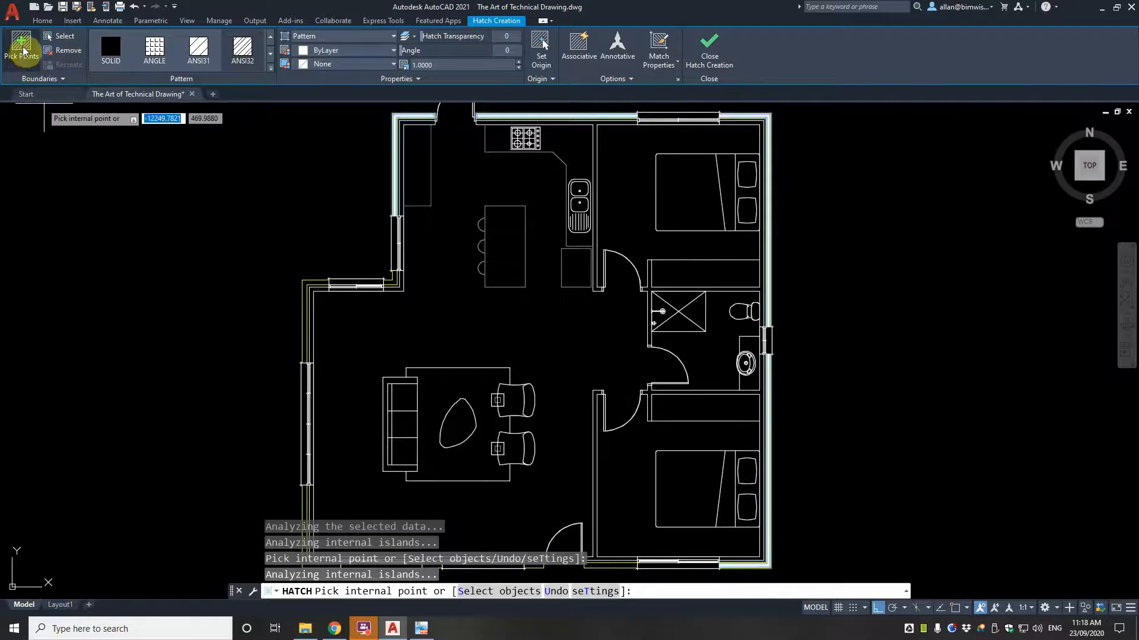
# - Add the outer wall leaf on both sides of the living room's short north window to the hatch, including the upper west wall
pyautogui.moveTo(400, 309); pyautogui.dragTo(441, 264, button='middle')
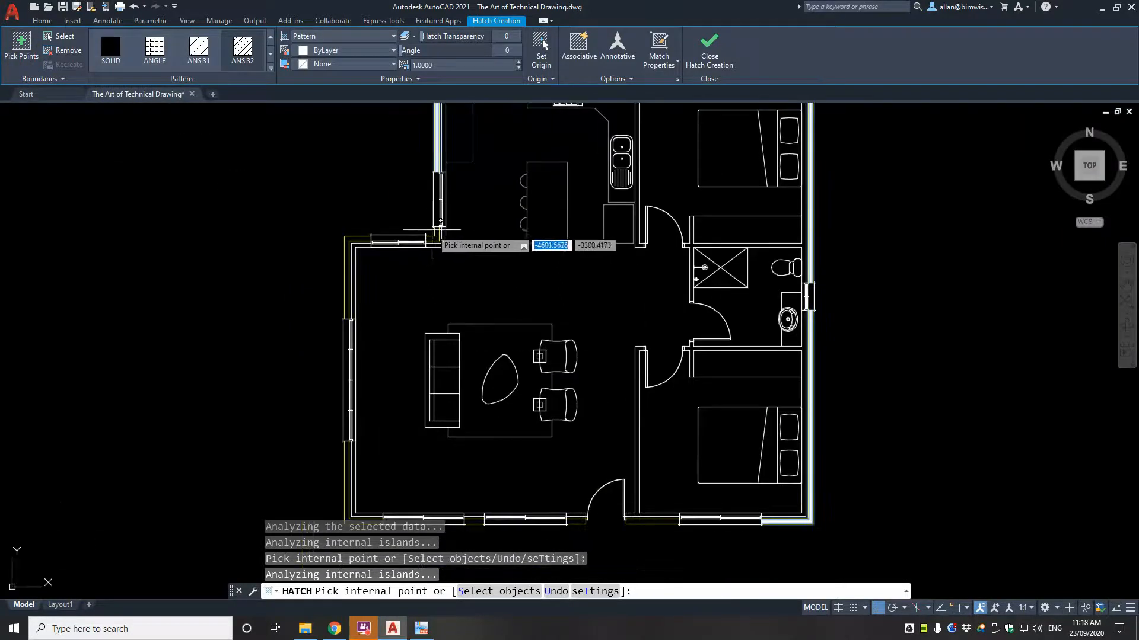
pyautogui.scroll(4, 431, 229)
pyautogui.click(291, 249)
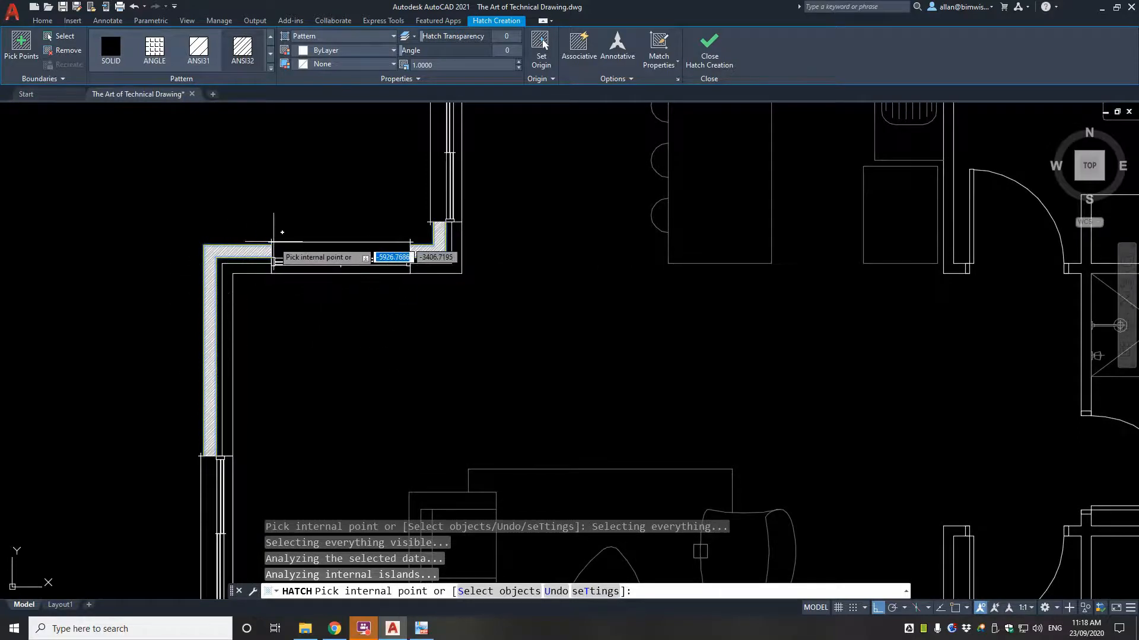
pyautogui.scroll(-2, 273, 241)
pyautogui.scroll(2, 268, 241)
pyautogui.scroll(-2, 275, 244)
# - Add the southwest corner and the remaining south wall segments between windows and door to the hatch, and finish it
pyautogui.moveTo(261, 453); pyautogui.dragTo(288, 281, button='middle')
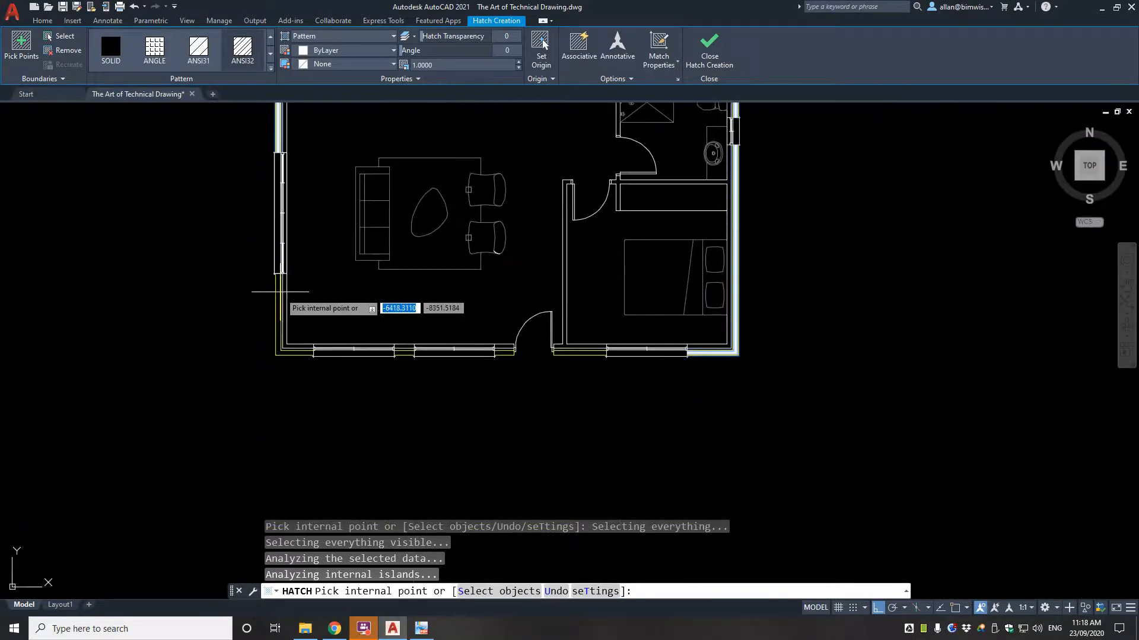
pyautogui.scroll(4, 279, 297)
pyautogui.click(275, 309)
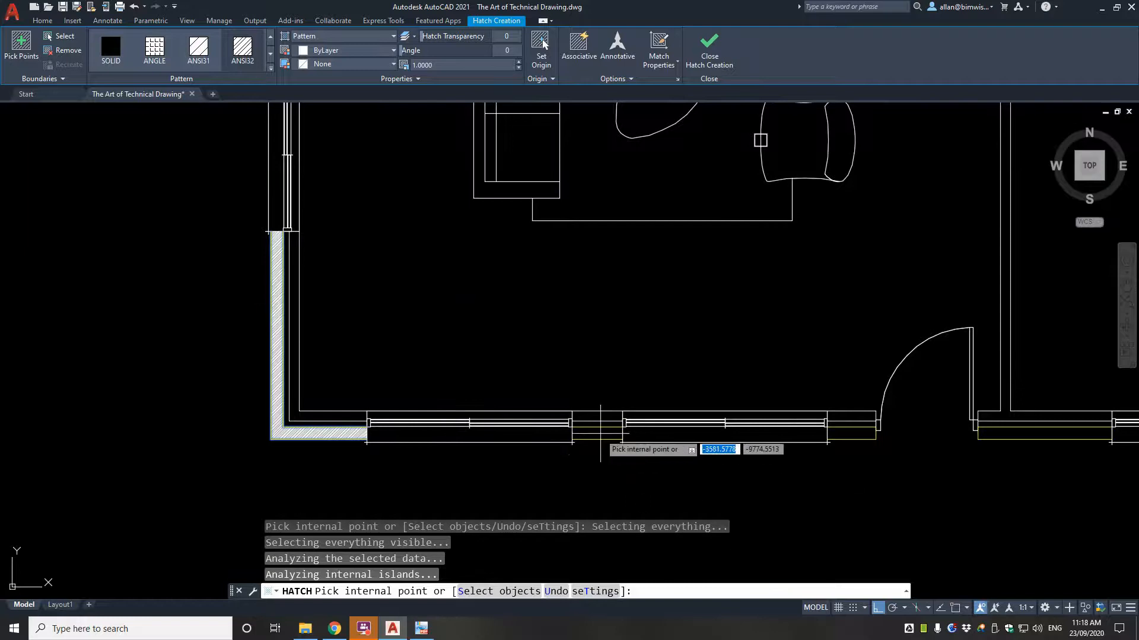
pyautogui.click(597, 433)
pyautogui.click(852, 431)
pyautogui.click(1018, 433)
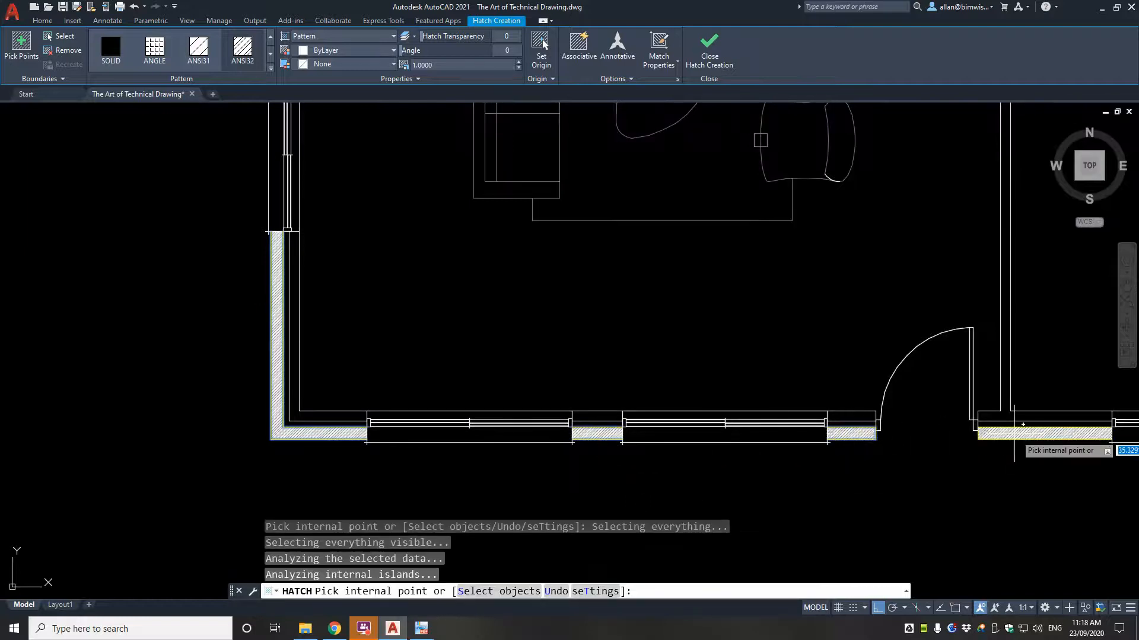
pyautogui.scroll(-6, 1019, 436)
pyautogui.moveTo(1019, 436); pyautogui.dragTo(693, 413, button='middle')
pyautogui.press('Return')
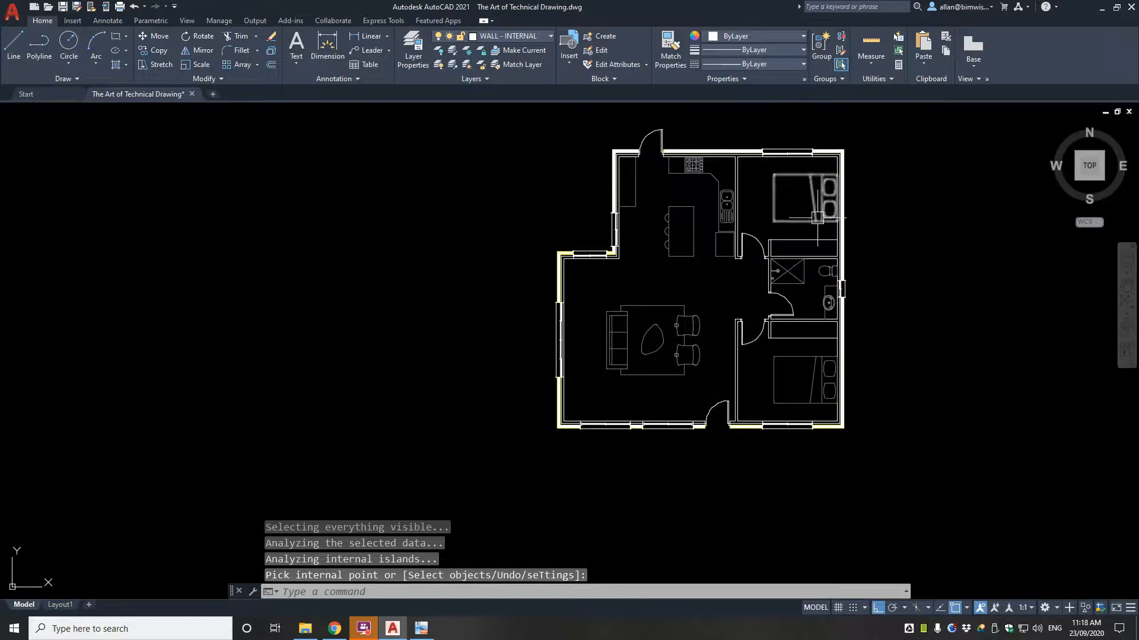
# - Set the scale of the exterior wall hatch to 20
pyautogui.scroll(8, 812, 157)
pyautogui.scroll(4, 712, 275)
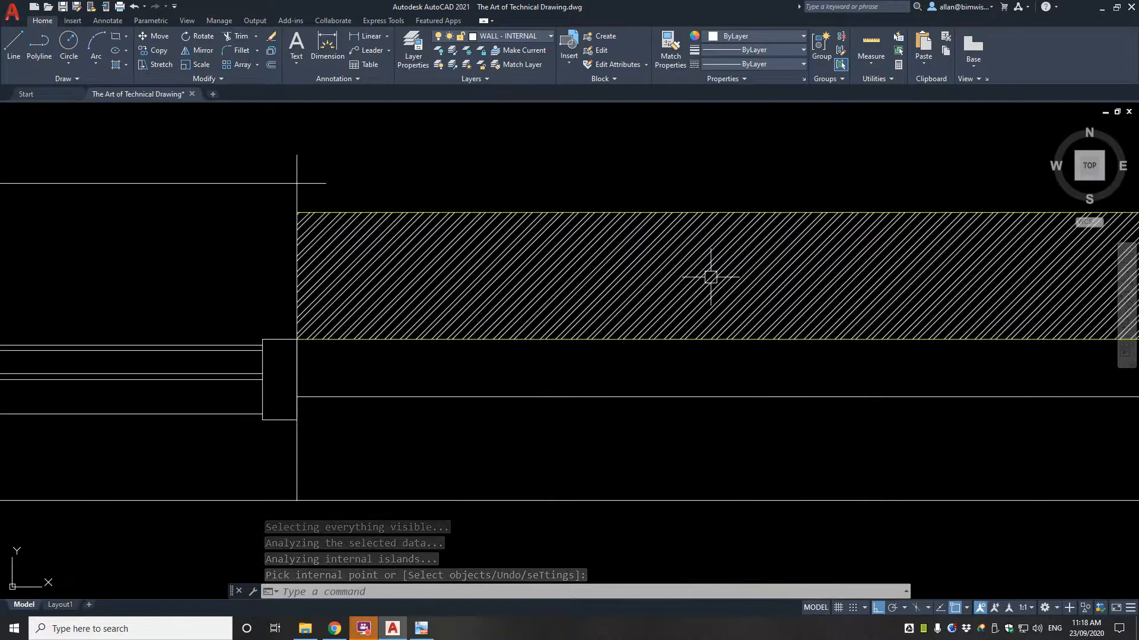
pyautogui.press('Return')
pyautogui.click(706, 274)
pyautogui.scroll(-2, 671, 247)
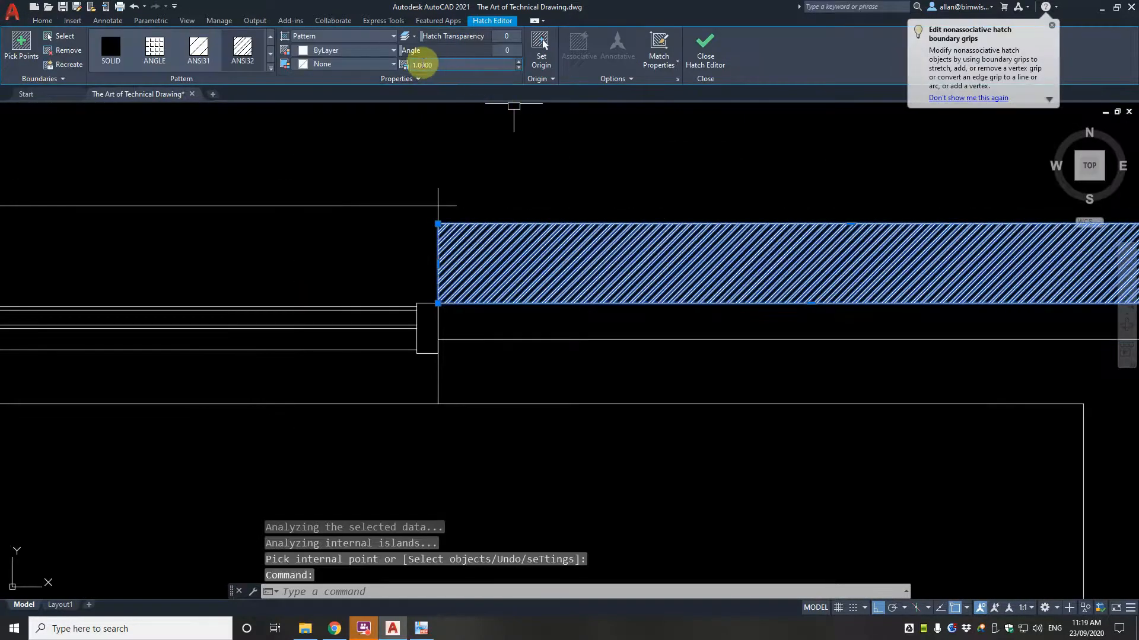
pyautogui.write('20')
pyautogui.press('Return')
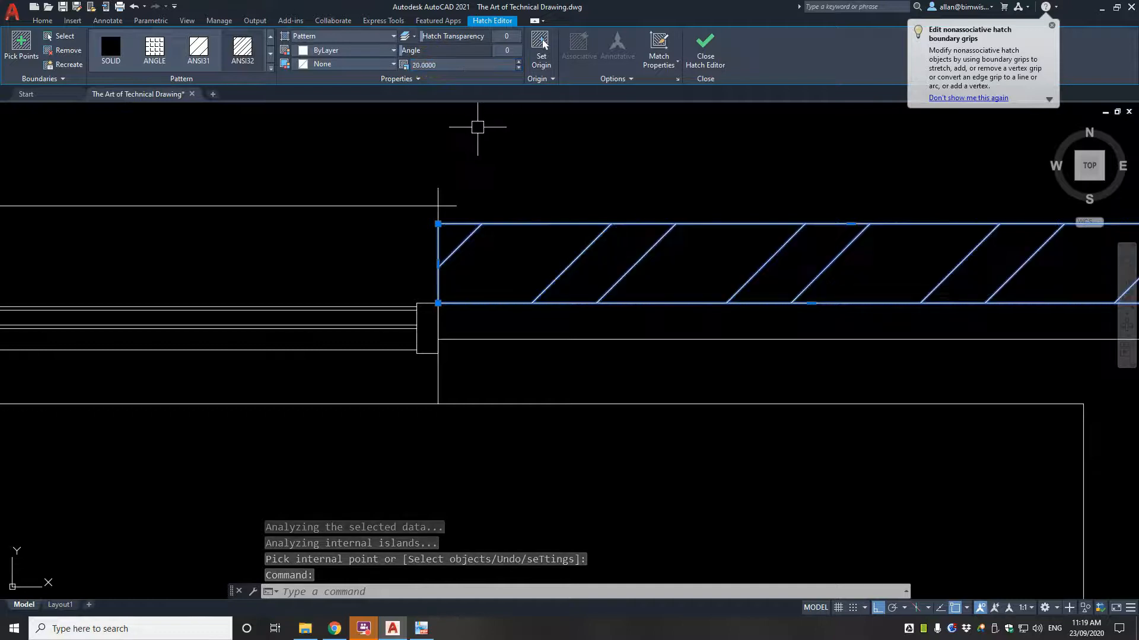
pyautogui.scroll(-5, 603, 193)
pyautogui.press('Escape')
# - Put the exterior wall hatch on the HATCH WALLS layer
pyautogui.scroll(4, 614, 175)
pyautogui.click(615, 176)
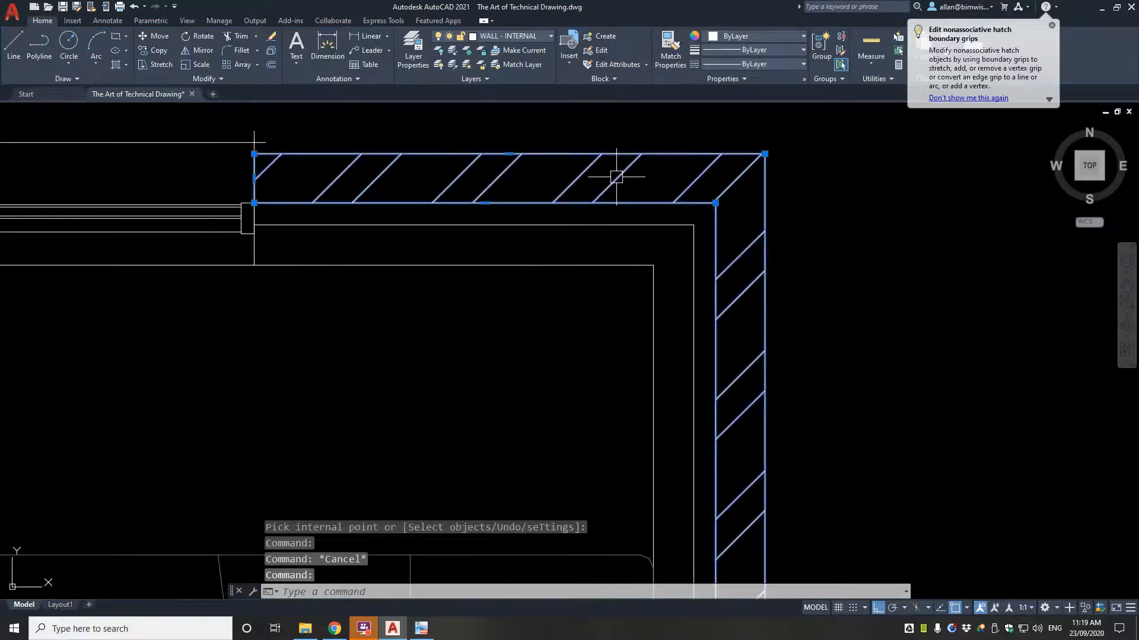
pyautogui.click(198, 50)
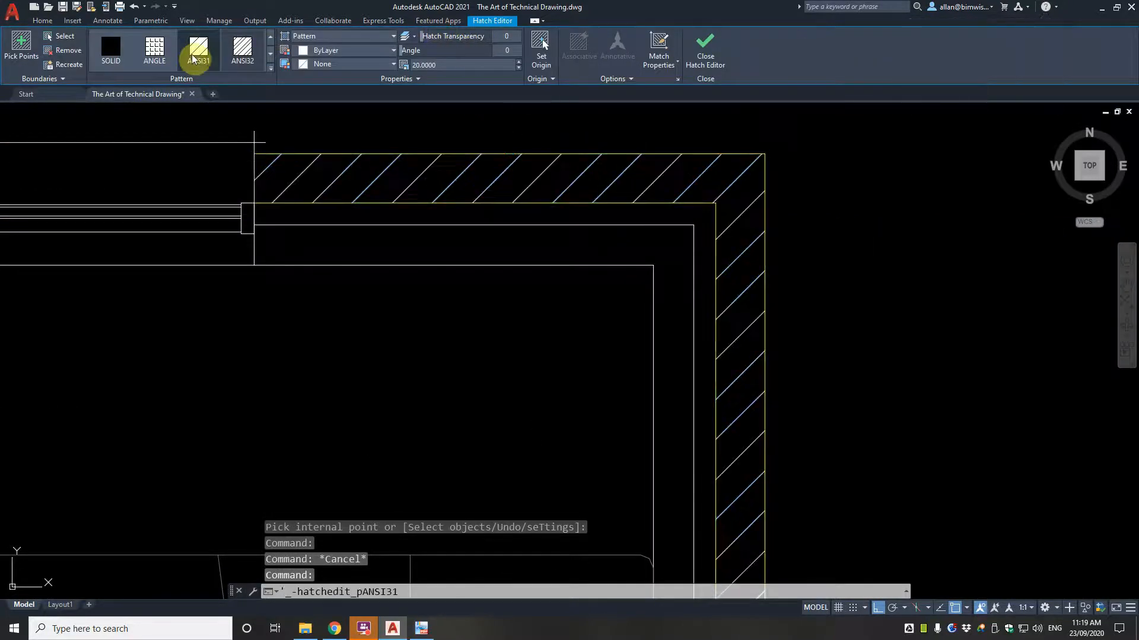
pyautogui.moveTo(1138, 205); pyautogui.dragTo(865, 197)
pyautogui.click(763, 121)
pyautogui.click(760, 124)
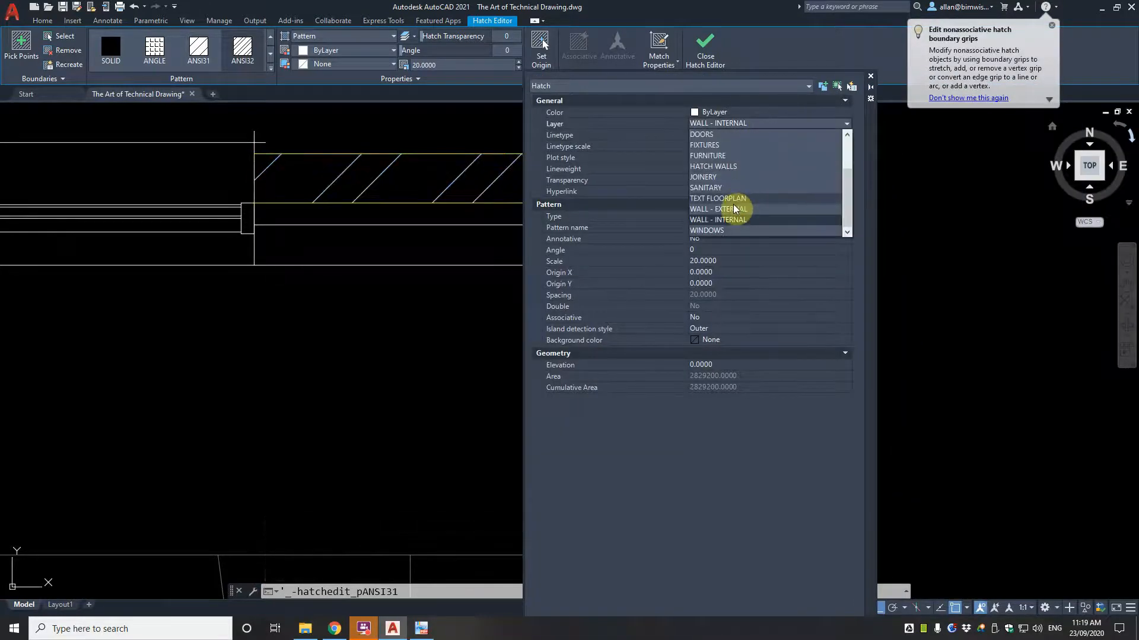
pyautogui.click(714, 167)
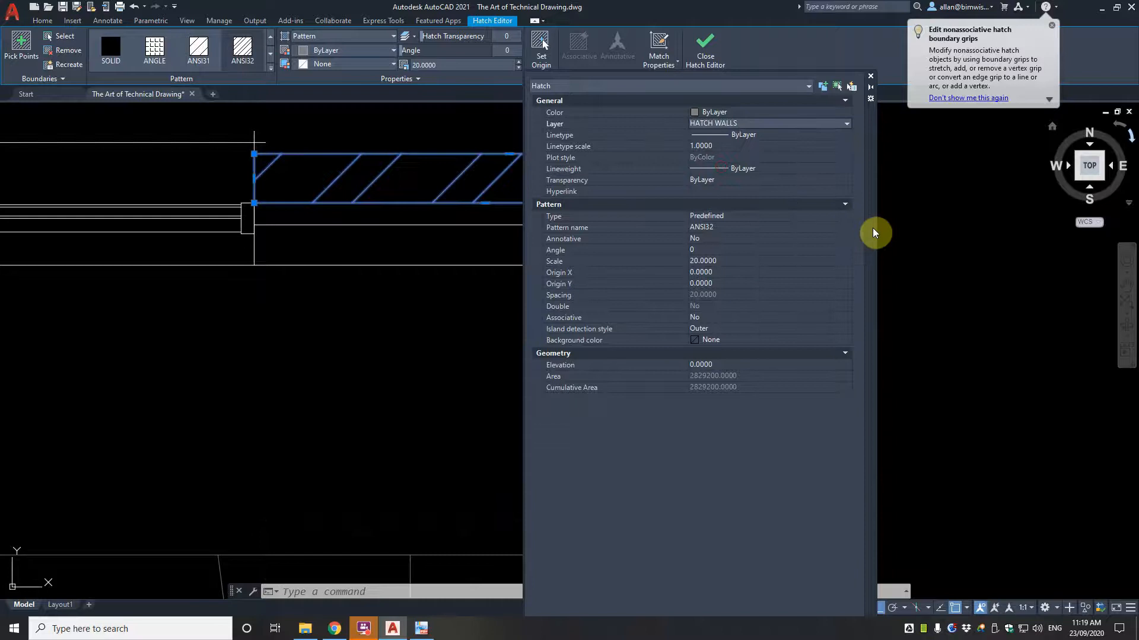
pyautogui.press('Escape')
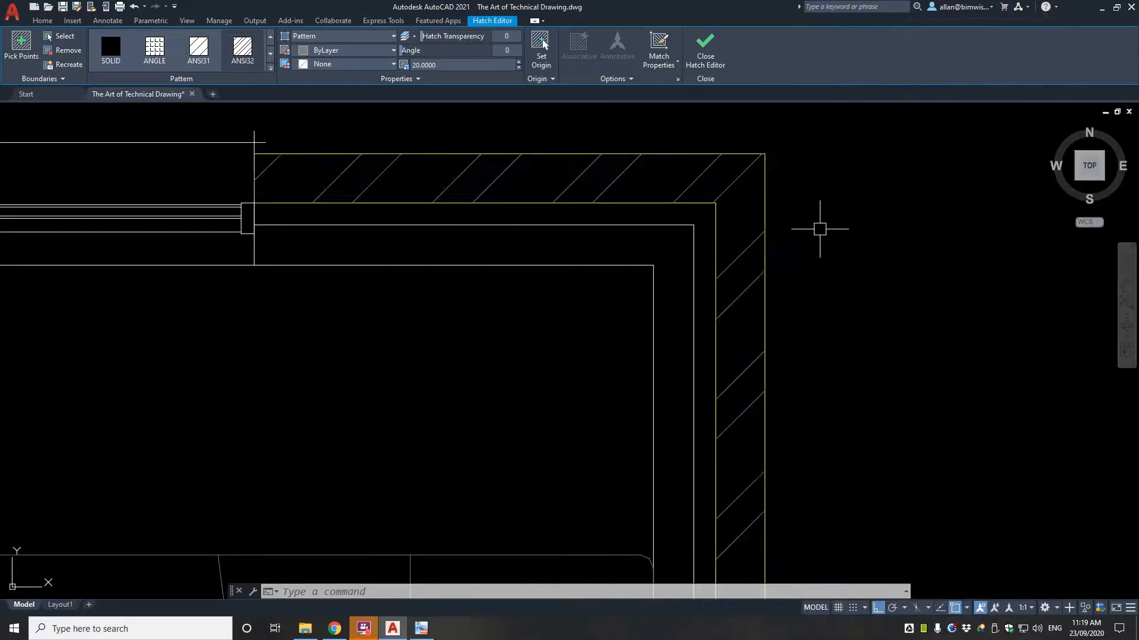
# - Check the hatched plan, and review the dimension strings on all sides of the floor plan in the PDF in PDF-XChange Viewer
pyautogui.scroll(-3, 795, 212)
pyautogui.scroll(-6, 795, 212)
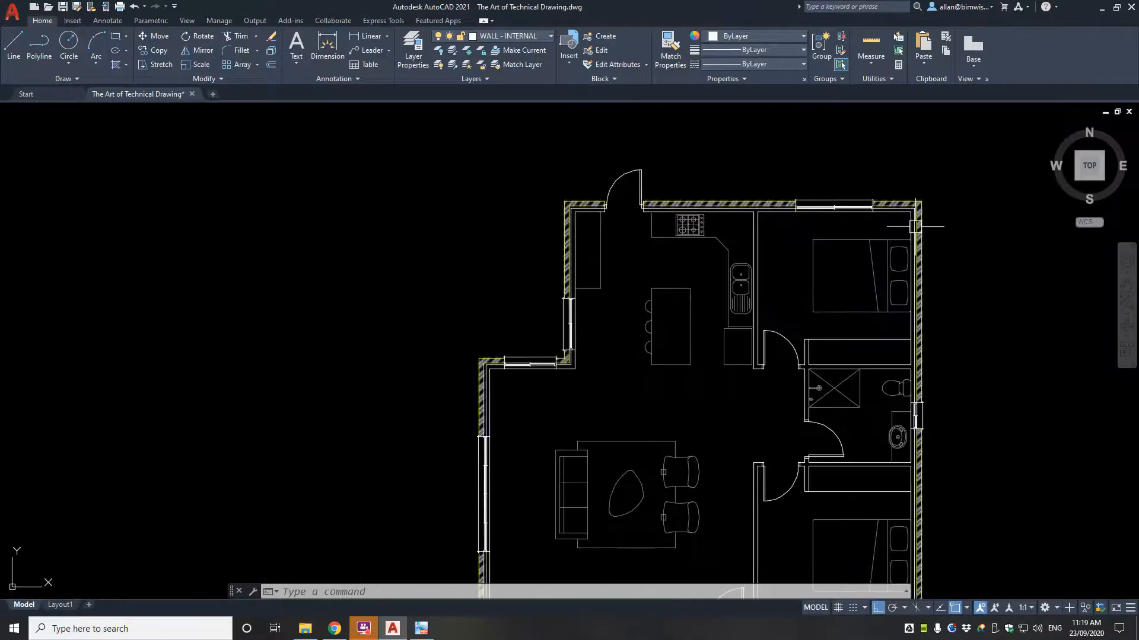
pyautogui.moveTo(871, 370); pyautogui.dragTo(752, 385, button='middle')
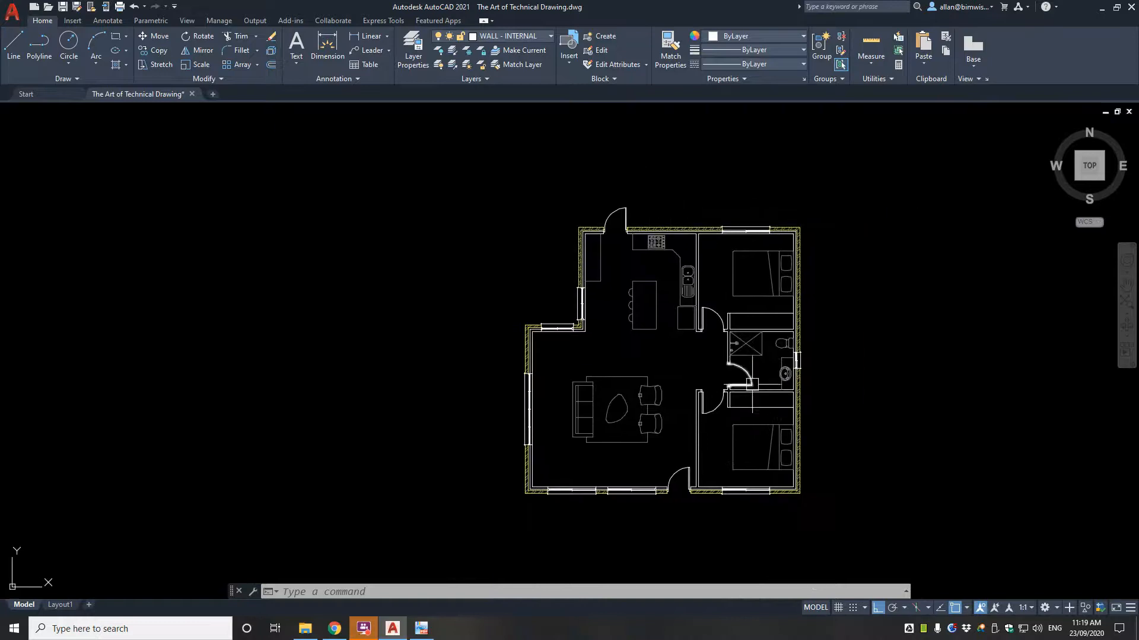
pyautogui.click(421, 629)
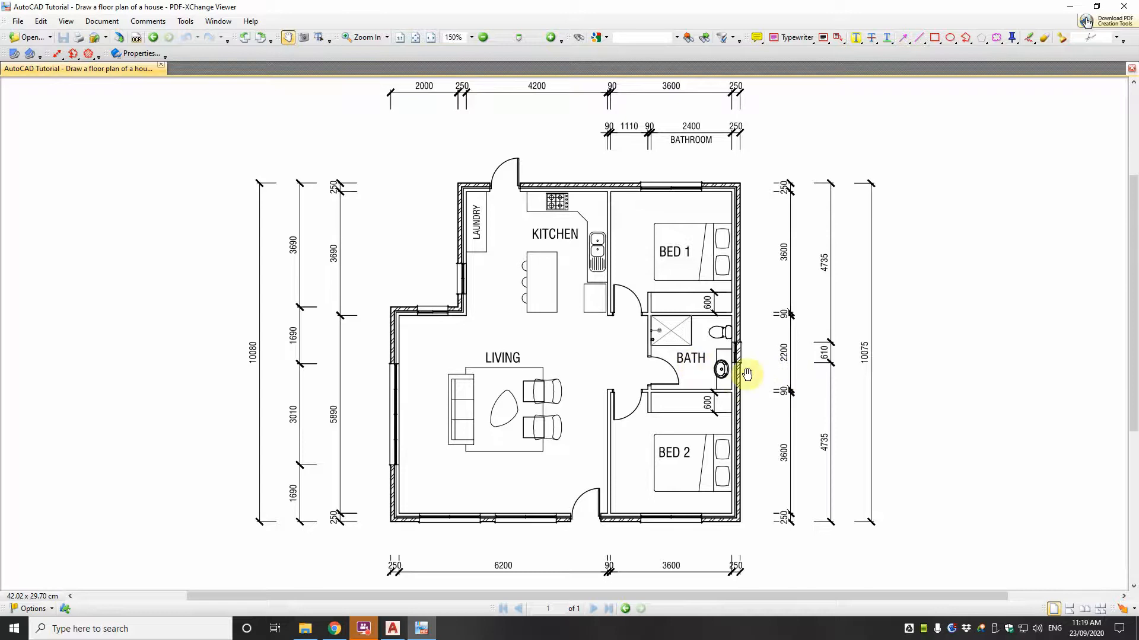
pyautogui.scroll(3, 710, 280)
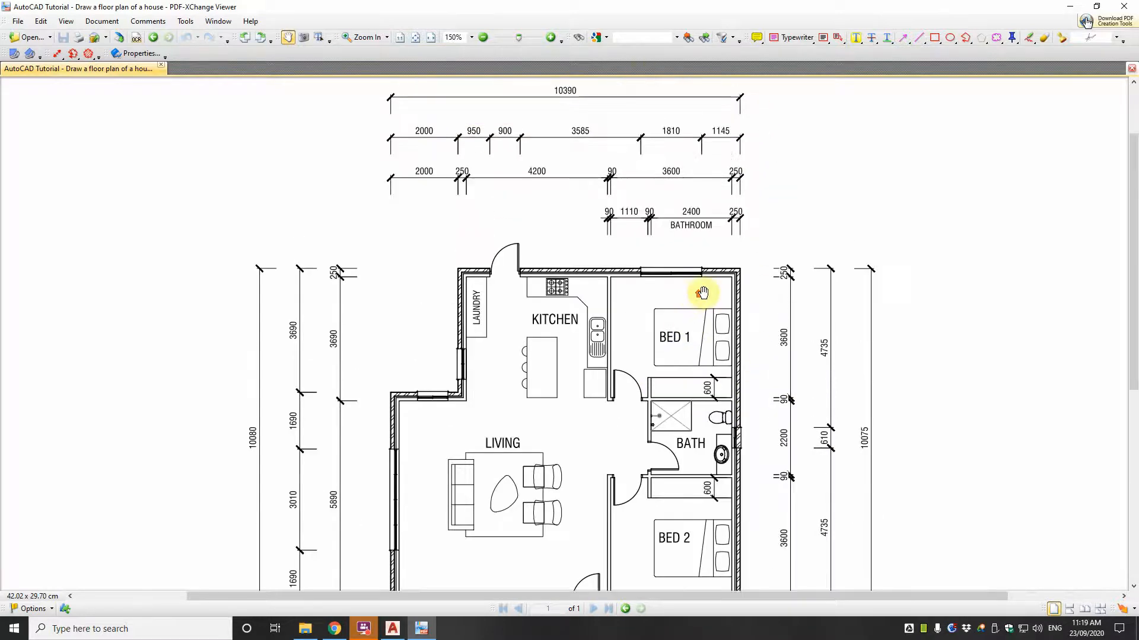
pyautogui.scroll(-3, 735, 295)
pyautogui.scroll(3, 770, 340)
pyautogui.scroll(-3, 770, 341)
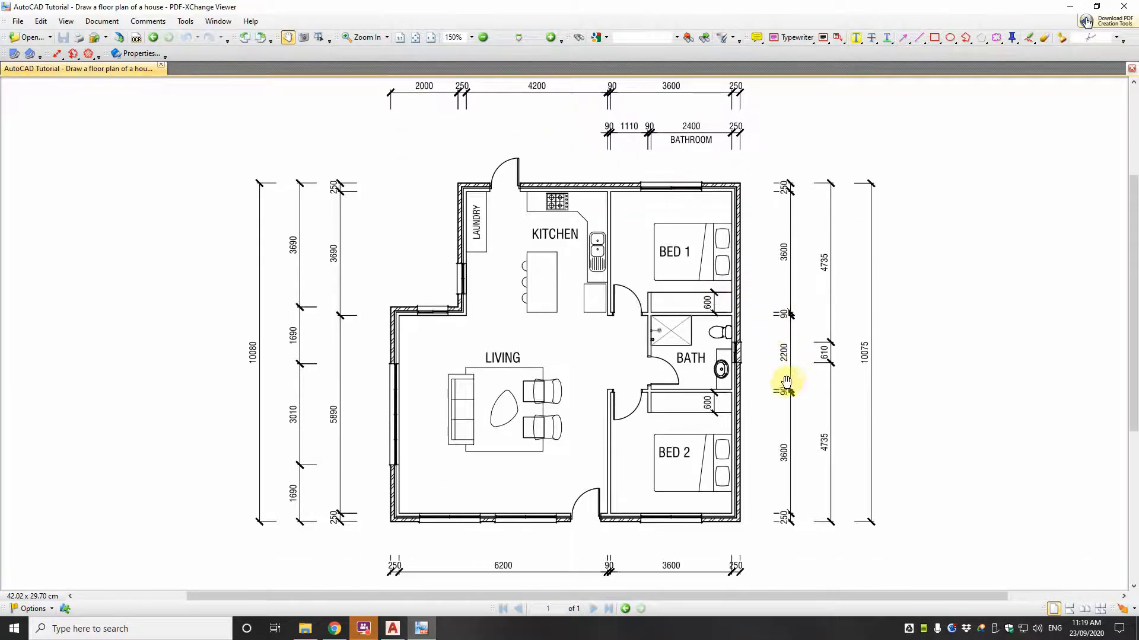
pyautogui.scroll(-2, 788, 382)
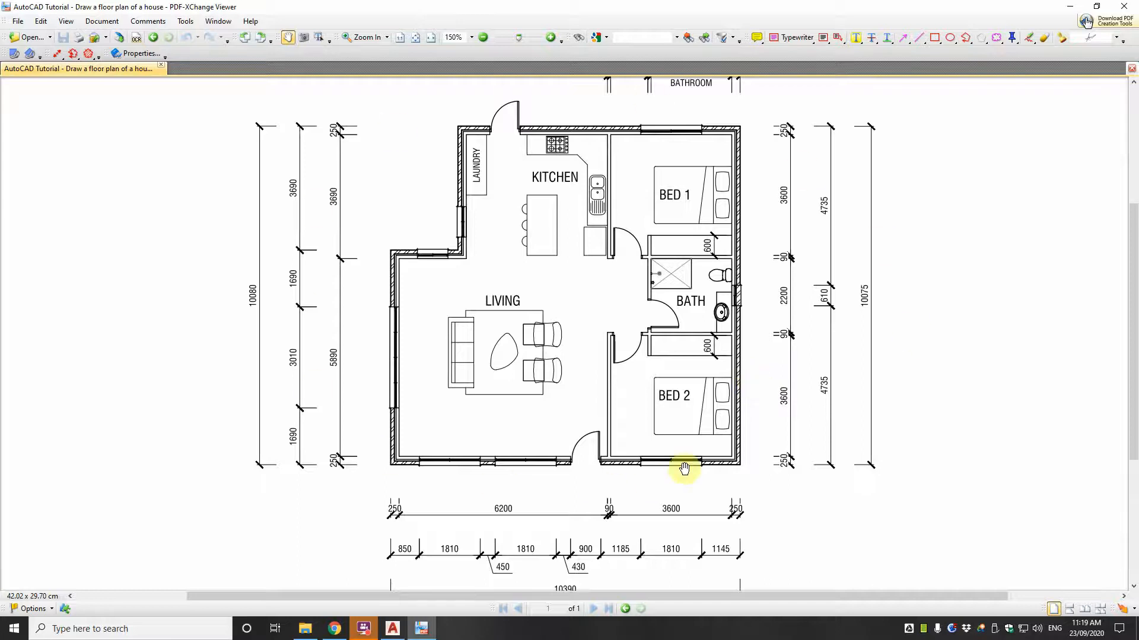
# - Return to AutoCAD and review the text, fit and primary units settings of the DIM 100 ARCH dimension style
pyautogui.click(1070, 7)
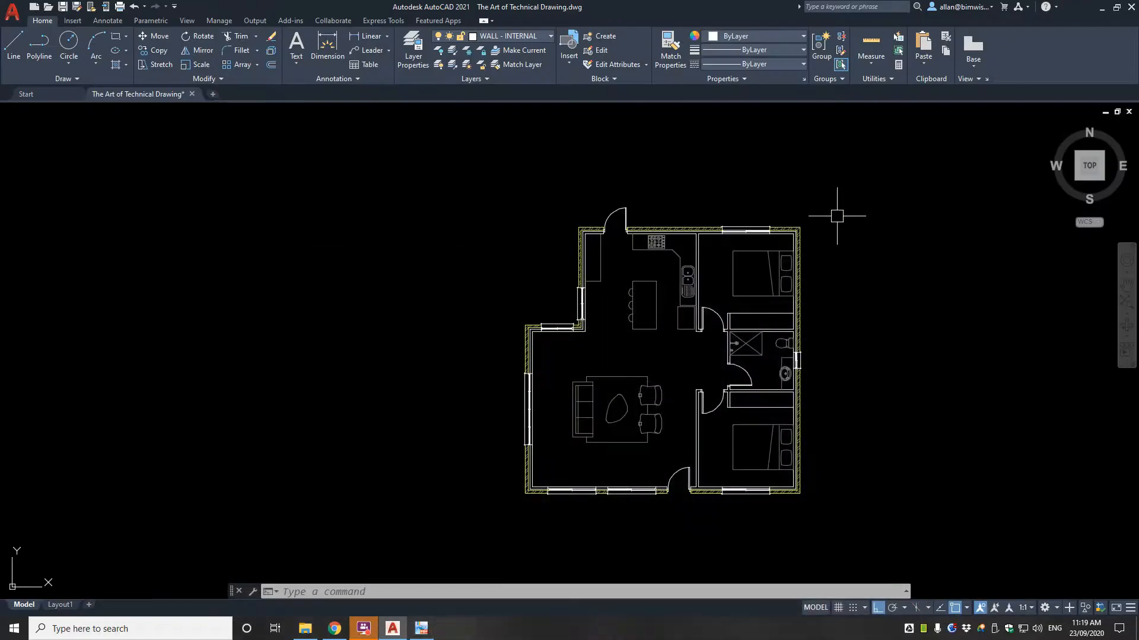
pyautogui.write('ddim')
pyautogui.press('Return')
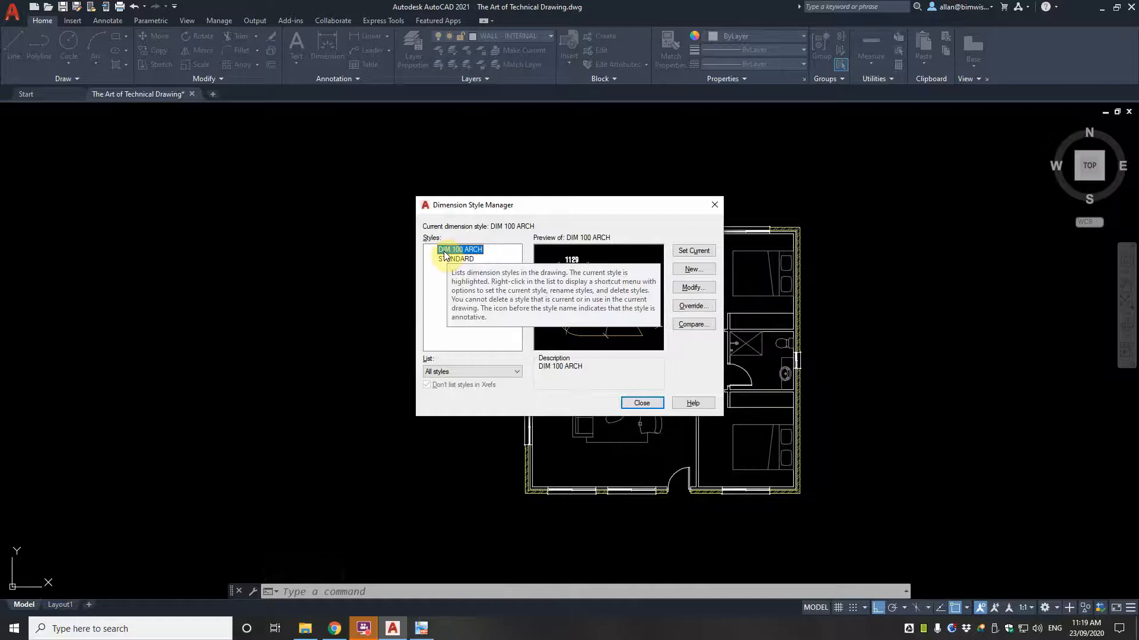
pyautogui.click(690, 288)
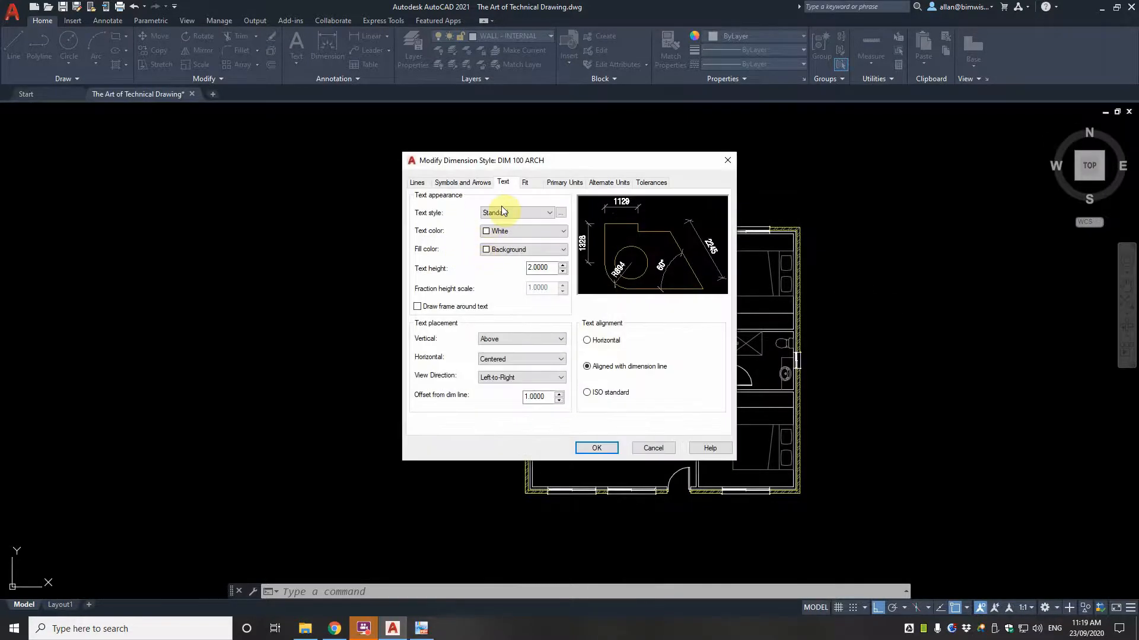
pyautogui.click(545, 265)
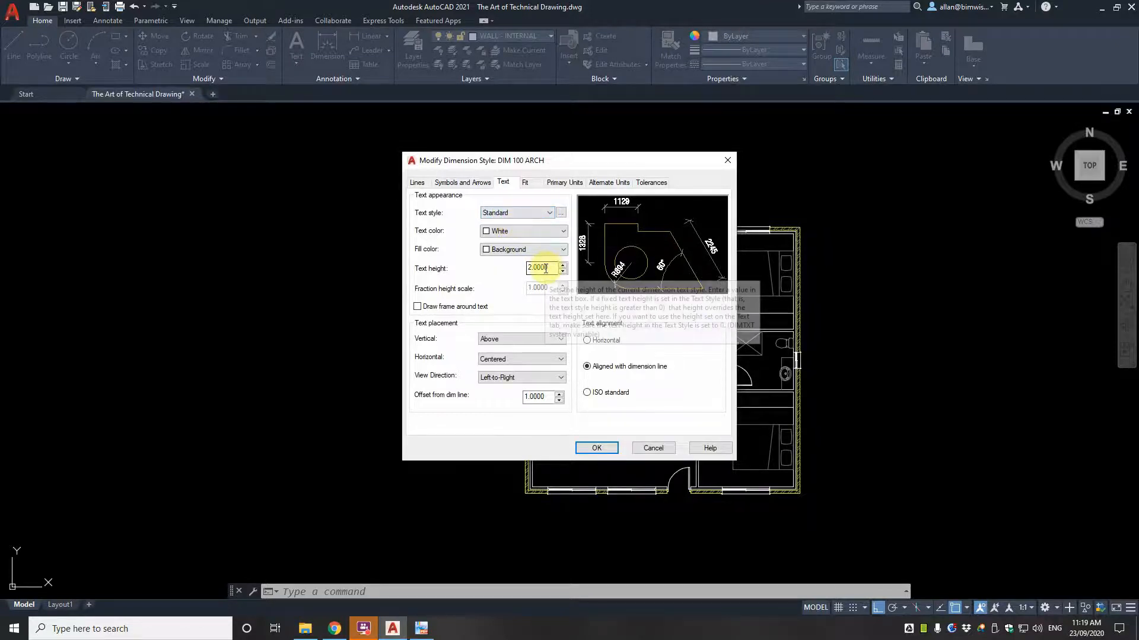
pyautogui.click(528, 184)
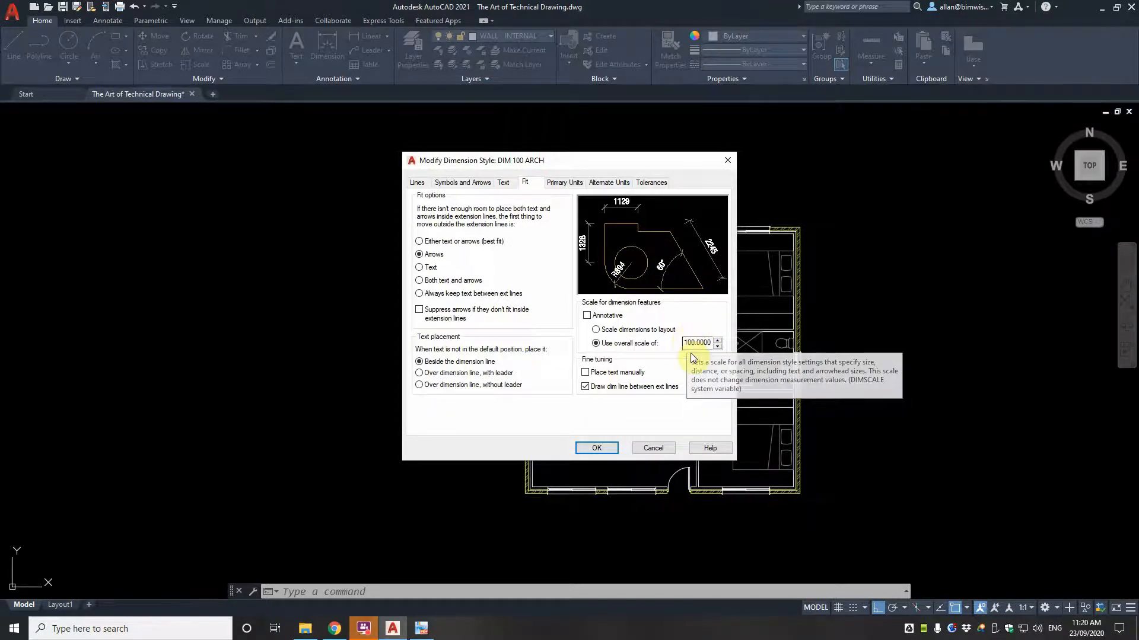
pyautogui.click(568, 183)
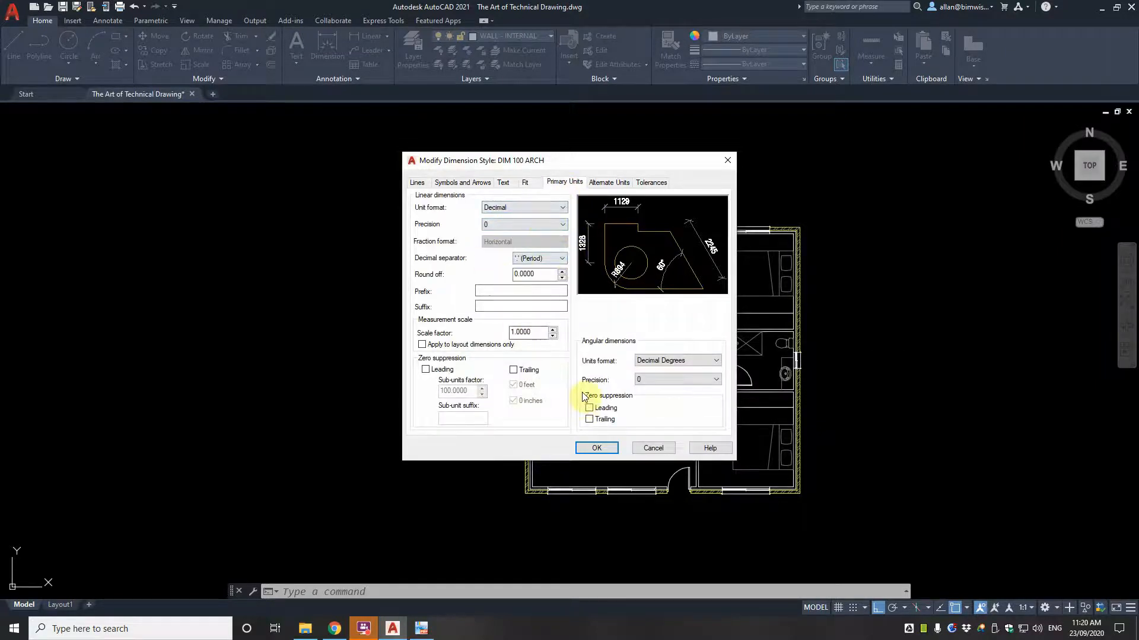
pyautogui.click(607, 449)
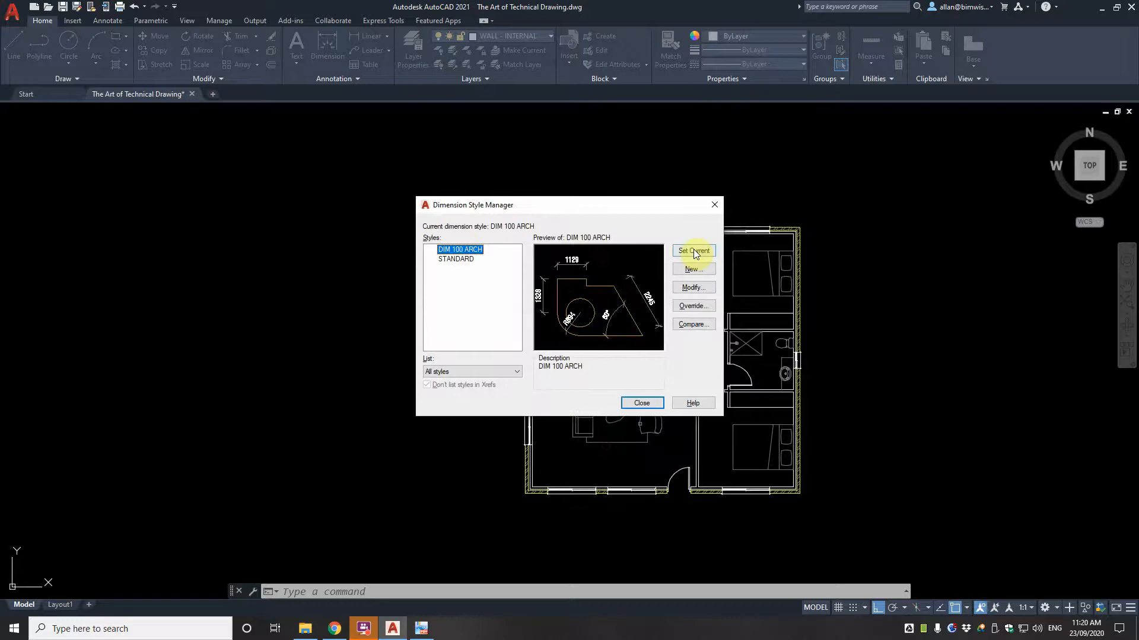
pyautogui.click(644, 403)
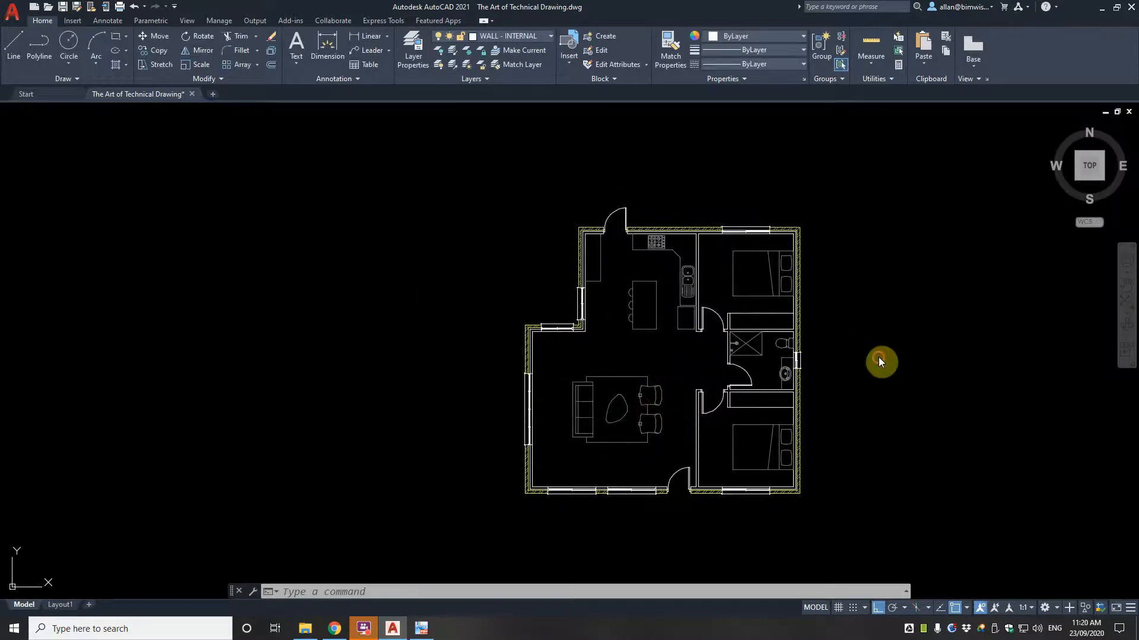
pyautogui.click(855, 313)
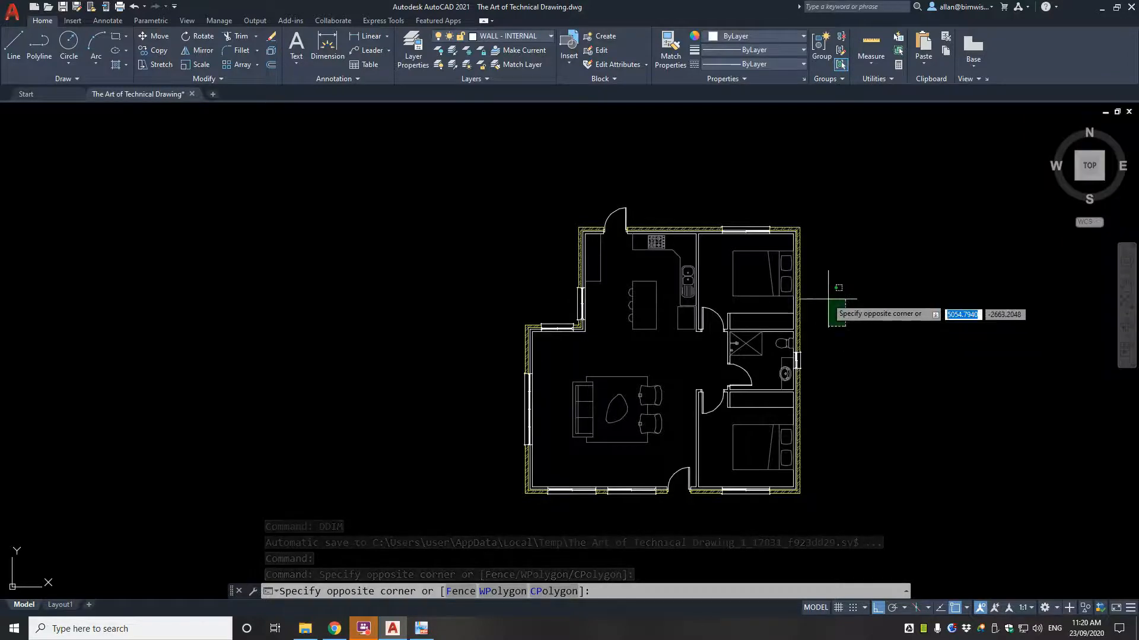
pyautogui.click(858, 286)
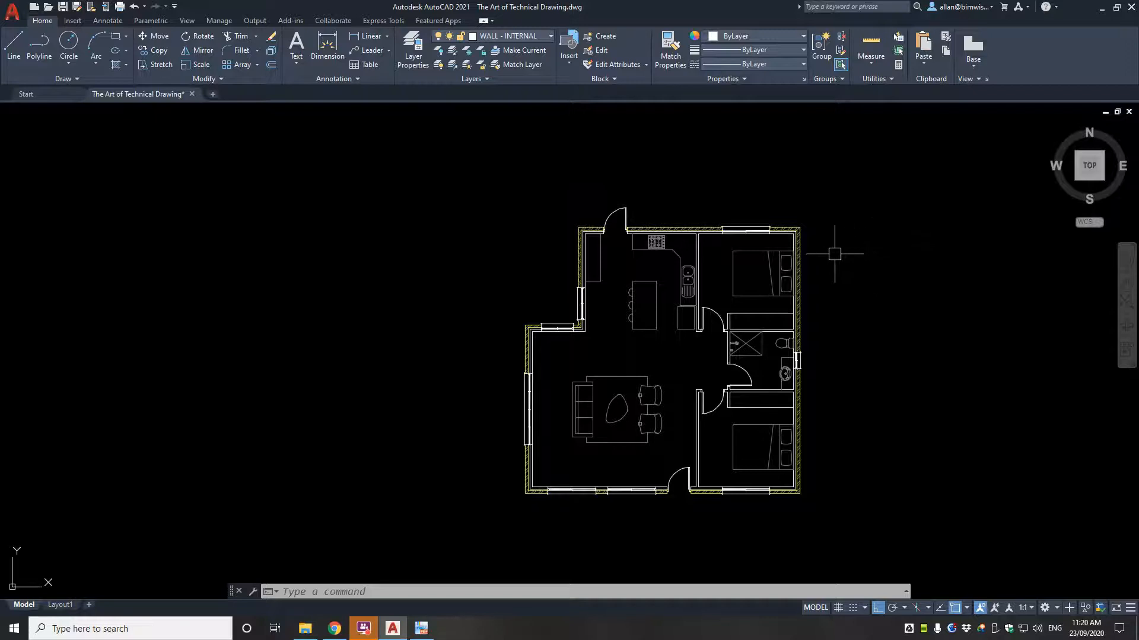
# - Draw a vertical construction line (XLINE) through the northeast outer corner of the floor plan
pyautogui.write('x')
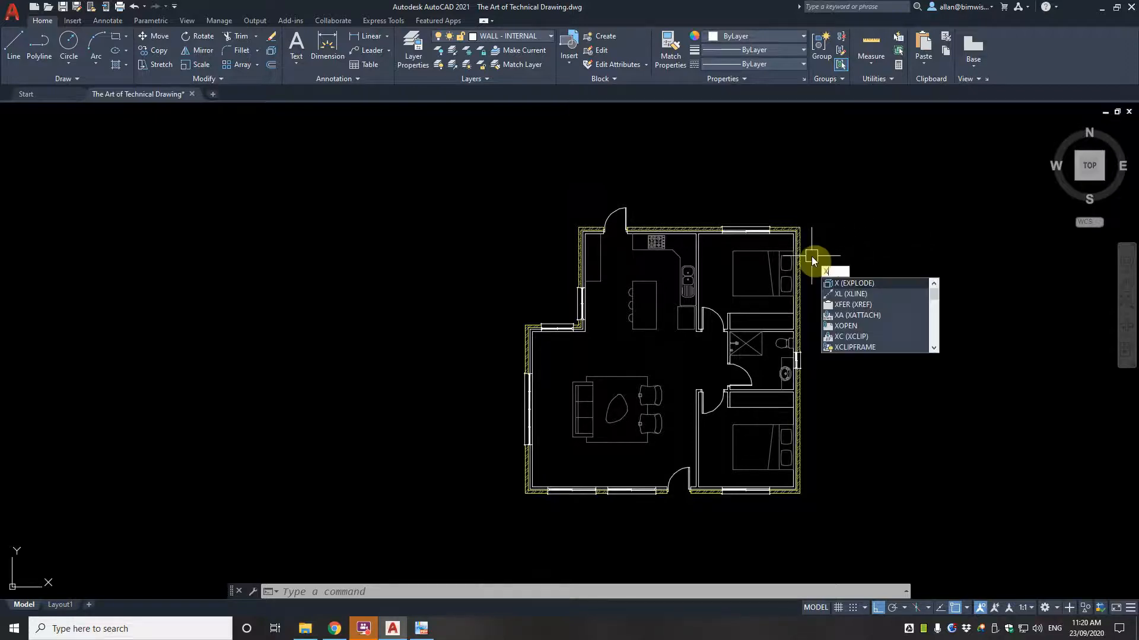
pyautogui.write('l')
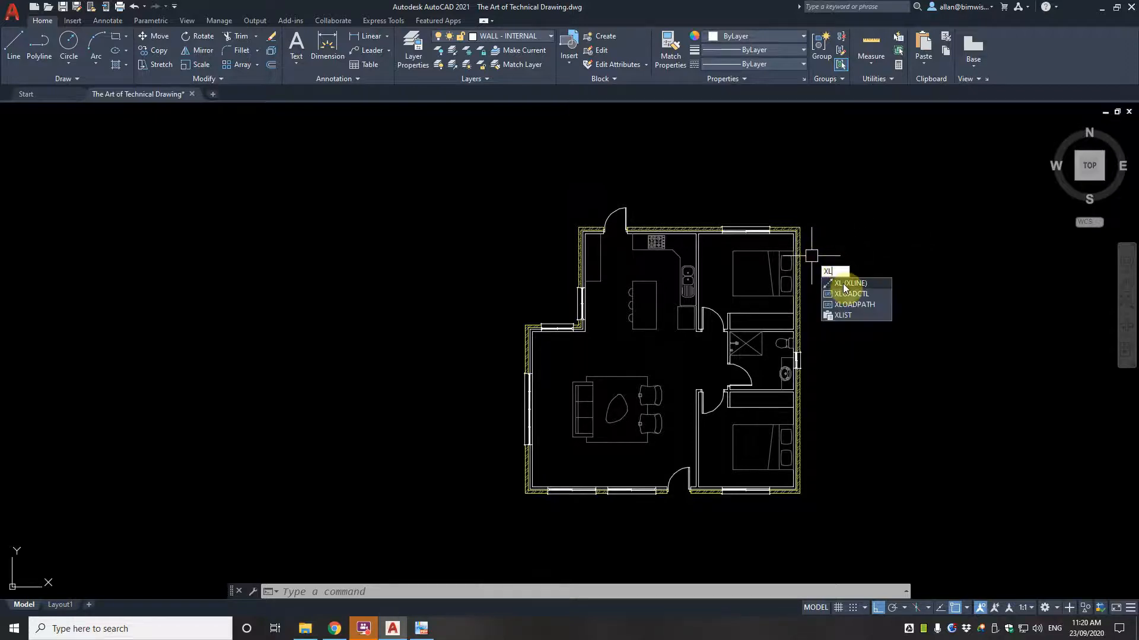
pyautogui.press('Return')
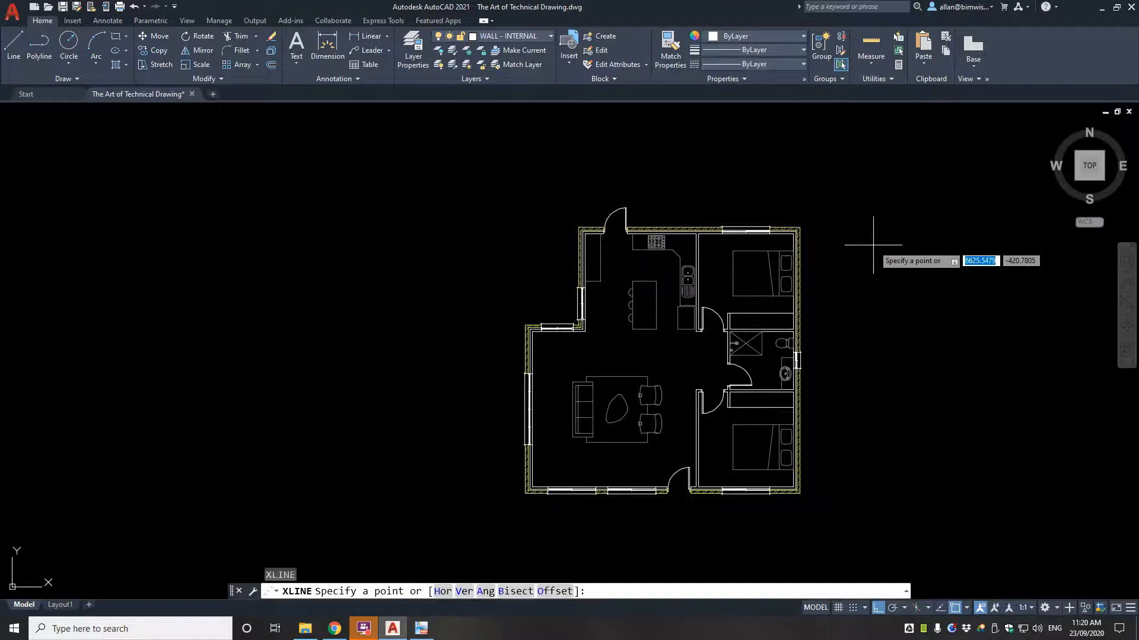
pyautogui.write('v')
pyautogui.press('Return')
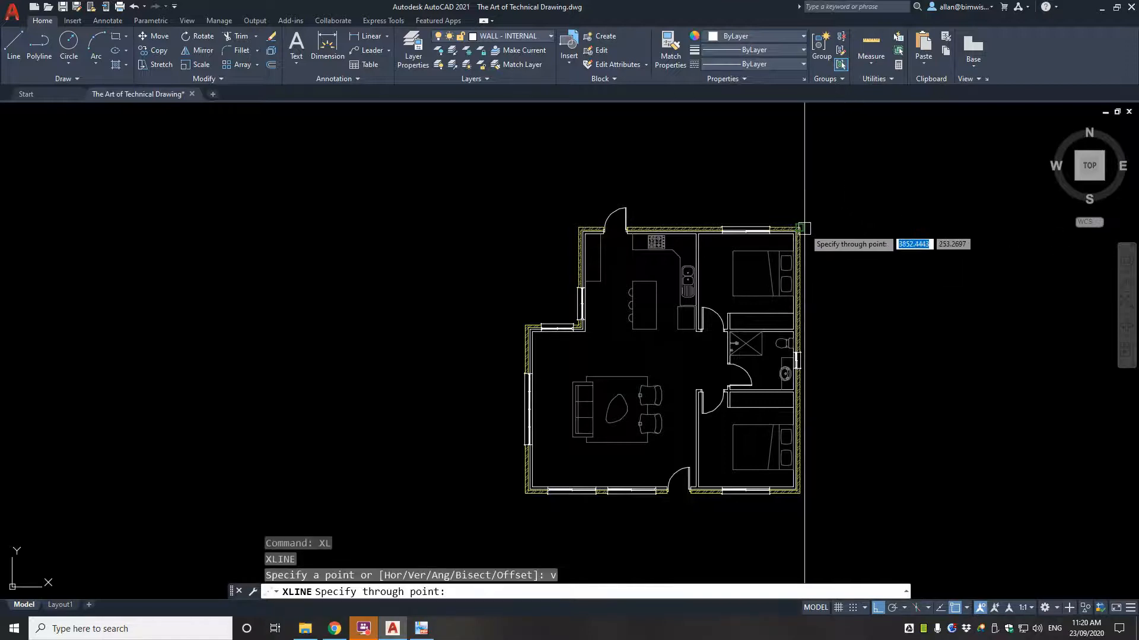
pyautogui.click(804, 228)
pyautogui.scroll(6, 804, 233)
pyautogui.scroll(-6, 803, 231)
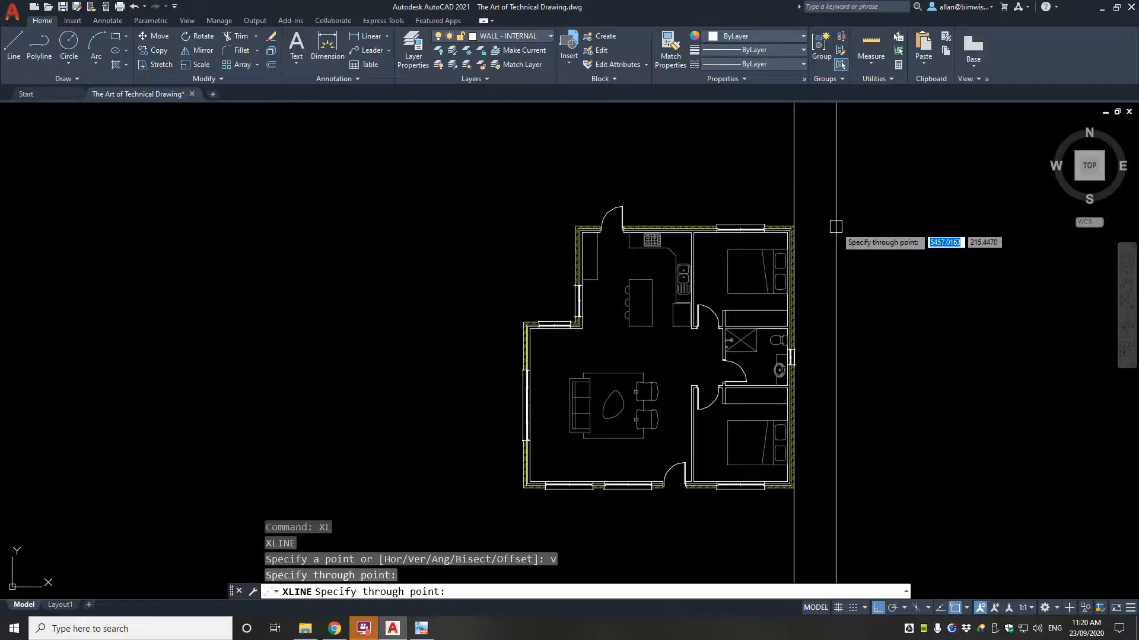
pyautogui.moveTo(829, 244); pyautogui.dragTo(776, 325, button='middle')
pyautogui.scroll(-5, 771, 216)
pyautogui.press('Escape')
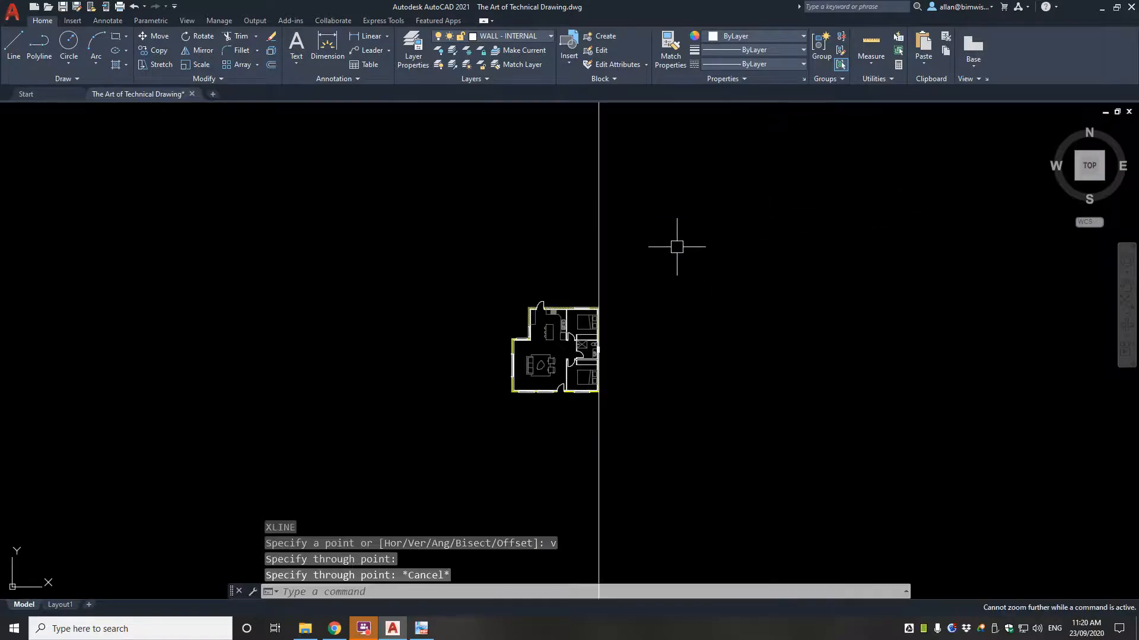
pyautogui.scroll(-4, 673, 246)
pyautogui.scroll(2, 664, 245)
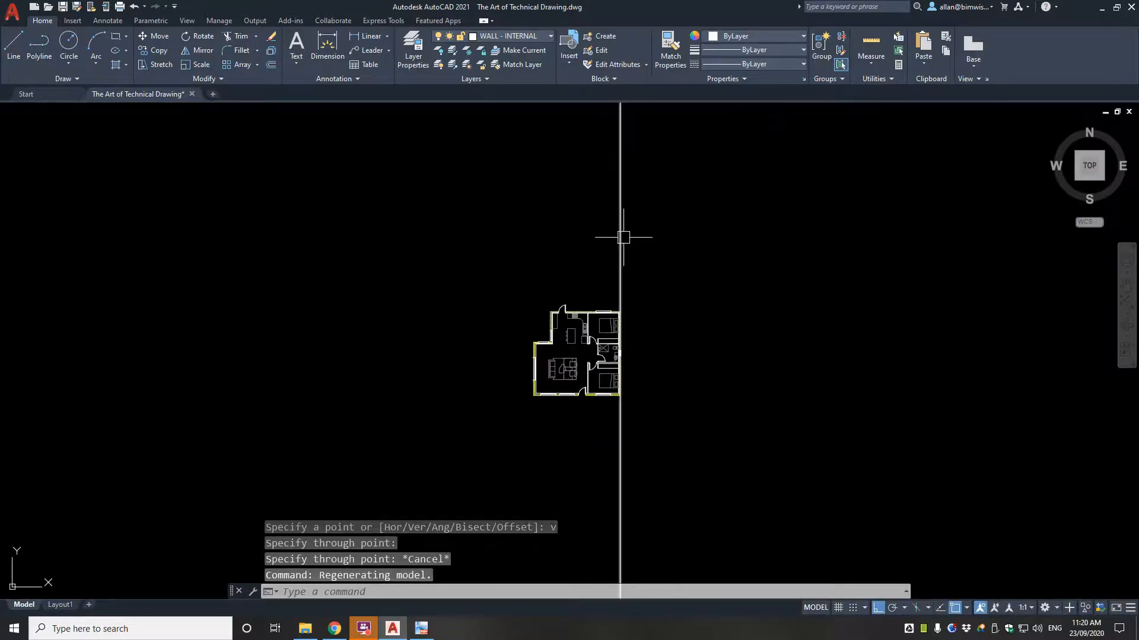
pyautogui.scroll(4, 659, 231)
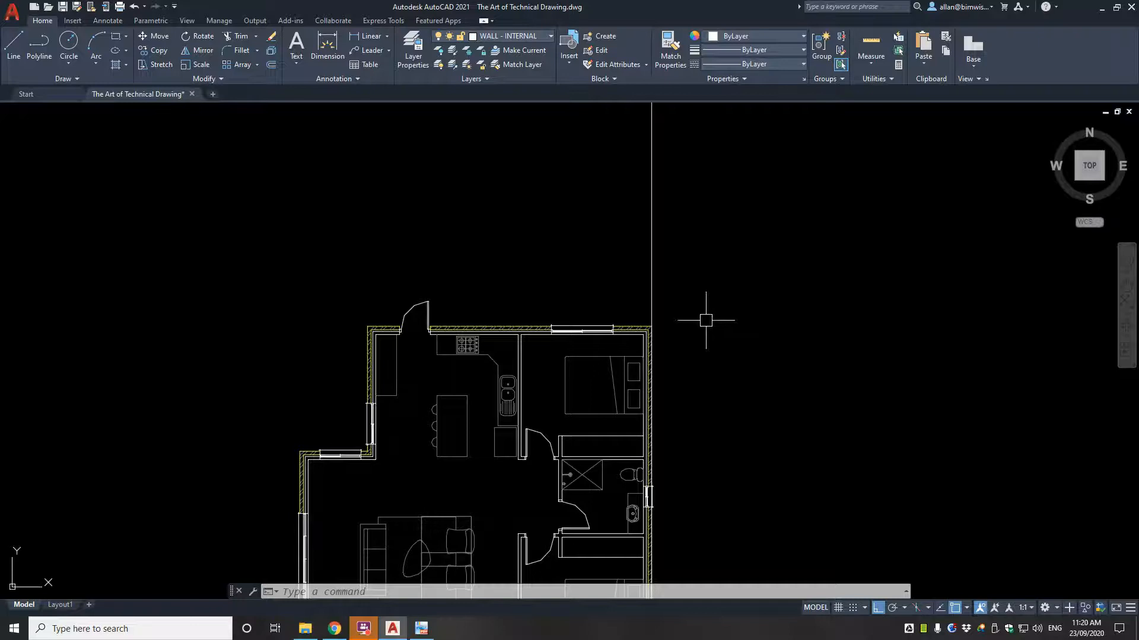
# - Try offsetting the vertical construction line 150 to the east of the plan, and erase the offset copy
pyautogui.moveTo(681, 337); pyautogui.dragTo(673, 279, button='middle')
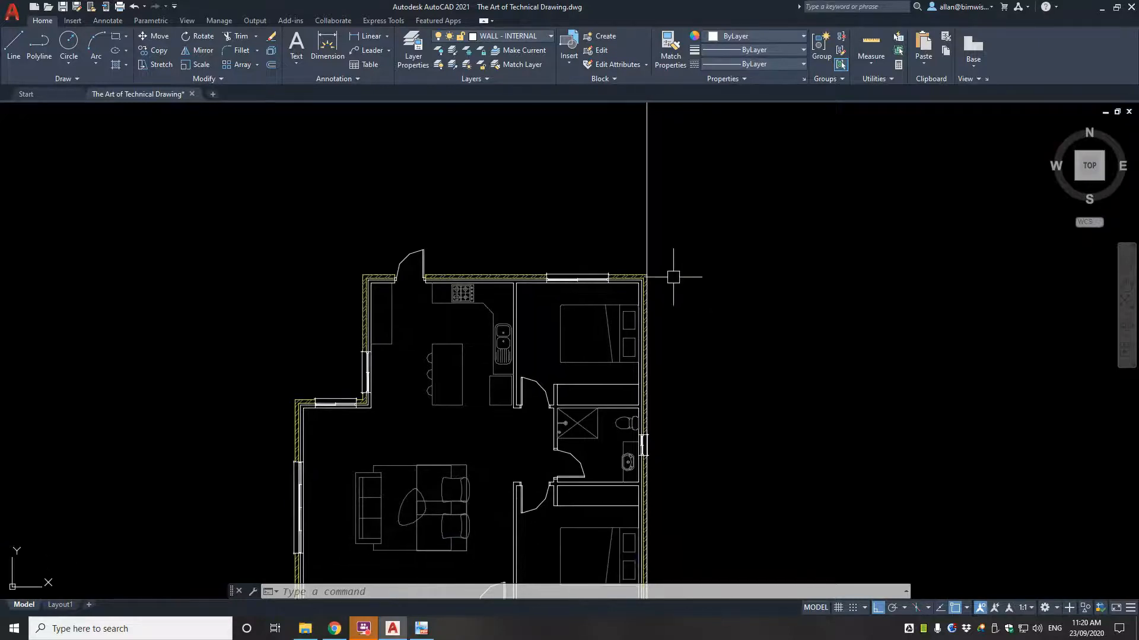
pyautogui.press('Return')
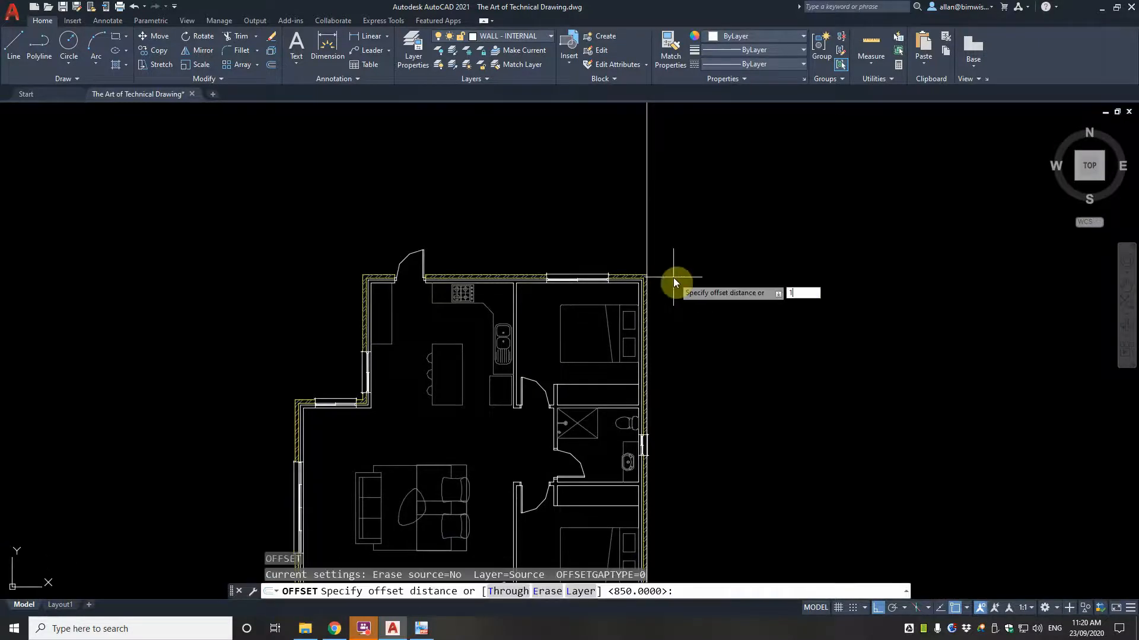
pyautogui.press('Return')
pyautogui.click(648, 251)
pyautogui.click(719, 251)
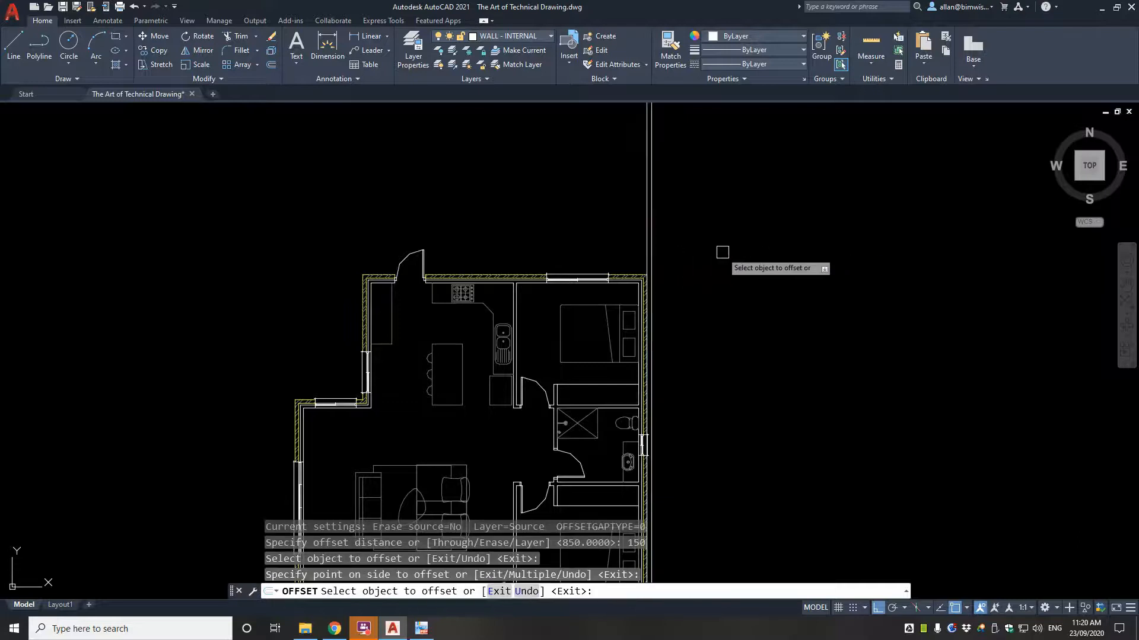
pyautogui.press('Escape')
pyautogui.press('Escape')
pyautogui.write('e')
pyautogui.press('Return')
pyautogui.click(653, 265)
pyautogui.press('Return')
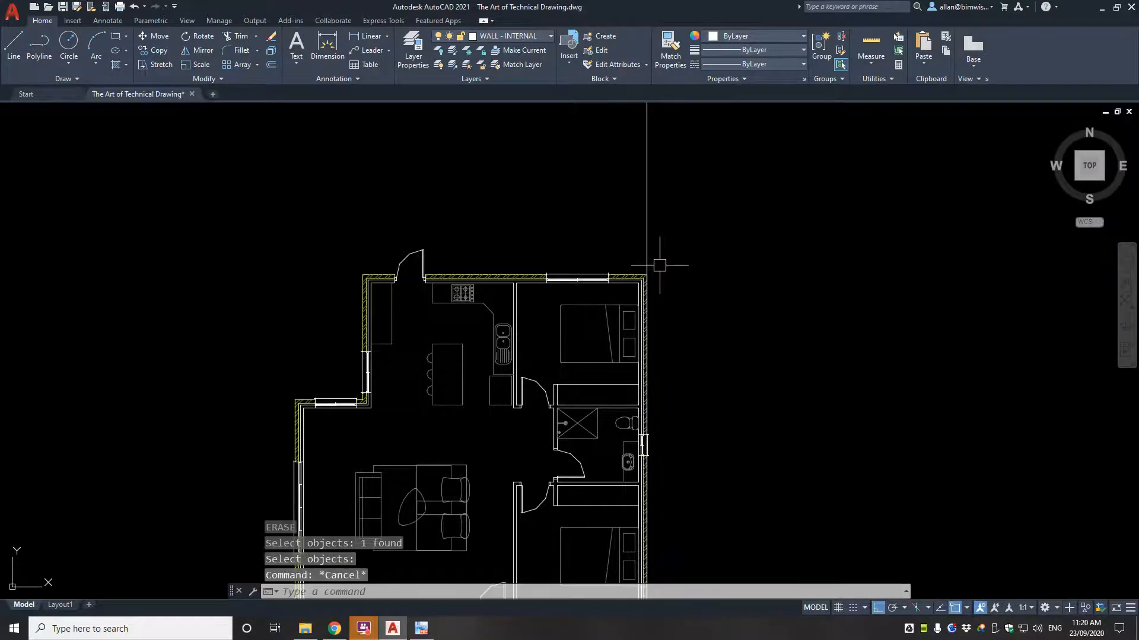
# - Offset the vertical construction line 1500 to the east of the exterior wall
pyautogui.write('o')
pyautogui.press('Return')
pyautogui.write('1500')
pyautogui.press('Return')
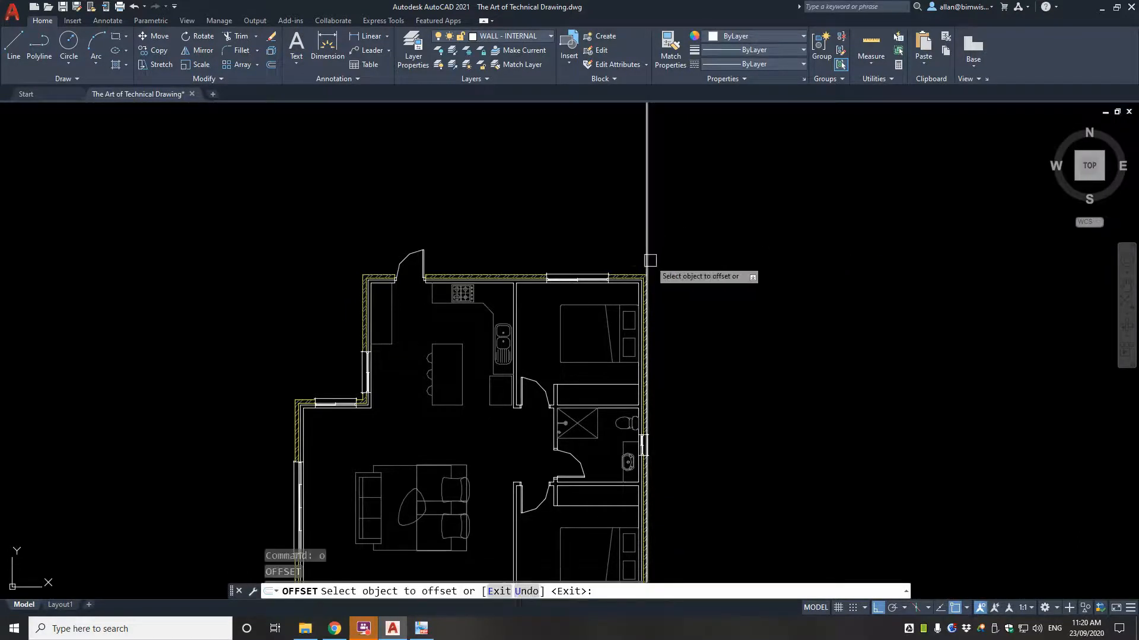
pyautogui.click(648, 260)
pyautogui.click(738, 261)
pyautogui.press('Escape')
pyautogui.press('Escape')
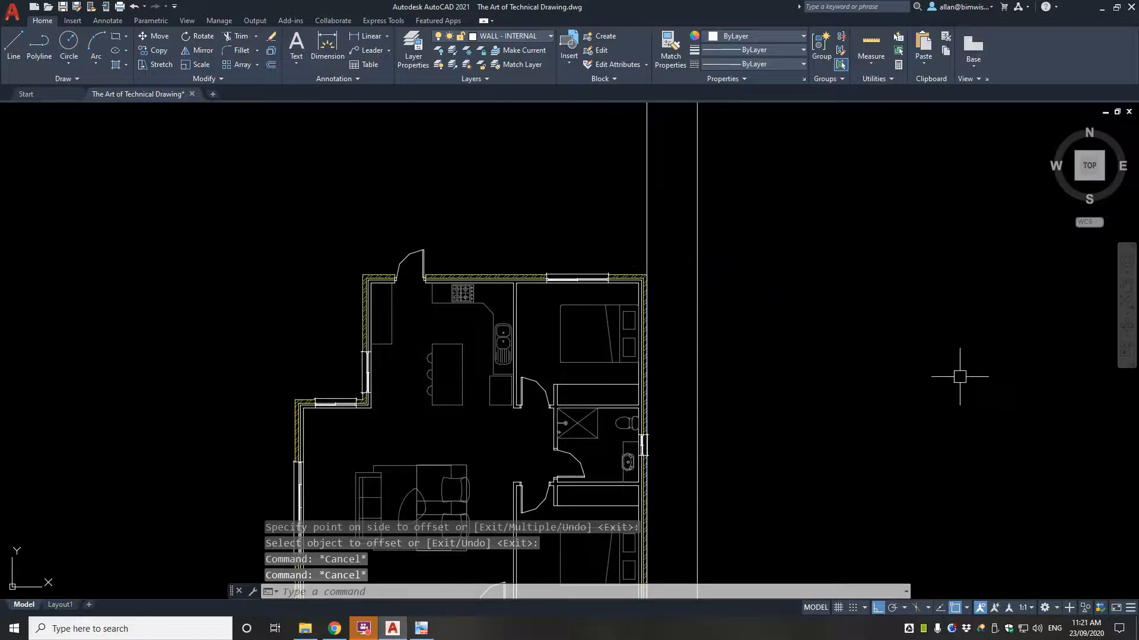
# - Add two more vertical construction lines by offsetting eastward from the outermost line at 1200 spacing
pyautogui.press('Escape')
pyautogui.write('o')
pyautogui.press('Return')
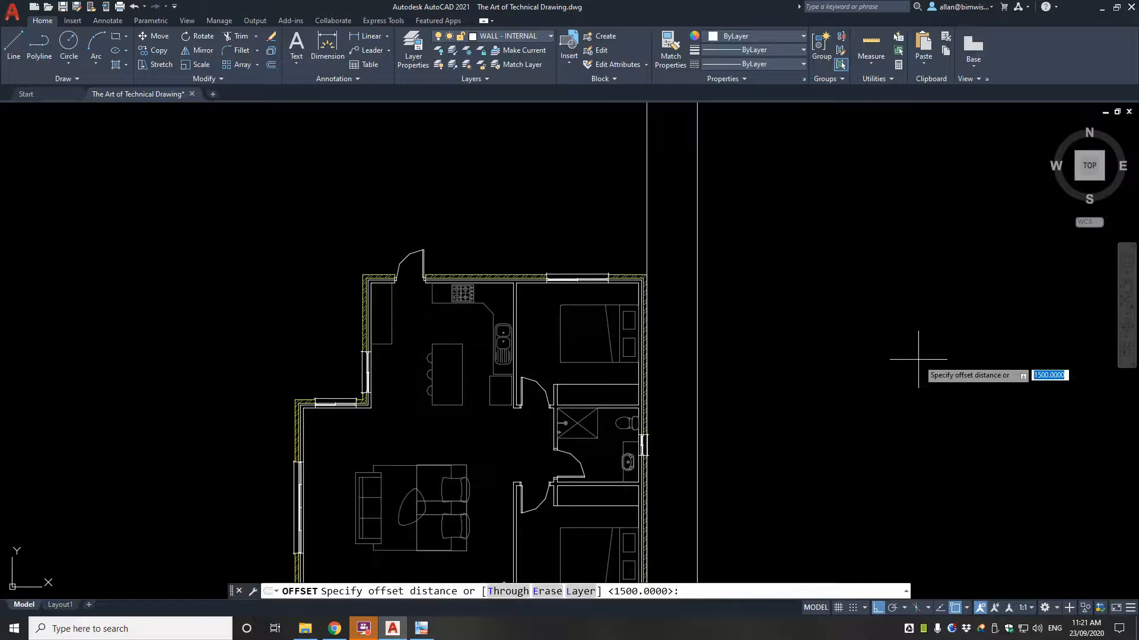
pyautogui.write('12')
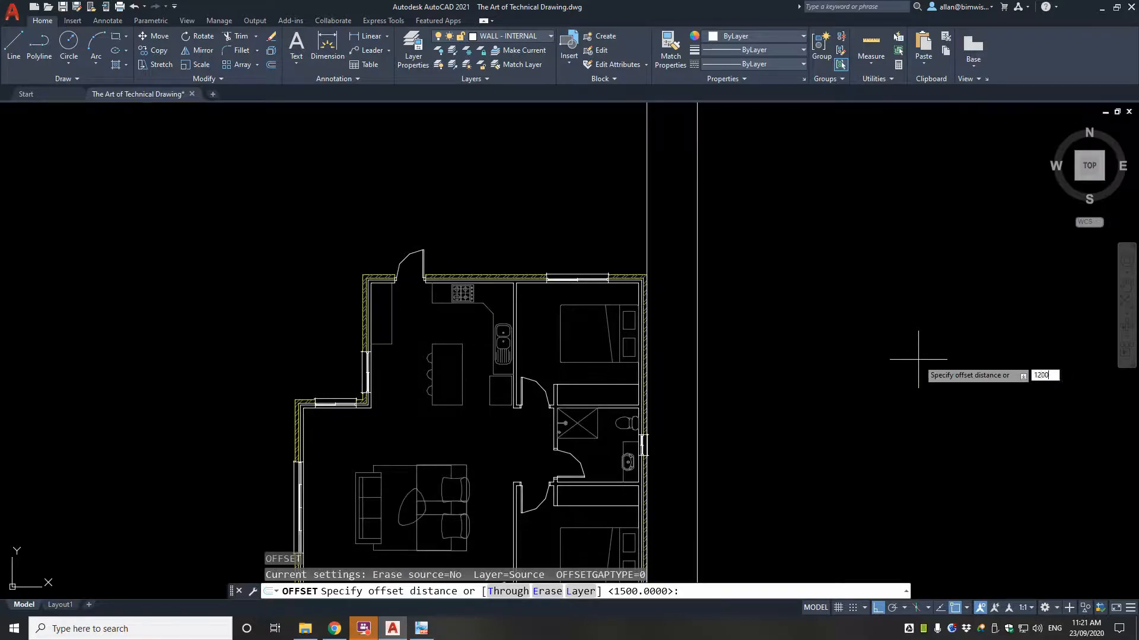
pyautogui.write('00')
pyautogui.press('Return')
pyautogui.click(699, 332)
pyautogui.click(757, 330)
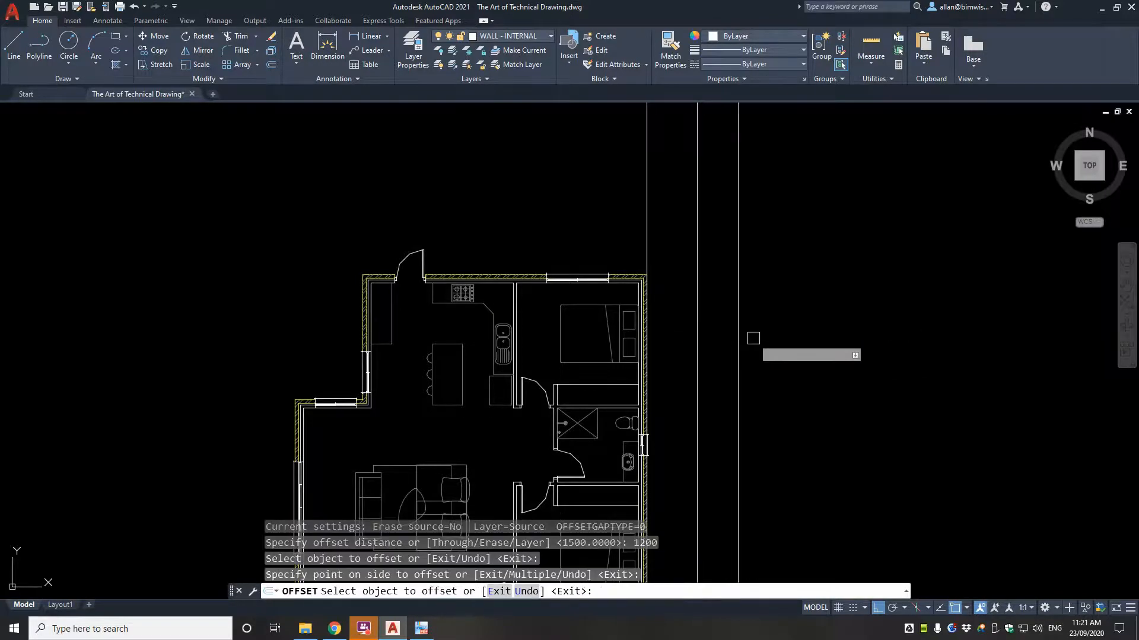
pyautogui.click(736, 344)
pyautogui.click(798, 340)
pyautogui.press('Return')
# - Erase the original vertical construction line that runs along the east exterior wall face
pyautogui.moveTo(669, 243); pyautogui.dragTo(660, 177, button='middle')
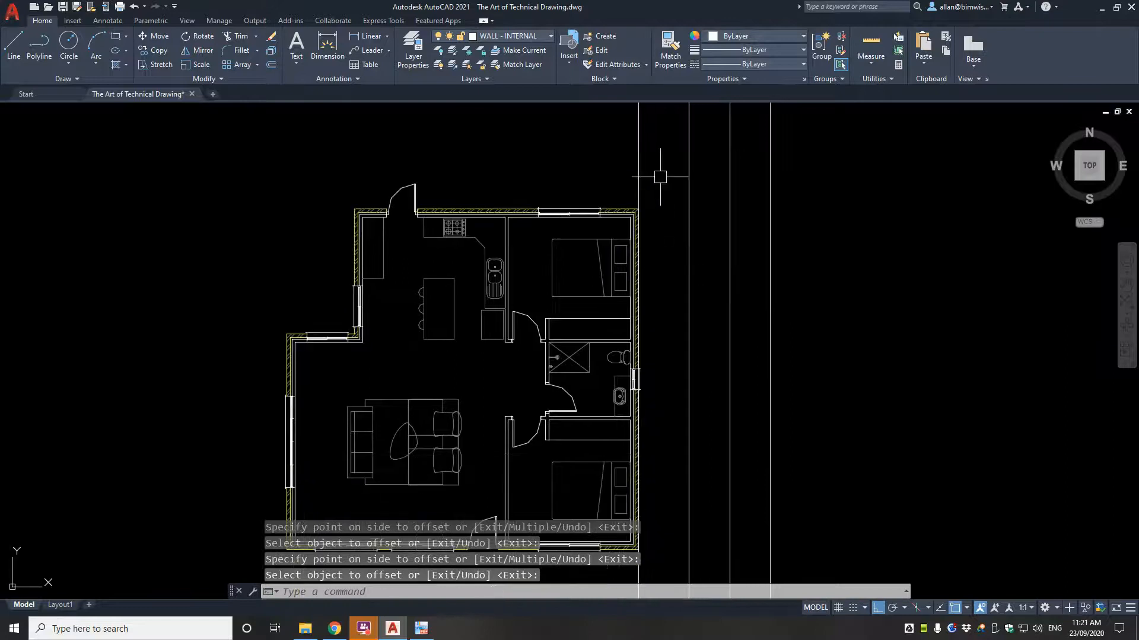
pyautogui.write('e')
pyautogui.press('Return')
pyautogui.click(638, 174)
pyautogui.press('Return')
# - Make DIM the current layer
pyautogui.scroll(-2, 677, 181)
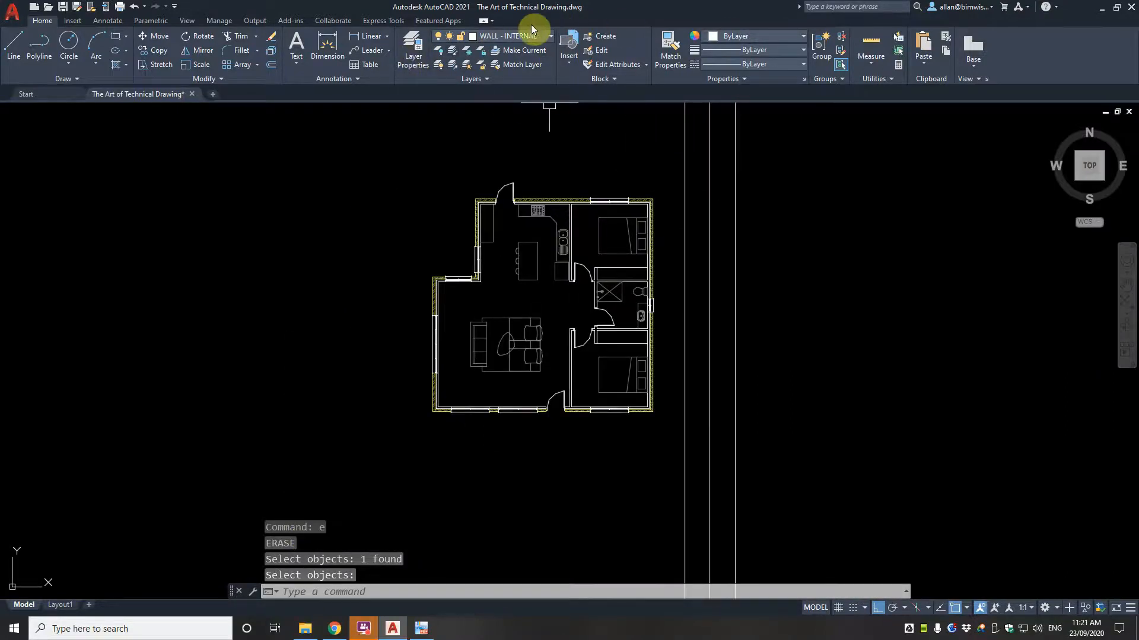
pyautogui.click(501, 34)
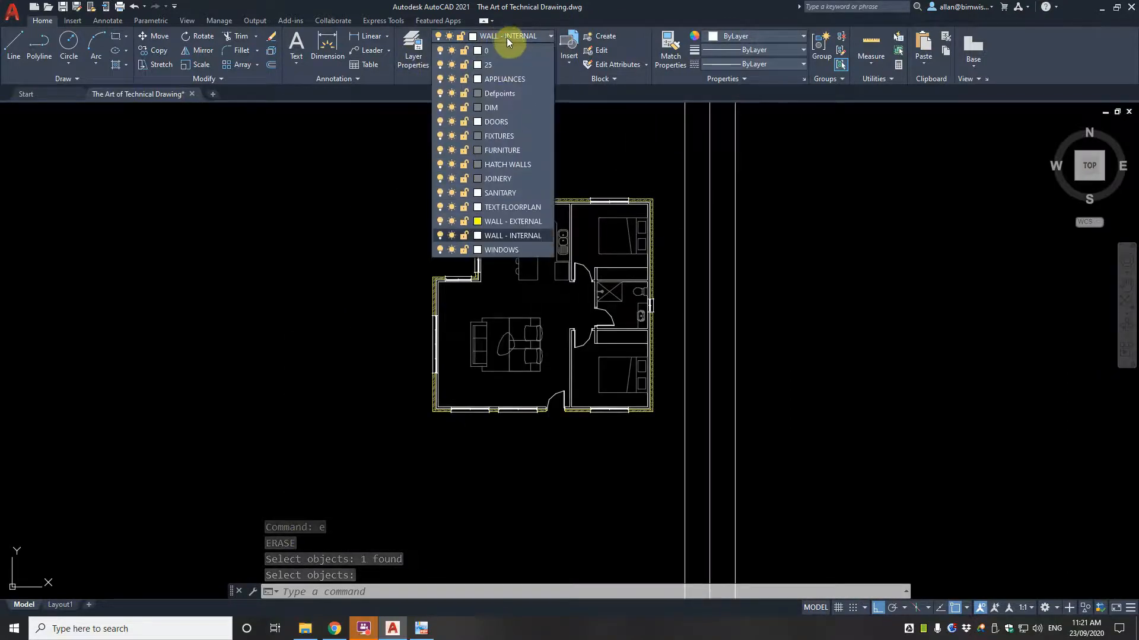
pyautogui.click(492, 108)
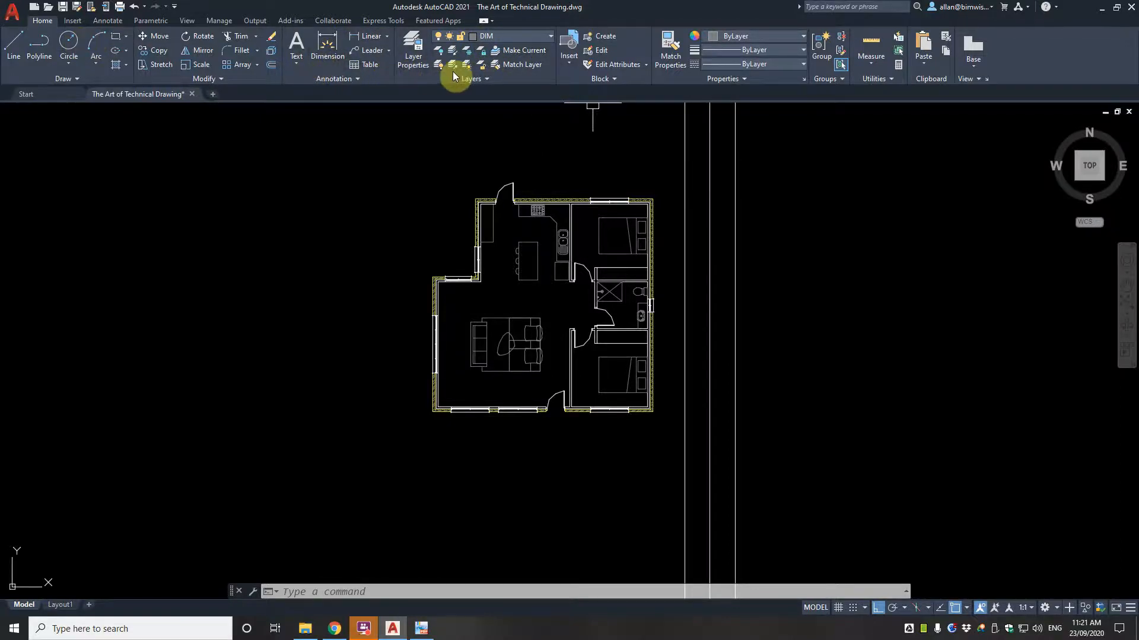
pyautogui.click(388, 37)
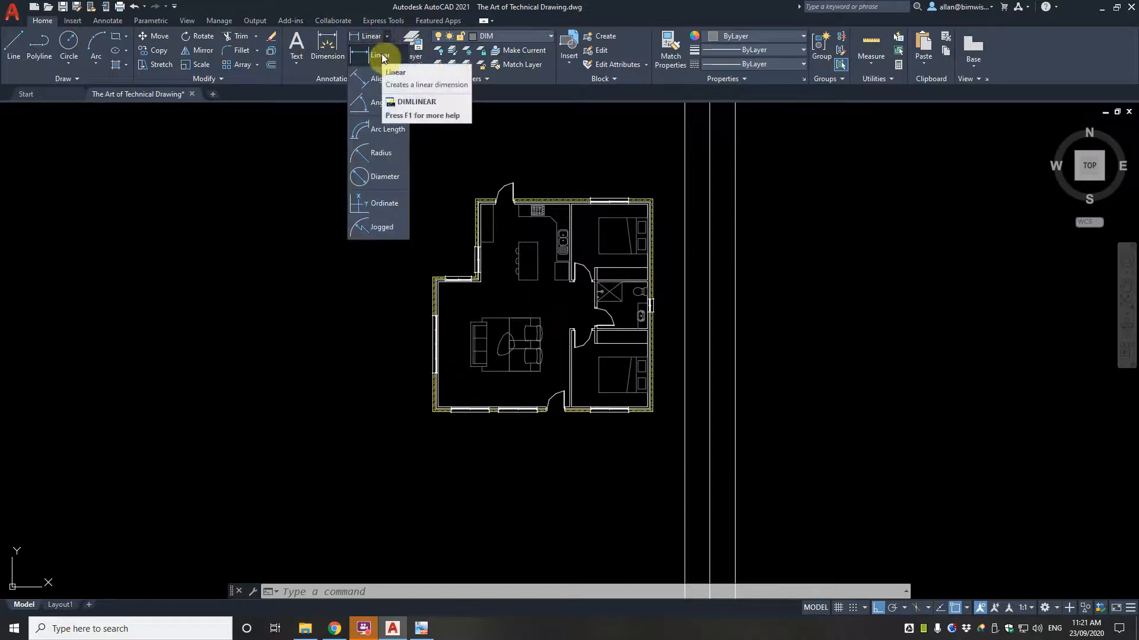
pyautogui.click(380, 54)
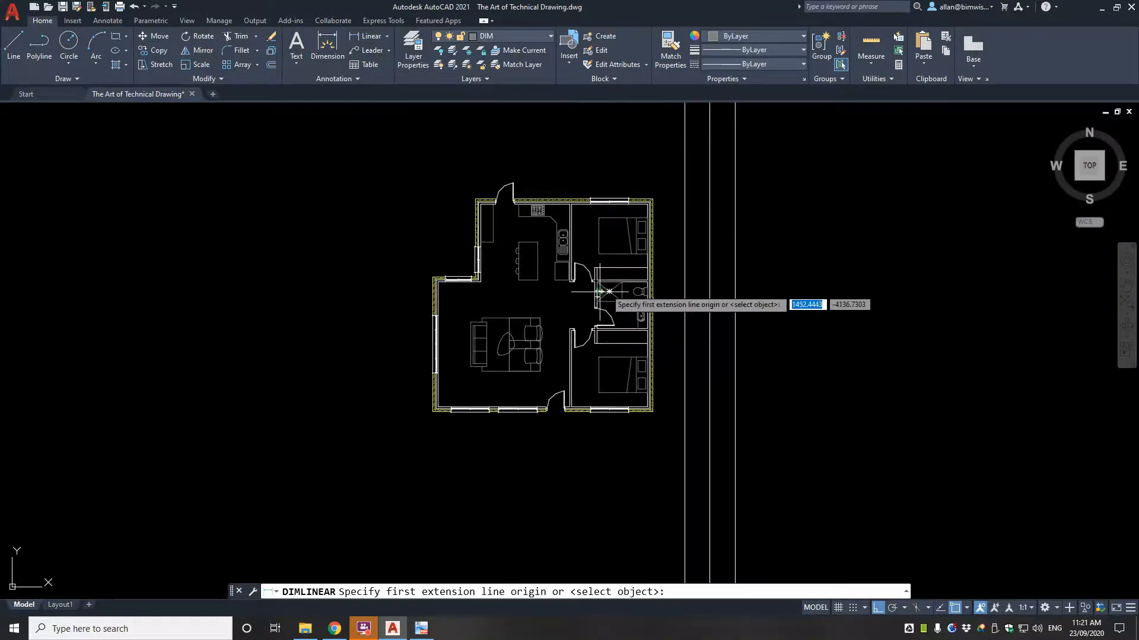
pyautogui.press('Escape')
pyautogui.write('dist')
pyautogui.press('Return')
pyautogui.press('Escape')
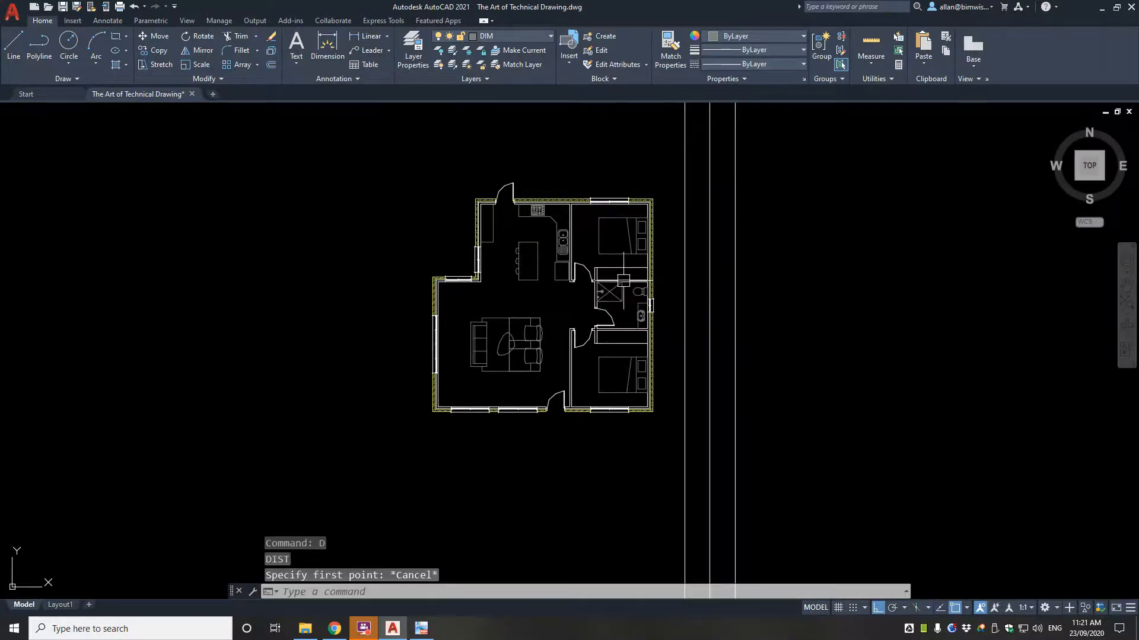
pyautogui.write('dl')
pyautogui.press('Return')
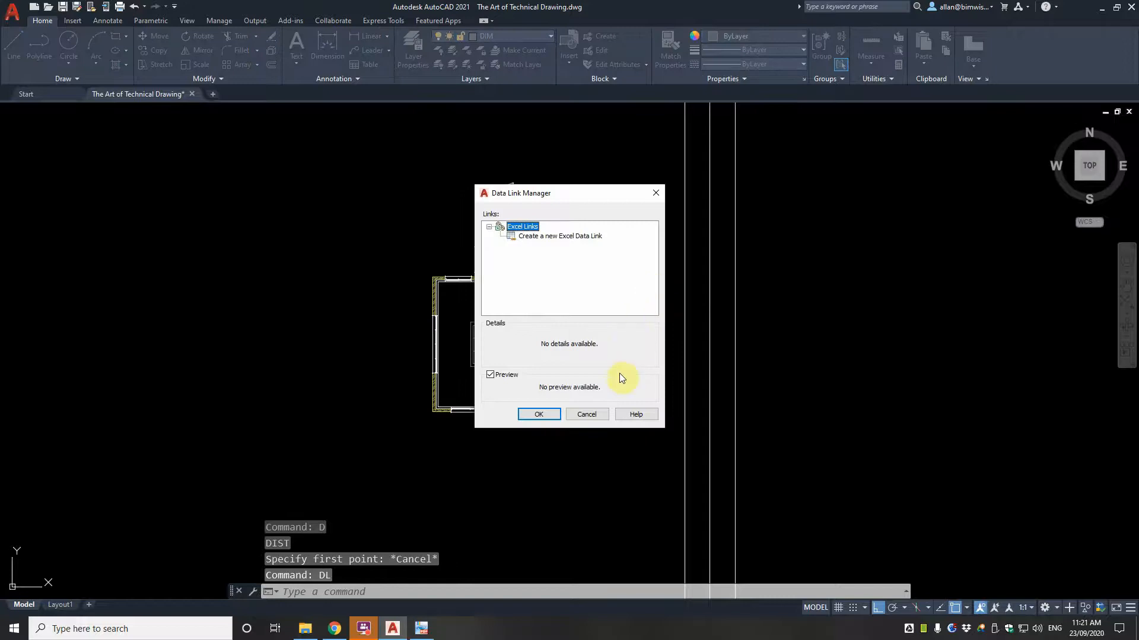
pyautogui.click(593, 413)
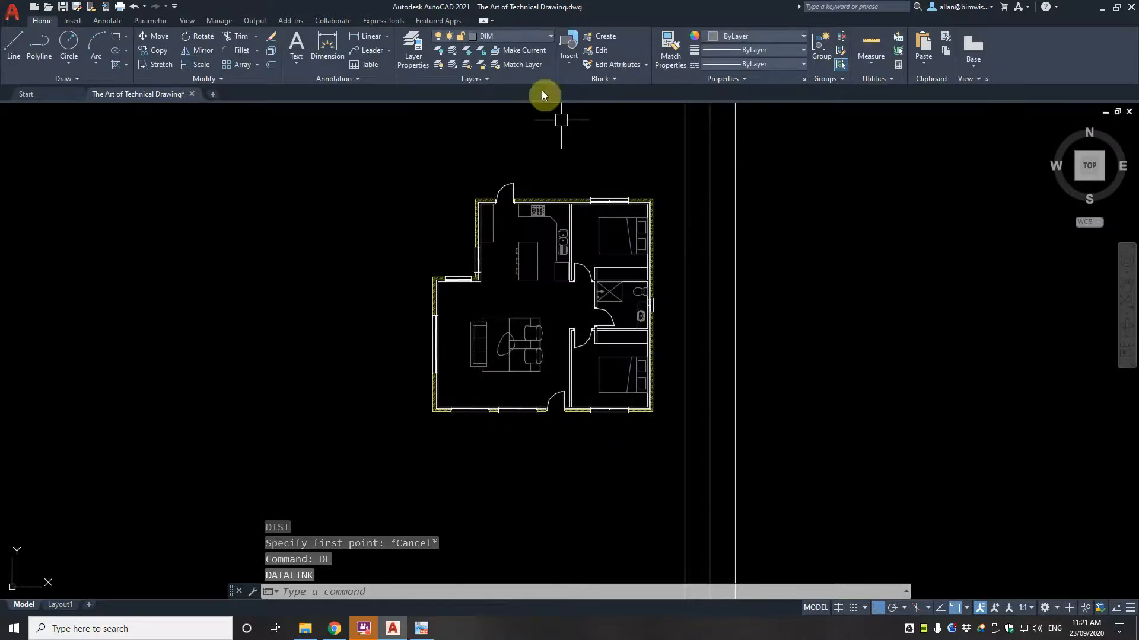
pyautogui.click(383, 21)
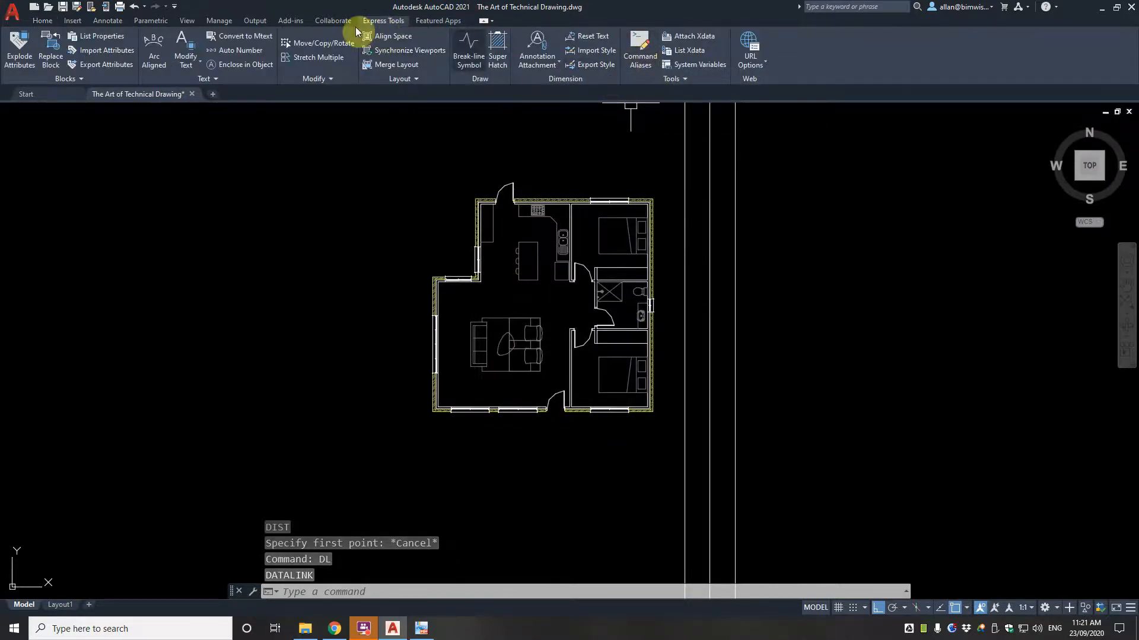
pyautogui.click(50, 21)
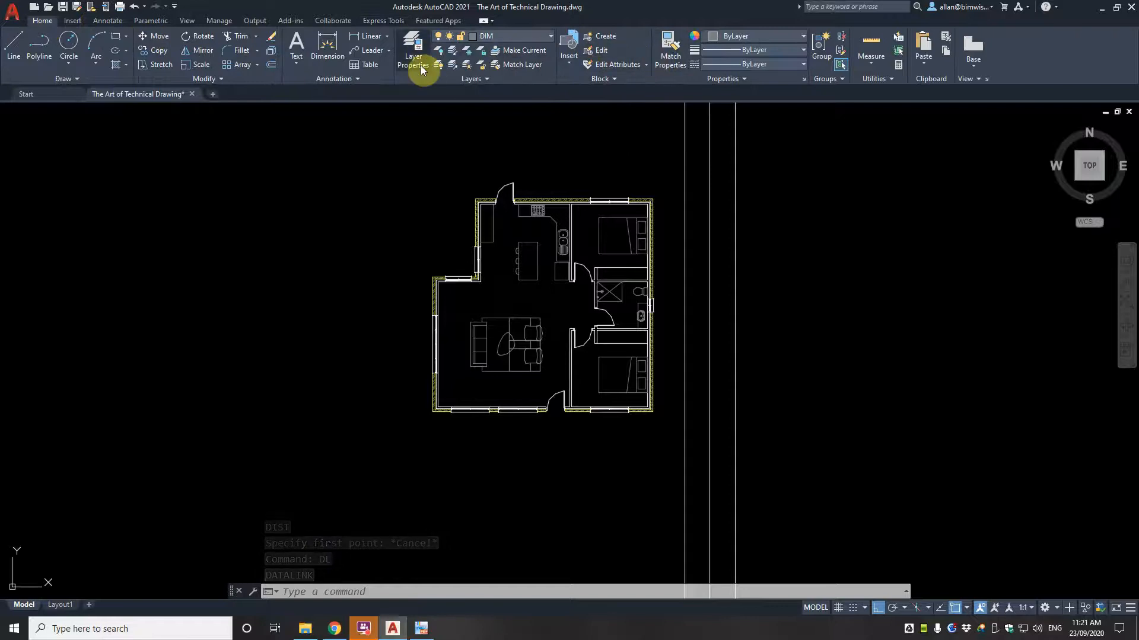
# - Dimension the north exterior wall's thickness from the northeast outer corner to the inner corner, placed on the nearest vertical construction line
pyautogui.click(364, 35)
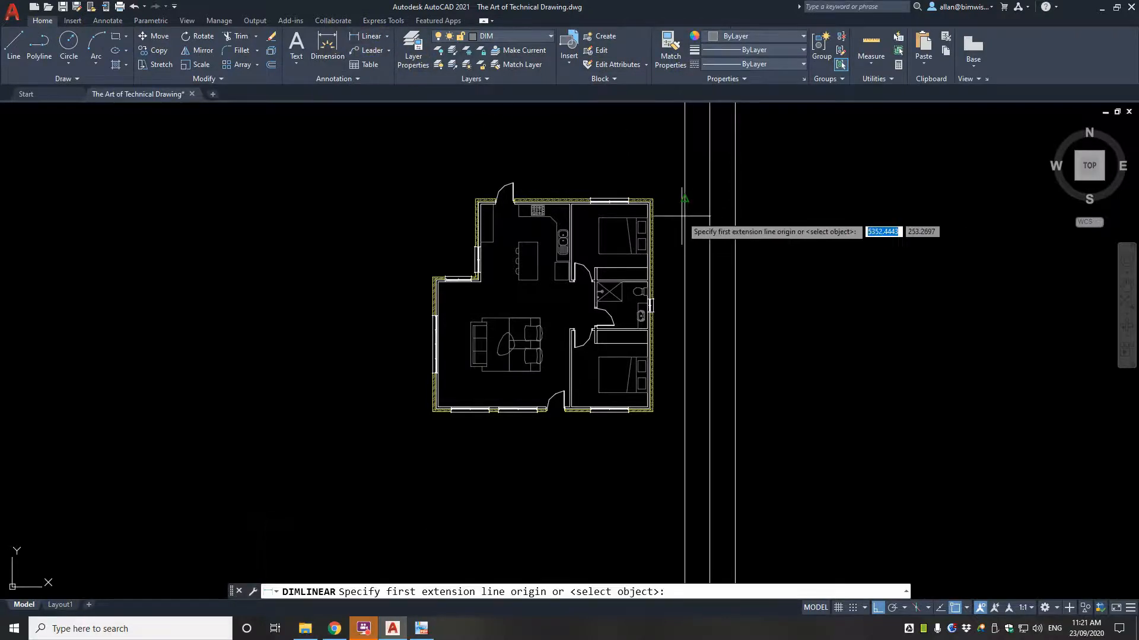
pyautogui.scroll(4, 678, 215)
pyautogui.scroll(-4, 661, 191)
pyautogui.scroll(4, 664, 178)
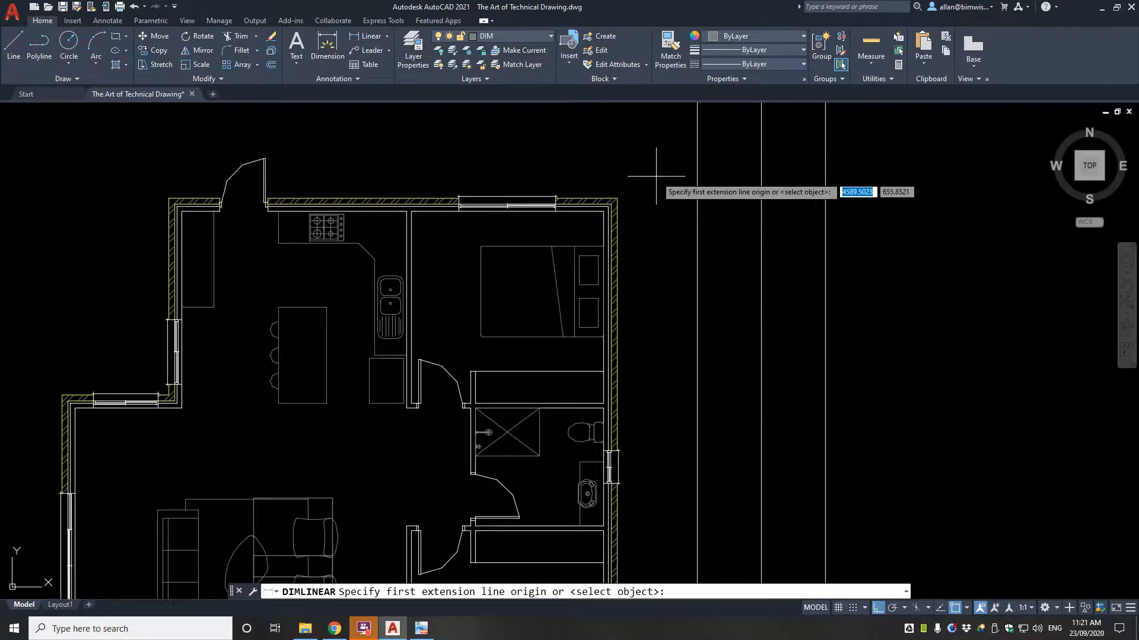
pyautogui.scroll(3, 658, 199)
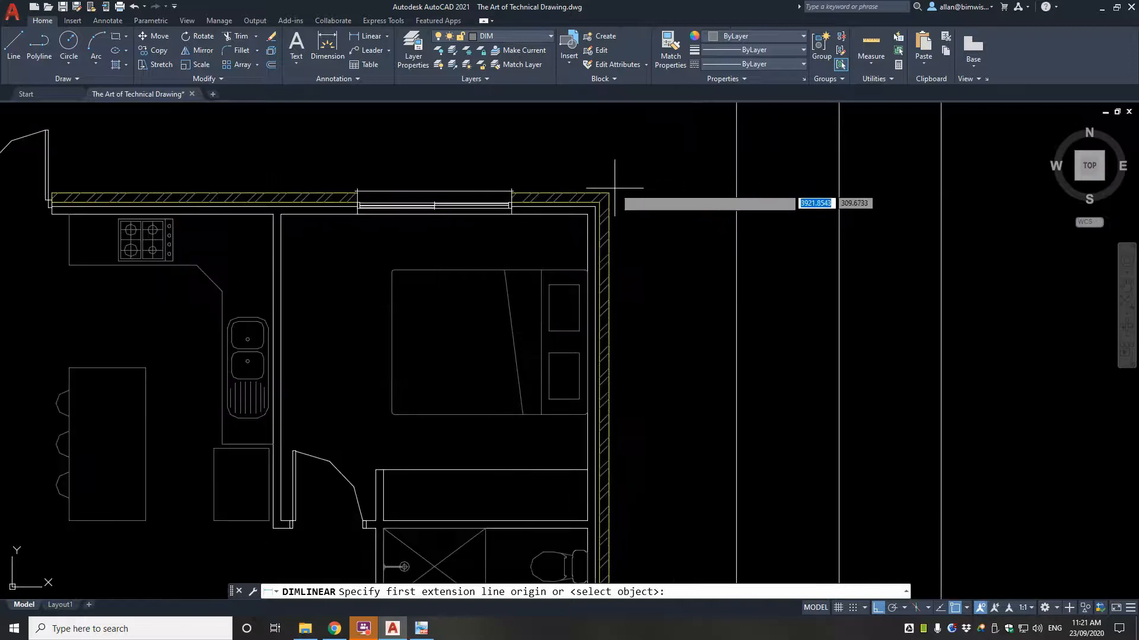
pyautogui.scroll(4, 593, 178)
pyautogui.click(373, 38)
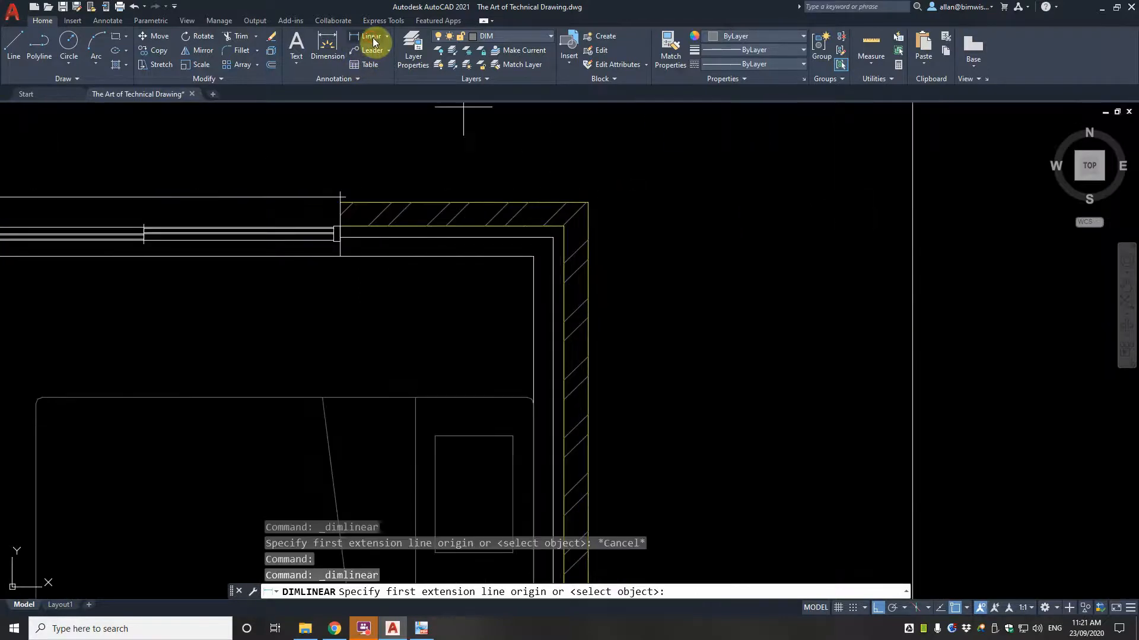
pyautogui.click(593, 203)
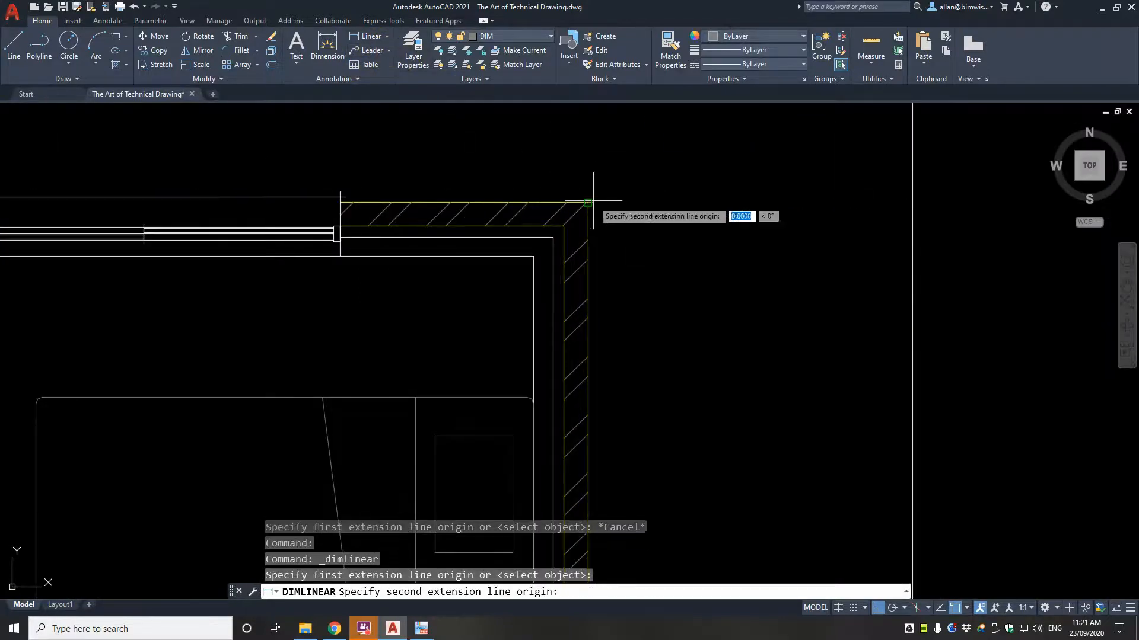
pyautogui.click(537, 256)
pyautogui.scroll(-5, 682, 237)
pyautogui.scroll(2, 734, 218)
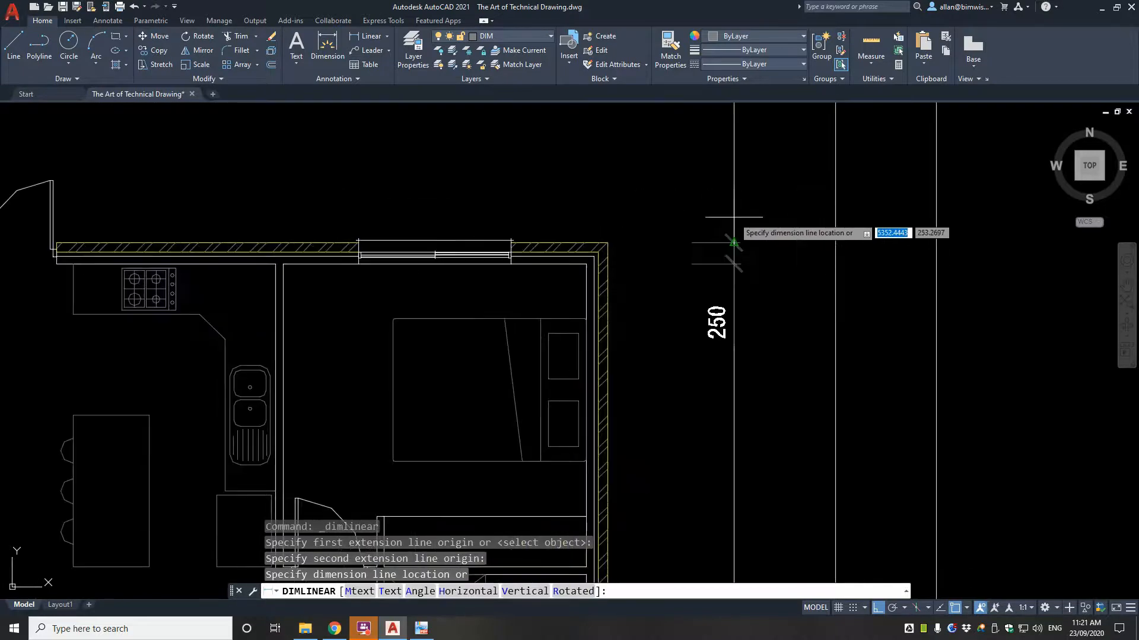
pyautogui.click(738, 225)
pyautogui.scroll(2, 730, 301)
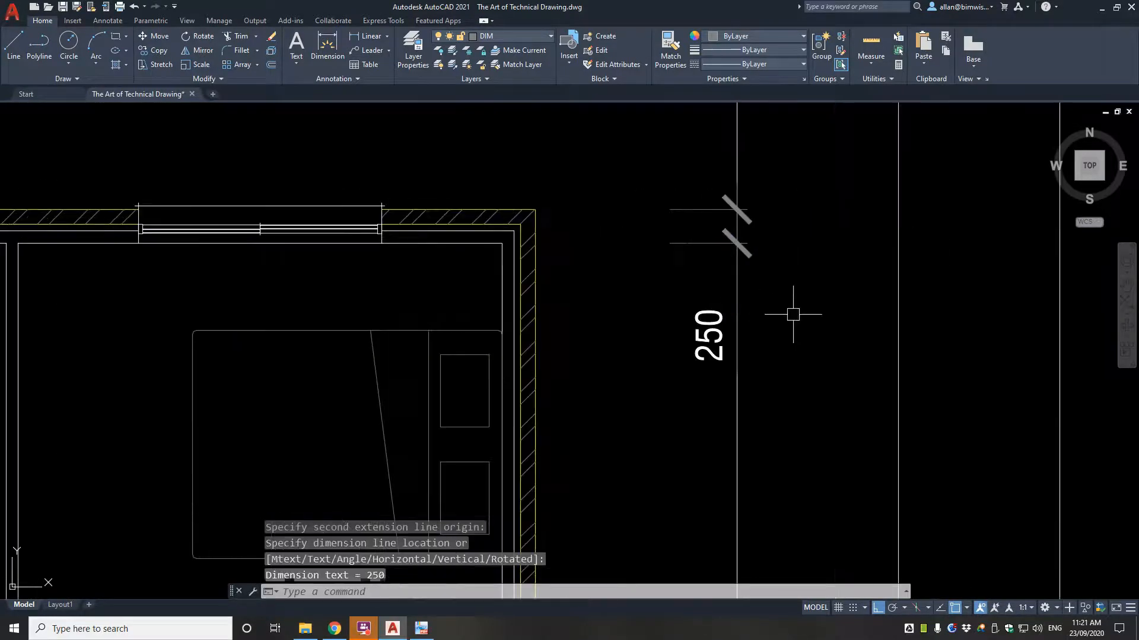
pyautogui.scroll(-2, 711, 346)
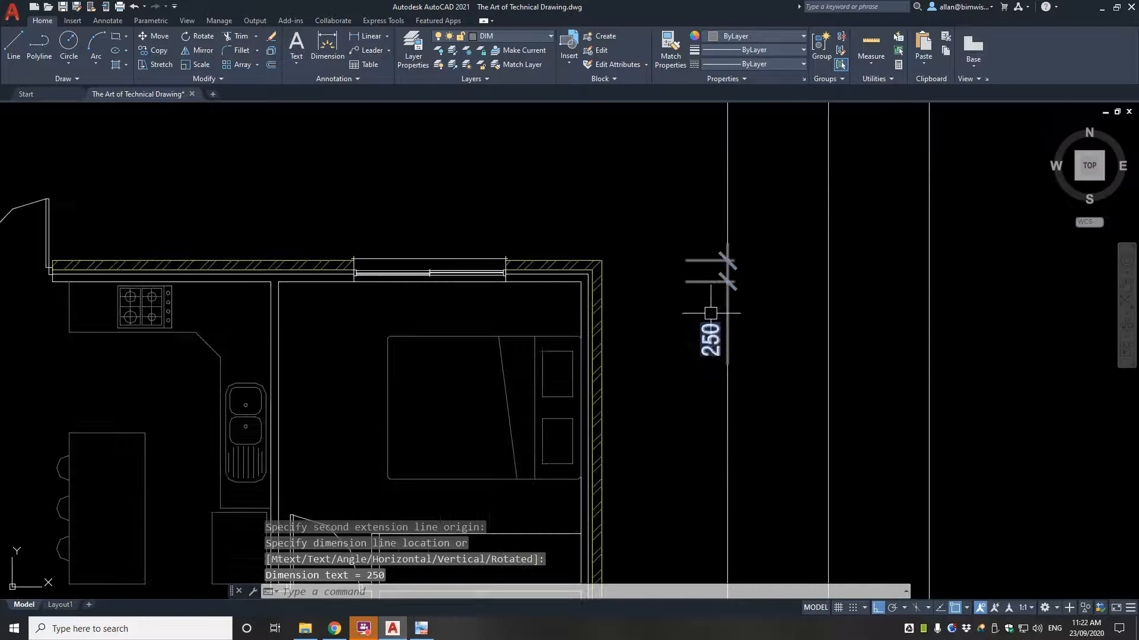
# - Erase the wall-thickness dimension just placed beside the northeast corner
pyautogui.write('e')
pyautogui.press('space')
pyautogui.click(686, 282)
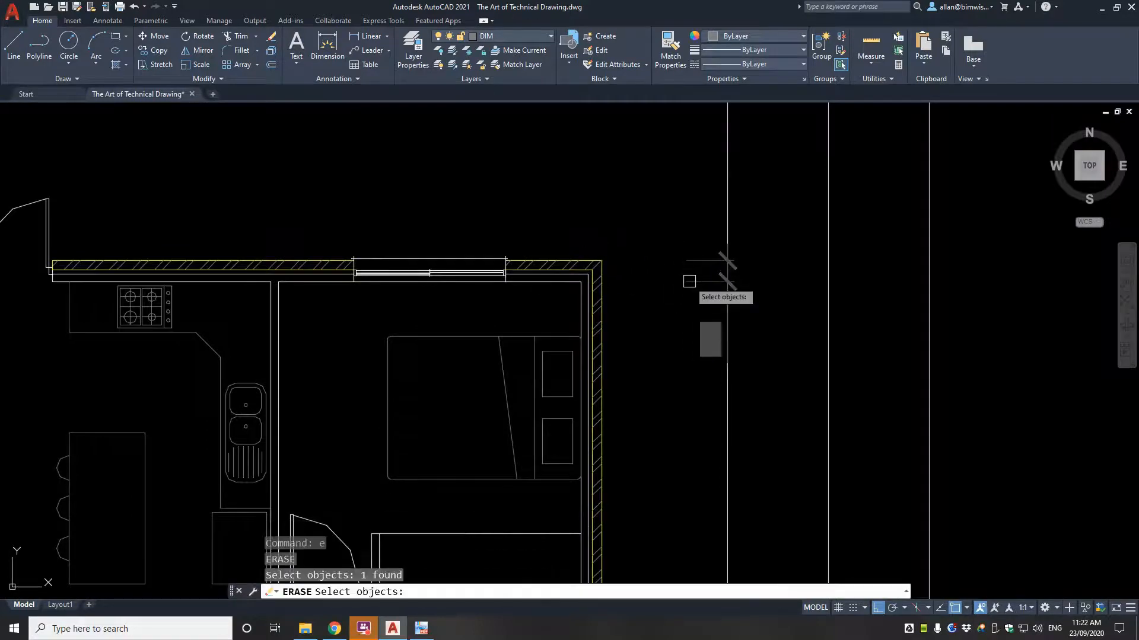
pyautogui.press('space')
# - Add a vertical linear dimension from the northeast inner wall corner to the outer corner, aligned on the nearest construction line
pyautogui.click(374, 38)
pyautogui.click(587, 275)
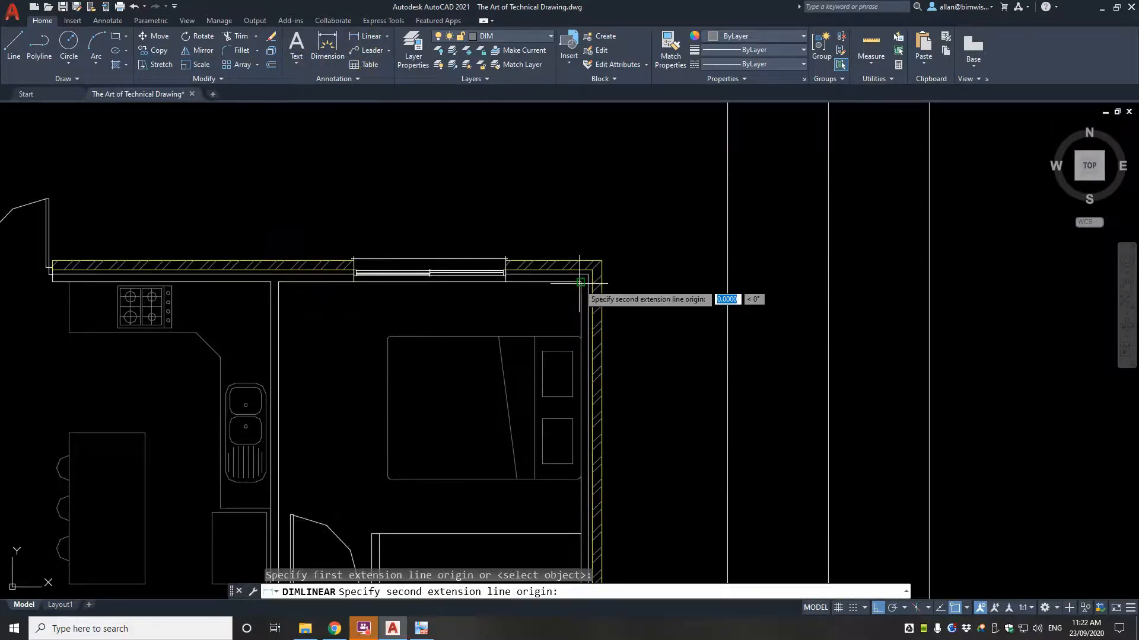
pyautogui.click(601, 261)
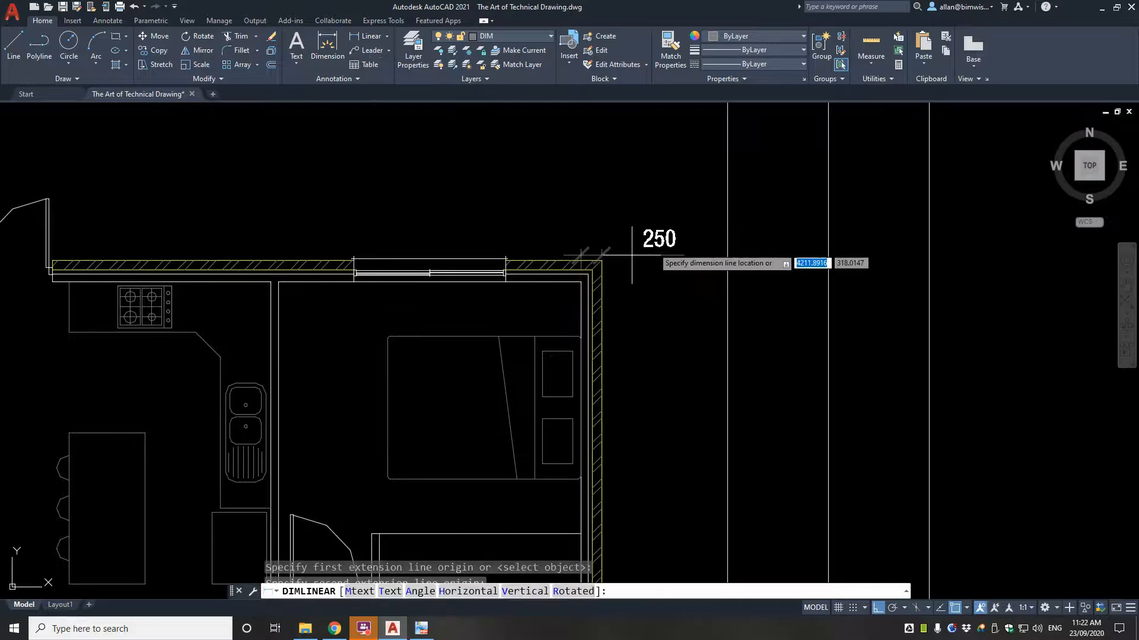
pyautogui.click(729, 257)
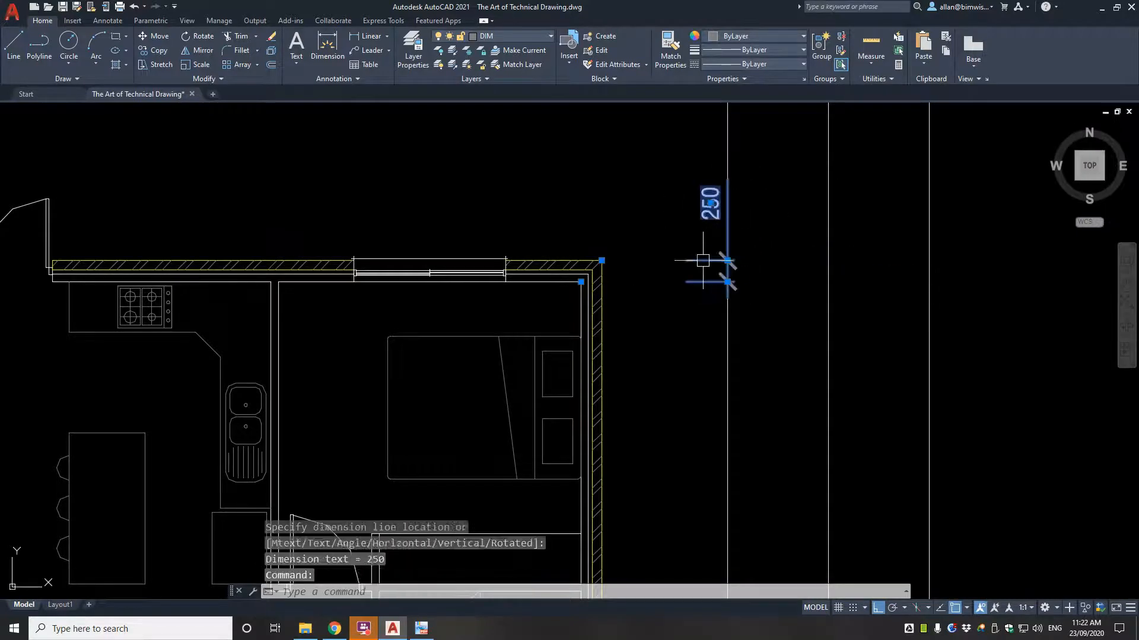
pyautogui.press('Escape')
pyautogui.press('Escape')
# - Erase the vertical construction line nearest the house that runs through the new wall dimension
pyautogui.moveTo(709, 232); pyautogui.dragTo(695, 185, button='middle')
pyautogui.scroll(-4, 731, 252)
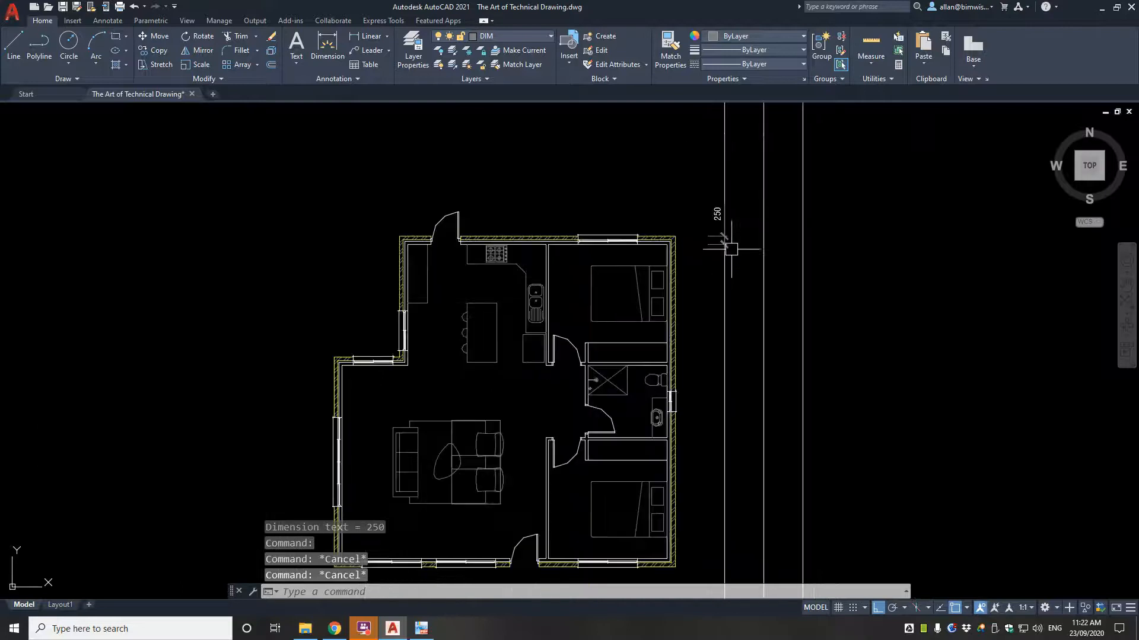
pyautogui.moveTo(722, 274); pyautogui.dragTo(689, 223, button='middle')
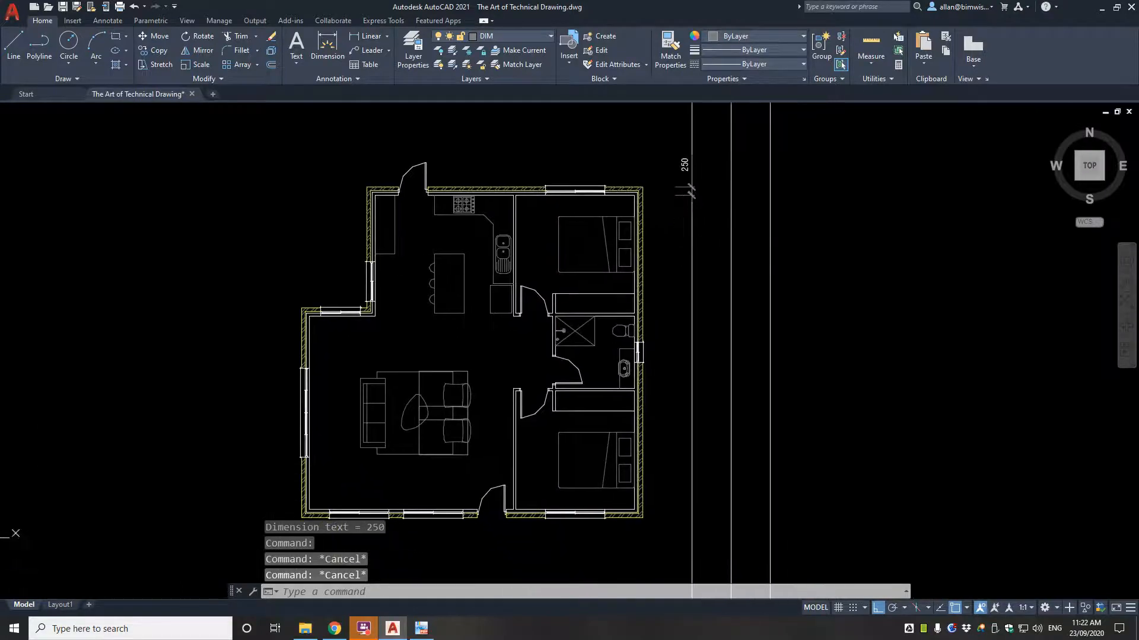
pyautogui.write('e')
pyautogui.press('Return')
pyautogui.click(692, 246)
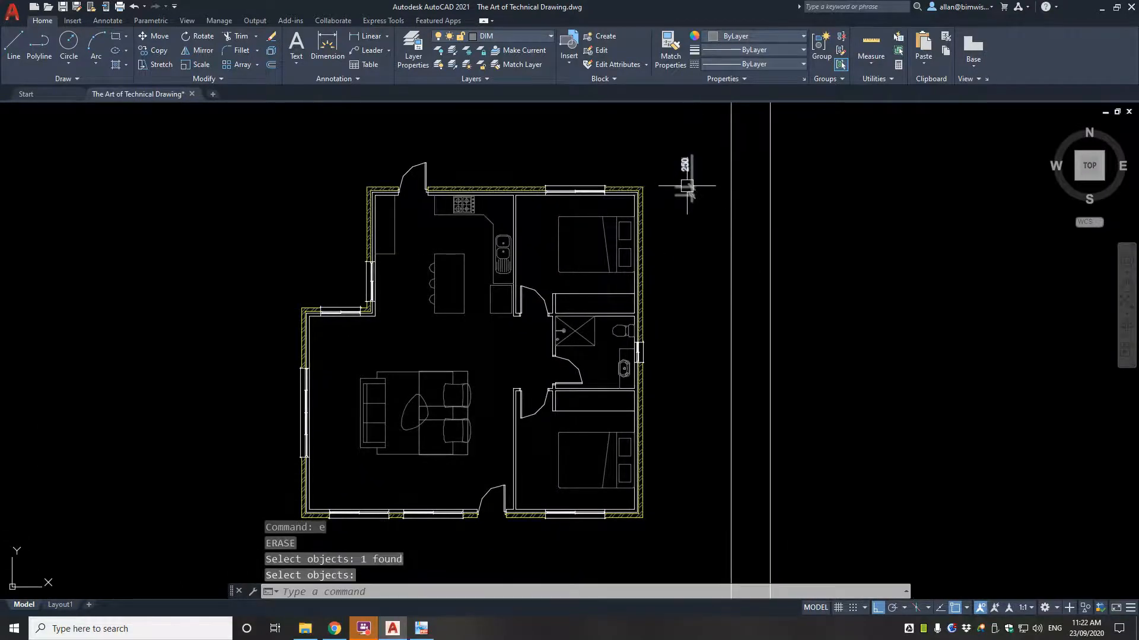
pyautogui.scroll(4, 687, 185)
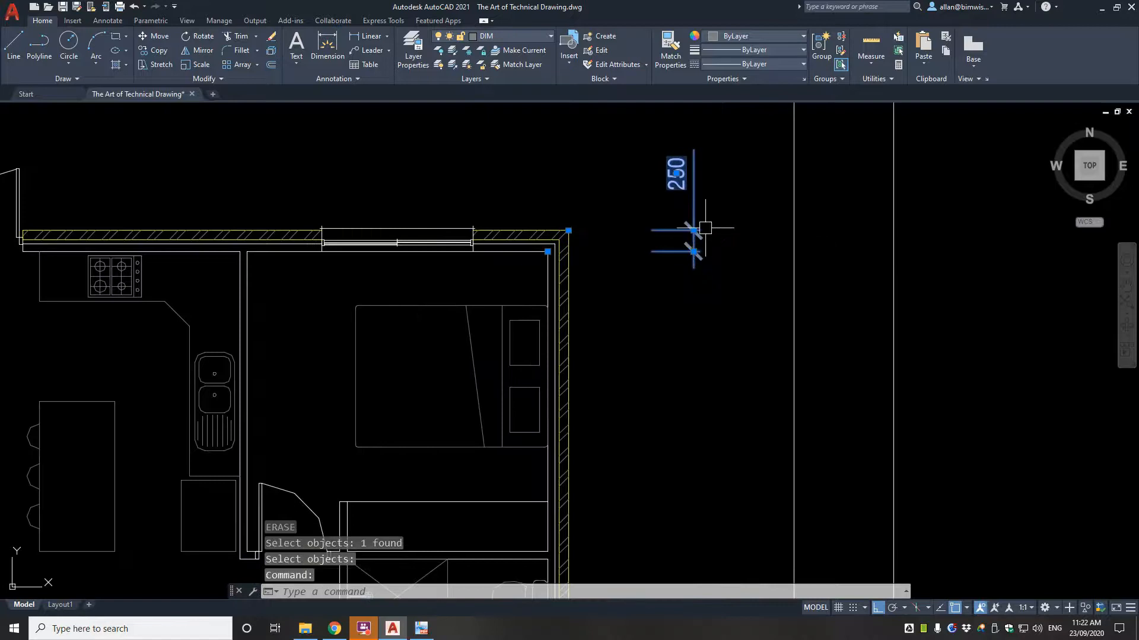
pyautogui.press('Escape')
pyautogui.press('Escape')
# - Continue the dimension string southward with DIMCONTINUE across the north bedroom and the partition wall between it and the bathroom
pyautogui.moveTo(691, 258); pyautogui.dragTo(701, 211, button='middle')
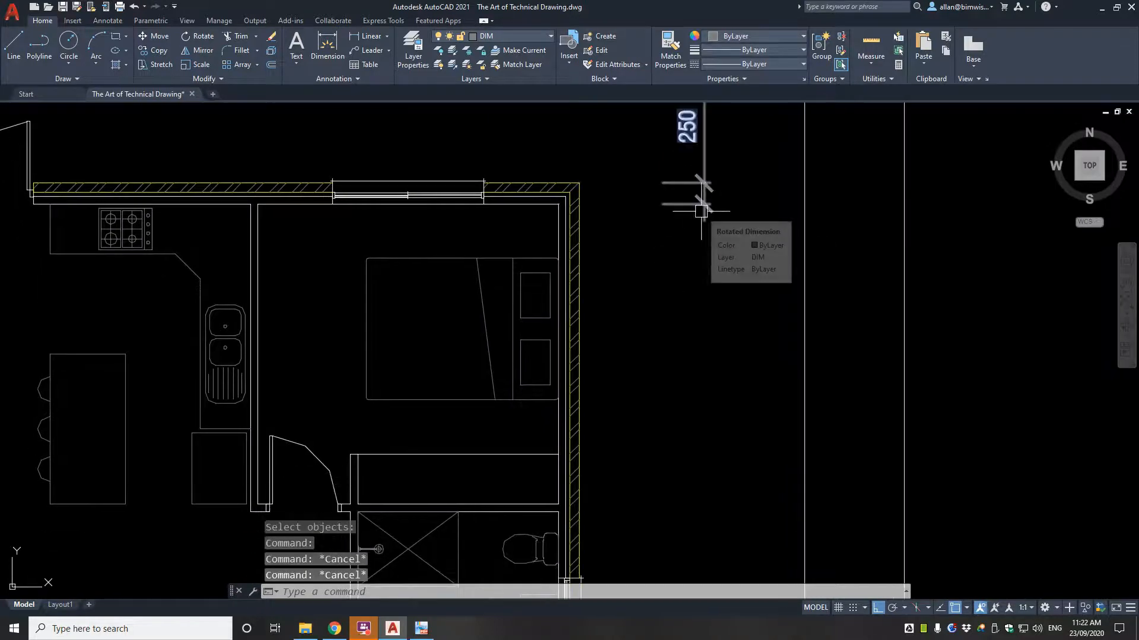
pyautogui.scroll(-4, 700, 211)
pyautogui.scroll(4, 685, 212)
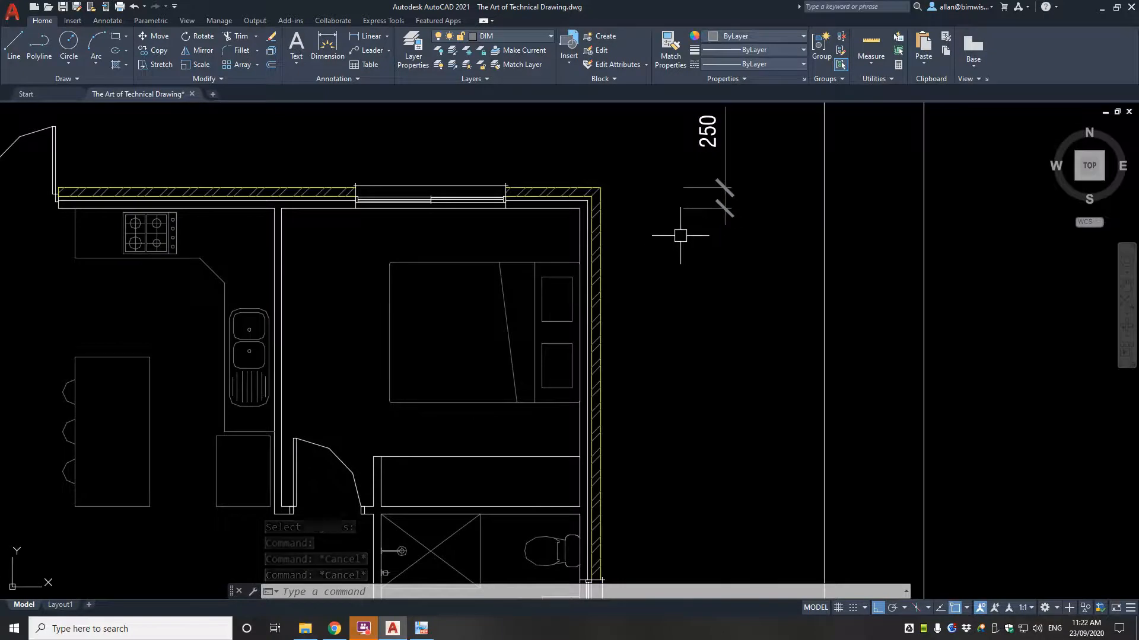
pyautogui.scroll(-2, 688, 204)
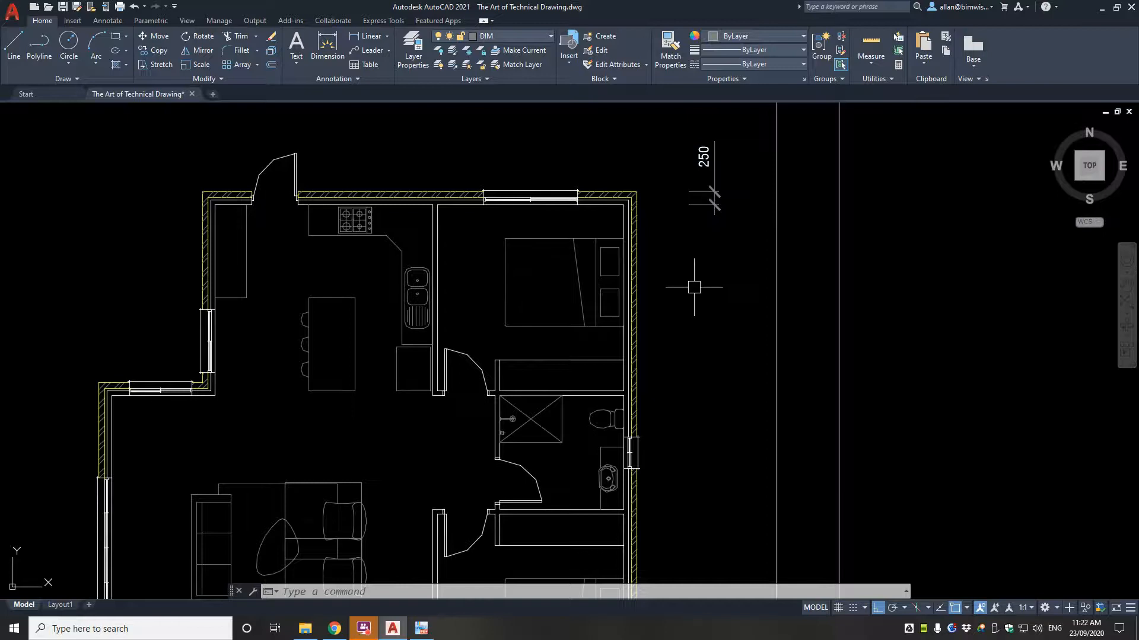
pyautogui.write('o')
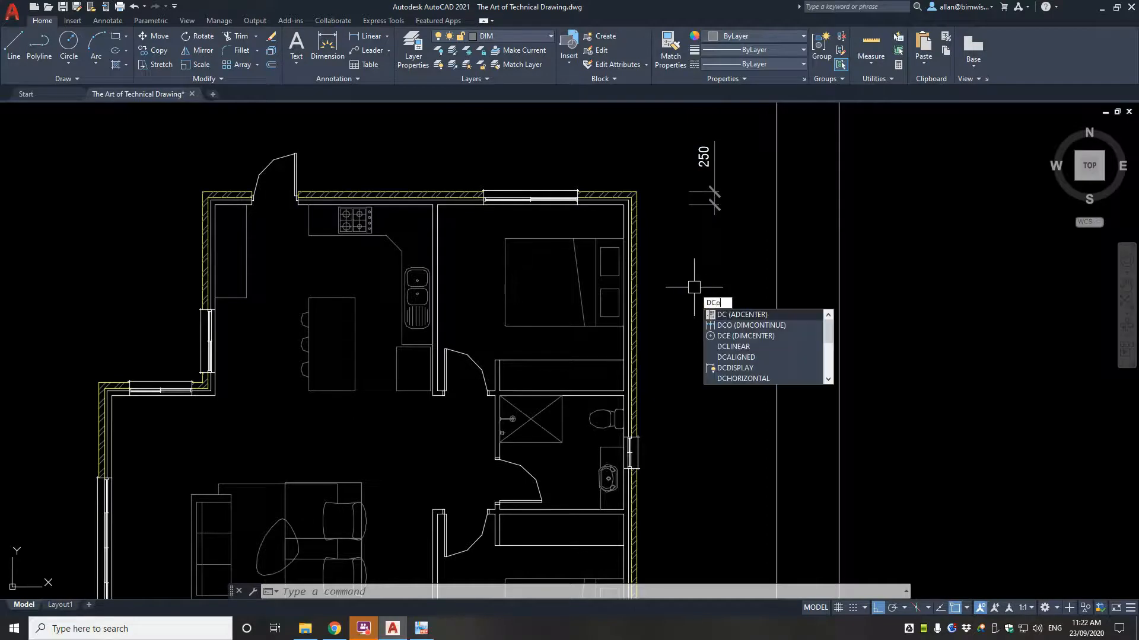
pyautogui.press('Return')
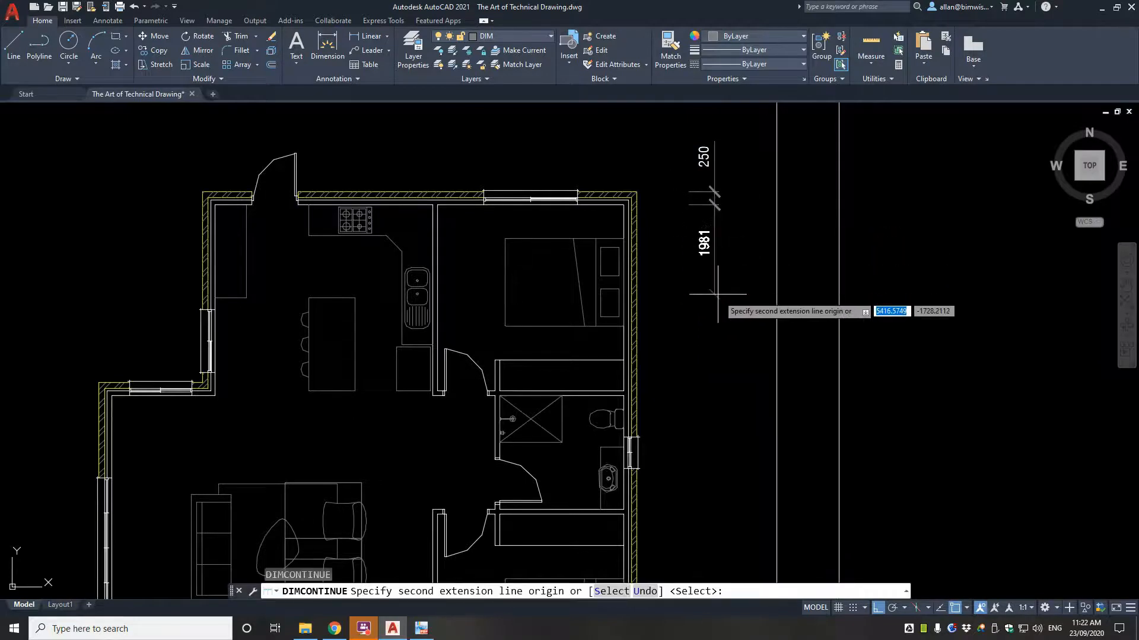
pyautogui.scroll(4, 700, 234)
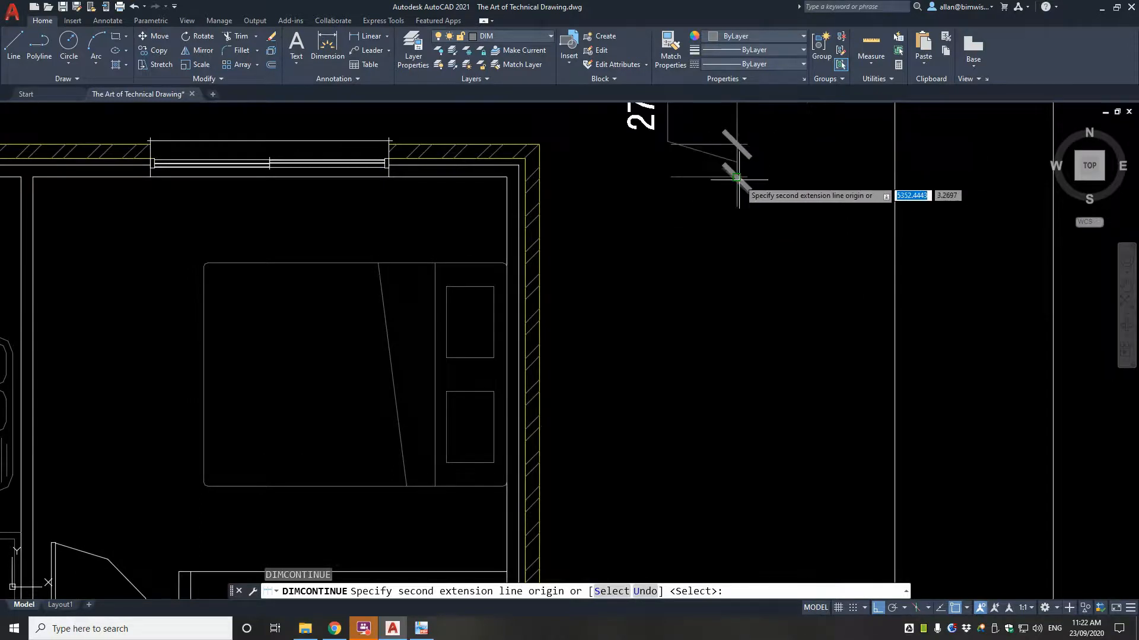
pyautogui.scroll(-6, 733, 178)
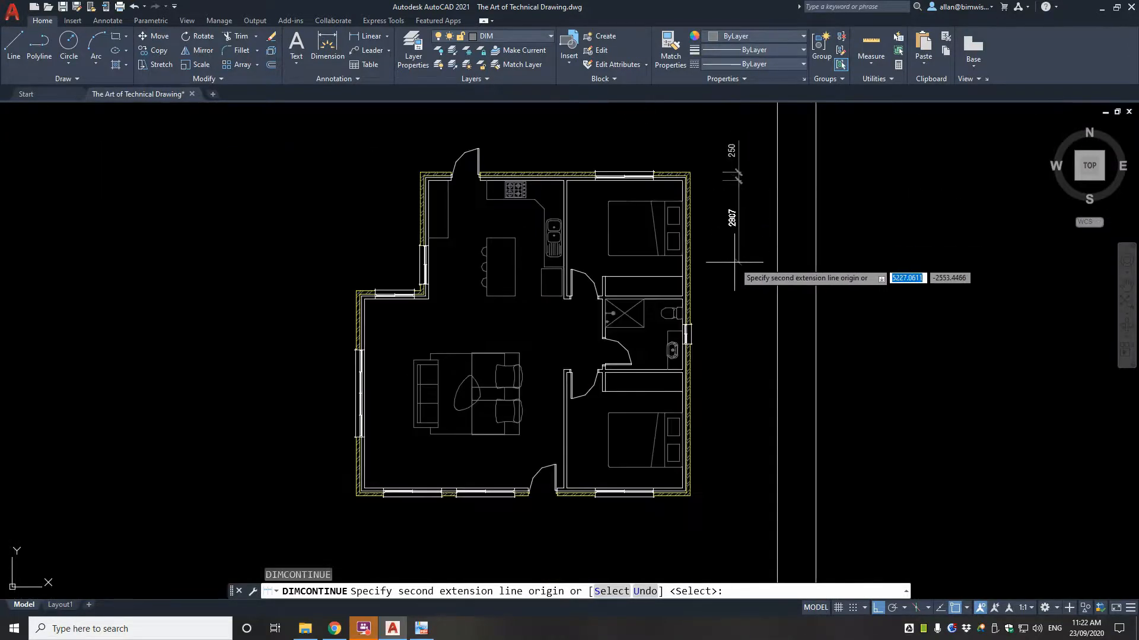
pyautogui.scroll(2, 703, 255)
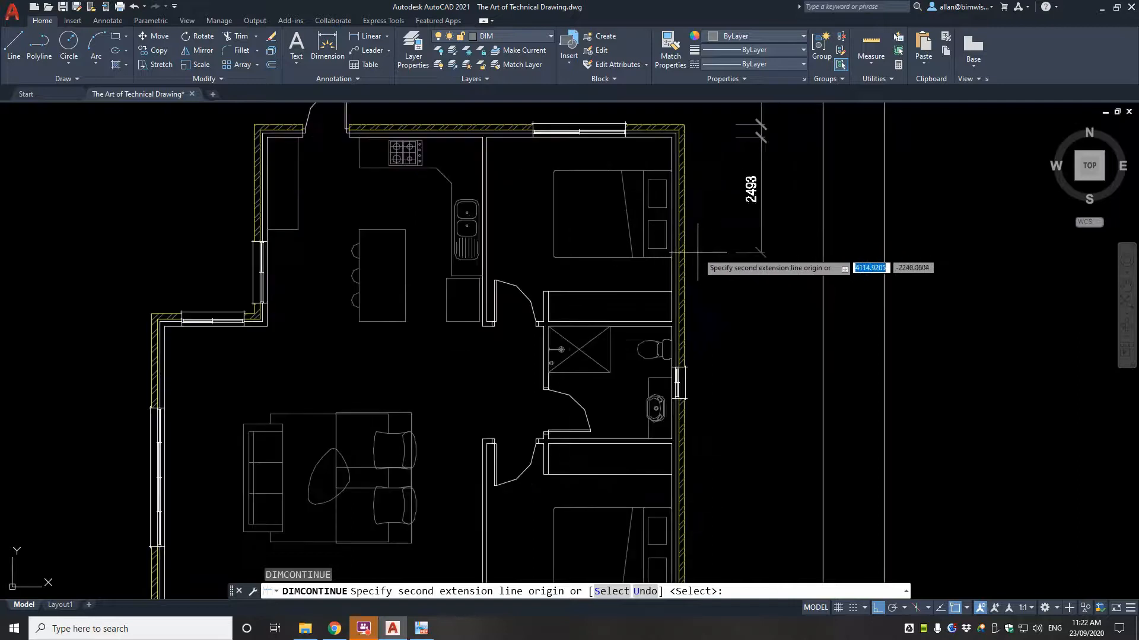
pyautogui.click(682, 323)
pyautogui.scroll(4, 682, 323)
pyautogui.click(682, 327)
pyautogui.scroll(-4, 682, 327)
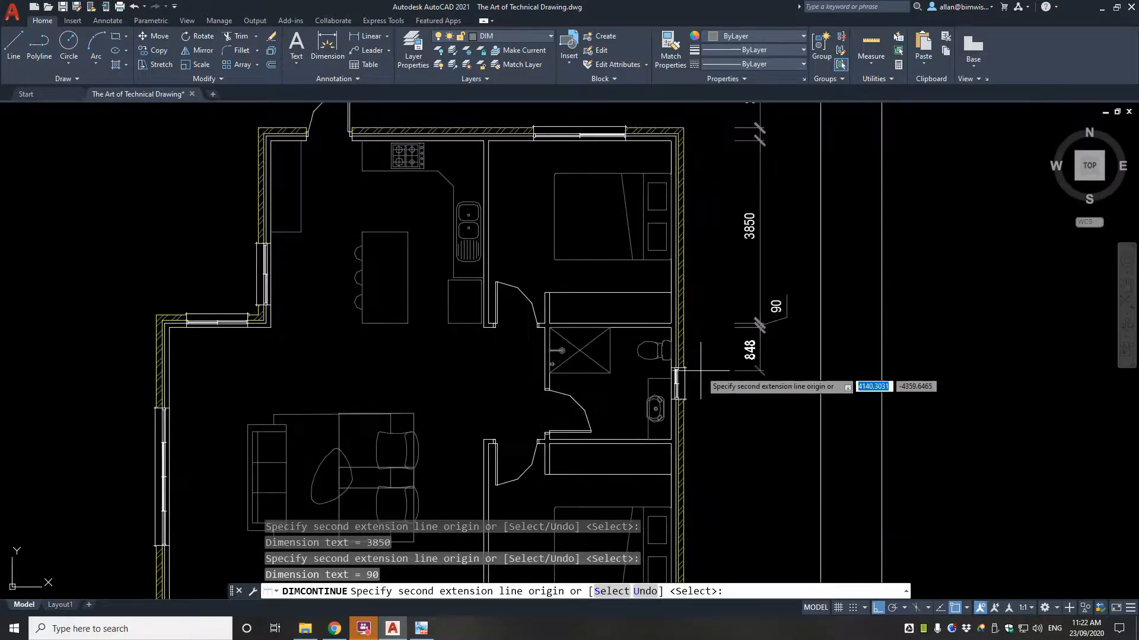
# - Extend the continued string across the bathroom, its south partition, the south bedroom and the exterior wall to the southeast outer corner
pyautogui.click(671, 439)
pyautogui.click(670, 443)
pyautogui.moveTo(672, 445); pyautogui.dragTo(702, 242, button='middle')
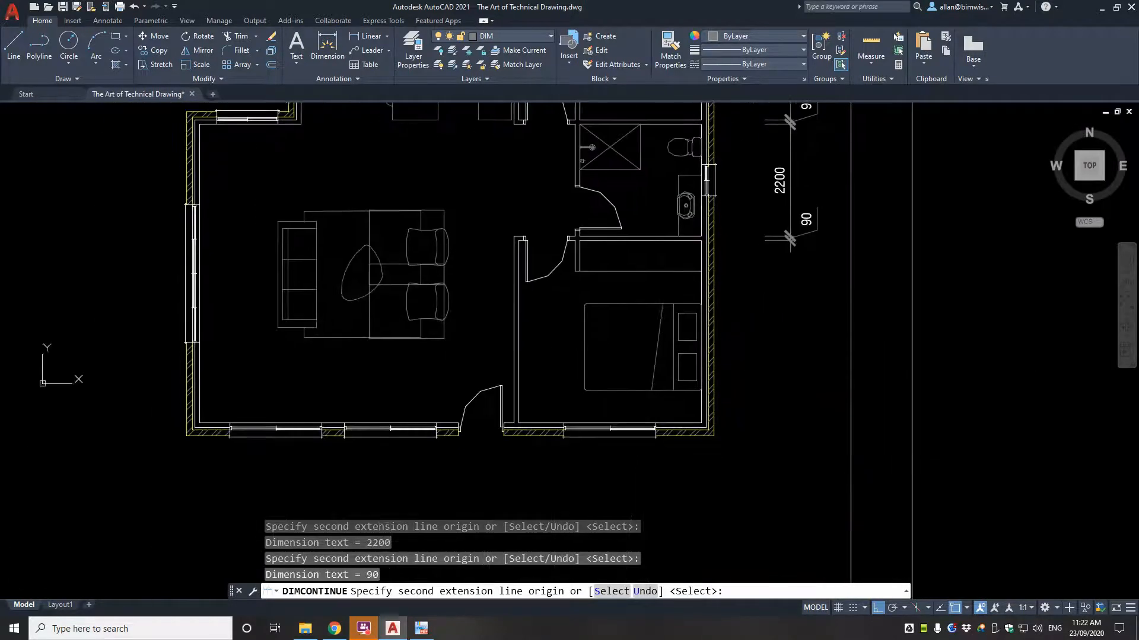
pyautogui.scroll(4, 699, 408)
pyautogui.click(714, 448)
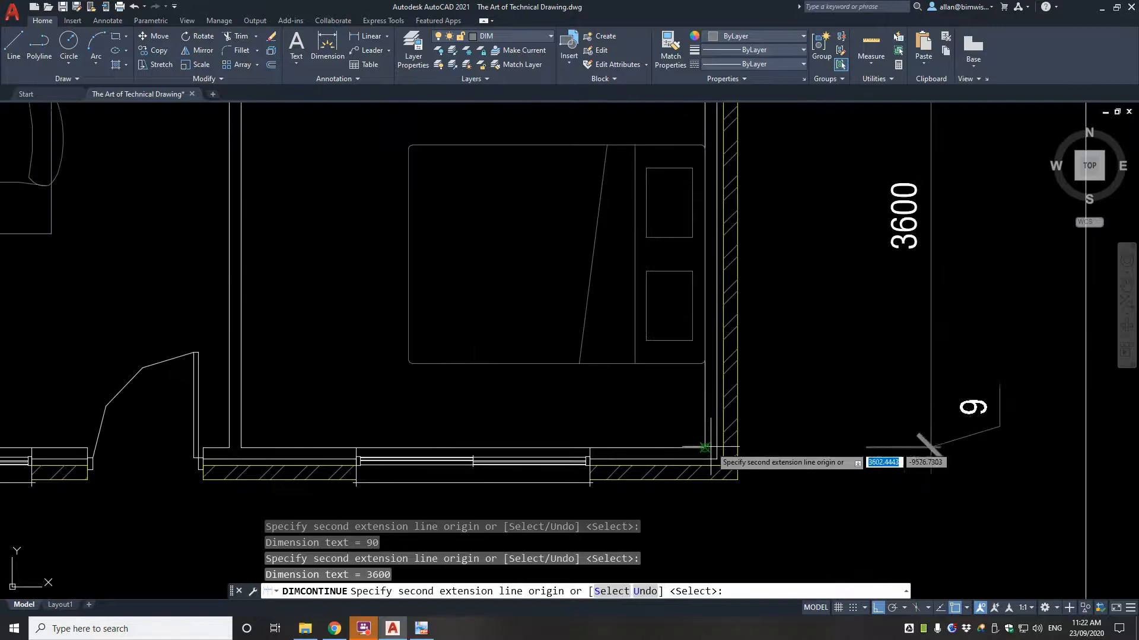
pyautogui.click(737, 479)
pyautogui.press('Return')
pyautogui.scroll(-5, 848, 469)
pyautogui.scroll(5, 825, 313)
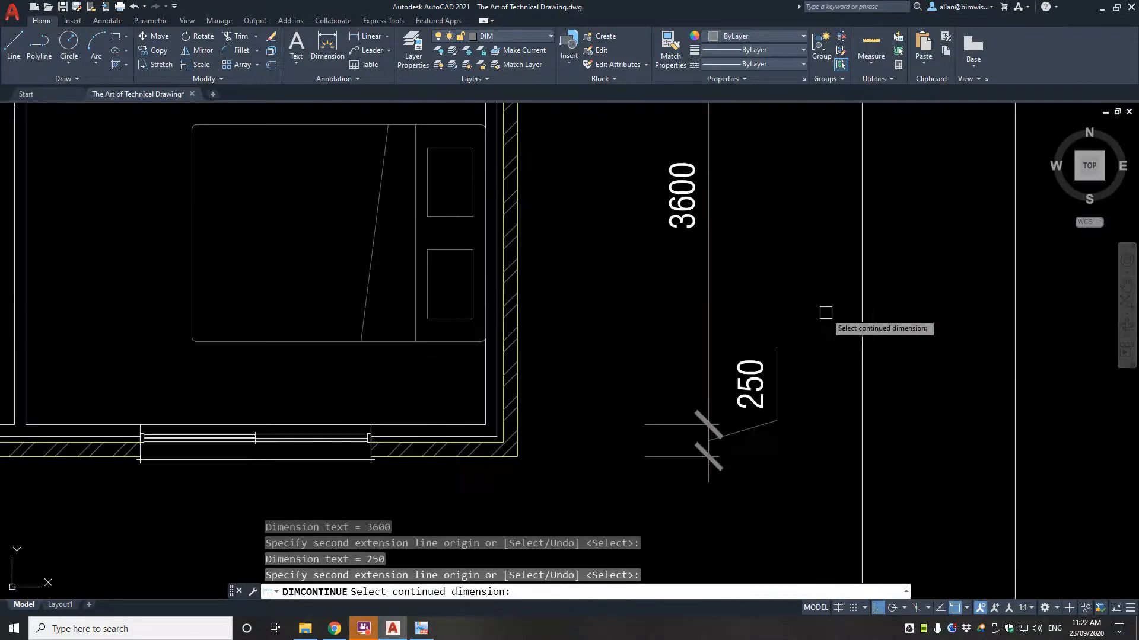
# - End the continued dimension and move the 90 text for the partition north of the bathroom beside its dimension line
pyautogui.scroll(-8, 826, 313)
pyautogui.press('Escape')
pyautogui.scroll(5, 820, 231)
pyautogui.scroll(5, 796, 168)
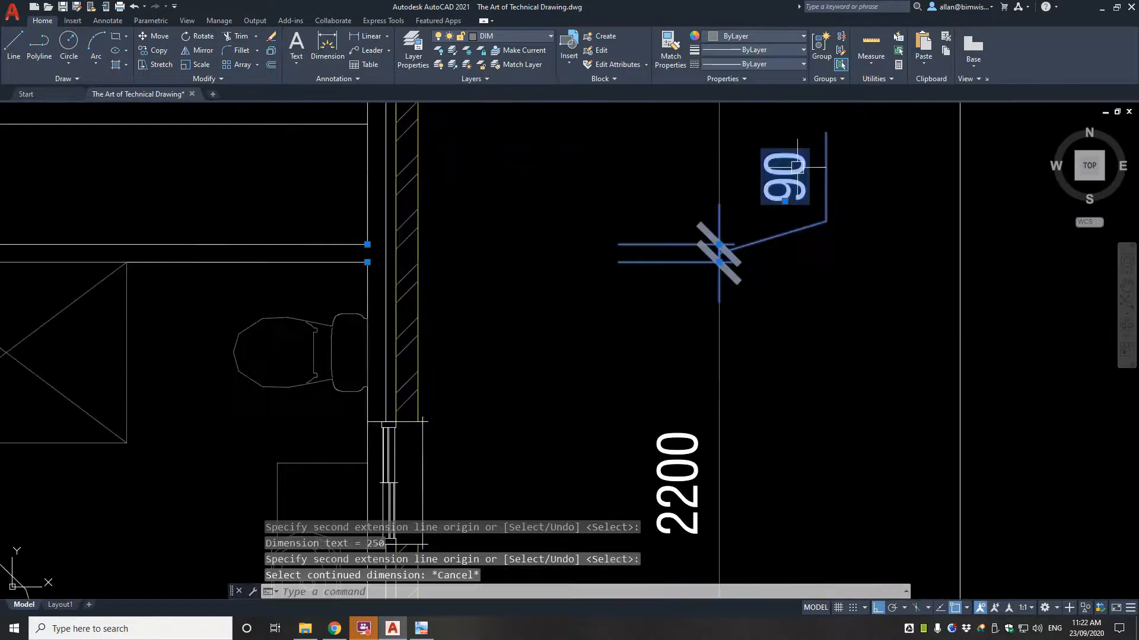
pyautogui.click(797, 174)
pyautogui.click(784, 201)
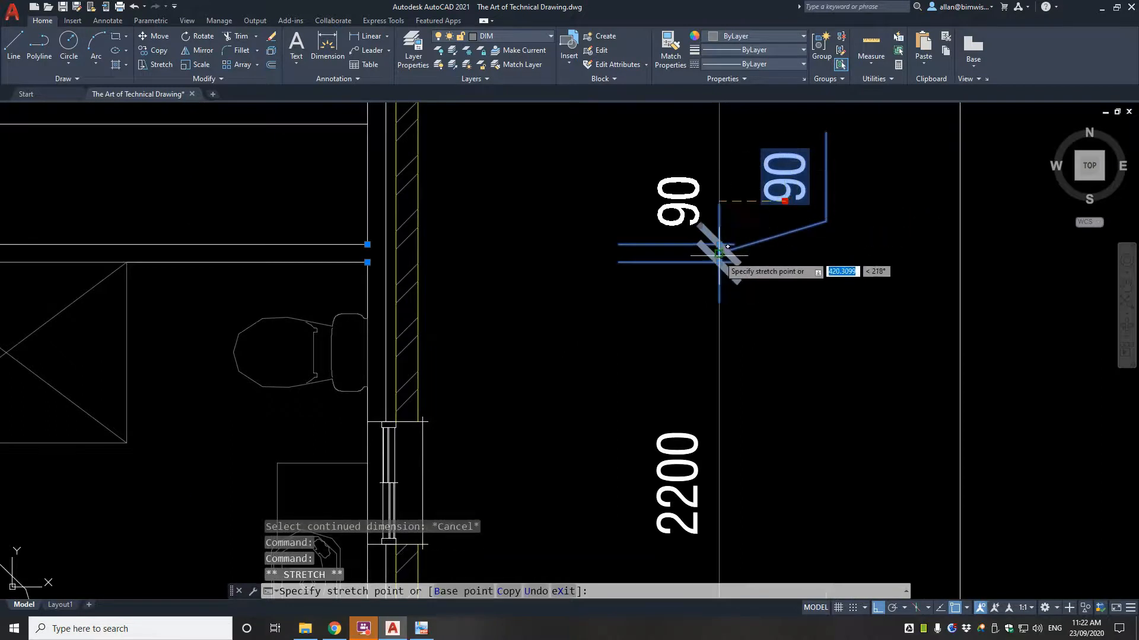
pyautogui.click(735, 275)
pyautogui.press('Escape')
# - Bring the 90 dimension for the partition north of the bathroom to the front with DRAWORDER
pyautogui.click(680, 236)
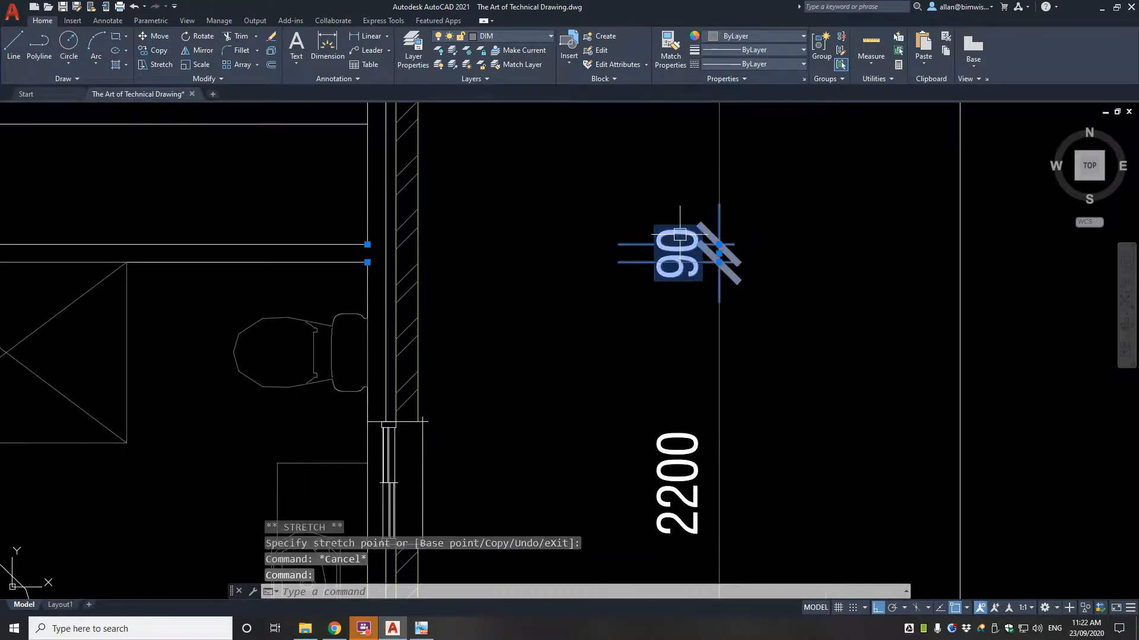
pyautogui.write('draworder')
pyautogui.press('Return')
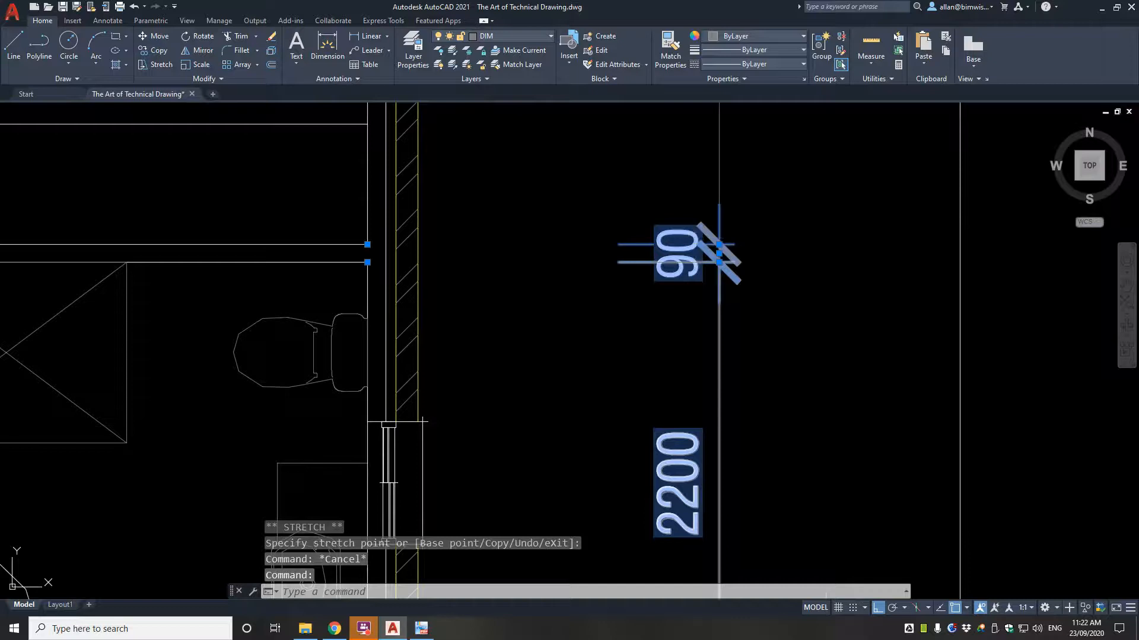
pyautogui.write('f')
pyautogui.press('Return')
pyautogui.scroll(-6, 703, 240)
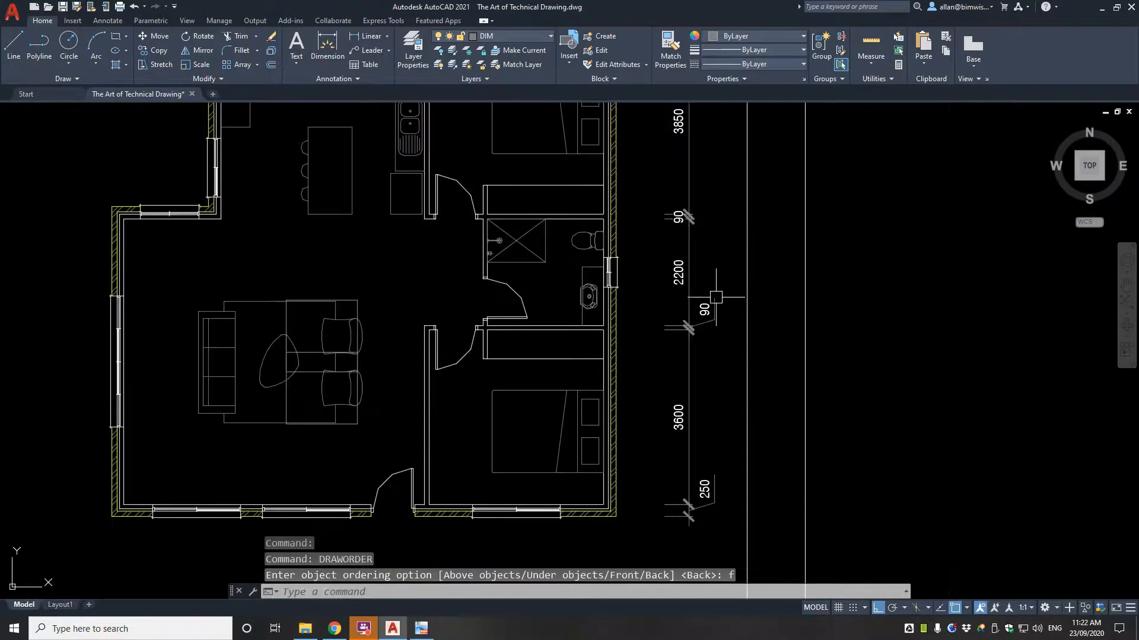
# - Move the 90 text for the partition south of the bathroom in line with the other texts of the string
pyautogui.scroll(3, 720, 249)
pyautogui.scroll(-3, 722, 254)
pyautogui.click(722, 255)
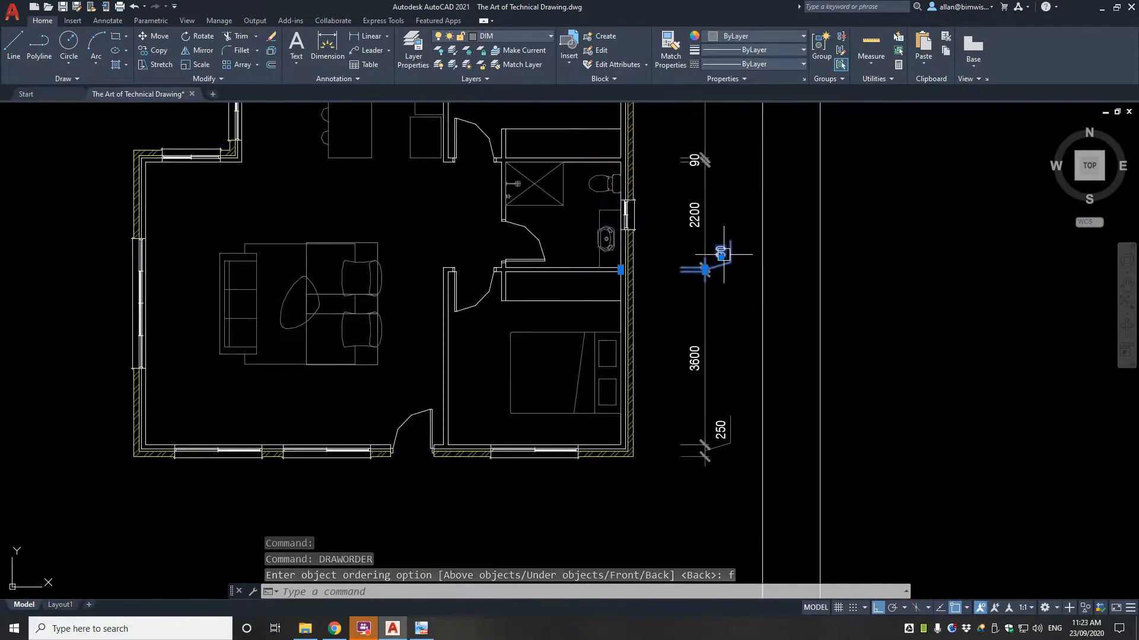
pyautogui.scroll(5, 722, 261)
pyautogui.scroll(-5, 722, 240)
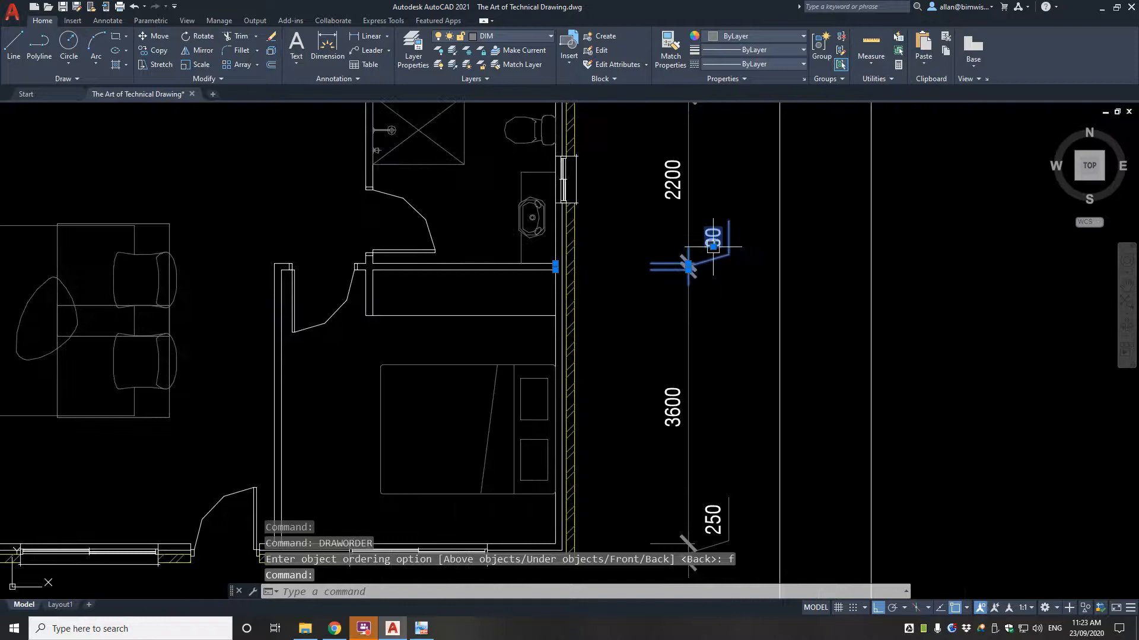
pyautogui.click(713, 246)
pyautogui.scroll(5, 710, 252)
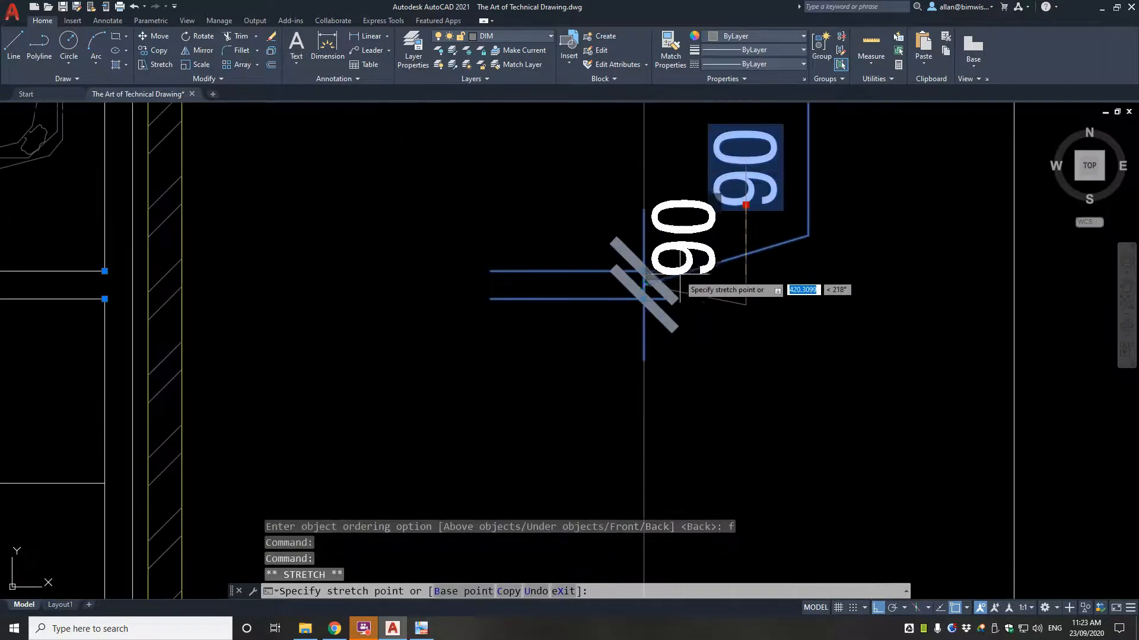
pyautogui.click(650, 286)
pyautogui.scroll(-4, 703, 318)
pyautogui.press('Escape')
pyautogui.scroll(4, 620, 306)
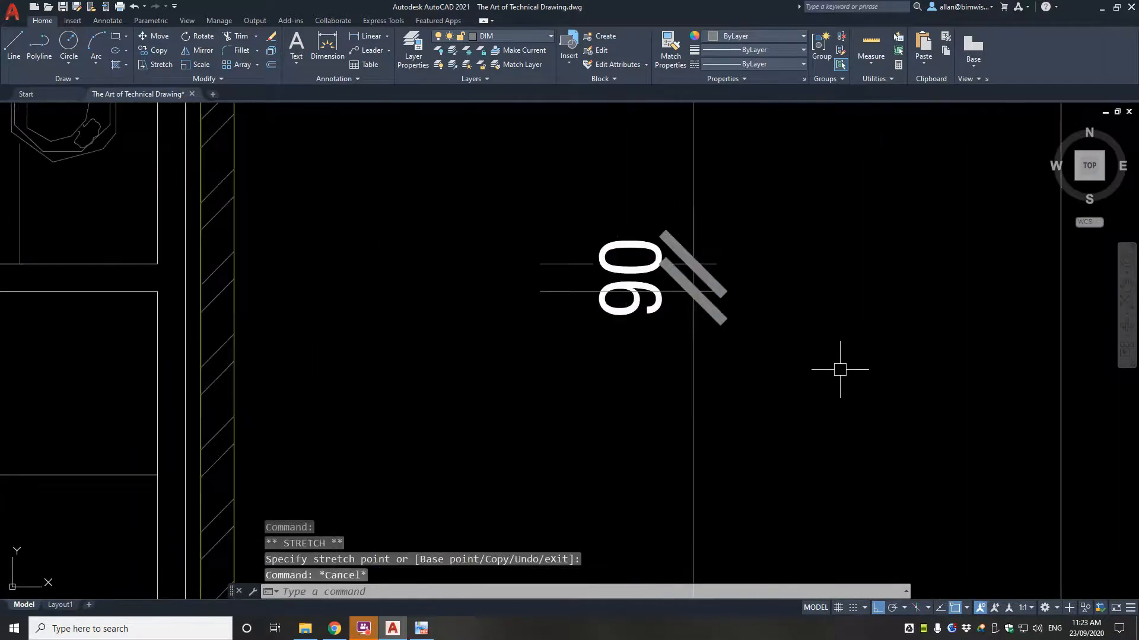
pyautogui.scroll(-3, 661, 326)
# - Bring the 90 dimension for the partition south of the bathroom to the front with DRAWORDER
pyautogui.click(643, 318)
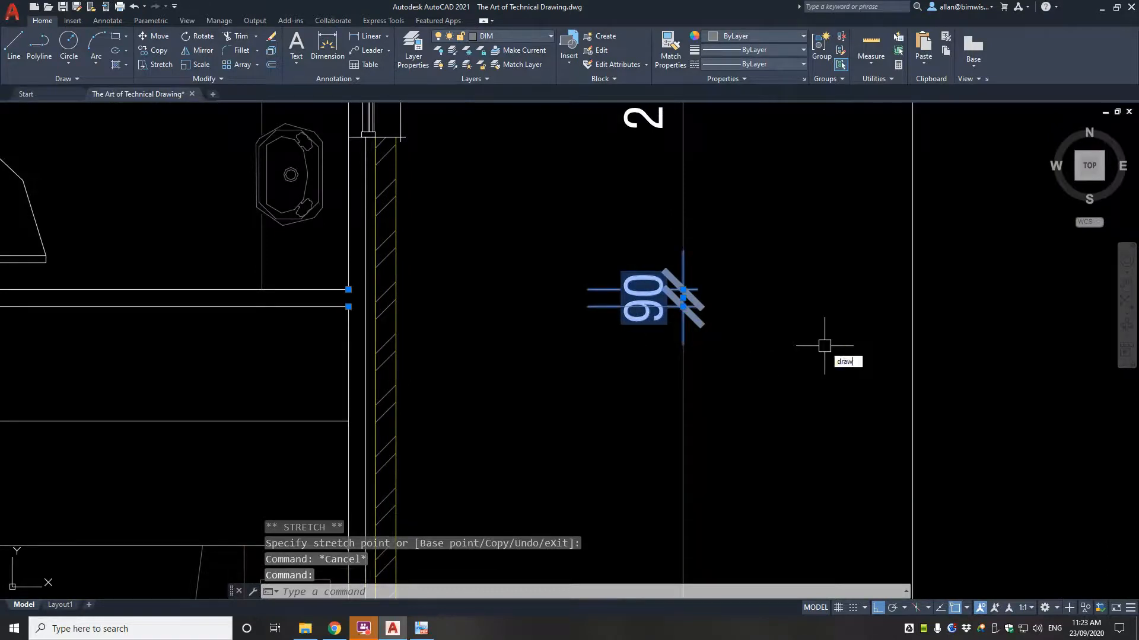
pyautogui.write('draworder')
pyautogui.press('Return')
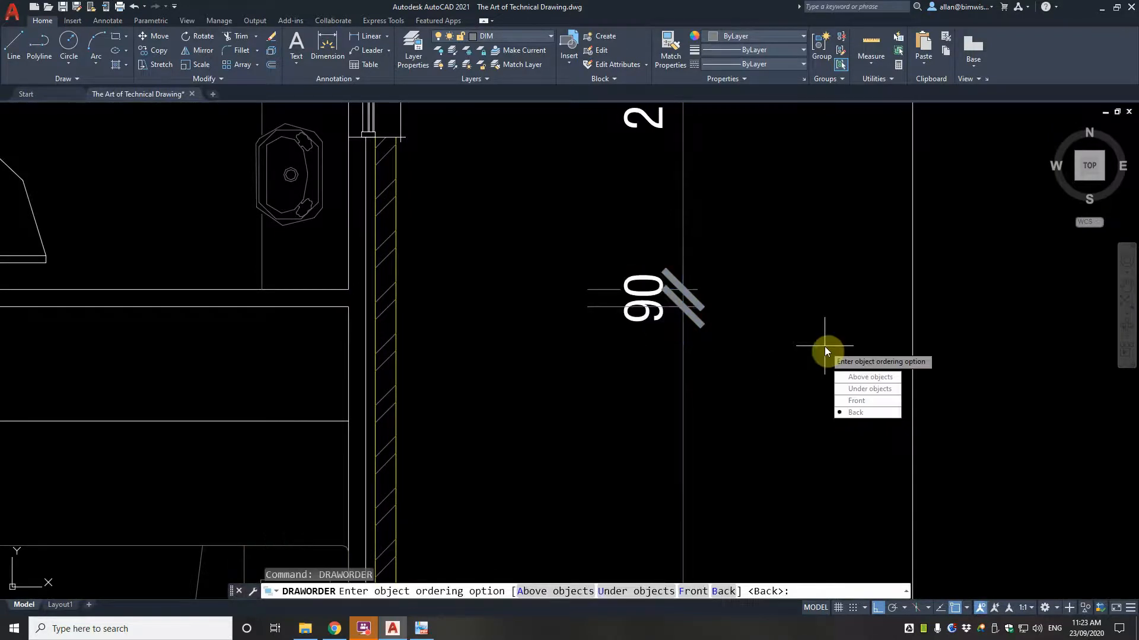
pyautogui.write('f')
pyautogui.press('Return')
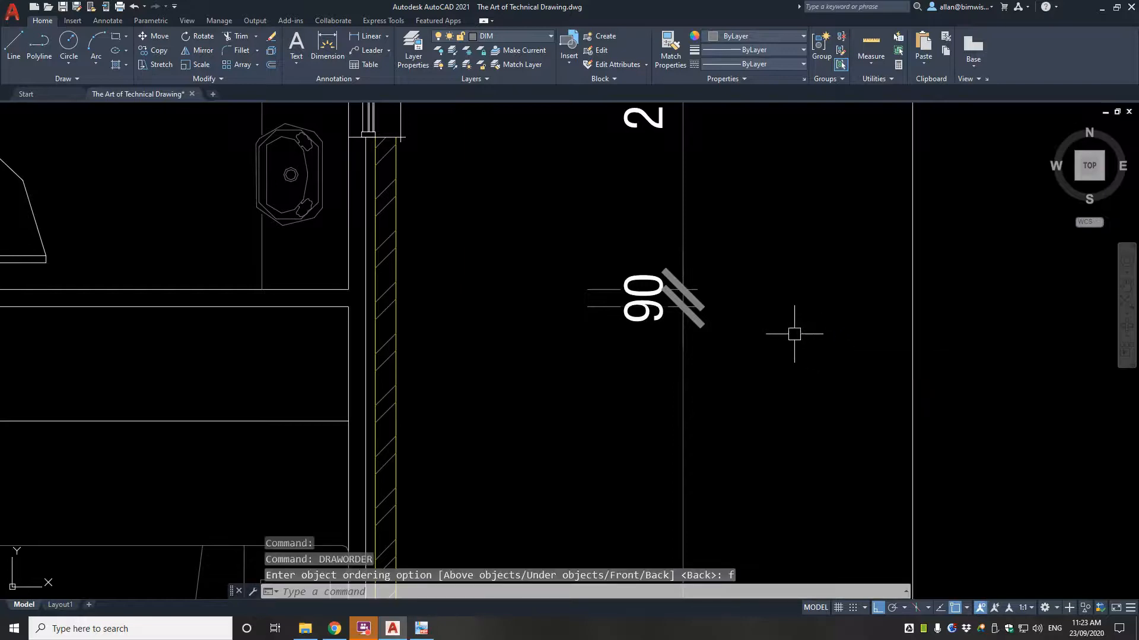
# - Move the 250 text at the southeast corner below the end of the dimension string, in line with its dimension line
pyautogui.scroll(-3, 658, 305)
pyautogui.scroll(-2, 658, 306)
pyautogui.moveTo(702, 415); pyautogui.dragTo(719, 287, button='middle')
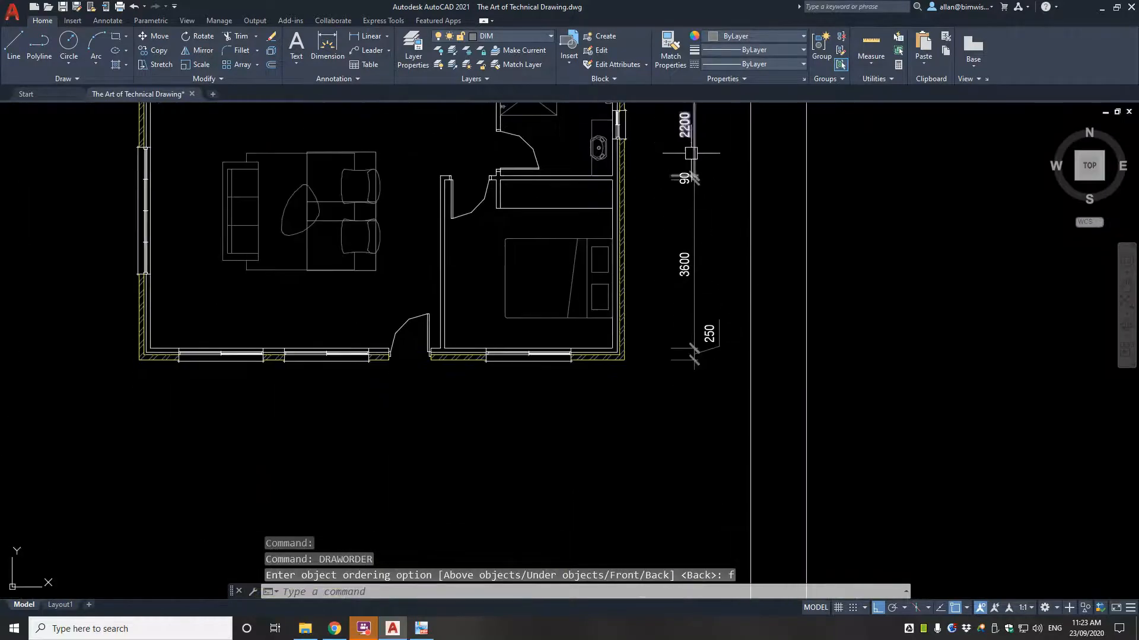
pyautogui.scroll(-2, 691, 153)
pyautogui.scroll(6, 731, 284)
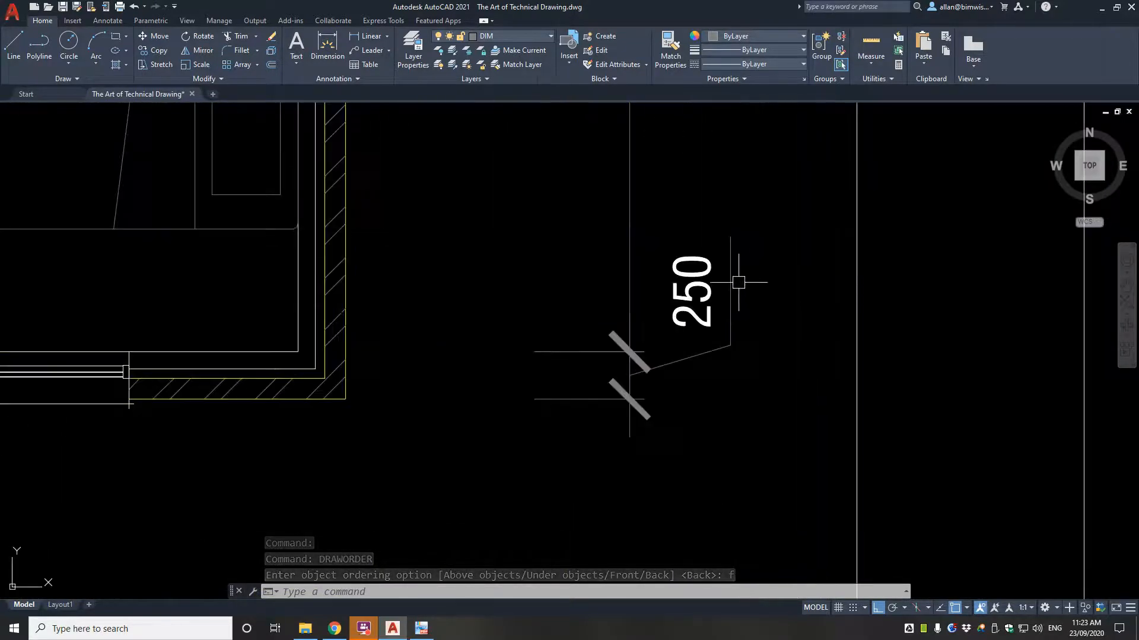
pyautogui.click(732, 284)
pyautogui.click(692, 326)
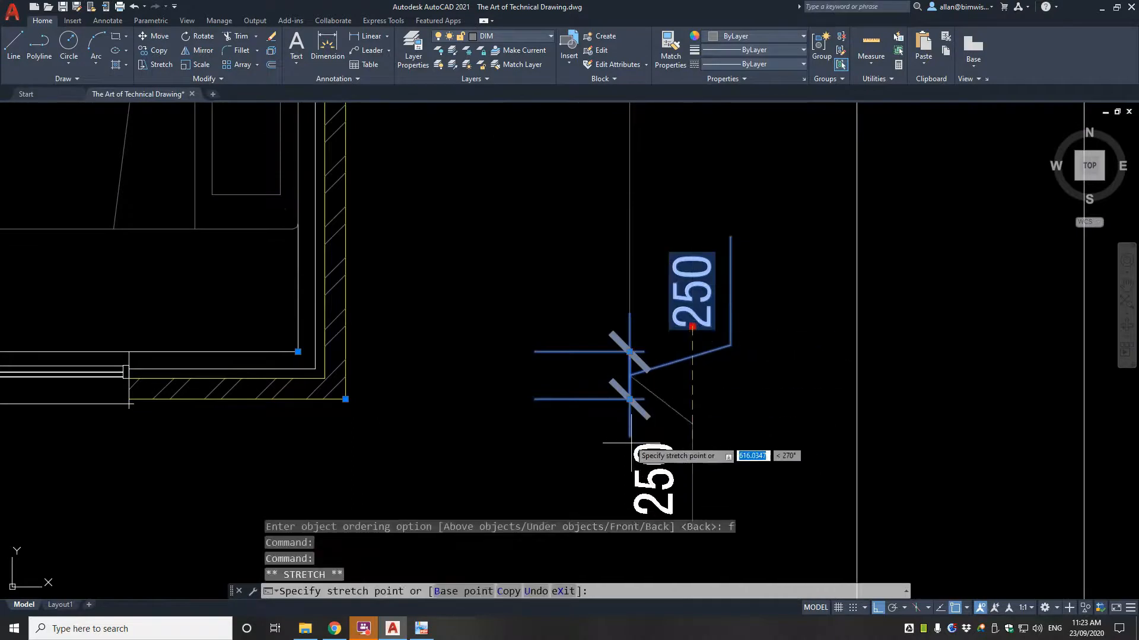
pyautogui.click(626, 438)
pyautogui.click(630, 438)
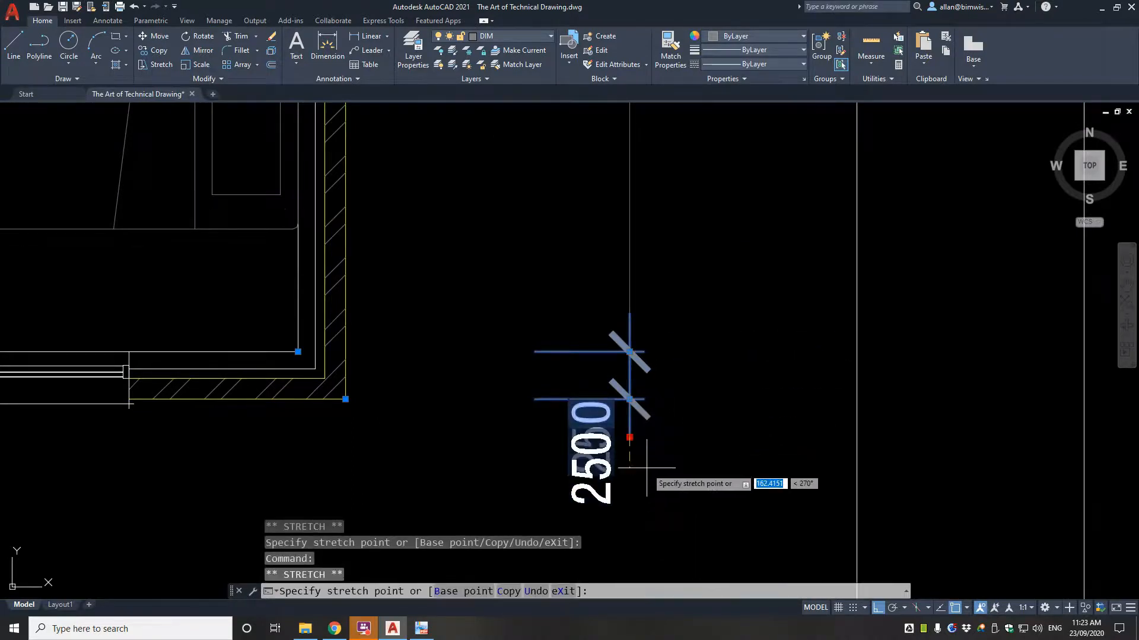
pyautogui.click(632, 440)
pyautogui.press('Escape')
pyautogui.scroll(-6, 689, 392)
pyautogui.scroll(4, 689, 391)
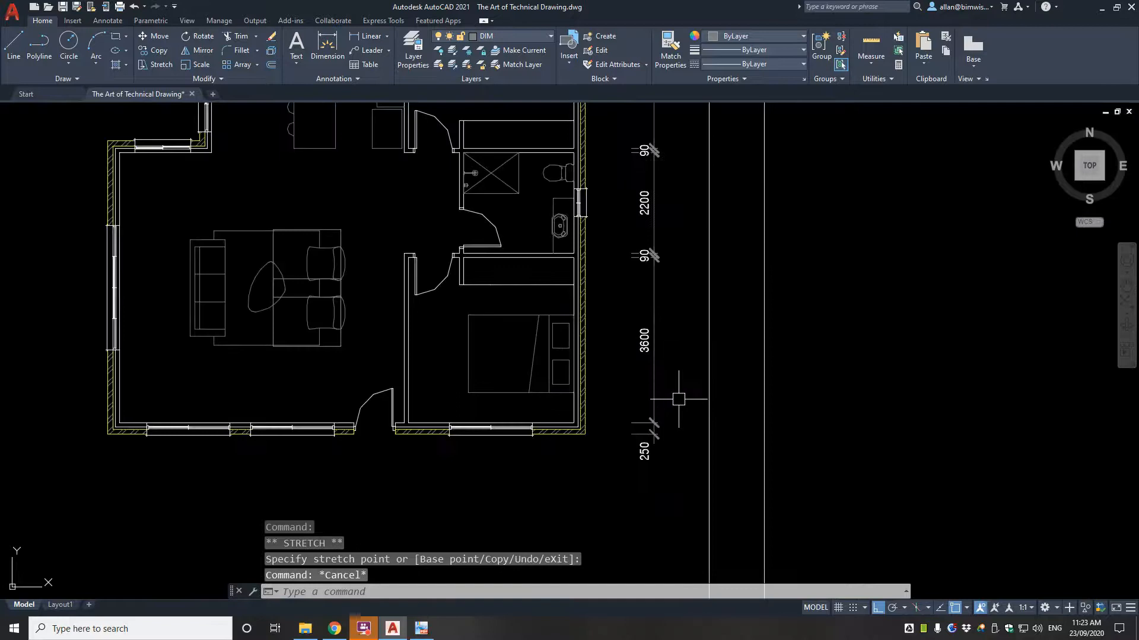
pyautogui.scroll(-6, 681, 326)
pyautogui.scroll(3, 681, 338)
pyautogui.scroll(-3, 686, 326)
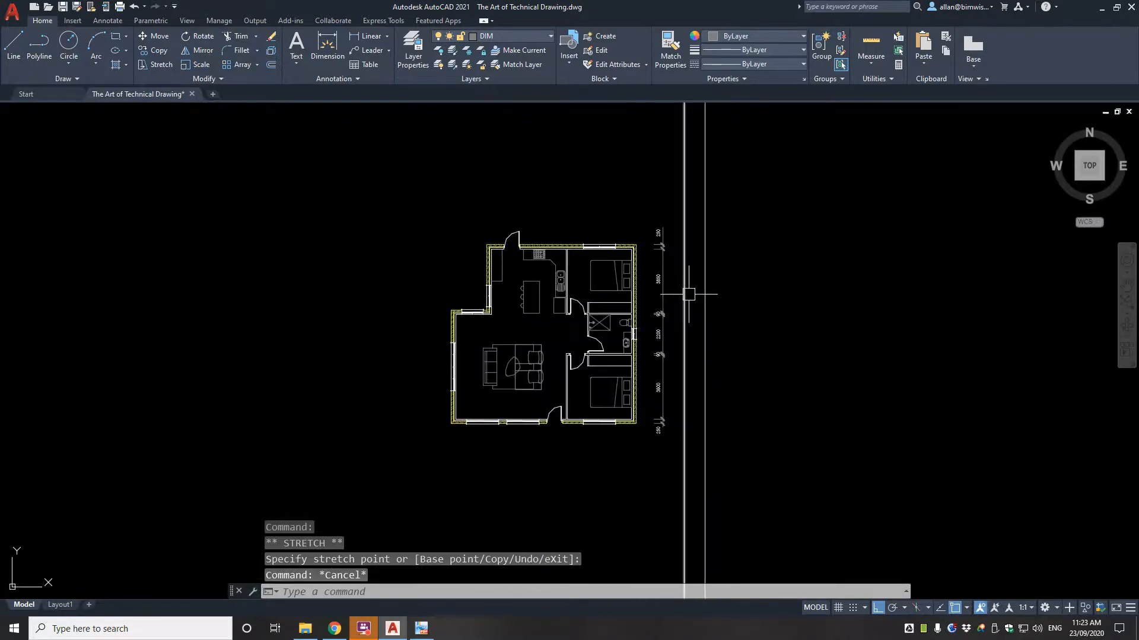
pyautogui.scroll(3, 689, 287)
pyautogui.moveTo(702, 227); pyautogui.dragTo(623, 243, button='middle')
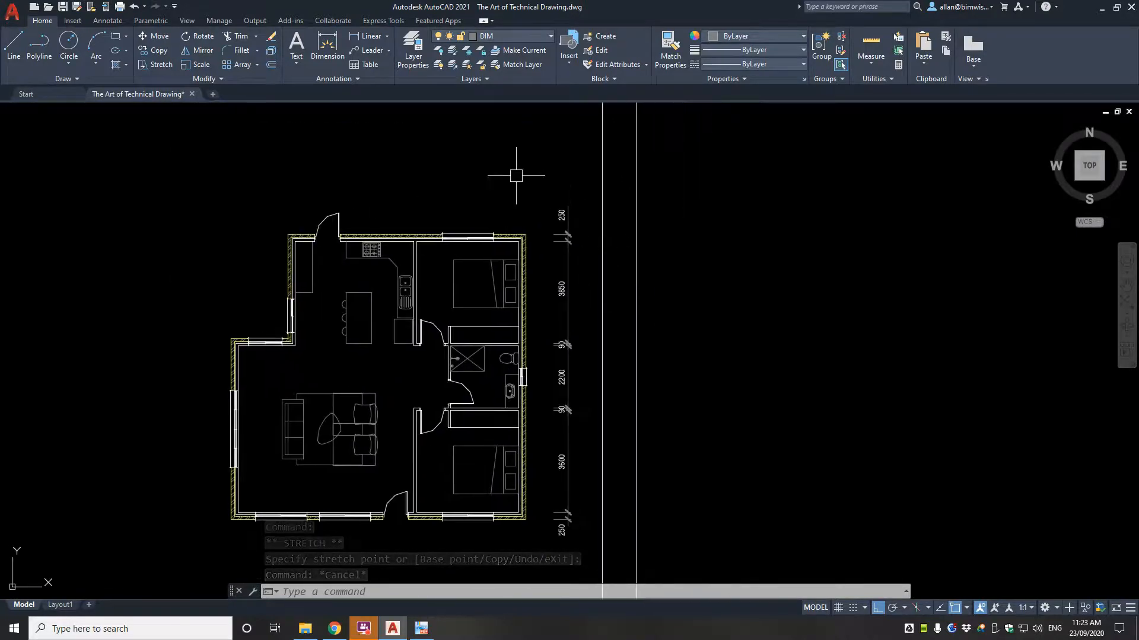
pyautogui.click(331, 47)
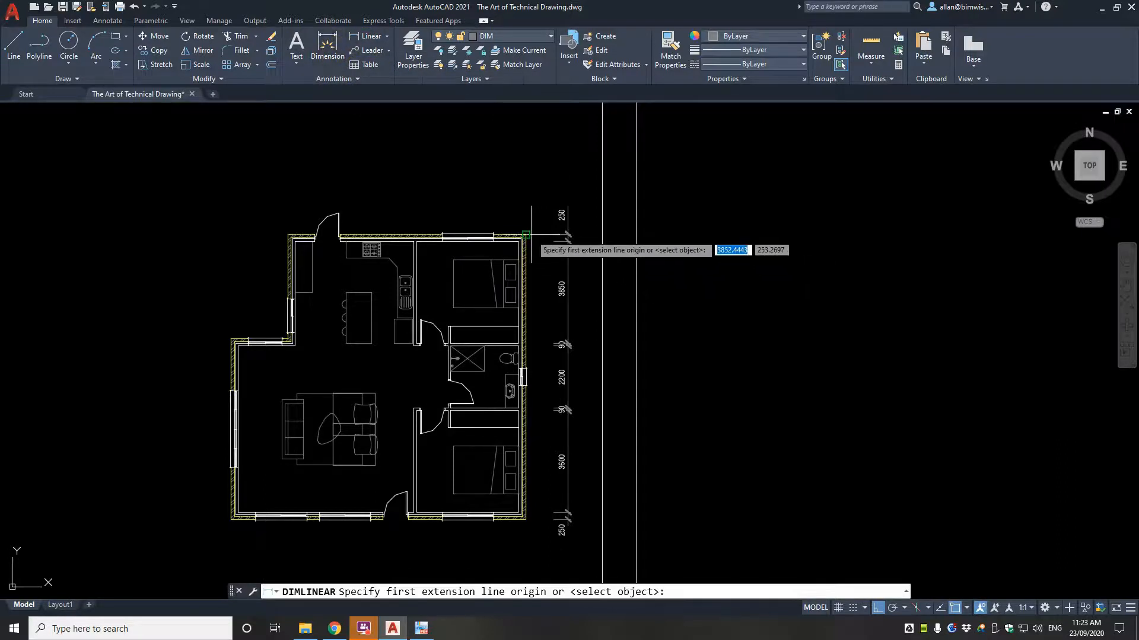
pyautogui.press('Escape')
pyautogui.scroll(4, 546, 236)
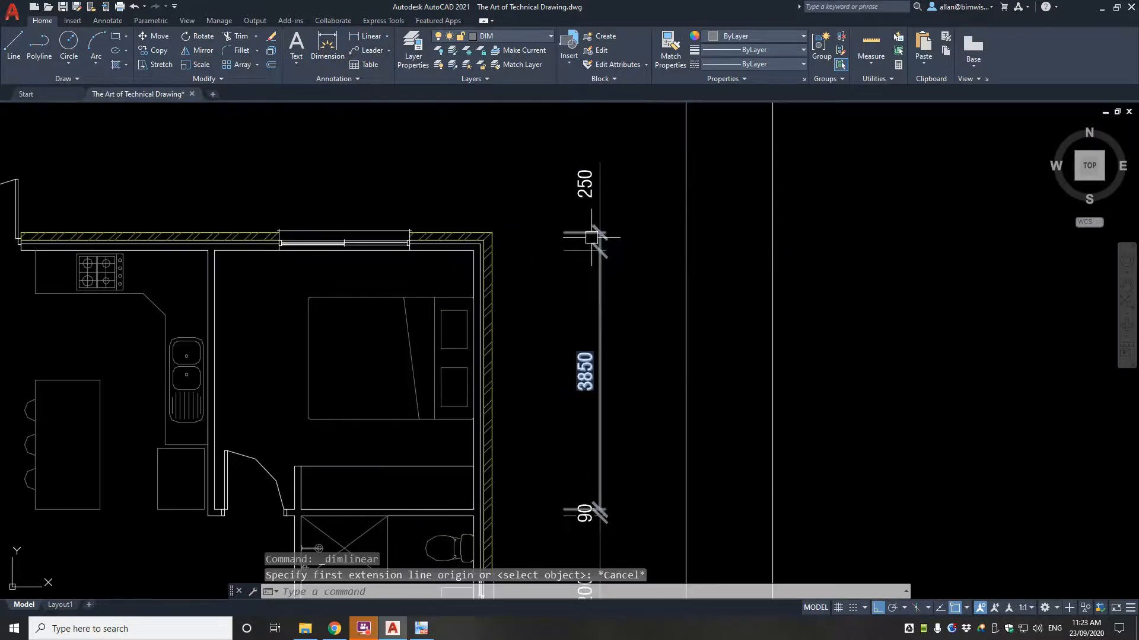
pyautogui.press('Return')
pyautogui.click(600, 297)
pyautogui.press('Escape')
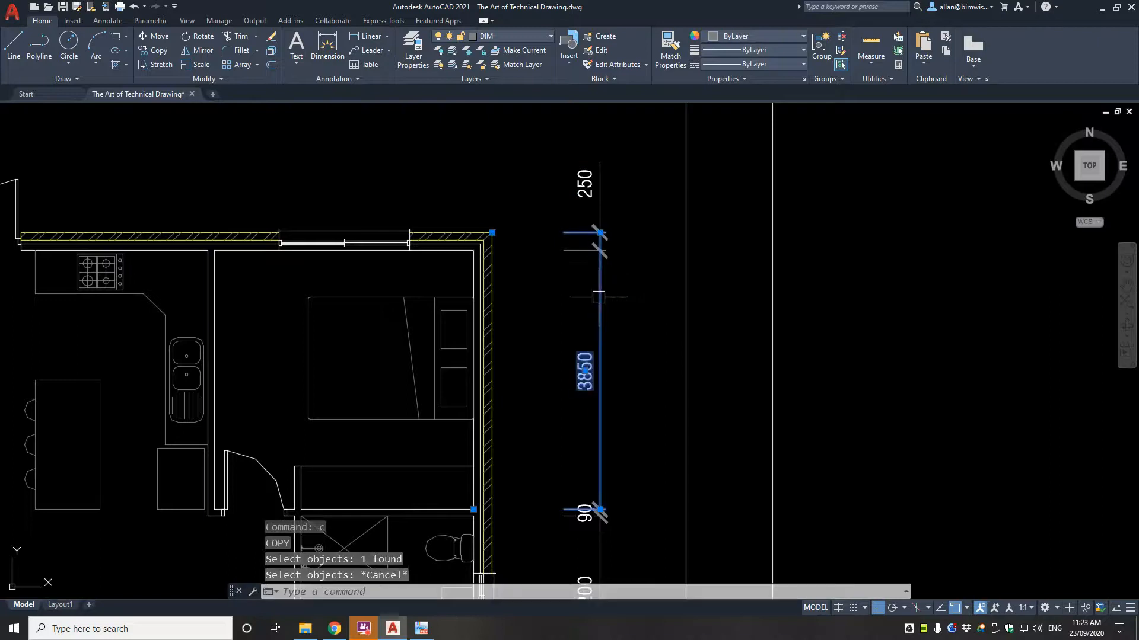
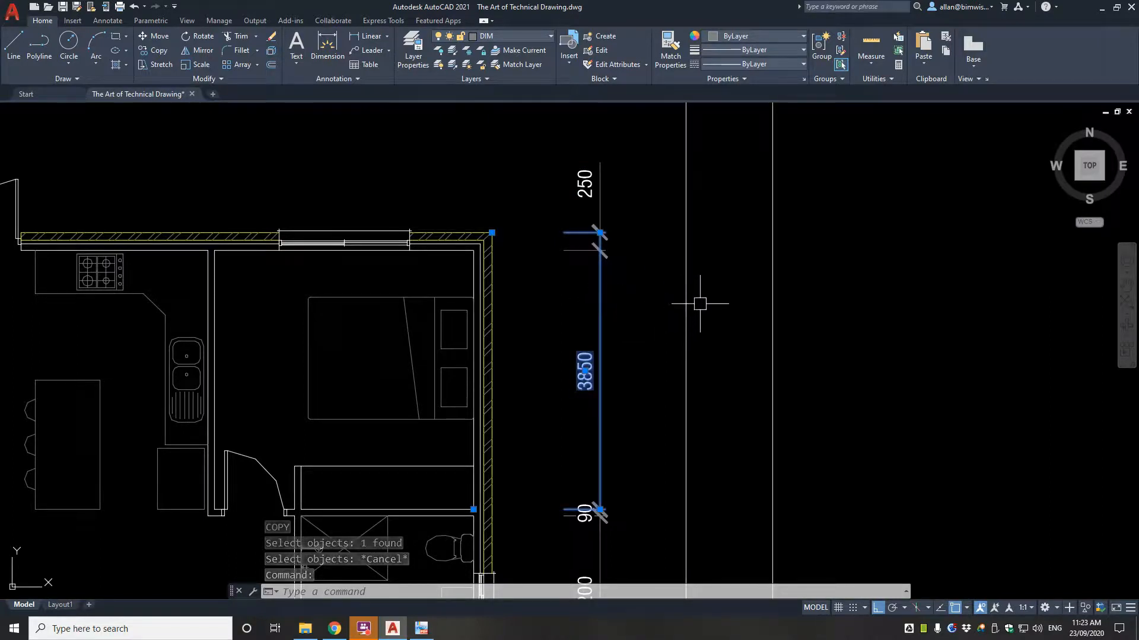
# - Stretch the north bedroom dimension's northern extension origin from the outer wall corner to the inner wall corner
pyautogui.click(491, 232)
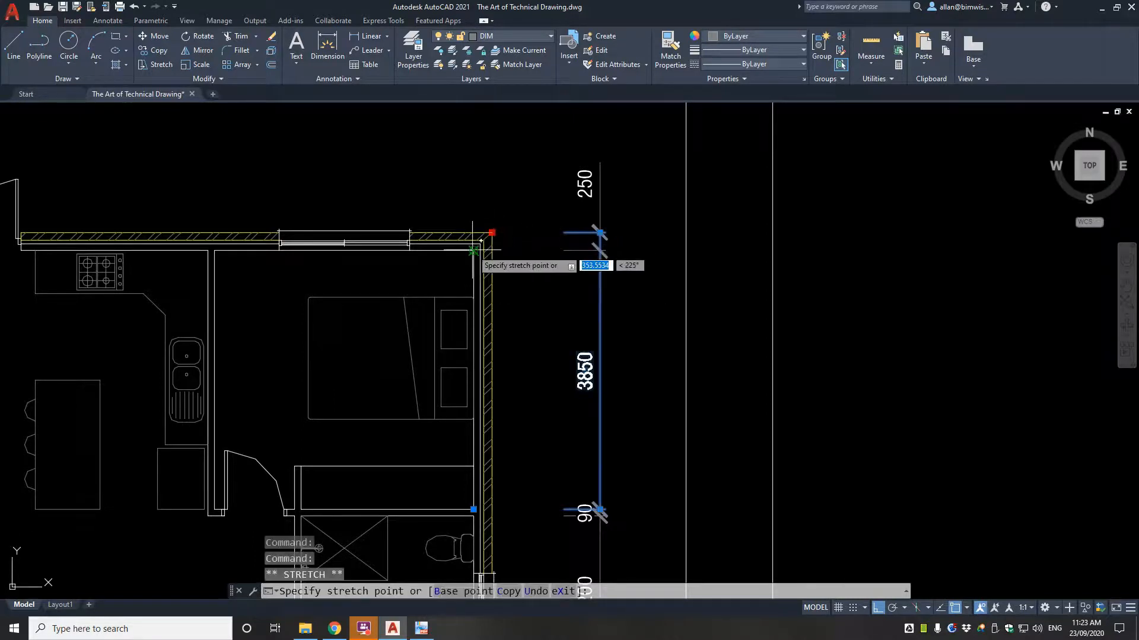
pyautogui.click(483, 250)
pyautogui.press('Escape')
pyautogui.press('Escape')
# - Copy the north bedroom dimension eastward from its northern end, perpendicular onto the next vertical construction line
pyautogui.press('Return')
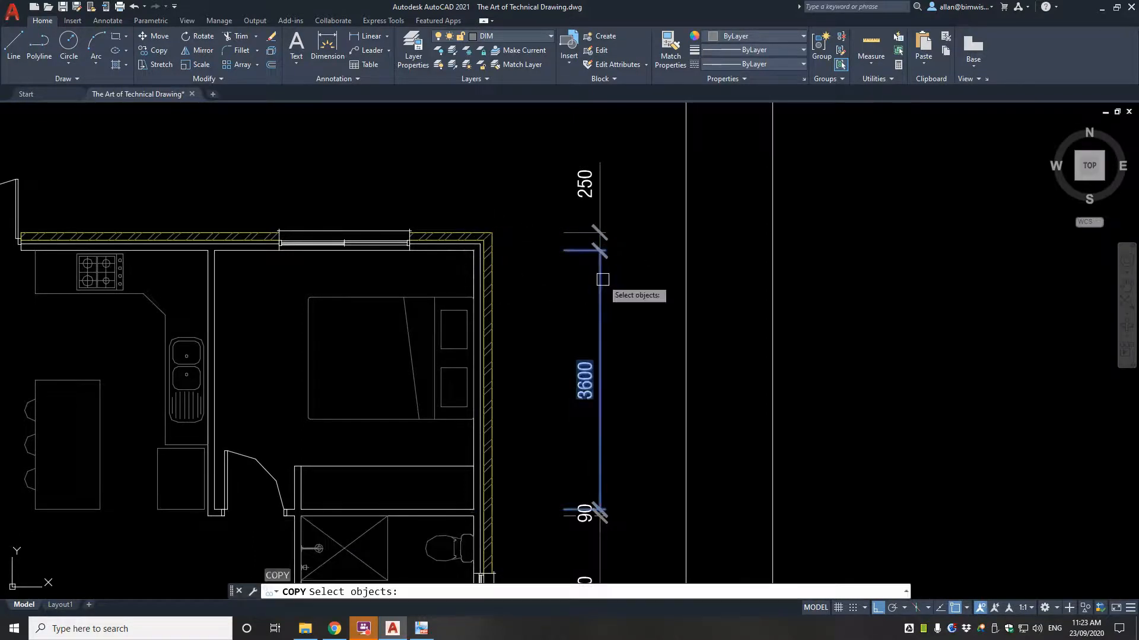
pyautogui.click(601, 282)
pyautogui.scroll(-2, 590, 278)
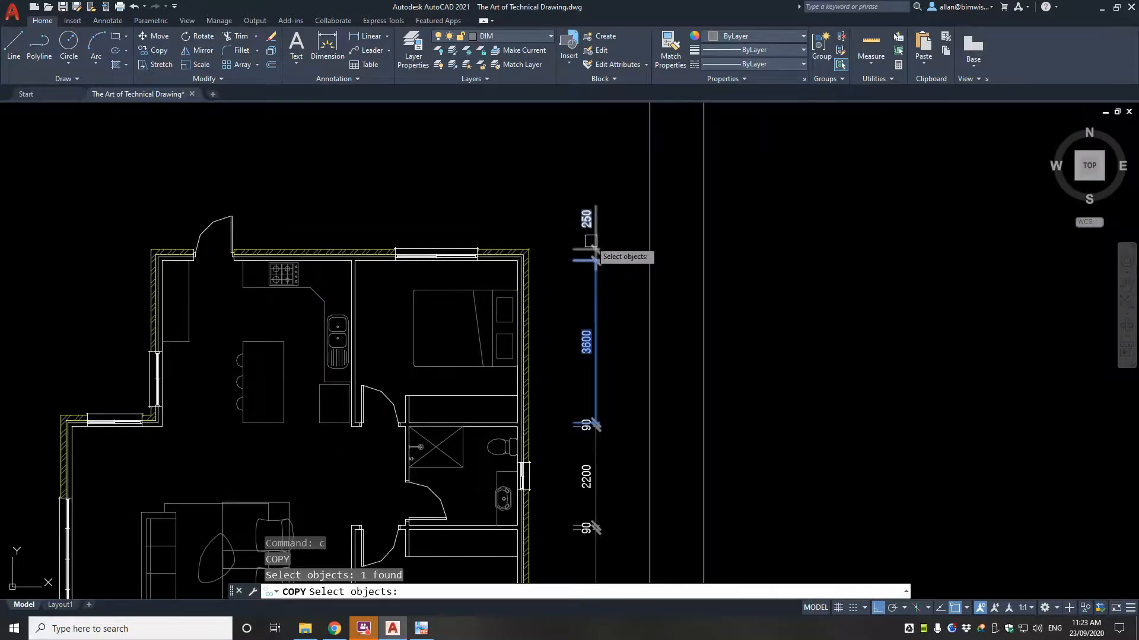
pyautogui.scroll(2, 596, 261)
pyautogui.press('Return')
pyautogui.click(598, 277)
pyautogui.keyDown('shift'); pyautogui.rightClick(597, 276); pyautogui.keyUp('shift')
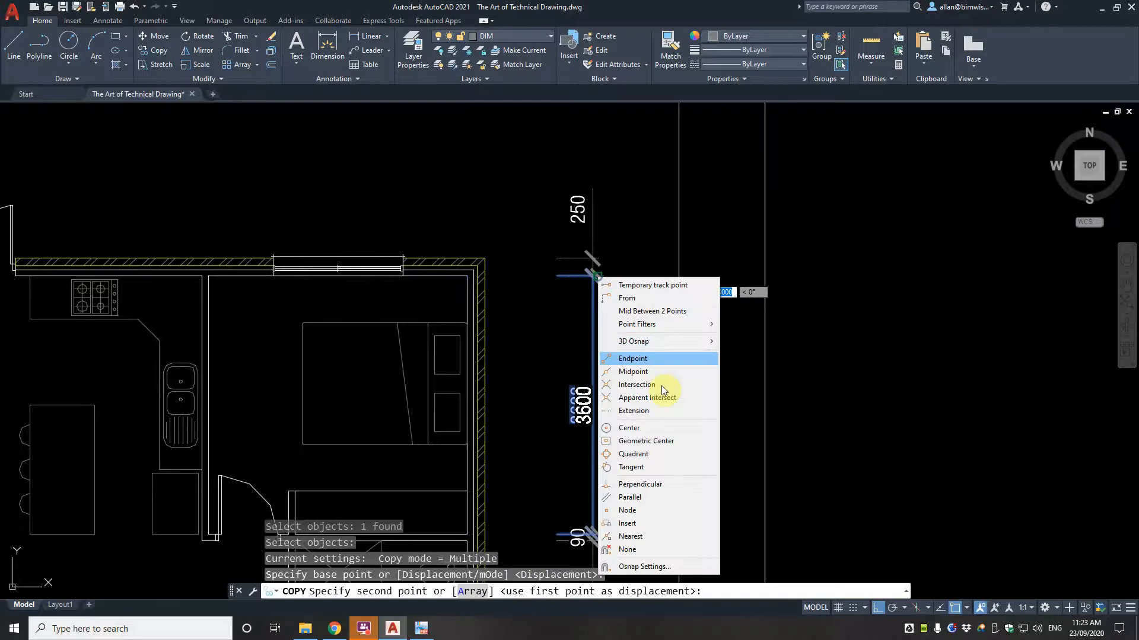
pyautogui.click(623, 478)
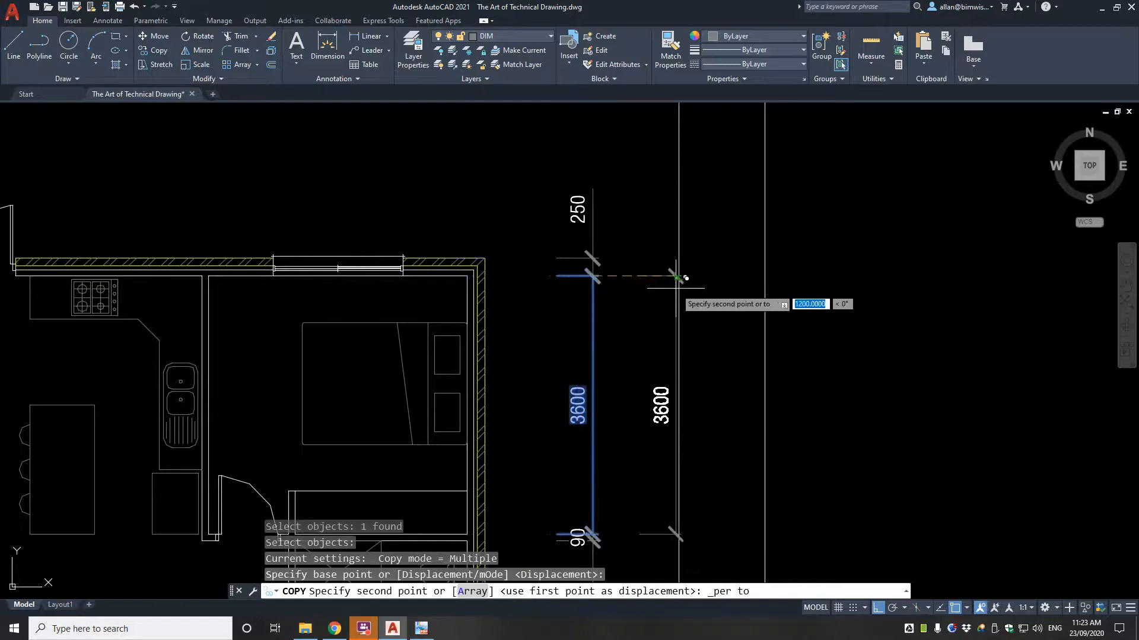
pyautogui.click(679, 276)
pyautogui.press('Escape')
# - Erase the vertical construction line that runs through the copied dimension
pyautogui.press('Return')
pyautogui.click(682, 252)
pyautogui.press('Return')
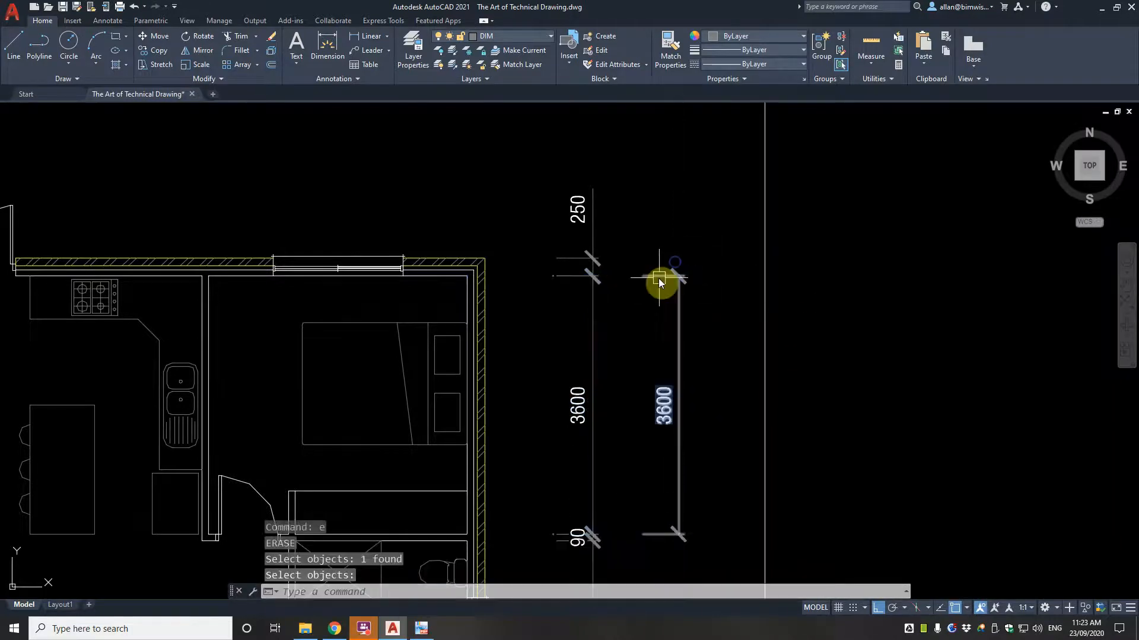
# - Stretch the copied dimension's northern extension origin to the outer northeast corner of the house
pyautogui.click(658, 277)
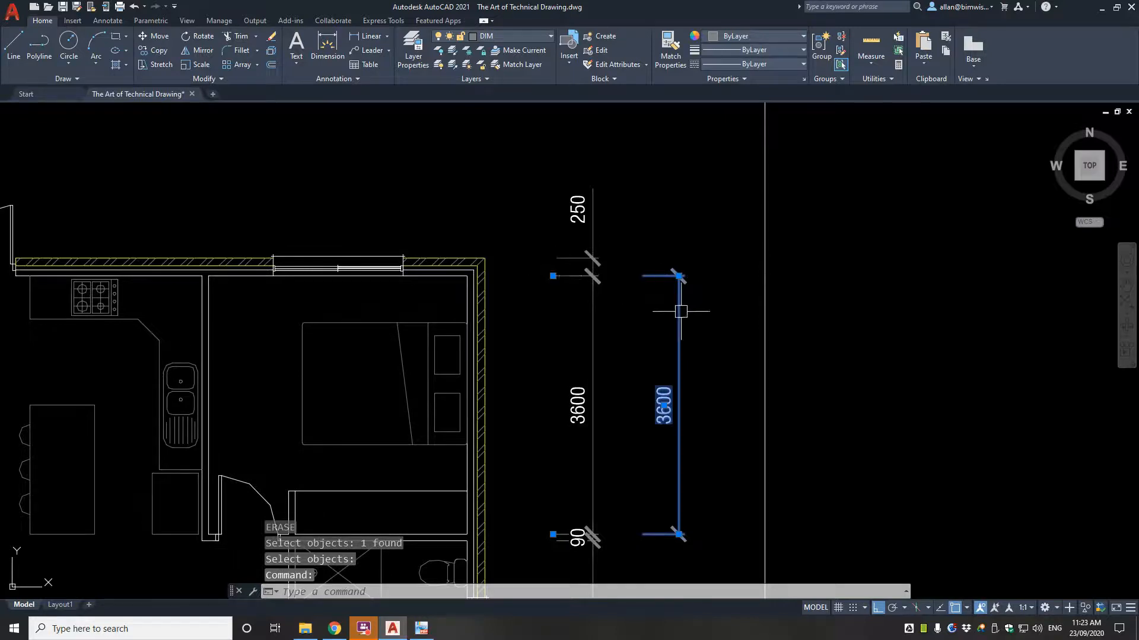
pyautogui.click(553, 276)
pyautogui.click(486, 259)
pyautogui.scroll(-3, 531, 293)
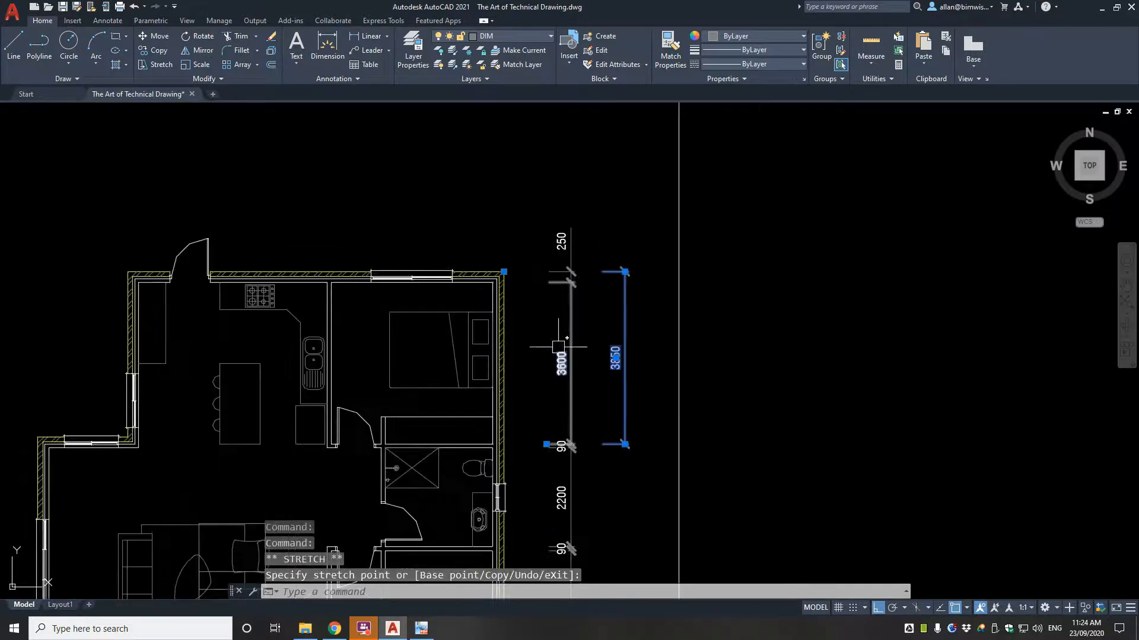
pyautogui.scroll(2, 596, 283)
pyautogui.moveTo(587, 360); pyautogui.dragTo(598, 325, button='middle')
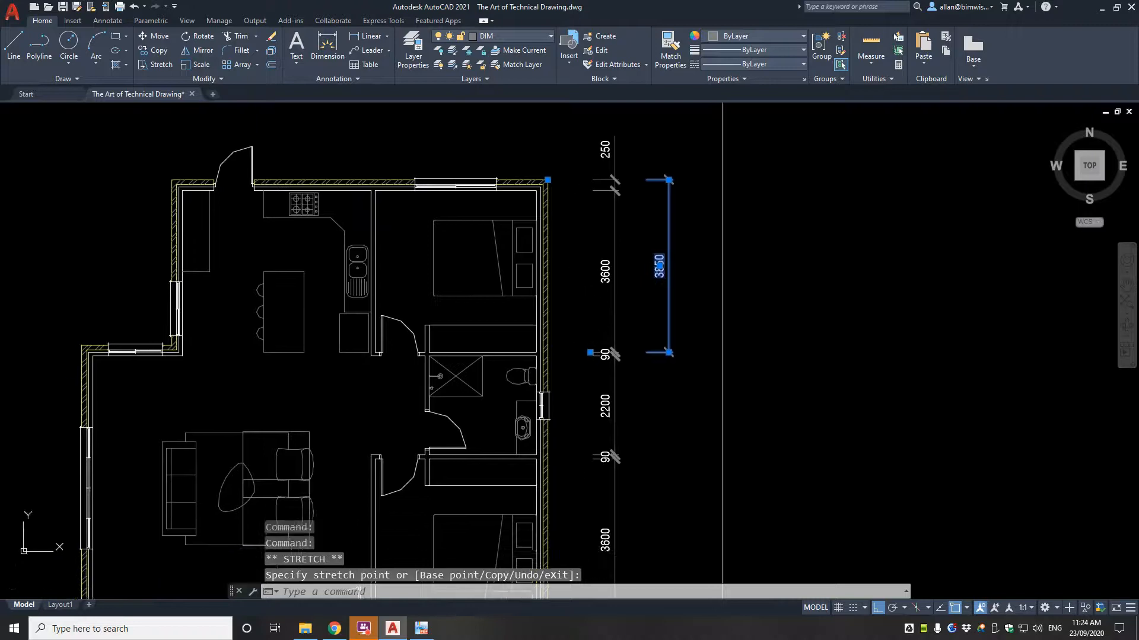
# - Stretch the copied dimension's southern extension origin to the north edge of the bathroom window
pyautogui.click(590, 352)
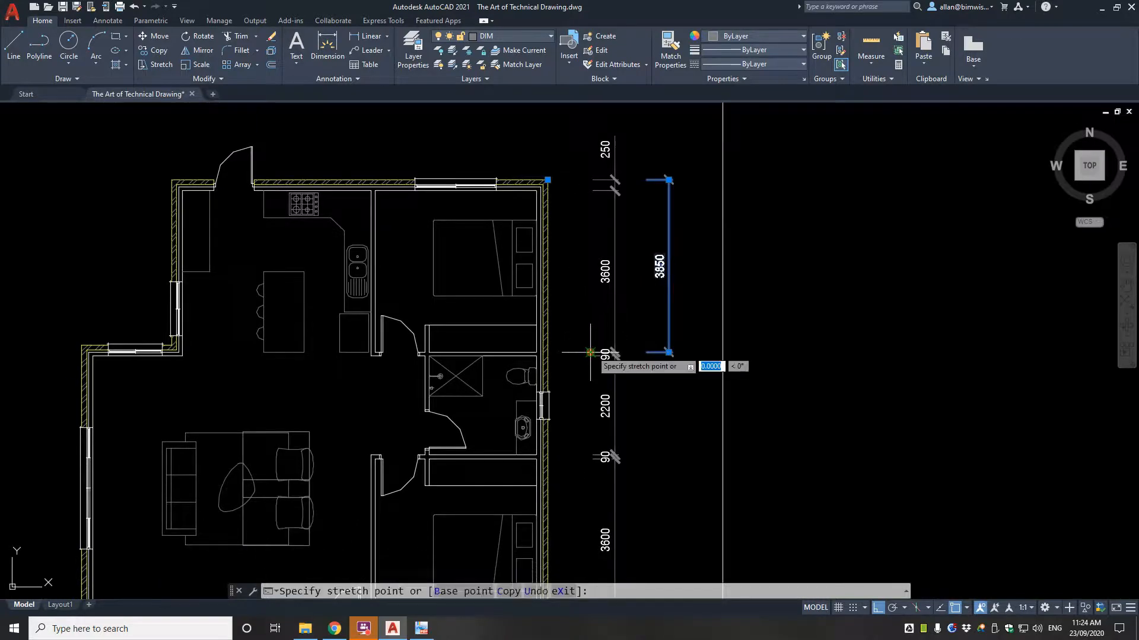
pyautogui.scroll(5, 568, 387)
pyautogui.click(496, 407)
pyautogui.scroll(-2, 547, 407)
pyautogui.press('Escape')
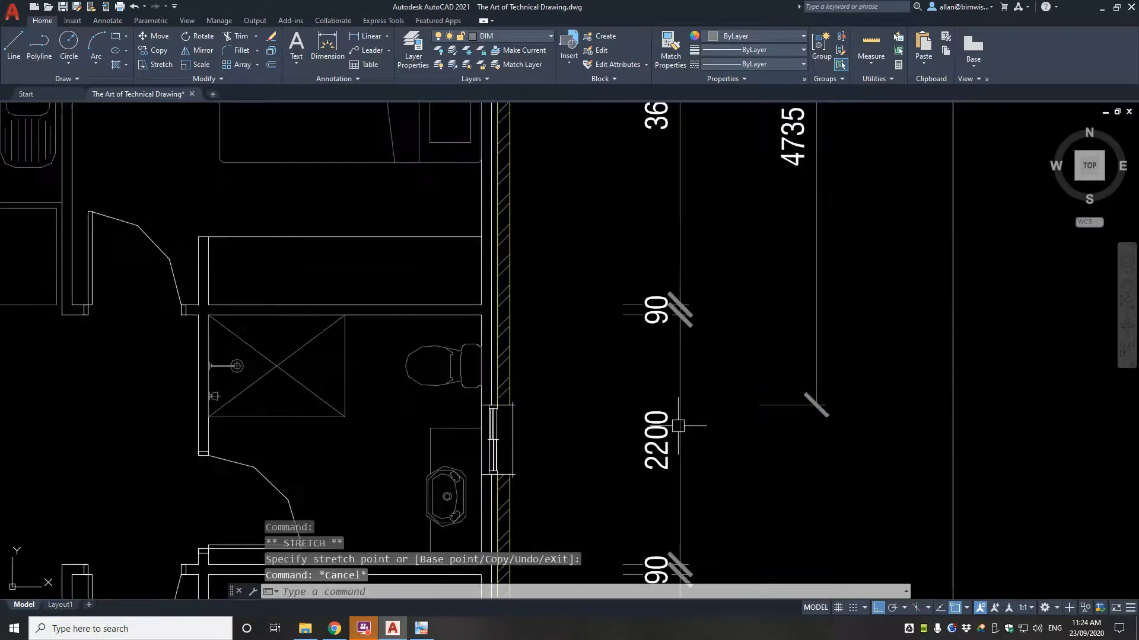
# - Continue the second east dimension string from the bathroom window's north edge to its south edge and the outer southeast corner of the house
pyautogui.write('dco')
pyautogui.press('Return')
pyautogui.press('Return')
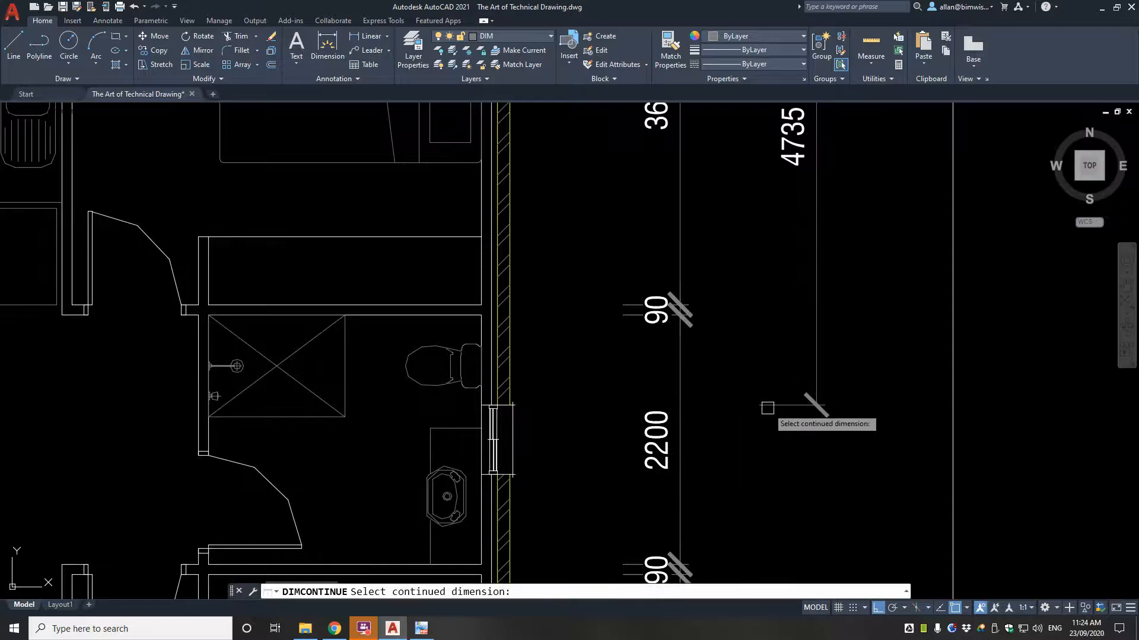
pyautogui.click(763, 403)
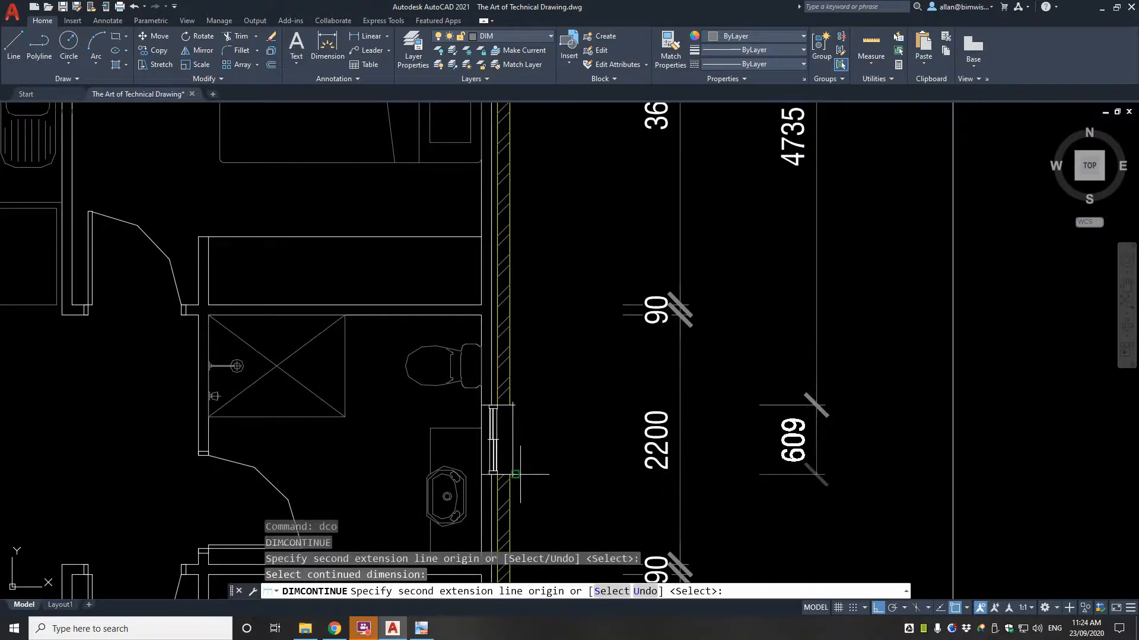
pyautogui.click(559, 469)
pyautogui.scroll(-5, 597, 270)
pyautogui.scroll(6, 593, 423)
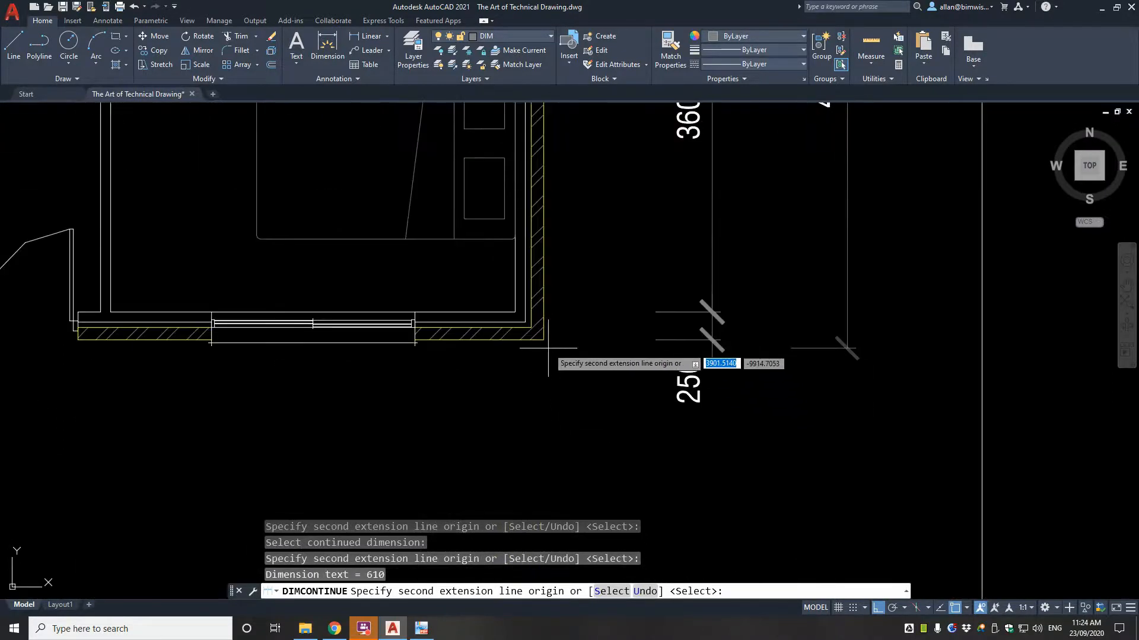
pyautogui.click(545, 339)
pyautogui.scroll(-6, 576, 348)
pyautogui.press('Escape')
pyautogui.moveTo(672, 289); pyautogui.dragTo(640, 386, button='middle')
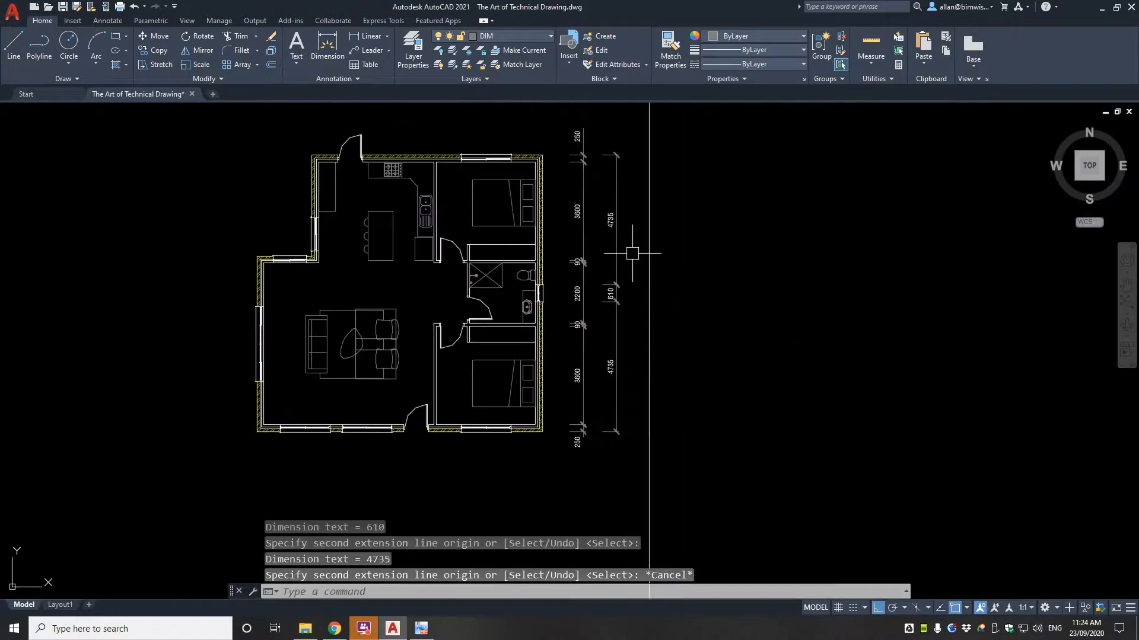
# - Copy the northern 4735 dimension eastward from its northern end, perpendicular onto the outermost vertical construction line
pyautogui.write('co')
pyautogui.press('Return')
pyautogui.click(617, 172)
pyautogui.scroll(2, 620, 169)
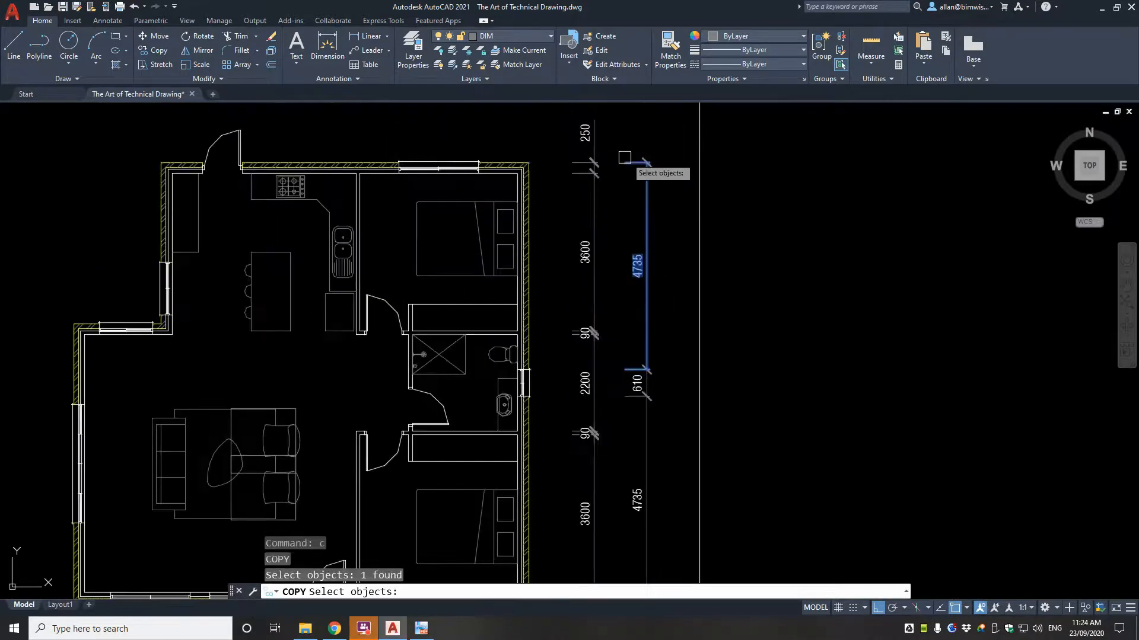
pyautogui.press('Return')
pyautogui.click(646, 162)
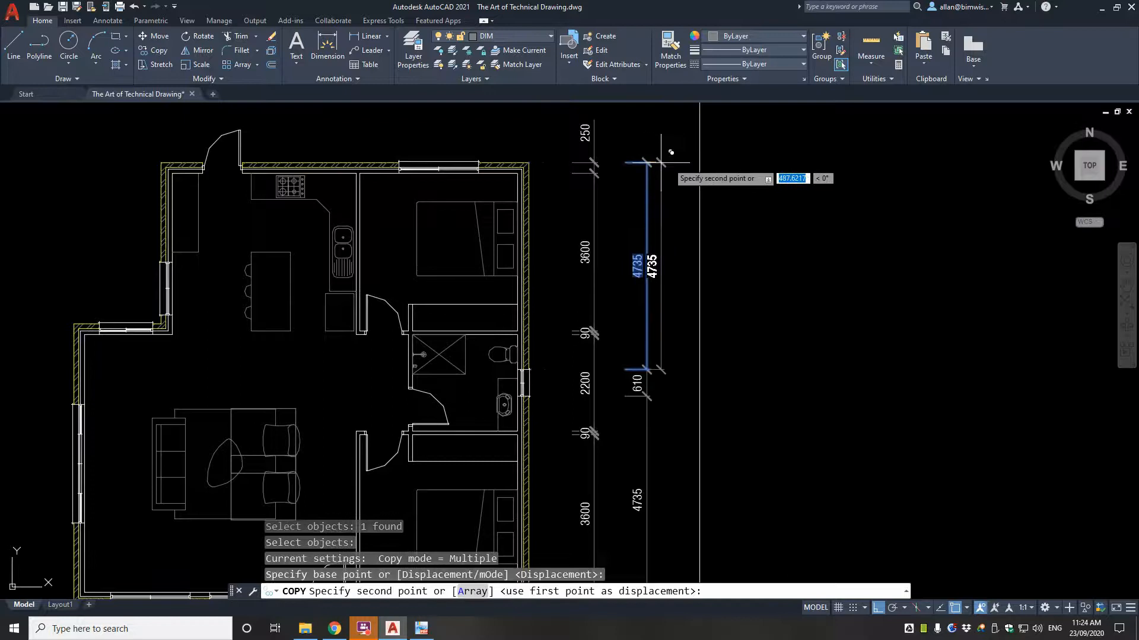
pyautogui.keyDown('shift'); pyautogui.rightClick(657, 153); pyautogui.keyUp('shift')
pyautogui.click(724, 368)
pyautogui.click(704, 181)
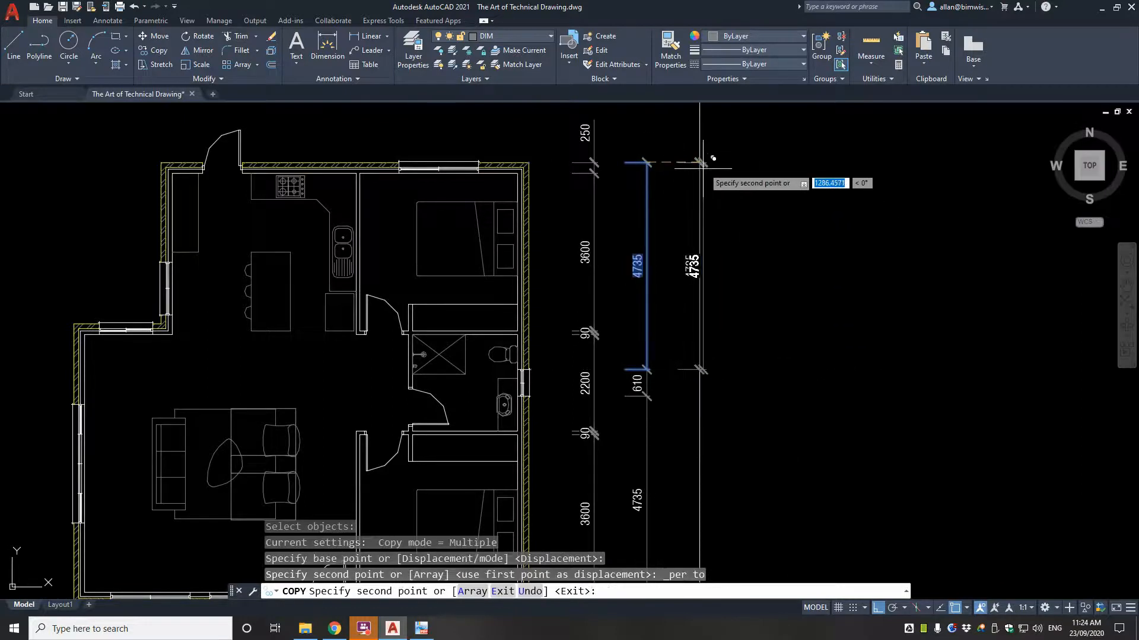
pyautogui.press('Escape')
# - Erase the outermost vertical construction line east of the house
pyautogui.write('e')
pyautogui.press('Return')
pyautogui.click(702, 134)
pyautogui.press('Return')
# - Stretch the outermost dimension's extension origins to the outer northeast and southeast corners of the house
pyautogui.click(701, 157)
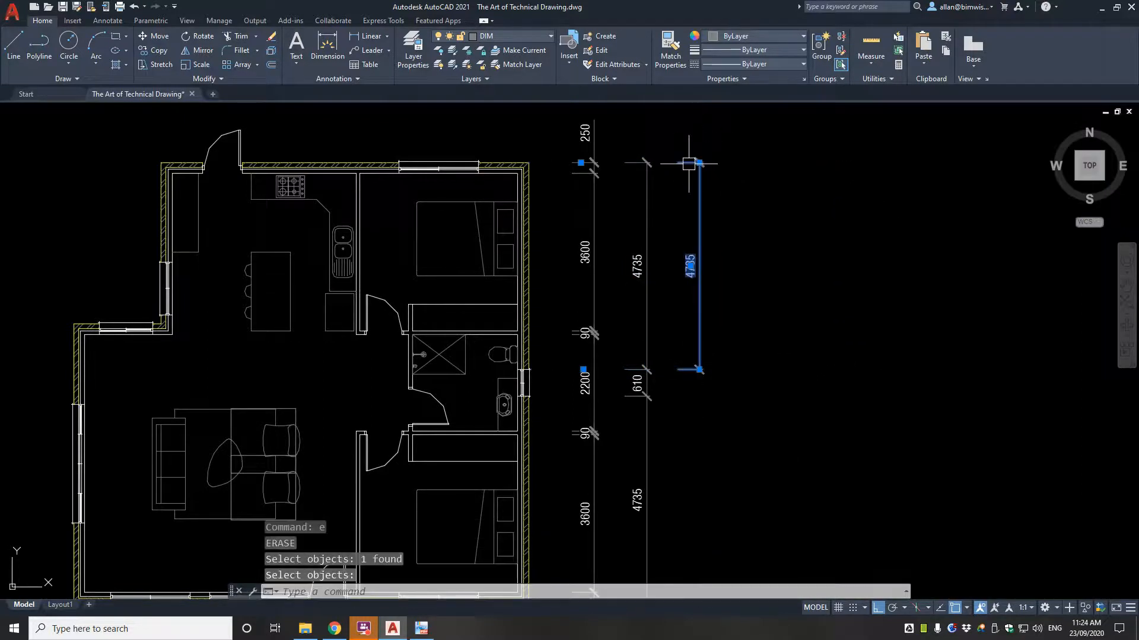
pyautogui.click(581, 163)
pyautogui.click(529, 163)
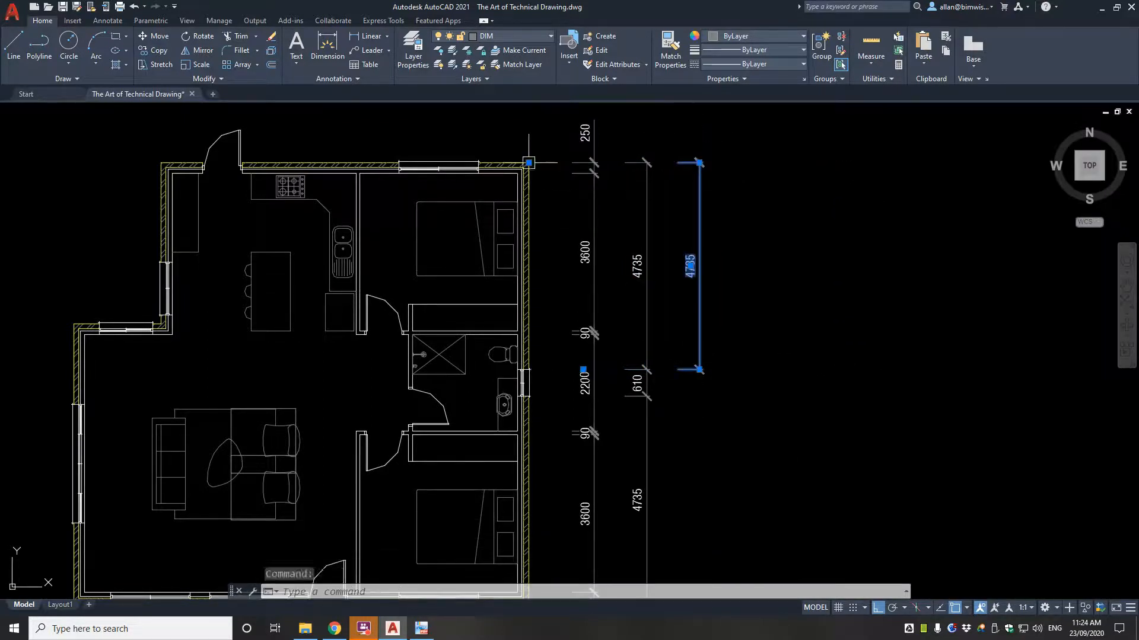
pyautogui.click(583, 370)
pyautogui.scroll(-2, 597, 341)
pyautogui.moveTo(600, 342); pyautogui.dragTo(662, 166, button='middle')
pyautogui.scroll(6, 618, 325)
pyautogui.scroll(-2, 653, 327)
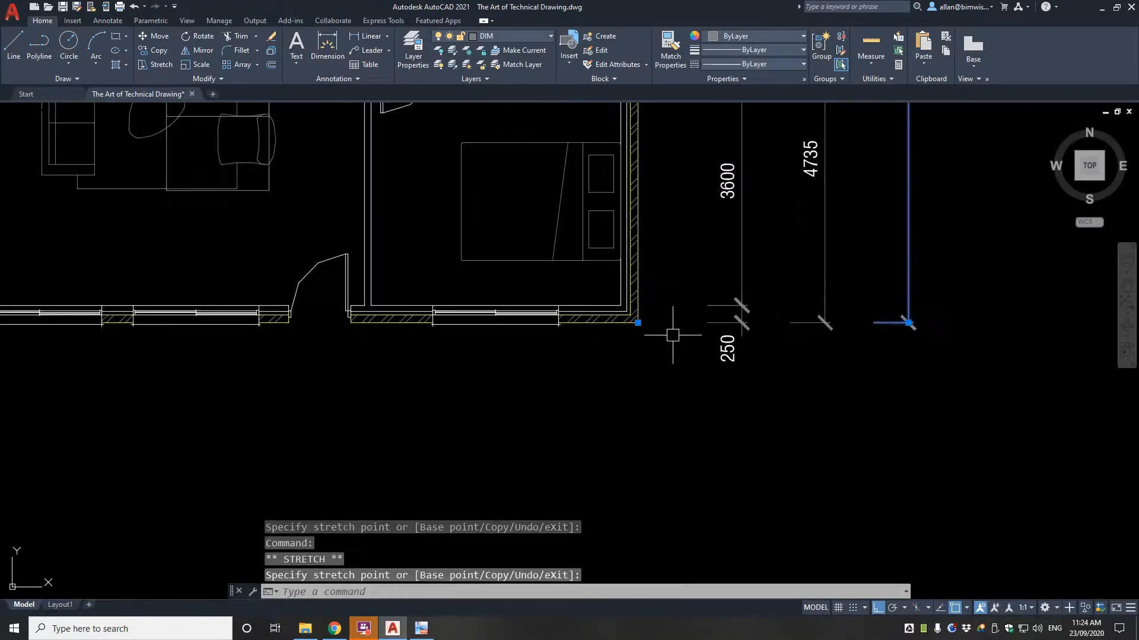
pyautogui.press('Escape')
pyautogui.press('Escape')
pyautogui.scroll(-8, 757, 311)
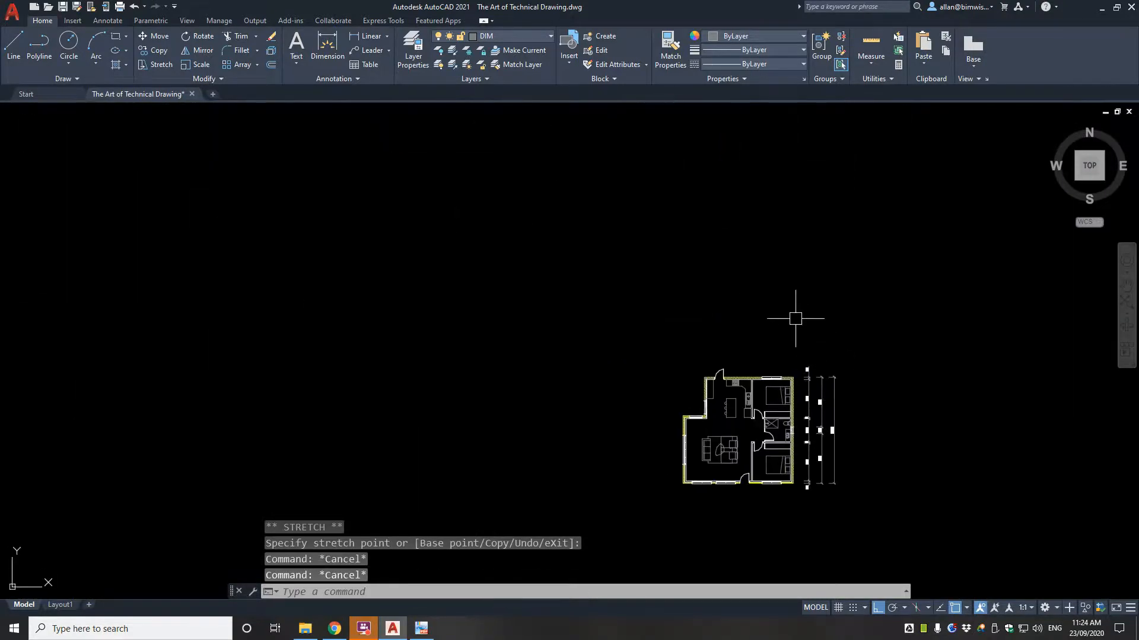
pyautogui.scroll(4, 735, 396)
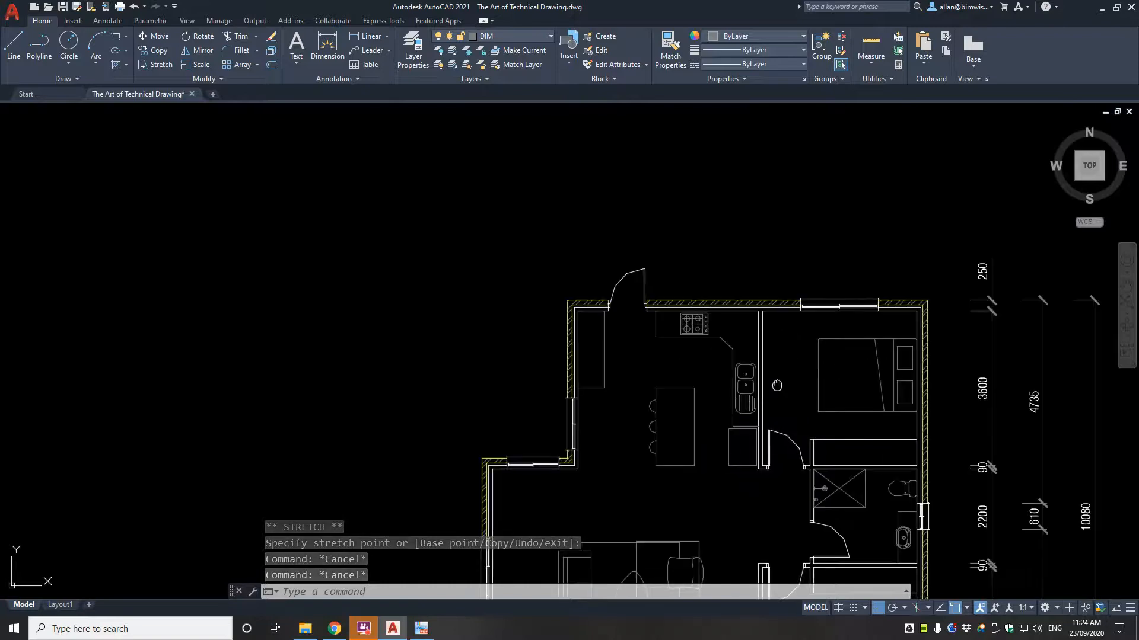
pyautogui.scroll(-2, 701, 297)
pyautogui.scroll(-1, 653, 267)
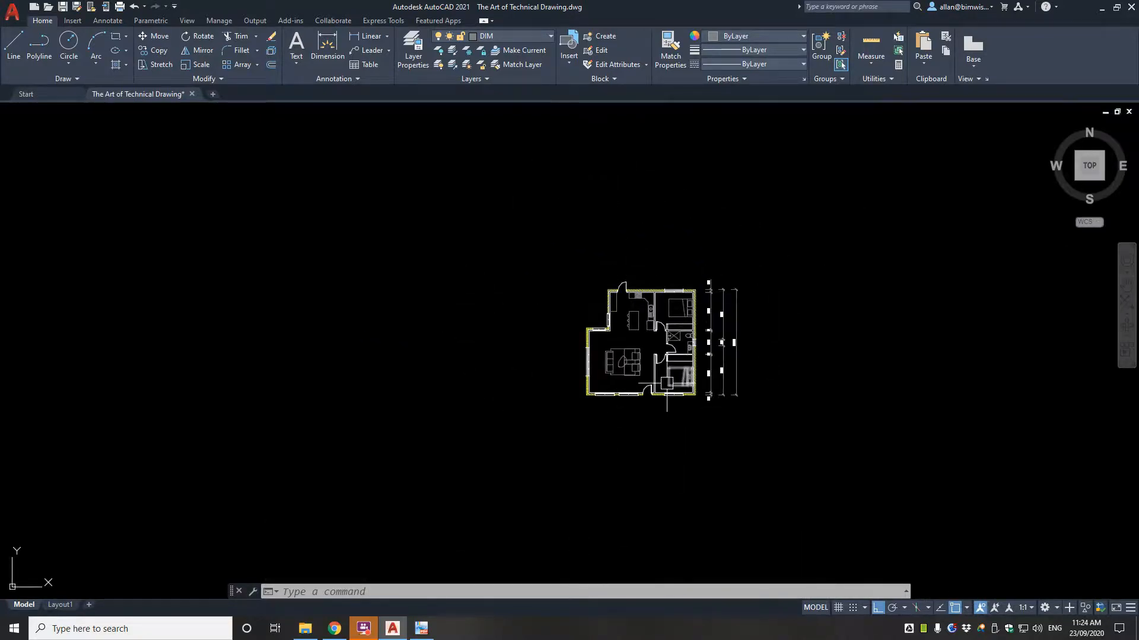
pyautogui.scroll(4, 658, 392)
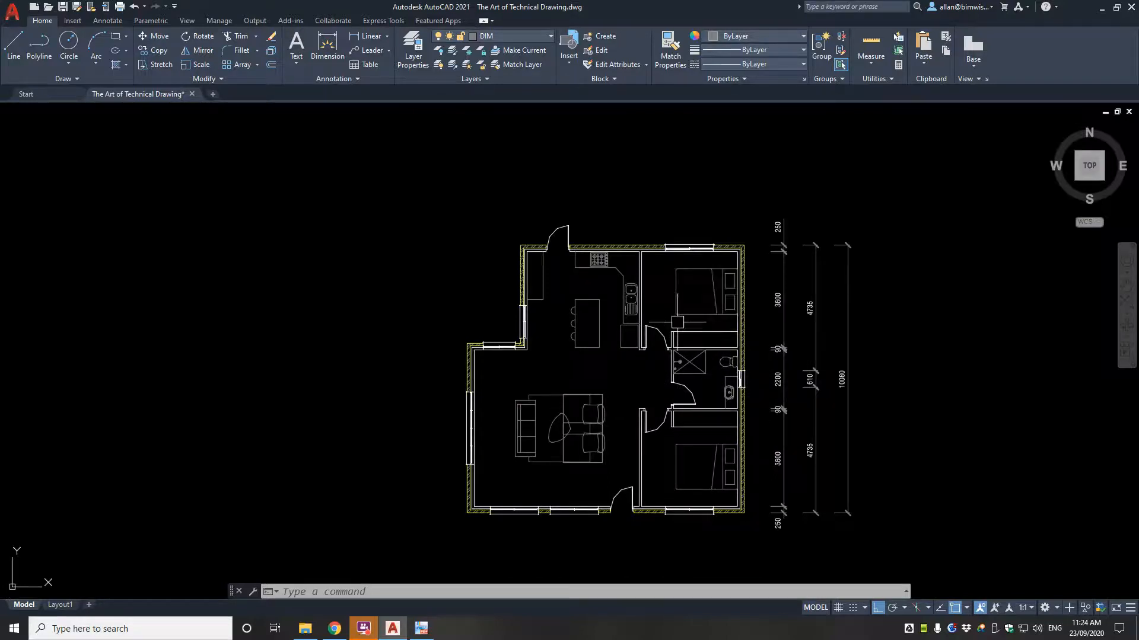
pyautogui.scroll(2, 677, 322)
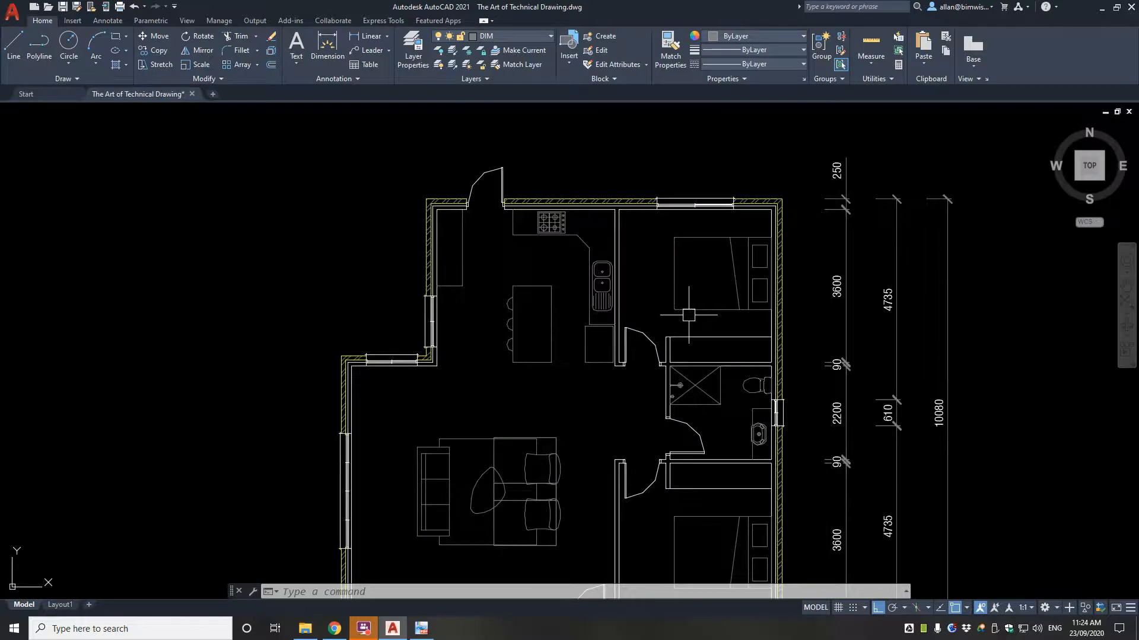
pyautogui.write('mt')
pyautogui.press('Return')
pyautogui.press('Escape')
pyautogui.press('Escape')
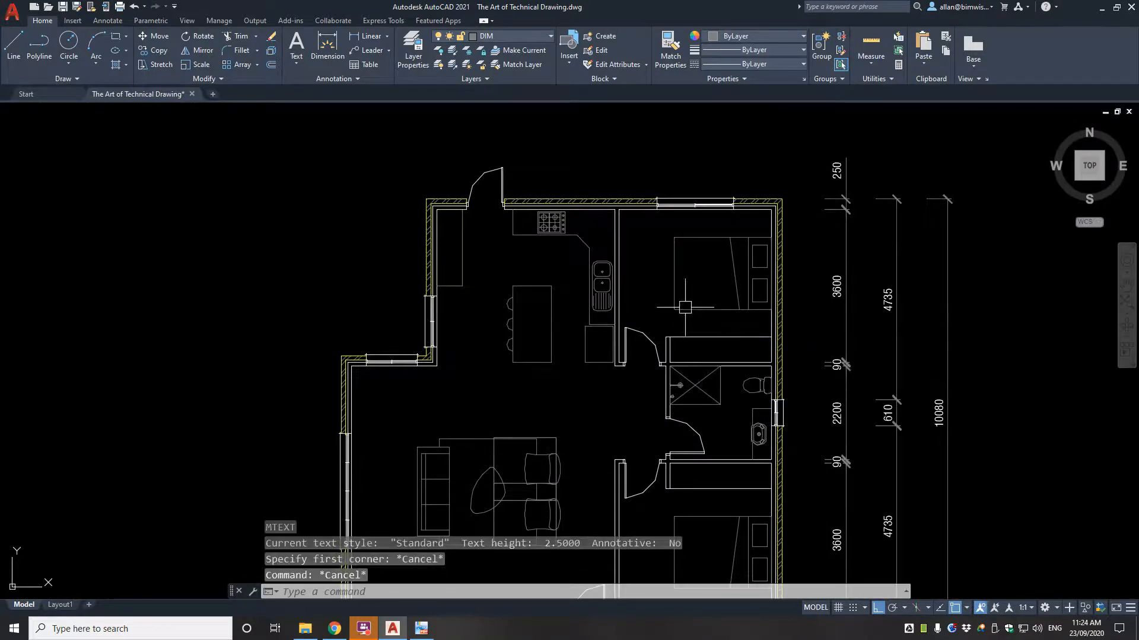
# - Review the font settings of the available text styles, ending on the Standard style
pyautogui.write('style')
pyautogui.press('Return')
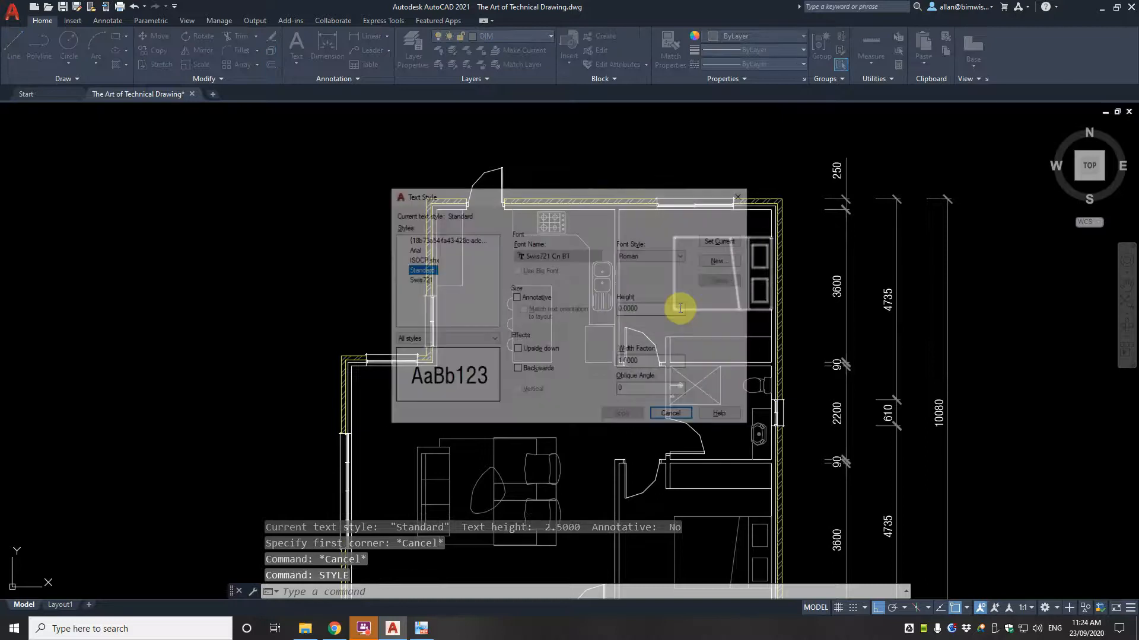
pyautogui.click(432, 240)
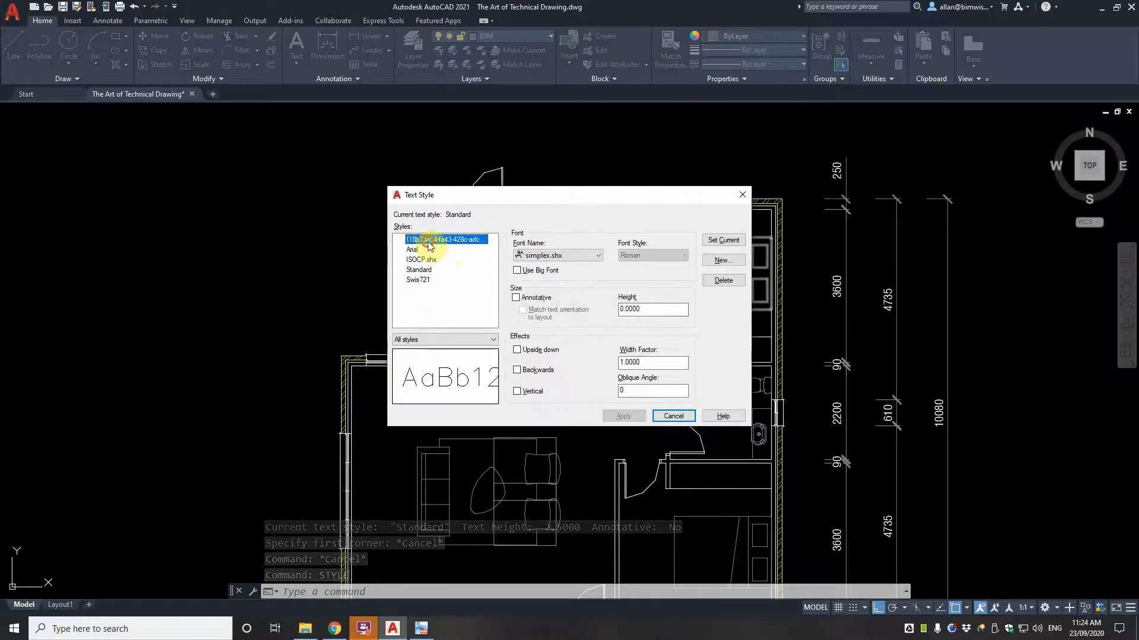
pyautogui.click(422, 269)
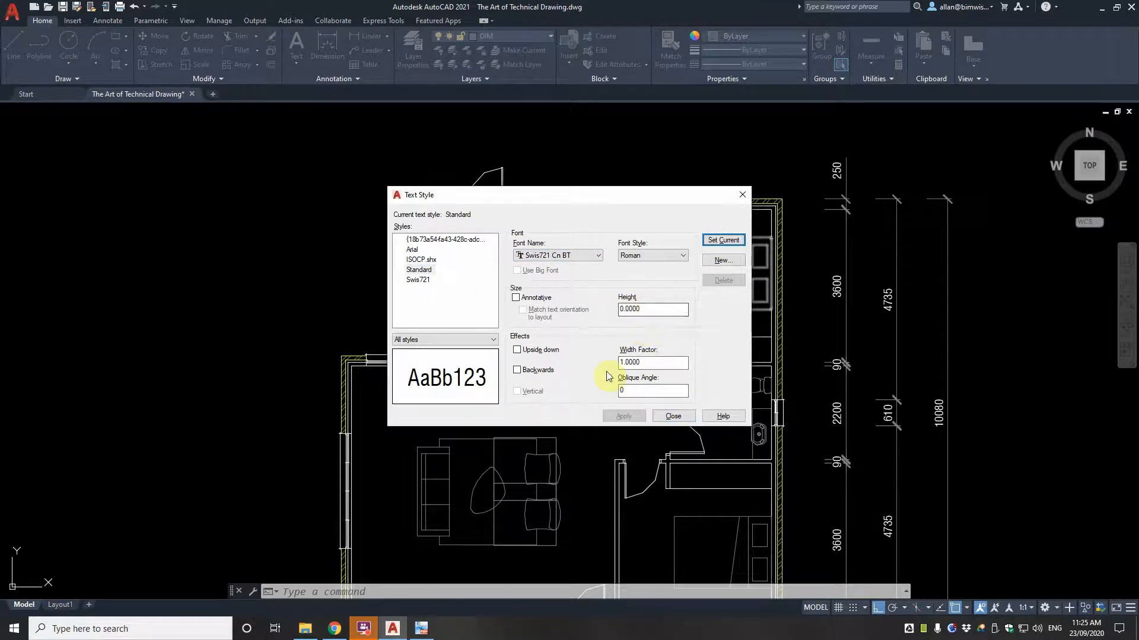
pyautogui.click(673, 416)
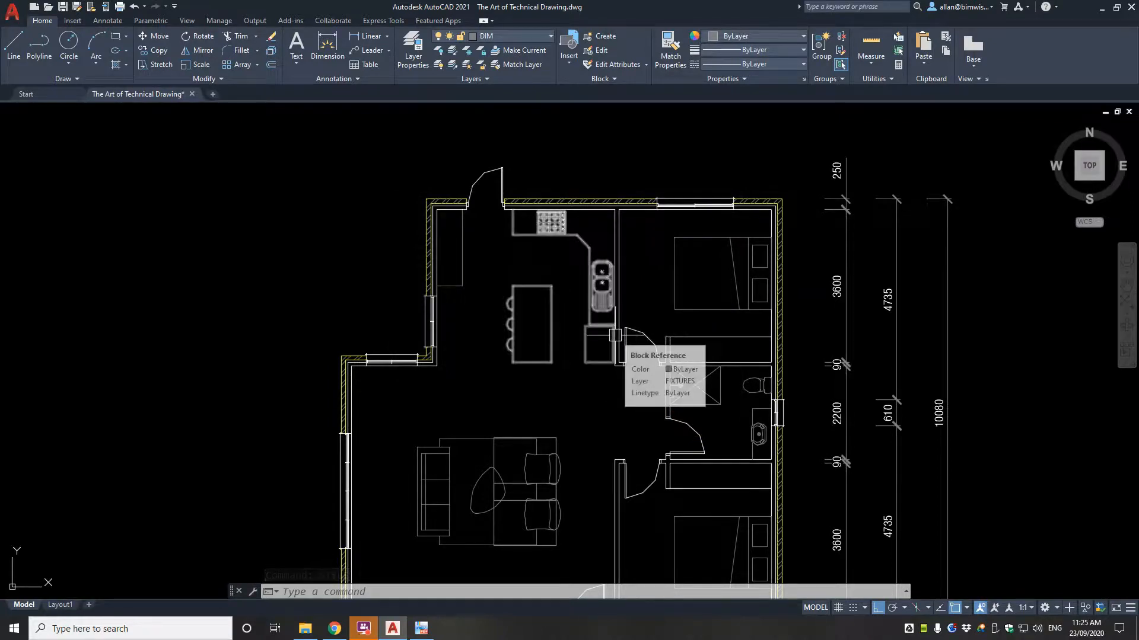
pyautogui.write('mt')
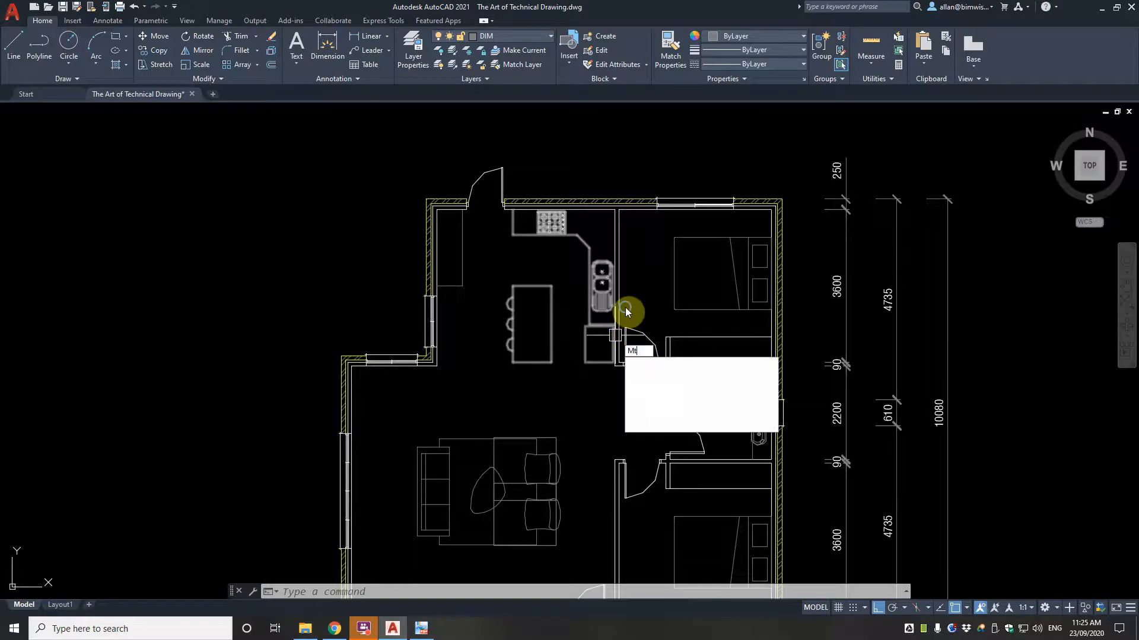
pyautogui.press('Return')
pyautogui.click(658, 267)
pyautogui.click(714, 287)
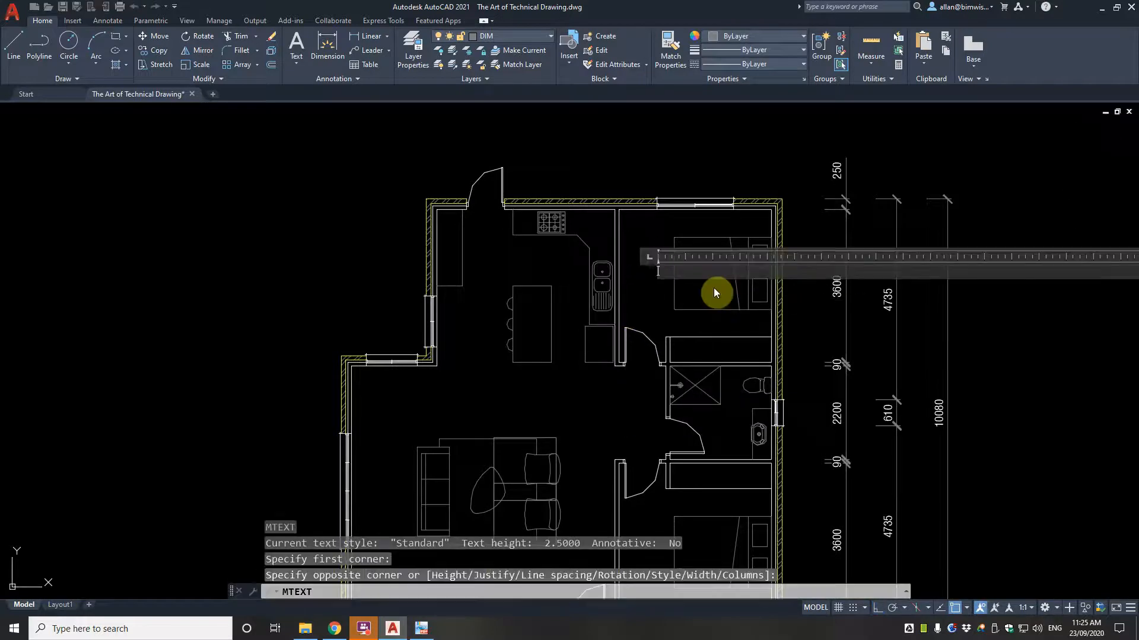
pyautogui.press('Escape')
pyautogui.write('mt')
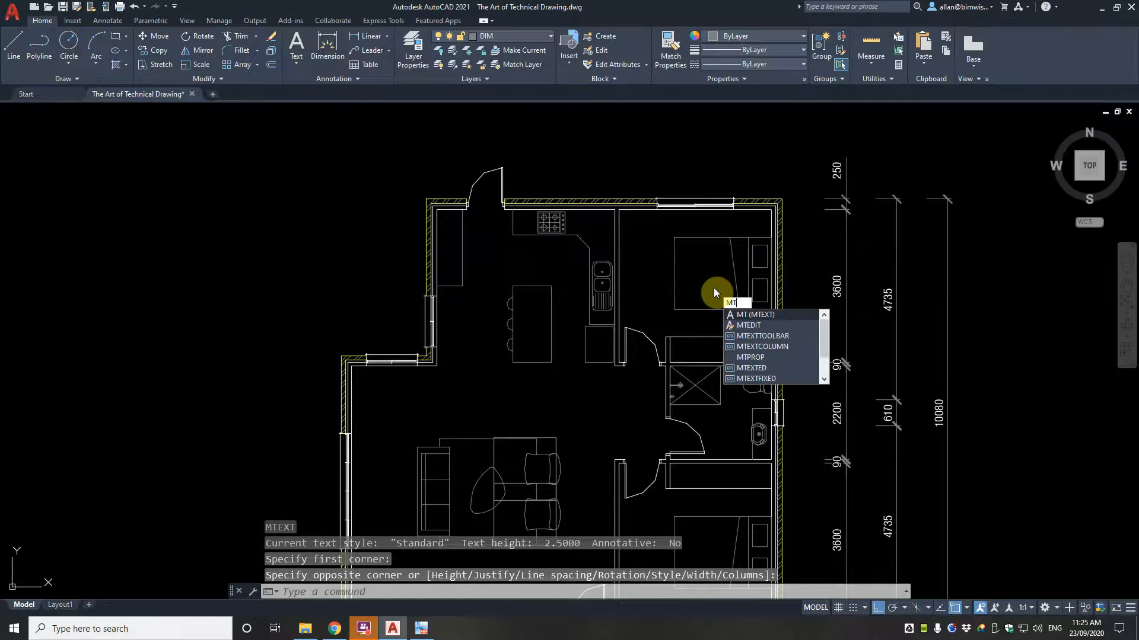
pyautogui.press('Escape')
pyautogui.press('Escape')
pyautogui.press('Escape')
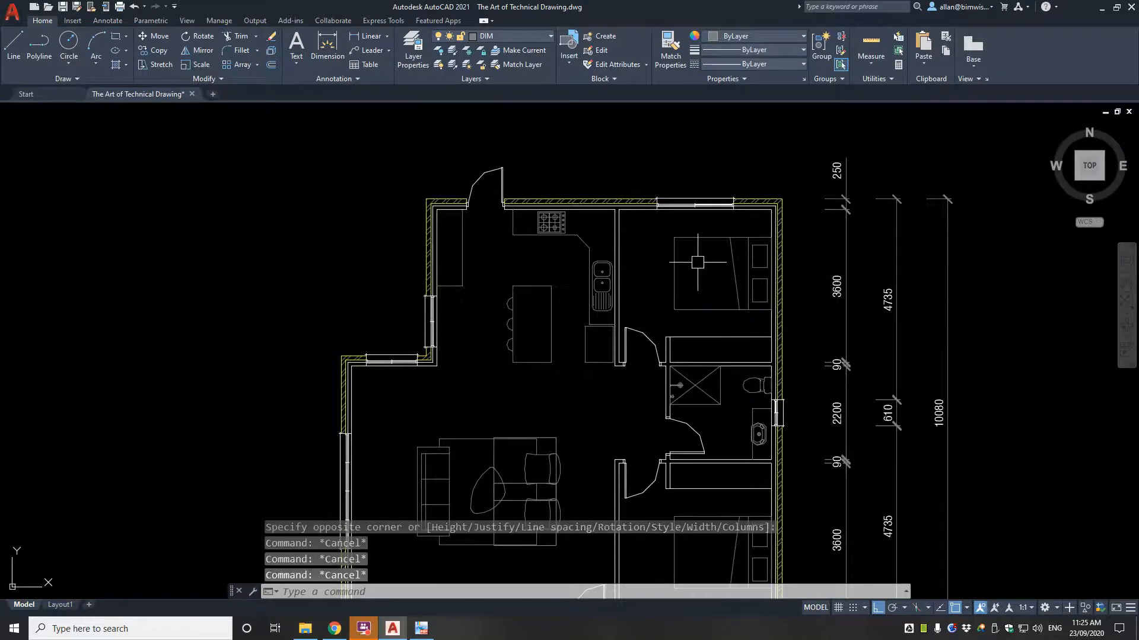
# - Place the single-line text "BED 1" on the north bedroom's bed with height 300 and rotation angle 0
pyautogui.press('Return')
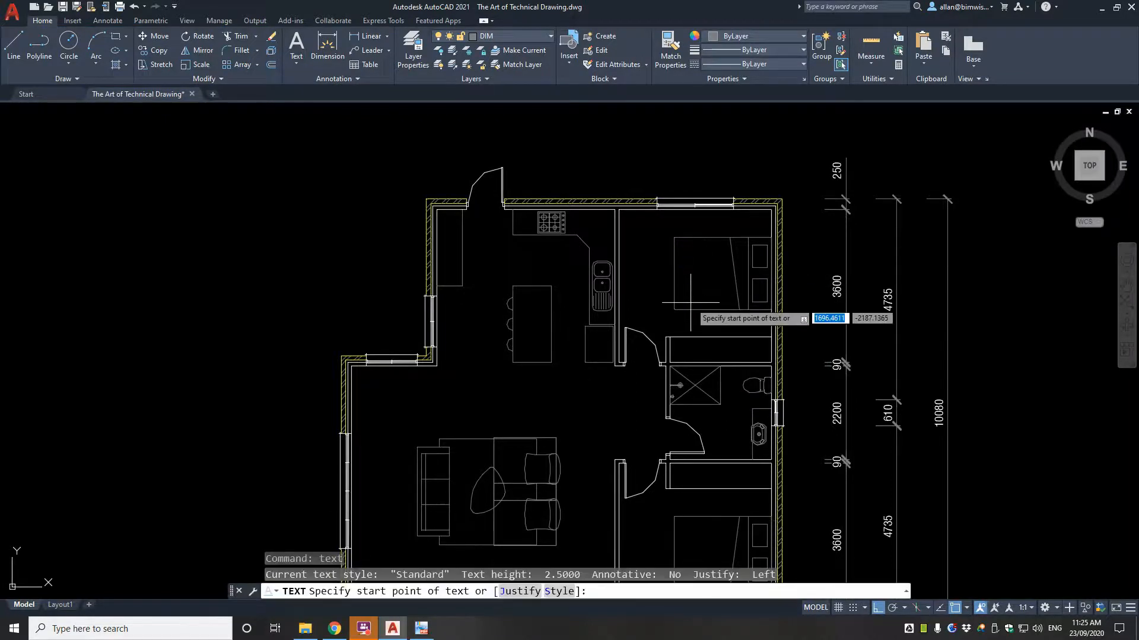
pyautogui.click(688, 274)
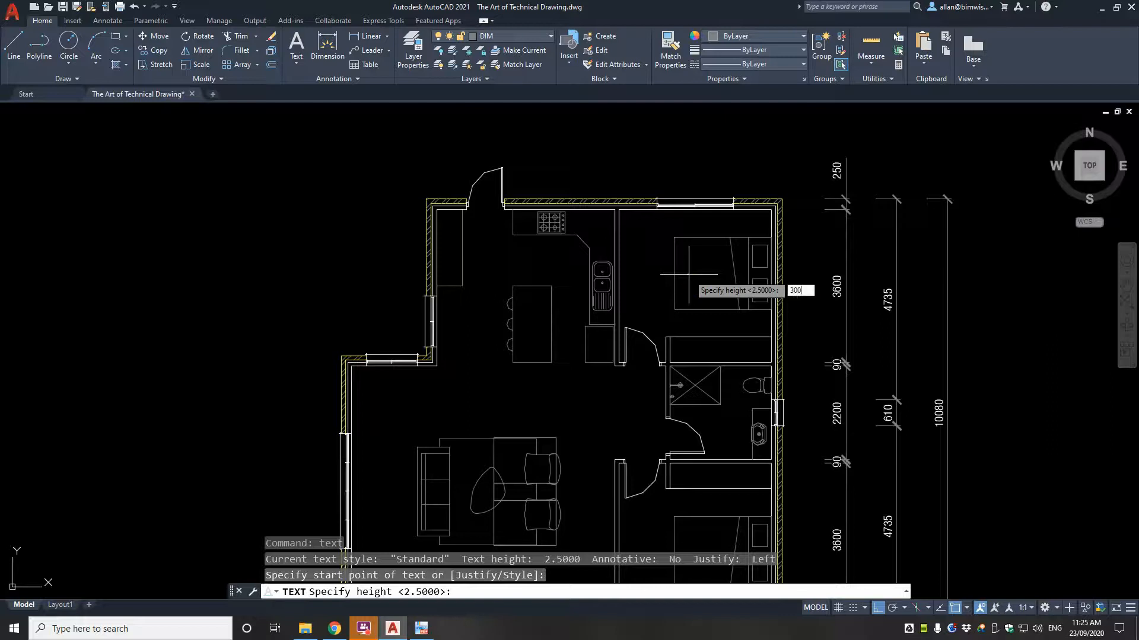
pyautogui.write('300')
pyautogui.press('Return')
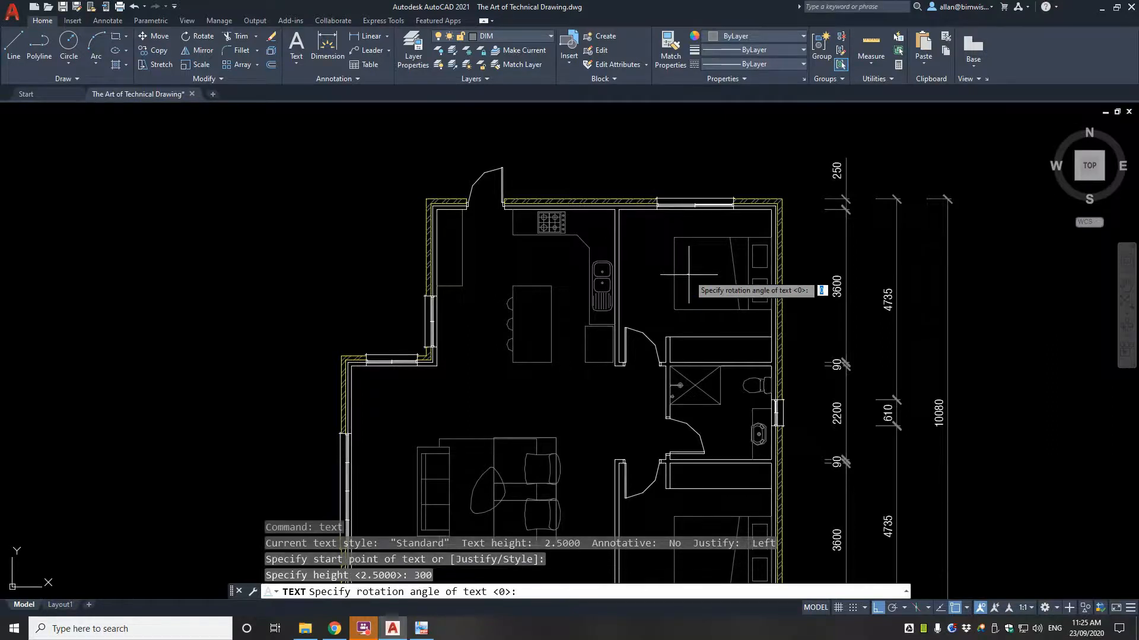
pyautogui.press('Return')
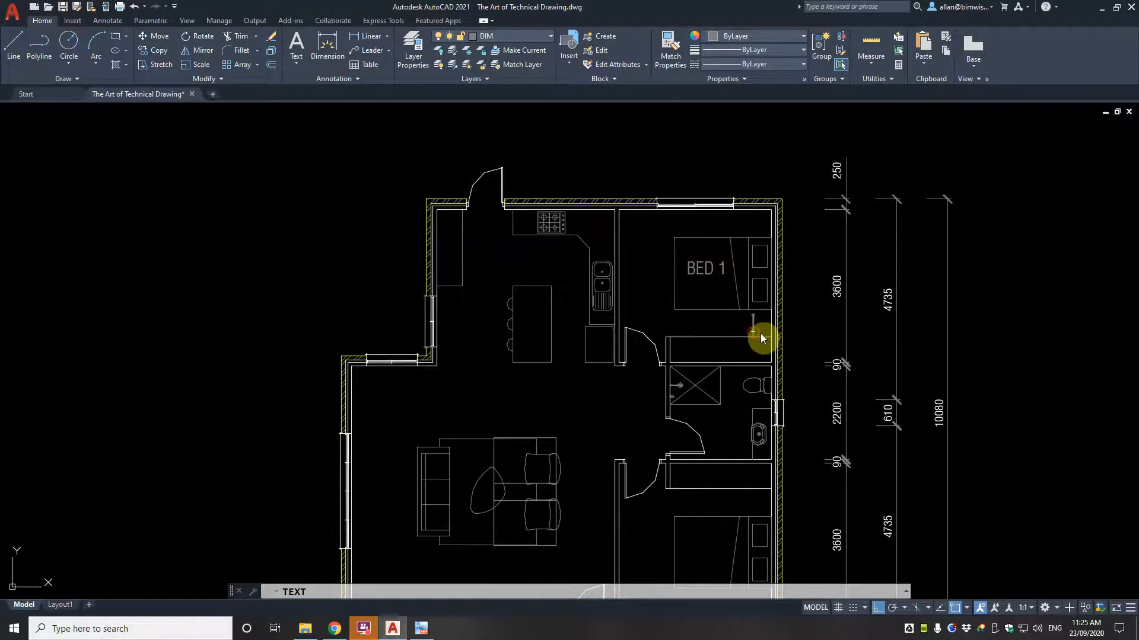
pyautogui.click(835, 349)
pyautogui.rightClick(811, 343)
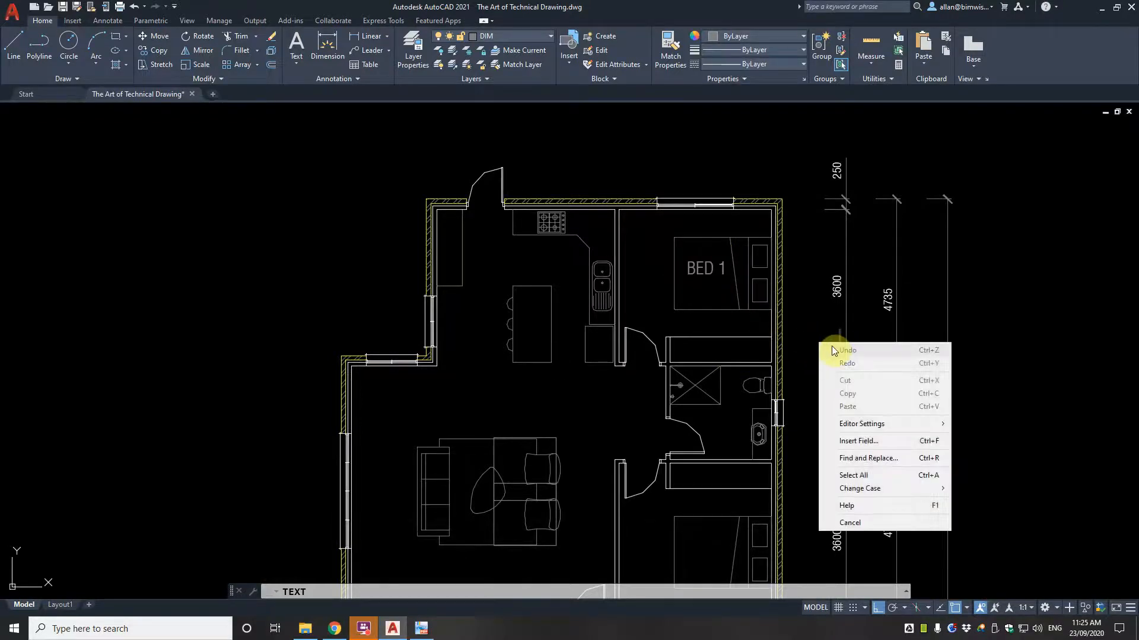
pyautogui.click(787, 348)
pyautogui.rightClick(674, 314)
pyautogui.press('Escape')
pyautogui.press('Escape')
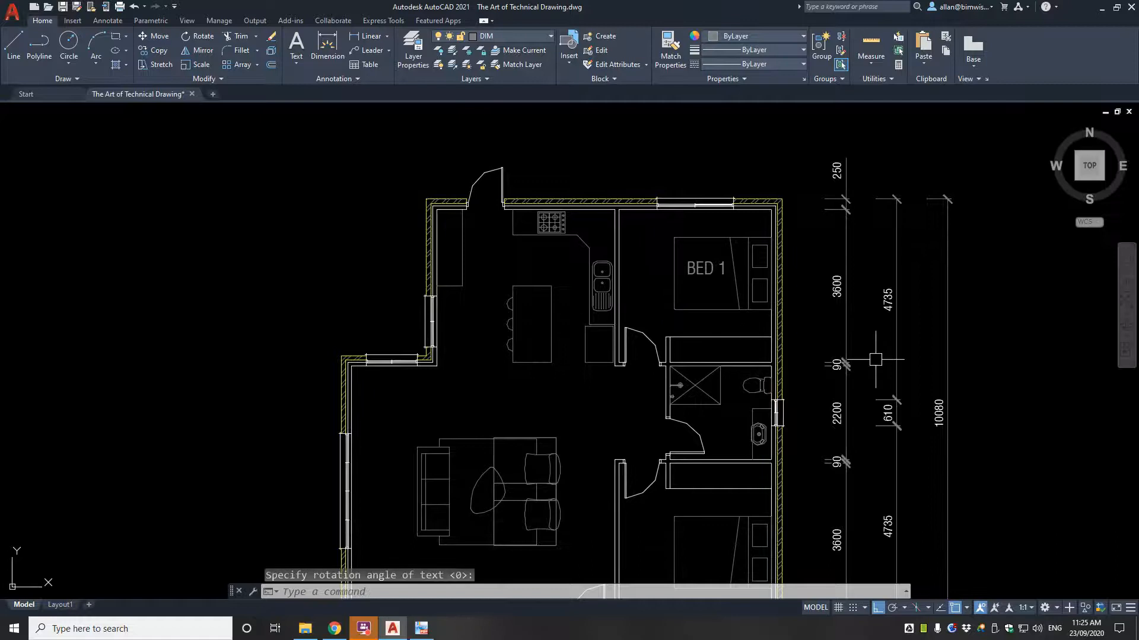
# - Move the BED 1 label to the TEXT FLOORPLAN layer
pyautogui.click(498, 34)
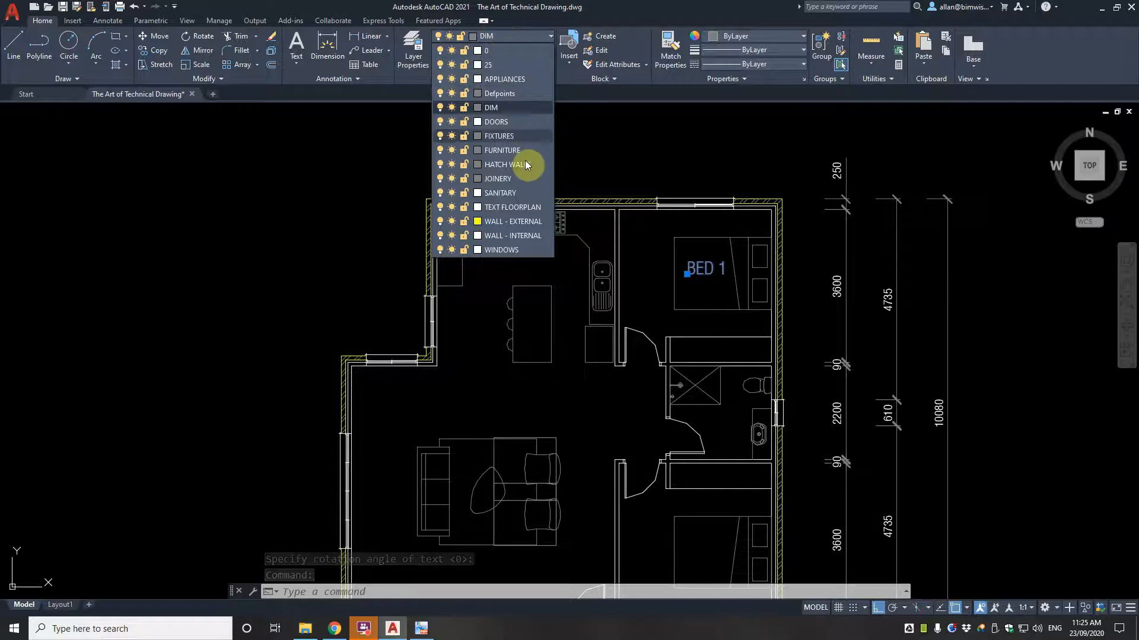
pyautogui.click(523, 208)
pyautogui.scroll(4, 702, 281)
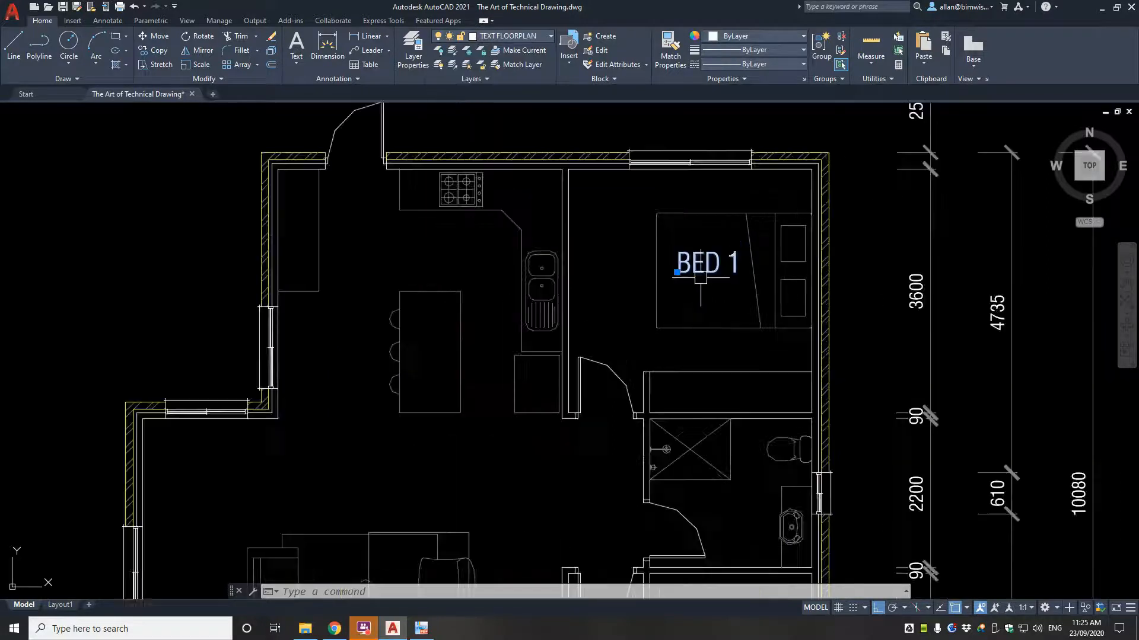
pyautogui.press('Escape')
pyautogui.press('Escape')
# - Check the room labels in the reference floor plan in PDF-XChange Viewer and return to the AutoCAD drawing
pyautogui.scroll(-4, 704, 280)
pyautogui.scroll(-2, 715, 299)
pyautogui.moveTo(704, 296)
pyautogui.mouseDown(button='middle')
pyautogui.moveTo(620, 309)
pyautogui.moveTo(612, 287)
pyautogui.mouseUp(button='middle')
pyautogui.scroll(6, 657, 299)
pyautogui.scroll(-4, 665, 288)
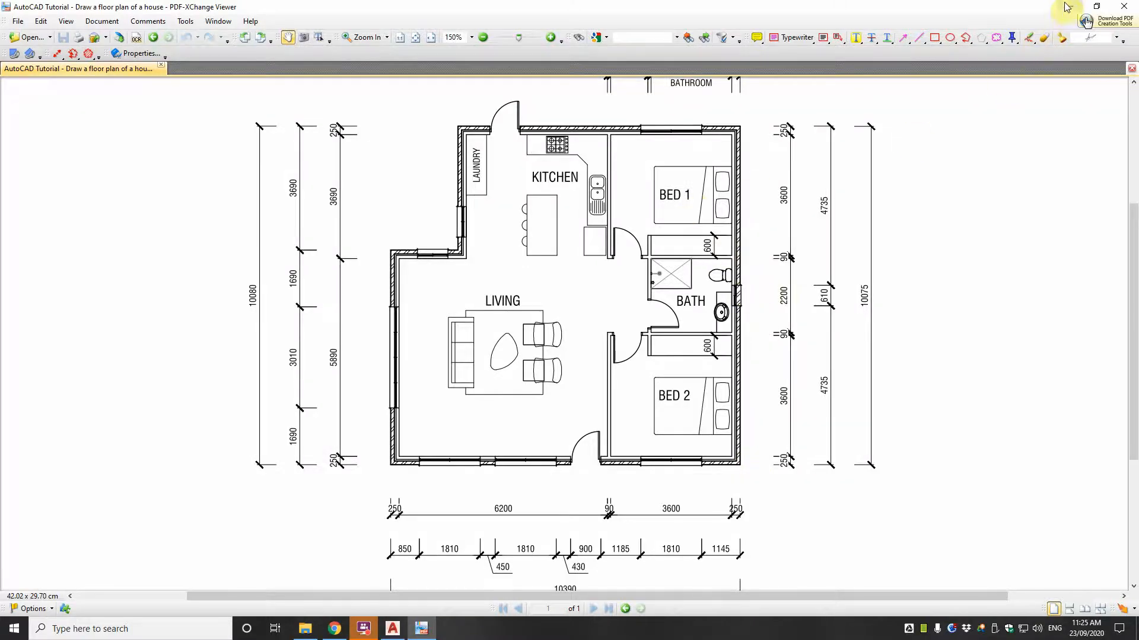
pyautogui.click(1068, 7)
# - Set the justification of the BED 1 label in the north bedroom to Middle center
pyautogui.click(632, 266)
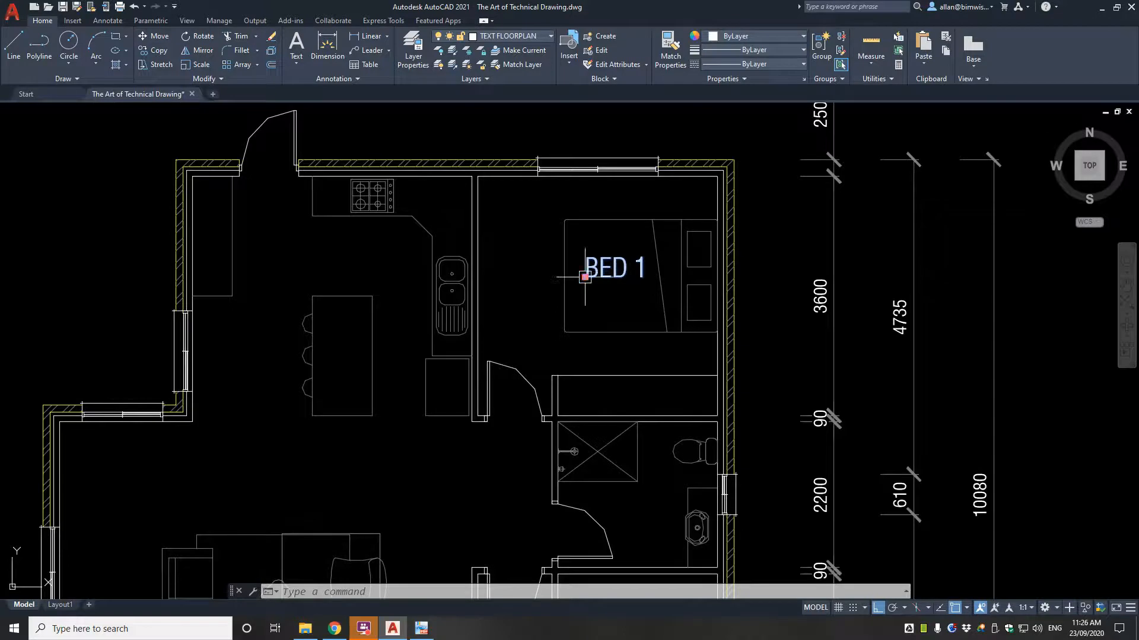
pyautogui.hotkey('ctrl', '1')
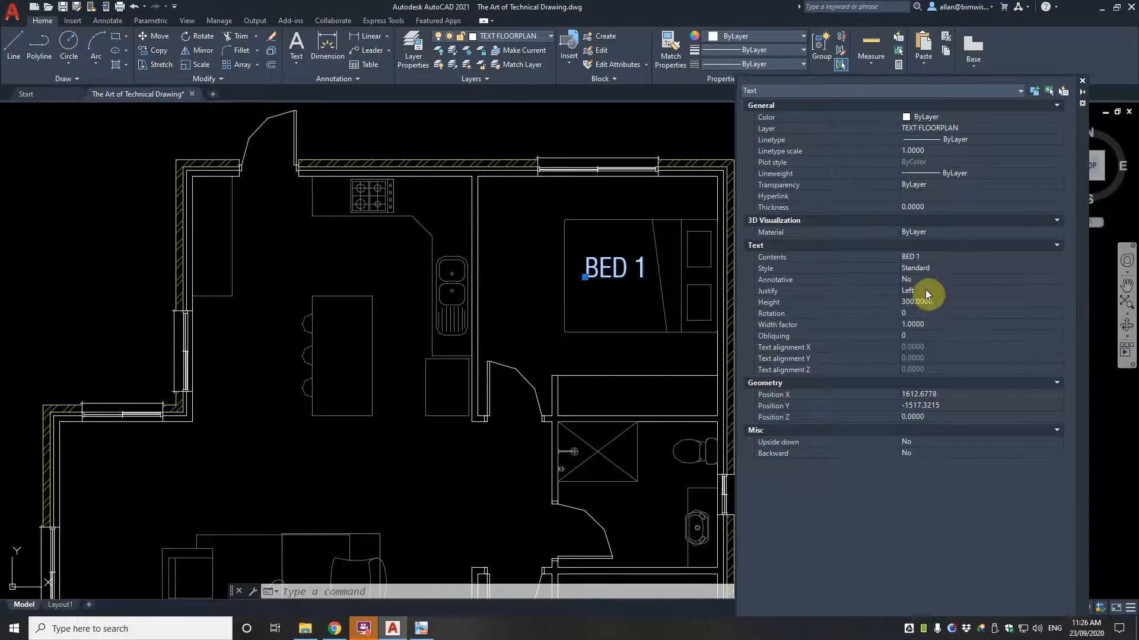
pyautogui.click(925, 290)
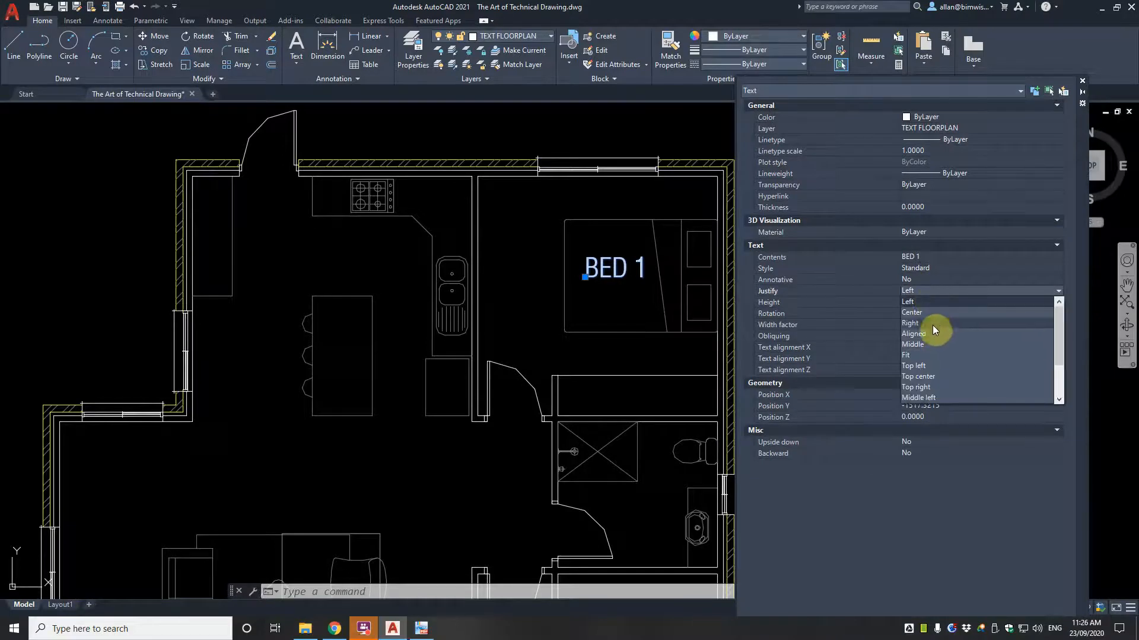
pyautogui.click(937, 313)
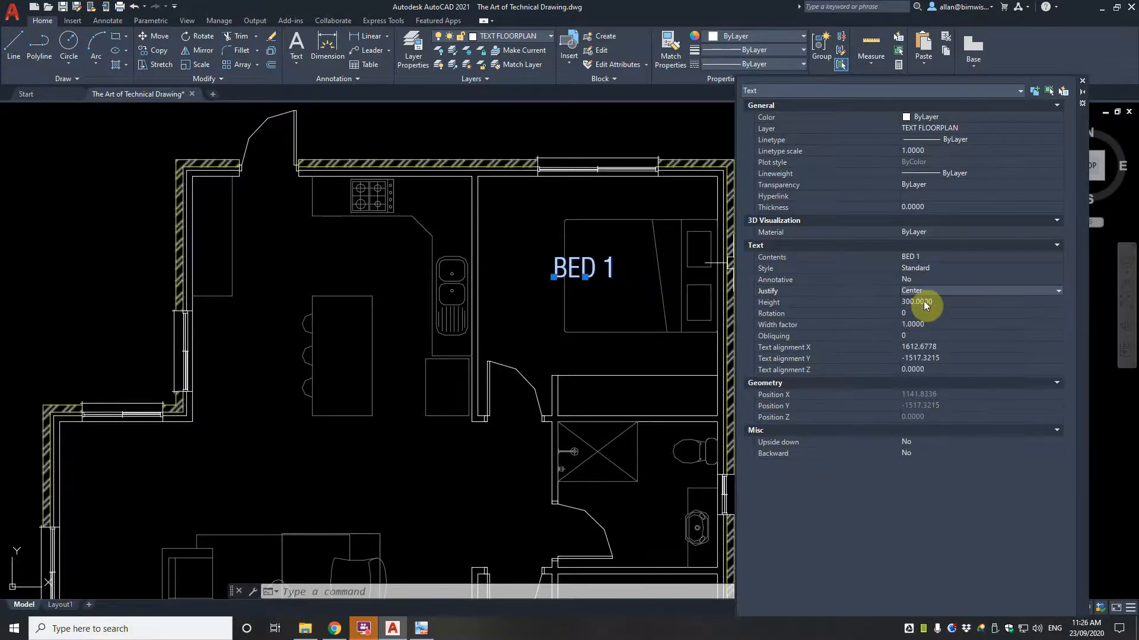
pyautogui.click(941, 290)
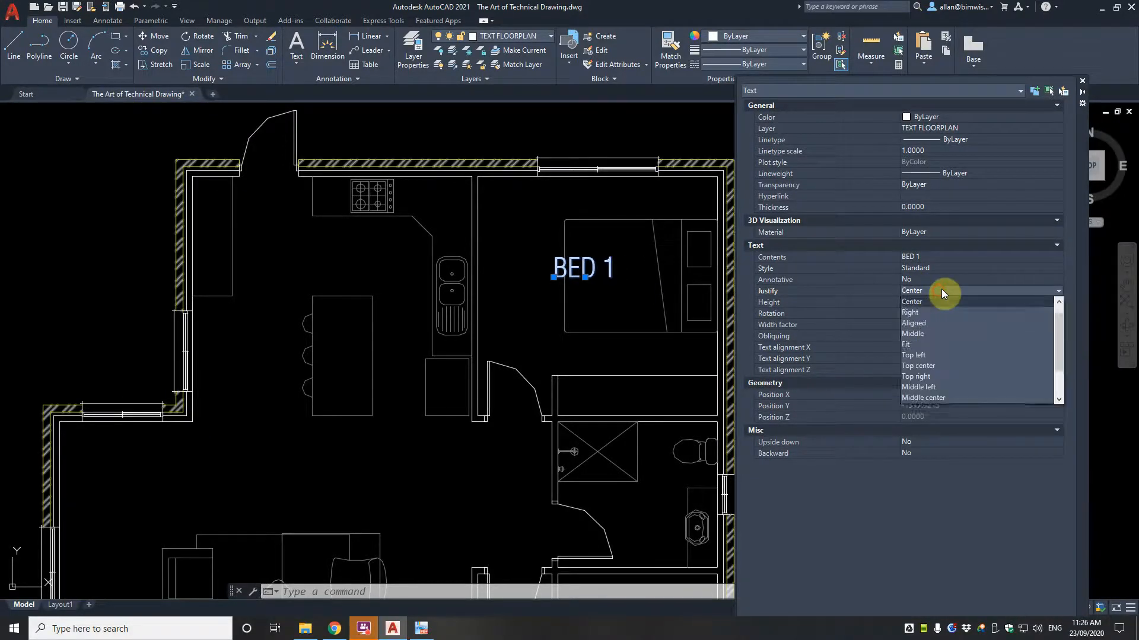
pyautogui.click(943, 397)
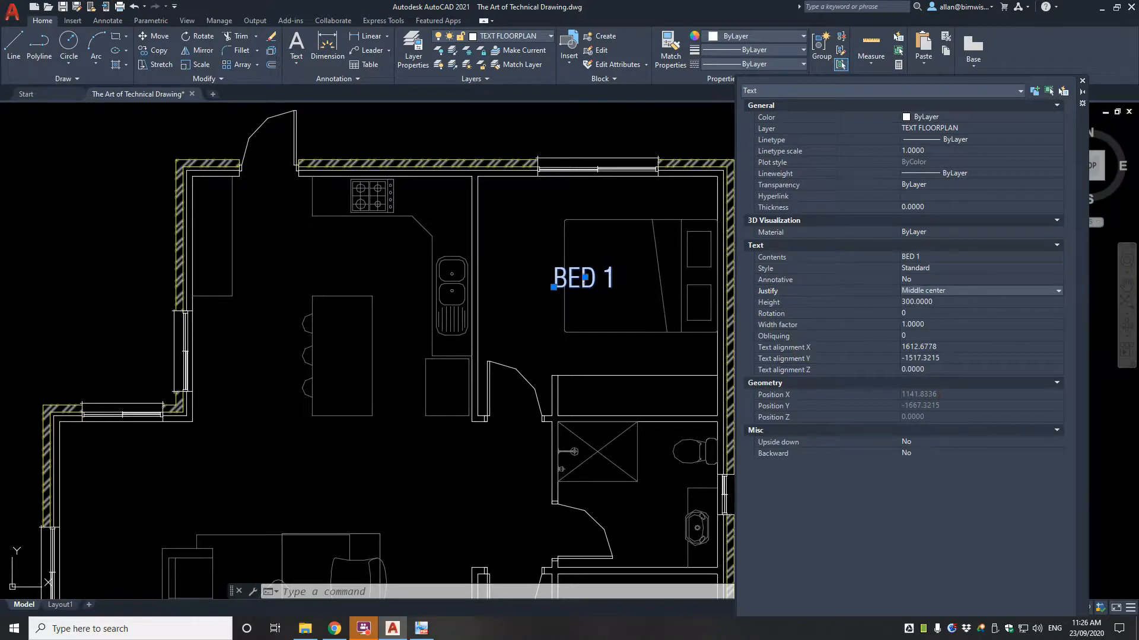
# - Move the BED 1 label to the midpoint between the north bedroom's southwest and northeast inner corners
pyautogui.click(585, 277)
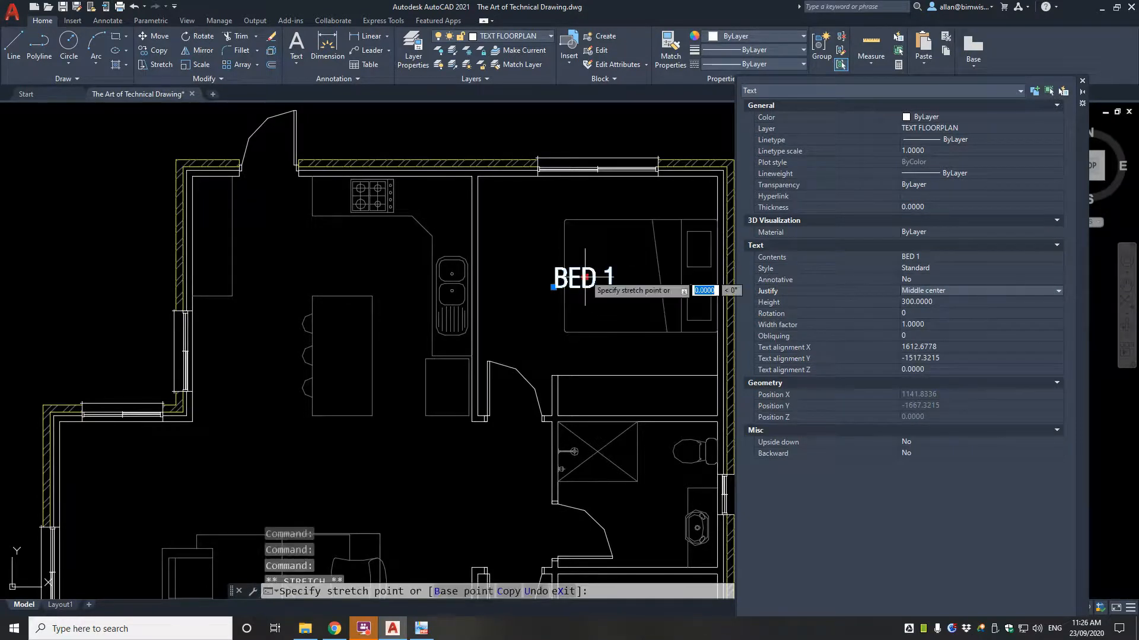
pyautogui.keyDown('shift'); pyautogui.rightClick(586, 277); pyautogui.keyUp('shift')
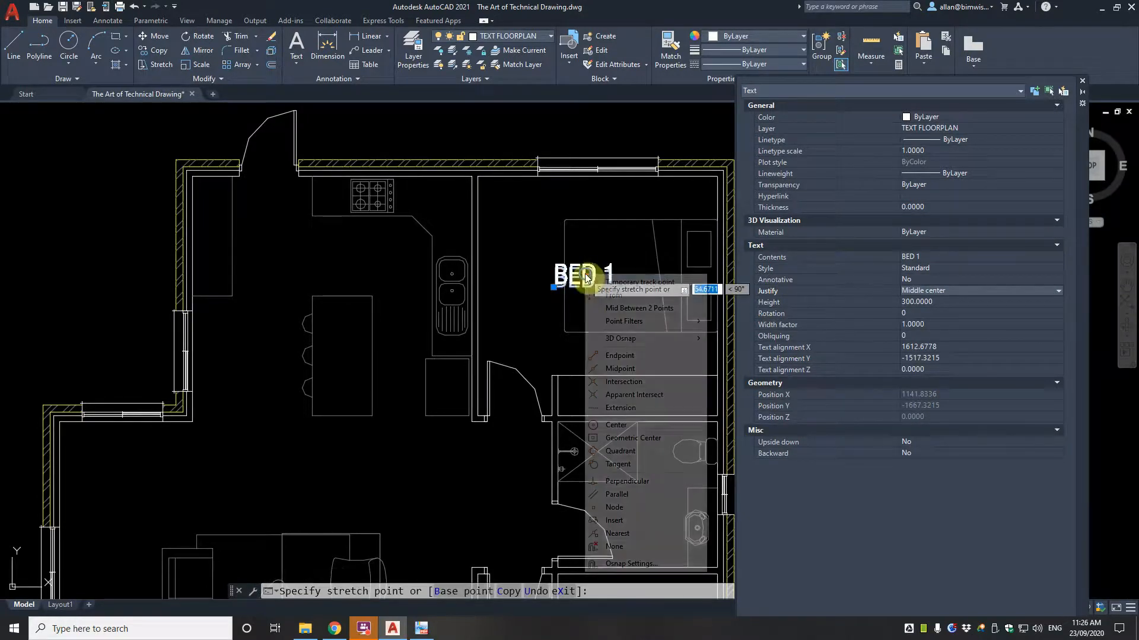
pyautogui.click(595, 308)
pyautogui.click(477, 414)
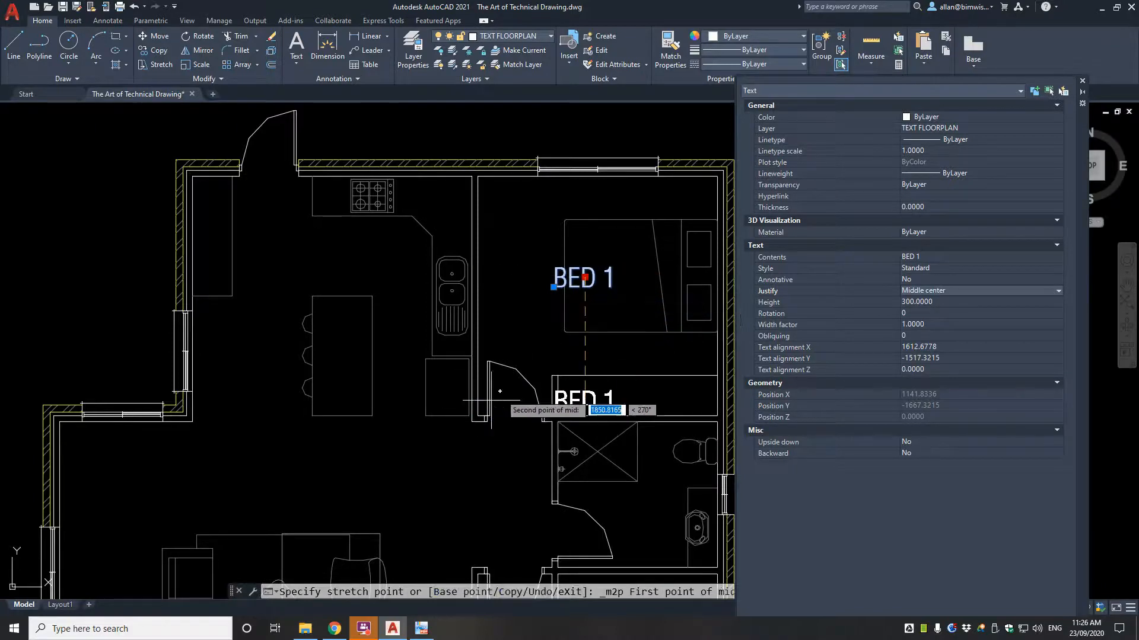
pyautogui.click(717, 176)
pyautogui.press('Escape')
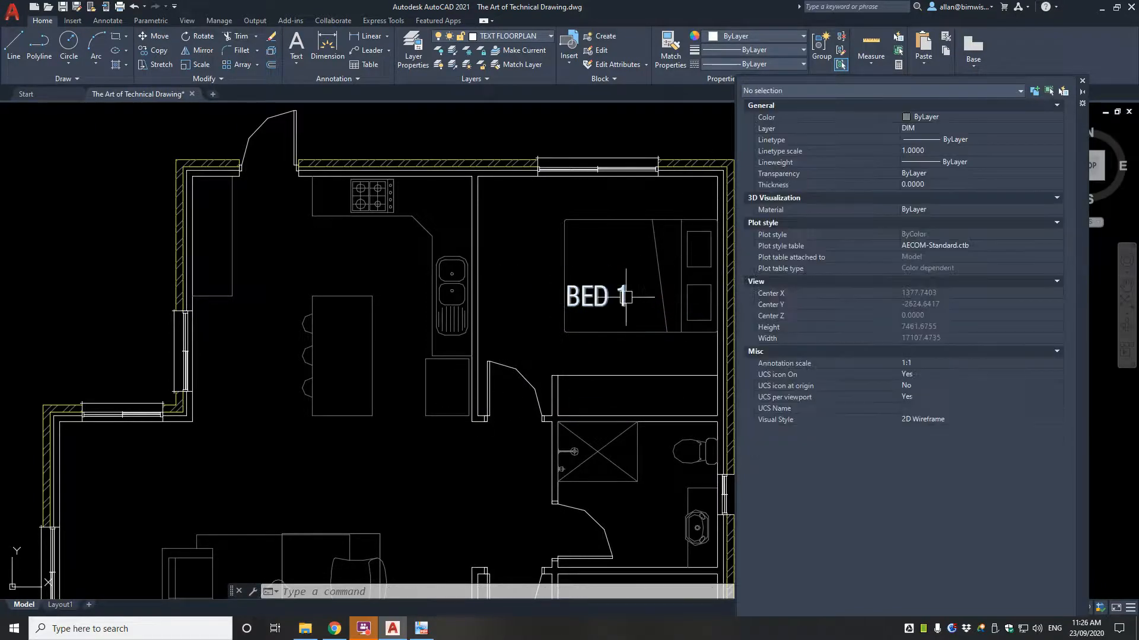
pyautogui.scroll(-4, 624, 298)
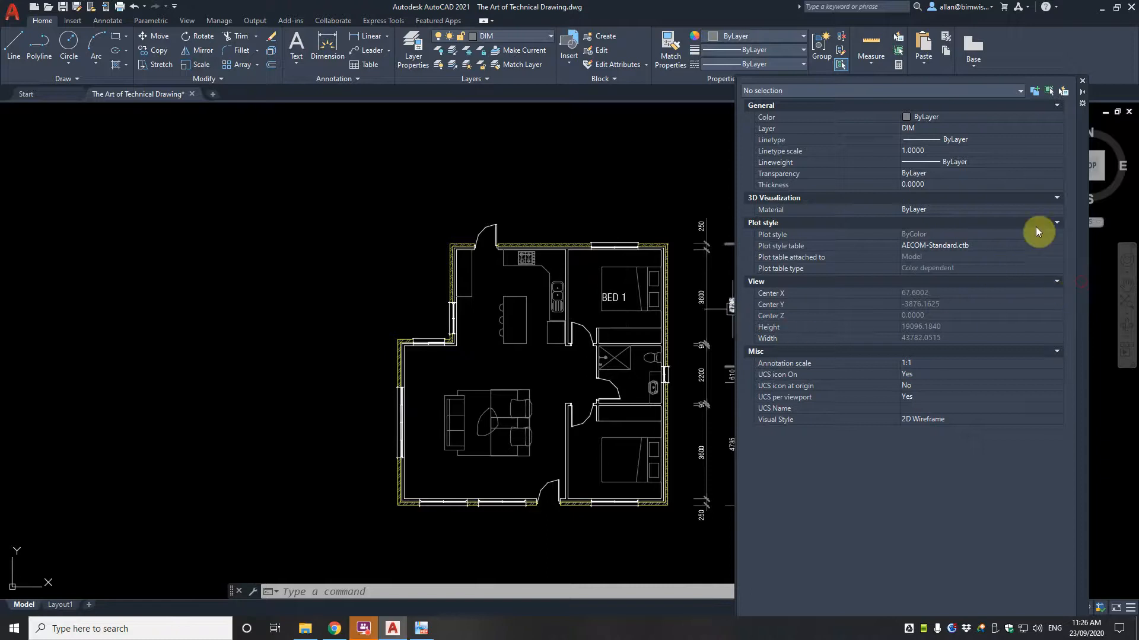
pyautogui.click(1082, 81)
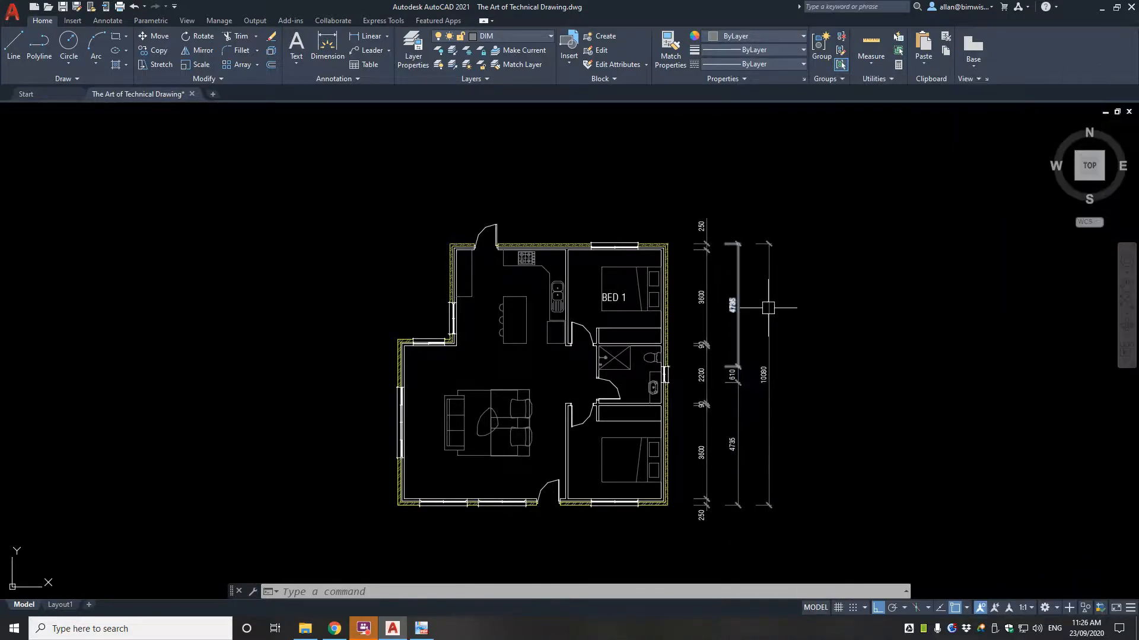
# - Copy the BED 1 label into the south bedroom, using the northeast inner corners of both bedrooms as reference points
pyautogui.moveTo(633, 318); pyautogui.dragTo(649, 274, button='middle')
pyautogui.scroll(4, 642, 253)
pyautogui.scroll(-4, 638, 253)
pyautogui.scroll(2, 636, 253)
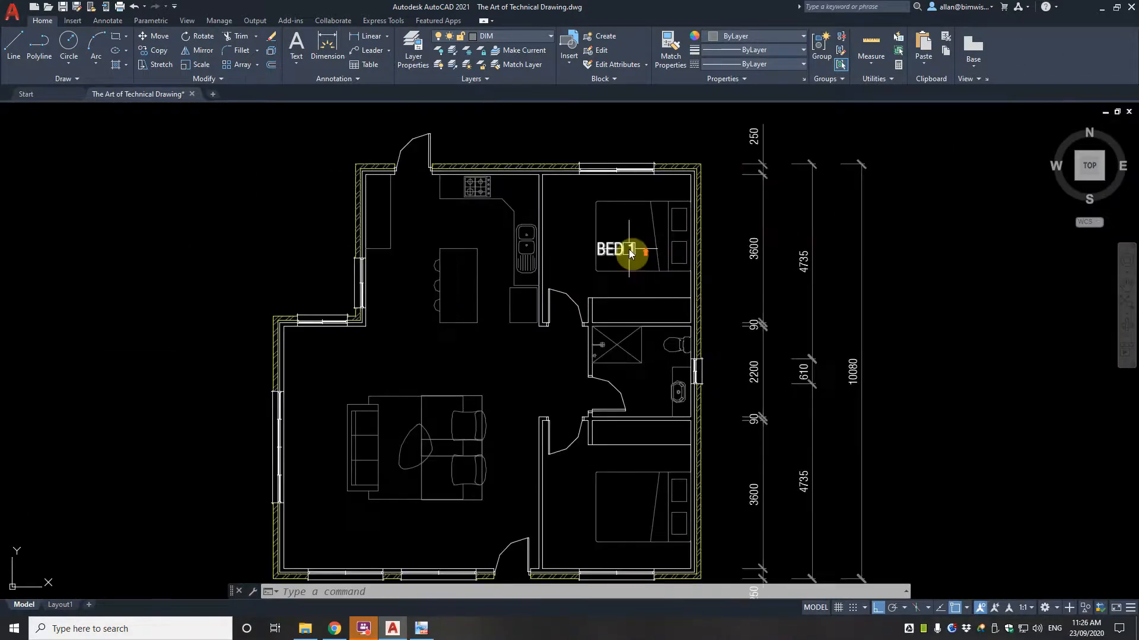
pyautogui.write('co')
pyautogui.press('space')
pyautogui.click(624, 246)
pyautogui.press('space')
pyautogui.click(691, 173)
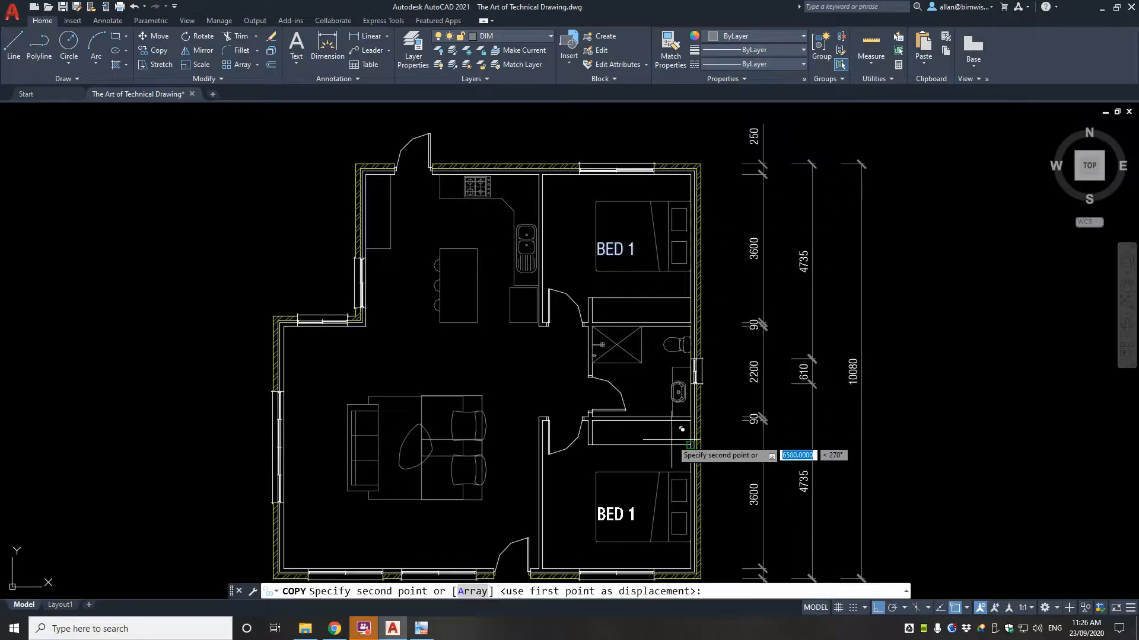
pyautogui.scroll(2, 693, 419)
pyautogui.click(693, 427)
pyautogui.press('Escape')
pyautogui.moveTo(615, 496); pyautogui.dragTo(675, 311, button='middle')
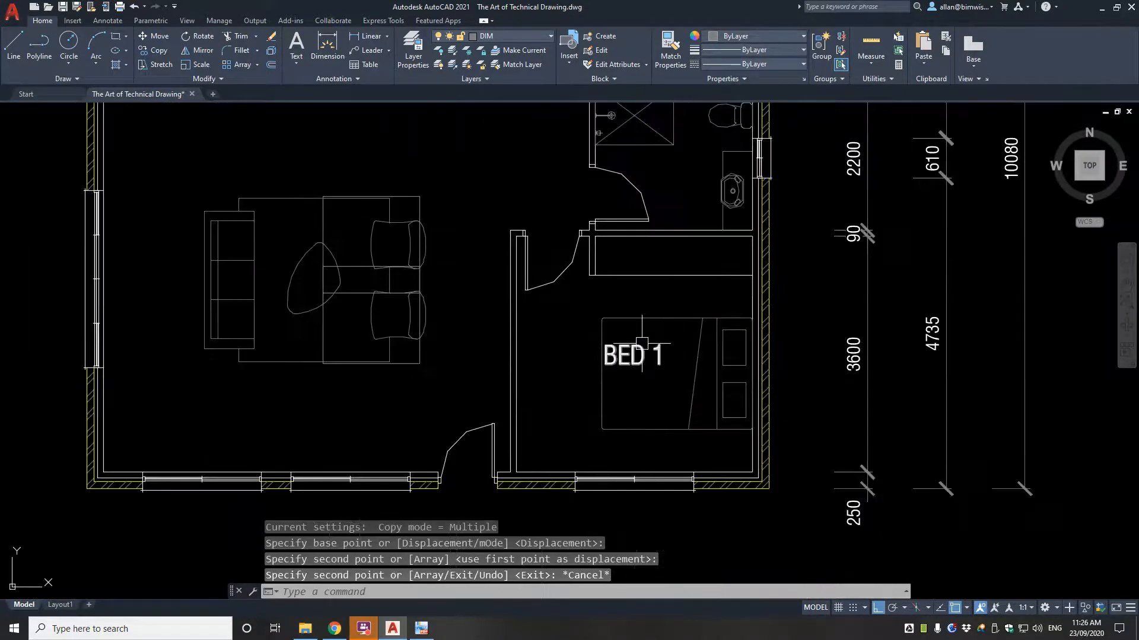
# - Change the text of the copied label in the south bedroom to "BED 2"
pyautogui.doubleClick(638, 346)
pyautogui.press('Escape')
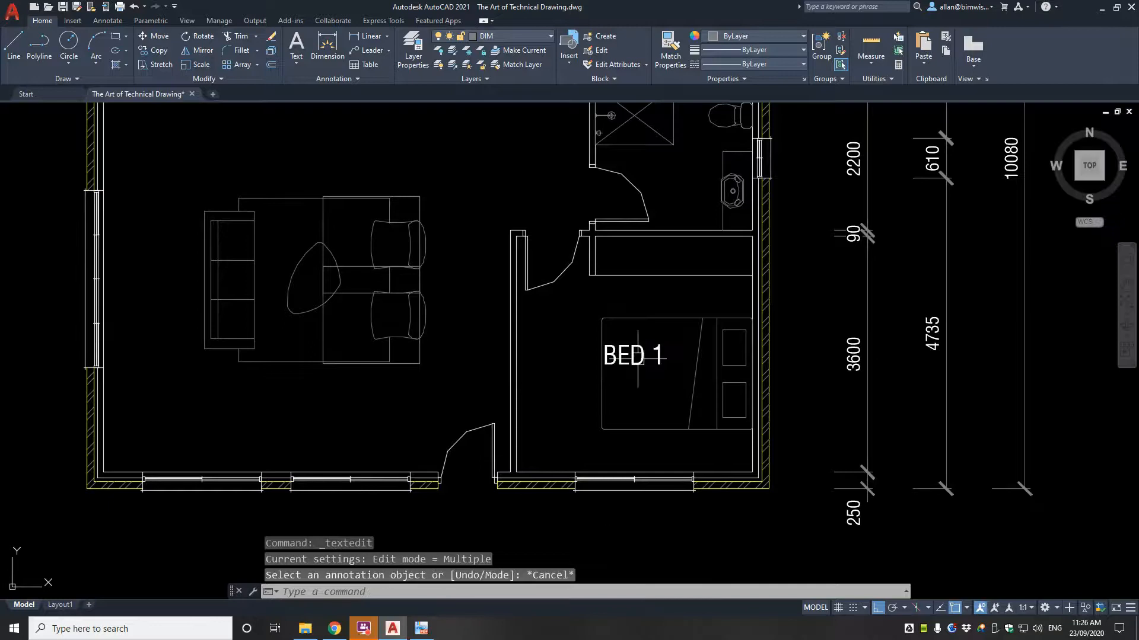
pyautogui.doubleClick(647, 356)
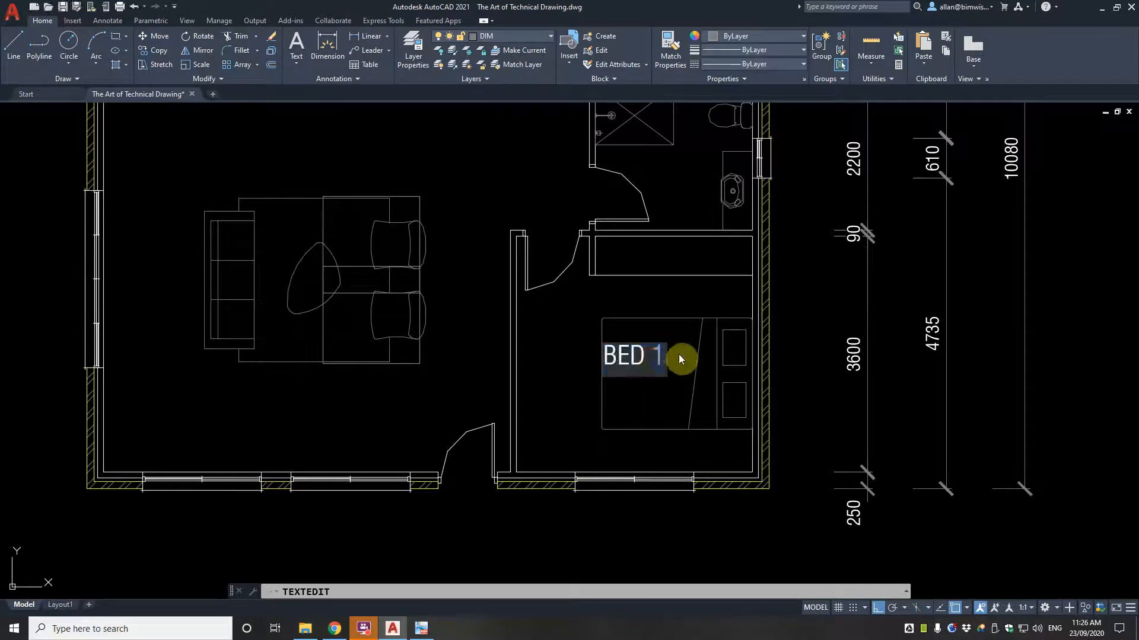
pyautogui.write('2')
pyautogui.press('Return')
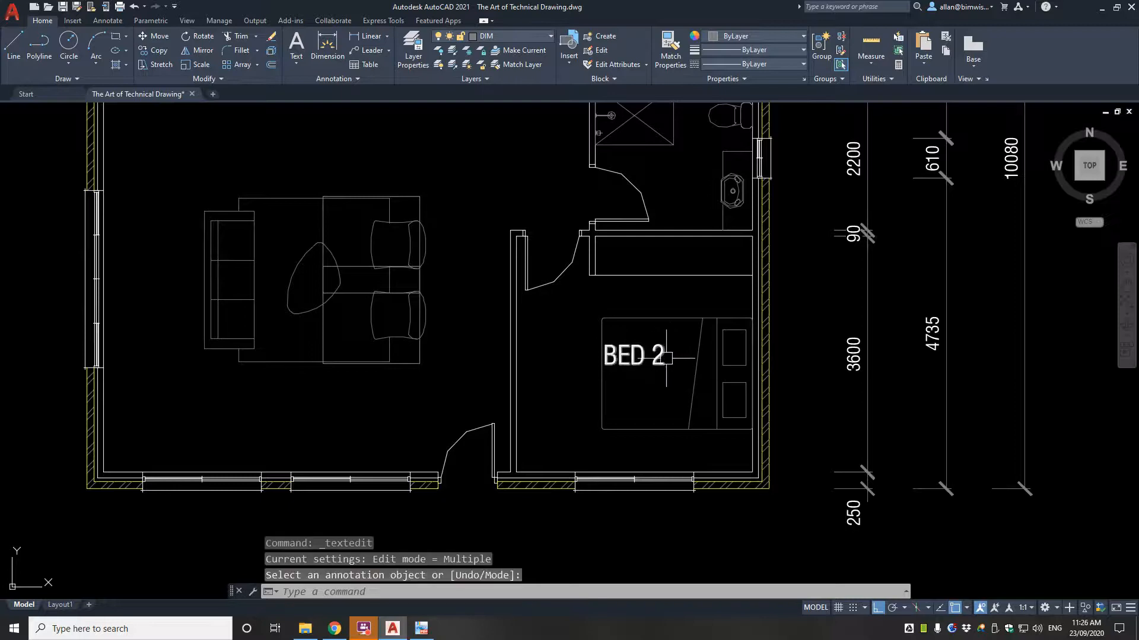
# - Review the text properties of the BED 2 label and deselect it
pyautogui.click(643, 353)
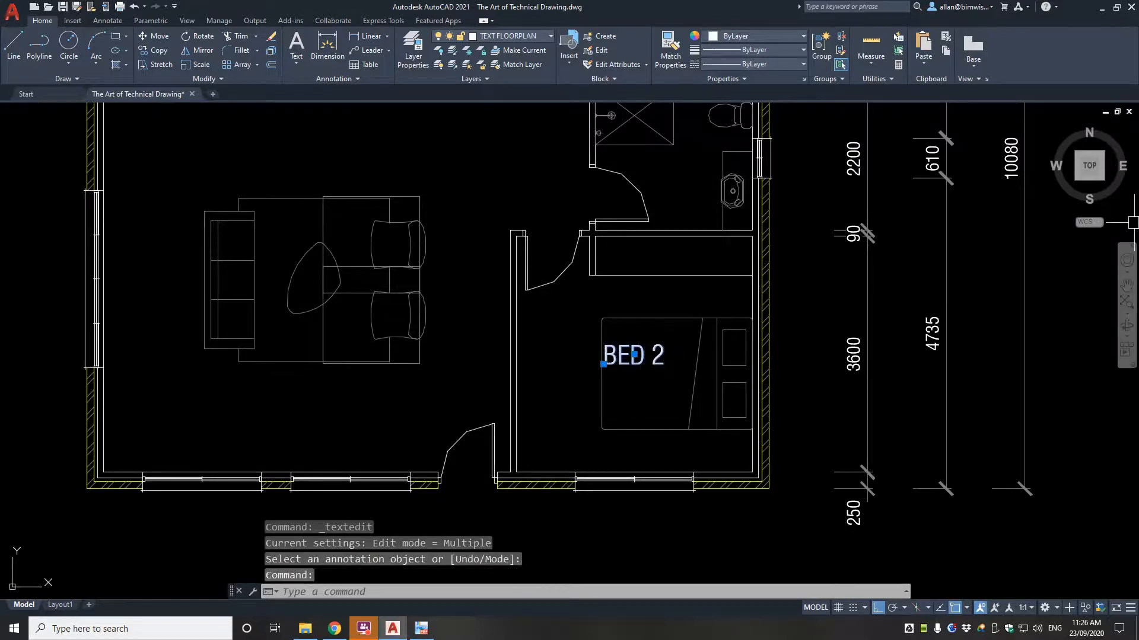
pyautogui.hotkey('ctrl', '1')
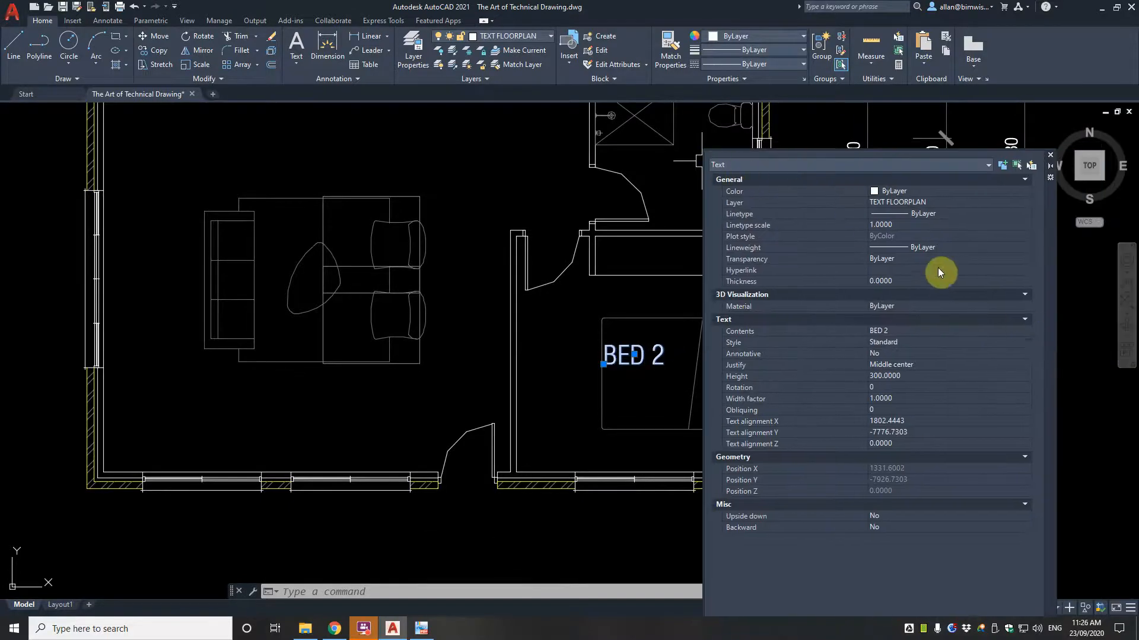
pyautogui.moveTo(1052, 358); pyautogui.dragTo(1138, 261)
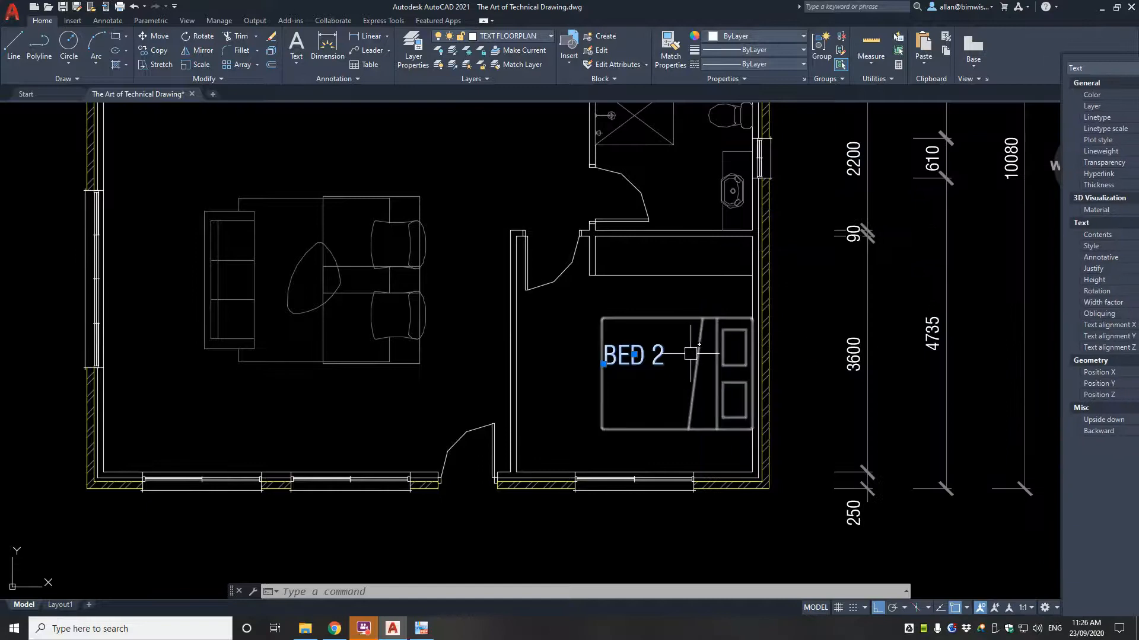
pyautogui.moveTo(684, 350); pyautogui.dragTo(622, 381, button='middle')
pyautogui.moveTo(1138, 314); pyautogui.dragTo(1138, 299)
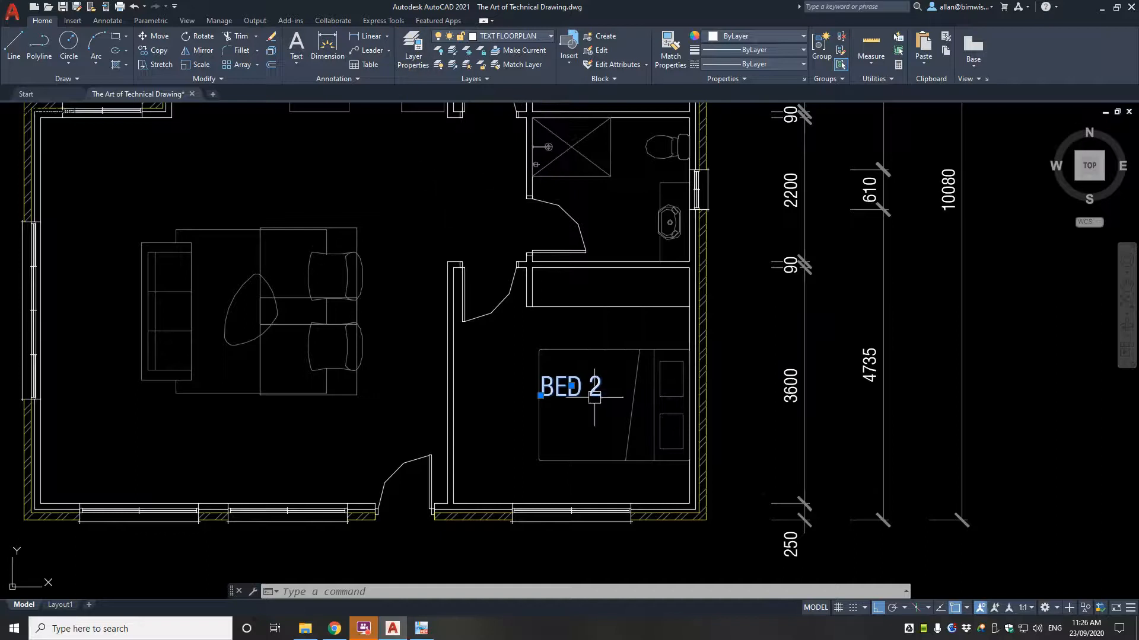
pyautogui.scroll(-4, 458, 358)
pyautogui.press('Escape')
pyautogui.press('Escape')
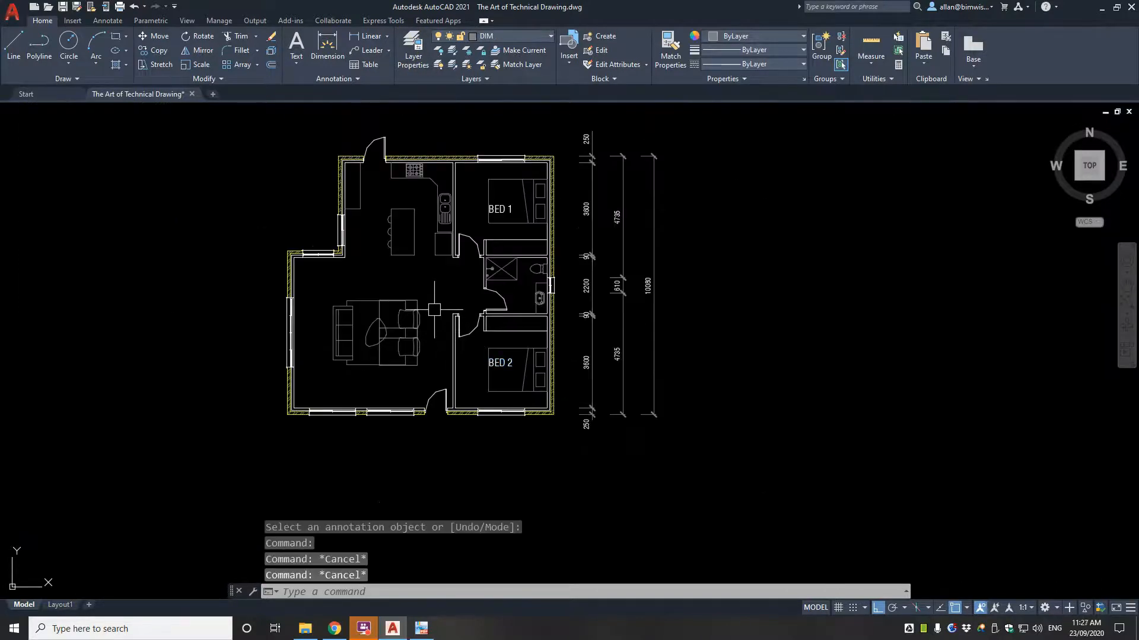
# - Place a trial multiline text "QASDAD" in the open area north of the living room furniture
pyautogui.write('Mt')
pyautogui.press('Return')
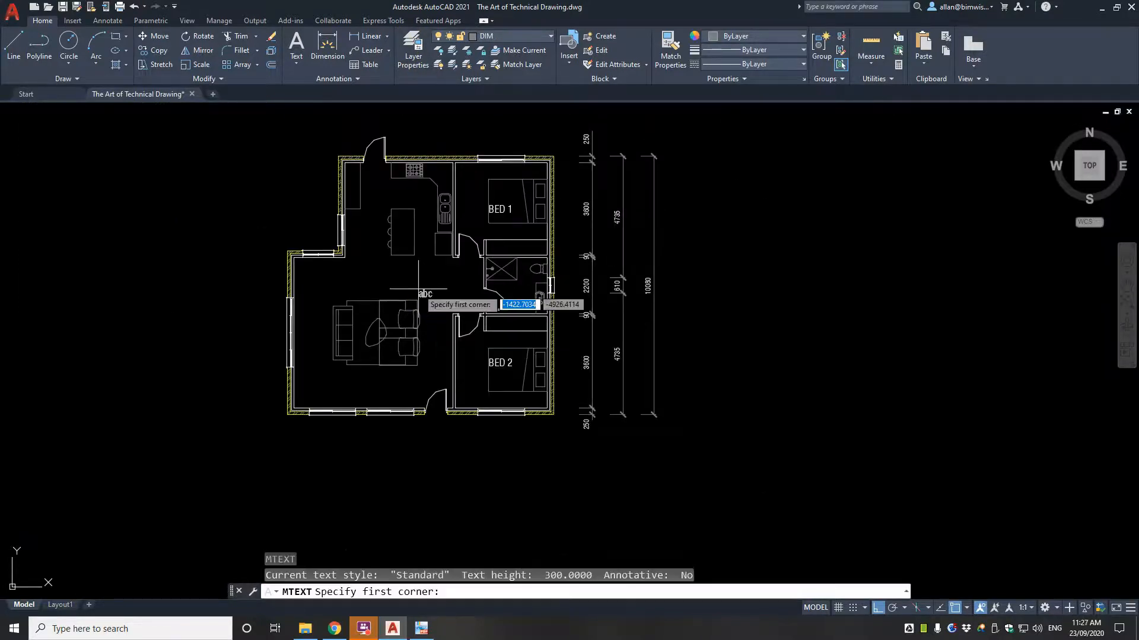
pyautogui.scroll(3, 385, 273)
pyautogui.click(378, 268)
pyautogui.click(471, 293)
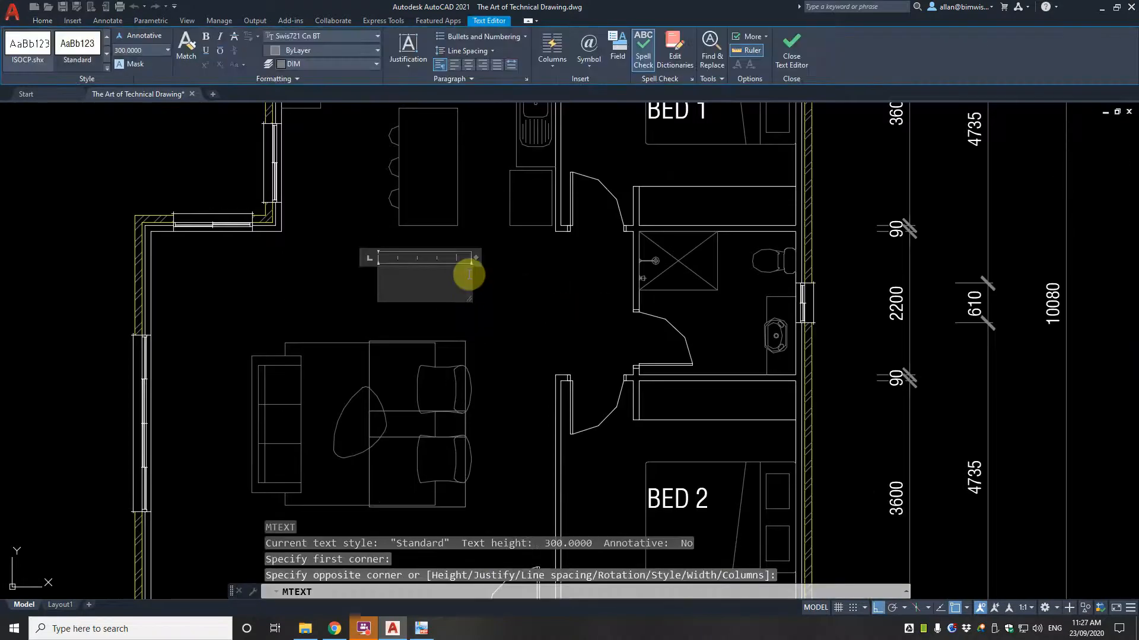
pyautogui.click(528, 296)
# - Erase the trial "QASDAD" text north of the living room furniture
pyautogui.write('e')
pyautogui.press('Return')
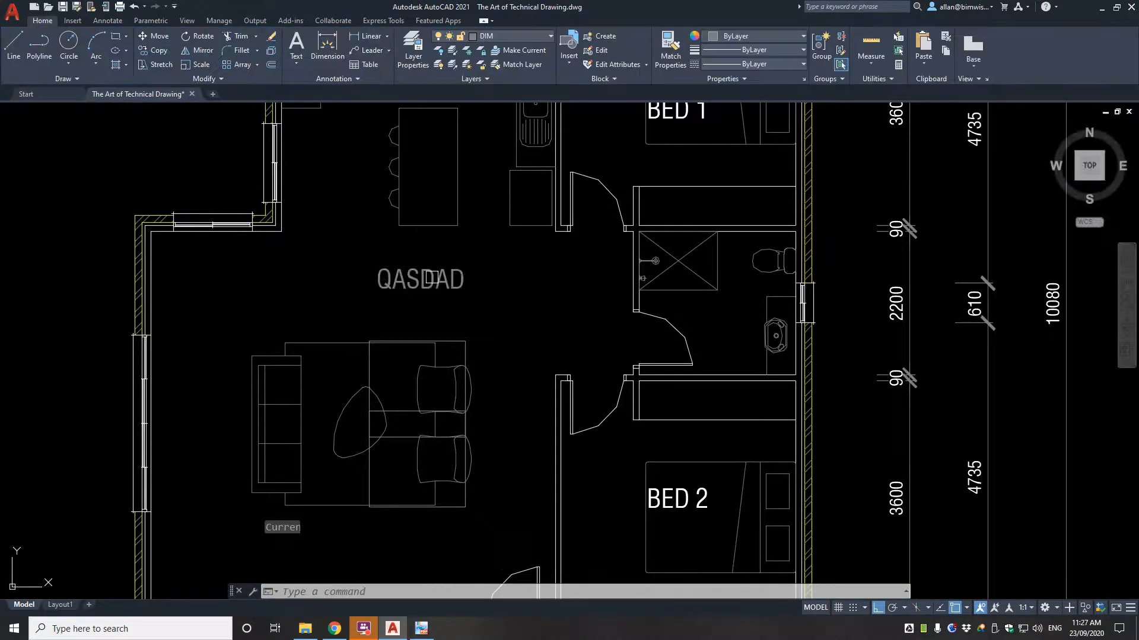
pyautogui.click(435, 280)
pyautogui.press('Return')
# - Convert the single-line BED 2 label in the south bedroom to multiline text with Convert to Mtext
pyautogui.scroll(-6, 461, 269)
pyautogui.scroll(2, 473, 249)
pyautogui.moveTo(478, 262); pyautogui.dragTo(484, 299, button='middle')
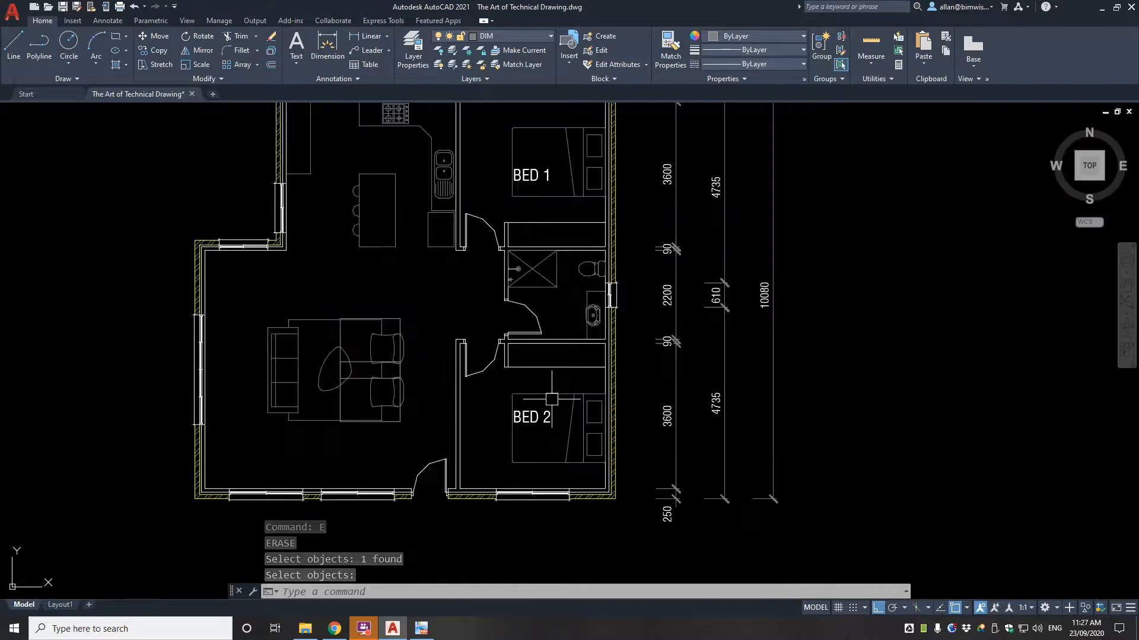
pyautogui.scroll(2, 553, 379)
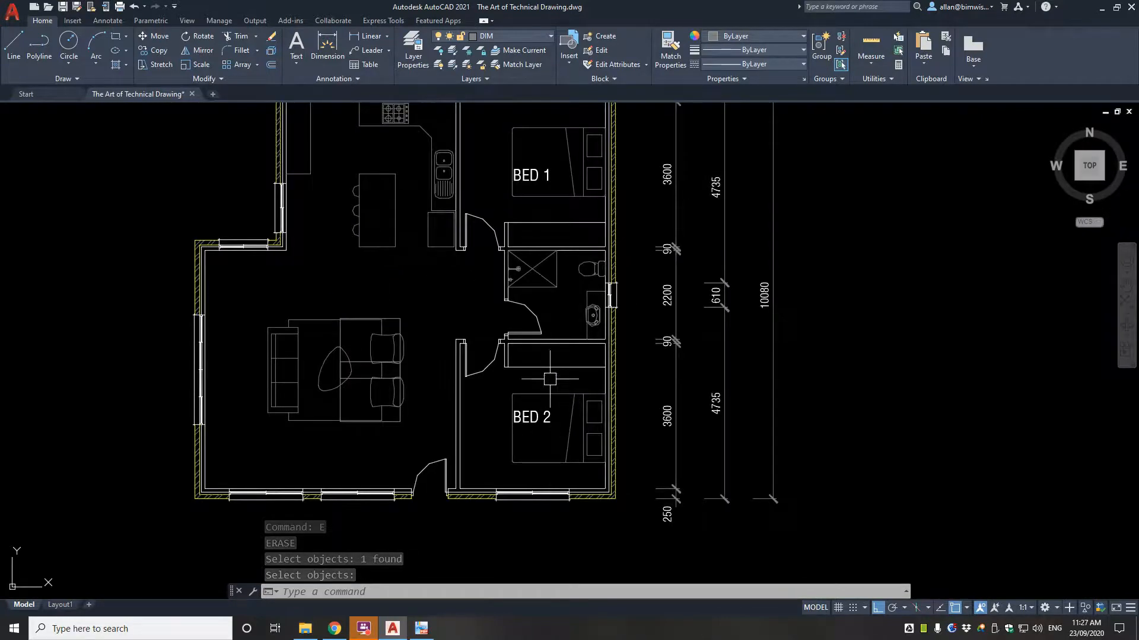
pyautogui.click(385, 20)
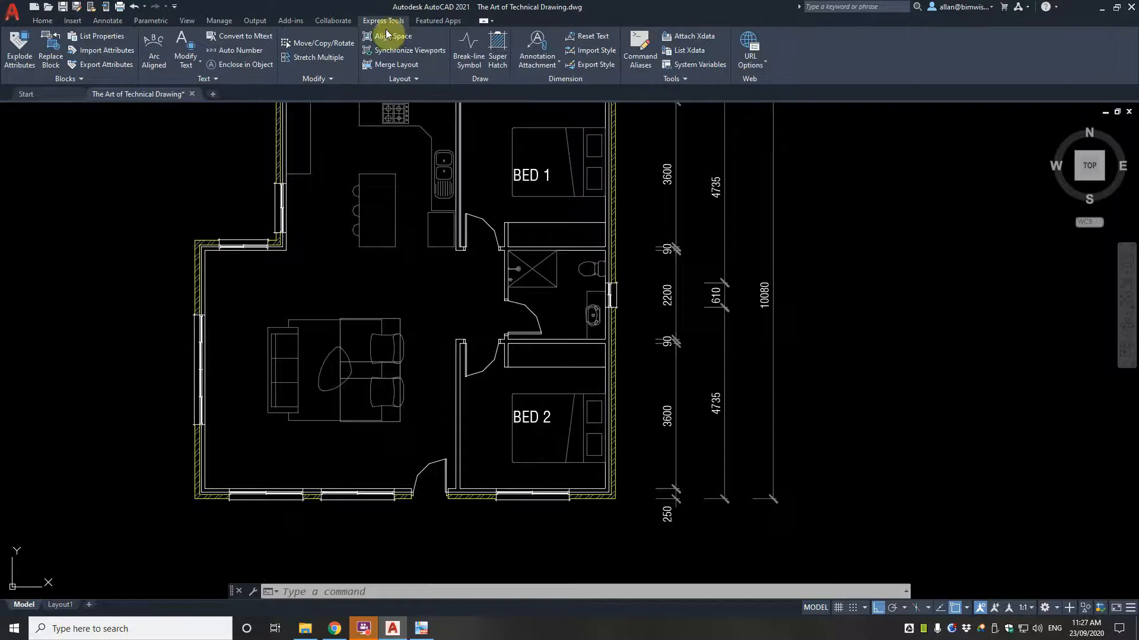
pyautogui.click(233, 40)
pyautogui.click(533, 415)
pyautogui.press('Return')
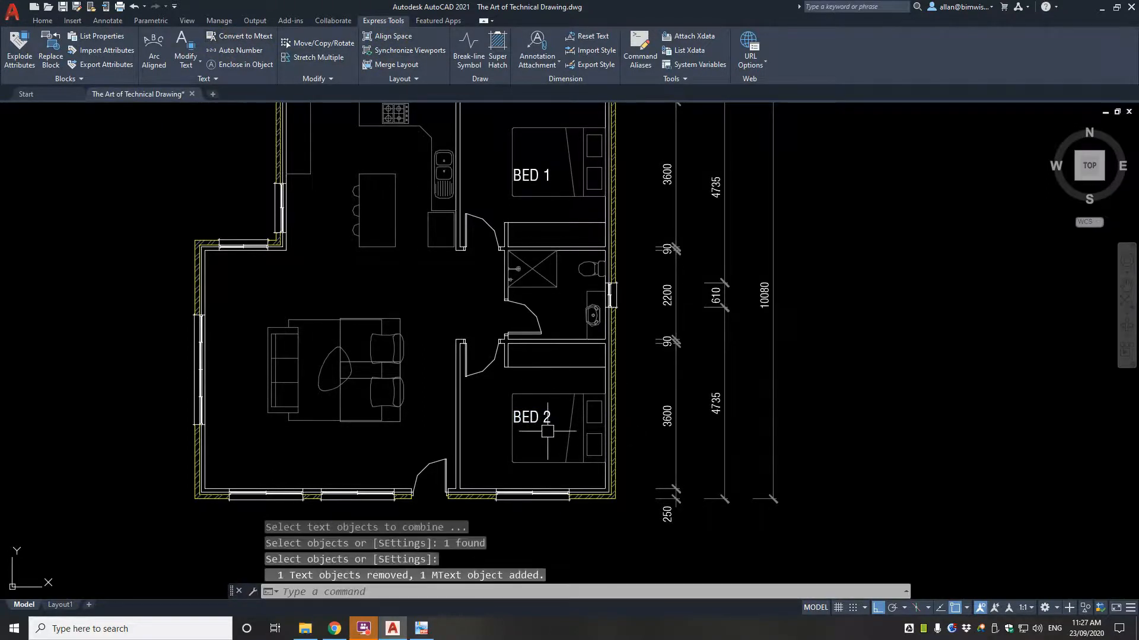
# - Set the defined width of the BED 2 multiline text to 0
pyautogui.click(532, 423)
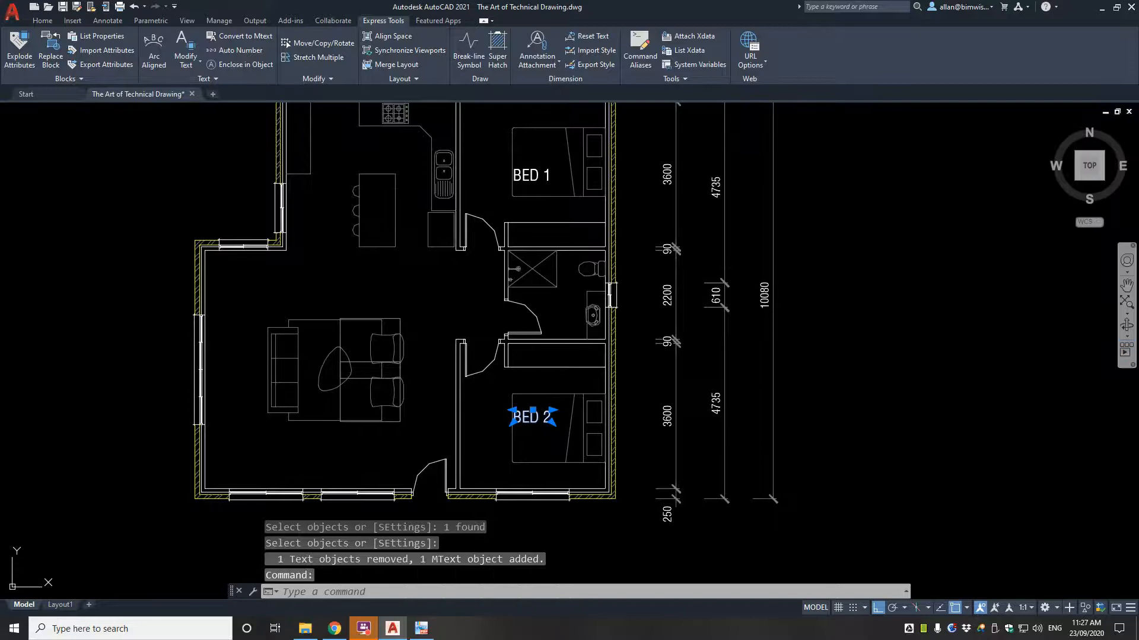
pyautogui.hotkey('ctrl', '1')
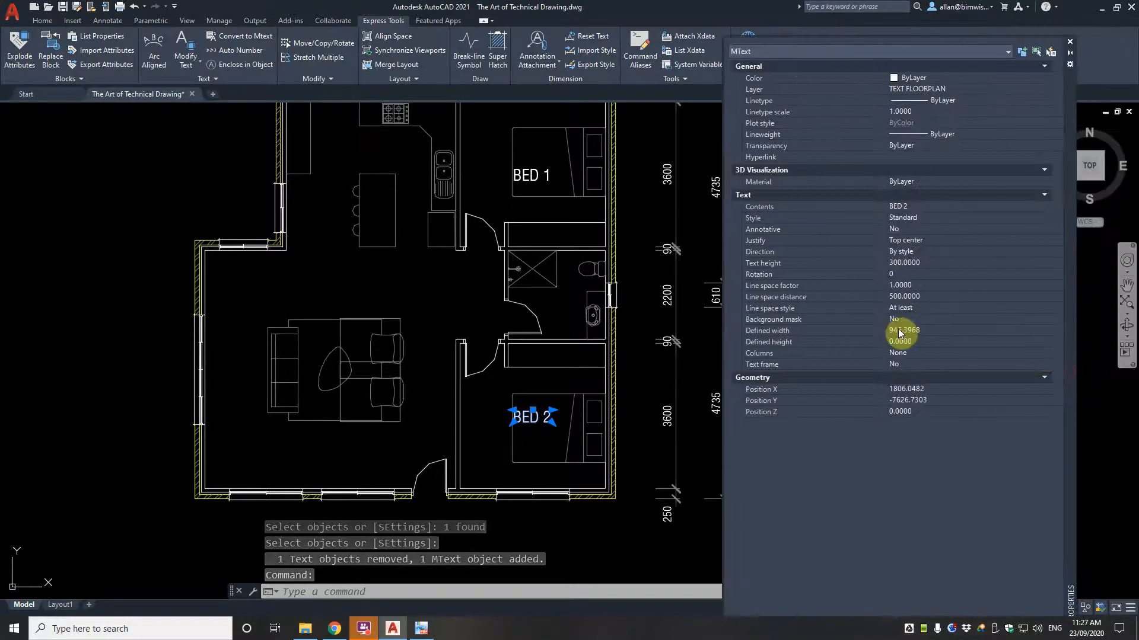
pyautogui.click(948, 331)
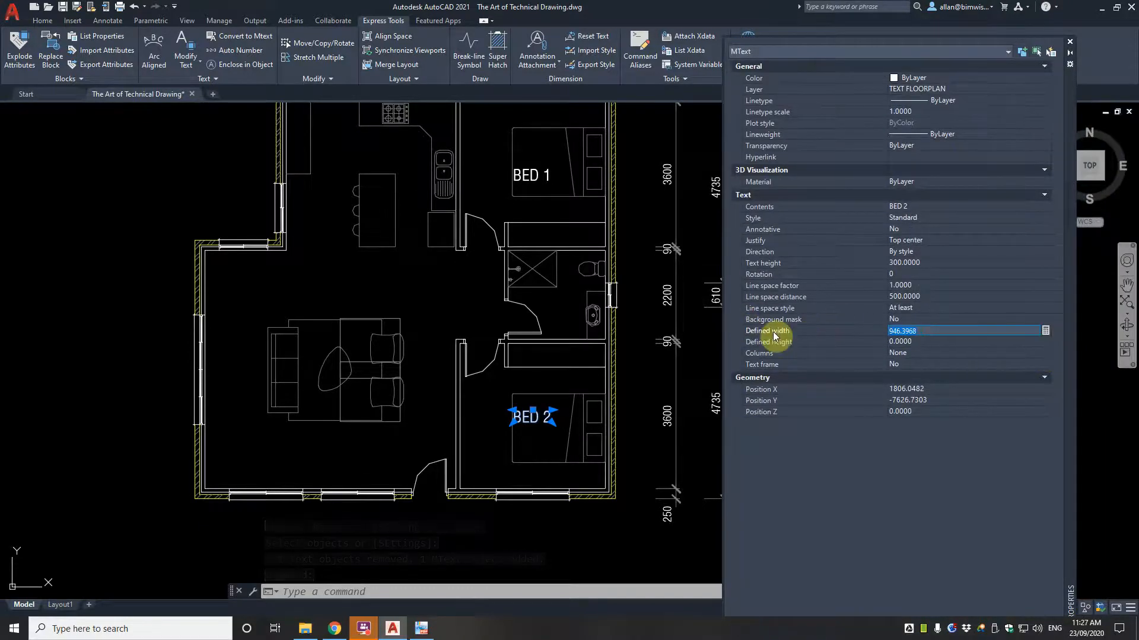
pyautogui.write('0')
pyautogui.press('Tab')
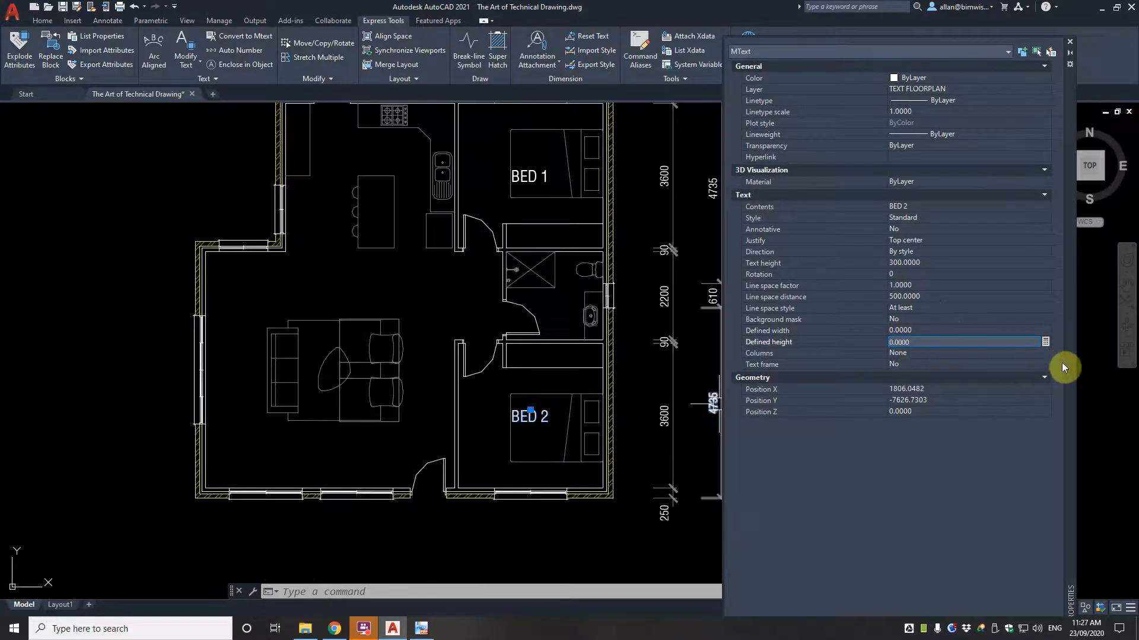
pyautogui.moveTo(1070, 363); pyautogui.dragTo(1138, 350)
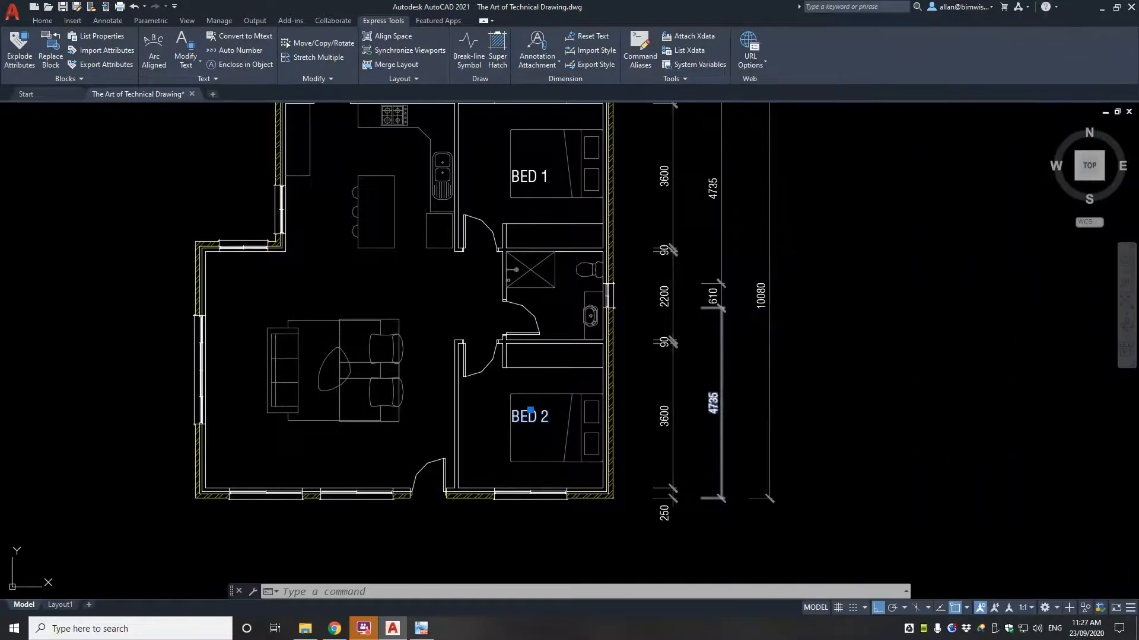
# - Add a trial second line "ADASDAD" to the BED 2 multiline text in the south bedroom
pyautogui.scroll(4, 541, 419)
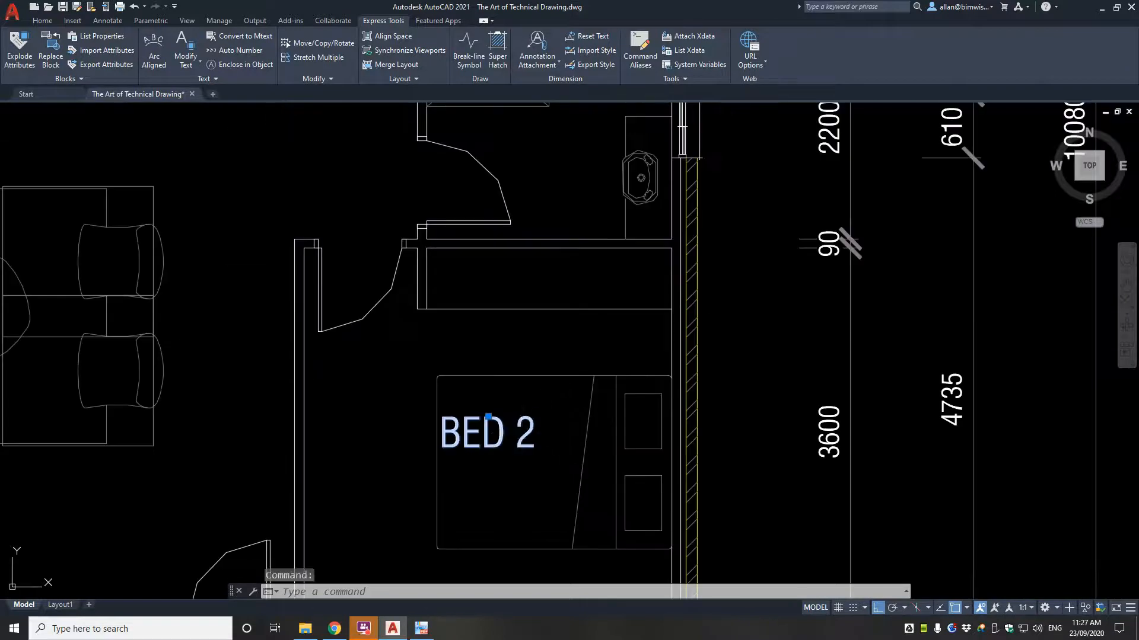
pyautogui.doubleClick(520, 435)
pyautogui.press('Return')
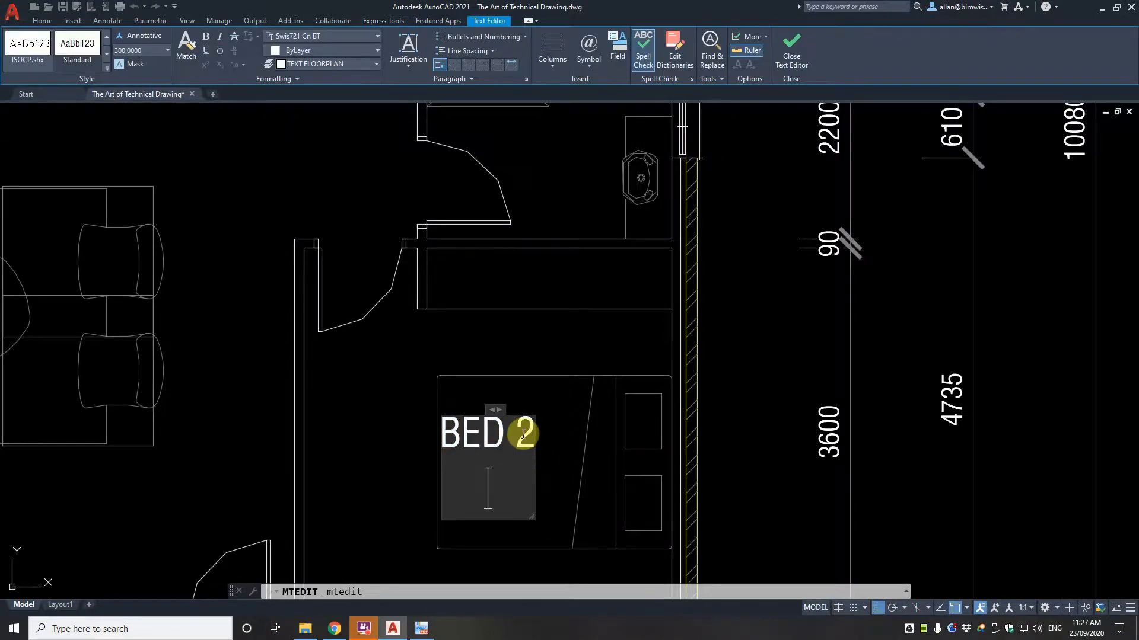
pyautogui.write('ADASDAD')
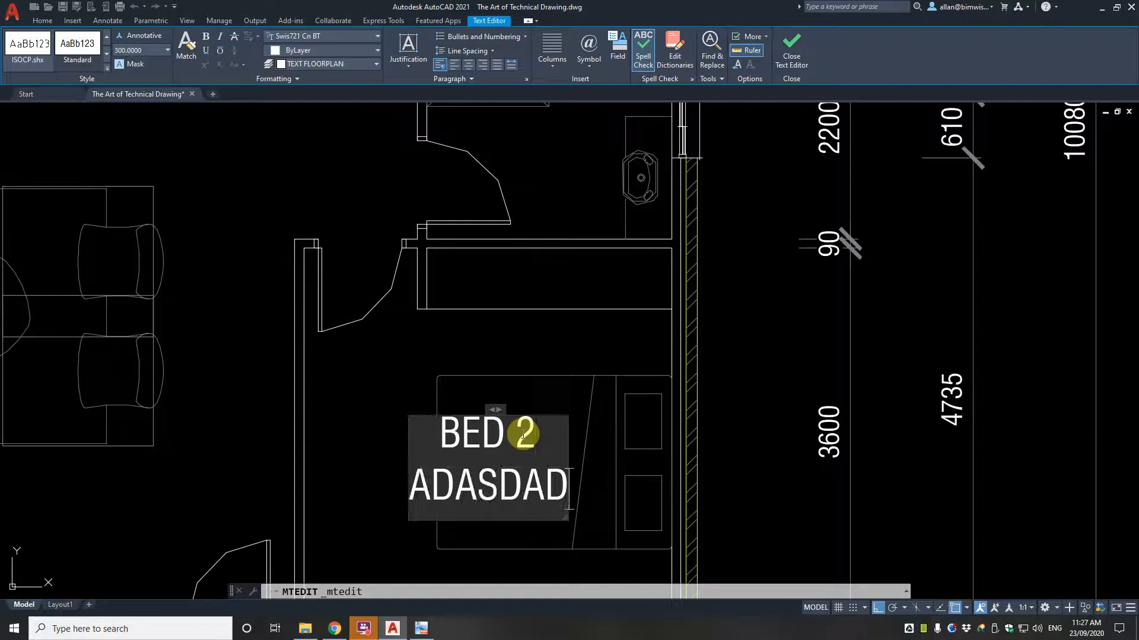
# - Delete the trial second line from the BED 2 label and close the text editor
pyautogui.press('BackSpace')
pyautogui.press('BackSpace')
pyautogui.press('BackSpace')
pyautogui.press('BackSpace')
pyautogui.press('BackSpace')
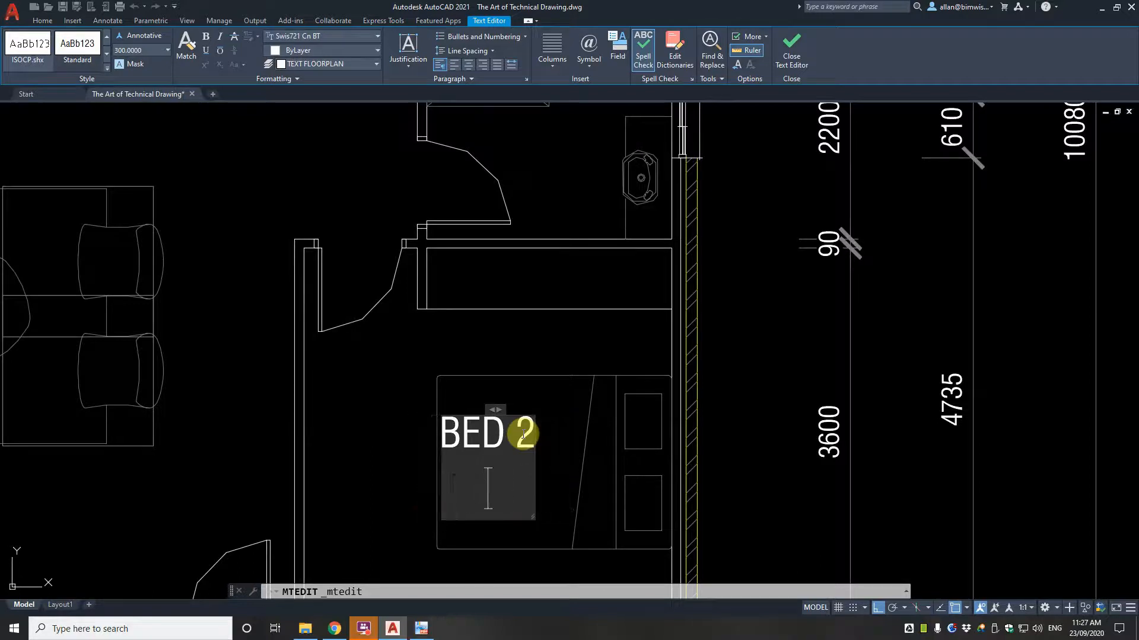
pyautogui.press('BackSpace')
pyautogui.click(646, 414)
# - Check the room names and their positions in the reference PDF, then return to the AutoCAD drawing
pyautogui.scroll(-2, 633, 434)
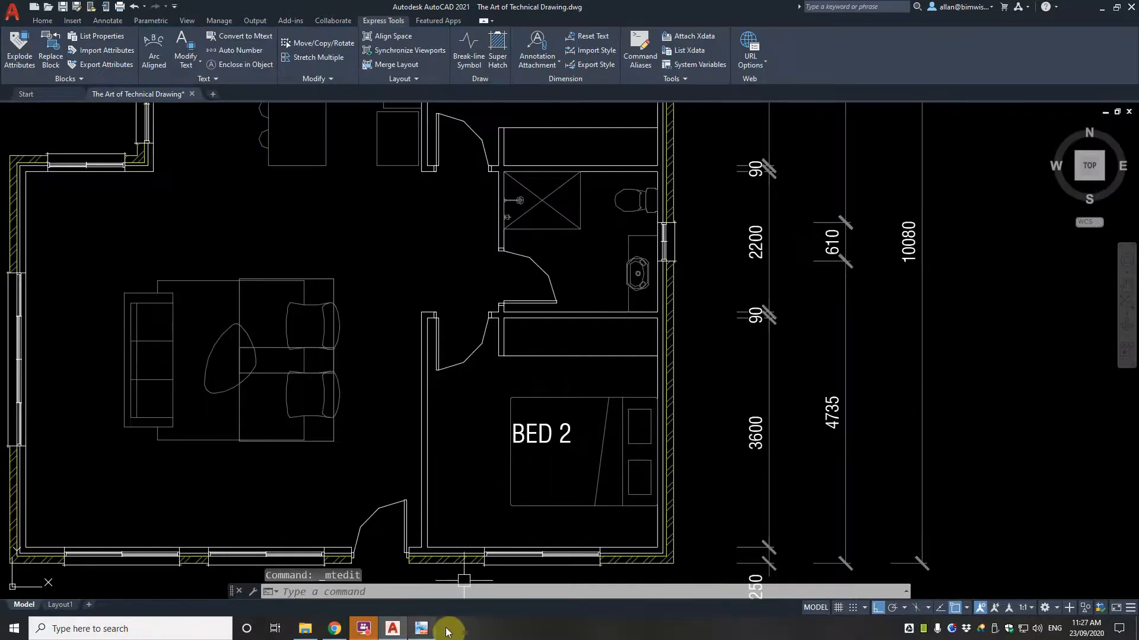
pyautogui.scroll(-6, 566, 464)
pyautogui.scroll(4, 567, 416)
pyautogui.moveTo(548, 424); pyautogui.dragTo(702, 425, button='middle')
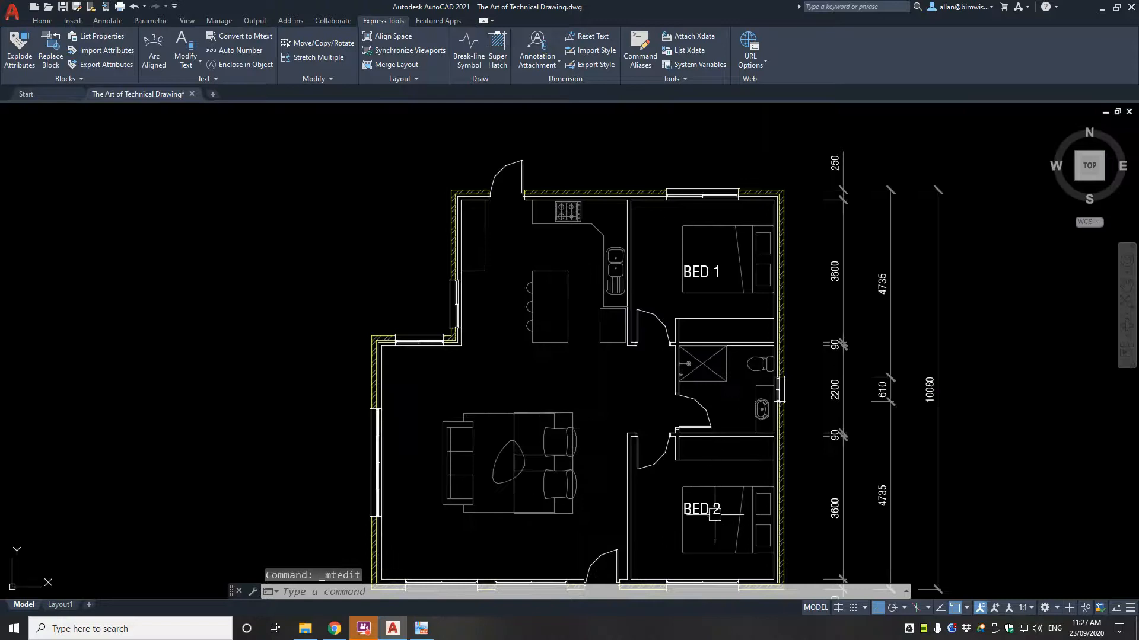
pyautogui.click(421, 628)
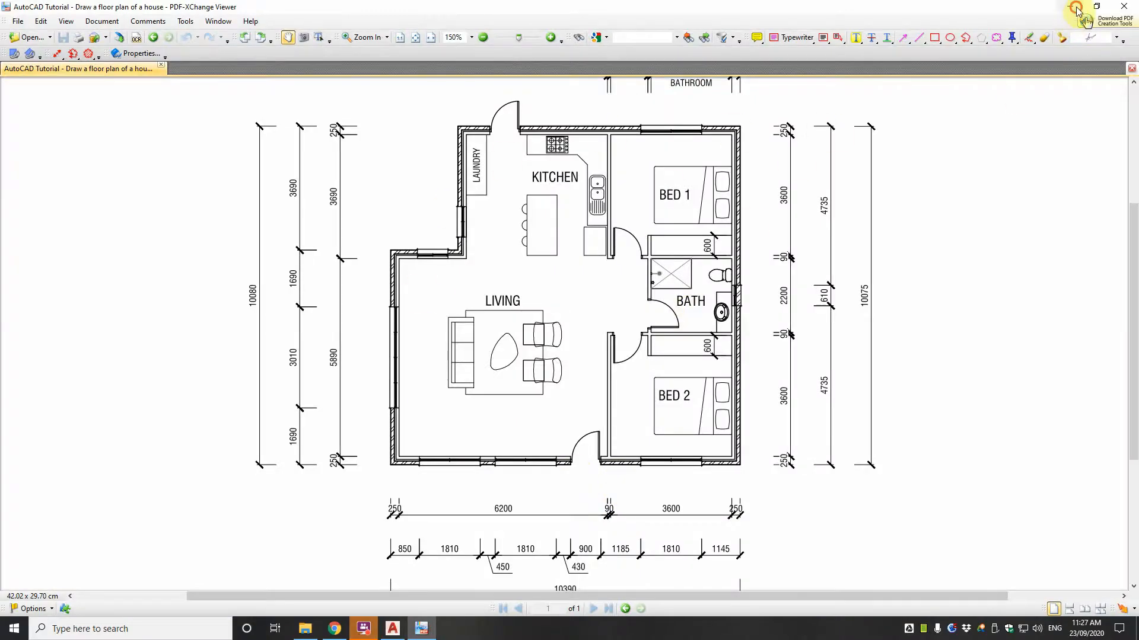
pyautogui.click(1076, 8)
pyautogui.write('co')
pyautogui.press('space')
pyautogui.click(701, 508)
pyautogui.press('space')
pyautogui.click(700, 507)
pyautogui.scroll(5, 714, 454)
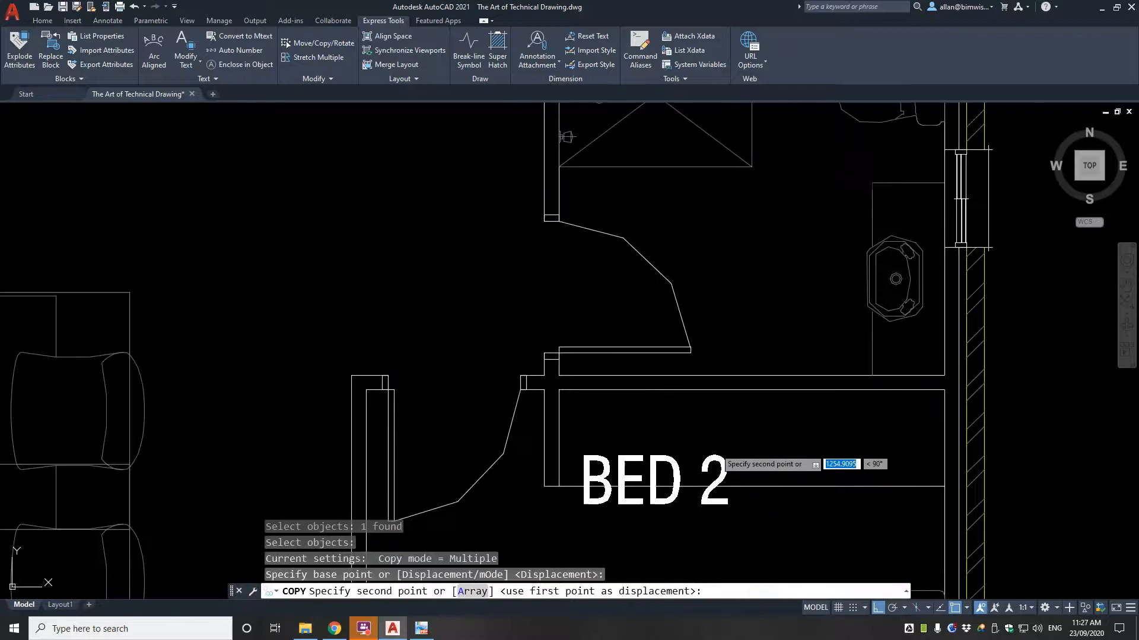
pyautogui.scroll(-3, 771, 285)
pyautogui.press('F8')
pyautogui.scroll(-3, 765, 213)
pyautogui.press('Escape')
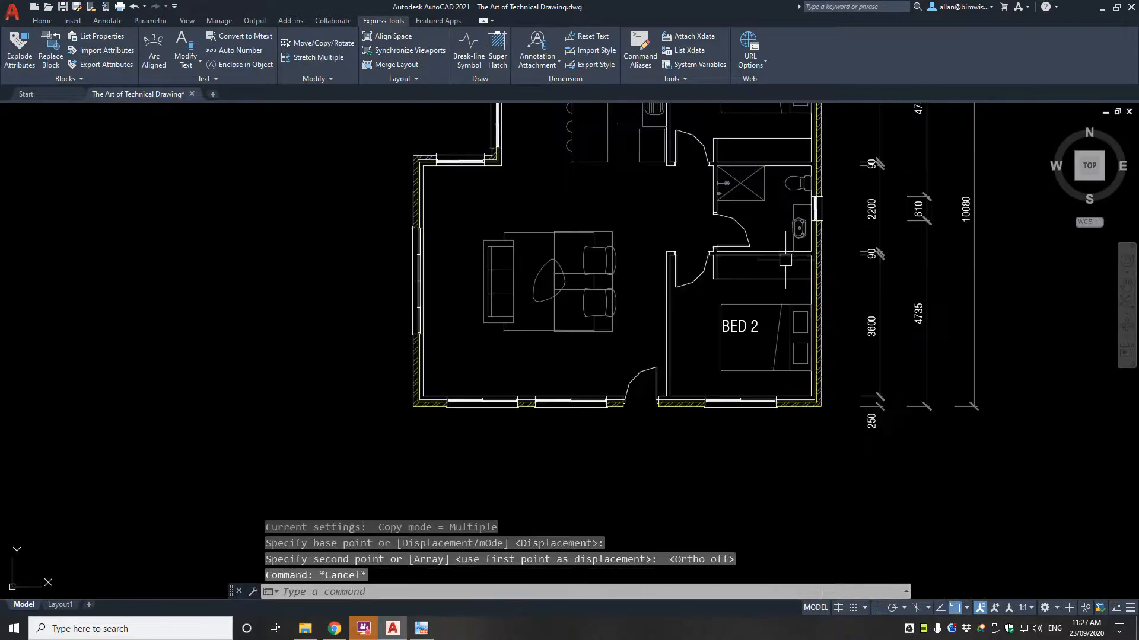
pyautogui.scroll(6, 772, 225)
pyautogui.press('Escape')
pyautogui.scroll(-4, 721, 398)
# - Copy the BED 2 label into the bathroom, between the door swing and the basin, with Ortho off
pyautogui.write('co')
pyautogui.press('space')
pyautogui.click(700, 508)
pyautogui.press('space')
pyautogui.click(701, 495)
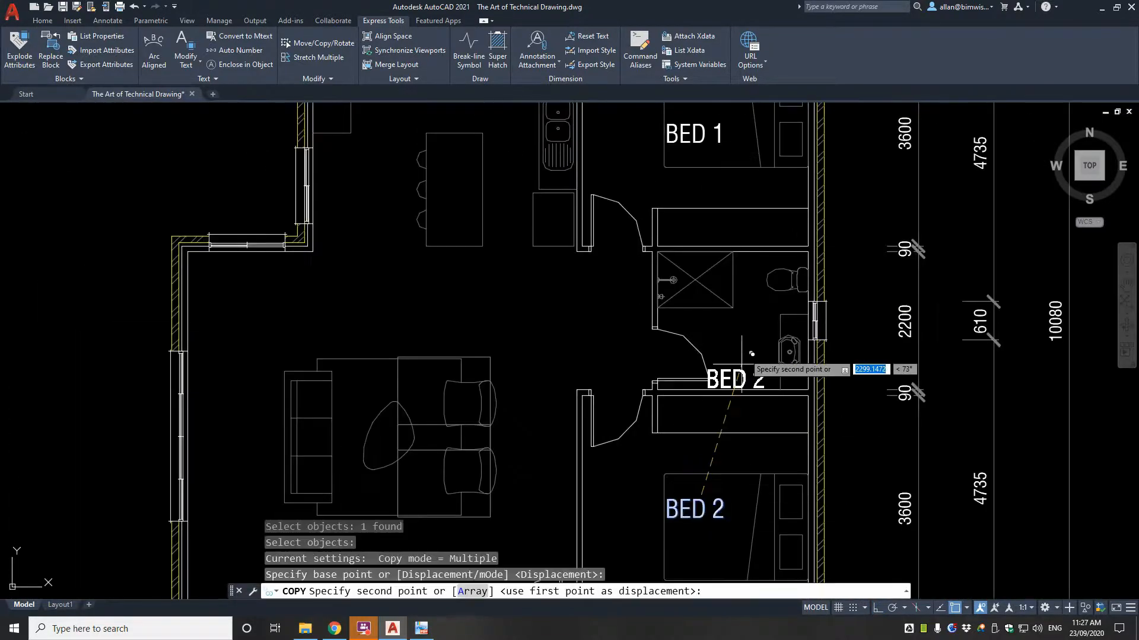
pyautogui.scroll(2, 741, 364)
pyautogui.press('F8')
pyautogui.press('F8')
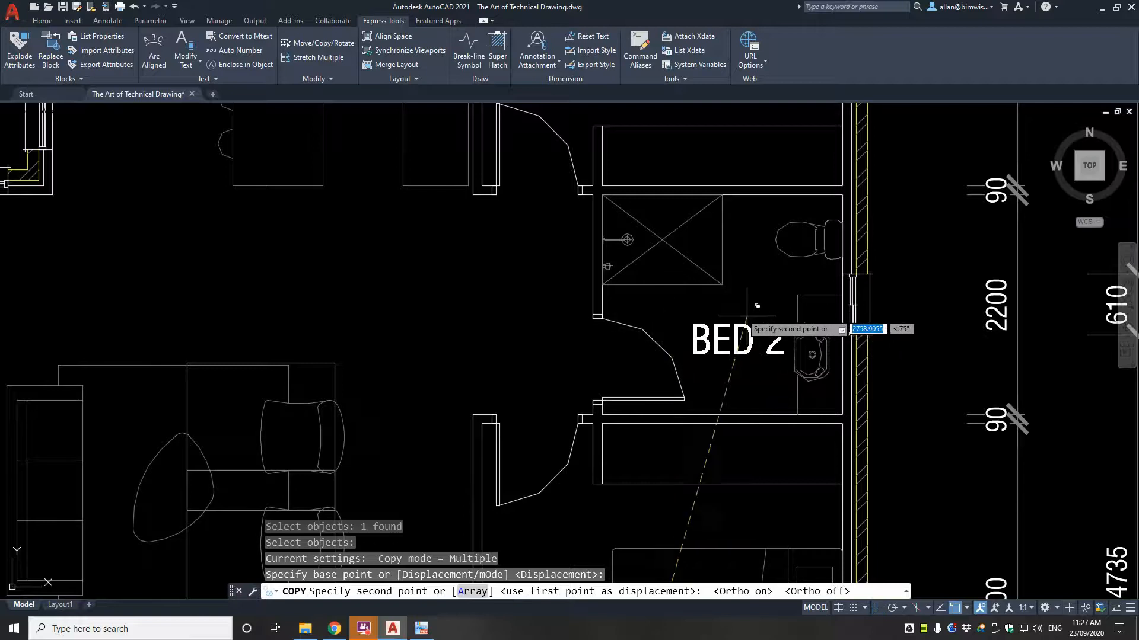
pyautogui.click(735, 313)
pyautogui.press('Escape')
# - Change the copied bathroom label to read "BATH"
pyautogui.doubleClick(690, 342)
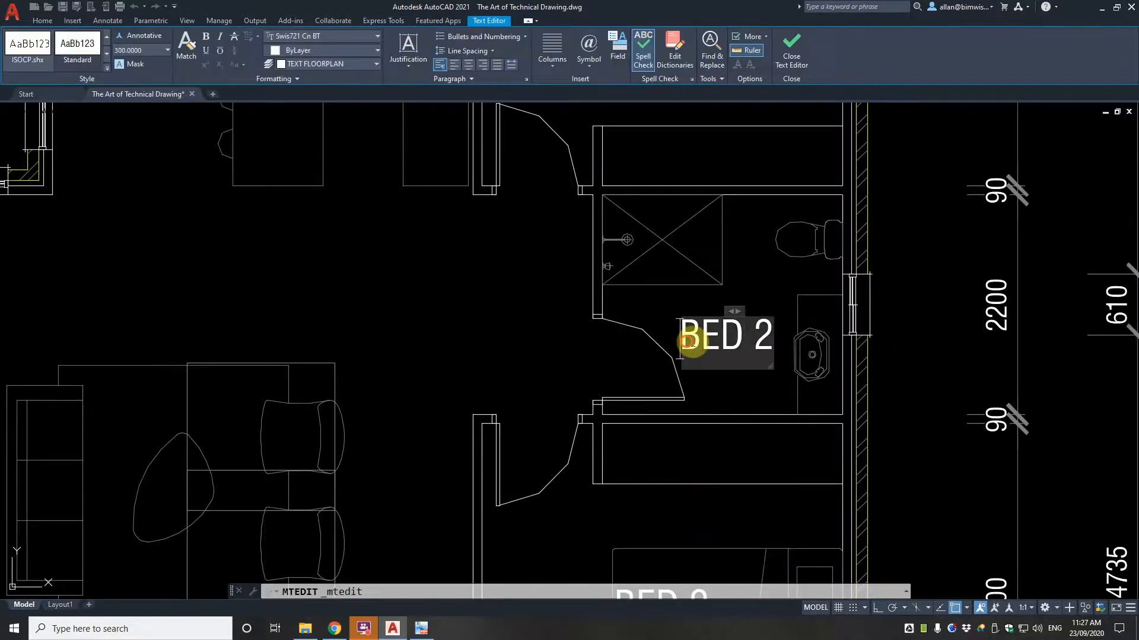
pyautogui.moveTo(689, 342); pyautogui.dragTo(808, 335)
pyautogui.write('BATH')
pyautogui.click(820, 272)
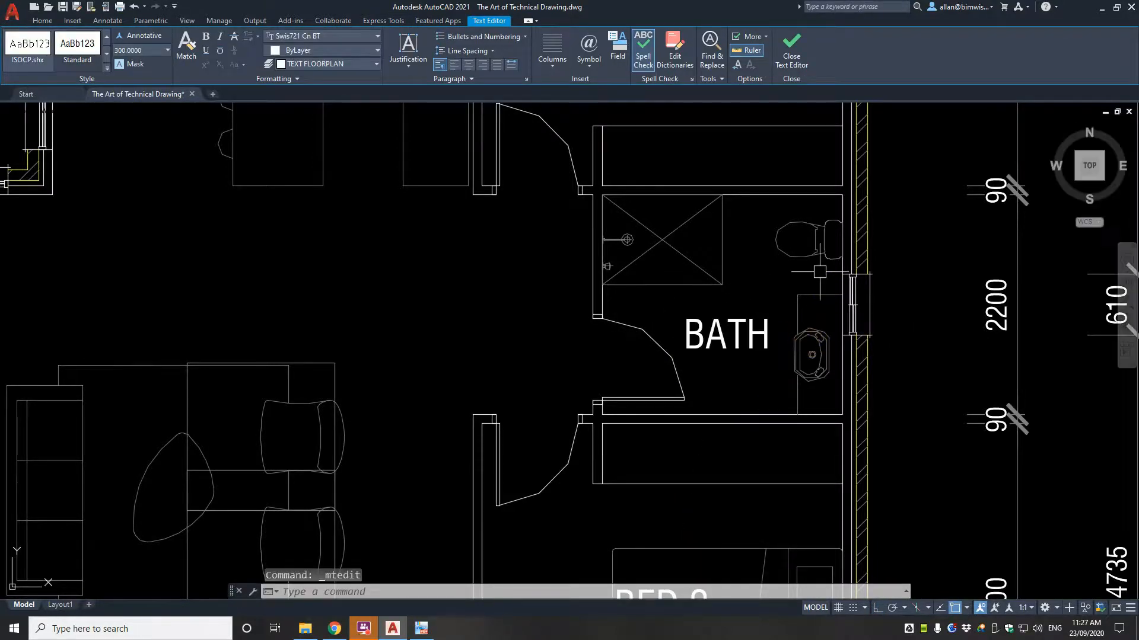
# - Copy the BATH label into the living area, just north of the living room furniture
pyautogui.scroll(-2, 771, 290)
pyautogui.press('Escape')
pyautogui.write('co')
pyautogui.press('space')
pyautogui.click(741, 322)
pyautogui.press('space')
pyautogui.click(746, 321)
pyautogui.scroll(4, 424, 303)
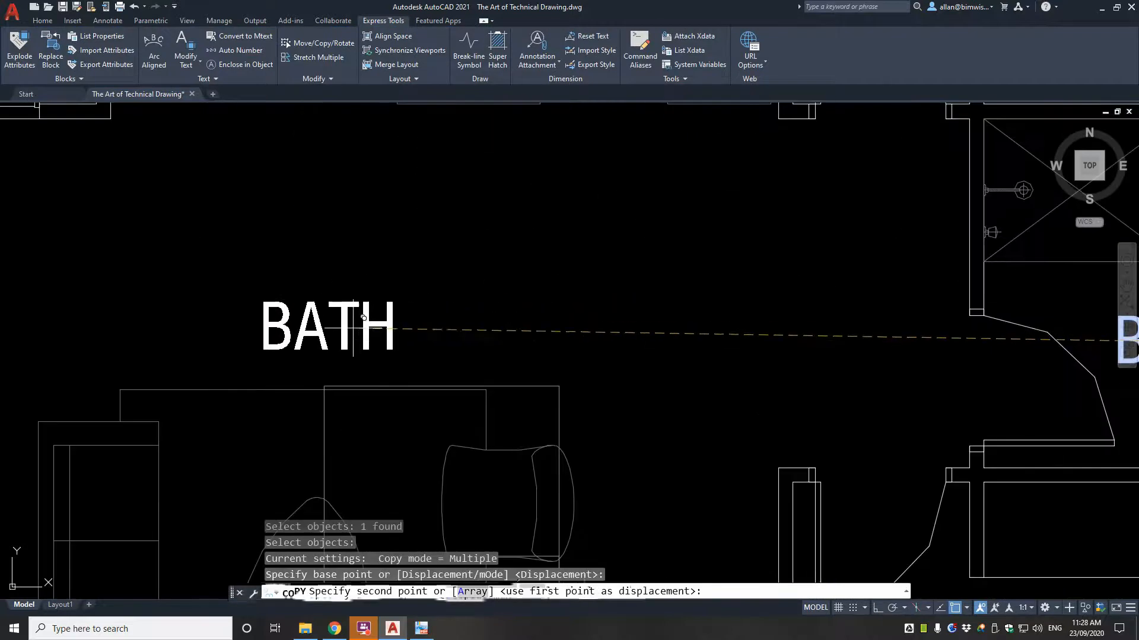
pyautogui.click(363, 317)
pyautogui.scroll(-4, 362, 320)
pyautogui.press('Escape')
# - Change the copied label north of the living room furniture to read "LIVING"
pyautogui.doubleClick(358, 330)
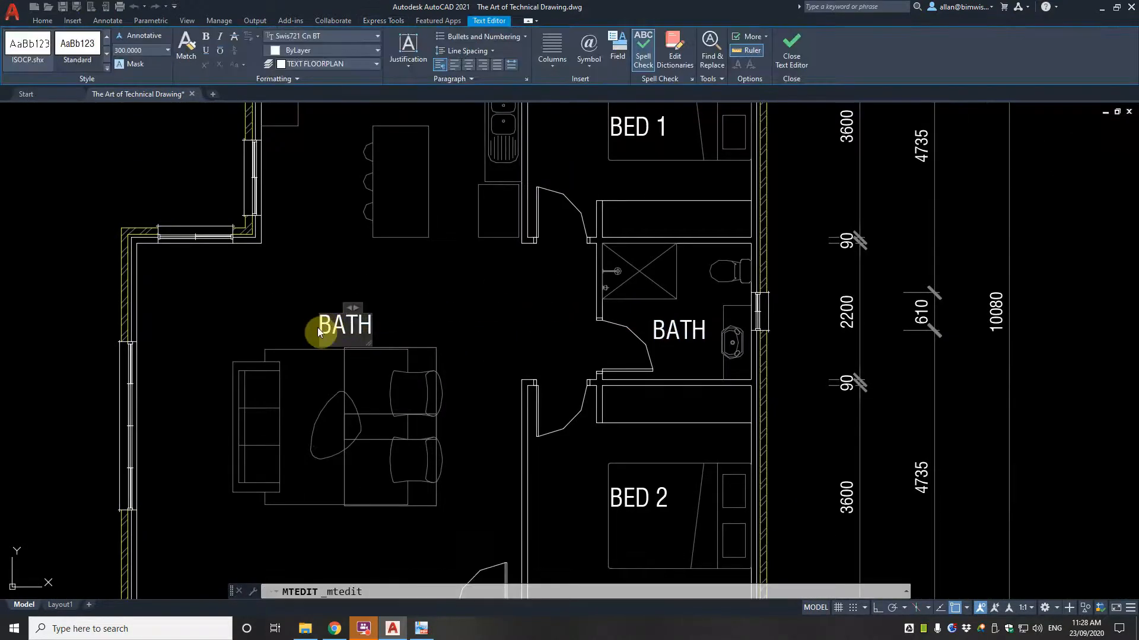
pyautogui.moveTo(319, 326); pyautogui.dragTo(394, 324)
pyautogui.write('LIVING')
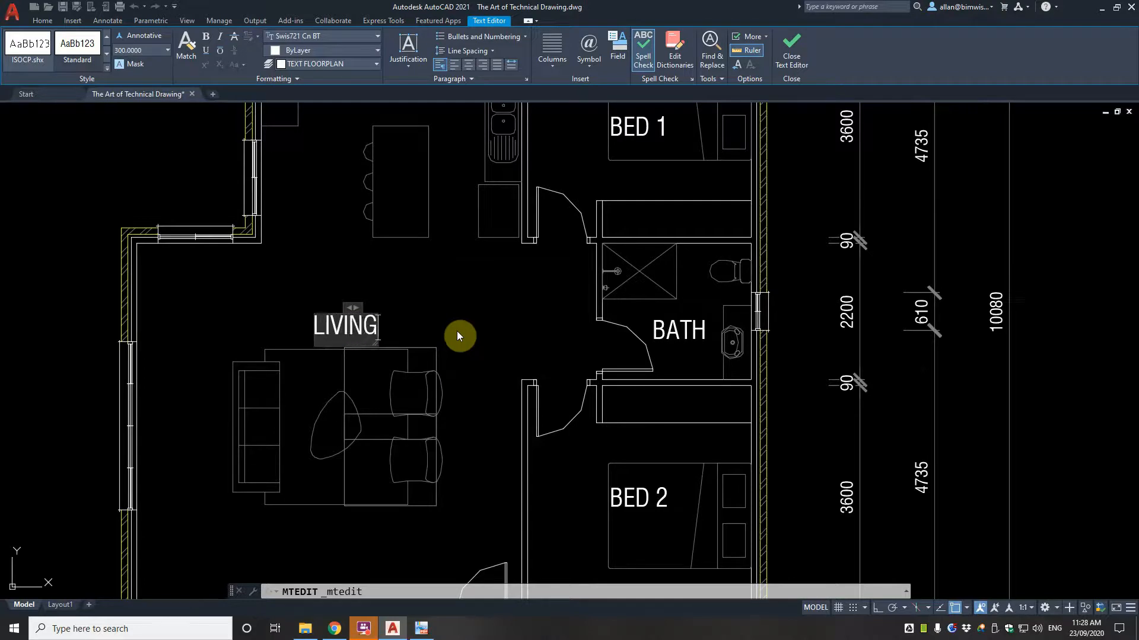
pyautogui.click(457, 331)
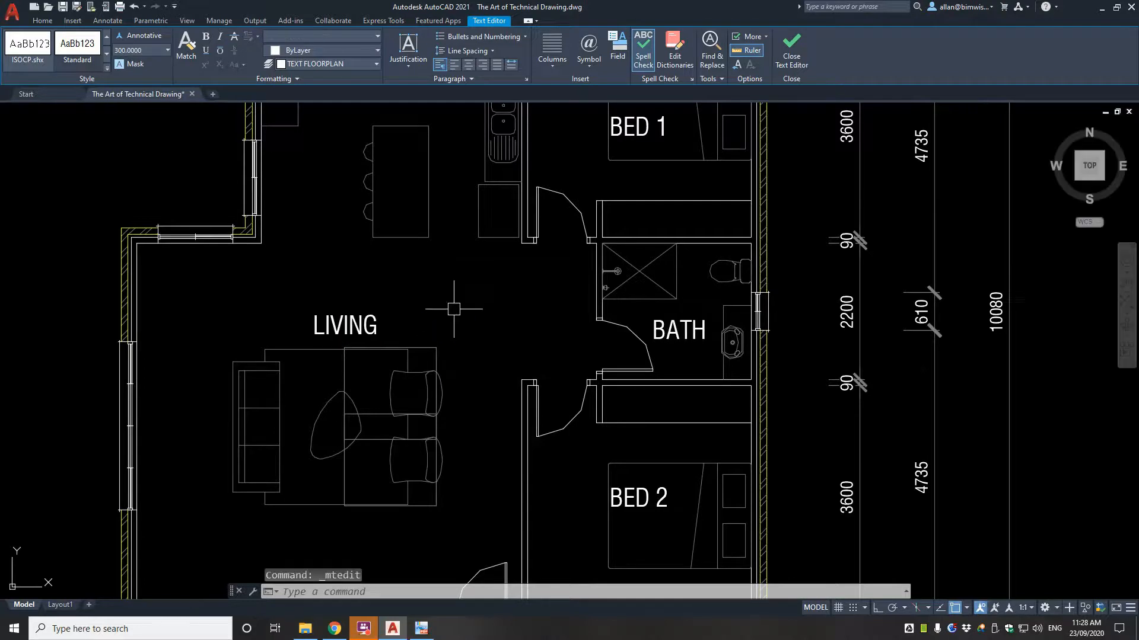
# - Copy the LIVING label into the kitchen, between the cooktop bench and the island
pyautogui.press('Escape')
pyautogui.write('co')
pyautogui.press('space')
pyautogui.click(363, 326)
pyautogui.press('space')
pyautogui.click(419, 326)
pyautogui.moveTo(465, 261); pyautogui.dragTo(492, 464, button='middle')
pyautogui.scroll(4, 464, 298)
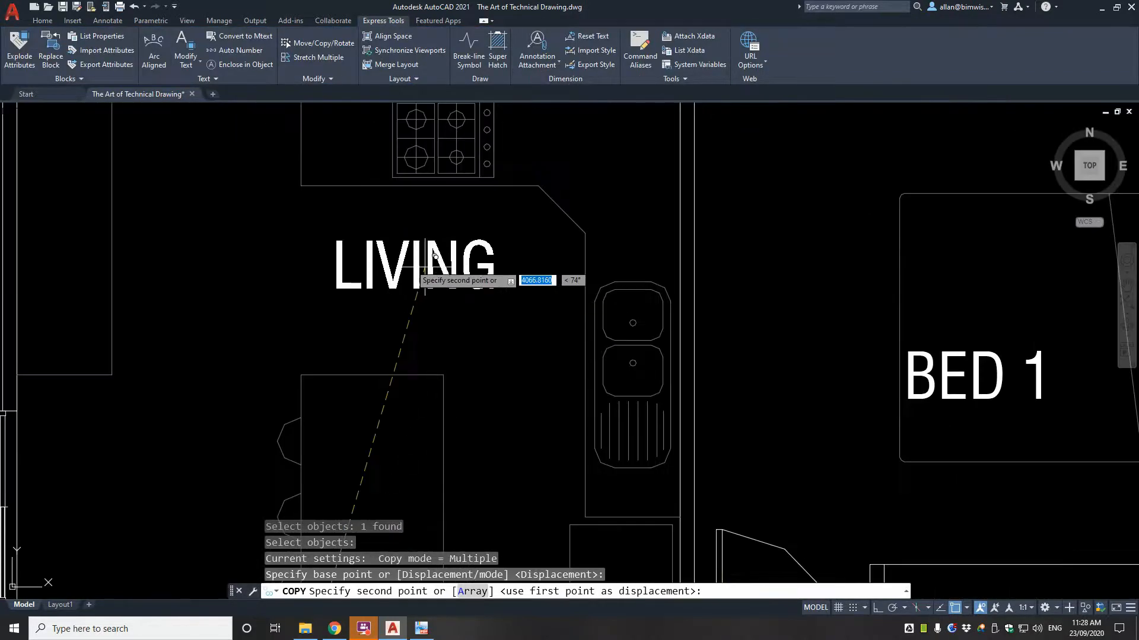
pyautogui.click(420, 296)
pyautogui.press('Escape')
# - Change the copied label above the kitchen island to read "KITCHEN"
pyautogui.doubleClick(421, 294)
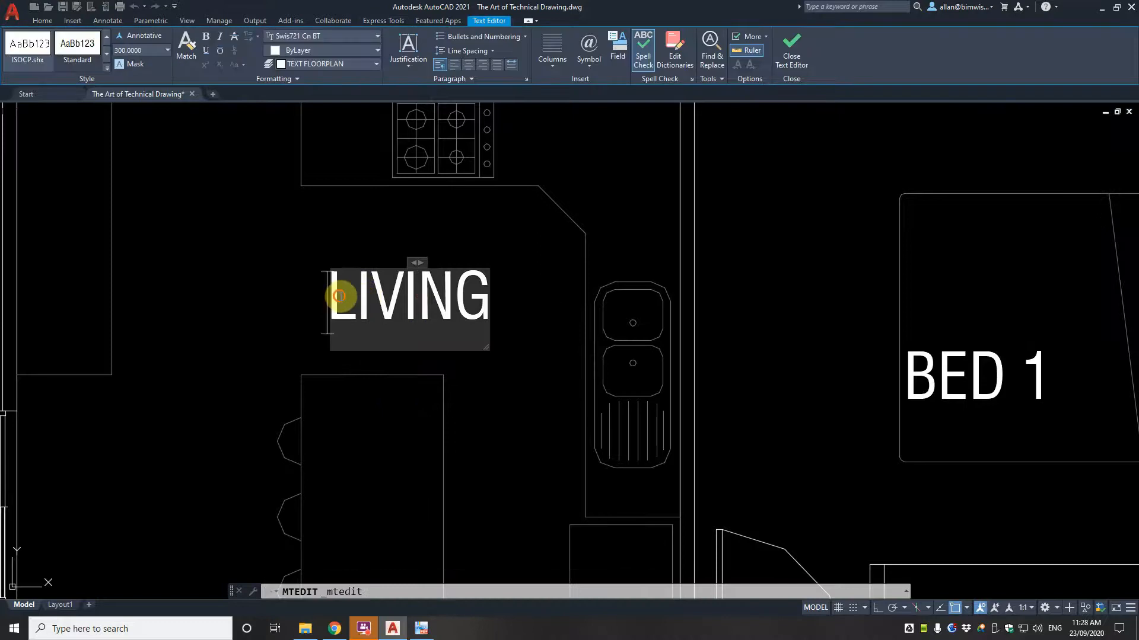
pyautogui.moveTo(338, 287); pyautogui.dragTo(588, 305)
pyautogui.write('KITCHEBN')
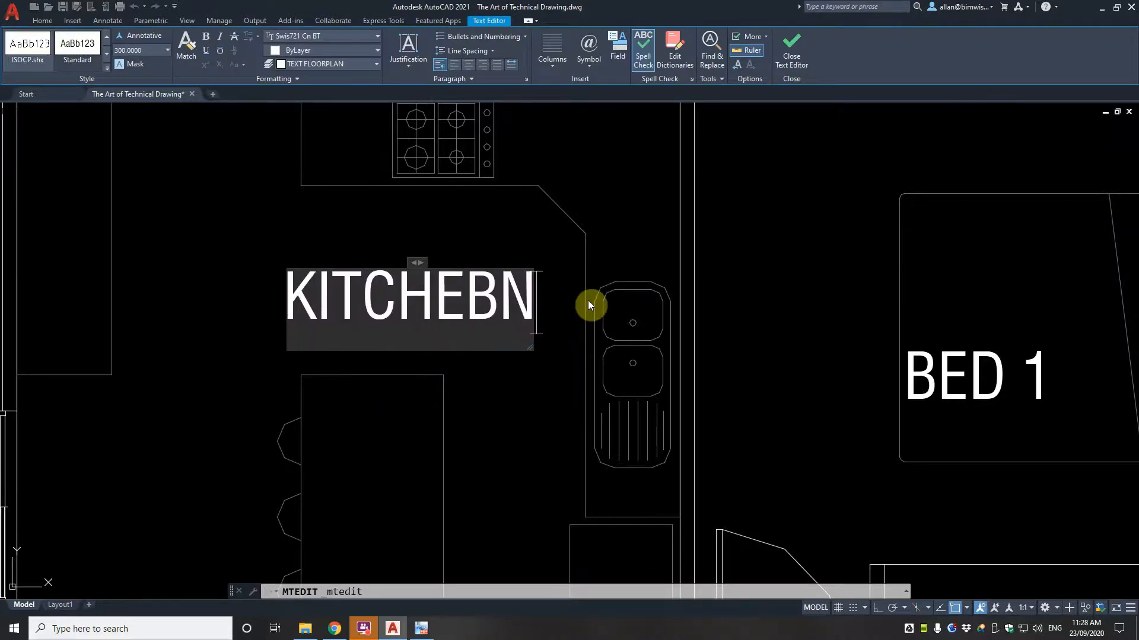
pyautogui.press('BackSpace')
pyautogui.press('BackSpace')
pyautogui.write('N')
pyautogui.click(584, 250)
# - Copy the KITCHEN label to the northwest, beside the laundry bench
pyautogui.scroll(-4, 483, 289)
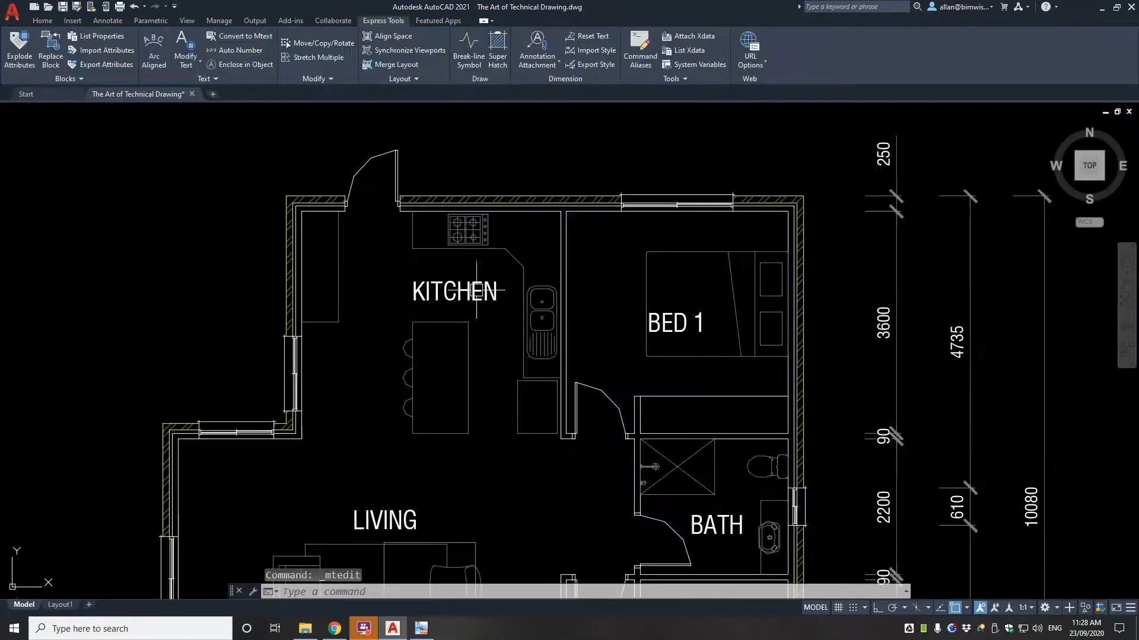
pyautogui.press('Escape')
pyautogui.write('co')
pyautogui.click(432, 296)
pyautogui.press('space')
pyautogui.click(447, 290)
pyautogui.click(377, 268)
# - Change the copied label beside the laundry bench to read "LAUNDRY"
pyautogui.doubleClick(383, 262)
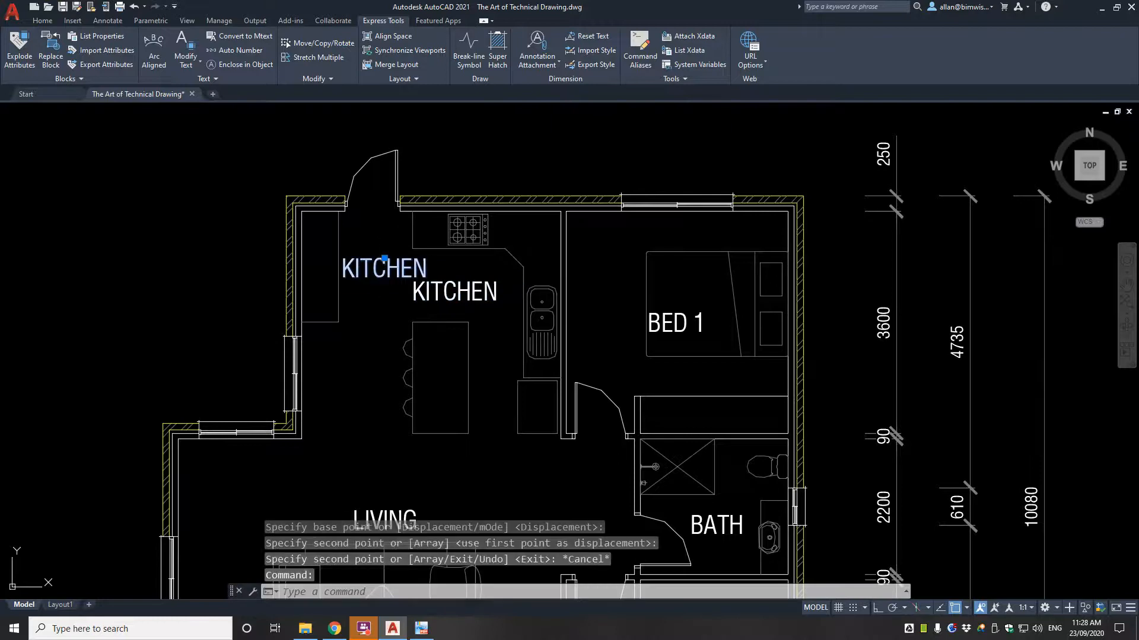
pyautogui.moveTo(344, 270); pyautogui.dragTo(525, 285)
pyautogui.write(';L')
pyautogui.press('BackSpace')
pyautogui.press('BackSpace')
pyautogui.write('LAUNDRY')
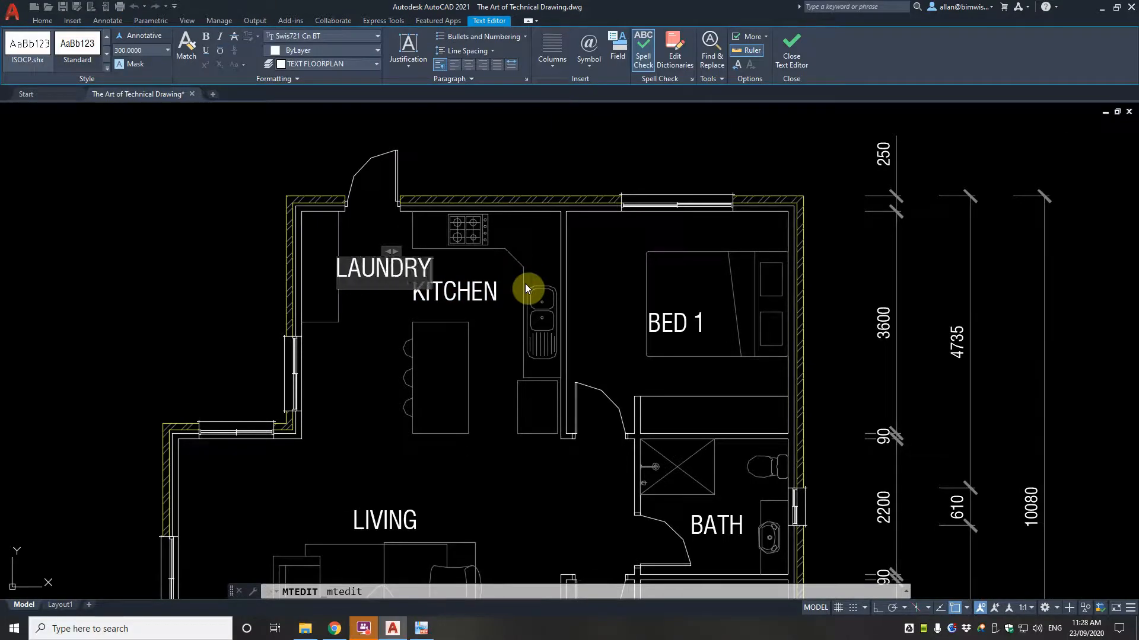
pyautogui.click(524, 289)
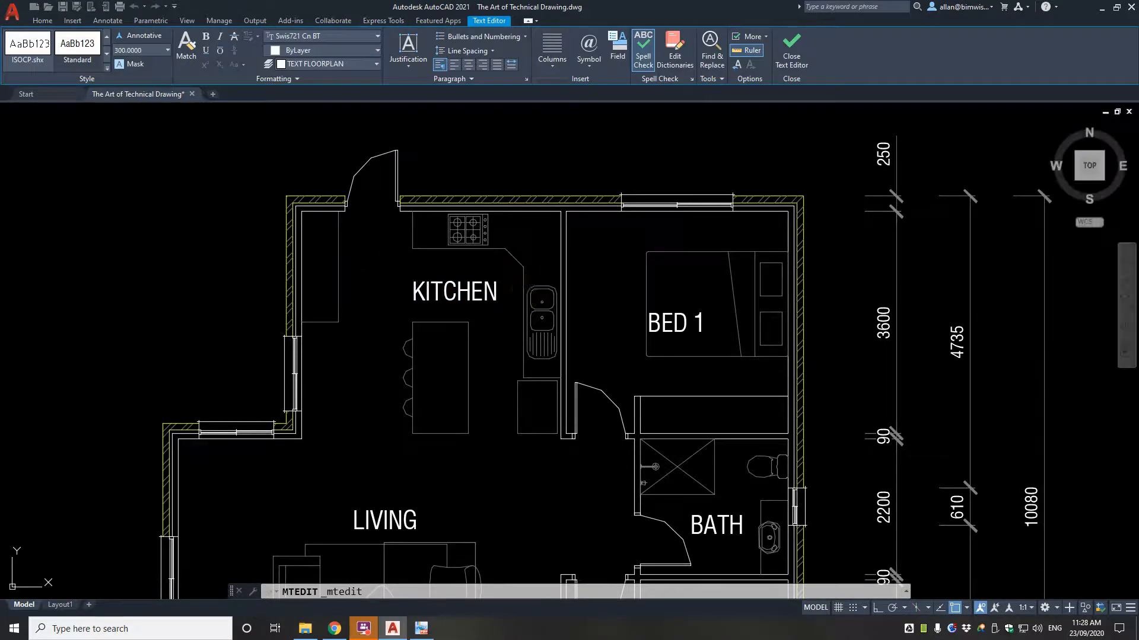
# - Rotate the LAUNDRY label 90 degrees with Ortho on so it reads vertically
pyautogui.press('Escape')
pyautogui.press('Escape')
pyautogui.write('RO')
pyautogui.press('Return')
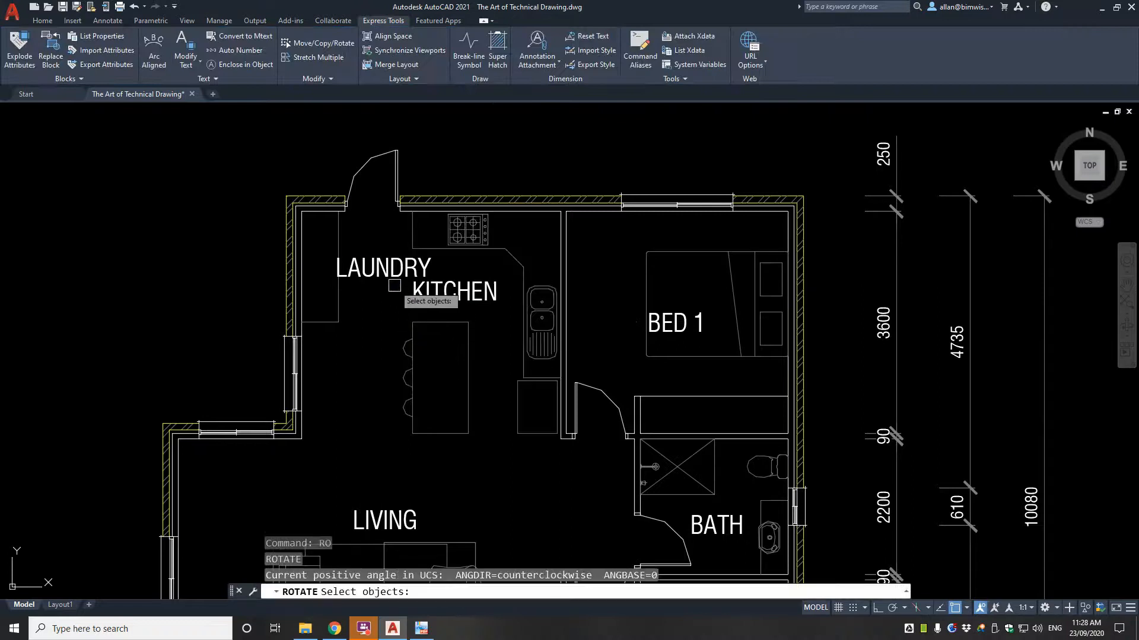
pyautogui.click(416, 268)
pyautogui.press('Return')
pyautogui.click(397, 176)
pyautogui.press('F8')
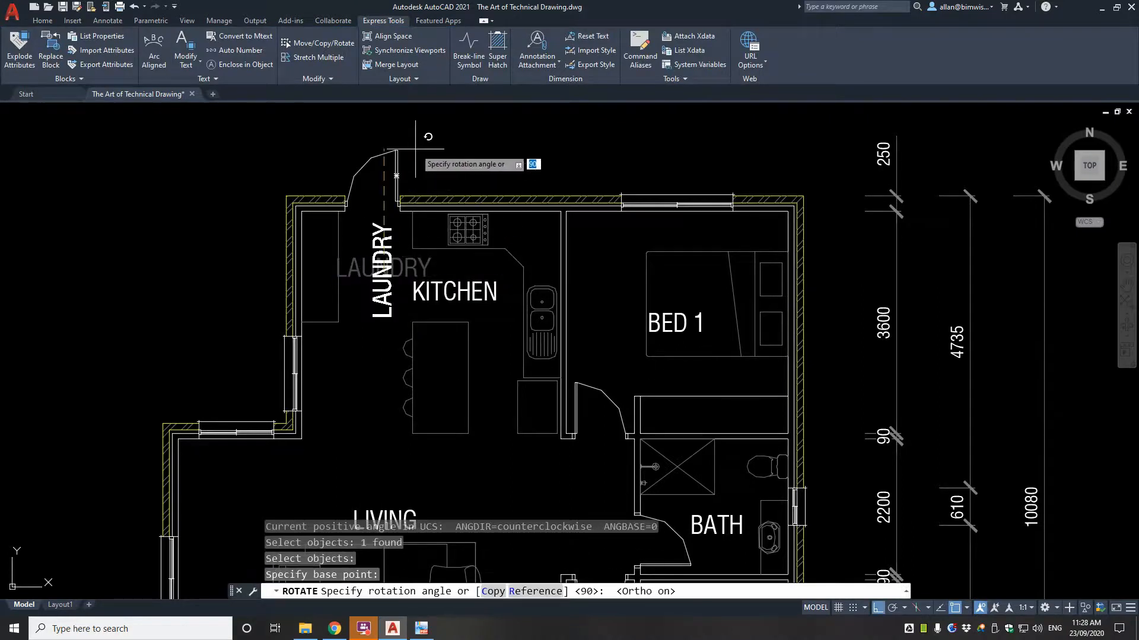
pyautogui.click(414, 150)
# - Move the vertical LAUNDRY label west onto the laundry bench against the outer wall
pyautogui.click(386, 272)
pyautogui.click(373, 269)
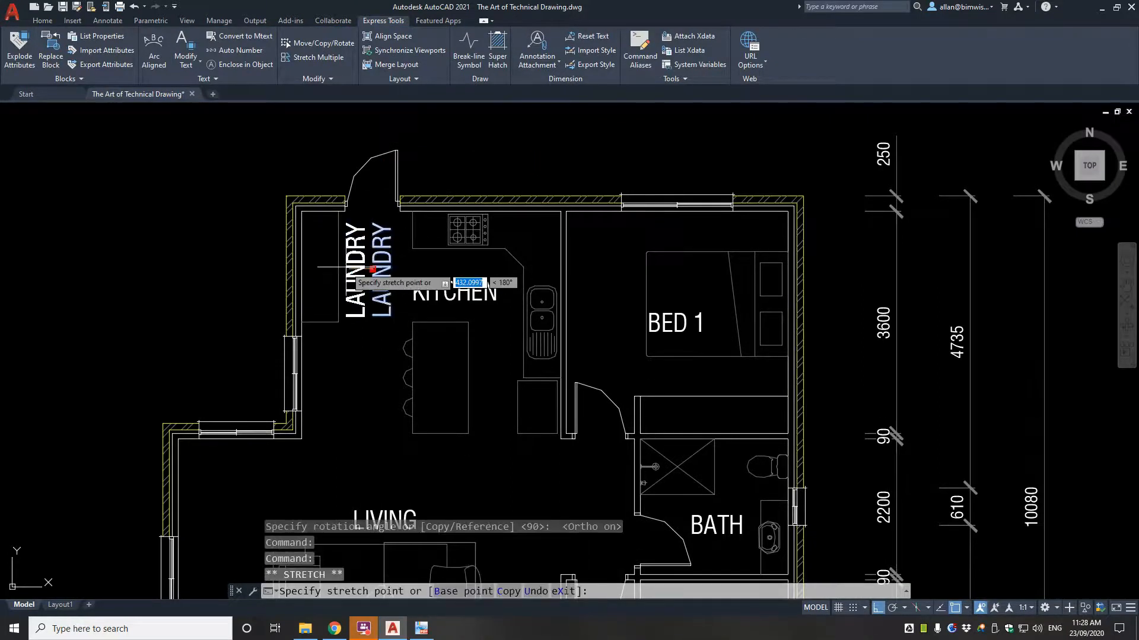
pyautogui.click(335, 270)
pyautogui.press('Escape')
pyautogui.scroll(2, 359, 266)
pyautogui.write('M')
pyautogui.press('Return')
pyautogui.click(359, 266)
pyautogui.press('Return')
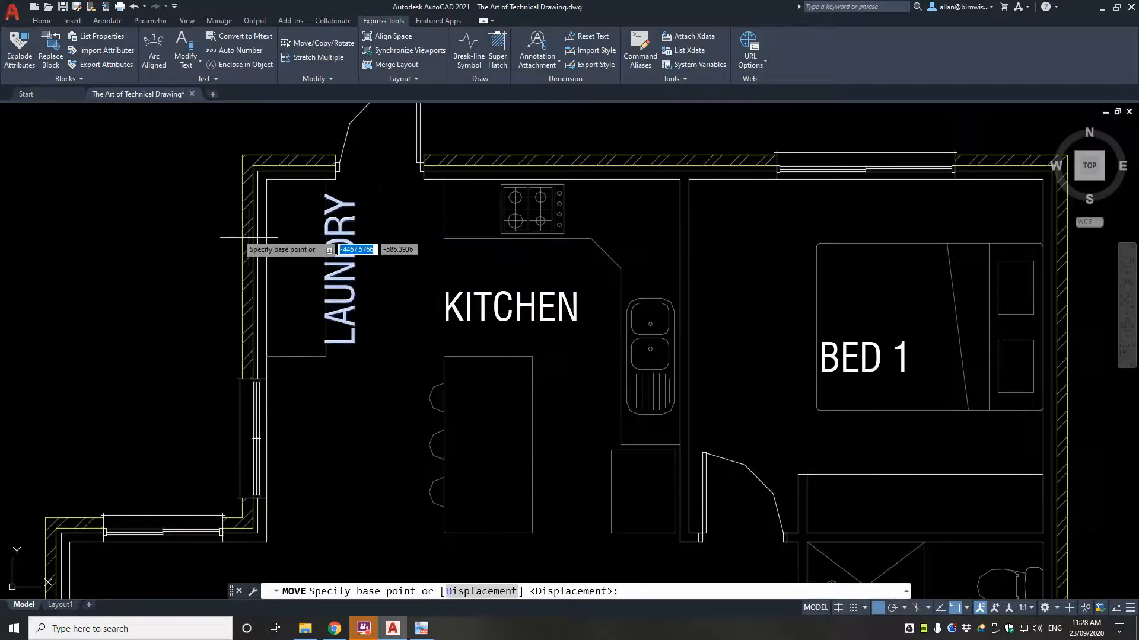
pyautogui.click(232, 225)
pyautogui.click(169, 217)
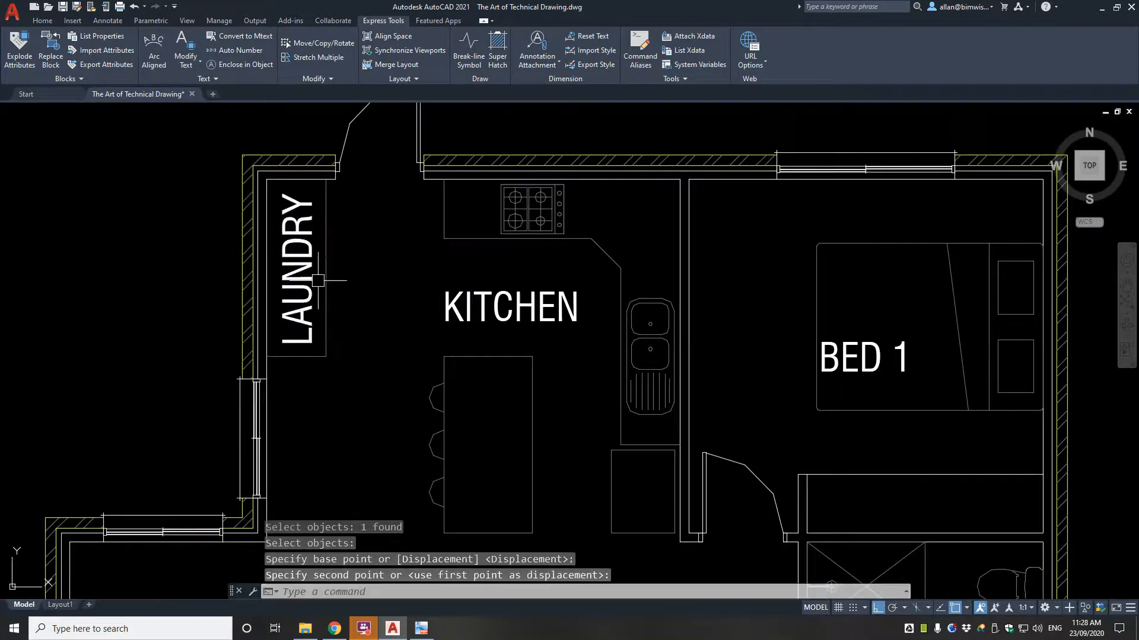
# - Set the LAUNDRY label's text height to 200
pyautogui.scroll(-4, 442, 335)
pyautogui.scroll(4, 394, 313)
pyautogui.click(396, 313)
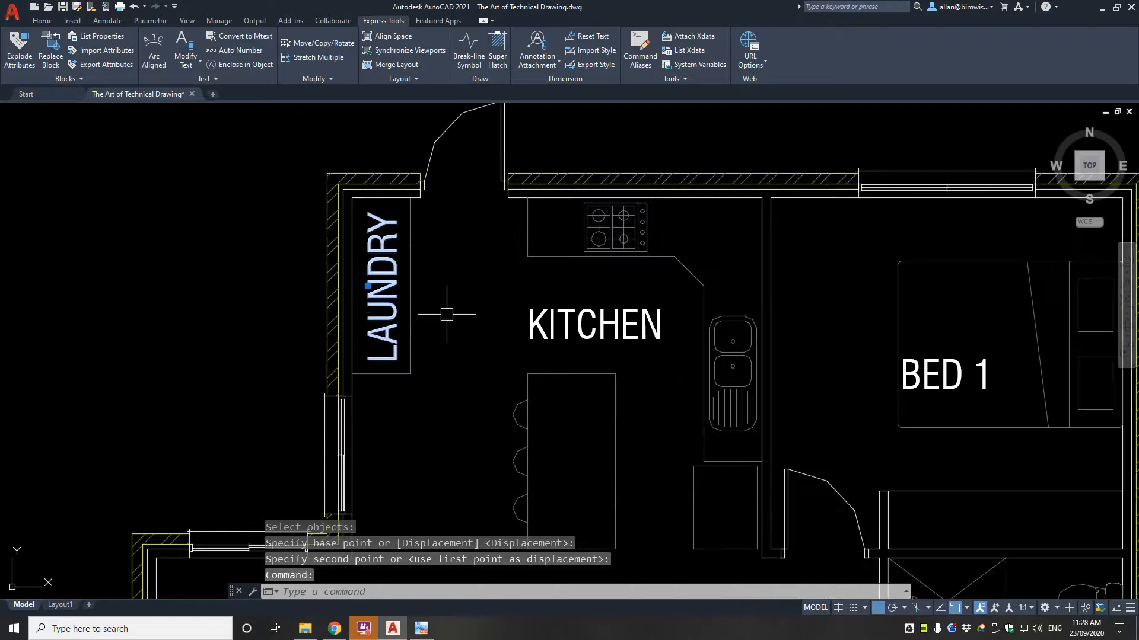
pyautogui.hotkey('ctrl', '1')
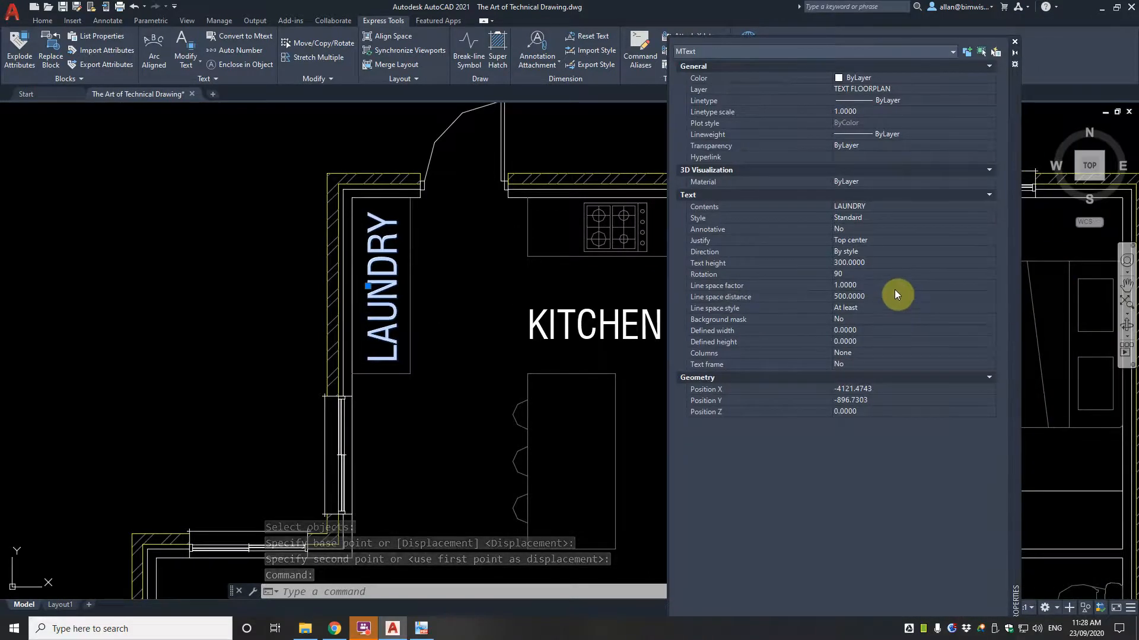
pyautogui.moveTo(566, 305)
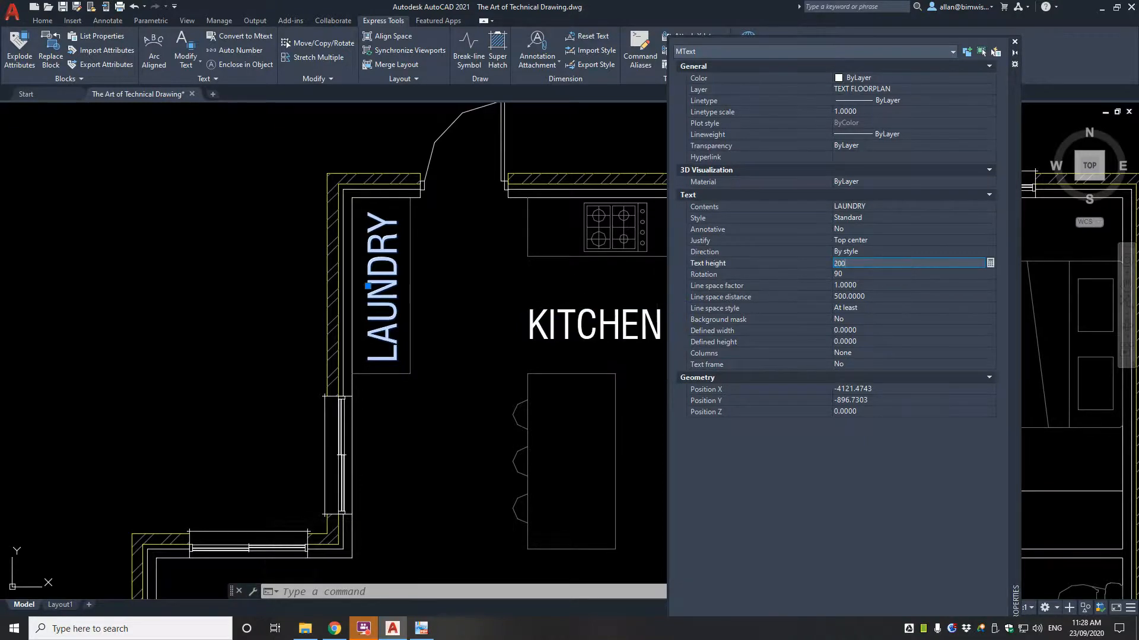
pyautogui.press('Return')
pyautogui.press('Escape')
# - Move the LAUNDRY label slightly east to centre it on the laundry bench
pyautogui.write('m')
pyautogui.press('space')
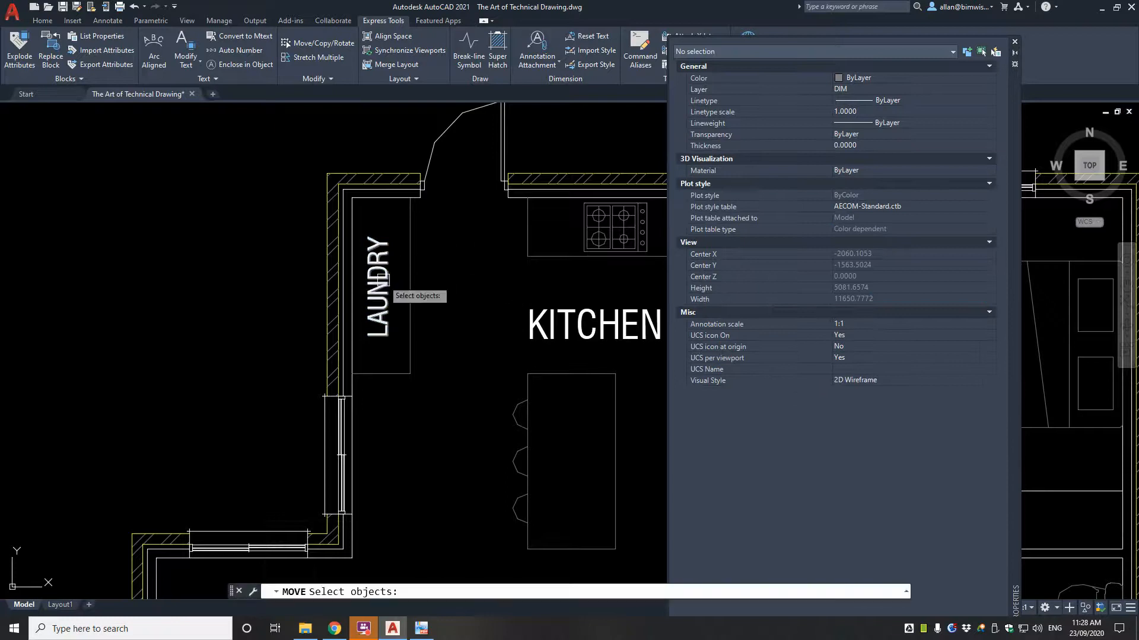
pyautogui.click(376, 282)
pyautogui.press('space')
pyautogui.click(438, 285)
pyautogui.click(442, 286)
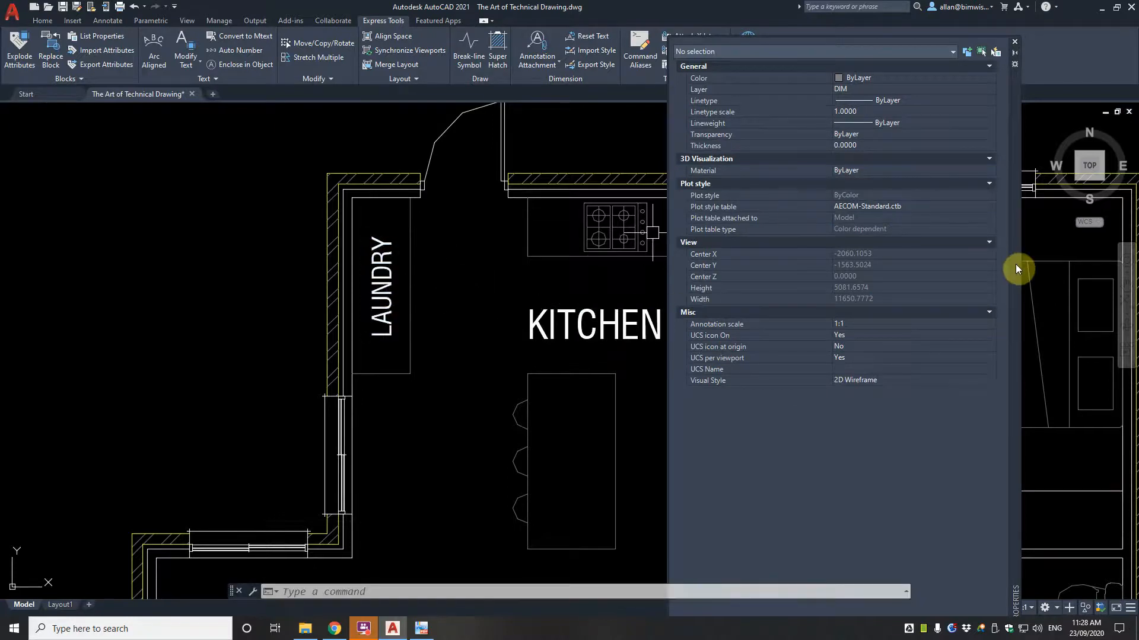
# - Move the Properties palette clear of the drawing area
pyautogui.moveTo(1015, 265); pyautogui.dragTo(1138, 225)
pyautogui.scroll(-4, 842, 359)
pyautogui.moveTo(851, 369); pyautogui.dragTo(710, 316, button='middle')
pyautogui.scroll(3, 710, 316)
pyautogui.scroll(-2, 710, 317)
pyautogui.moveTo(721, 457); pyautogui.dragTo(710, 307, button='middle')
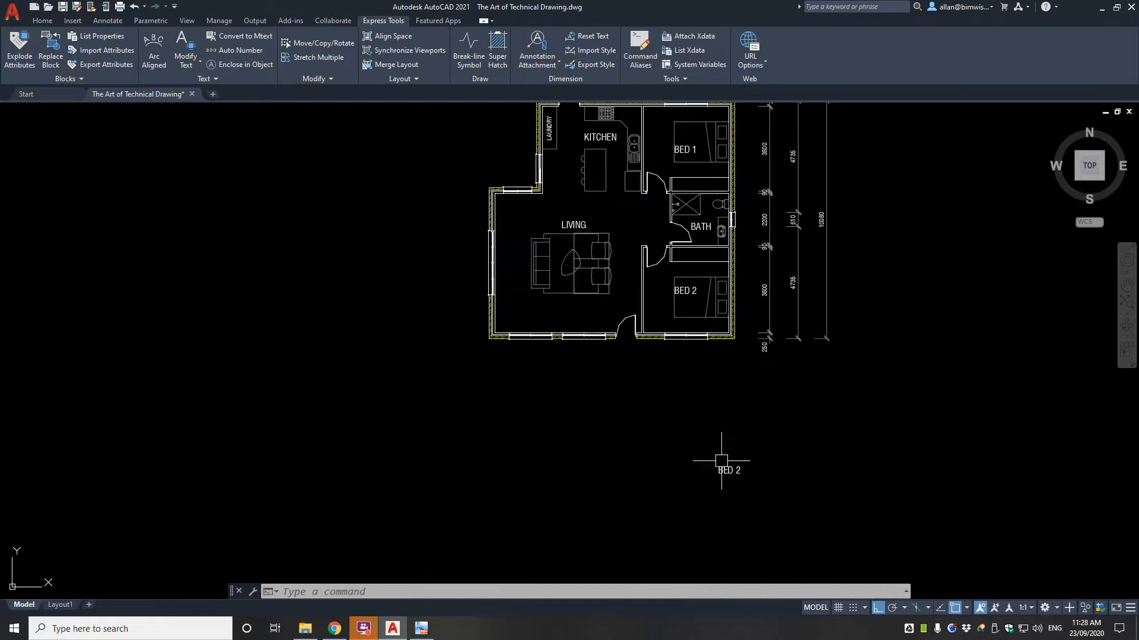
# - Erase the stray BED 2 text below the plan and shift the BED 1 and BED 2 room labels slightly east
pyautogui.press('space')
pyautogui.moveTo(686, 220); pyautogui.dragTo(688, 363, button='middle')
pyautogui.scroll(2, 710, 440)
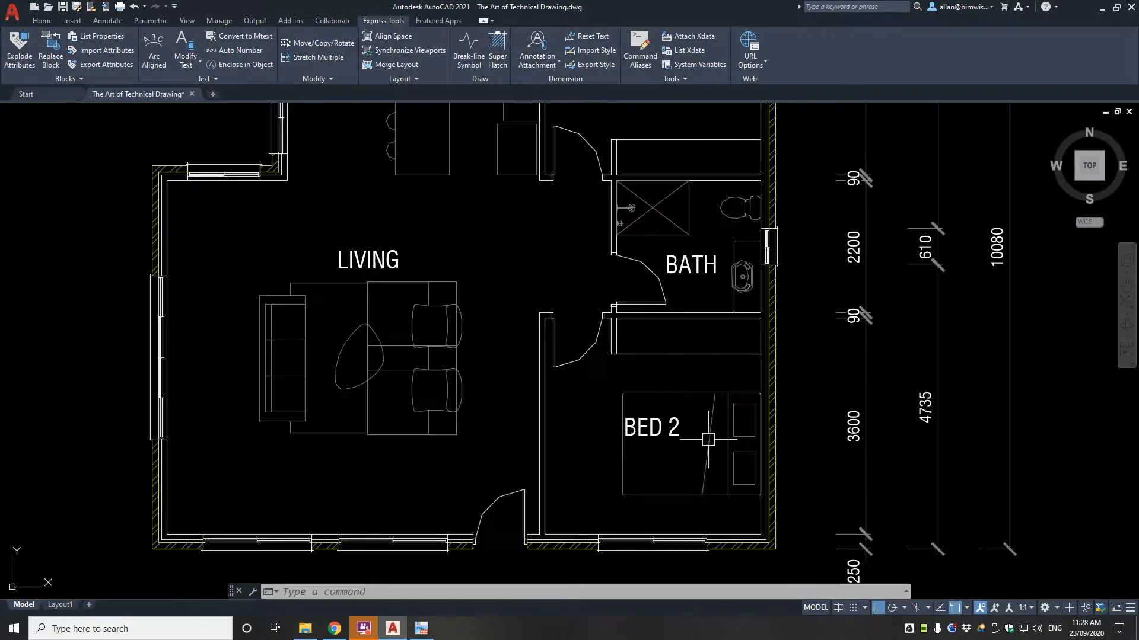
pyautogui.scroll(-1, 699, 425)
pyautogui.write('m')
pyautogui.press('space')
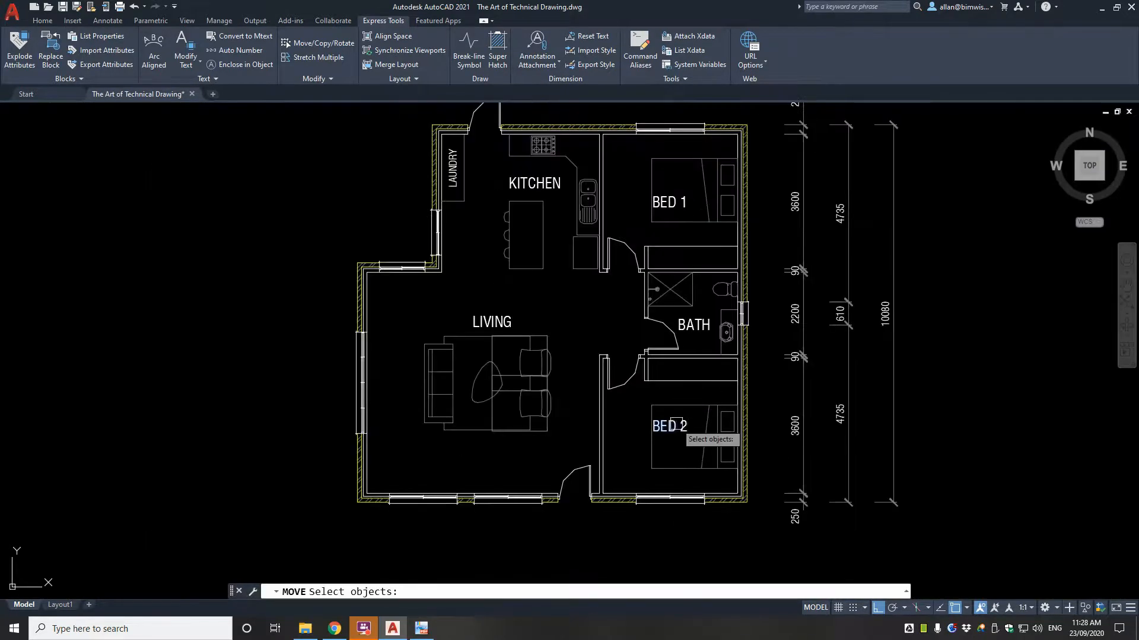
pyautogui.click(674, 193)
pyautogui.scroll(4, 683, 175)
pyautogui.press('space')
pyautogui.click(682, 174)
pyautogui.click(686, 177)
pyautogui.scroll(-4, 686, 177)
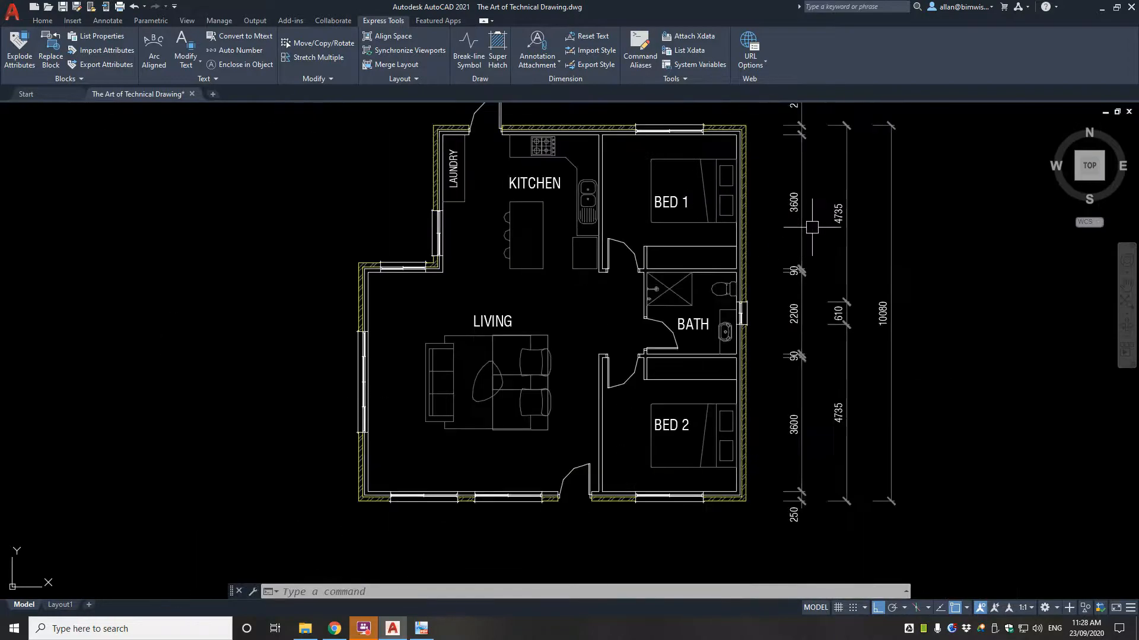
pyautogui.moveTo(812, 227); pyautogui.dragTo(797, 276, button='middle')
pyautogui.scroll(-2, 723, 244)
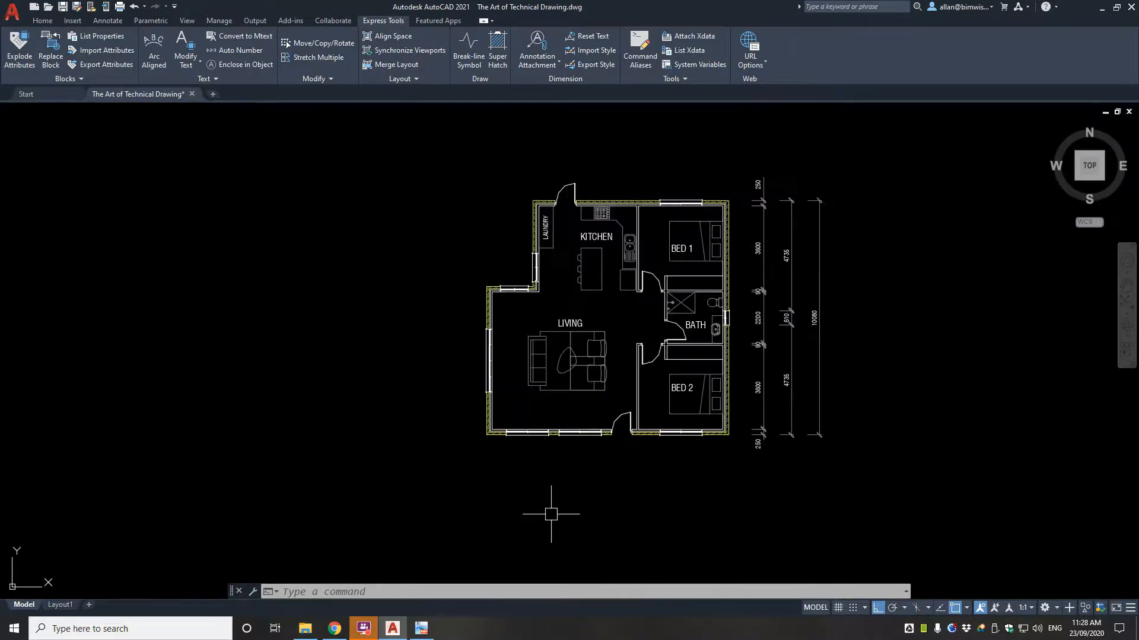
# - Compare the plan's room labels and dimensions with the reference floor plan in PDF-XChange Viewer, and return to AutoCAD
pyautogui.click(424, 630)
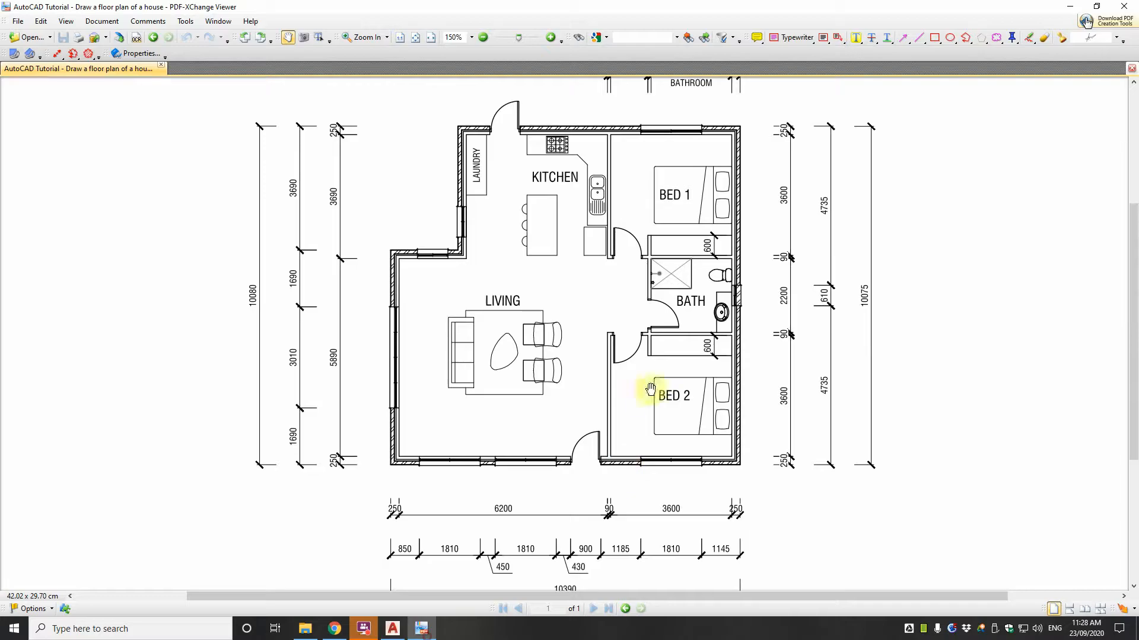
pyautogui.click(1069, 6)
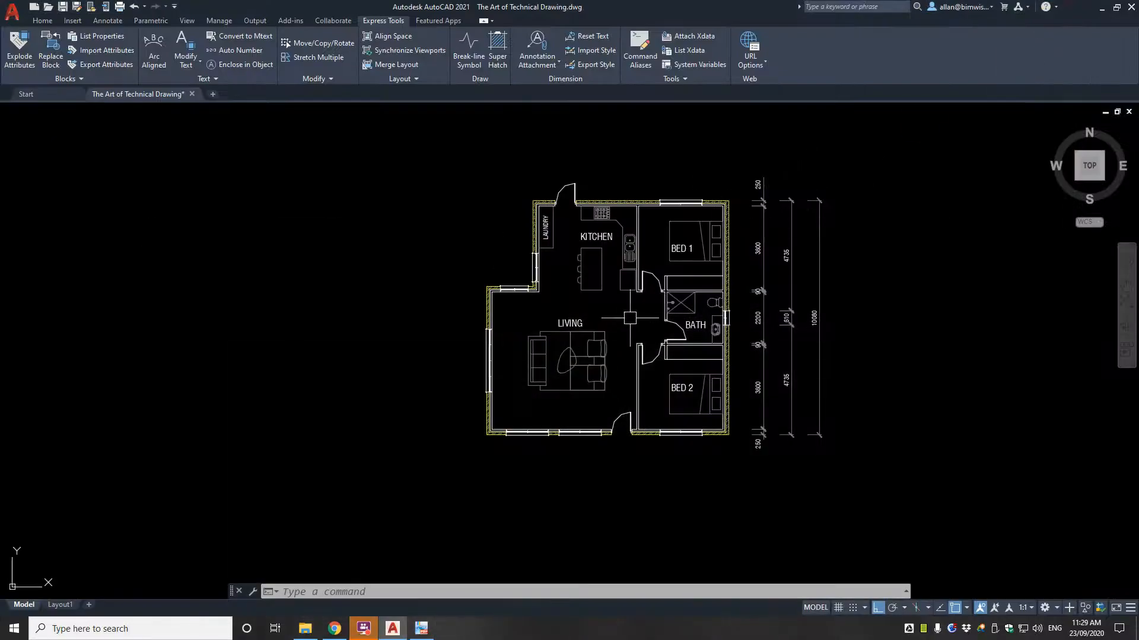
# - Draw a horizontal construction line through the outer upper-right corner of the floor plan
pyautogui.scroll(3, 630, 318)
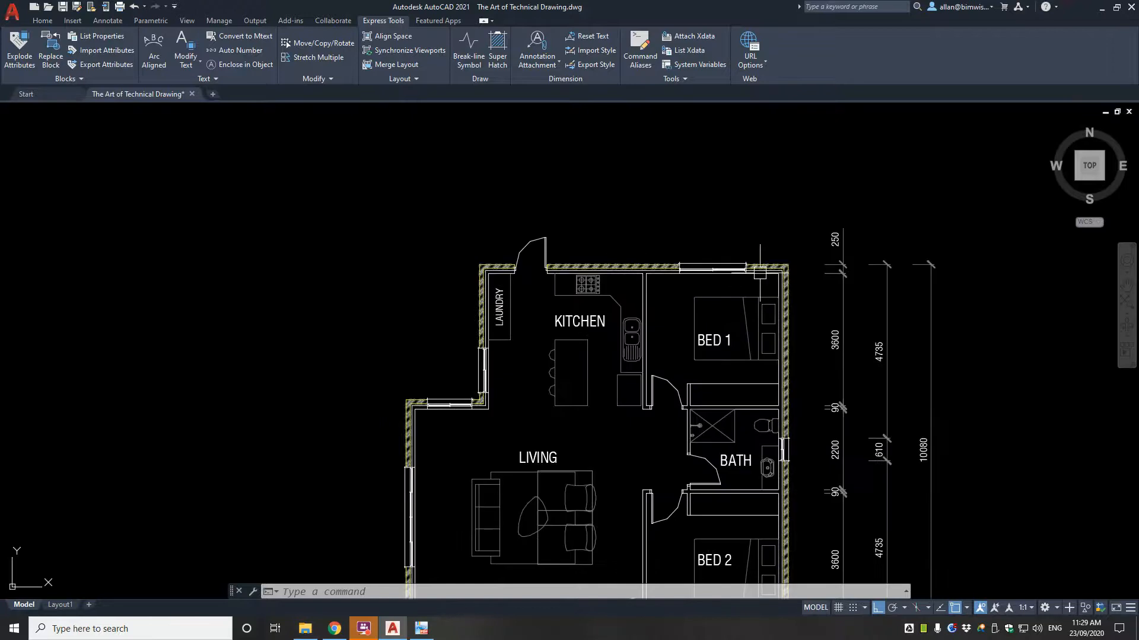
pyautogui.write('XL')
pyautogui.press('Return')
pyautogui.write('H')
pyautogui.press('Return')
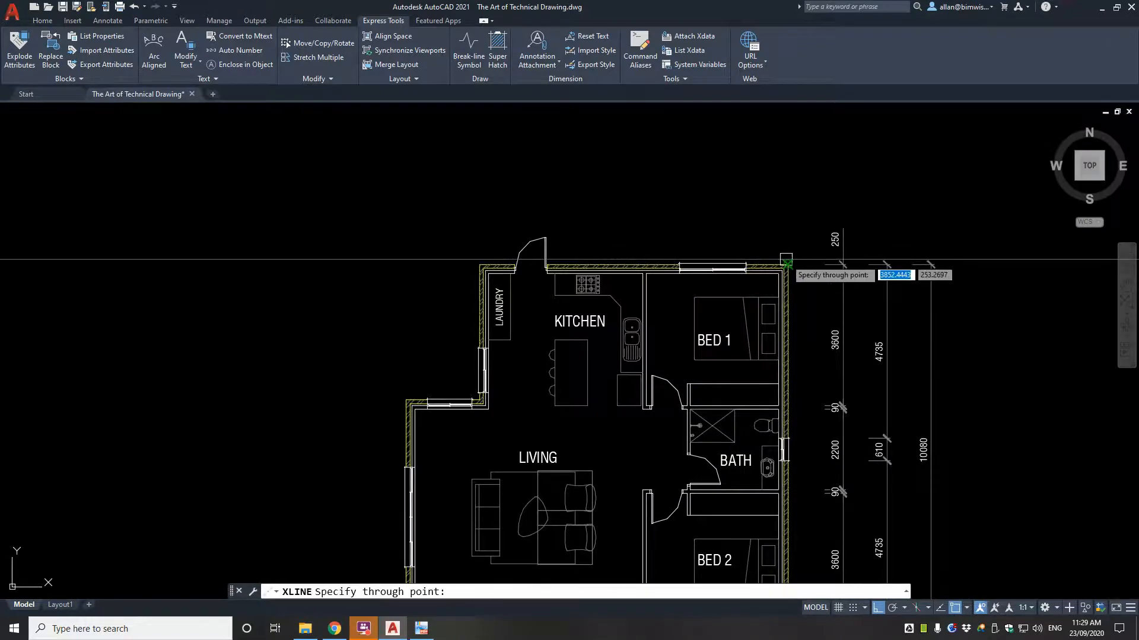
pyautogui.click(787, 265)
pyautogui.press('Return')
# - Offset the construction line upward above the plan, and offset that copy another 1200 upward
pyautogui.write('O')
pyautogui.press('Return')
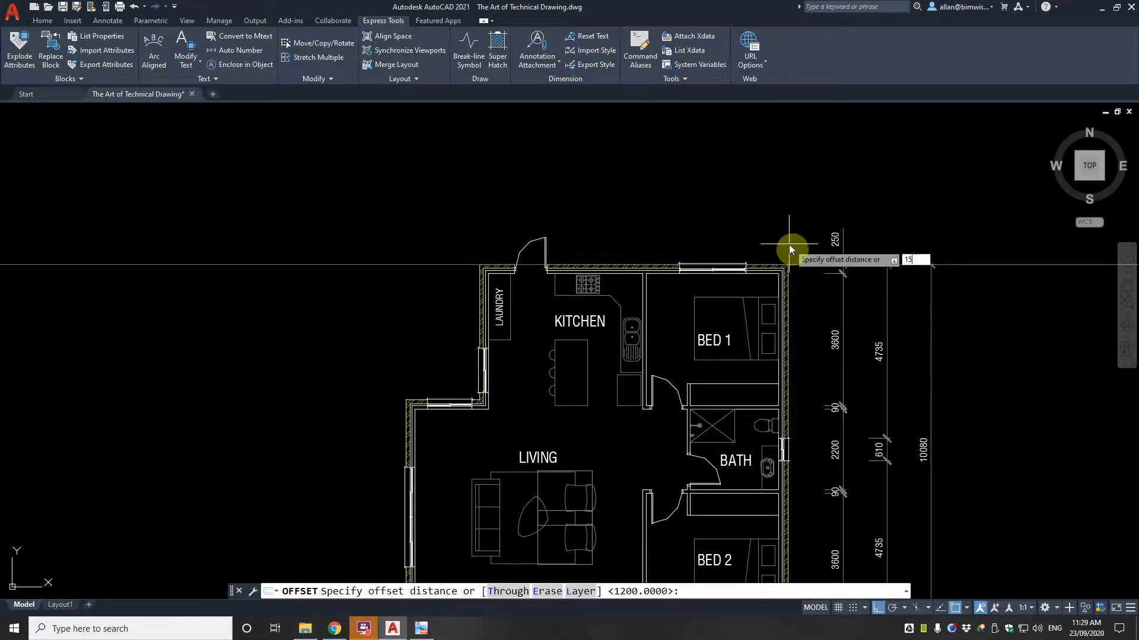
pyautogui.press('Return')
pyautogui.press('Escape')
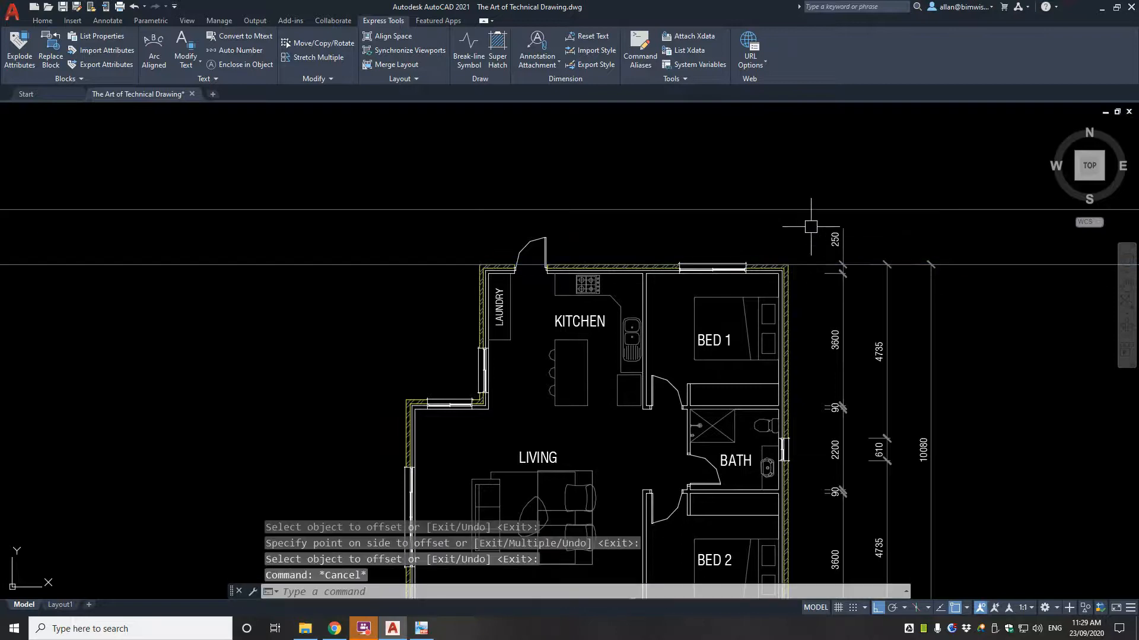
pyautogui.press('Return')
pyautogui.write('1200')
pyautogui.press('Return')
pyautogui.click(806, 209)
pyautogui.click(812, 184)
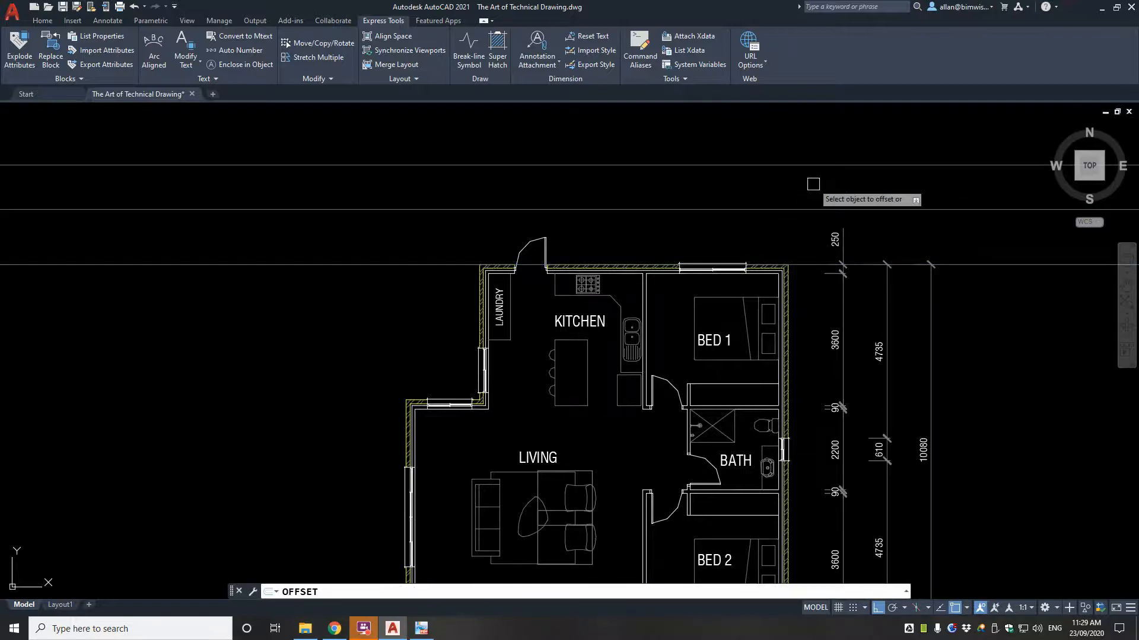
pyautogui.press('Return')
pyautogui.click(42, 20)
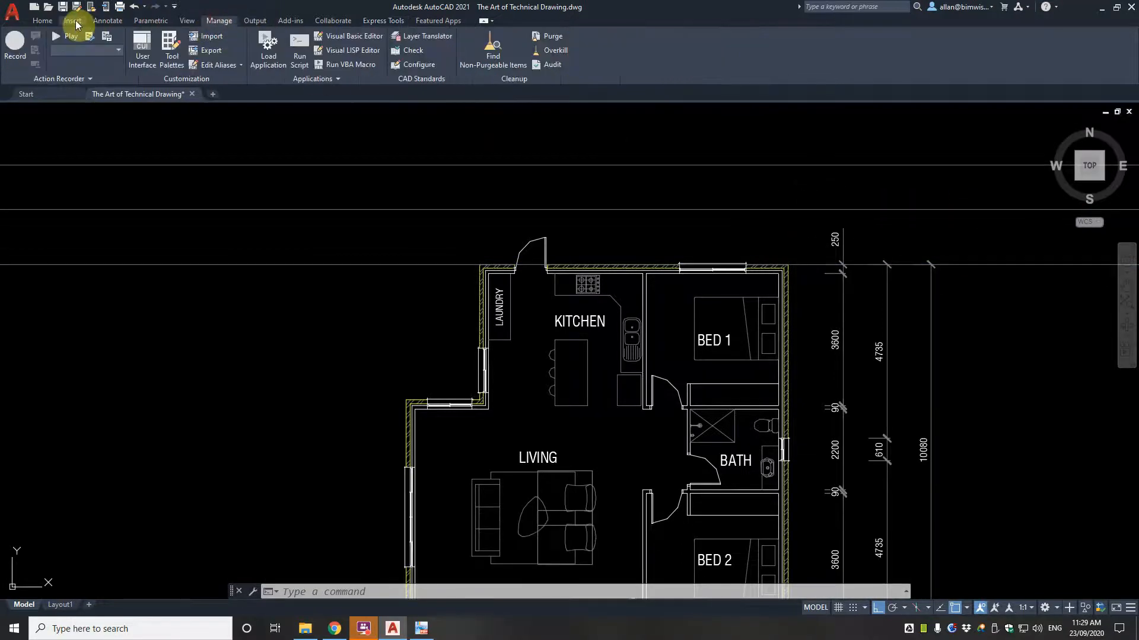
pyautogui.click(369, 39)
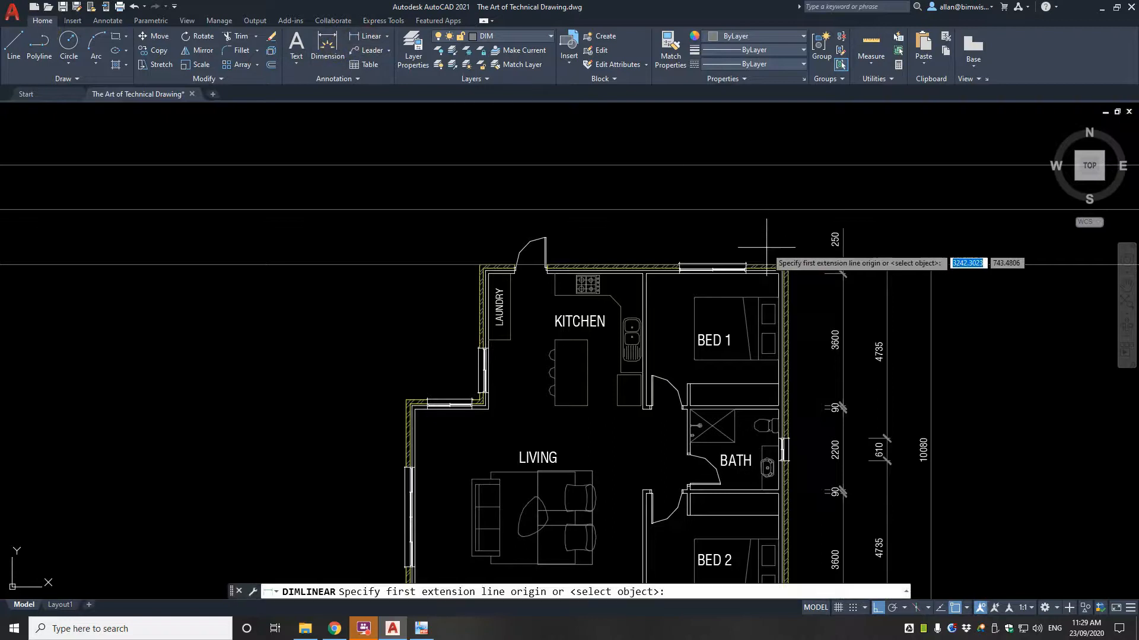
pyautogui.scroll(4, 791, 258)
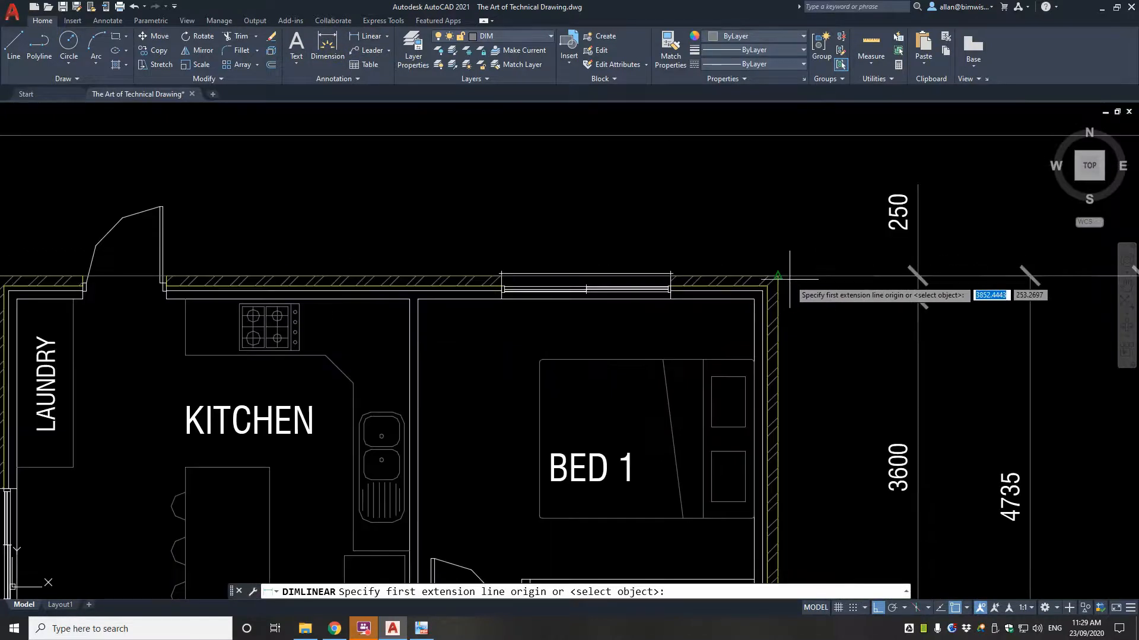
pyautogui.click(782, 272)
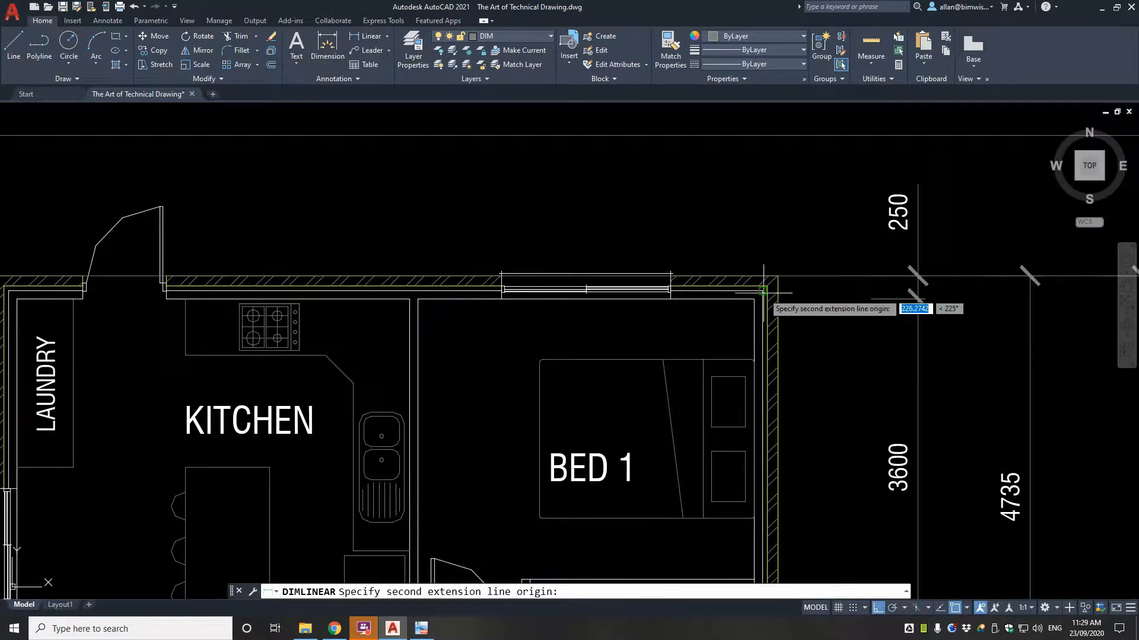
pyautogui.scroll(-3, 762, 294)
pyautogui.click(759, 300)
pyautogui.scroll(4, 775, 248)
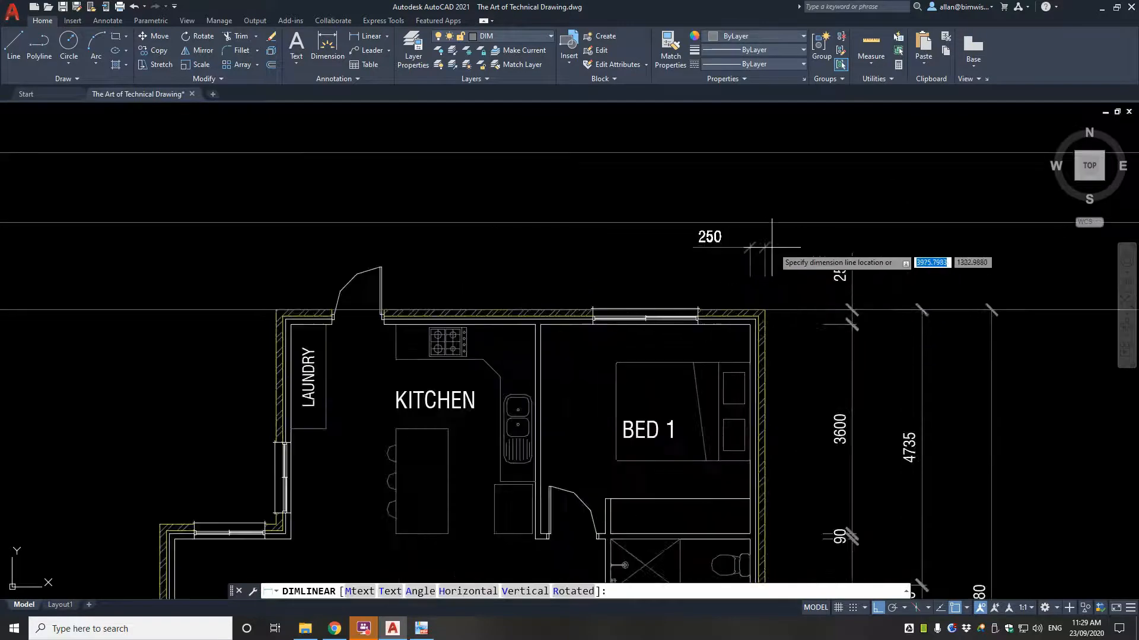
pyautogui.press('Escape')
# - Add a linear dimension across the exterior wall thickness at Bed 1's outer corner, placing it on the first offset line with a perpendicular snap
pyautogui.press('space')
pyautogui.click(734, 371)
pyautogui.click(758, 348)
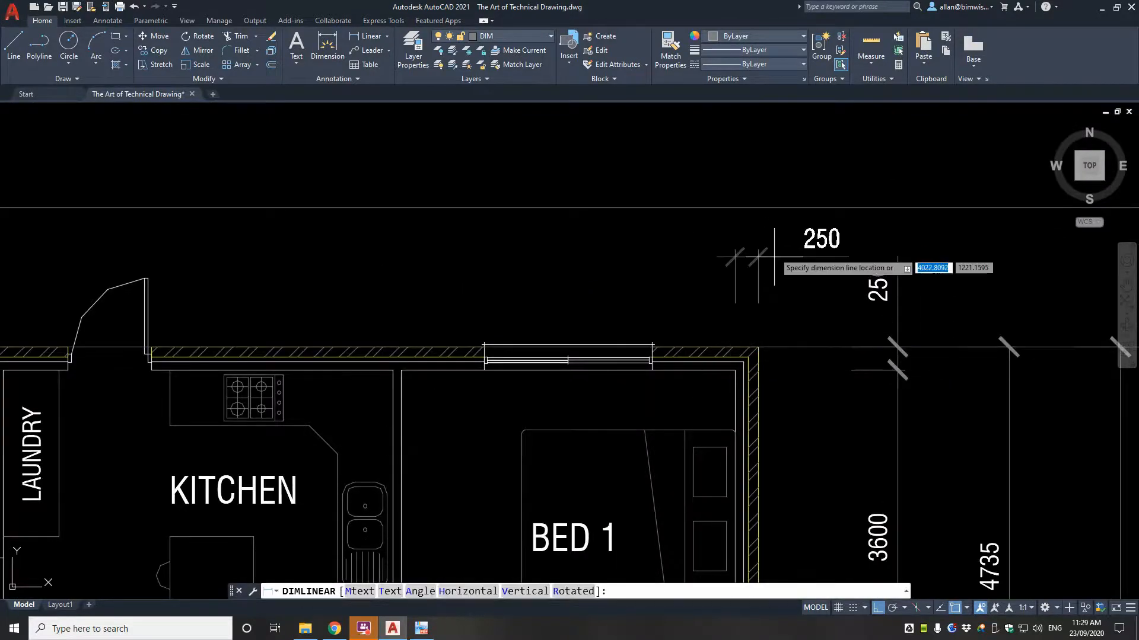
pyautogui.keyDown('shift'); pyautogui.rightClick(780, 214); pyautogui.keyUp('shift')
pyautogui.click(823, 425)
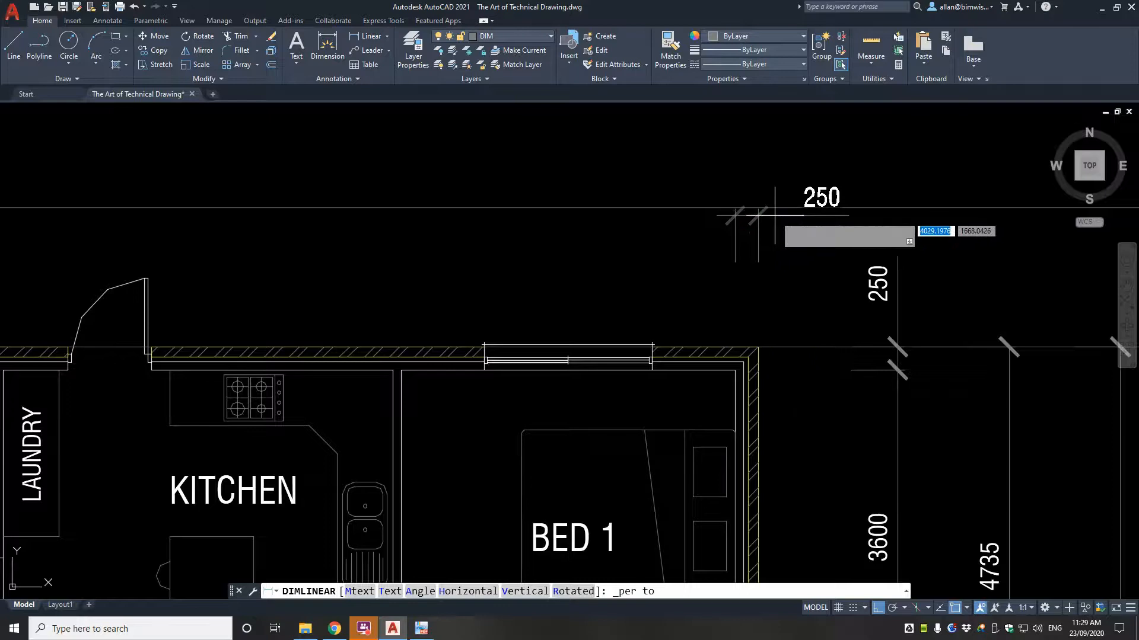
pyautogui.click(774, 212)
# - Add a linear dimension for the bathroom's inside width, aligned with the wall-thickness dimension above the plan
pyautogui.scroll(-2, 778, 216)
pyautogui.moveTo(777, 290); pyautogui.dragTo(802, 190, button='middle')
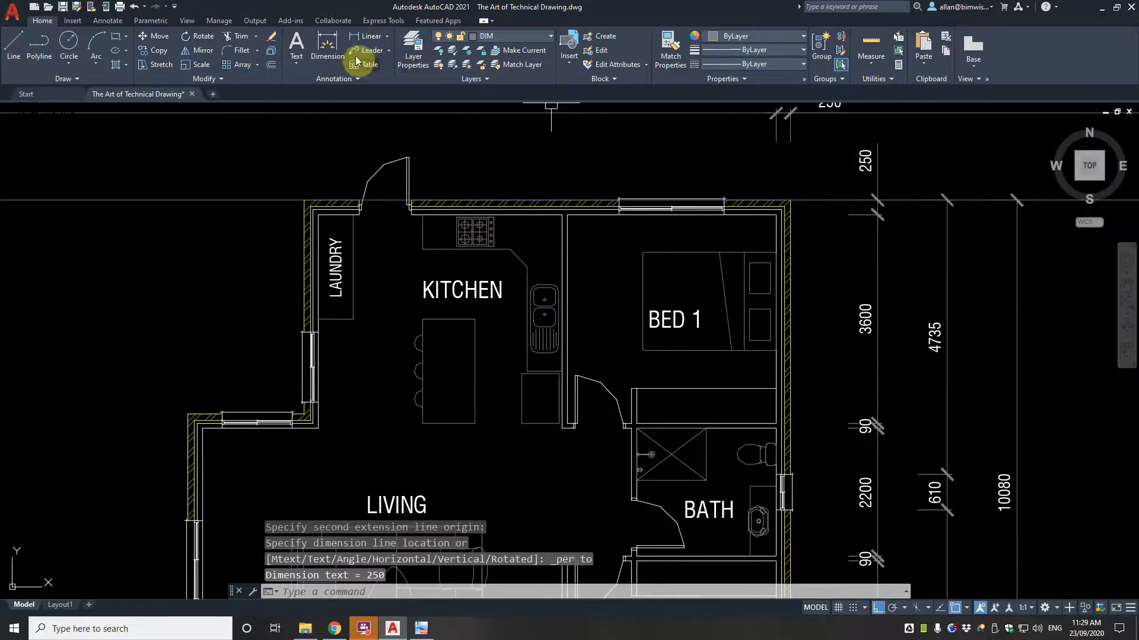
pyautogui.click(775, 216)
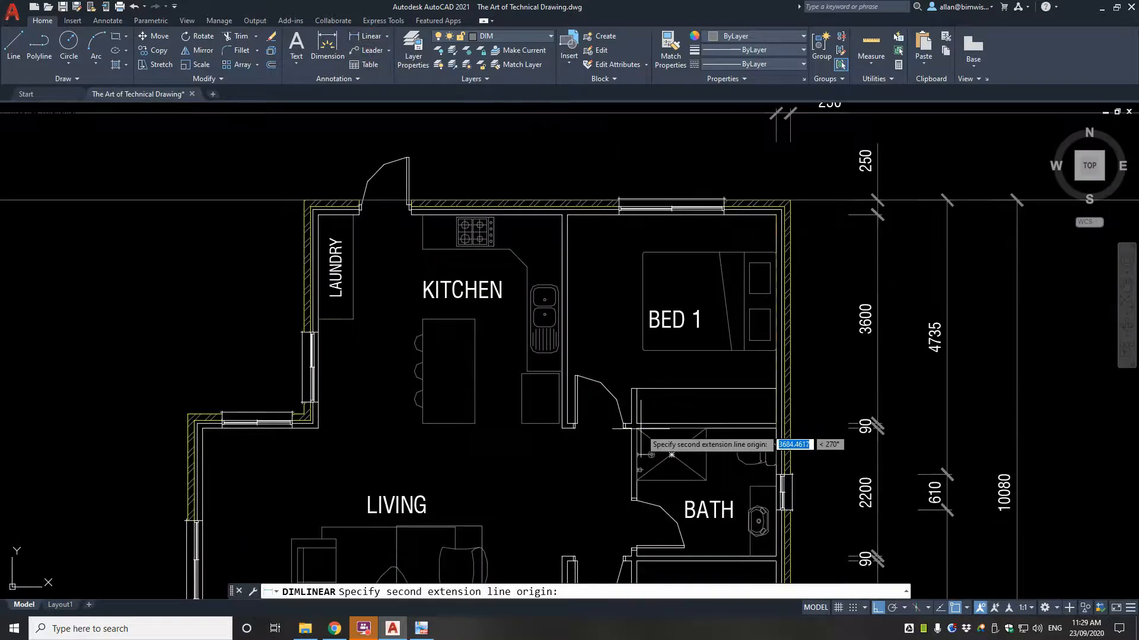
pyautogui.click(636, 430)
pyautogui.click(775, 115)
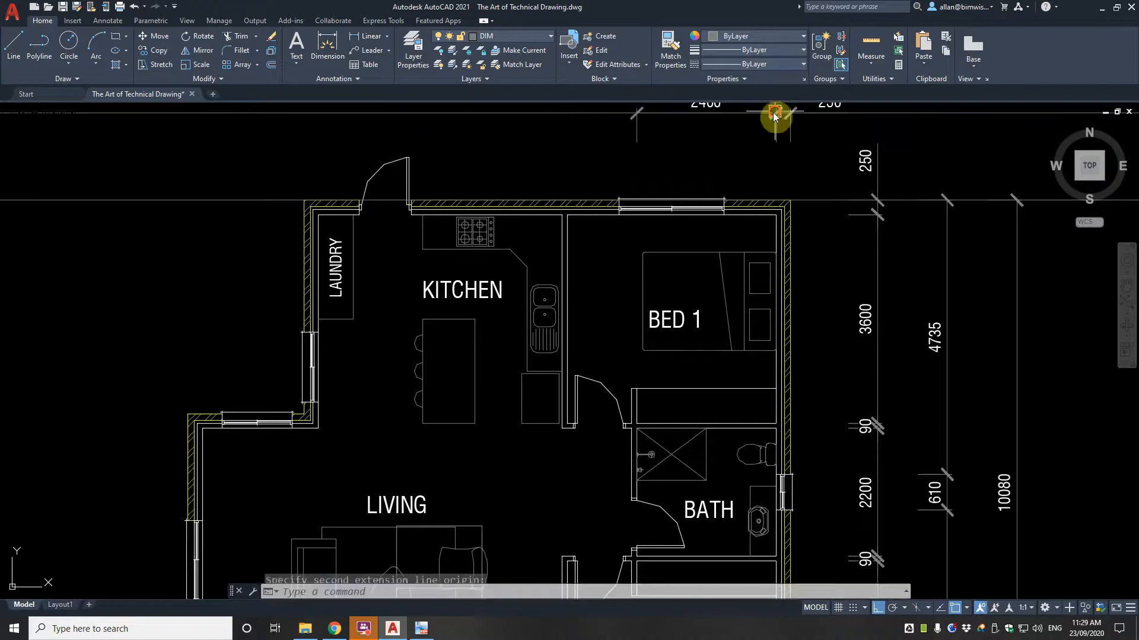
# - Add the label BATH beneath the dimension line of the bathroom width dimension
pyautogui.scroll(-1, 721, 186)
pyautogui.moveTo(718, 135); pyautogui.dragTo(701, 175, button='middle')
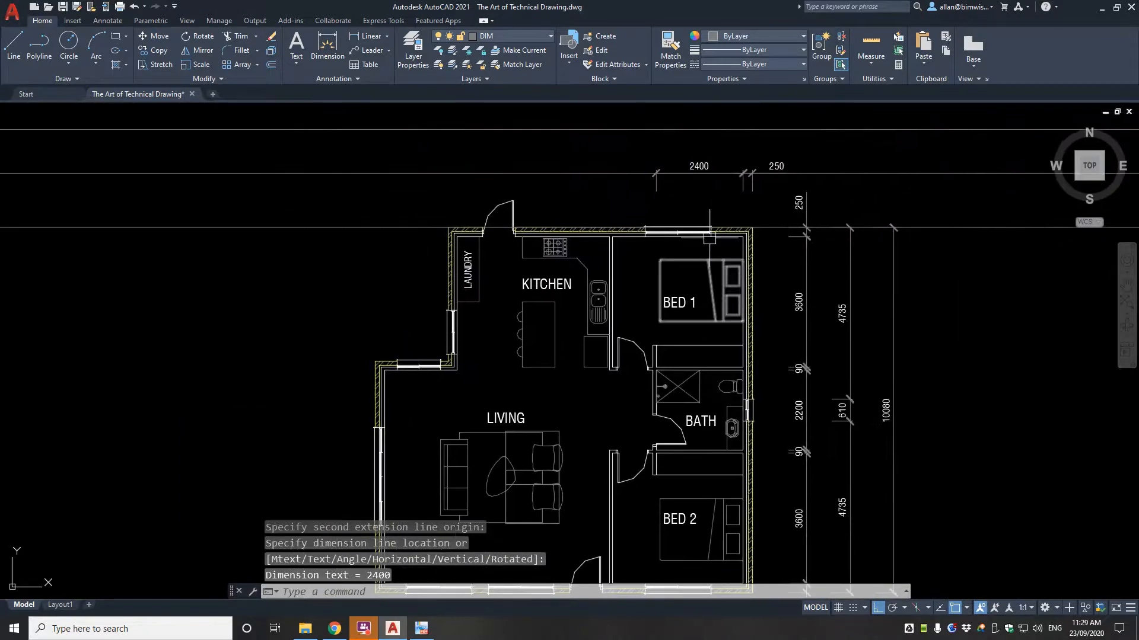
pyautogui.scroll(3, 704, 180)
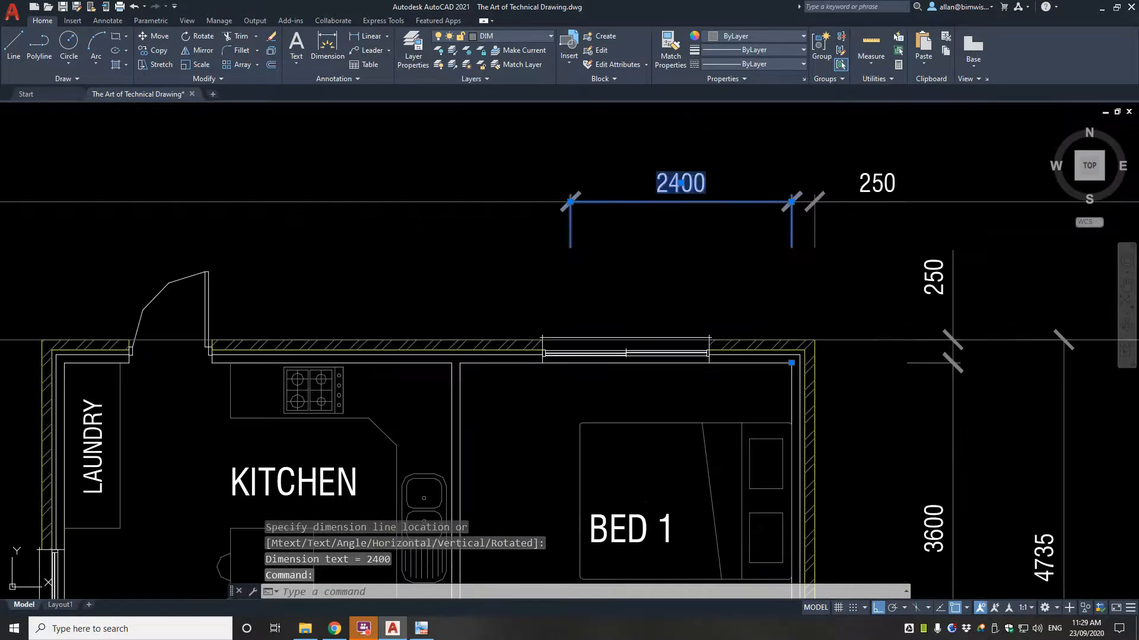
pyautogui.doubleClick(691, 180)
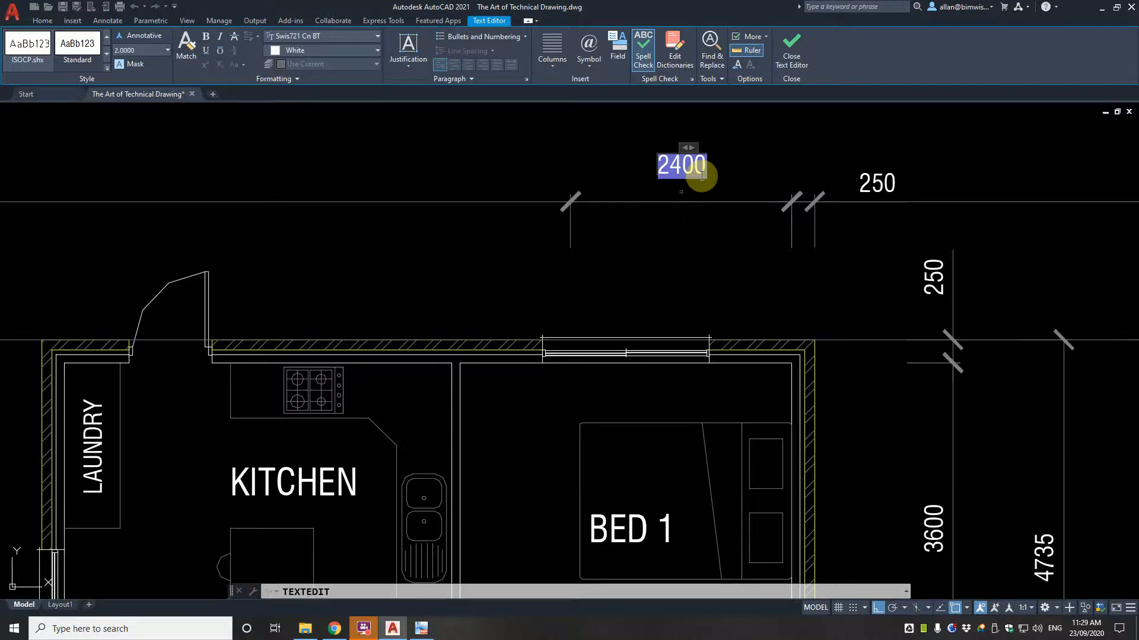
pyautogui.click(763, 313)
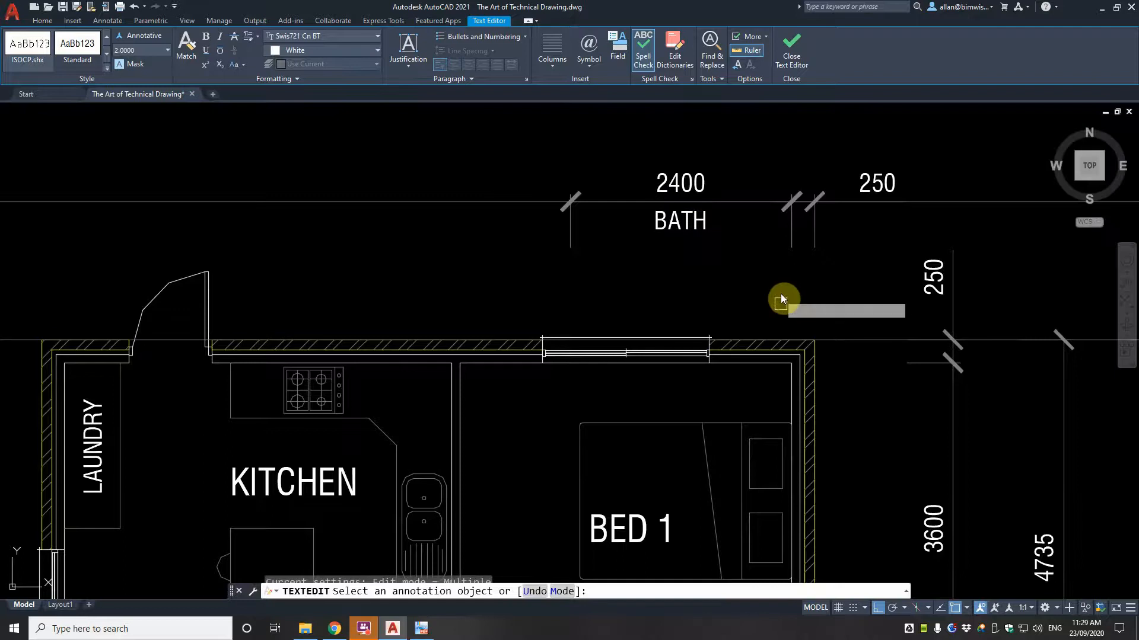
pyautogui.scroll(-4, 786, 286)
pyautogui.press('Return')
# - Continue the dimension row from the bathroom width across the bathroom wall, the hallway gap and the kitchen partition's thickness
pyautogui.scroll(2, 794, 248)
pyautogui.scroll(-4, 522, 213)
pyautogui.scroll(4, 633, 233)
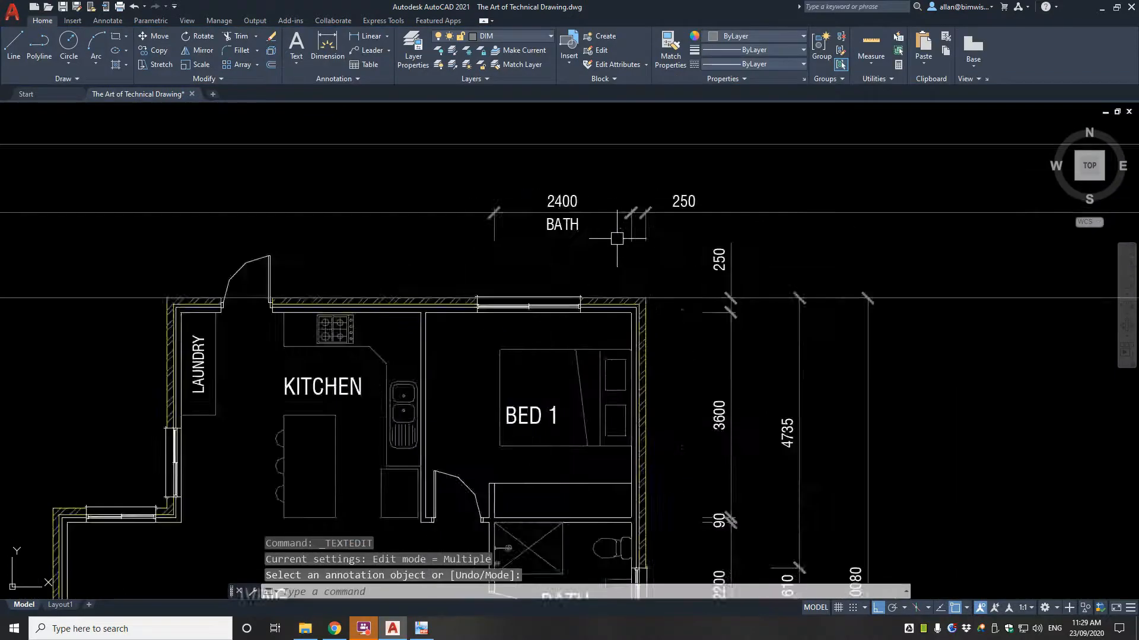
pyautogui.scroll(-4, 623, 296)
pyautogui.scroll(2, 617, 392)
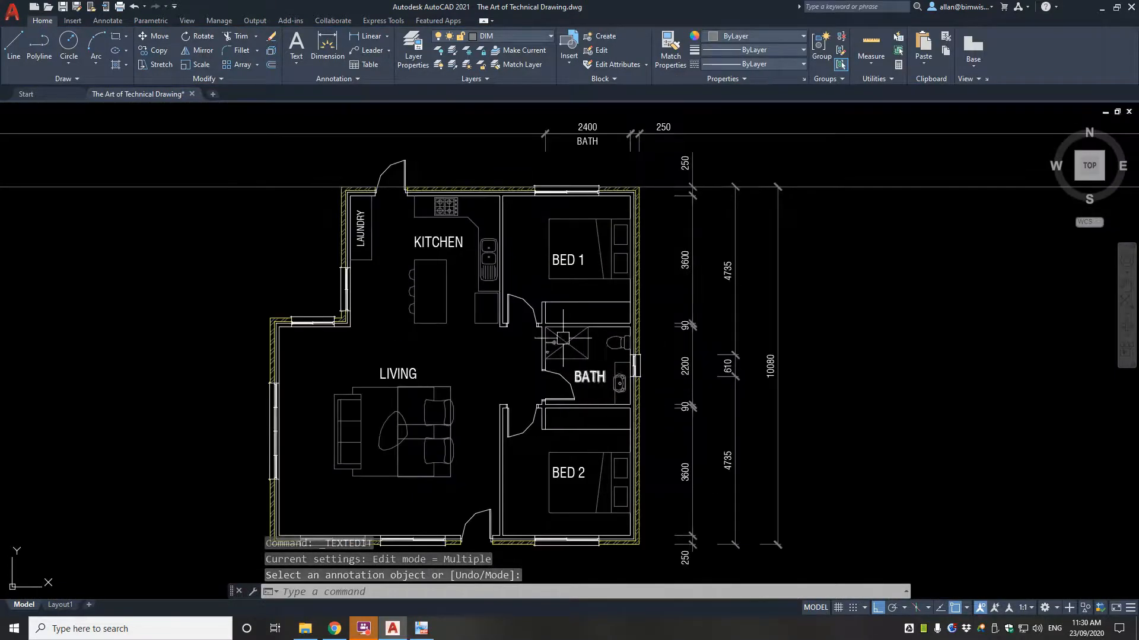
pyautogui.moveTo(571, 277); pyautogui.dragTo(590, 332, button='middle')
pyautogui.write('dco')
pyautogui.press('Return')
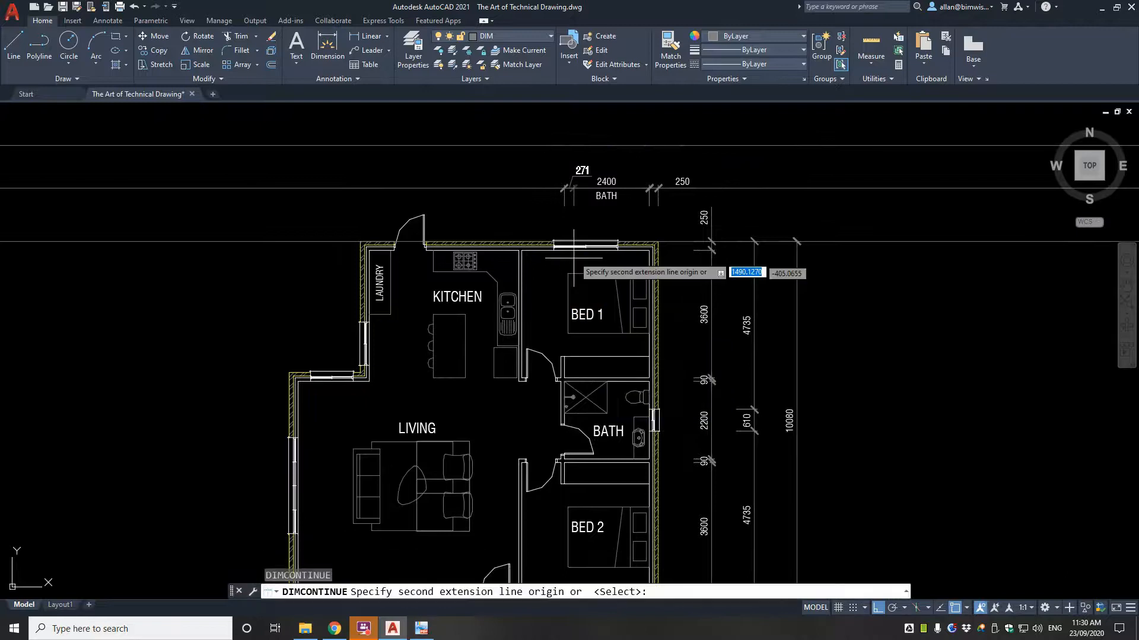
pyautogui.press('Return')
pyautogui.click(564, 200)
pyautogui.scroll(5, 560, 353)
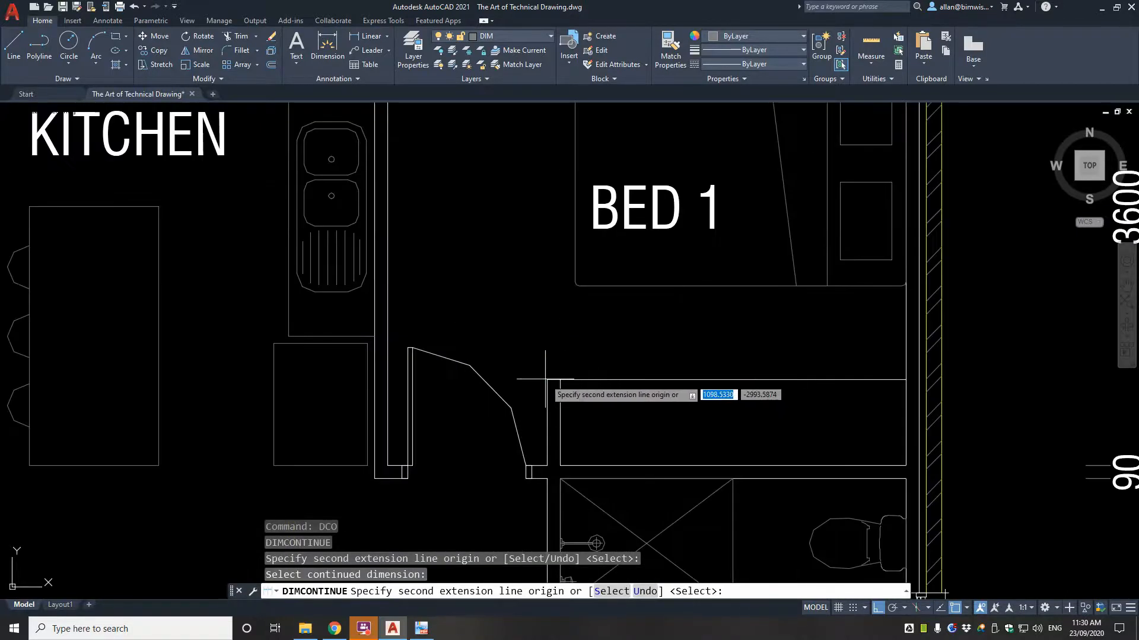
pyautogui.click(546, 379)
pyautogui.scroll(-5, 390, 466)
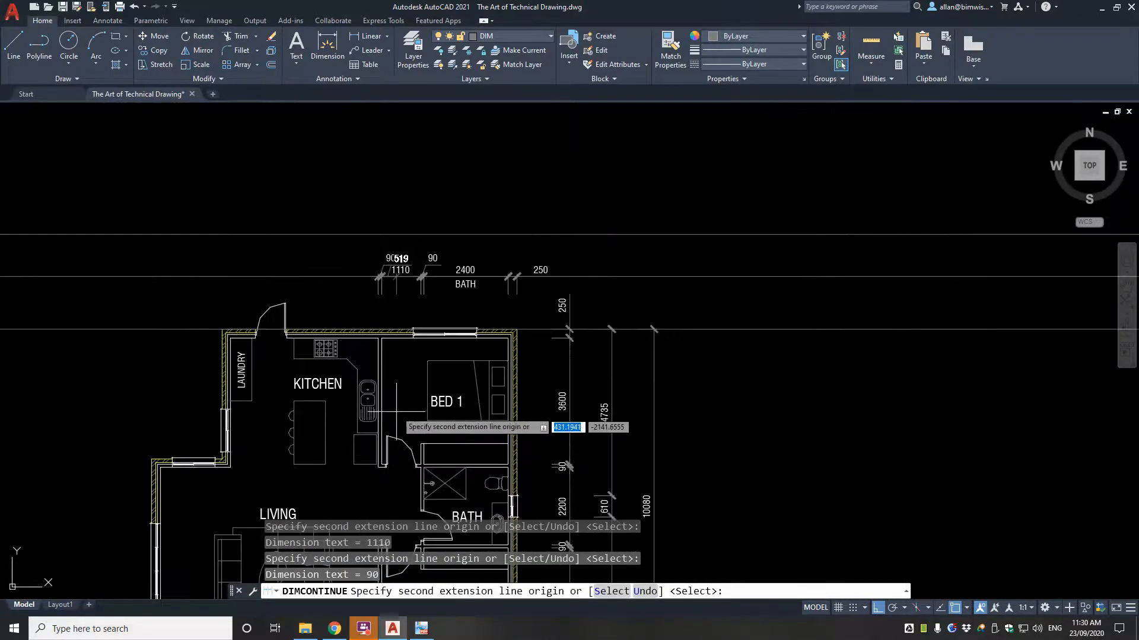
pyautogui.press('Return')
pyautogui.press('Escape')
# - Erase the construction line running through the first dimension row above the plan
pyautogui.write('E')
pyautogui.press('Return')
pyautogui.click(382, 260)
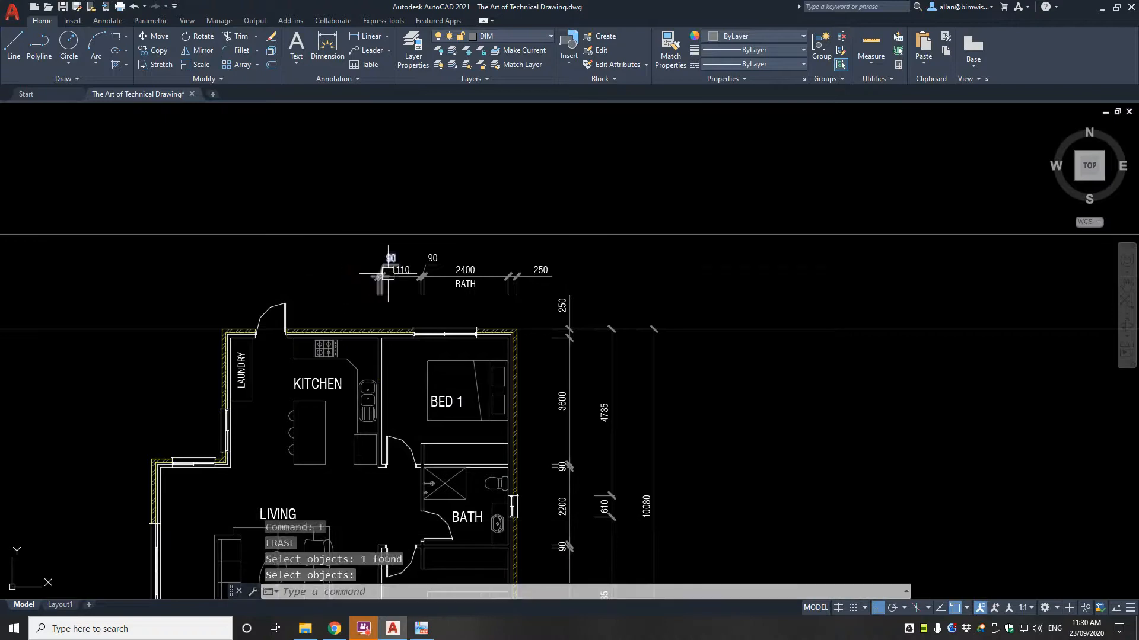
pyautogui.scroll(-3, 383, 261)
pyautogui.press('Escape')
# - Offset the uppermost construction line 1200 upward
pyautogui.write('O')
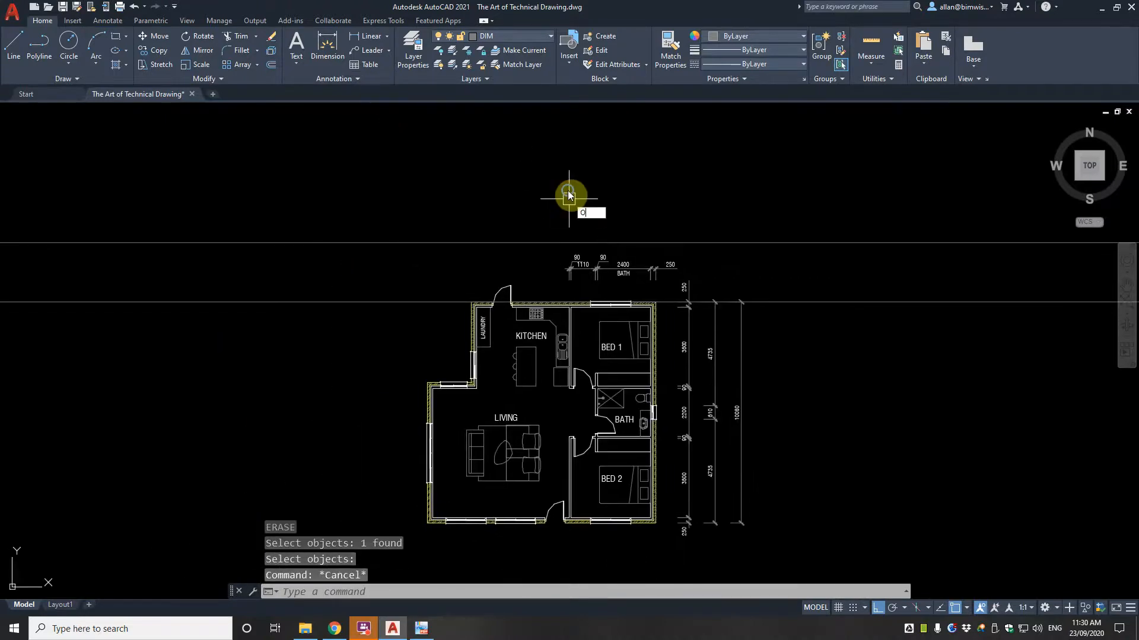
pyautogui.press('Return')
pyautogui.write('1200')
pyautogui.press('Return')
pyautogui.click(536, 242)
pyautogui.click(543, 183)
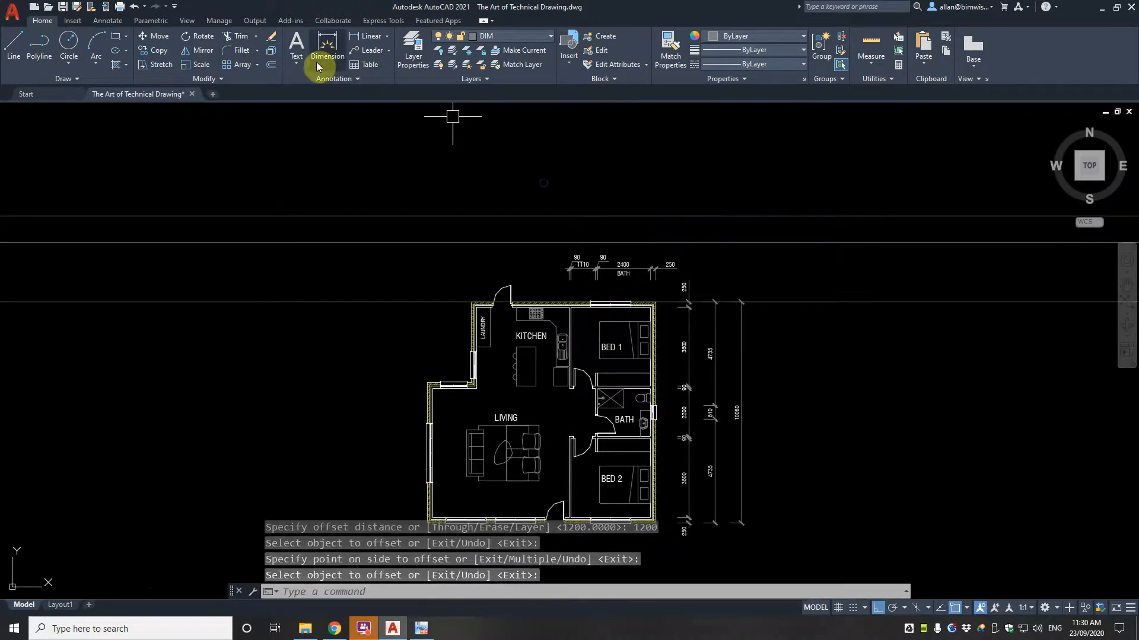
# - Add a linear dimension for the exterior wall thickness at Bed 1's outer corner, placed on the construction line directly above the first dimension row
pyautogui.click(371, 42)
pyautogui.scroll(2, 682, 287)
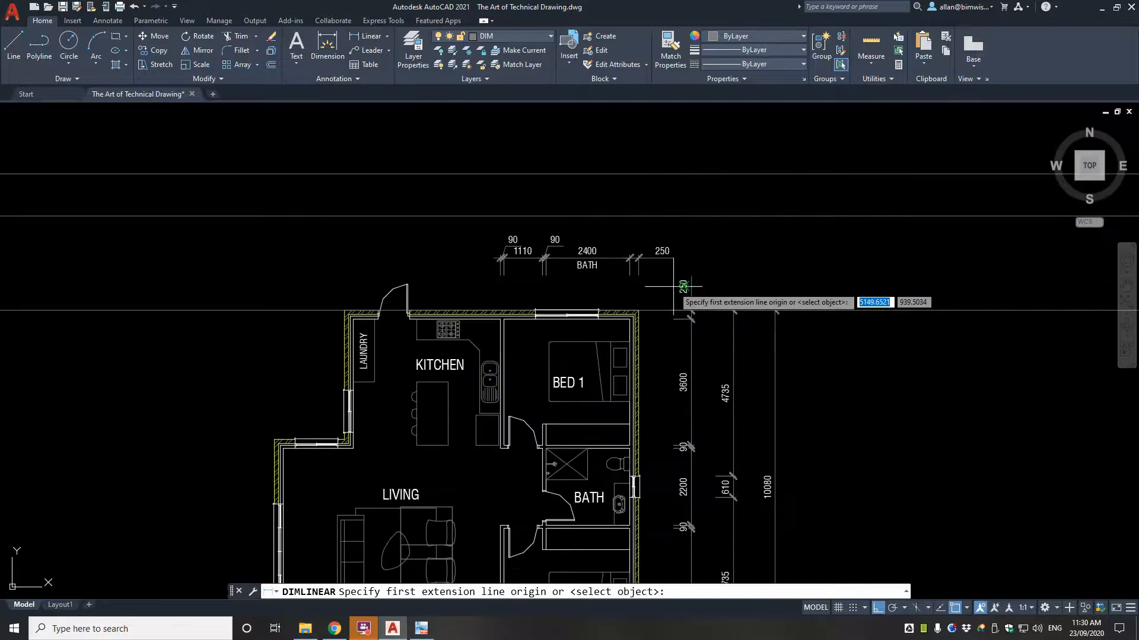
pyautogui.scroll(2, 646, 323)
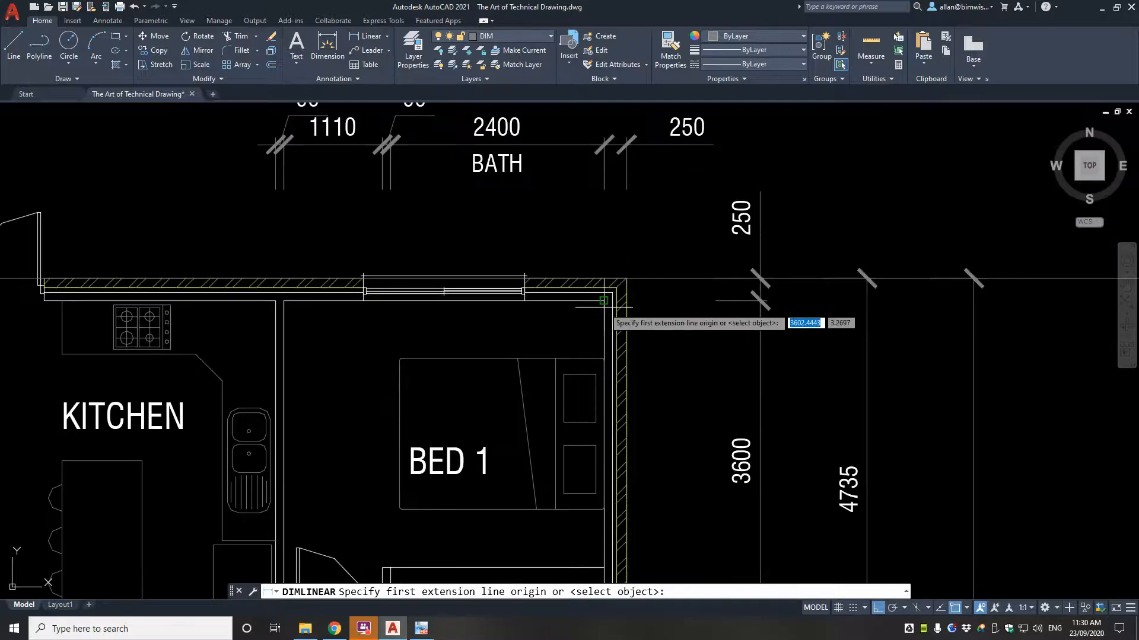
pyautogui.click(629, 287)
pyautogui.click(760, 286)
pyautogui.scroll(-4, 631, 296)
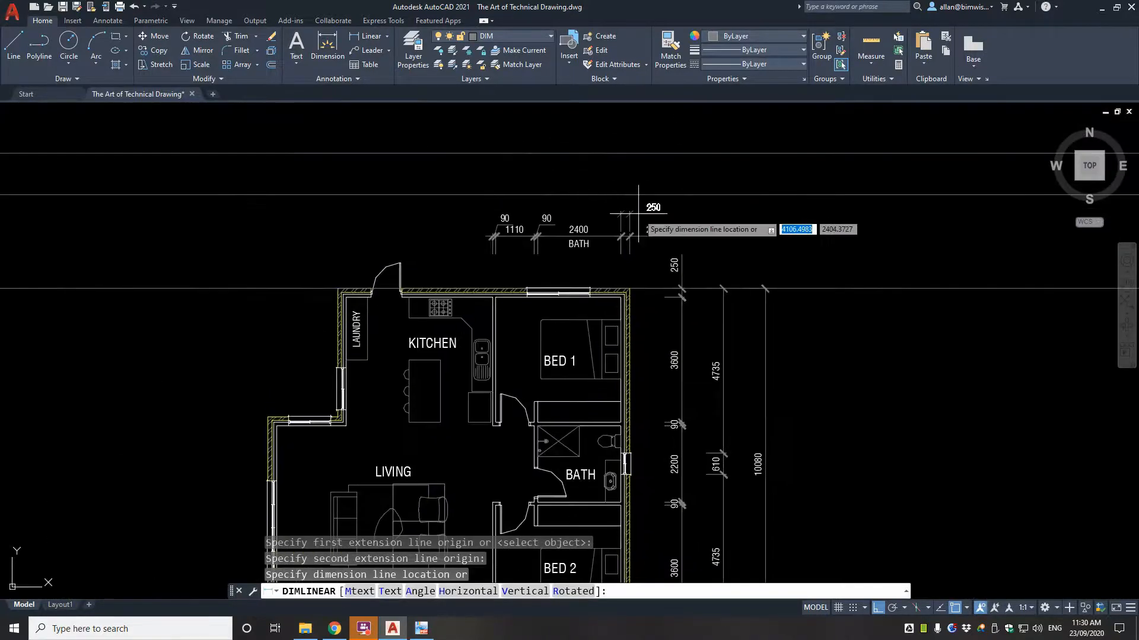
pyautogui.keyDown('shift'); pyautogui.rightClick(639, 212); pyautogui.keyUp('shift')
pyautogui.click(691, 403)
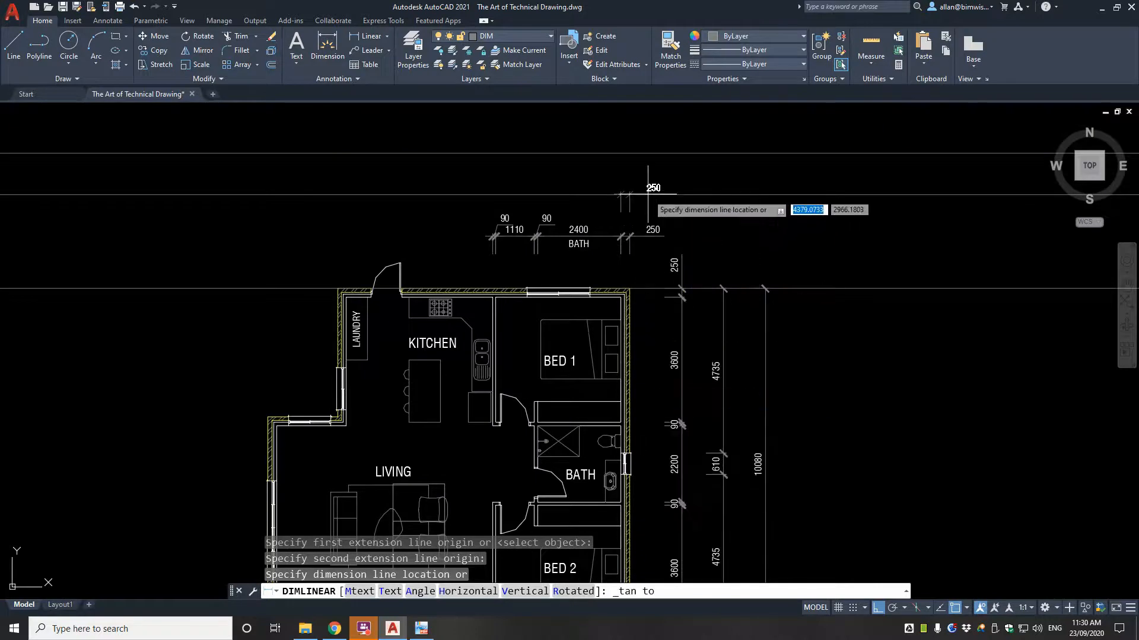
pyautogui.keyDown('shift'); pyautogui.rightClick(649, 195); pyautogui.keyUp('shift')
pyautogui.click(702, 399)
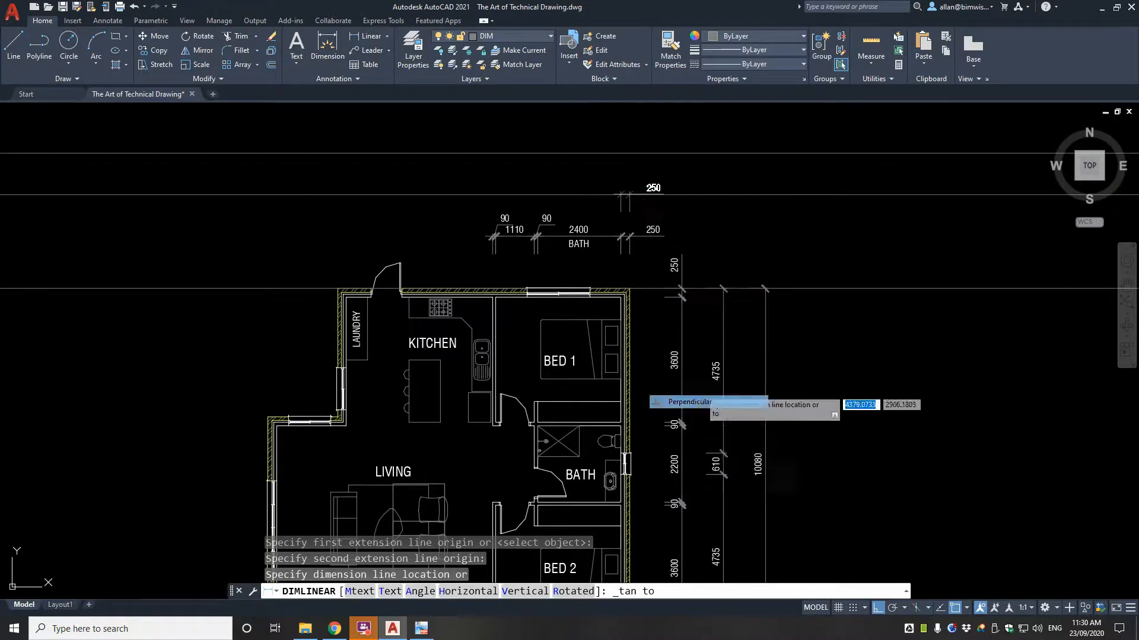
pyautogui.click(635, 192)
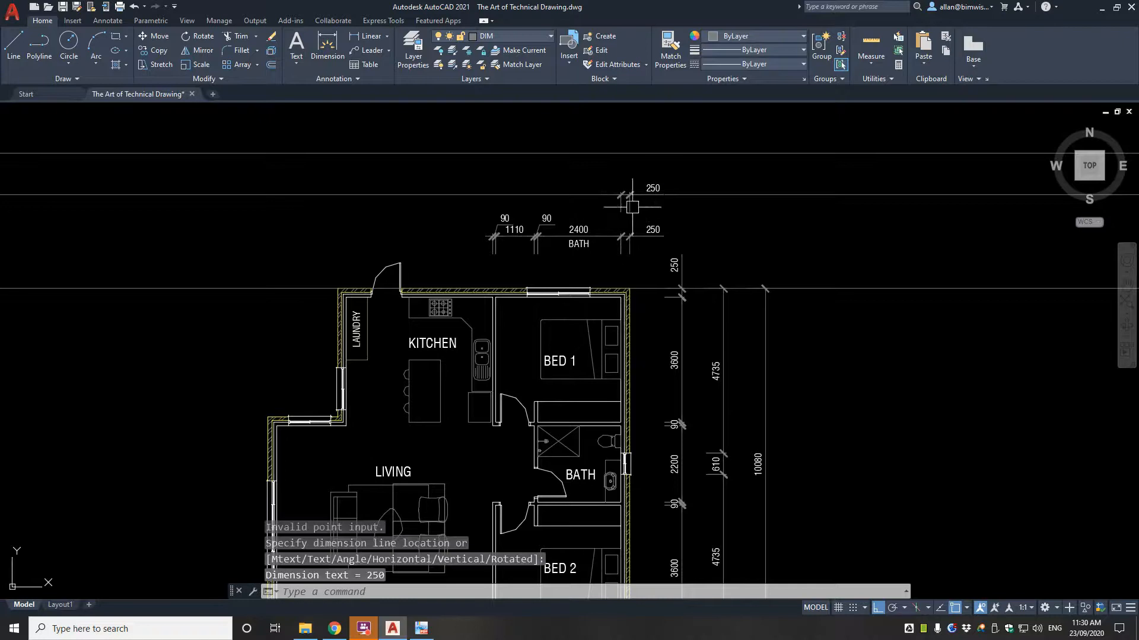
# - Continue the second row's wall-thickness dimension across Bed 1's width and the thickness of the partition between Bed 1 and the kitchen
pyautogui.write('DCO')
pyautogui.press('Return')
pyautogui.scroll(2, 630, 207)
pyautogui.press('Return')
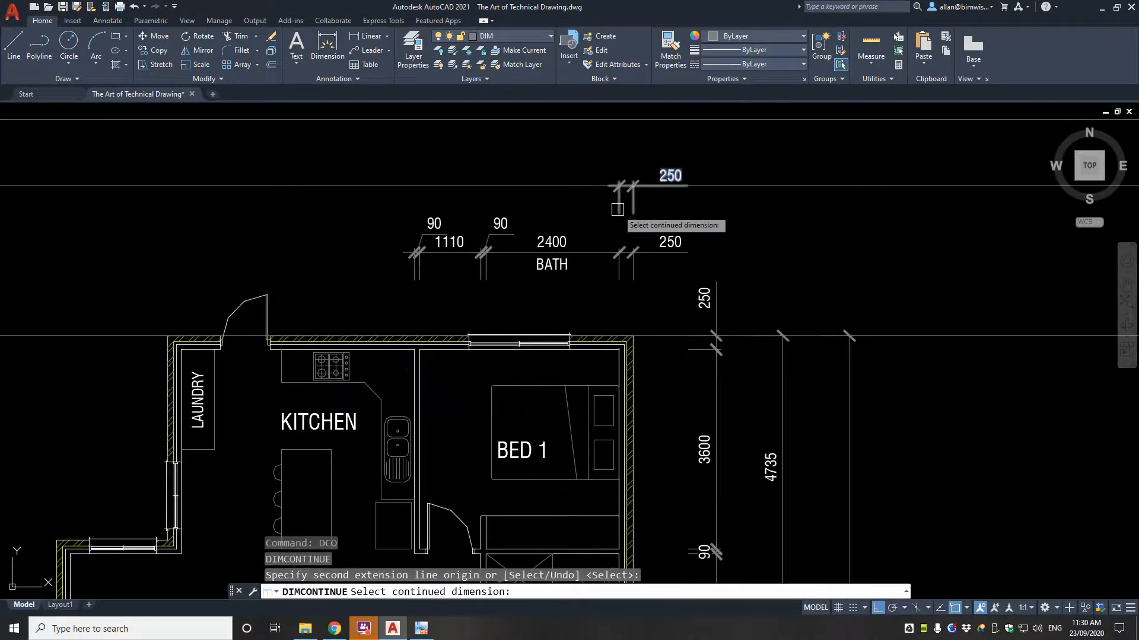
pyautogui.click(621, 194)
pyautogui.click(418, 349)
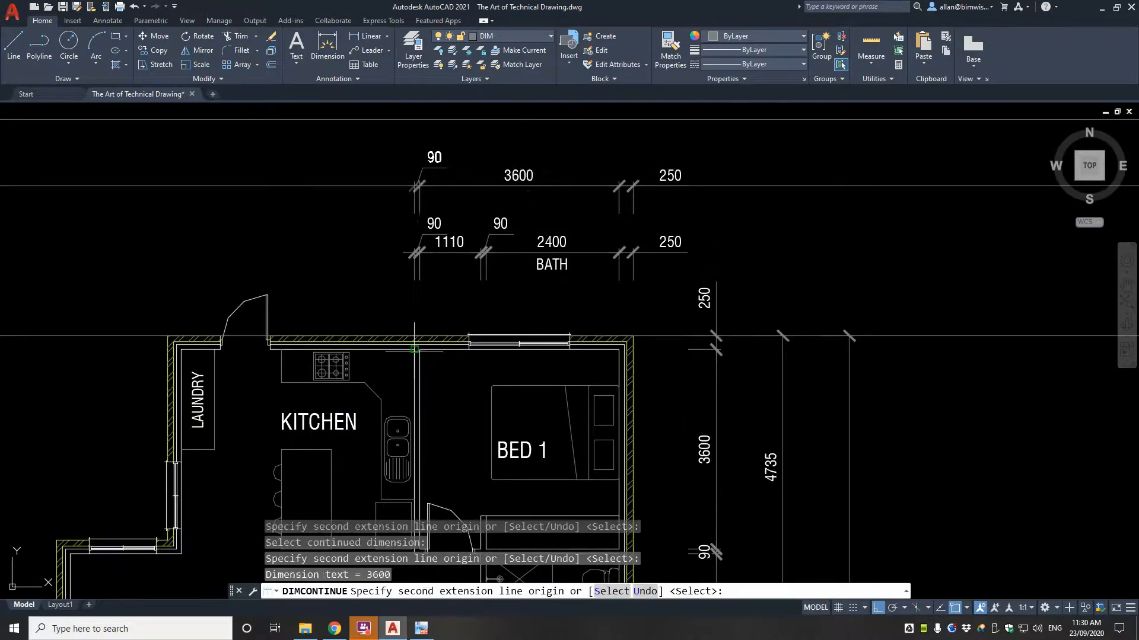
pyautogui.click(414, 347)
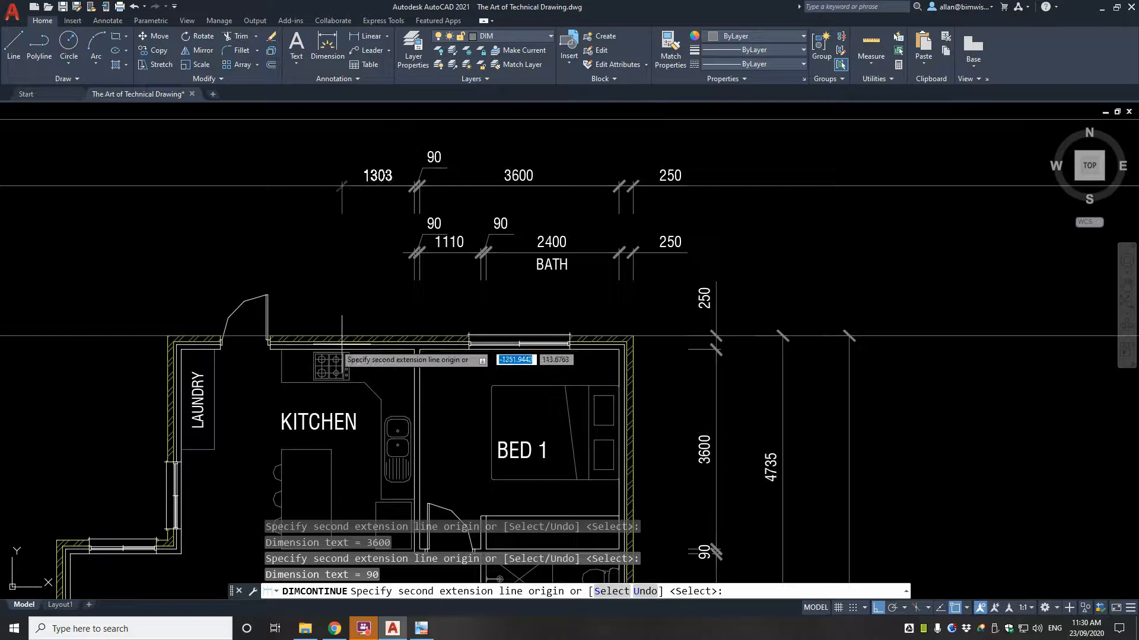
# - Continue the same row across the kitchen width, the laundry's exterior wall and the recess to the living room's outer corner
pyautogui.click(181, 343)
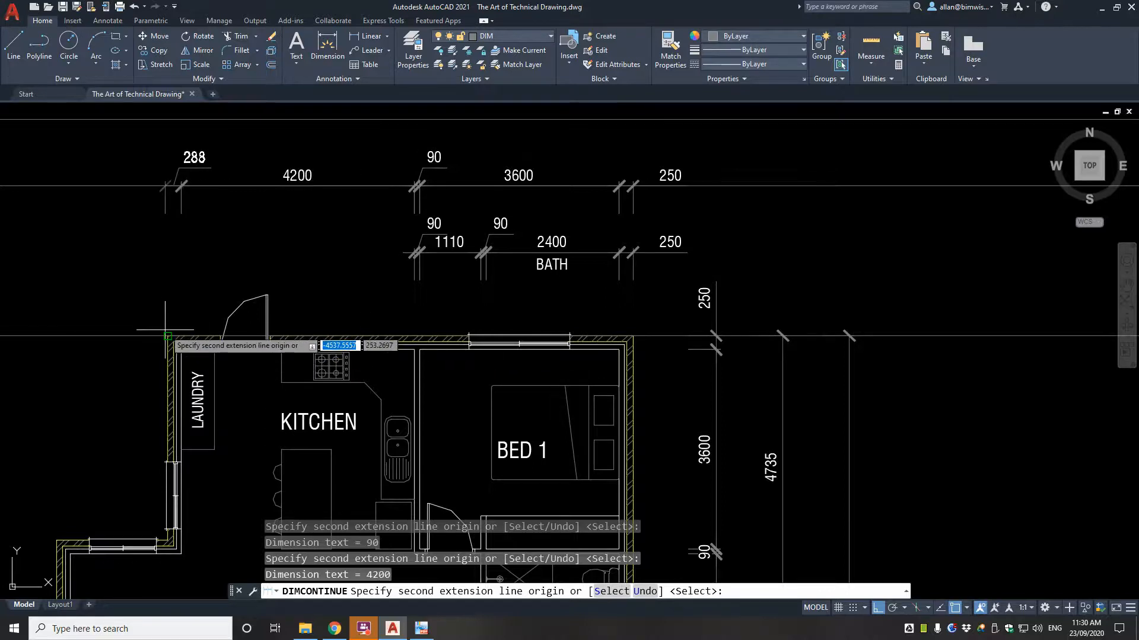
pyautogui.click(168, 337)
pyautogui.click(56, 539)
pyautogui.press('Return')
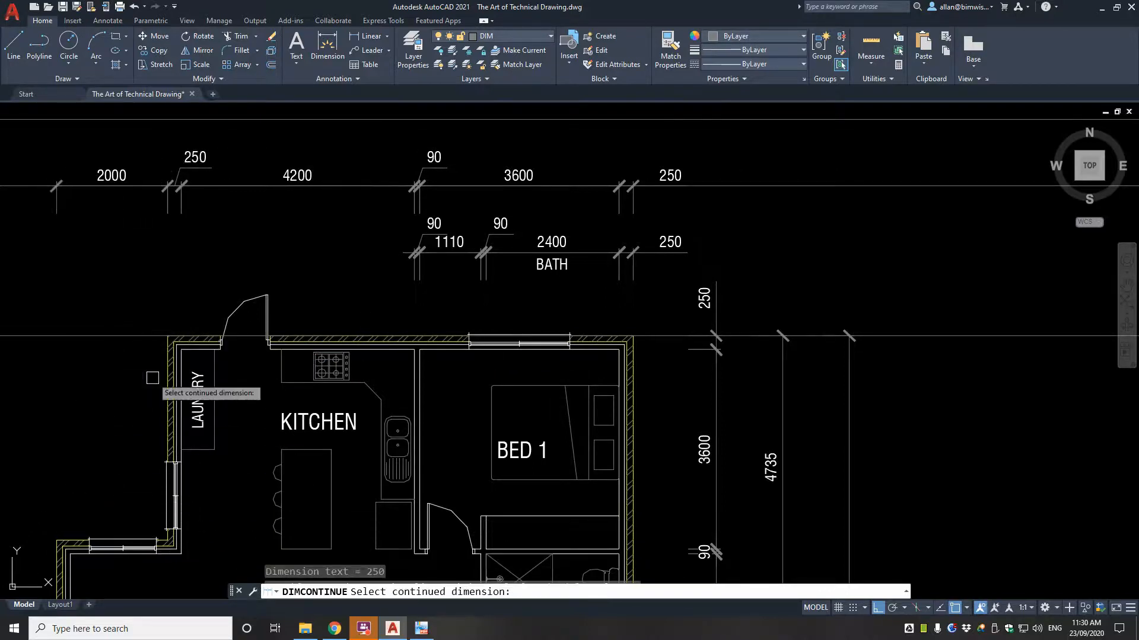
pyautogui.moveTo(234, 295); pyautogui.dragTo(455, 402, button='middle')
pyautogui.press('Return')
pyautogui.press('Escape')
pyautogui.scroll(-4, 608, 308)
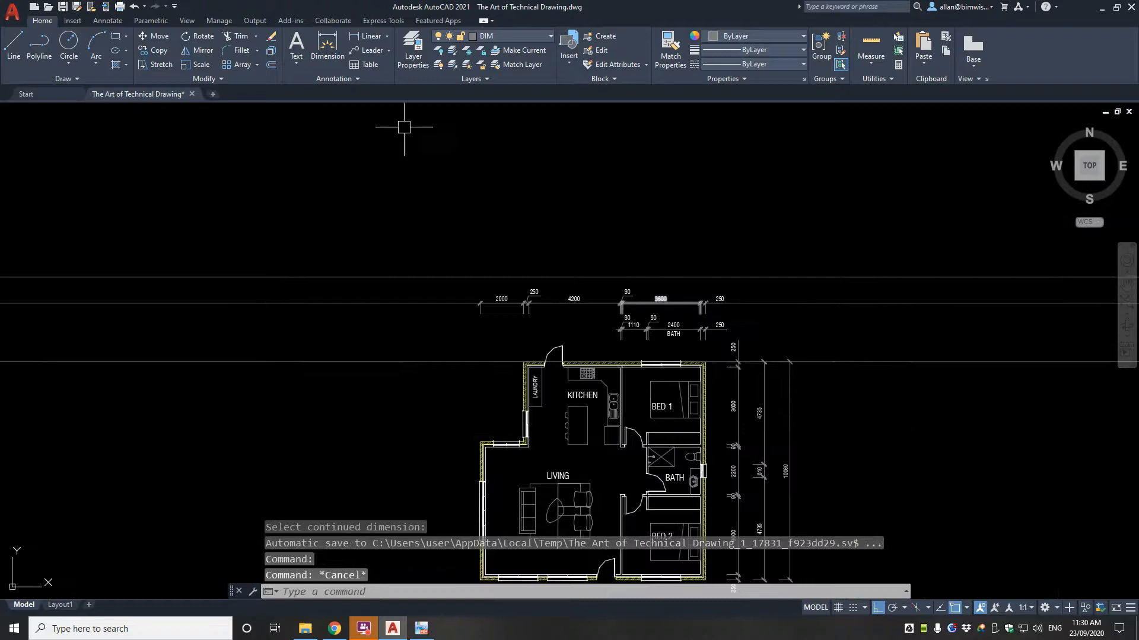
# - Add an overall linear dimension from the living room's outer corner to Bed 1's outer corner, placed on the uppermost construction line
pyautogui.click(354, 40)
pyautogui.scroll(2, 486, 420)
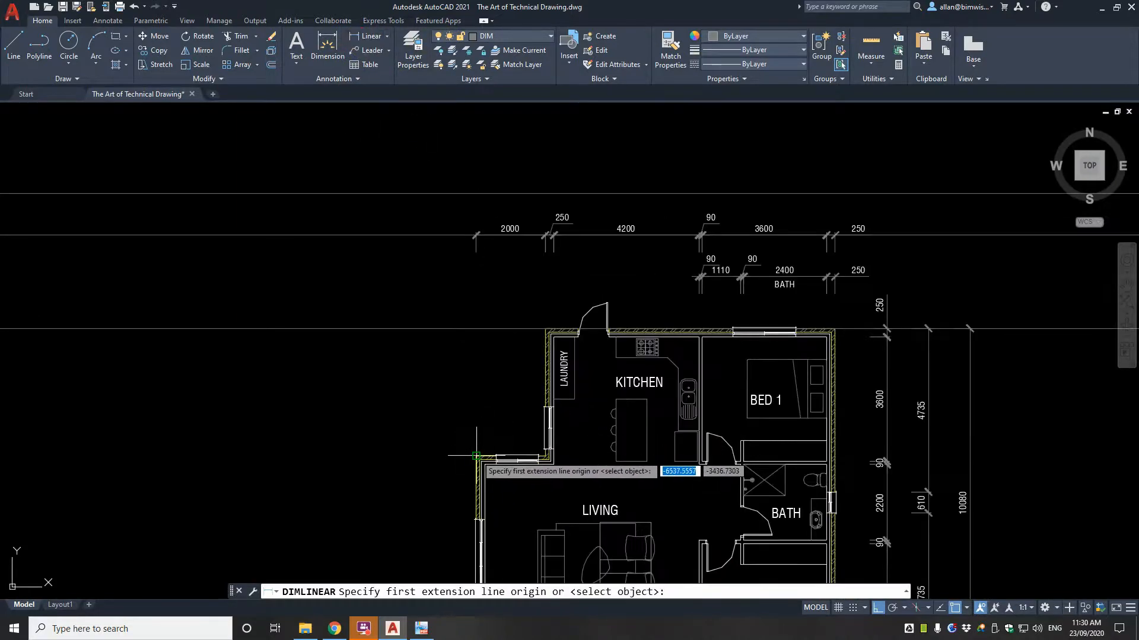
pyautogui.click(476, 456)
pyautogui.click(835, 329)
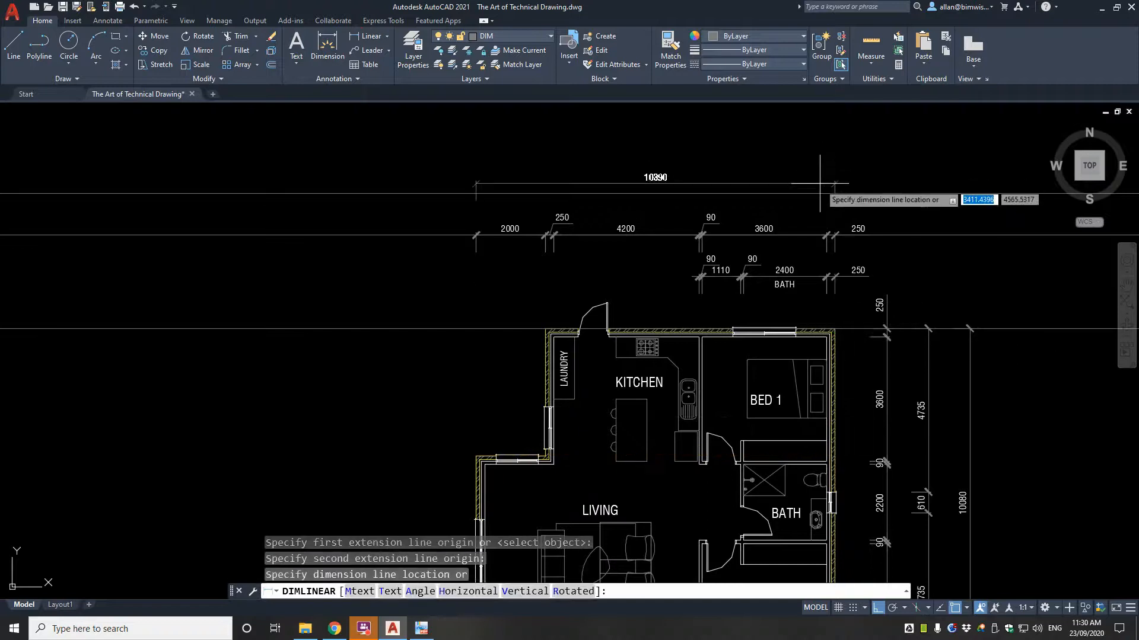
pyautogui.click(822, 190)
pyautogui.press('Escape')
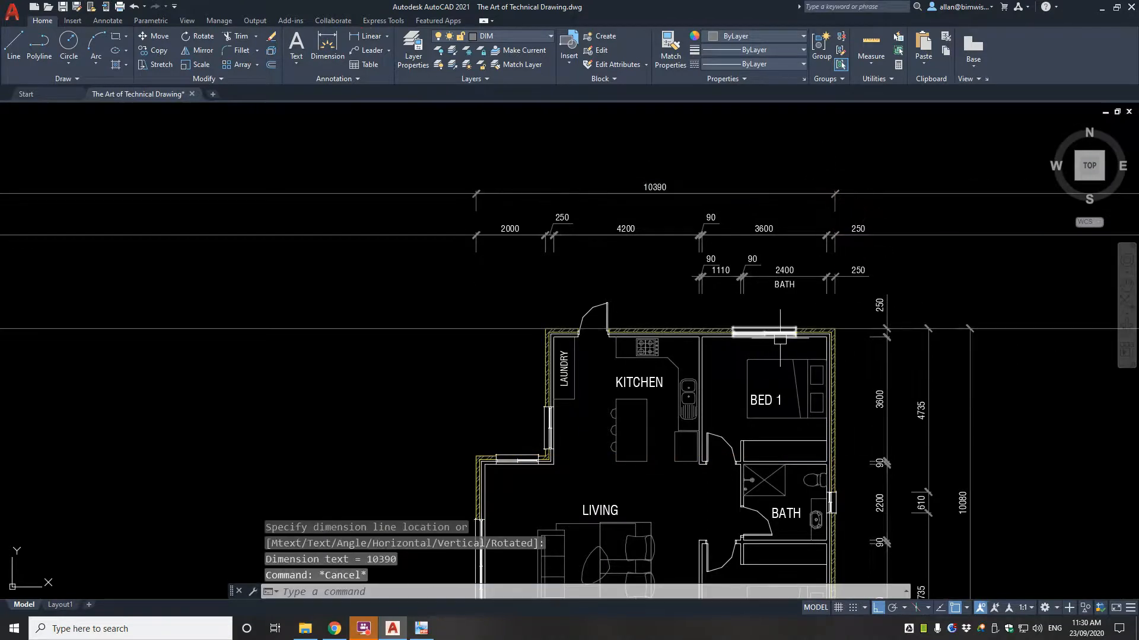
# - Erase the three horizontal construction lines above the plan
pyautogui.scroll(-2, 814, 294)
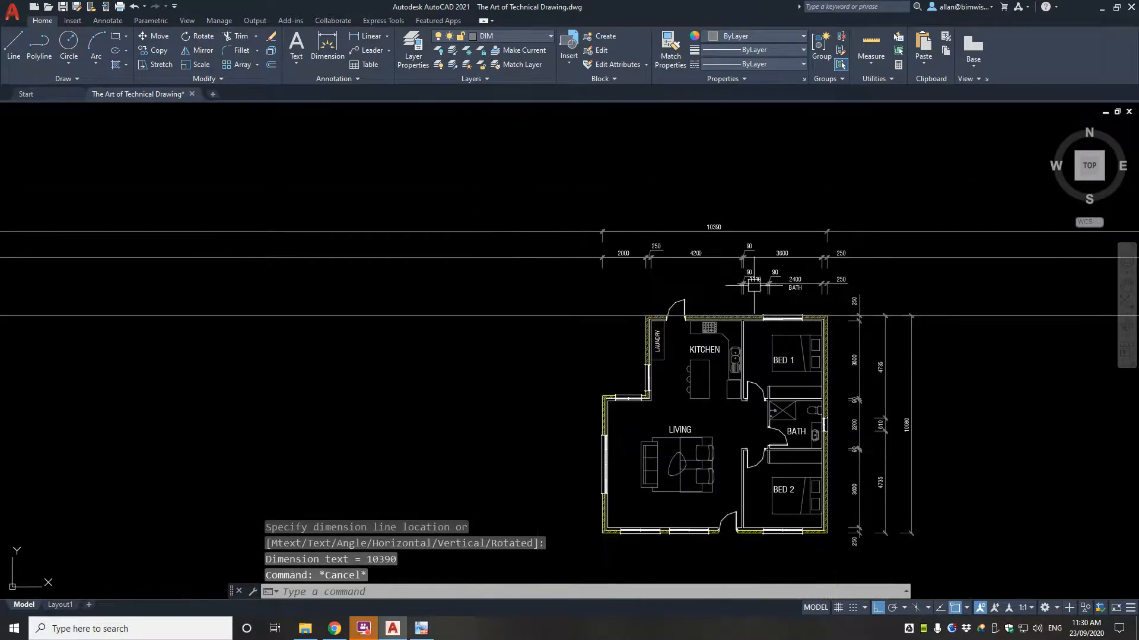
pyautogui.write('E')
pyautogui.press('Return')
pyautogui.click(541, 204)
pyautogui.click(508, 338)
pyautogui.press('Return')
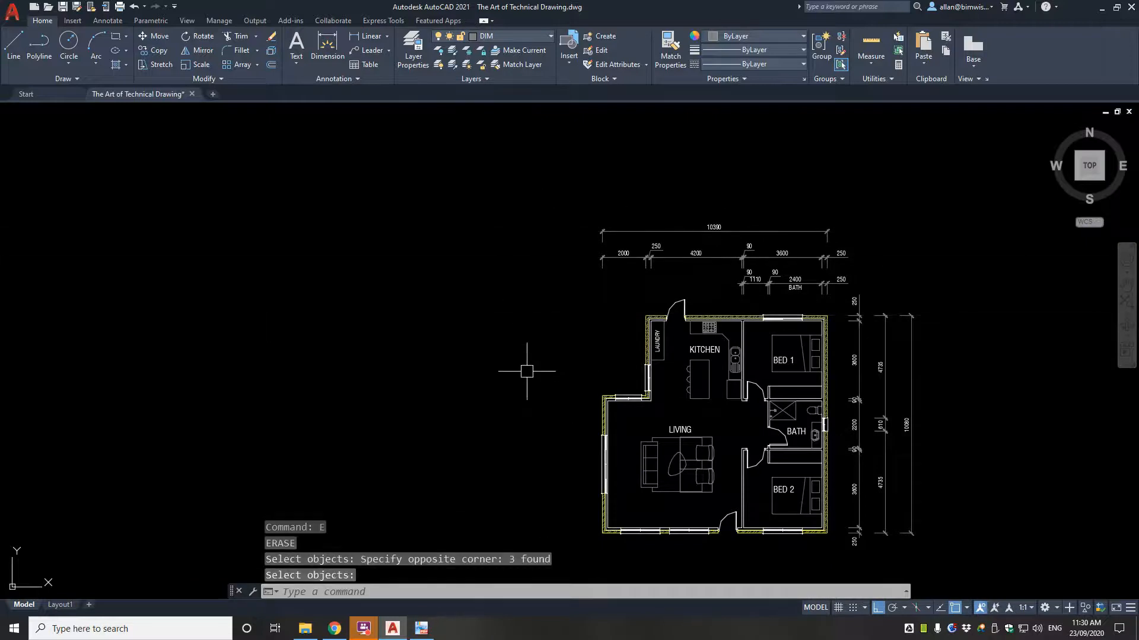
# - Draw a vertical construction line through the outer face of the living room's exterior side wall
pyautogui.moveTo(526, 371); pyautogui.dragTo(561, 281, button='middle')
pyautogui.press('Escape')
pyautogui.write('XL')
pyautogui.press('Return')
pyautogui.write('V')
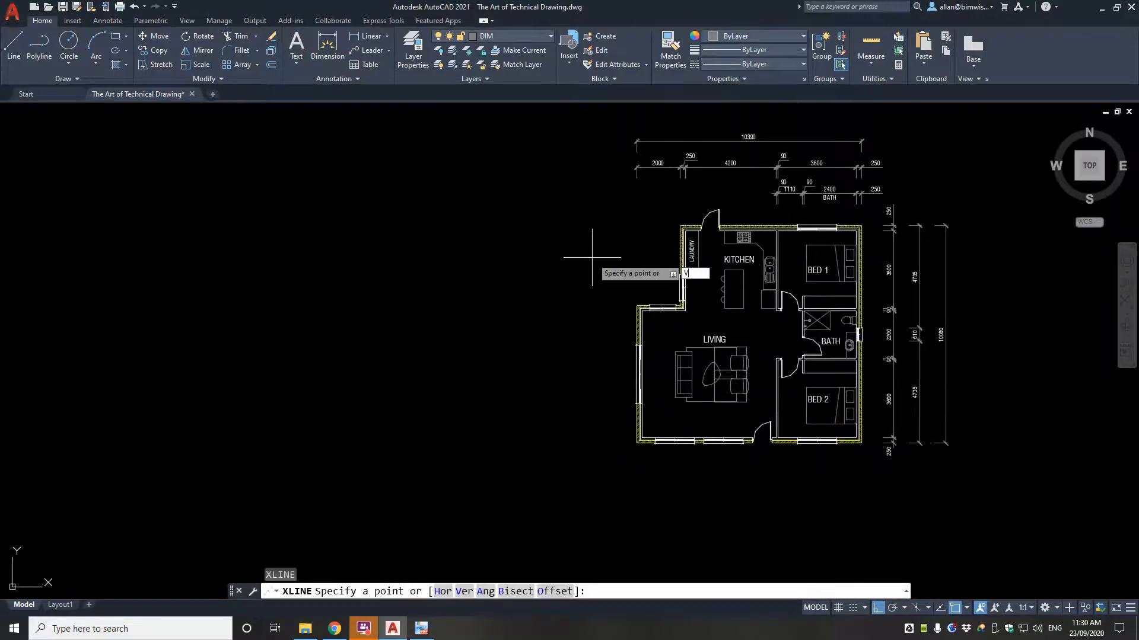
pyautogui.press('Return')
pyautogui.click(636, 276)
pyautogui.press('Escape')
pyautogui.press('Escape')
# - Offset the vertical construction line 1500 outward from the living room side of the plan
pyautogui.write('O')
pyautogui.press('Return')
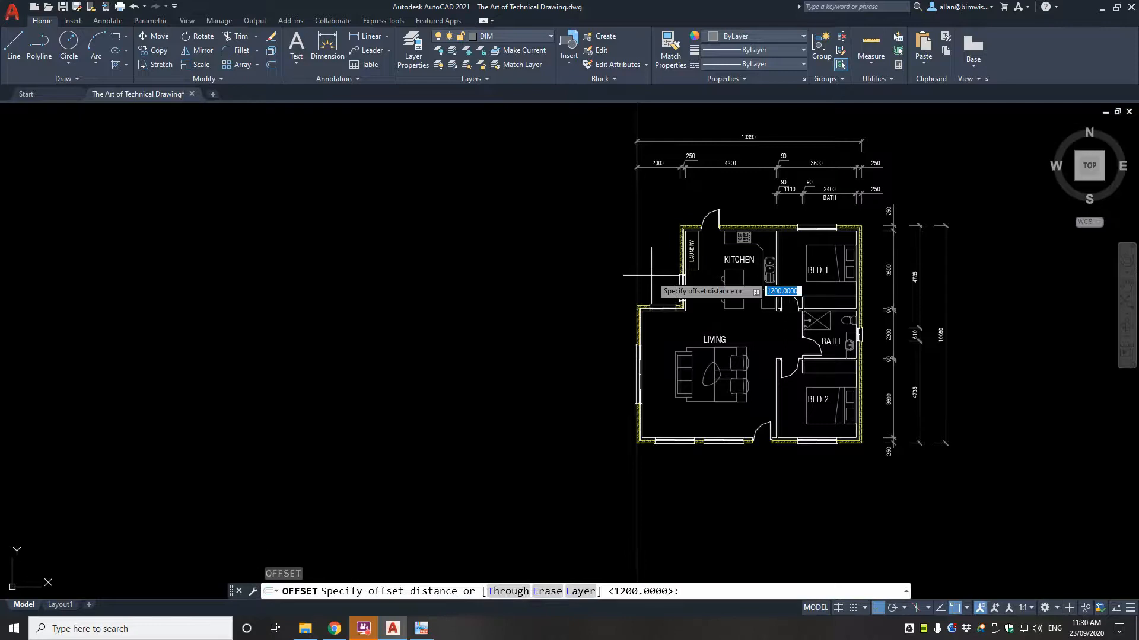
pyautogui.press('Return')
pyautogui.click(636, 267)
pyautogui.click(601, 259)
pyautogui.press('Escape')
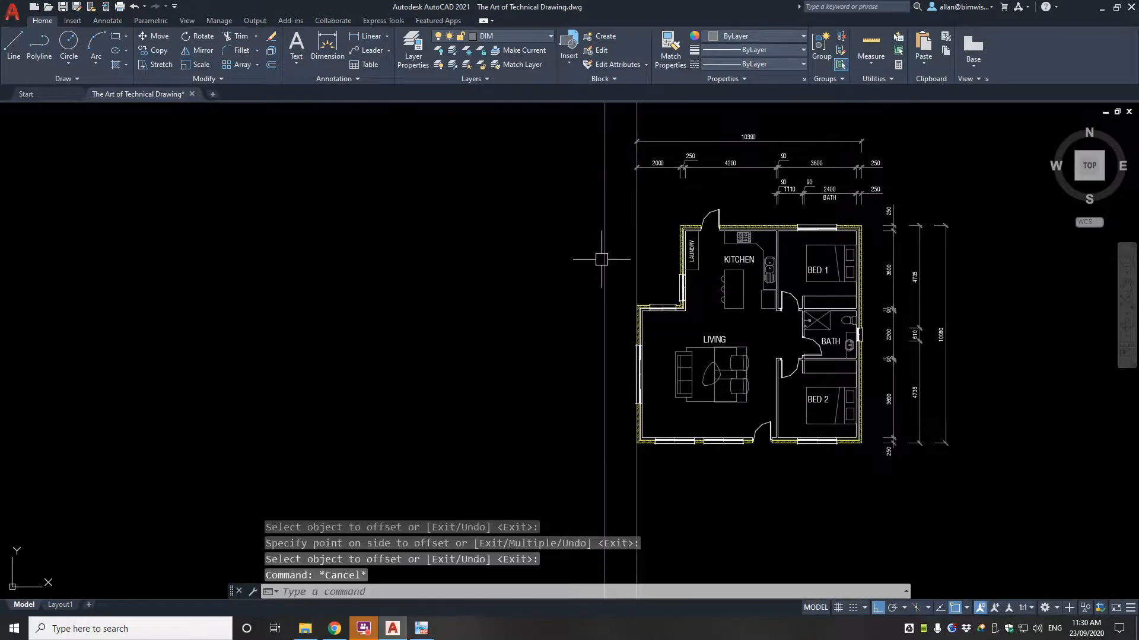
# - Offset the outermost vertical construction line 1200 farther from the plan, and repeat from the new line for another row
pyautogui.press('Escape')
pyautogui.write('O')
pyautogui.press('Return')
pyautogui.write('12')
pyautogui.click(604, 259)
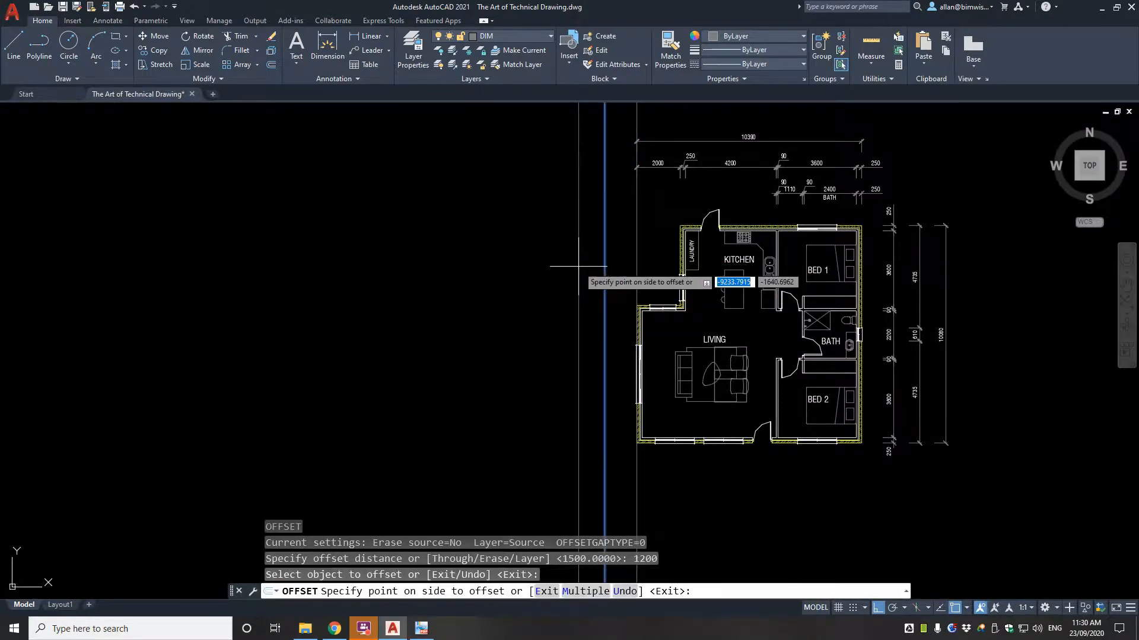
pyautogui.click(579, 267)
pyautogui.click(578, 269)
pyautogui.click(523, 265)
pyautogui.press('Return')
pyautogui.scroll(-4, 527, 247)
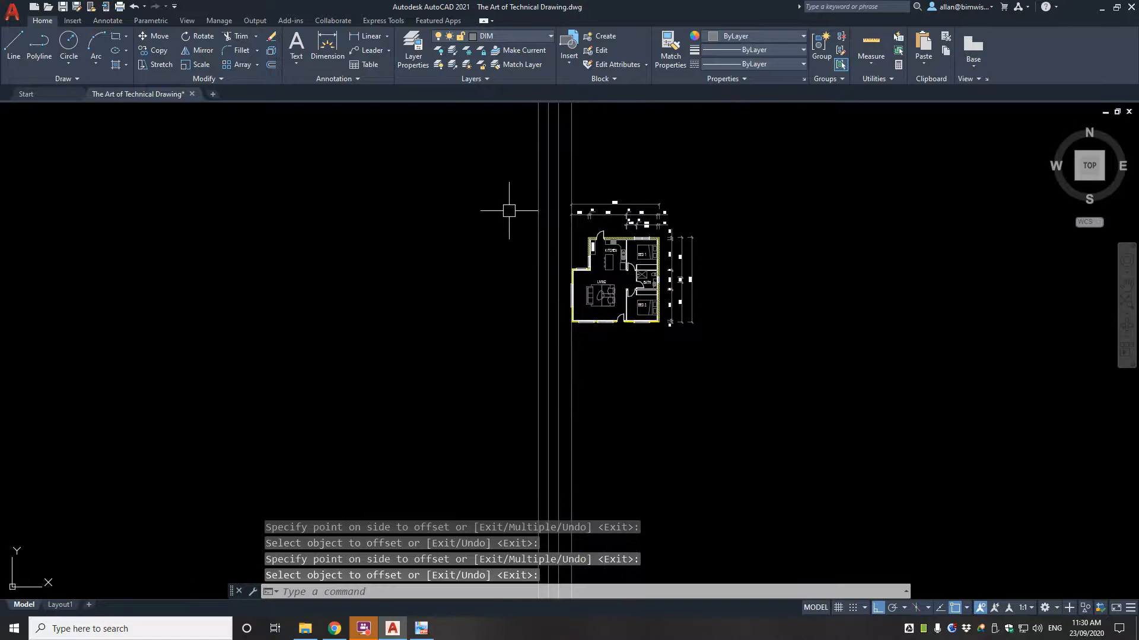
pyautogui.click(333, 47)
pyautogui.click(374, 37)
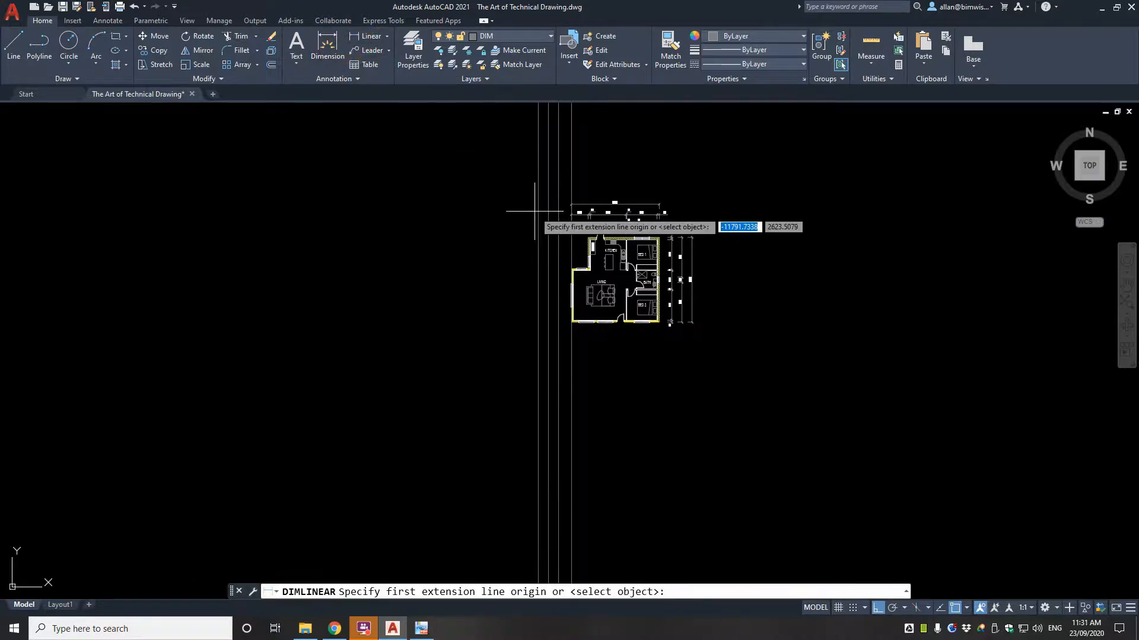
pyautogui.scroll(4, 554, 219)
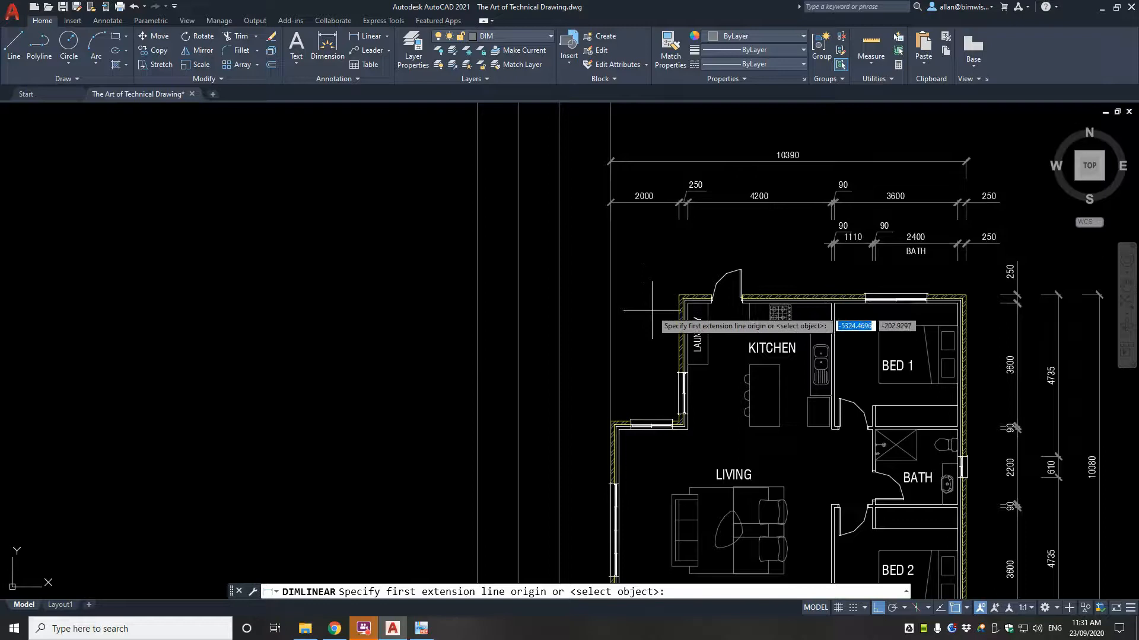
pyautogui.moveTo(680, 359); pyautogui.dragTo(685, 261, button='middle')
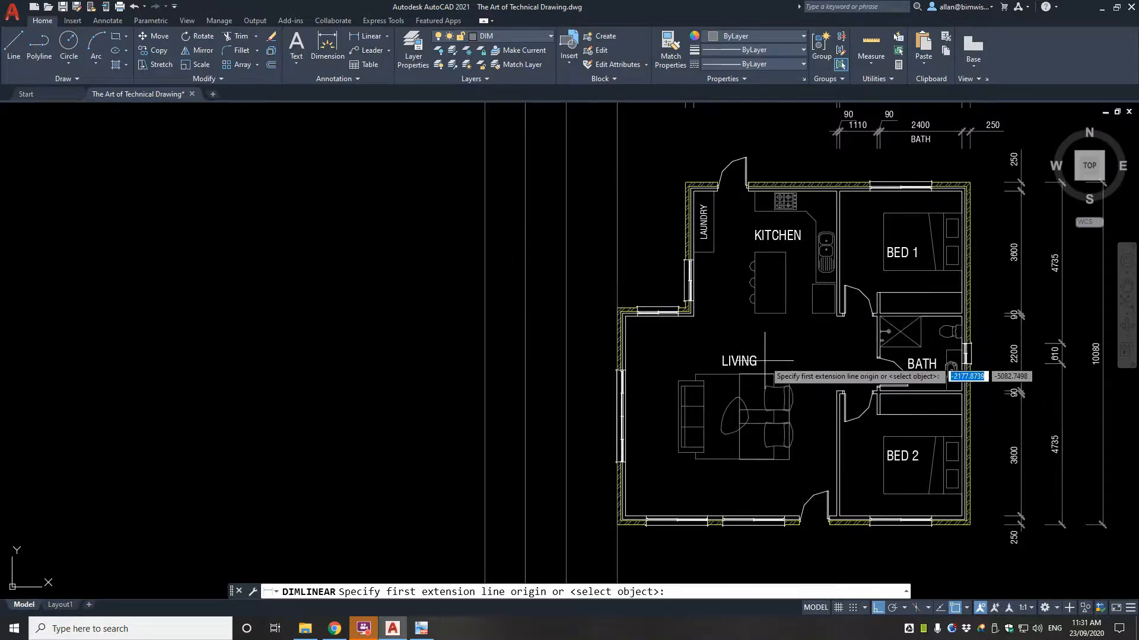
pyautogui.moveTo(765, 347); pyautogui.dragTo(758, 402, button='middle')
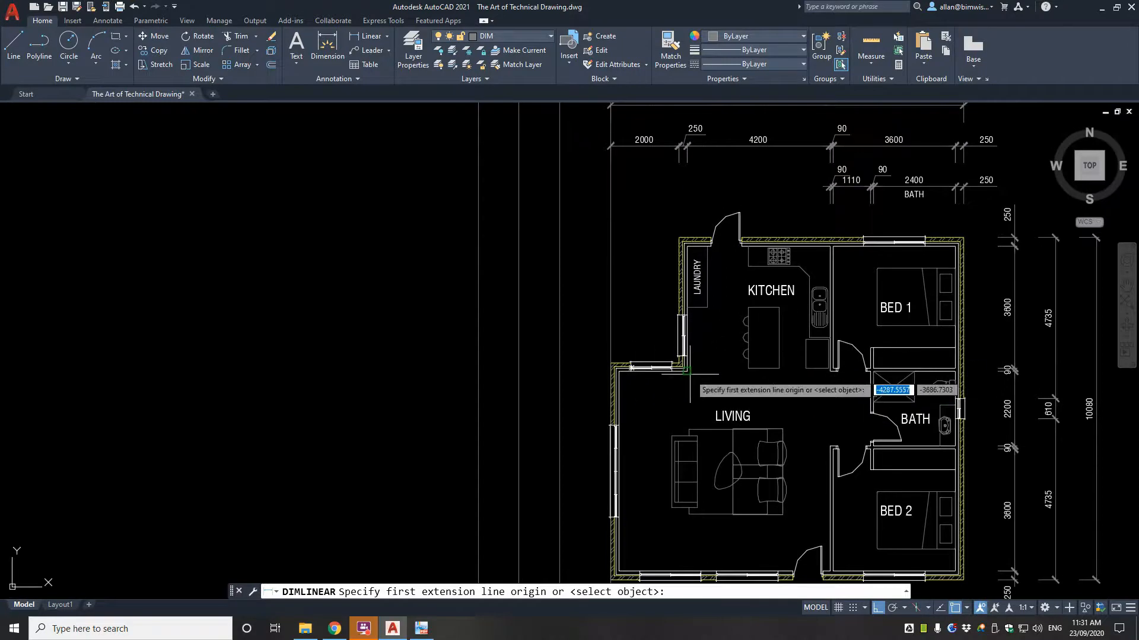
pyautogui.scroll(2, 693, 244)
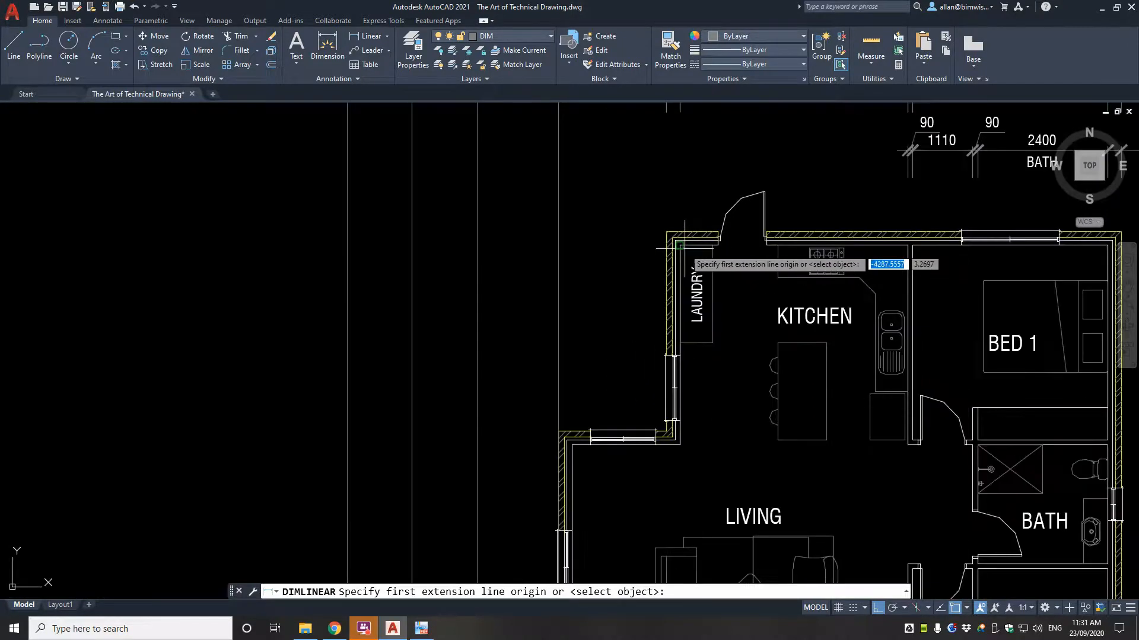
pyautogui.click(674, 234)
pyautogui.click(669, 228)
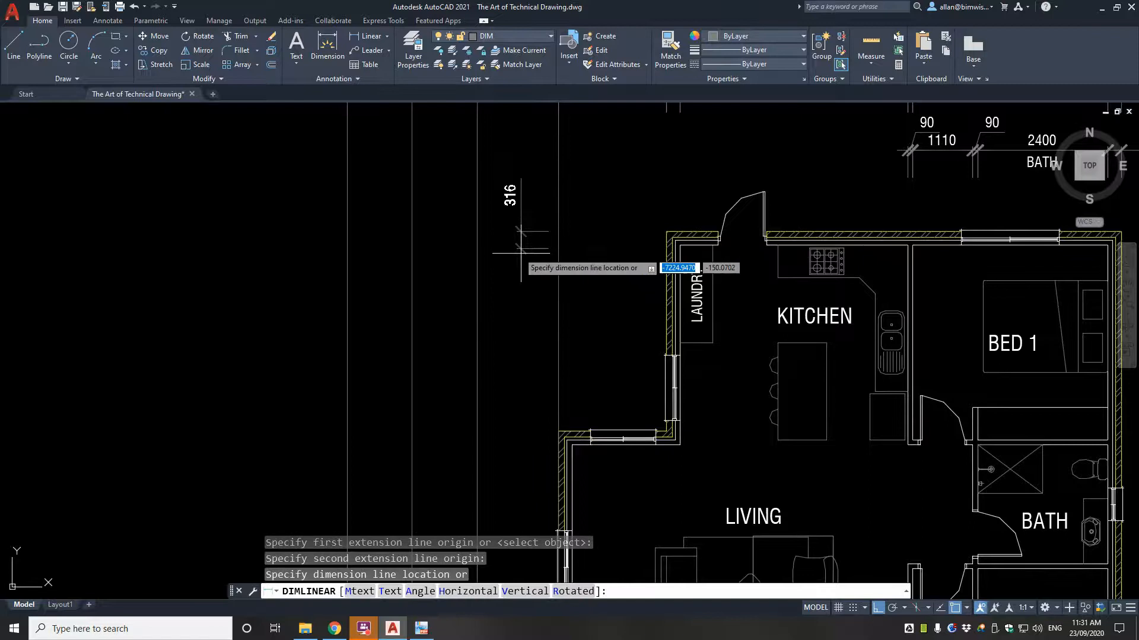
pyautogui.press('Escape')
# - Add a vertical linear dimension for the exterior wall thickness at the laundry corner, placed perpendicular to the first offset construction line
pyautogui.press('space')
pyautogui.click(679, 244)
pyautogui.click(667, 233)
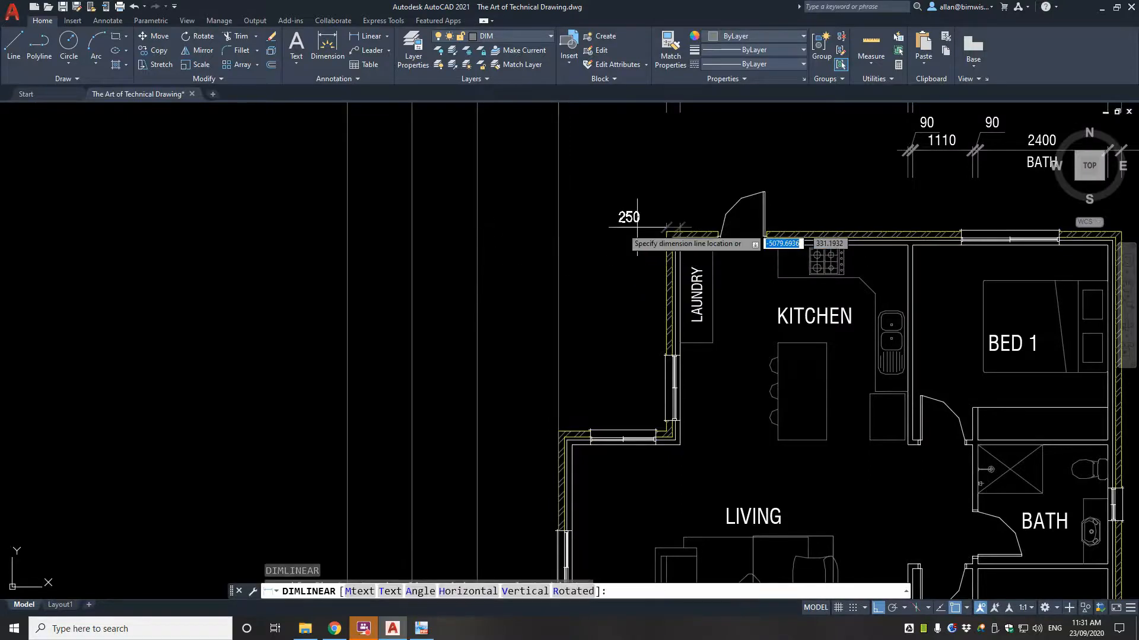
pyautogui.keyDown('shift'); pyautogui.rightClick(516, 241); pyautogui.keyUp('shift')
pyautogui.click(552, 437)
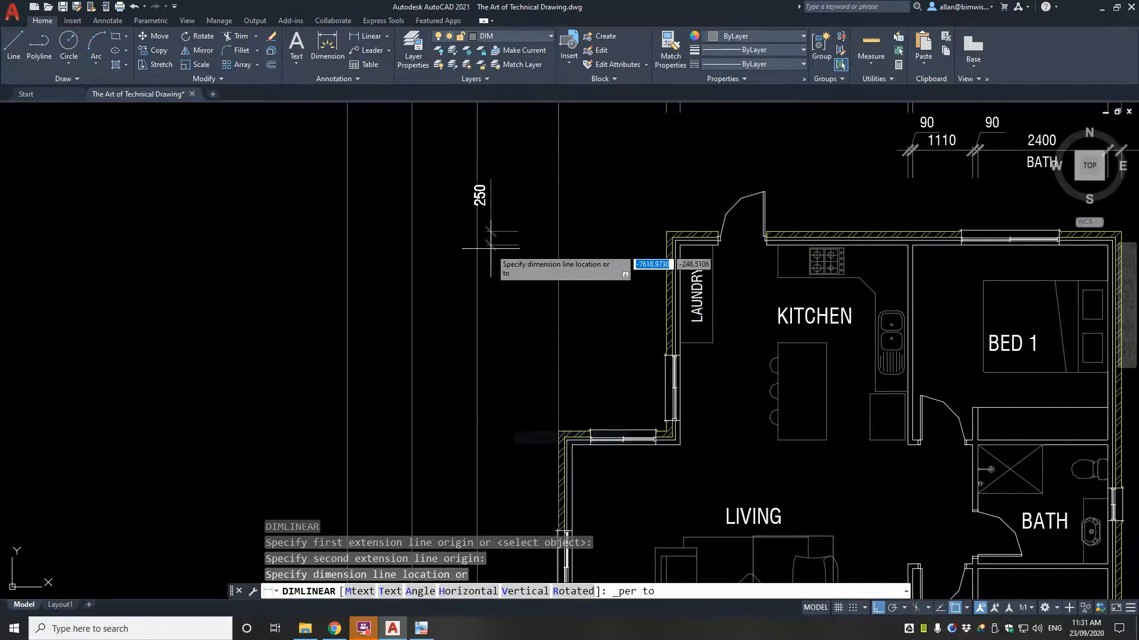
pyautogui.click(477, 240)
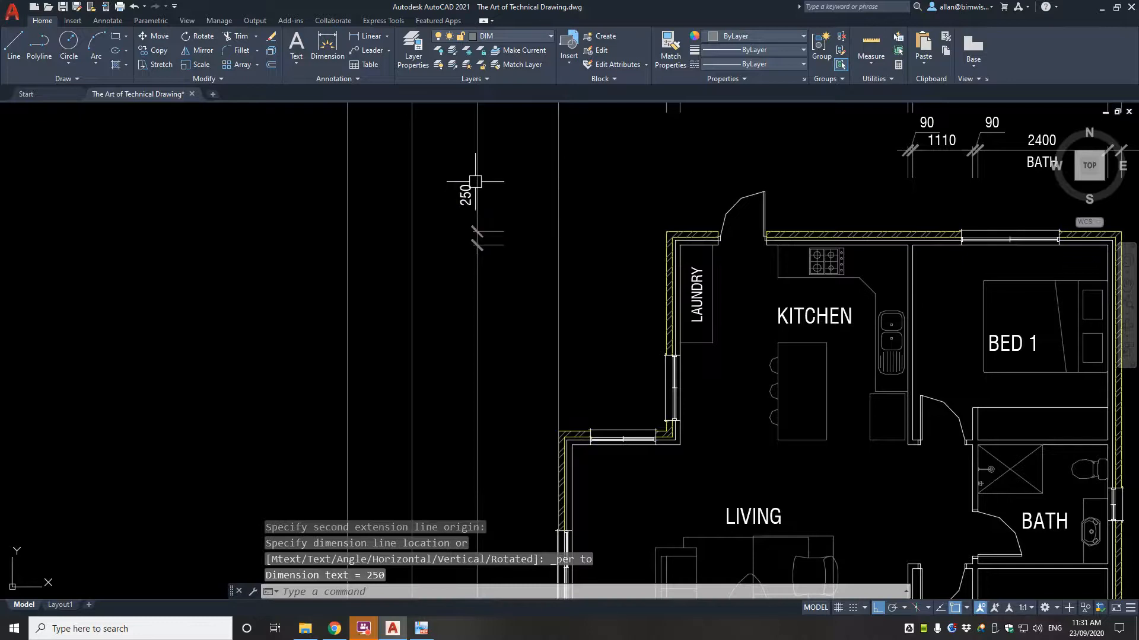
# - Erase the vertical construction line running through the new wall-thickness dimension
pyautogui.write('e')
pyautogui.press('Return')
pyautogui.click(474, 150)
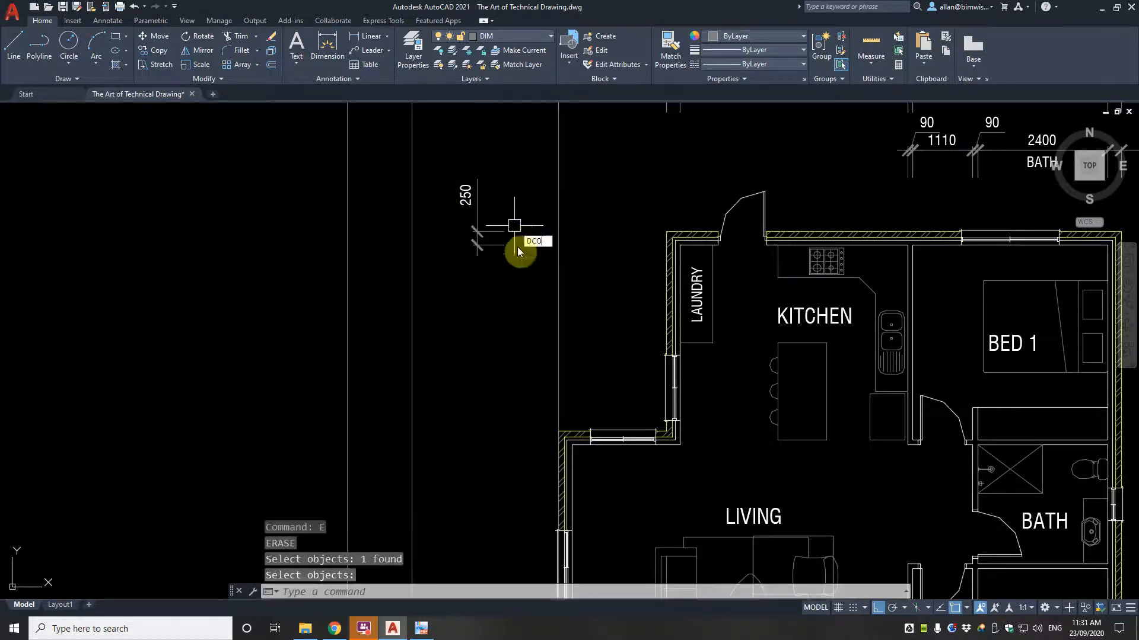
# - Continue the vertical dimension row from the laundry wall to the living room's inner recess corner, its far inner wall face and outer corner
pyautogui.write('DCO')
pyautogui.press('Return')
pyautogui.press('Return')
pyautogui.click(502, 248)
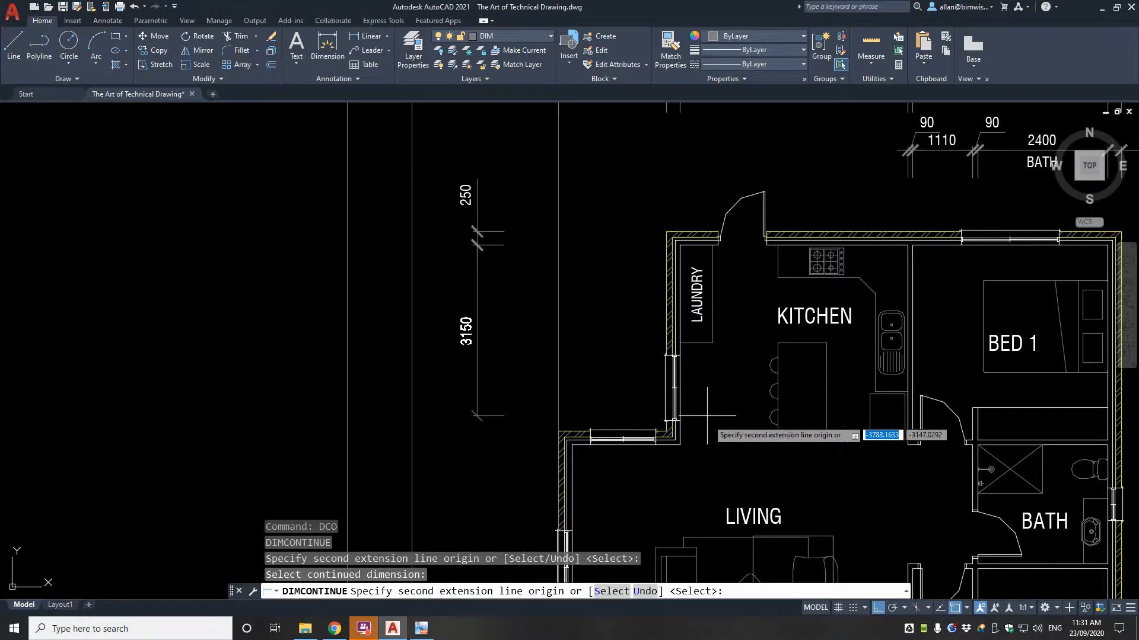
pyautogui.click(655, 448)
pyautogui.moveTo(661, 456); pyautogui.dragTo(774, 109, button='middle')
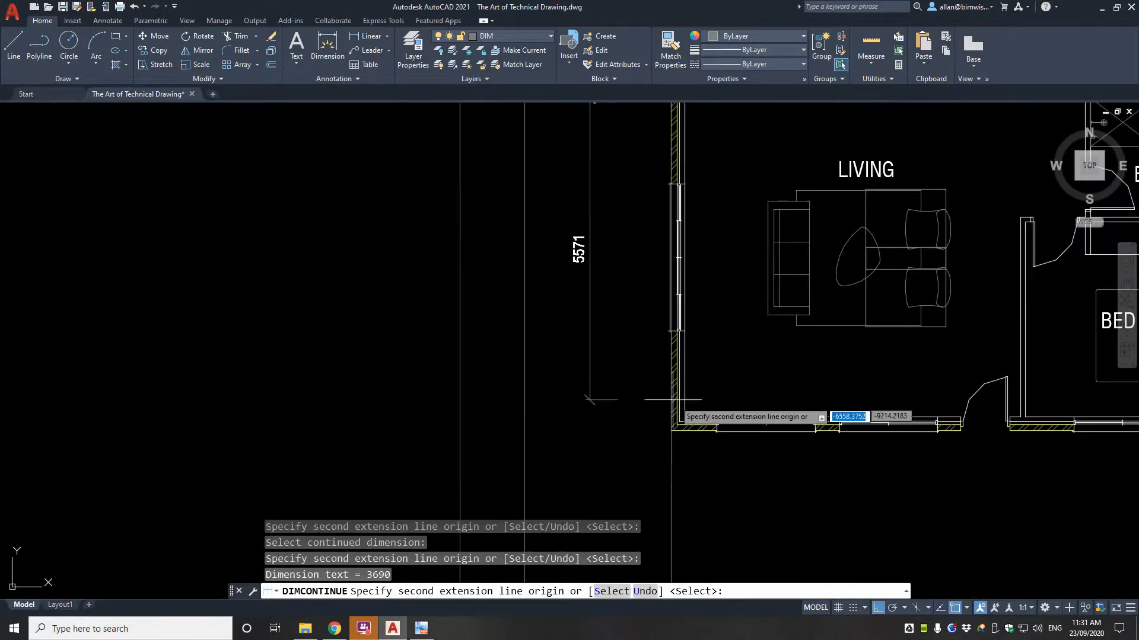
pyautogui.click(671, 430)
pyautogui.press('Return')
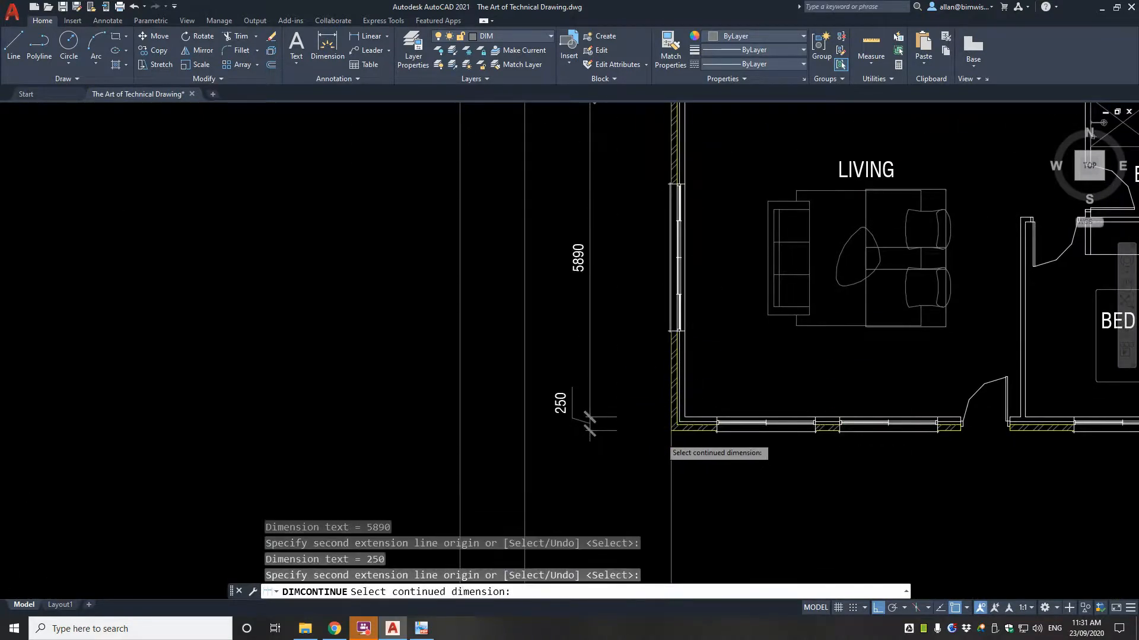
pyautogui.scroll(-9, 640, 379)
pyautogui.press('Escape')
pyautogui.scroll(5, 632, 326)
pyautogui.click(629, 310)
pyautogui.scroll(4, 632, 303)
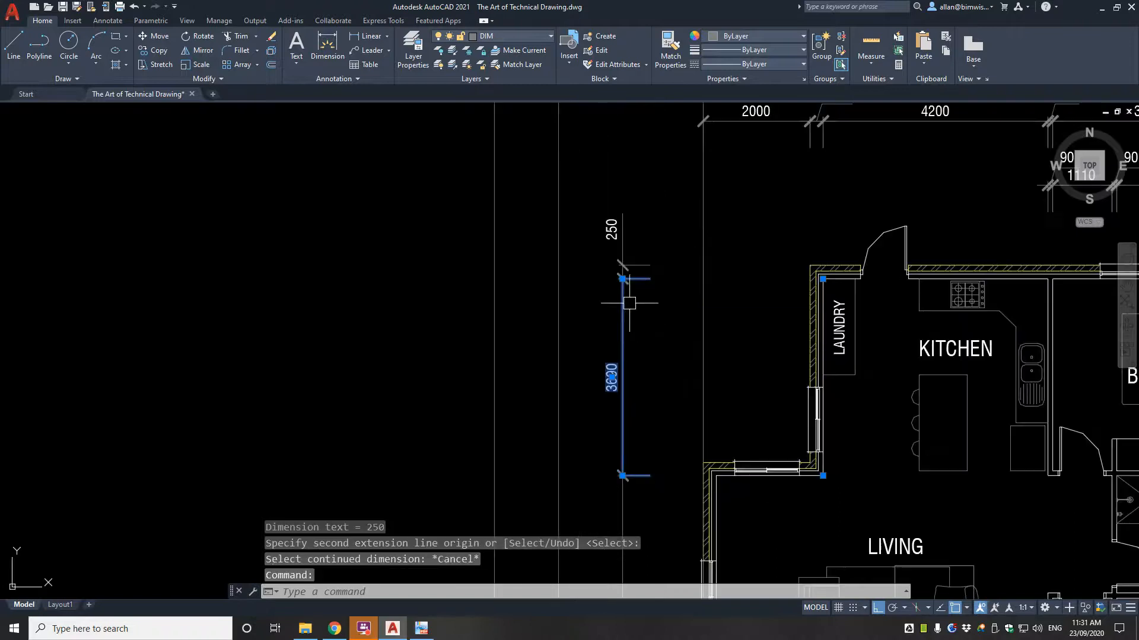
pyautogui.scroll(-5, 629, 298)
pyautogui.scroll(5, 632, 299)
pyautogui.press('Escape')
pyautogui.scroll(-4, 638, 302)
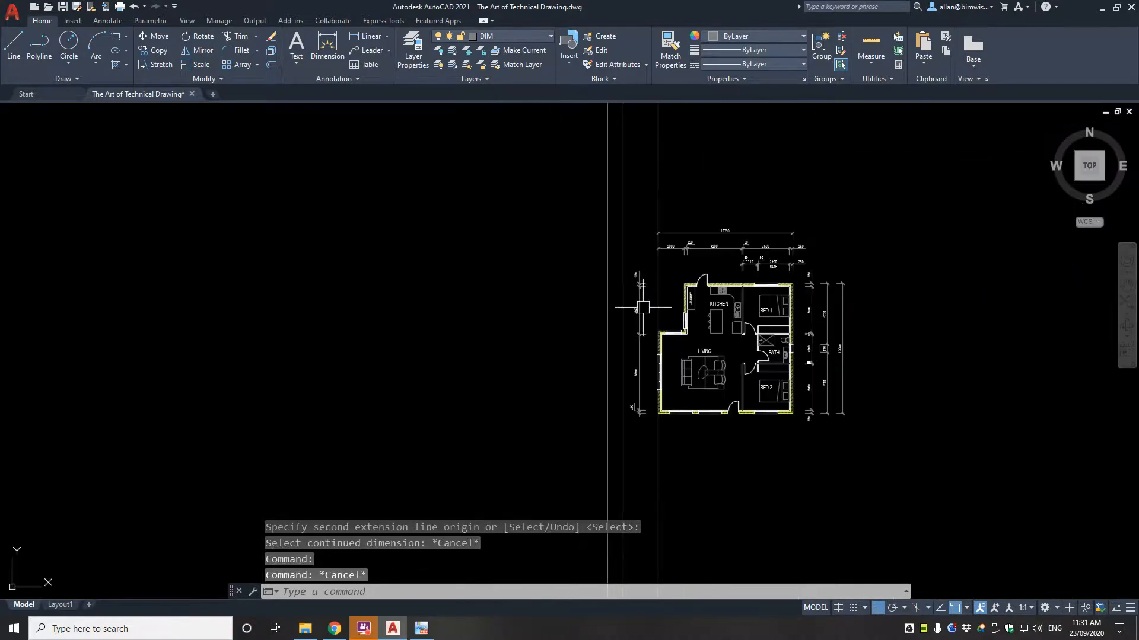
pyautogui.scroll(3, 640, 302)
pyautogui.write('co')
pyautogui.press('Return')
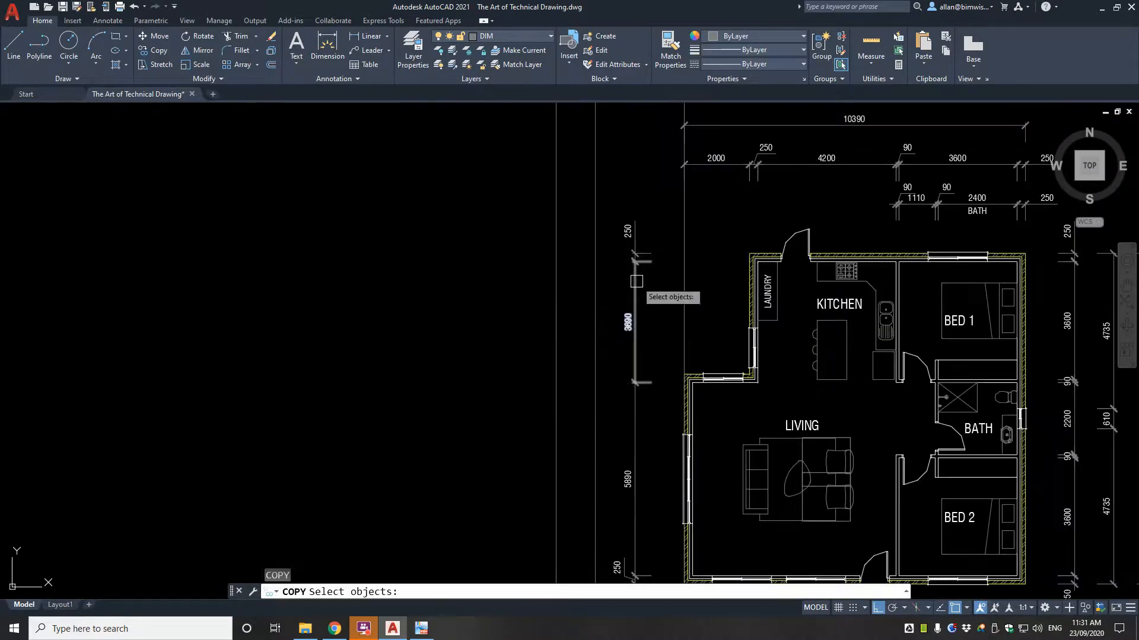
pyautogui.press('Escape')
# - Dimension vertically from the laundry's outer wall corner to the upper edge of the kitchen side window, placing it on the second construction line
pyautogui.click(337, 57)
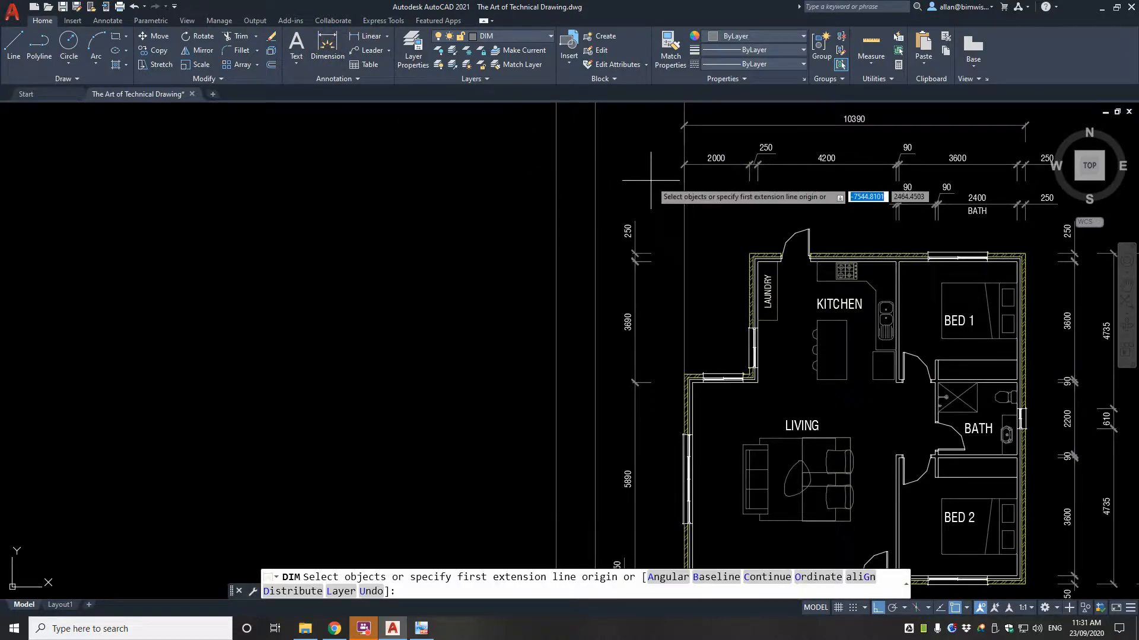
pyautogui.scroll(6, 749, 254)
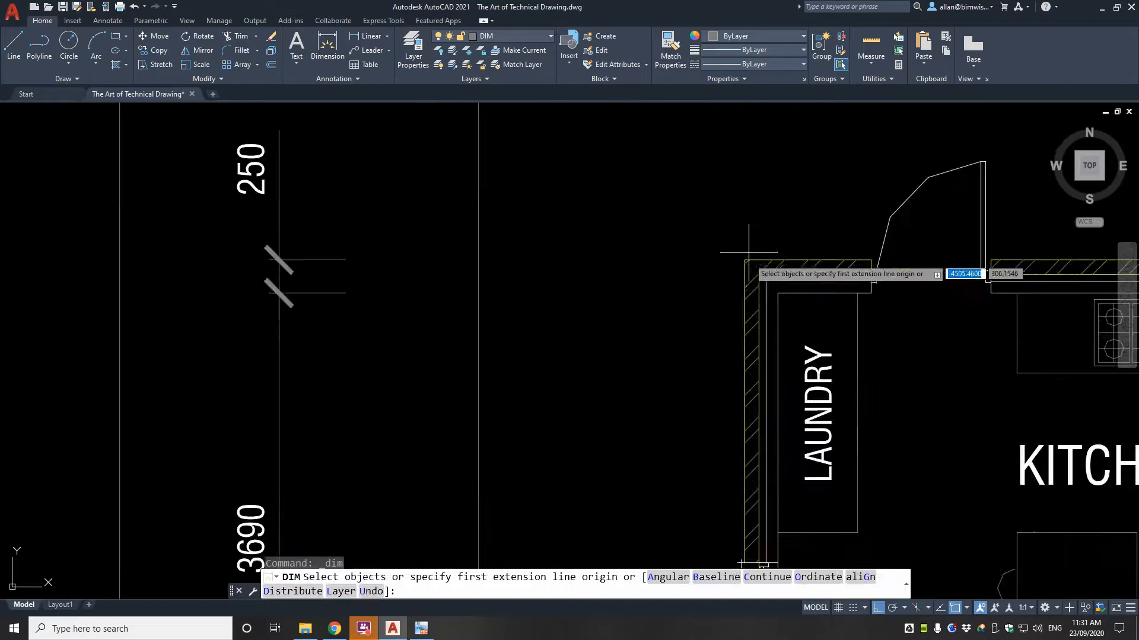
pyautogui.click(748, 254)
pyautogui.scroll(-5, 744, 253)
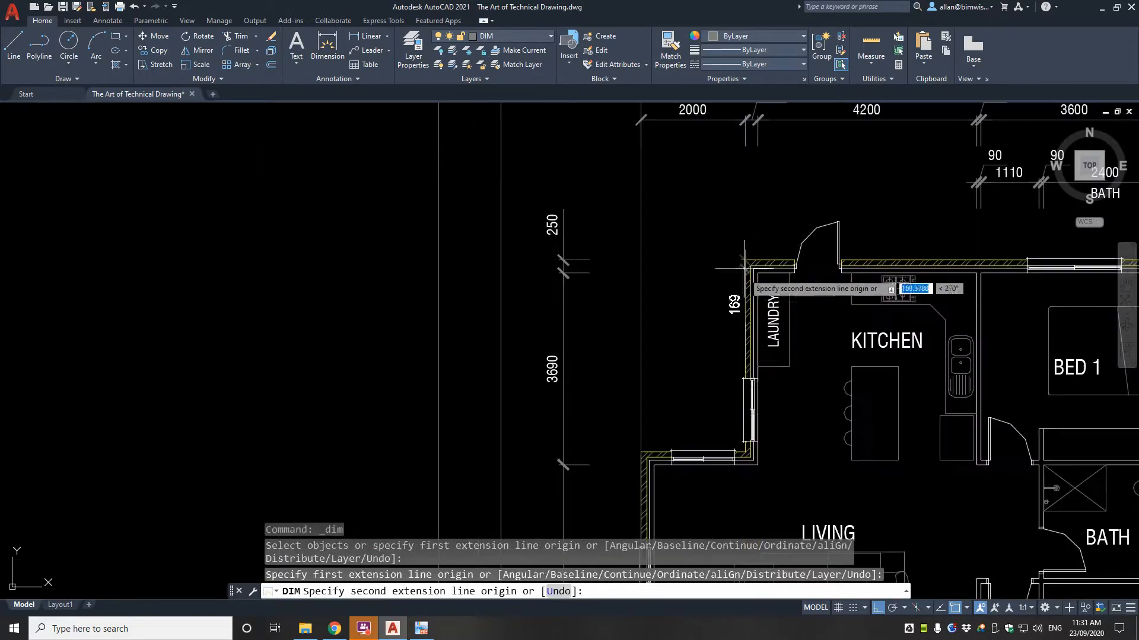
pyautogui.click(741, 378)
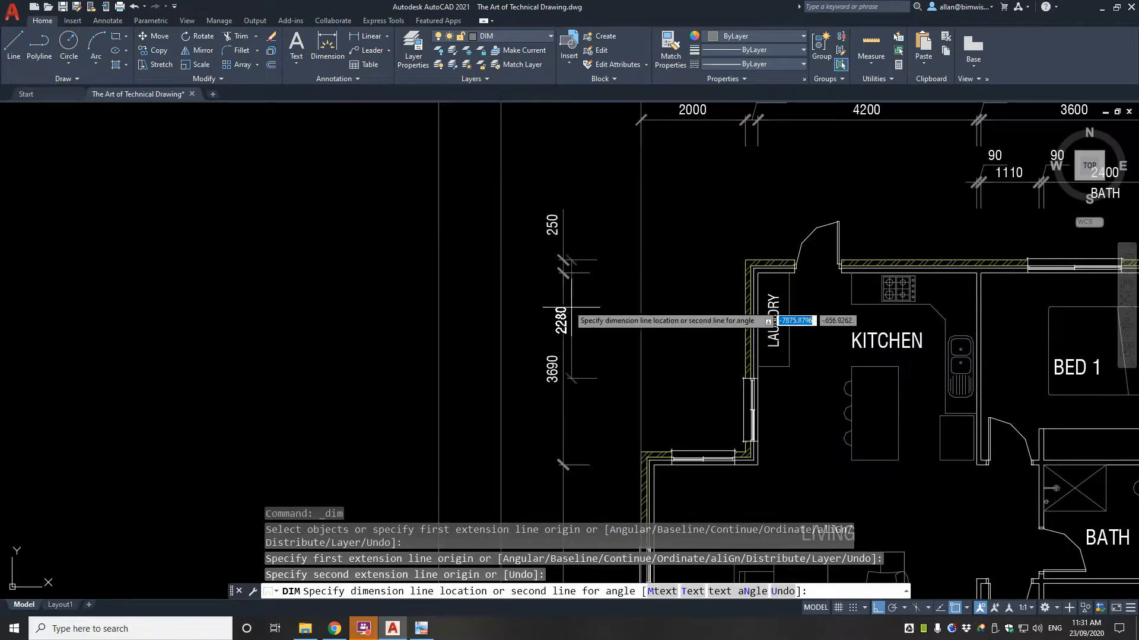
pyautogui.click(500, 278)
pyautogui.press('Return')
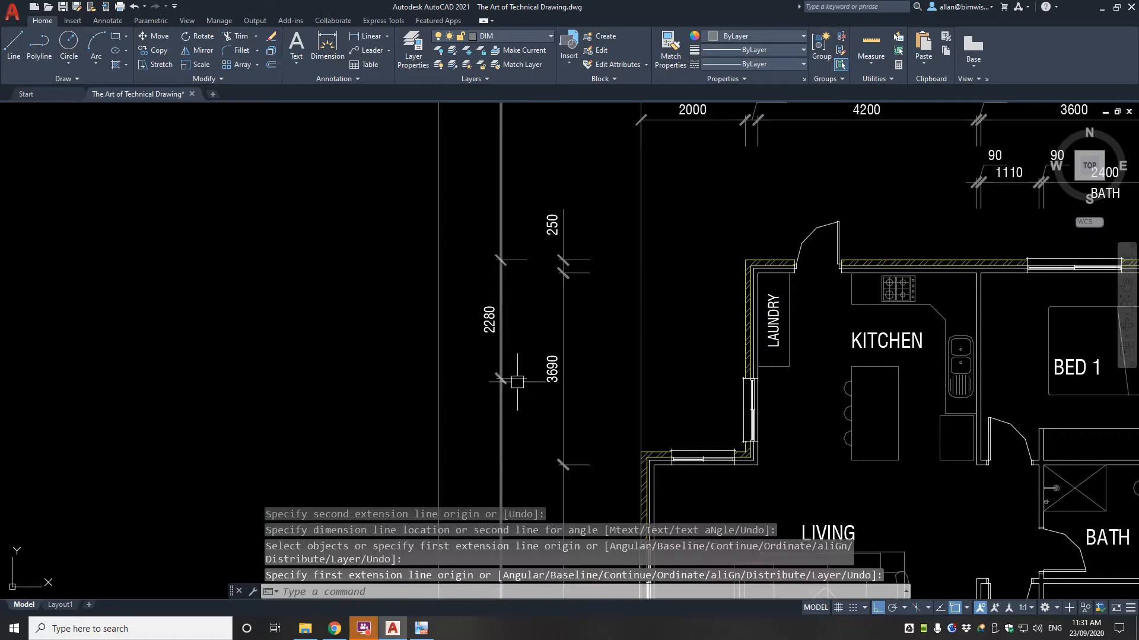
pyautogui.press('Escape')
pyautogui.write('E')
pyautogui.press('Return')
pyautogui.press('Escape')
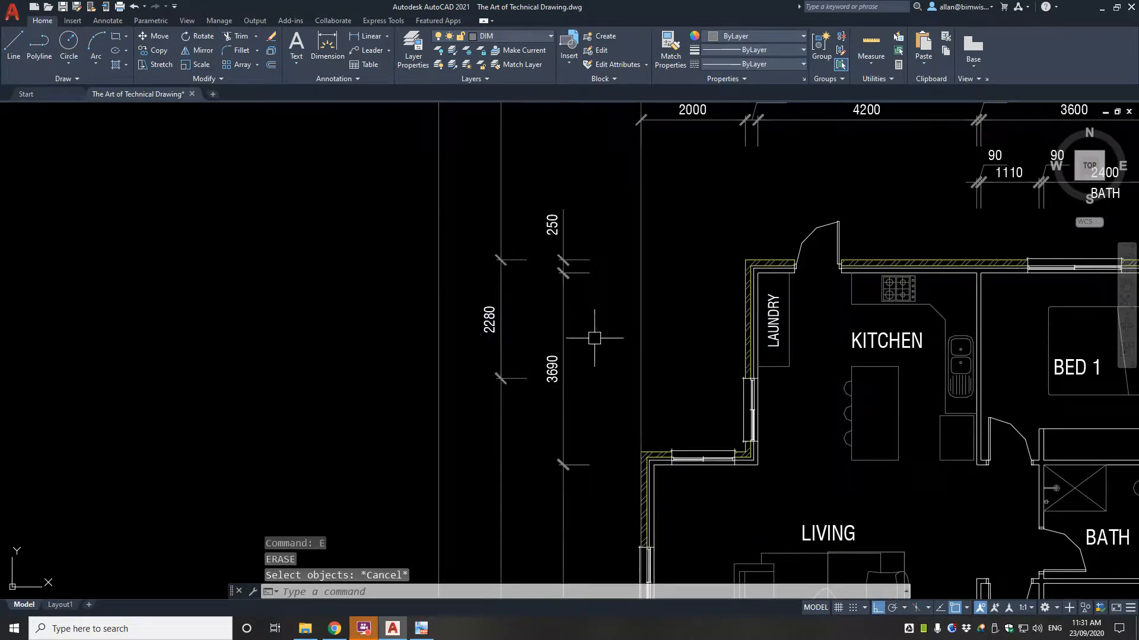
# - Continue that vertical dimension row across the kitchen side window to its lower edge and on to the living room's outer corner
pyautogui.write('DCO')
pyautogui.press('Return')
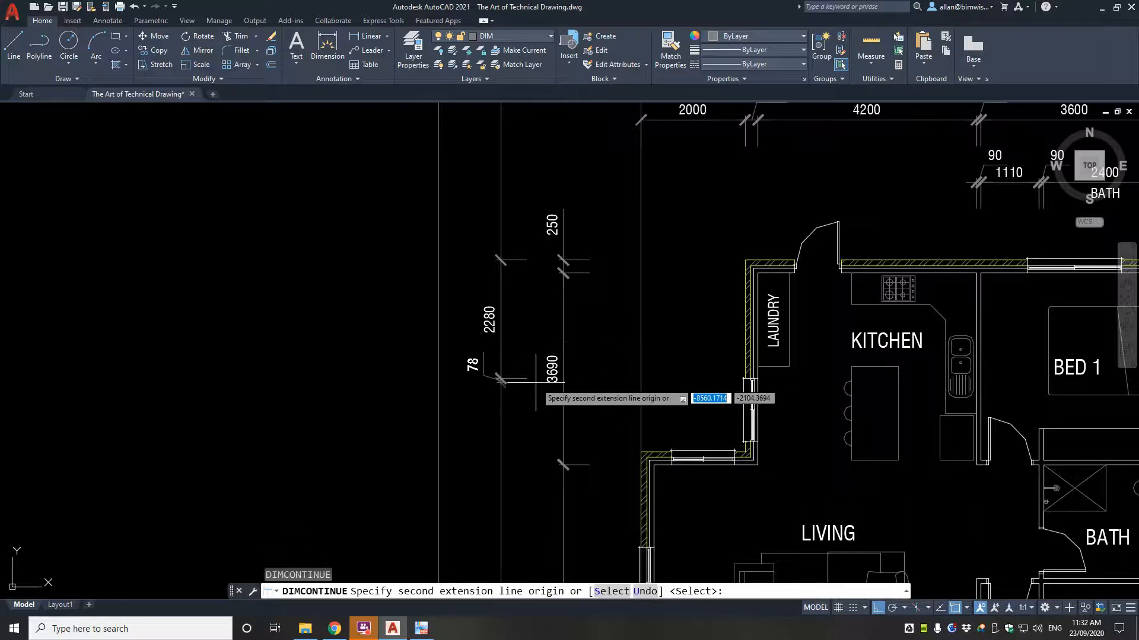
pyautogui.press('Return')
pyautogui.click(501, 321)
pyautogui.scroll(4, 741, 445)
pyautogui.click(751, 435)
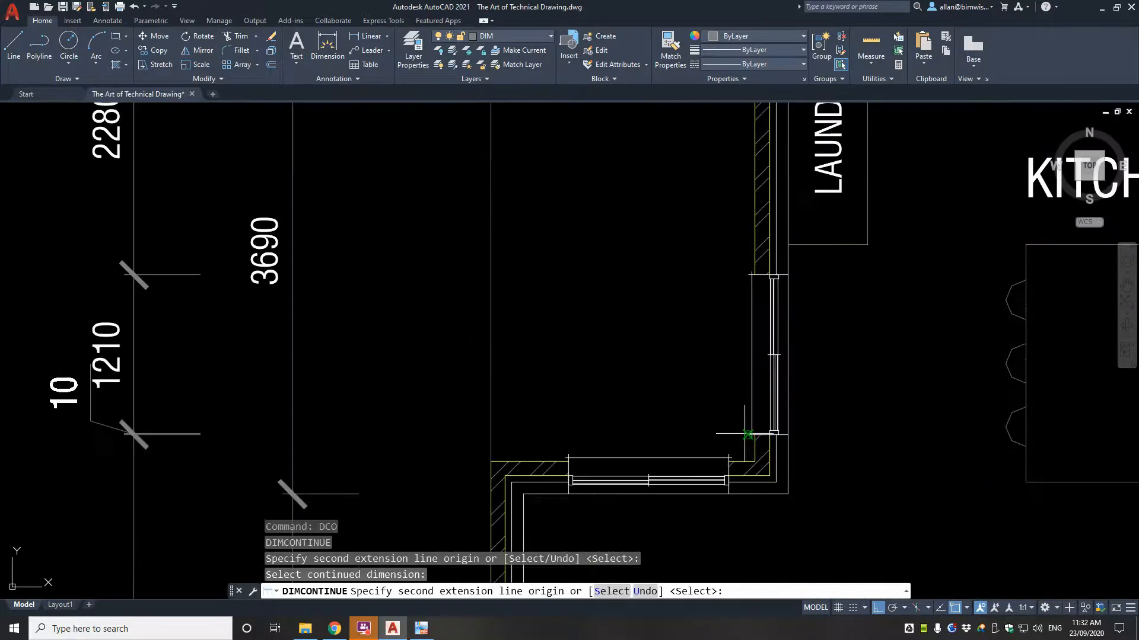
pyautogui.click(493, 462)
# - Continue the same row to both edges of the living room side window and the building's lower outer corner, ending the continued dimensions
pyautogui.moveTo(519, 490); pyautogui.dragTo(625, 269, button='middle')
pyautogui.scroll(-4, 625, 268)
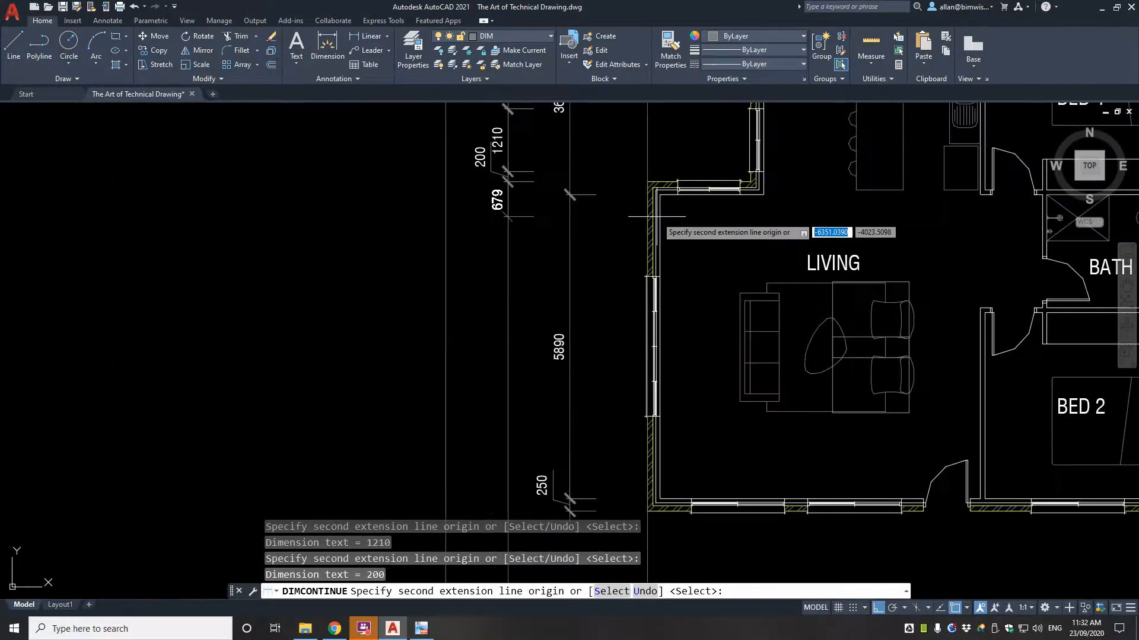
pyautogui.scroll(4, 656, 237)
pyautogui.click(651, 323)
pyautogui.scroll(-4, 650, 323)
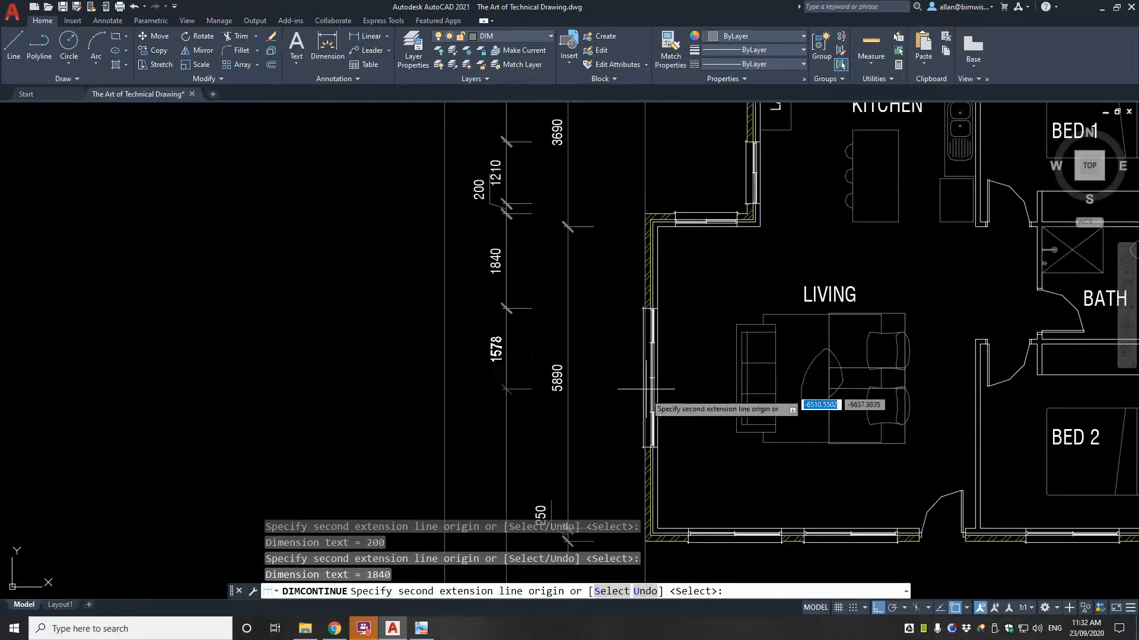
pyautogui.click(649, 446)
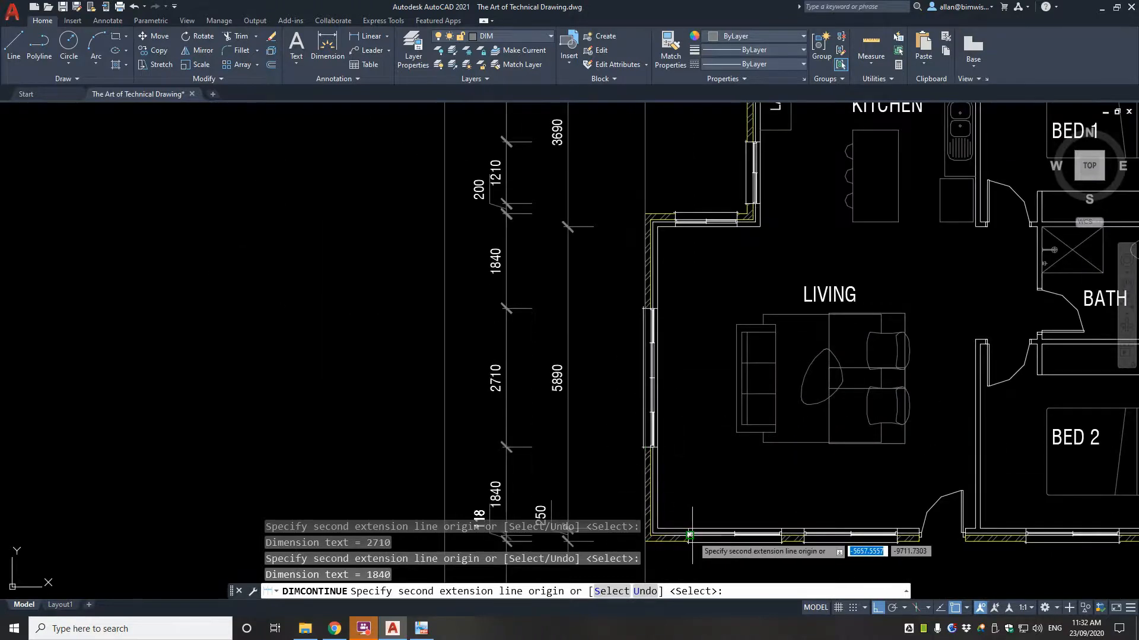
pyautogui.moveTo(644, 541); pyautogui.dragTo(622, 404, button='middle')
pyautogui.press('Escape')
pyautogui.click(532, 405)
pyautogui.scroll(4, 675, 414)
pyautogui.scroll(-5, 615, 400)
pyautogui.press('Escape')
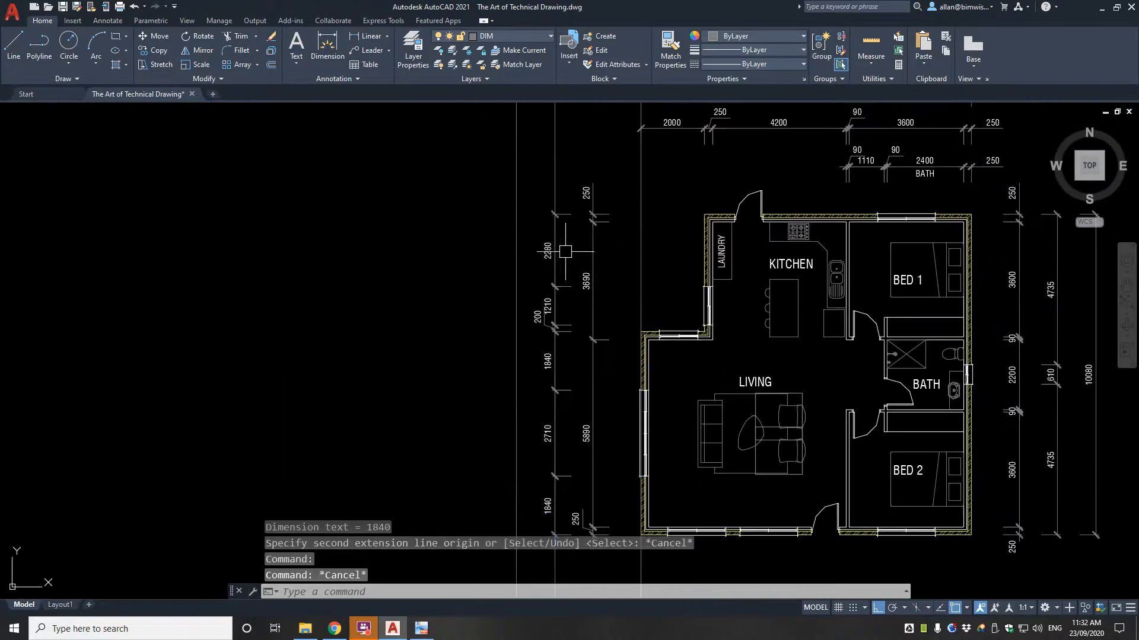
# - Move the 200 dimension's text downward beside its dimension line, clear of the 1210 text
pyautogui.scroll(6, 555, 302)
pyautogui.scroll(-5, 516, 356)
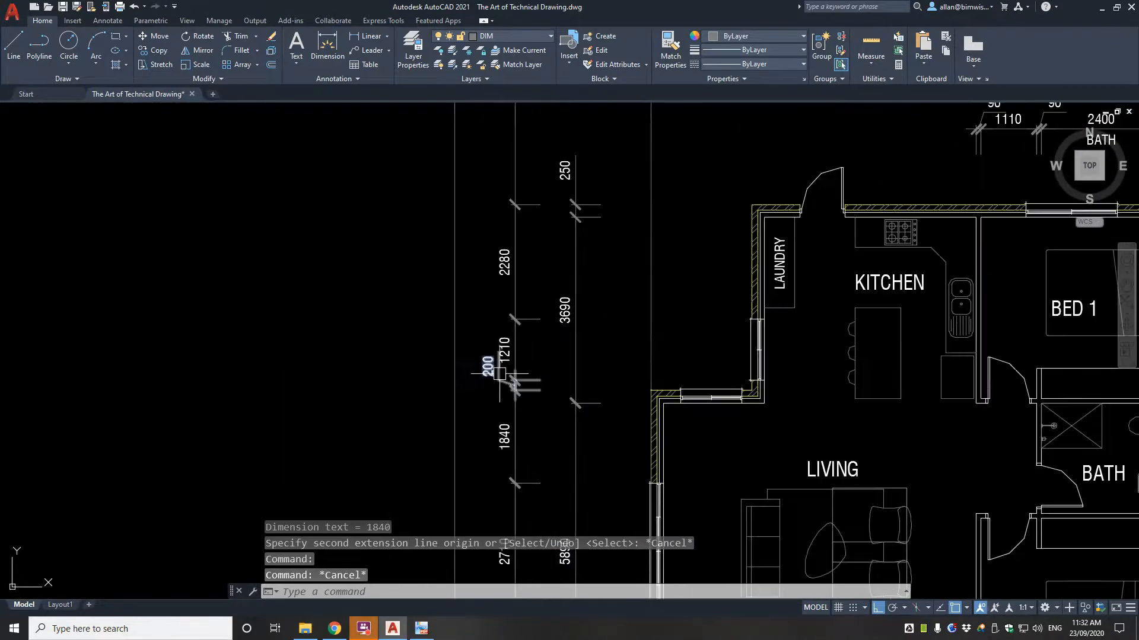
pyautogui.scroll(2, 504, 344)
pyautogui.click(513, 292)
pyautogui.scroll(2, 511, 293)
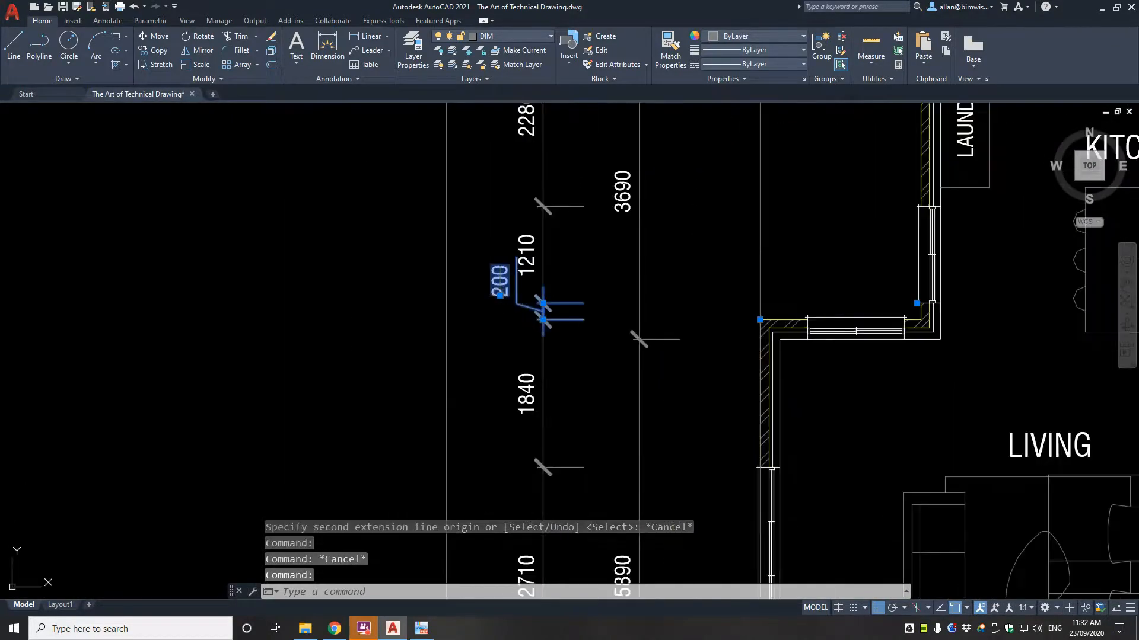
pyautogui.click(499, 295)
pyautogui.scroll(4, 511, 312)
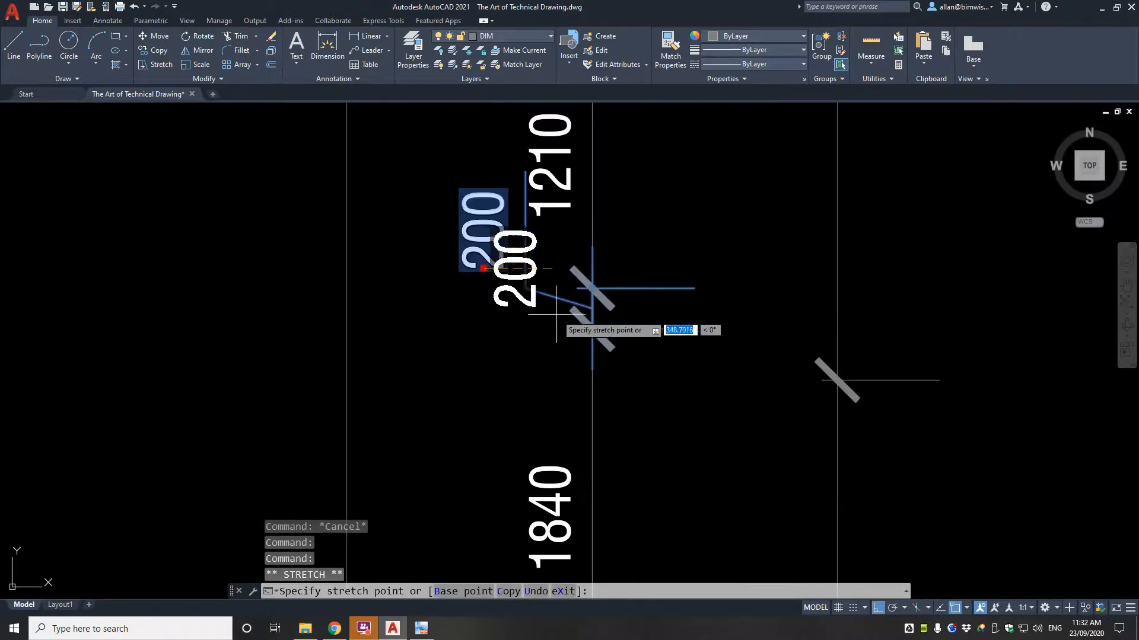
pyautogui.click(526, 332)
pyautogui.scroll(-6, 534, 335)
pyautogui.press('Escape')
pyautogui.press('Escape')
pyautogui.scroll(5, 666, 265)
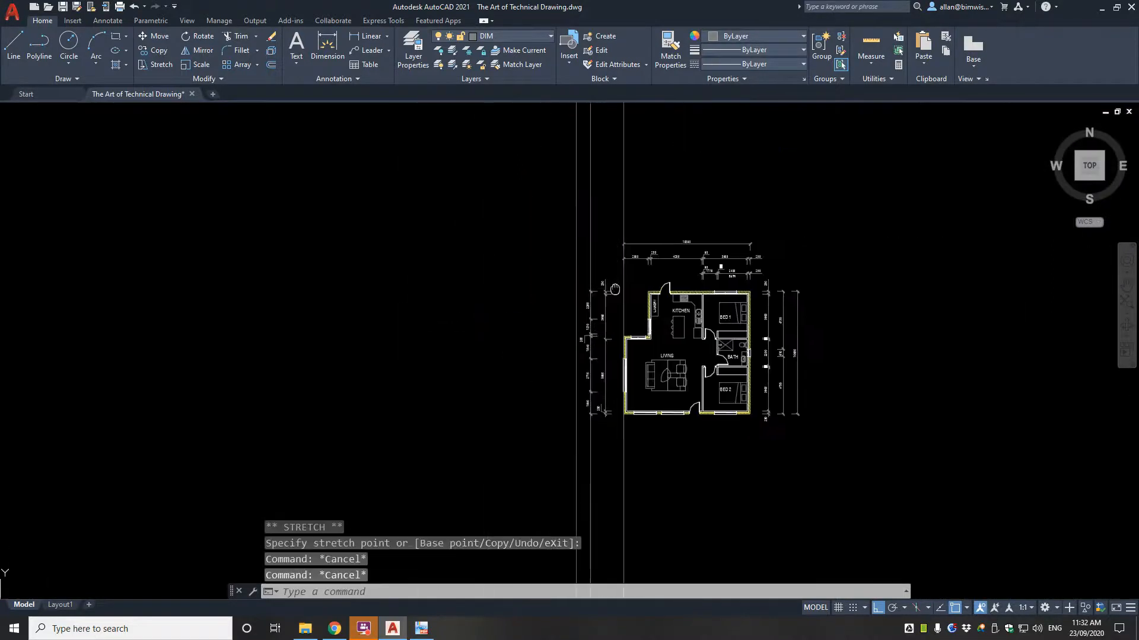
pyautogui.scroll(-3, 666, 266)
pyautogui.click(340, 49)
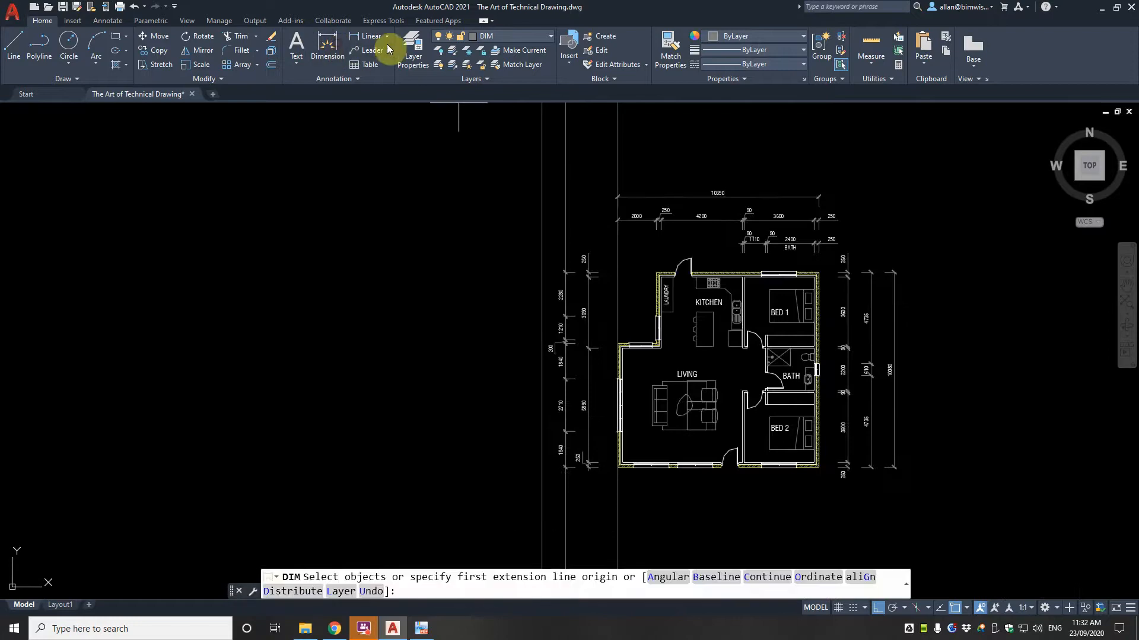
pyautogui.click(368, 36)
pyautogui.click(657, 273)
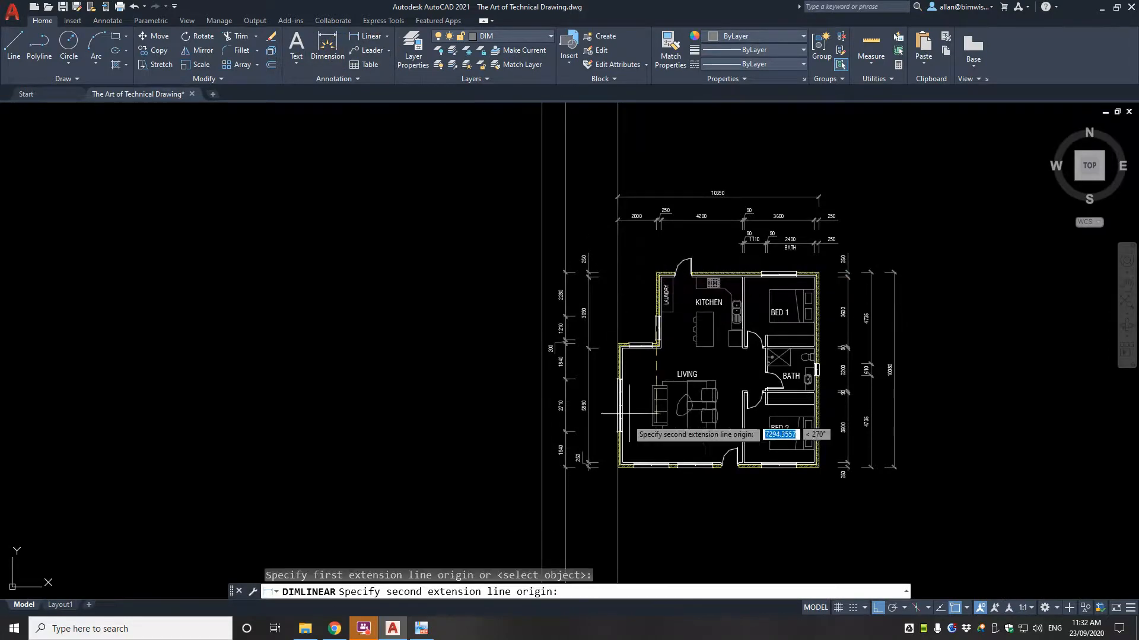
pyautogui.click(619, 471)
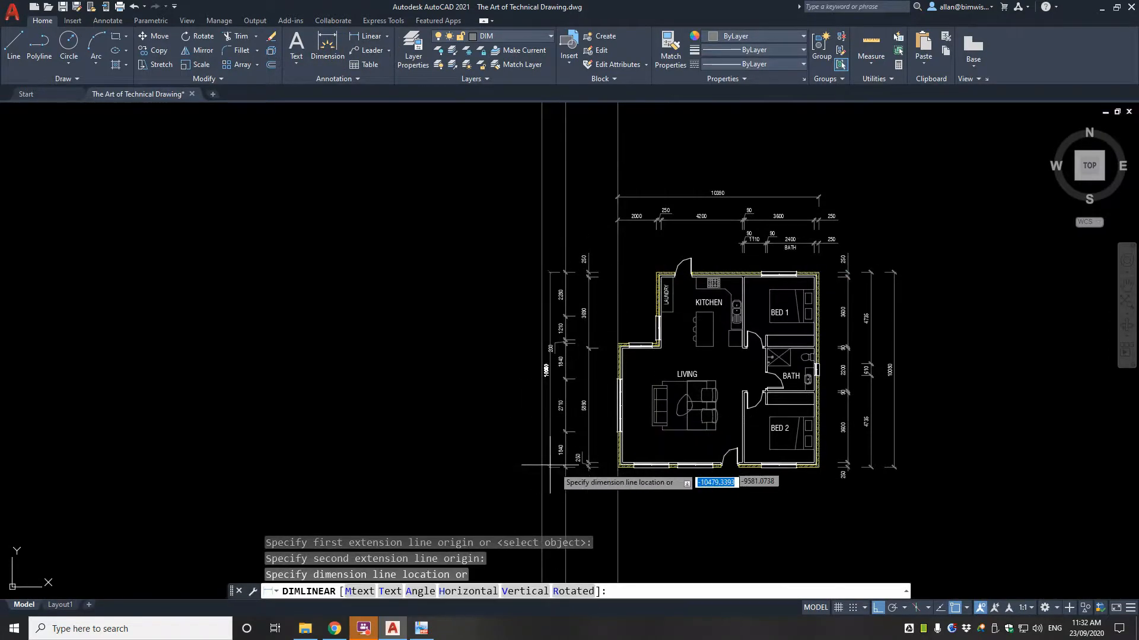
pyautogui.press('Escape')
# - Add an overall vertical linear dimension from the living room's lower outer corner to the laundry's upper corner, placed perpendicular to the outermost construction line
pyautogui.scroll(5, 618, 476)
pyautogui.press('space')
pyautogui.click(617, 454)
pyautogui.scroll(-5, 659, 364)
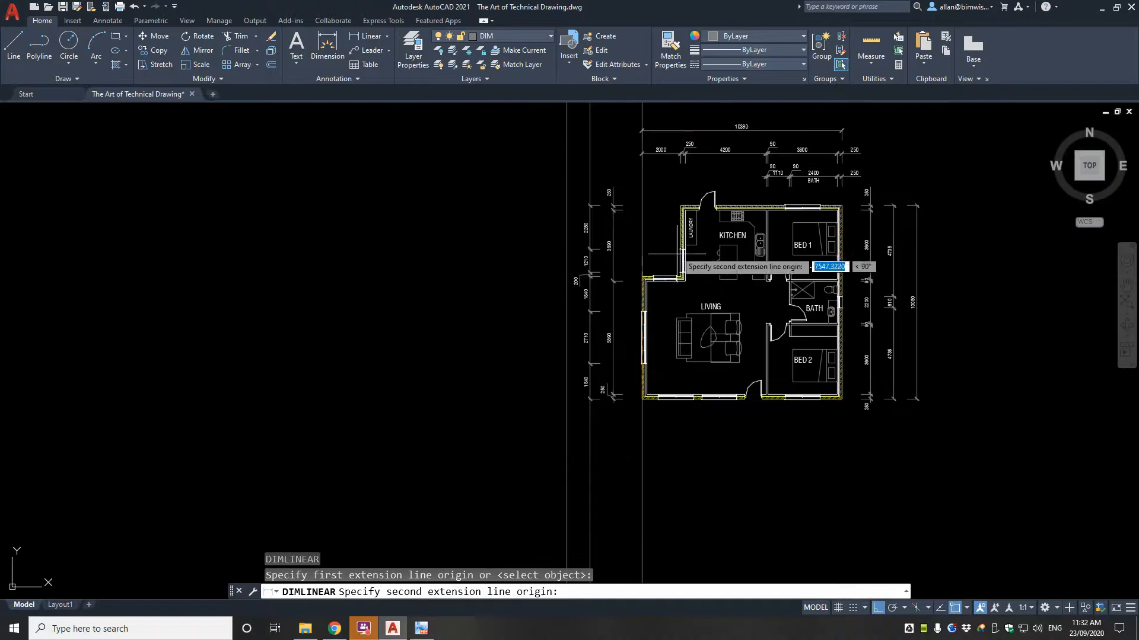
pyautogui.click(681, 205)
pyautogui.keyDown('shift'); pyautogui.rightClick(646, 202); pyautogui.keyUp('shift')
pyautogui.click(685, 412)
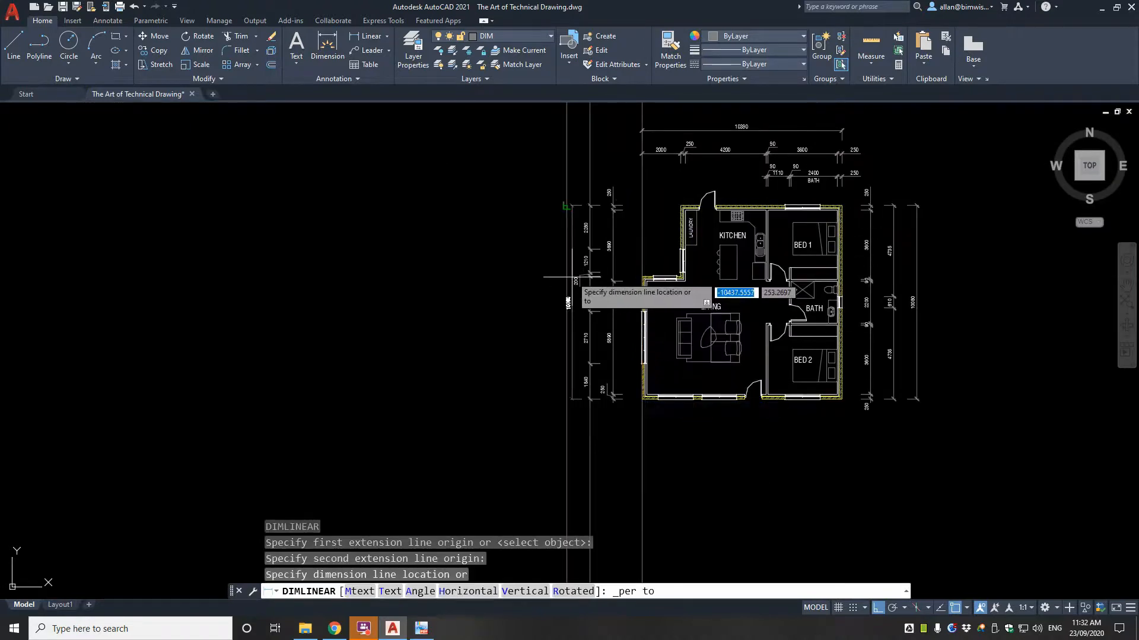
pyautogui.click(572, 277)
pyautogui.press('Escape')
# - Erase the two vertical construction lines behind the dimension rows and the one running along the living room's outer wall
pyautogui.write('e')
pyautogui.press('space')
pyautogui.click(606, 181)
pyautogui.click(544, 161)
pyautogui.press('space')
pyautogui.moveTo(588, 163); pyautogui.dragTo(560, 247, button='middle')
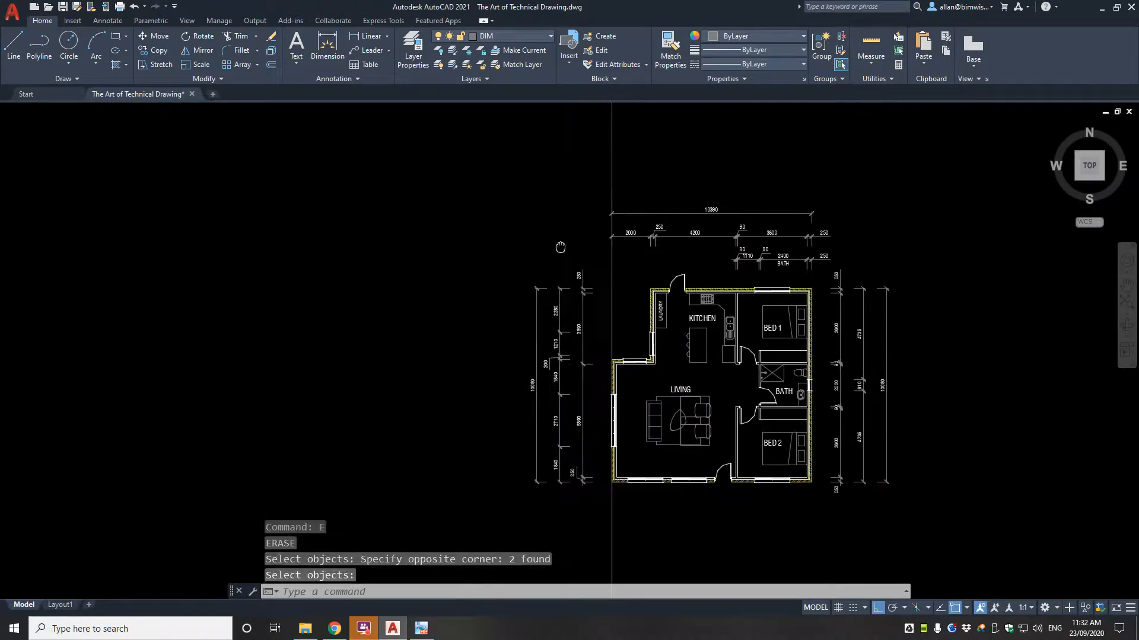
pyautogui.press('space')
pyautogui.click(613, 179)
pyautogui.press('space')
# - Examine the living room furniture and compare it with the reference floor plan in PDF-XChange Viewer
pyautogui.scroll(4, 634, 314)
pyautogui.moveTo(729, 377)
pyautogui.mouseDown(button='middle')
pyautogui.moveTo(656, 279)
pyautogui.moveTo(737, 279)
pyautogui.mouseUp(button='middle')
pyautogui.scroll(4, 730, 267)
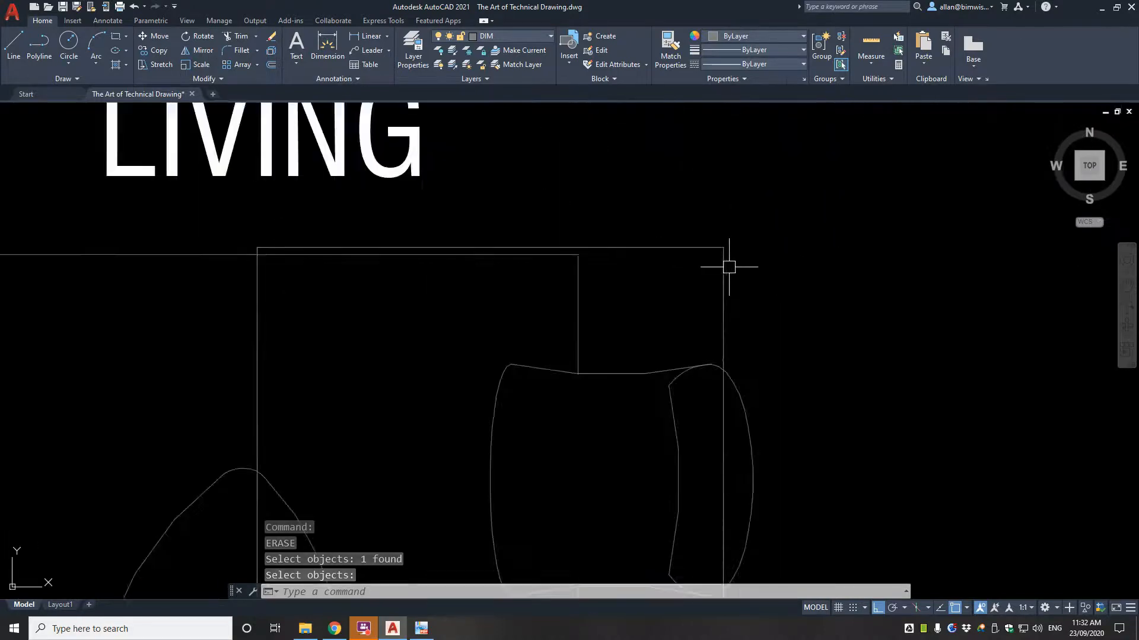
pyautogui.scroll(-2, 729, 267)
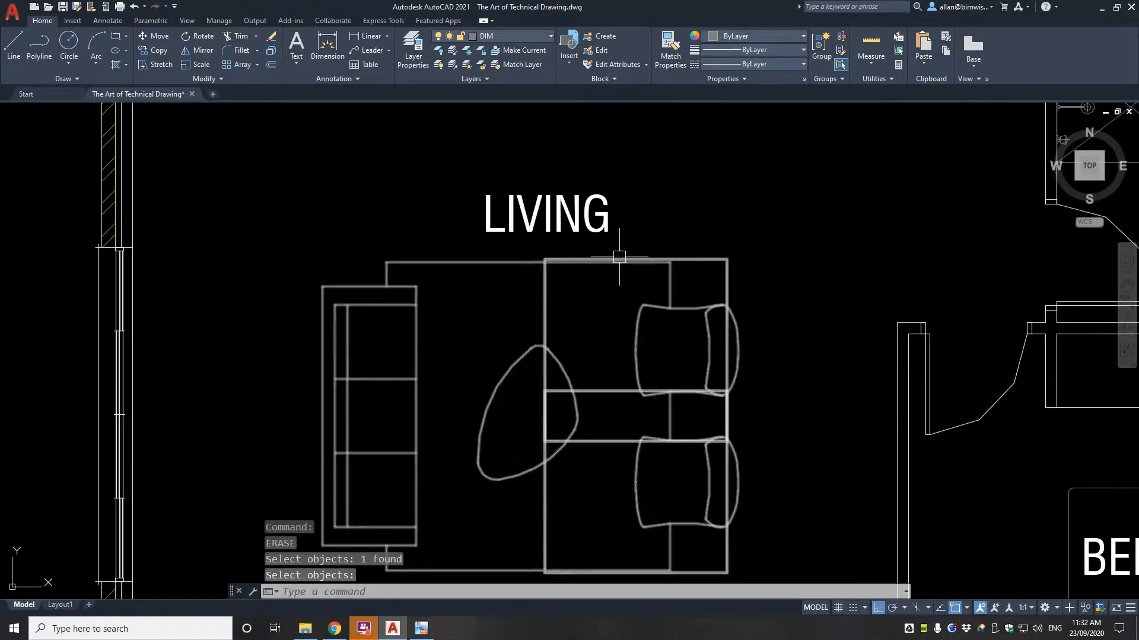
pyautogui.click(422, 630)
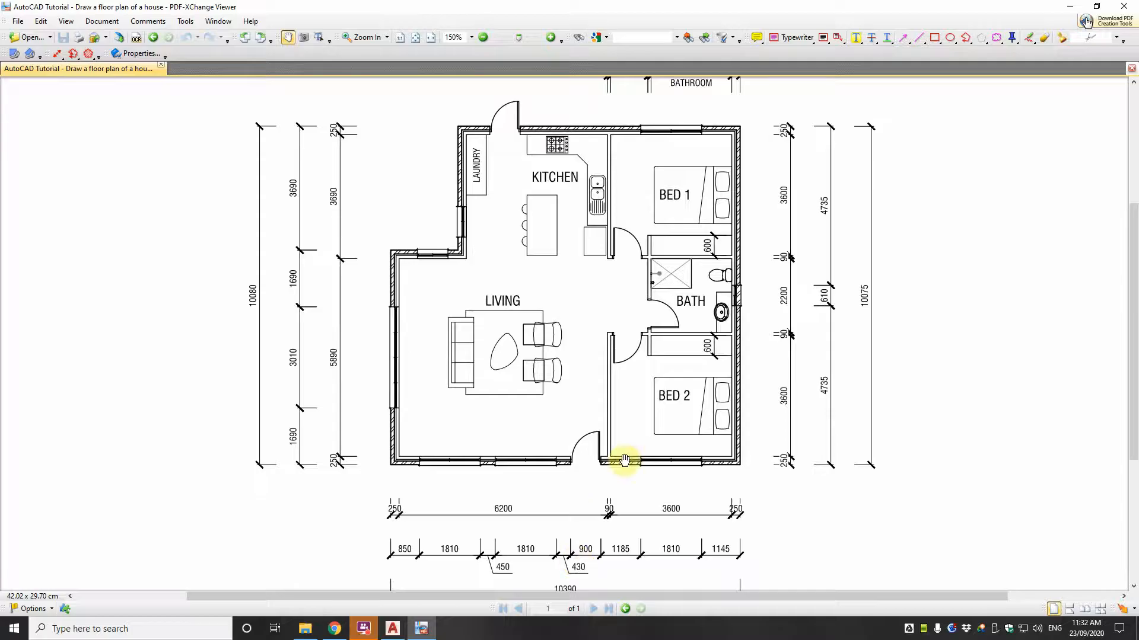
pyautogui.click(1066, 6)
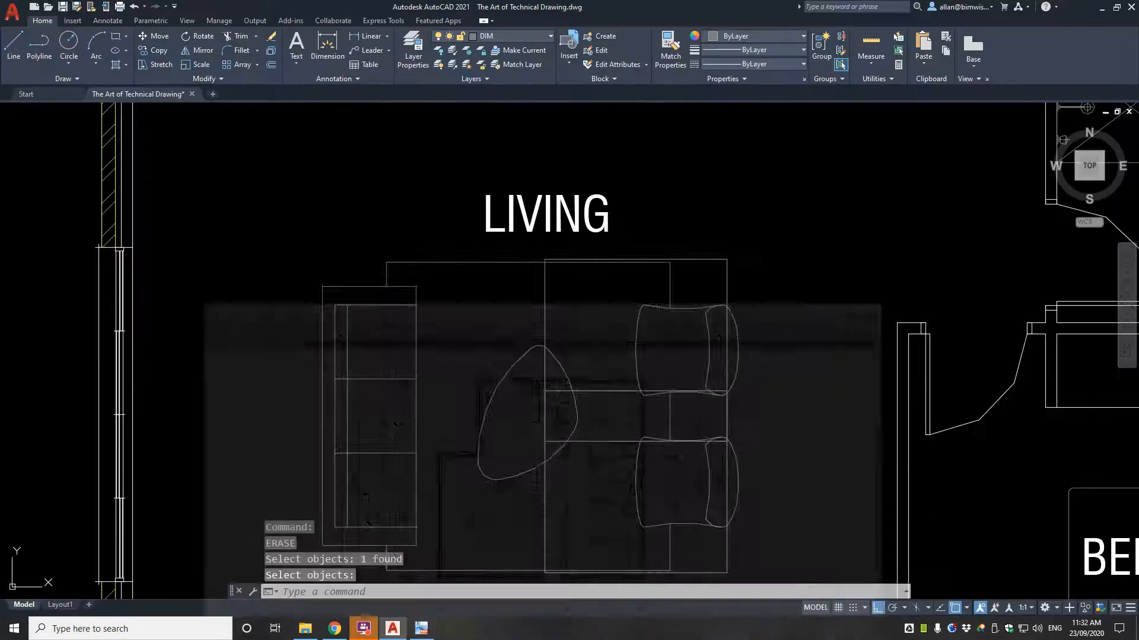
# - Set the PDMODE point display variable to 0 and restore it to 64 to check the furniture block's point markers
pyautogui.scroll(-2, 671, 296)
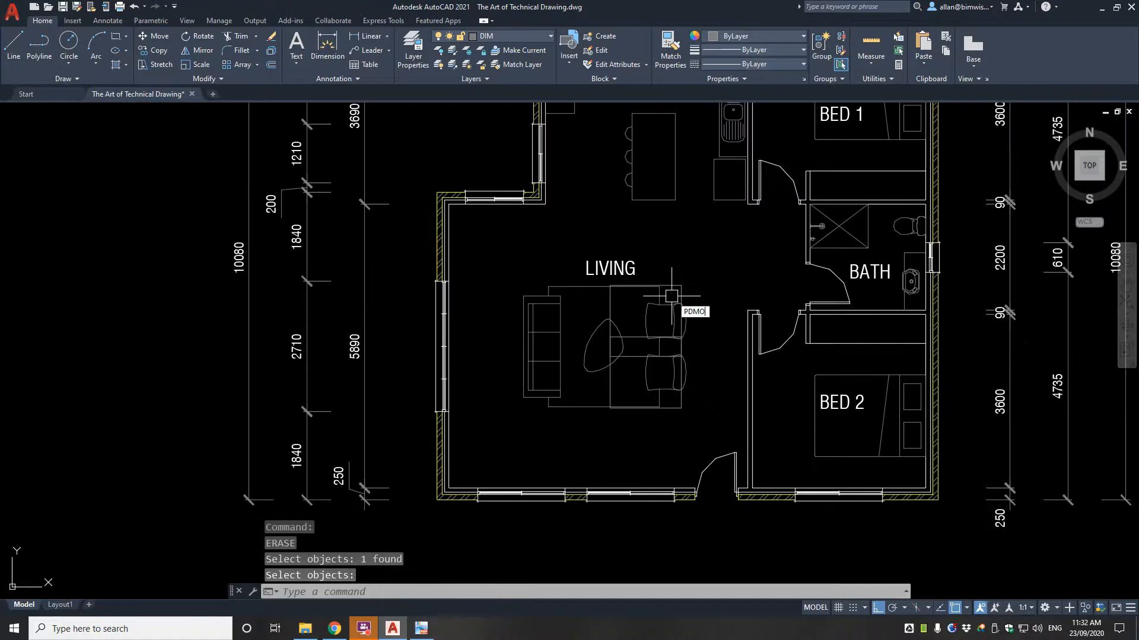
pyautogui.write('PDMODE')
pyautogui.press('Return')
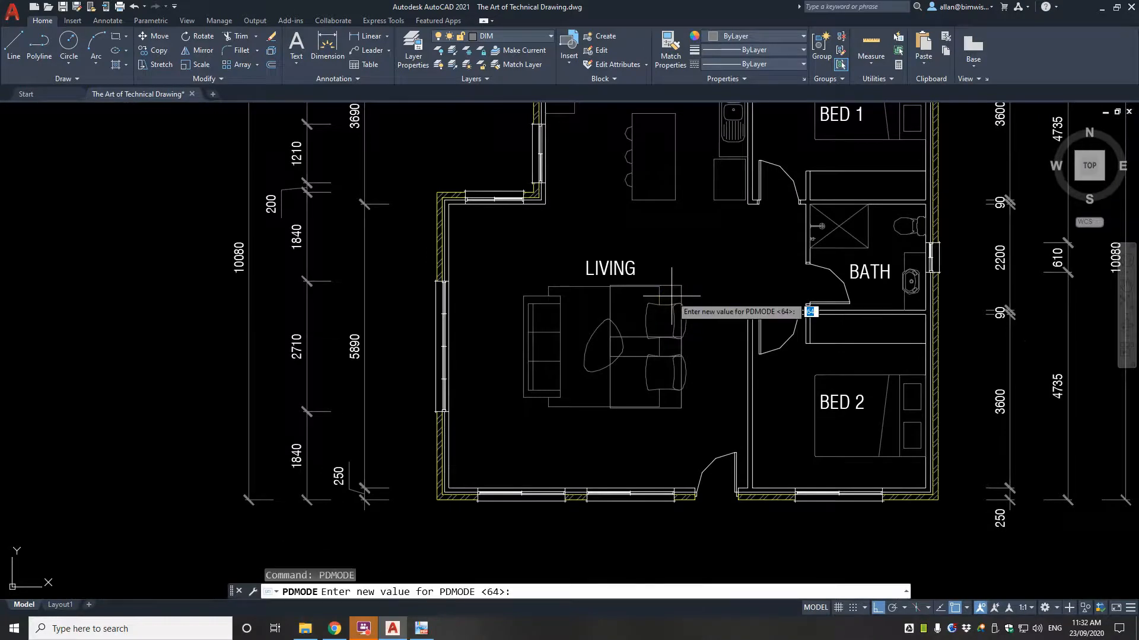
pyautogui.write('0')
pyautogui.press('Return')
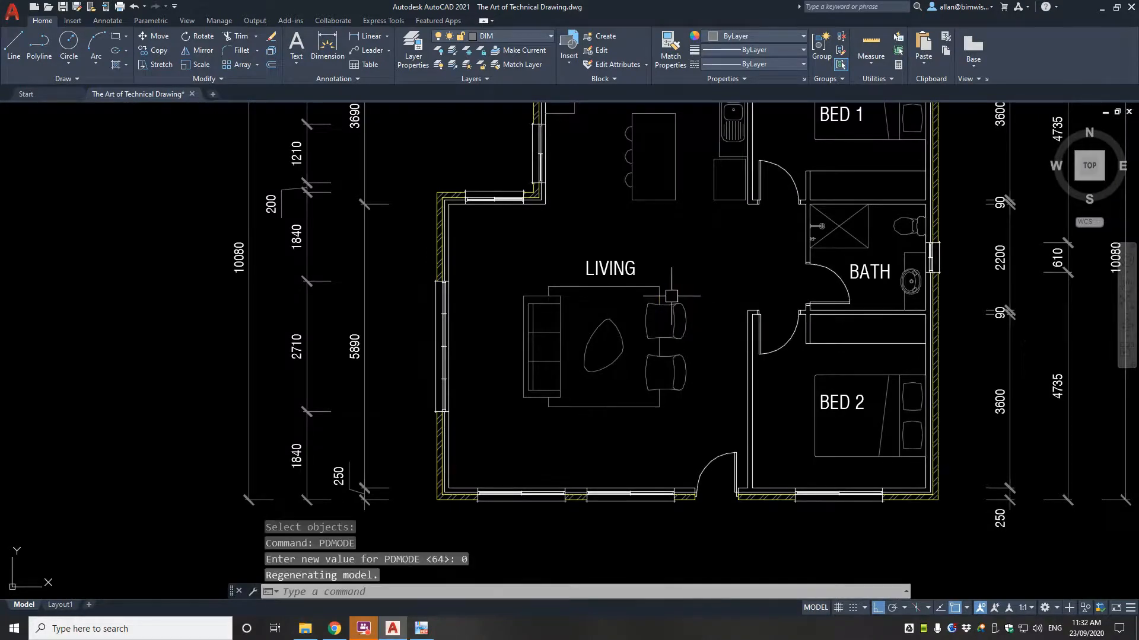
pyautogui.press('Return')
pyautogui.write('64')
pyautogui.press('Return')
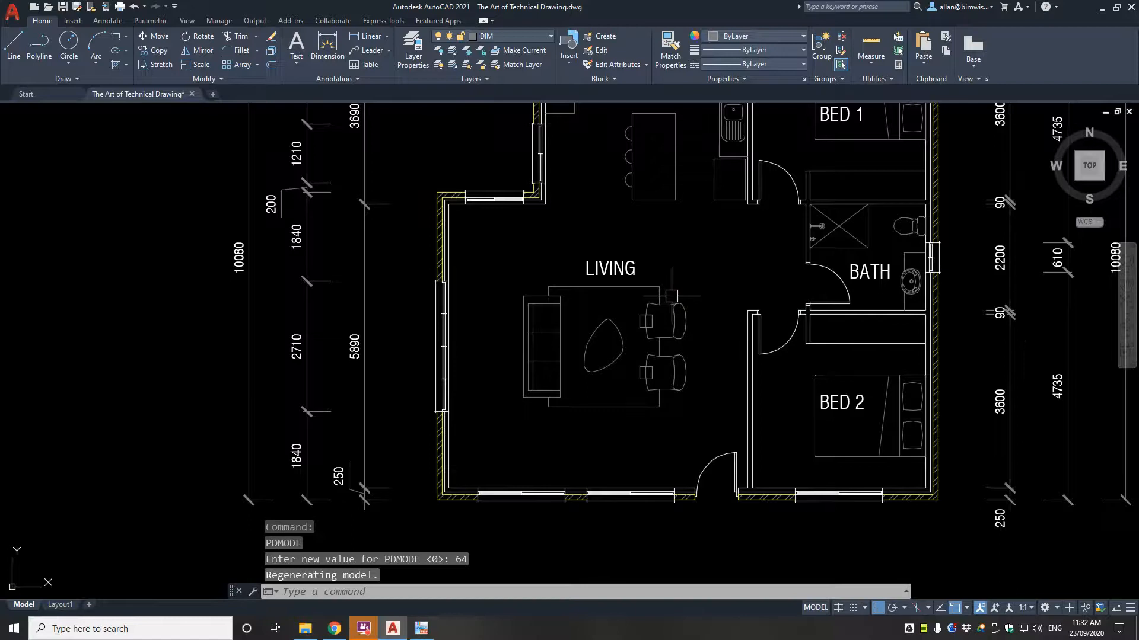
# - Open the living room lounge and rug block in the Block Editor
pyautogui.doubleClick(645, 325)
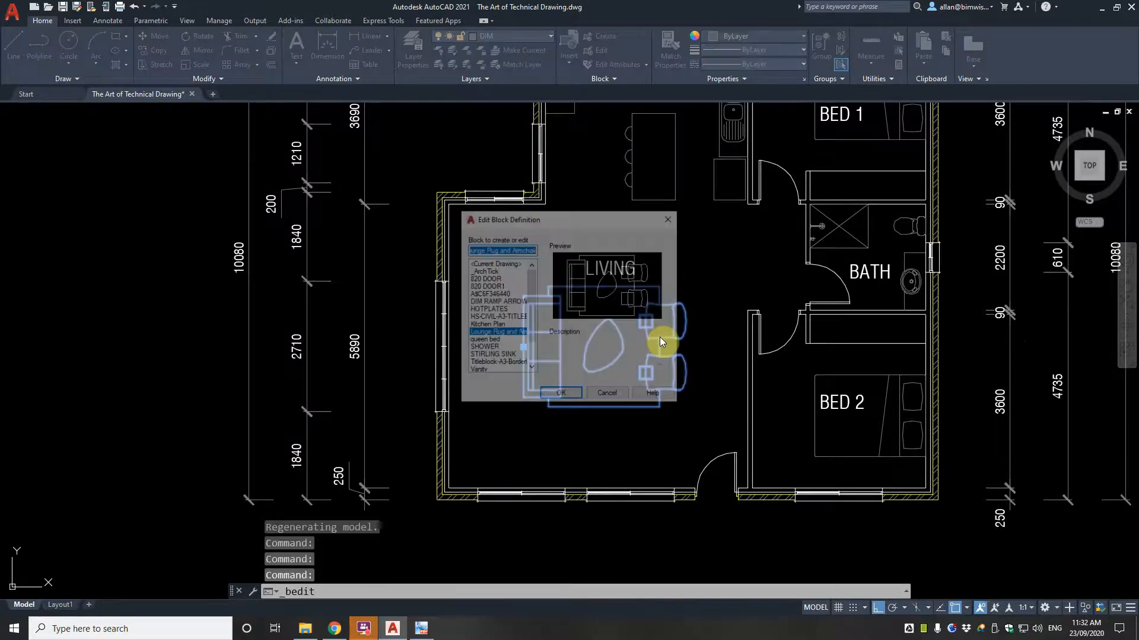
pyautogui.click(562, 396)
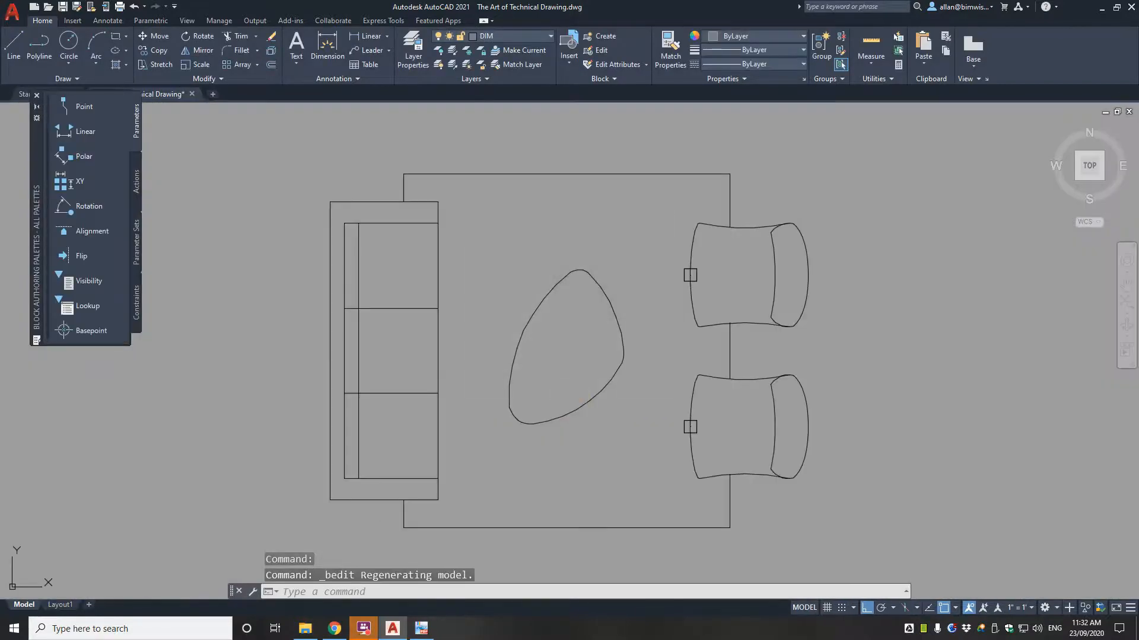
pyautogui.click(679, 286)
pyautogui.press('Escape')
# - Erase the square point markers at the front of both armchairs and close the Block Editor, saving the block
pyautogui.write('e')
pyautogui.press('Return')
pyautogui.click(684, 282)
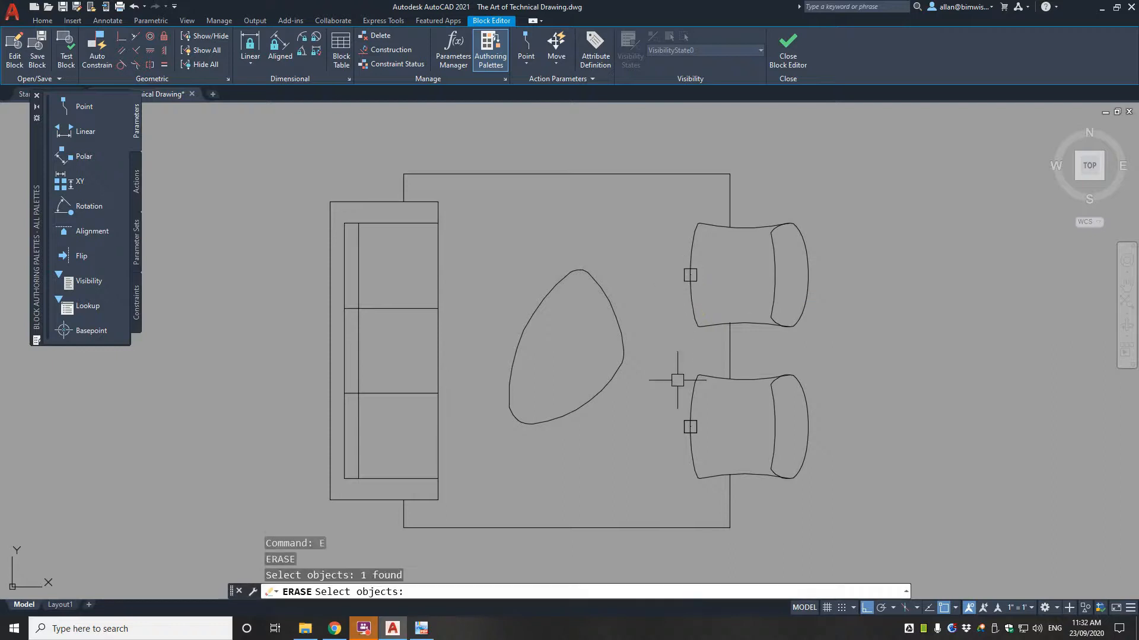
pyautogui.press('Return')
pyautogui.press('Return')
pyautogui.click(681, 421)
pyautogui.press('Return')
pyautogui.press('Return')
pyautogui.click(683, 282)
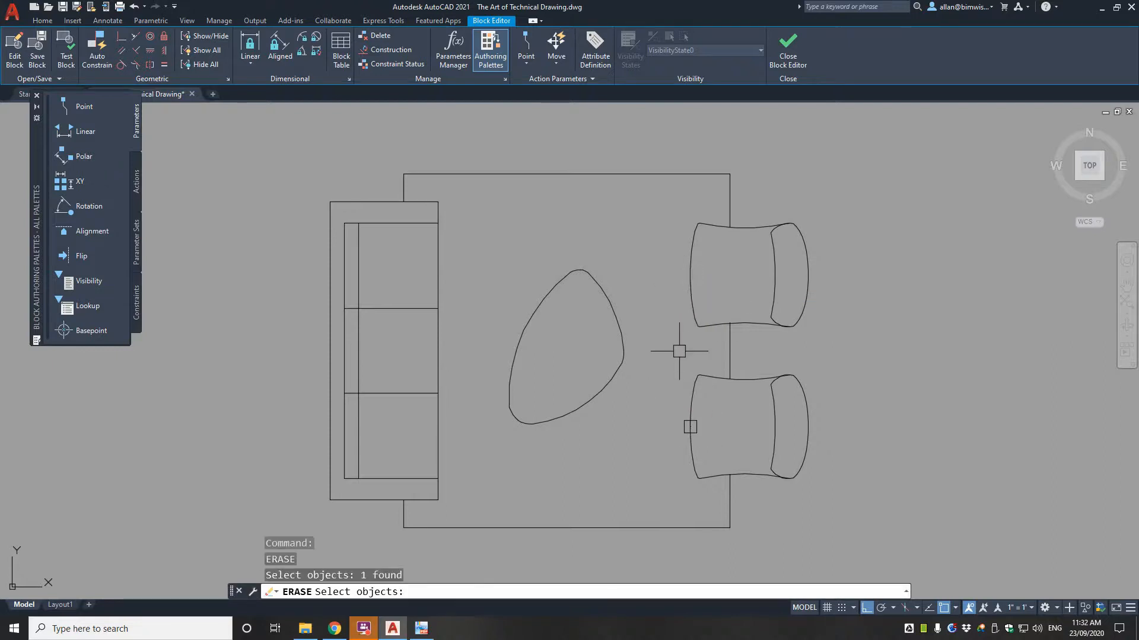
pyautogui.press('Return')
pyautogui.click(787, 50)
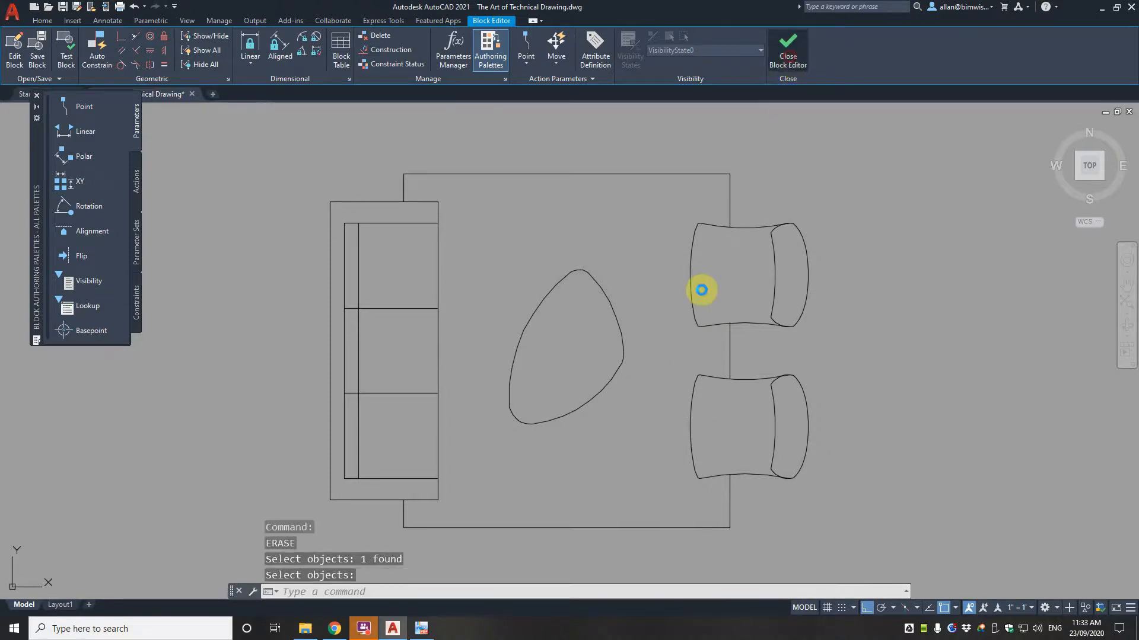
pyautogui.click(566, 312)
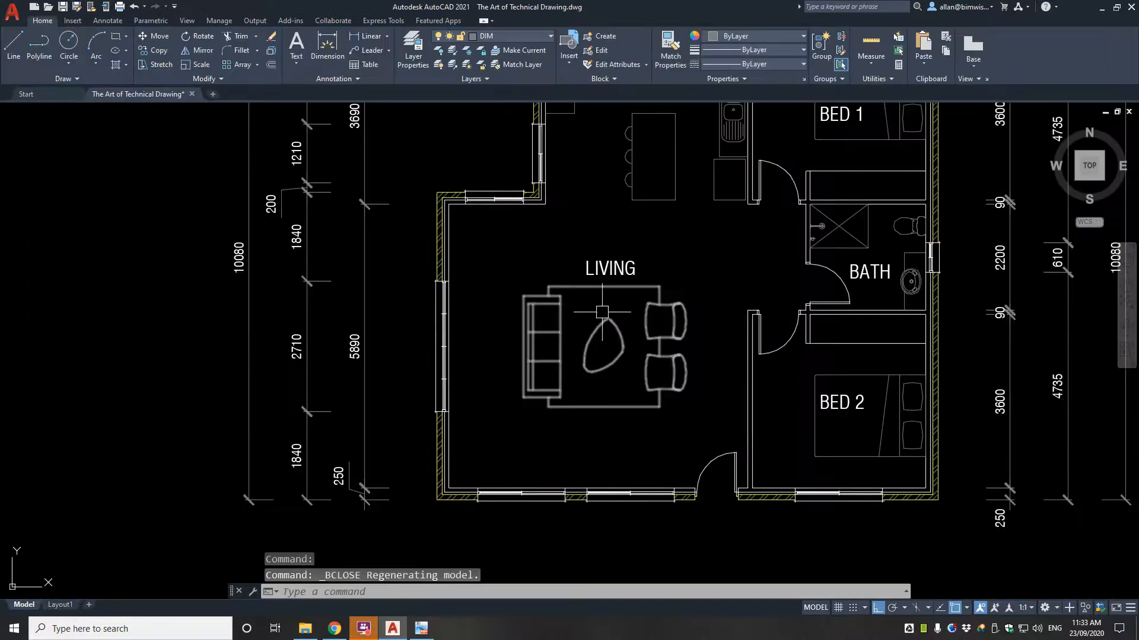
# - Set the PDMODE point display variable to 0
pyautogui.press('Return')
pyautogui.press('Escape')
pyautogui.write('P')
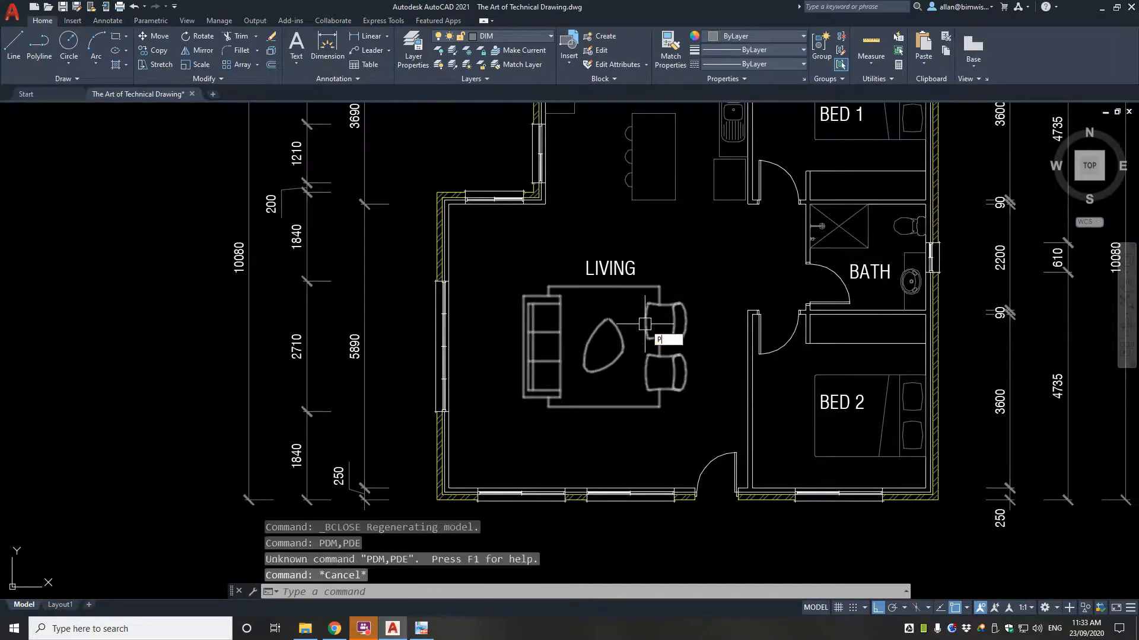
pyautogui.write('PDMODE')
pyautogui.press('Return')
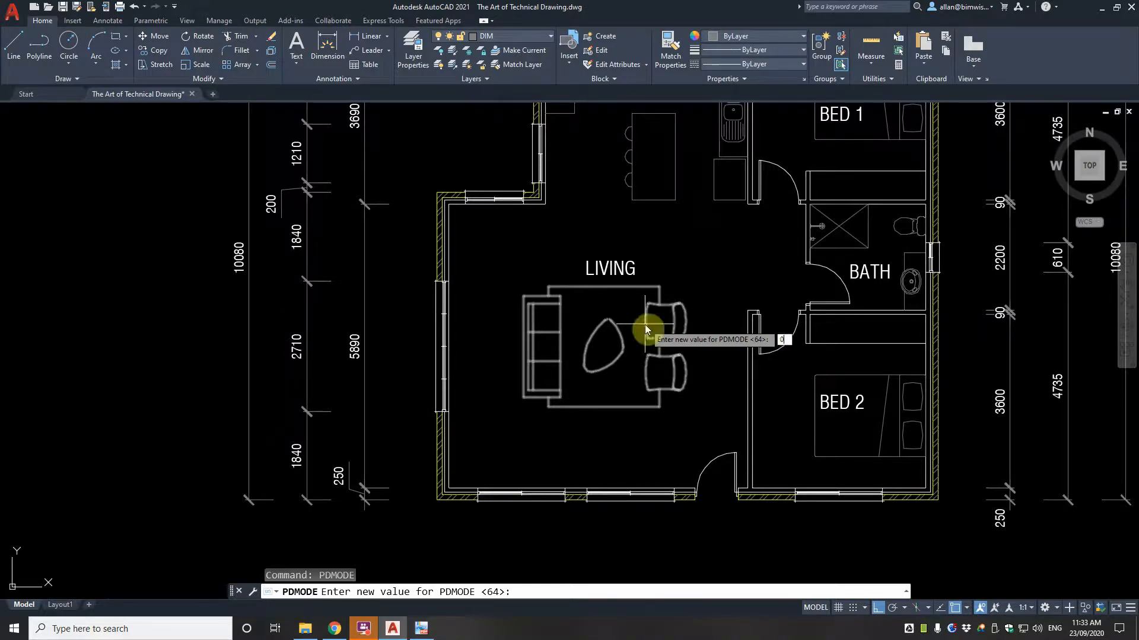
pyautogui.press('Return')
# - Draw a horizontal construction line along the outer face of the house's lower wall
pyautogui.scroll(-5, 645, 324)
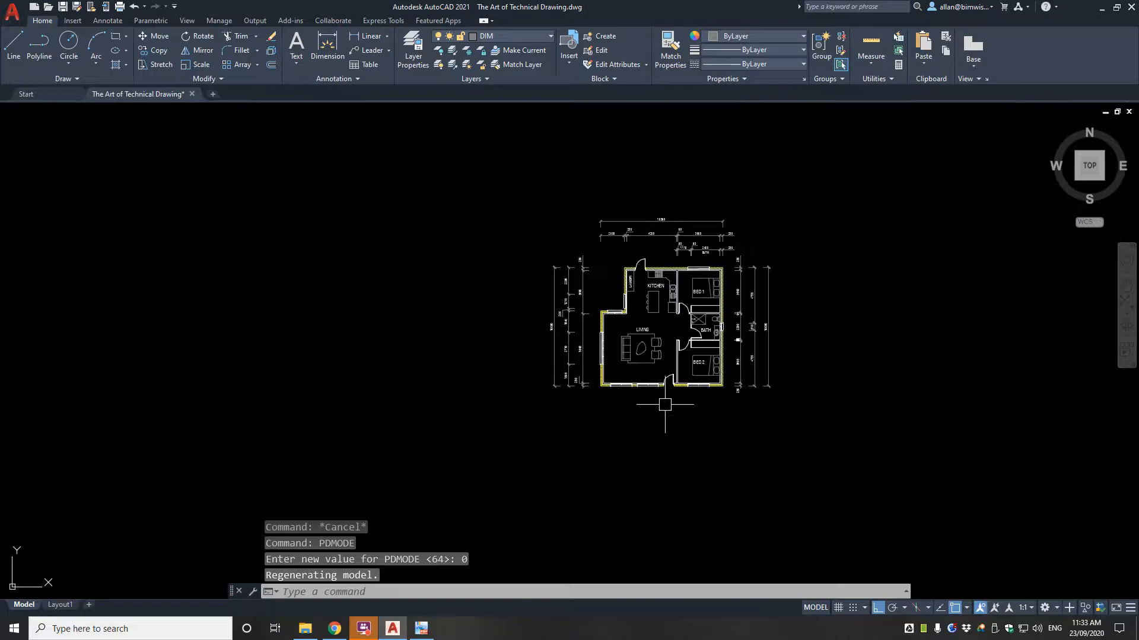
pyautogui.write('xkl')
pyautogui.press('Return')
pyautogui.press('Escape')
pyautogui.press('Escape')
pyautogui.write('XL')
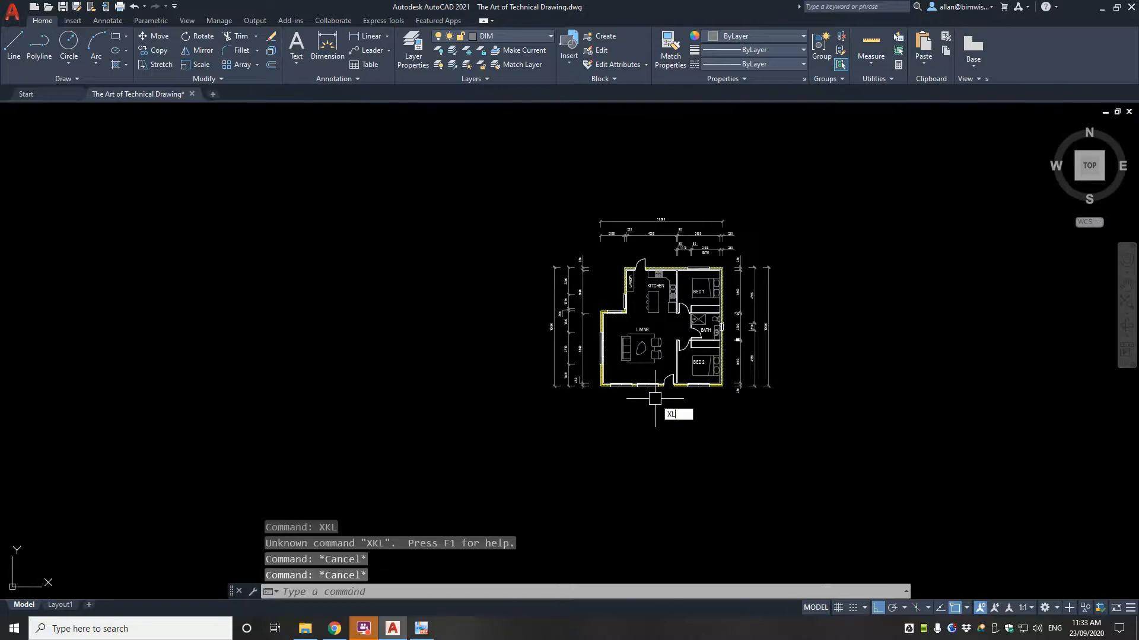
pyautogui.press('Return')
pyautogui.write('H')
pyautogui.press('Return')
pyautogui.scroll(5, 602, 364)
pyautogui.moveTo(602, 350); pyautogui.dragTo(519, 397, button='middle')
pyautogui.press('Escape')
pyautogui.press('Escape')
# - Offset the horizontal construction line 1500 below the lower outer wall
pyautogui.write('O')
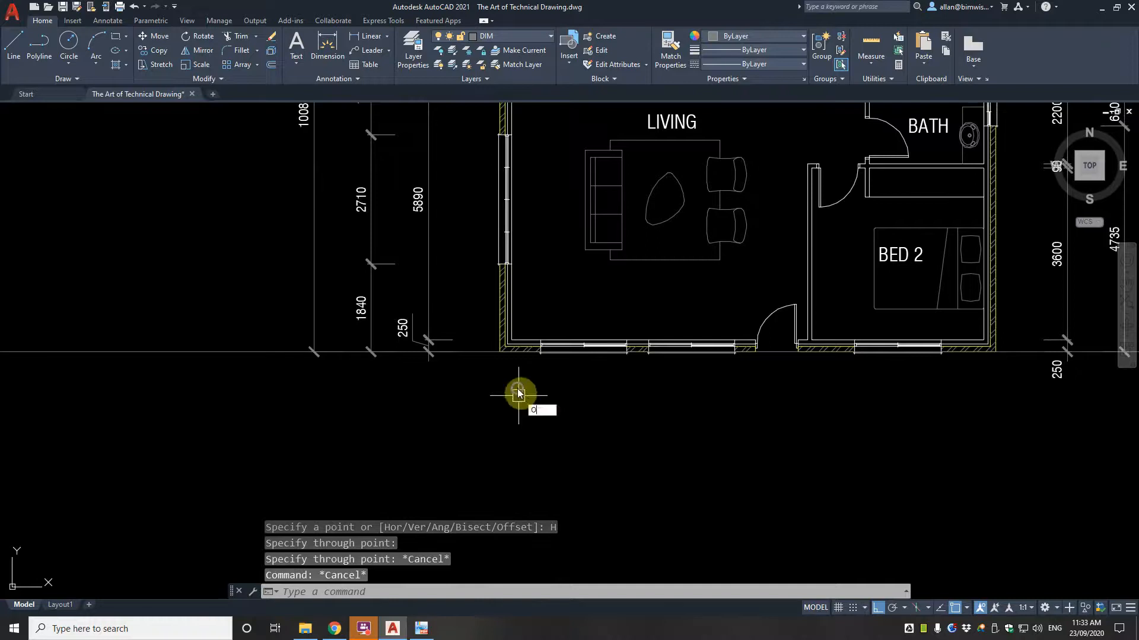
pyautogui.press('Return')
pyautogui.write('1500')
pyautogui.press('Return')
pyautogui.click(490, 351)
pyautogui.click(487, 374)
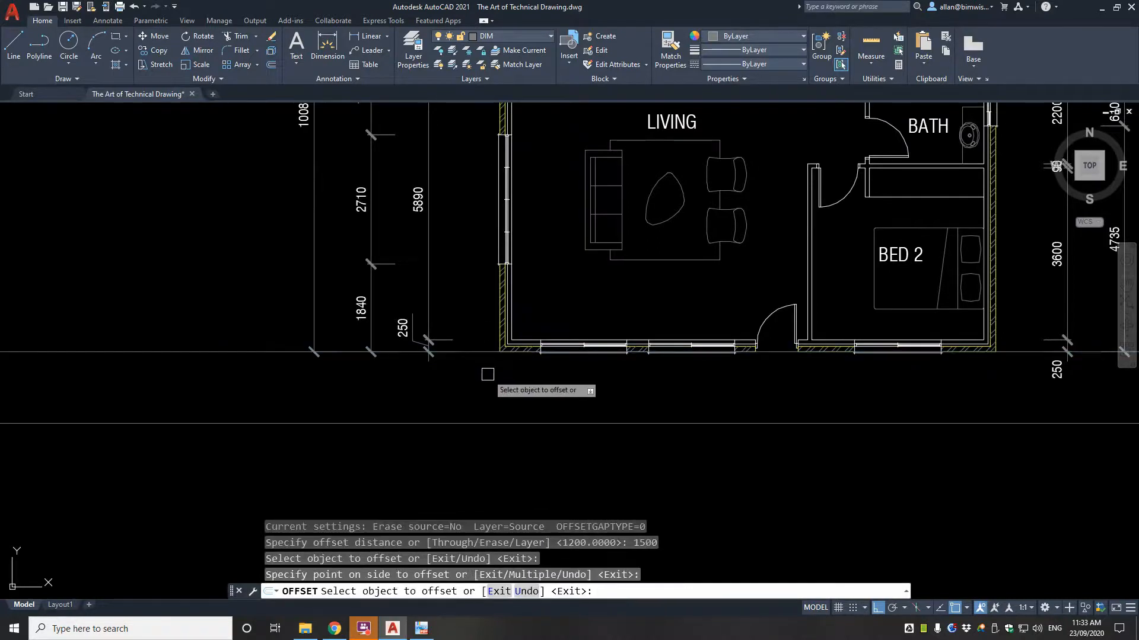
pyautogui.press('Escape')
# - Offset two more horizontal construction lines below the last one at 1200 spacing
pyautogui.scroll(-9, 490, 382)
pyautogui.press('Escape')
pyautogui.scroll(5, 493, 389)
pyautogui.write('O')
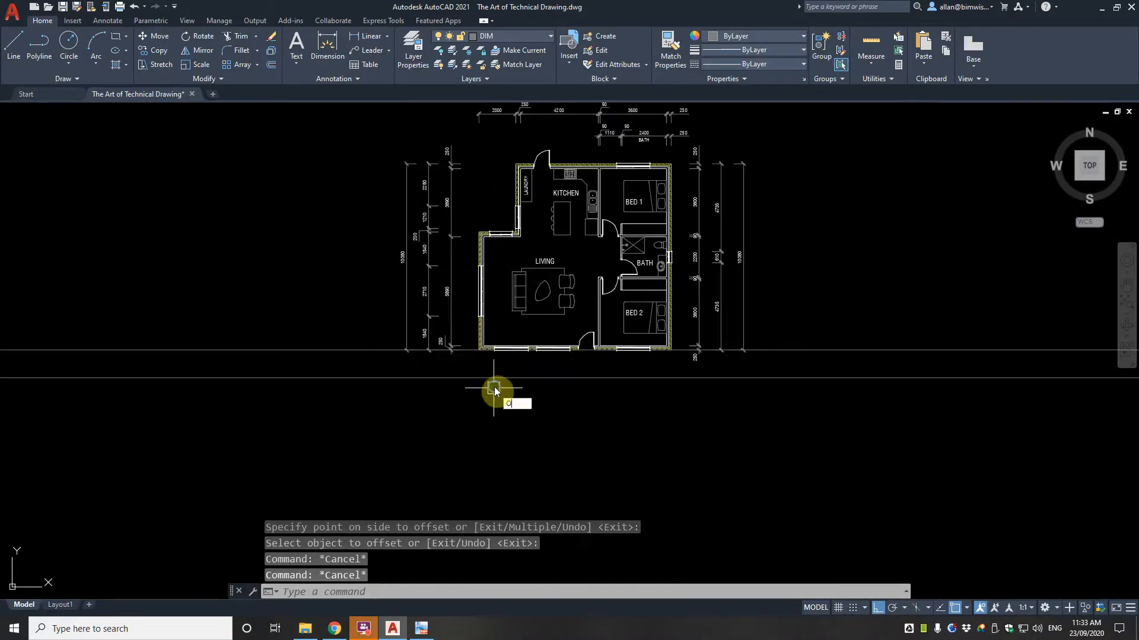
pyautogui.press('Return')
pyautogui.write('1200')
pyautogui.press('Return')
pyautogui.click(523, 380)
pyautogui.click(529, 408)
pyautogui.click(534, 402)
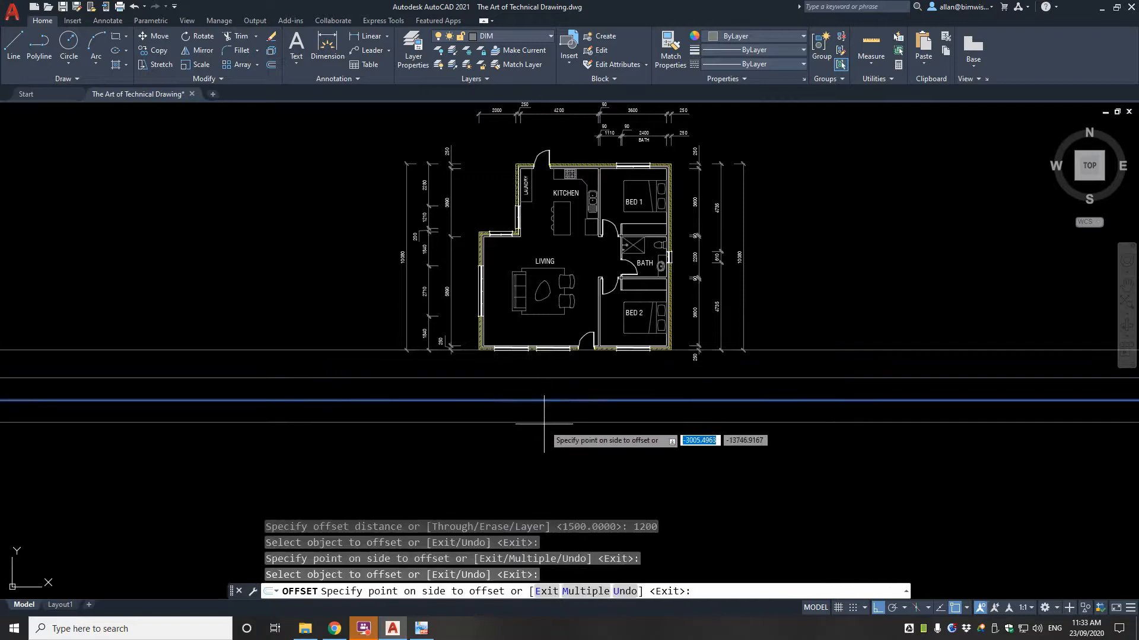
pyautogui.press('Escape')
# - Erase the horizontal construction line running along the lower outer wall
pyautogui.write('E')
pyautogui.press('Return')
pyautogui.click(472, 351)
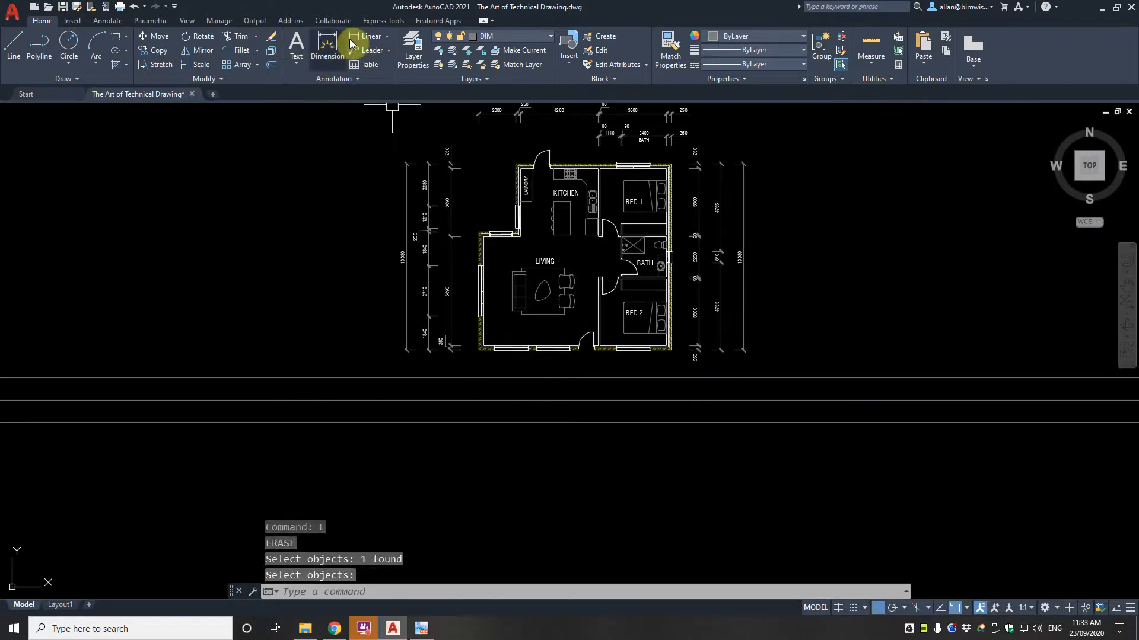
# - Add a linear dimension across the wall thickness at the plan's lower-left corner, placed on the construction line nearest the house
pyautogui.click(350, 42)
pyautogui.scroll(5, 483, 356)
pyautogui.moveTo(484, 356); pyautogui.dragTo(450, 202, button='middle')
pyautogui.scroll(2, 459, 223)
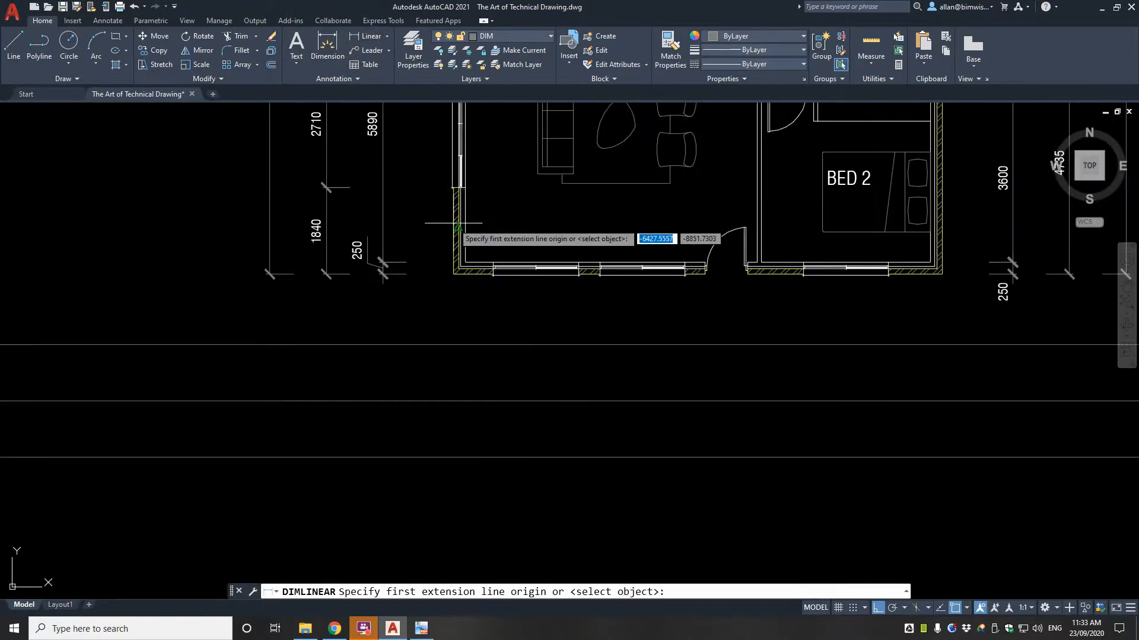
pyautogui.scroll(4, 468, 260)
pyautogui.click(462, 264)
pyautogui.click(434, 297)
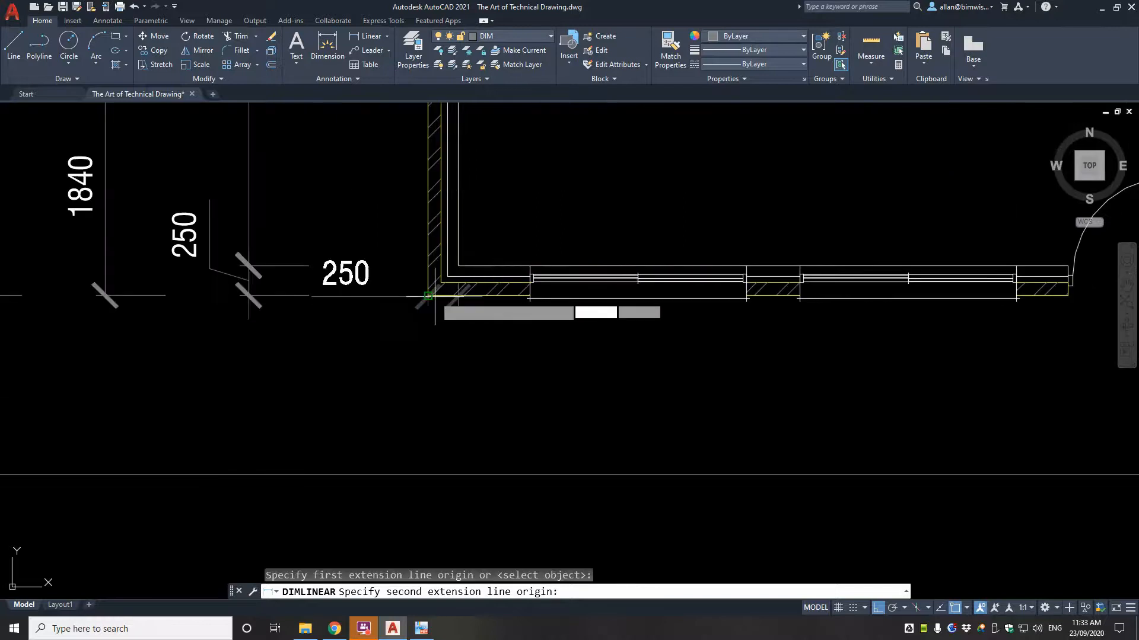
pyautogui.click(435, 296)
pyautogui.scroll(-4, 435, 296)
pyautogui.keyDown('shift'); pyautogui.rightClick(433, 328); pyautogui.keyUp('shift')
pyautogui.click(482, 247)
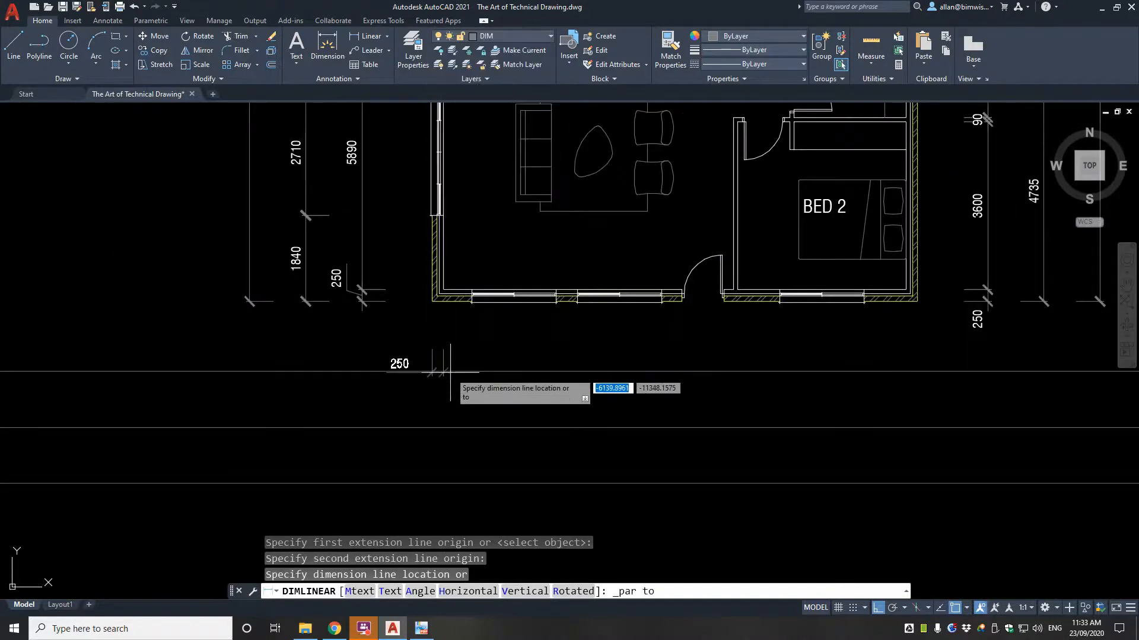
pyautogui.scroll(-3, 465, 373)
pyautogui.keyDown('shift'); pyautogui.rightClick(466, 370); pyautogui.keyUp('shift')
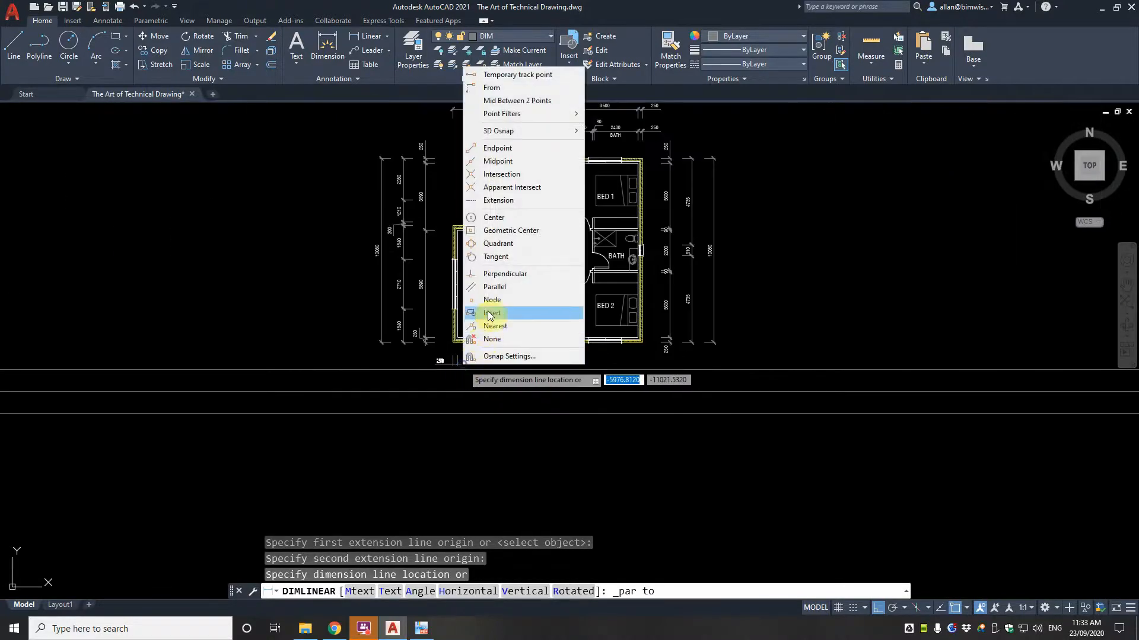
pyautogui.click(496, 284)
pyautogui.click(470, 377)
pyautogui.scroll(4, 471, 377)
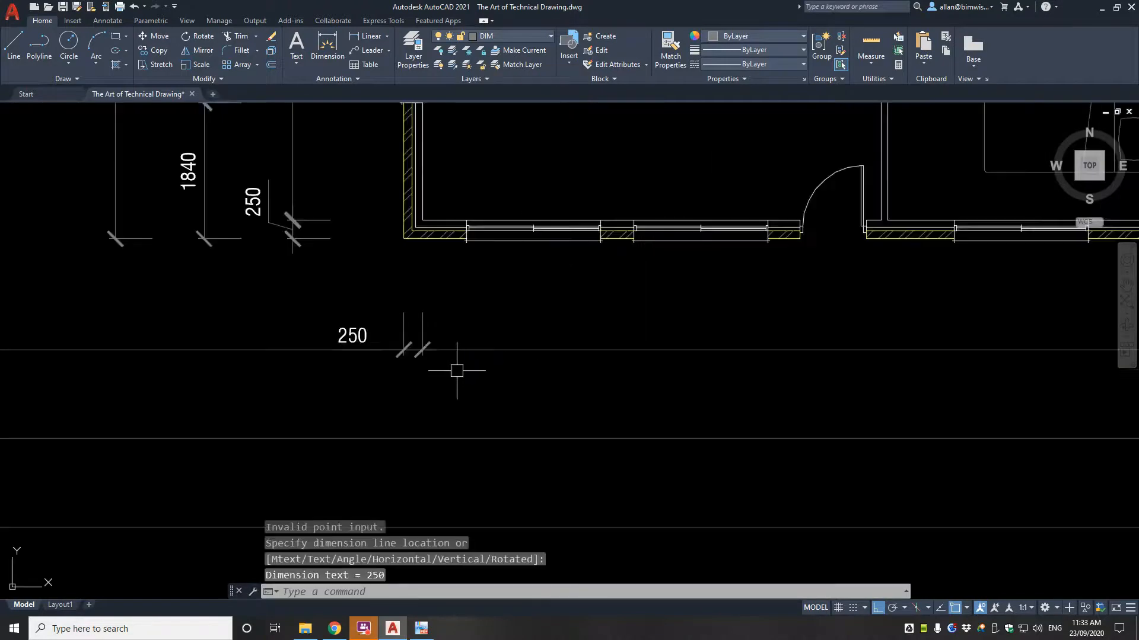
# - Erase the construction line behind the new wall thickness dimension
pyautogui.scroll(-3, 455, 374)
pyautogui.scroll(3, 350, 343)
pyautogui.write('E')
pyautogui.press('Return')
pyautogui.click(374, 337)
pyautogui.press('Return')
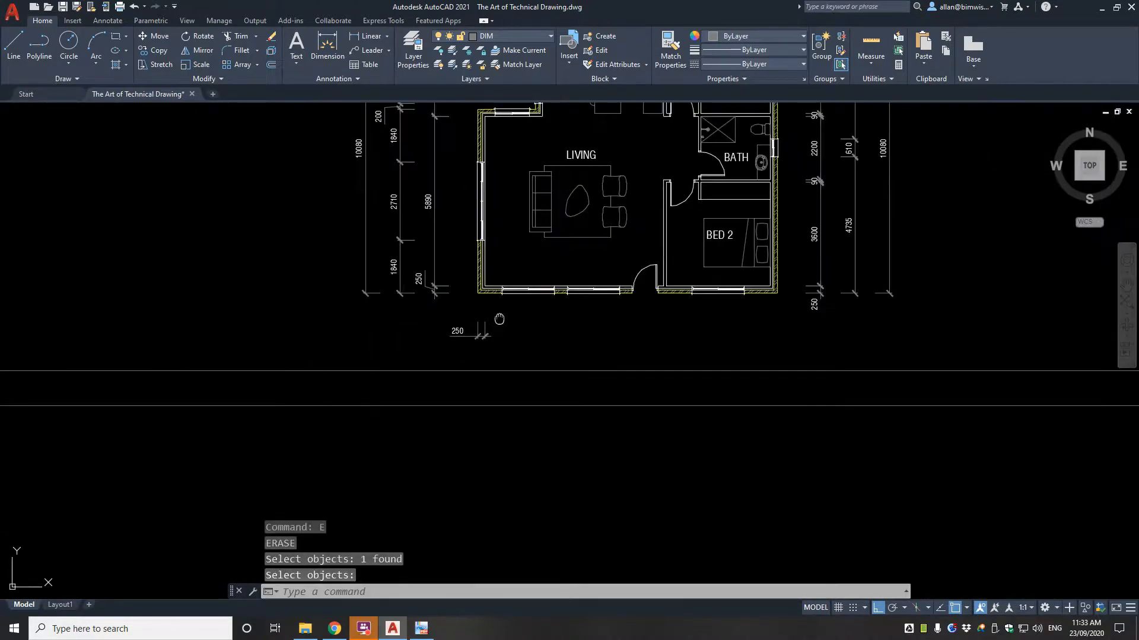
# - Check the OSMODE variable, the running object snap modes in Drafting Settings and the available snap overrides without changing them
pyautogui.scroll(4, 496, 319)
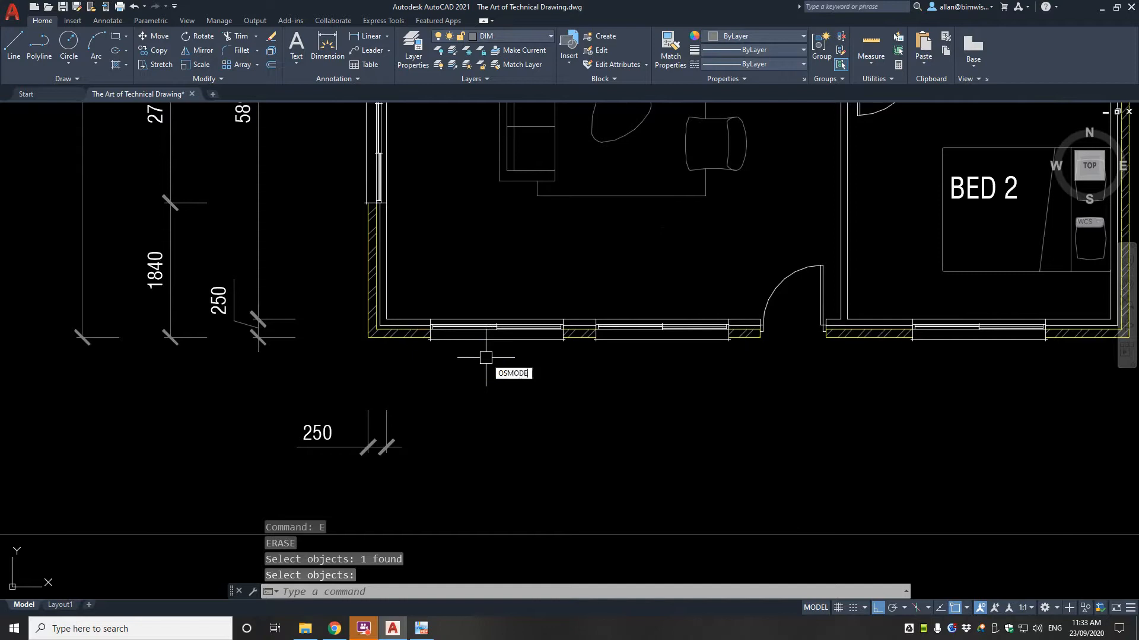
pyautogui.press('Return')
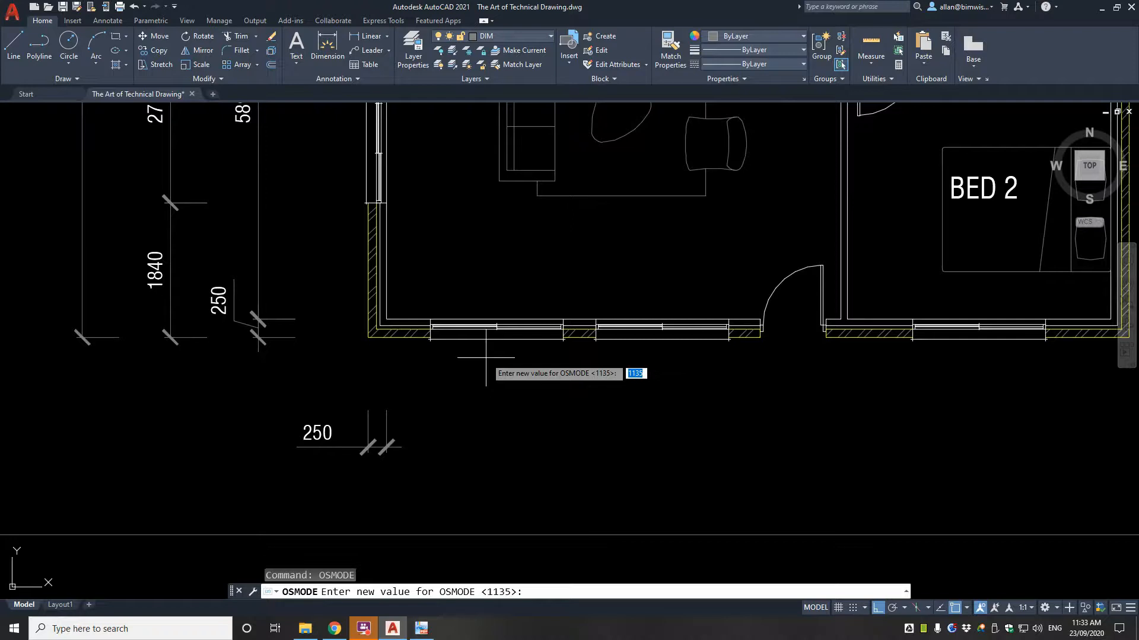
pyautogui.press('Escape')
pyautogui.write('OS')
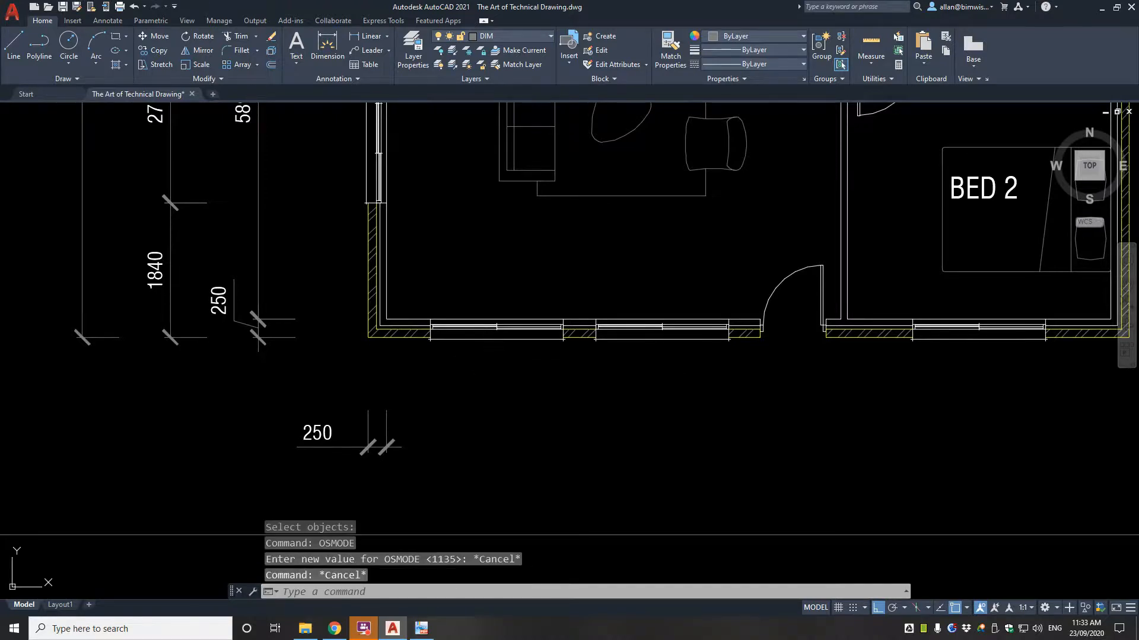
pyautogui.press('Return')
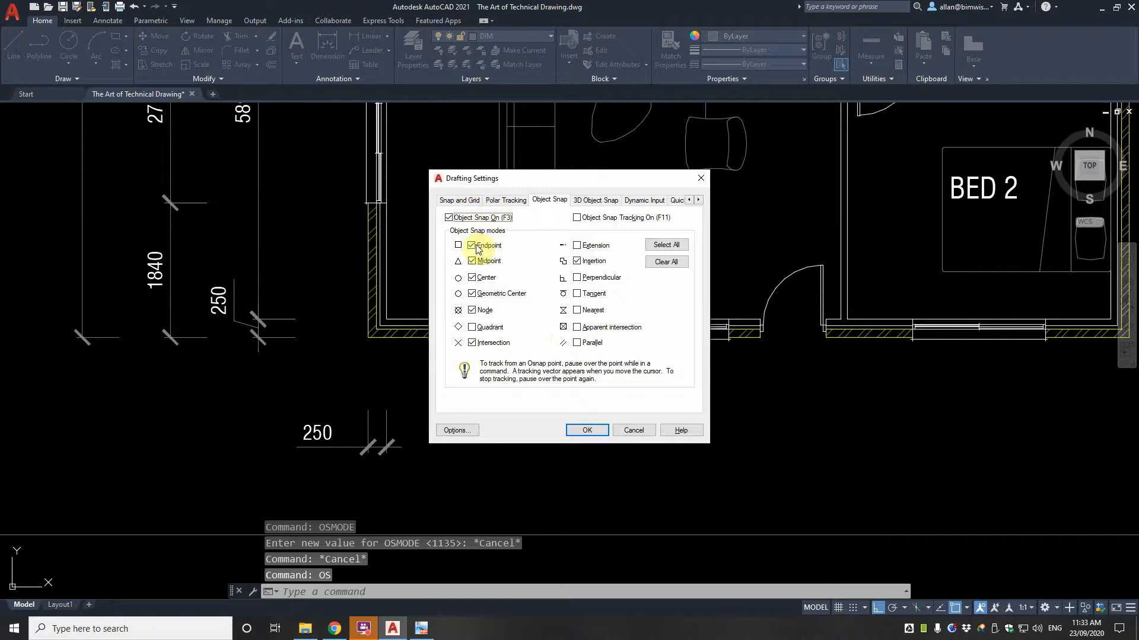
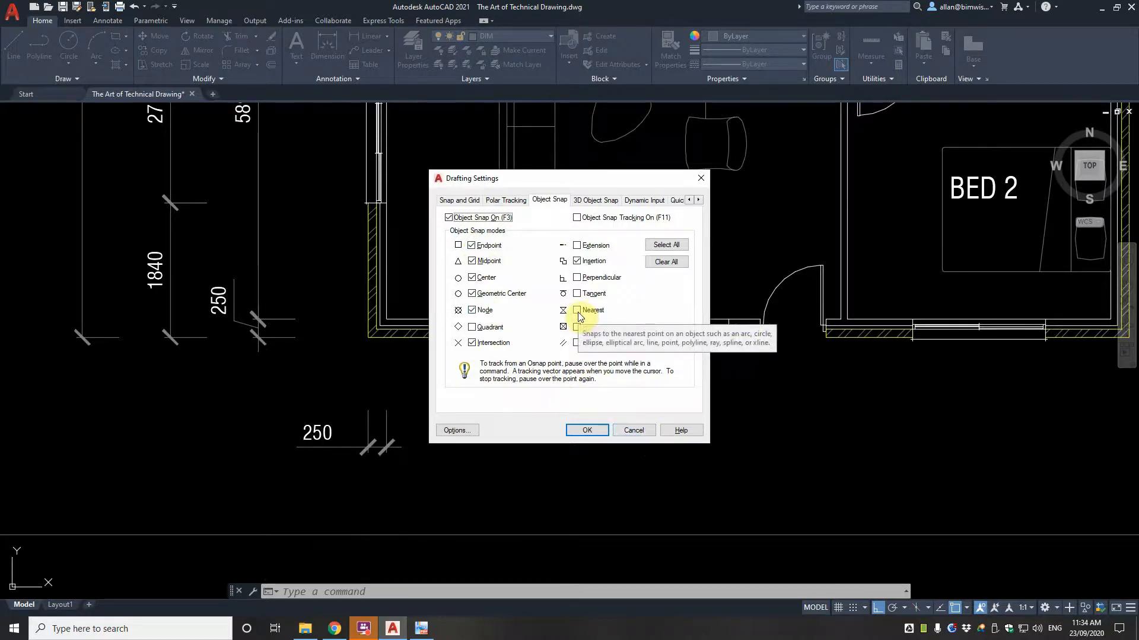
pyautogui.click(646, 432)
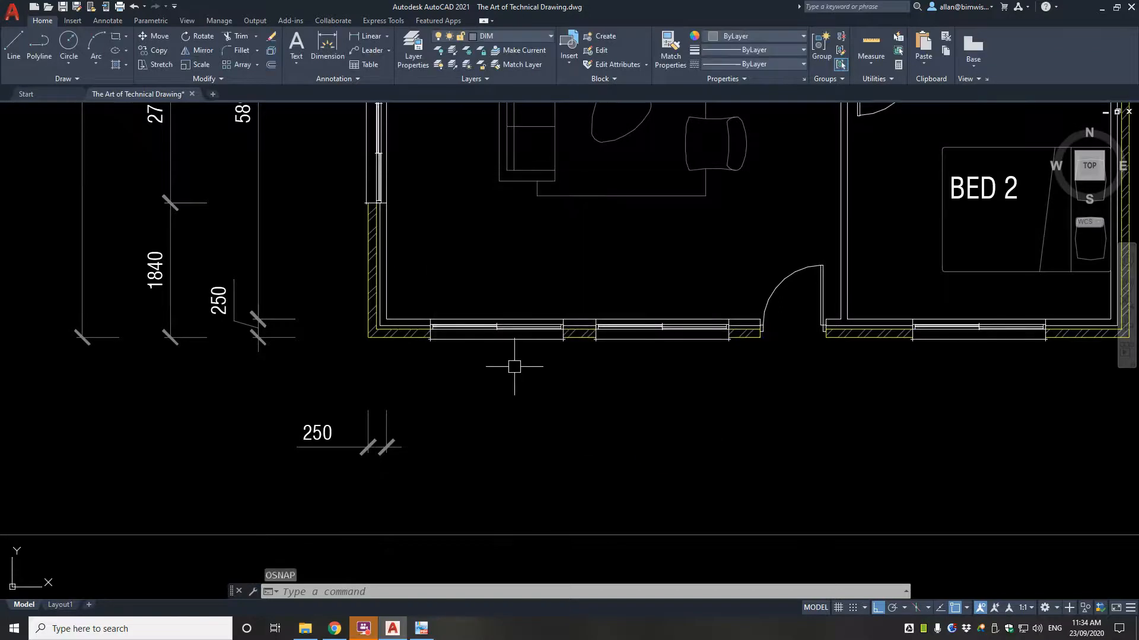
pyautogui.keyDown('shift'); pyautogui.rightClick(485, 379); pyautogui.keyUp('shift')
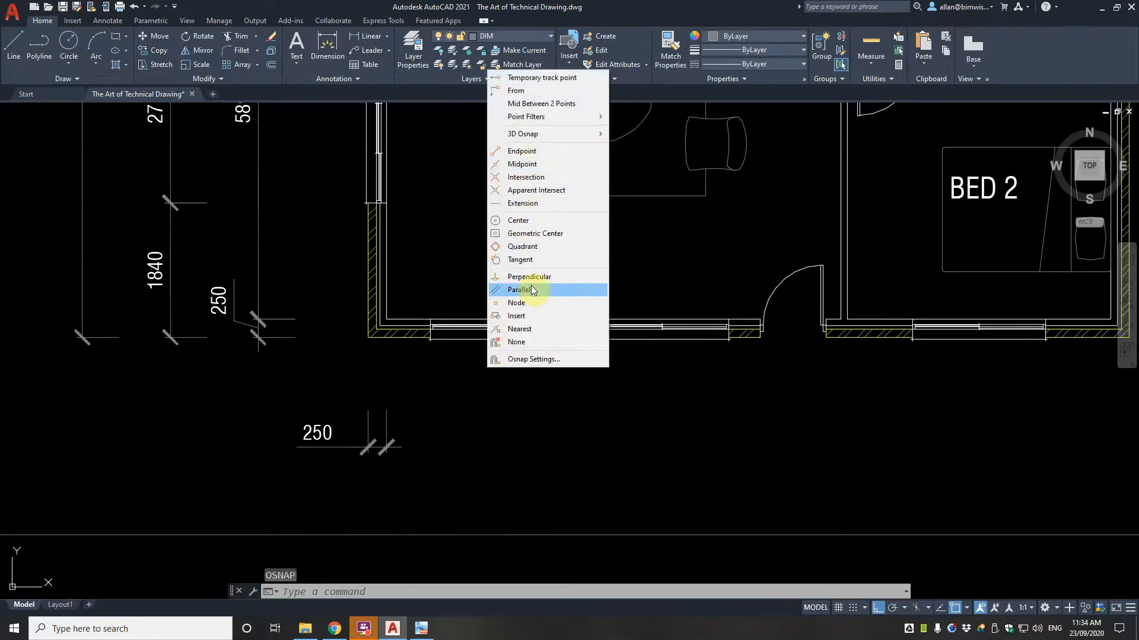
pyautogui.click(565, 402)
pyautogui.press('Escape')
pyautogui.press('Escape')
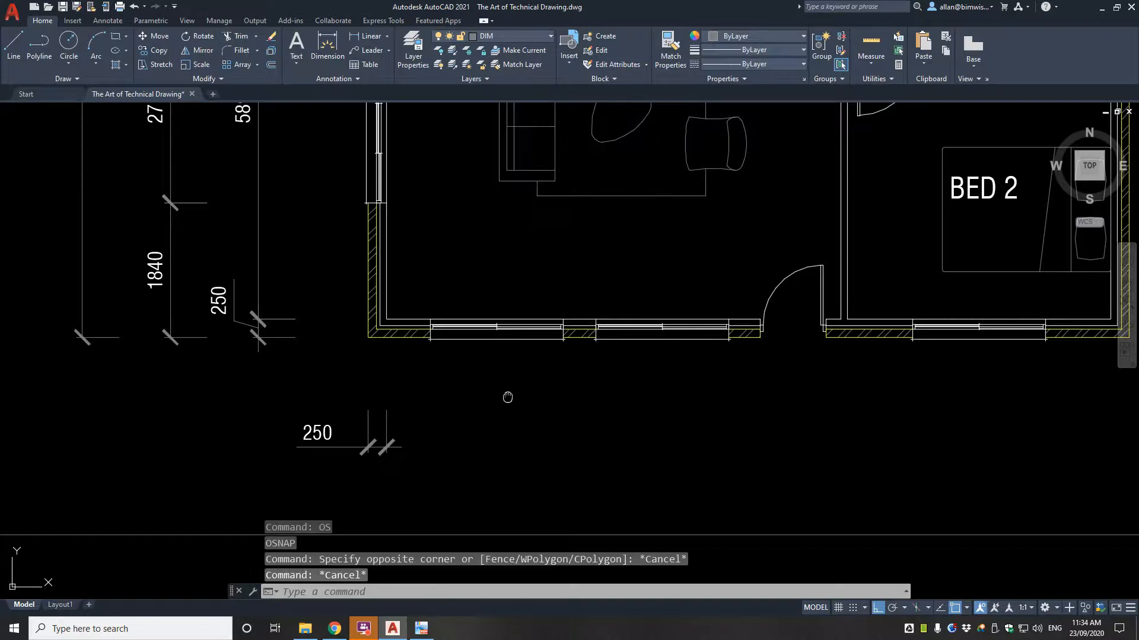
# - Continue the dimension row from the wall thickness across the living room, partition wall, Bed 2 and far outer wall
pyautogui.moveTo(507, 397); pyautogui.dragTo(521, 364, button='middle')
pyautogui.write('DC')
pyautogui.press('Return')
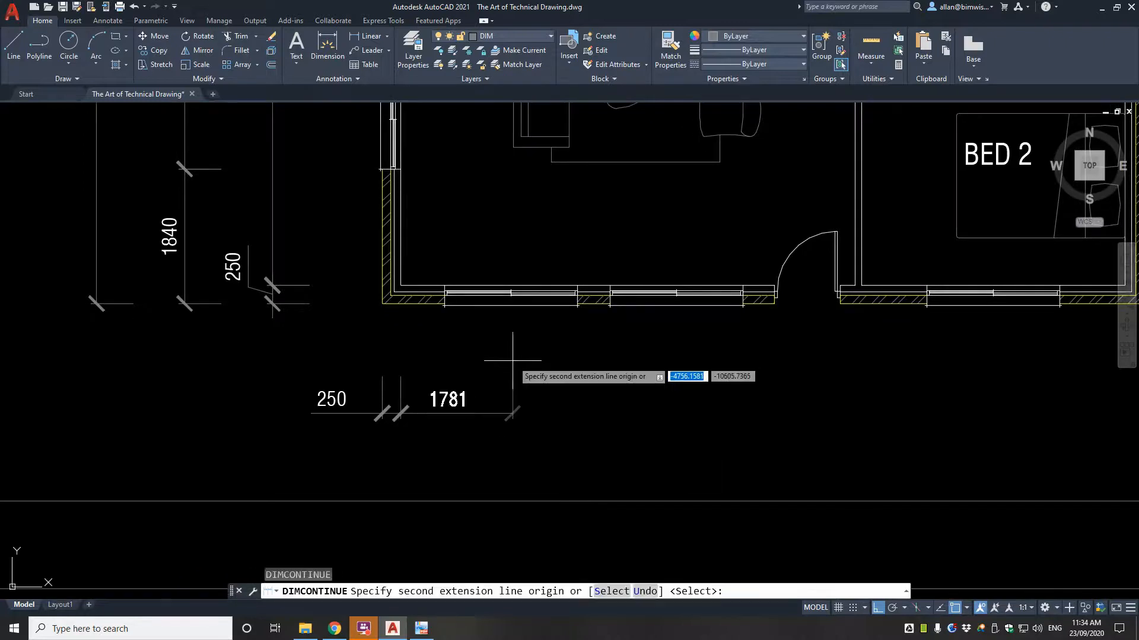
pyautogui.press('Return')
pyautogui.click(402, 380)
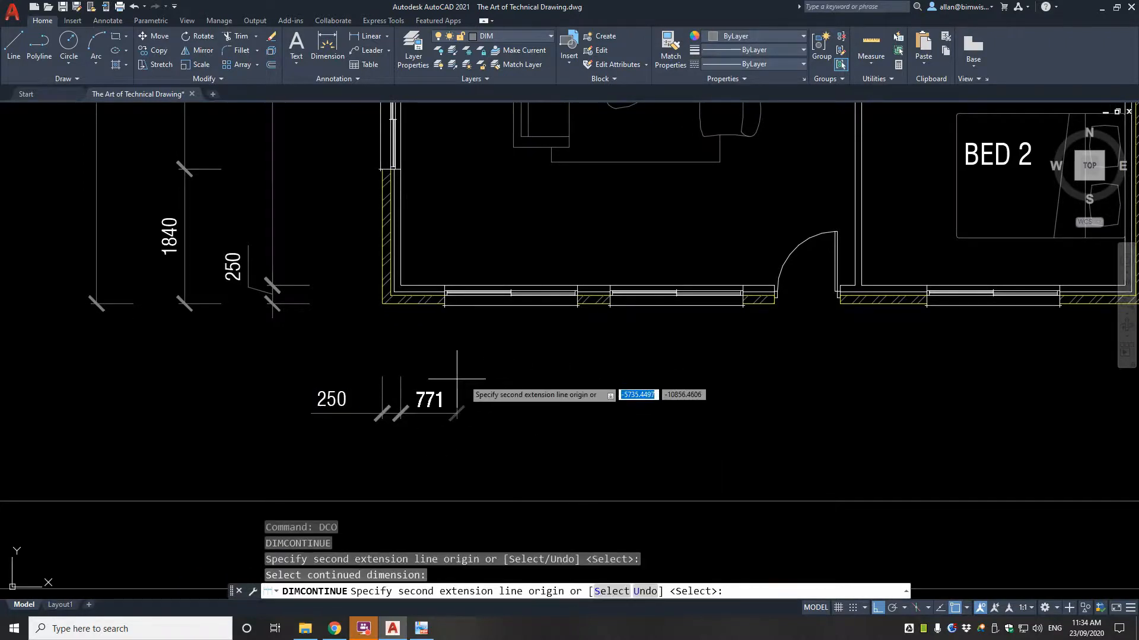
pyautogui.moveTo(614, 320); pyautogui.dragTo(464, 370, button='middle')
pyautogui.click(705, 337)
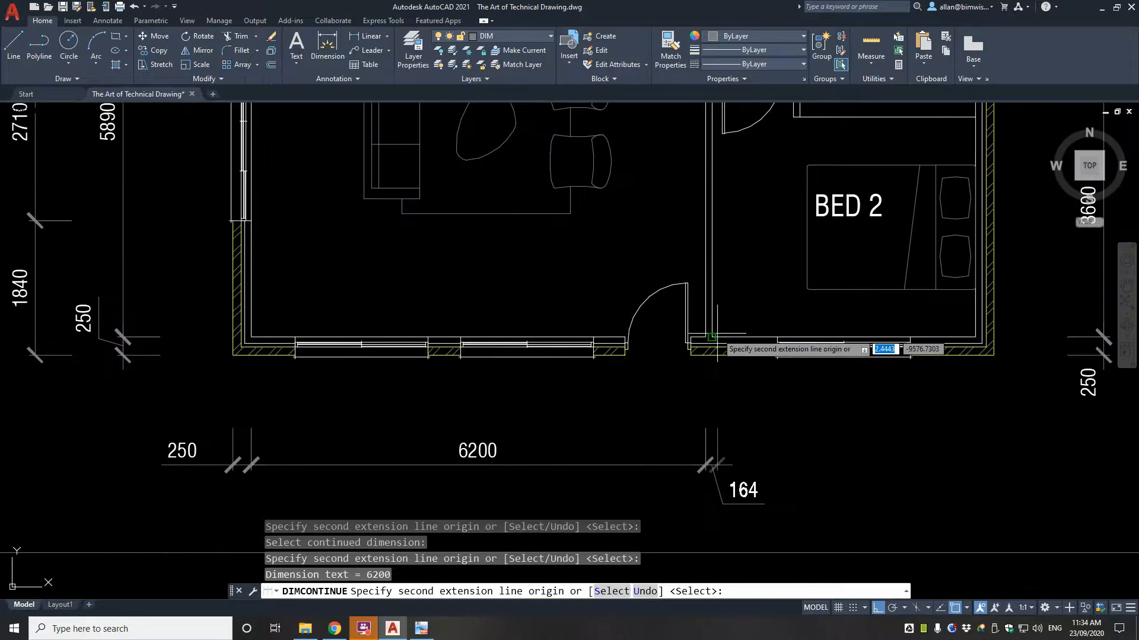
pyautogui.click(711, 337)
pyautogui.click(976, 337)
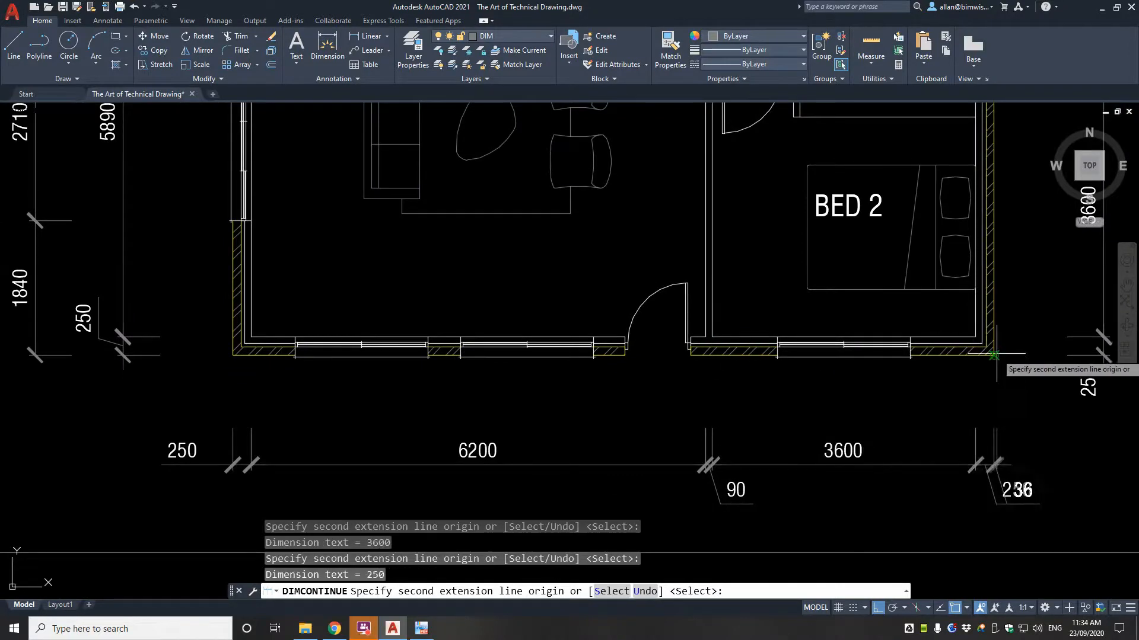
pyautogui.click(994, 337)
pyautogui.press('Escape')
# - Add a linear dimension from the plan's lower-left outer corner to the first living room window edge, placed on the nearest construction line below
pyautogui.scroll(-4, 957, 375)
pyautogui.click(368, 36)
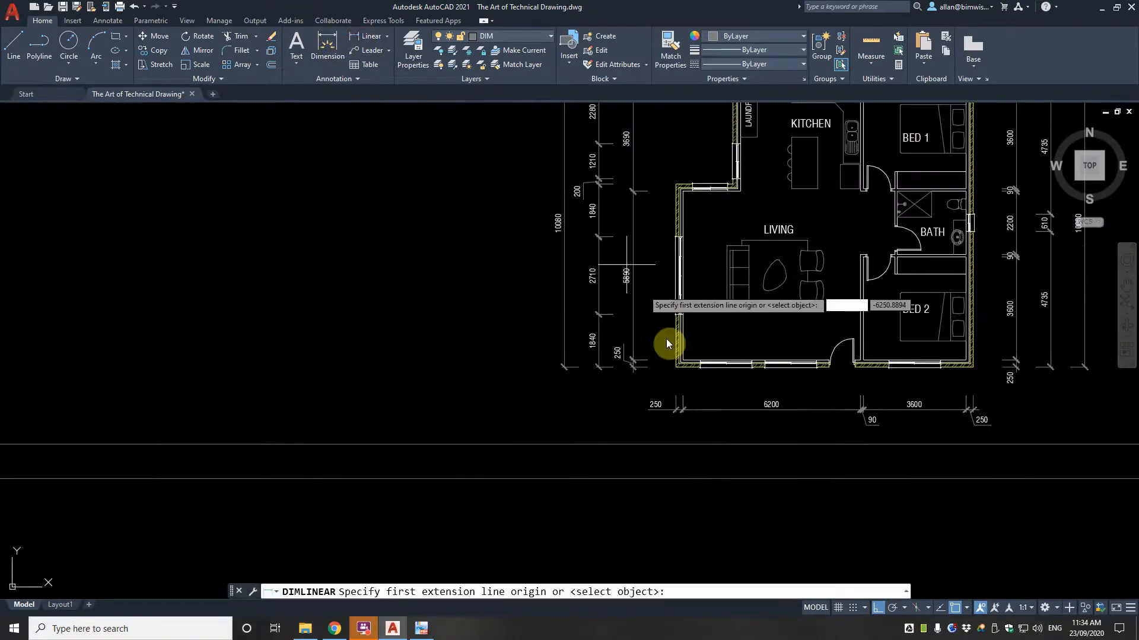
pyautogui.click(675, 366)
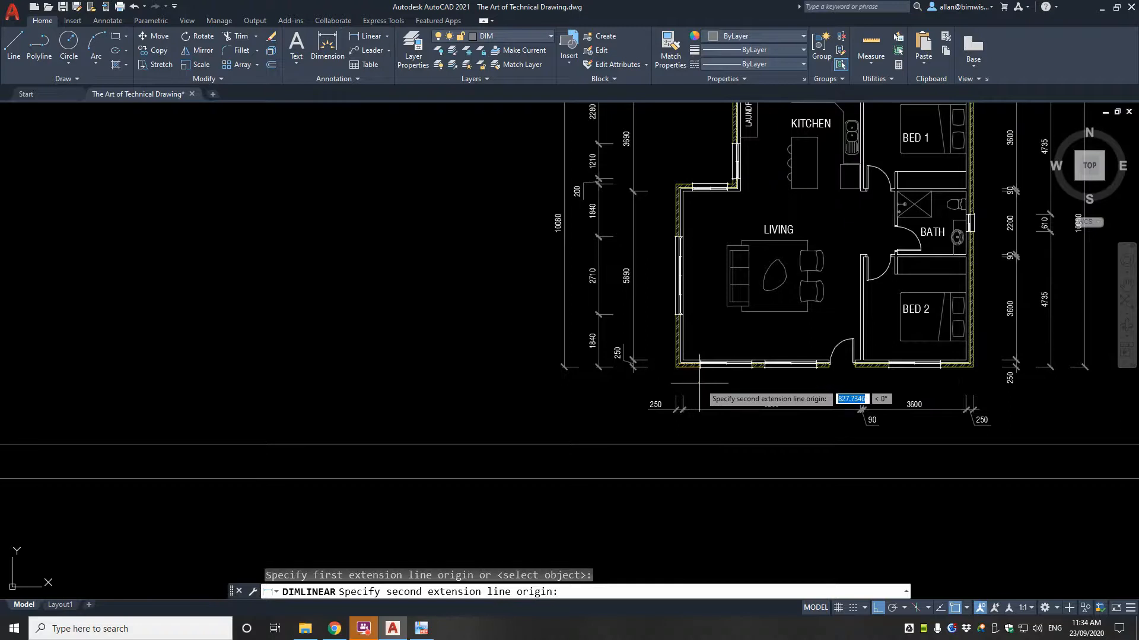
pyautogui.scroll(4, 705, 382)
pyautogui.click(689, 350)
pyautogui.scroll(-3, 682, 379)
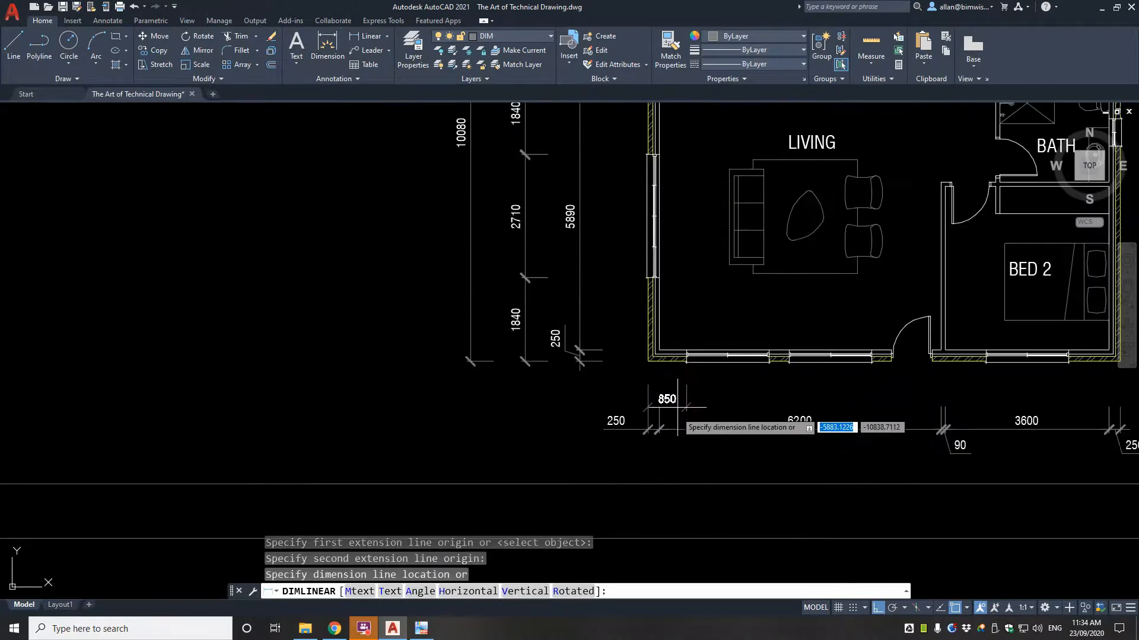
pyautogui.keyDown('shift'); pyautogui.rightClick(666, 470); pyautogui.keyUp('shift')
pyautogui.click(696, 380)
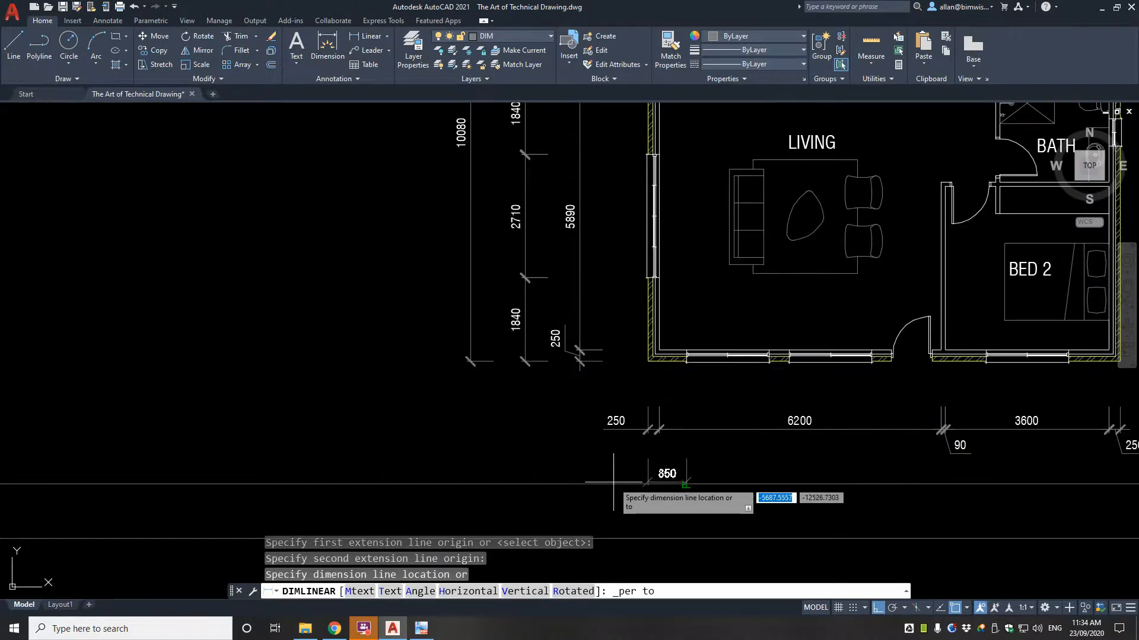
pyautogui.click(659, 484)
# - Erase the construction line behind the new corner-to-window dimension
pyautogui.write('E')
pyautogui.press('Return')
pyautogui.click(602, 484)
pyautogui.press('Return')
pyautogui.press('Escape')
# - Continue the dimension row from the corner-to-window dimension across both lower living room windows and the wall pier between them
pyautogui.write('DC')
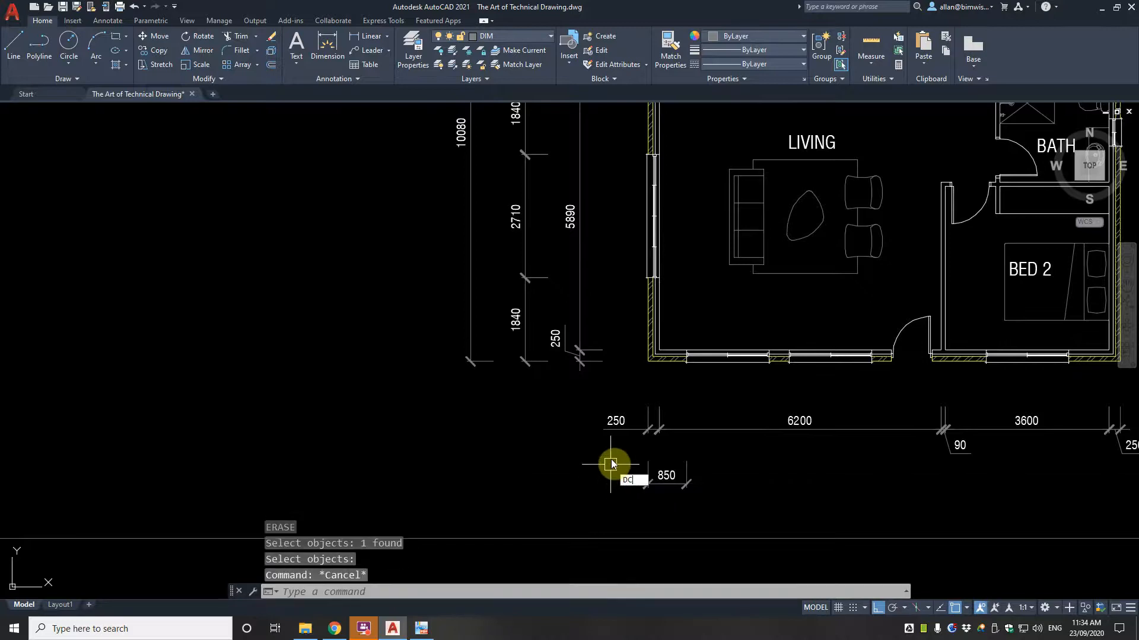
pyautogui.write('O')
pyautogui.press('Return')
pyautogui.press('Return')
pyautogui.click(667, 481)
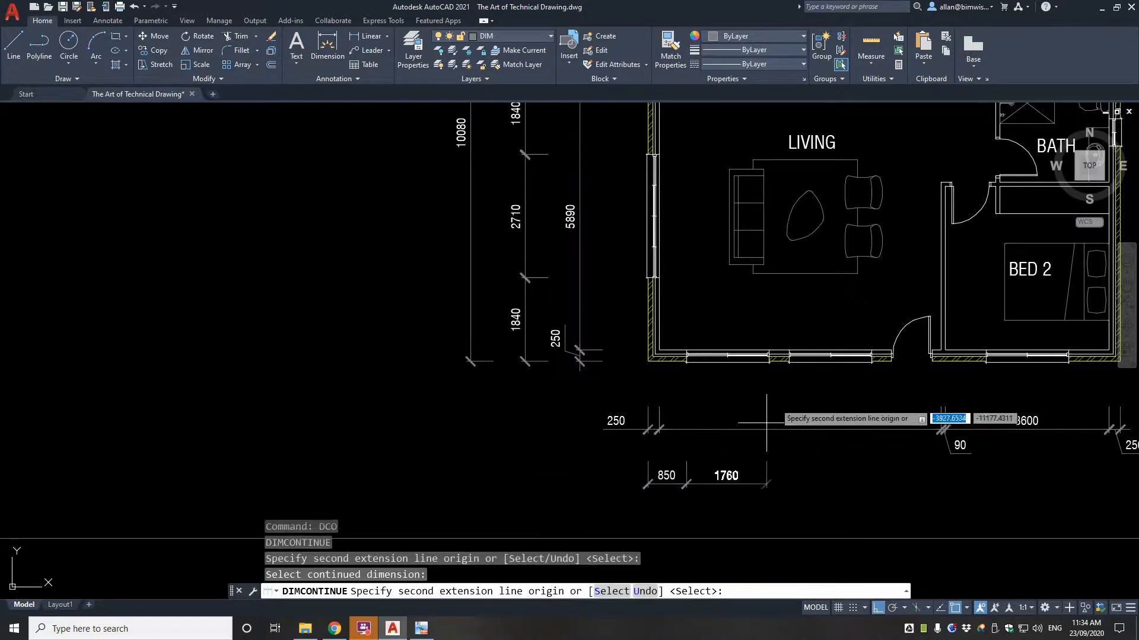
pyautogui.click(769, 363)
pyautogui.scroll(2, 798, 366)
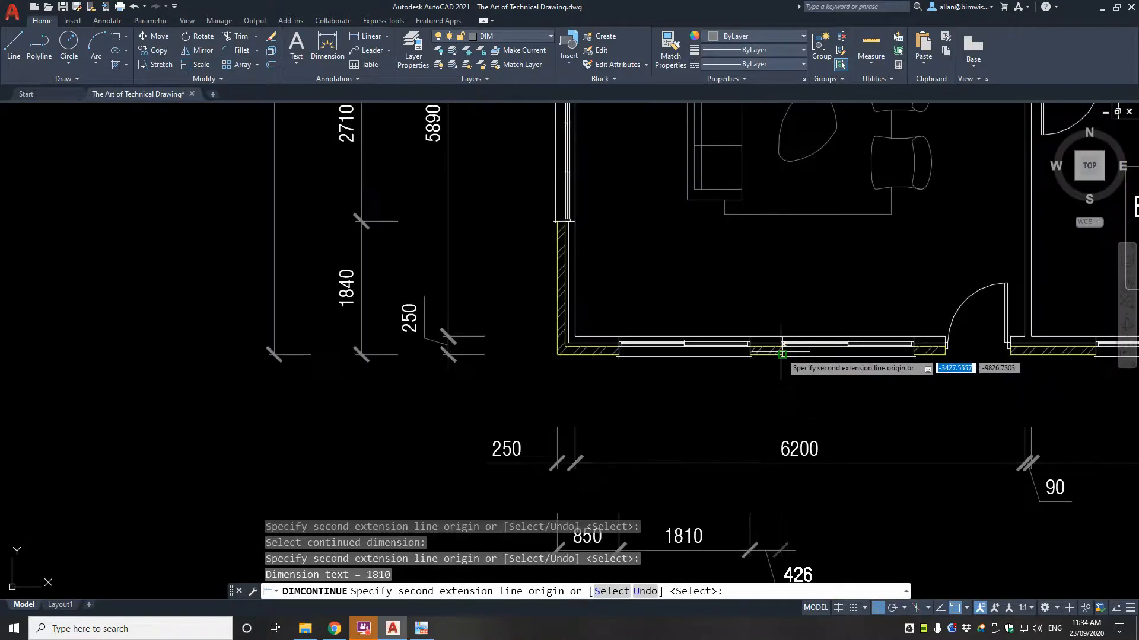
pyautogui.click(783, 354)
pyautogui.click(913, 355)
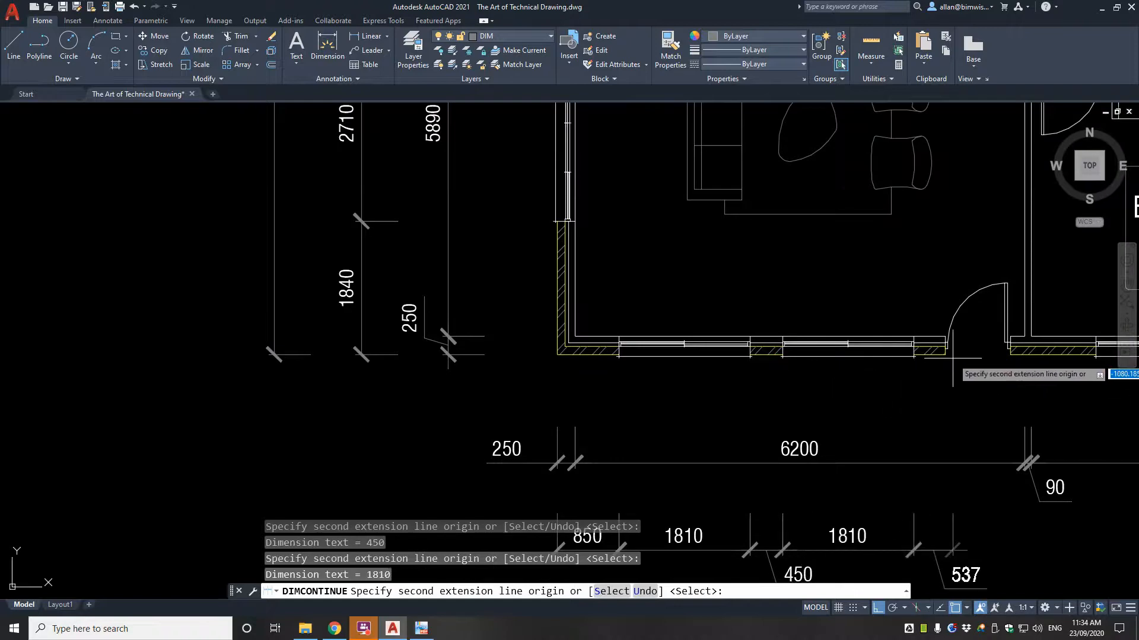
# - Continue the lower dimension row across the door opening, the adjoining wall piers and the Bed 2 window to the far outer corner
pyautogui.click(944, 355)
pyautogui.click(1010, 355)
pyautogui.moveTo(1010, 354); pyautogui.dragTo(792, 355, button='middle')
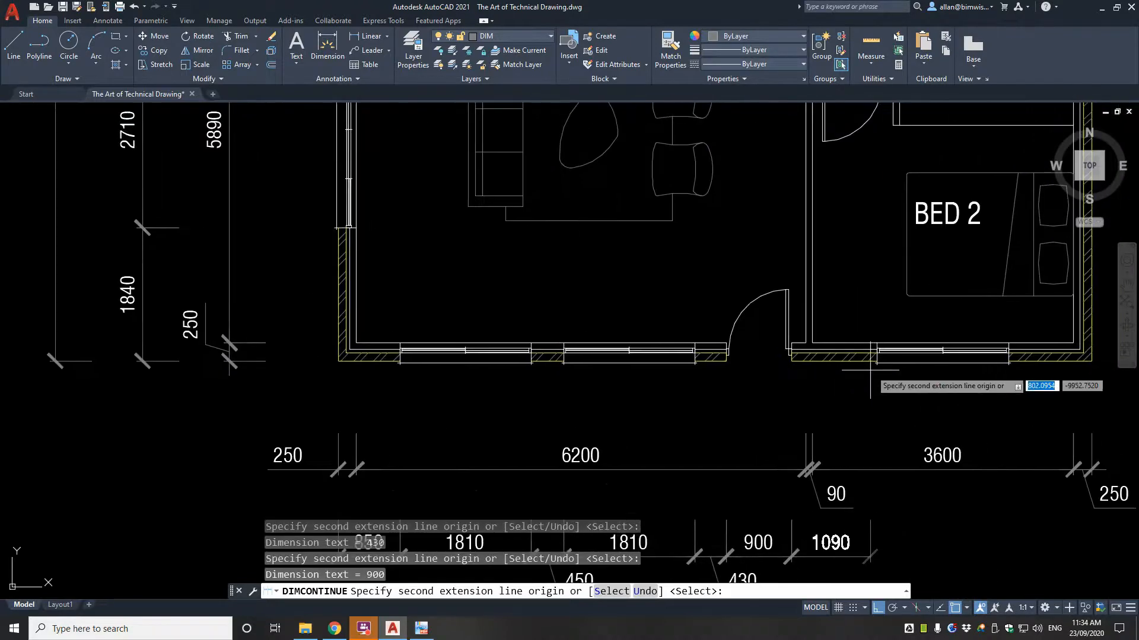
pyautogui.click(876, 355)
pyautogui.click(1008, 359)
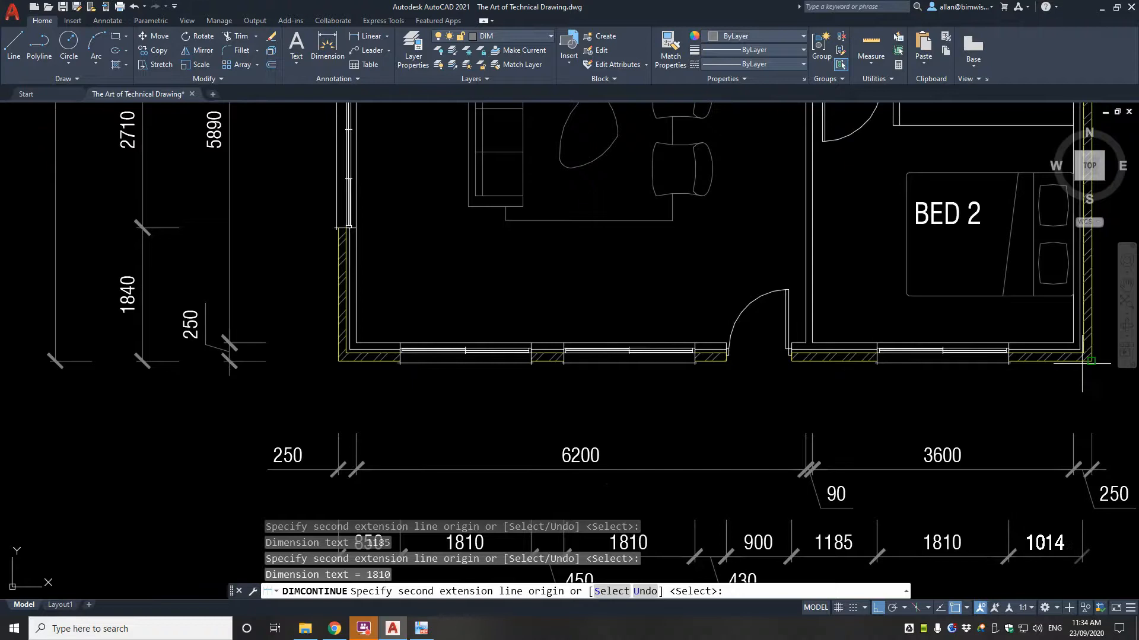
pyautogui.scroll(-5, 1074, 362)
pyautogui.press('Escape')
pyautogui.press('Escape')
pyautogui.scroll(4, 782, 356)
pyautogui.scroll(-4, 652, 356)
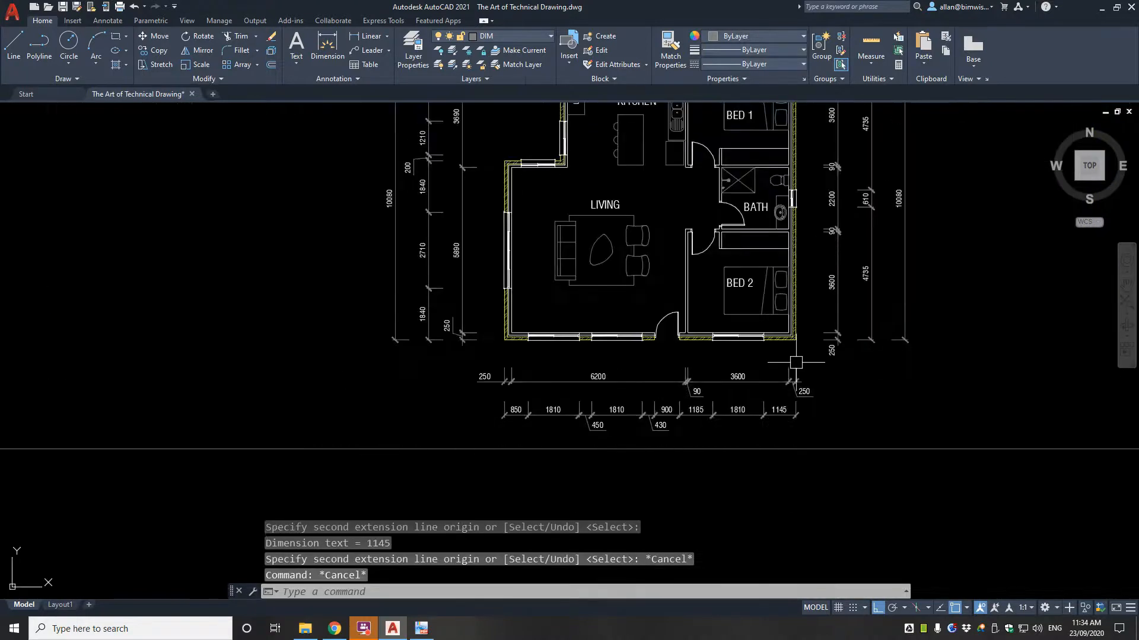
# - Add an overall linear dimension between the plan's two lower outer corners, placed on the last construction line below
pyautogui.scroll(2, 641, 362)
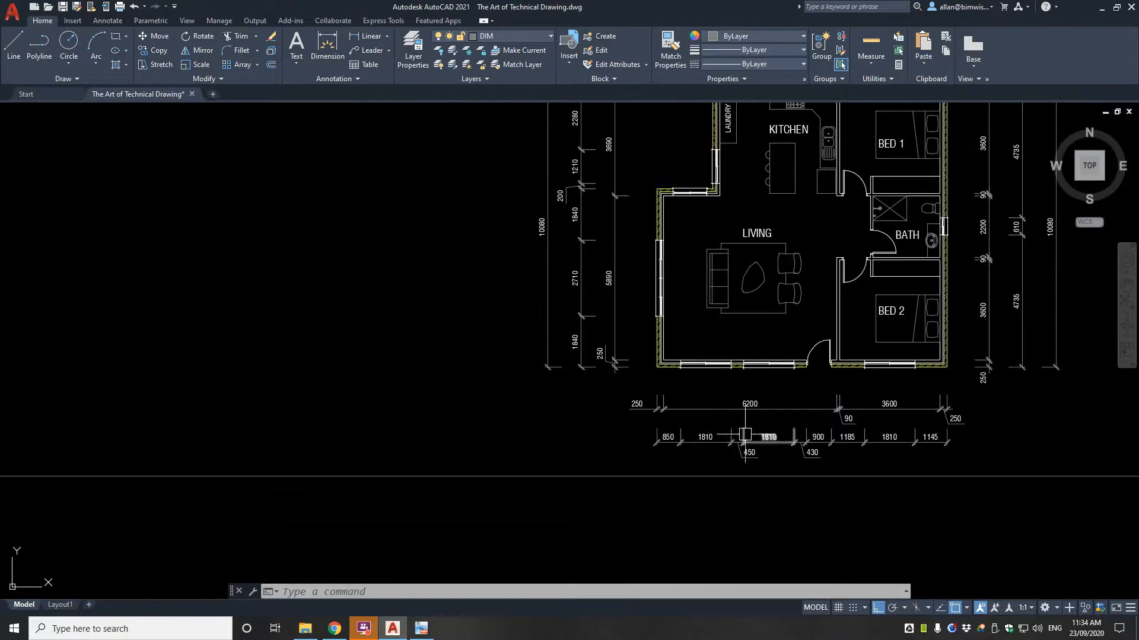
pyautogui.moveTo(782, 384); pyautogui.dragTo(557, 339, button='middle')
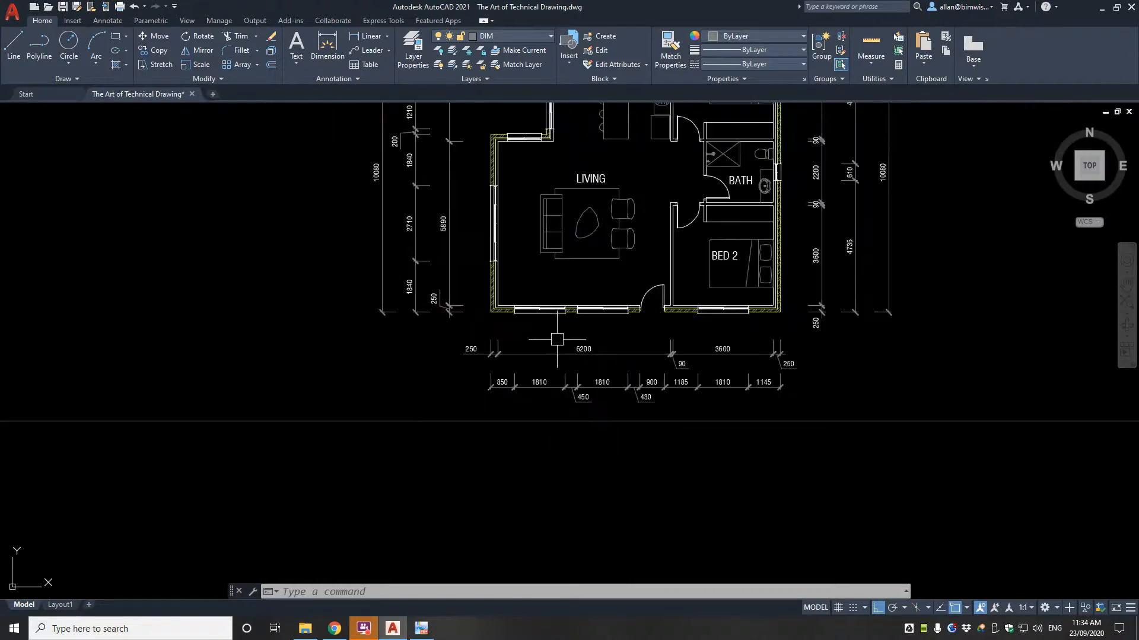
pyautogui.click(367, 36)
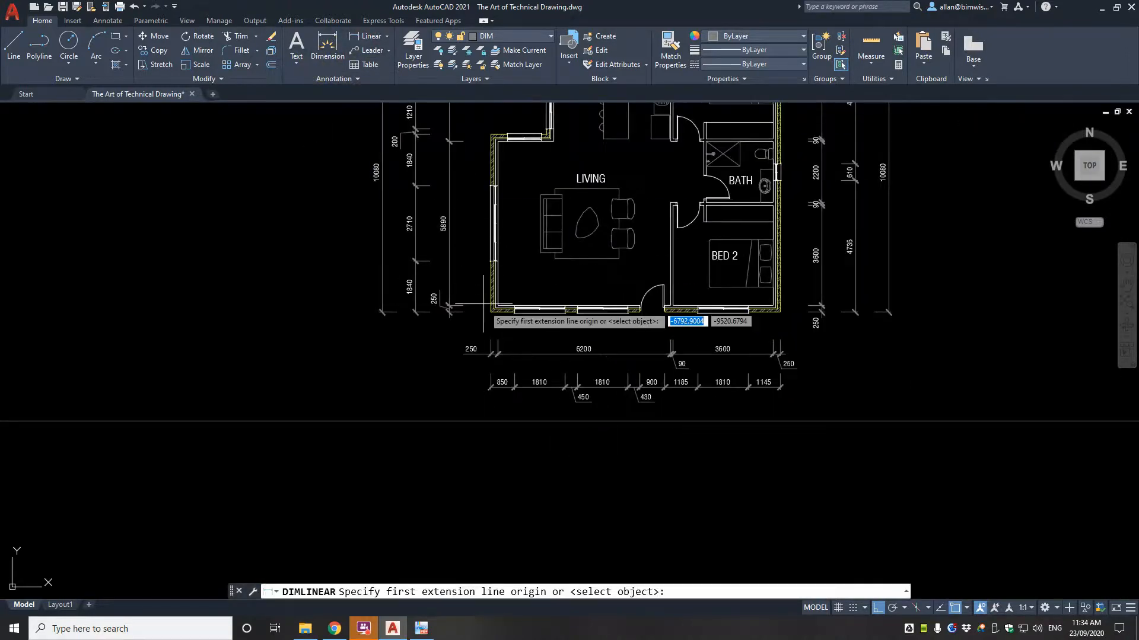
pyautogui.click(490, 311)
pyautogui.click(777, 310)
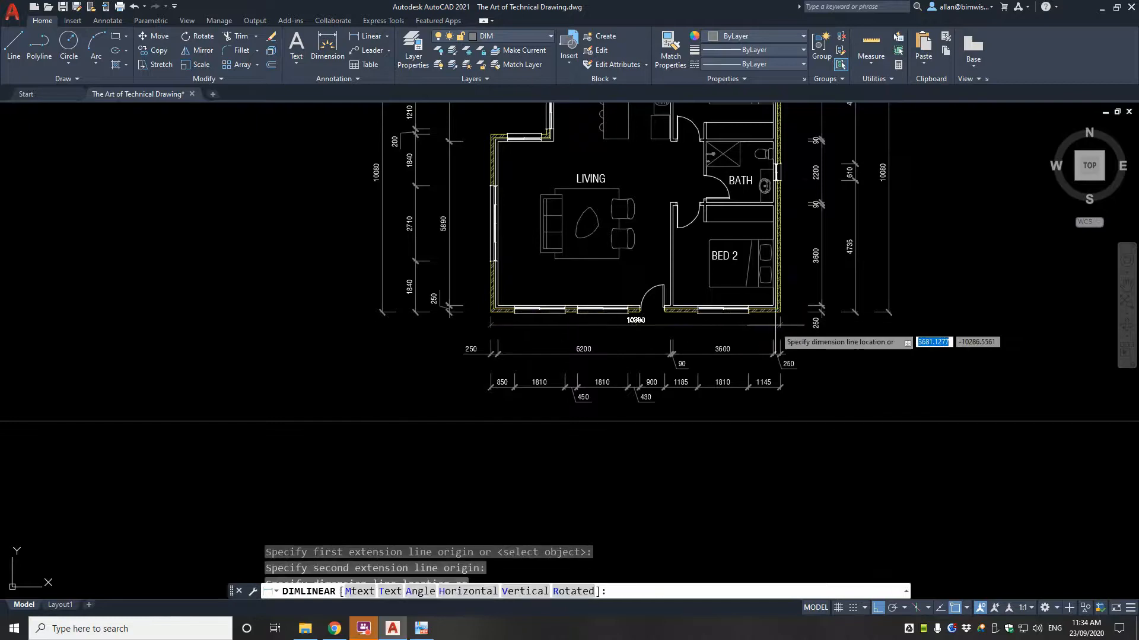
pyautogui.keyDown('shift'); pyautogui.rightClick(774, 326); pyautogui.keyUp('shift')
pyautogui.click(816, 236)
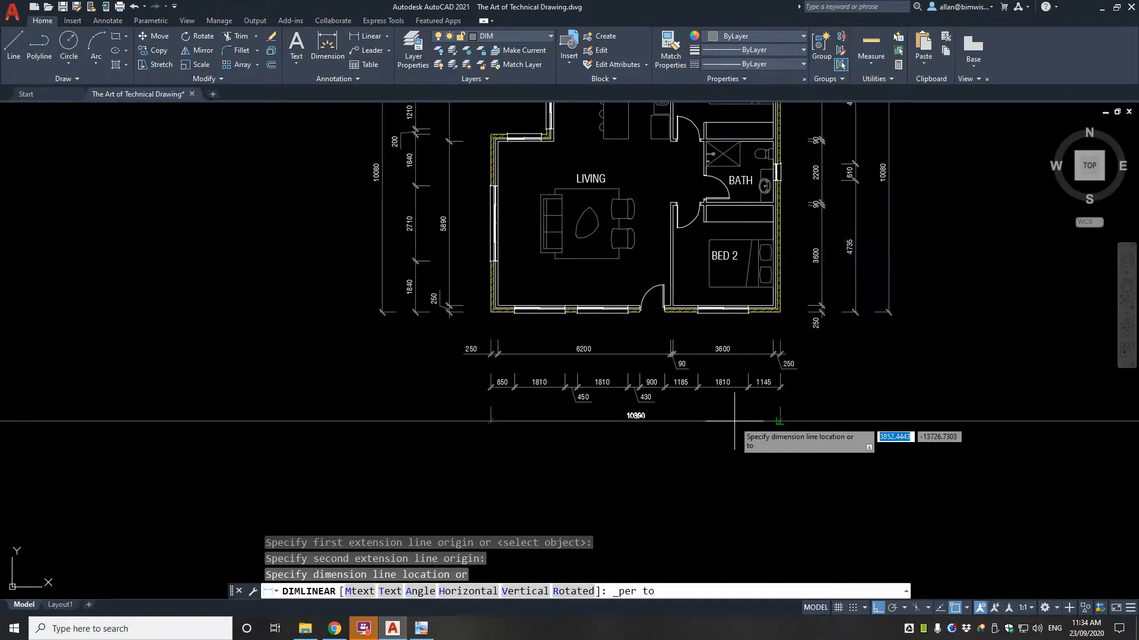
pyautogui.click(800, 426)
# - Erase the last construction line behind the overall dimension
pyautogui.write('e')
pyautogui.press('Return')
pyautogui.click(805, 421)
pyautogui.press('Return')
pyautogui.scroll(-4, 741, 450)
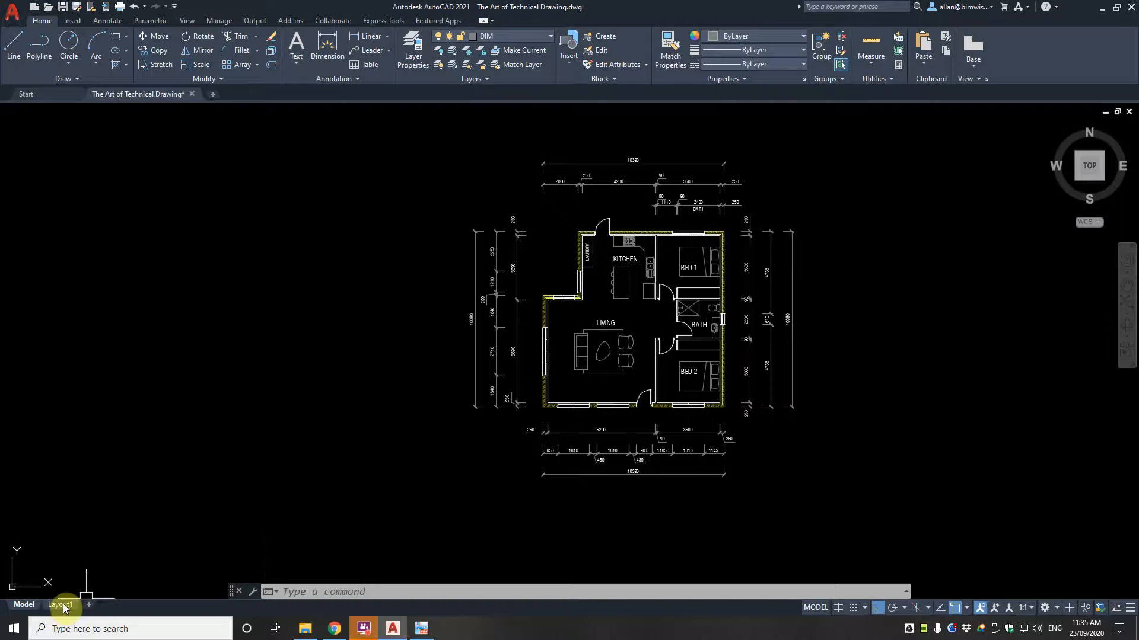
pyautogui.scroll(-4, 399, 291)
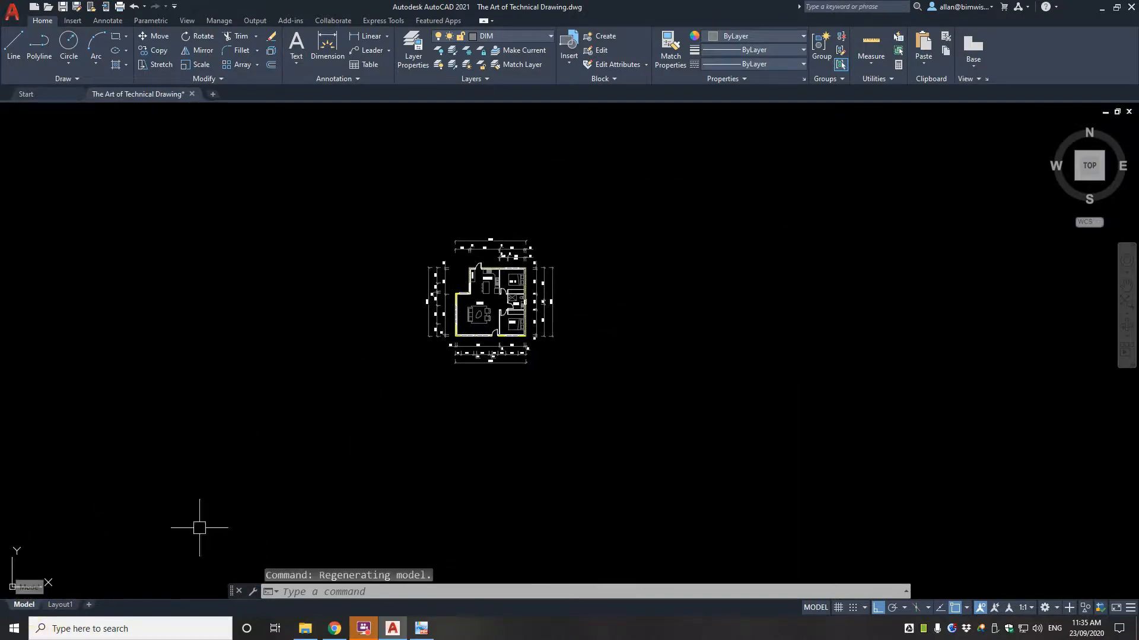
pyautogui.moveTo(493, 262); pyautogui.dragTo(503, 229, button='middle')
pyautogui.scroll(4, 630, 305)
pyautogui.scroll(-2, 630, 304)
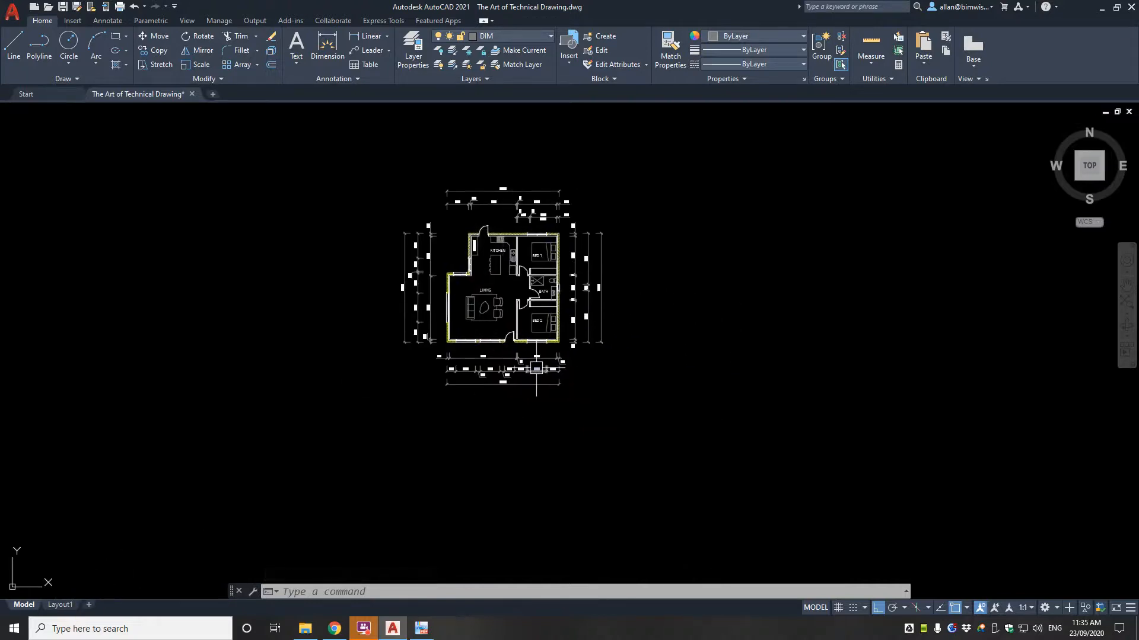
pyautogui.click(529, 383)
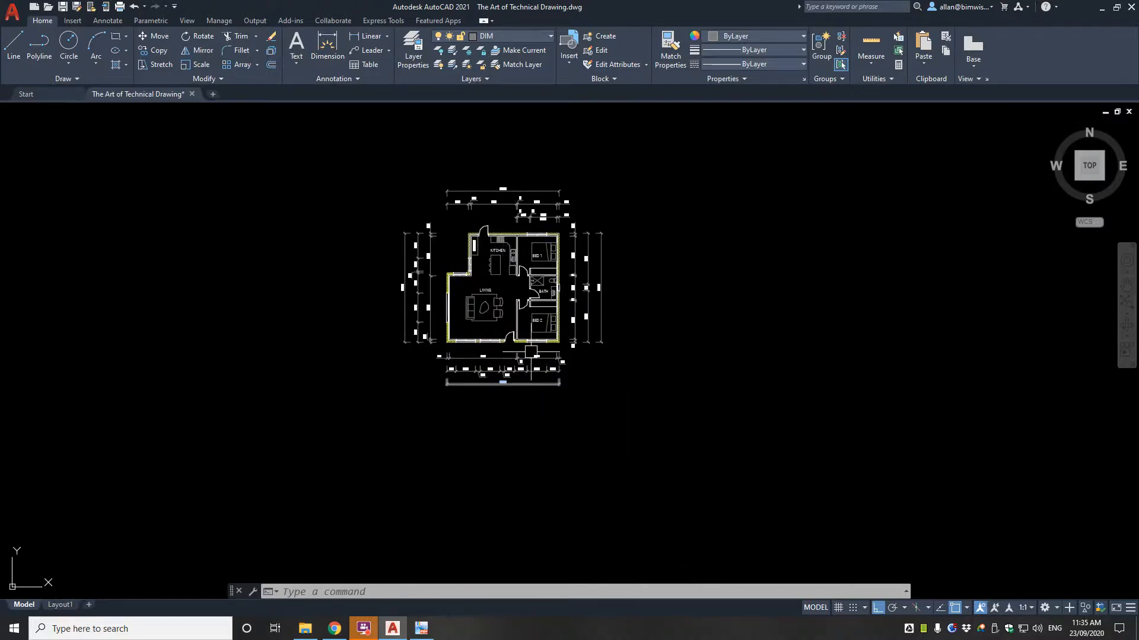
# - Switch to Layout1 and check the A3 PDF page setup in the Page Setup Manager
pyautogui.moveTo(56, 604)
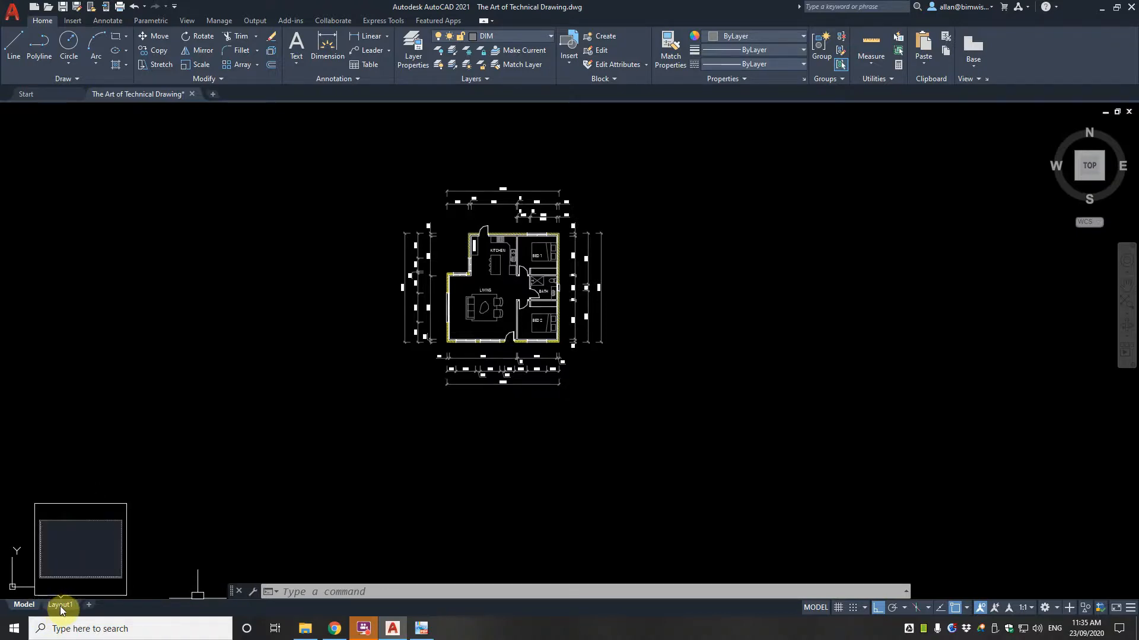
pyautogui.click(60, 605)
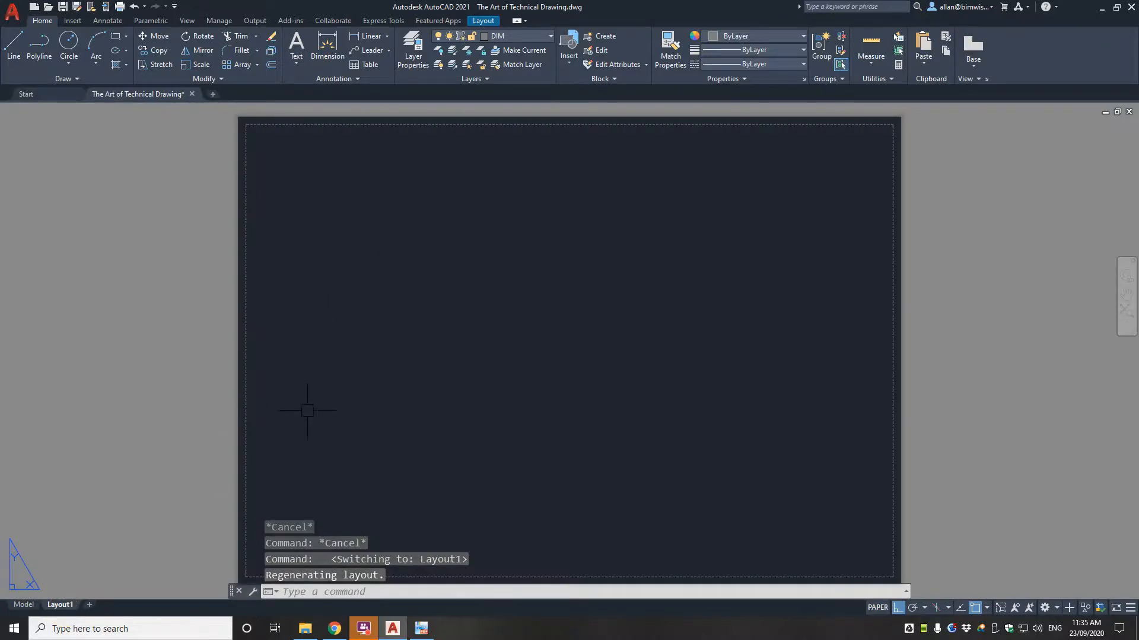
pyautogui.write('PAGESETUP')
pyautogui.press('Return')
pyautogui.click(552, 259)
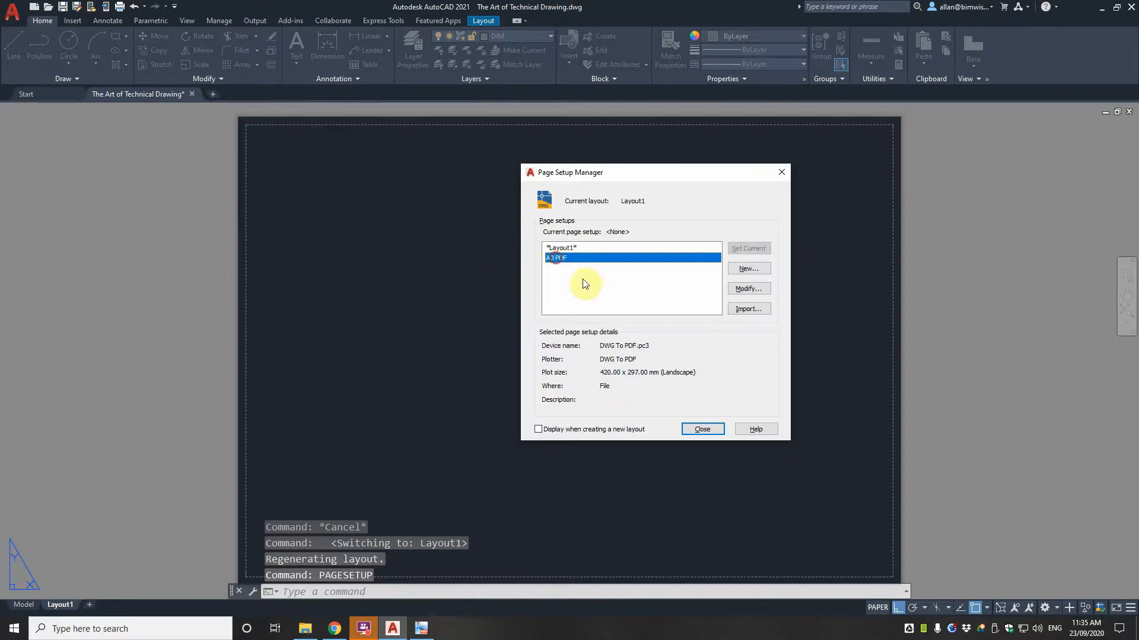
pyautogui.click(706, 431)
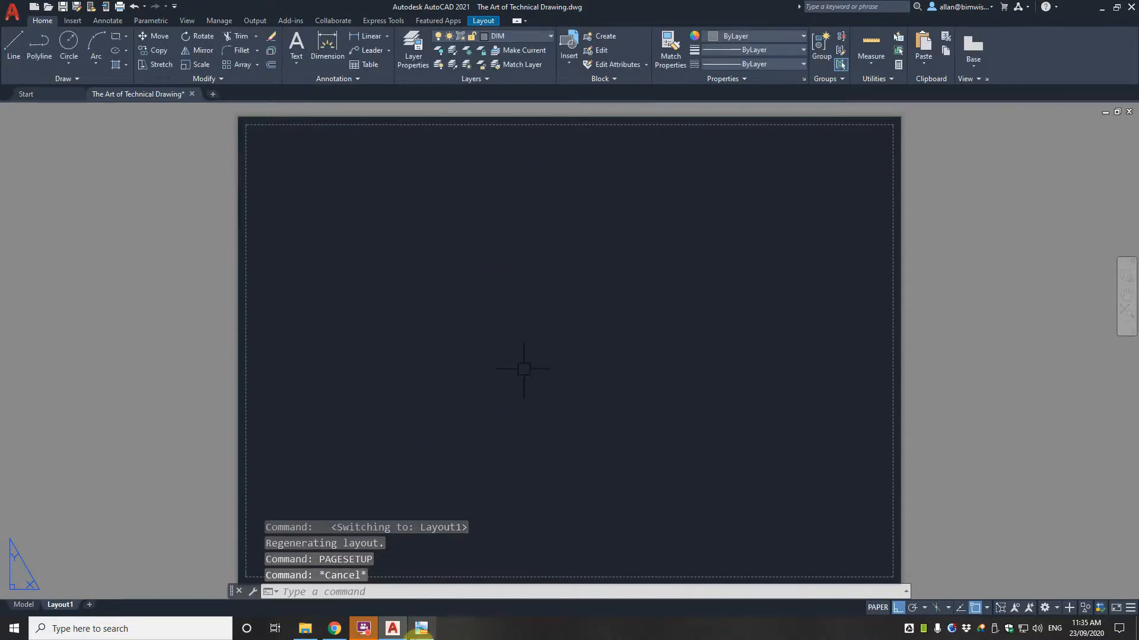
# - Switch to File Explorer and select Titleblock-A3-Borderless.dwg in the Blocks folder
pyautogui.click(304, 629)
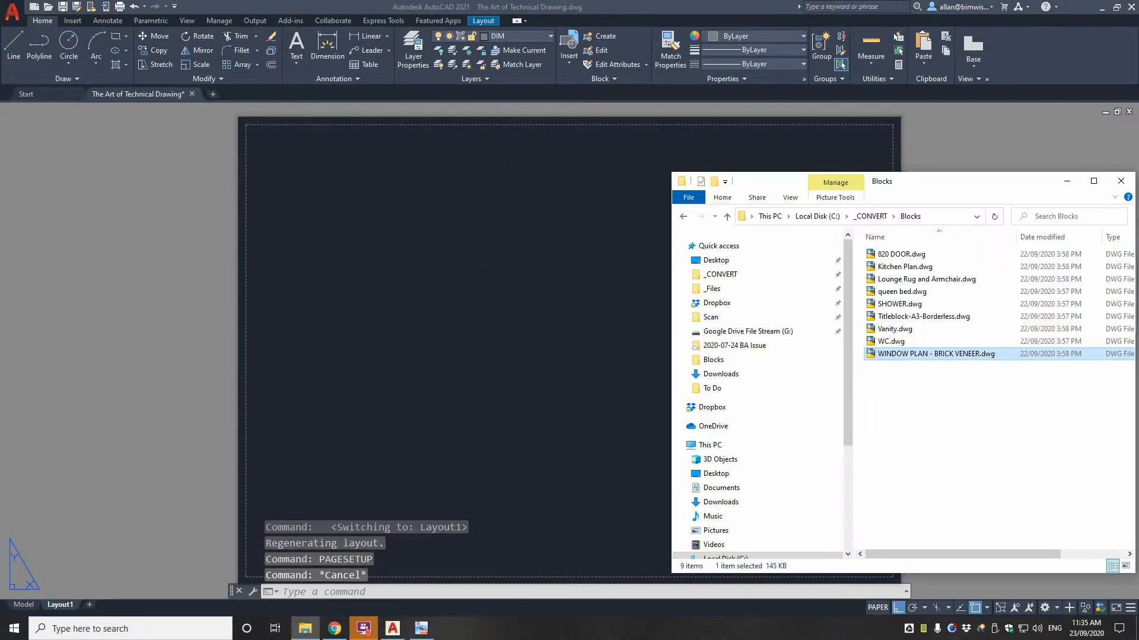
pyautogui.click(899, 317)
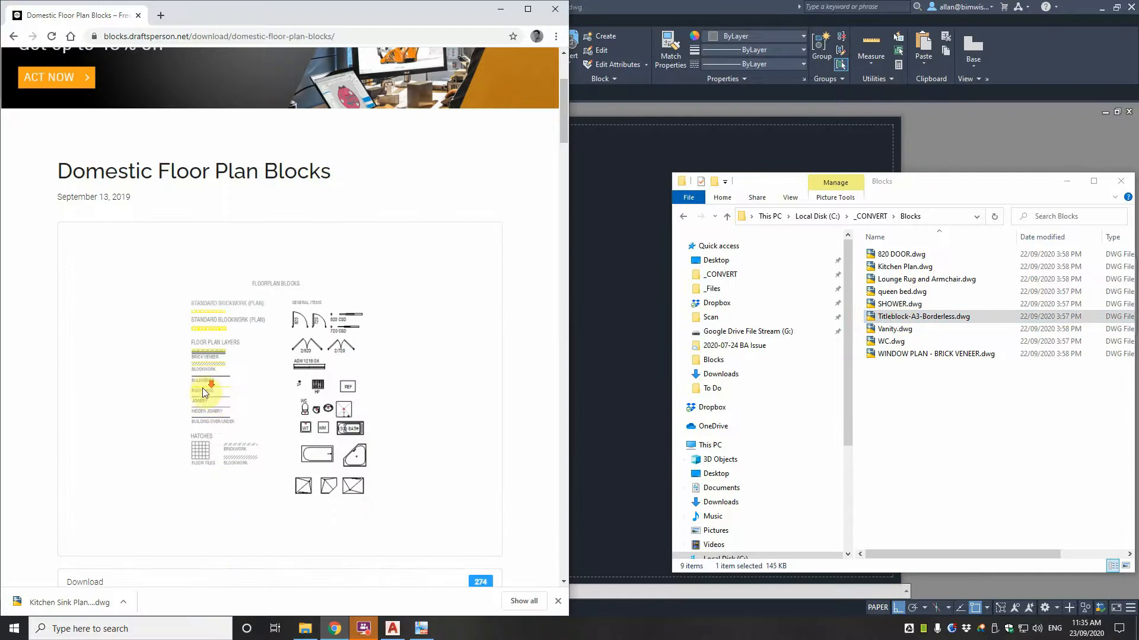
# - Switch to Chrome, go to the blocks.draftsperson.net home page and search the site for "A3 BORDERLESS"
pyautogui.scroll(-9, 201, 388)
pyautogui.scroll(10, 142, 332)
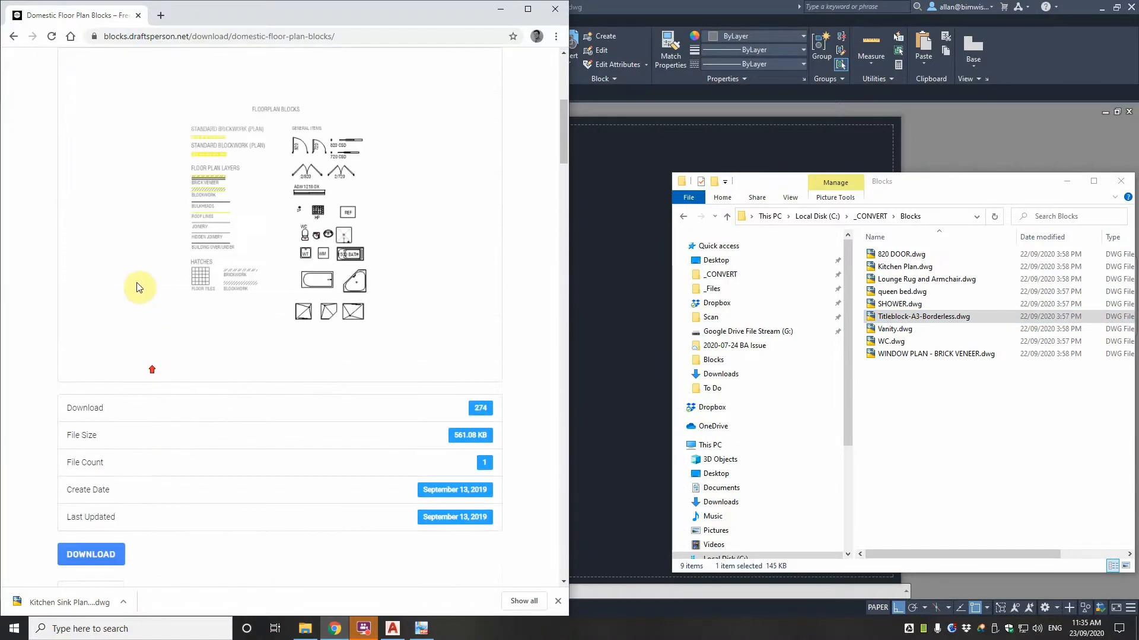
pyautogui.click(276, 82)
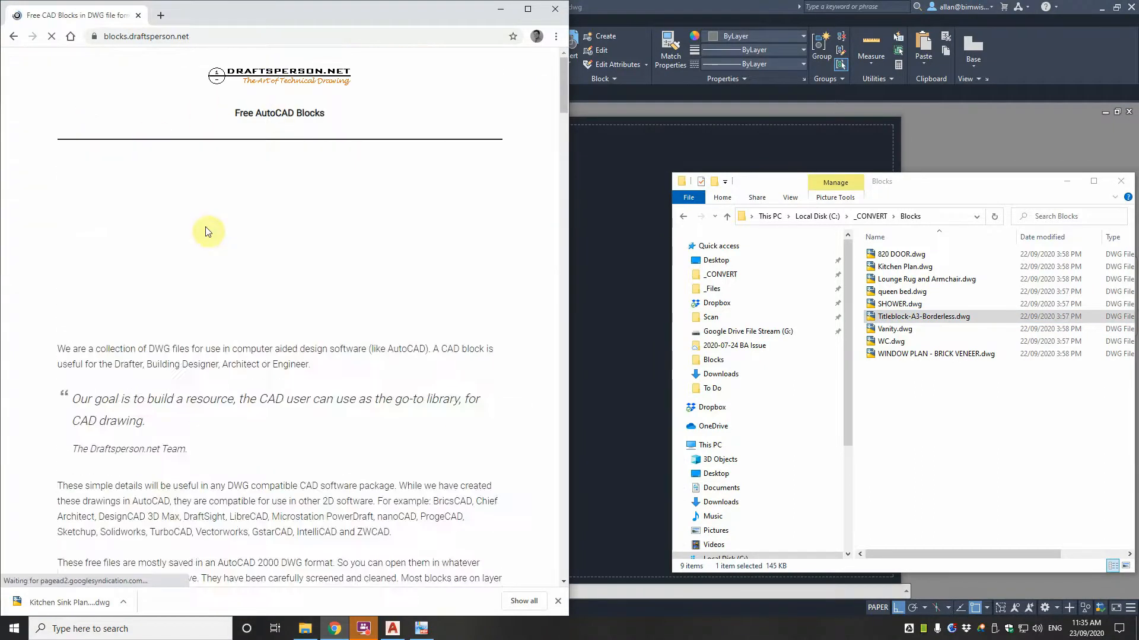
pyautogui.scroll(-10, 185, 376)
pyautogui.scroll(-20, 211, 384)
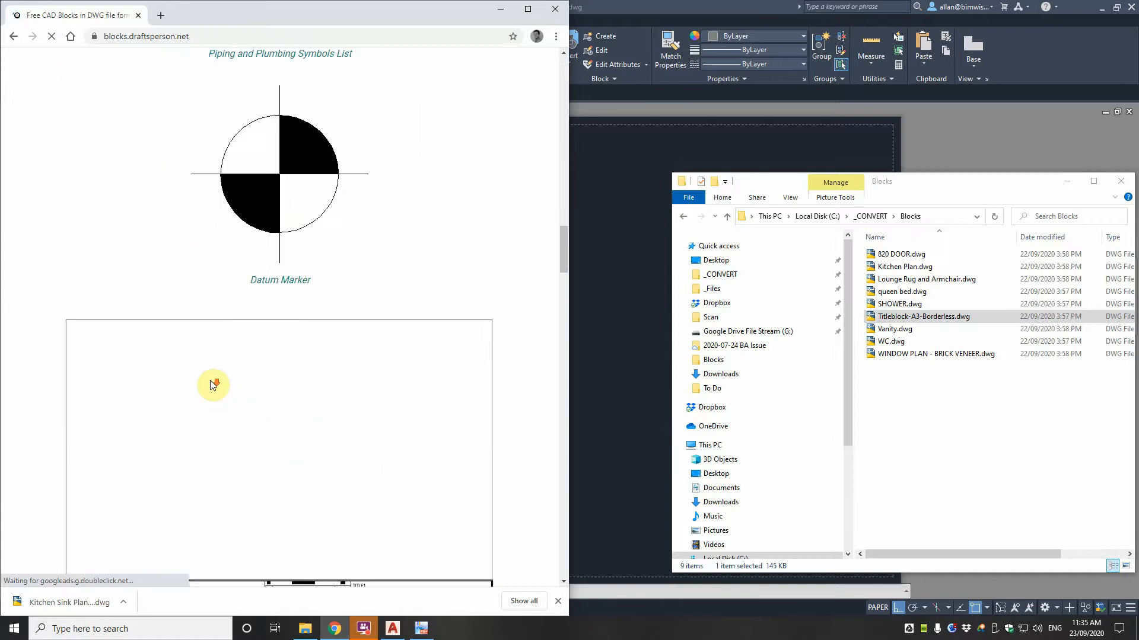
pyautogui.scroll(2, 153, 341)
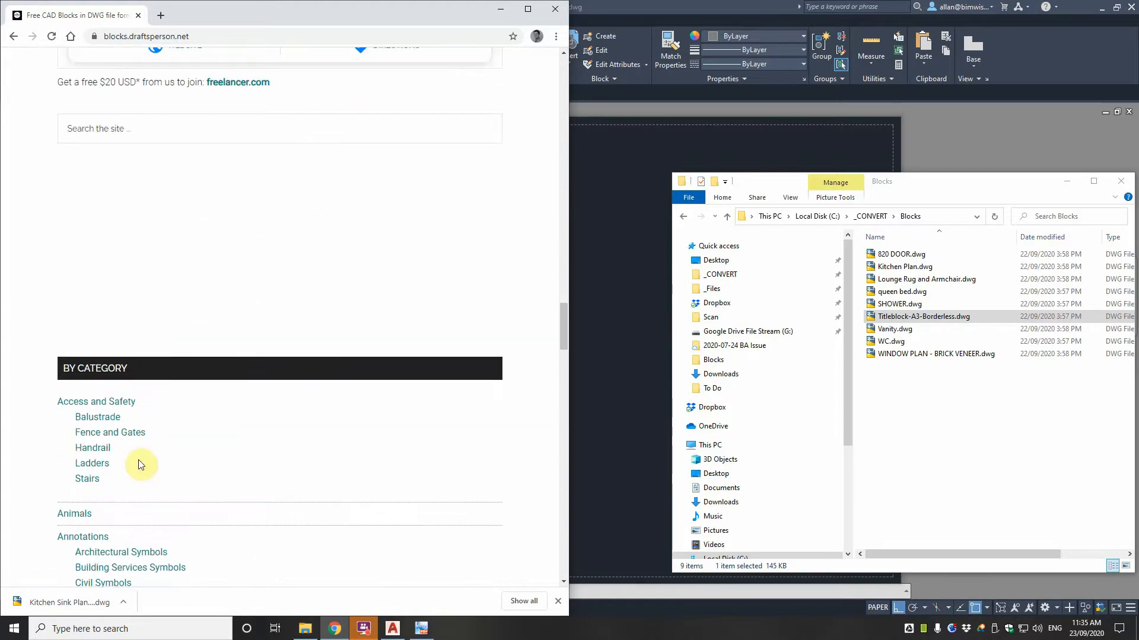
pyautogui.scroll(3, 142, 391)
pyautogui.click(146, 305)
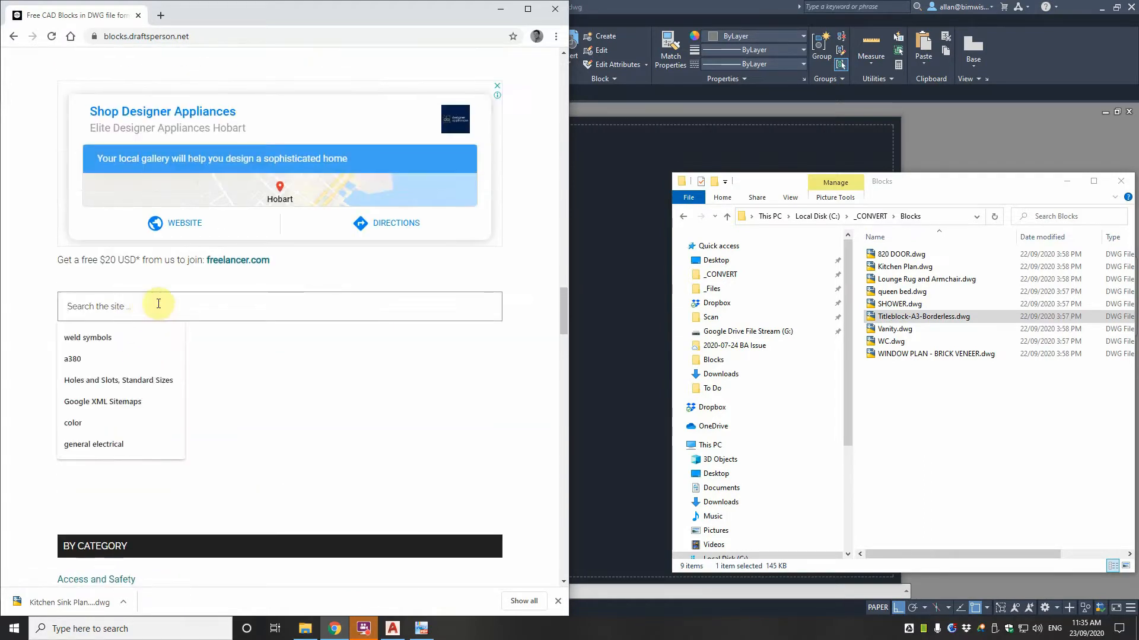
pyautogui.write('A3 ')
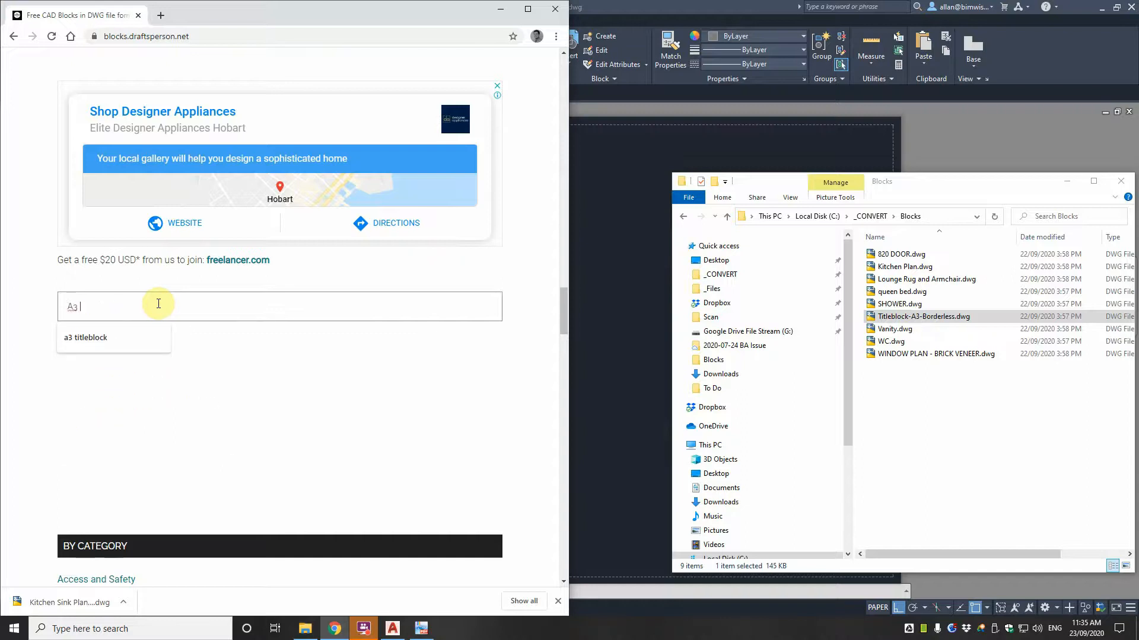
pyautogui.write('BORD')
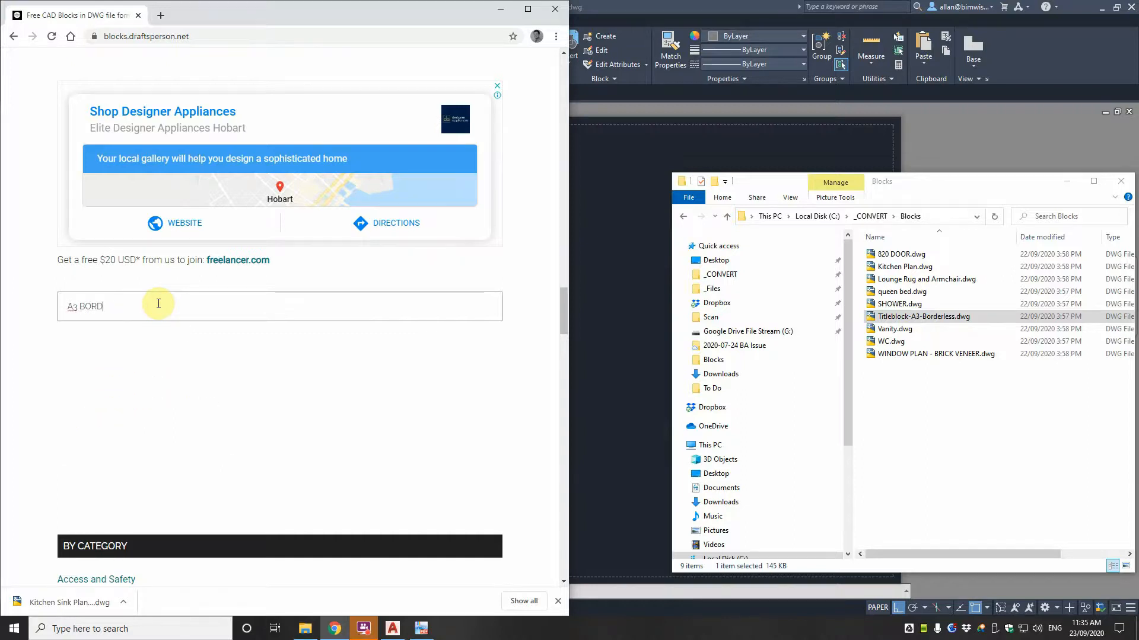
pyautogui.write('ERLESS')
pyautogui.press('Return')
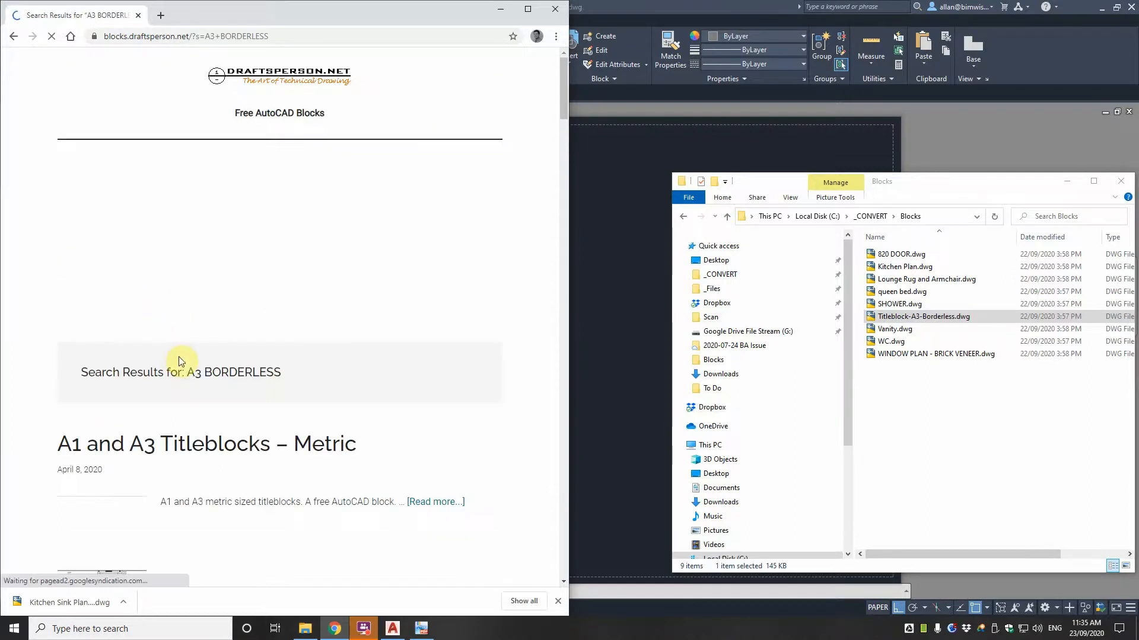
# - Open the "A1 and A3 Titleblocks – Metric" download page from the search results and look over the titleblock preview
pyautogui.scroll(-4, 179, 357)
pyautogui.click(205, 209)
pyautogui.scroll(-9, 386, 309)
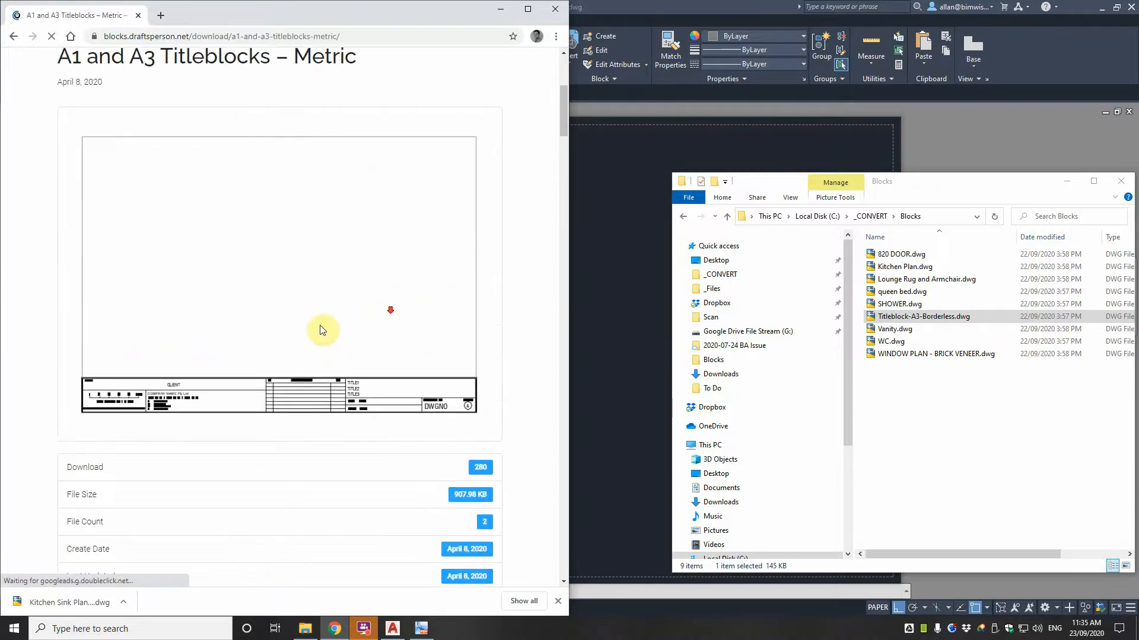
# - Check the attached titleblock files on the download page and minimise the browser
pyautogui.click(156, 419)
pyautogui.scroll(-2, 77, 296)
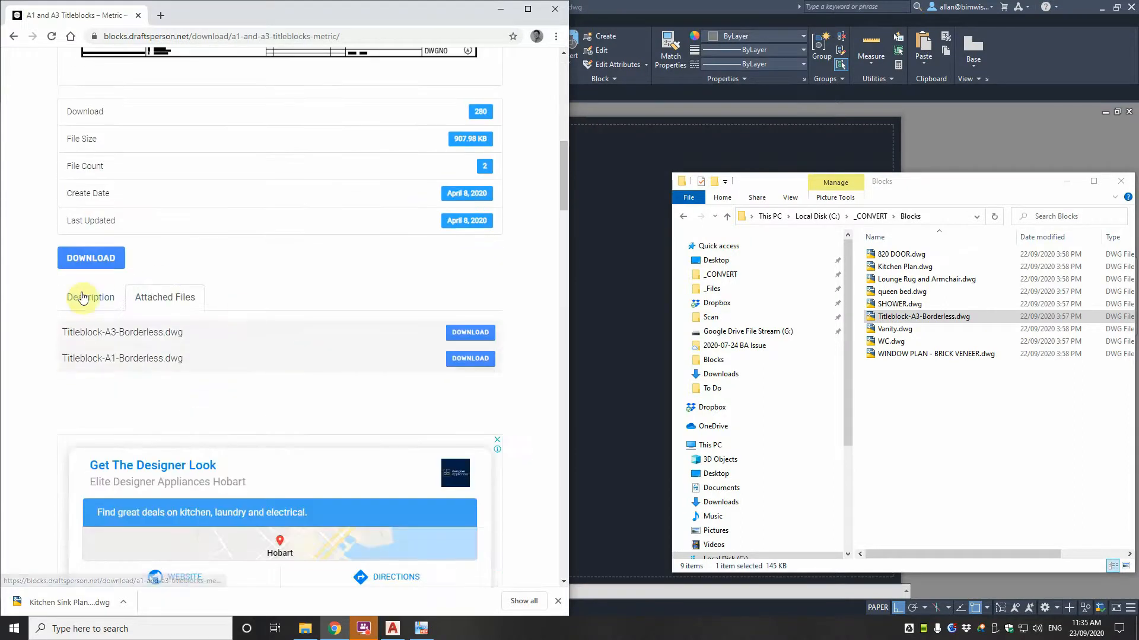
pyautogui.click(500, 9)
# - Insert Titleblock-A3-Borderless.dwg from the Blocks folder onto Layout1 at default scale and rotation, inside the sheet area
pyautogui.moveTo(888, 316); pyautogui.dragTo(404, 338)
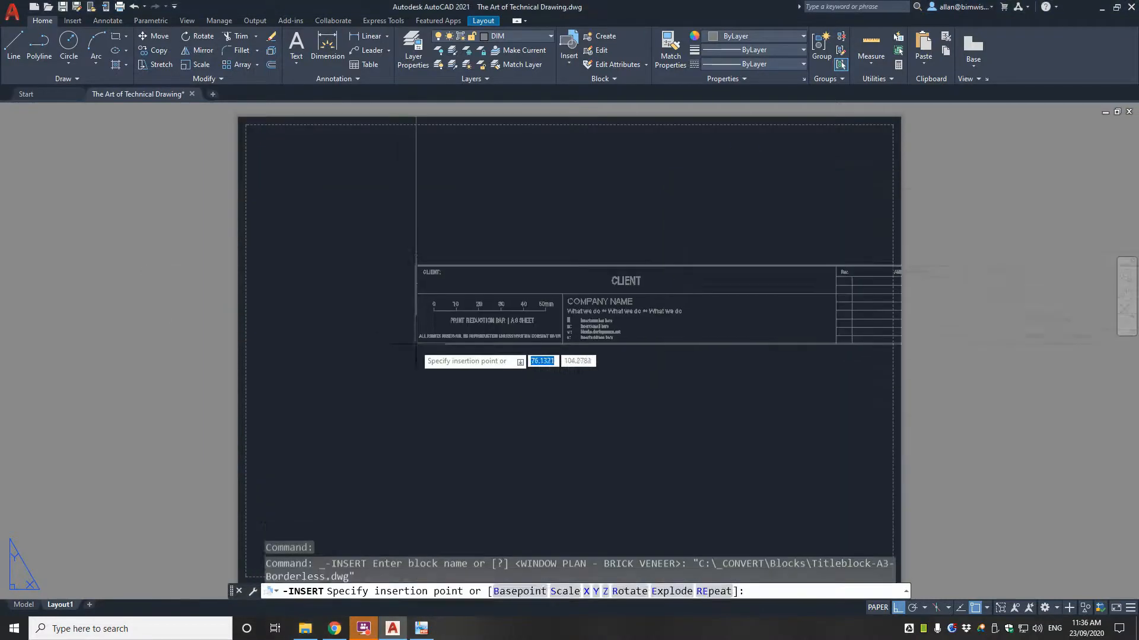
pyautogui.press('Return')
pyautogui.press('Return')
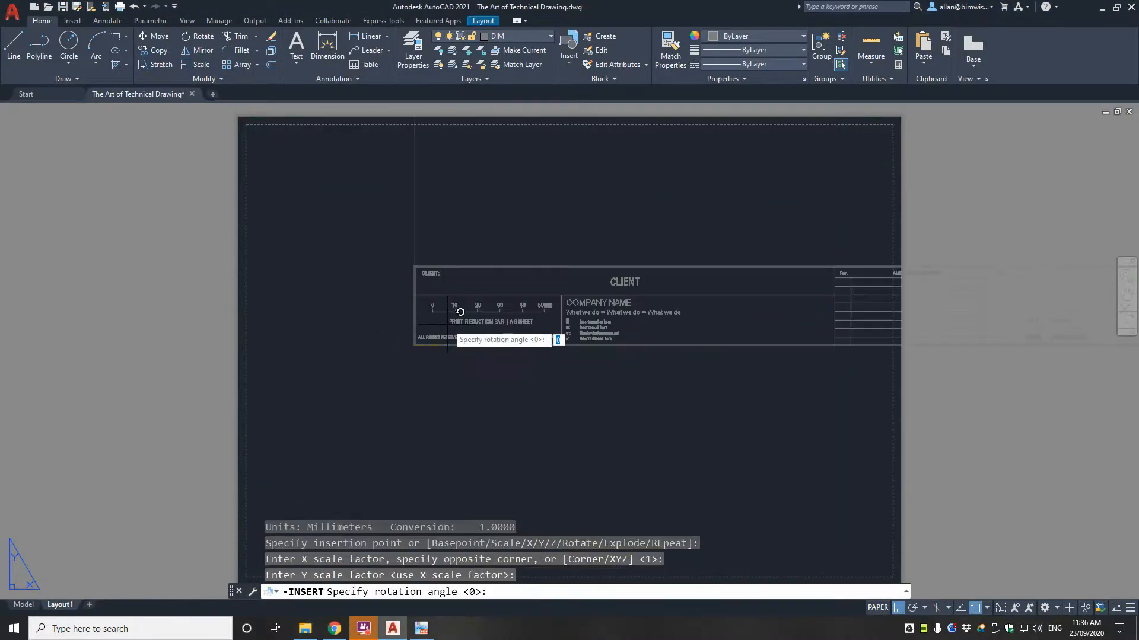
pyautogui.press('Return')
pyautogui.press('Return')
pyautogui.scroll(-5, 534, 328)
pyautogui.scroll(4, 635, 310)
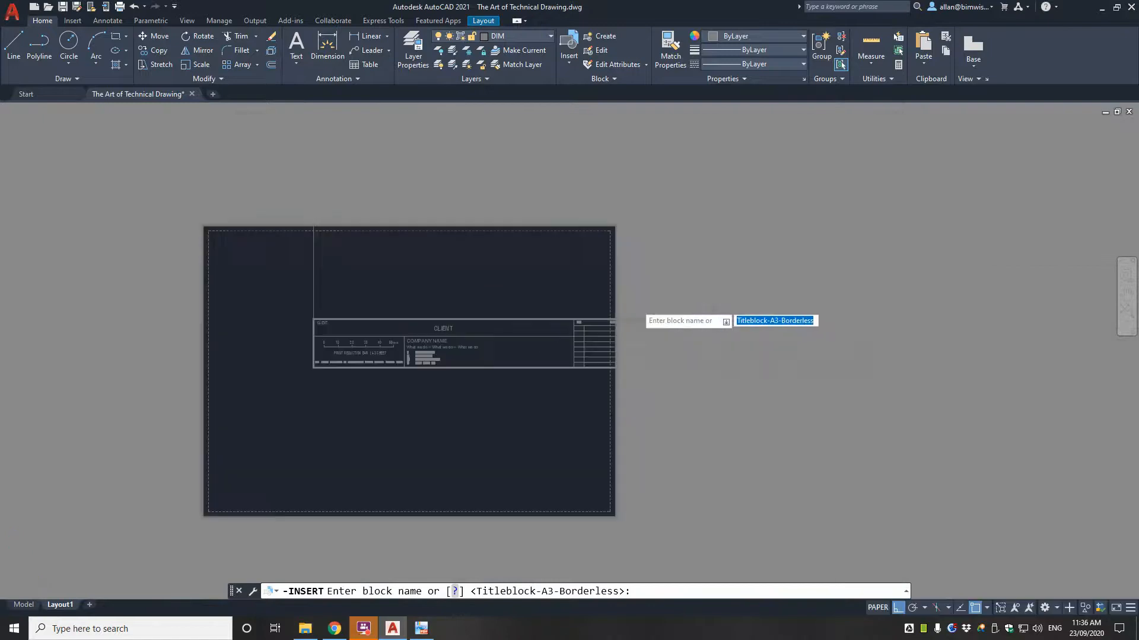
pyautogui.scroll(-2, 682, 267)
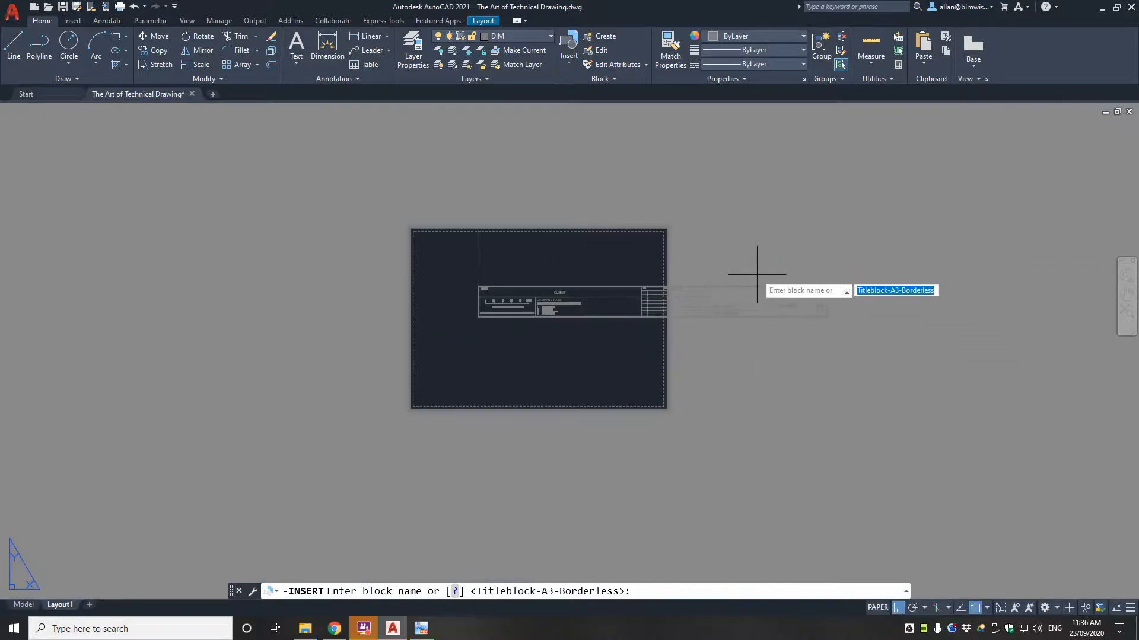
pyautogui.moveTo(755, 269); pyautogui.dragTo(722, 366, button='middle')
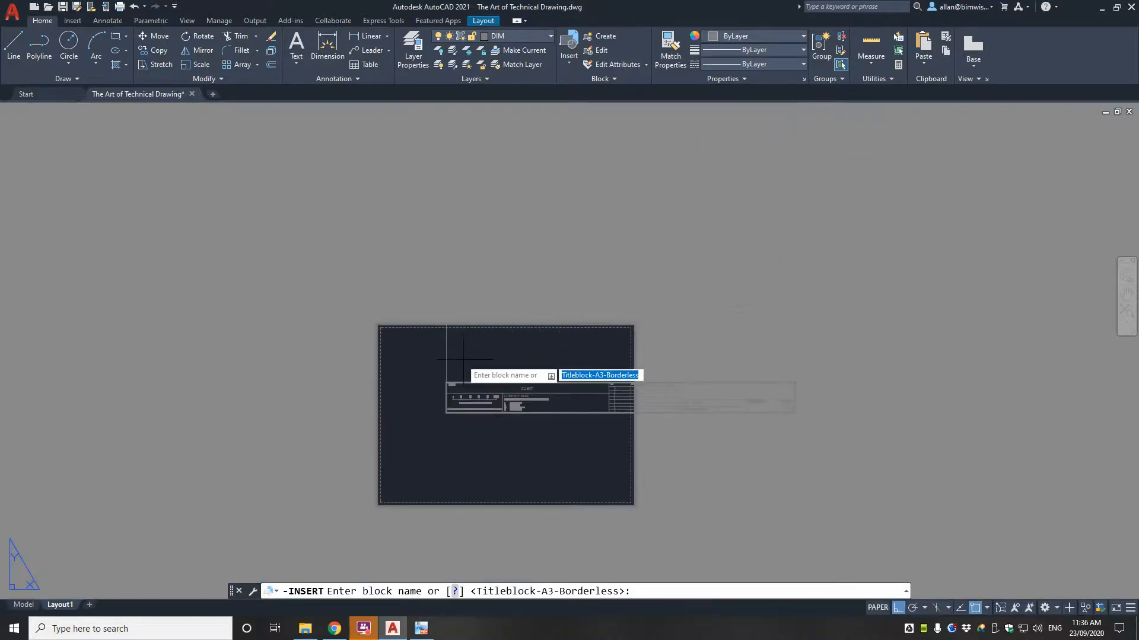
pyautogui.press('Return')
pyautogui.press('Escape')
pyautogui.press('Escape')
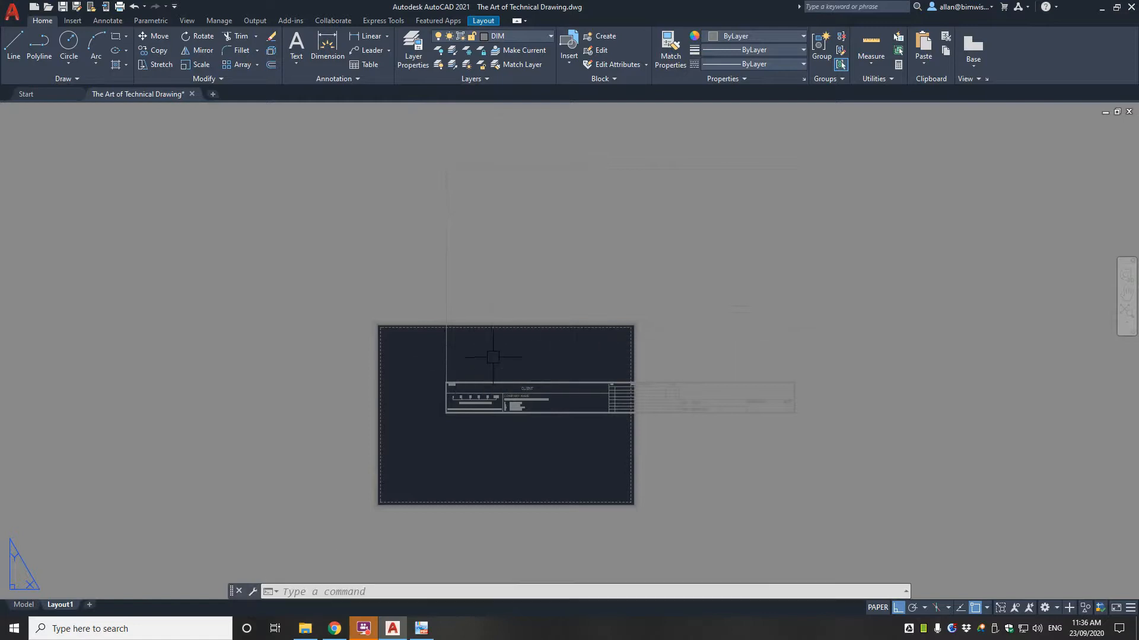
# - Assign the inserted titleblock to layer 25
pyautogui.click(468, 380)
pyautogui.click(516, 36)
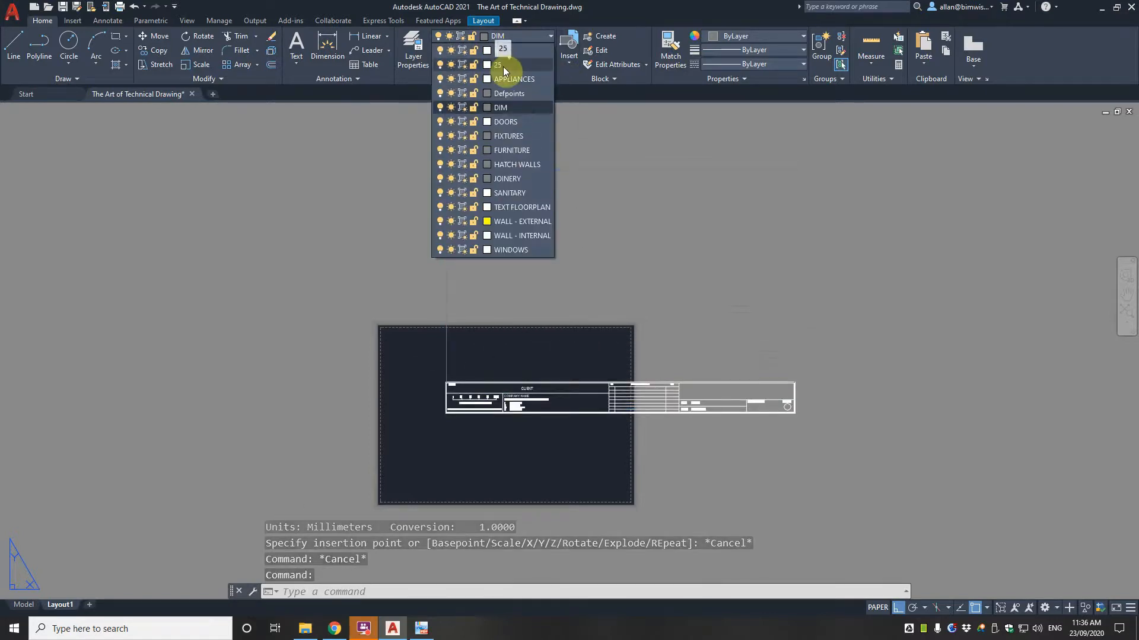
pyautogui.click(500, 64)
pyautogui.press('Escape')
pyautogui.press('Escape')
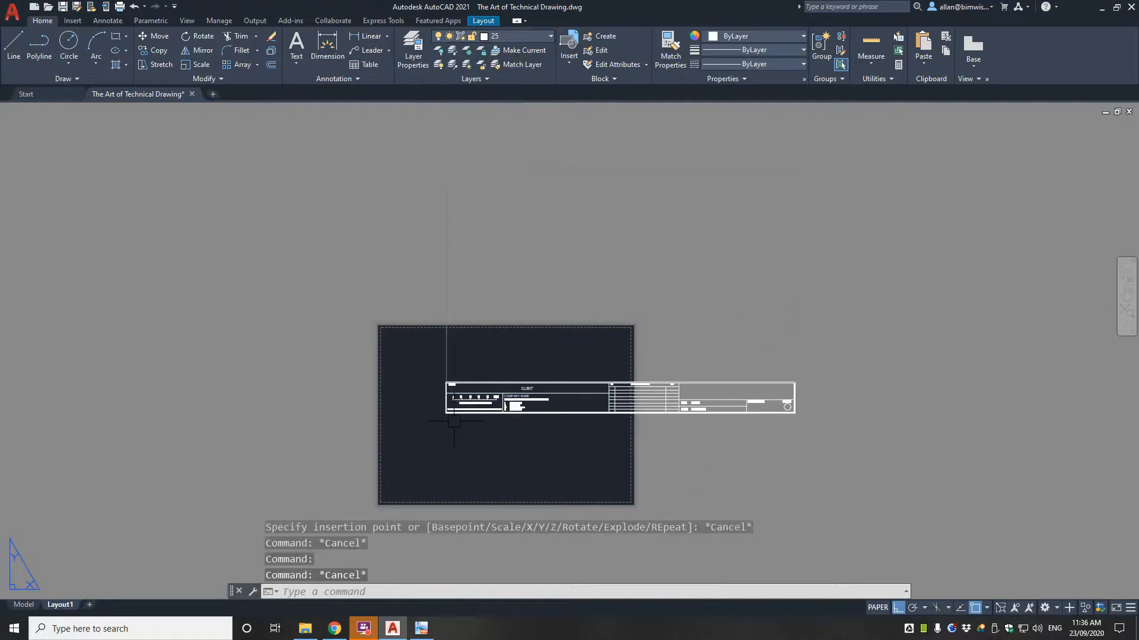
# - Try to move the titleblock by its lower-left corner with @0,0 as the second point
pyautogui.moveTo(448, 430); pyautogui.dragTo(549, 344, button='middle')
pyautogui.scroll(3, 537, 323)
pyautogui.scroll(-3, 536, 320)
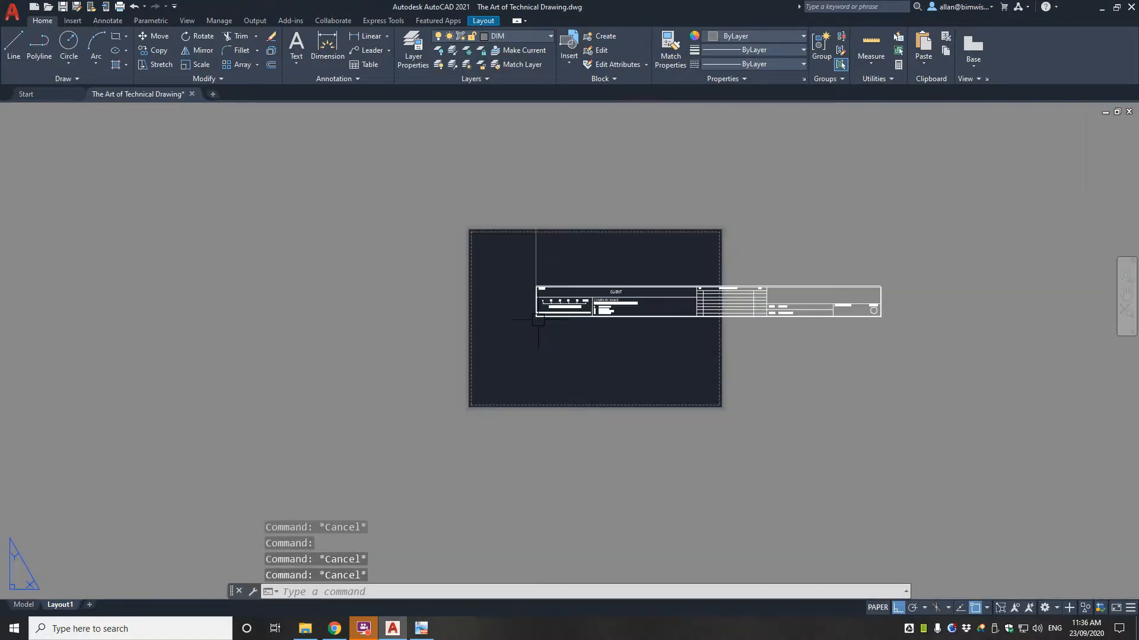
pyautogui.scroll(2, 535, 320)
pyautogui.click(546, 304)
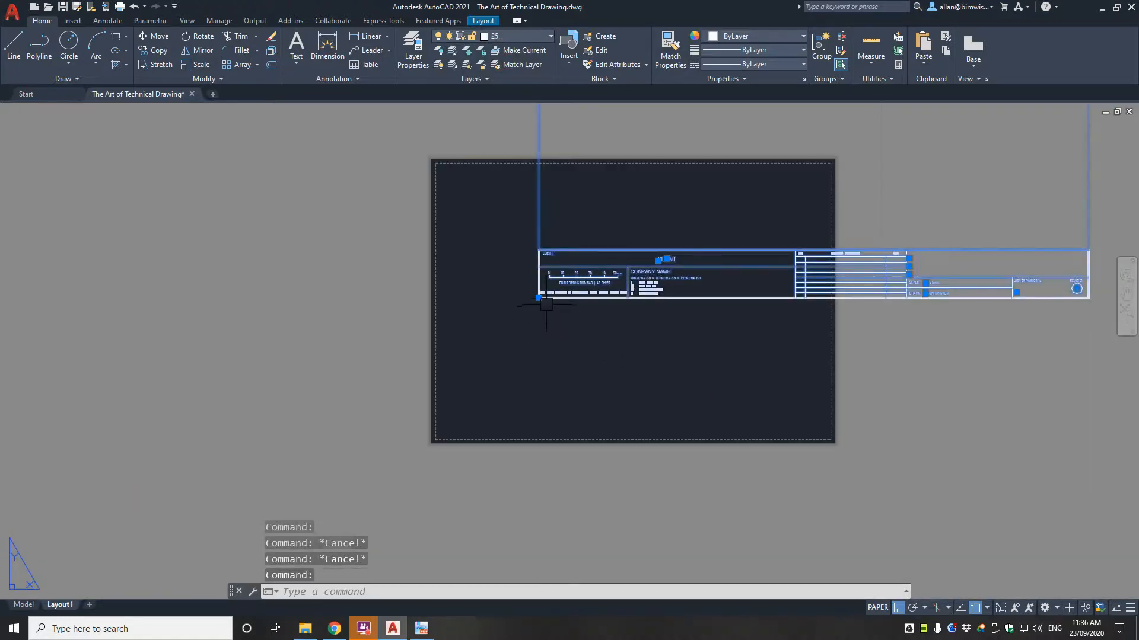
pyautogui.scroll(4, 543, 300)
pyautogui.scroll(-2, 534, 294)
pyautogui.press('Escape')
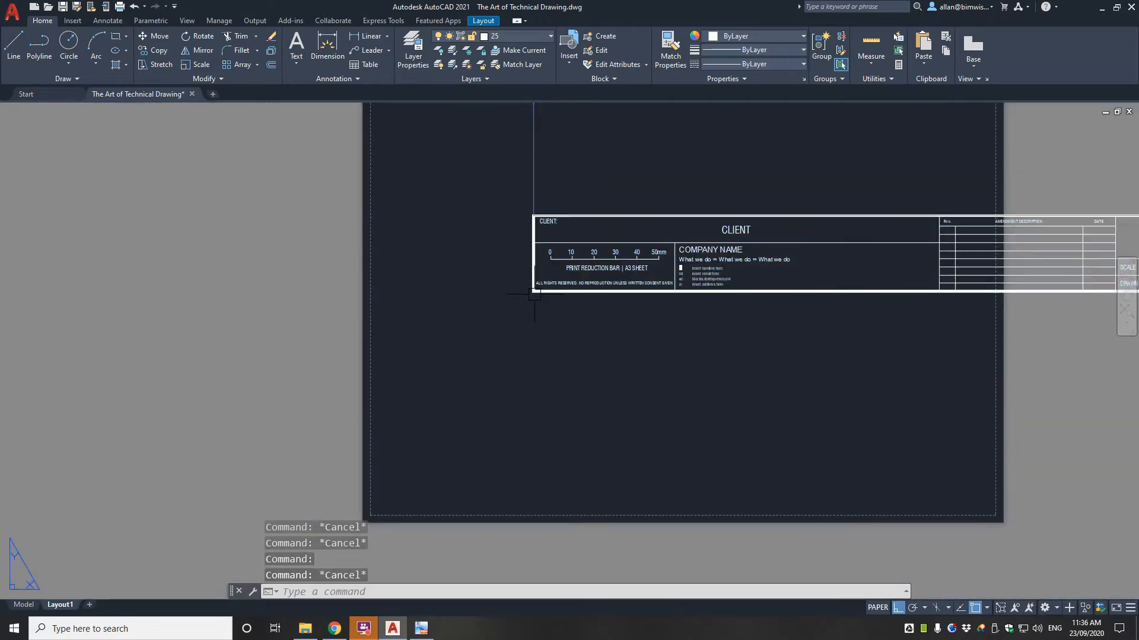
pyautogui.write('m')
pyautogui.press('Return')
pyautogui.click(534, 293)
pyautogui.press('Return')
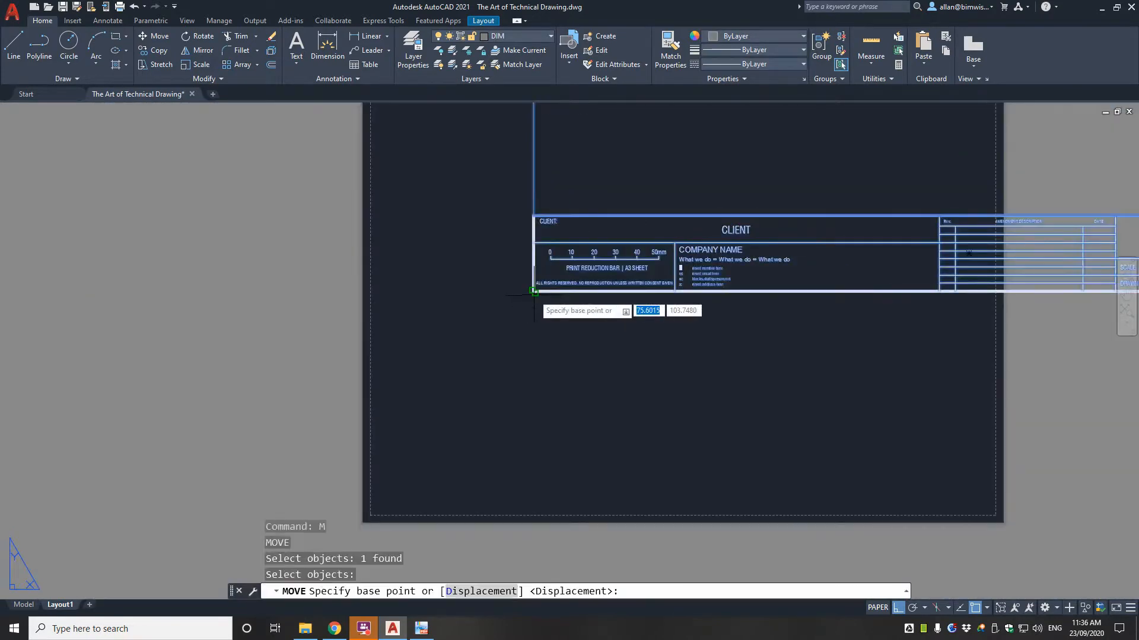
pyautogui.click(534, 291)
pyautogui.write('@0,0')
pyautogui.press('Return')
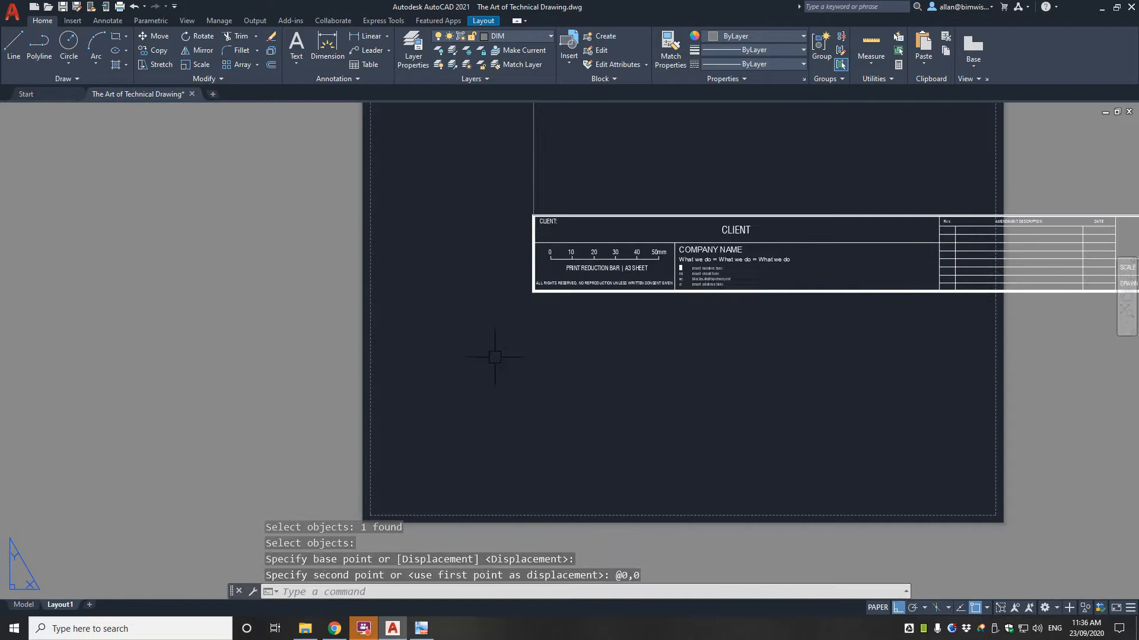
pyautogui.press('Escape')
pyautogui.press('Escape')
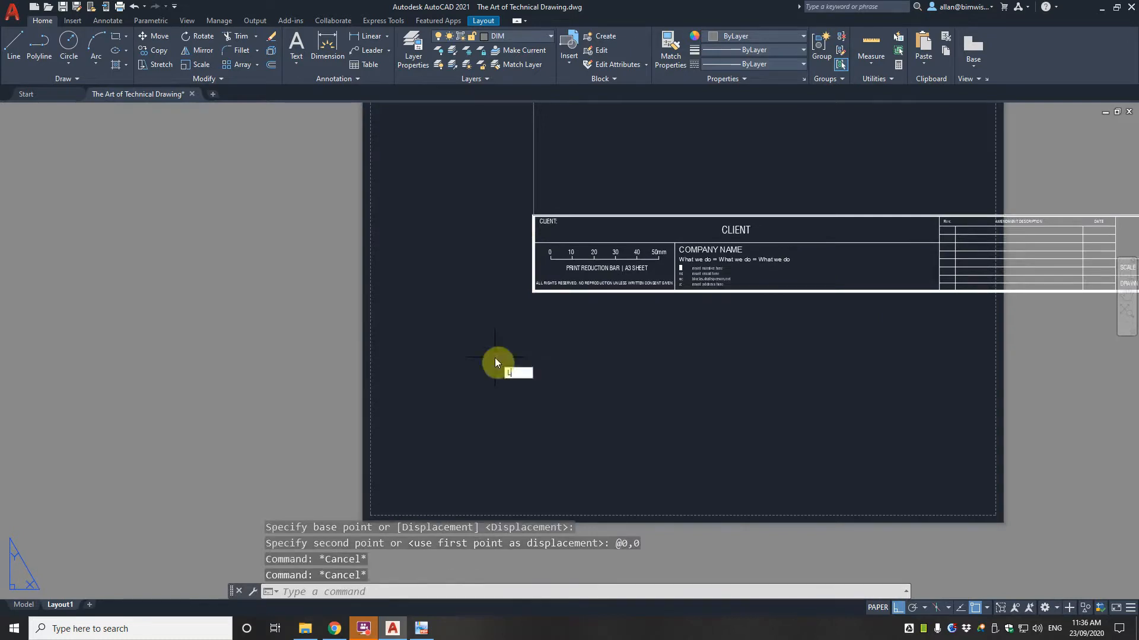
# - Draw a diagonal helper line about 95 mm long from 0,0 towards the sheet's interior, with Ortho off
pyautogui.press('Return')
pyautogui.write('0,')
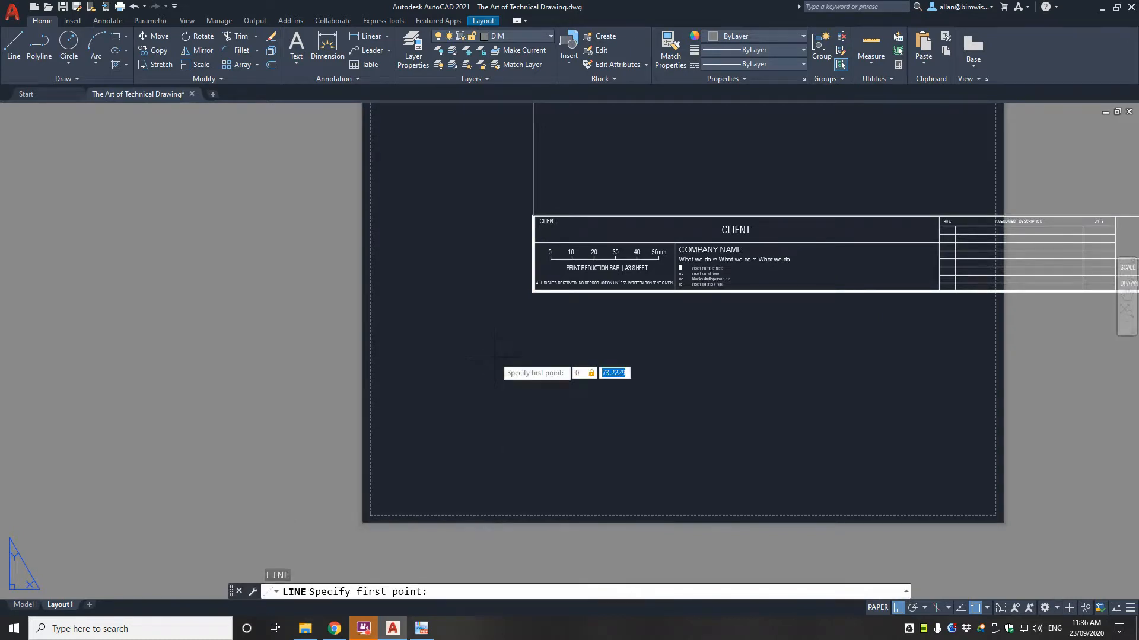
pyautogui.write('0')
pyautogui.press('Return')
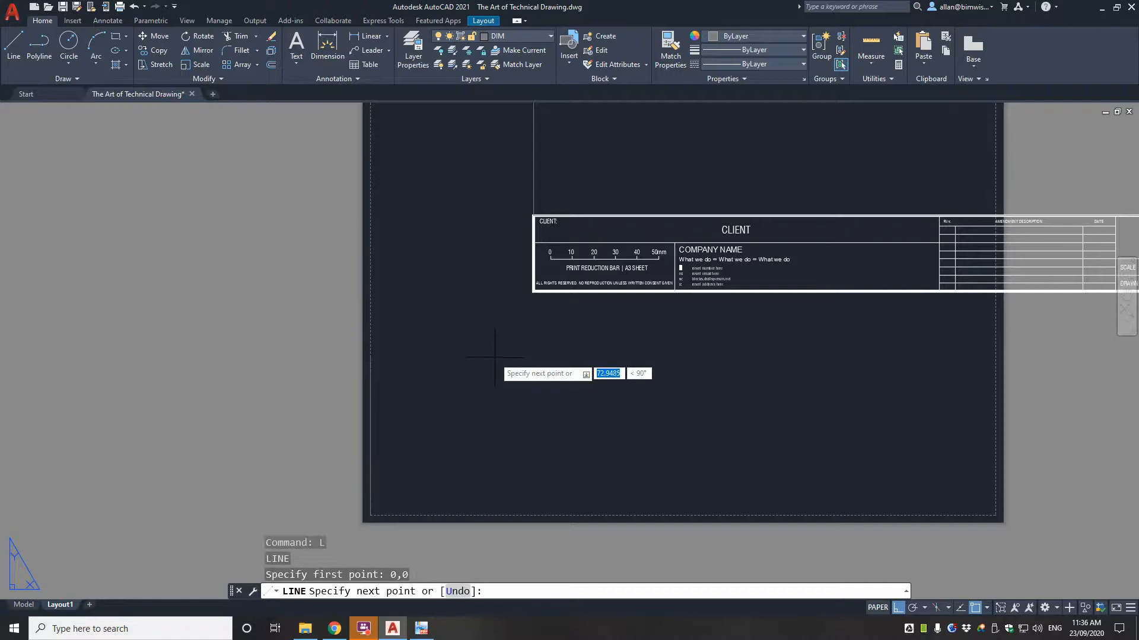
pyautogui.scroll(-5, 509, 372)
pyautogui.scroll(6, 514, 377)
pyautogui.scroll(-2, 496, 369)
pyautogui.scroll(2, 481, 369)
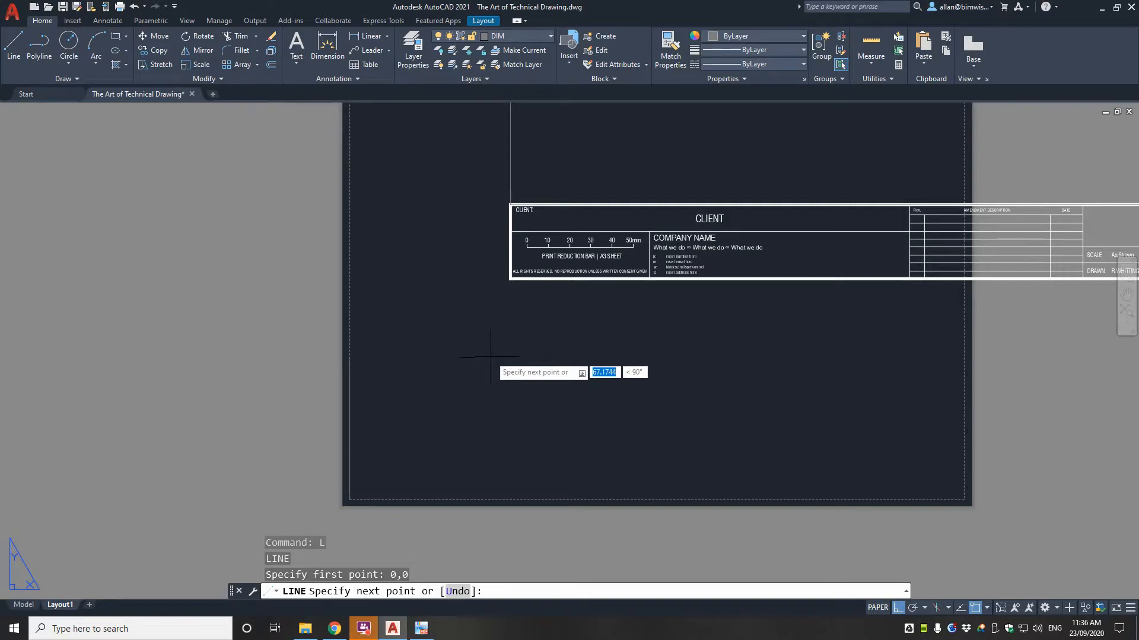
pyautogui.press('F8')
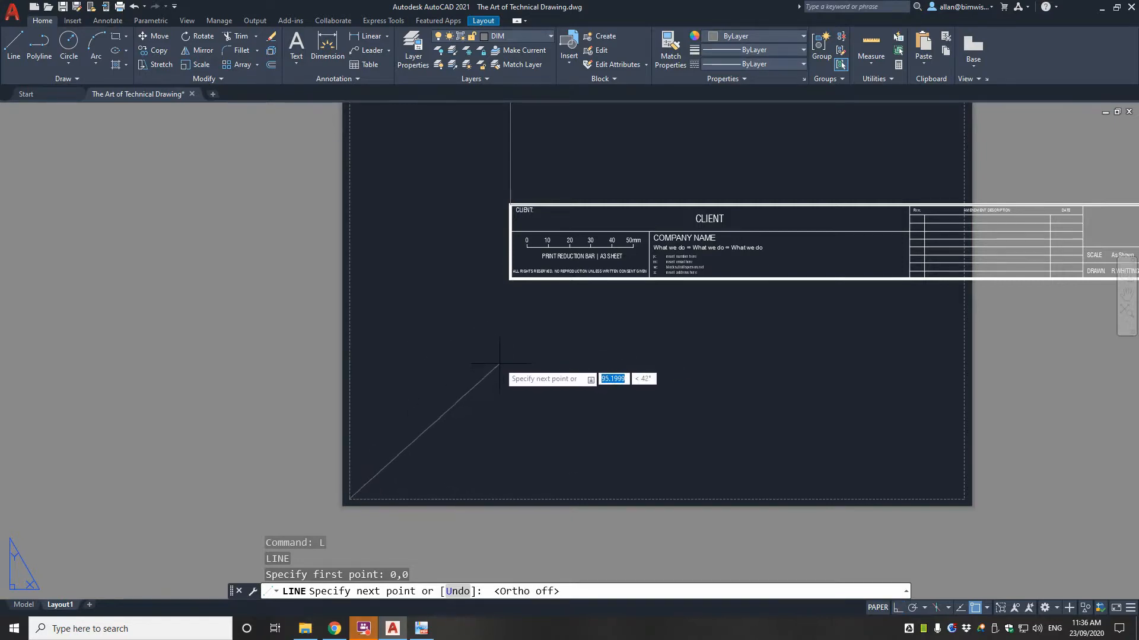
pyautogui.click(500, 362)
pyautogui.press('Return')
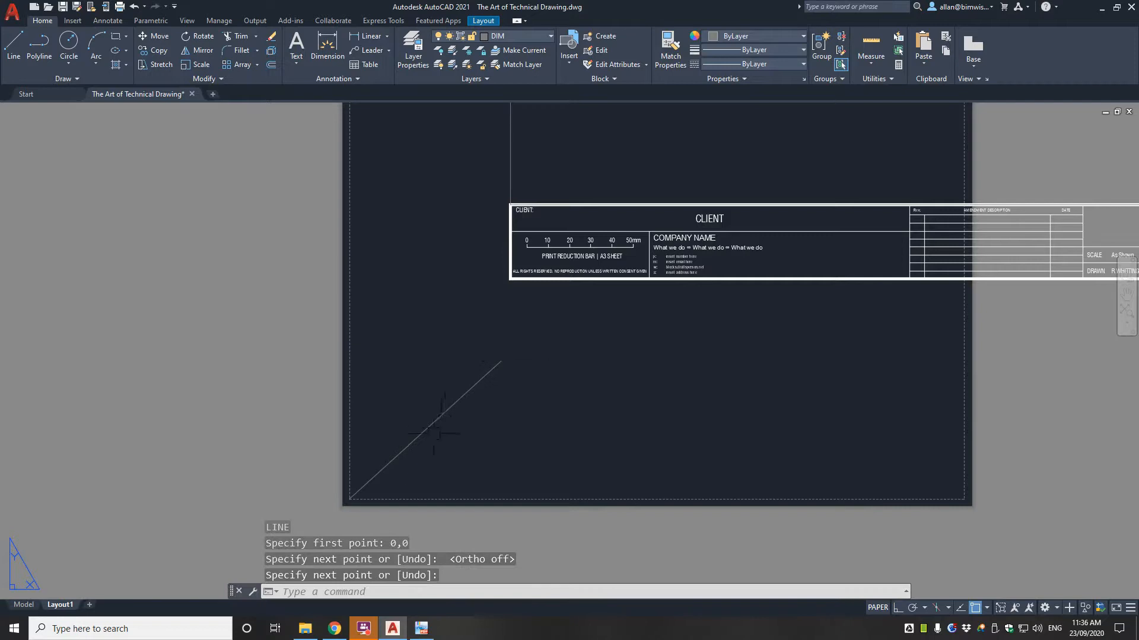
pyautogui.click(350, 500)
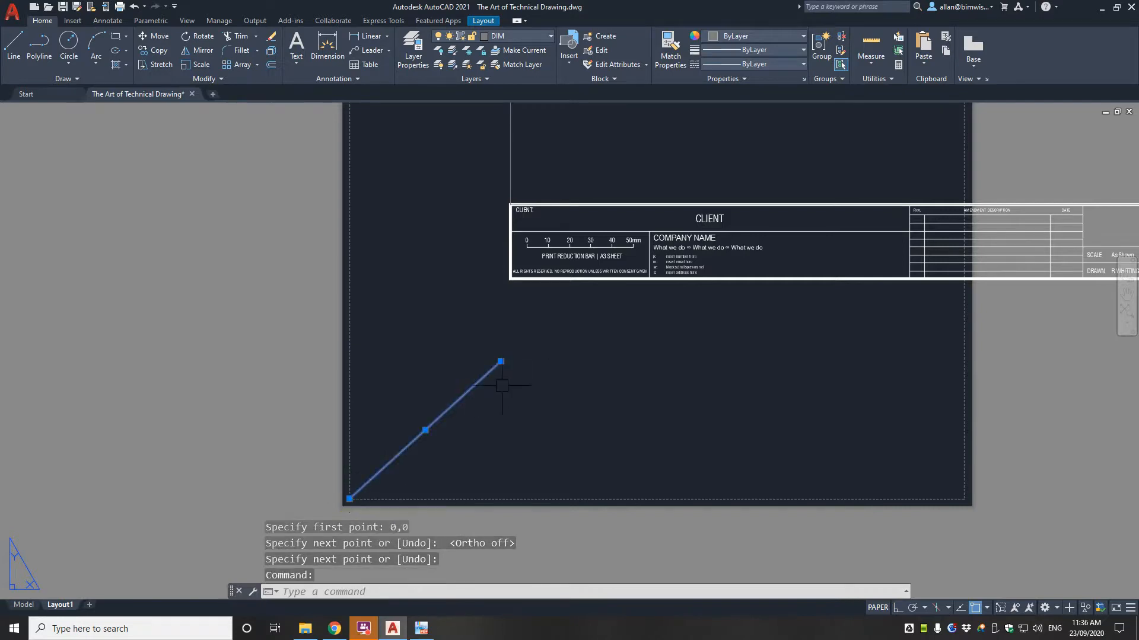
pyautogui.press('Escape')
pyautogui.press('Escape')
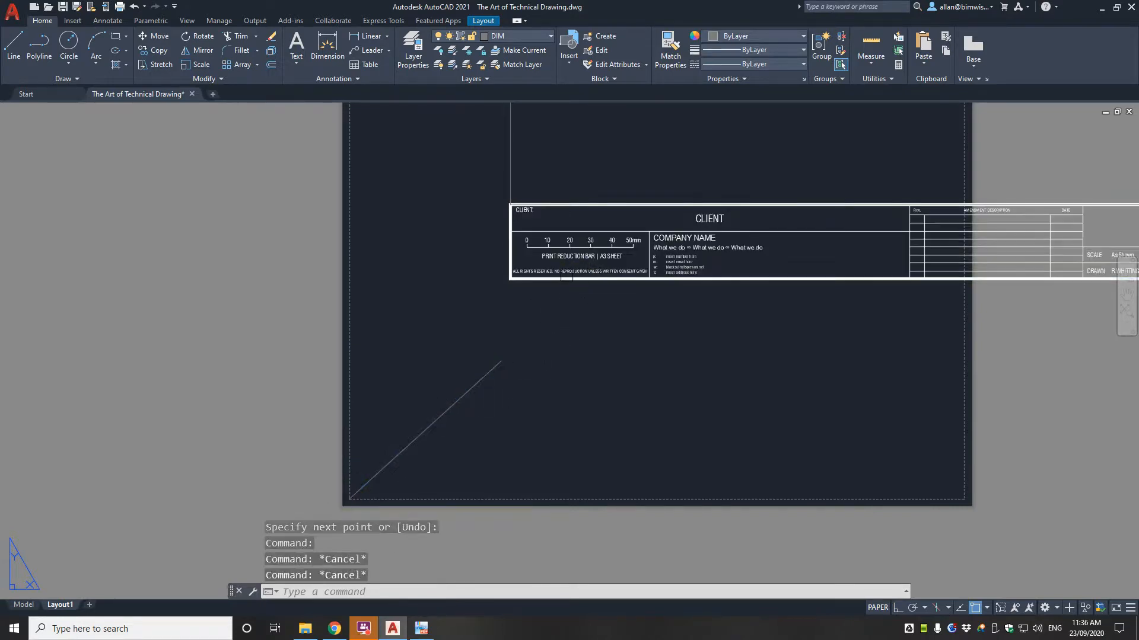
# - Move the titleblock so its lower-left corner sits on the helper line's endpoint at the sheet origin
pyautogui.write('m')
pyautogui.press('Return')
pyautogui.click(540, 280)
pyautogui.press('Return')
pyautogui.click(510, 278)
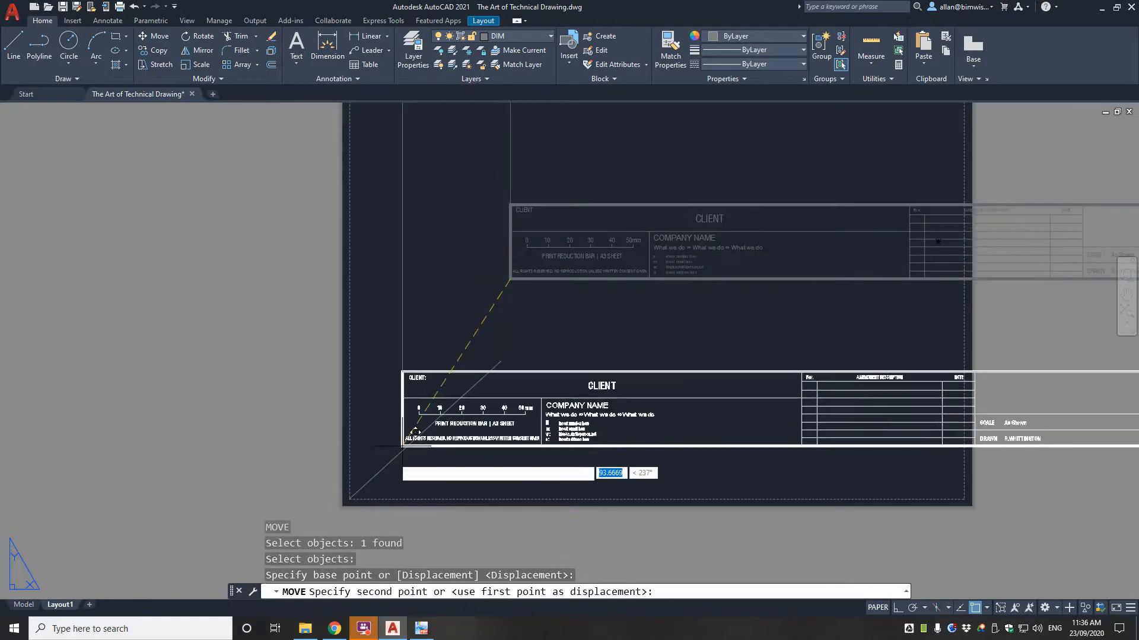
pyautogui.click(358, 497)
pyautogui.press('Escape')
# - Erase the diagonal helper line
pyautogui.write('e')
pyautogui.press('Return')
pyautogui.click(462, 397)
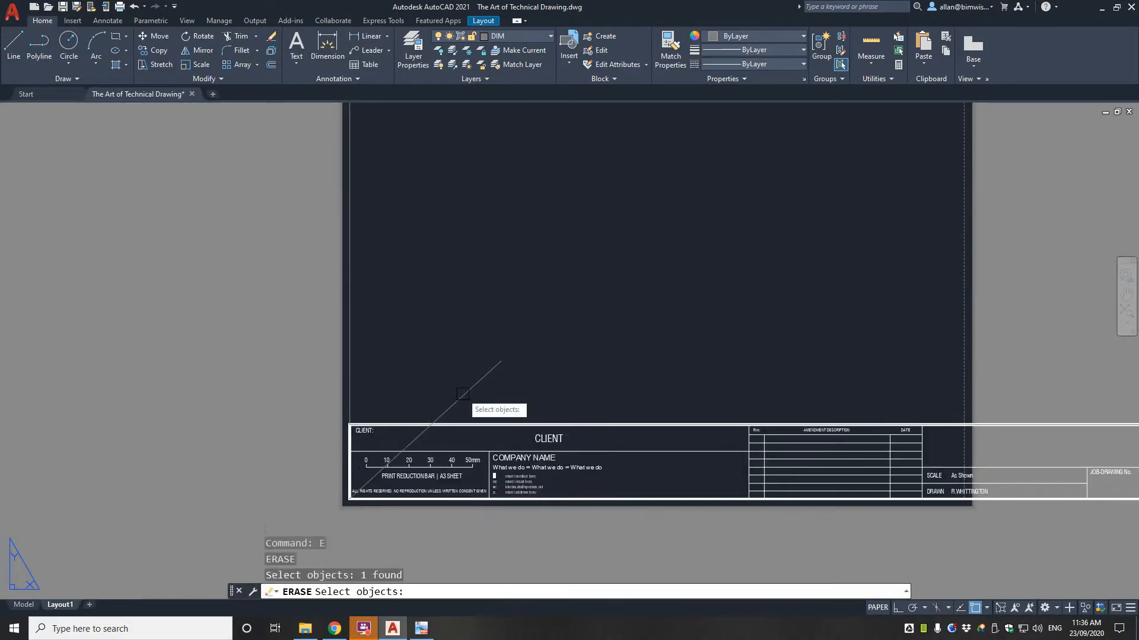
pyautogui.press('Return')
pyautogui.scroll(-4, 517, 371)
pyautogui.scroll(4, 603, 336)
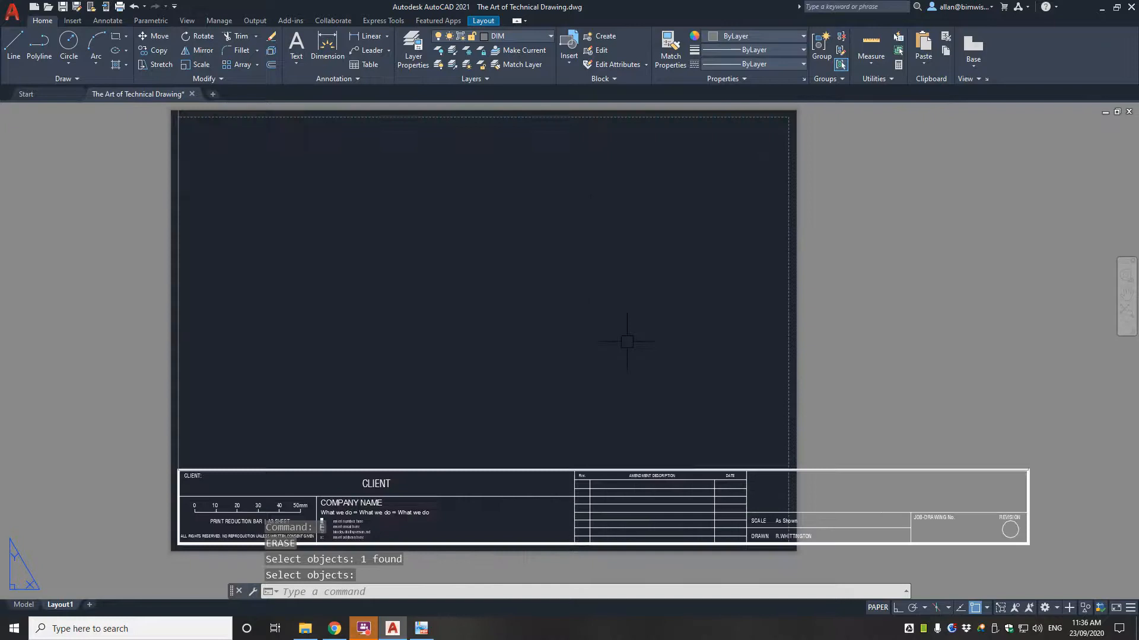
pyautogui.scroll(-2, 623, 339)
pyautogui.moveTo(625, 345); pyautogui.dragTo(603, 370, button='middle')
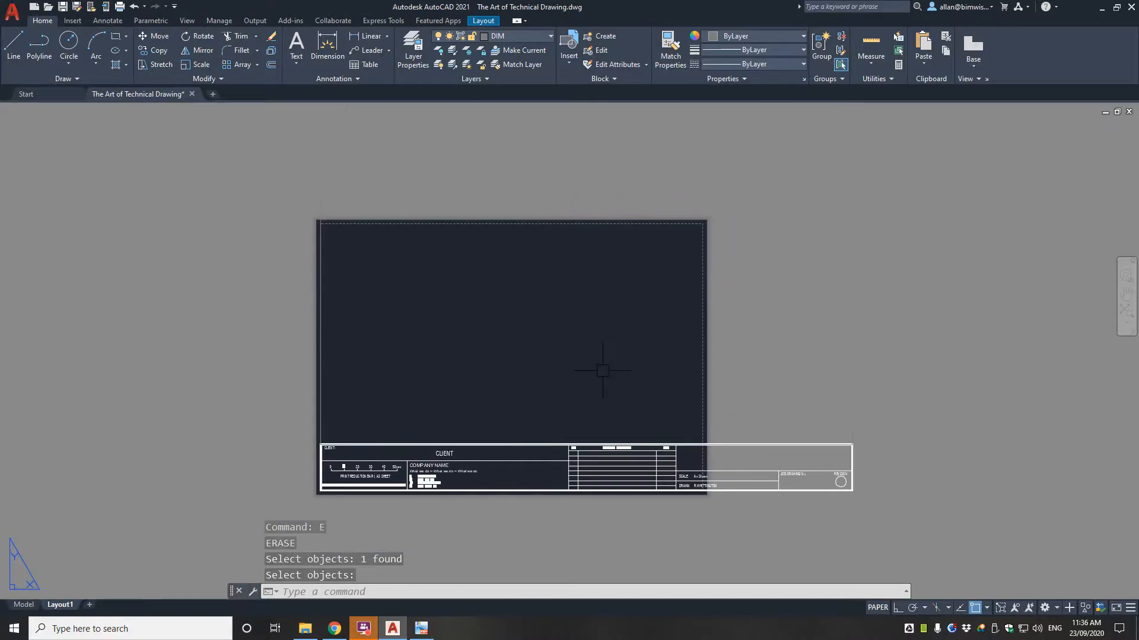
pyautogui.scroll(2, 741, 456)
pyautogui.click(711, 487)
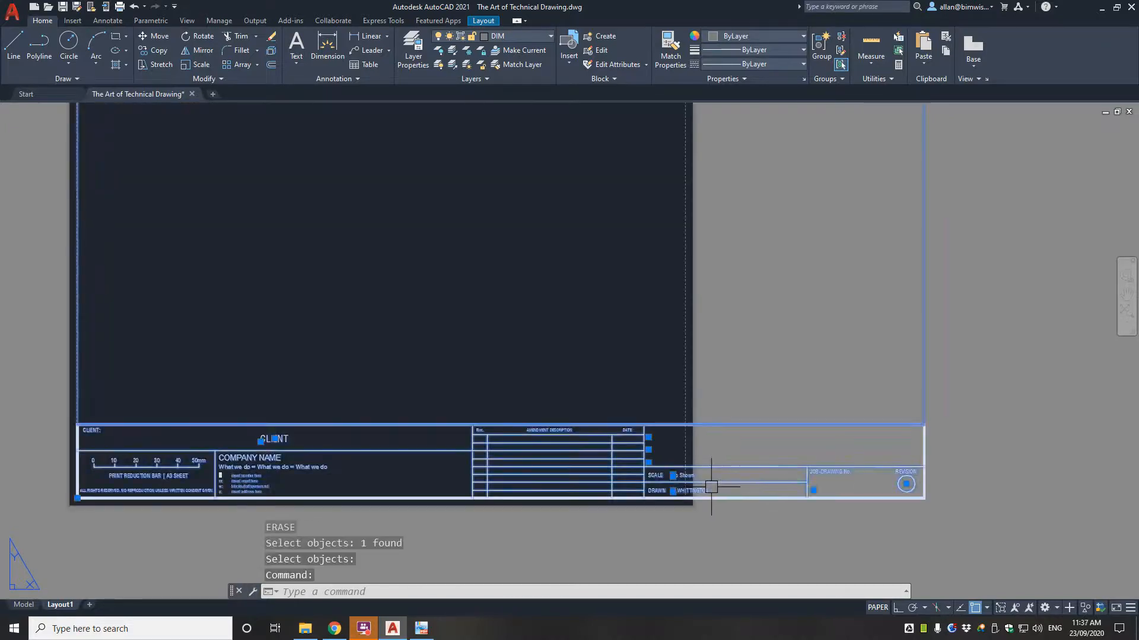
pyautogui.doubleClick(715, 491)
pyautogui.press('Escape')
pyautogui.scroll(-5, 782, 416)
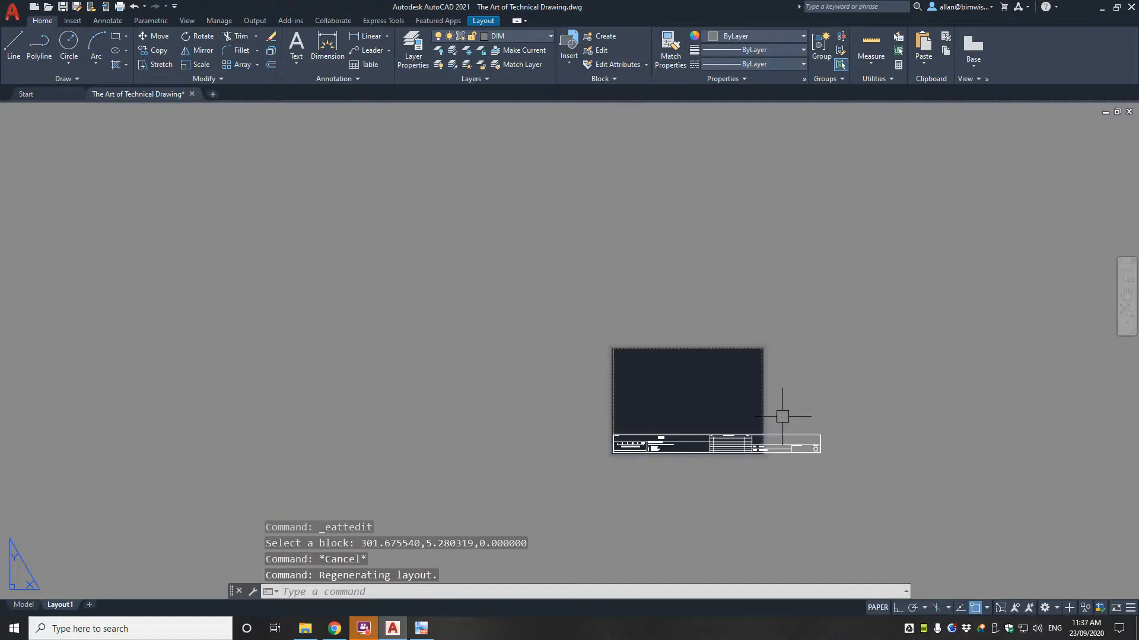
pyautogui.scroll(2, 695, 424)
pyautogui.scroll(4, 686, 423)
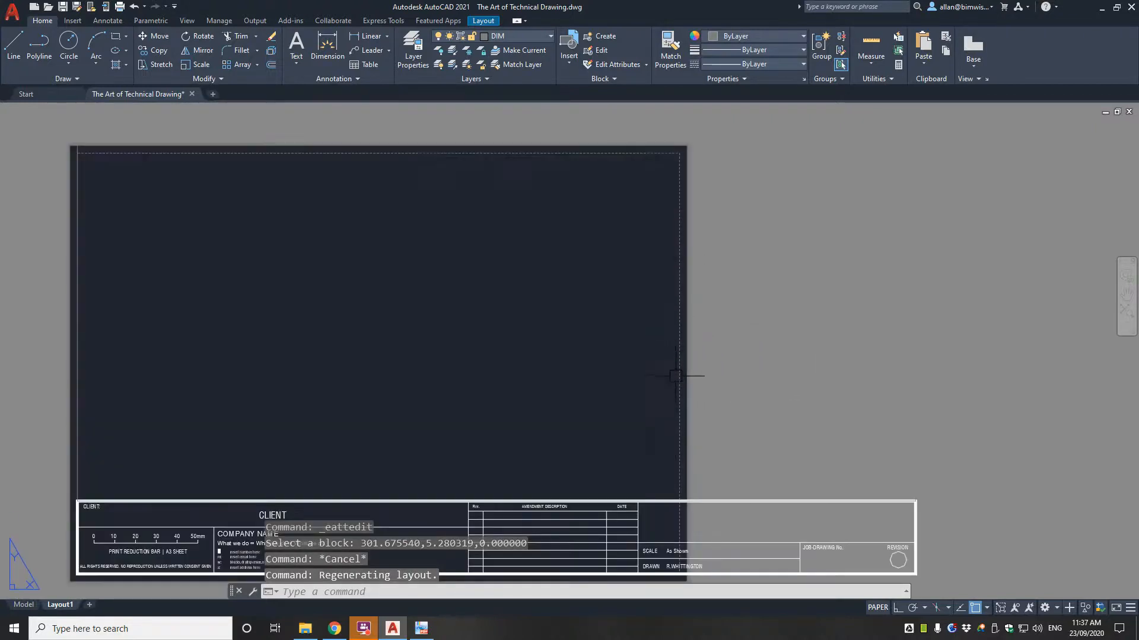
# - Switch to PDF-XChange Viewer and examine the completed titleblock in the reference floor plan PDF
pyautogui.click(421, 628)
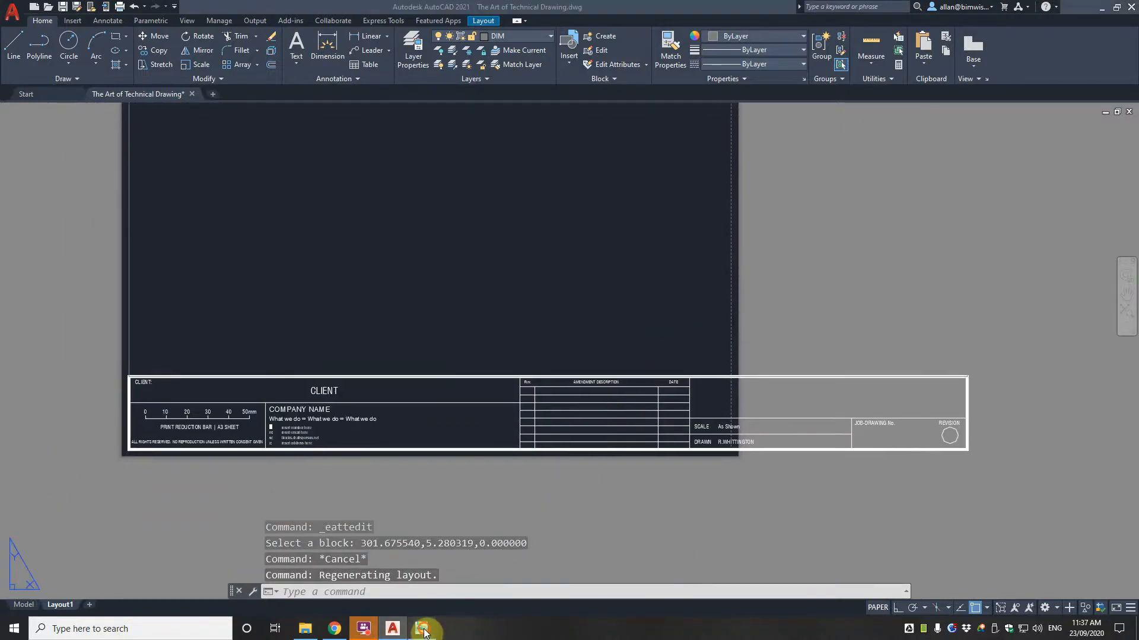
pyautogui.scroll(-4, 712, 285)
pyautogui.scroll(-3, 712, 285)
pyautogui.moveTo(424, 428); pyautogui.dragTo(673, 323)
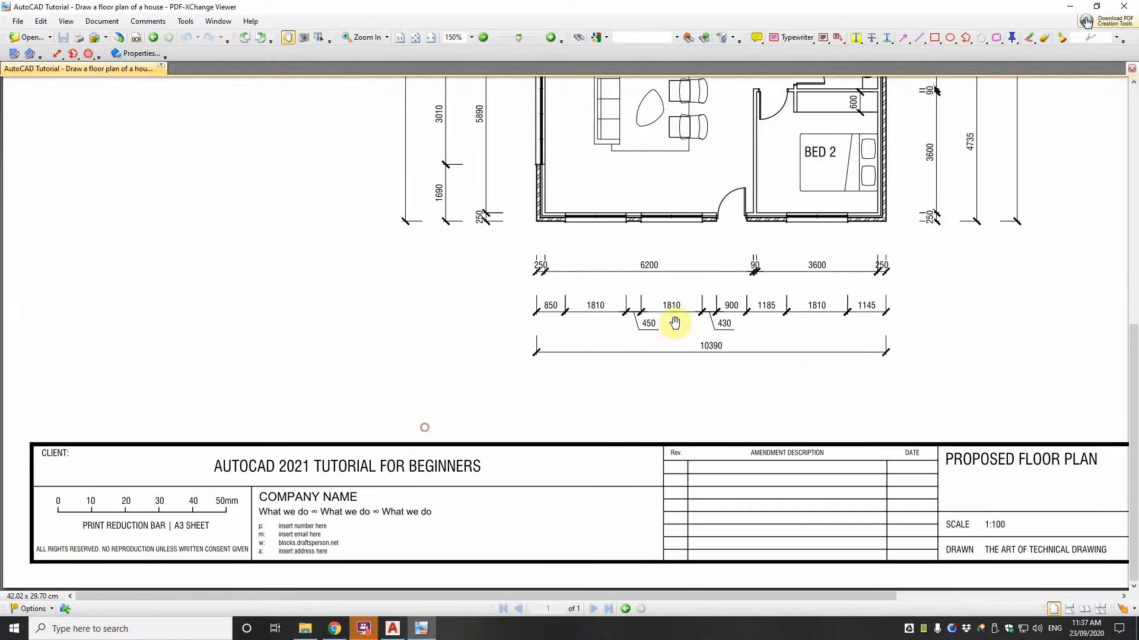
pyautogui.moveTo(655, 5); pyautogui.dragTo(1138, 4)
pyautogui.click(658, 322)
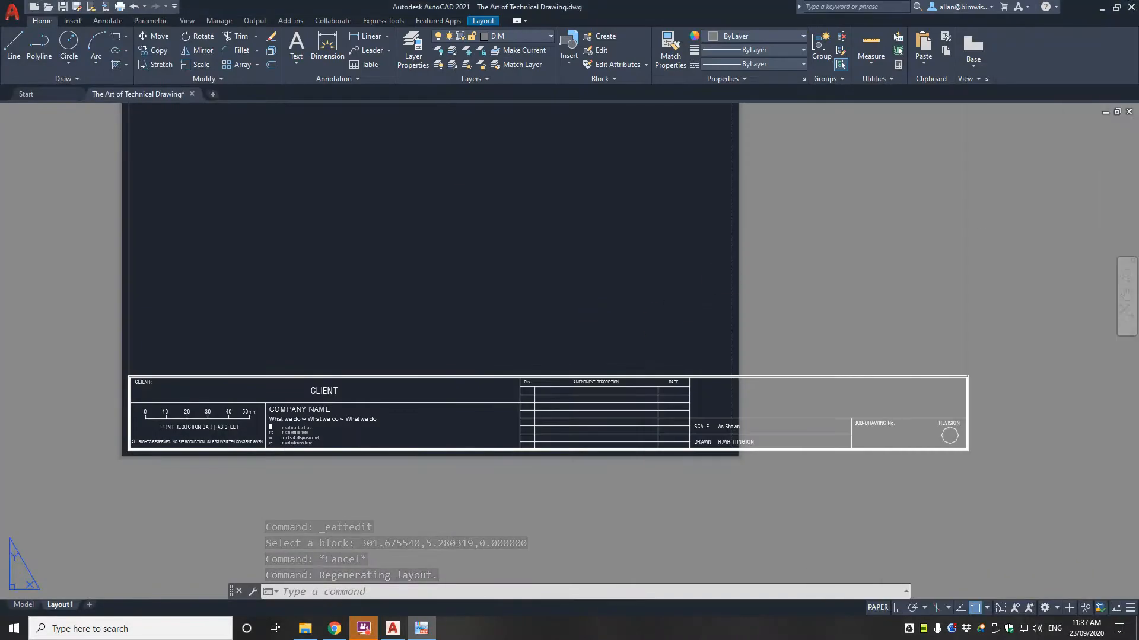
pyautogui.click(1138, 420)
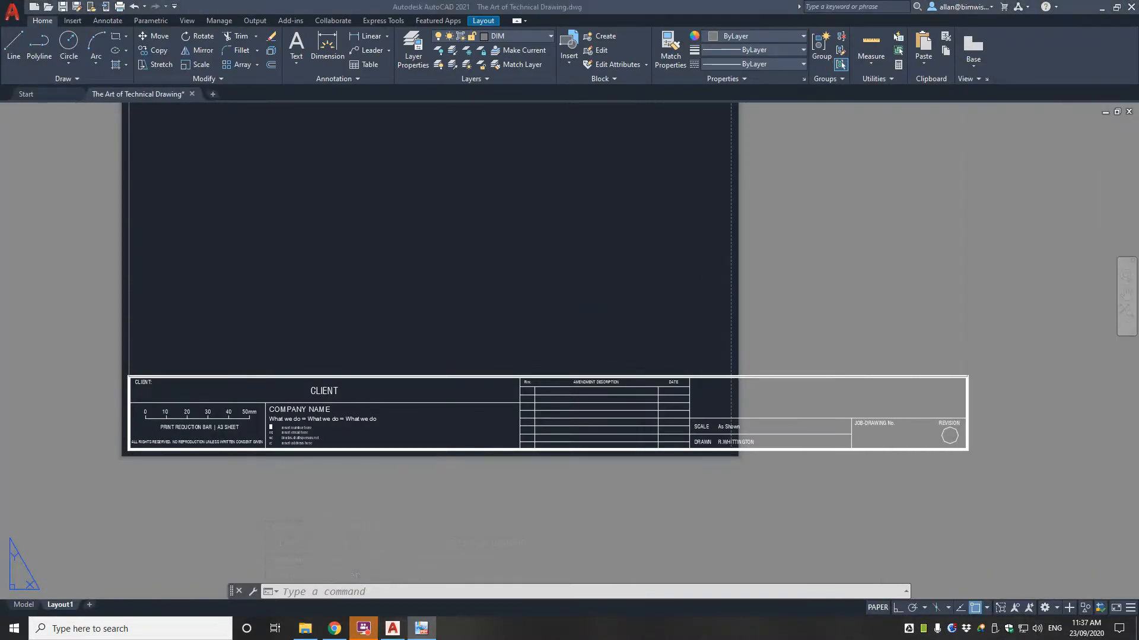
pyautogui.click(803, 391)
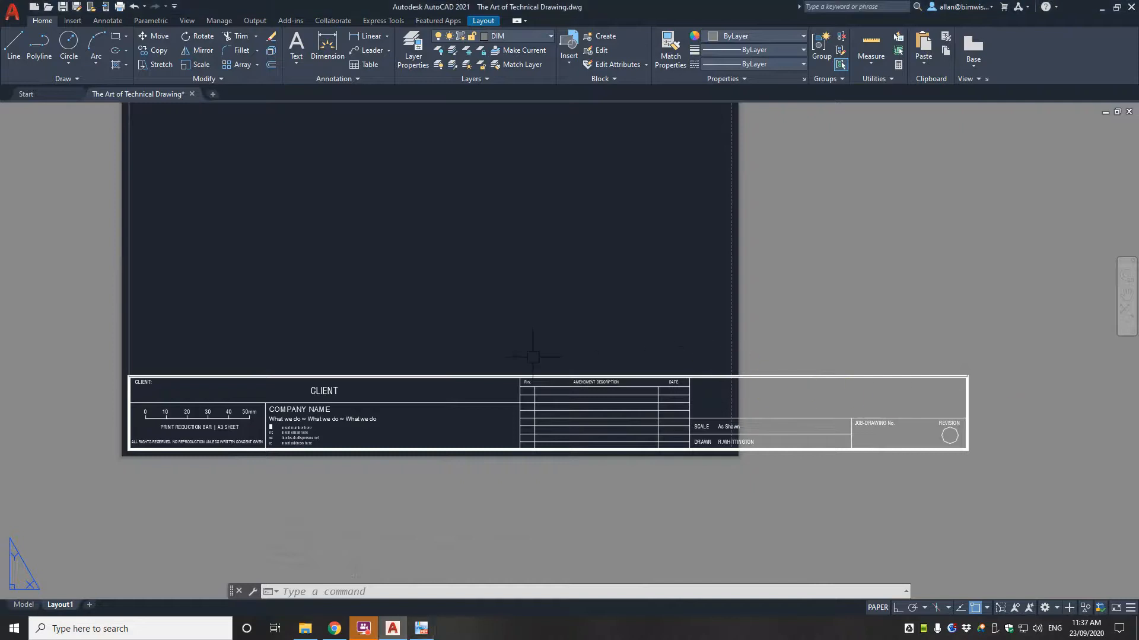
pyautogui.moveTo(1138, 45); pyautogui.dragTo(569, 1)
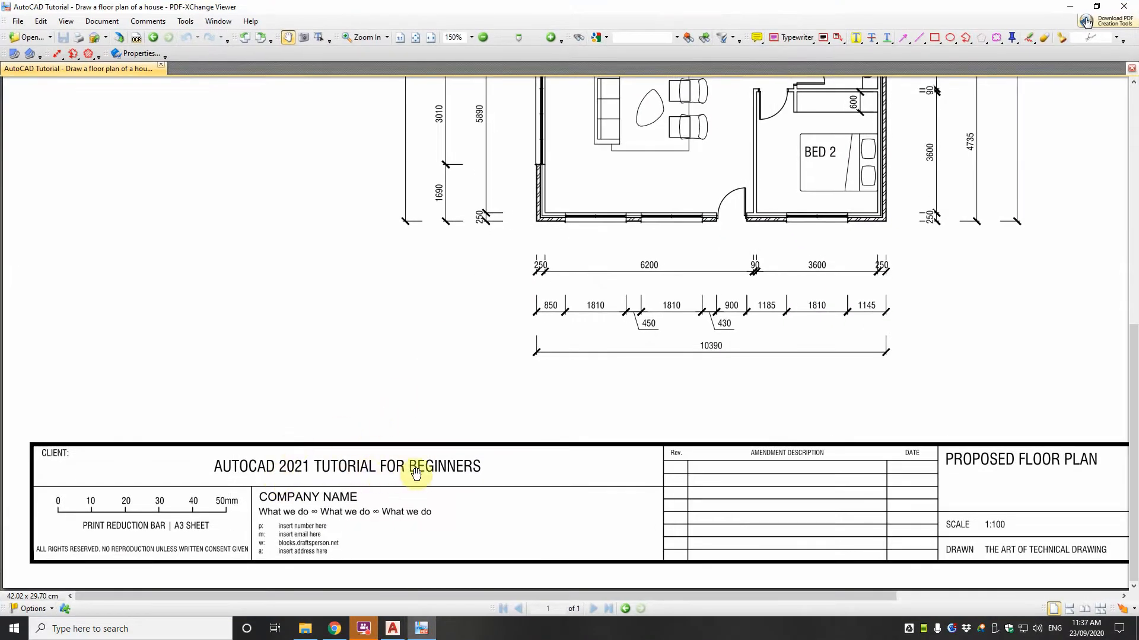
# - Check the rest of the reference titleblock, return to AutoCAD, and set the titleblock's CLIENT attribute to AUTOCAD 2021 TUTORIAL FOR BEGINEERS
pyautogui.hscroll(5, 652, 486)
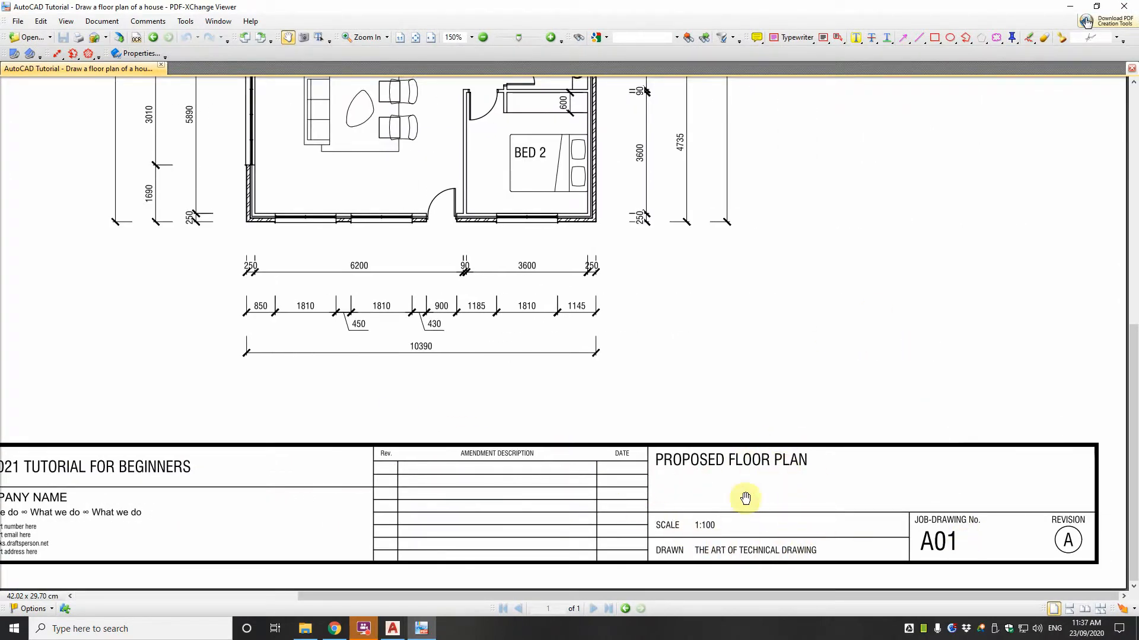
pyautogui.moveTo(789, 3); pyautogui.dragTo(1138, 67)
pyautogui.click(952, 304)
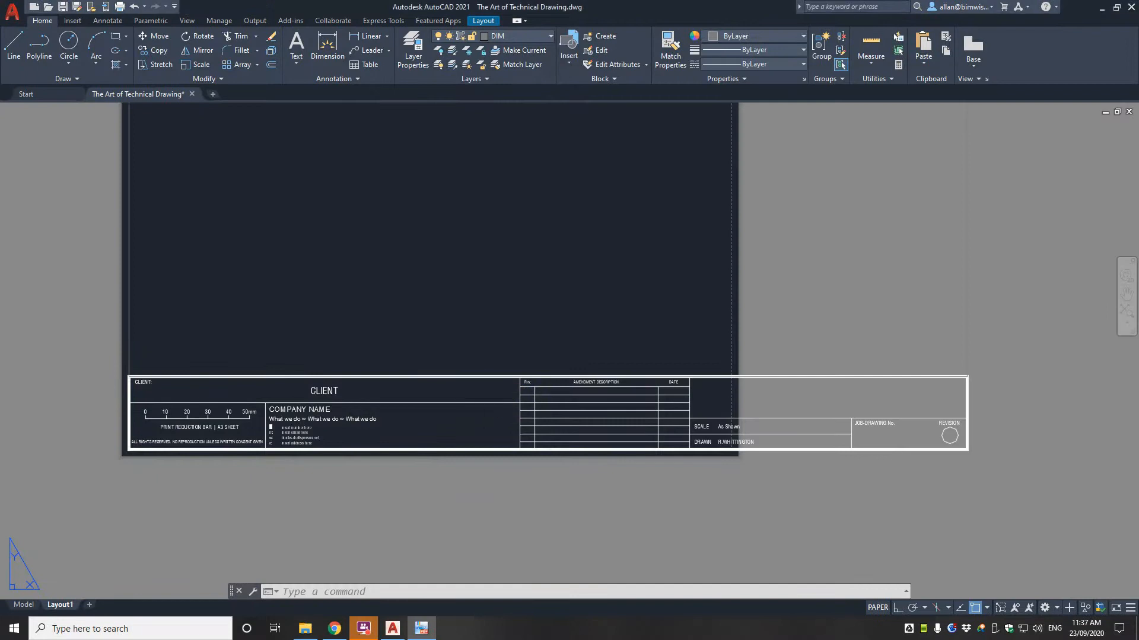
pyautogui.doubleClick(487, 405)
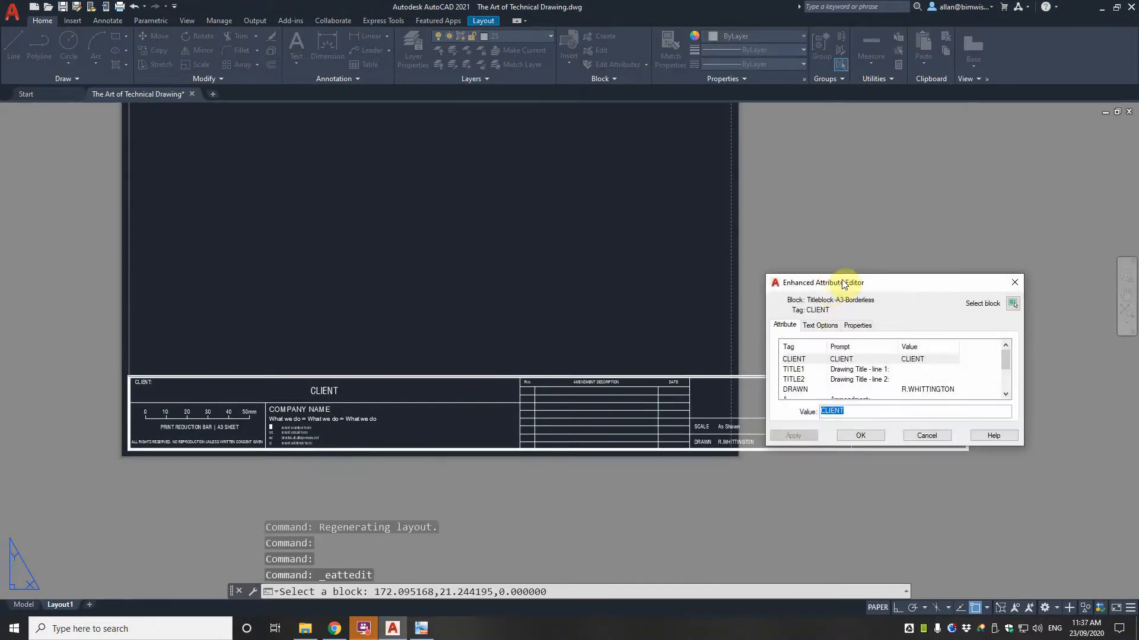
pyautogui.moveTo(829, 287); pyautogui.dragTo(783, 263)
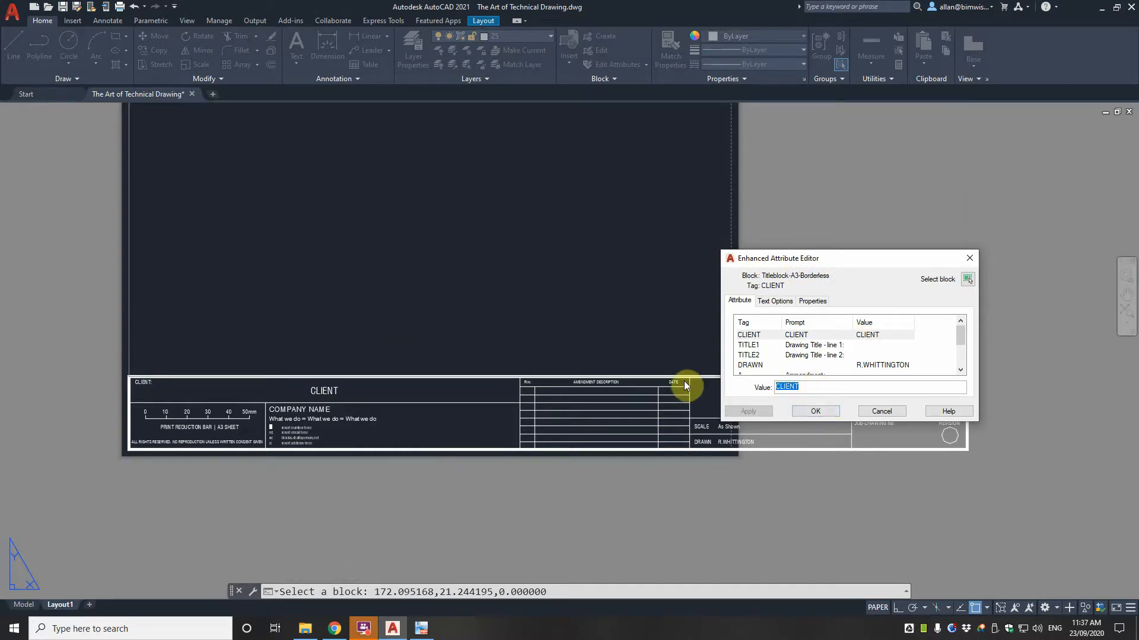
pyautogui.write('AUTO')
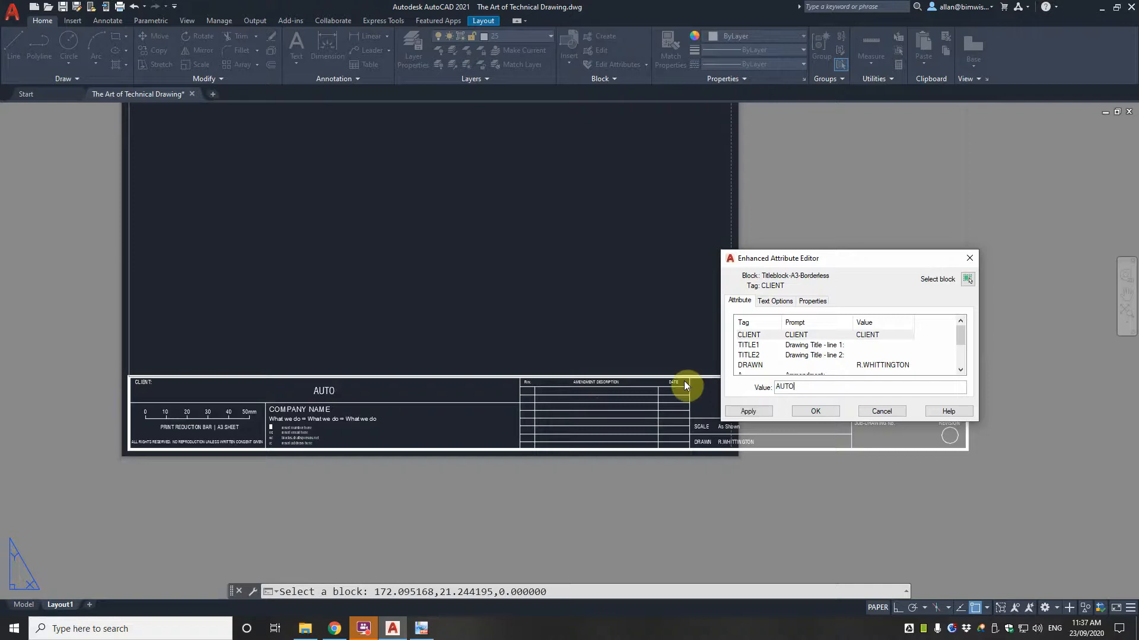
pyautogui.write('CAD 2021 TUTORIAL F')
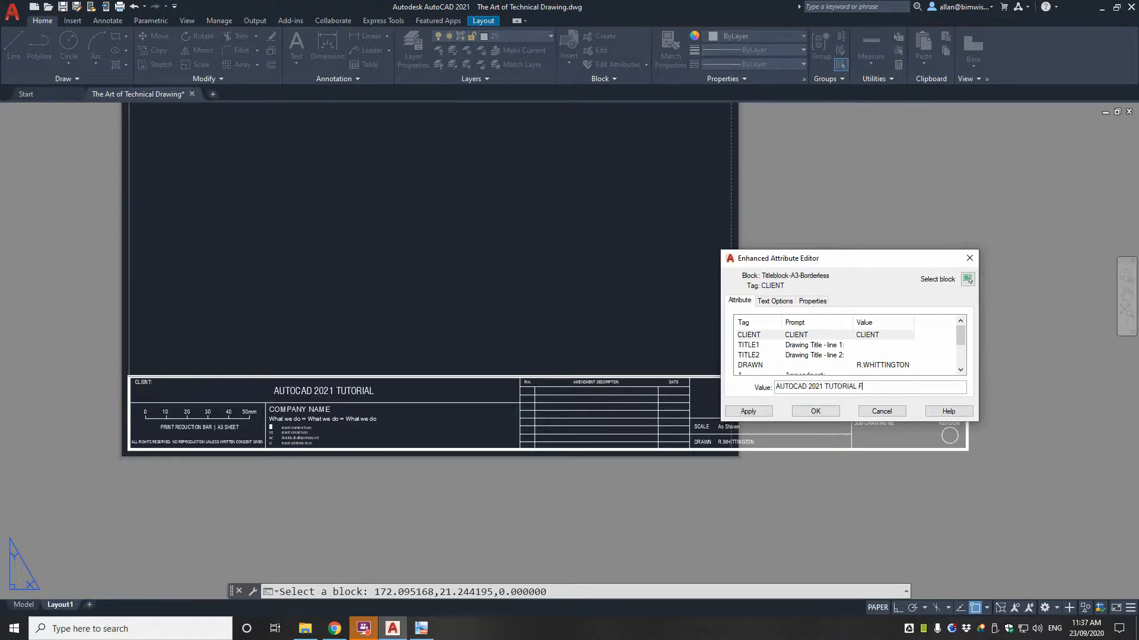
pyautogui.write('OR BEI')
pyautogui.press('BackSpace')
pyautogui.write('GINEERS')
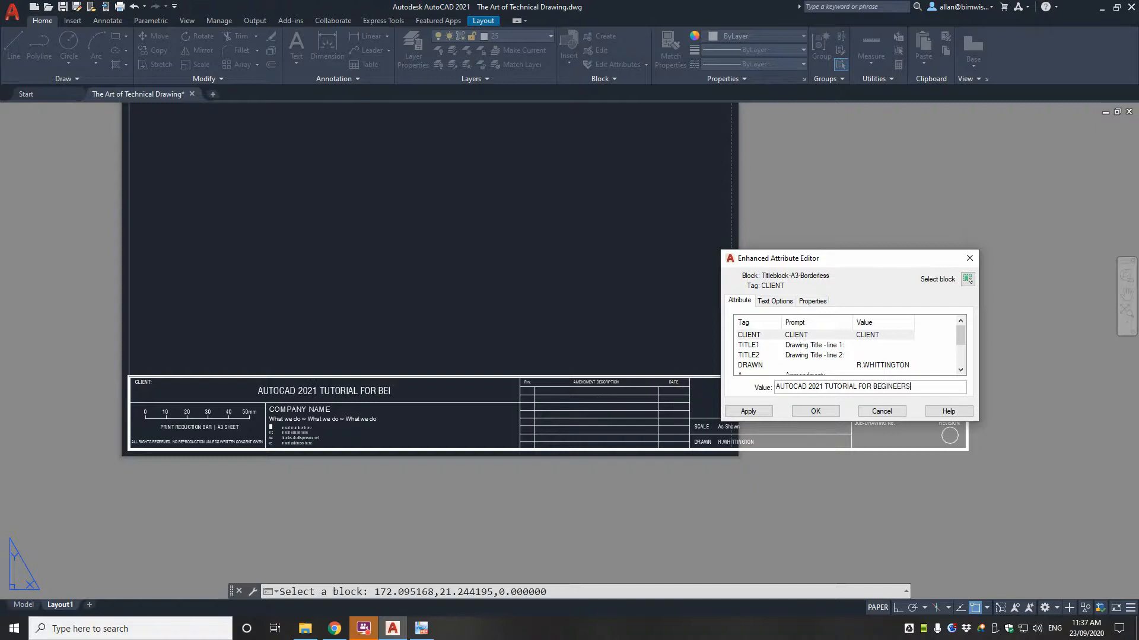
pyautogui.press('Return')
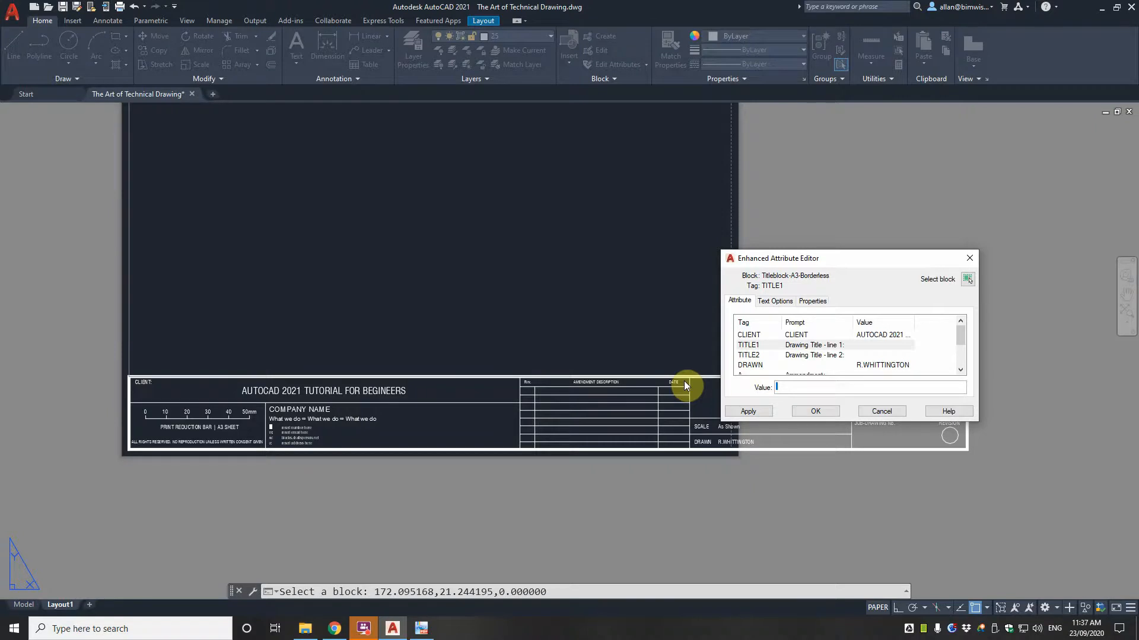
# - Set drawing title line 1 to PROPOSED FLOOR PLAN], leave line 2 blank, and set DRAWN to THE ART OF TECHNICAL DRAWING
pyautogui.write('PROPOSED FLOOR PLAN')
pyautogui.press('Return')
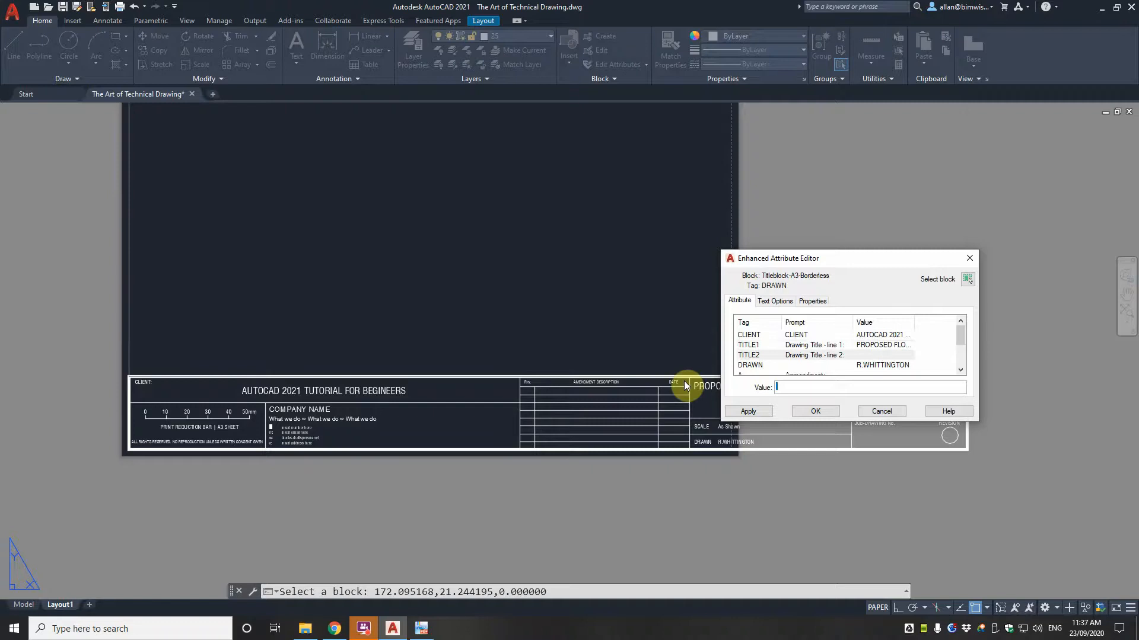
pyautogui.press('Return')
pyautogui.write('TO T')
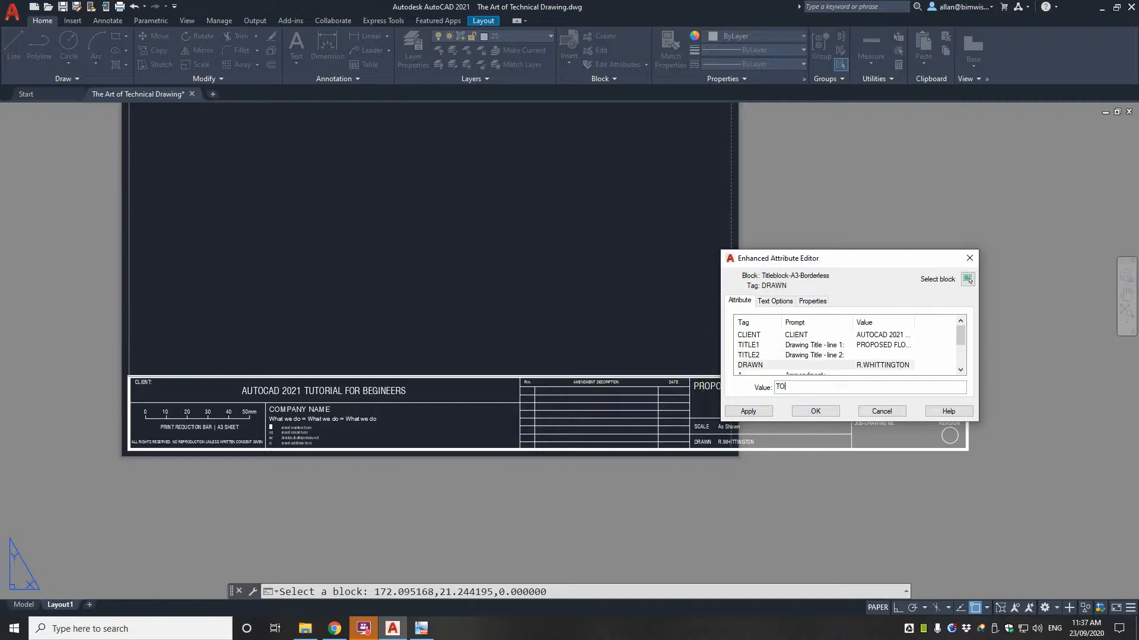
pyautogui.press('BackSpace')
pyautogui.press('BackSpace')
pyautogui.press('BackSpace')
pyautogui.write('H')
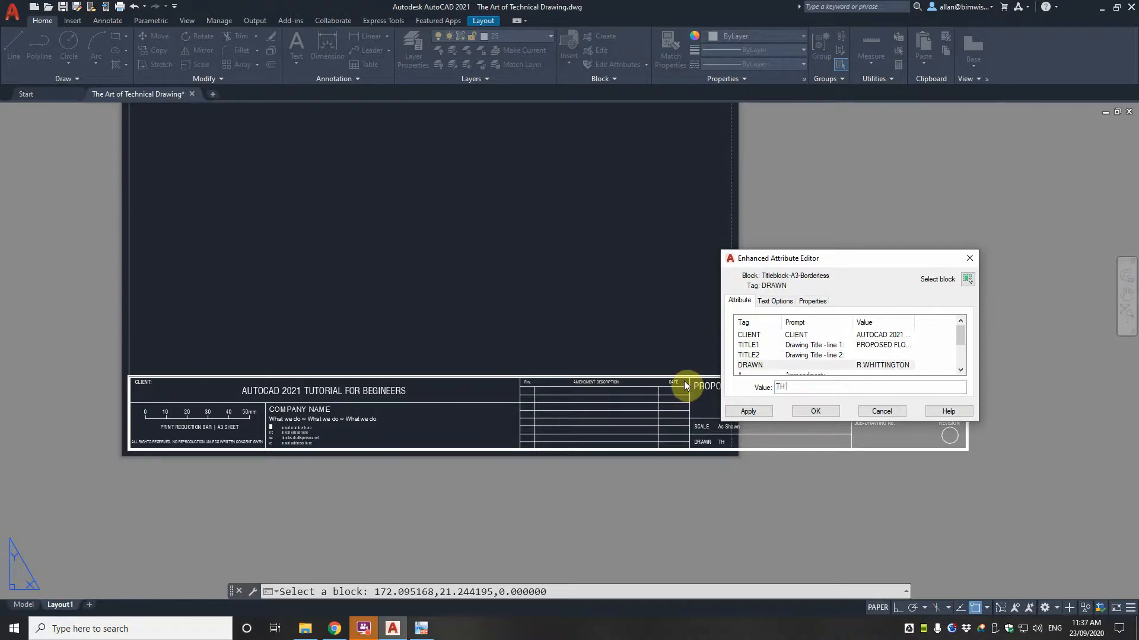
pyautogui.write('E ART OF TECHNIC')
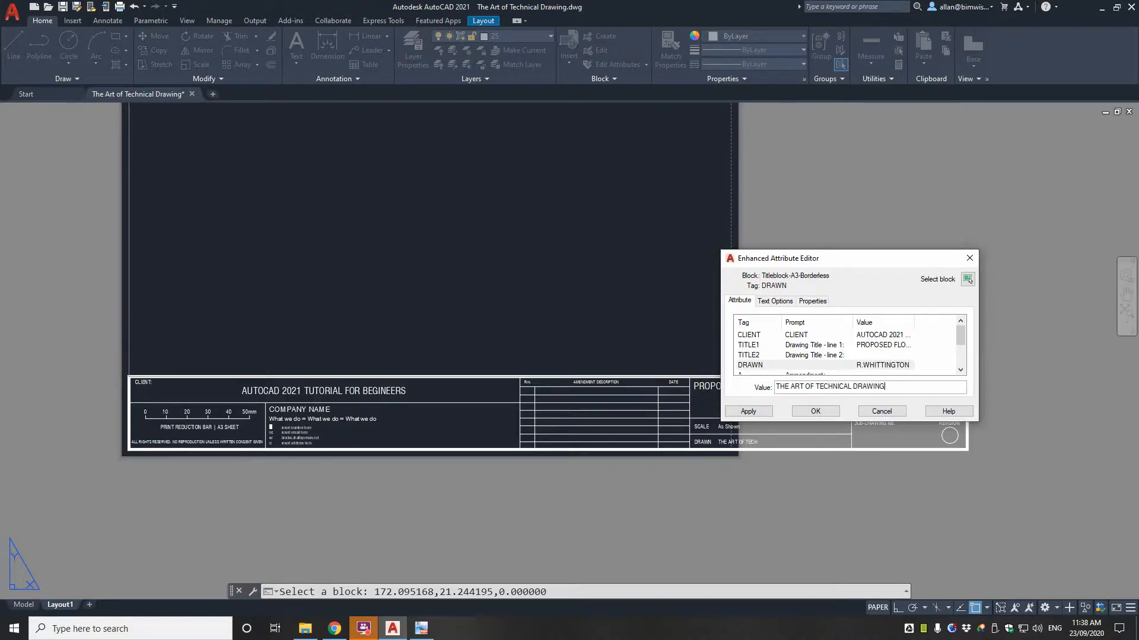
pyautogui.write('AL DRAWING')
pyautogui.press('Return')
# - Set the titleblock's amendment to A, the drawing number to A01 and the scale to 1:100, and accept the attribute edits
pyautogui.write('A')
pyautogui.press('Return')
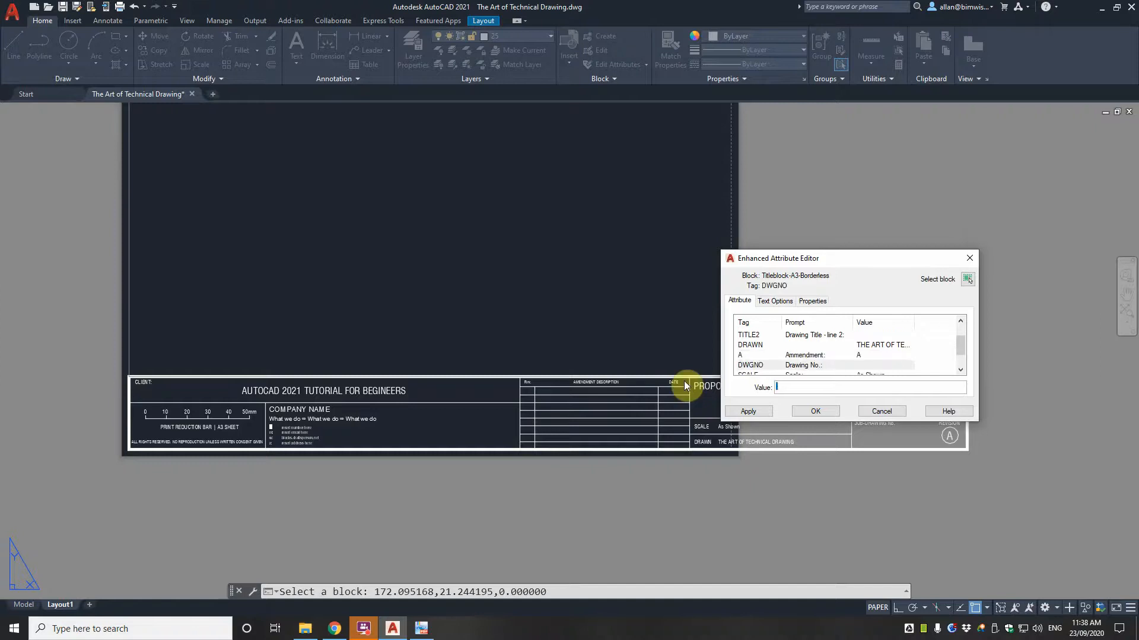
pyautogui.write('A01')
pyautogui.press('Return')
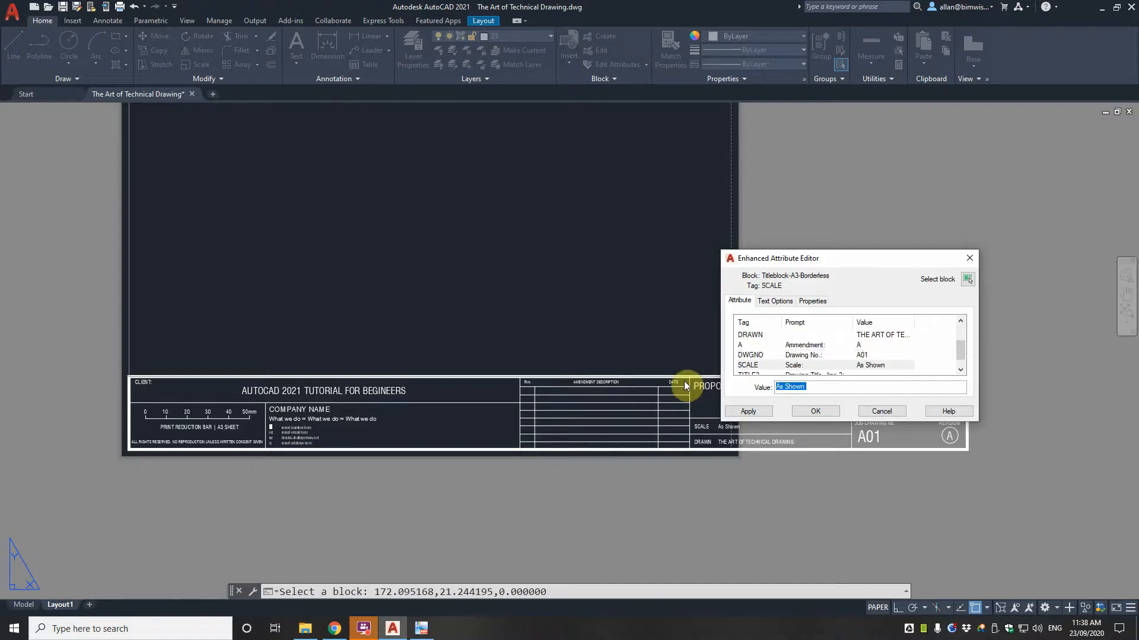
pyautogui.write('1:100')
pyautogui.click(832, 414)
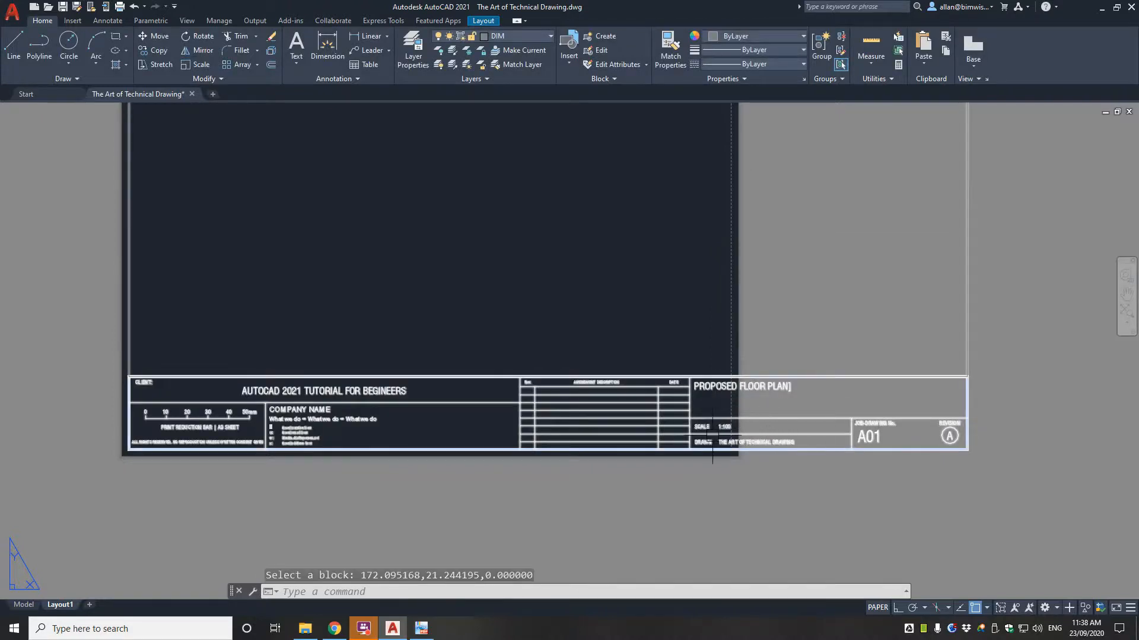
# - Inspect the filled-in titleblock up close, from the drawing title and scale area to the print reduction bar
pyautogui.scroll(3, 765, 418)
pyautogui.scroll(3, 667, 438)
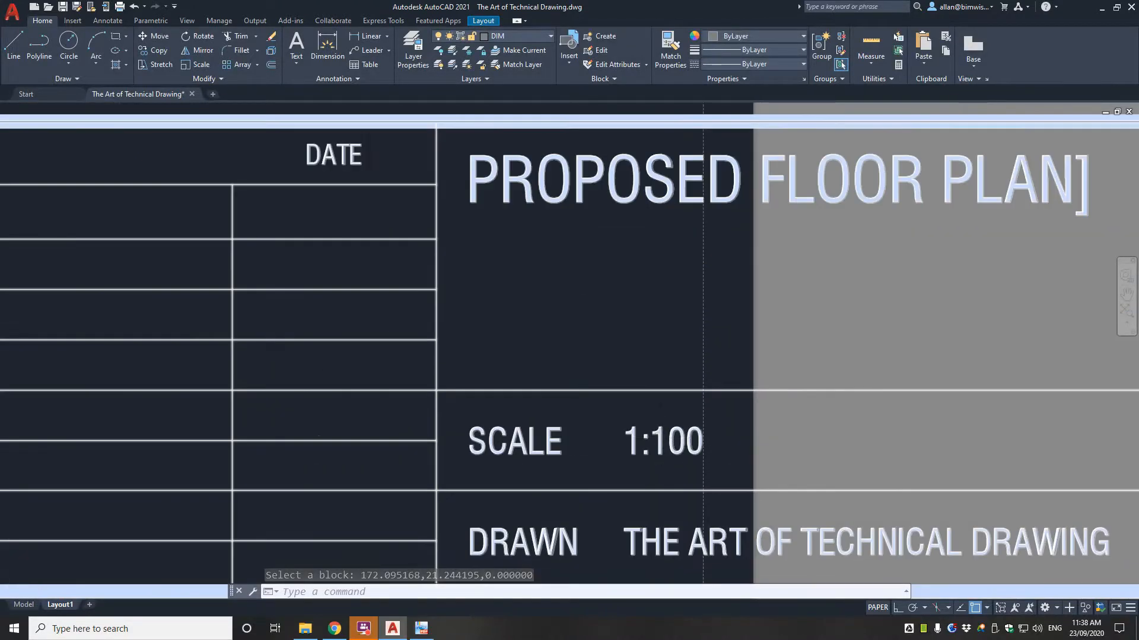
pyautogui.scroll(-6, 774, 449)
pyautogui.moveTo(773, 449); pyautogui.dragTo(827, 452, button='middle')
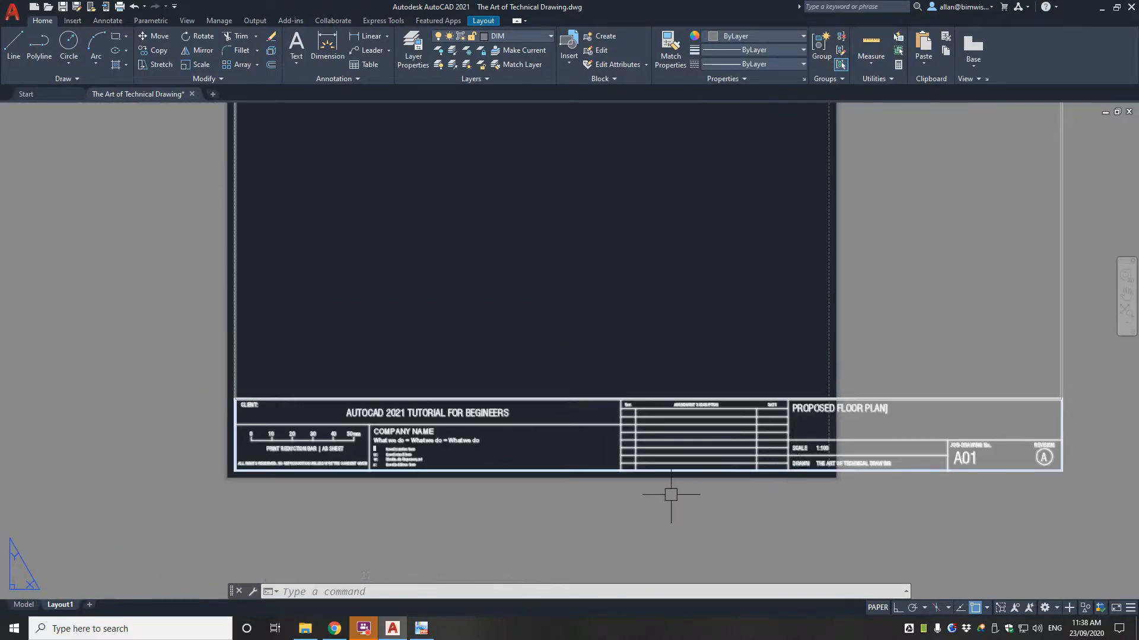
pyautogui.moveTo(319, 473); pyautogui.dragTo(665, 465, button='middle')
pyautogui.scroll(5, 661, 459)
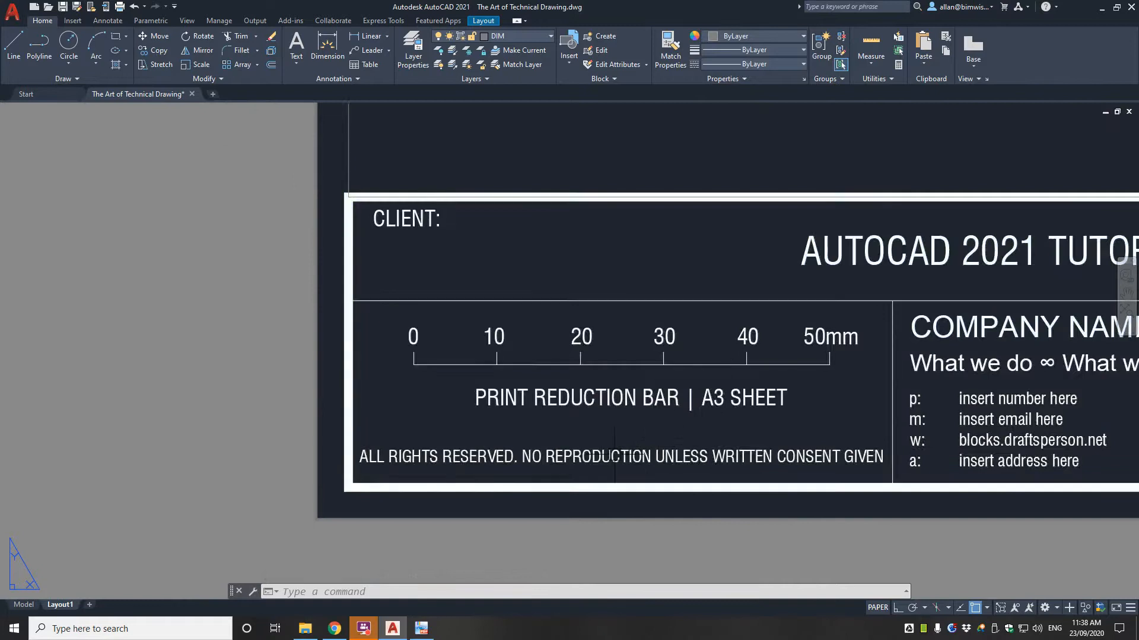
pyautogui.moveTo(728, 394); pyautogui.dragTo(653, 390, button='middle')
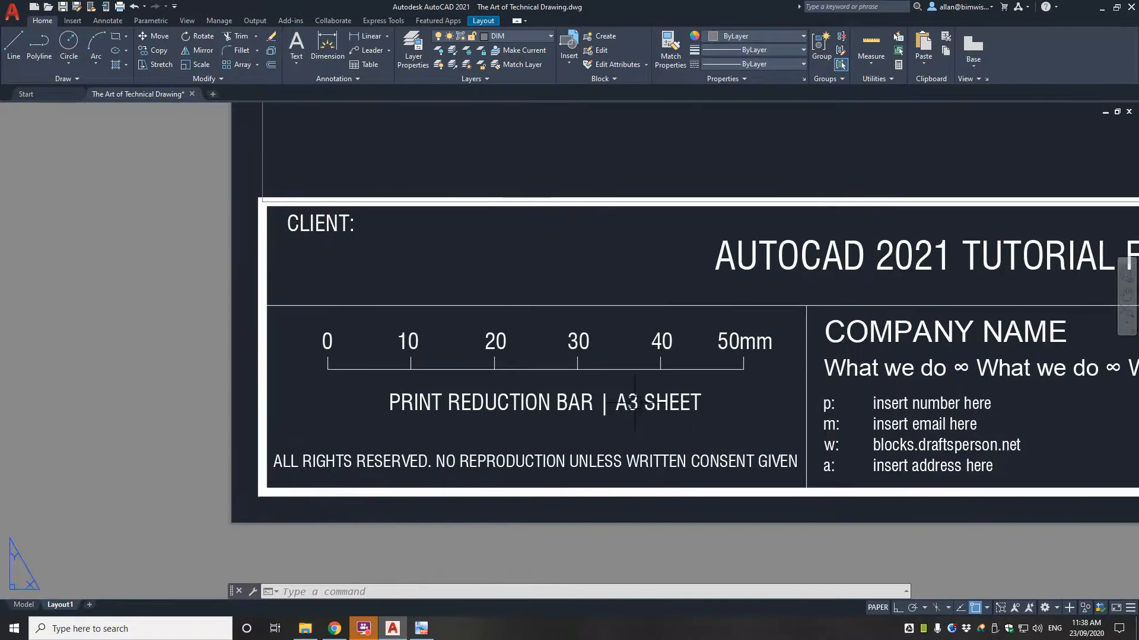
pyautogui.scroll(-3, 652, 389)
pyautogui.scroll(6, 648, 394)
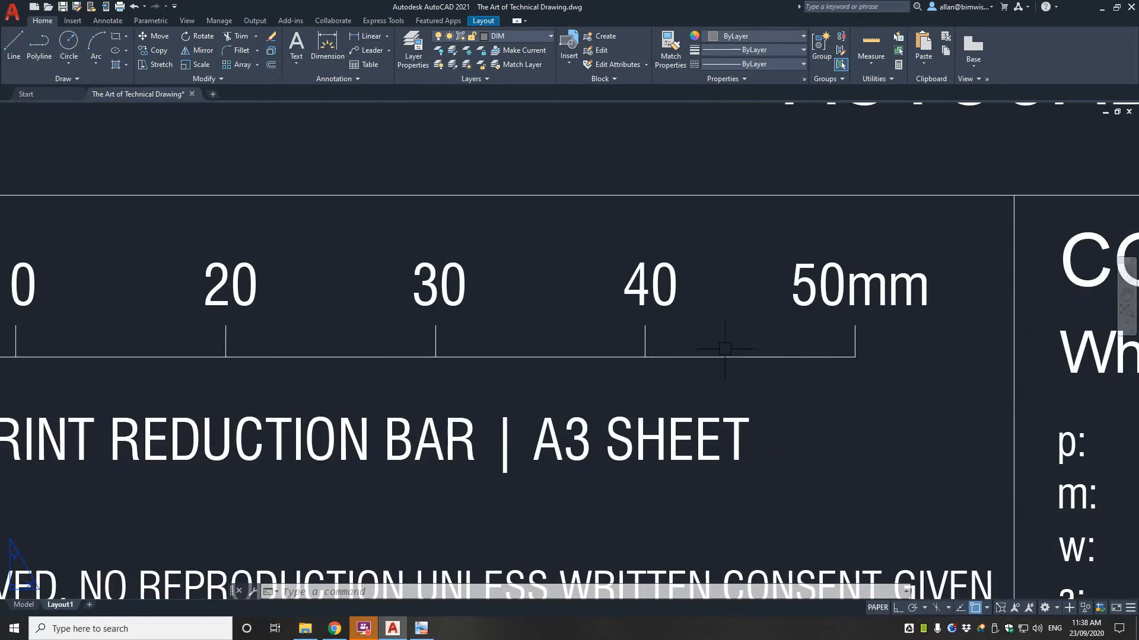
pyautogui.scroll(-5, 804, 329)
pyautogui.scroll(4, 813, 333)
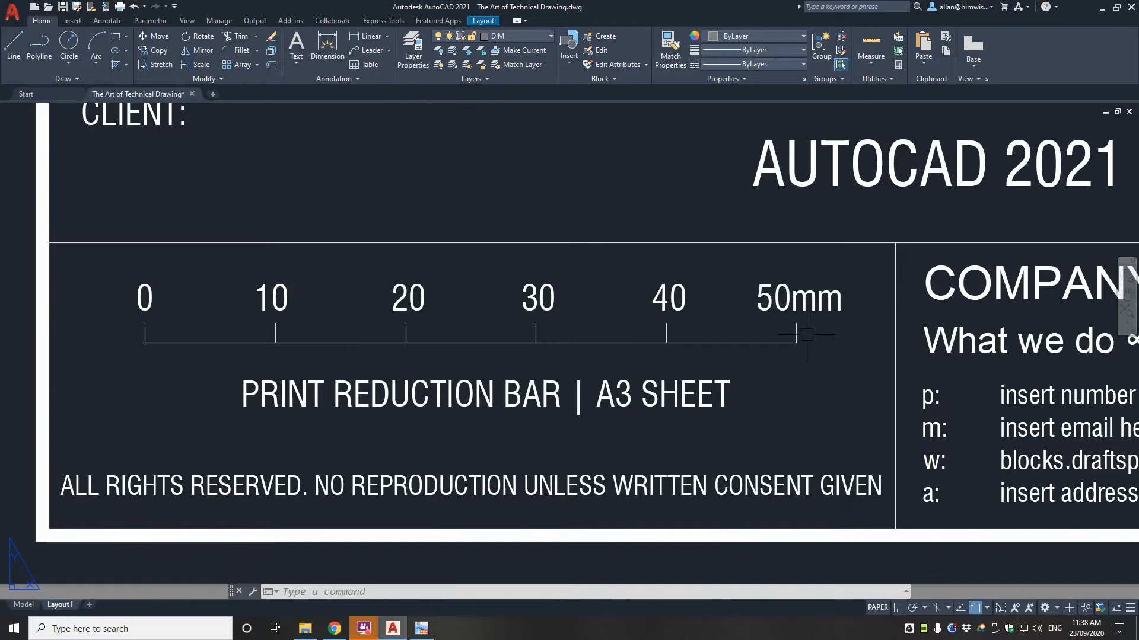
pyautogui.scroll(-6, 798, 331)
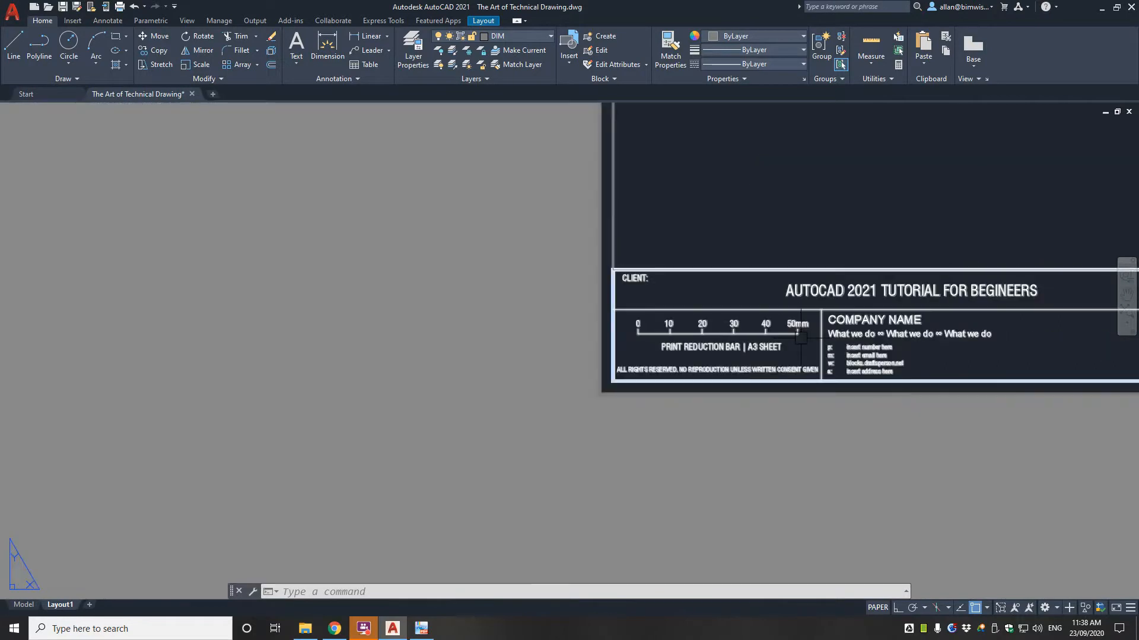
# - Review the titleblock's block properties and attribute values, and clear the selection
pyautogui.click(491, 366)
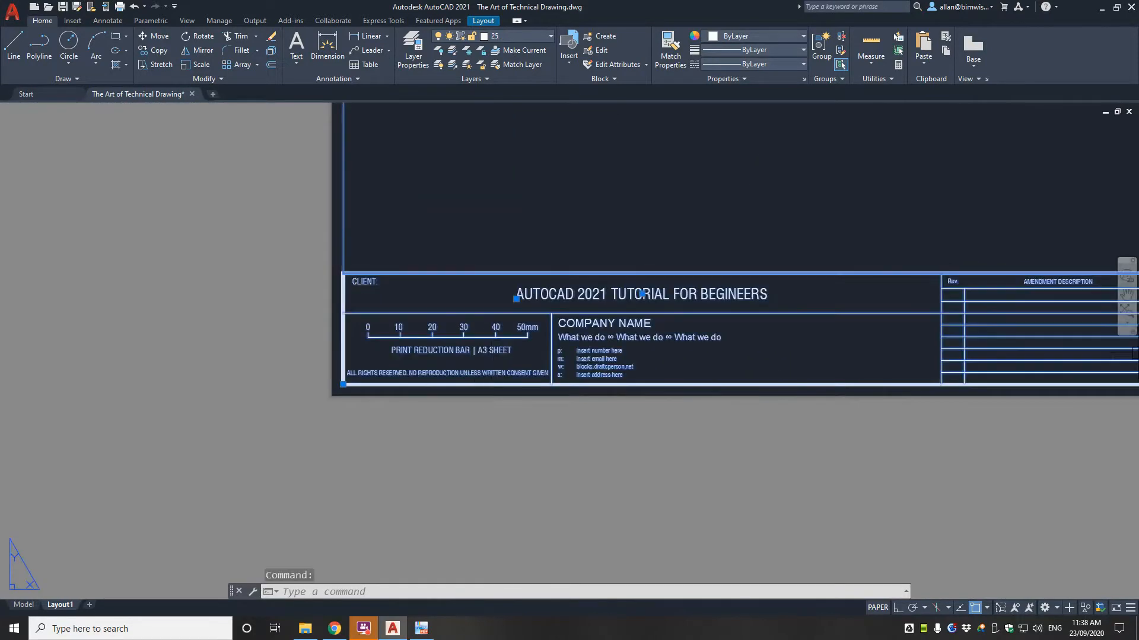
pyautogui.moveTo(1138, 379); pyautogui.dragTo(914, 358)
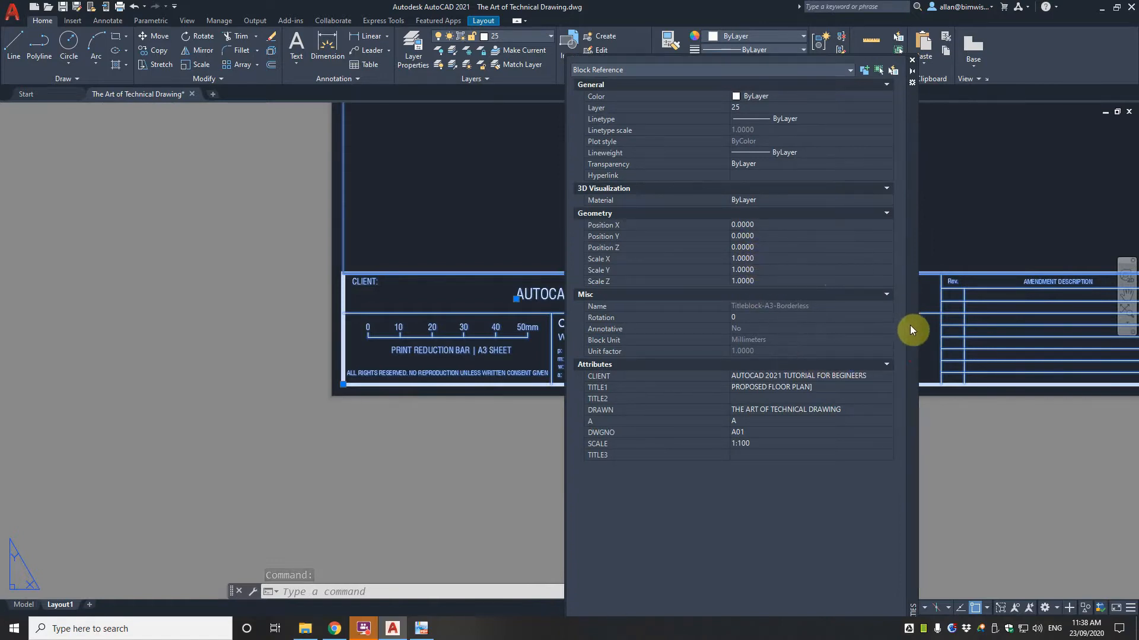
pyautogui.moveTo(910, 326); pyautogui.dragTo(1138, 332)
pyautogui.scroll(-7, 864, 398)
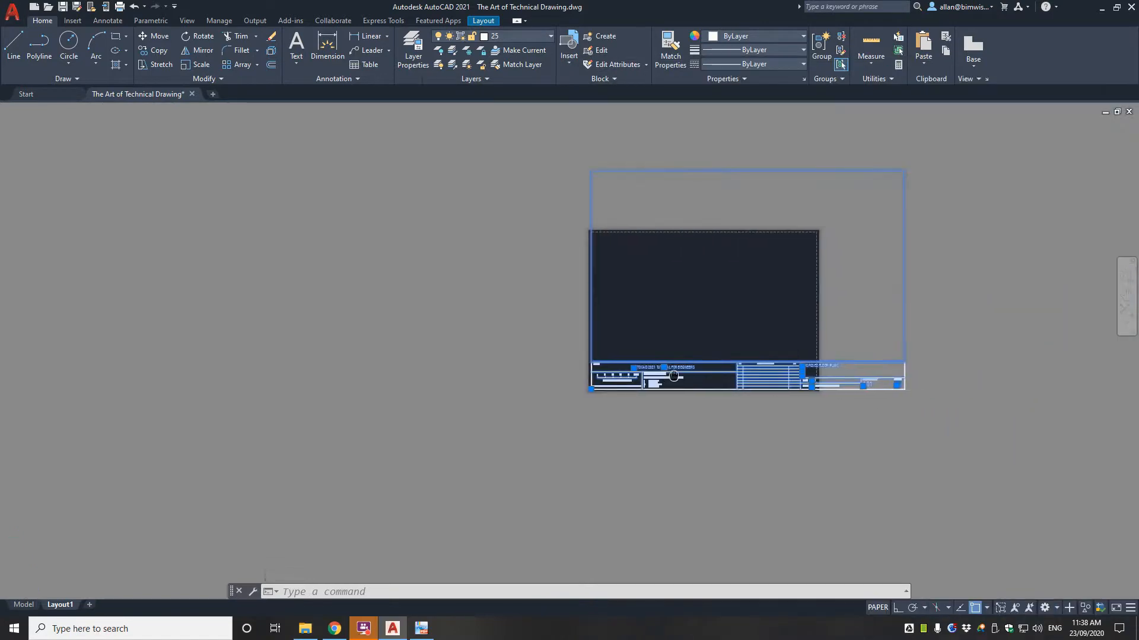
pyautogui.press('Escape')
pyautogui.press('Escape')
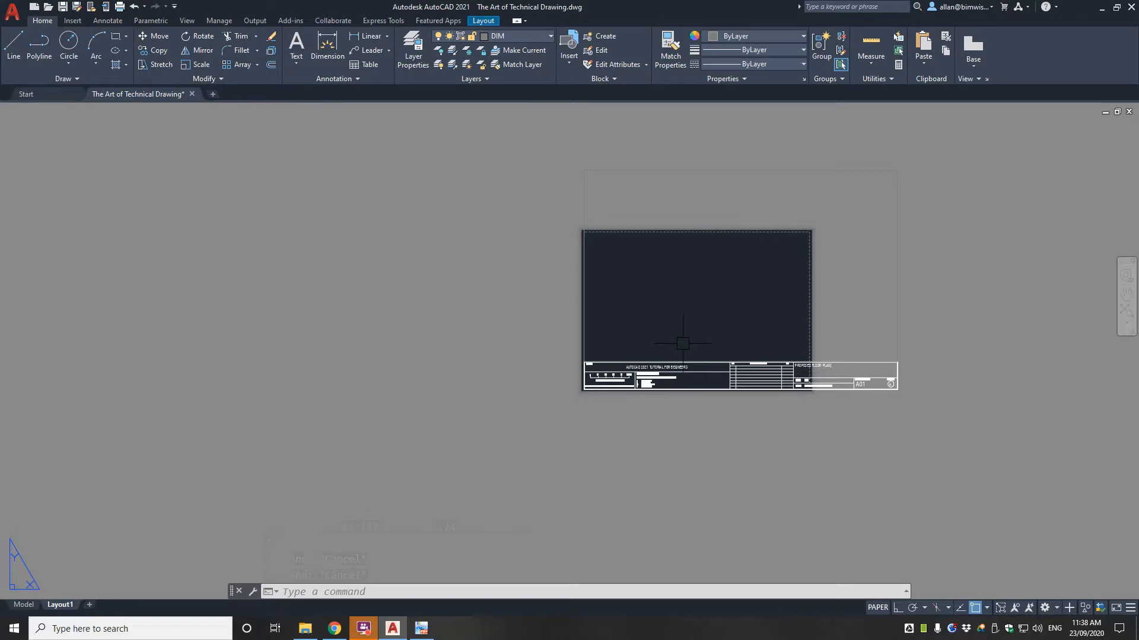
# - Make the A3 PDF page setup current for Layout1 and review its plot settings
pyautogui.write('PAGESETUP')
pyautogui.press('Return')
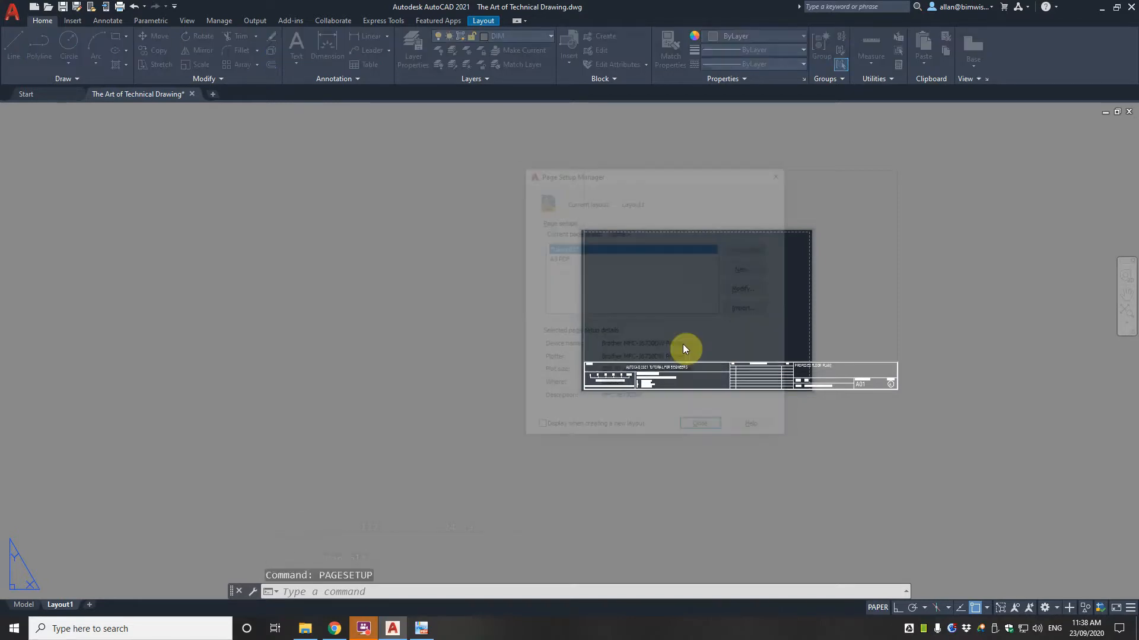
pyautogui.click(563, 259)
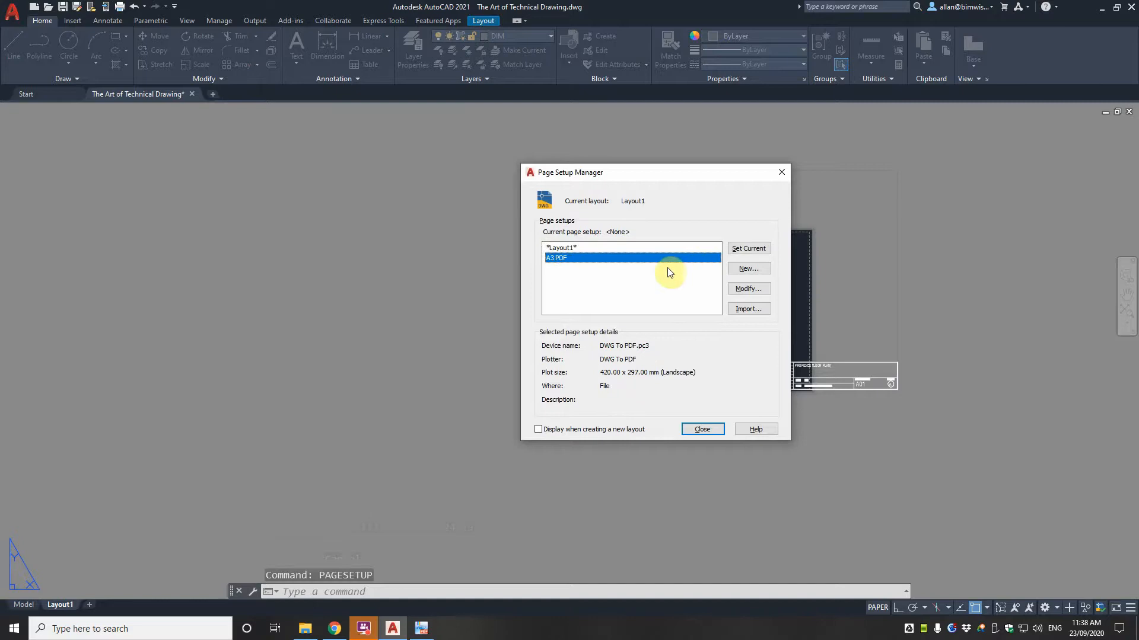
pyautogui.click(751, 252)
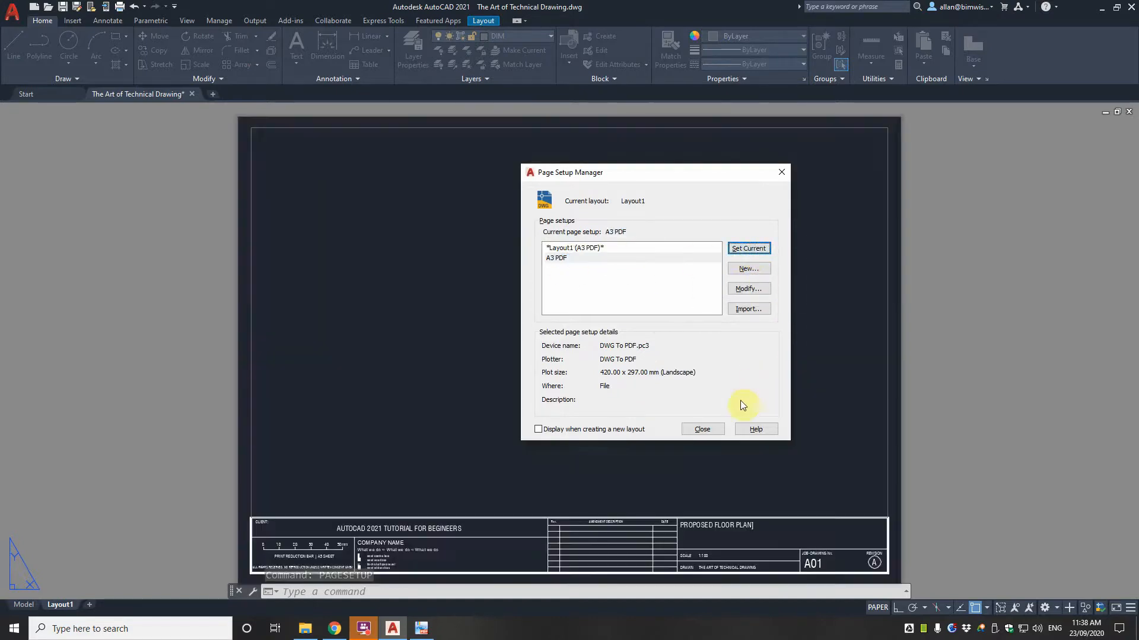
pyautogui.click(754, 291)
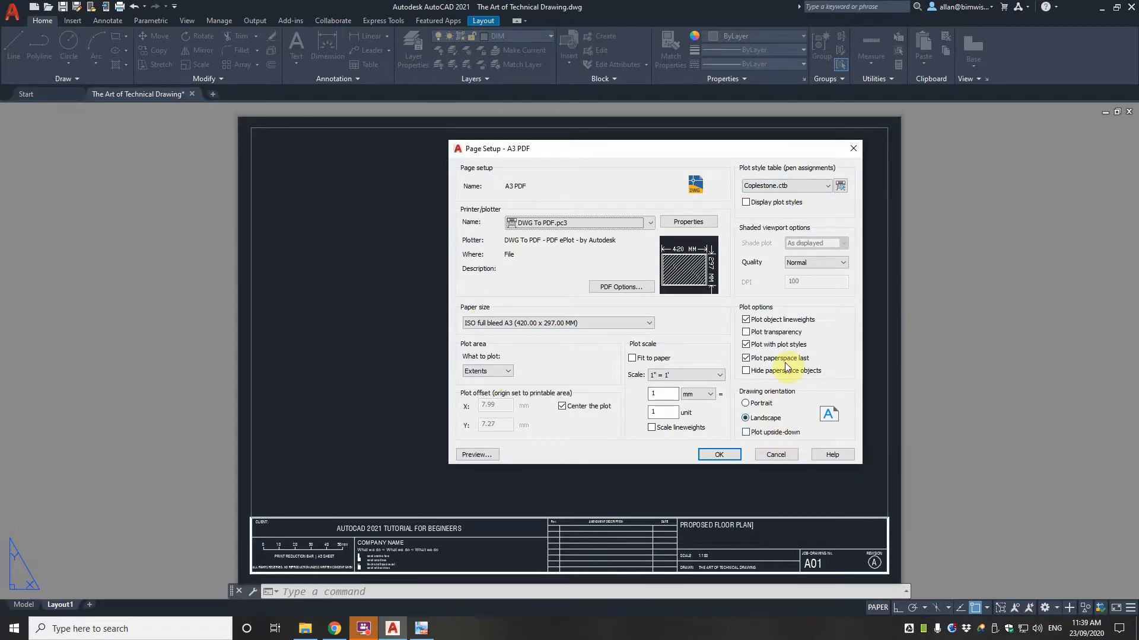
pyautogui.click(776, 454)
pyautogui.click(703, 429)
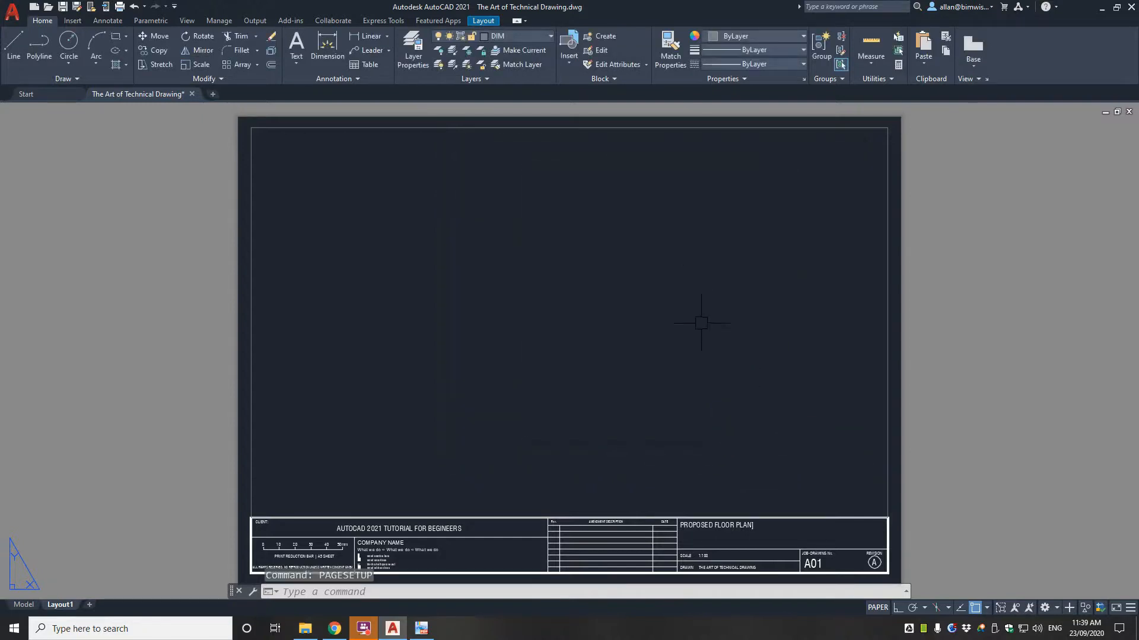
# - Remove the stray bracket from drawing title line 1 so it reads PROPOSED FLOOR PLAN
pyautogui.scroll(5, 753, 517)
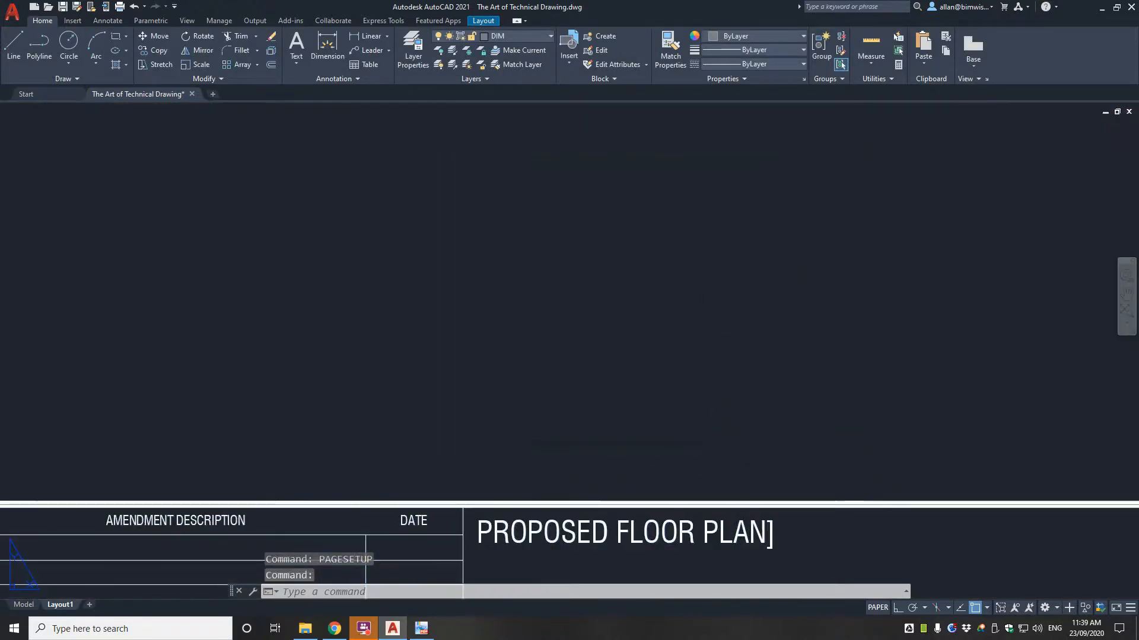
pyautogui.doubleClick(741, 531)
pyautogui.click(867, 386)
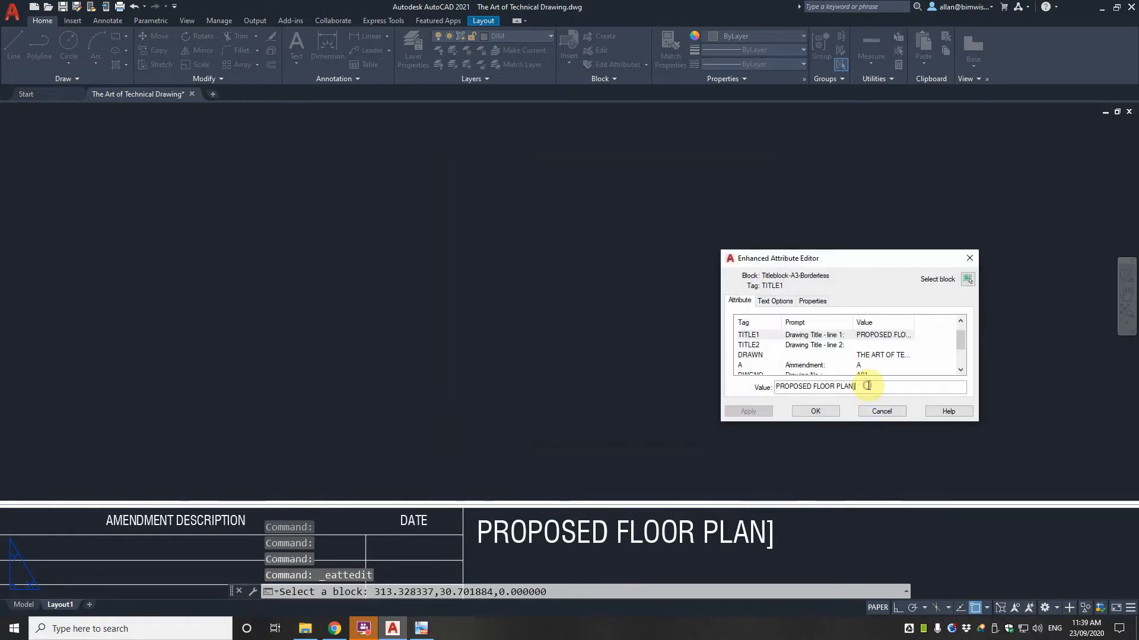
pyautogui.click(817, 411)
# - Zoom to the extents of Layout1 and frame the whole sheet in view
pyautogui.scroll(-5, 765, 380)
pyautogui.write('z')
pyautogui.press('Return')
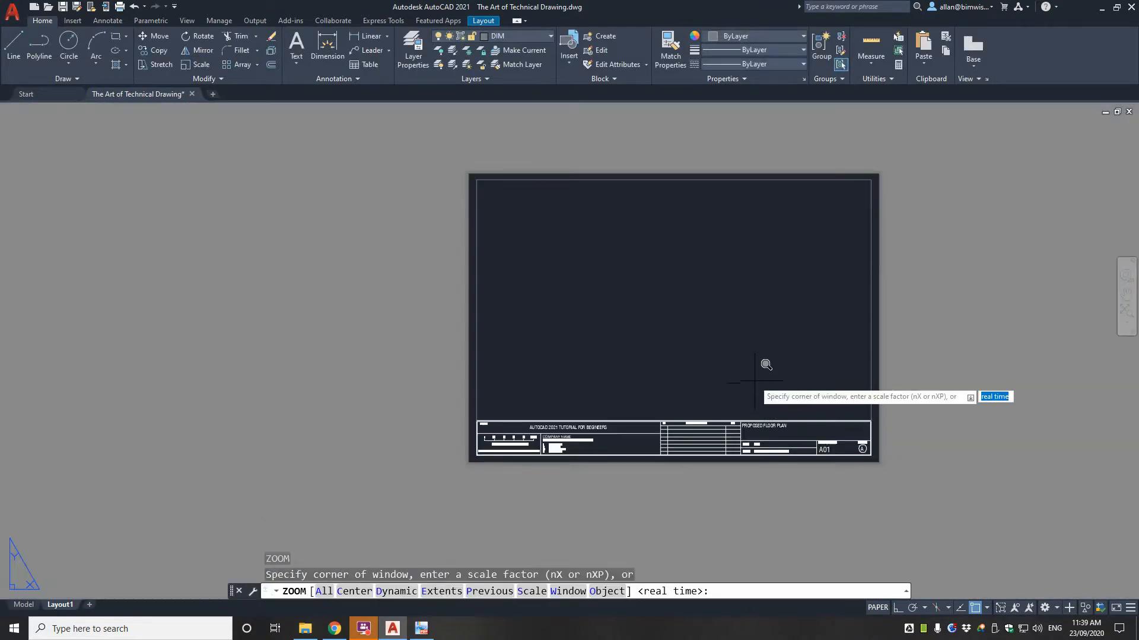
pyautogui.press('Escape')
pyautogui.write('z')
pyautogui.press('Return')
pyautogui.write('e')
pyautogui.press('Return')
pyautogui.scroll(-4, 721, 343)
pyautogui.moveTo(719, 329); pyautogui.dragTo(693, 305, button='middle')
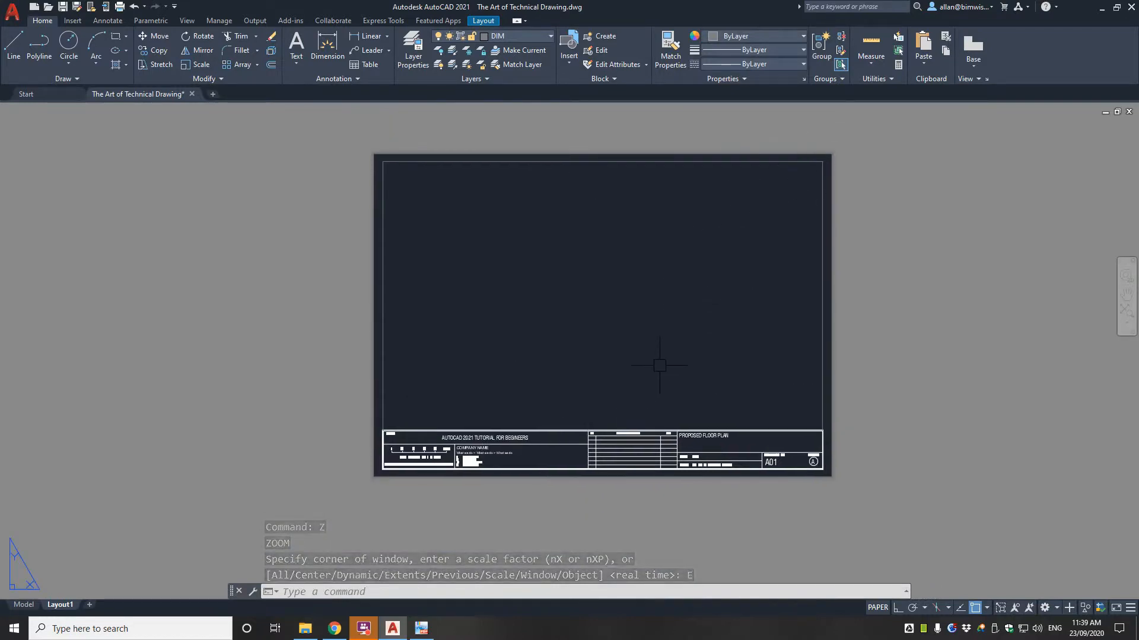
# - Draw a rectangle over the sheet's drawing area, from the border's upper-left corner to the titleblock's upper-right corner
pyautogui.write('REC')
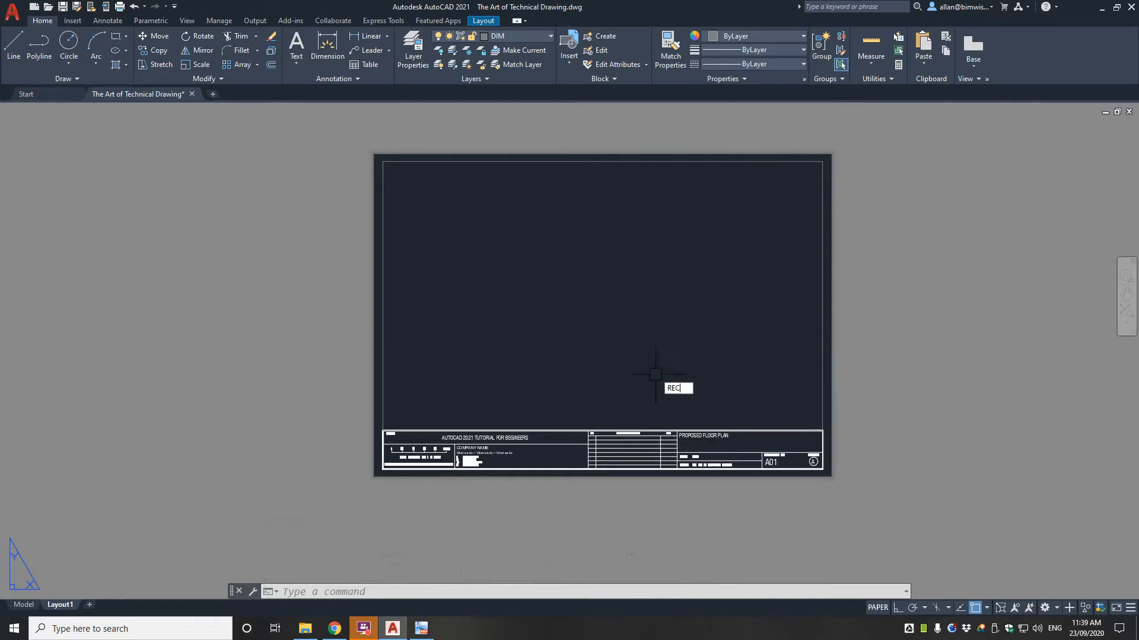
pyautogui.press('Return')
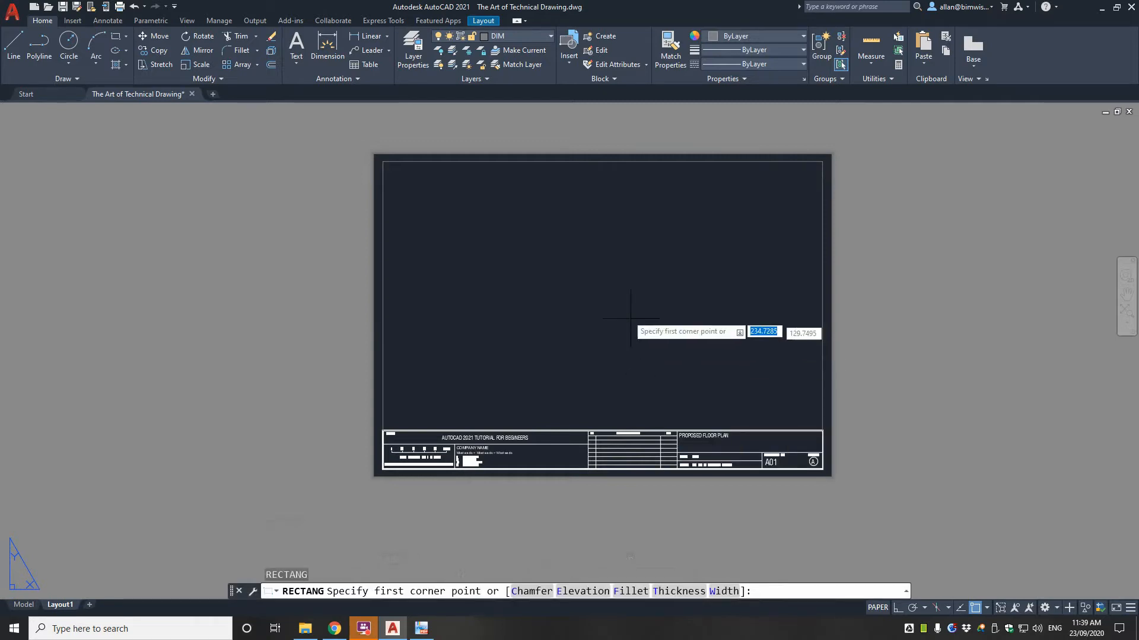
pyautogui.click(384, 163)
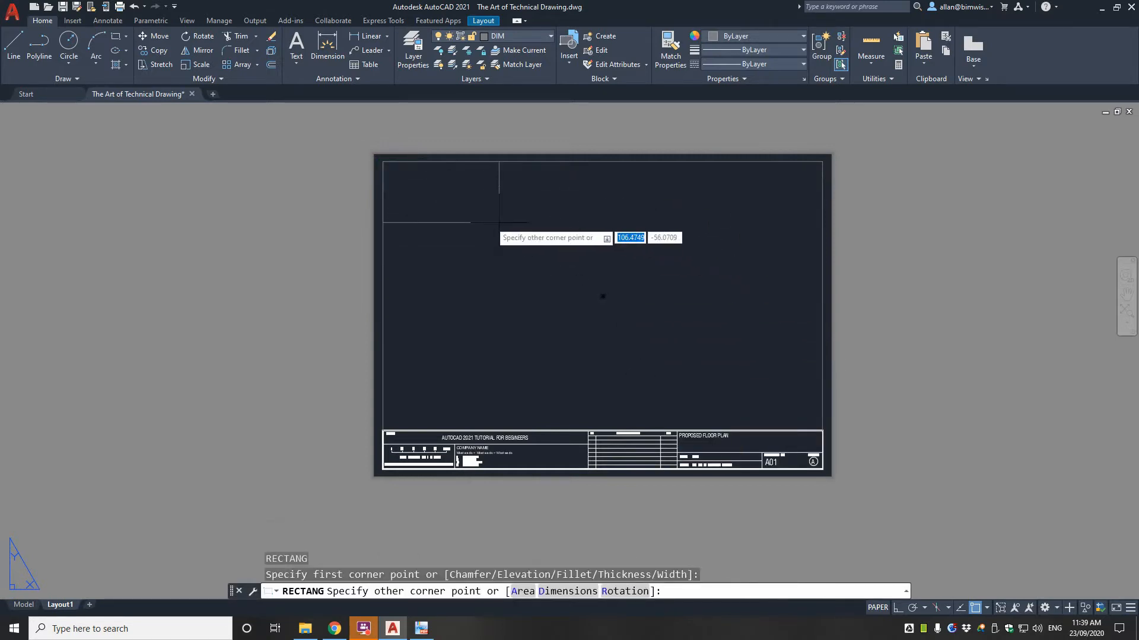
pyautogui.click(822, 427)
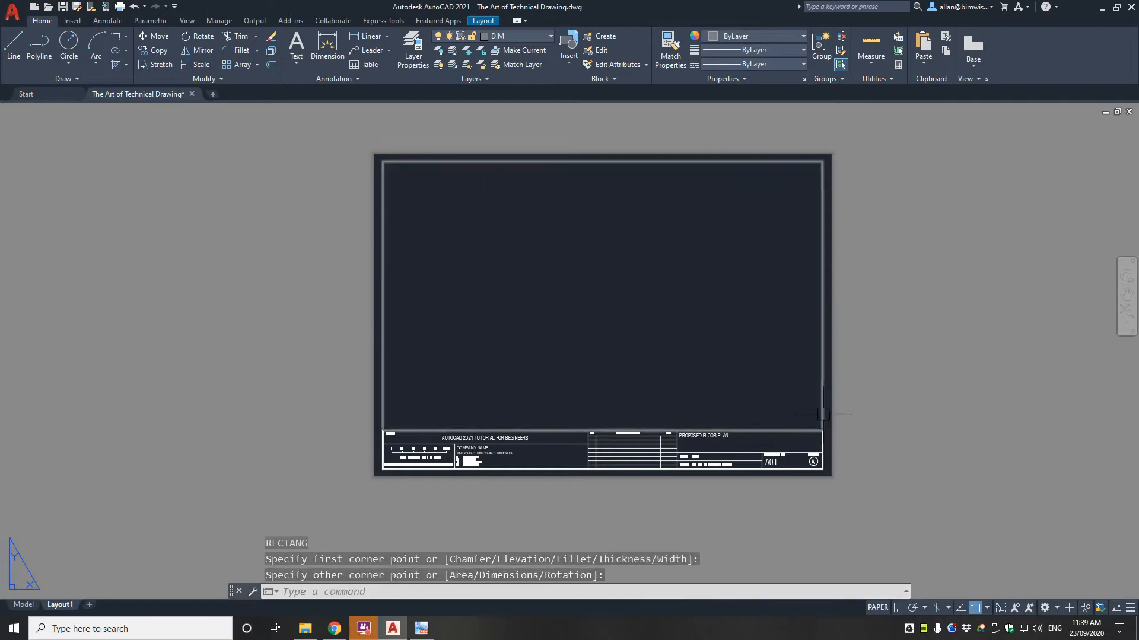
# - Assign the new rectangle around the drawing area to the Defpoints layer
pyautogui.click(823, 413)
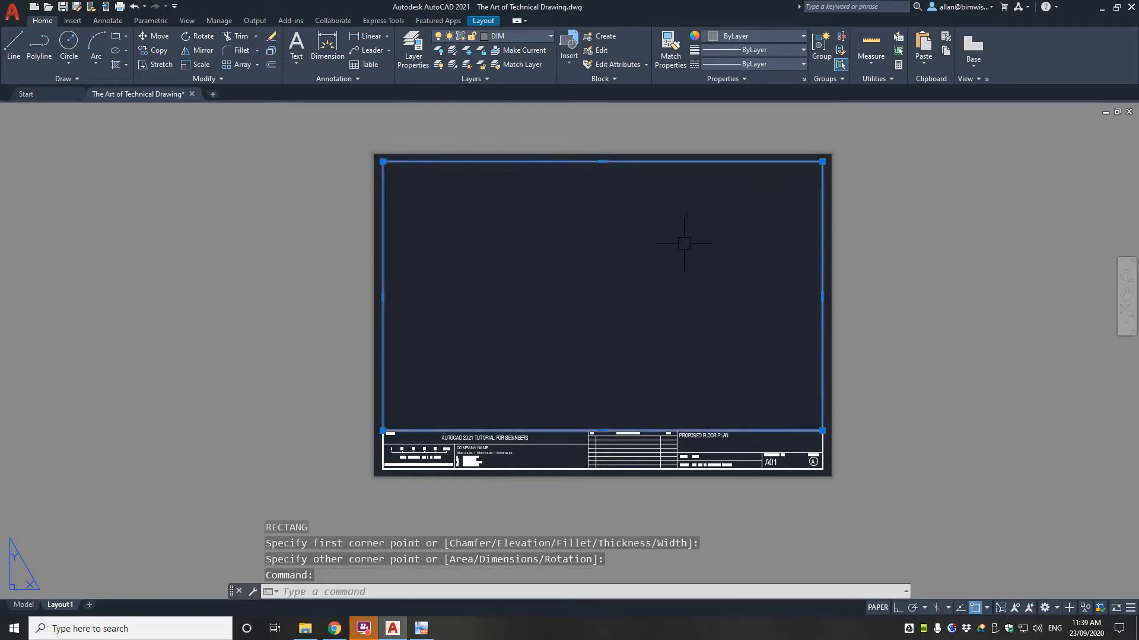
pyautogui.moveTo(684, 253); pyautogui.dragTo(671, 302, button='middle')
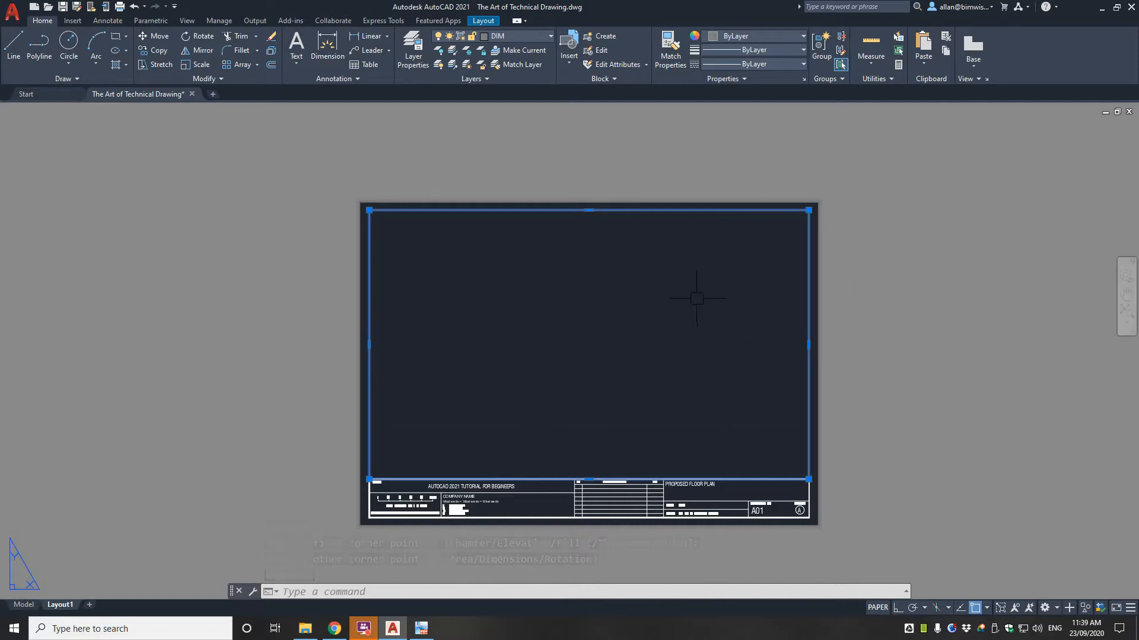
pyautogui.hotkey('ctrl', '1')
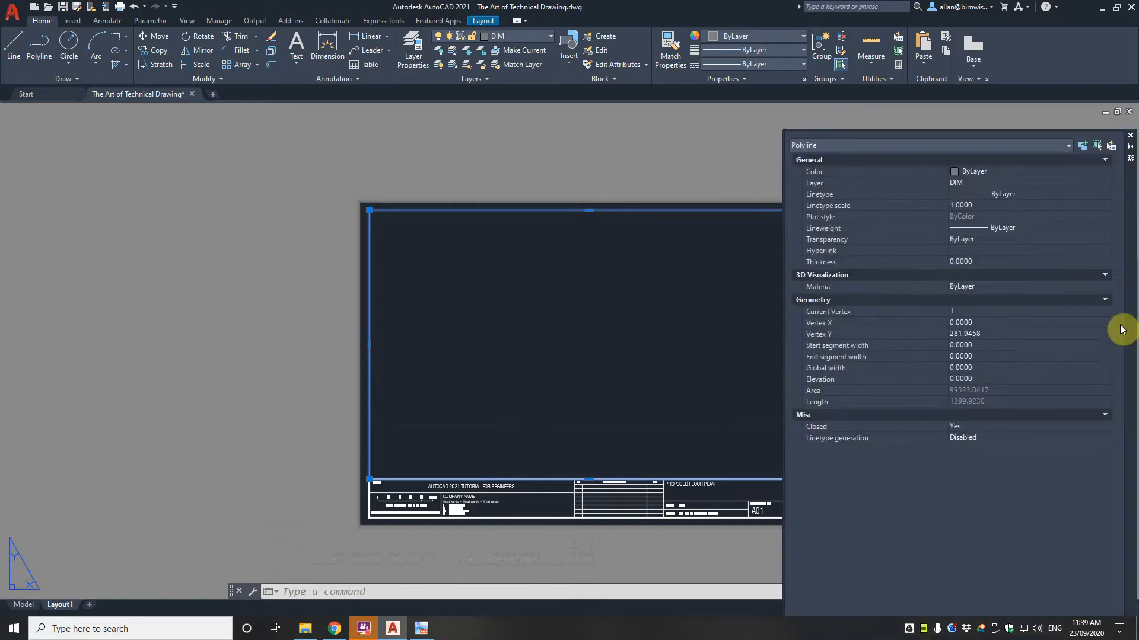
pyautogui.click(966, 184)
pyautogui.scroll(3, 976, 201)
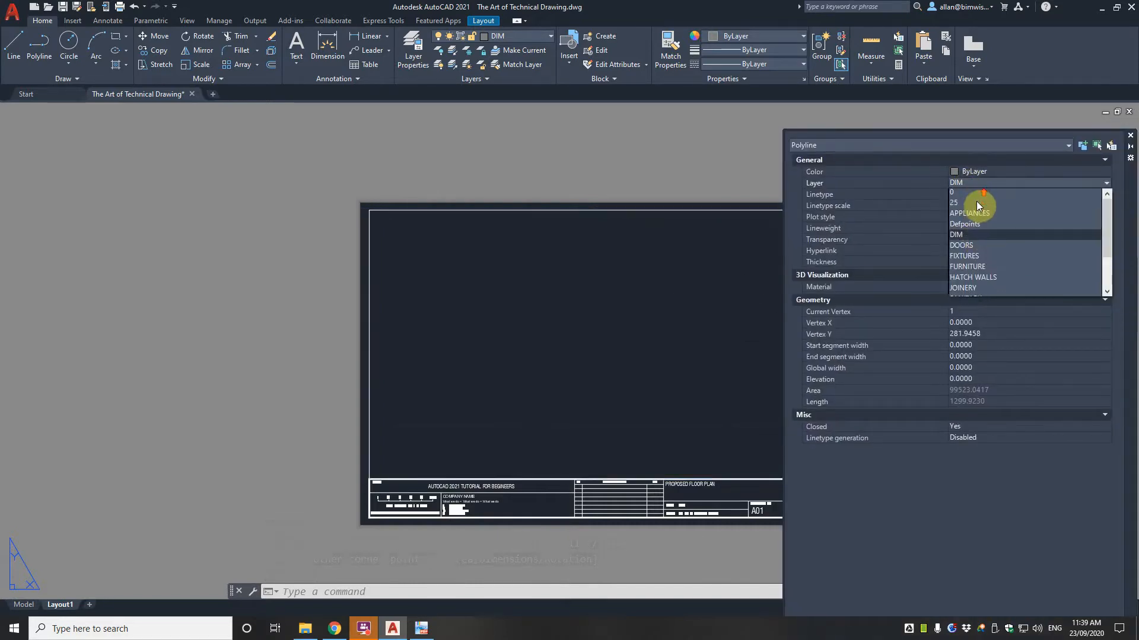
pyautogui.click(977, 228)
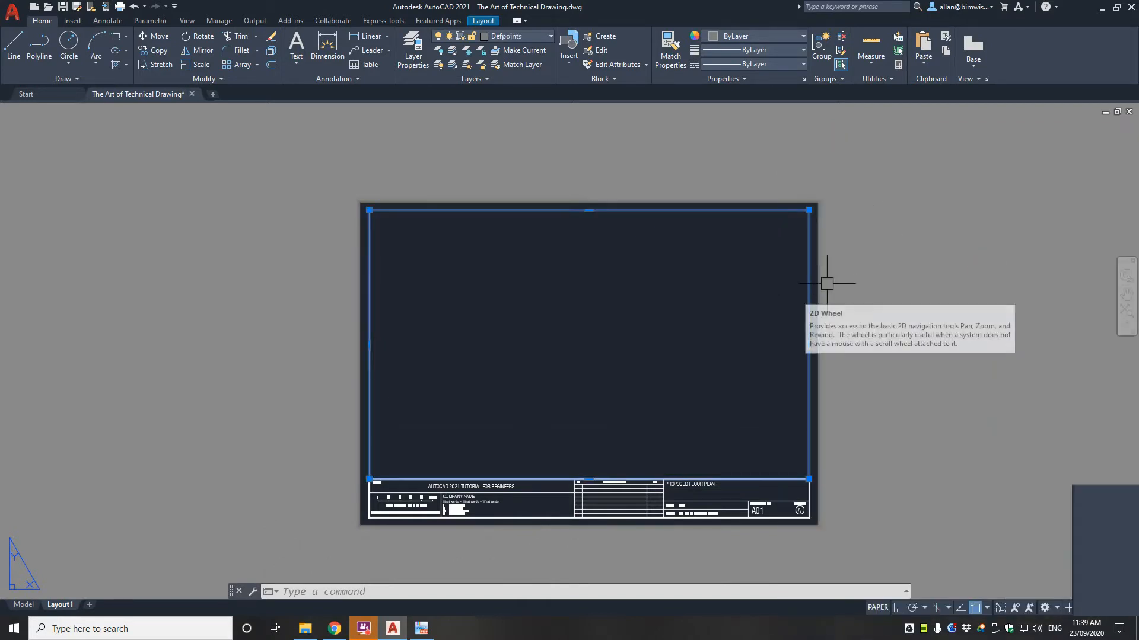
# - Transfer the drawing-area rectangle from Layout1 into model space, placing it to the right of the floor plan
pyautogui.click(833, 294)
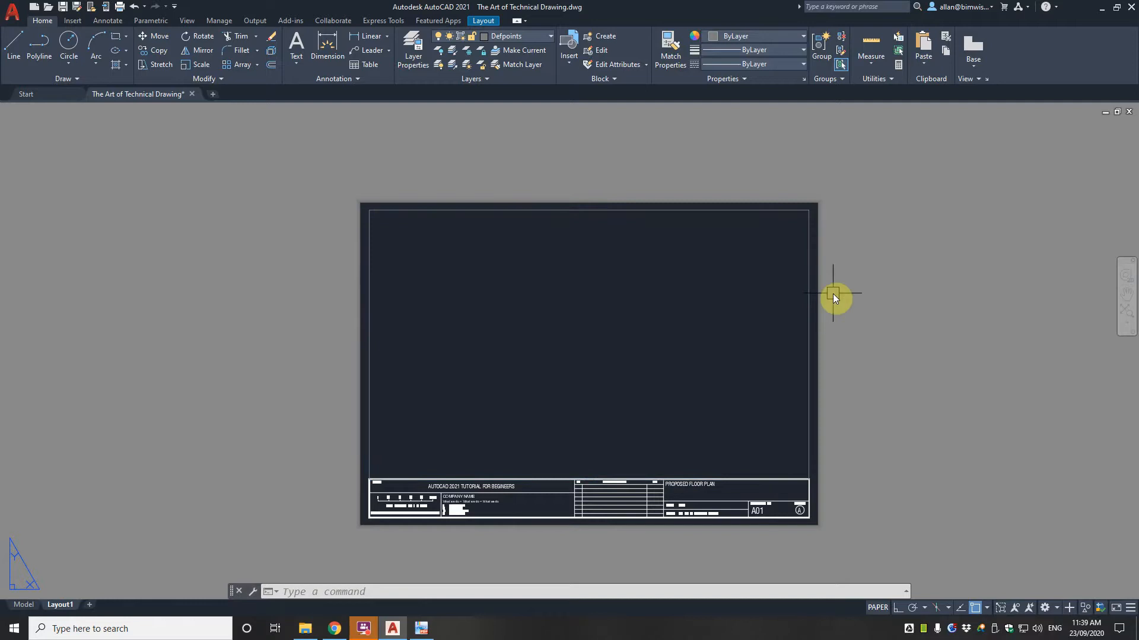
pyautogui.click(24, 605)
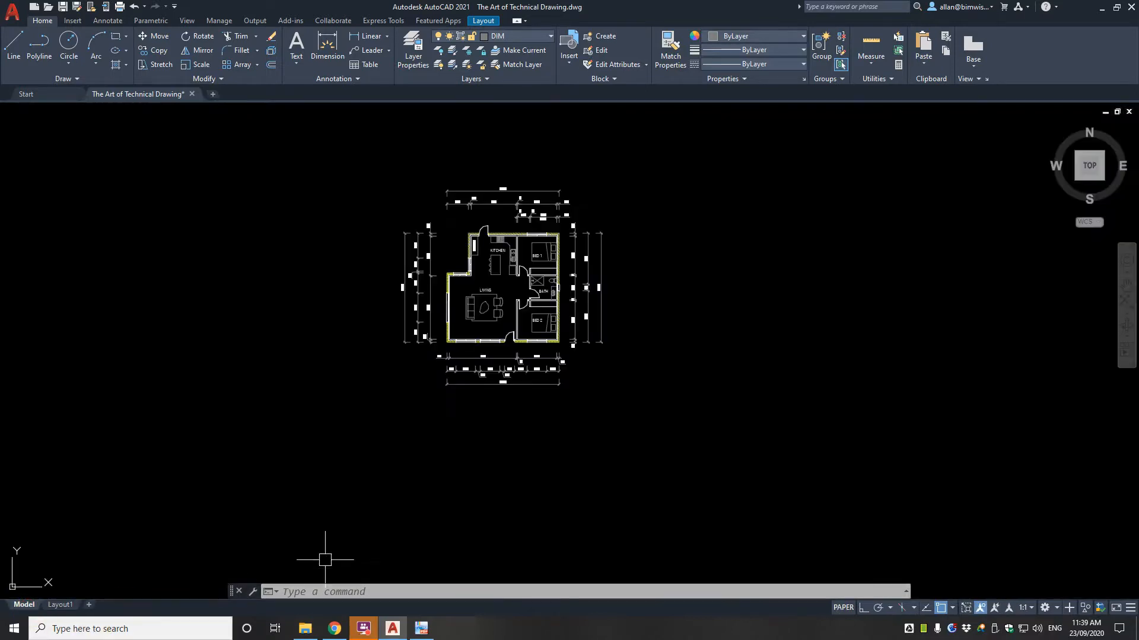
pyautogui.scroll(-2, 670, 327)
pyautogui.hotkey('ctrl', 'v')
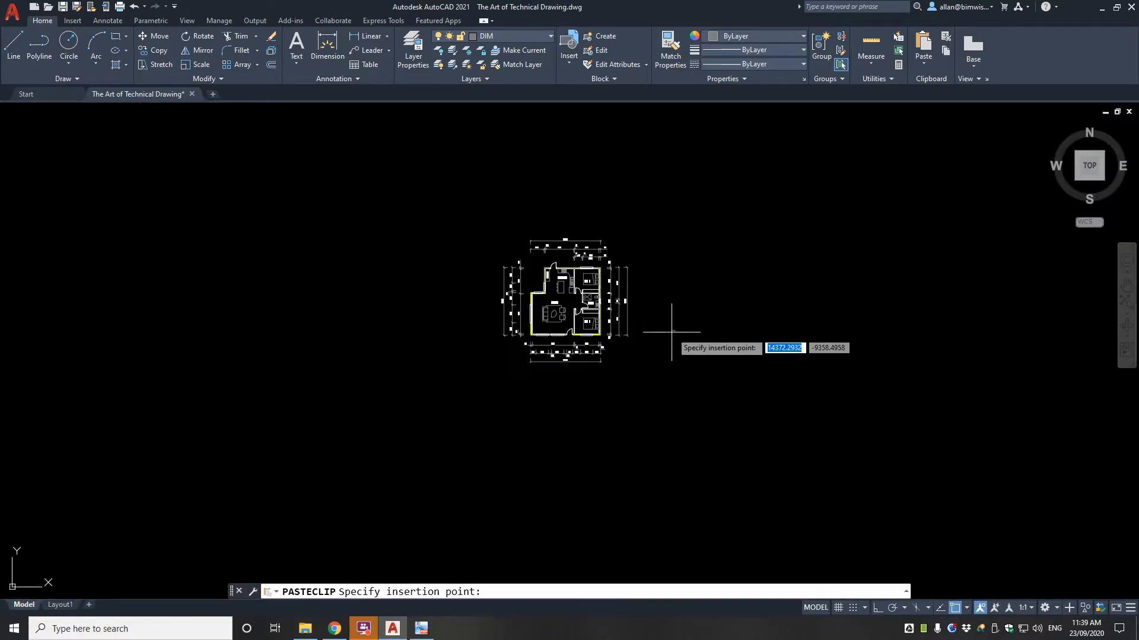
pyautogui.press('Escape')
pyautogui.scroll(5, 672, 311)
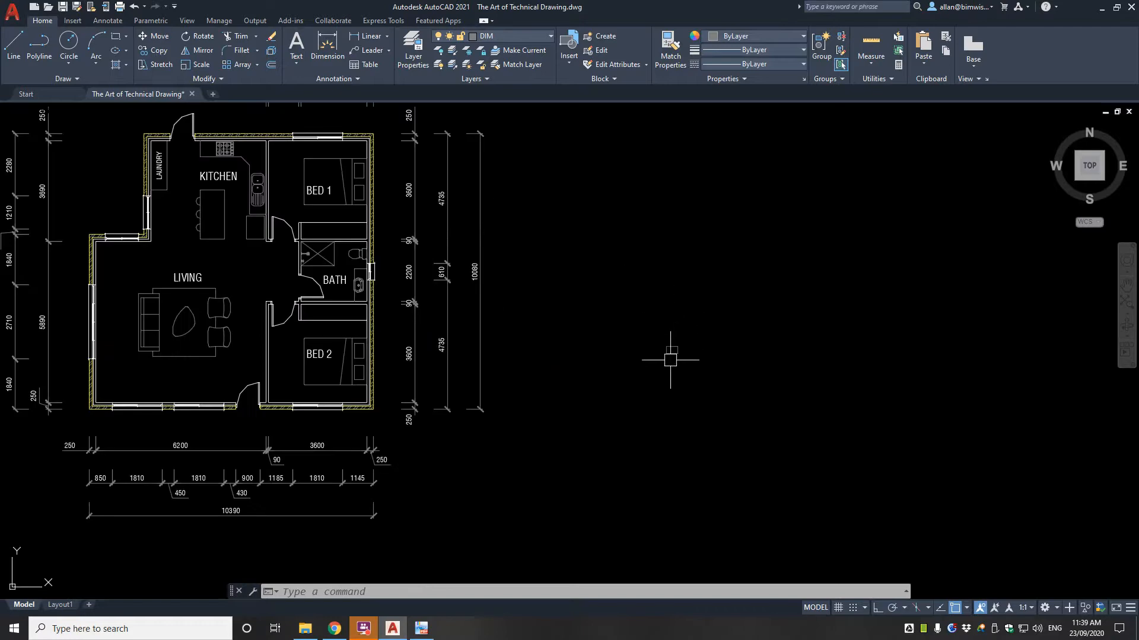
pyautogui.scroll(3, 671, 356)
pyautogui.scroll(1, 671, 357)
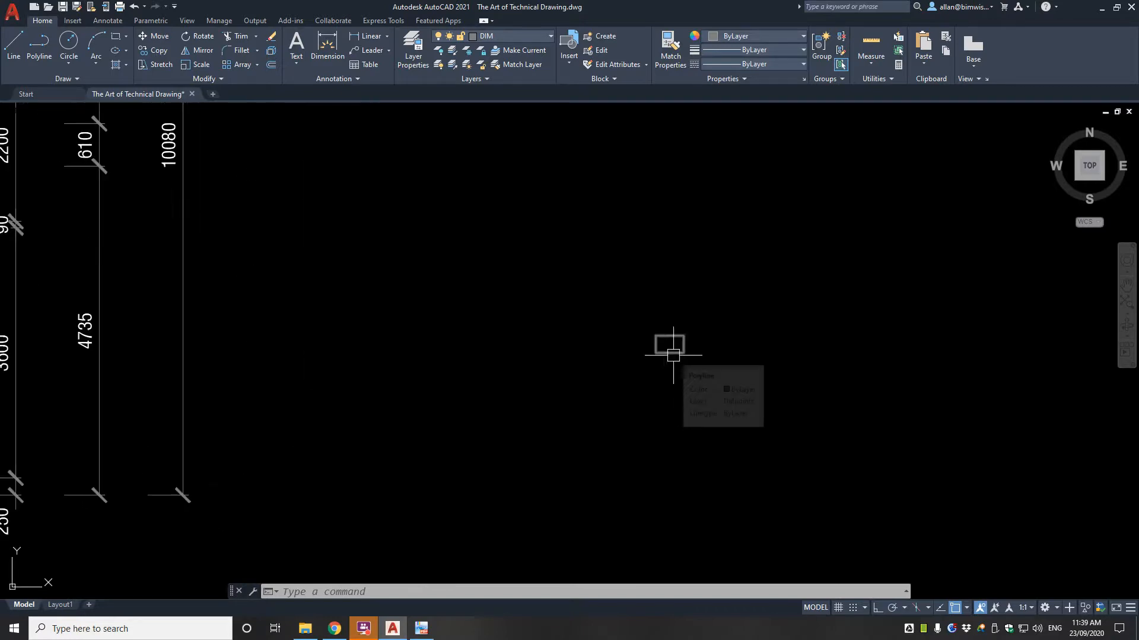
pyautogui.scroll(-2, 673, 354)
pyautogui.scroll(-3, 671, 350)
pyautogui.scroll(4, 521, 364)
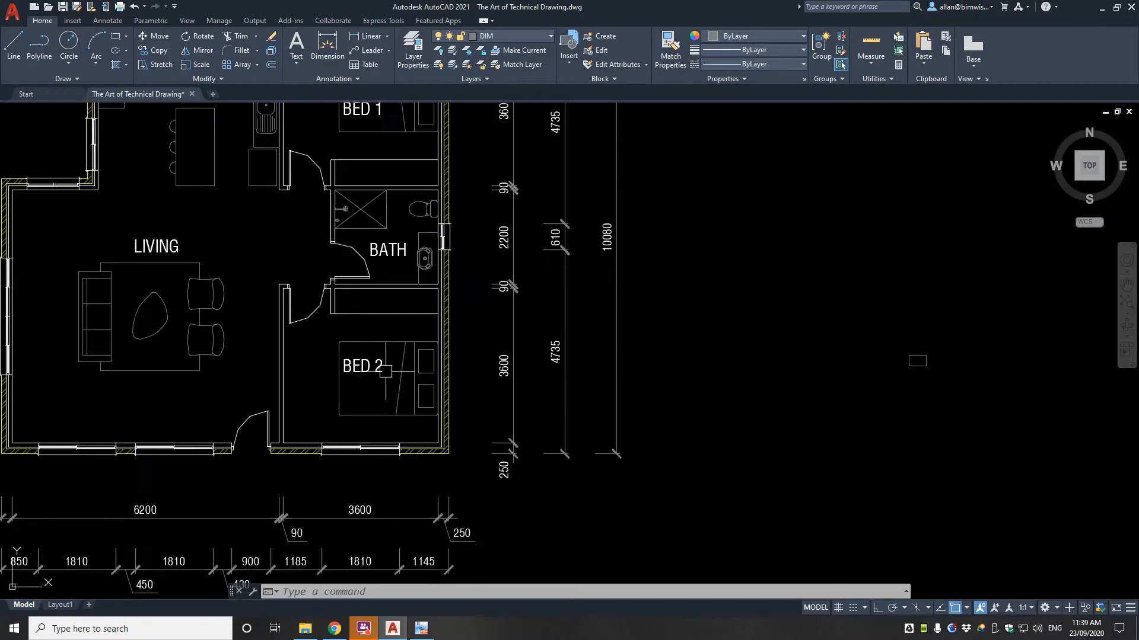
pyautogui.scroll(-3, 589, 368)
pyautogui.scroll(4, 587, 367)
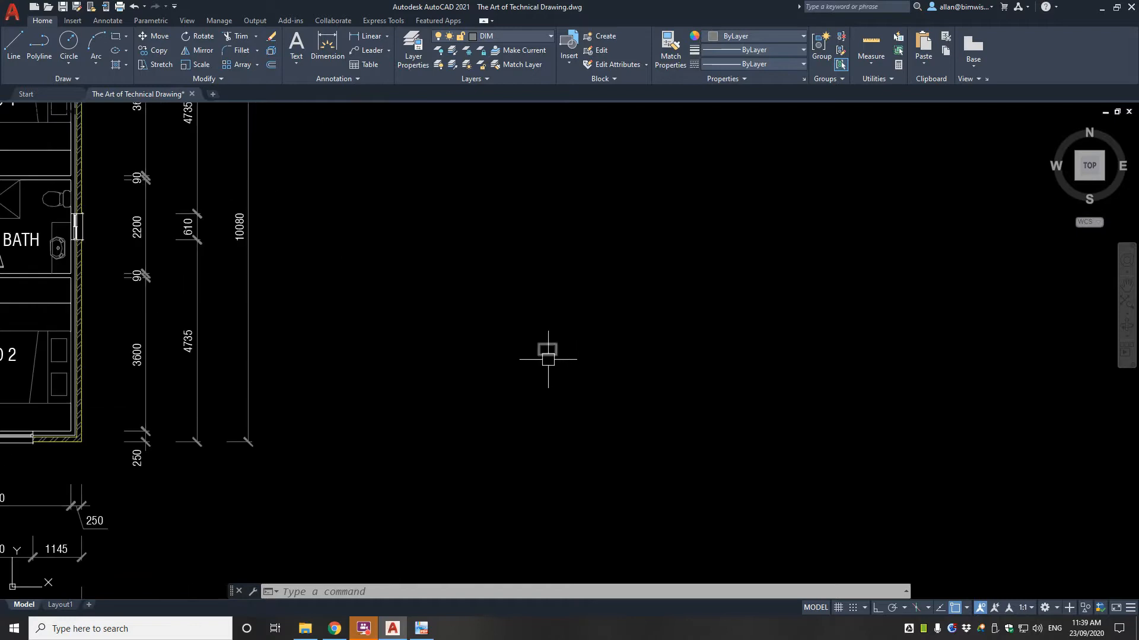
# - Scale the pasted rectangle by a factor of 100 about its lower-left corner
pyautogui.write('scale')
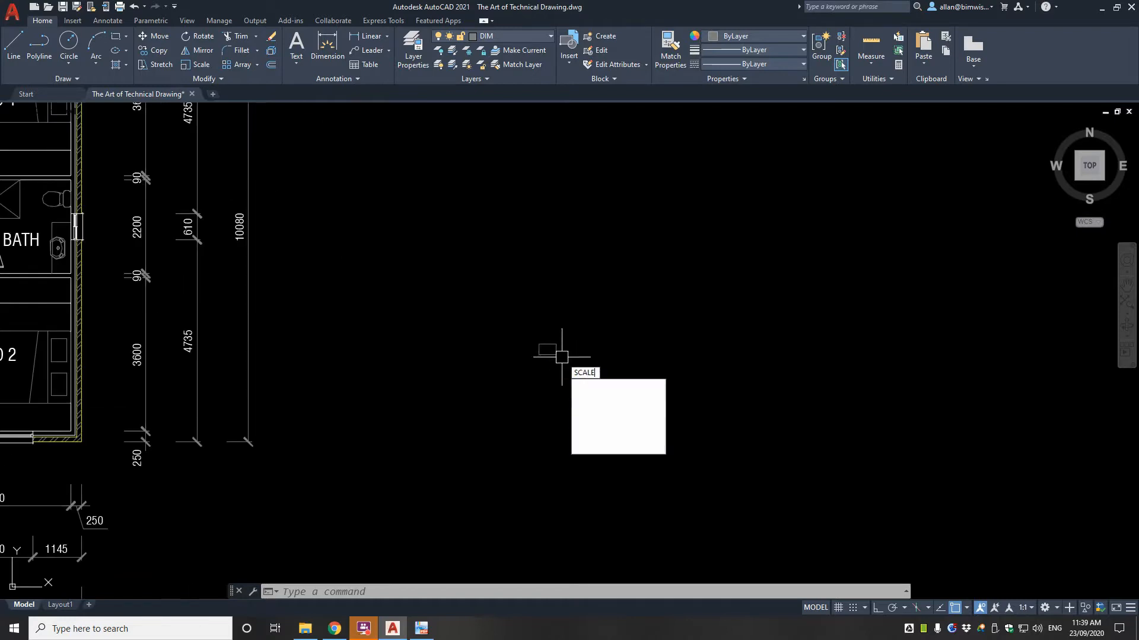
pyautogui.press('Return')
pyautogui.click(557, 355)
pyautogui.press('Return')
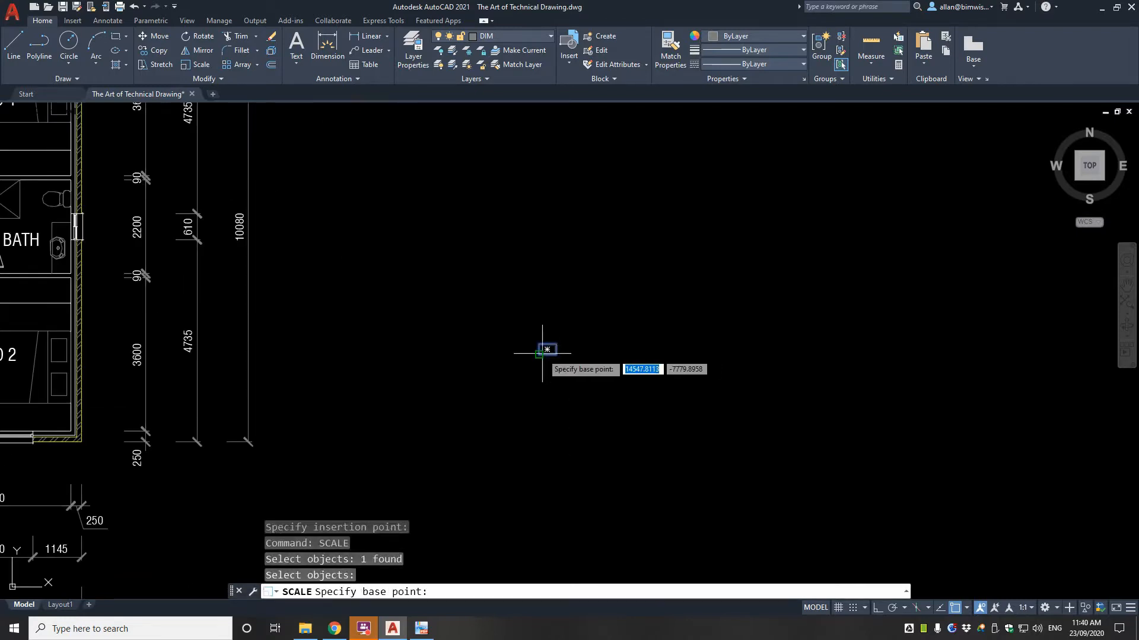
pyautogui.click(540, 354)
pyautogui.write('100')
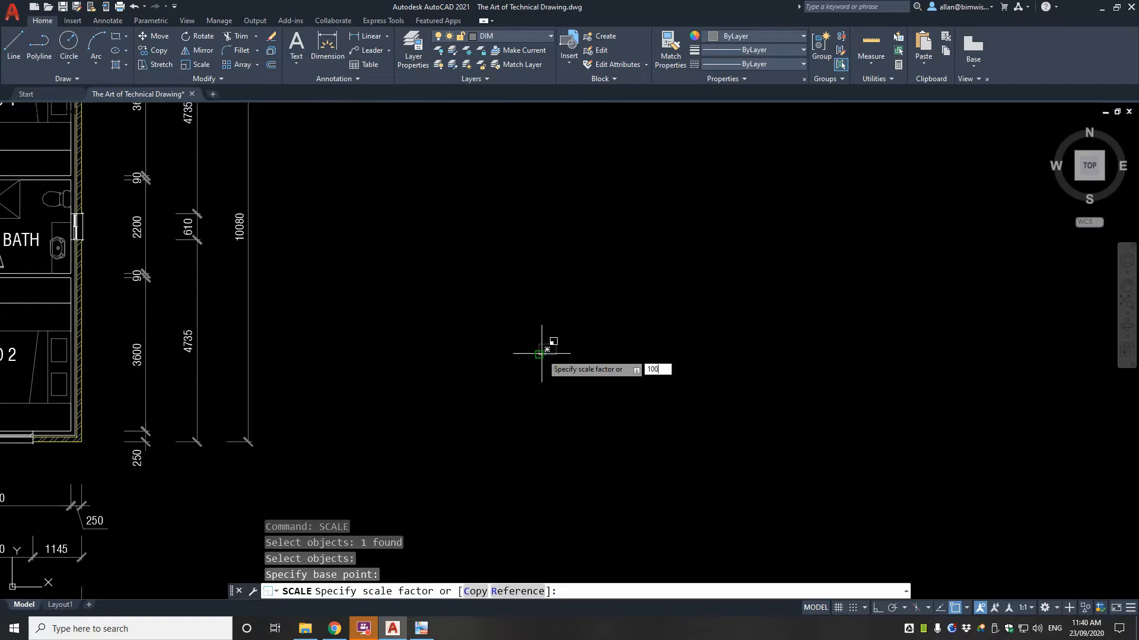
pyautogui.press('Return')
pyautogui.scroll(-10, 545, 354)
pyautogui.press('Escape')
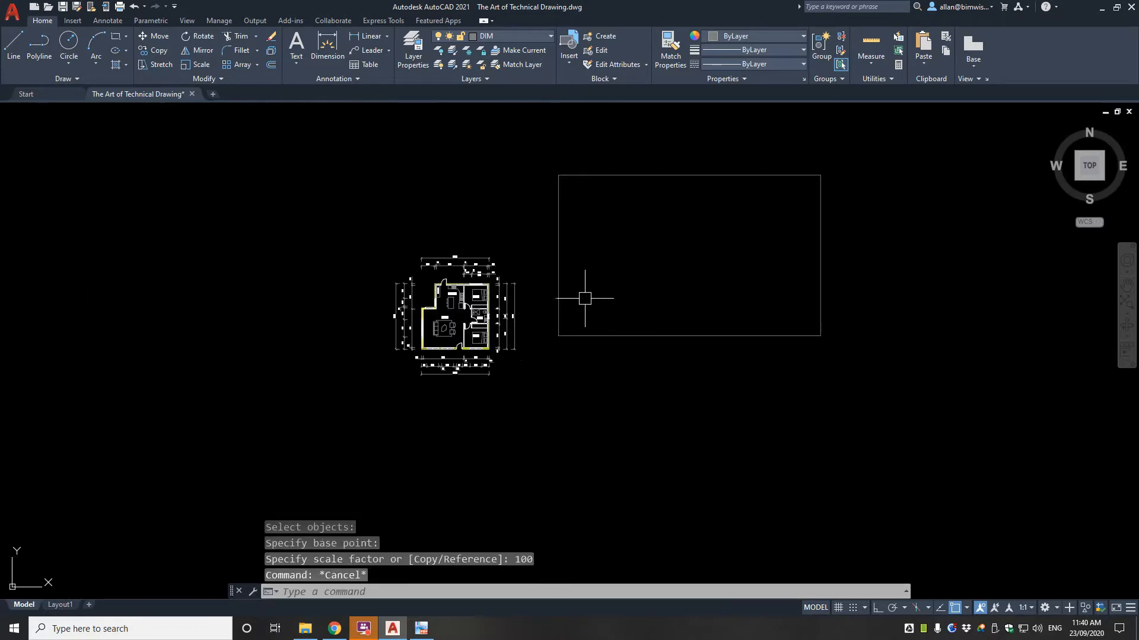
# - Move the enlarged rectangle so it sits level with the floor plan, clear of its right-hand dimensions
pyautogui.write('move')
pyautogui.press('Return')
pyautogui.click(557, 263)
pyautogui.press('Return')
pyautogui.click(720, 240)
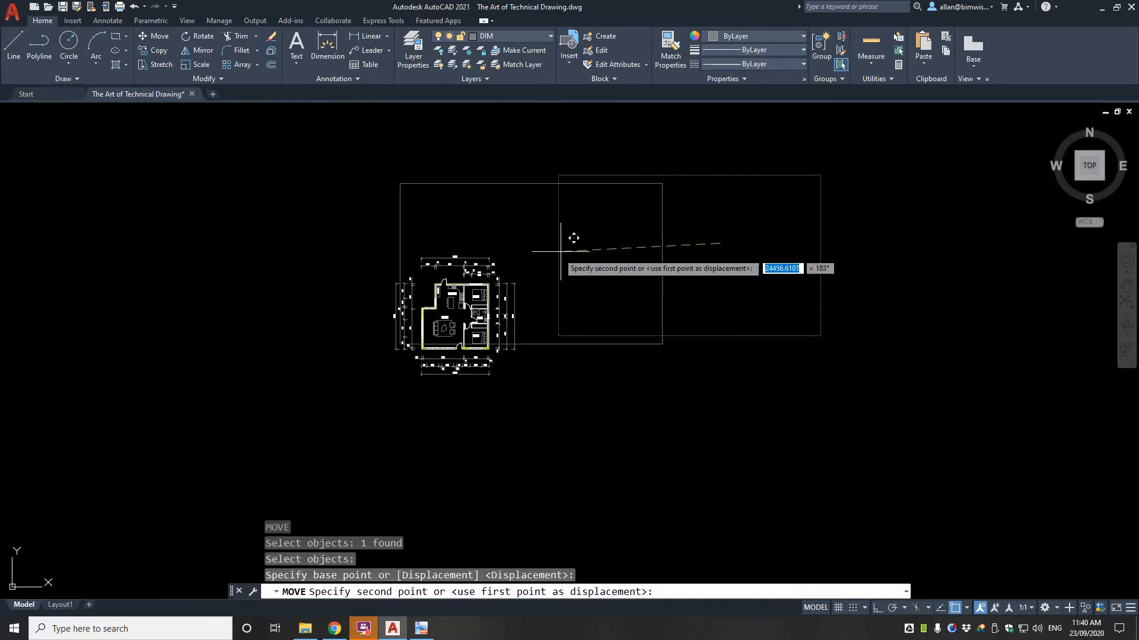
pyautogui.scroll(4, 521, 278)
pyautogui.scroll(-2, 439, 302)
pyautogui.scroll(3, 403, 323)
pyautogui.scroll(-5, 545, 298)
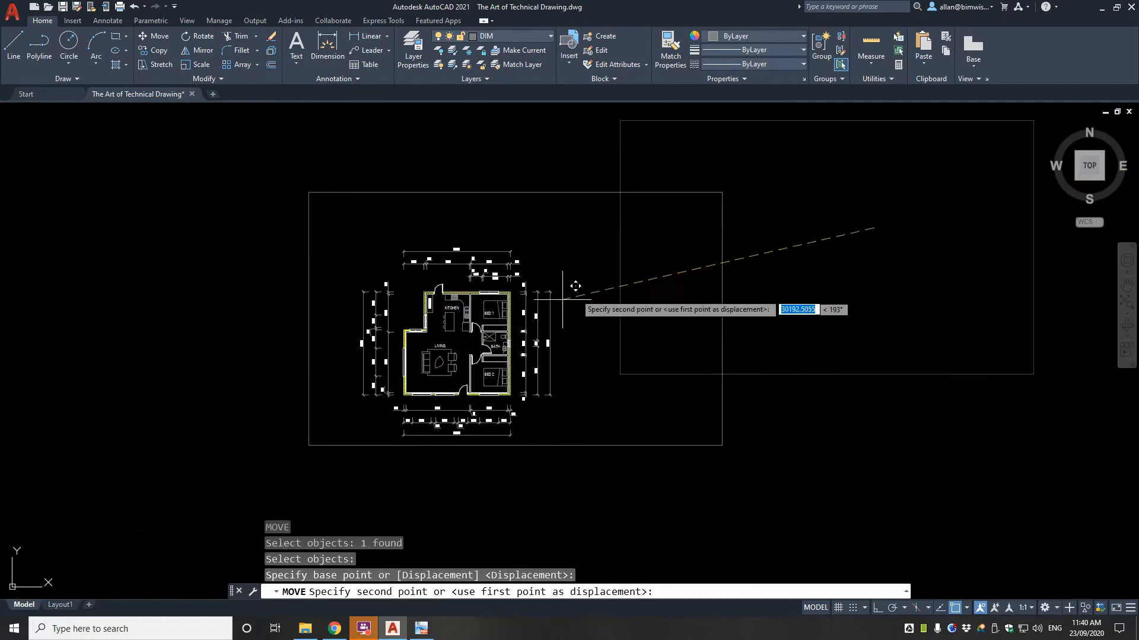
pyautogui.click(870, 275)
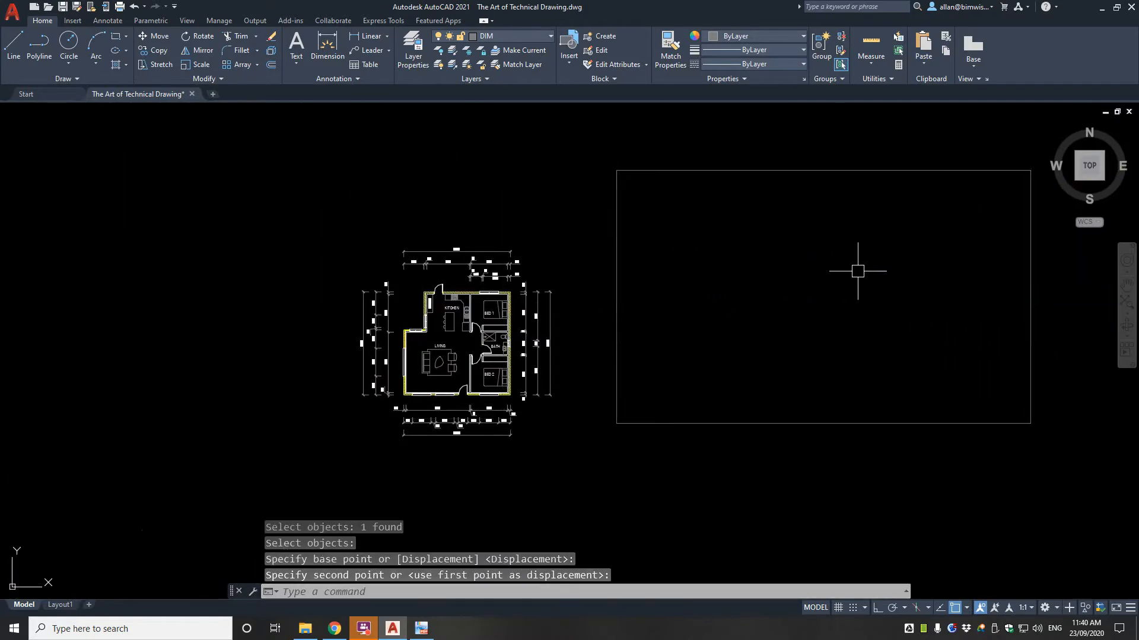
# - Move the enlarged rectangle over the floor plan so it frames the plan and all its dimensions centrally
pyautogui.press('Return')
pyautogui.click(851, 172)
pyautogui.press('Return')
pyautogui.click(839, 146)
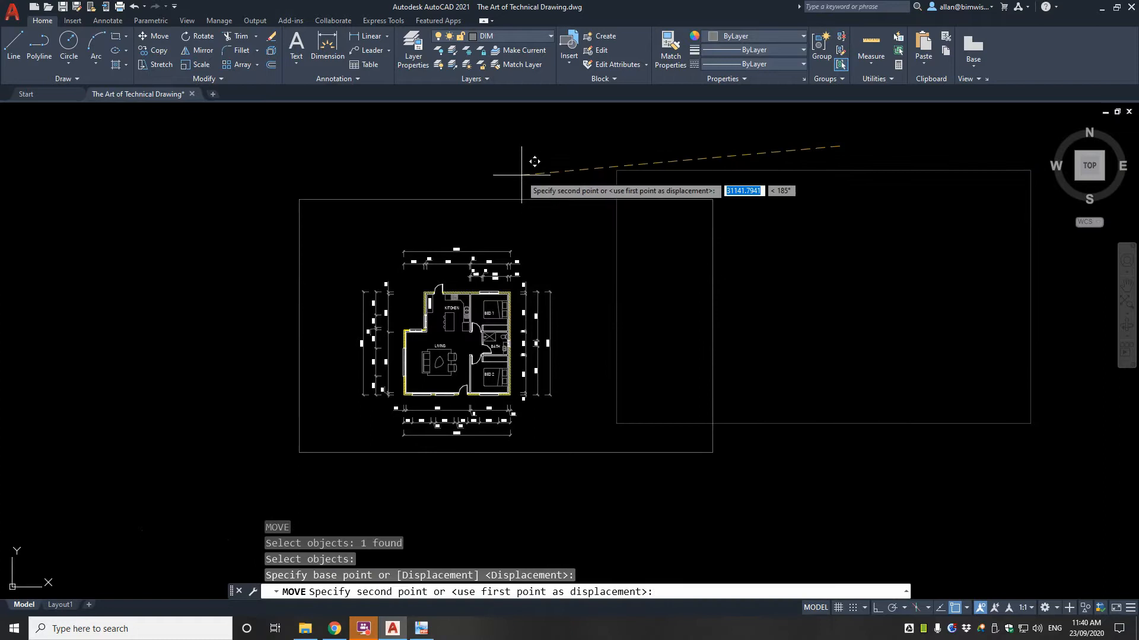
pyautogui.click(482, 191)
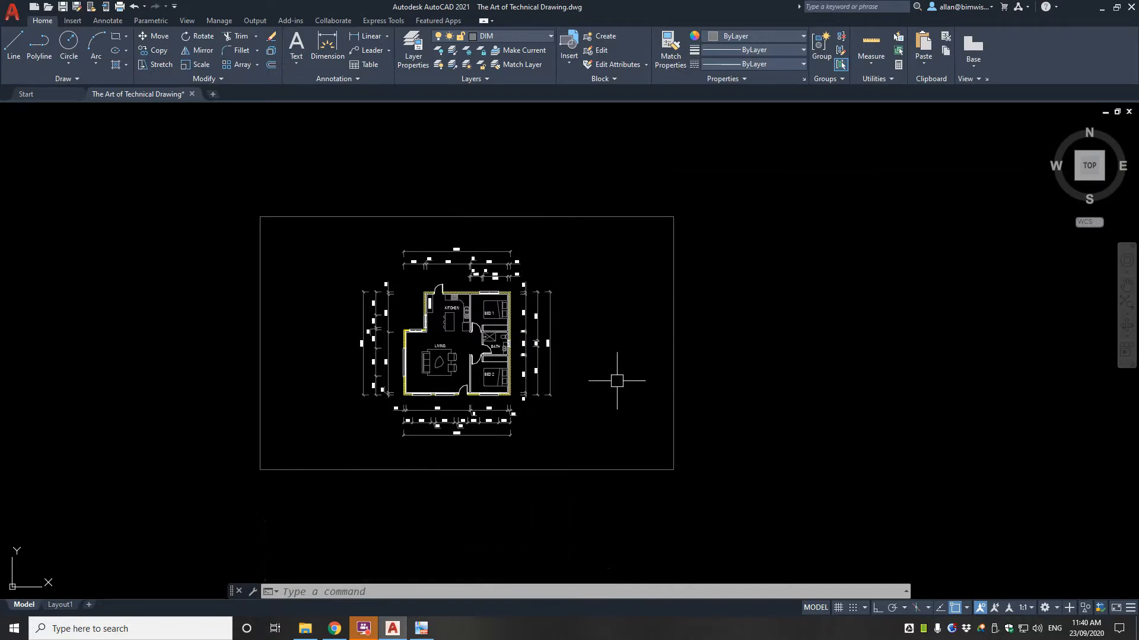
pyautogui.click(65, 604)
pyautogui.click(429, 353)
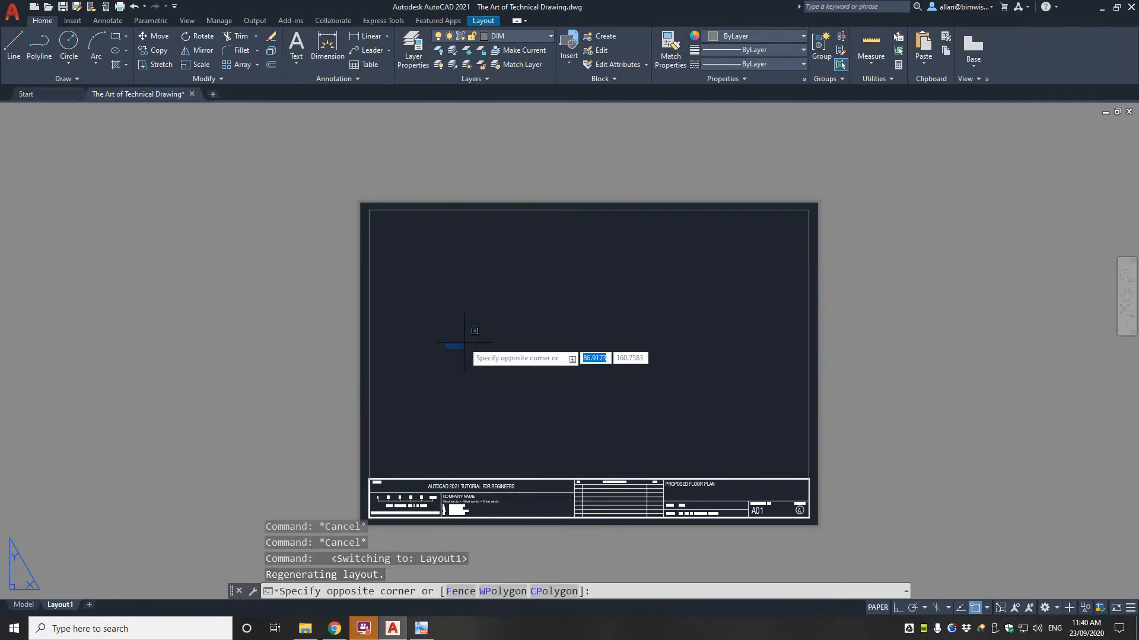
pyautogui.press('Escape')
pyautogui.press('Escape')
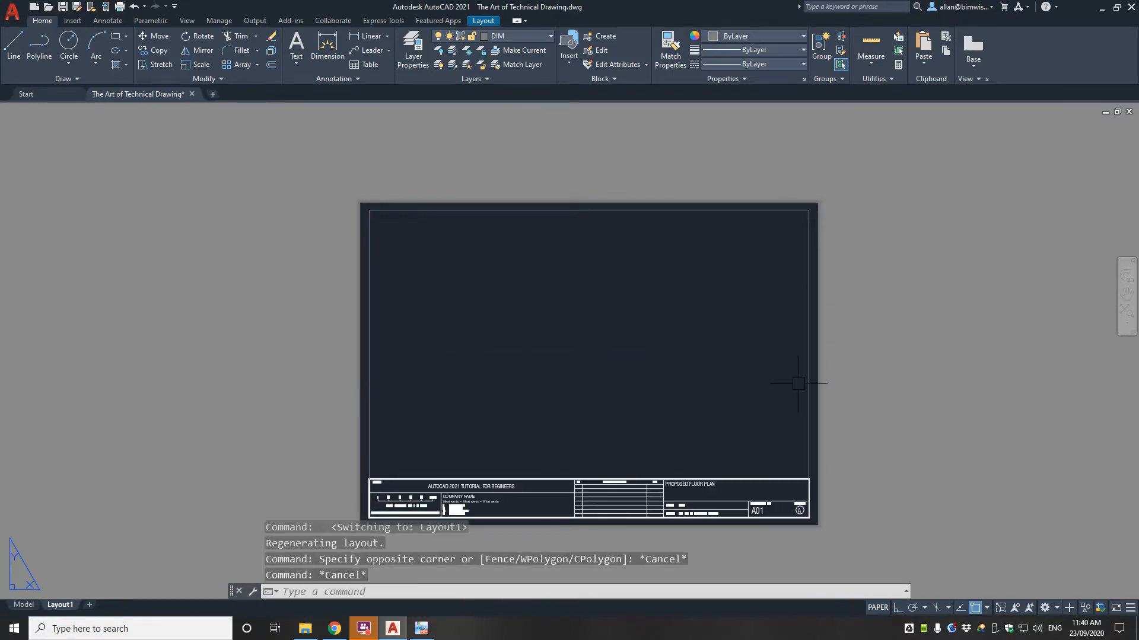
pyautogui.click(24, 605)
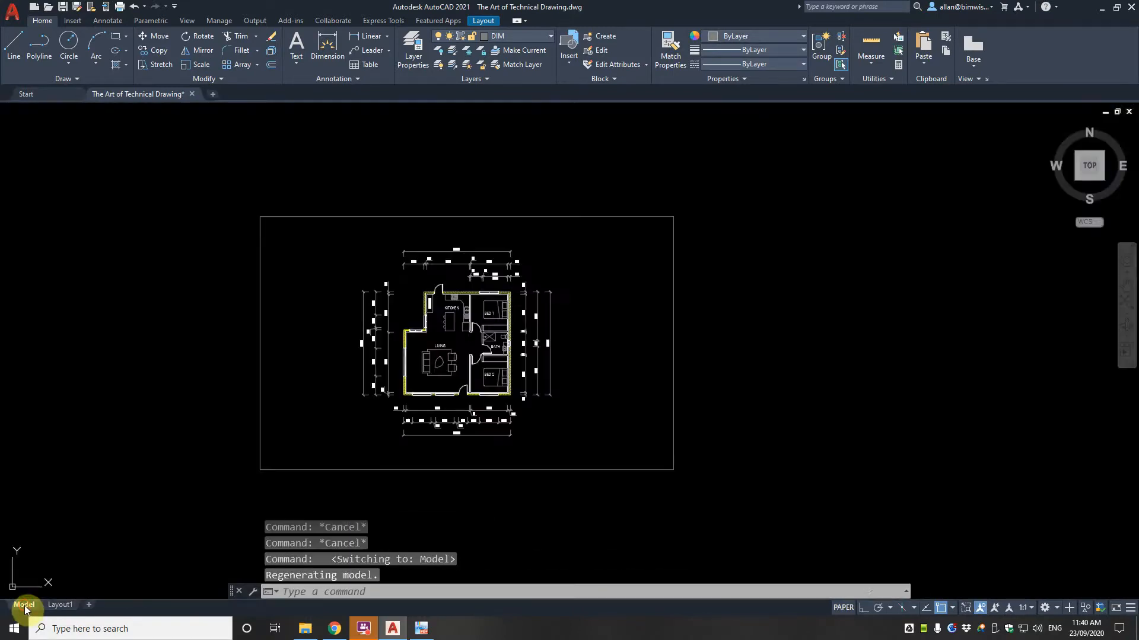
# - Rename Layout1 as A01 - FLOOR PLAN
pyautogui.click(64, 605)
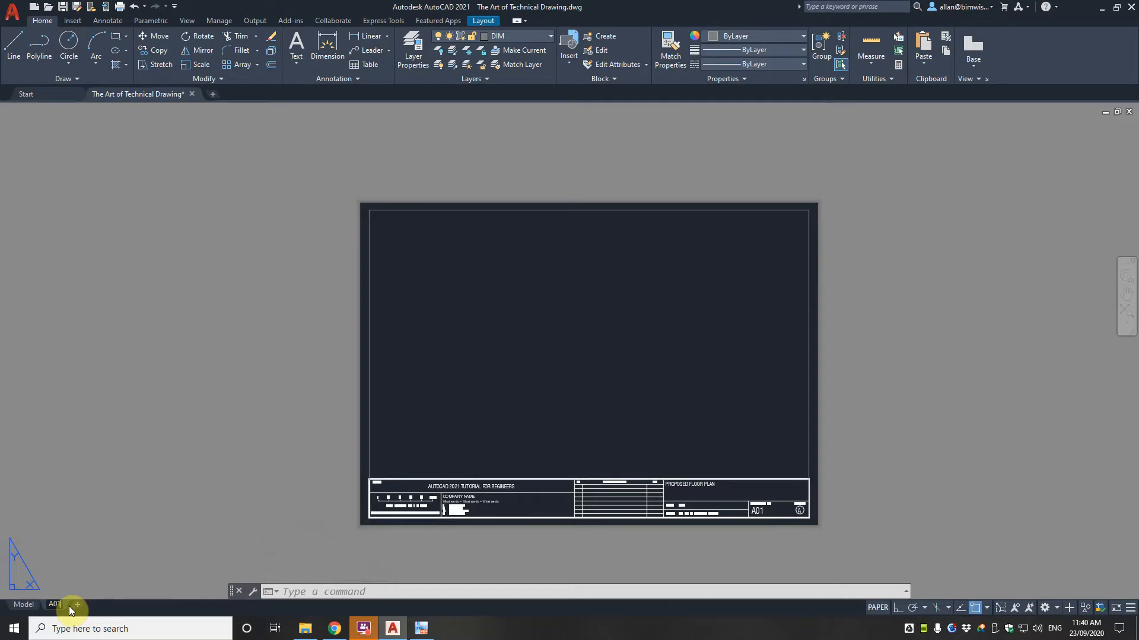
pyautogui.write('- FLOOR PLAN')
pyautogui.press('Return')
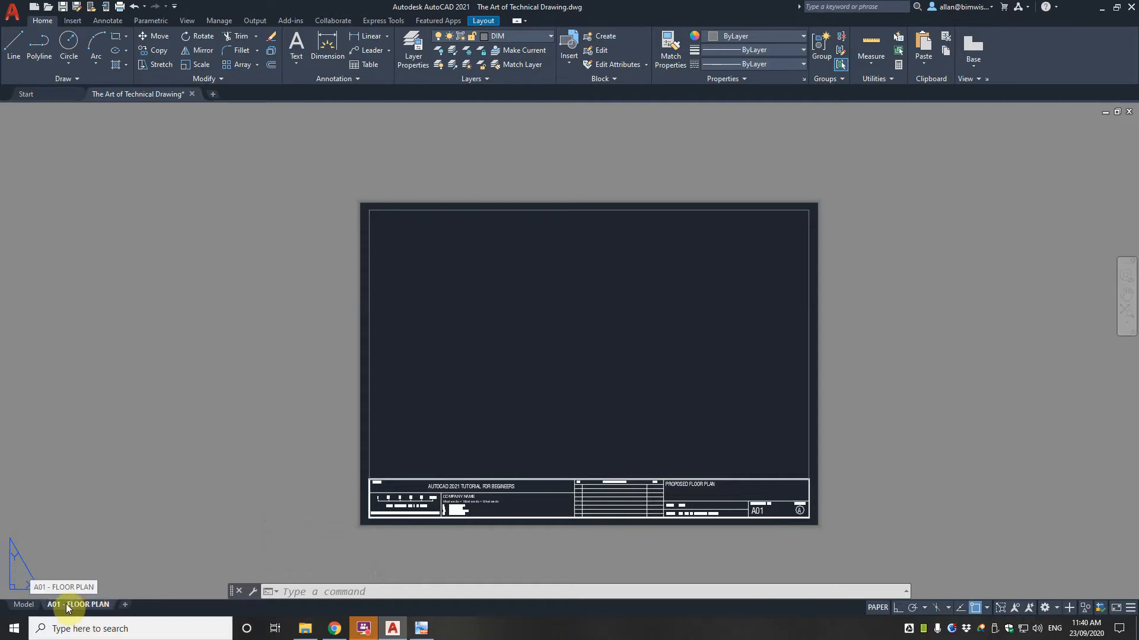
pyautogui.click(415, 432)
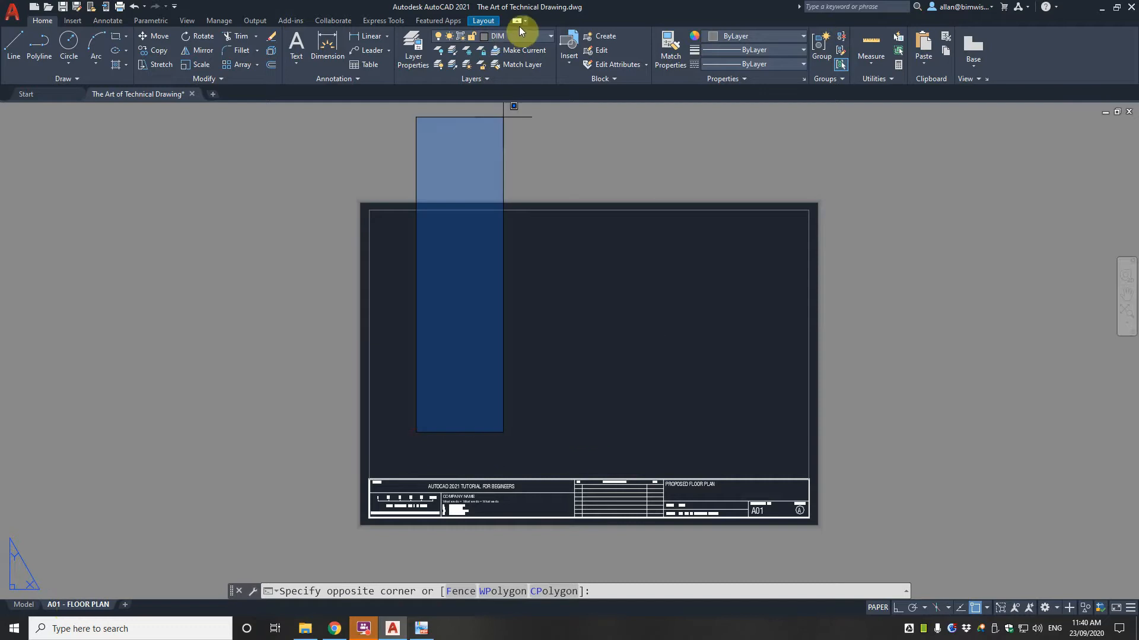
pyautogui.click(599, 338)
pyautogui.press('Escape')
pyautogui.scroll(-2, 613, 348)
pyautogui.moveTo(612, 348); pyautogui.dragTo(565, 323, button='middle')
pyautogui.scroll(6, 552, 336)
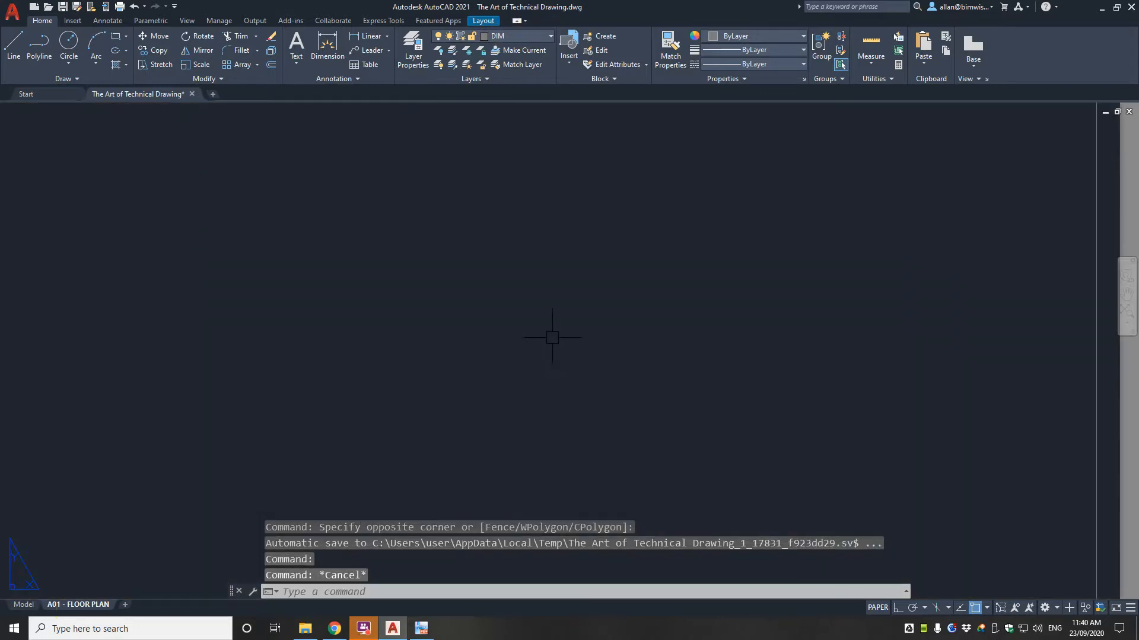
pyautogui.scroll(-6, 557, 339)
pyautogui.scroll(2, 560, 341)
pyautogui.write('ZE')
pyautogui.press('Return')
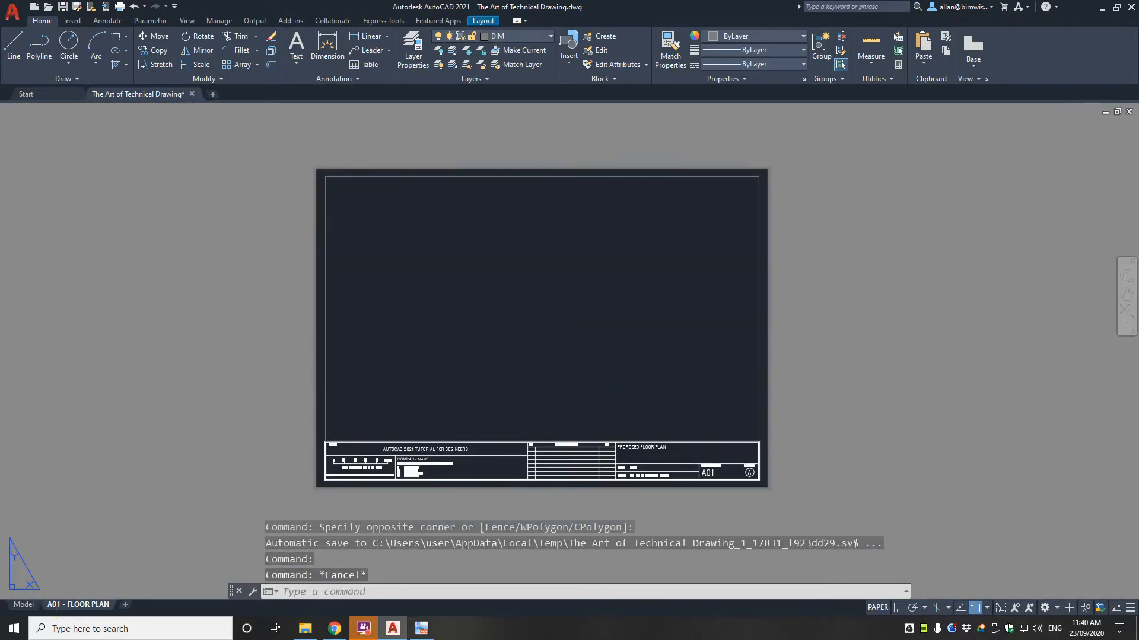
# - Create a rectangular MVIEW viewport that fills the sheet border above the titleblock
pyautogui.press('Escape')
pyautogui.press('Escape')
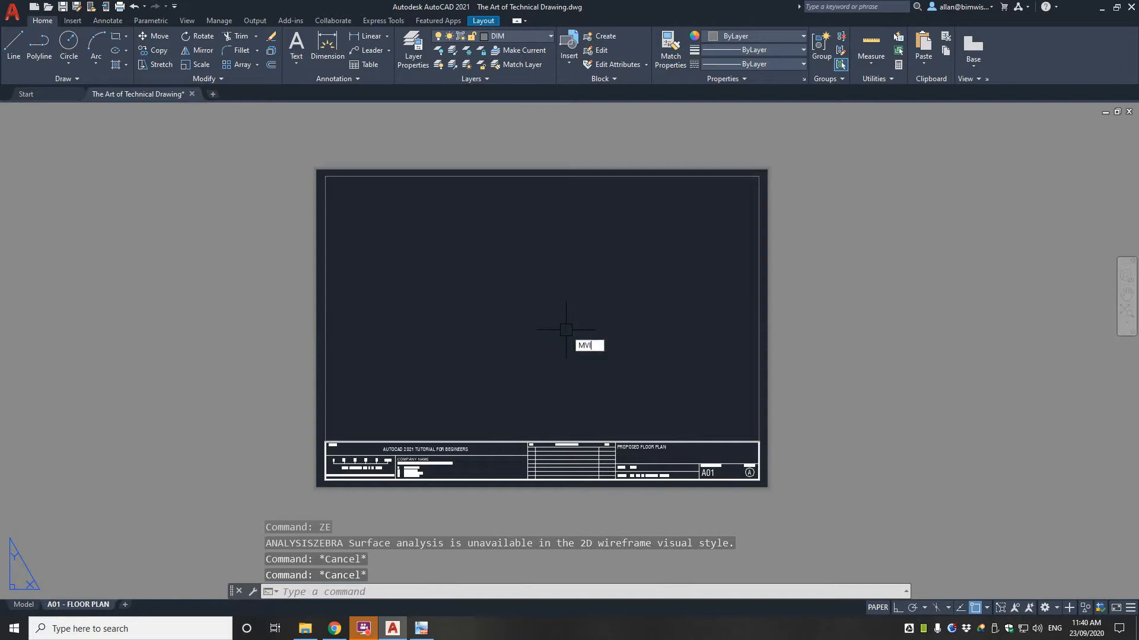
pyautogui.press('Return')
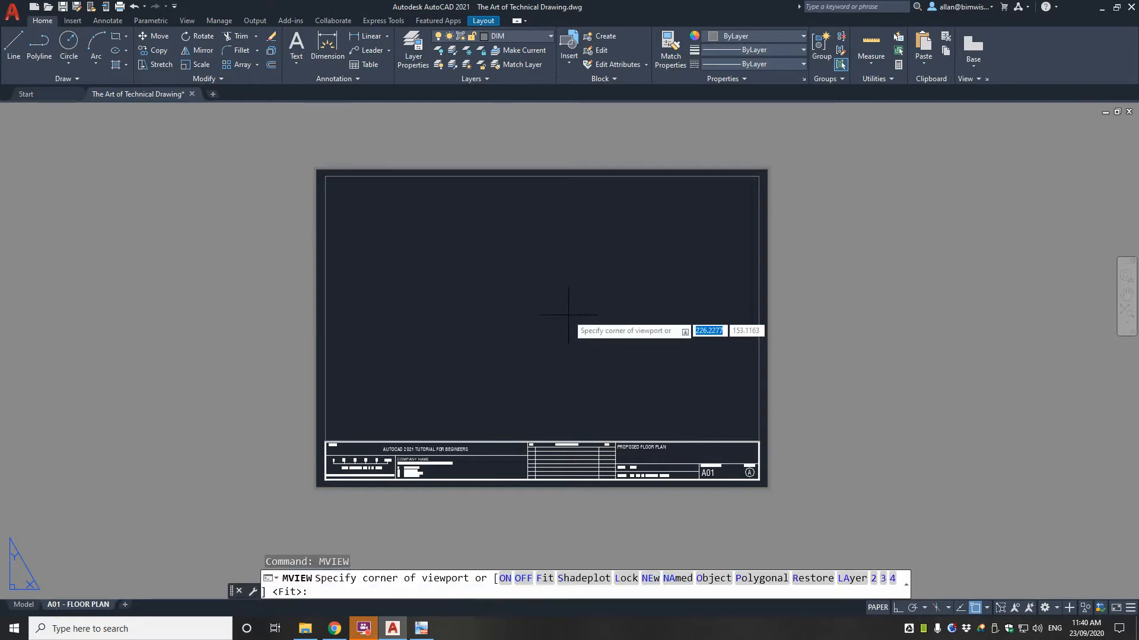
pyautogui.click(325, 177)
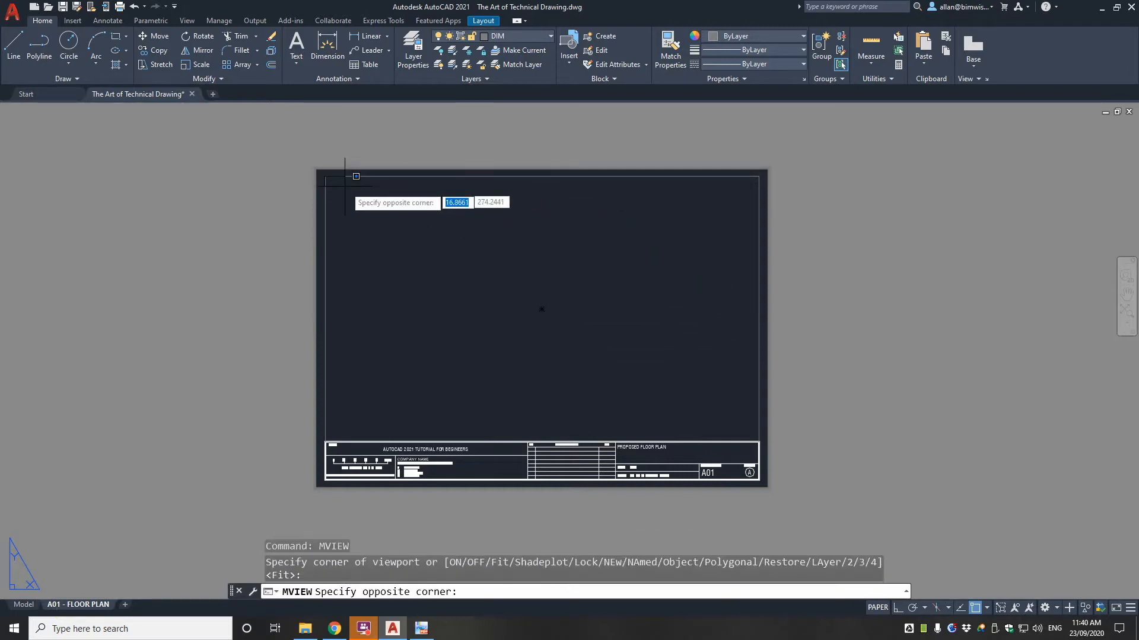
pyautogui.click(758, 440)
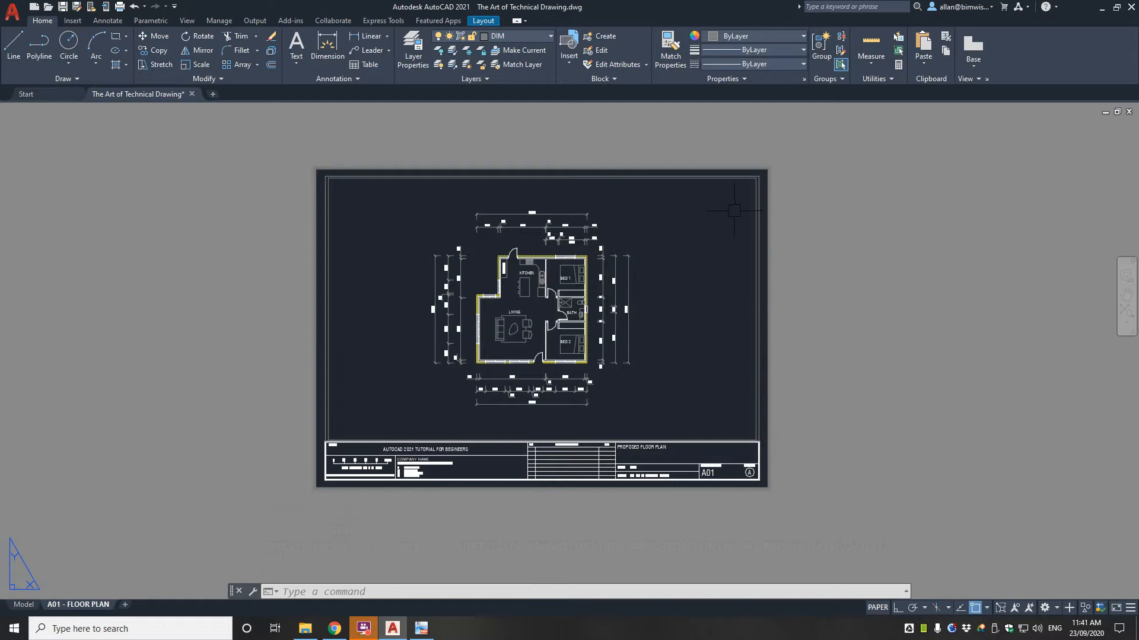
# - Inspect the new viewport's scale in its properties
pyautogui.click(759, 185)
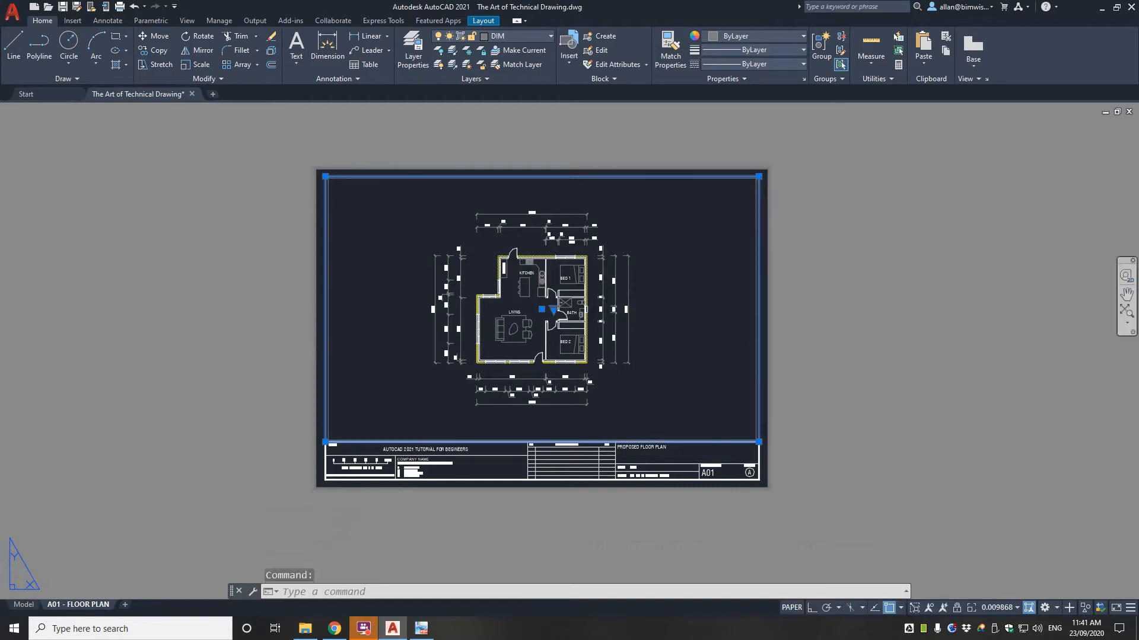
pyautogui.hotkey('ctrl', '1')
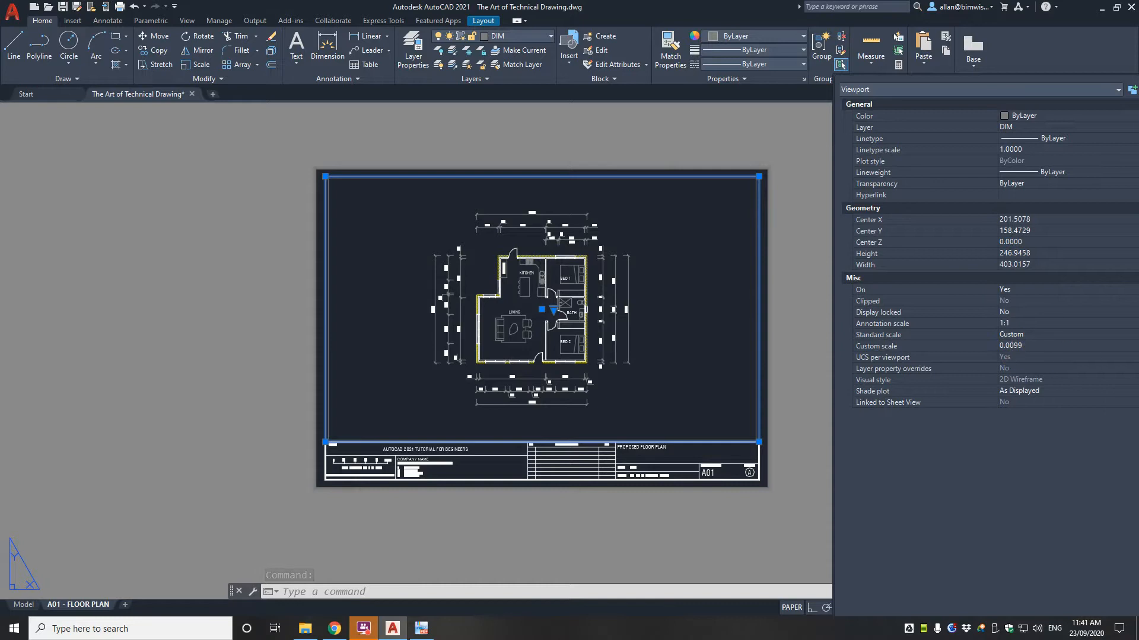
pyautogui.hotkey('ctrl', '1')
# - Activate model space inside the viewport and bring the whole framing rectangle around the floor plan into view
pyautogui.doubleClick(666, 305)
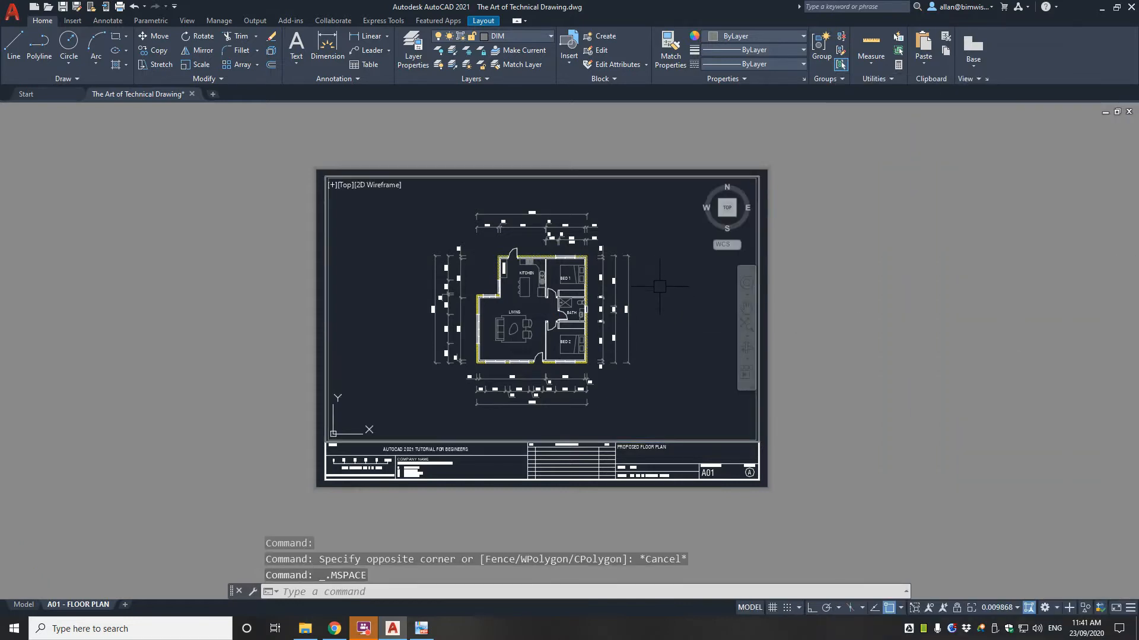
pyautogui.scroll(-4, 639, 284)
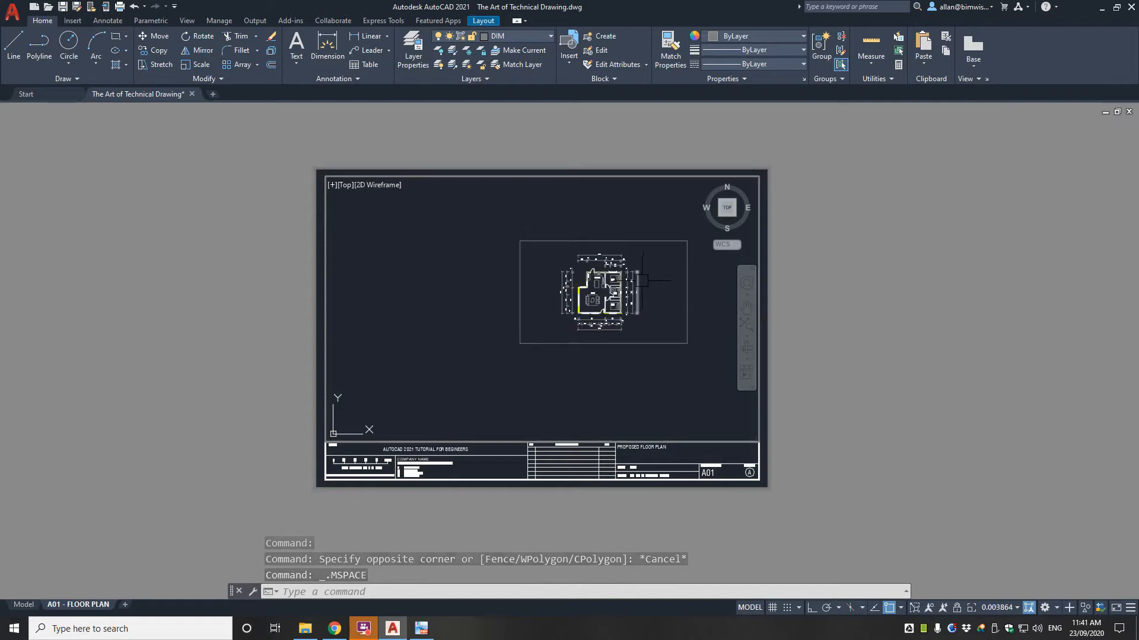
pyautogui.moveTo(635, 279); pyautogui.dragTo(537, 288, button='middle')
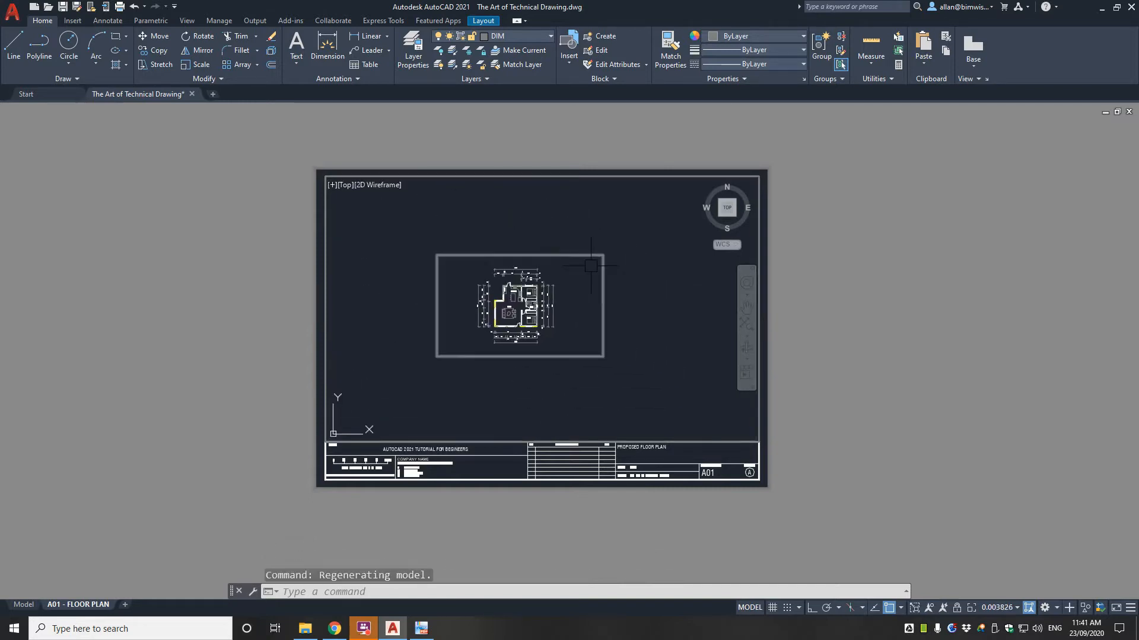
pyautogui.scroll(-2, 538, 288)
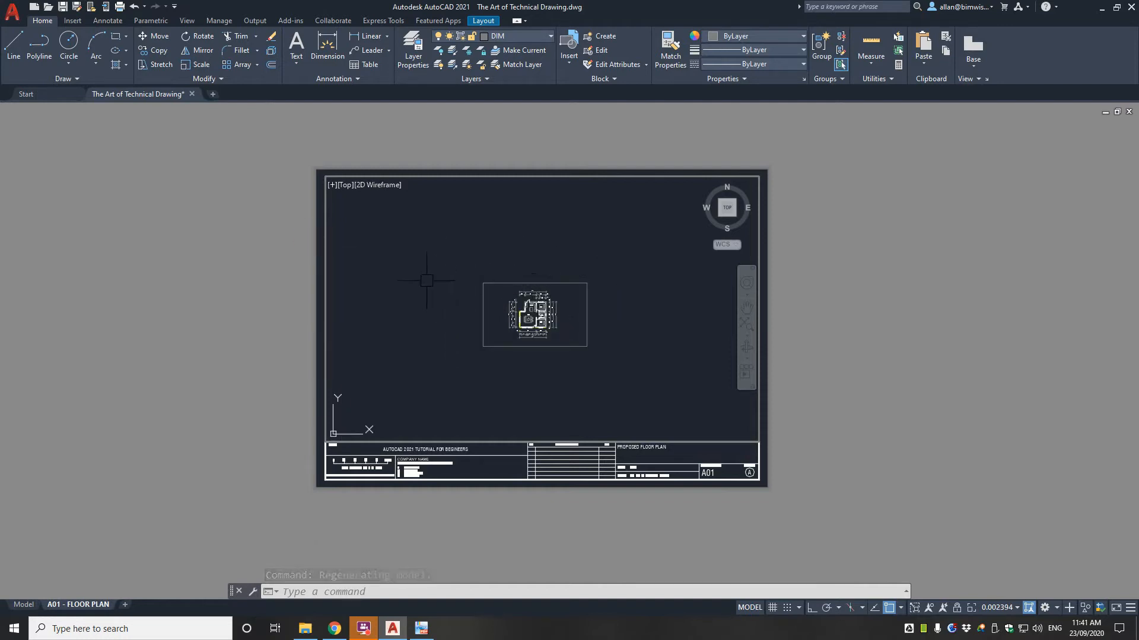
# - Zoom the viewport to a window snapped to the upper-left and lower-right endpoints of the framing rectangle
pyautogui.write('ZZ')
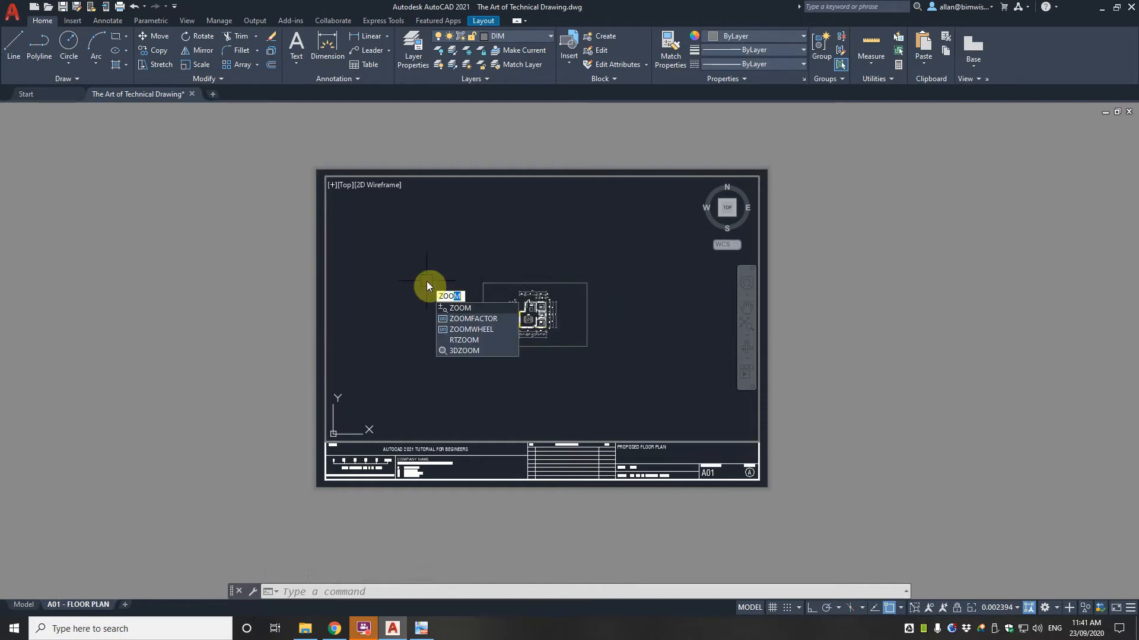
pyautogui.press('Return')
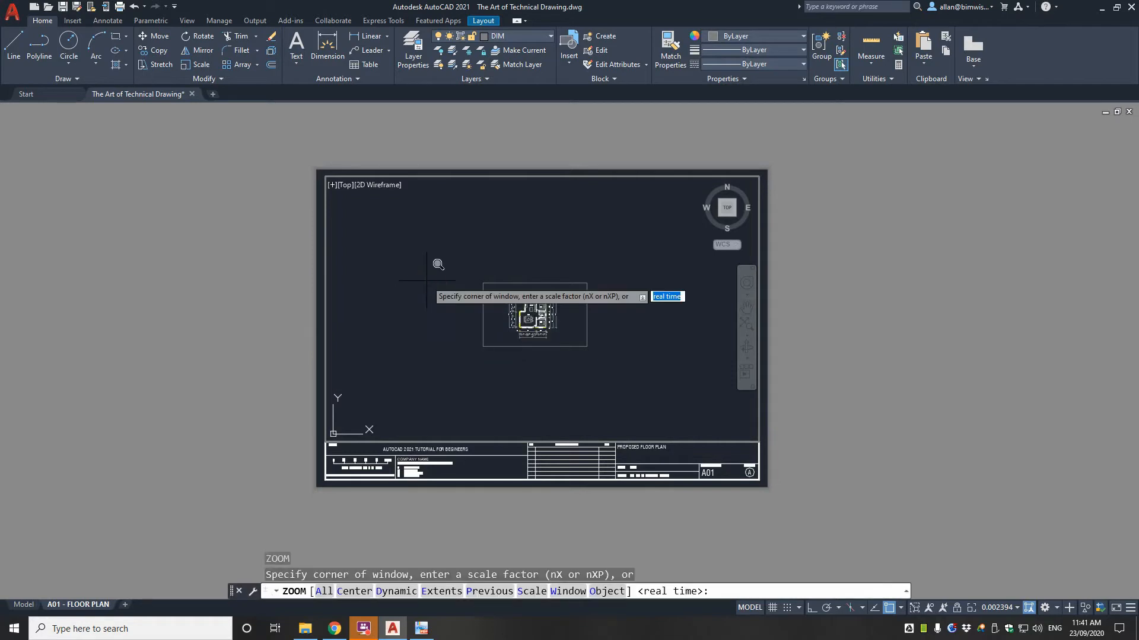
pyautogui.write('W')
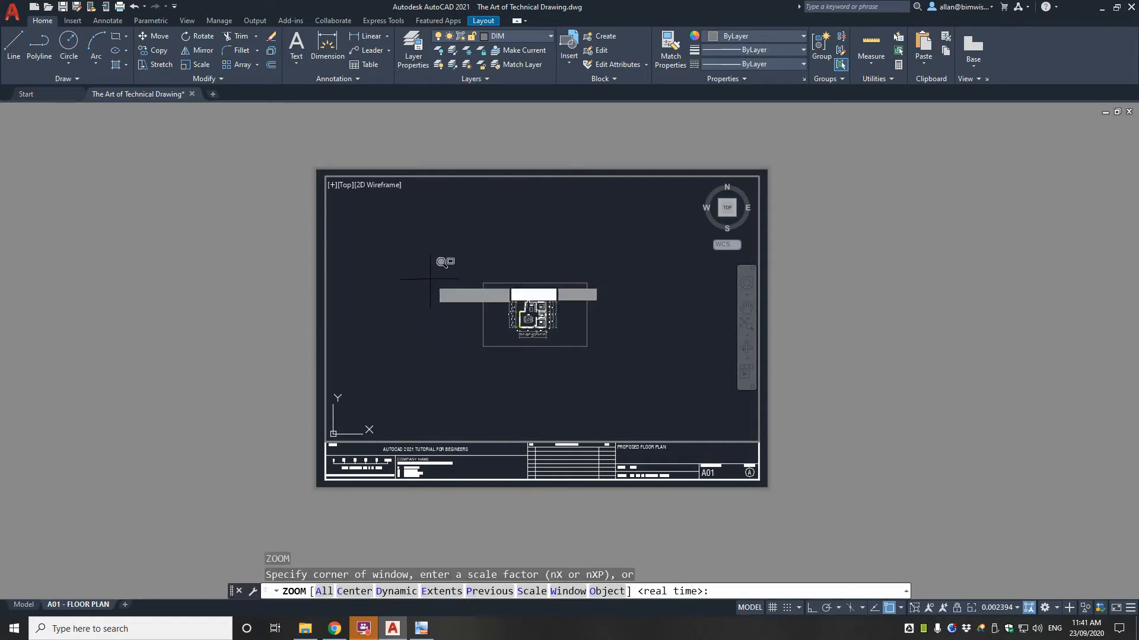
pyautogui.press('Return')
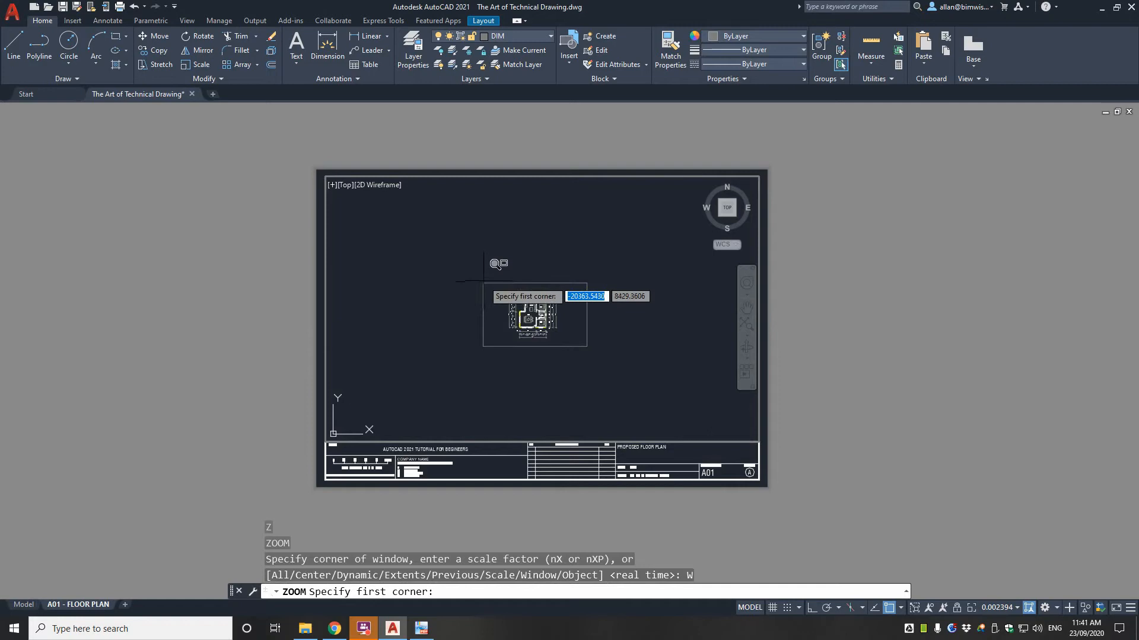
pyautogui.keyDown('shift'); pyautogui.rightClick(483, 279); pyautogui.keyUp('shift')
pyautogui.click(519, 363)
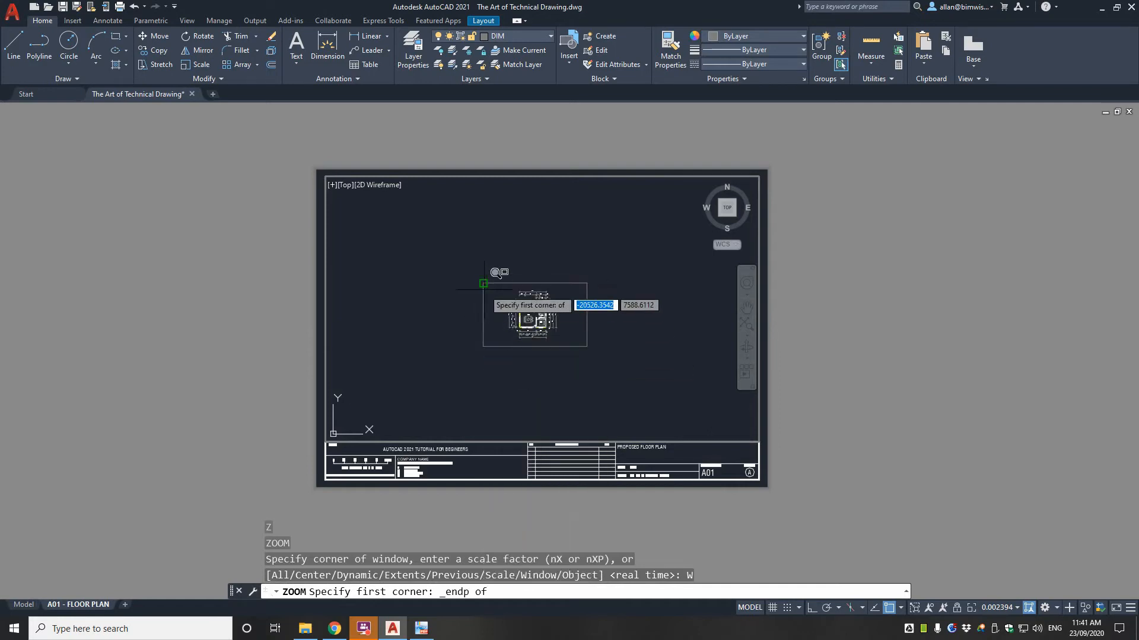
pyautogui.click(483, 284)
pyautogui.keyDown('shift'); pyautogui.rightClick(488, 291); pyautogui.keyUp('shift')
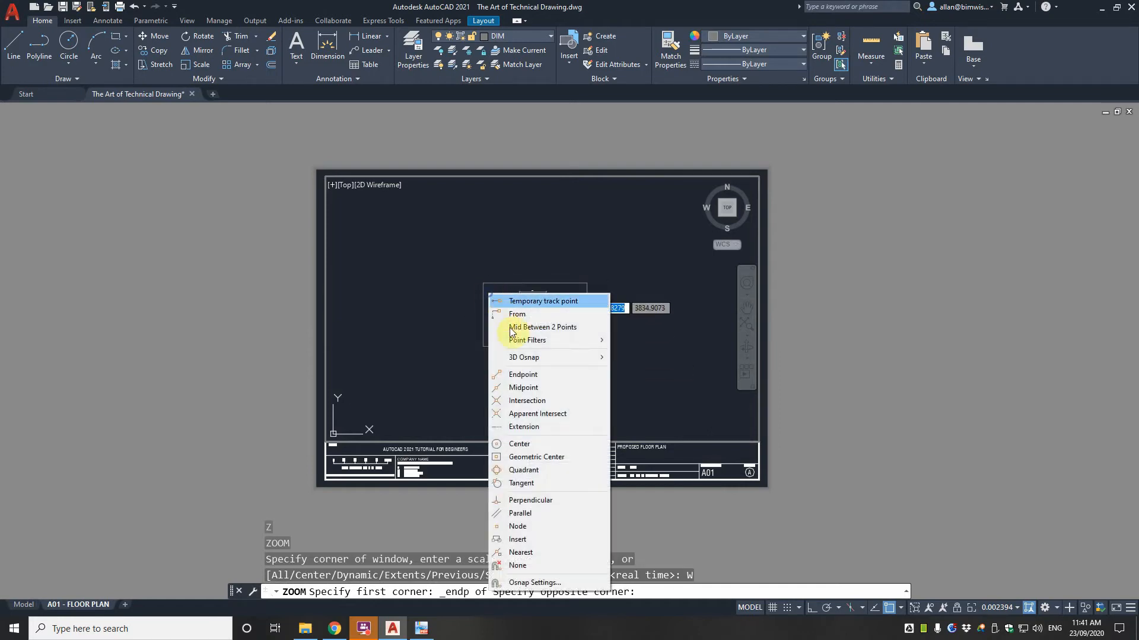
pyautogui.click(519, 381)
pyautogui.click(587, 346)
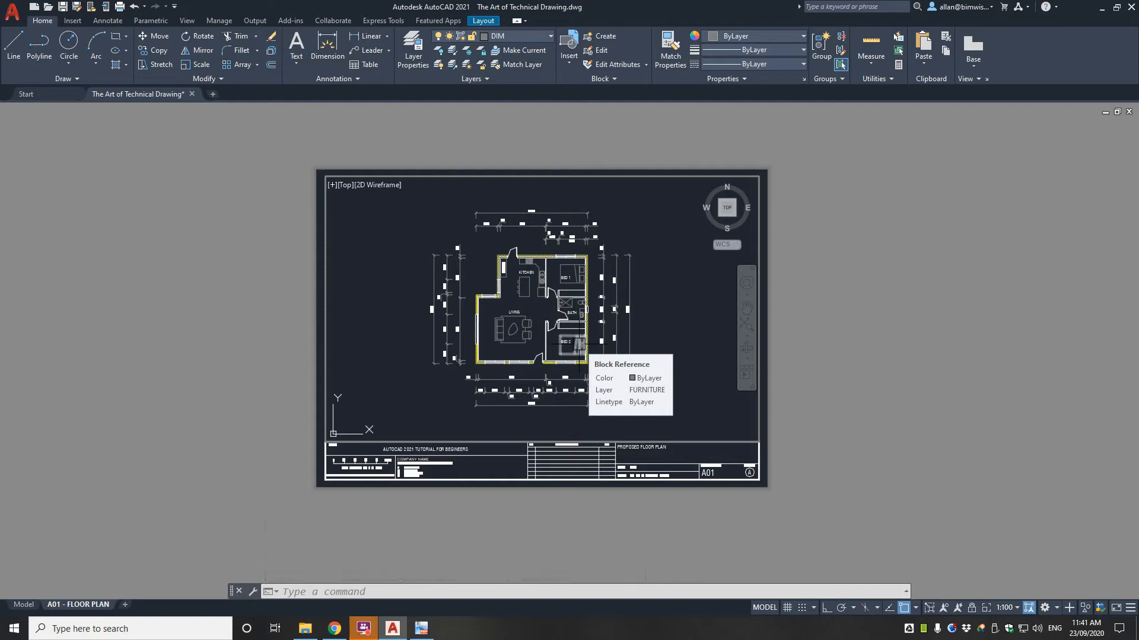
# - Return to paper space and lock the viewport's display
pyautogui.write('P')
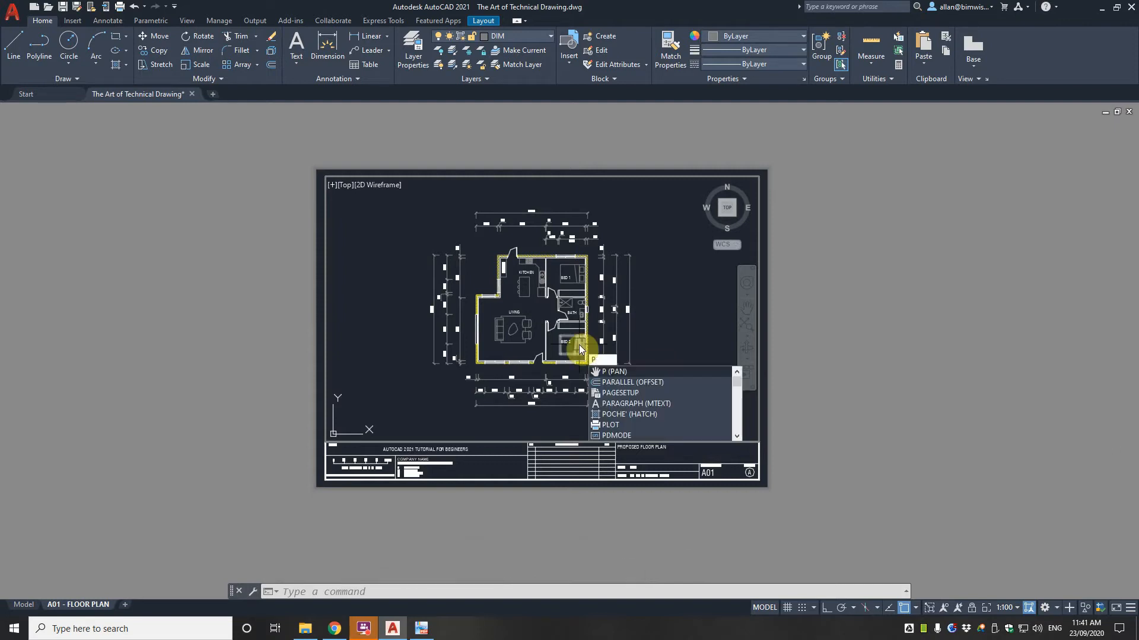
pyautogui.write('S')
pyautogui.press('Return')
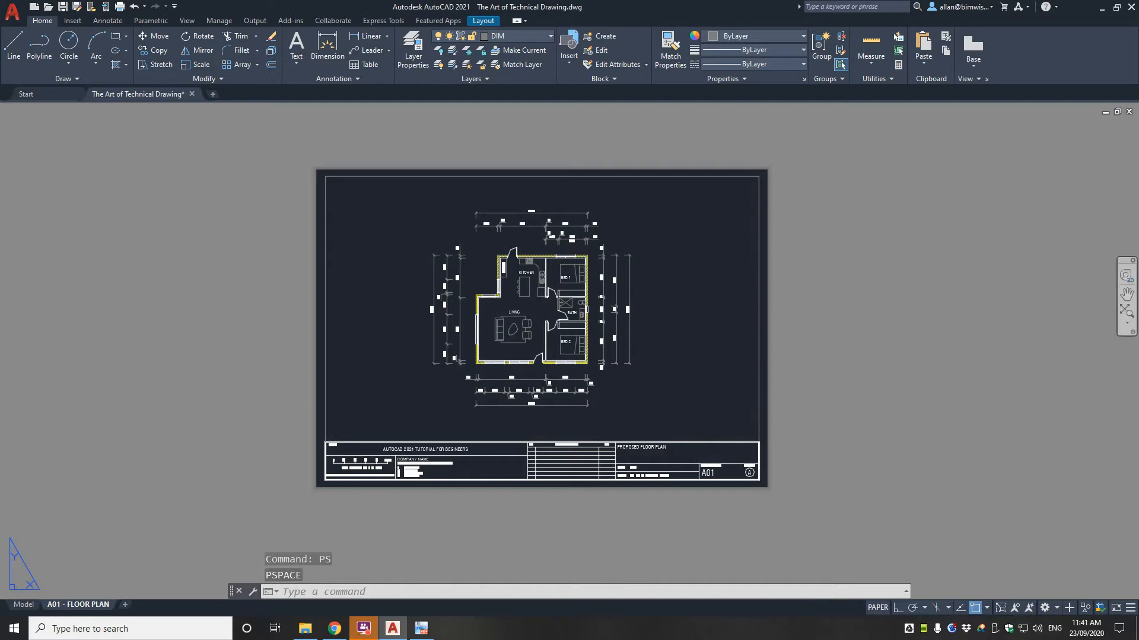
pyautogui.hotkey('ctrl', '1')
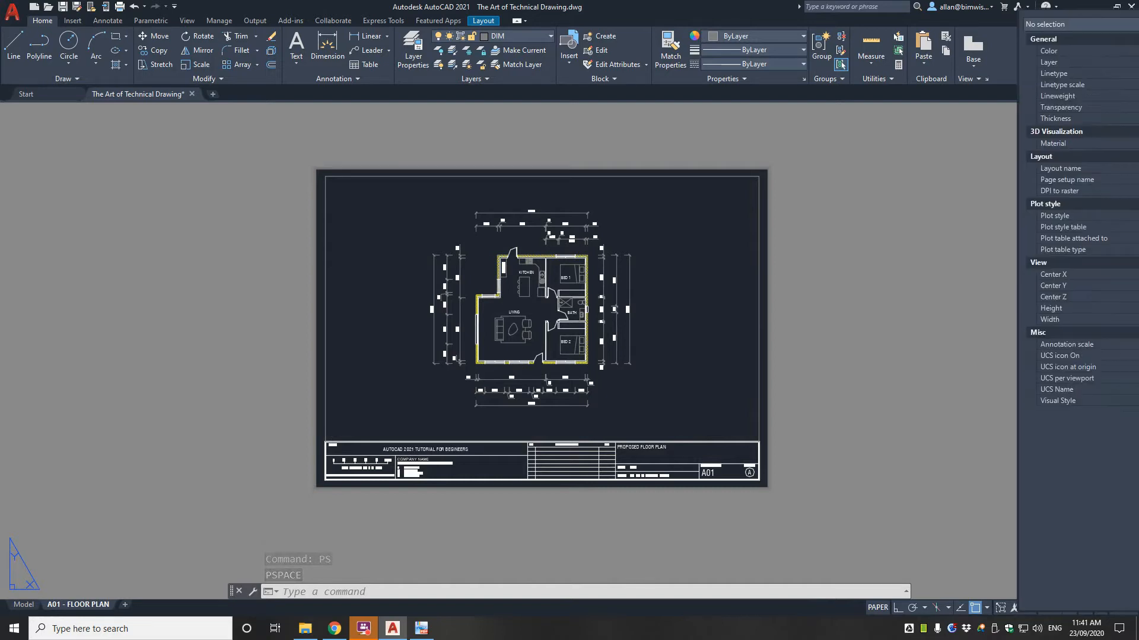
pyautogui.click(771, 223)
pyautogui.click(763, 227)
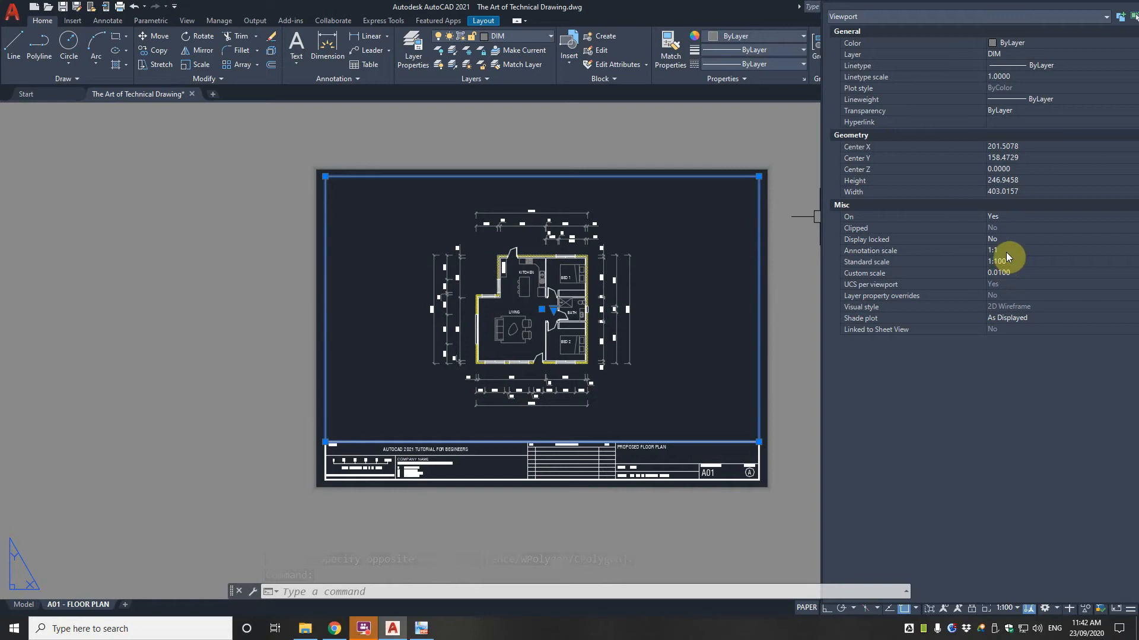
pyautogui.click(1009, 237)
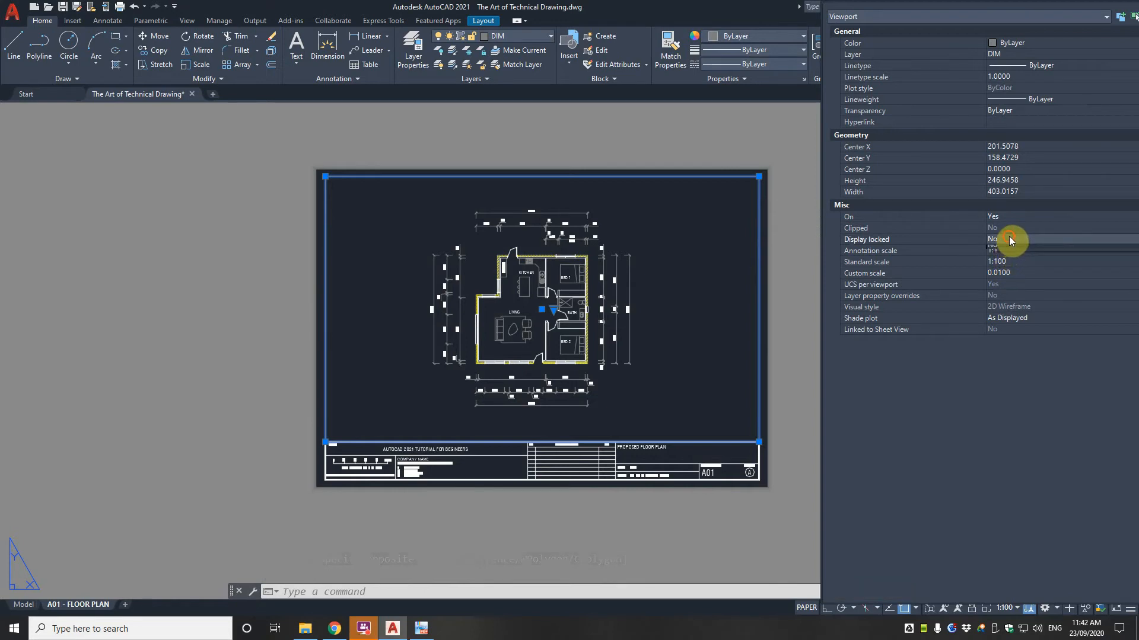
pyautogui.click(1008, 237)
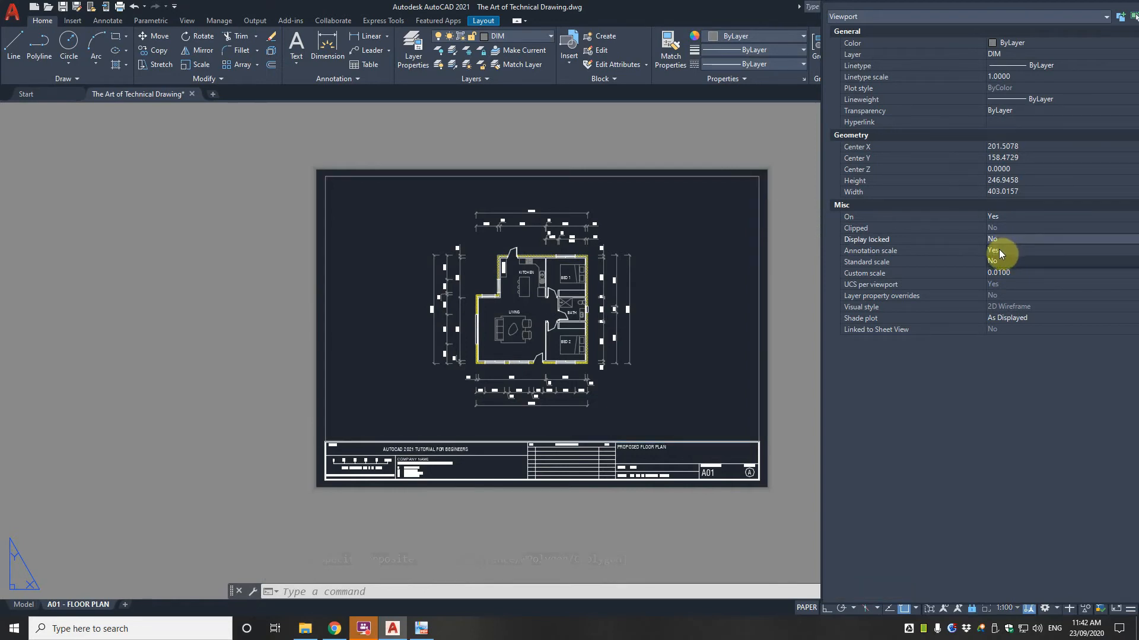
pyautogui.click(998, 250)
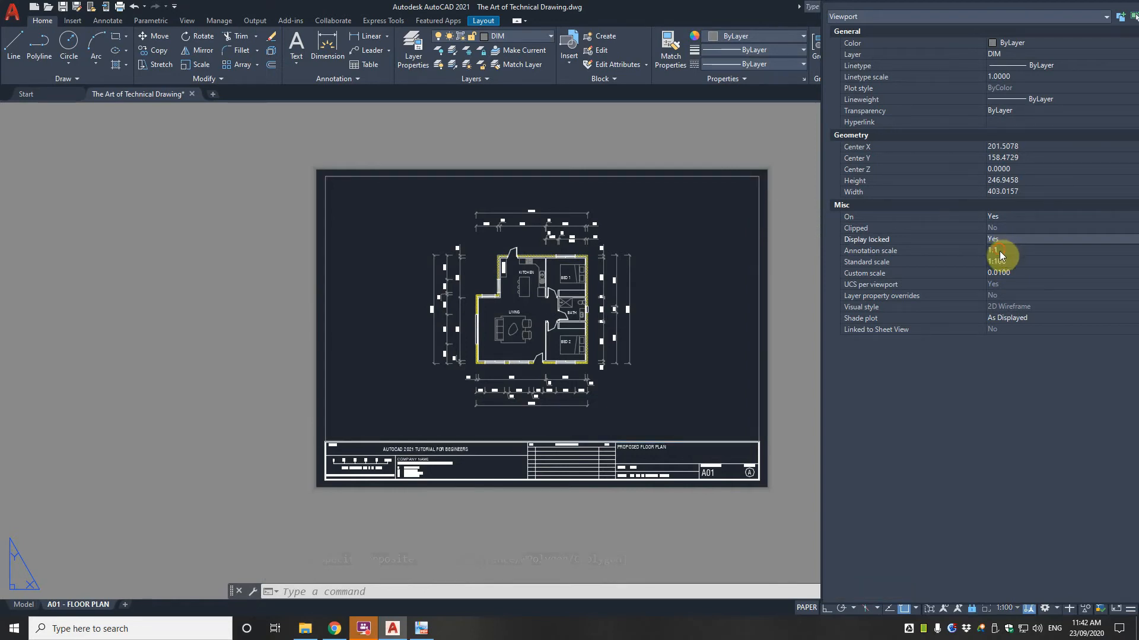
# - Assign the viewport to the Defpoints layer and deselect it
pyautogui.click(1010, 52)
pyautogui.click(1011, 51)
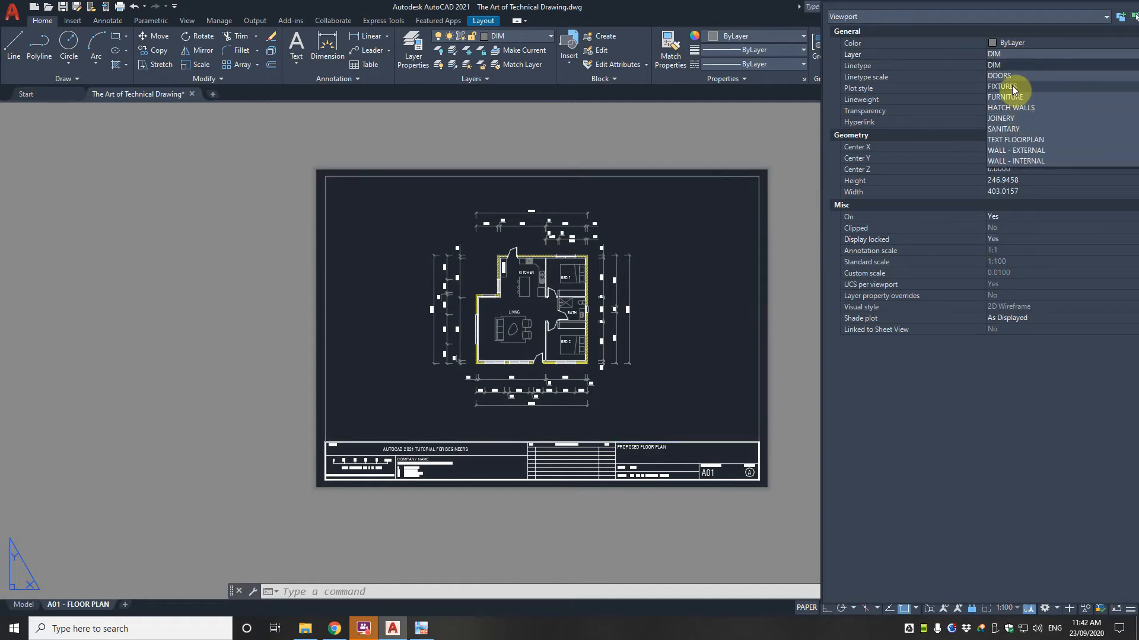
pyautogui.scroll(2, 1013, 85)
pyautogui.click(1016, 68)
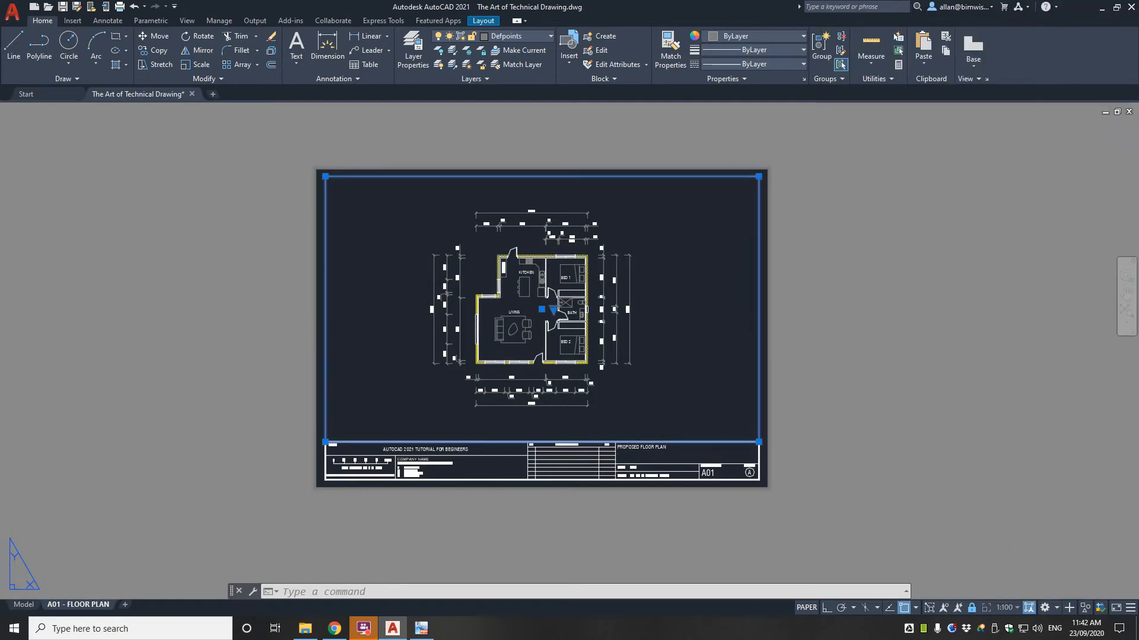
pyautogui.click(841, 301)
pyautogui.press('Escape')
pyautogui.press('Escape')
# - Plot the A01 - FLOOR PLAN layout using the A3 PDF page setup
pyautogui.write('z')
pyautogui.press('Return')
pyautogui.write('e')
pyautogui.press('Return')
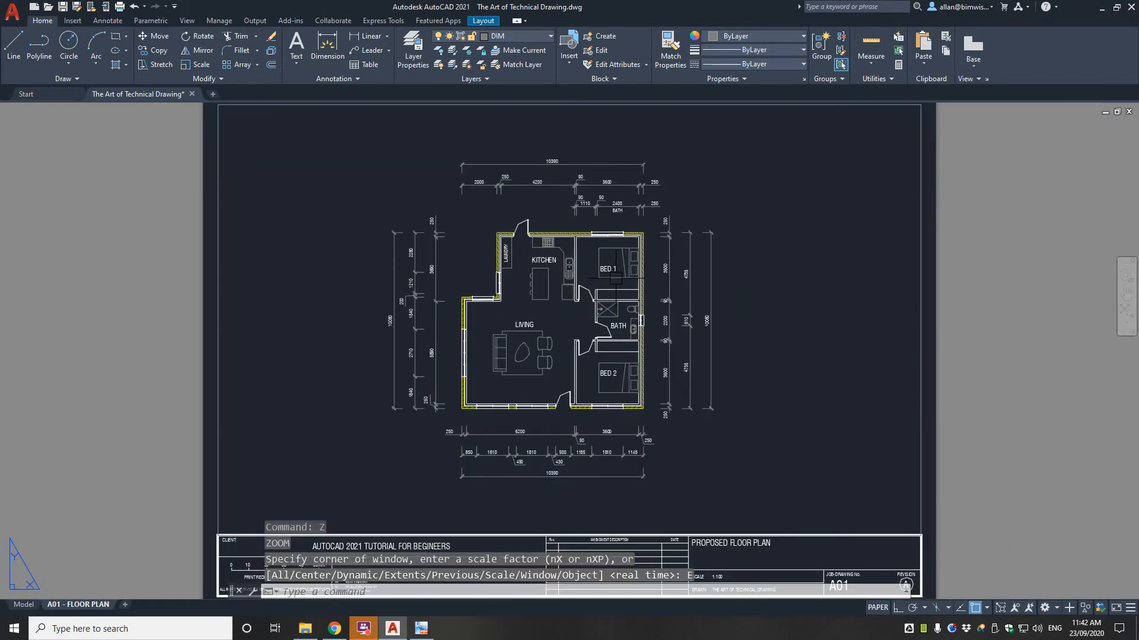
pyautogui.write('plo')
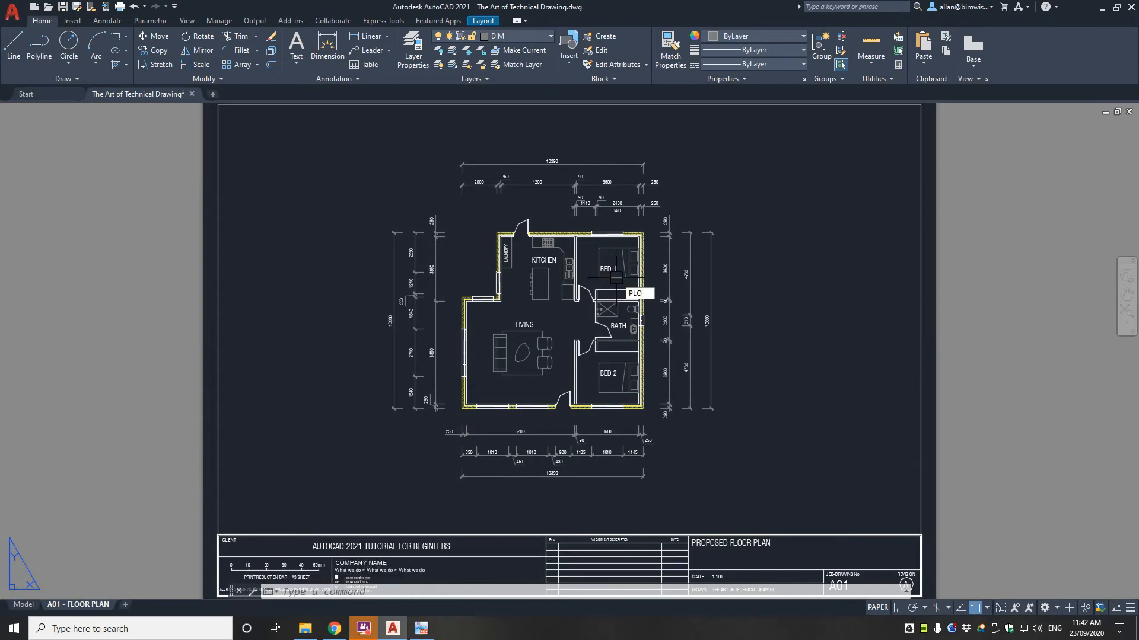
pyautogui.write('t')
pyautogui.press('Return')
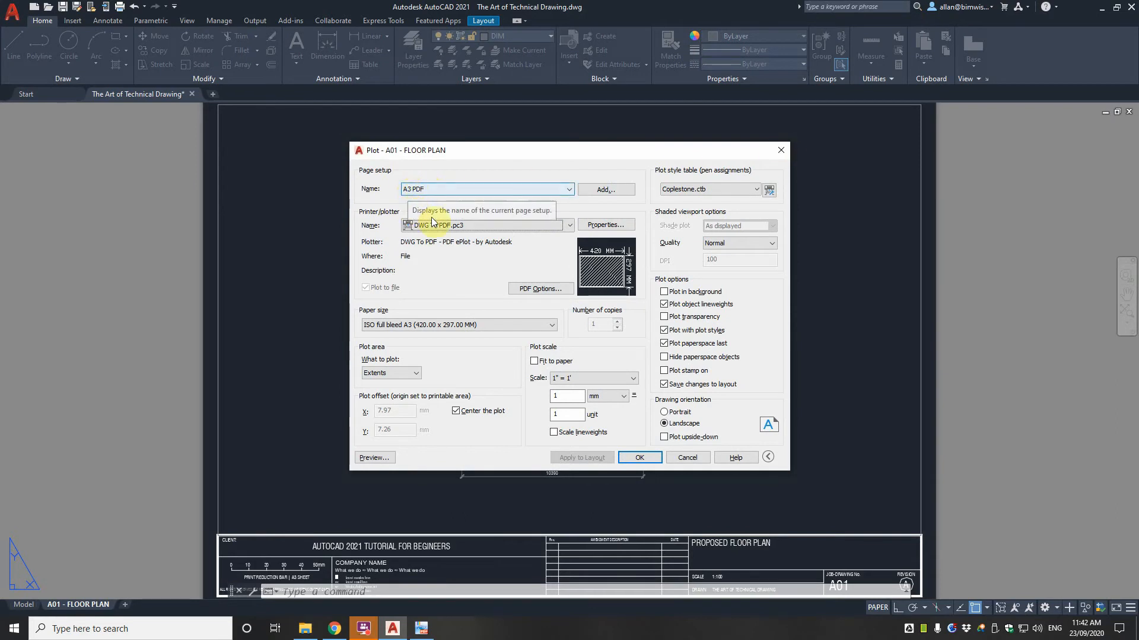
pyautogui.click(639, 455)
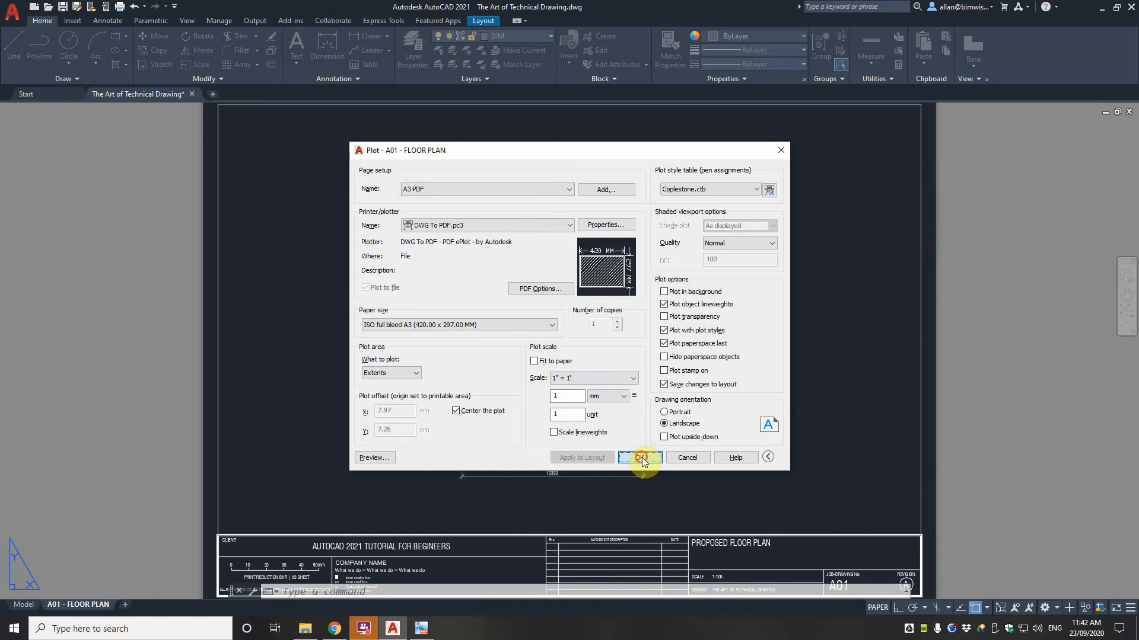
# - Save the plot as The Art of Technical Drawing-A01 - FLOOR PLAN.pdf in the _CONVERT folder on drive C
pyautogui.click(539, 170)
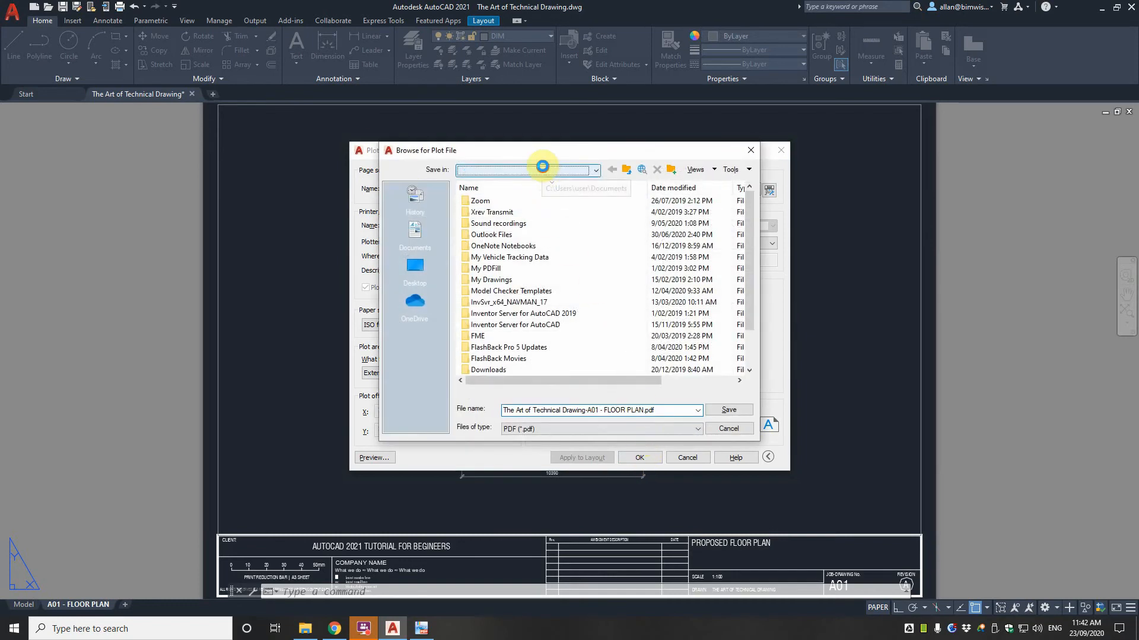
pyautogui.click(500, 199)
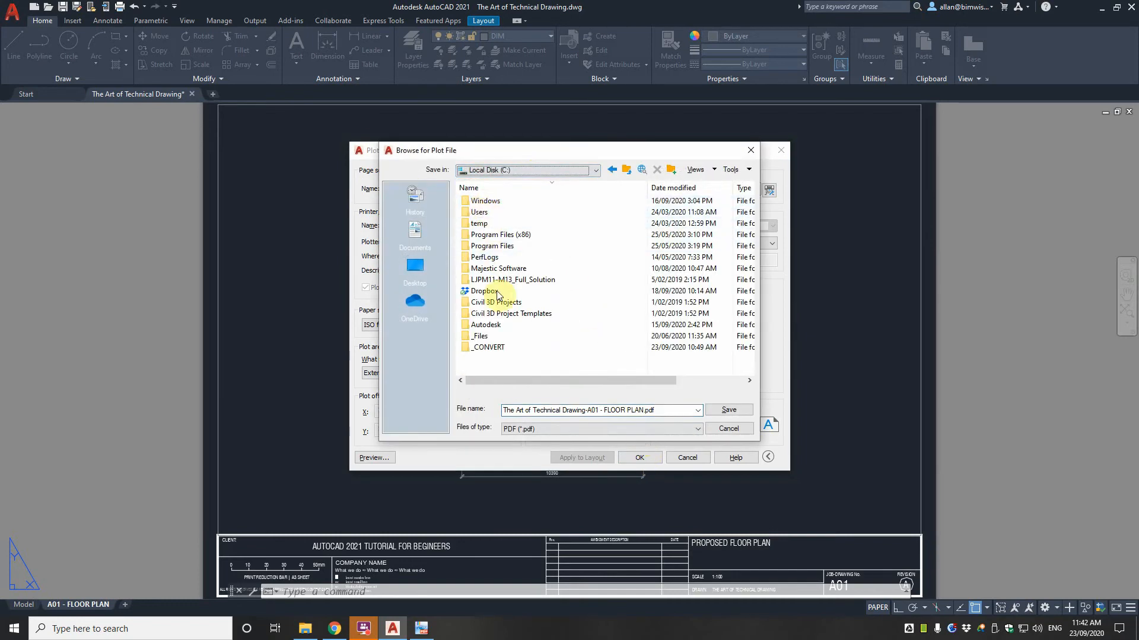
pyautogui.doubleClick(490, 348)
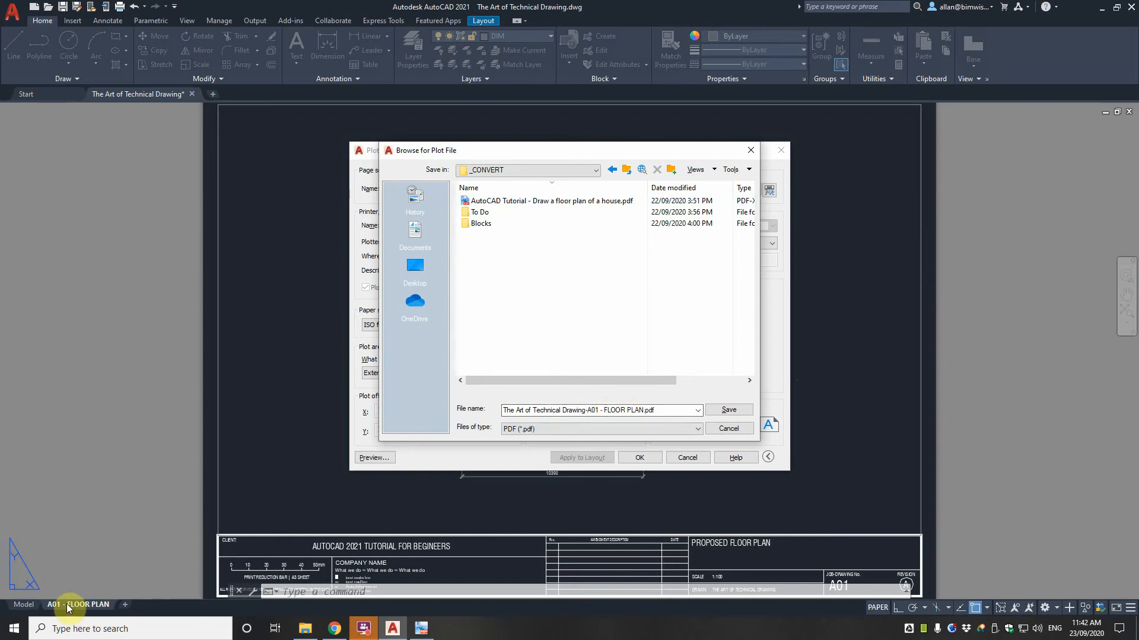
pyautogui.click(738, 409)
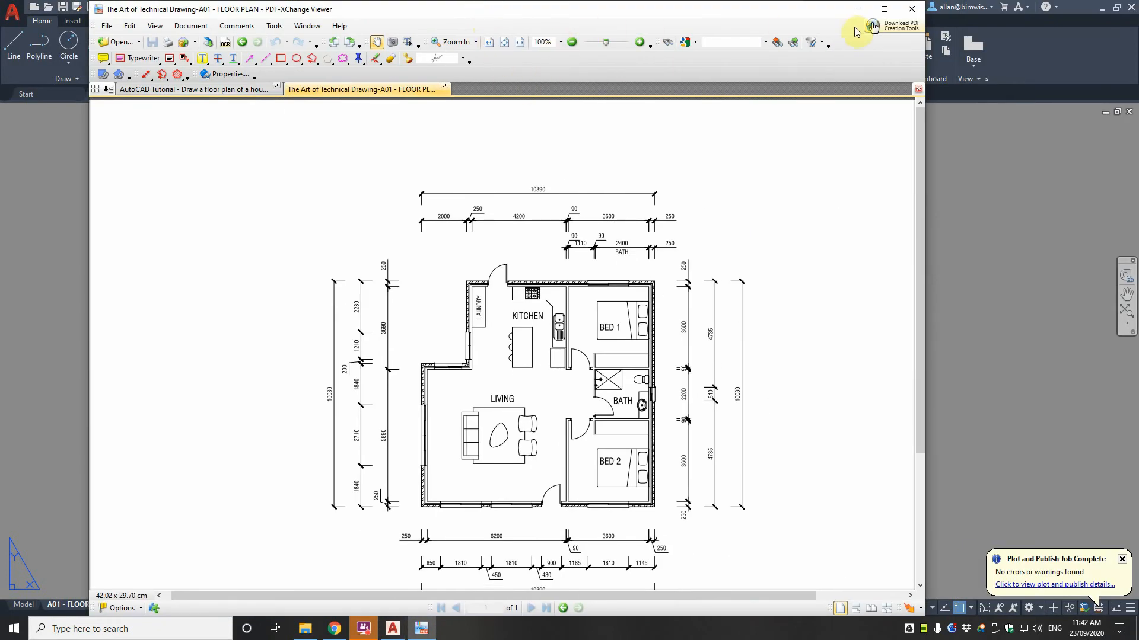
# - Examine the plotted PDF full-screen, from the floor plan down to the titleblock
pyautogui.click(884, 9)
pyautogui.scroll(-5, 808, 154)
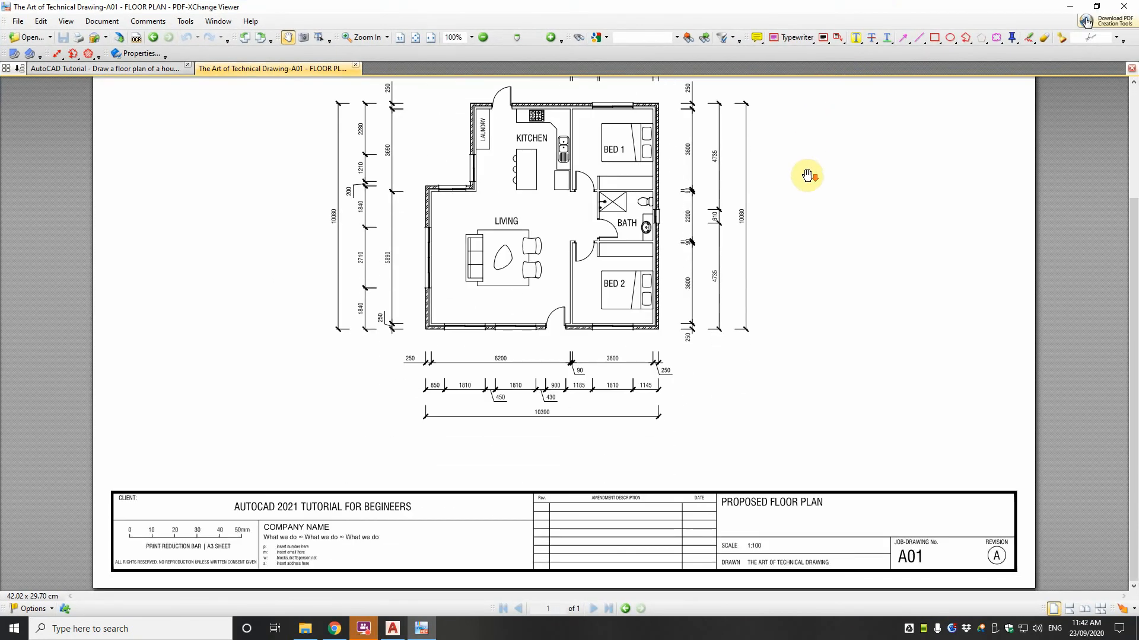
# - Compare the plotted A01 - FLOOR PLAN PDF with the reference tutorial floor plan PDF, viewing both drawings in turn
pyautogui.scroll(3, 356, 149)
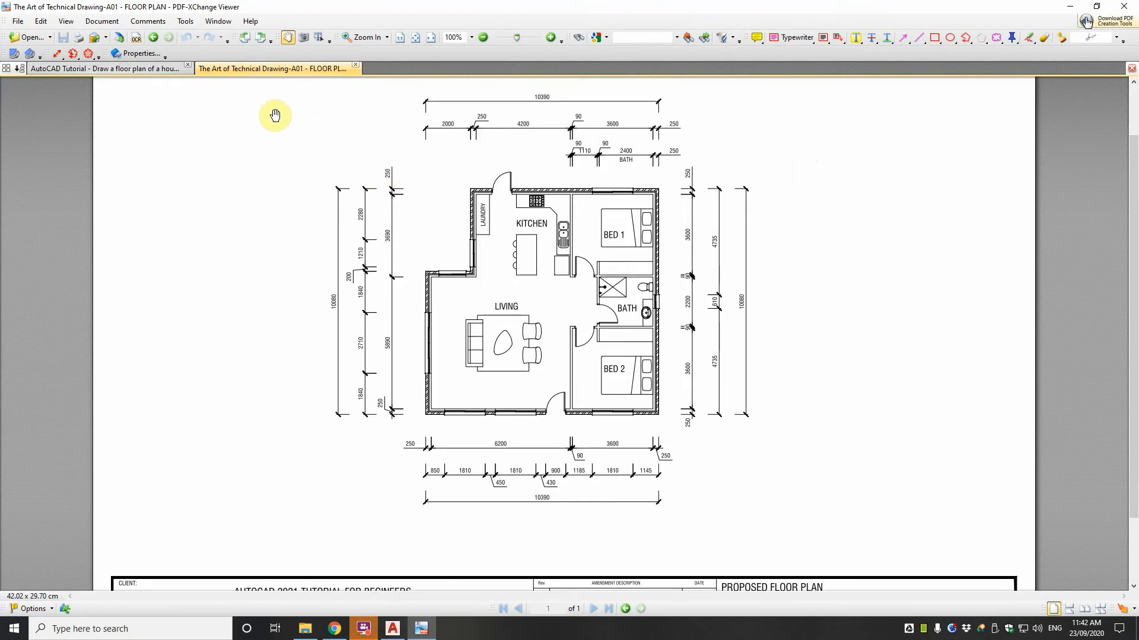
pyautogui.click(140, 68)
pyautogui.scroll(4, 415, 166)
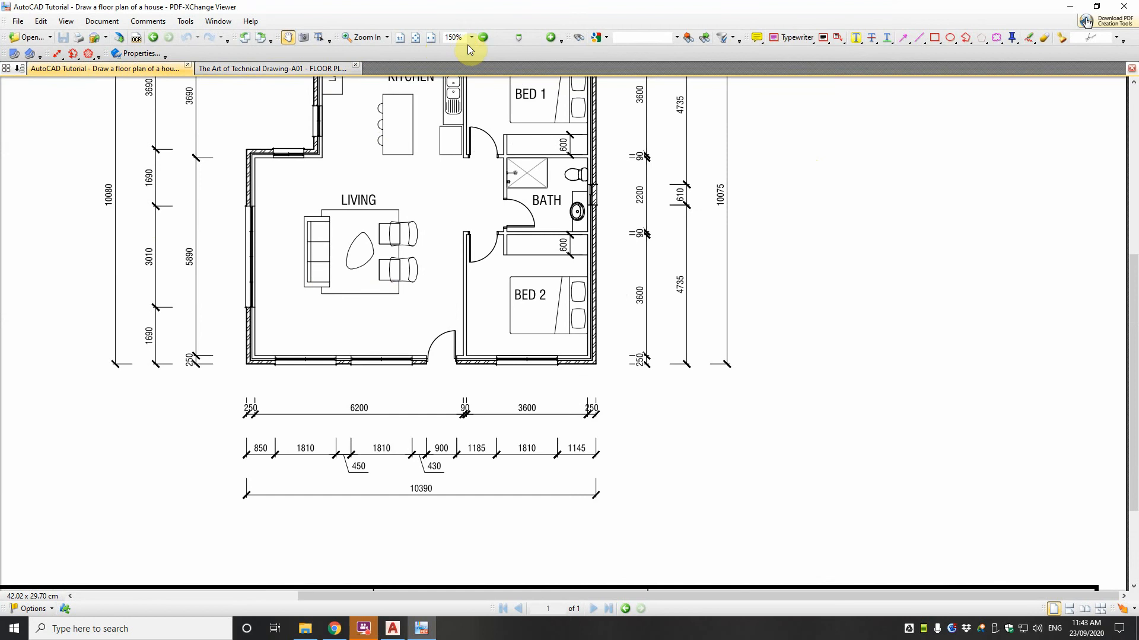
pyautogui.click(482, 37)
pyautogui.click(483, 37)
pyautogui.click(482, 37)
pyautogui.click(273, 68)
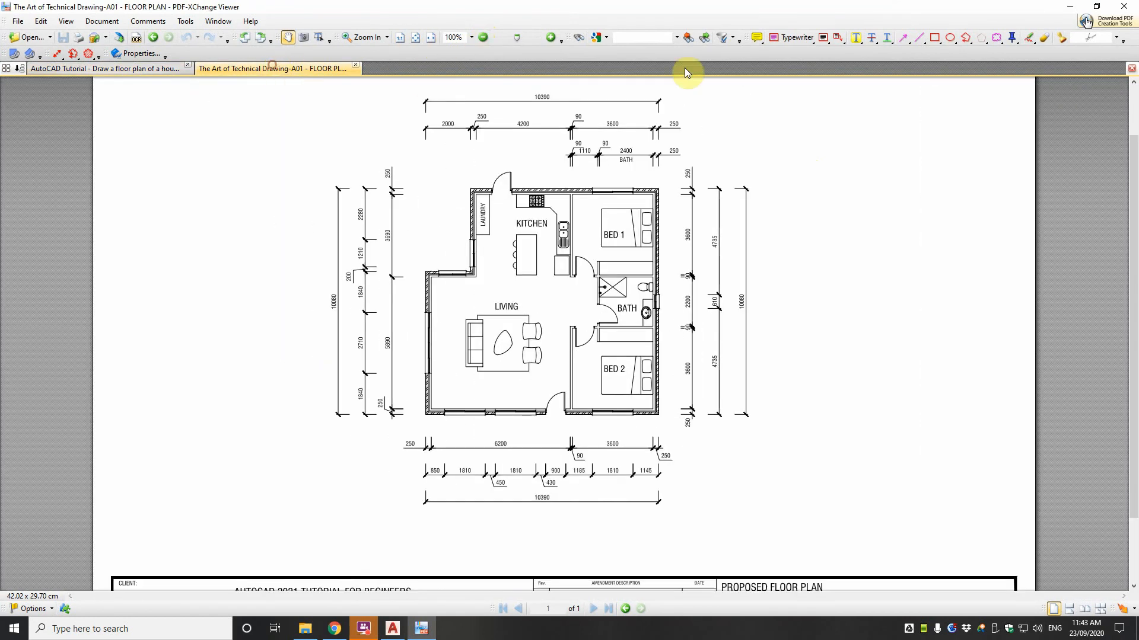
# - Switch back to AutoCAD and close The Art of Technical Drawing.dwg, saving its changes
pyautogui.click(1069, 6)
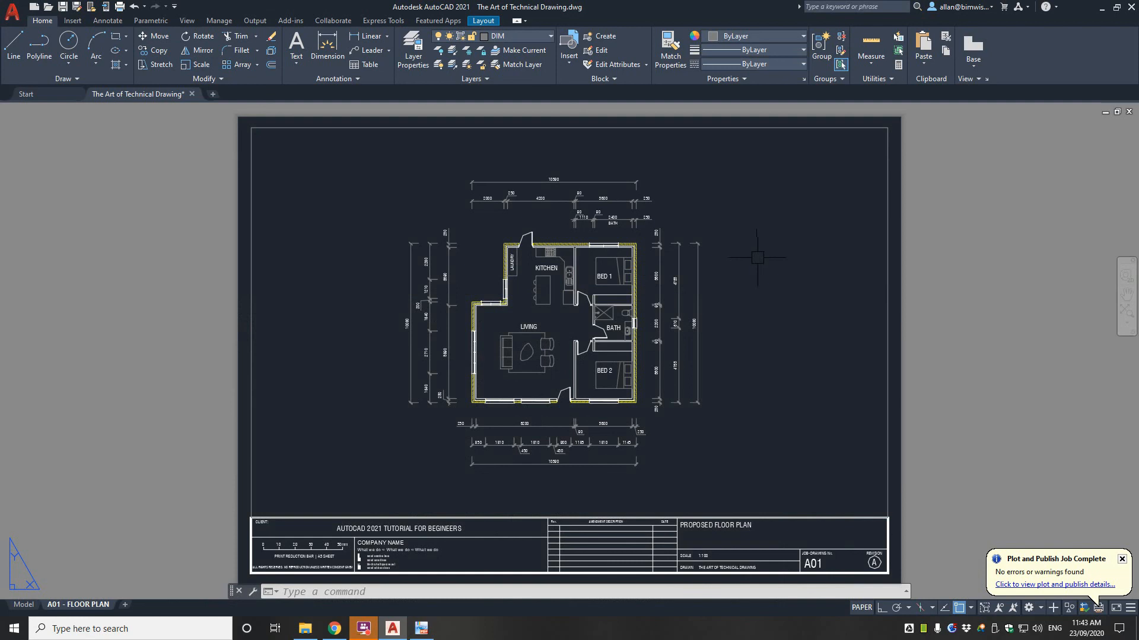
pyautogui.click(193, 93)
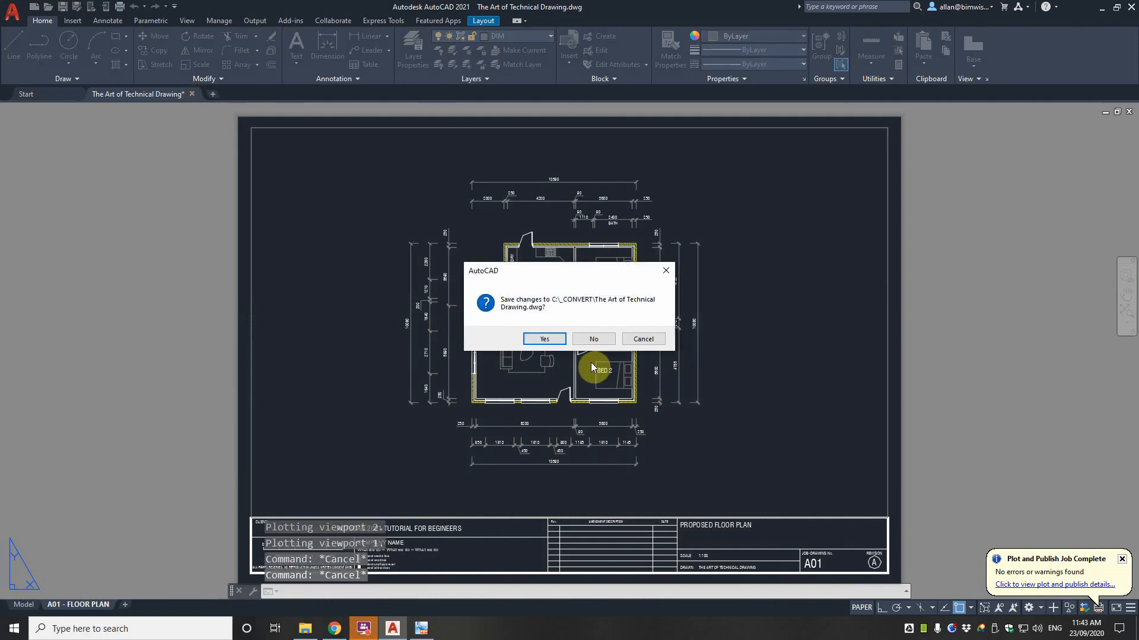
pyautogui.click(547, 339)
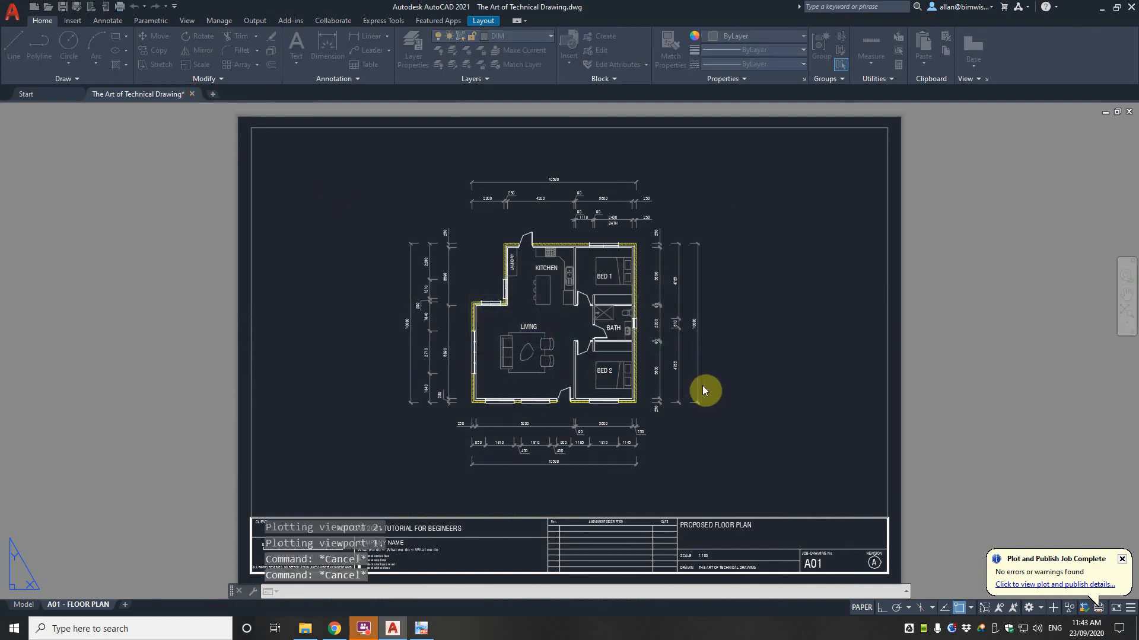